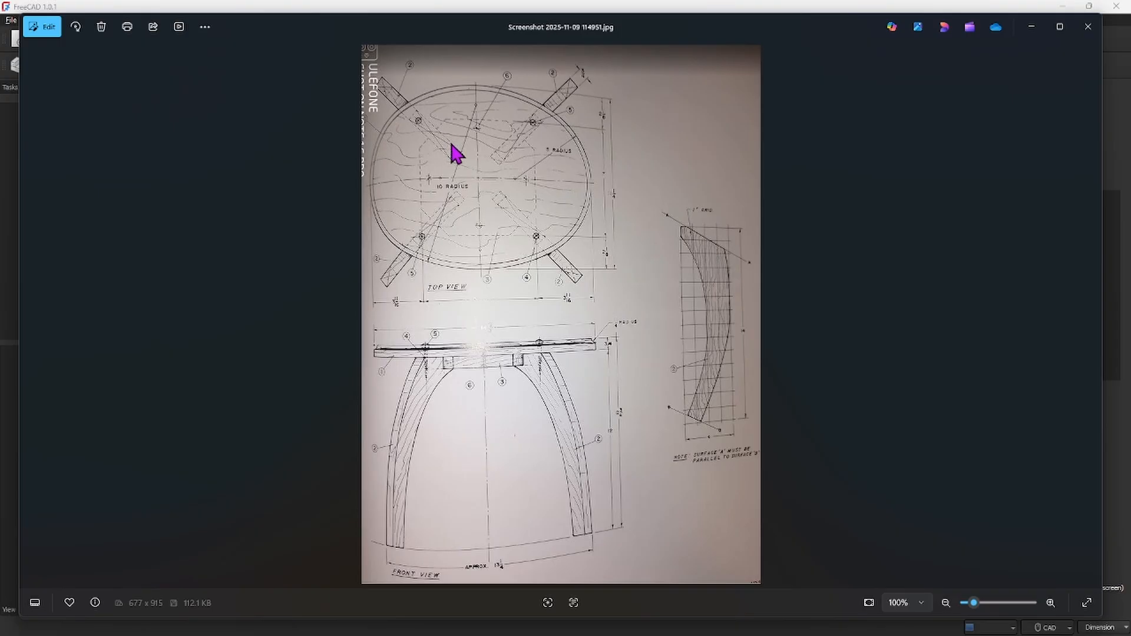
Examine the milking stool reference drawing's top and front views
scroll(482, 137, "up", 1)
scroll(482, 138, "up", 3)
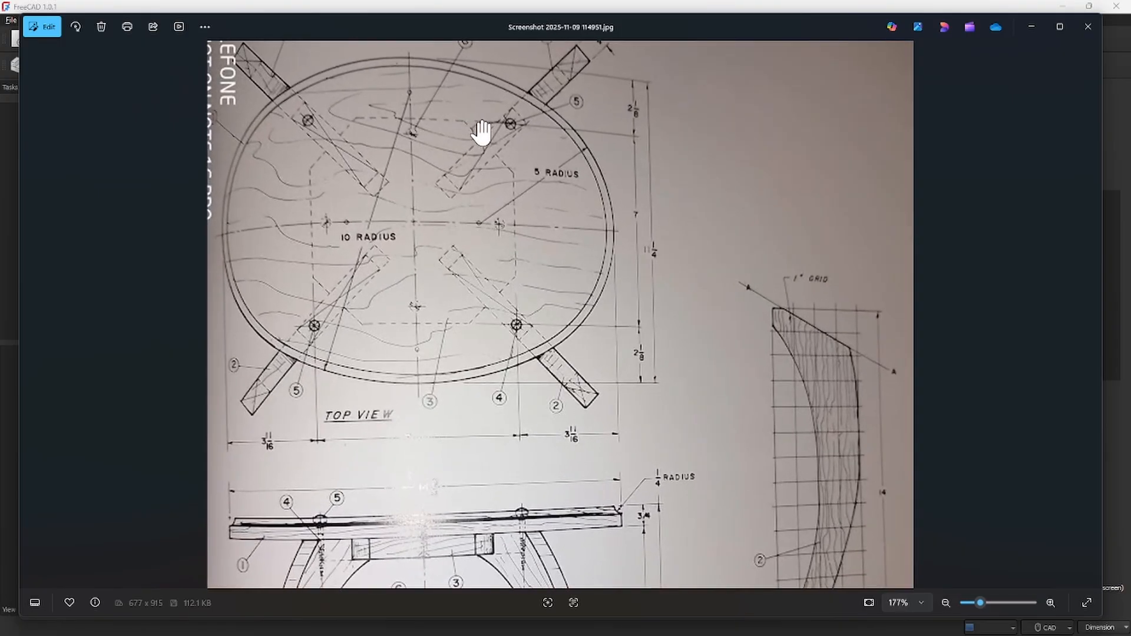
left_click_drag(474, 146, 681, 176)
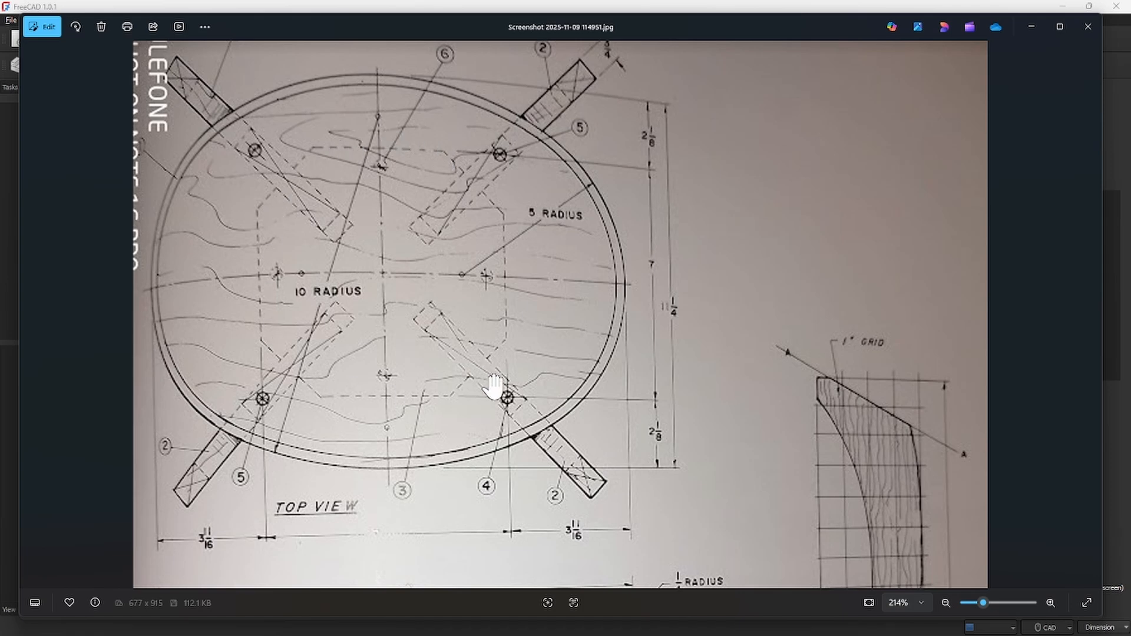
mouse_move(512, 484)
left_mouse_down()
mouse_move(542, 311)
mouse_move(542, 114)
left_mouse_up()
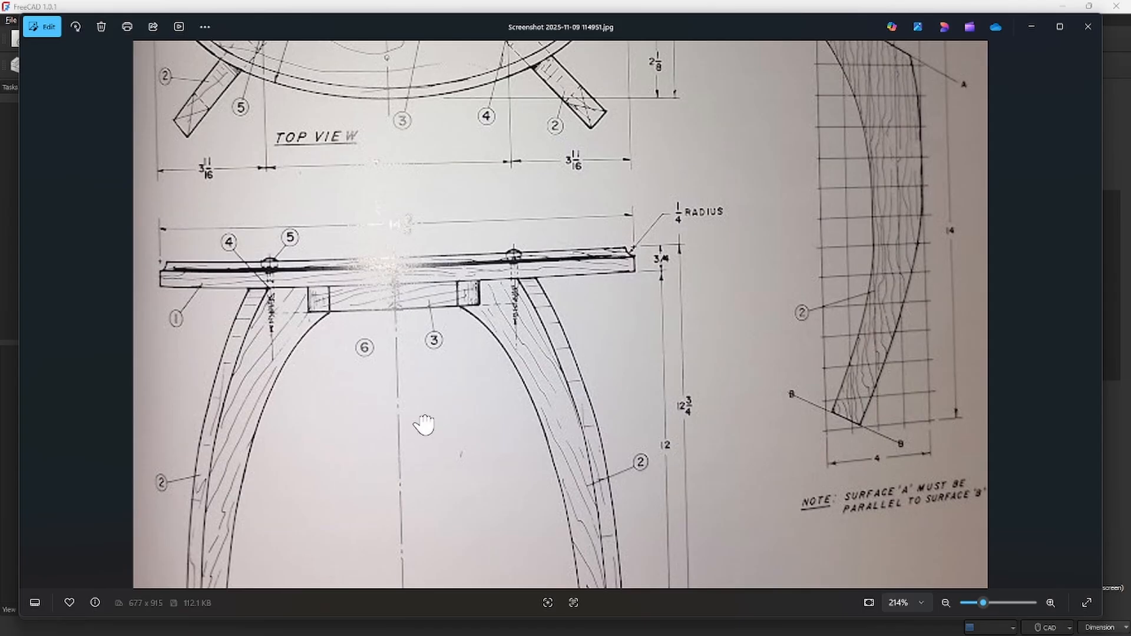
mouse_move(423, 430)
left_mouse_down()
mouse_move(441, 204)
mouse_move(418, 633)
left_mouse_up()
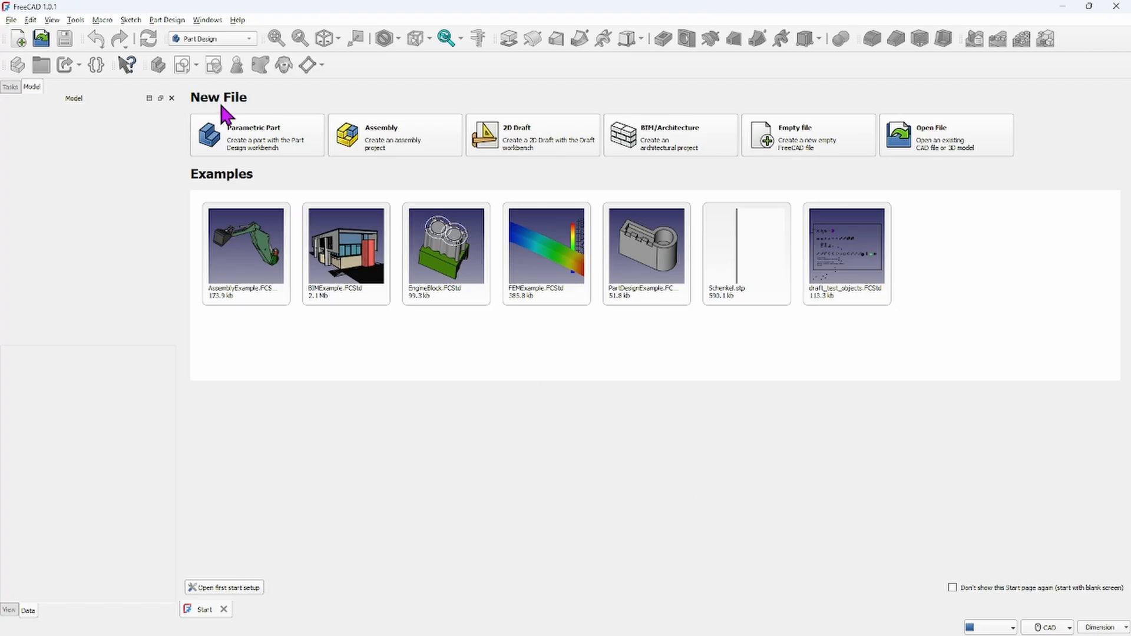
Start a new parametric part document and save it as Milking Stool
left_click(250, 139)
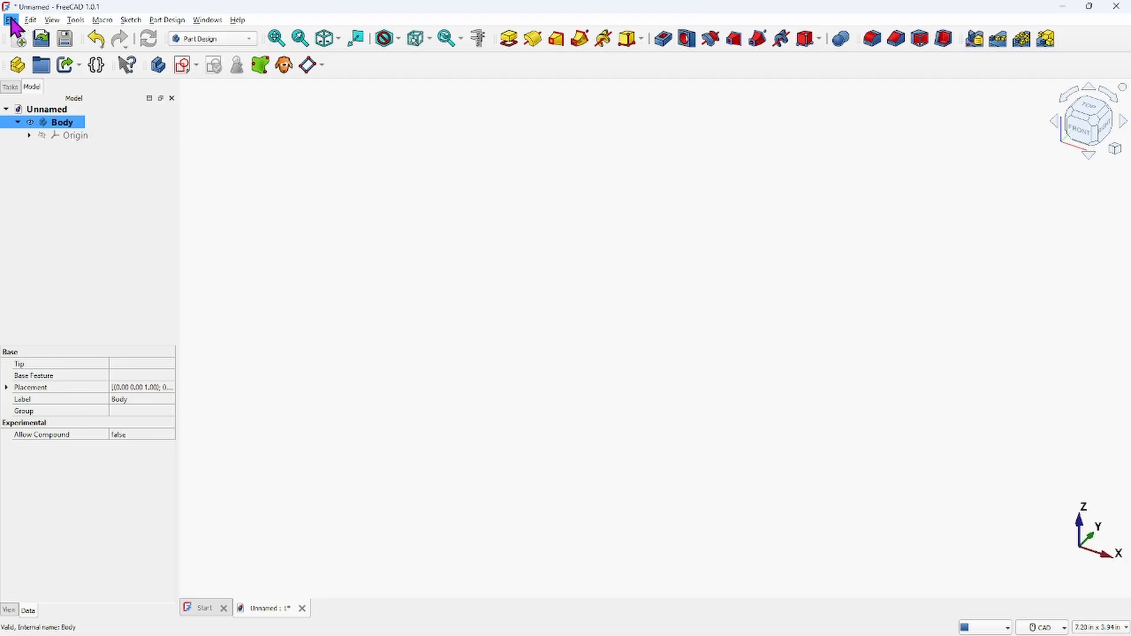
left_click(30, 20)
mouse_move(10, 20)
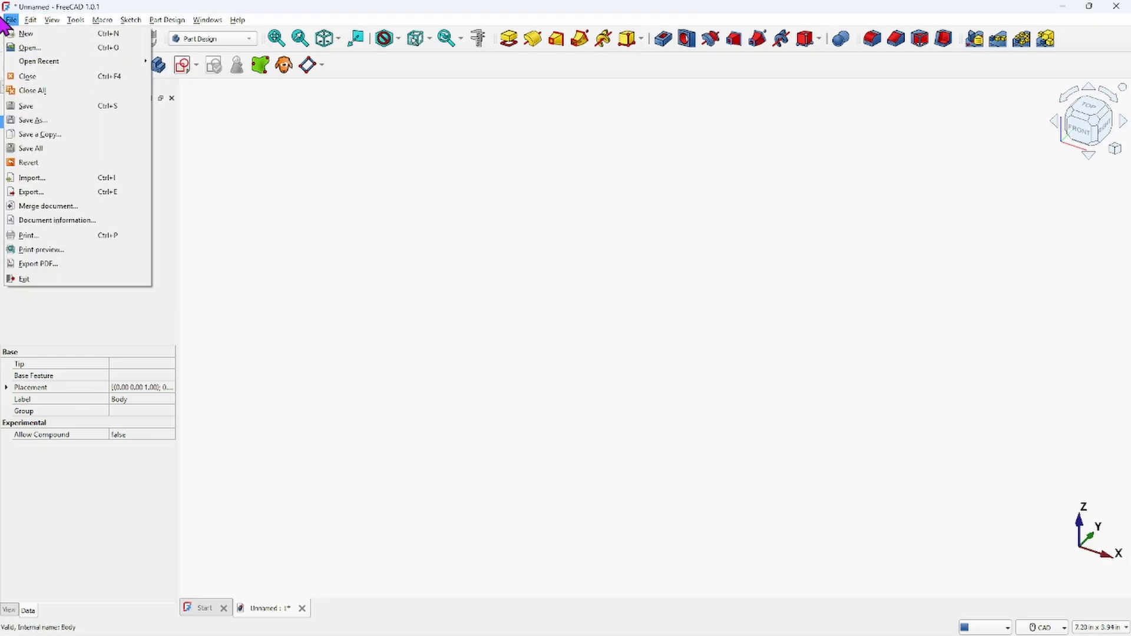
left_click(33, 126)
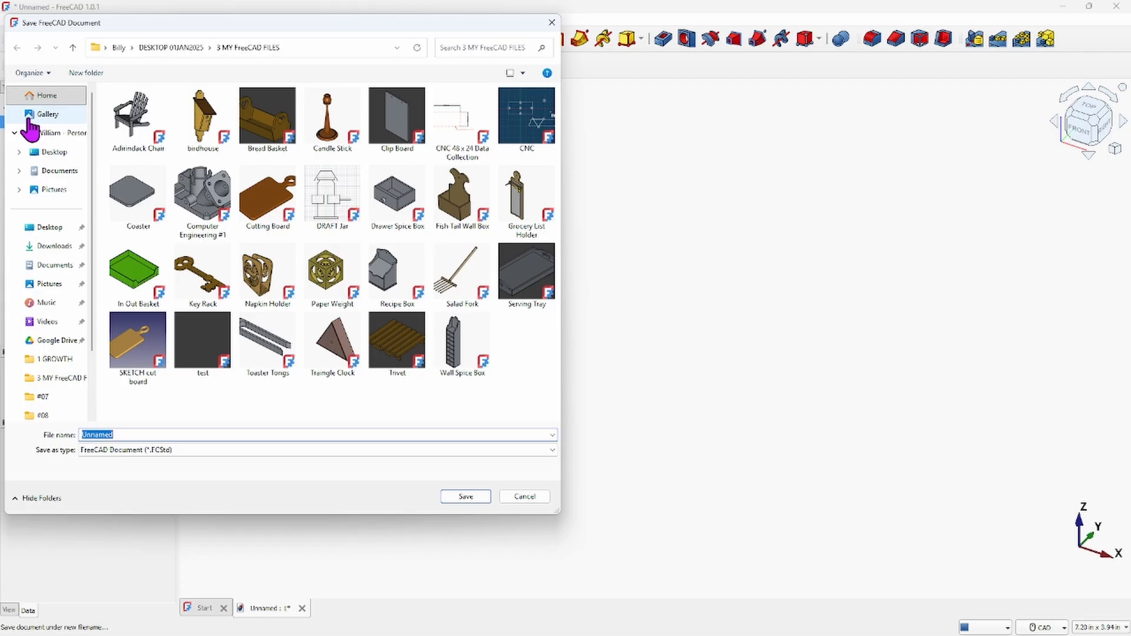
type("Milking")
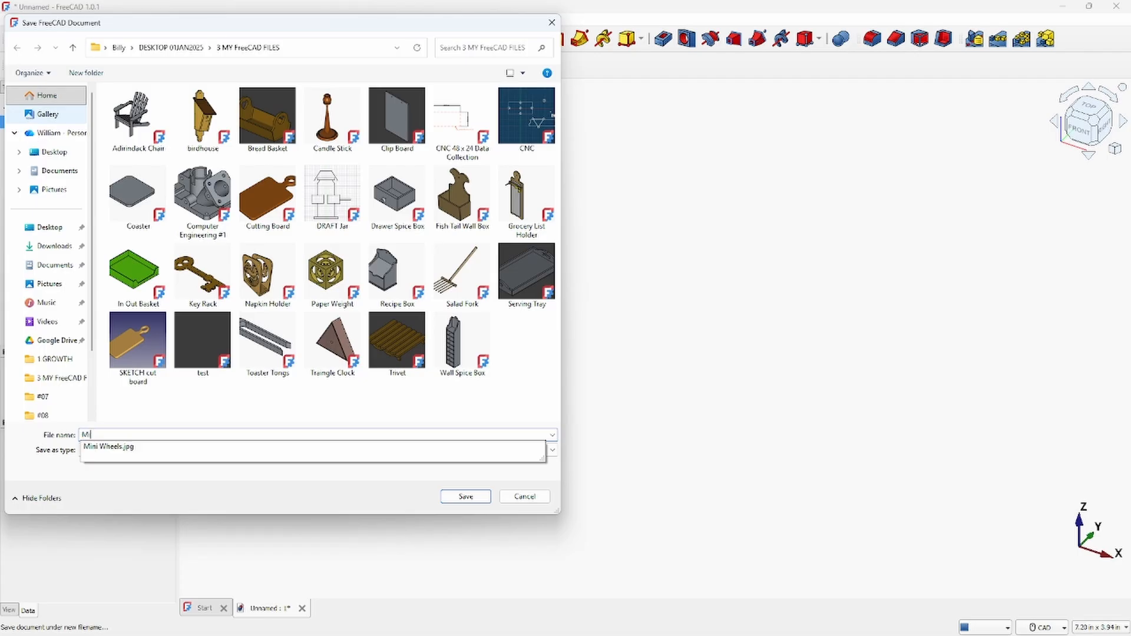
type(" Stool")
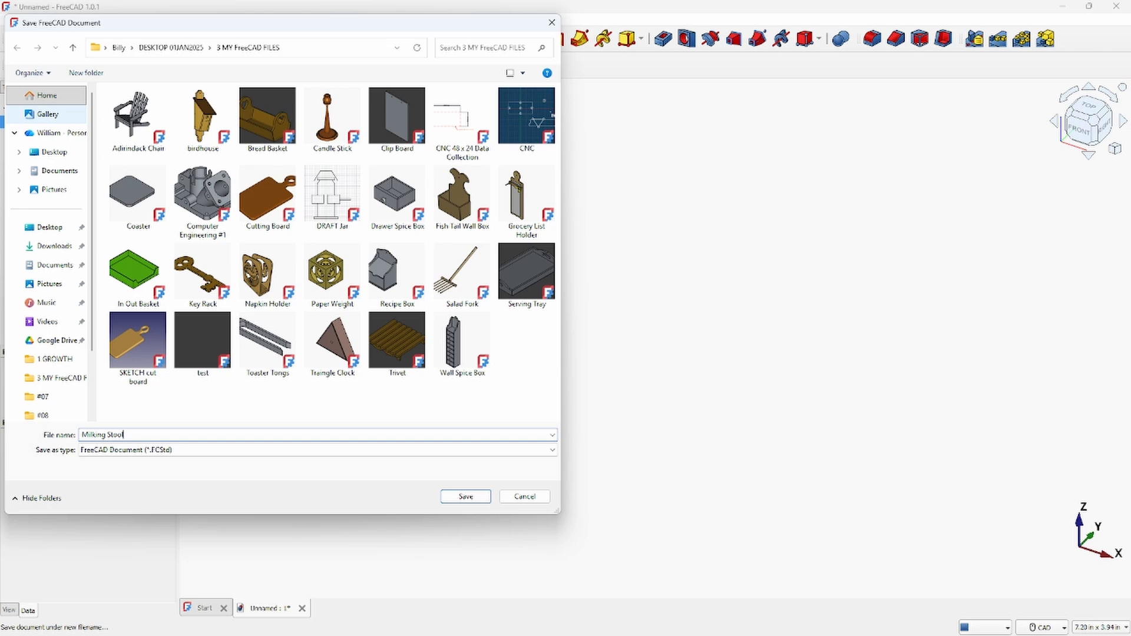
left_click(473, 497)
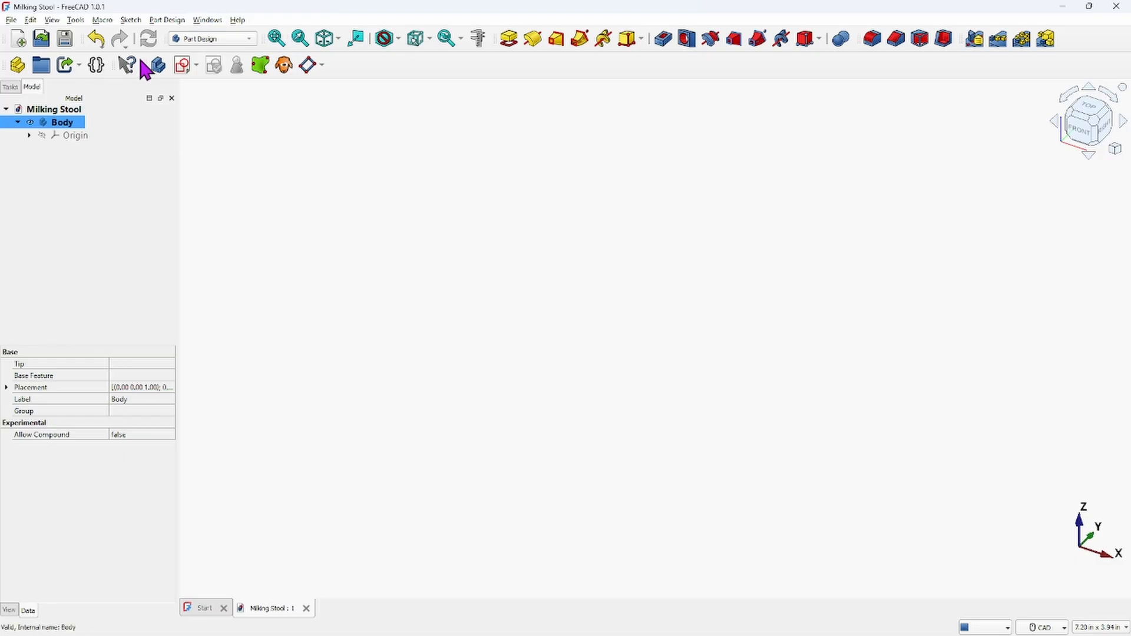
Add two more bodies and rename the original body TOP
left_click(158, 66)
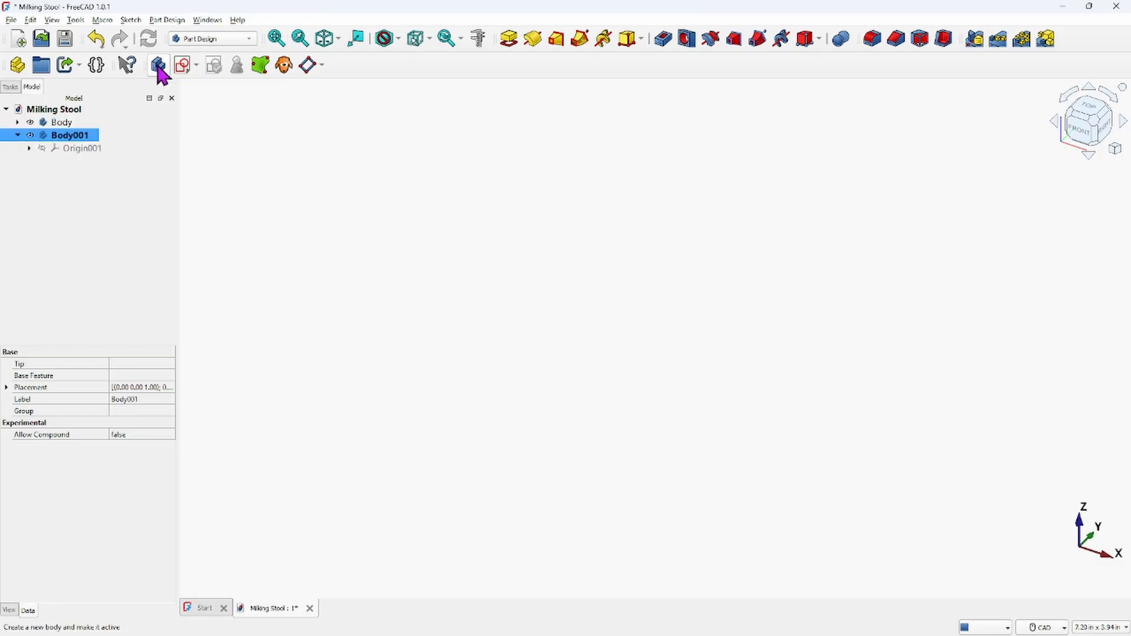
left_click(158, 66)
left_click(72, 122)
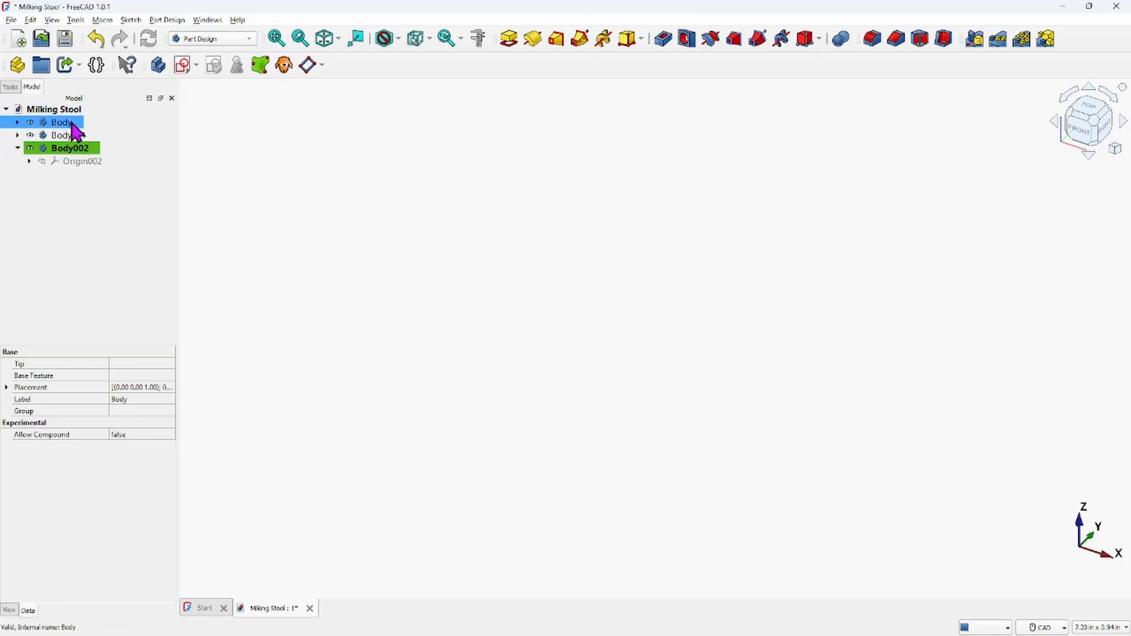
right_click(72, 122)
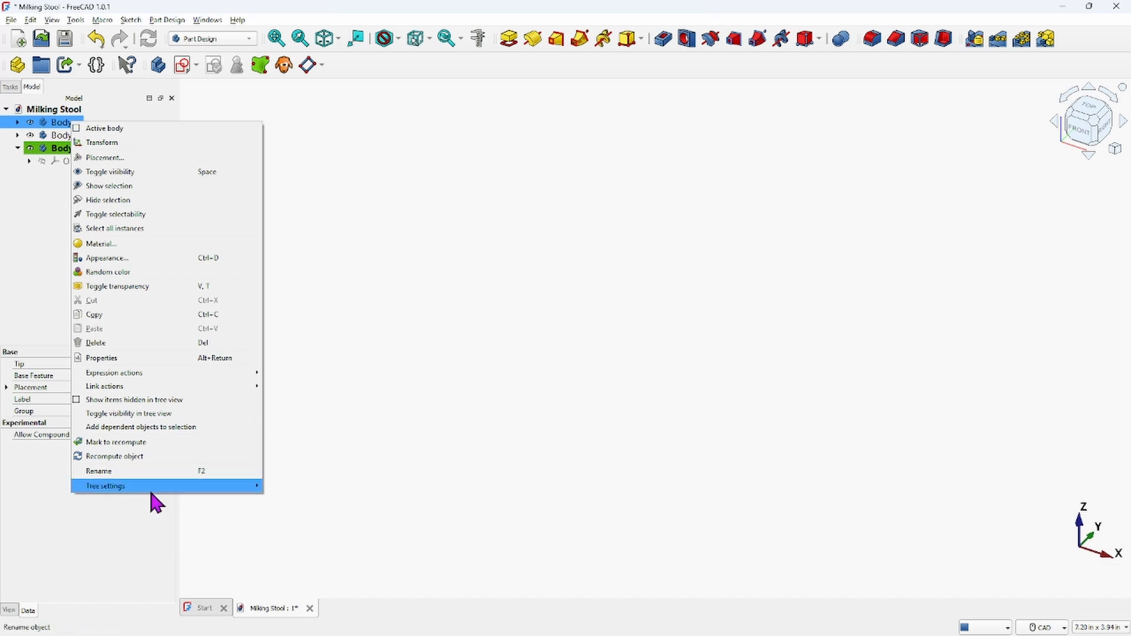
left_click(136, 470)
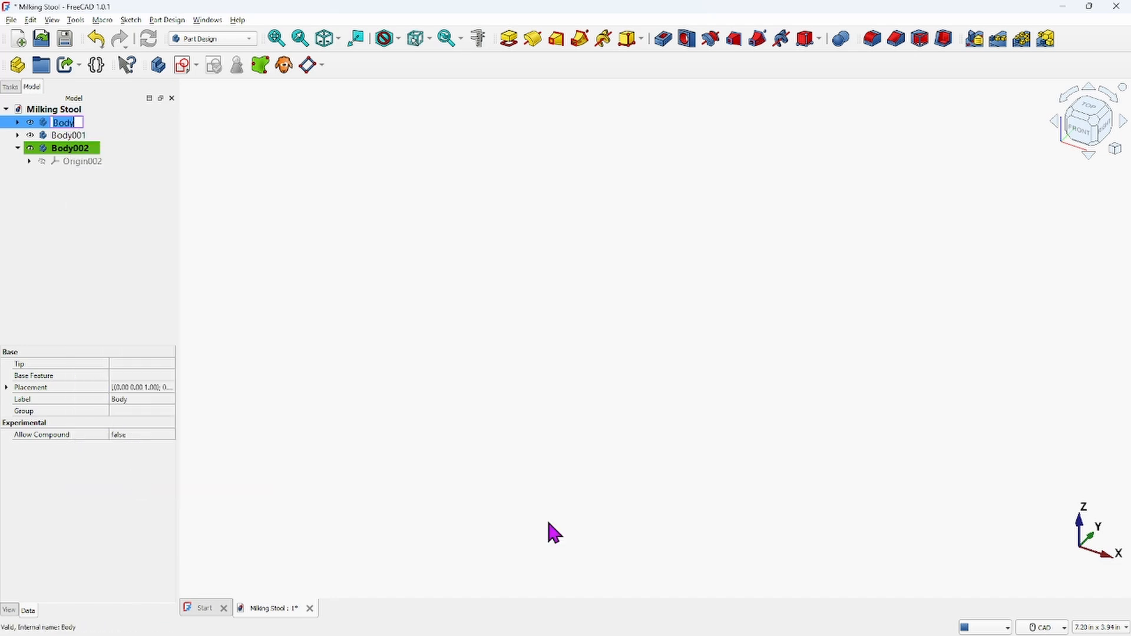
type("TOP")
key("Return")
Rename the second body LEG
left_click(74, 135, "ctrl")
left_click(73, 136)
right_click(74, 135)
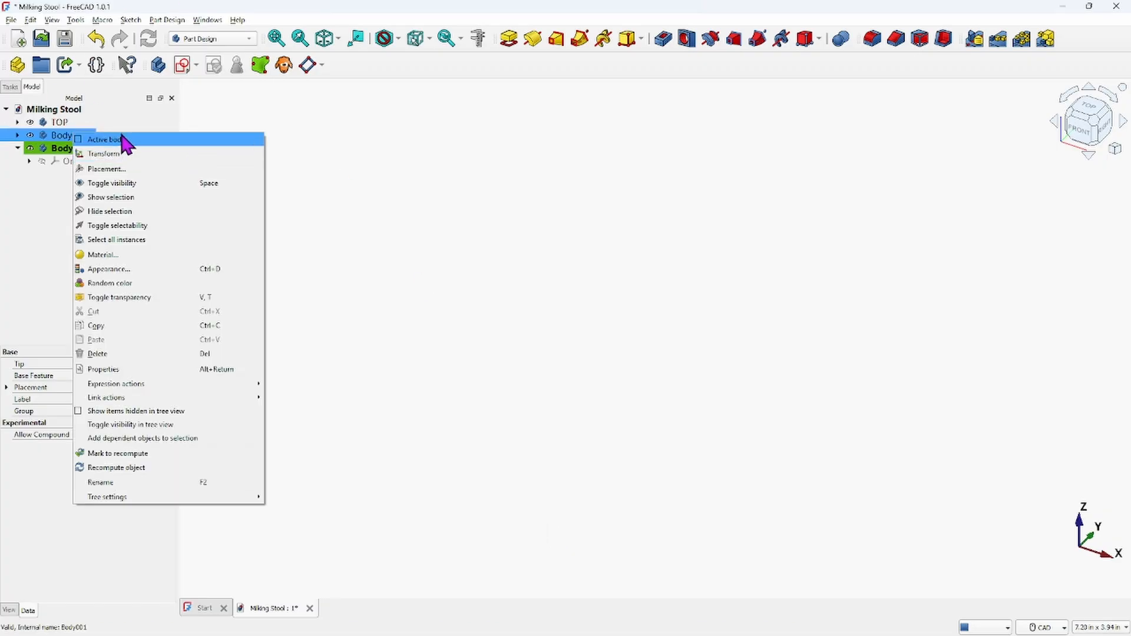
left_click(127, 483)
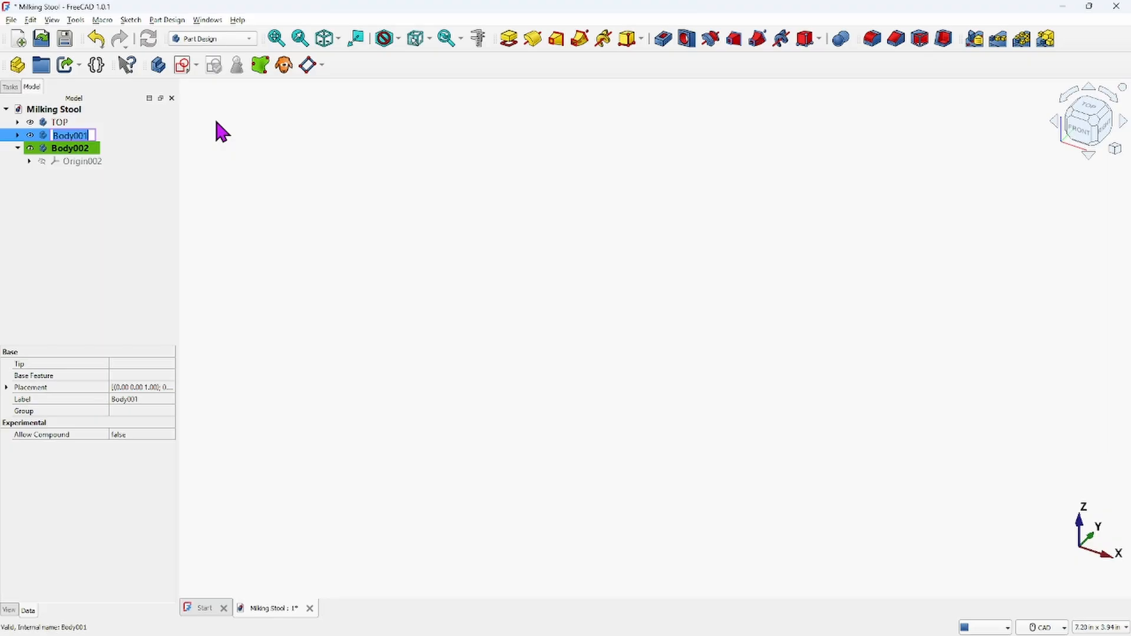
type("LEG")
key("Return")
Rename the third body SUPPORT
right_click(90, 149)
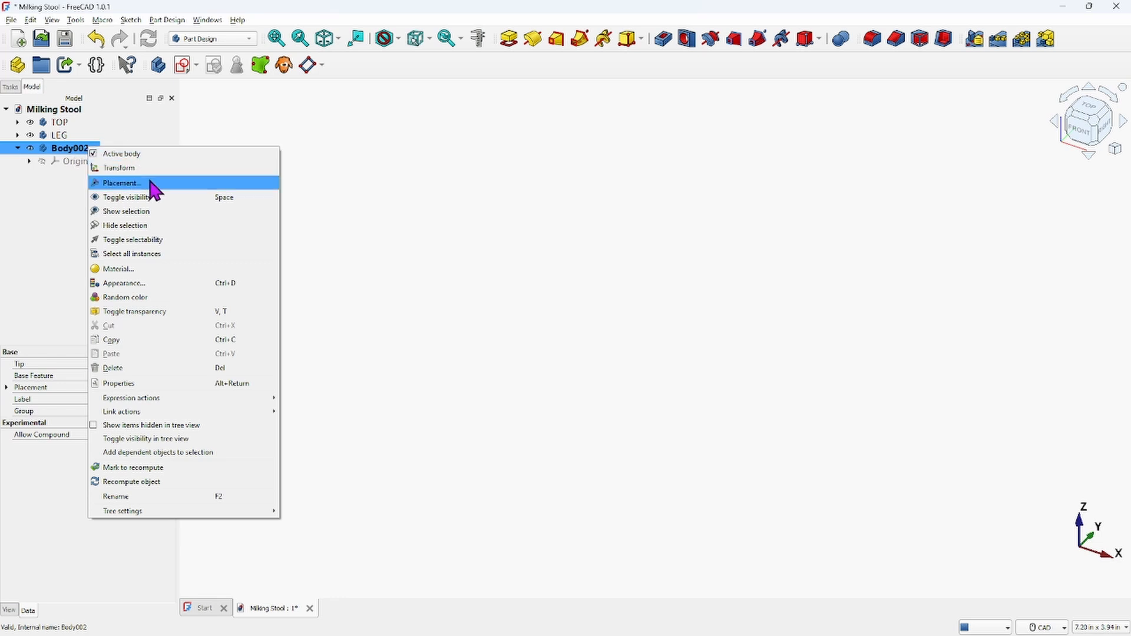
left_click(144, 496)
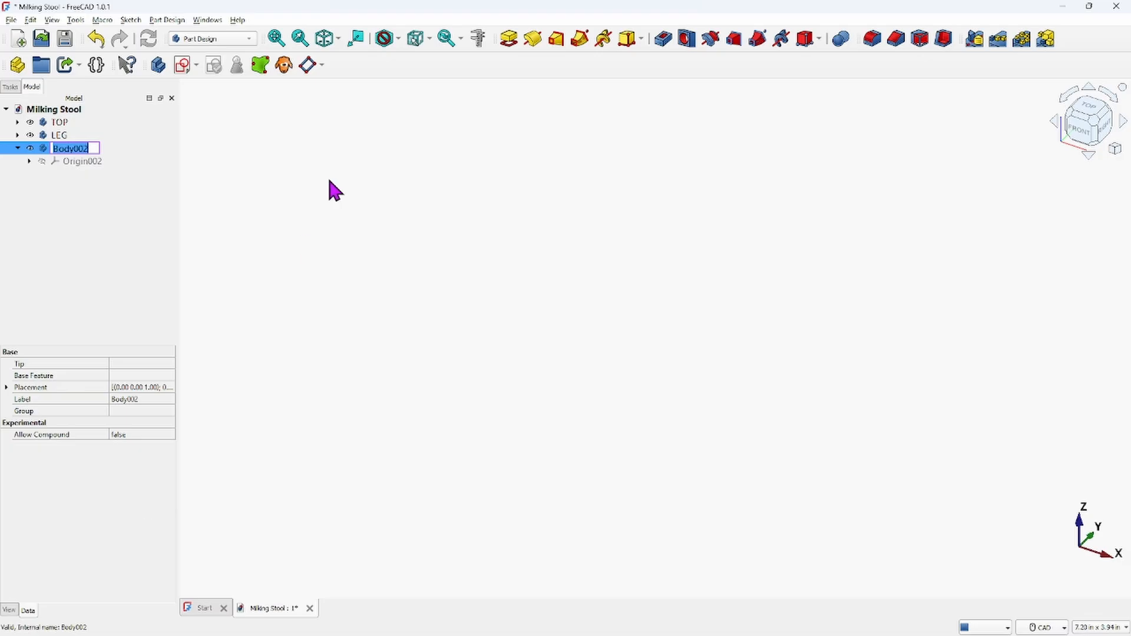
type("S")
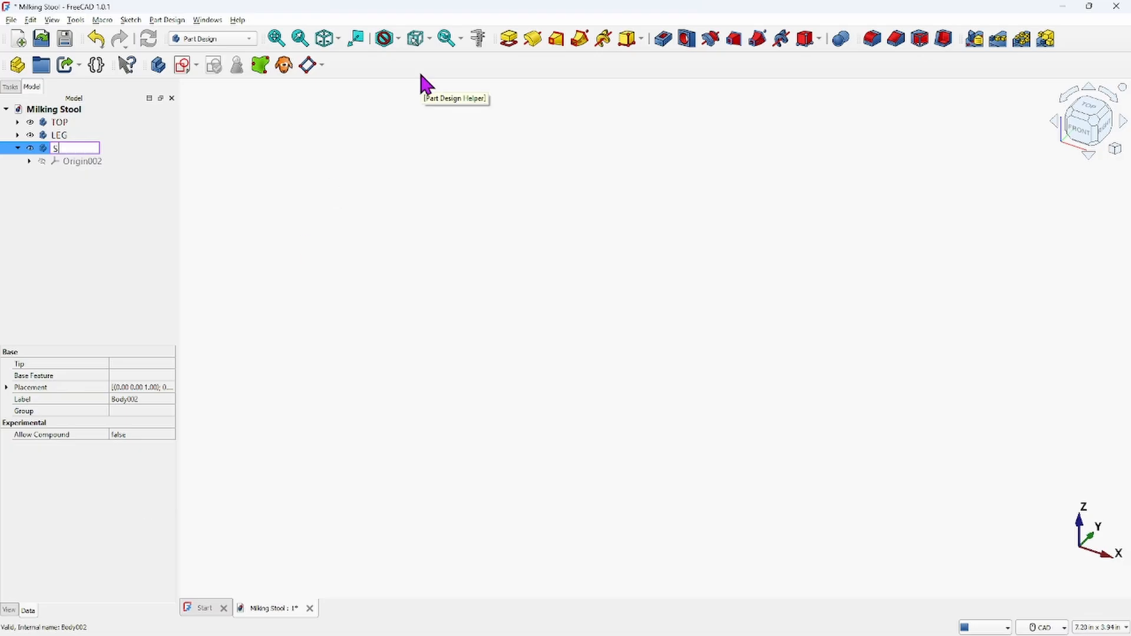
type("UPPORT")
key("Return")
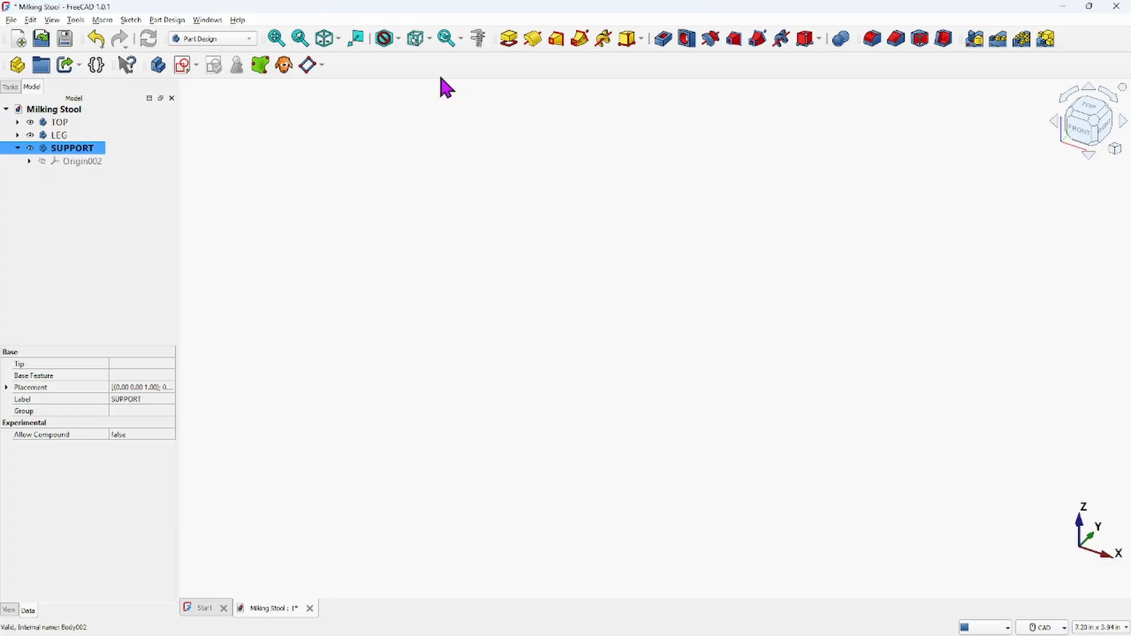
Activate the TOP body and create a new sketch on the XY plane
double_click(66, 124)
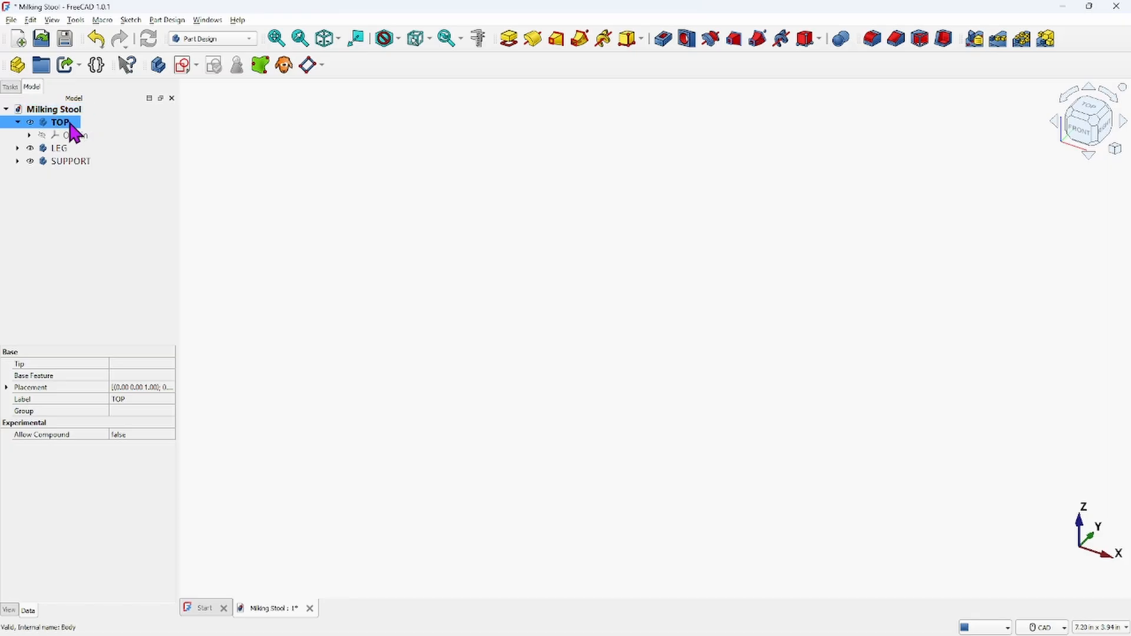
left_click(183, 64)
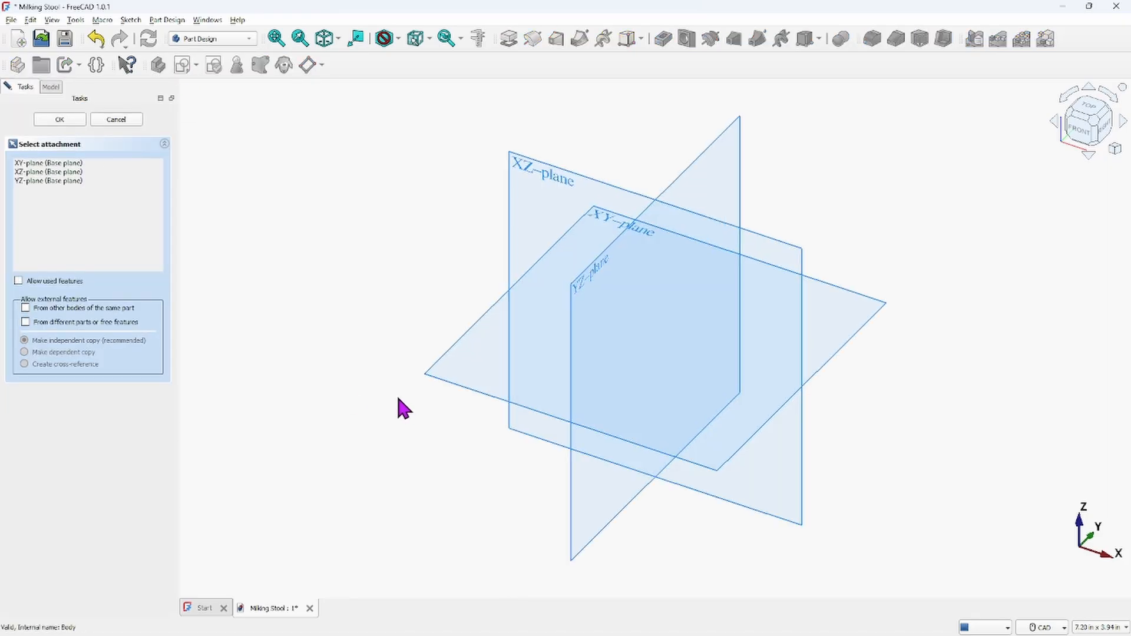
left_click(442, 380)
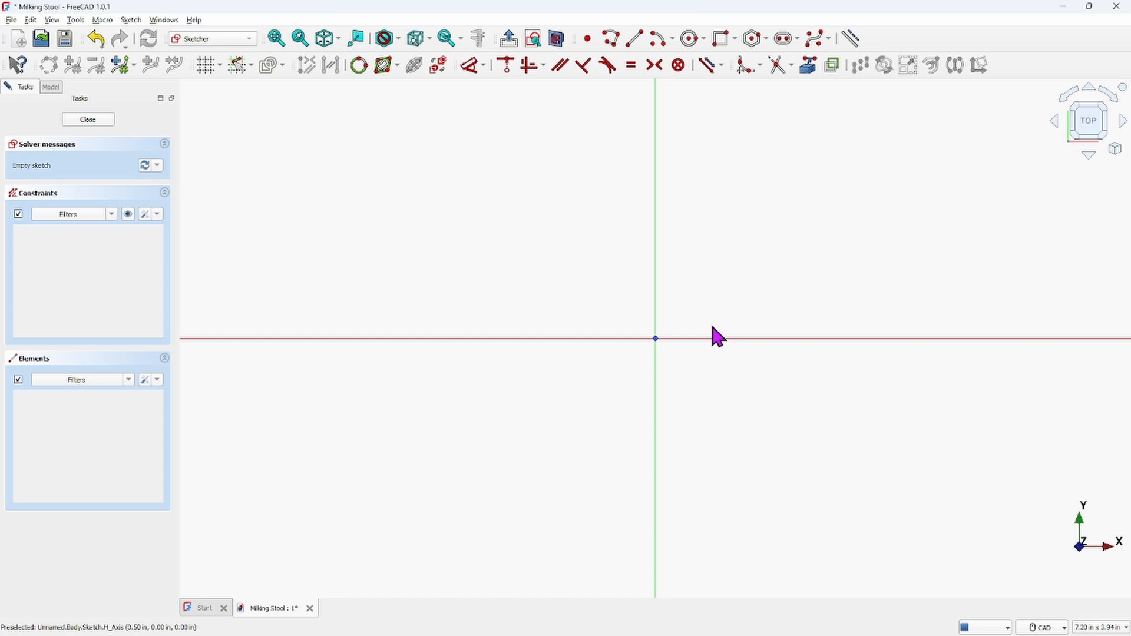
scroll(718, 337, "down", 10)
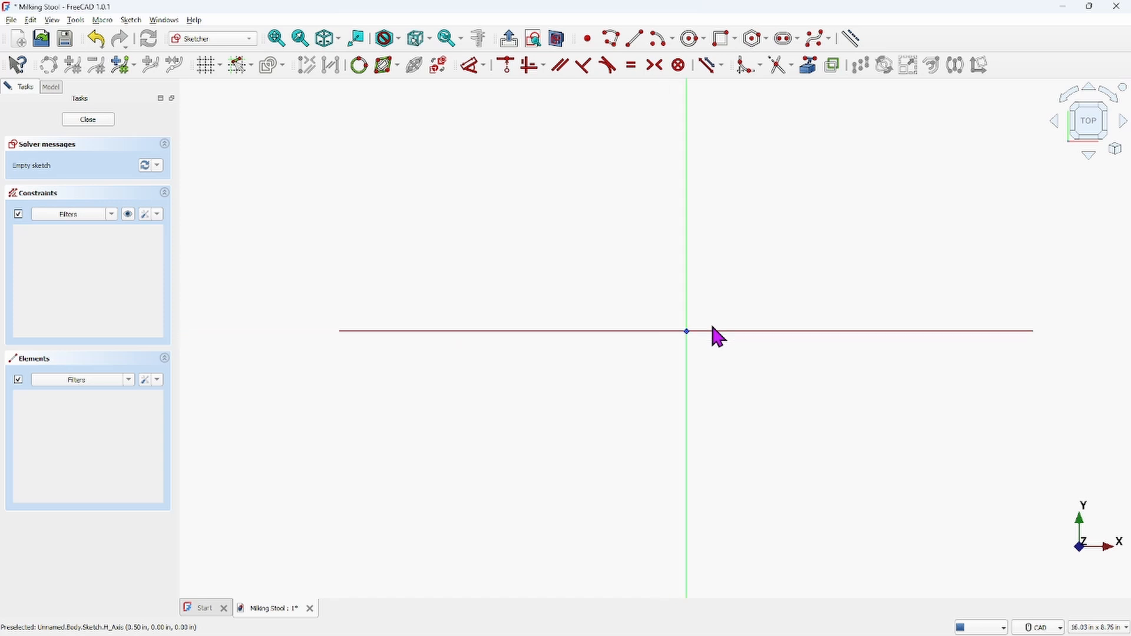
middle_click_drag(718, 337, 646, 328)
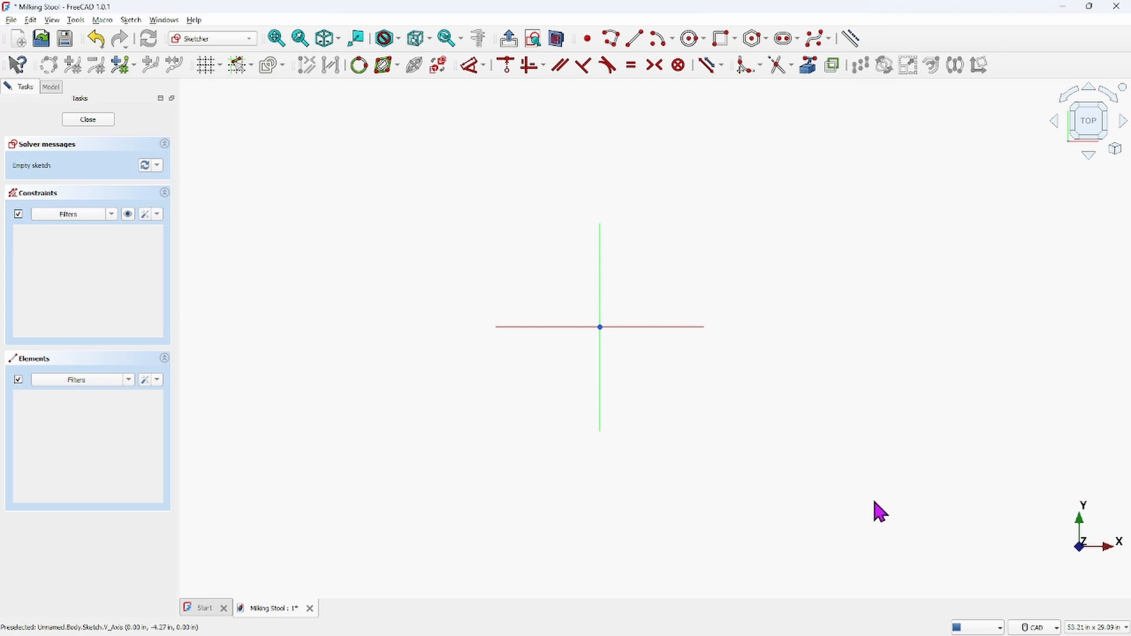
Switch to the reference image, examine the top view's radii and dimensions, and return to the sketch
mouse_move(849, 625)
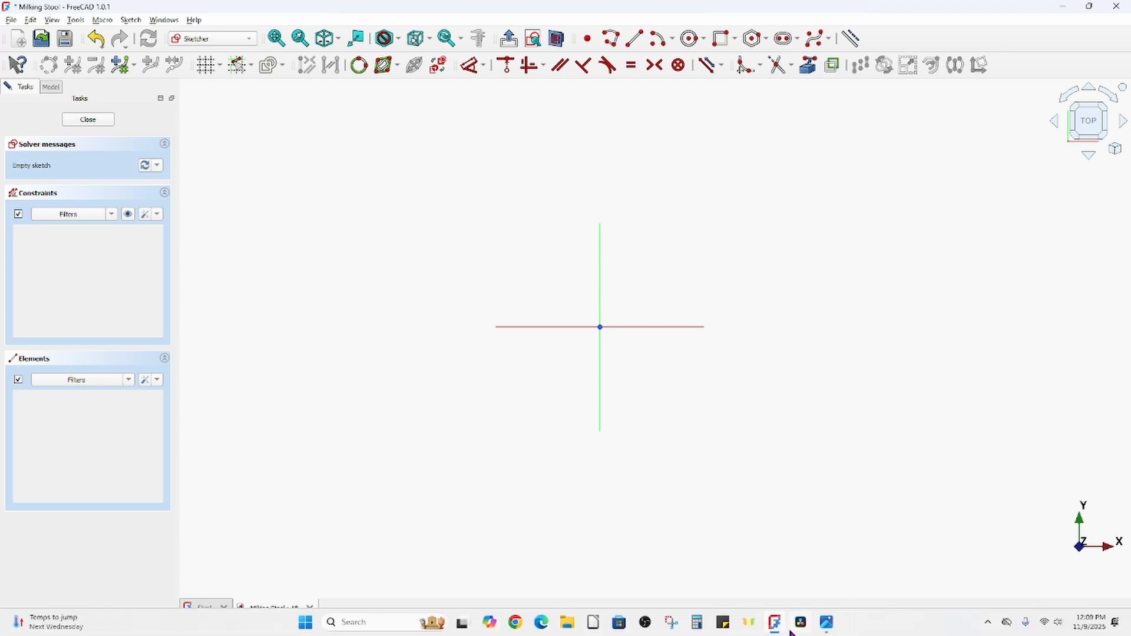
mouse_move(773, 628)
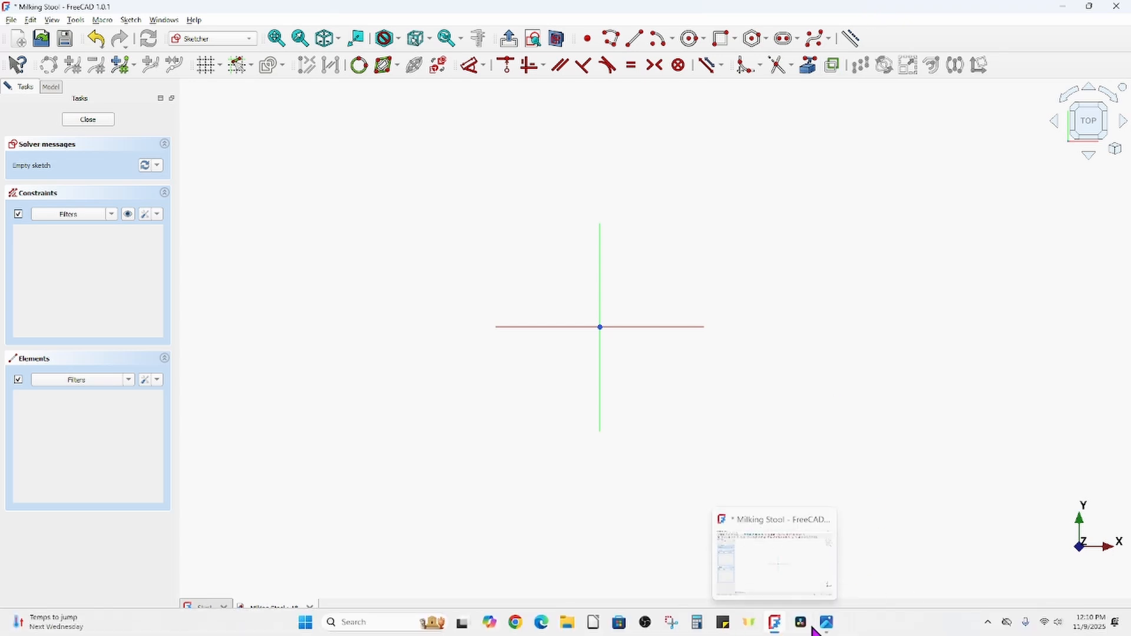
mouse_move(835, 629)
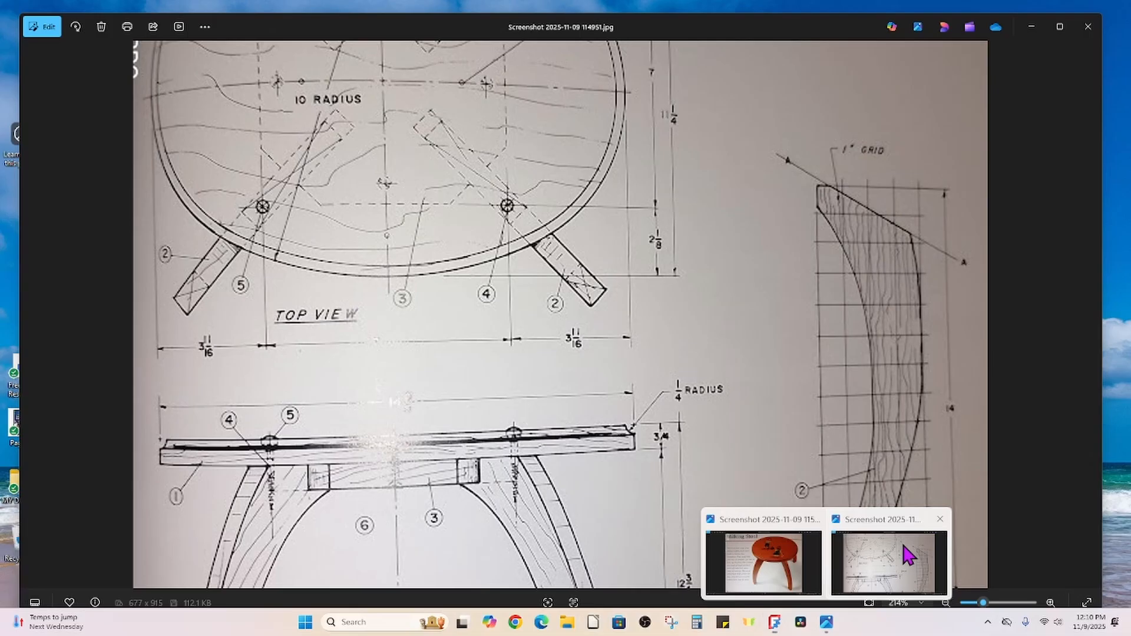
left_click(904, 551)
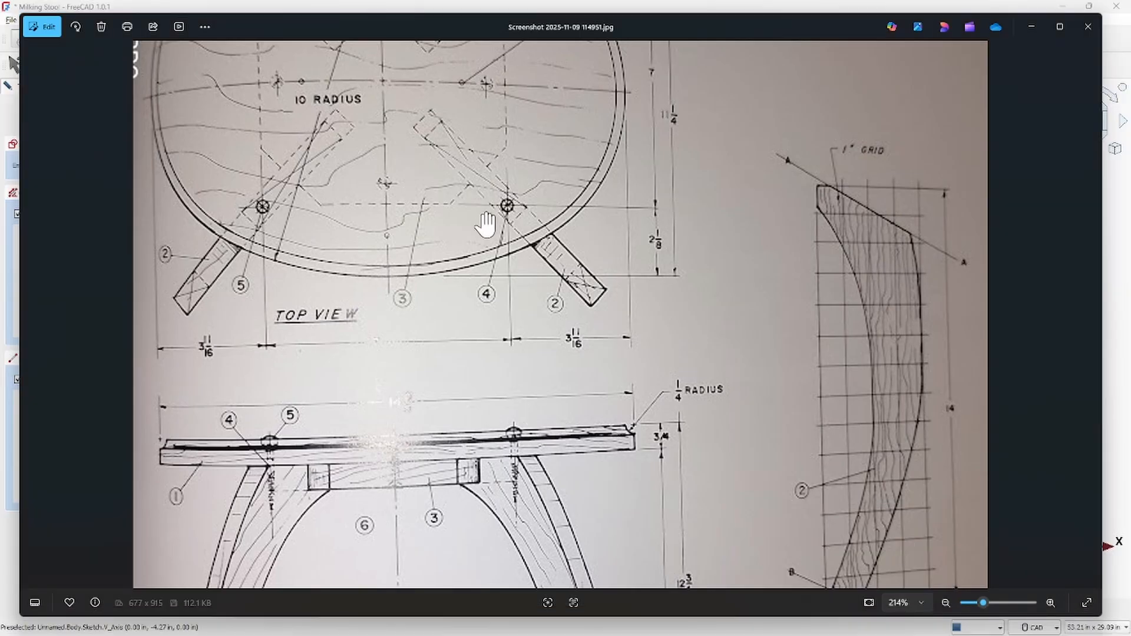
scroll(551, 283, "up", 5)
left_click_drag(679, 424, 680, 462)
scroll(267, 330, "up", 2)
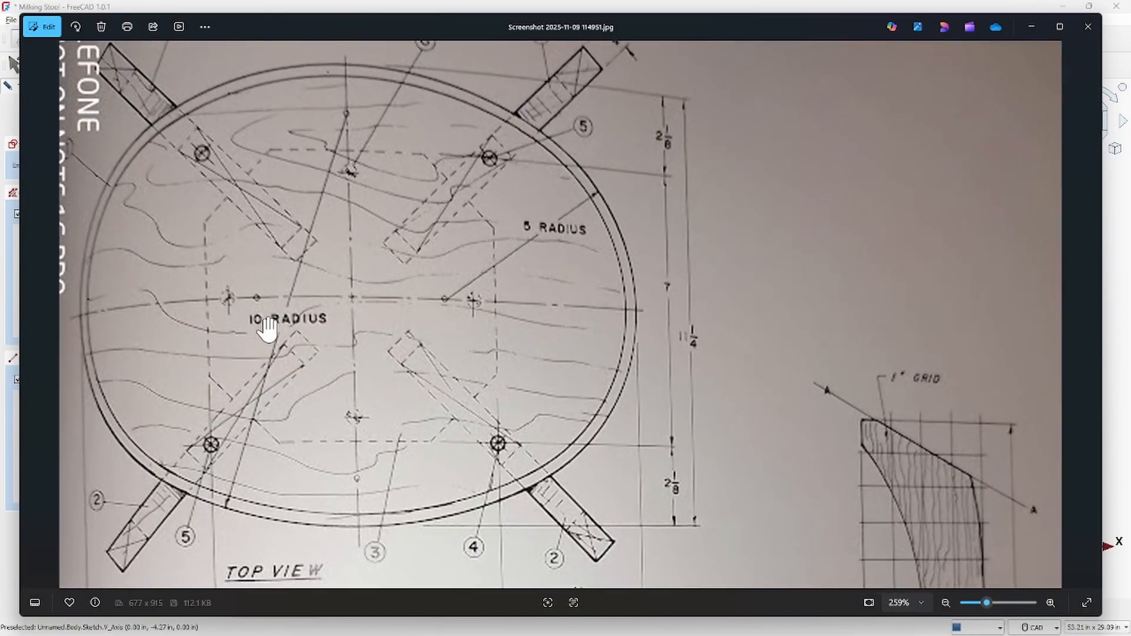
scroll(268, 331, "down", 2)
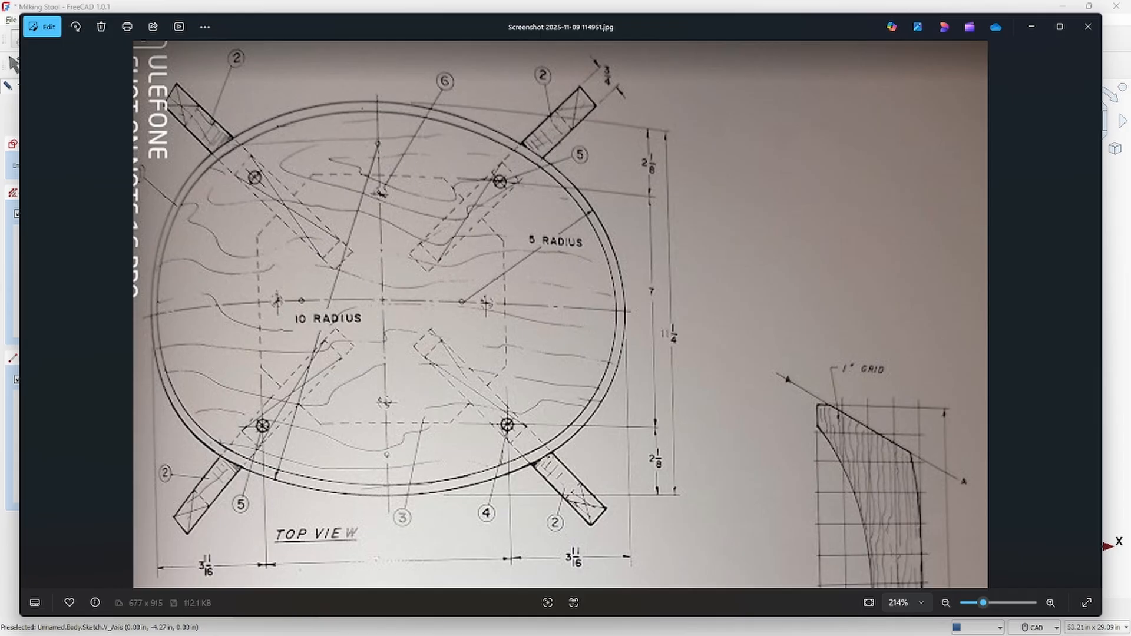
left_click(774, 622)
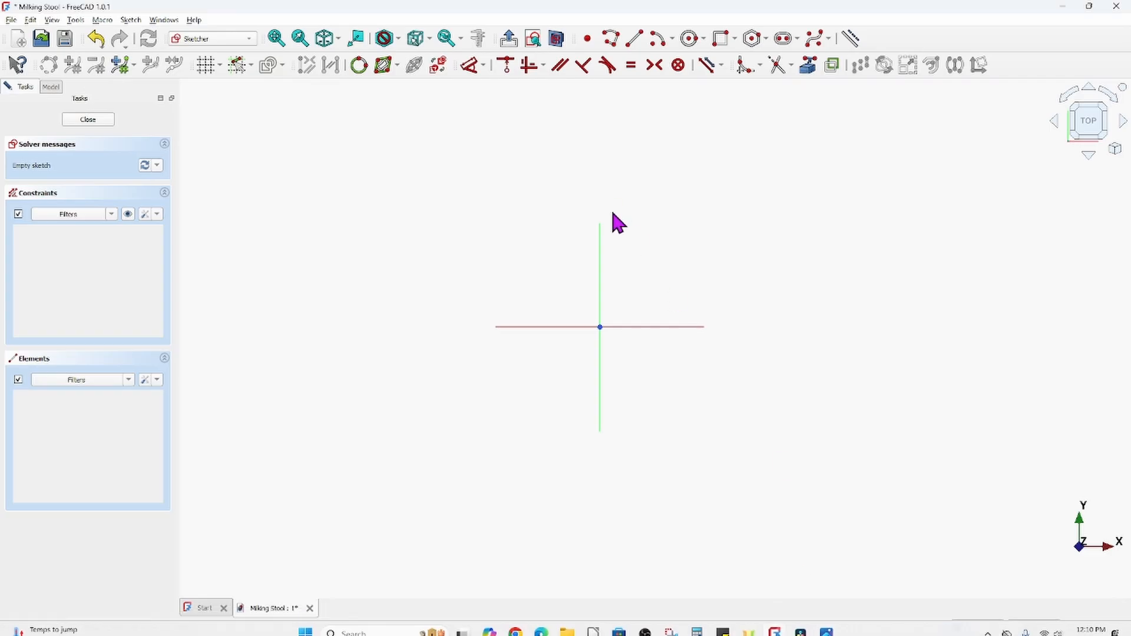
Draw a center-point arc of 10 in radius centered on the vertical axis, then move its center down closer to the origin
left_click(656, 41)
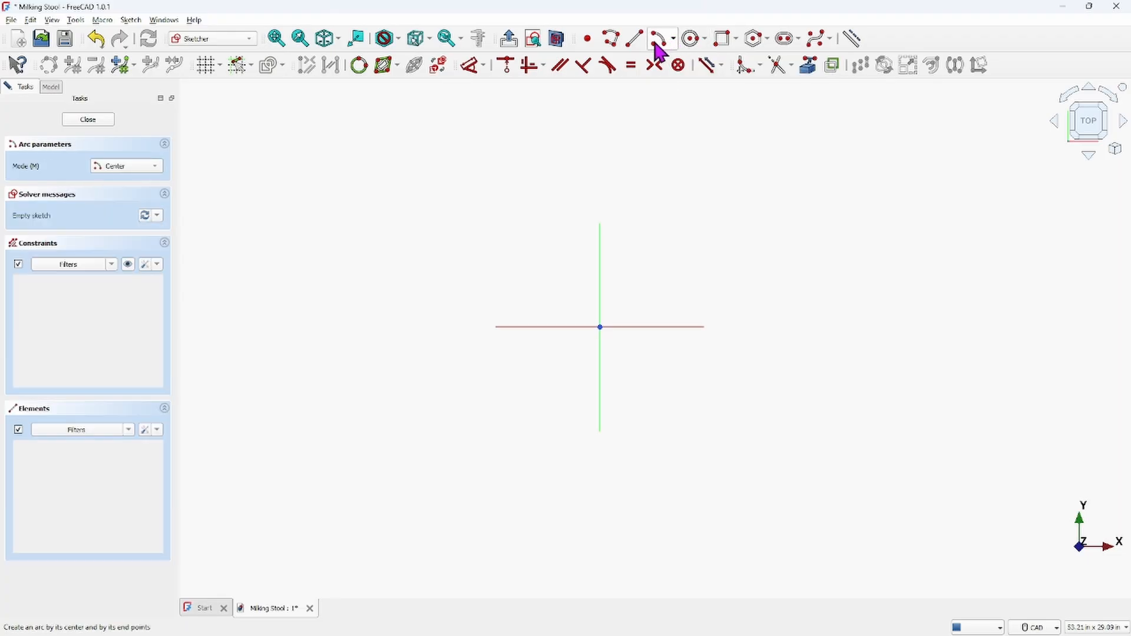
left_click(600, 226)
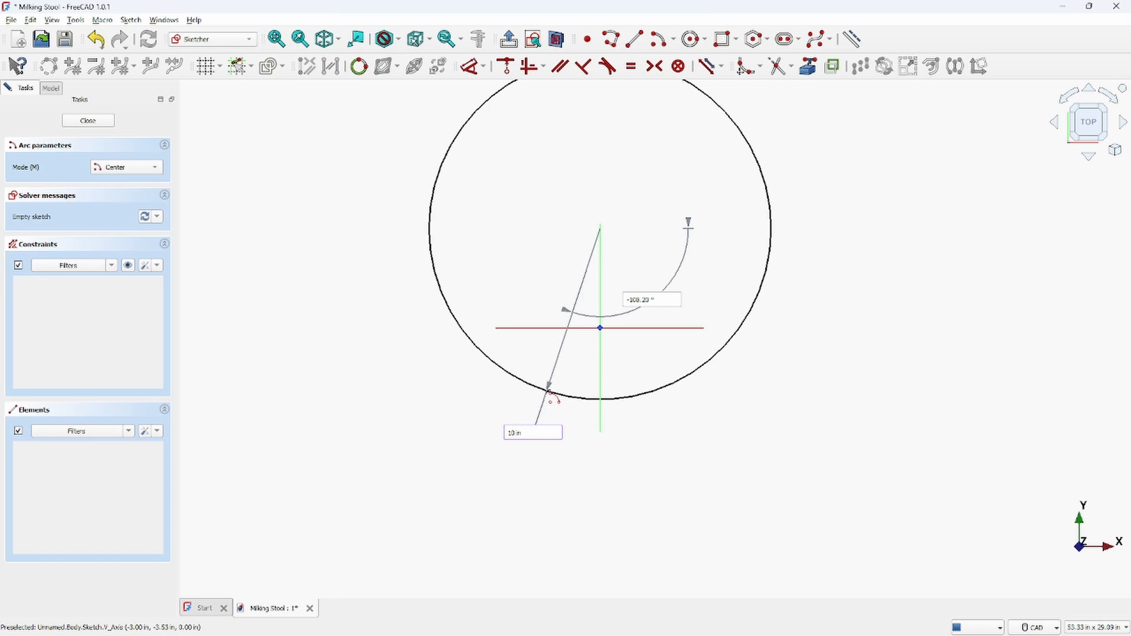
key("Return")
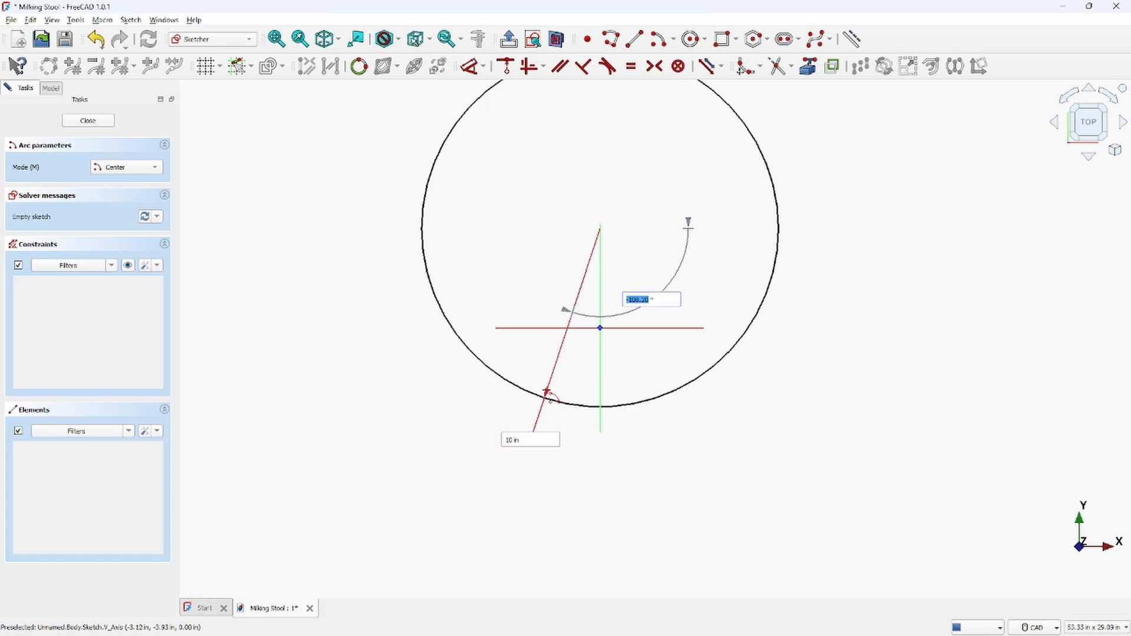
left_click(455, 375)
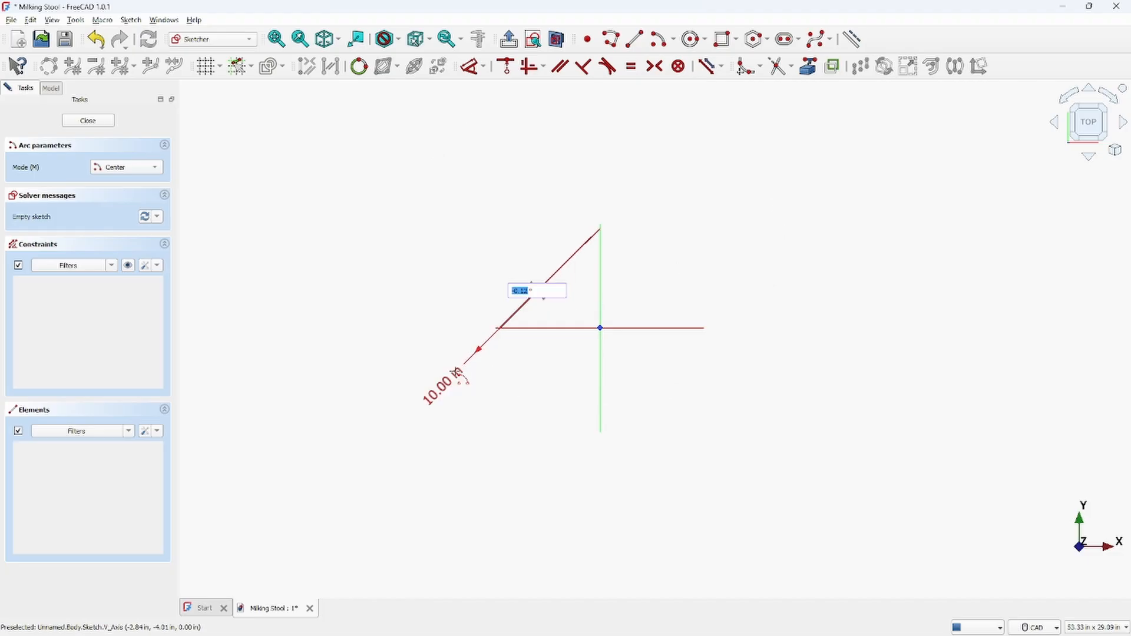
left_click(827, 406)
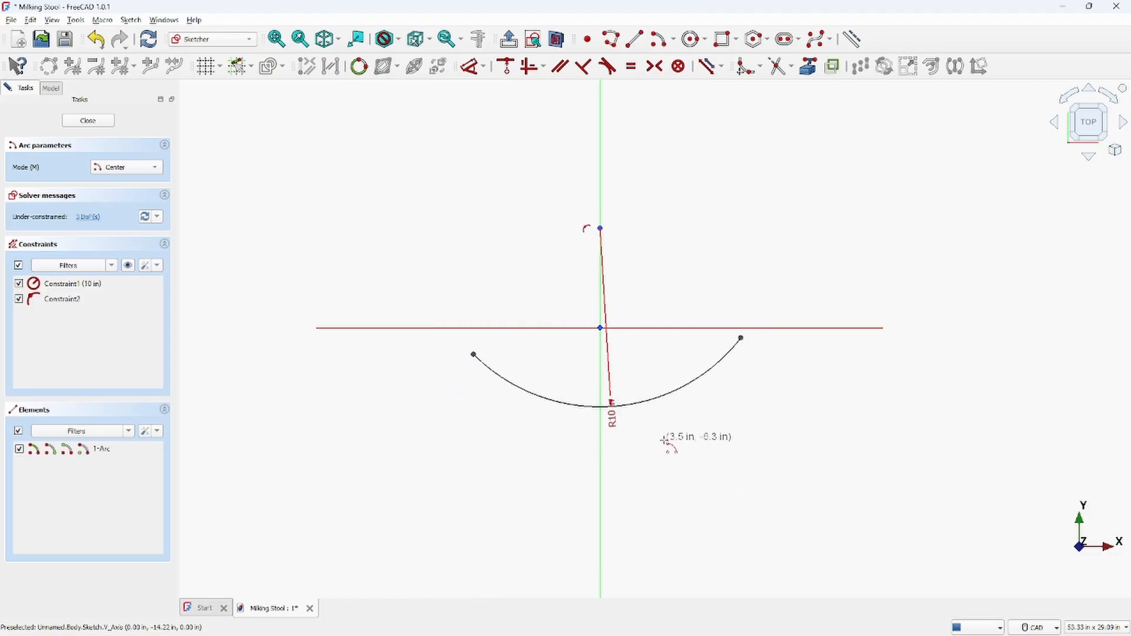
right_click(684, 430)
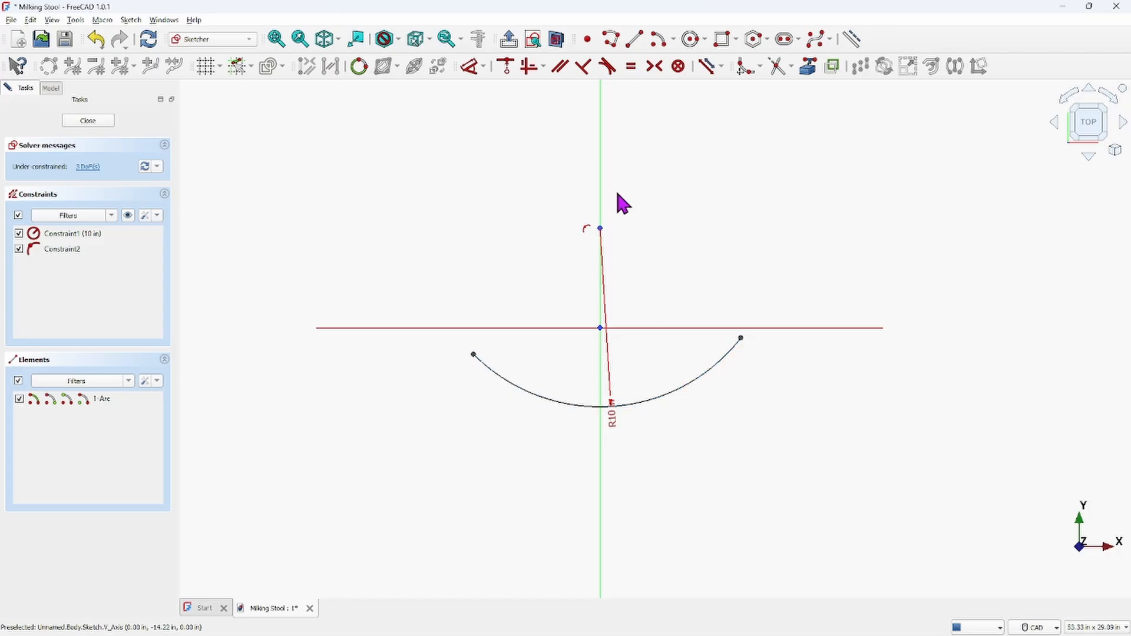
left_click_drag(600, 228, 600, 293)
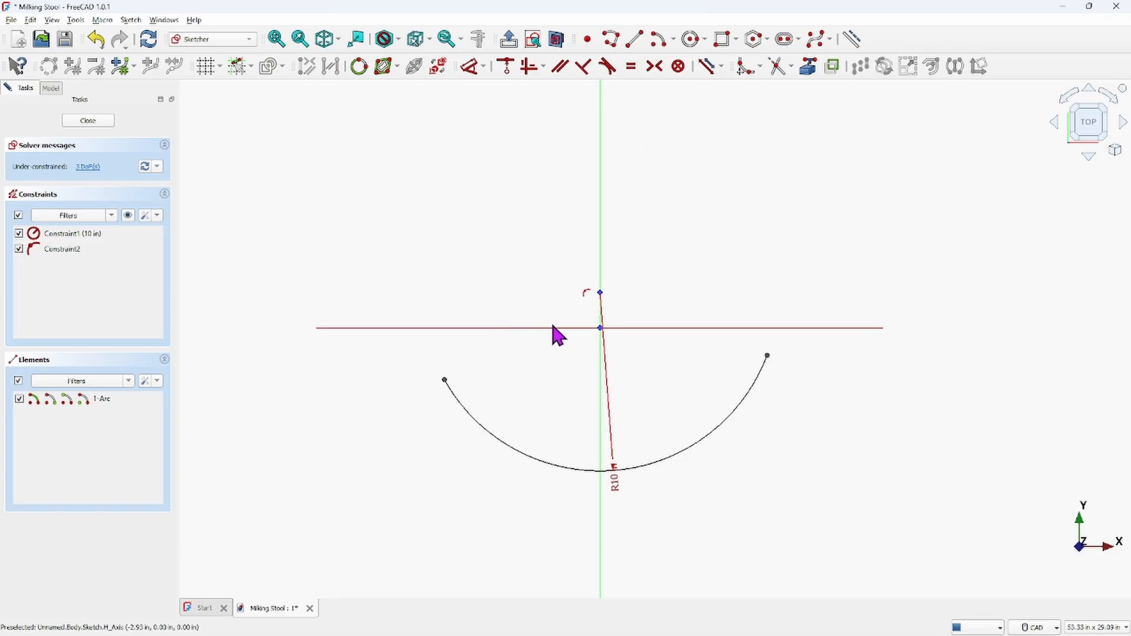
Draw a second center-point arc of 5 in radius centered on the horizontal axis to the right of the first arc
left_click(661, 42)
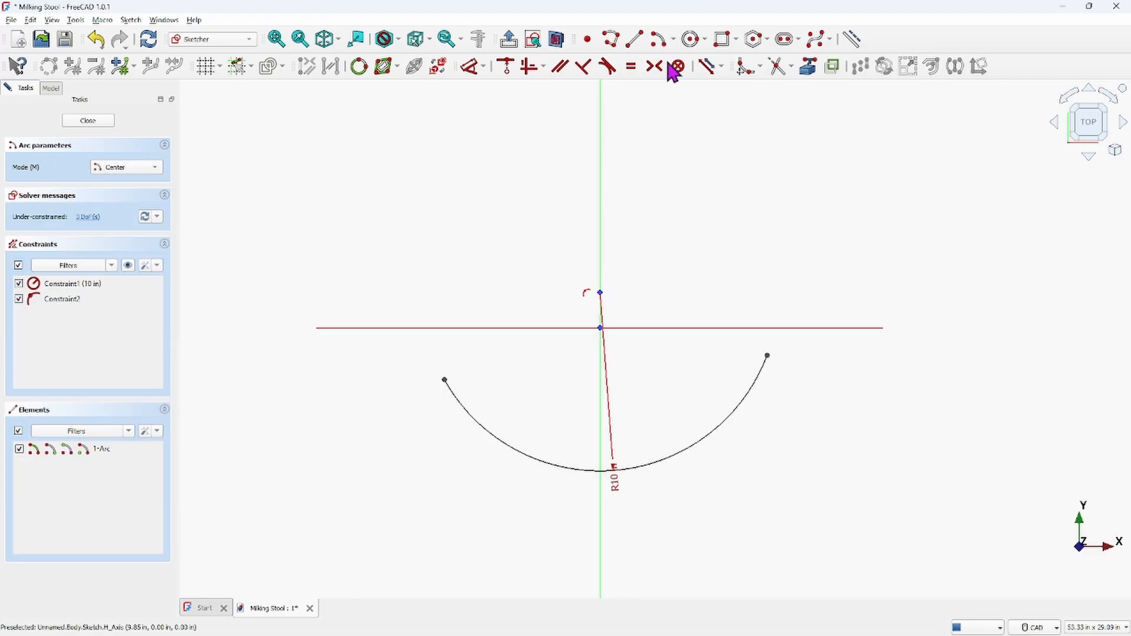
left_click(790, 328)
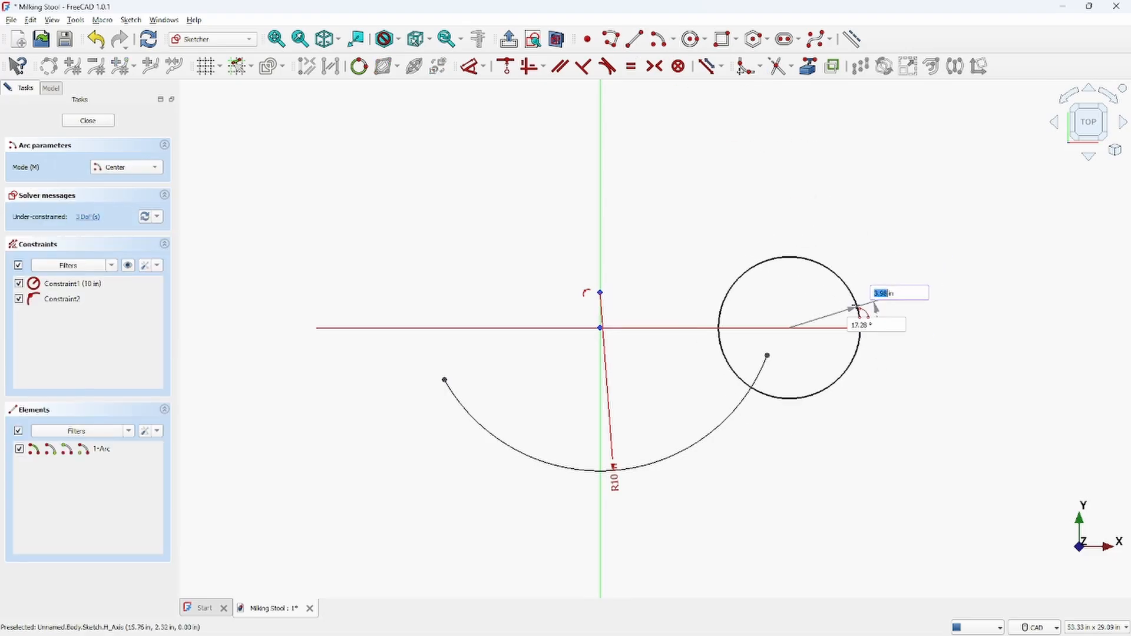
key("Escape")
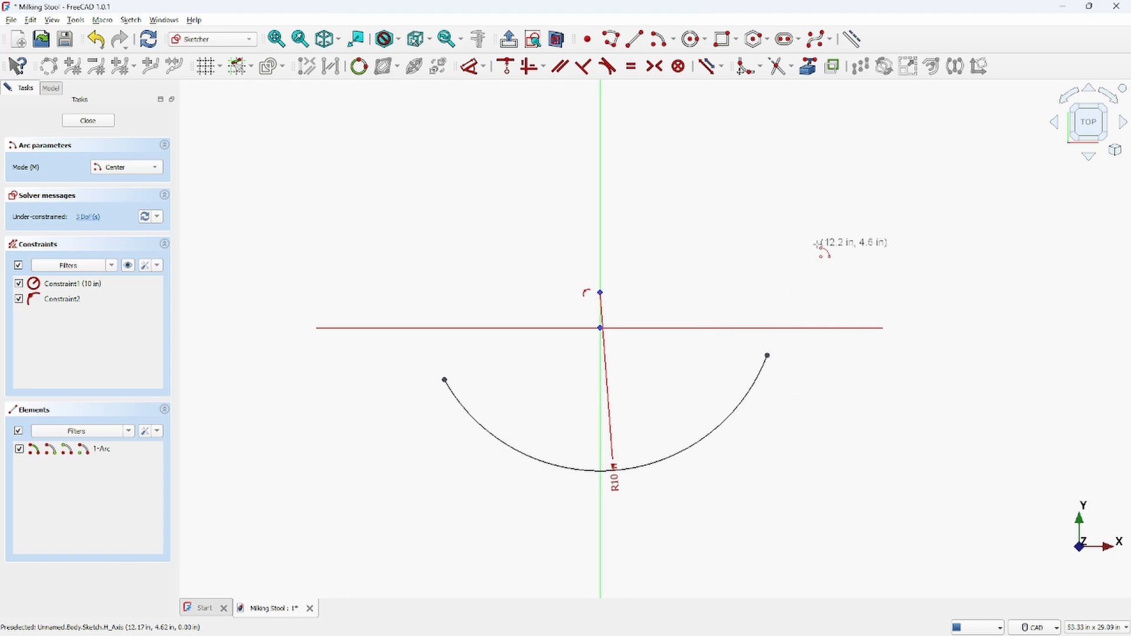
left_click(787, 327)
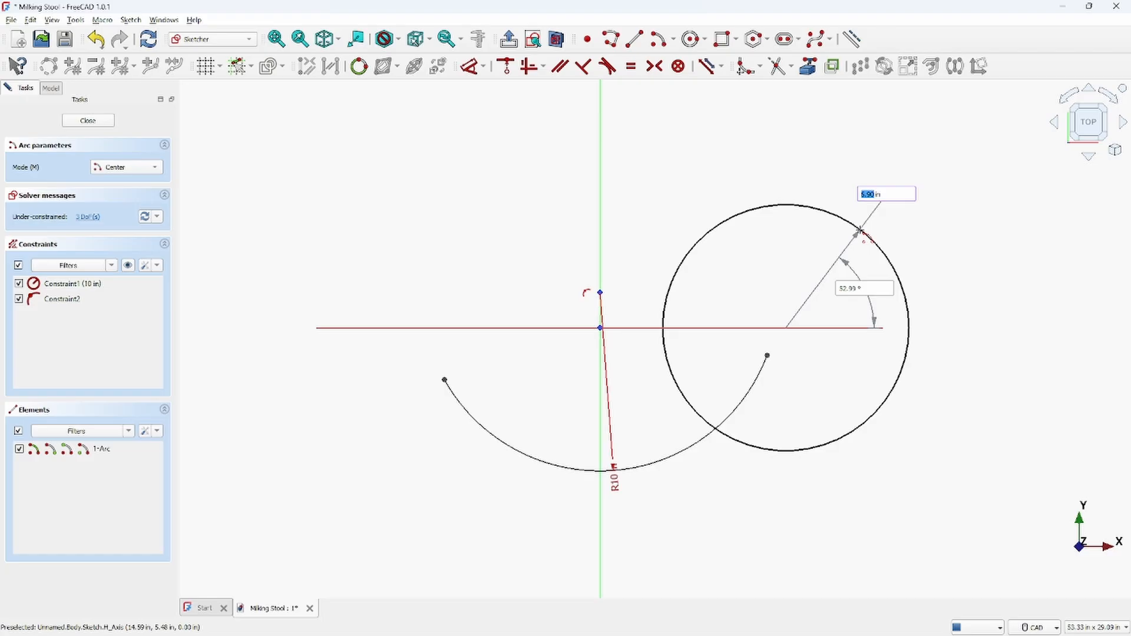
key("Return")
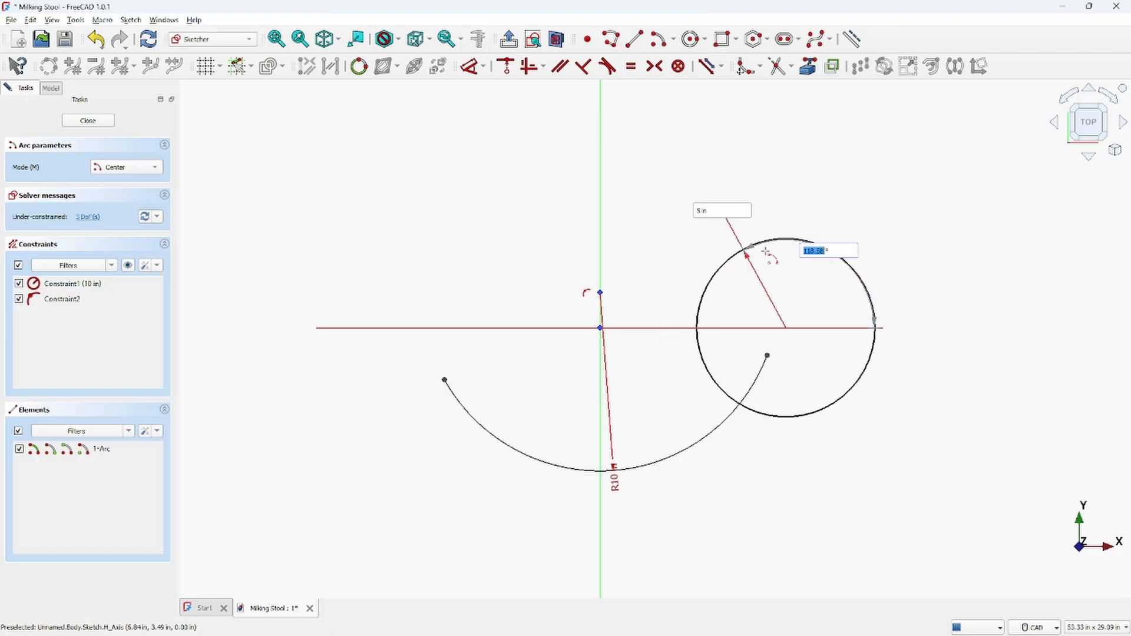
left_click(789, 240)
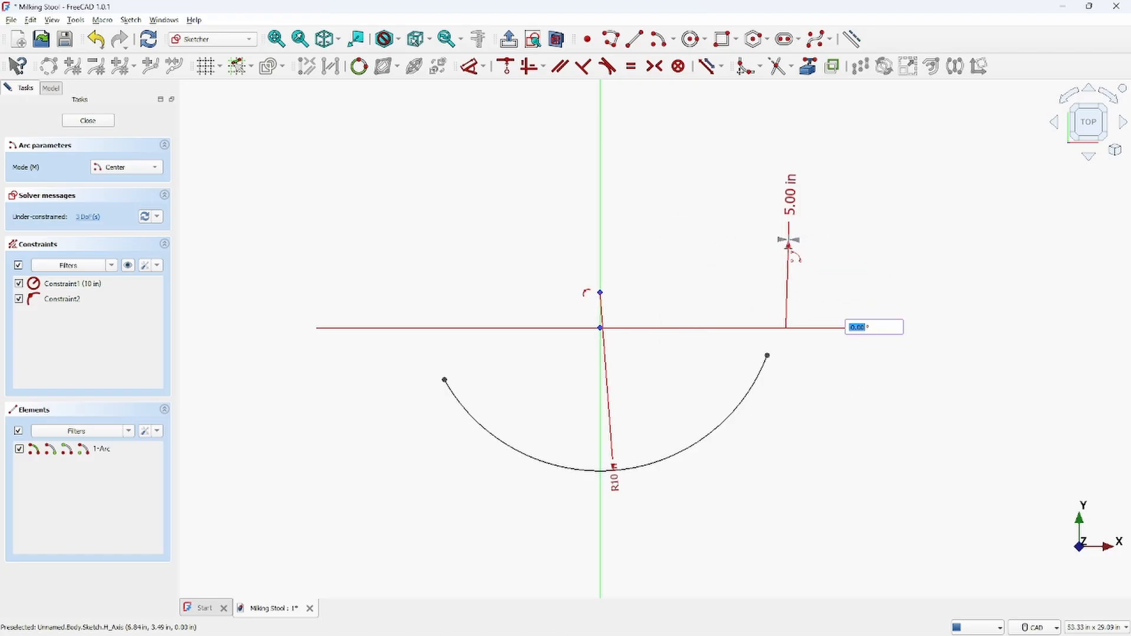
left_click(792, 470)
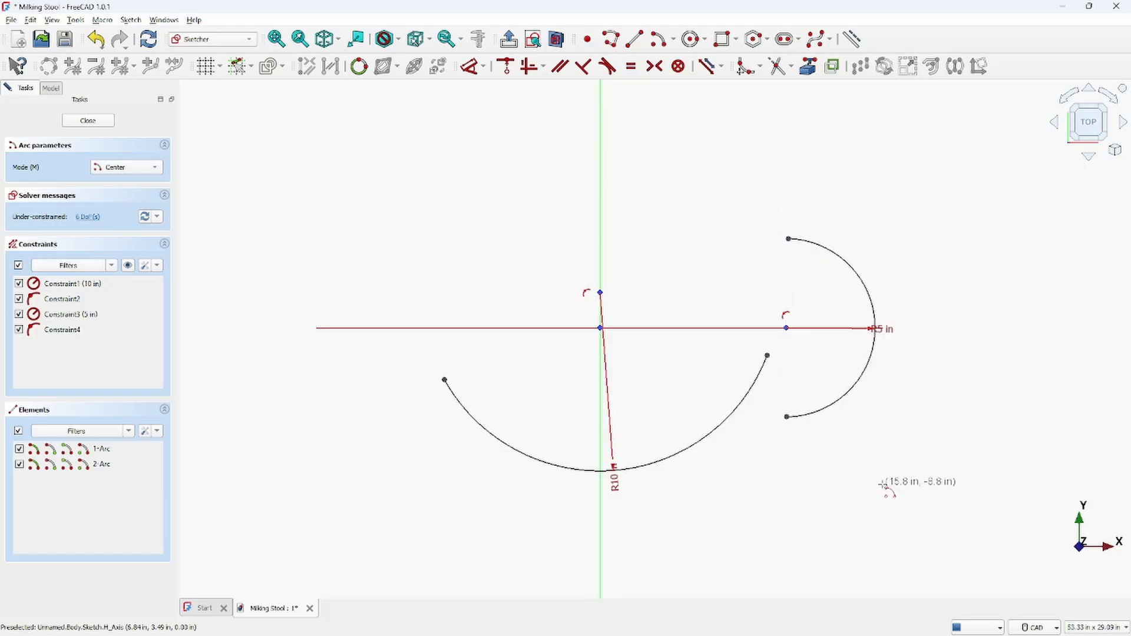
right_click(875, 426)
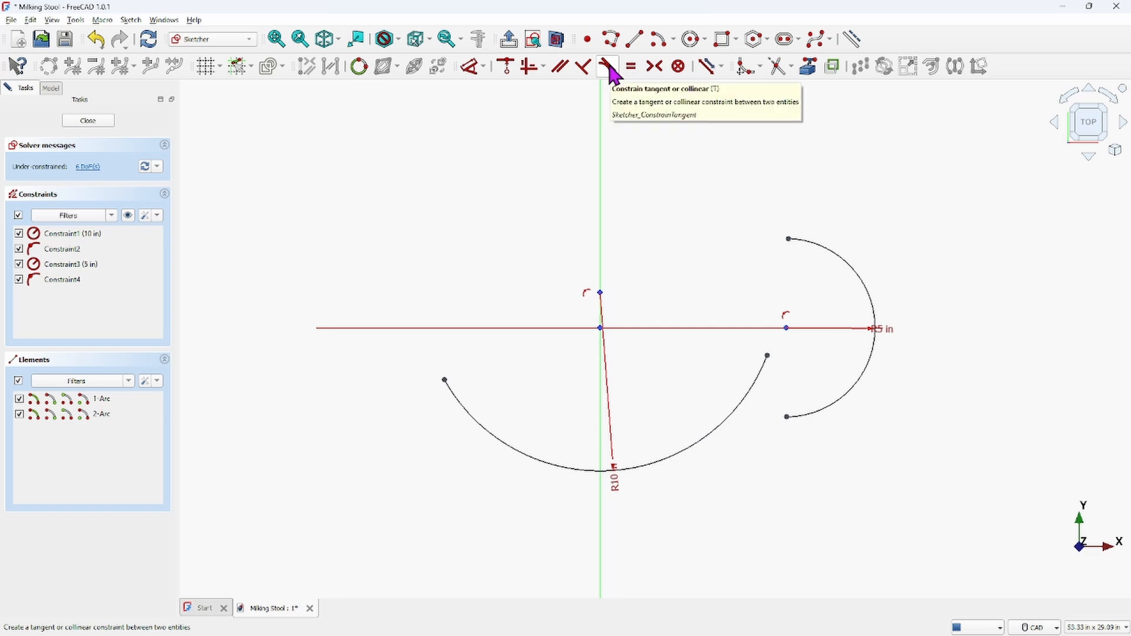
Try to make the two arcs' endpoints tangent, then undo the tangent constraint
left_click(767, 355)
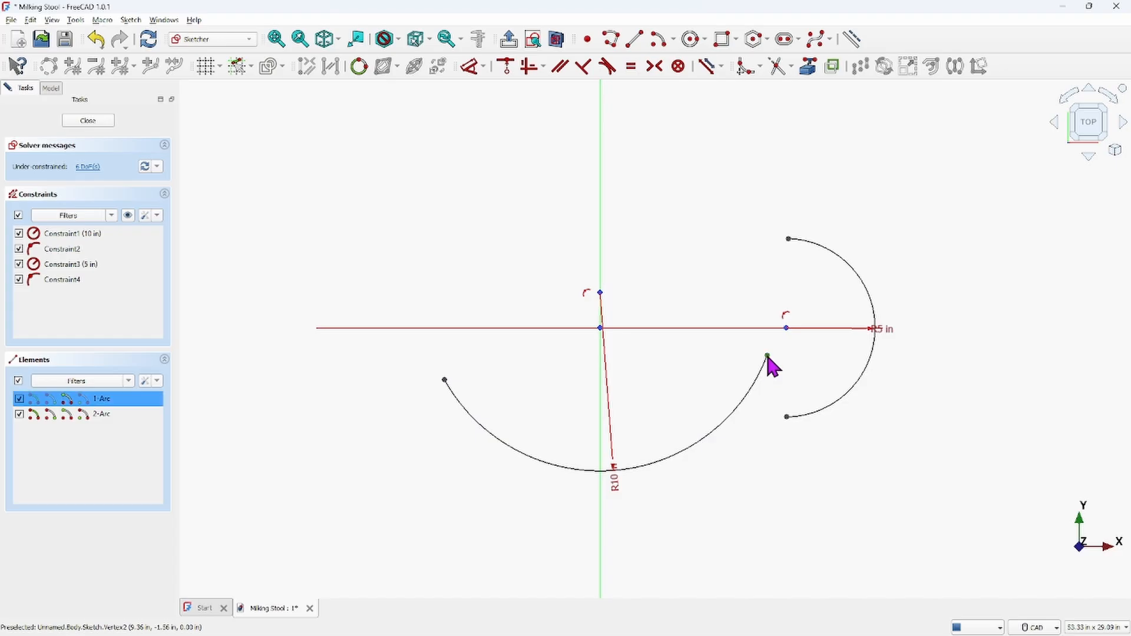
left_click(788, 416)
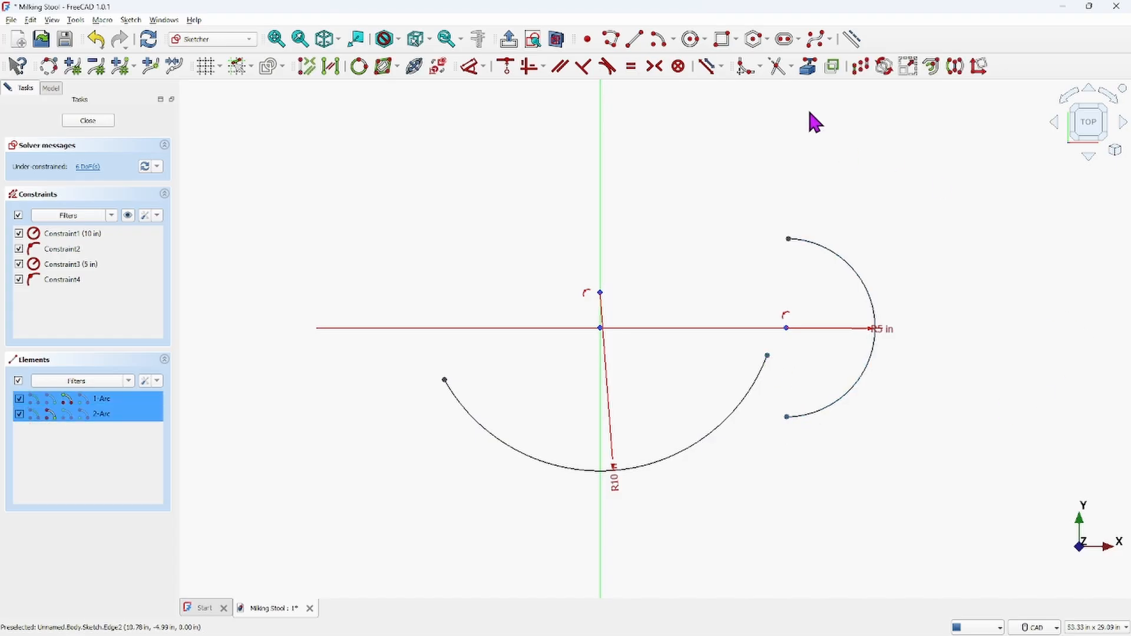
left_click(607, 66)
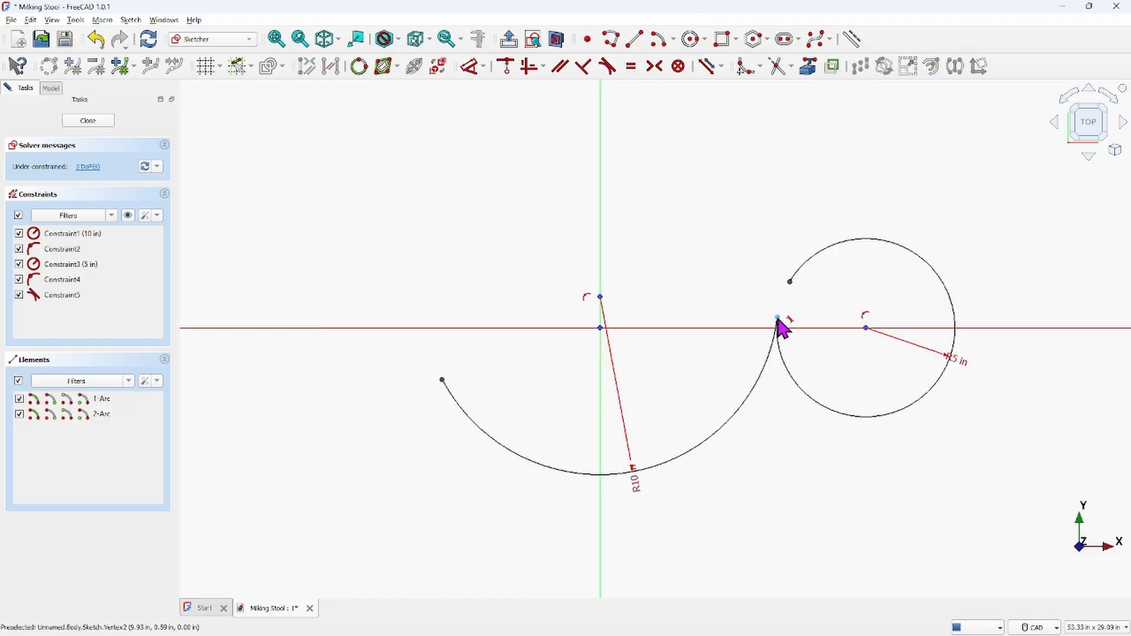
left_click_drag(779, 321, 725, 351)
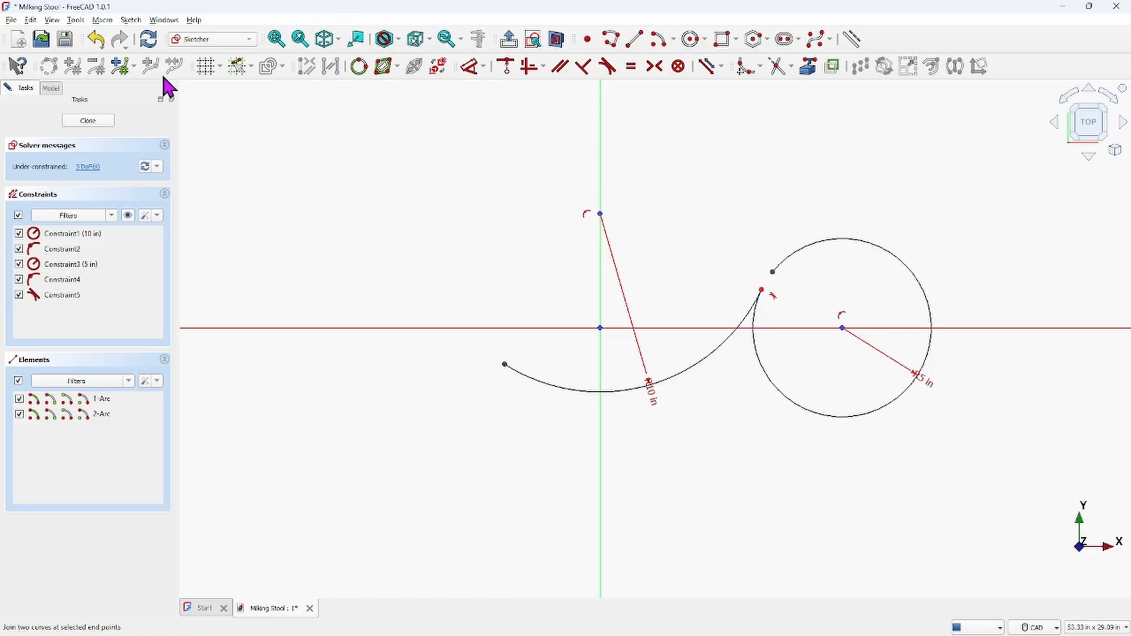
left_click(96, 40)
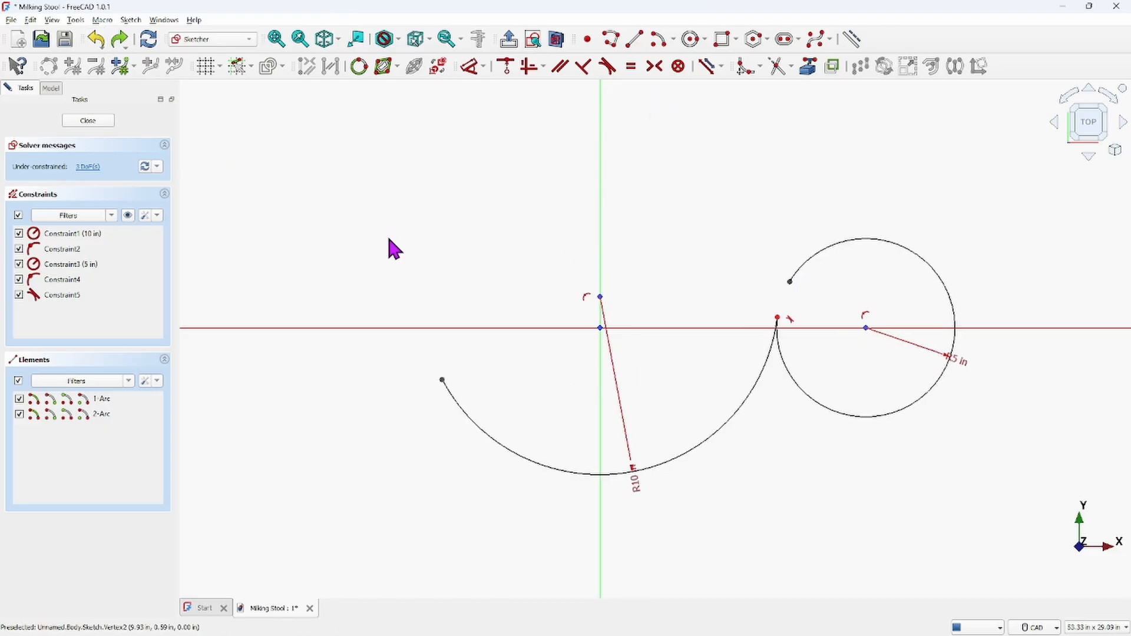
left_click(97, 41)
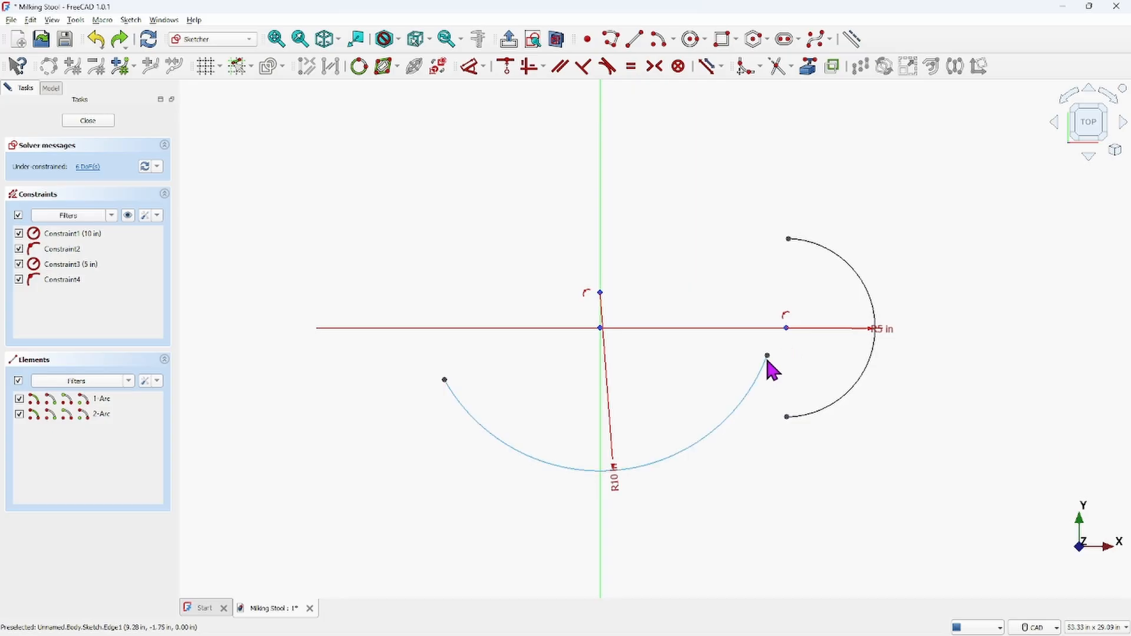
Drag the large arc's right end lower and shift the small arc toward the large arc
left_click_drag(767, 357, 750, 416)
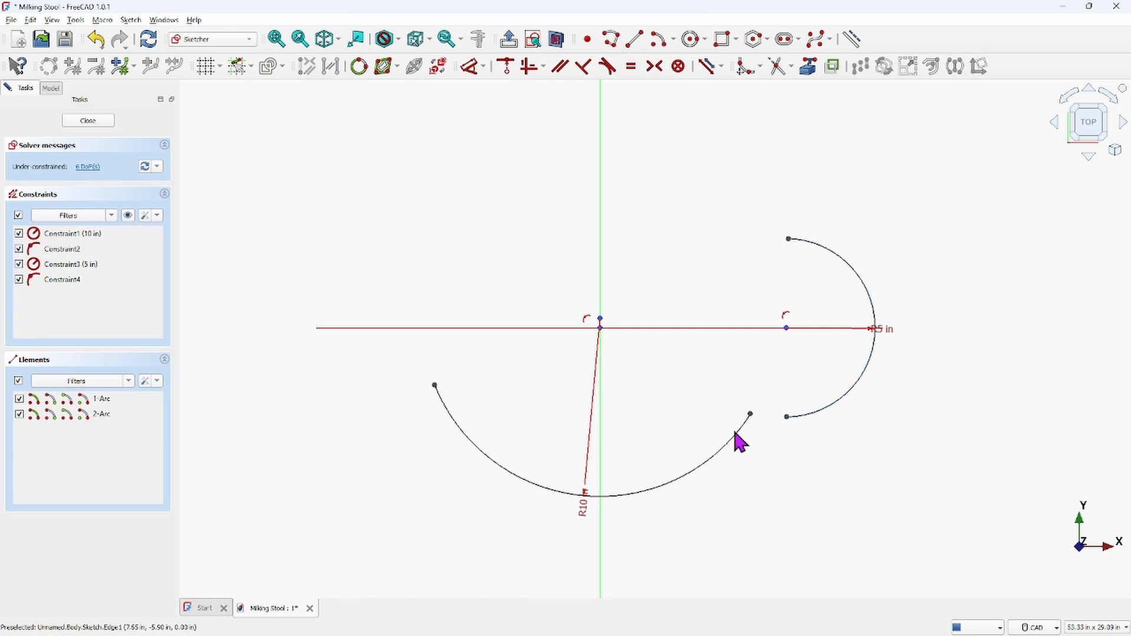
left_click_drag(749, 415, 681, 466)
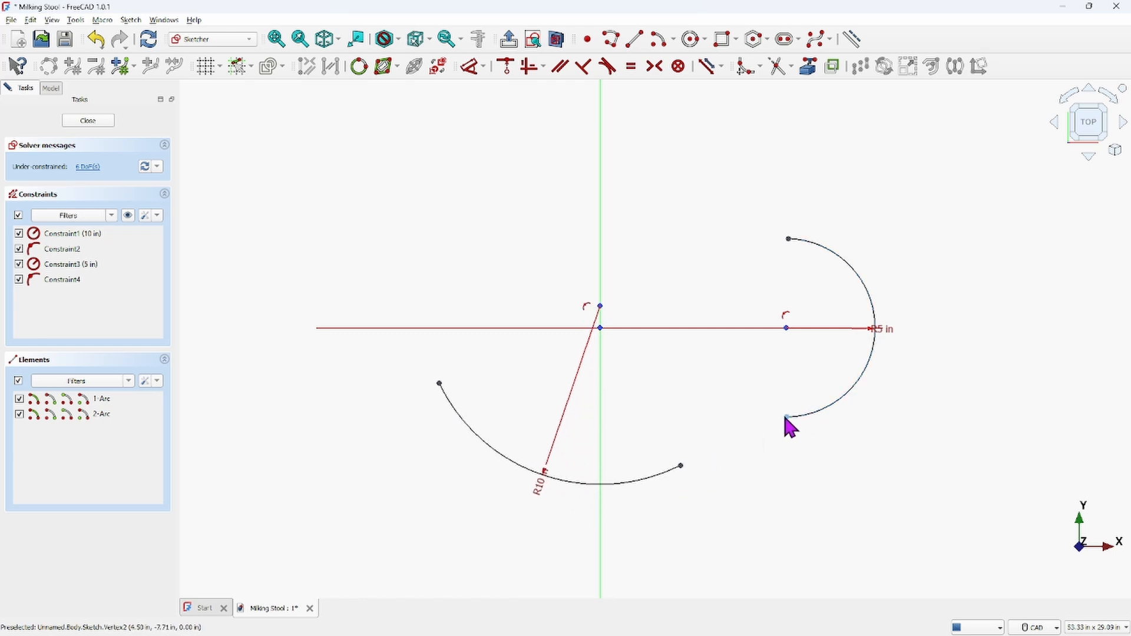
left_click_drag(787, 417, 769, 440)
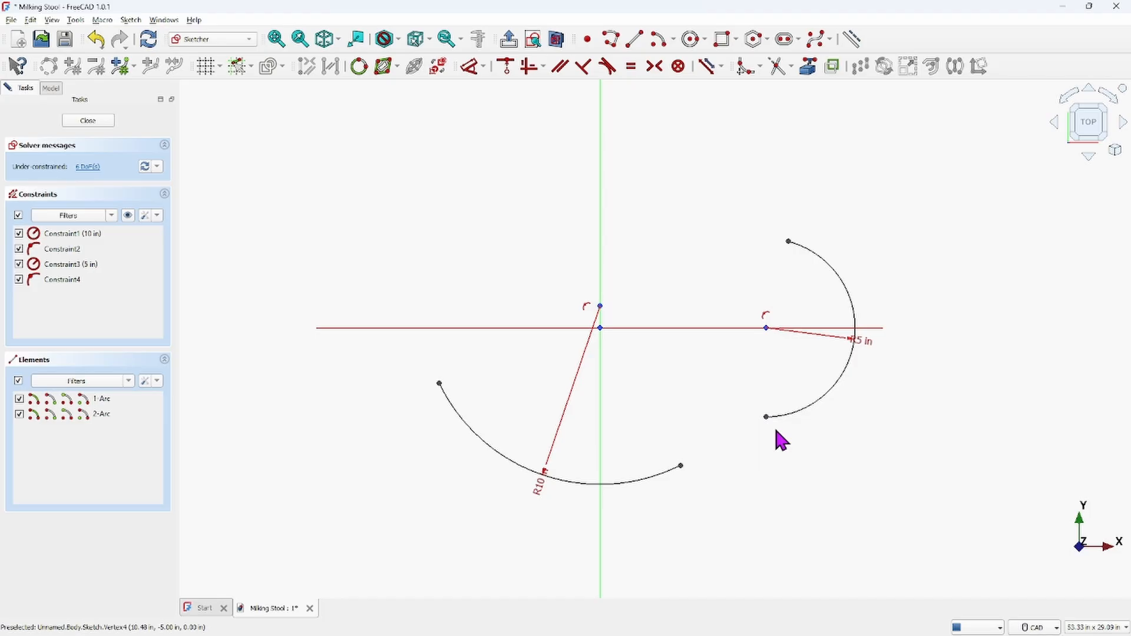
Constrain the large arc and the small arc tangent to each other
left_click(658, 478)
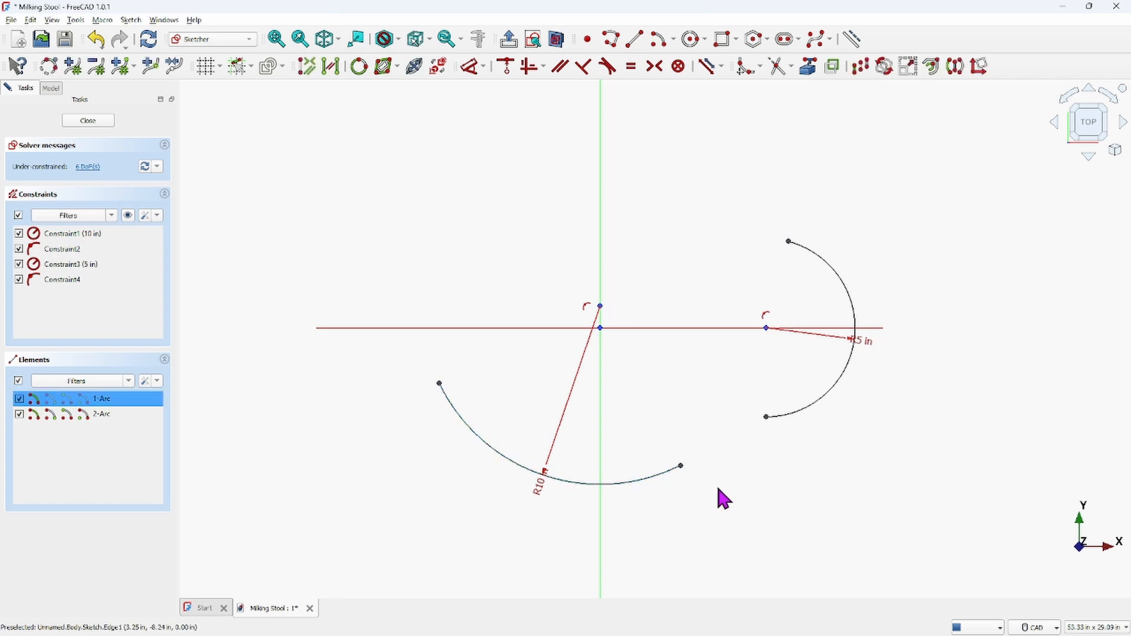
left_click(811, 418)
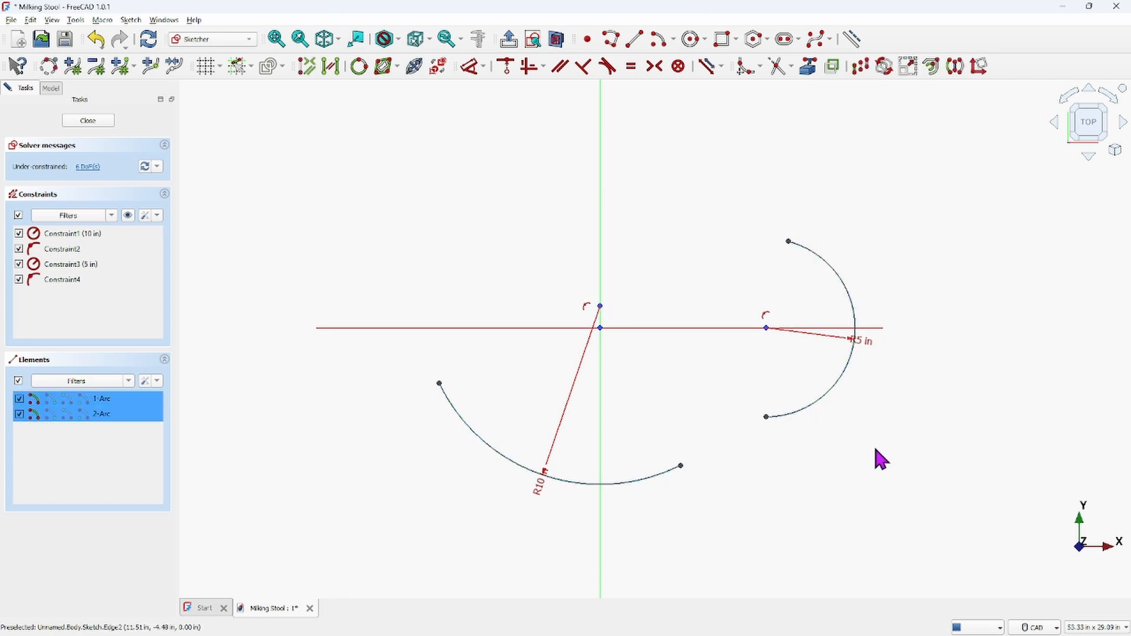
left_click(607, 68)
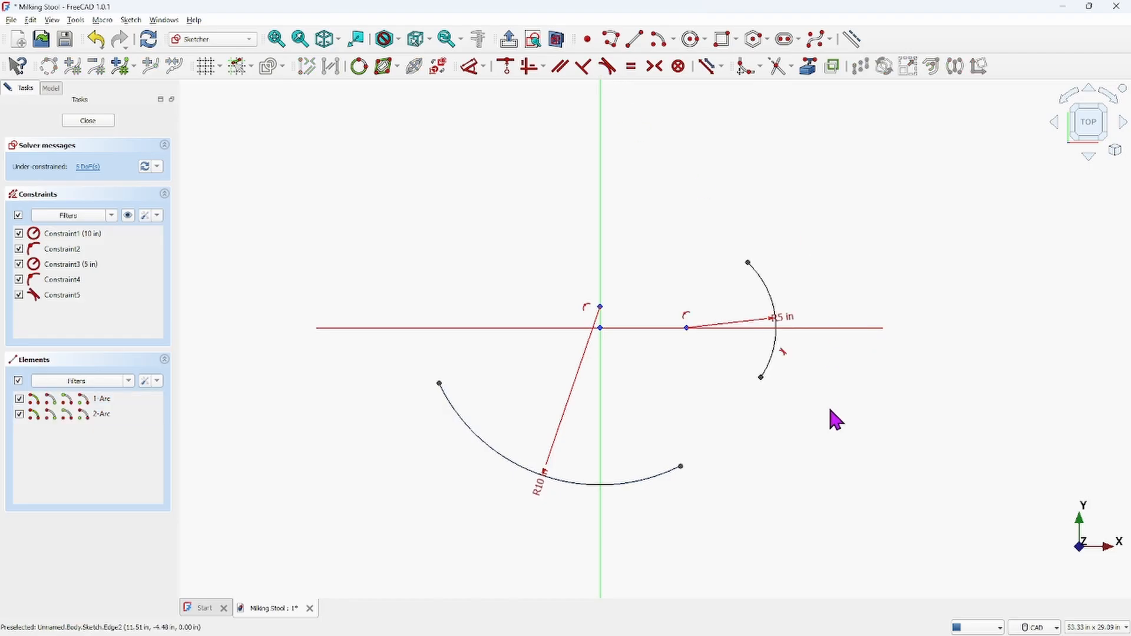
Drag the large arc's right end up to the small arc and apply a coincident constraint between them
left_click_drag(682, 469, 741, 387)
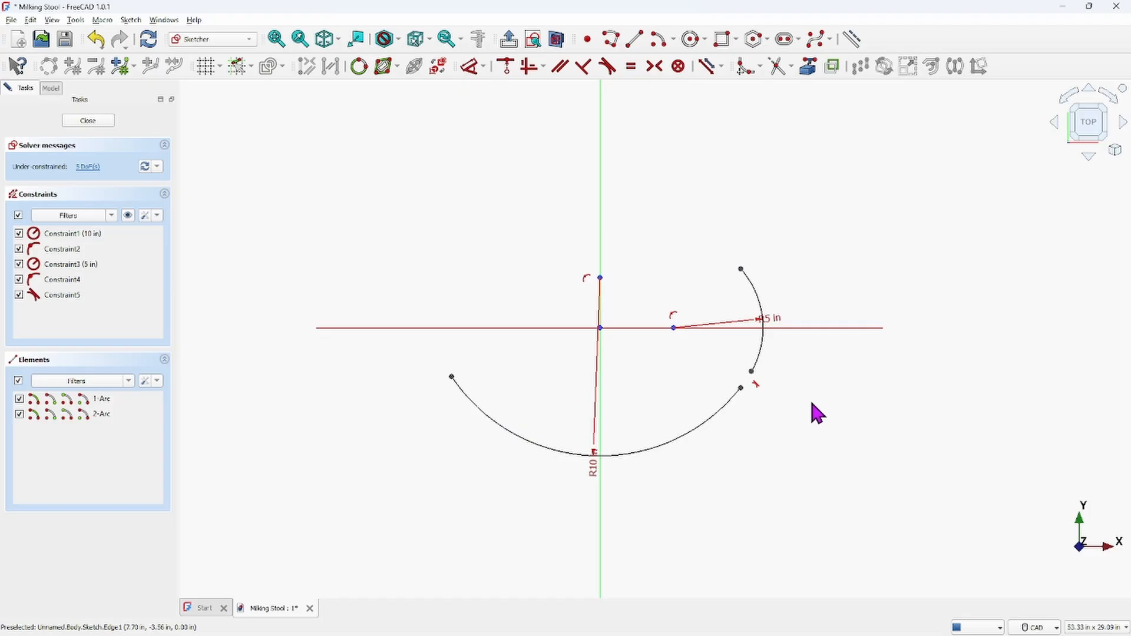
left_click(743, 384)
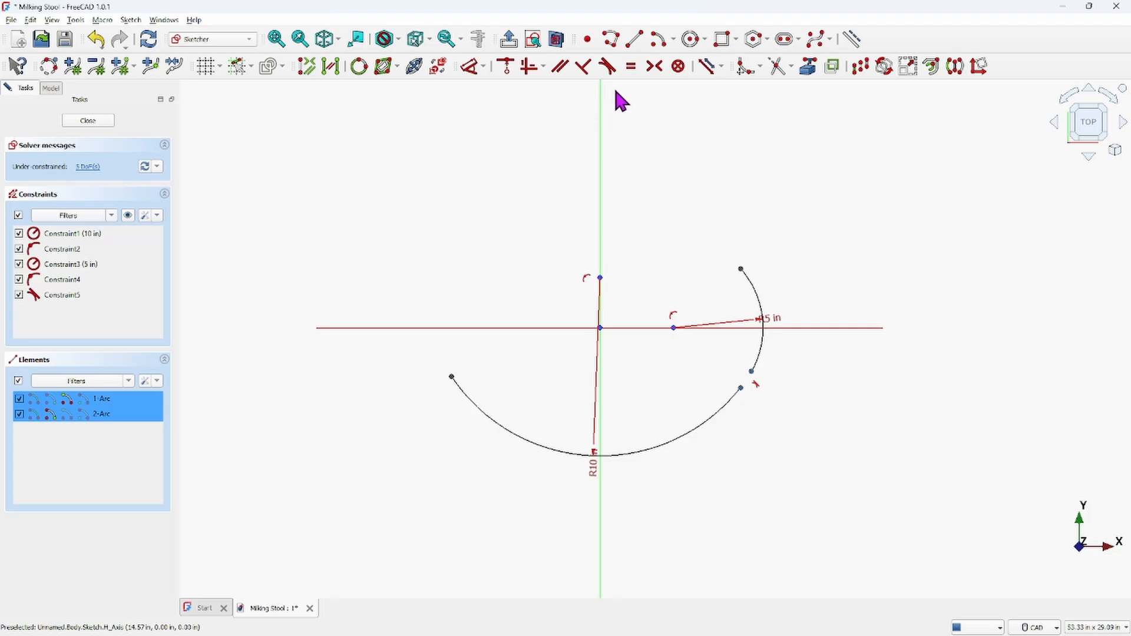
left_click(505, 72)
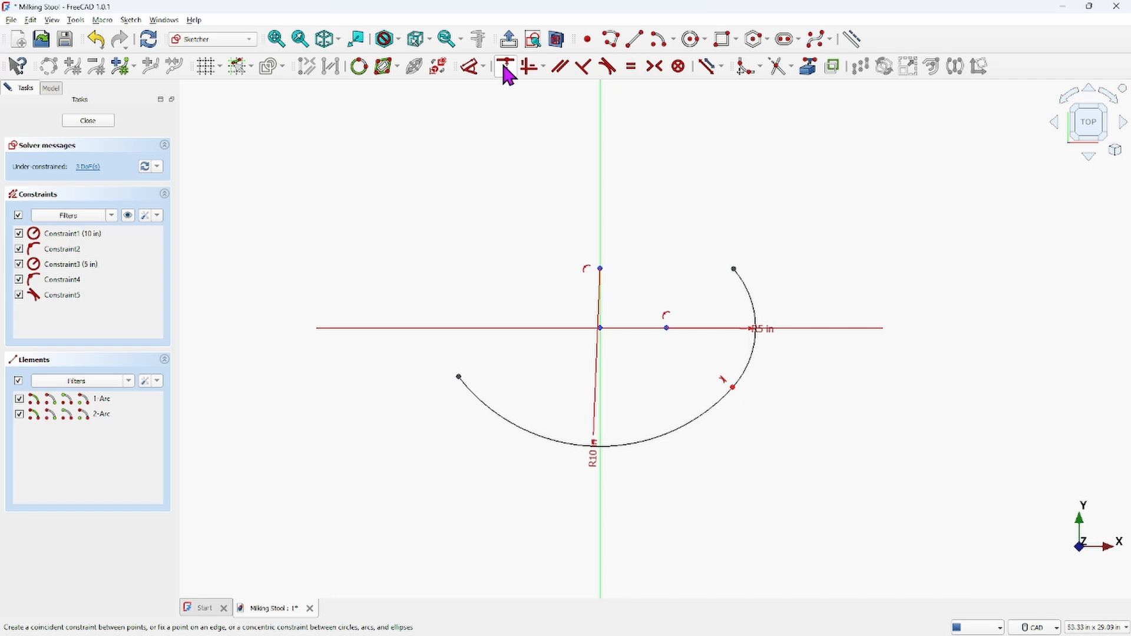
Drag the small arc's upper endpoint down onto the horizontal axis
scroll(743, 392, "up", 10)
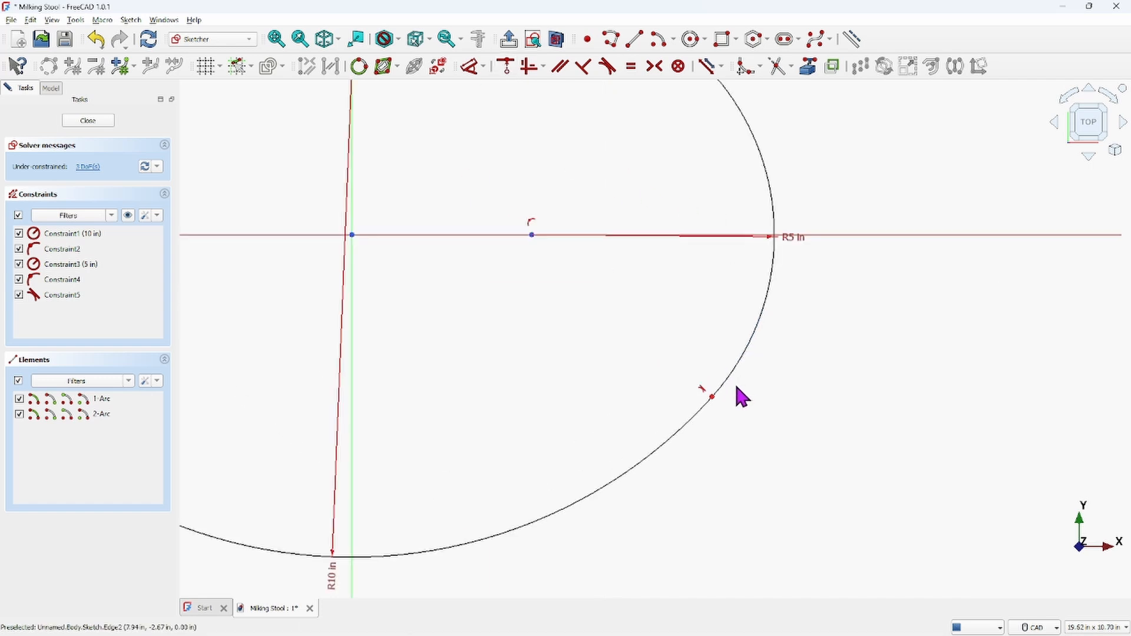
scroll(707, 403, "down", 10)
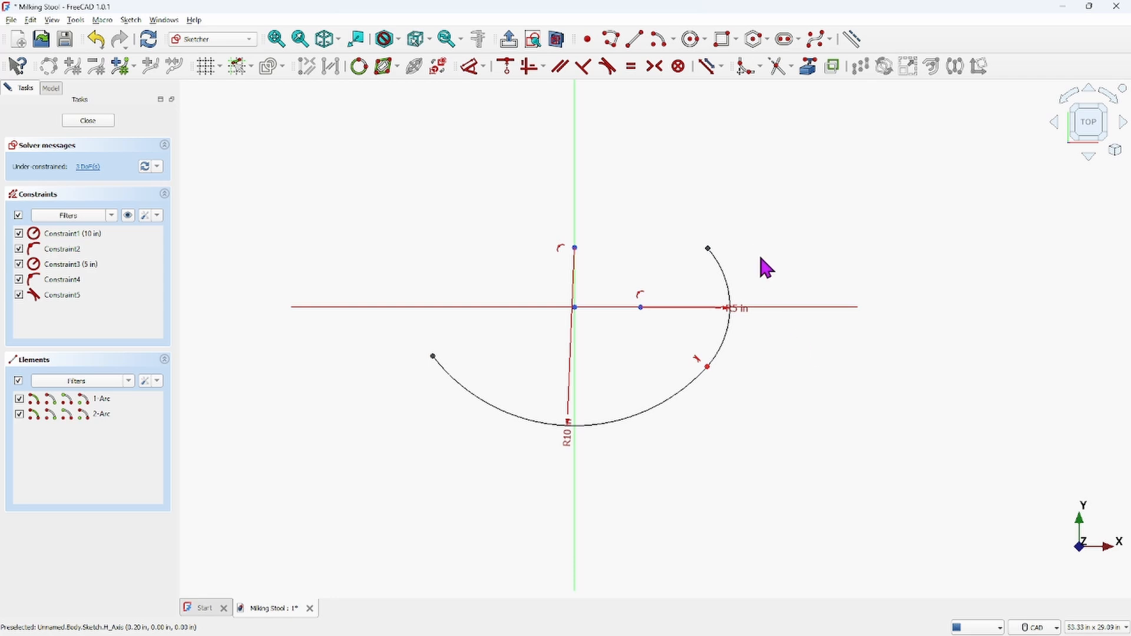
scroll(753, 306, "up", 5)
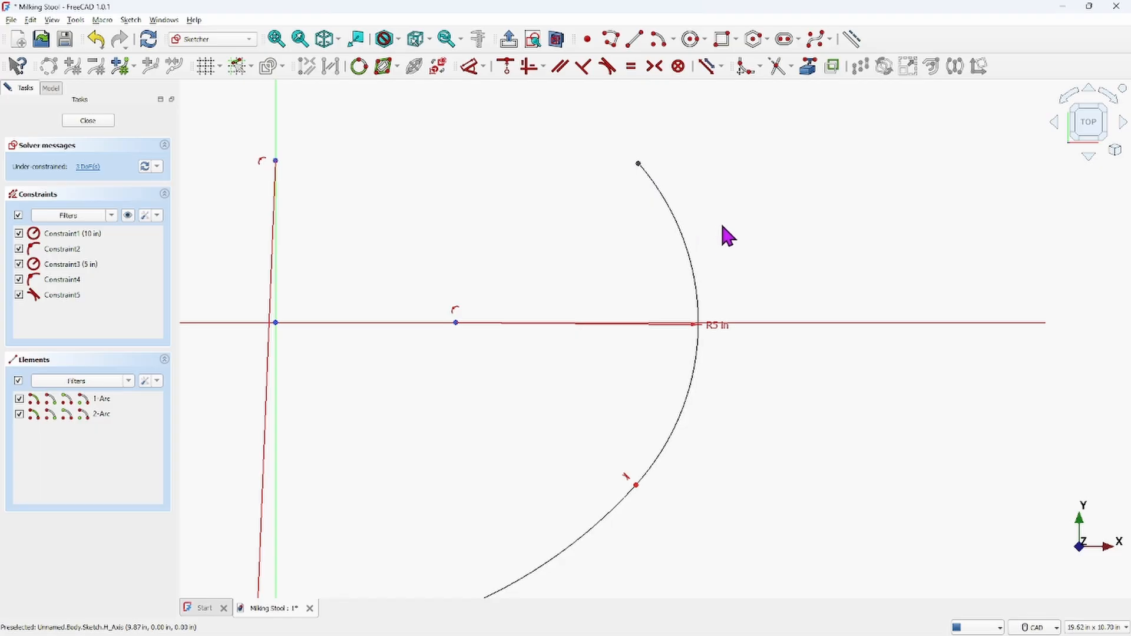
scroll(851, 371, "down", 3)
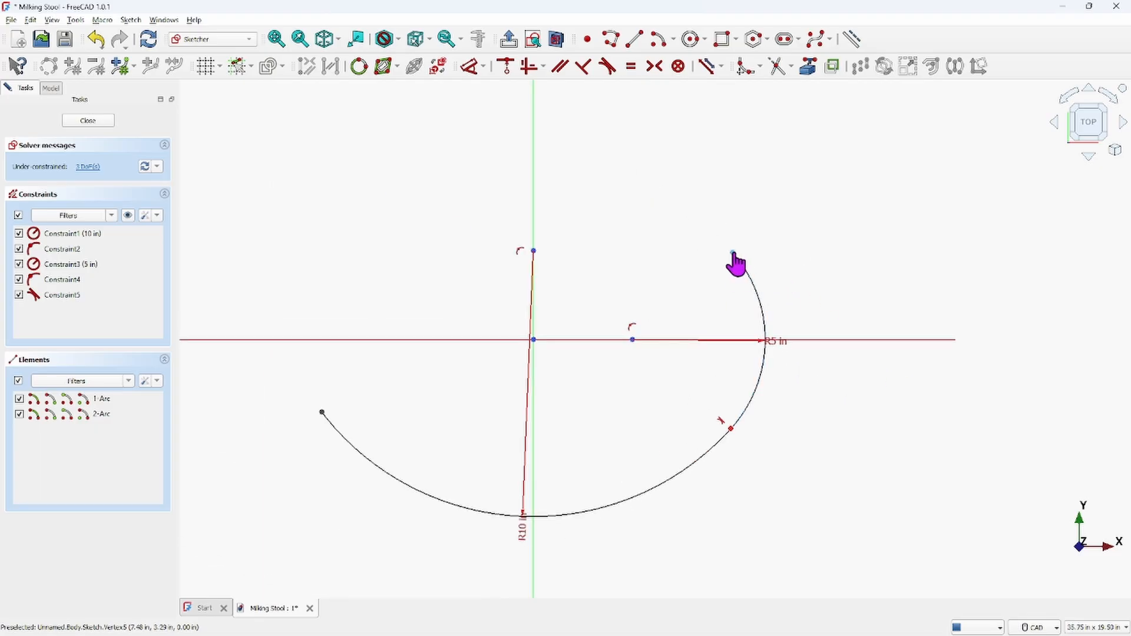
left_click_drag(733, 252, 797, 340)
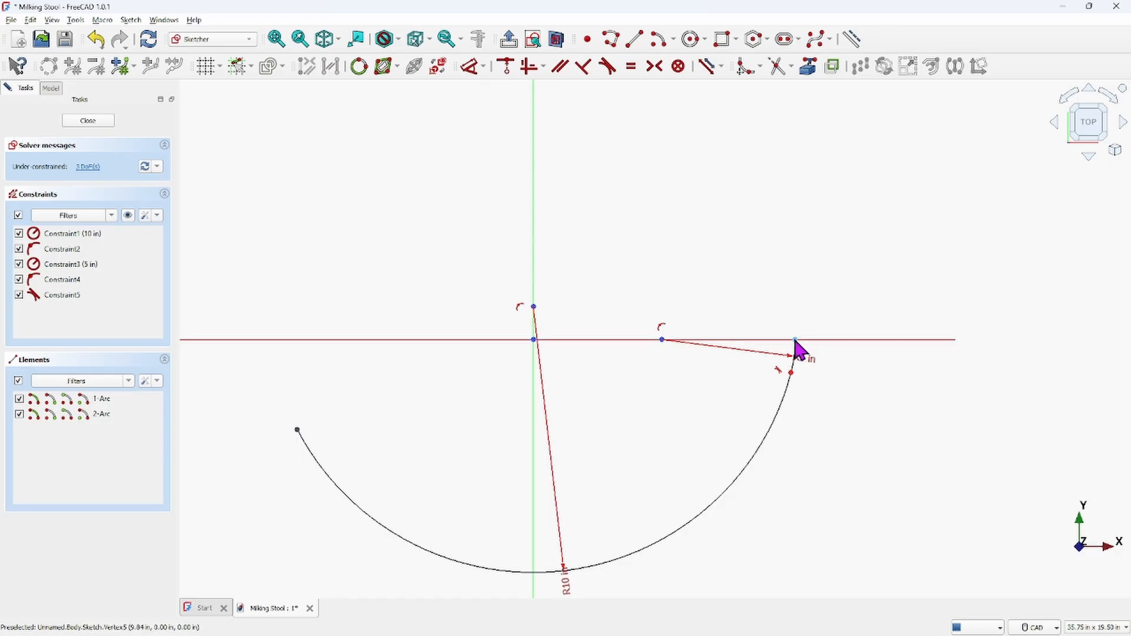
Drag the large arc's right end up and constrain it onto the horizontal axis
left_click_drag(796, 340, 789, 298)
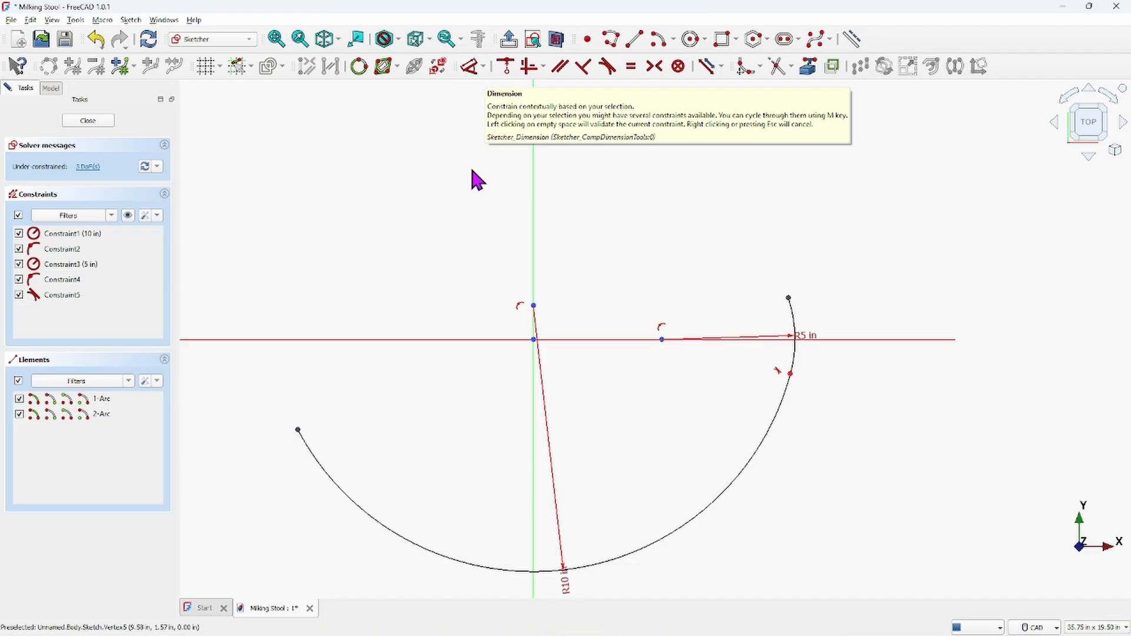
left_click(789, 298)
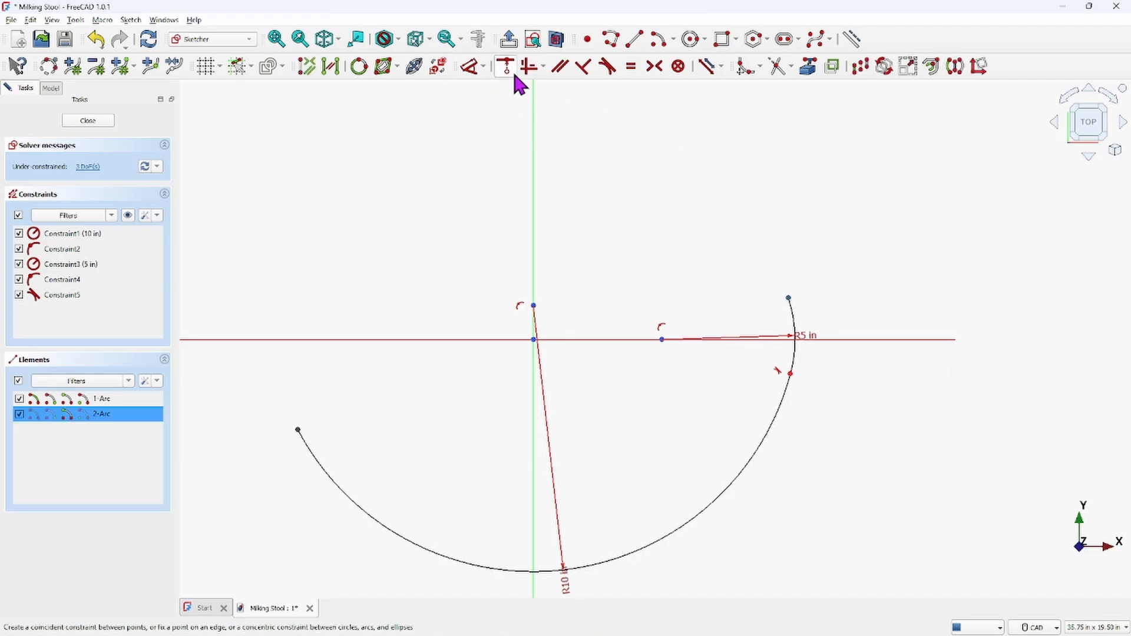
left_click(832, 338)
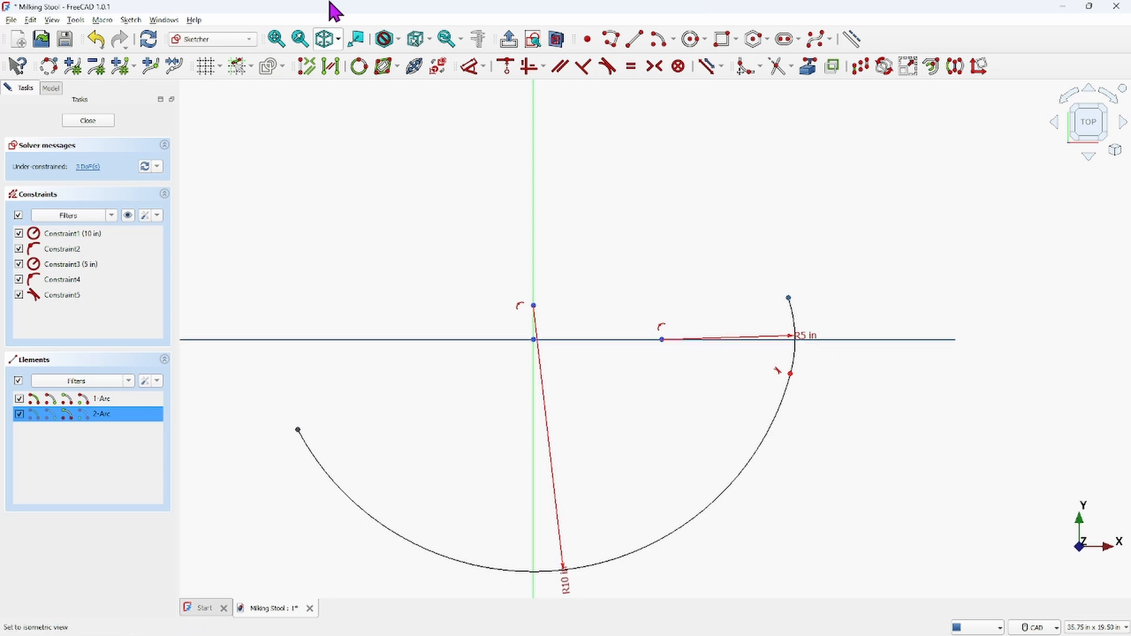
left_click(510, 67)
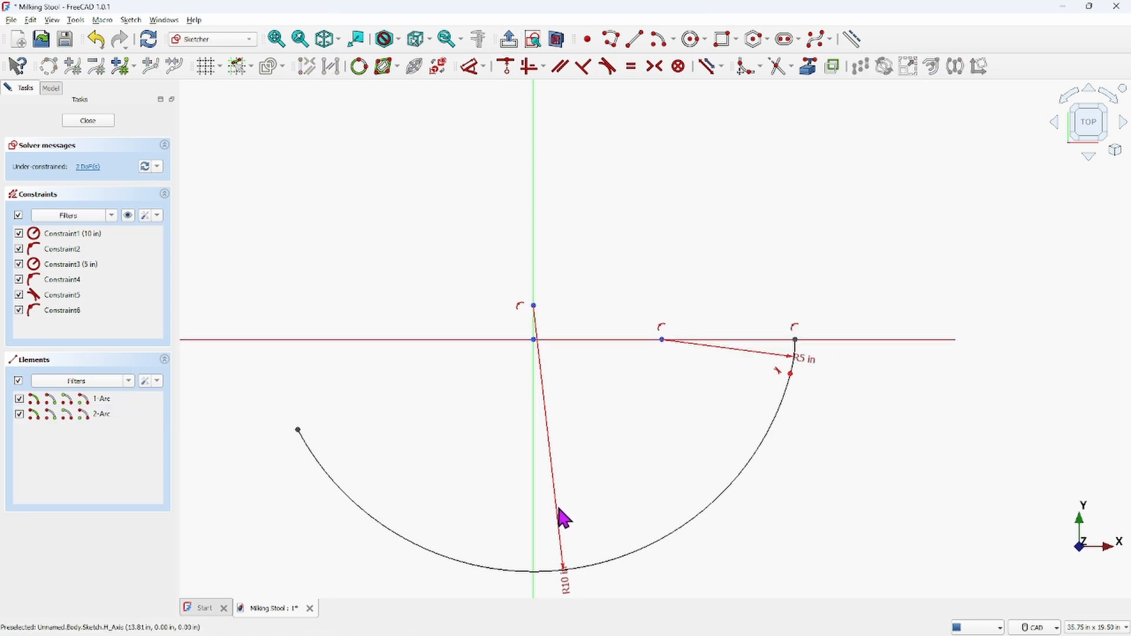
Drag the large arc's left end near the vertical axis and constrain it onto the vertical axis
left_click_drag(298, 430, 512, 527)
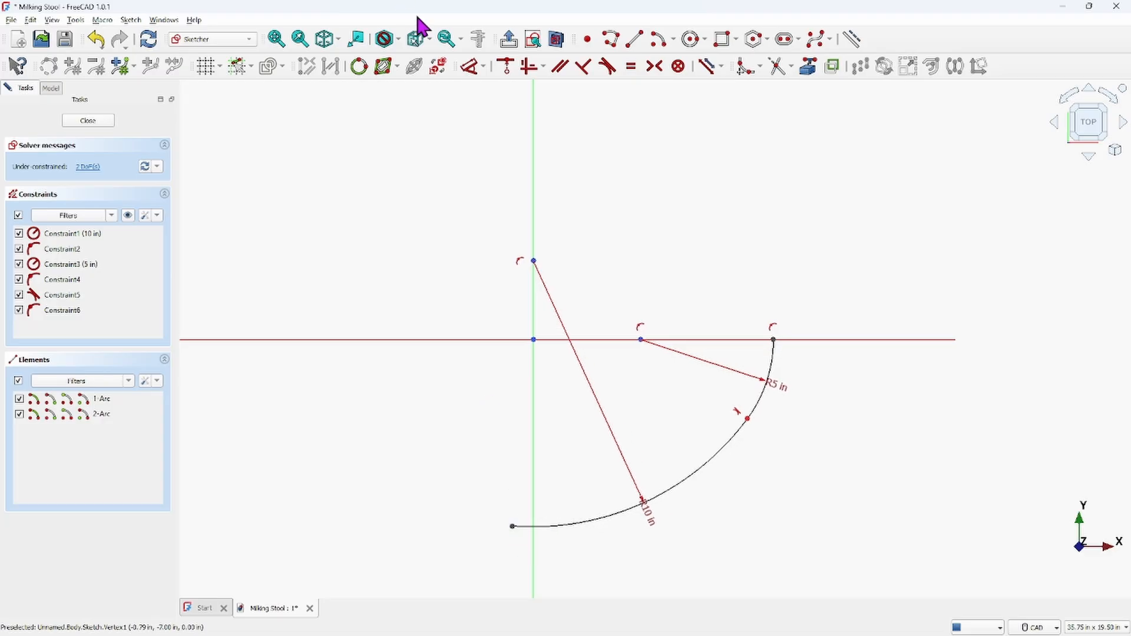
left_click(513, 527)
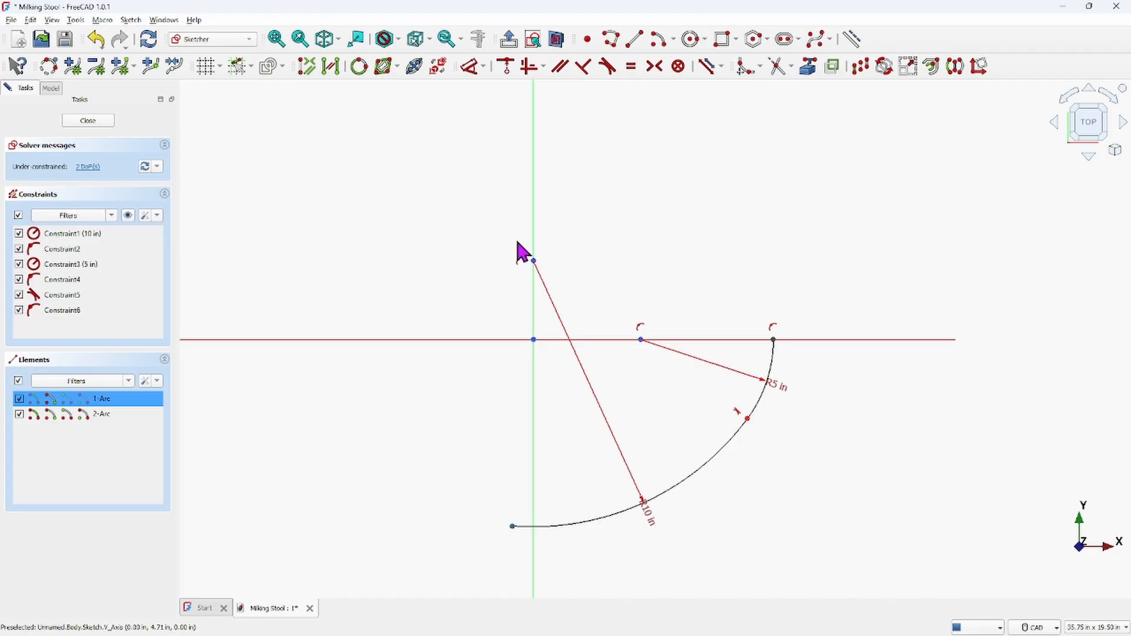
left_click(534, 459)
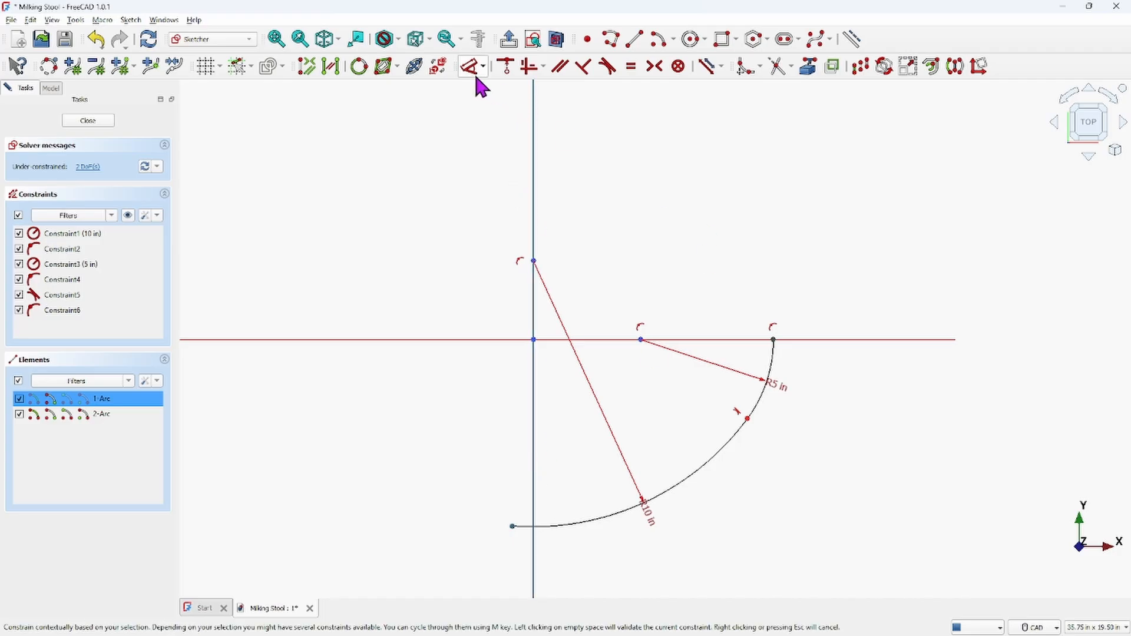
left_click(507, 66)
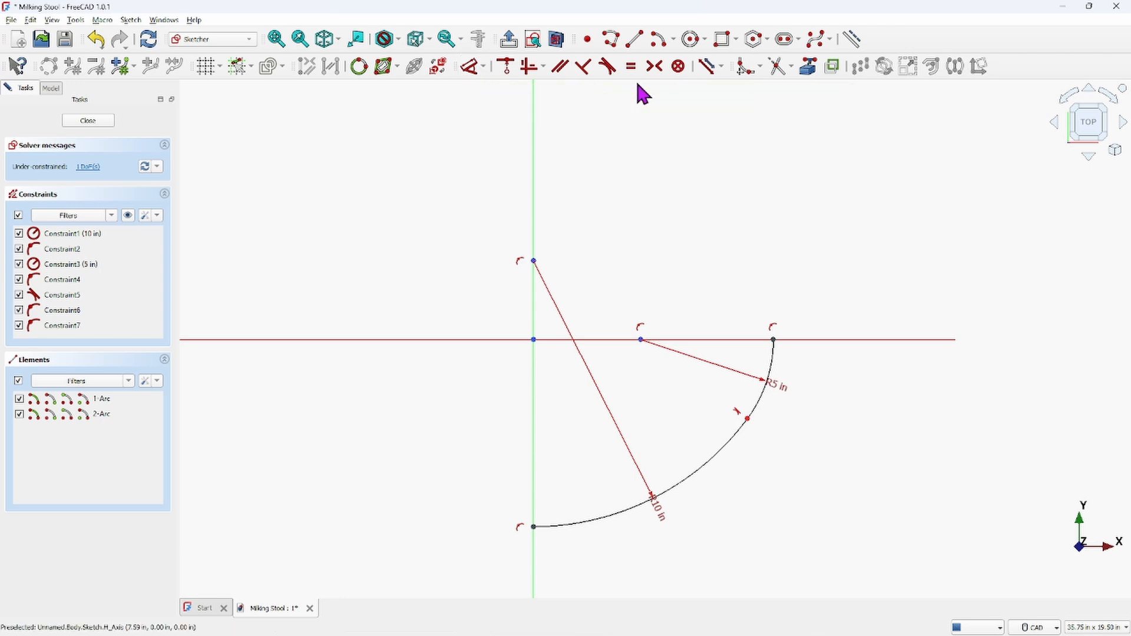
Draw a polyline from the large arc's lower end to the origin and on to the small arc's end
left_click(609, 38)
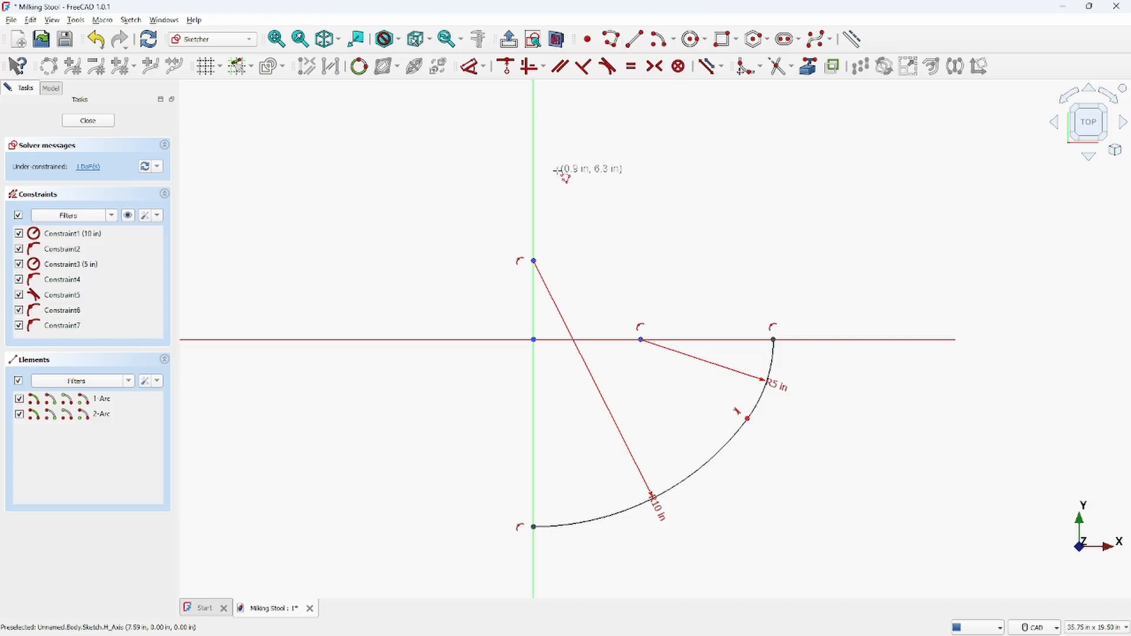
left_click(534, 526)
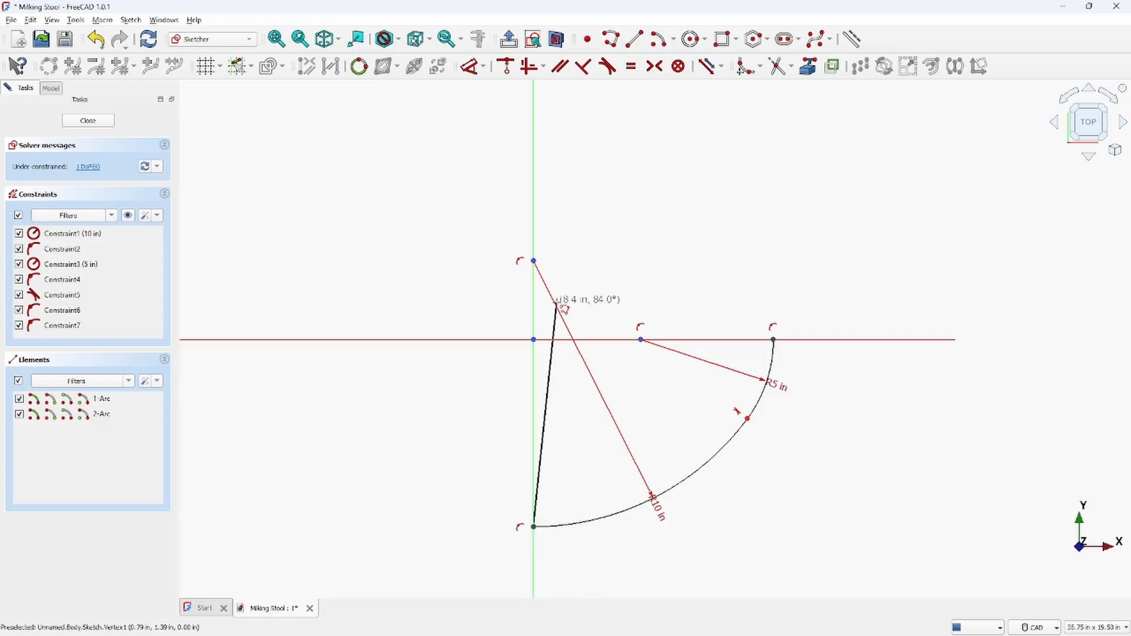
left_click(534, 339)
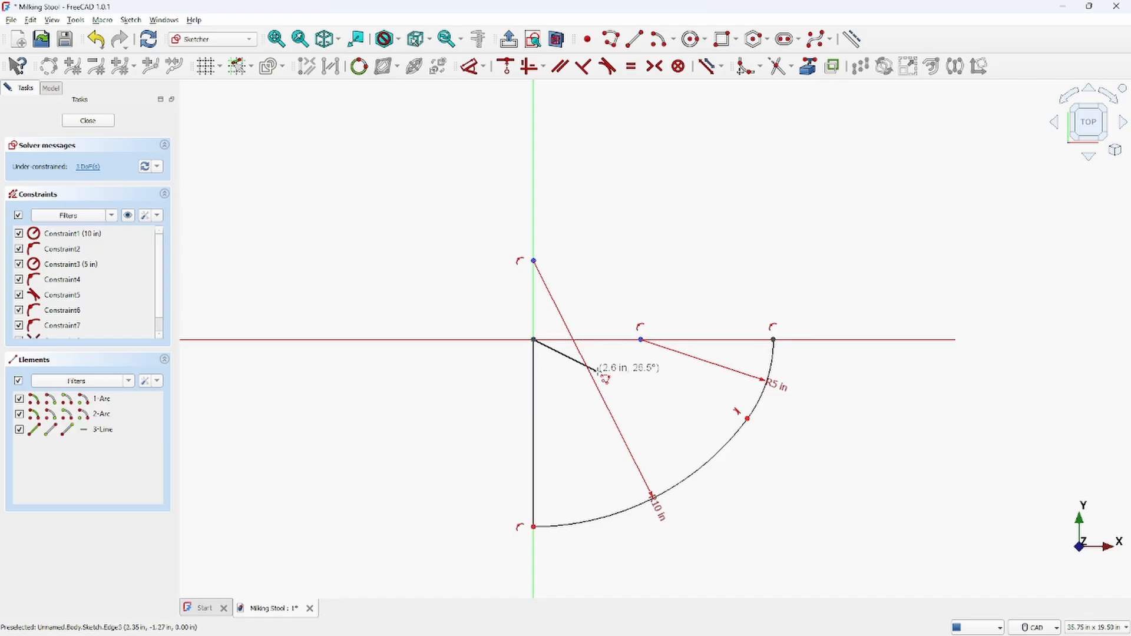
left_click(774, 339)
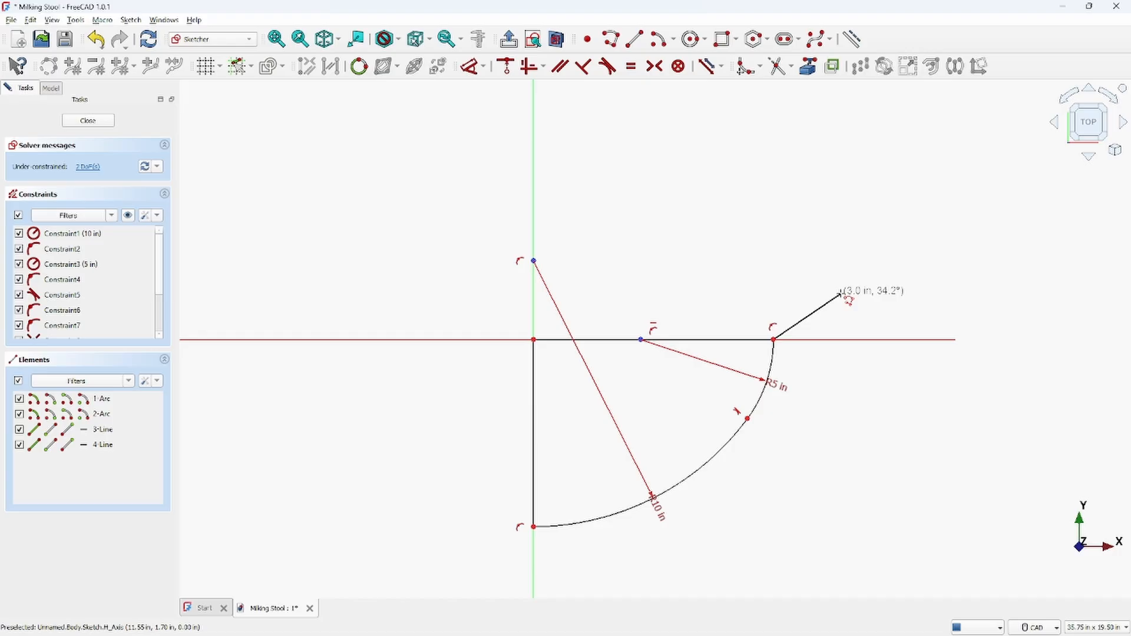
key("Escape")
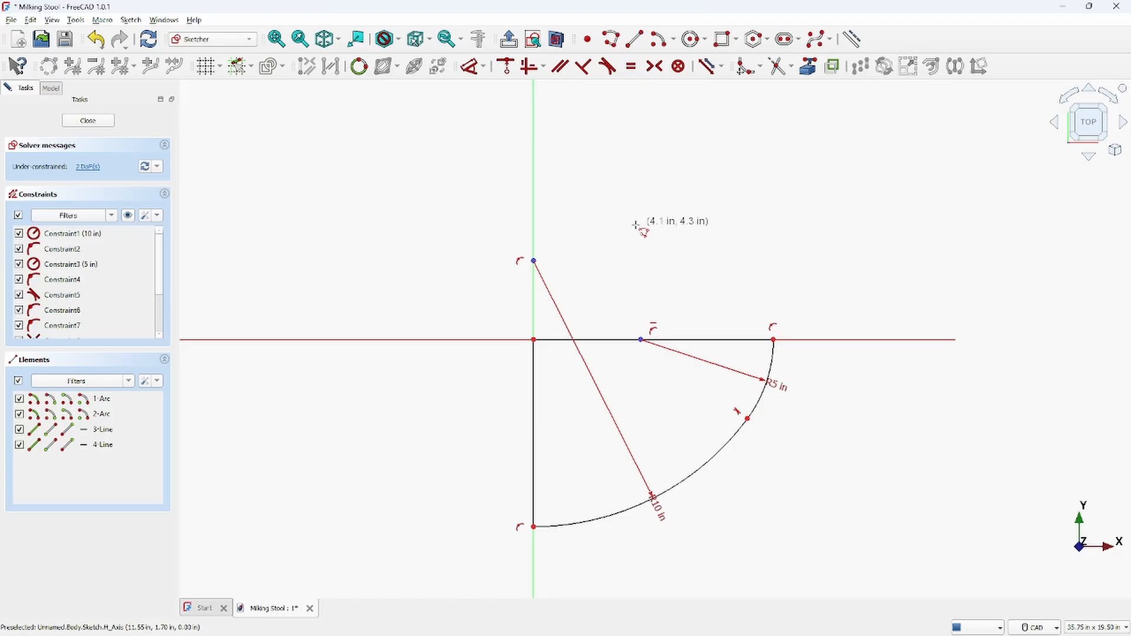
key("Escape")
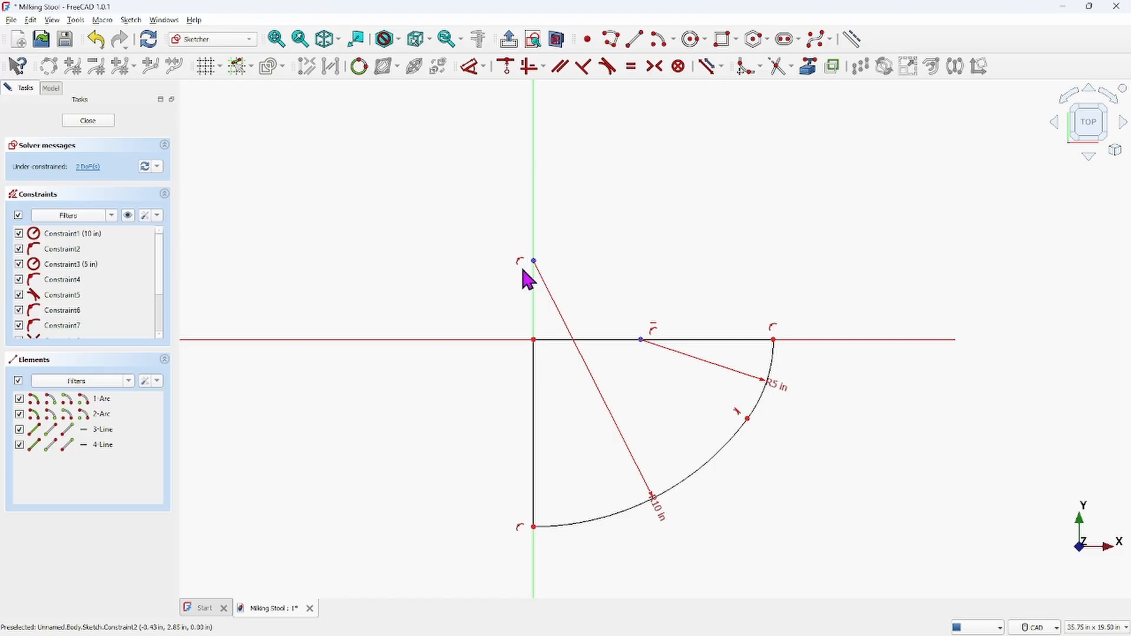
Dimension the vertical distance between the origin and the large arc's centre point
left_click(535, 351)
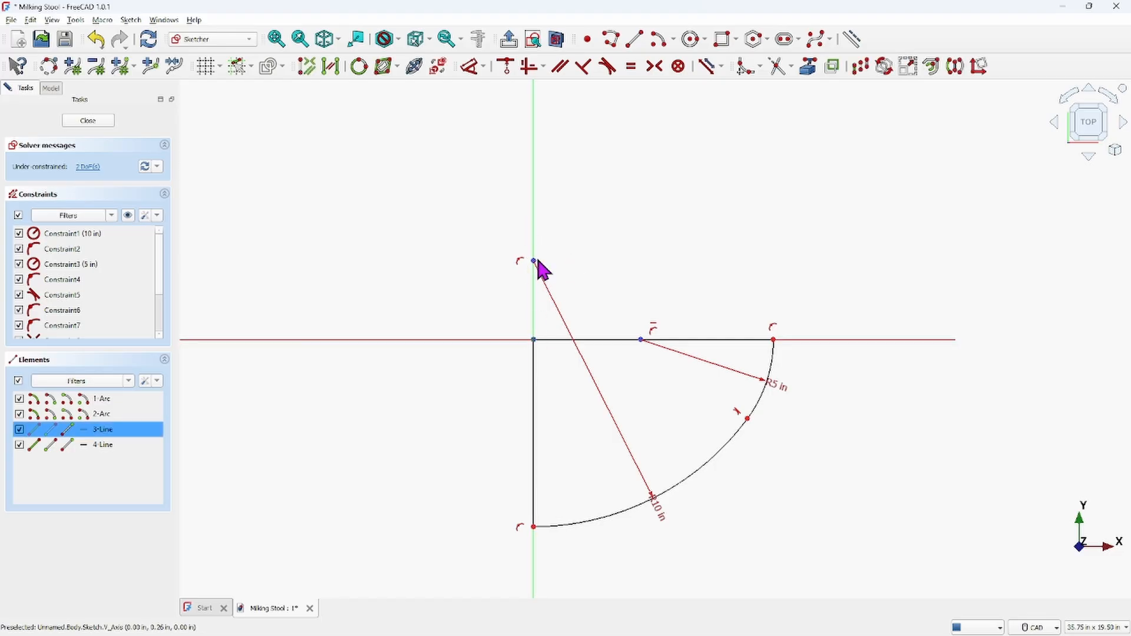
left_click(535, 261)
left_click(472, 67)
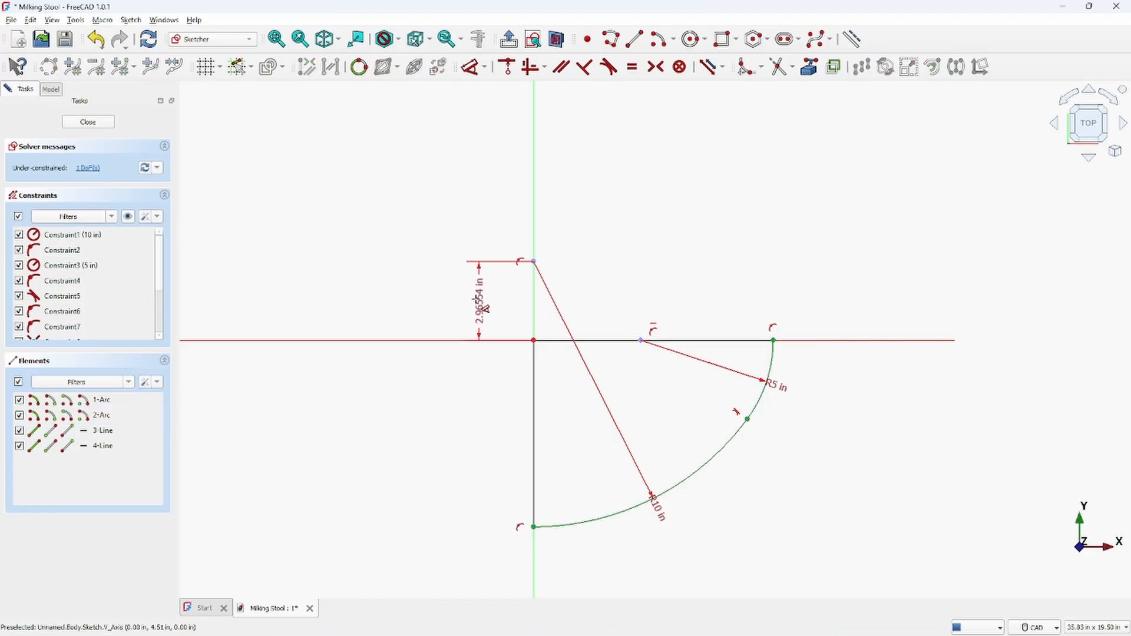
left_click(482, 311)
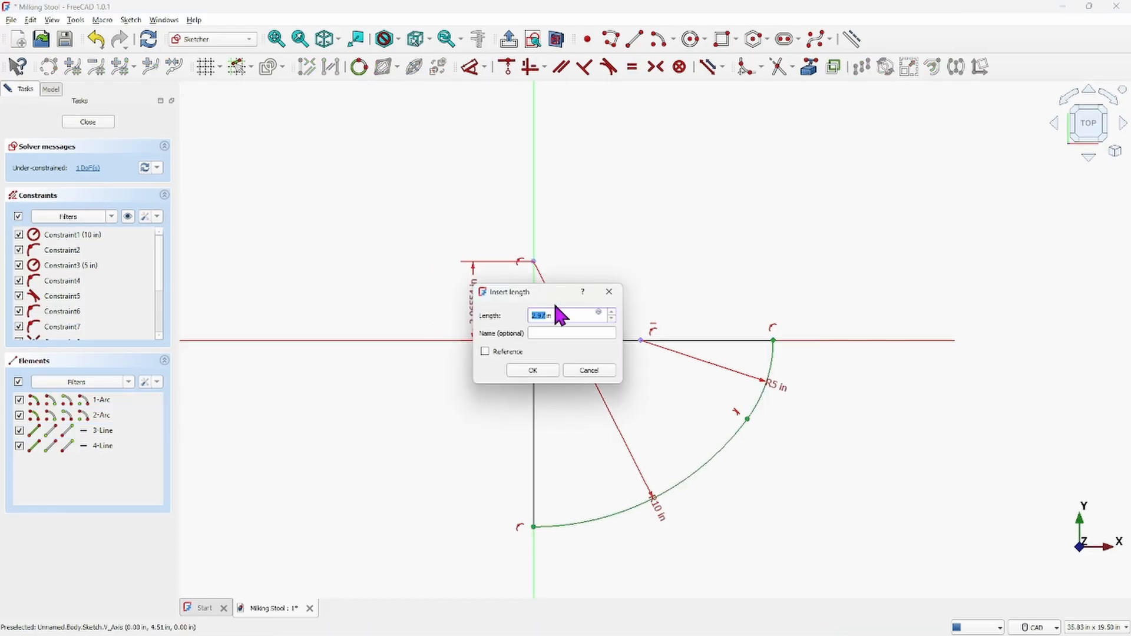
left_click(537, 371)
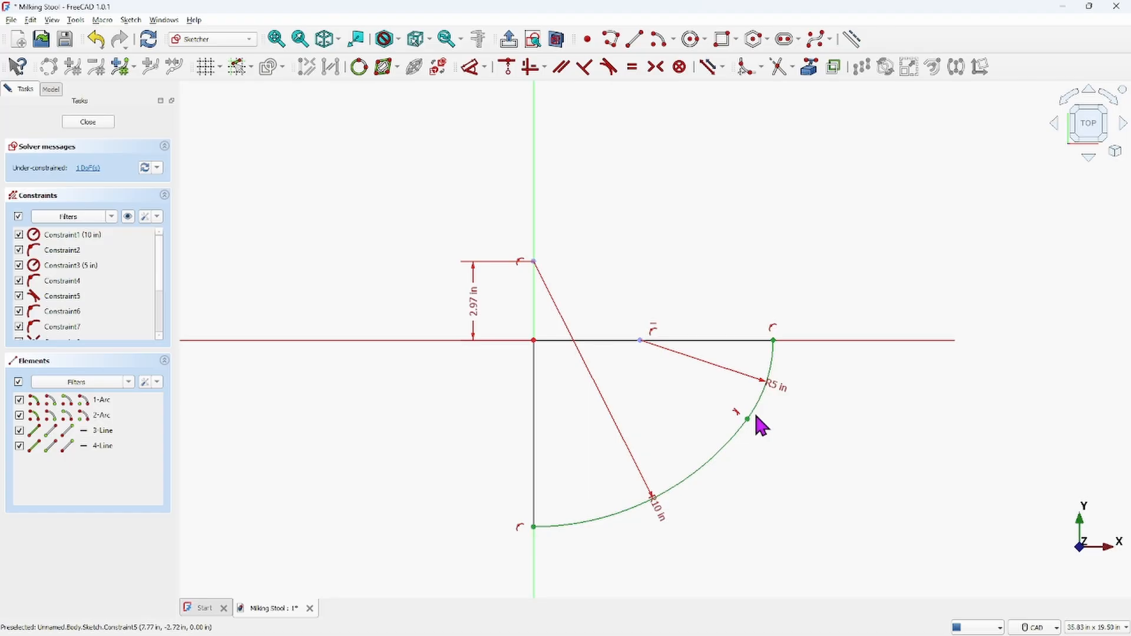
left_click(535, 414)
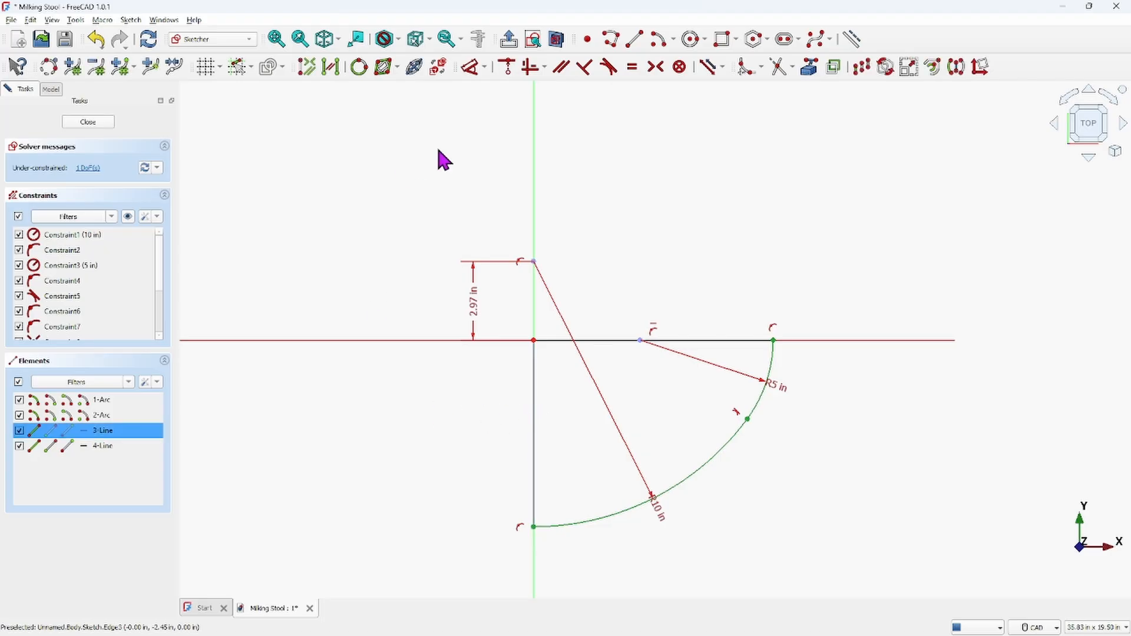
left_click(470, 67)
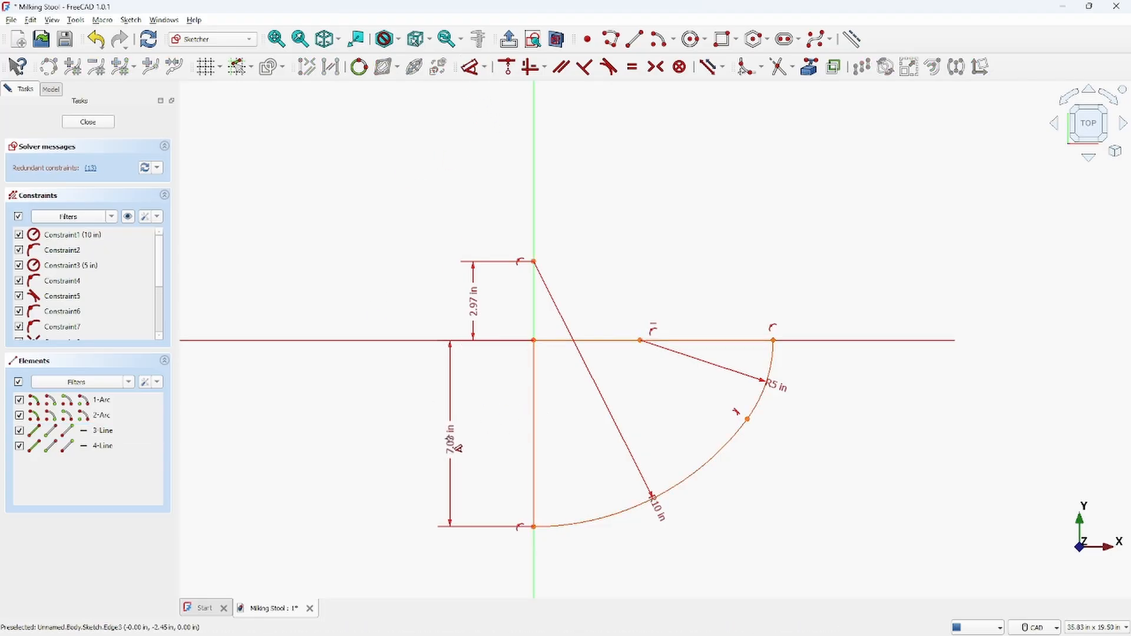
left_click(443, 444)
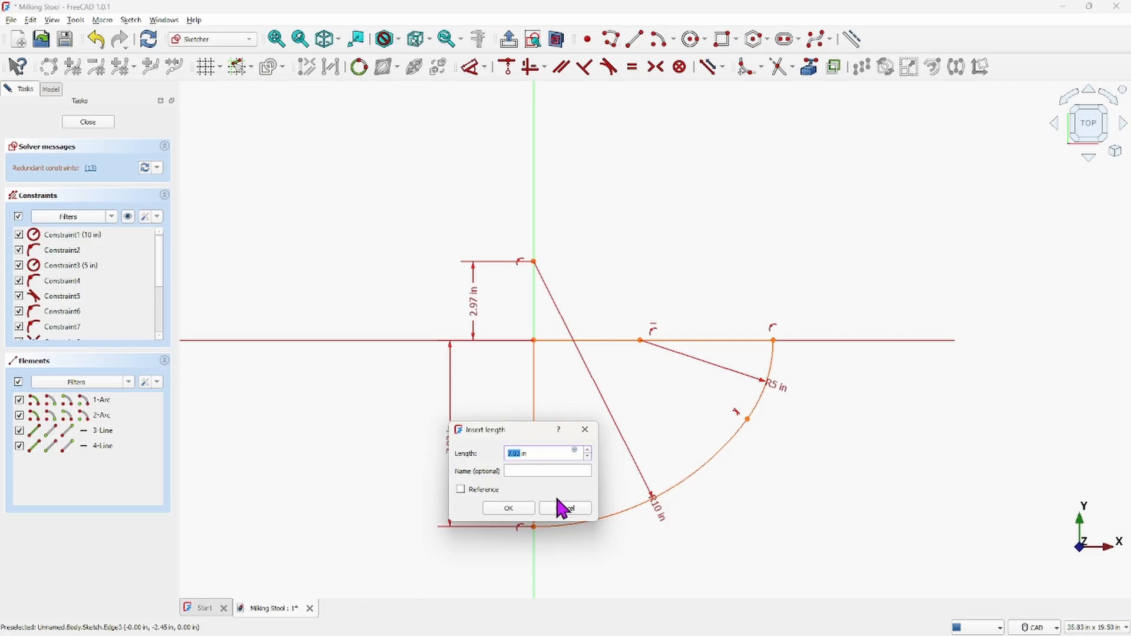
left_click(569, 513)
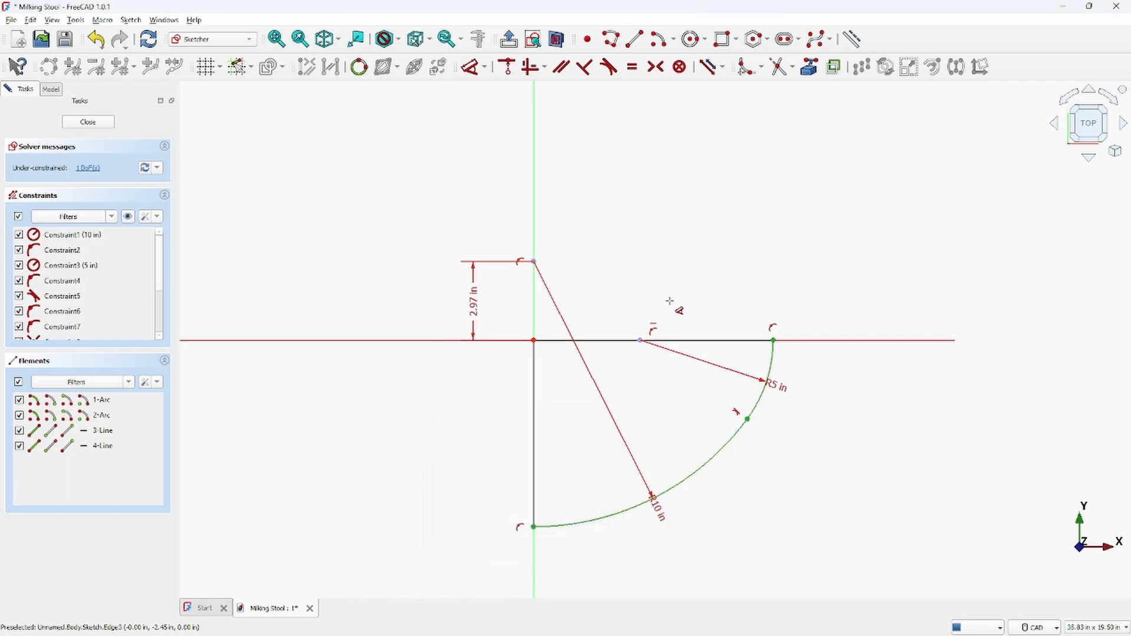
Dimension the length of the horizontal line along the axis
left_click(620, 342)
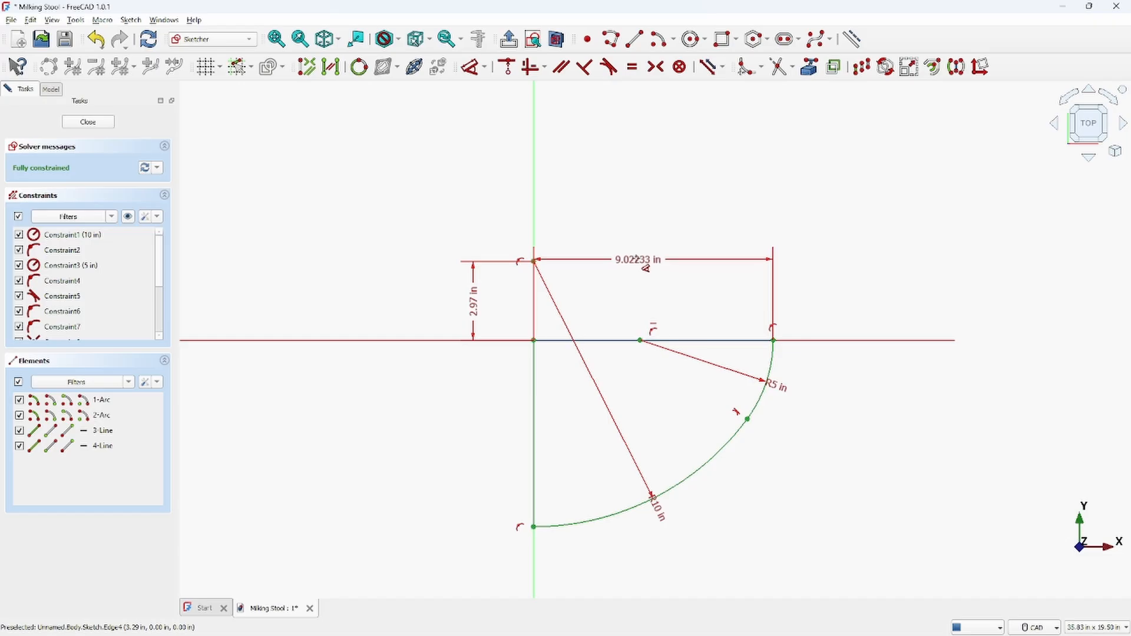
left_click(642, 266)
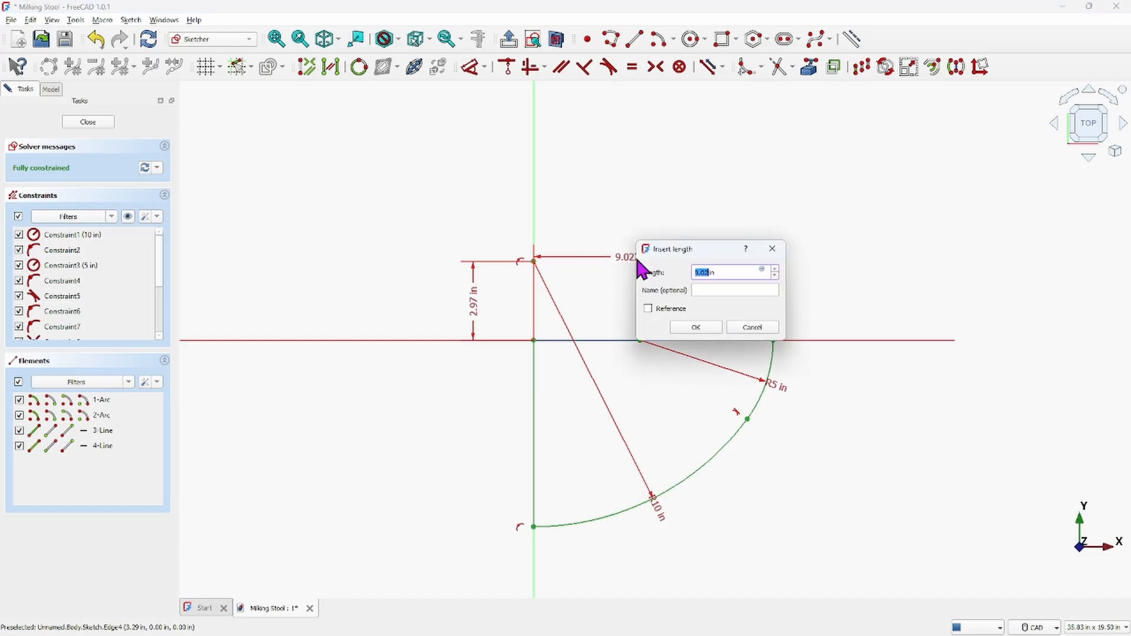
left_click(698, 329)
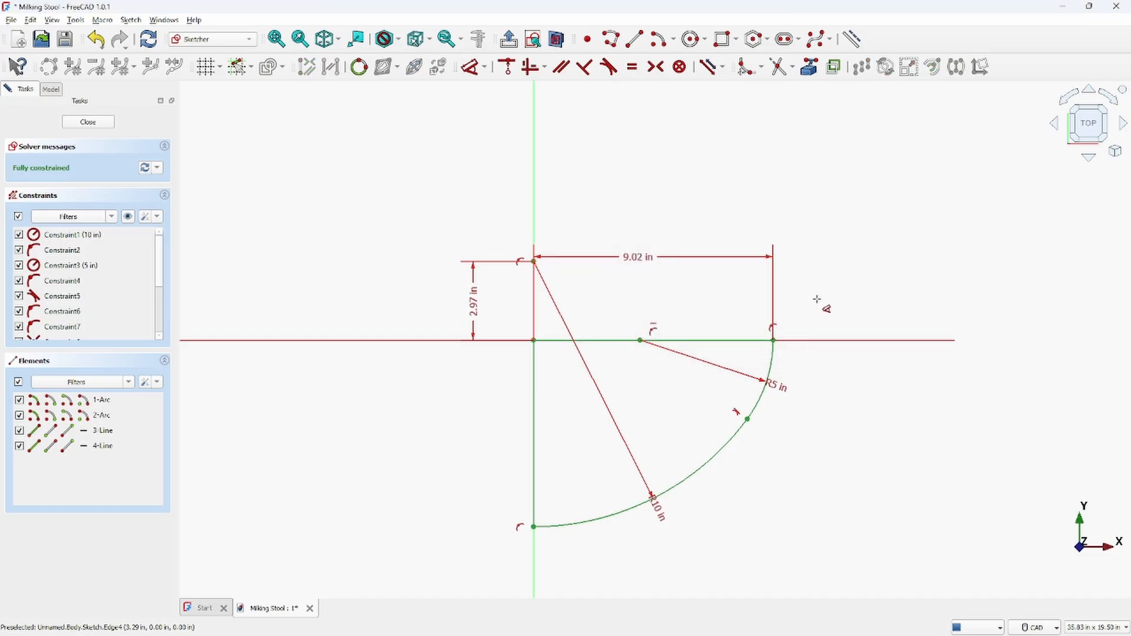
right_click(833, 277)
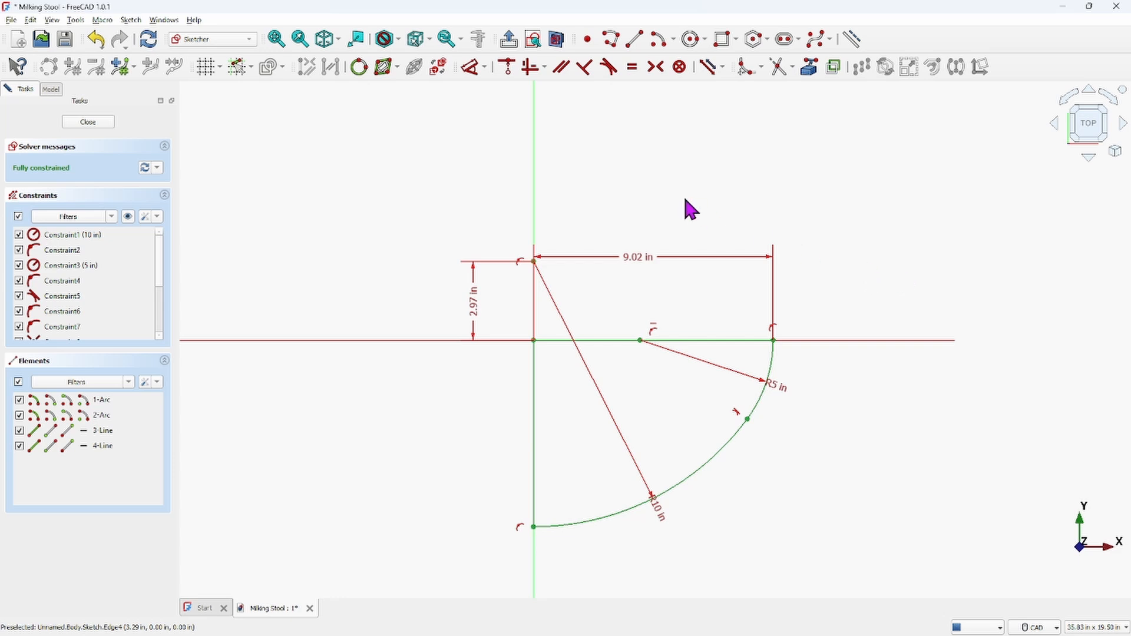
Close the sketch and pad it with the default length
left_click(88, 122)
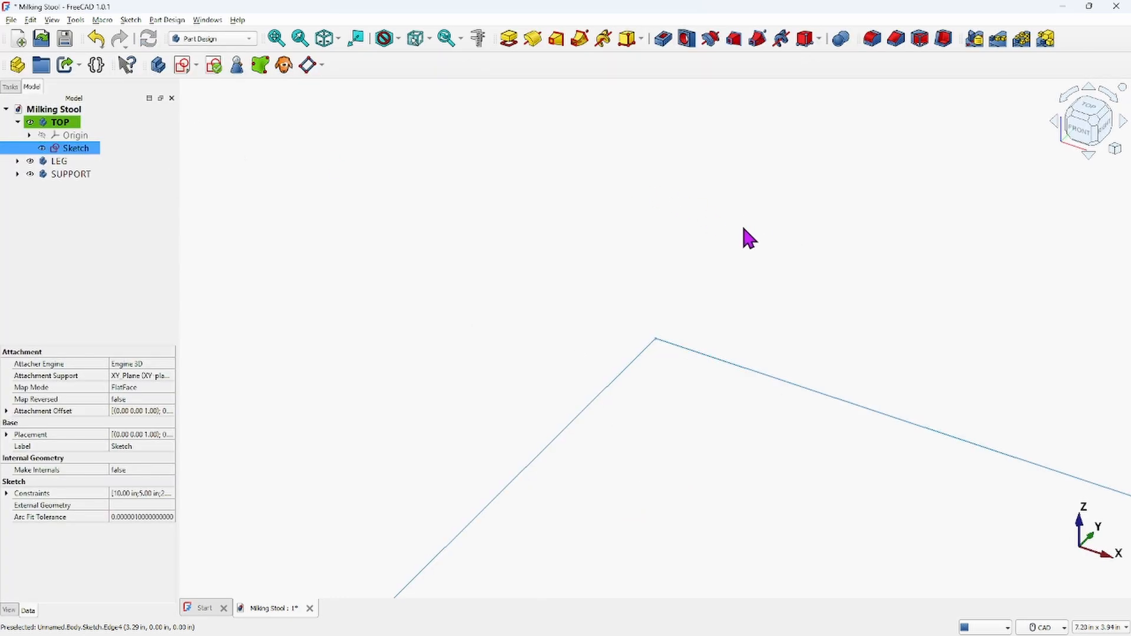
middle_click_drag(667, 327, 601, 338)
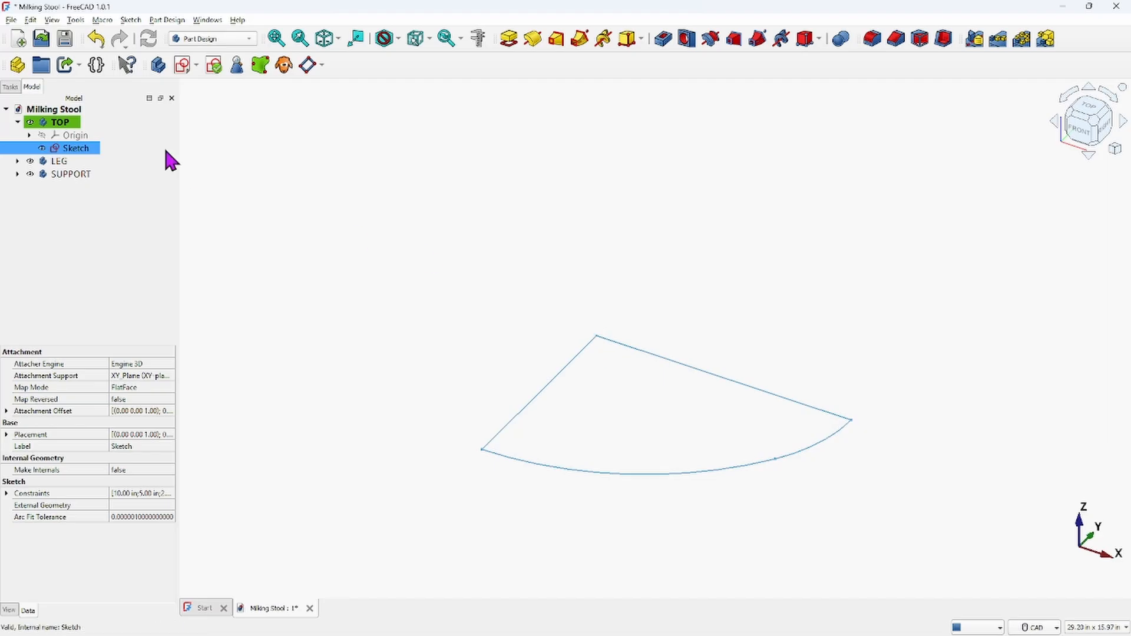
left_click(510, 40)
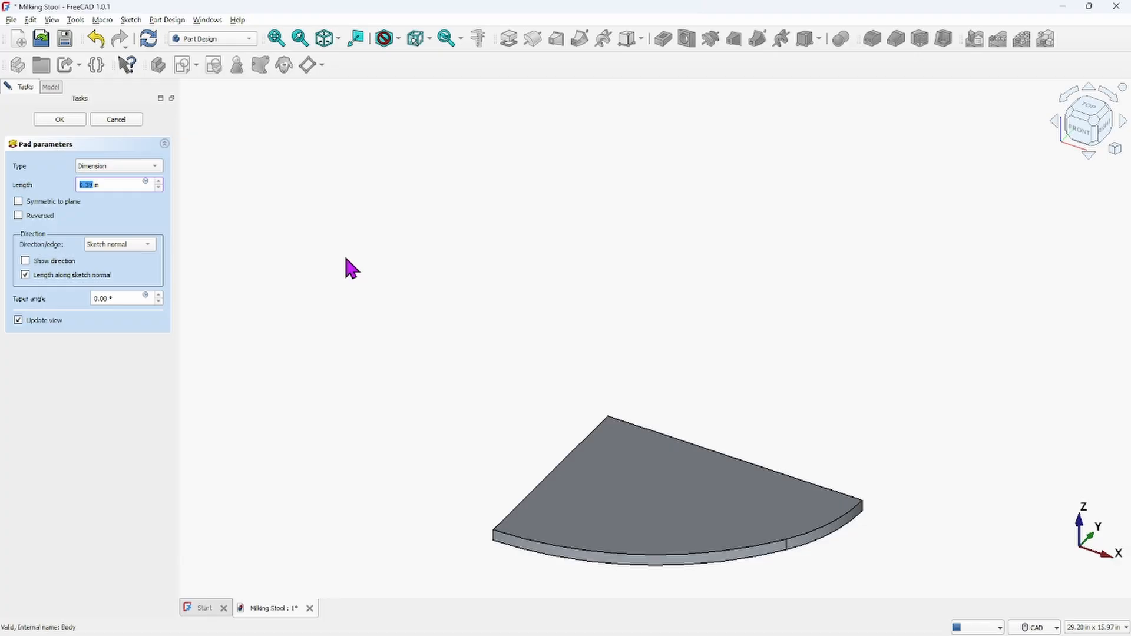
key("Return")
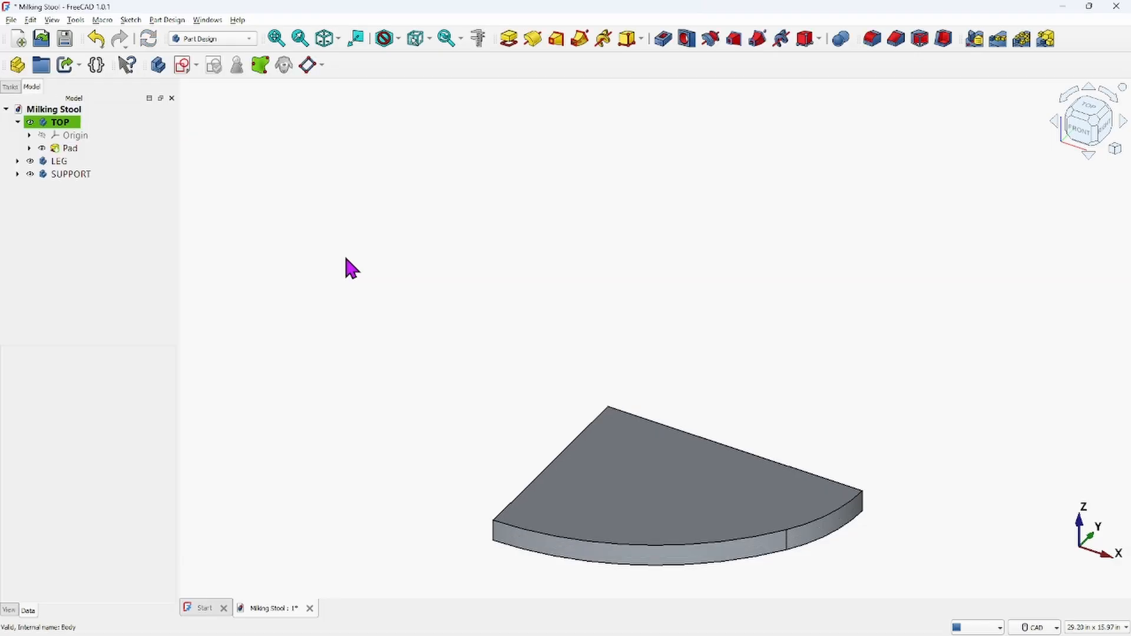
scroll(695, 346, "down", 2)
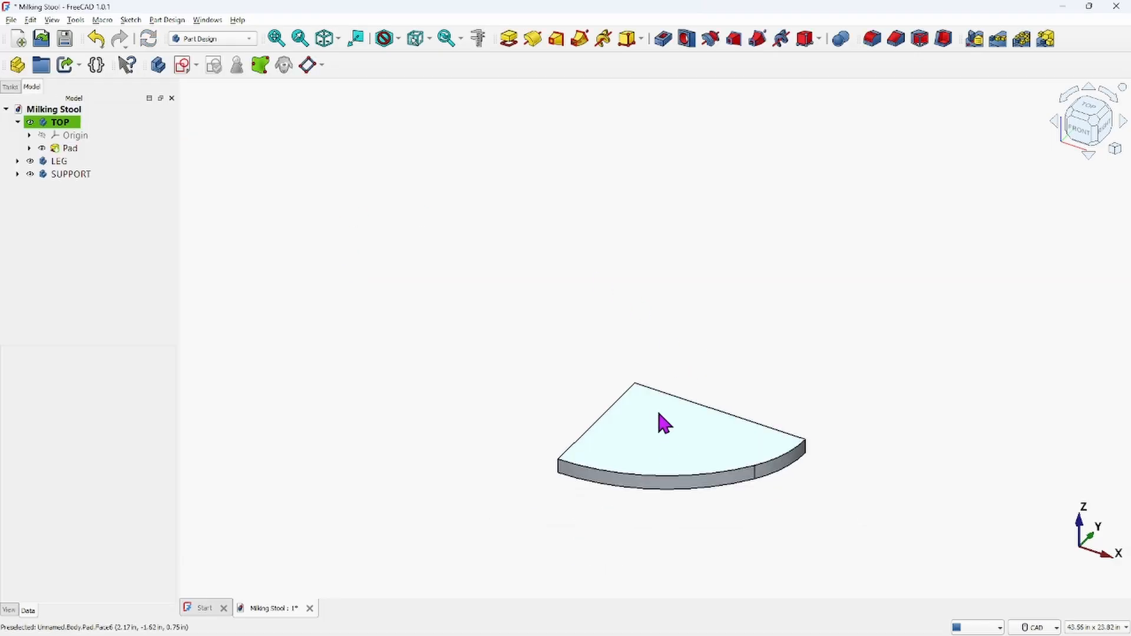
middle_click_drag(660, 413, 760, 467)
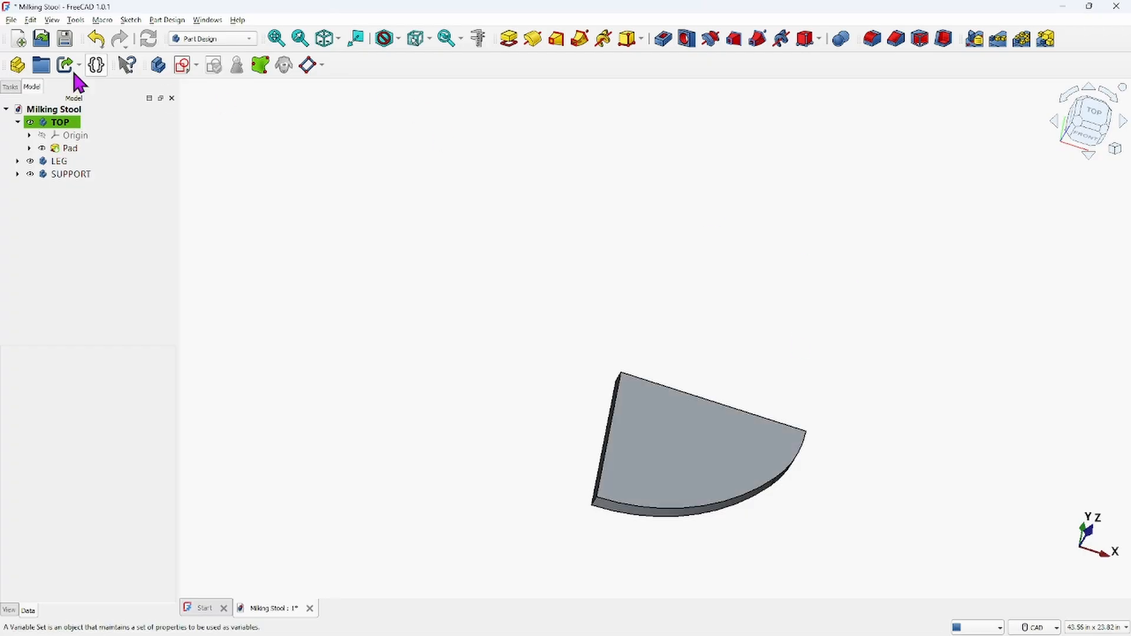
left_click(57, 124)
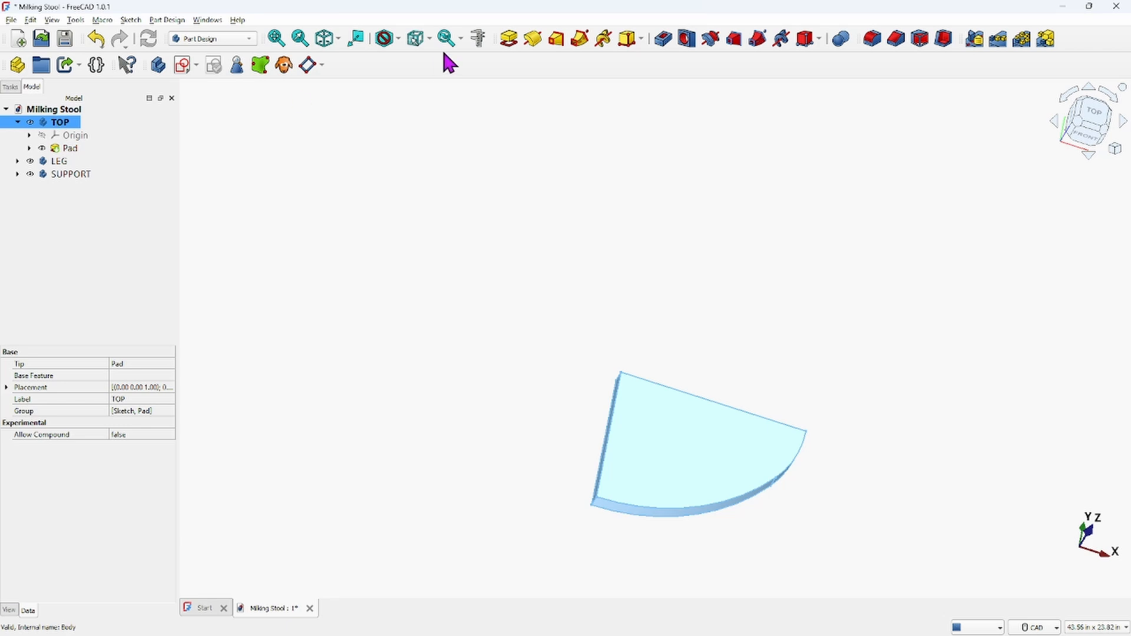
left_click(1022, 39)
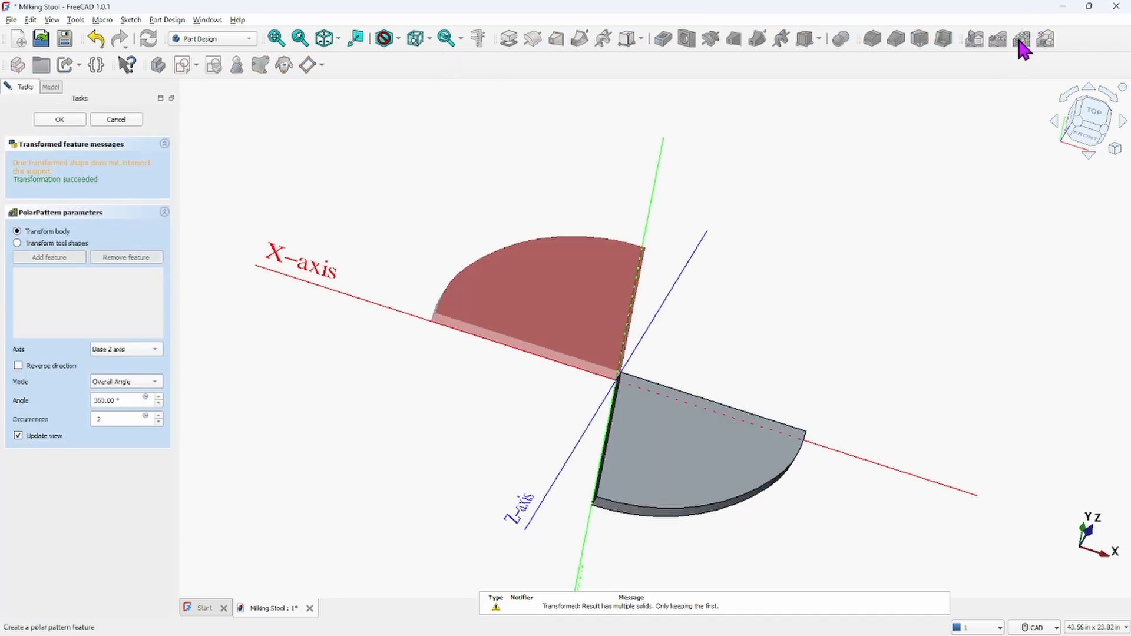
left_click(158, 416)
left_click(158, 416)
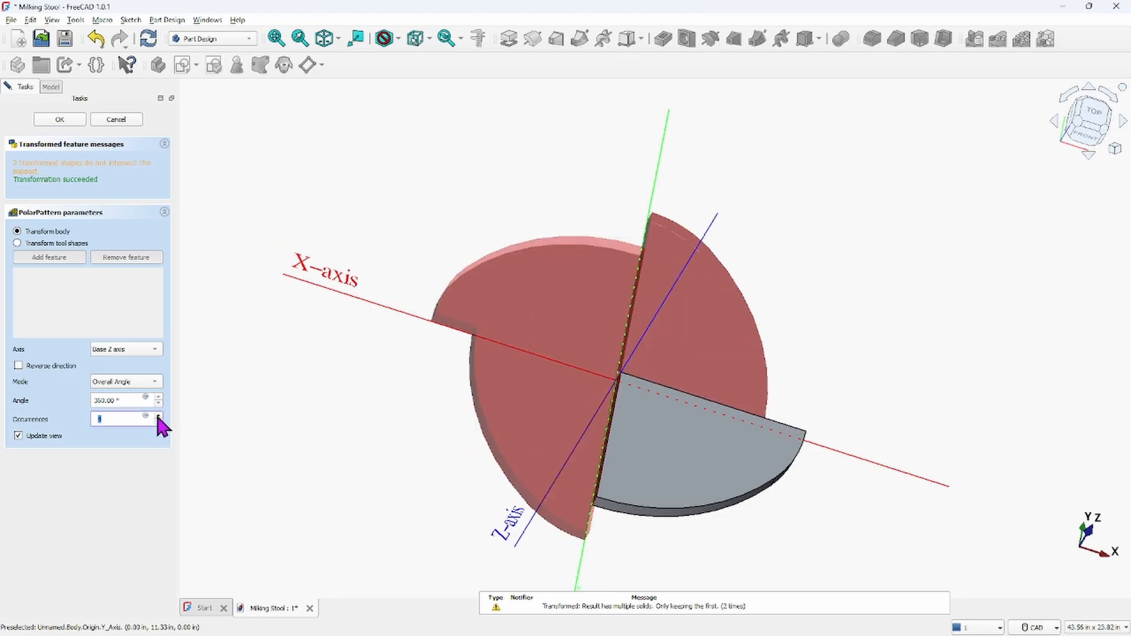
scroll(578, 393, "up", 2)
scroll(576, 397, "down", 4)
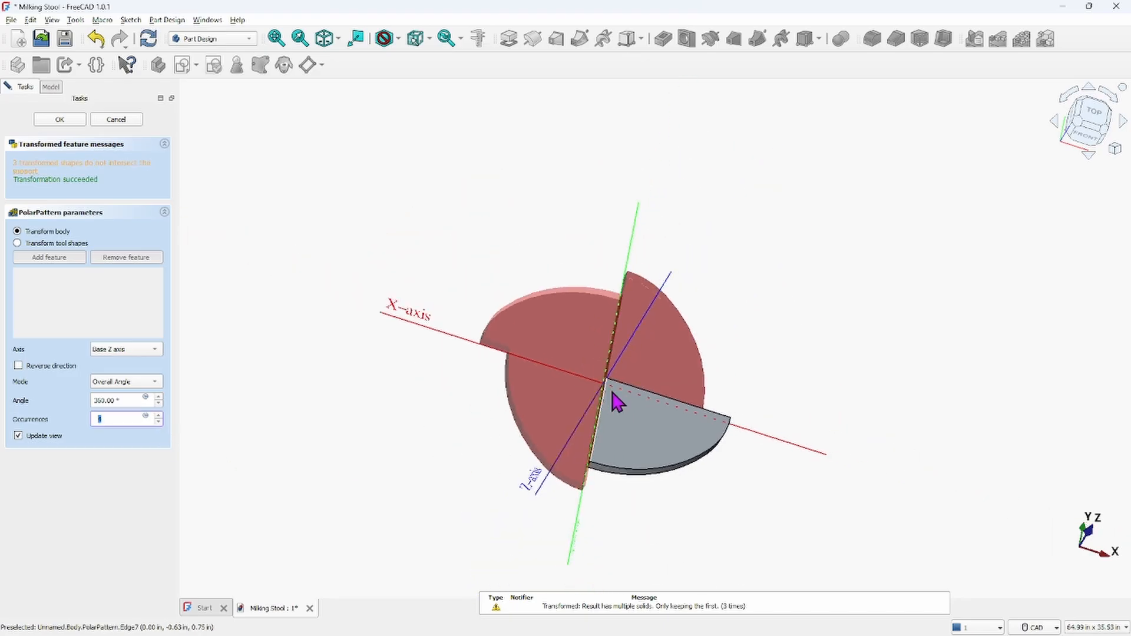
left_click(111, 120)
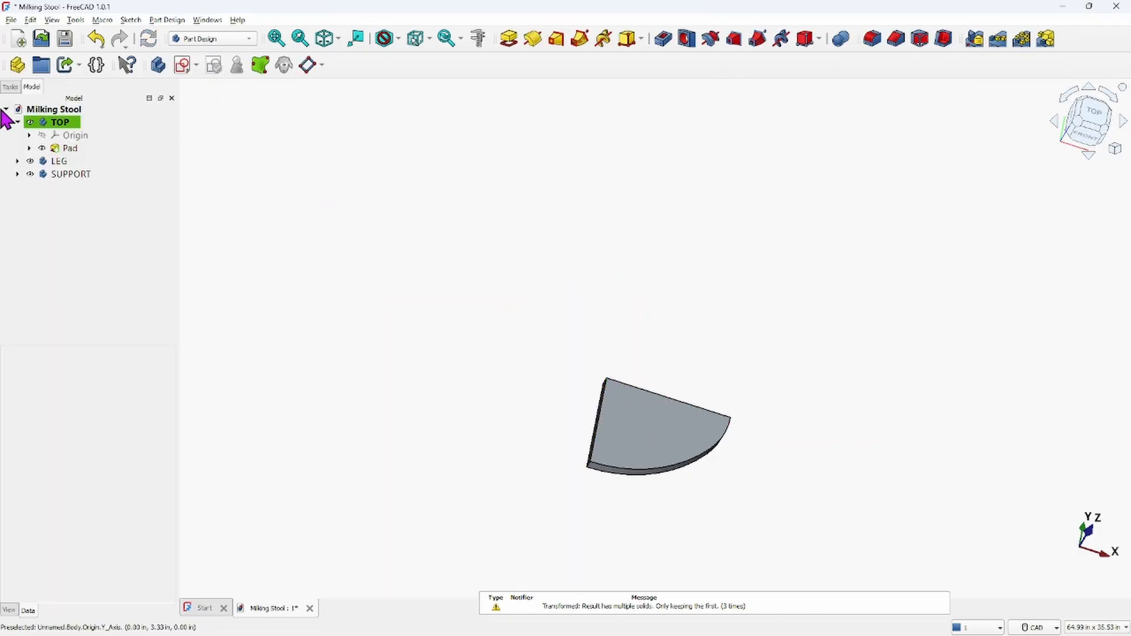
Mirror the padded seat sector of the TOP body about the base YZ plane
left_click(55, 125)
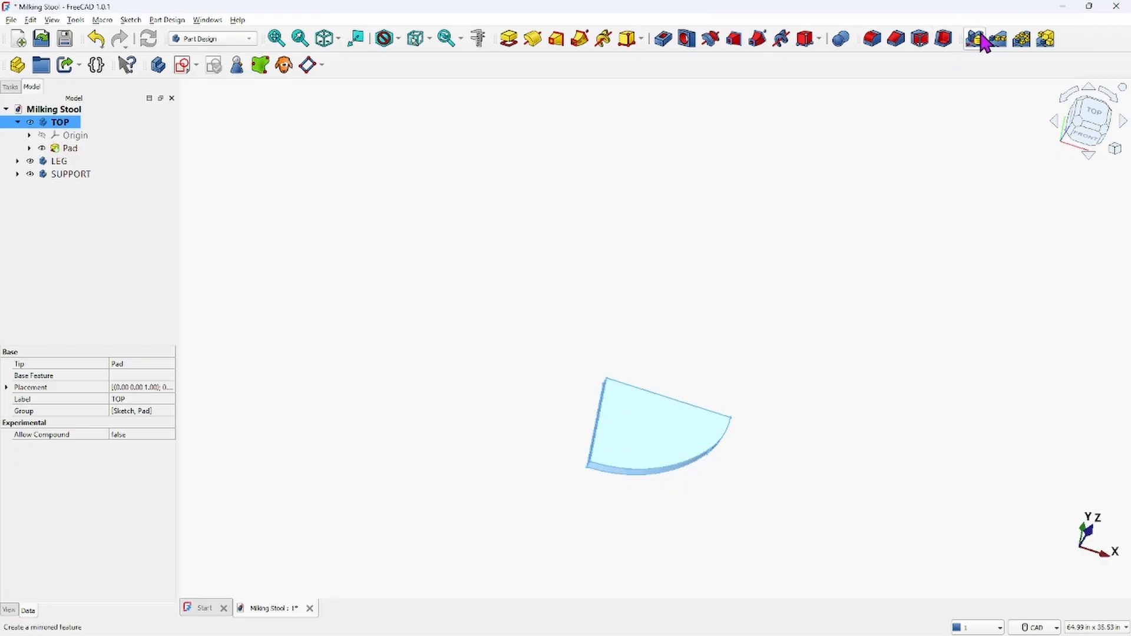
left_click(975, 40)
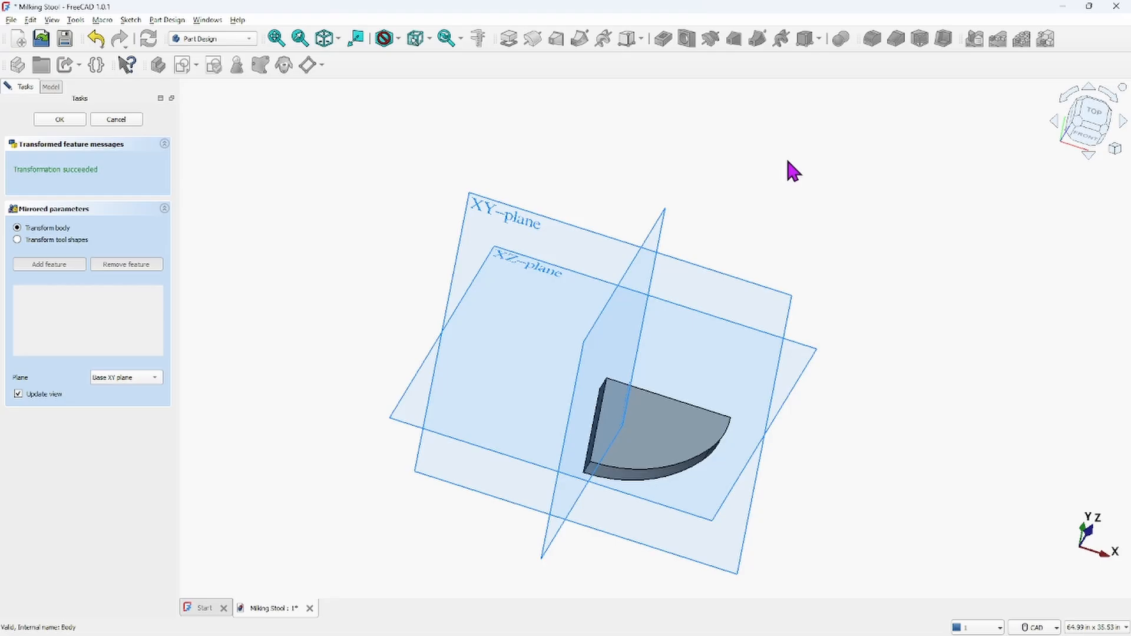
mouse_move(798, 500)
middle_mouse_down()
mouse_move(770, 467)
mouse_move(760, 485)
mouse_move(839, 520)
mouse_move(843, 538)
mouse_move(831, 483)
middle_mouse_up()
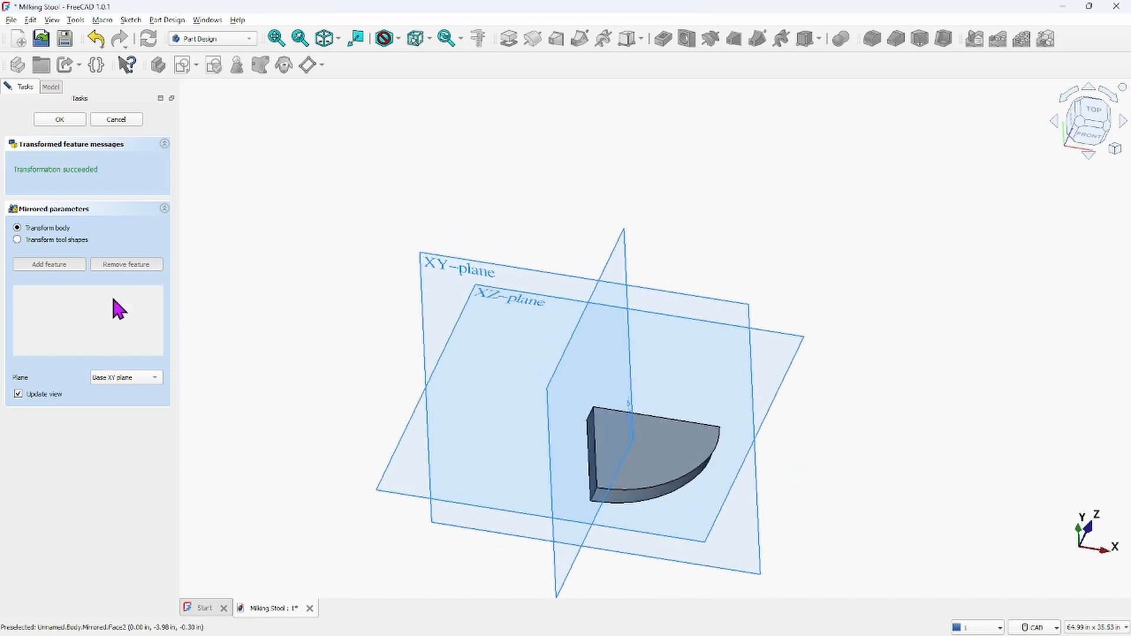
left_click(157, 380)
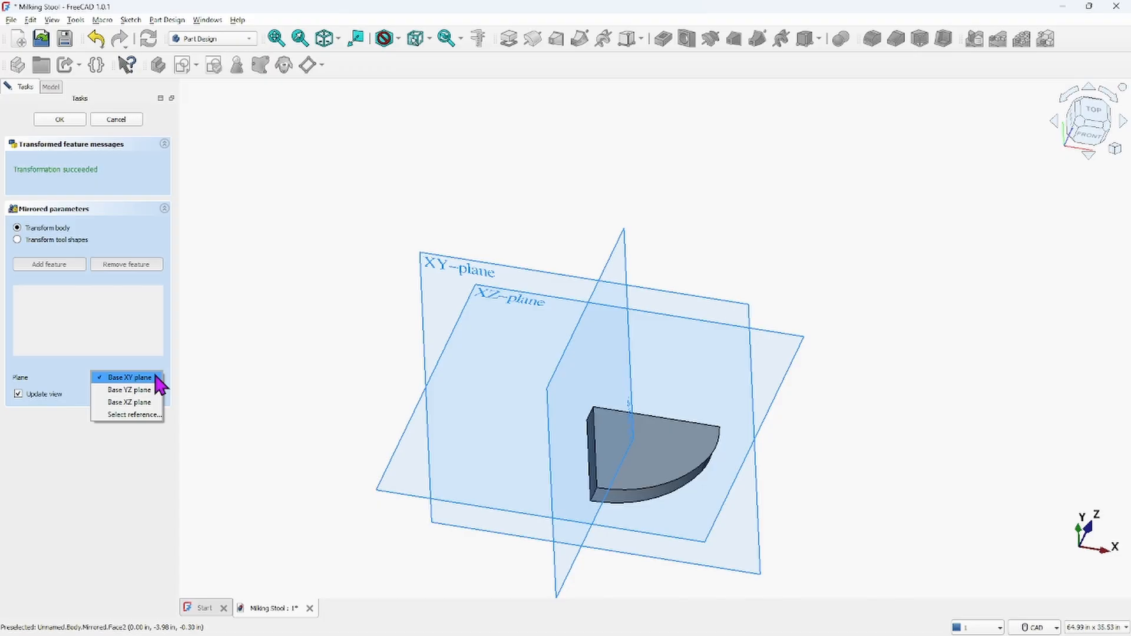
left_click(626, 374)
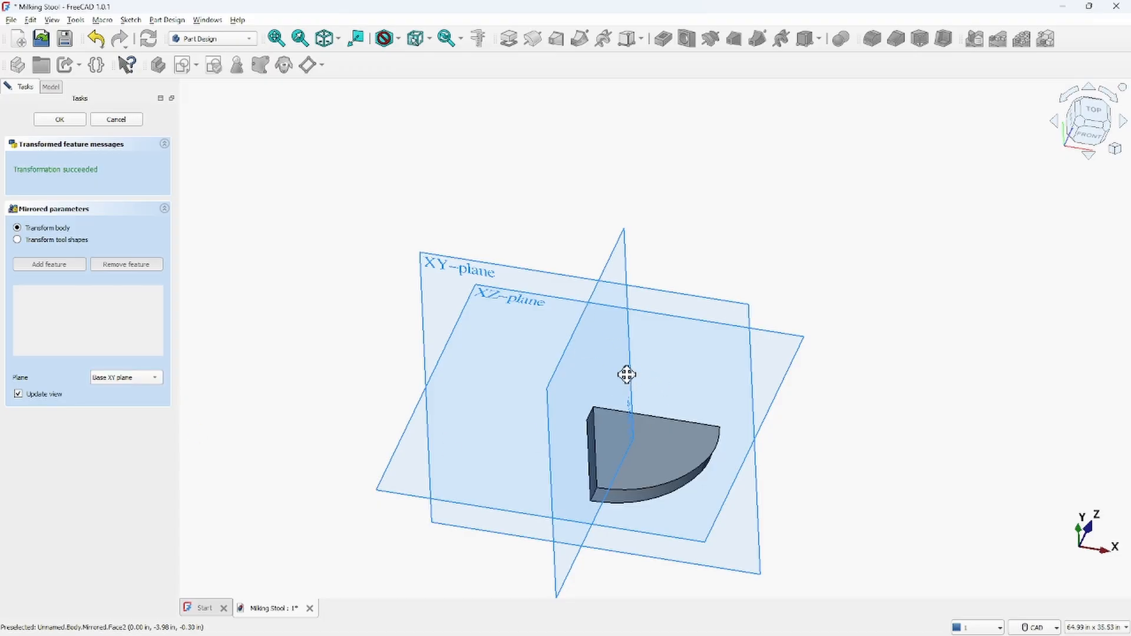
middle_click_drag(626, 373, 772, 409)
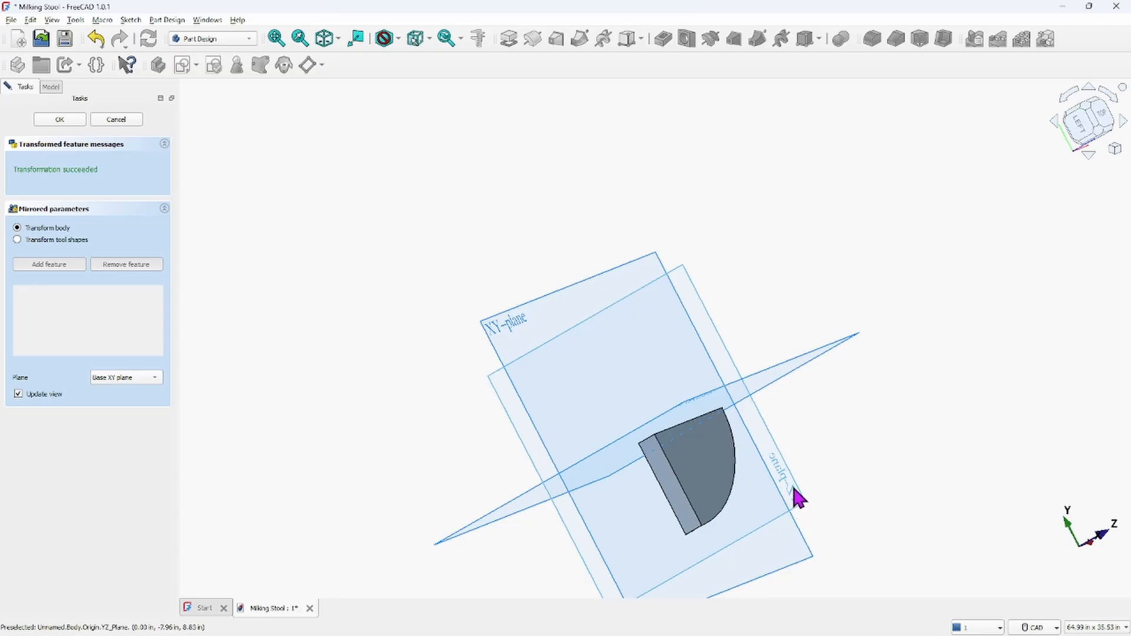
left_click(160, 381)
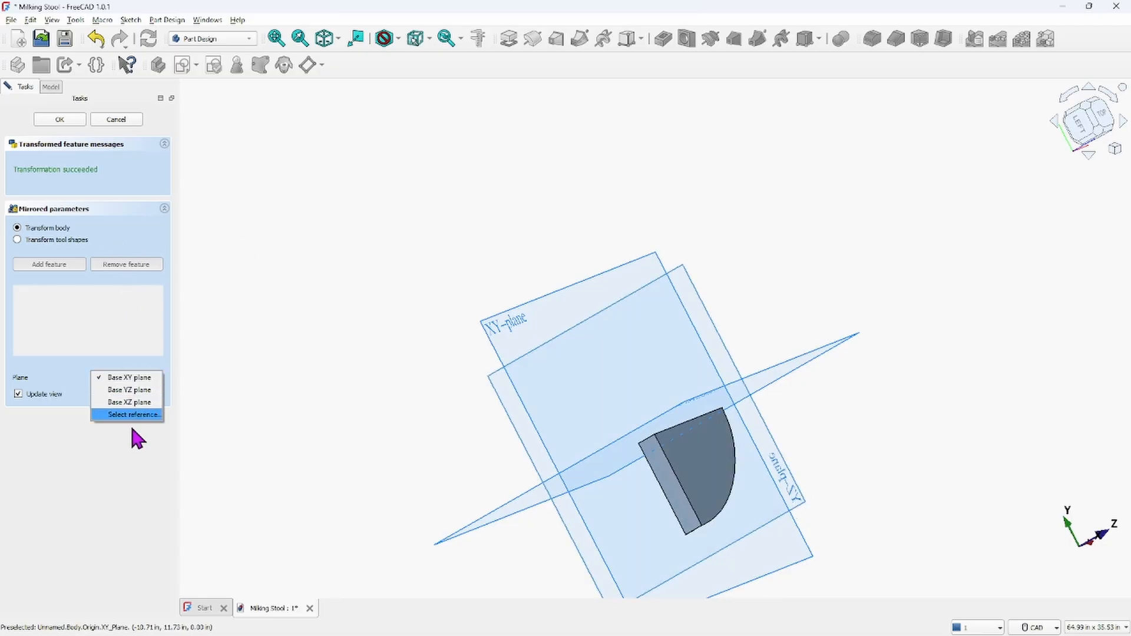
left_click(132, 390)
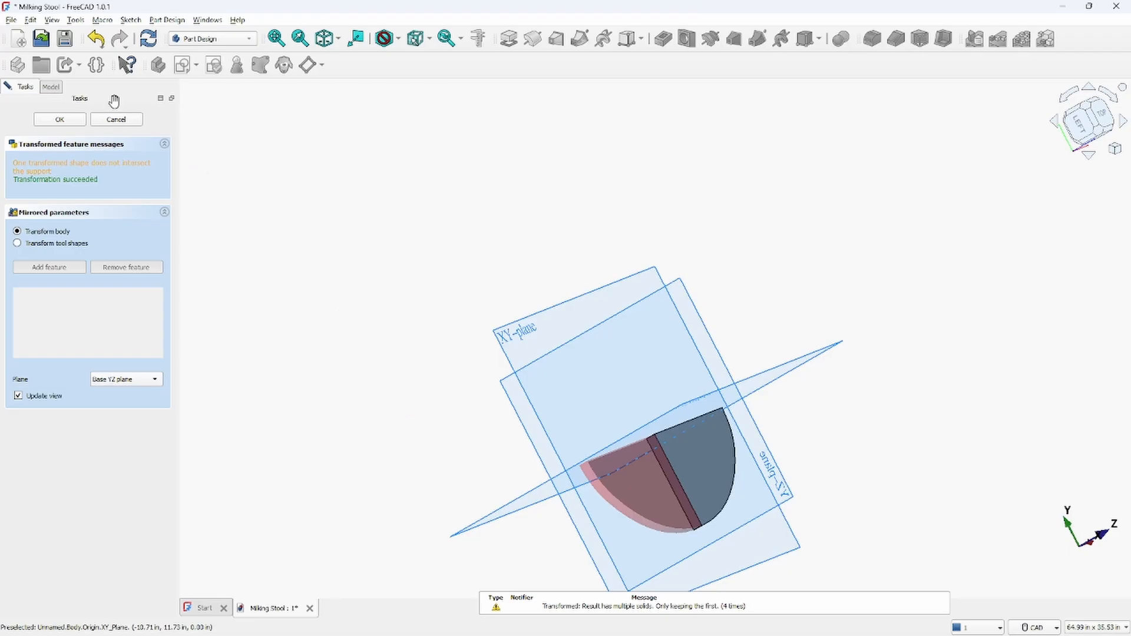
left_click(67, 120)
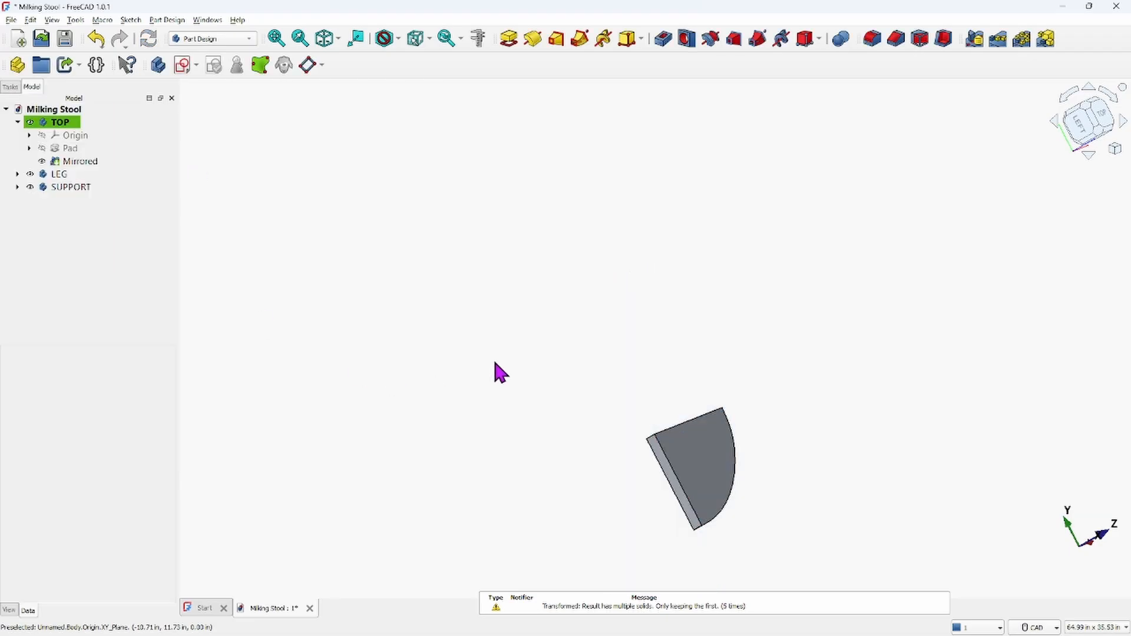
middle_click_drag(575, 301, 619, 318)
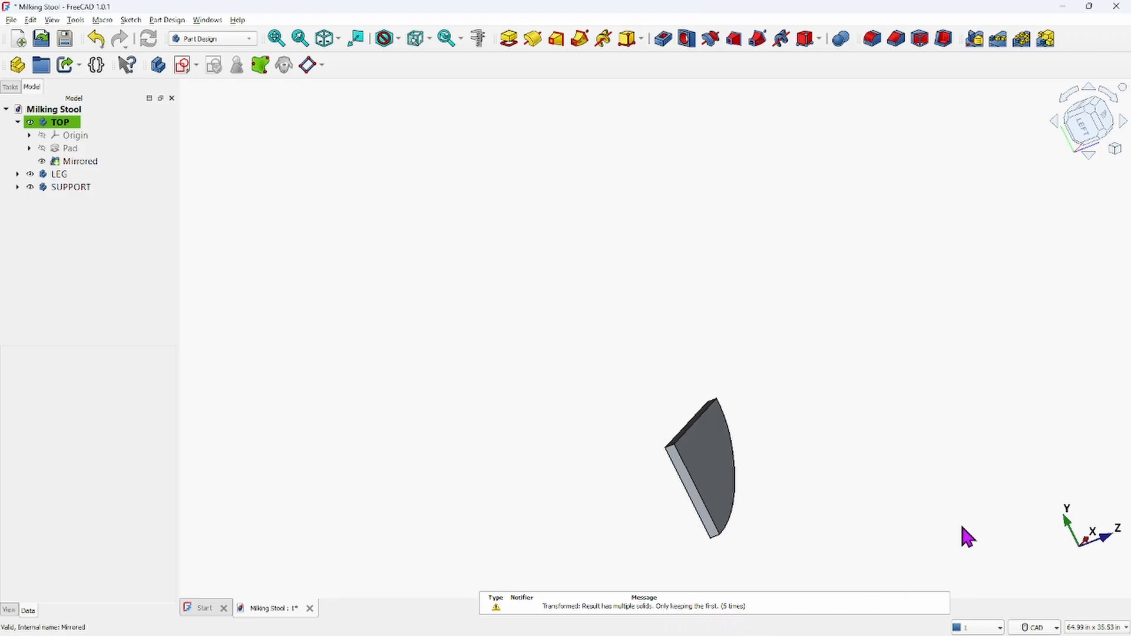
scroll(823, 307, "down", 2)
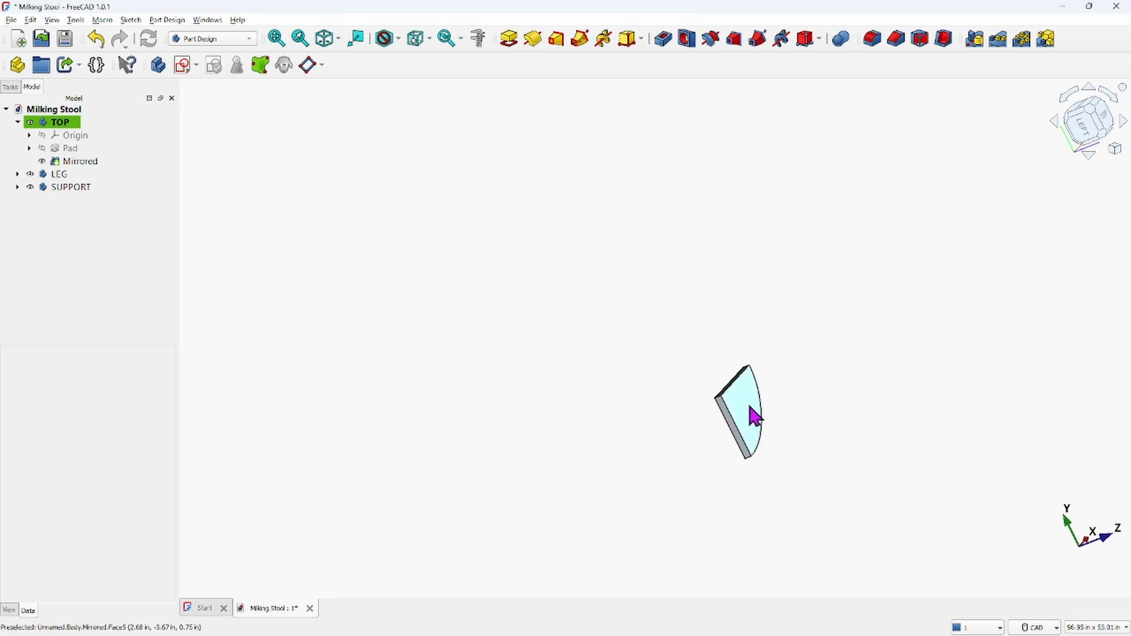
middle_click_drag(754, 415, 645, 278)
scroll(626, 270, "up", 4)
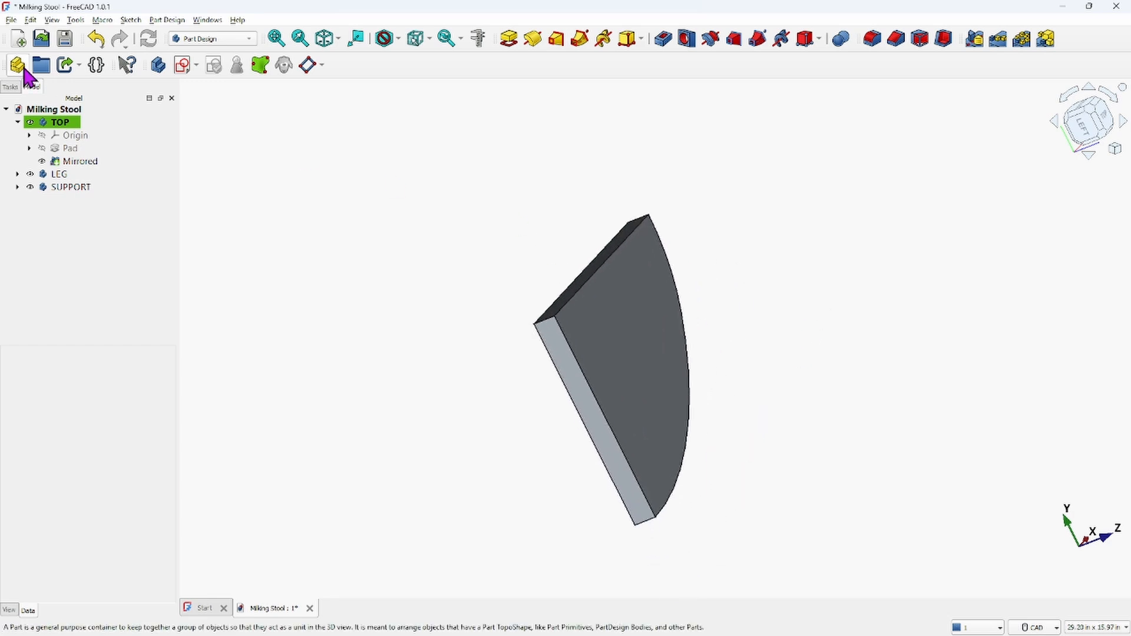
left_click(11, 21)
left_click(12, 20)
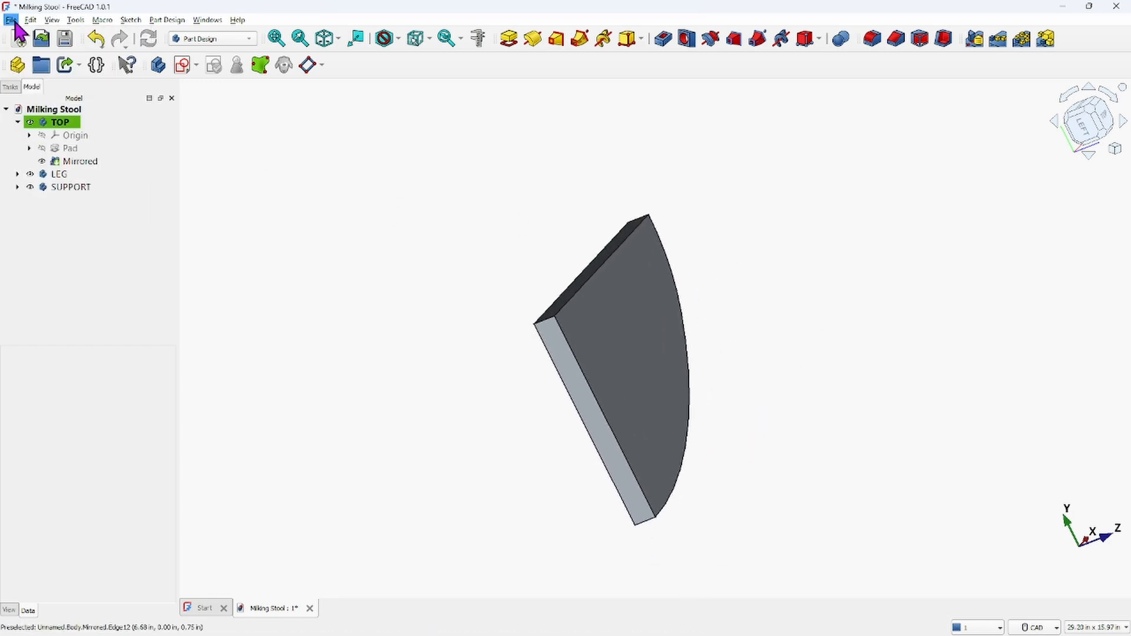
left_click(30, 20)
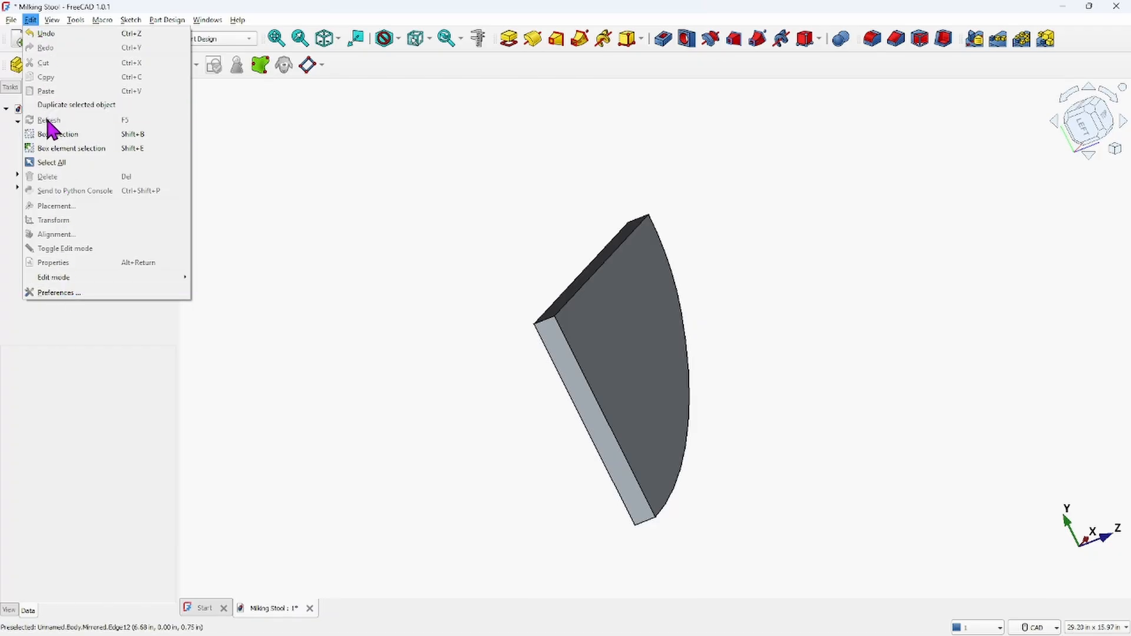
left_click(392, 158)
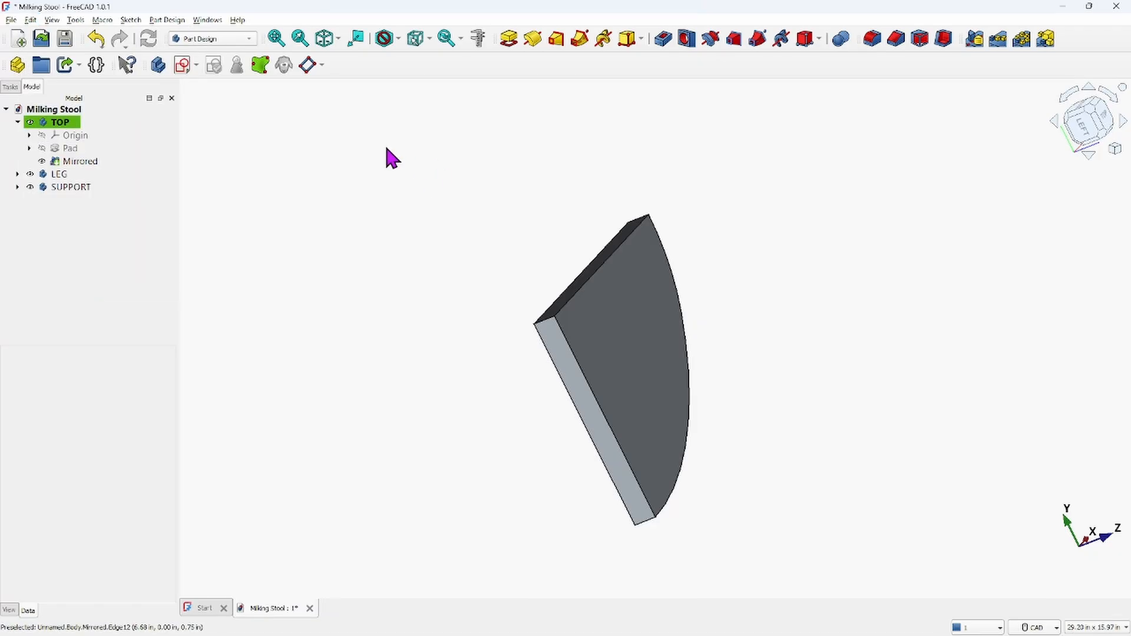
left_click(59, 122)
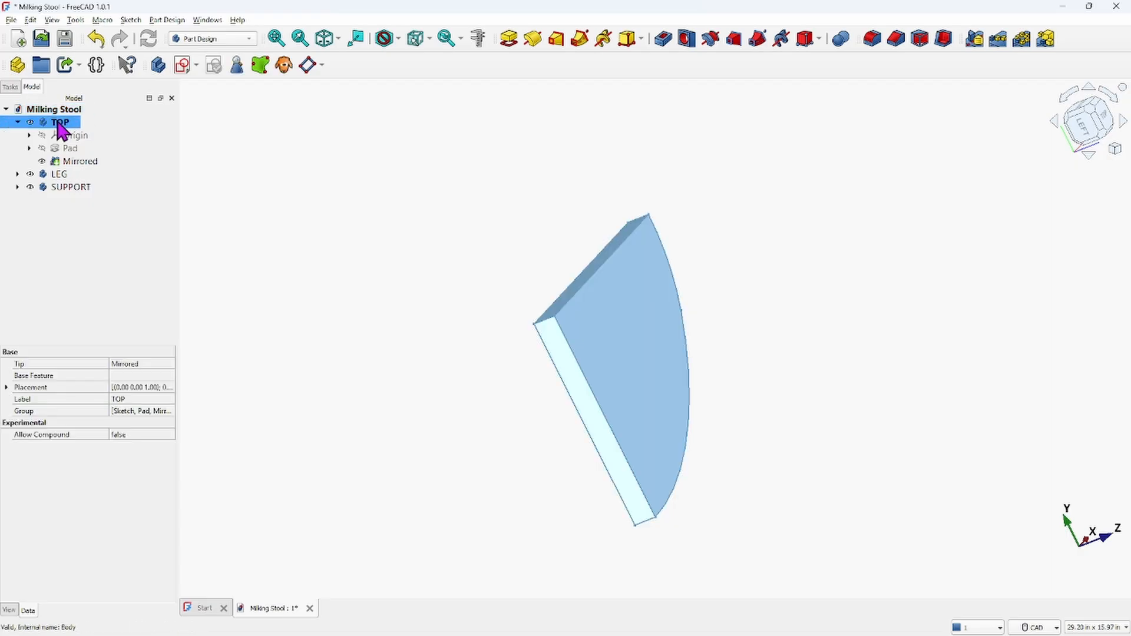
right_click(58, 122)
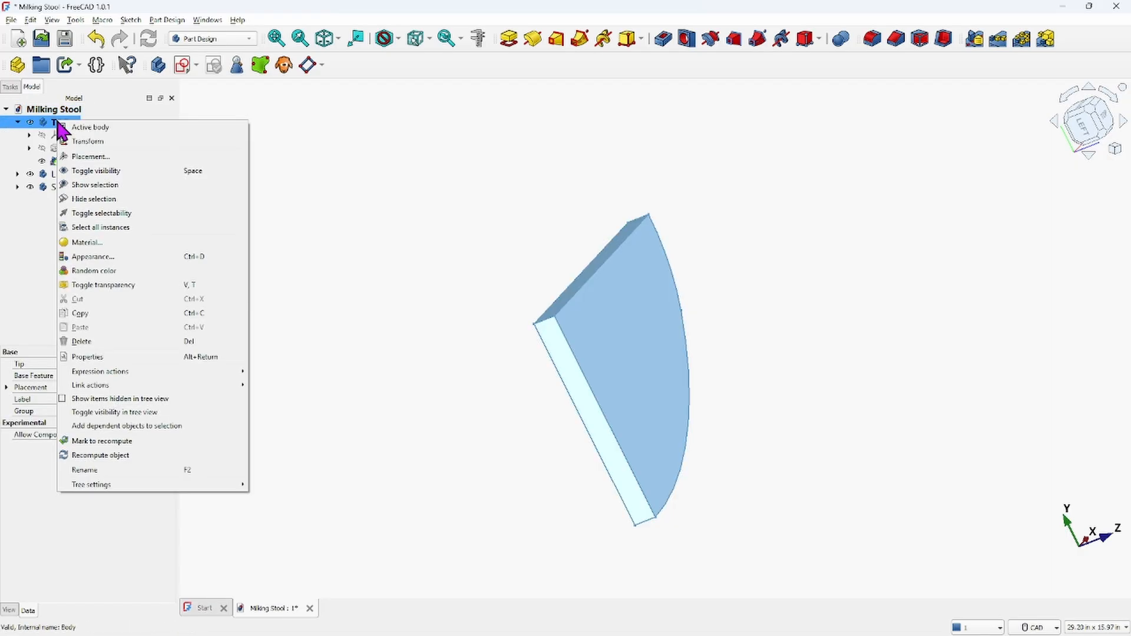
left_click(362, 144)
double_click(77, 122)
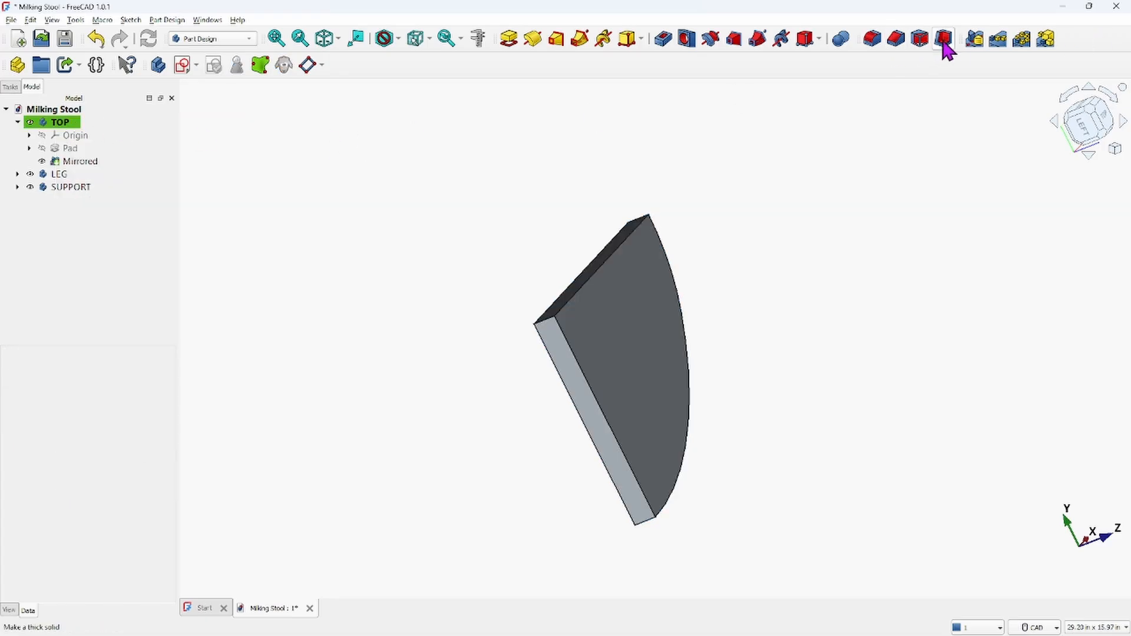
Add a second Mirrored feature to the TOP body, mirroring about the base YZ plane
left_click(983, 42)
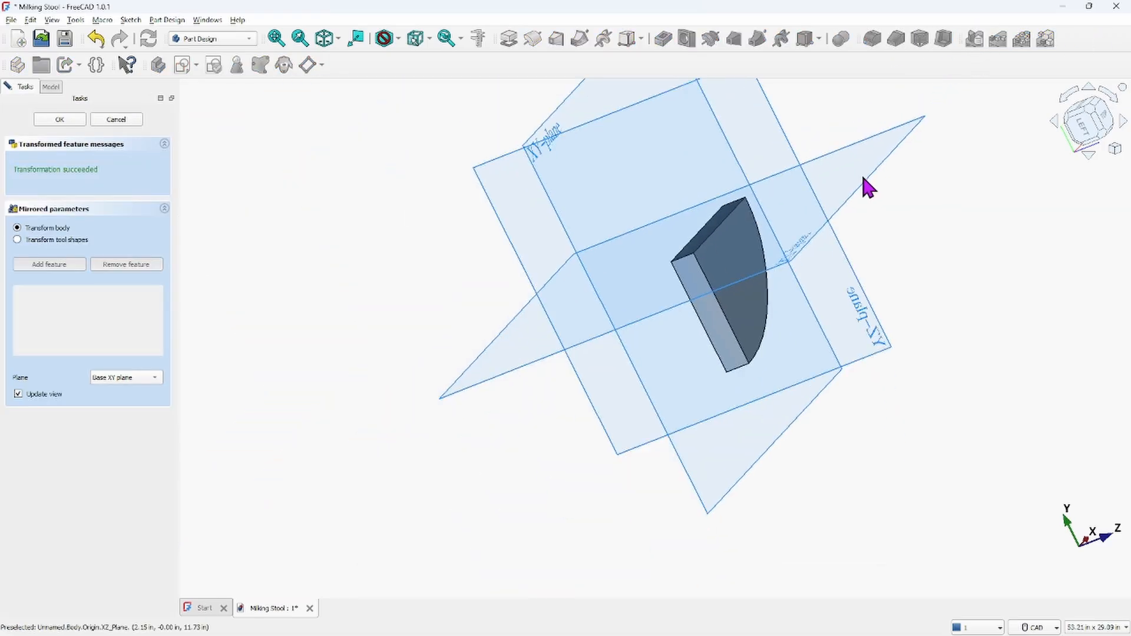
middle_click_drag(874, 208, 583, 157)
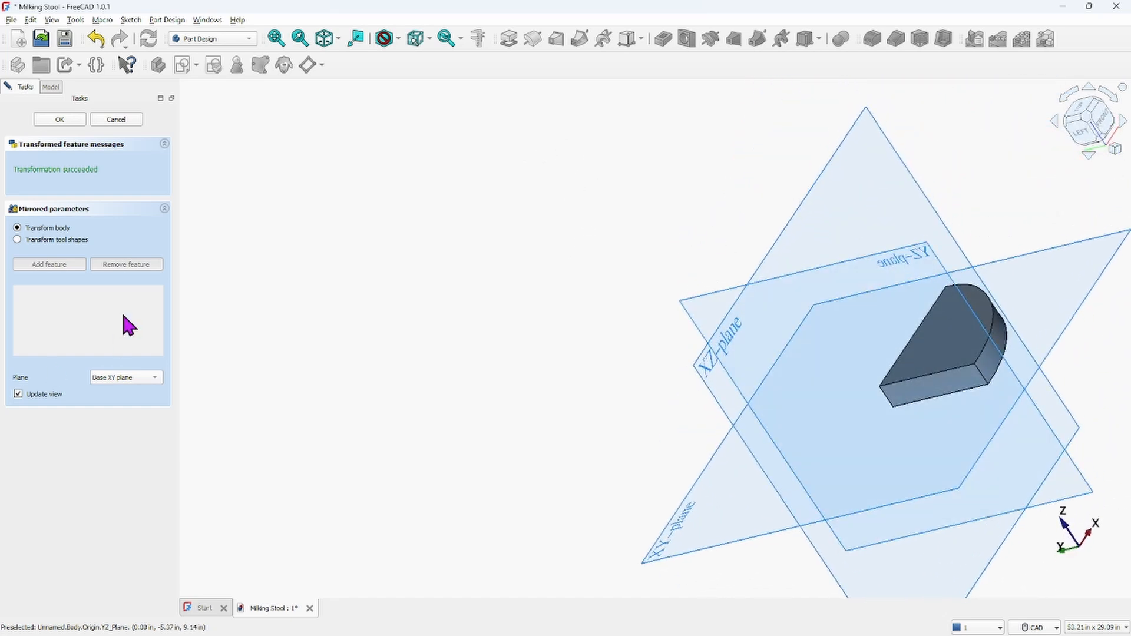
left_click(155, 379)
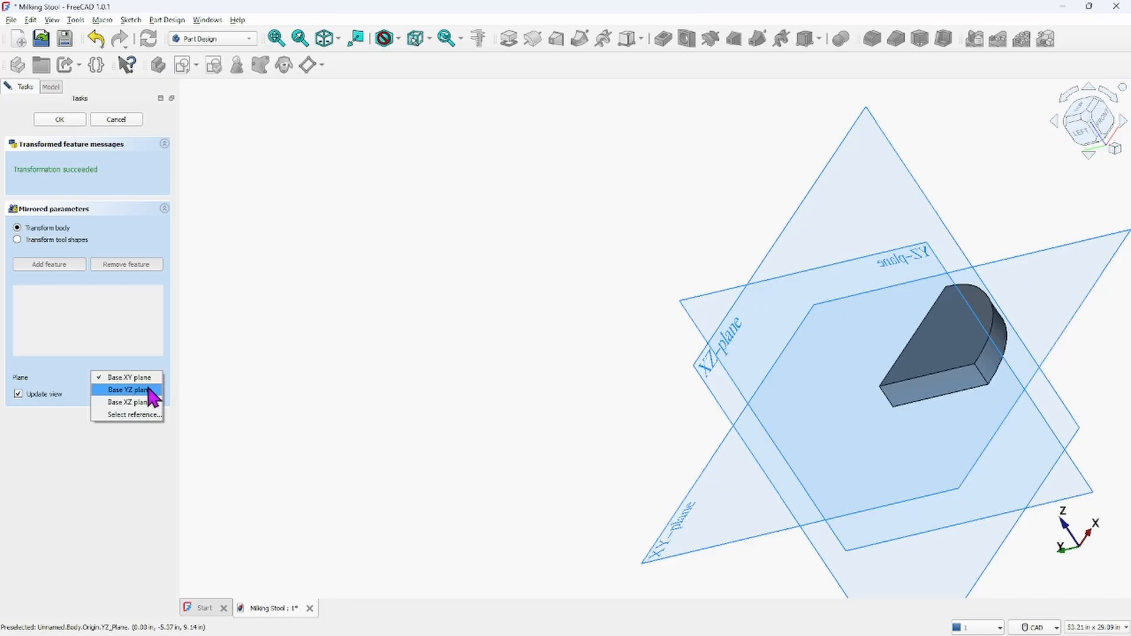
left_click(130, 391)
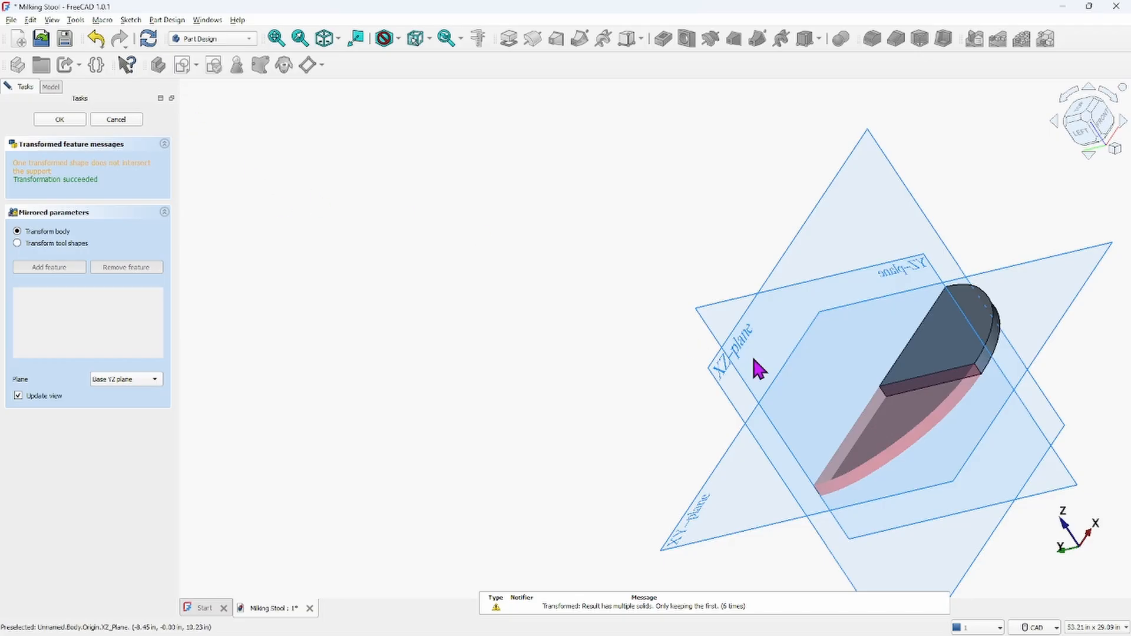
middle_click_drag(840, 304, 870, 326)
scroll(873, 326, "up", 6)
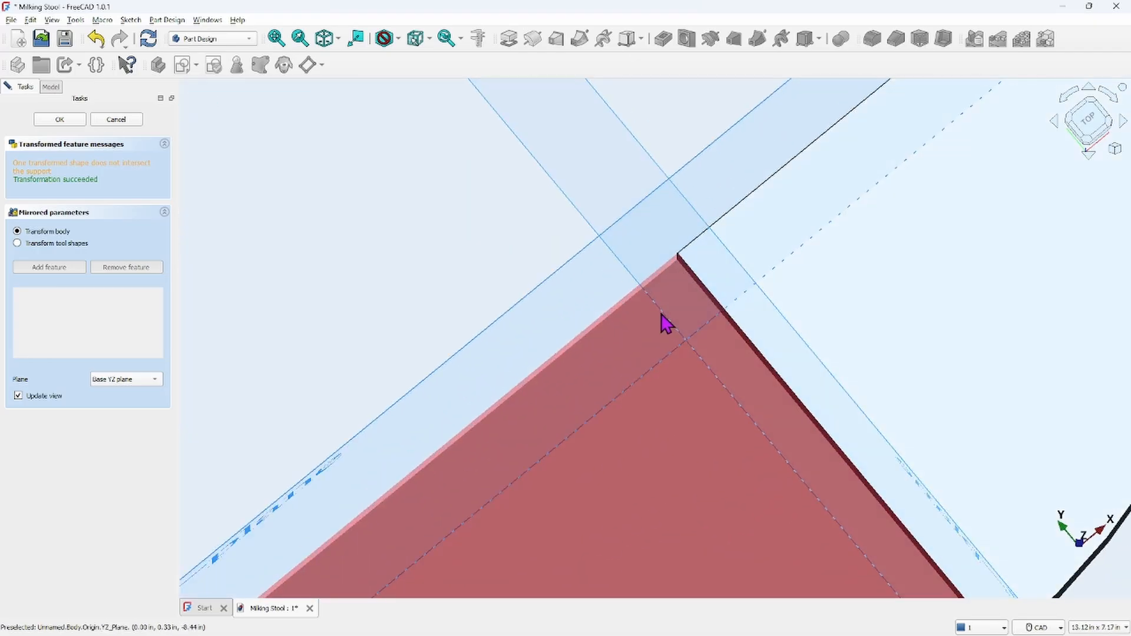
scroll(642, 397, "down", 3)
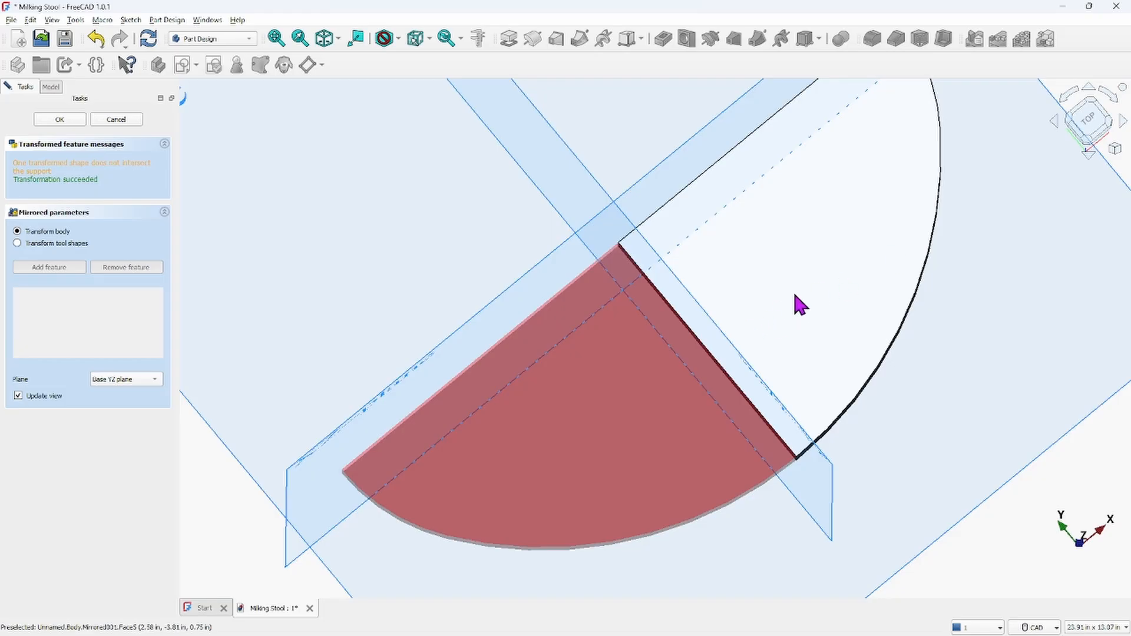
left_click(60, 120)
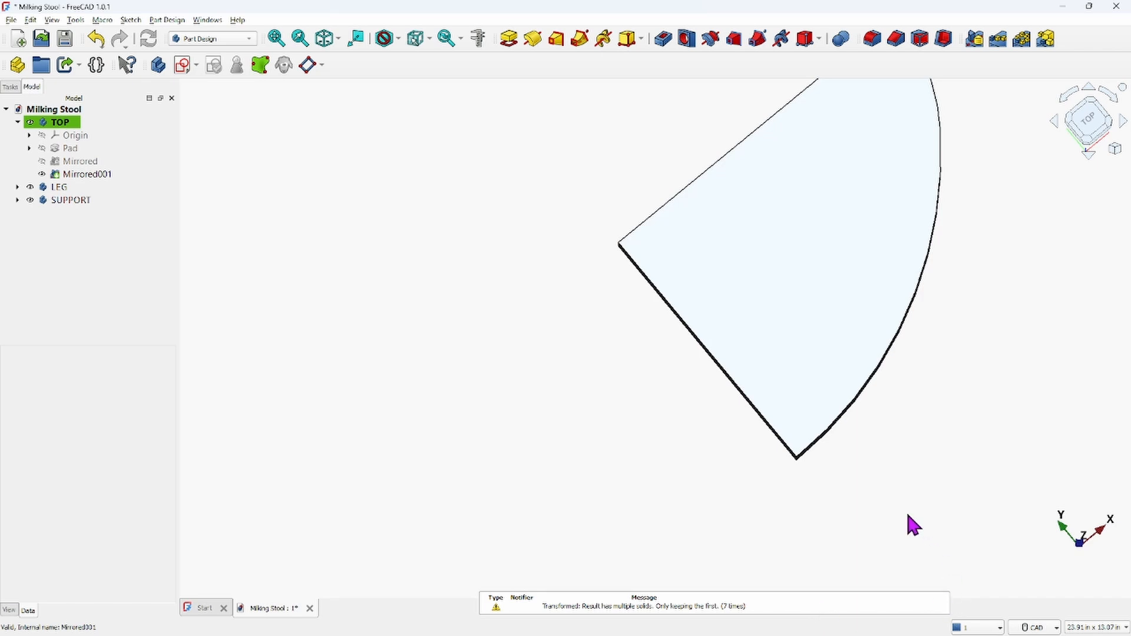
scroll(908, 513, "down", 2)
middle_click_drag(765, 412, 658, 425)
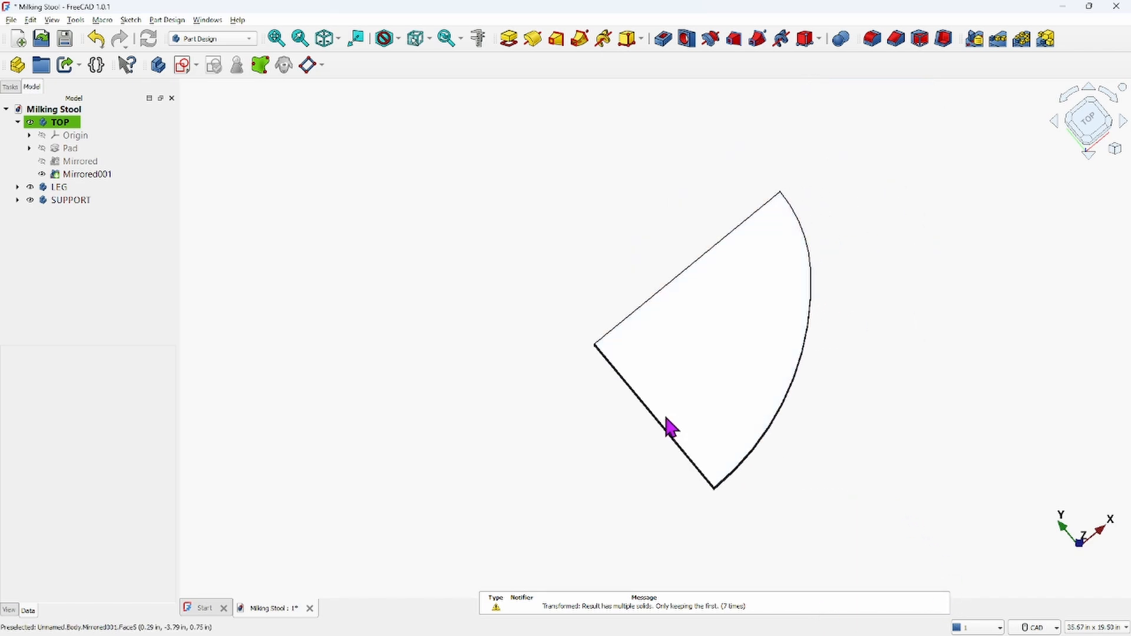
scroll(667, 419, "up", 2)
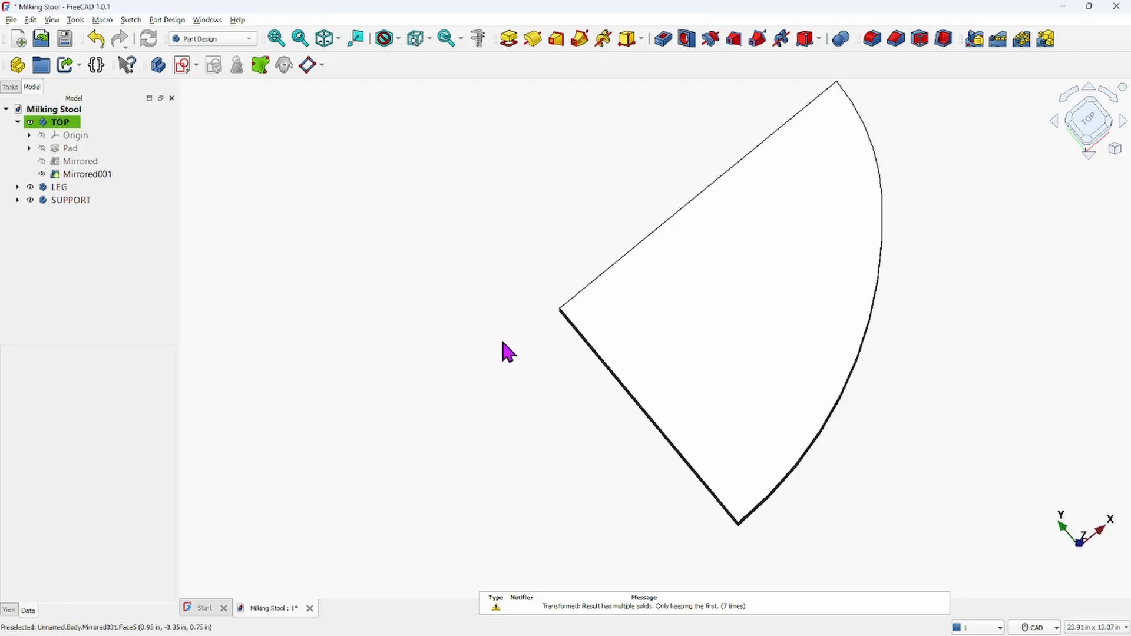
scroll(481, 342, "down", 2)
middle_click_drag(480, 343, 572, 380)
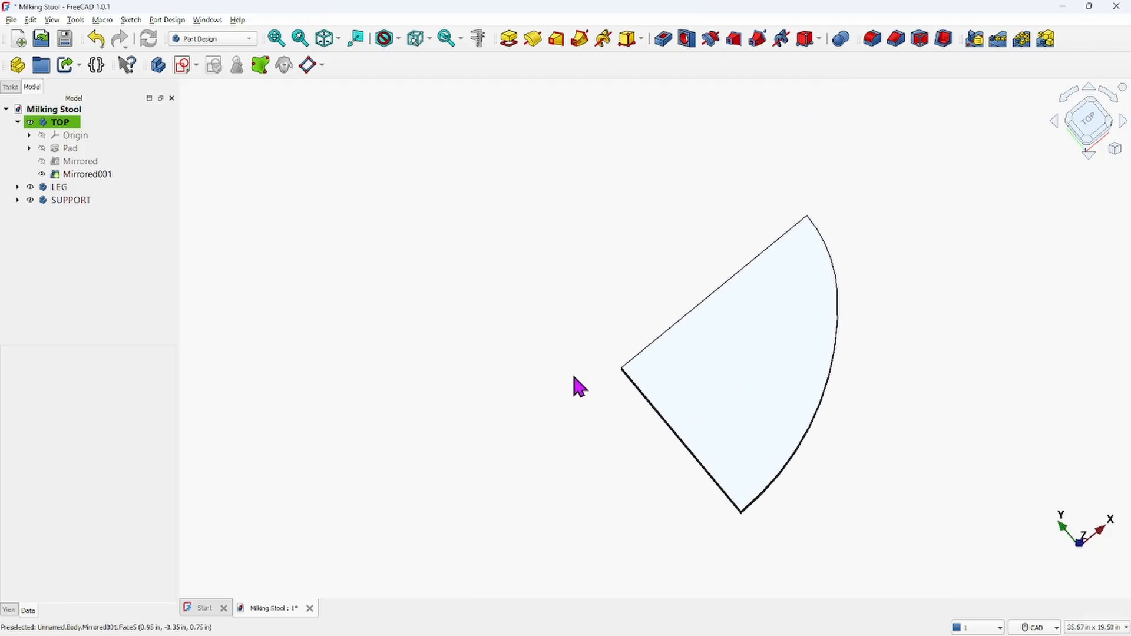
Delete both Mirrored features from the TOP body, confirming the dependency warning
left_click(63, 123)
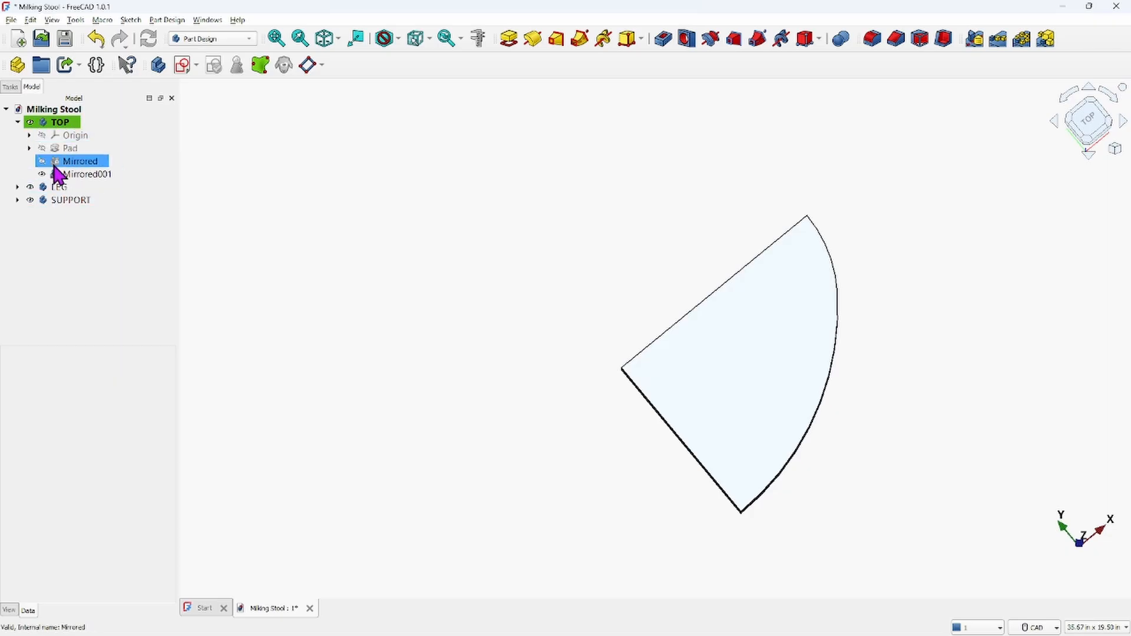
left_click(89, 165)
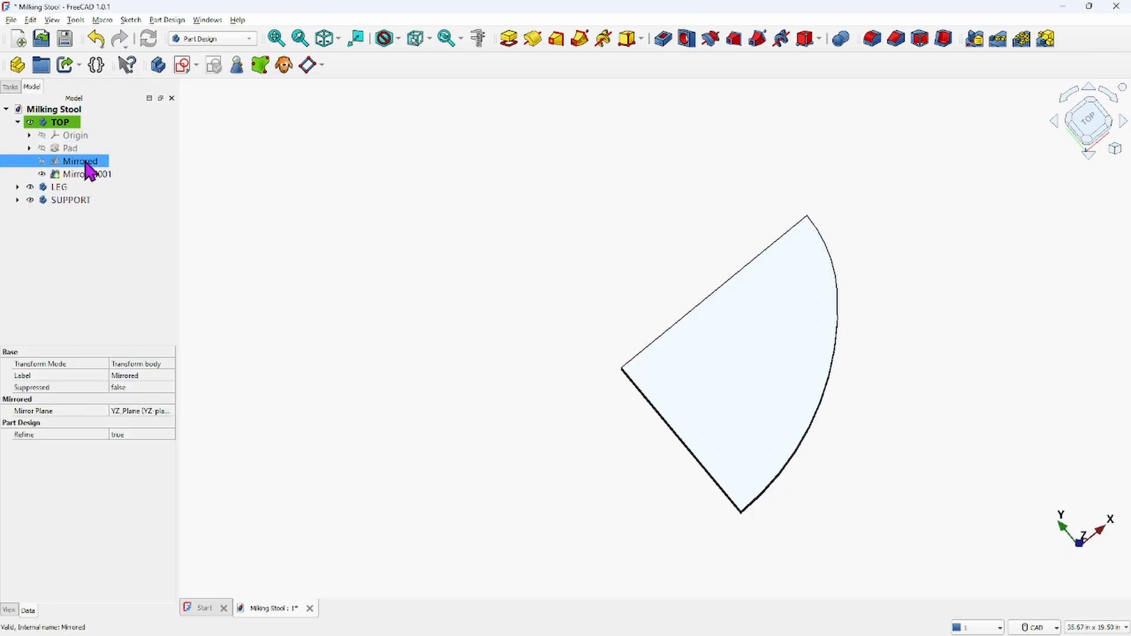
key("Delete")
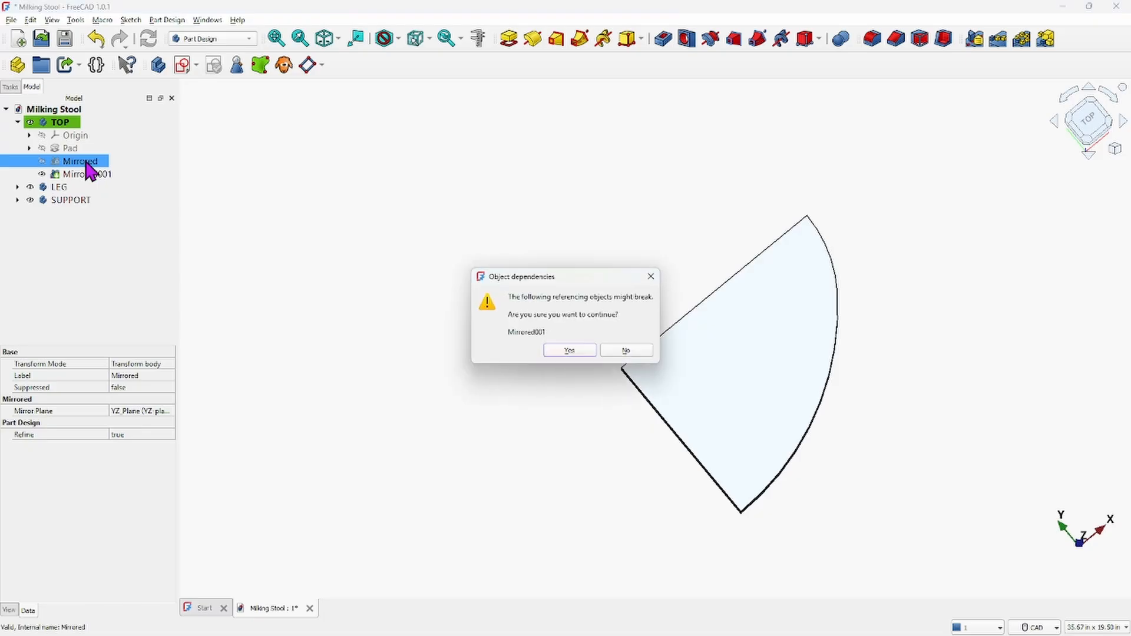
left_click(567, 351)
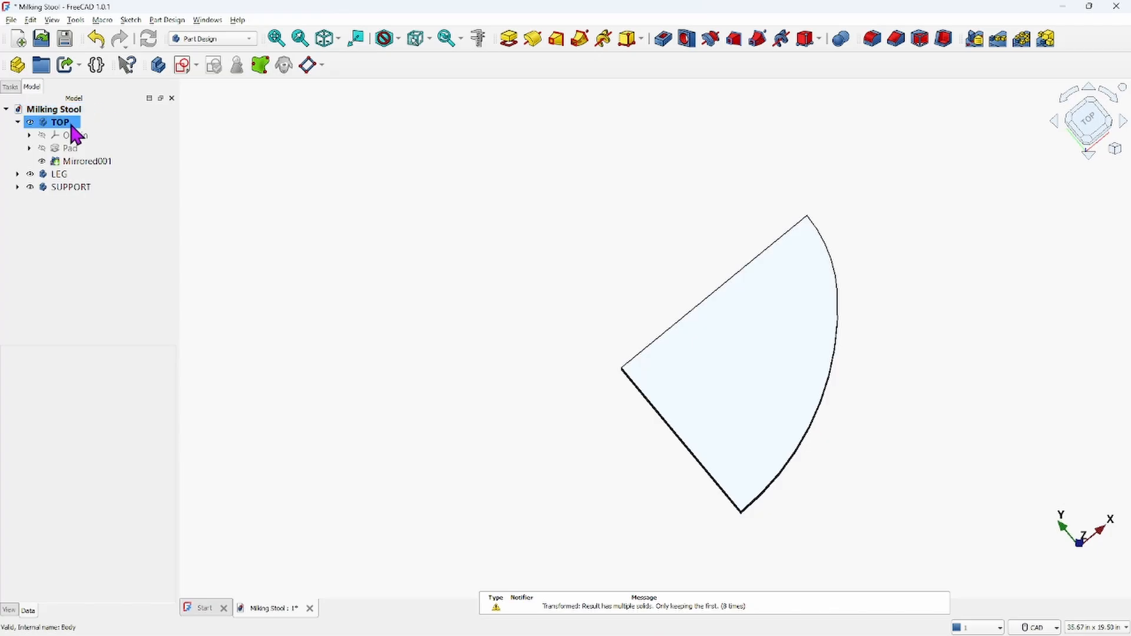
left_click(76, 162)
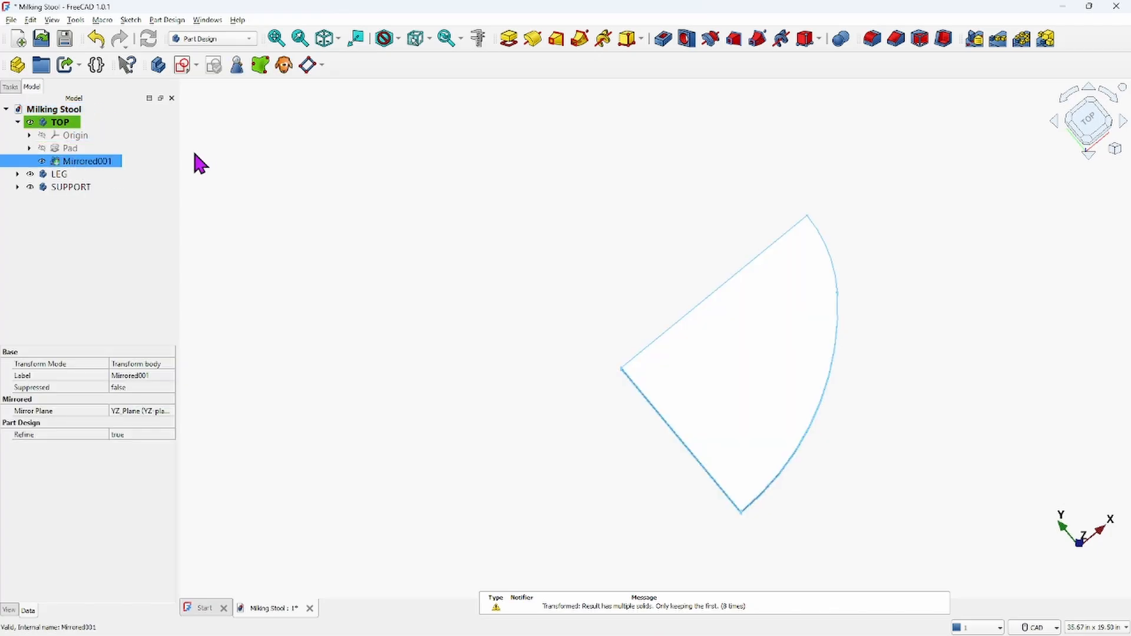
key("Delete")
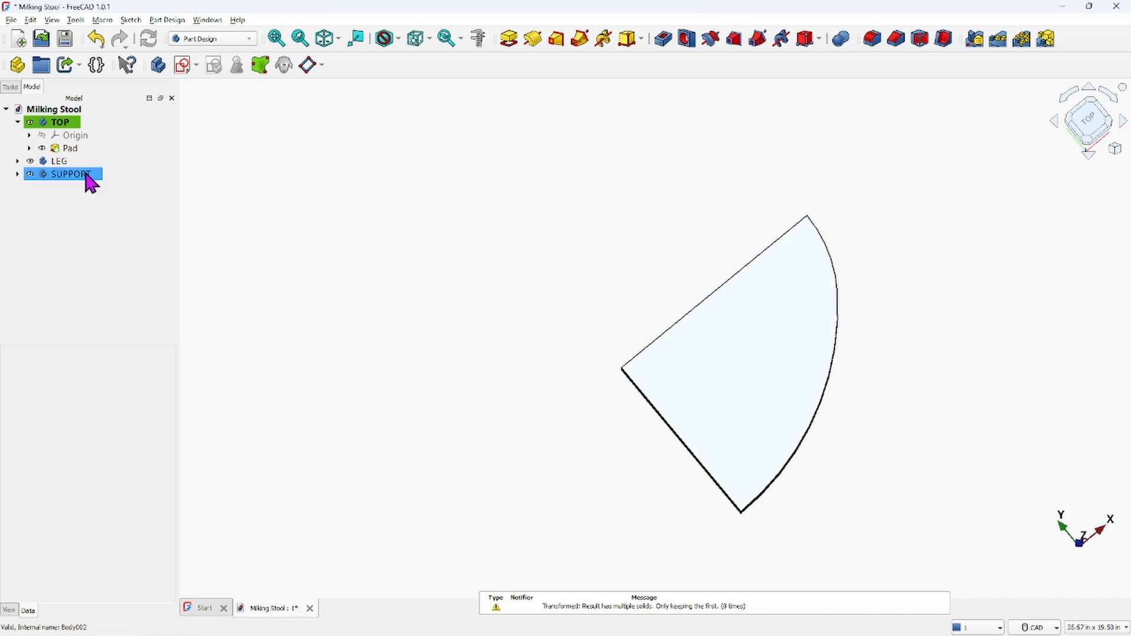
Open the Pad's sketch for editing and delete its horizontal and vertical straight lines
left_click(29, 148)
left_click(85, 165)
double_click(85, 168)
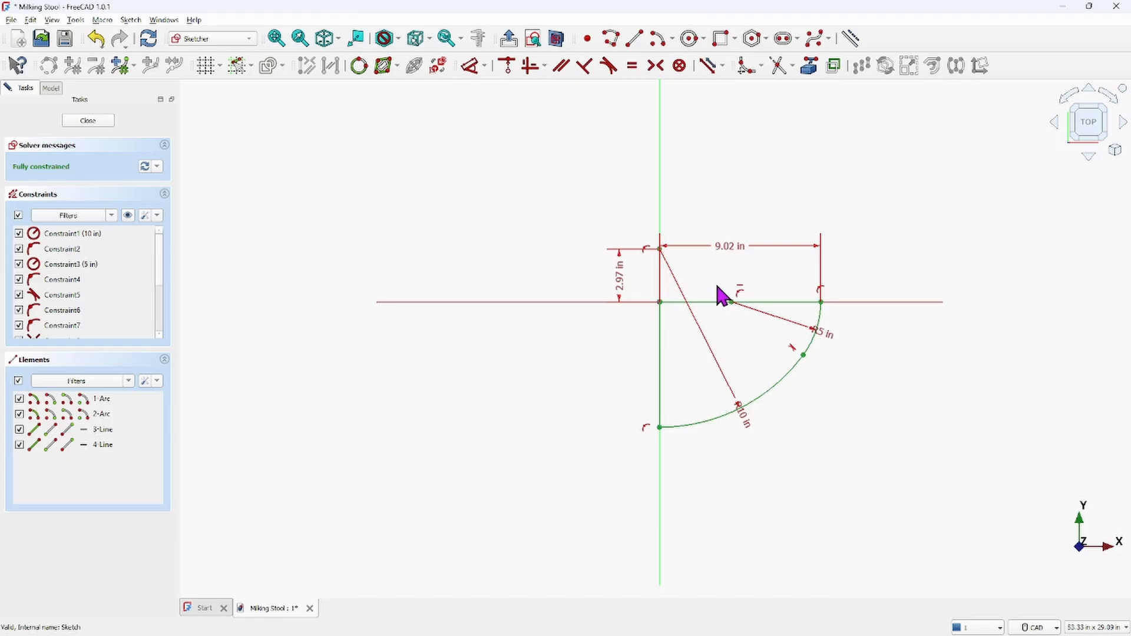
scroll(722, 296, "up", 1)
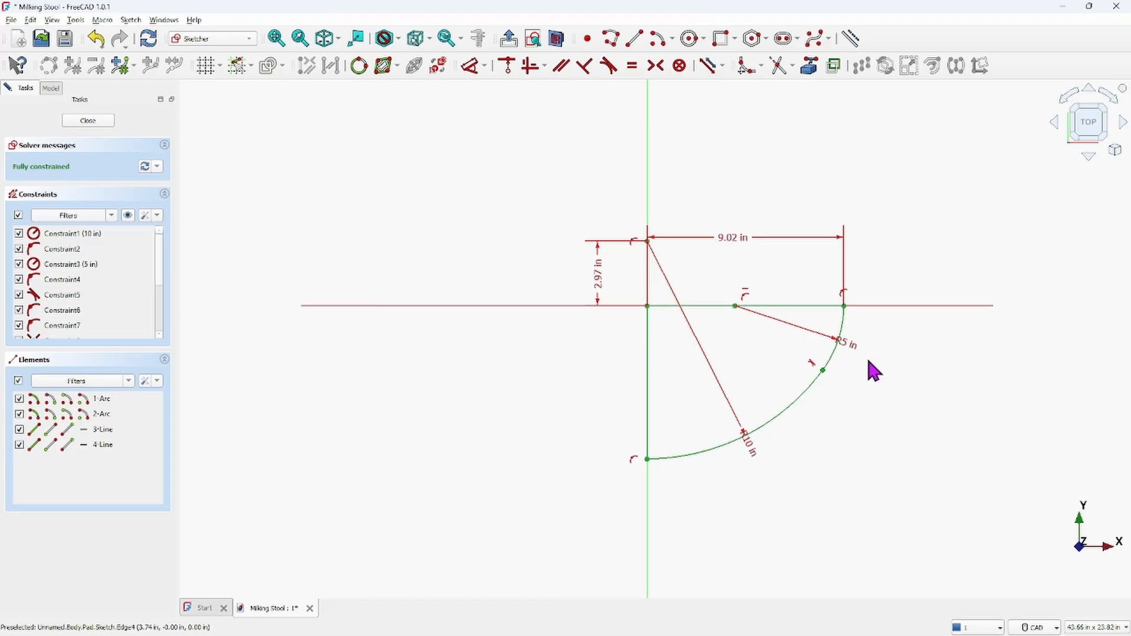
left_click(688, 305)
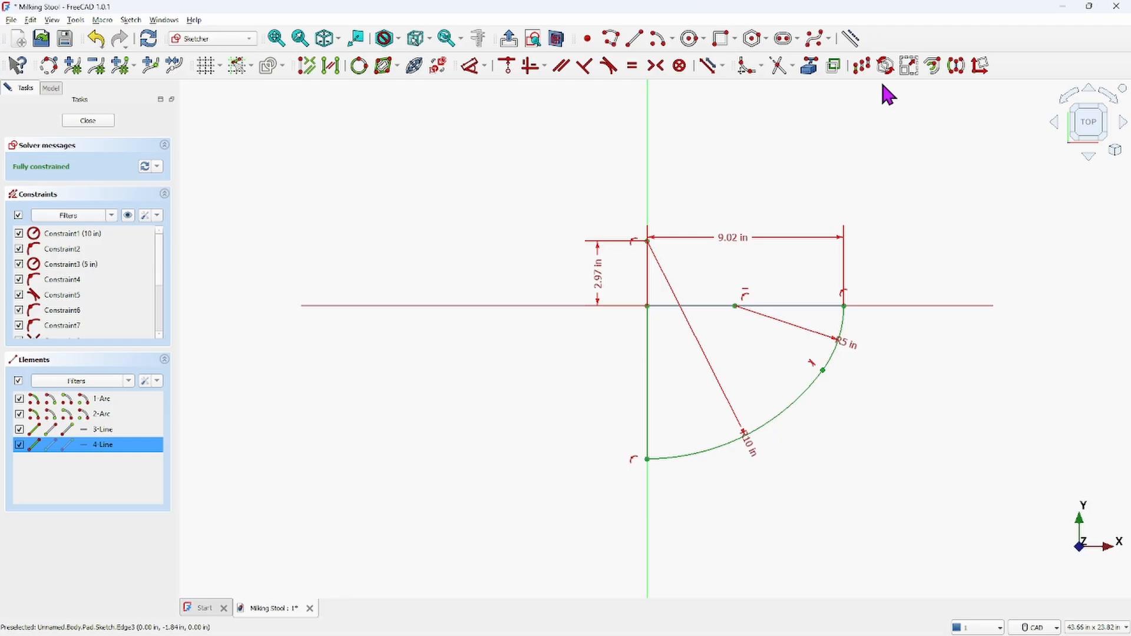
key("Delete")
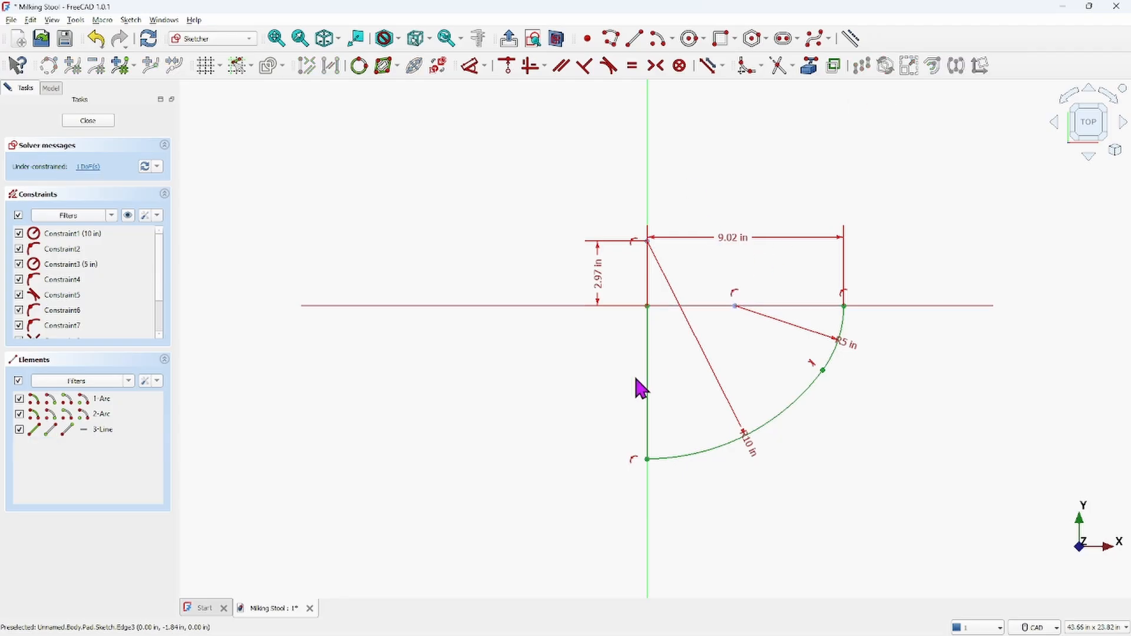
left_click(647, 381)
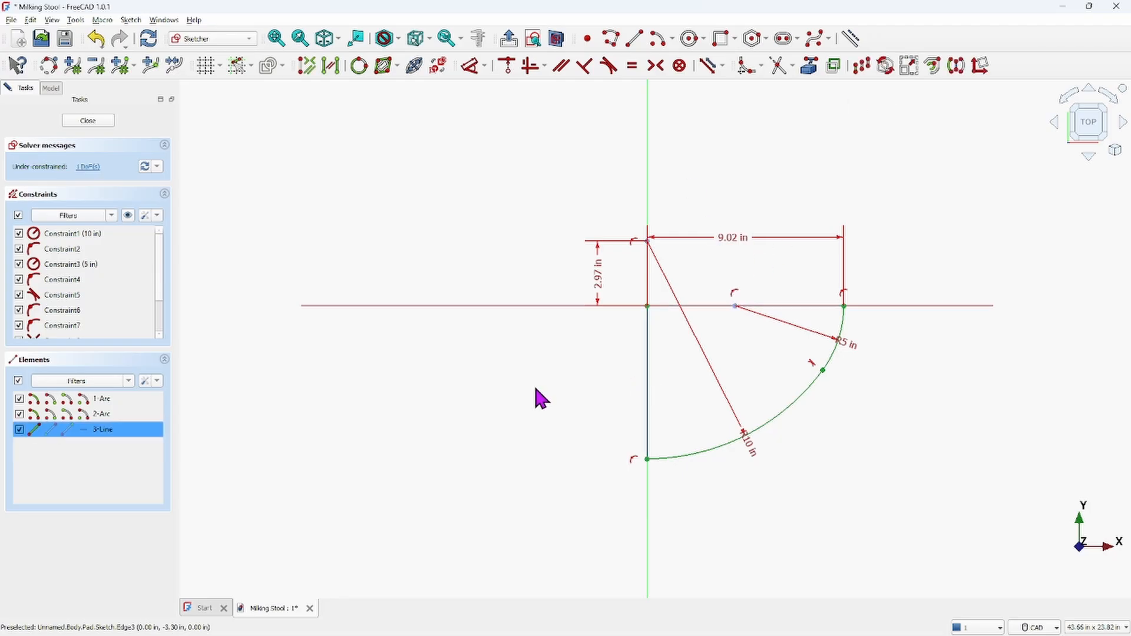
key("Delete")
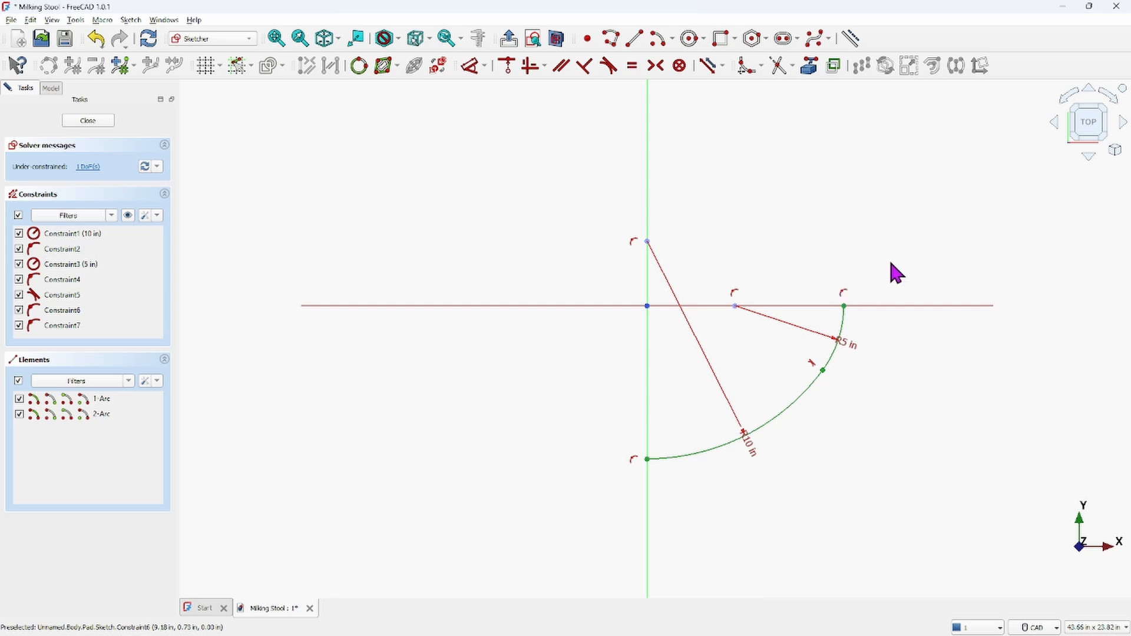
Delete the constraints that hold the small arc's end and the large arc's lower end on the axes
left_click(846, 298)
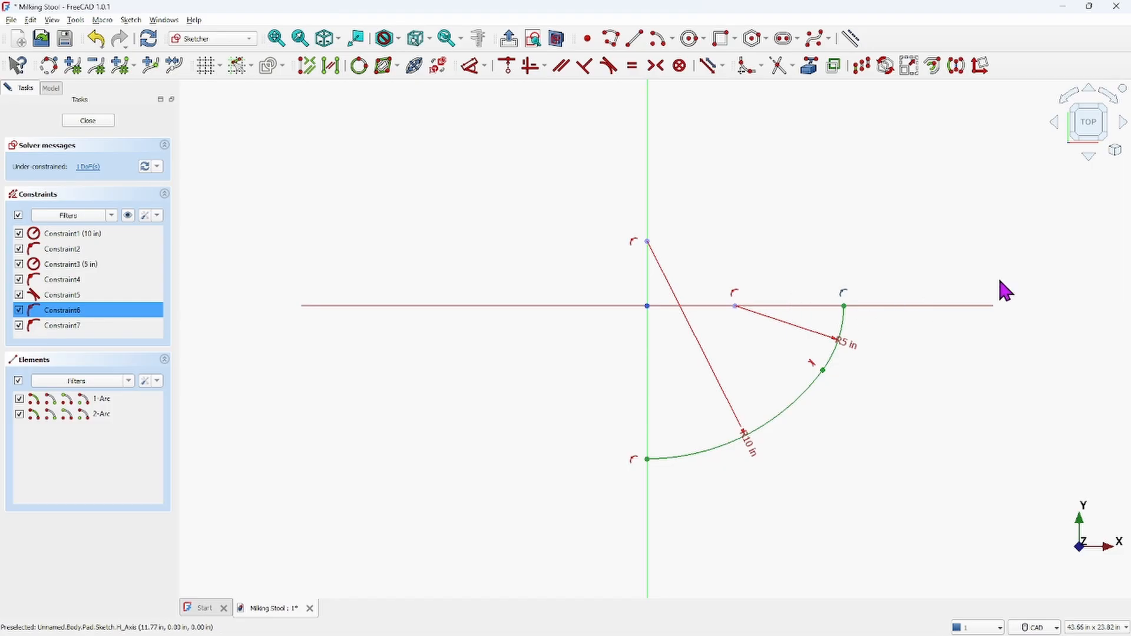
key("Delete")
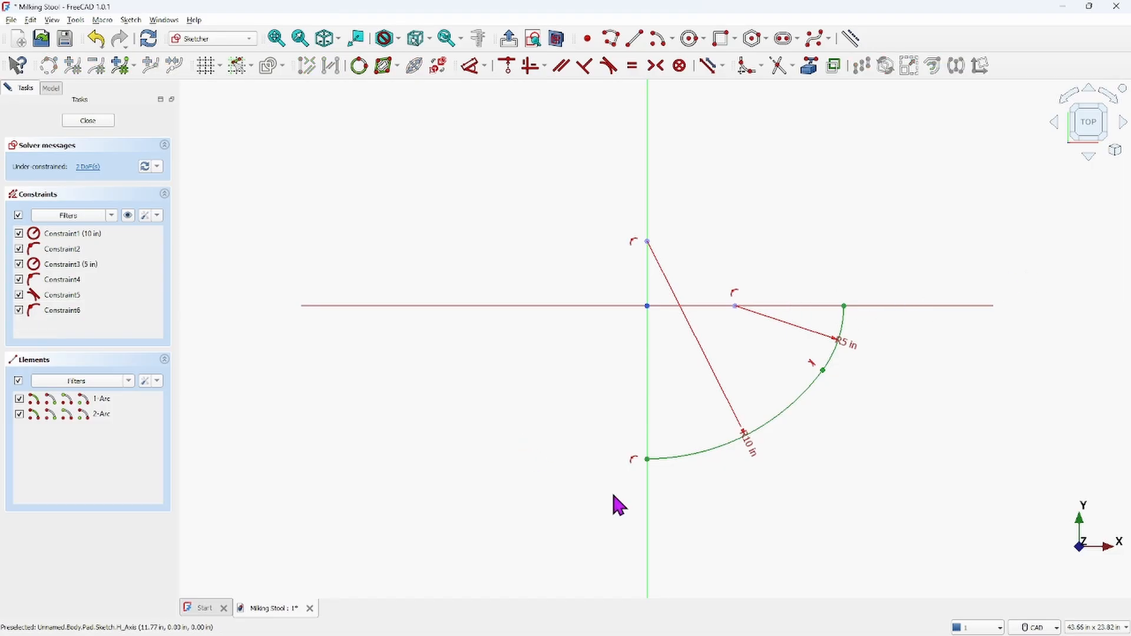
left_click(635, 459)
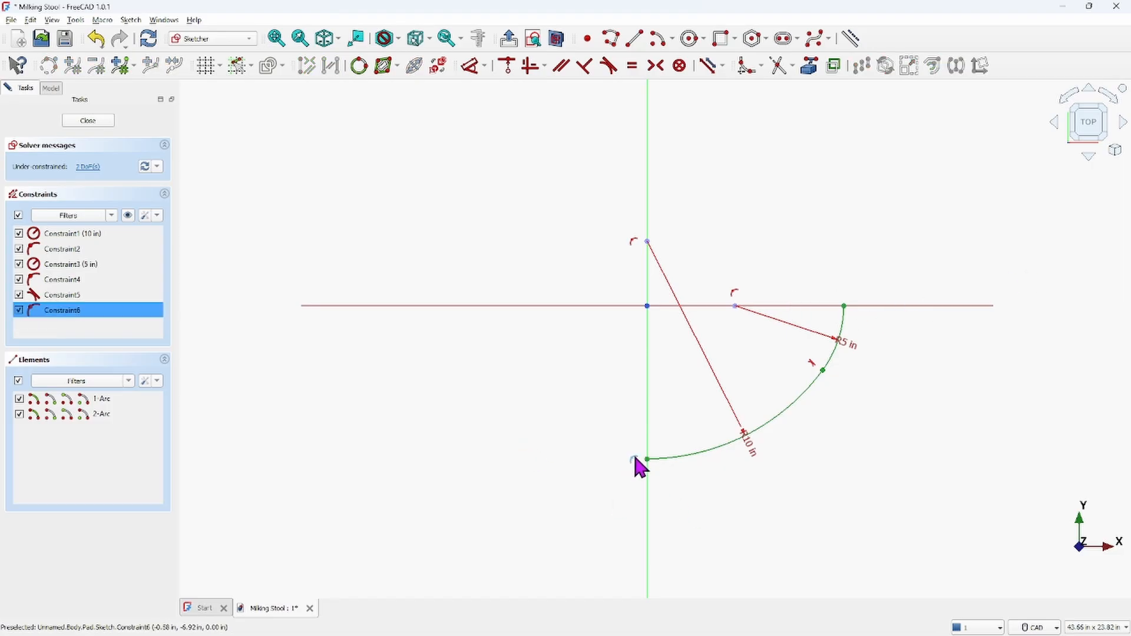
key("Delete")
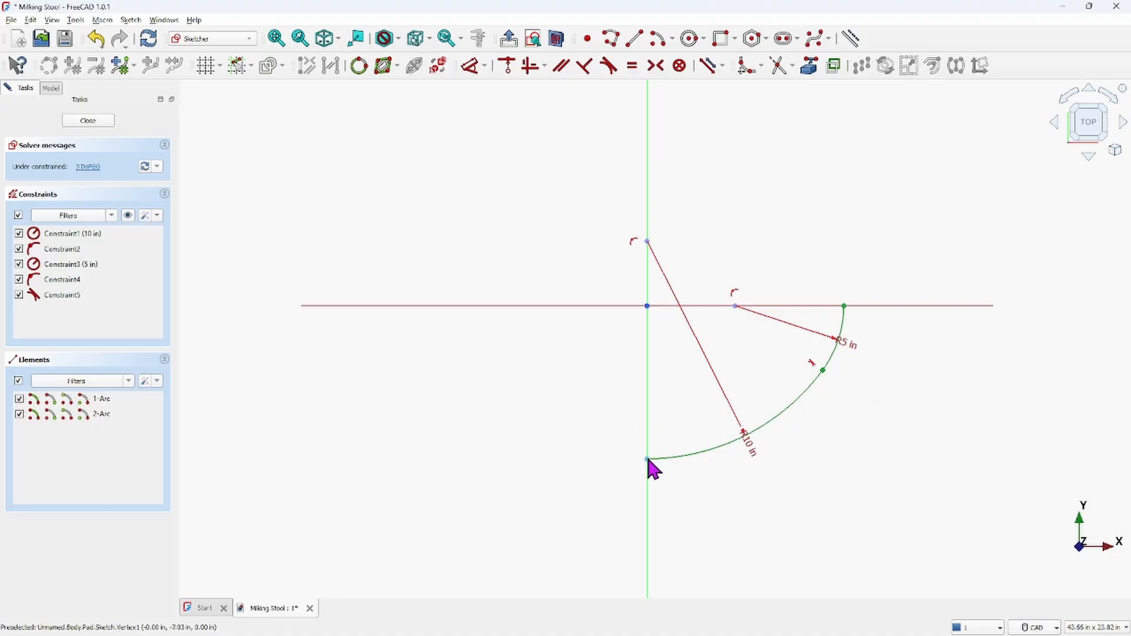
Pull the freed arc ends apart and constrain the small arc's two endpoints to be vertically aligned
left_click_drag(647, 458, 543, 417)
left_click_drag(831, 307, 834, 247)
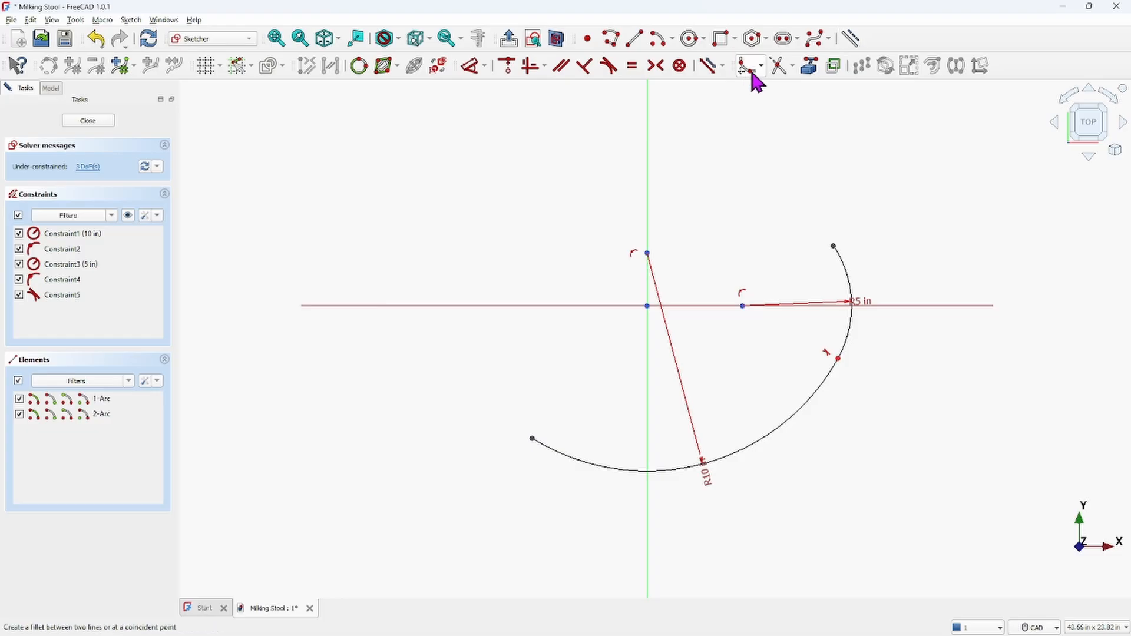
left_click(837, 256)
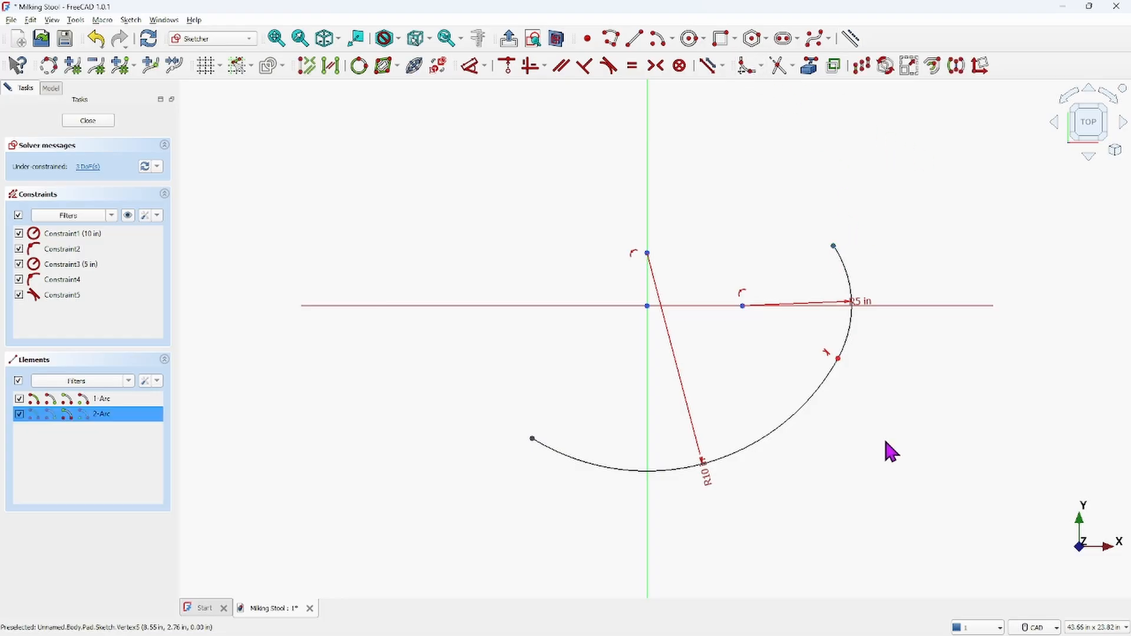
left_click(833, 366)
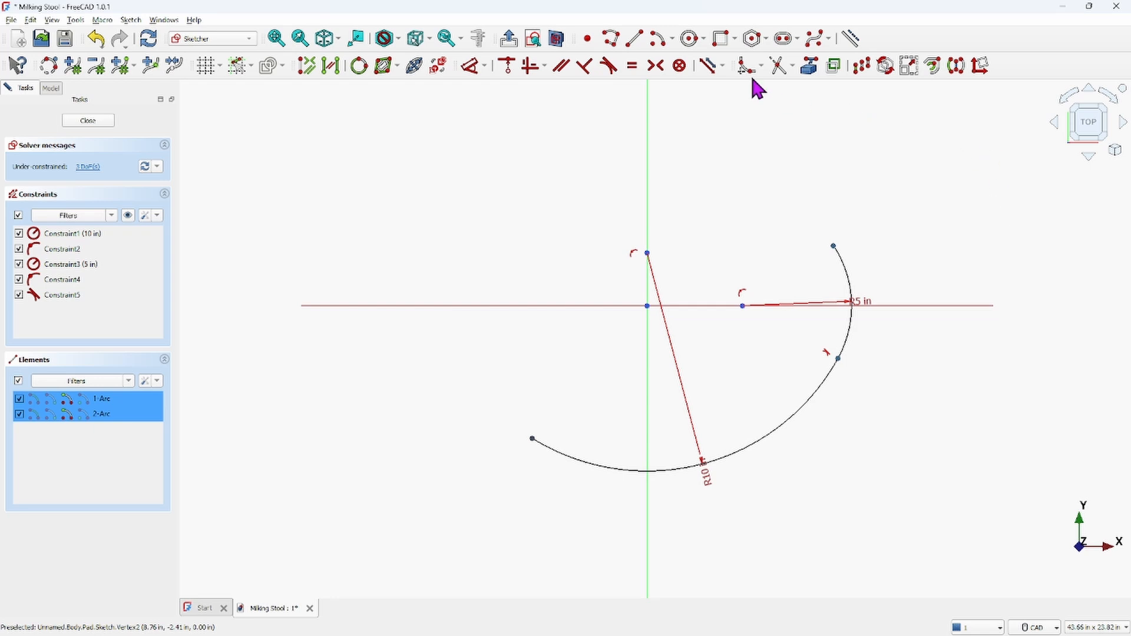
left_click(529, 67)
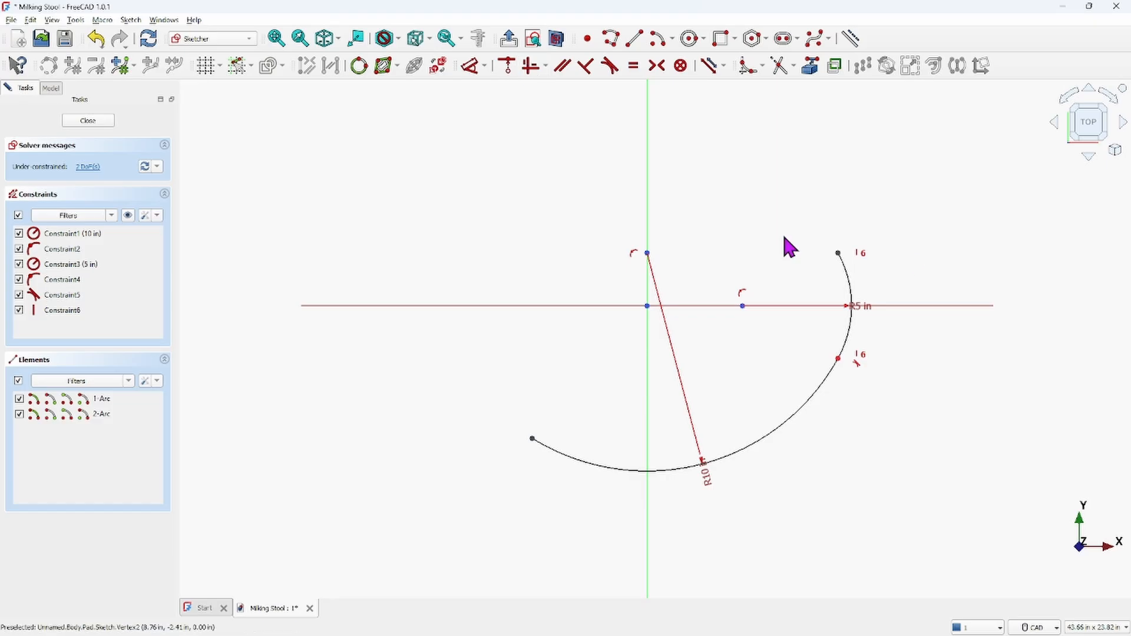
left_click_drag(860, 303, 834, 307)
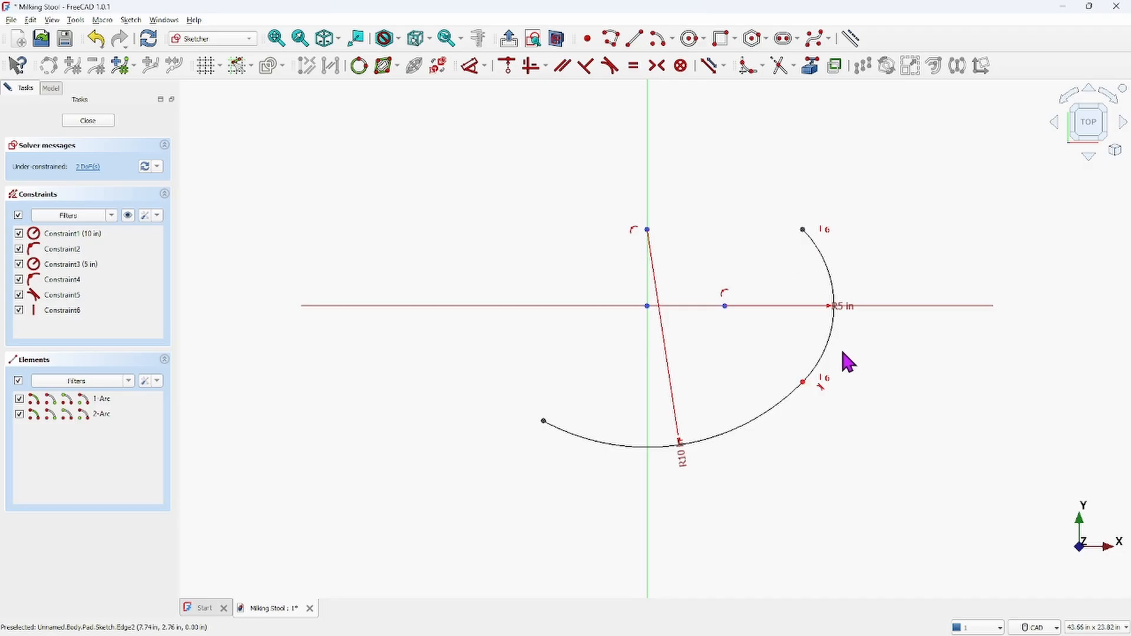
Try to make the large arc's loose end coincident with the small arc's lower end, then undo it
left_click(548, 427)
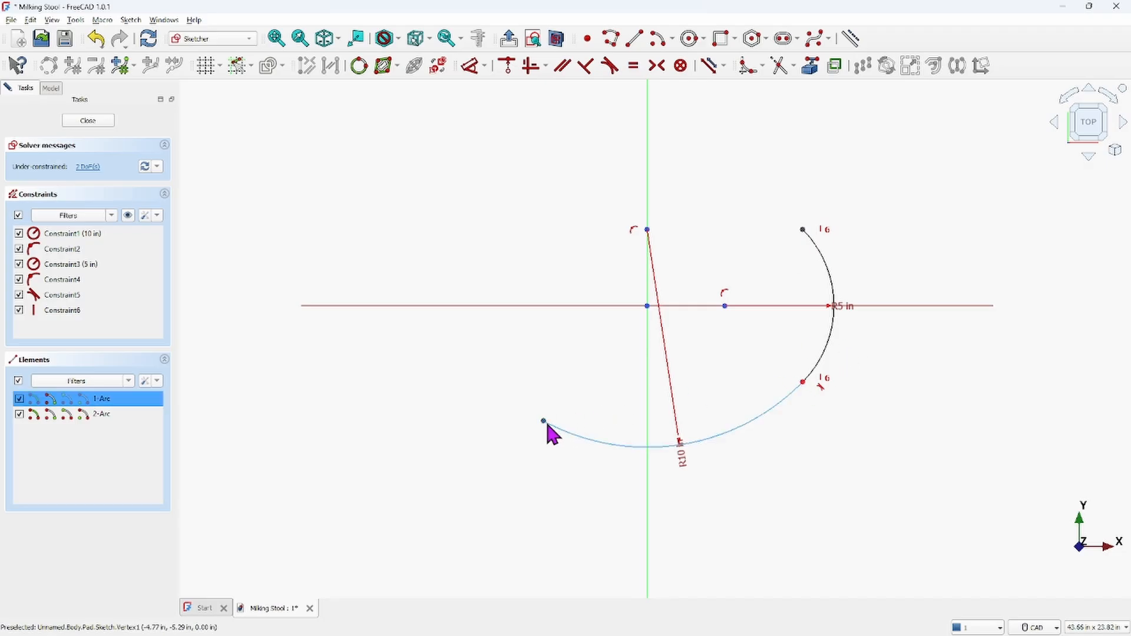
left_click(803, 383)
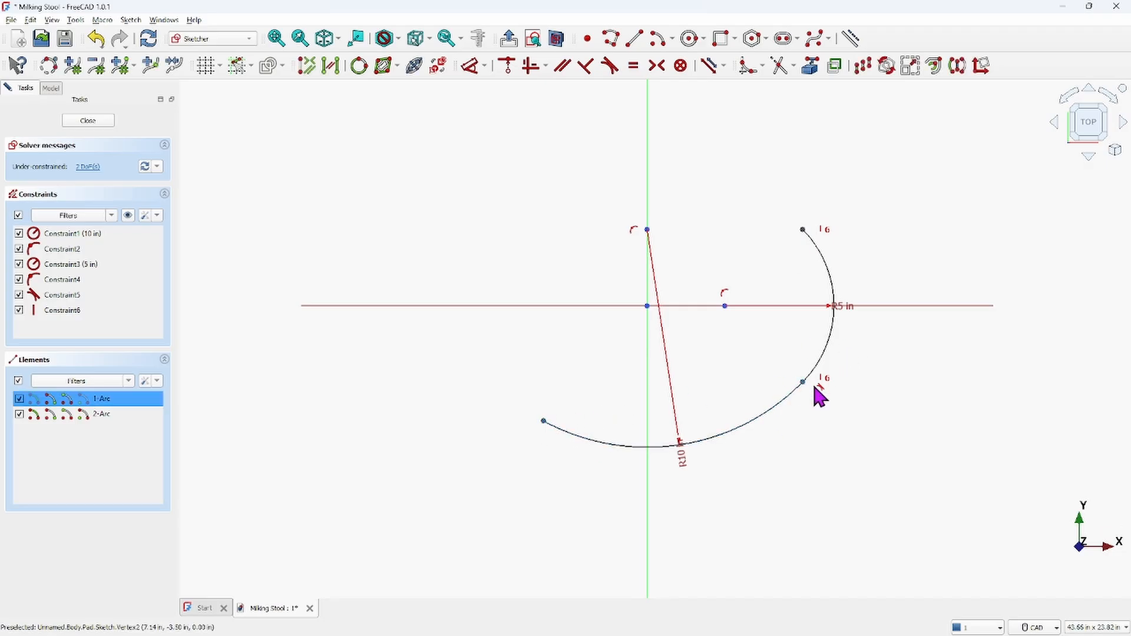
left_click(504, 66)
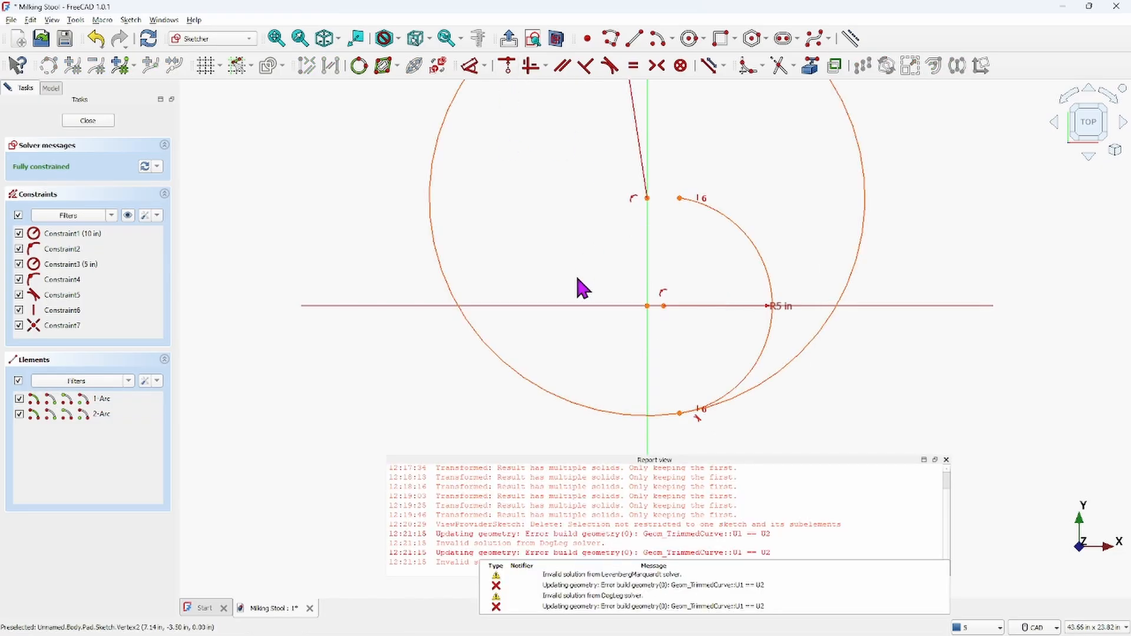
scroll(596, 259, "down", 3)
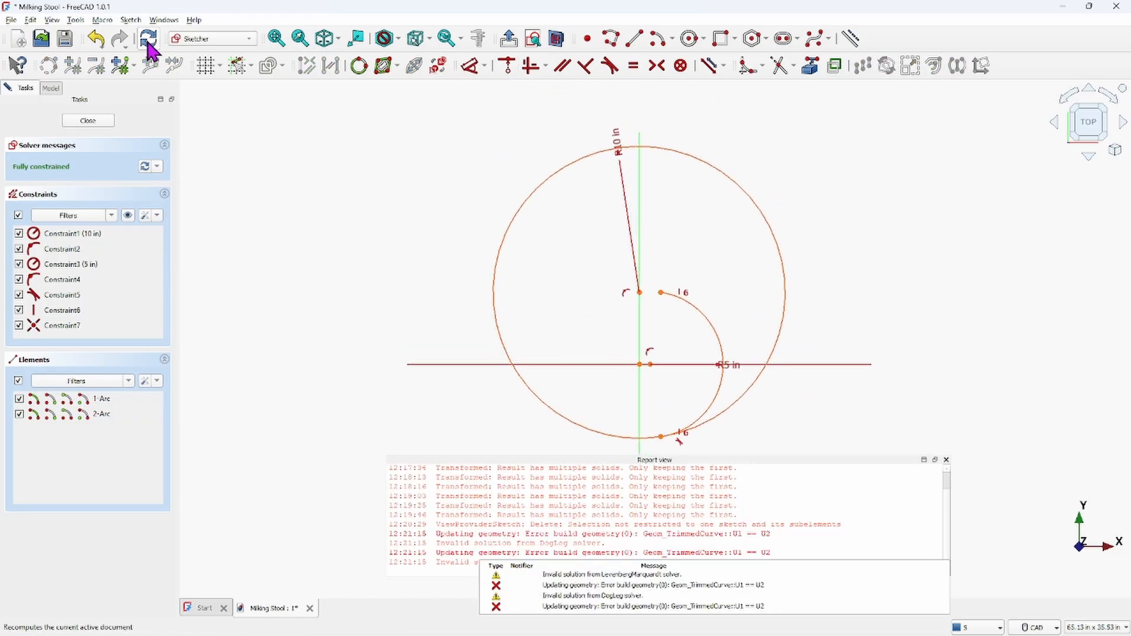
left_click(104, 46)
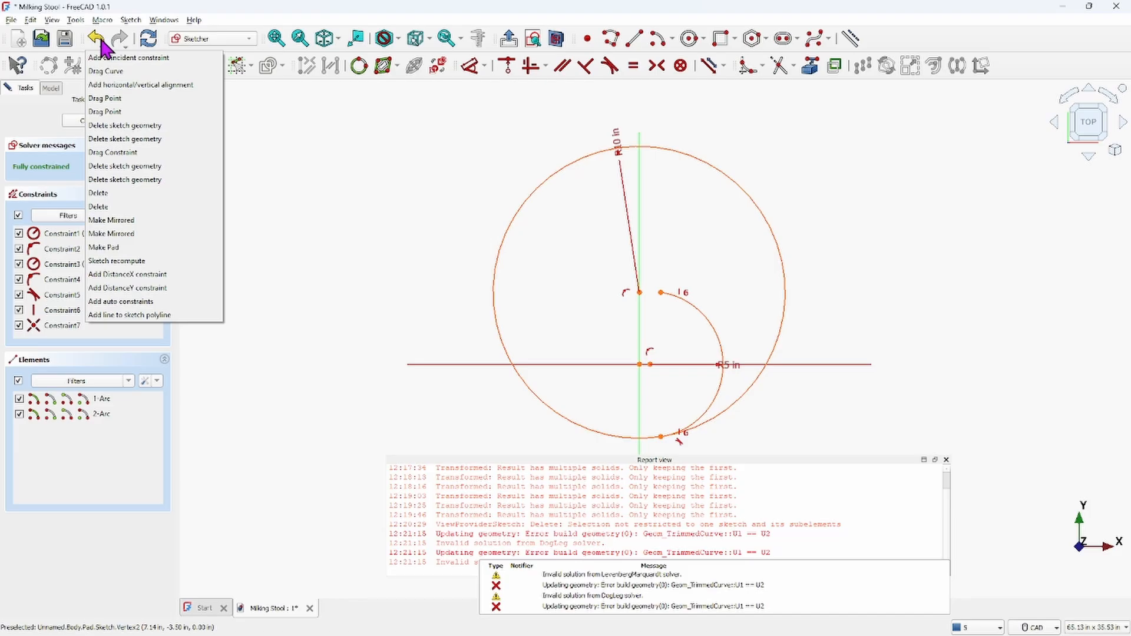
left_click(101, 59)
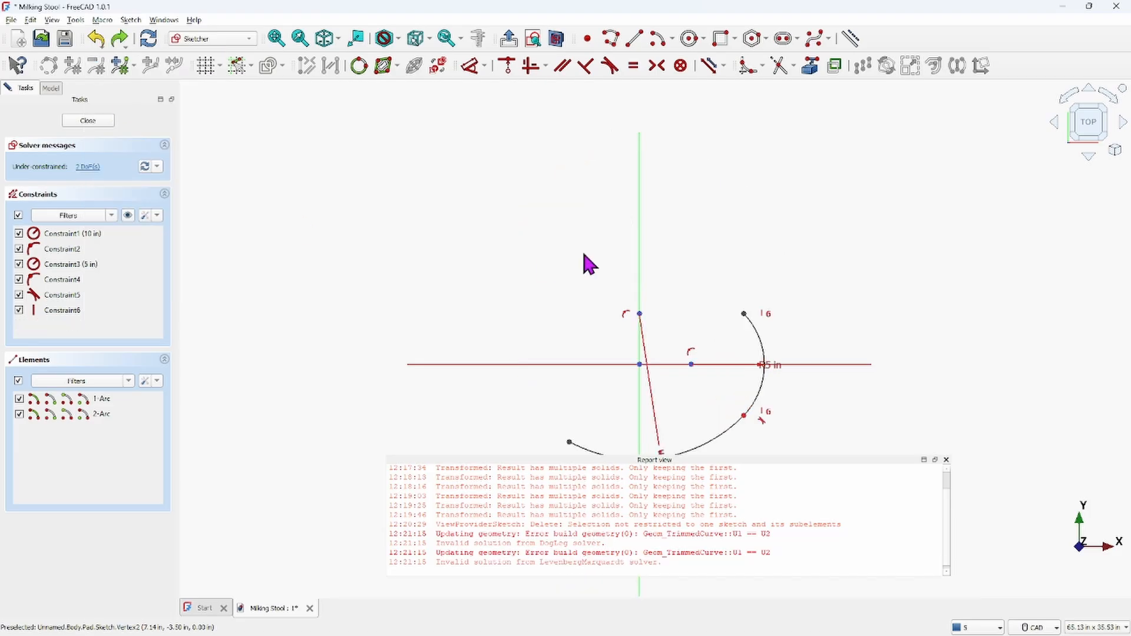
Mirror the small arc about the vertical axis with the Symmetry tool
scroll(581, 249, "down", 2)
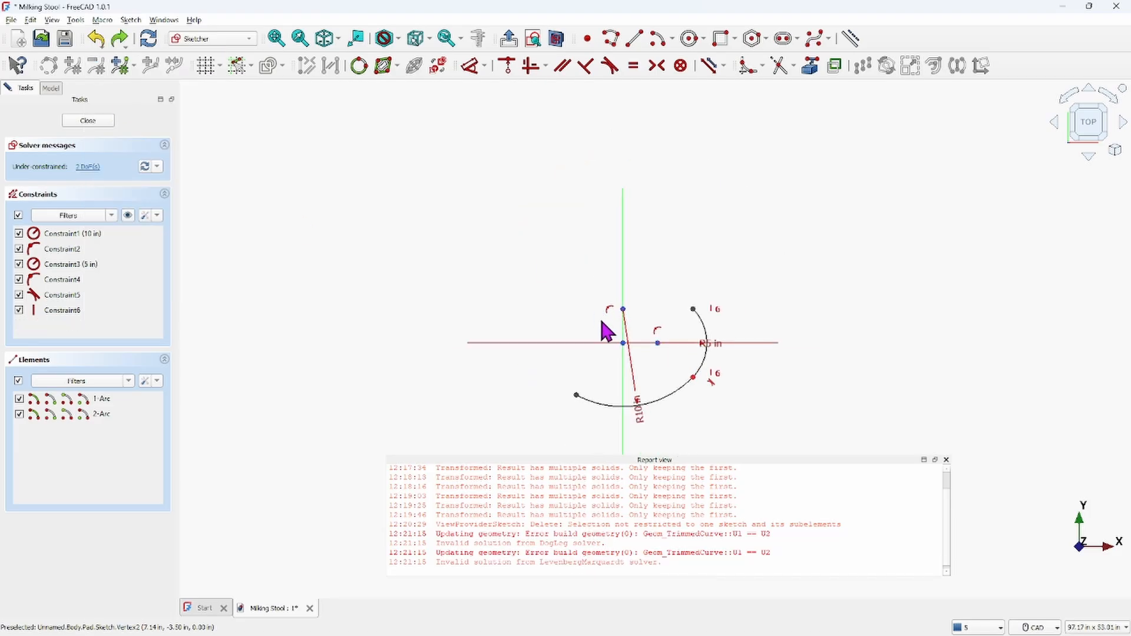
left_click(947, 460)
scroll(737, 409, "up", 4)
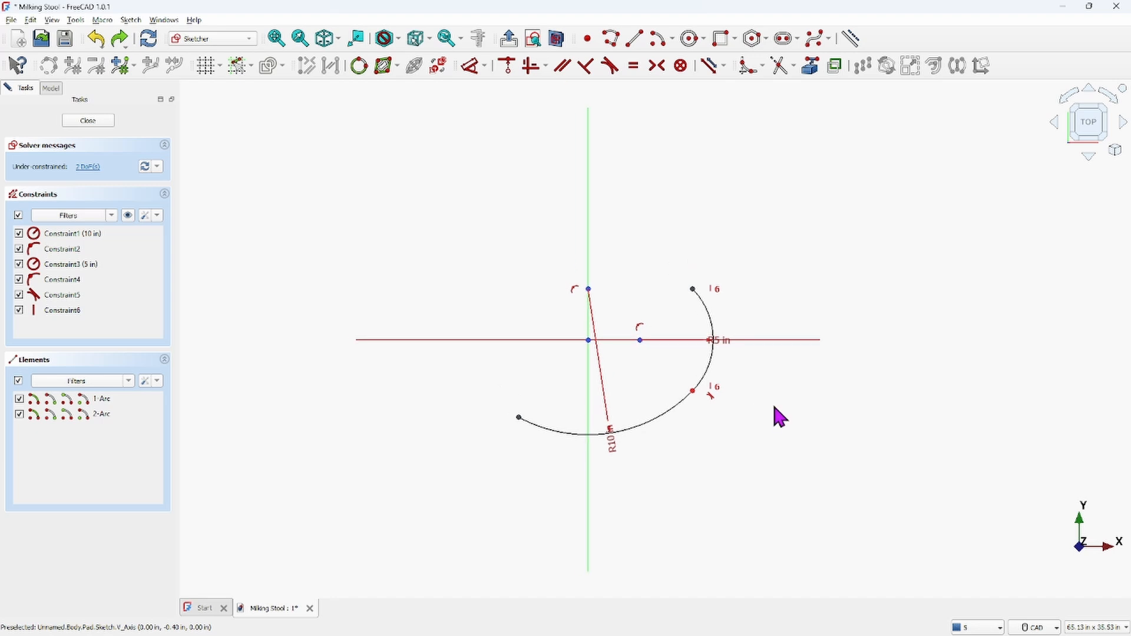
scroll(712, 366, "down", 1)
scroll(712, 366, "up", 5)
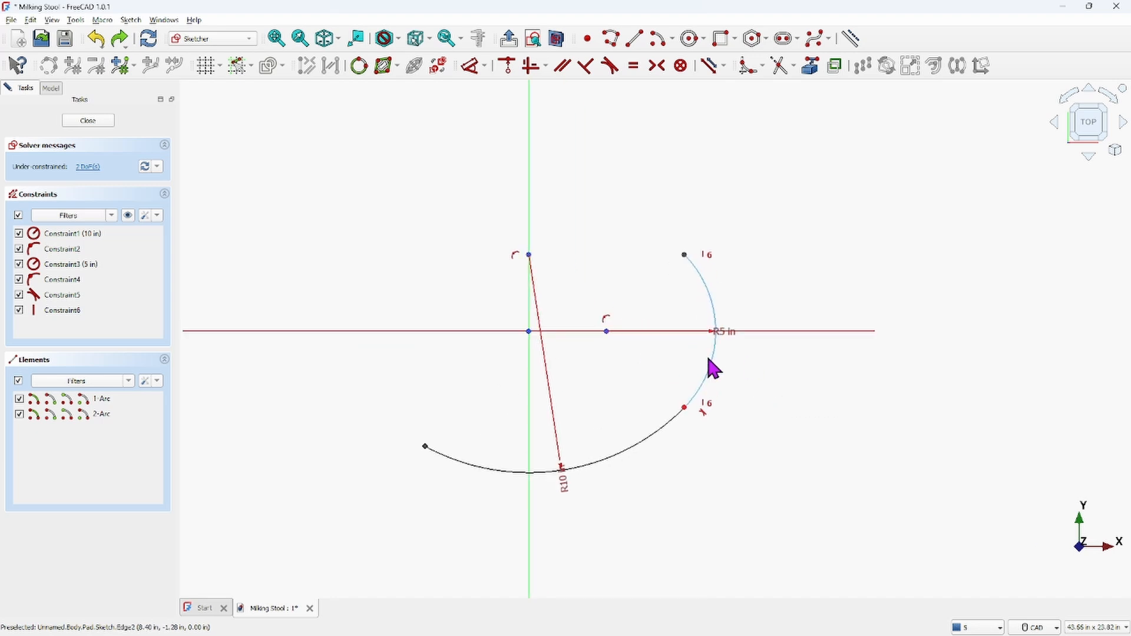
scroll(753, 297, "down", 1)
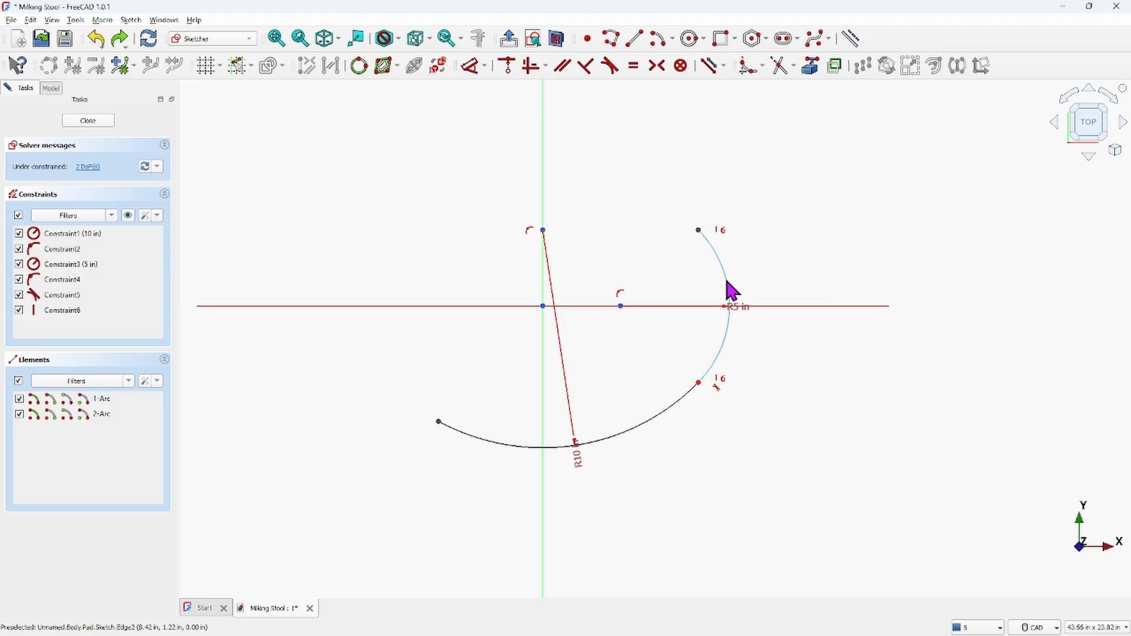
left_click(729, 293)
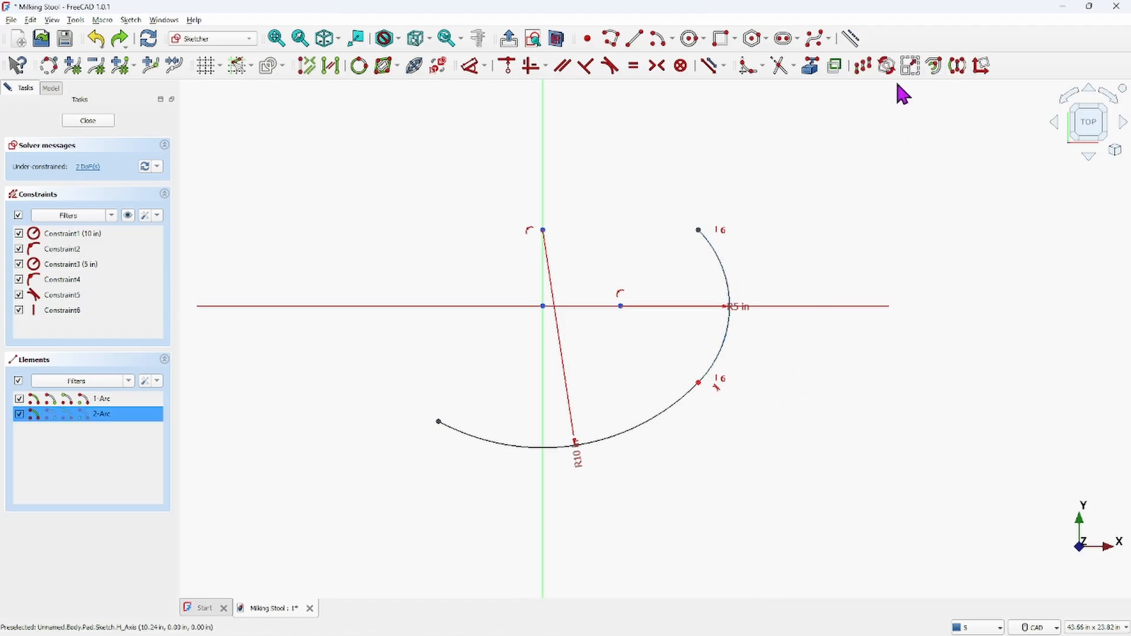
left_click(959, 66)
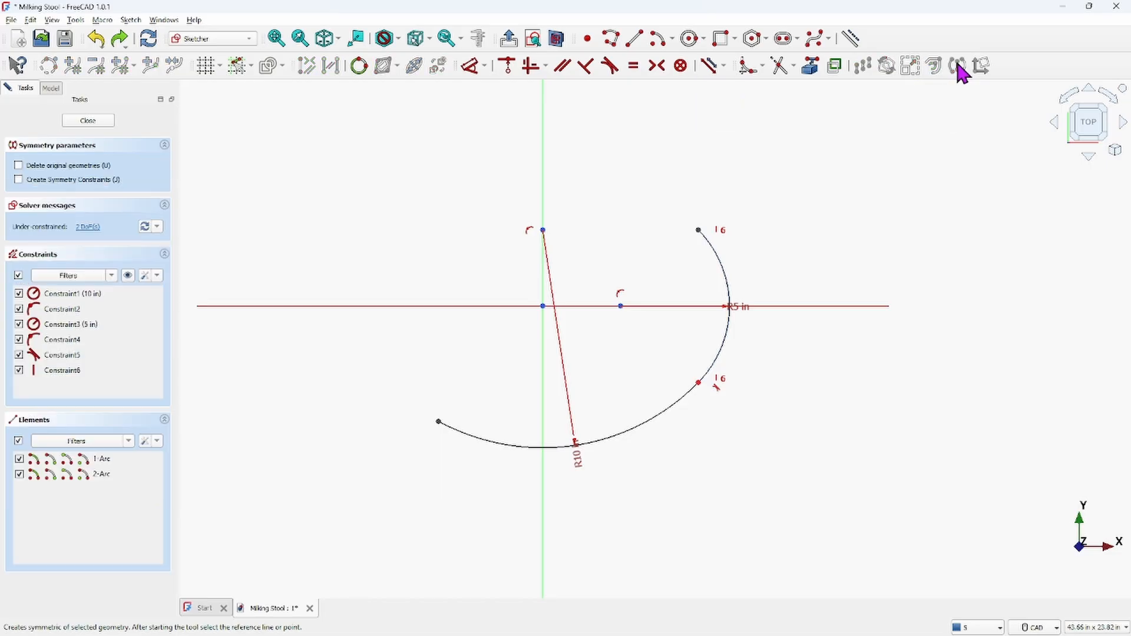
left_click(542, 180)
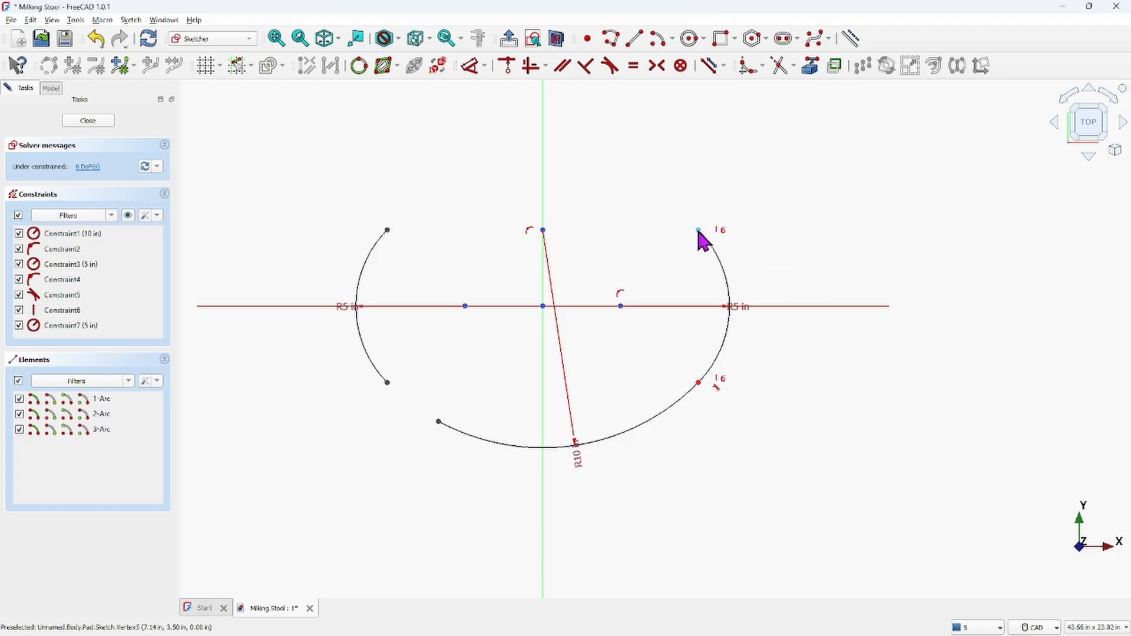
Constrain the left arc's two endpoints to be vertically aligned
left_click(387, 231)
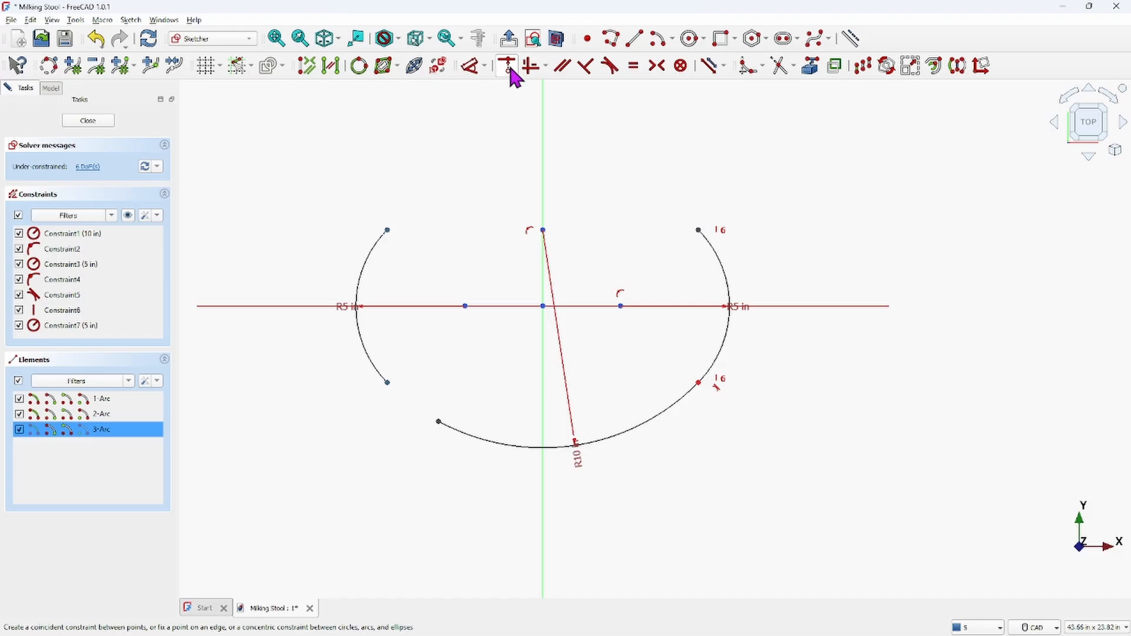
left_click(531, 66)
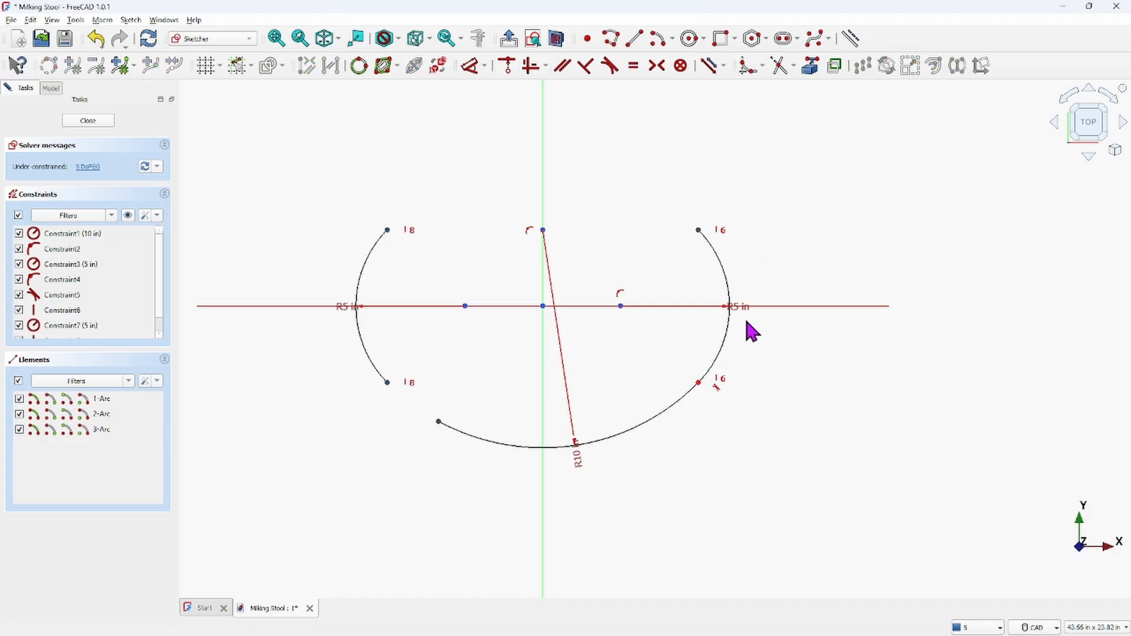
left_click_drag(747, 318, 804, 238)
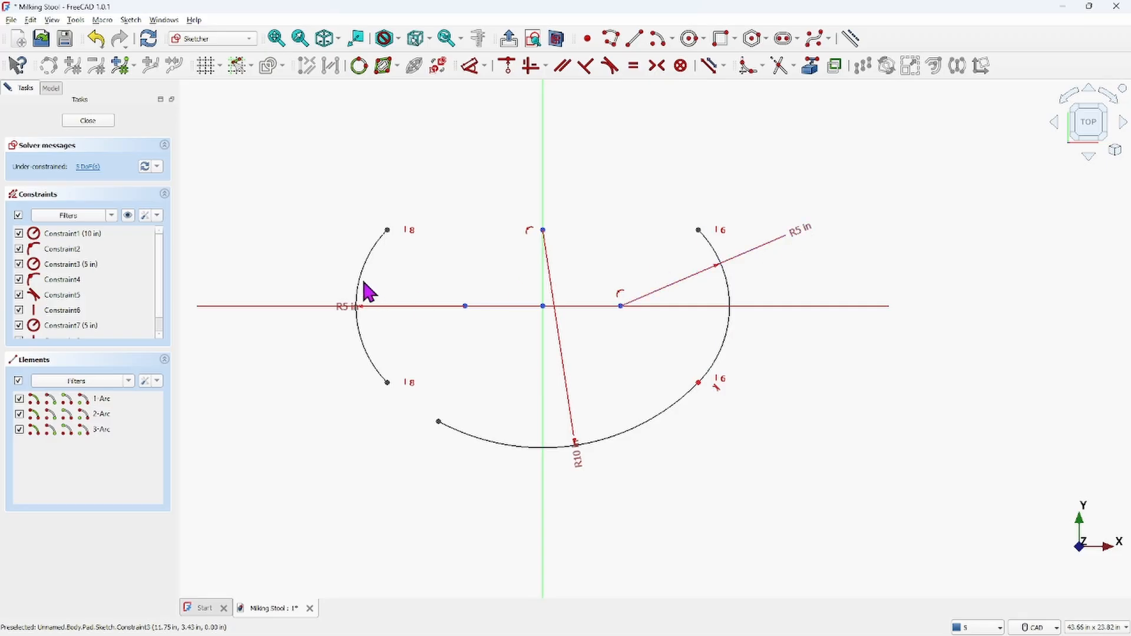
left_click(362, 276)
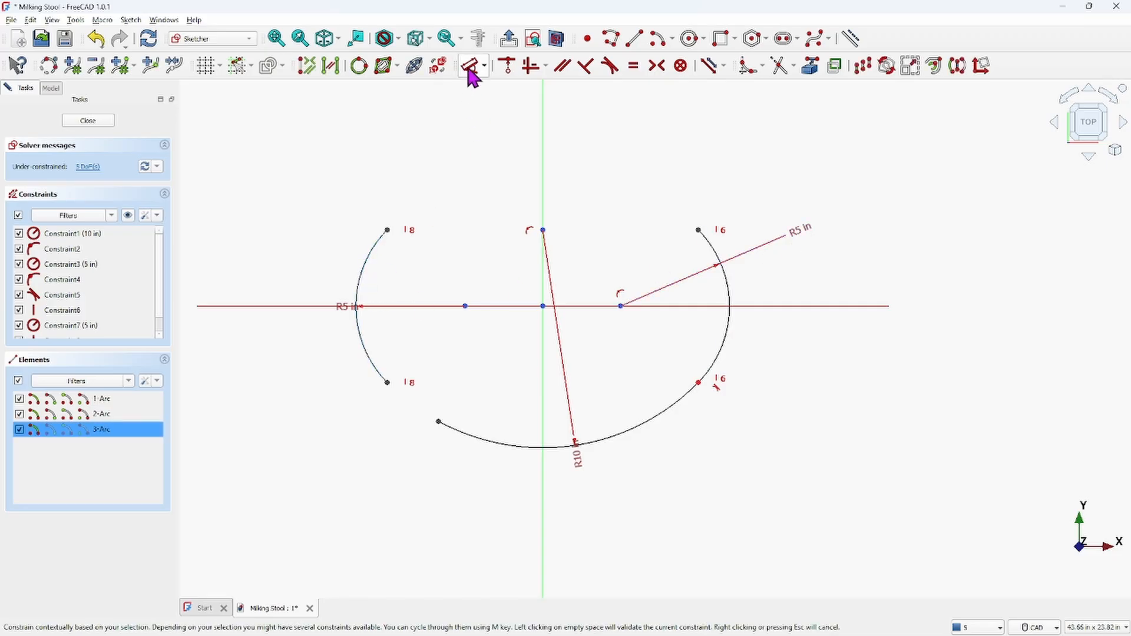
left_click(469, 66)
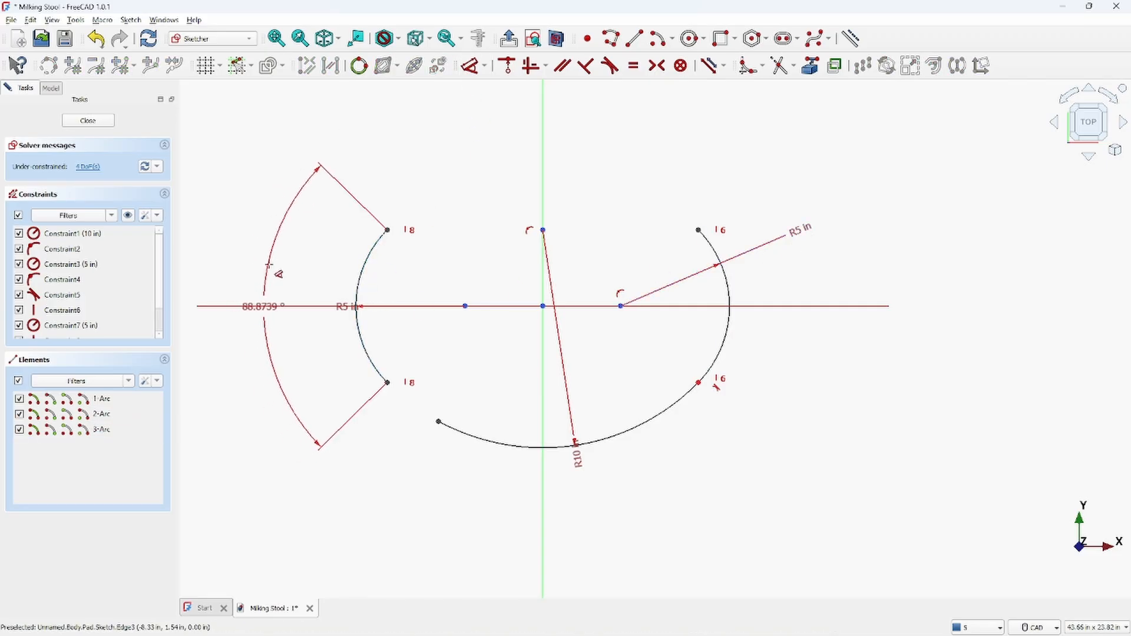
left_click(271, 263)
double_click(273, 271)
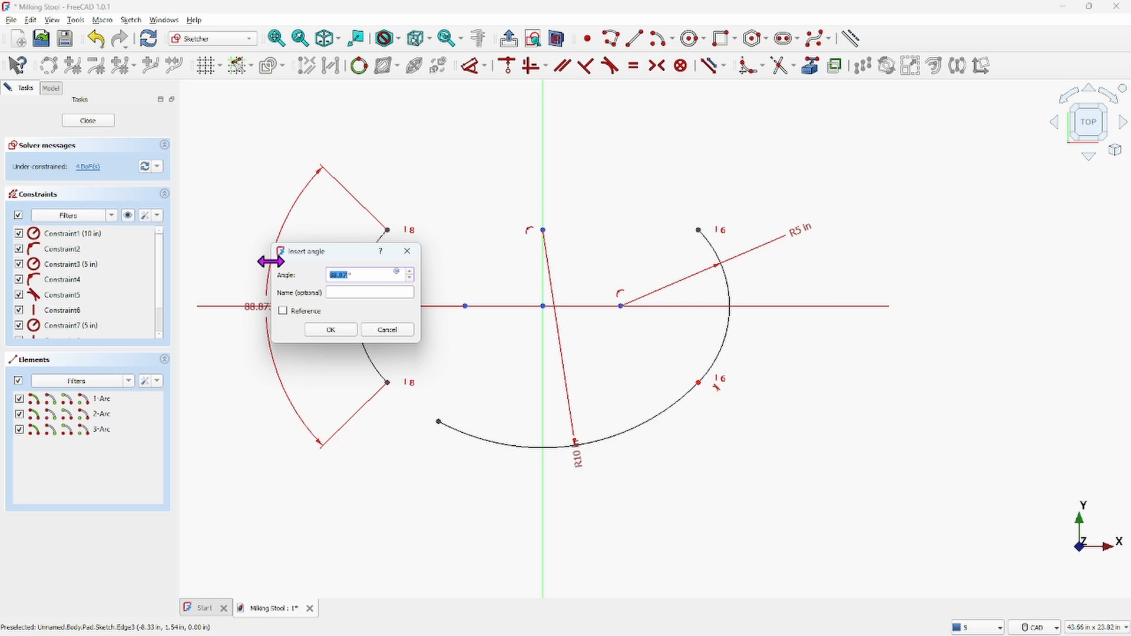
left_click(386, 329)
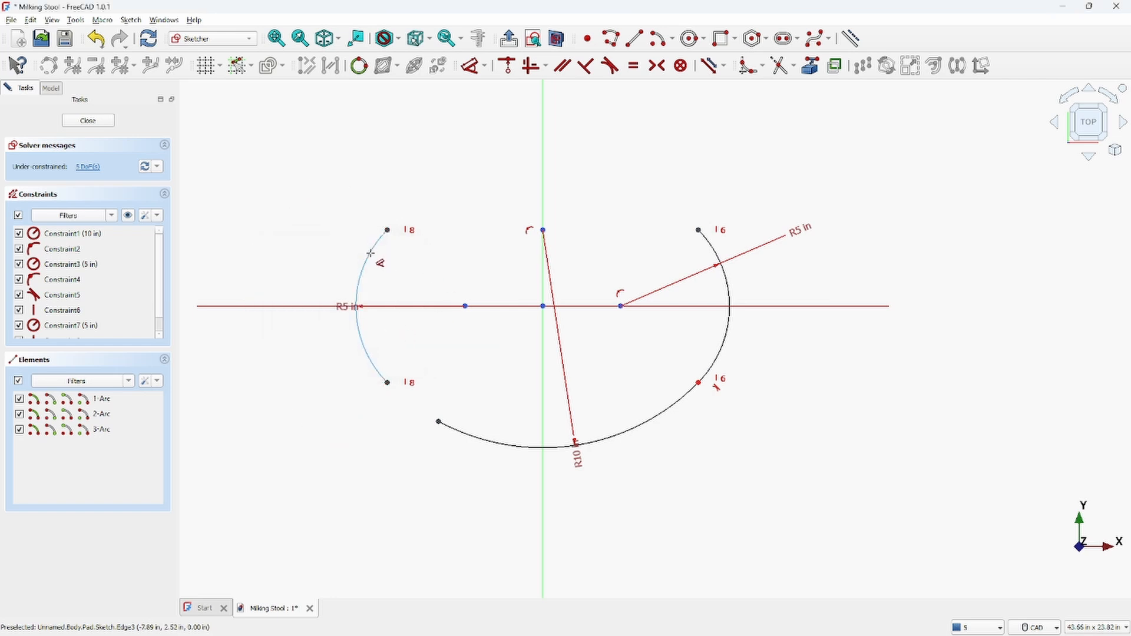
left_click(370, 254)
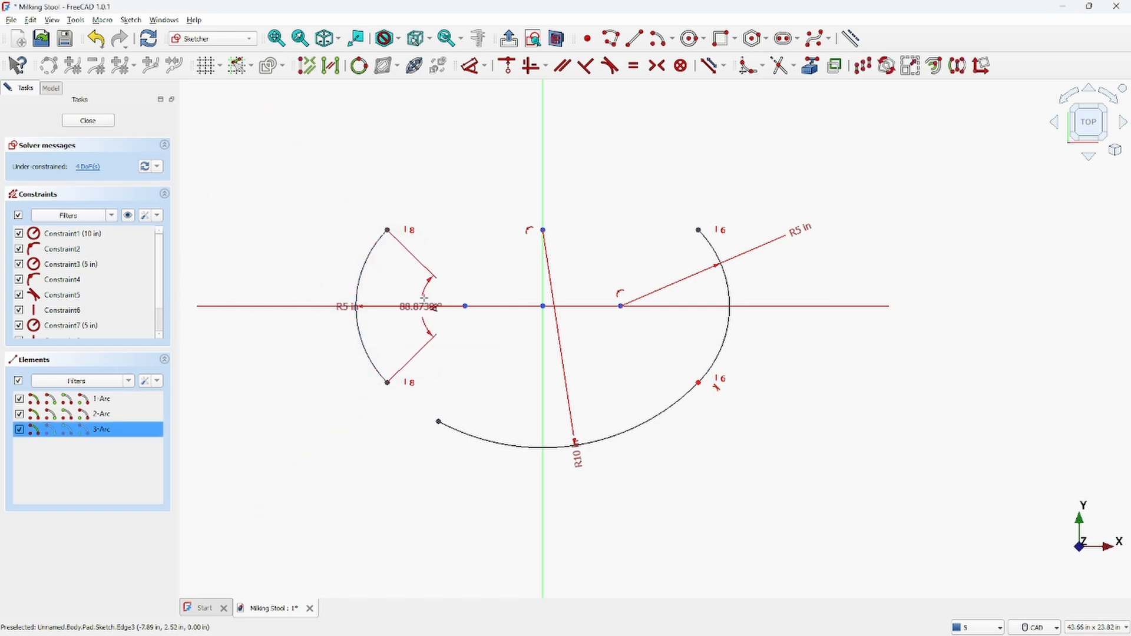
left_click(296, 266)
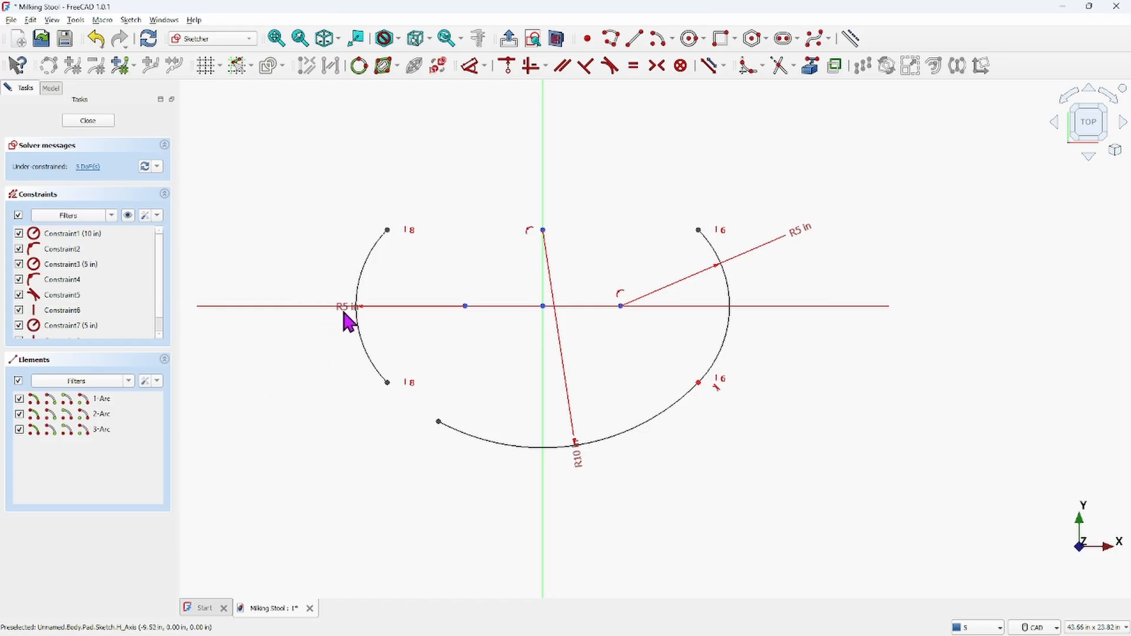
Make the large lower arc tangent to the left arc
left_click_drag(344, 313, 266, 247)
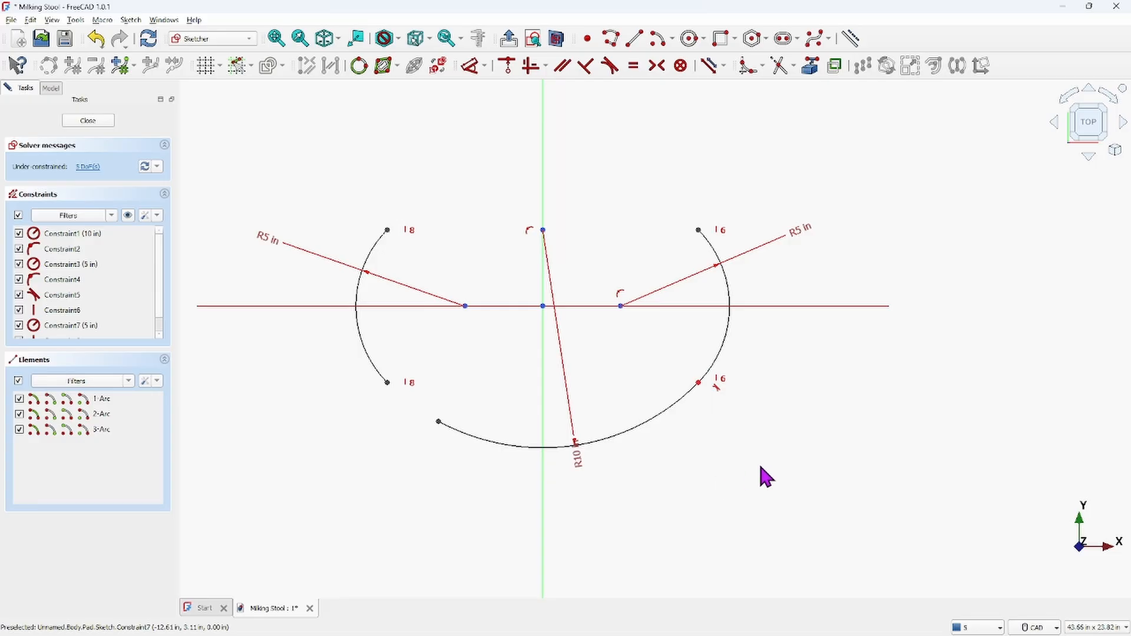
mouse_move(436, 420)
left_mouse_down()
mouse_move(388, 383)
mouse_move(452, 412)
mouse_move(430, 406)
left_mouse_up()
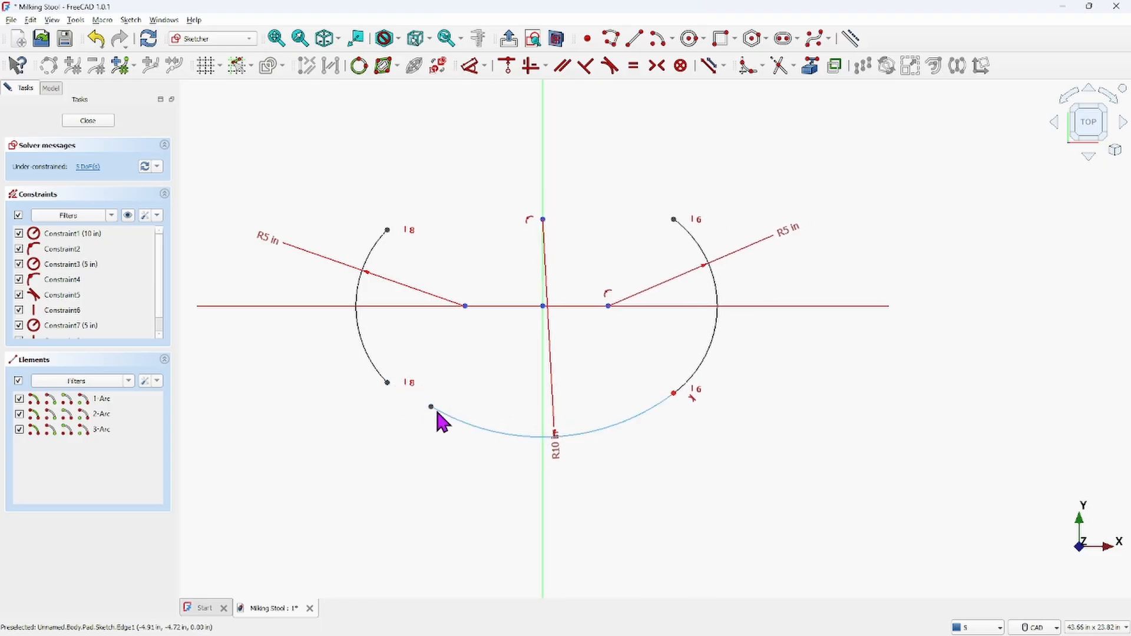
left_click(448, 413)
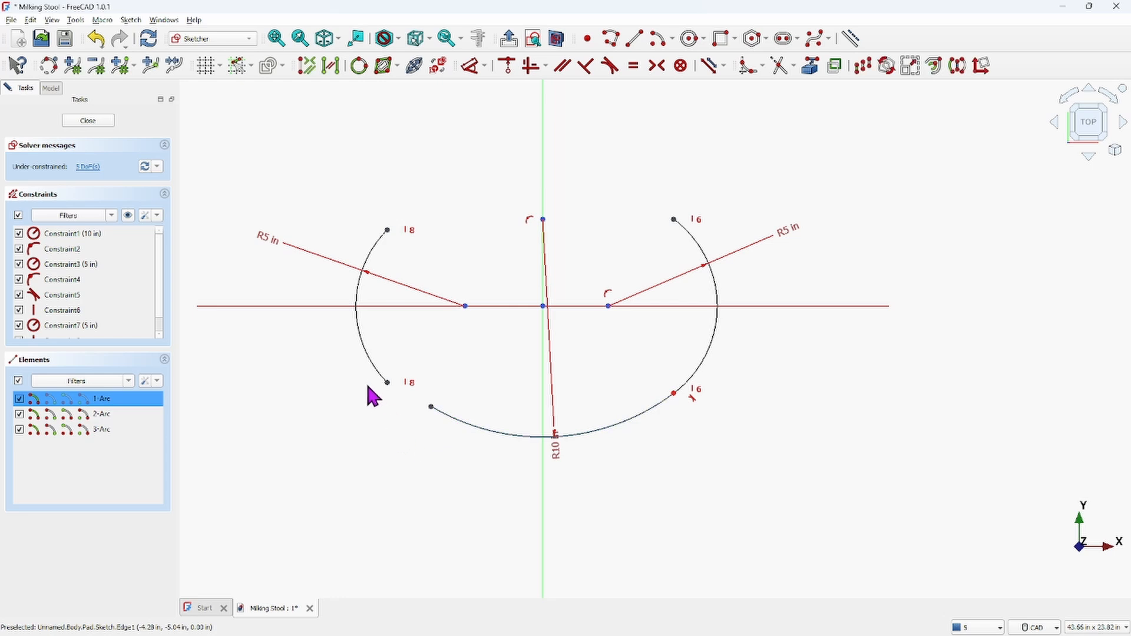
left_click(373, 368)
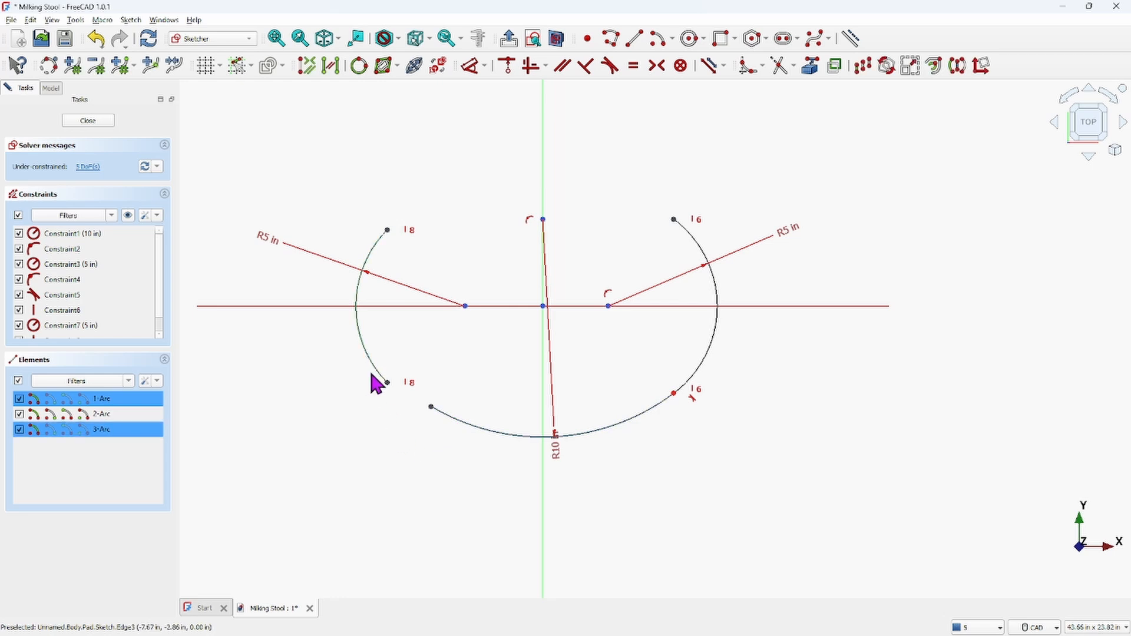
left_click(611, 69)
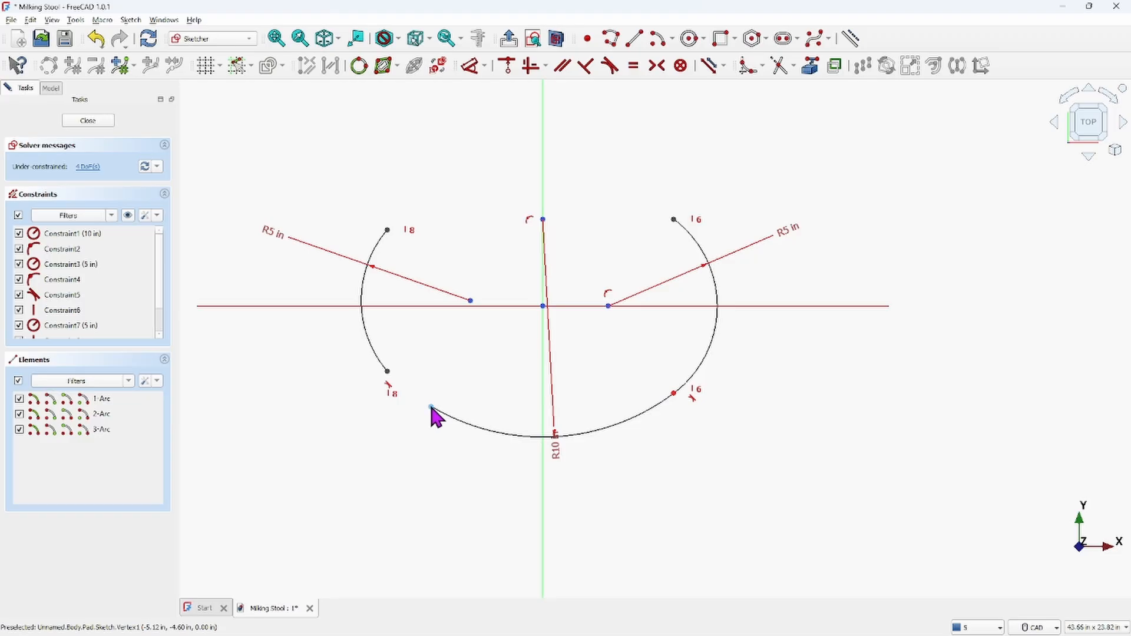
Join the large arc's loose end to the left arc's lower endpoint with a coincident constraint
mouse_move(433, 407)
left_mouse_down()
mouse_move(384, 395)
mouse_move(413, 399)
left_mouse_up()
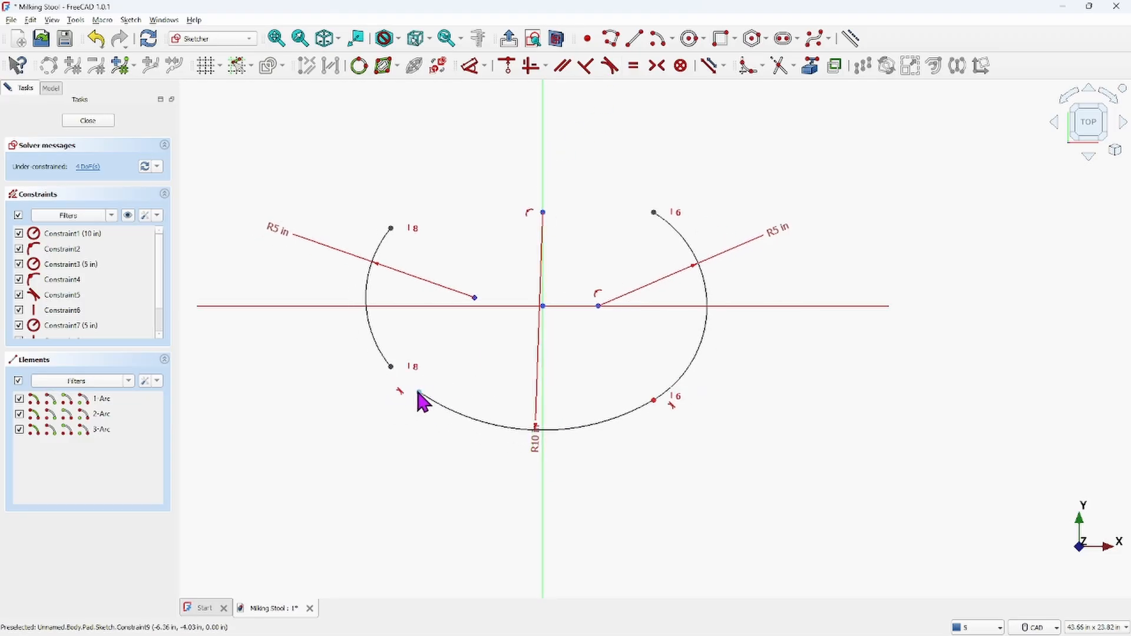
left_click(419, 392)
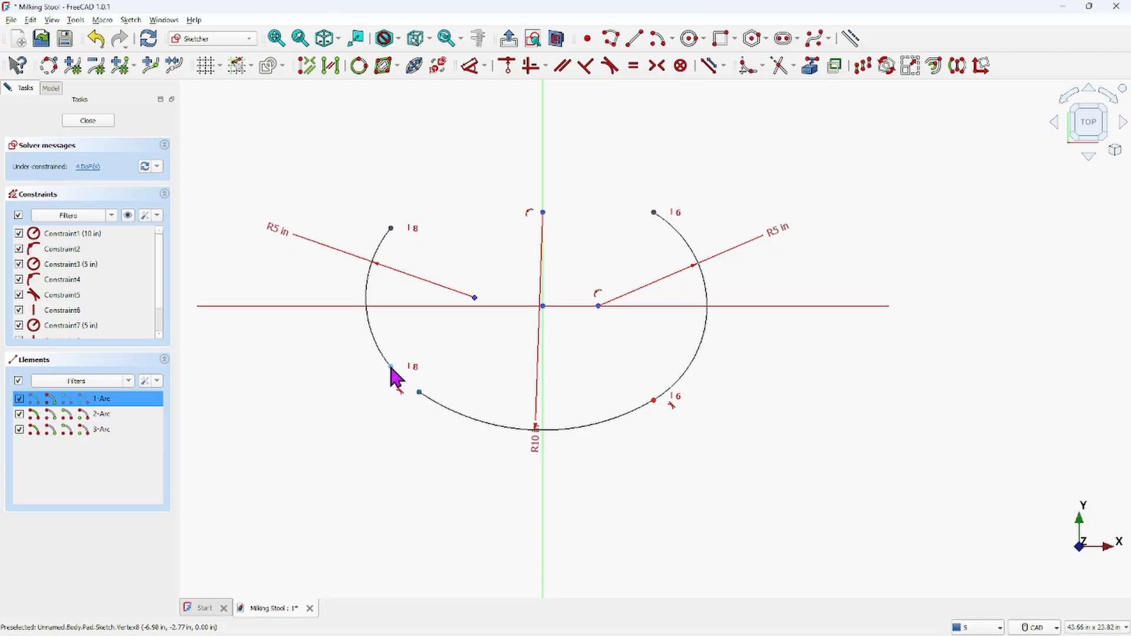
left_click(391, 367)
left_click(507, 66)
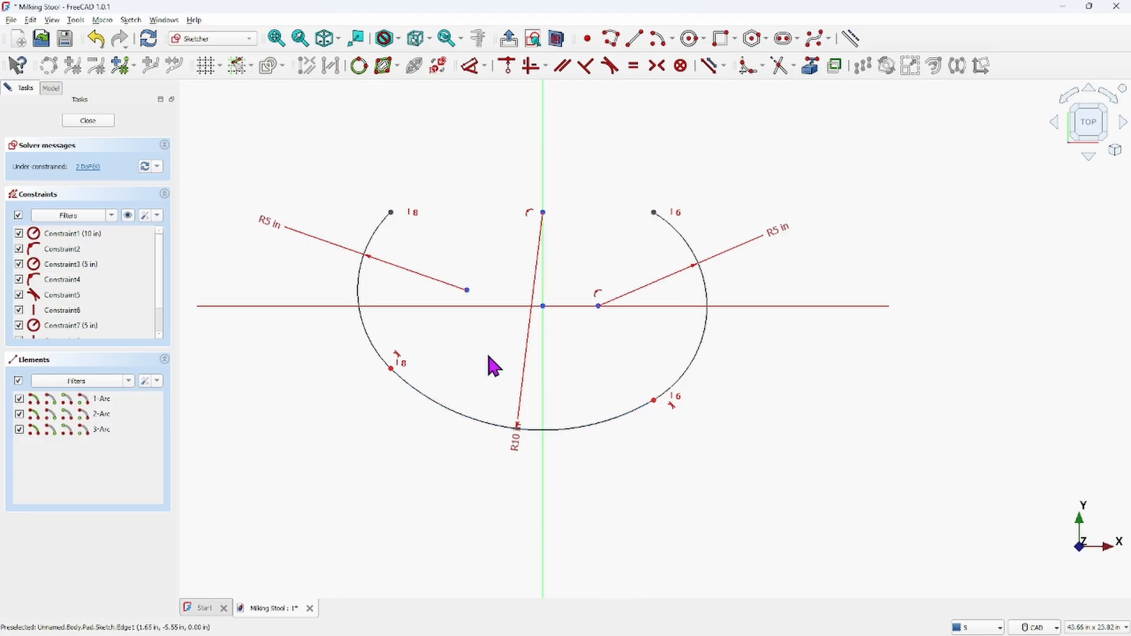
Place the left arc's center point on the horizontal axis
left_click_drag(466, 291, 470, 316)
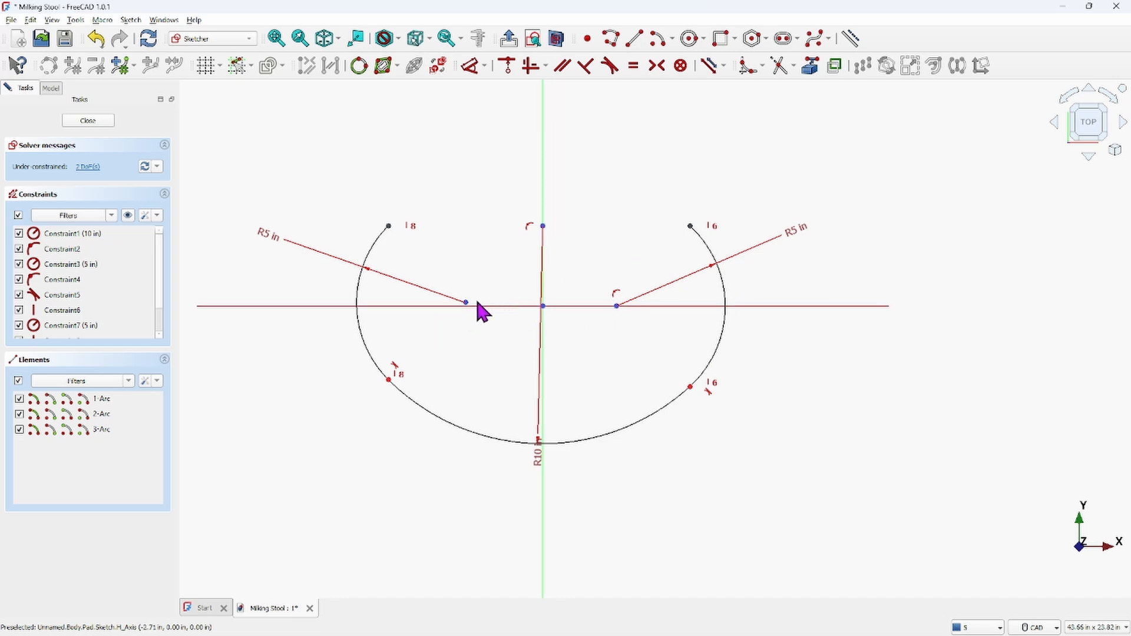
left_click_drag(465, 302, 466, 289)
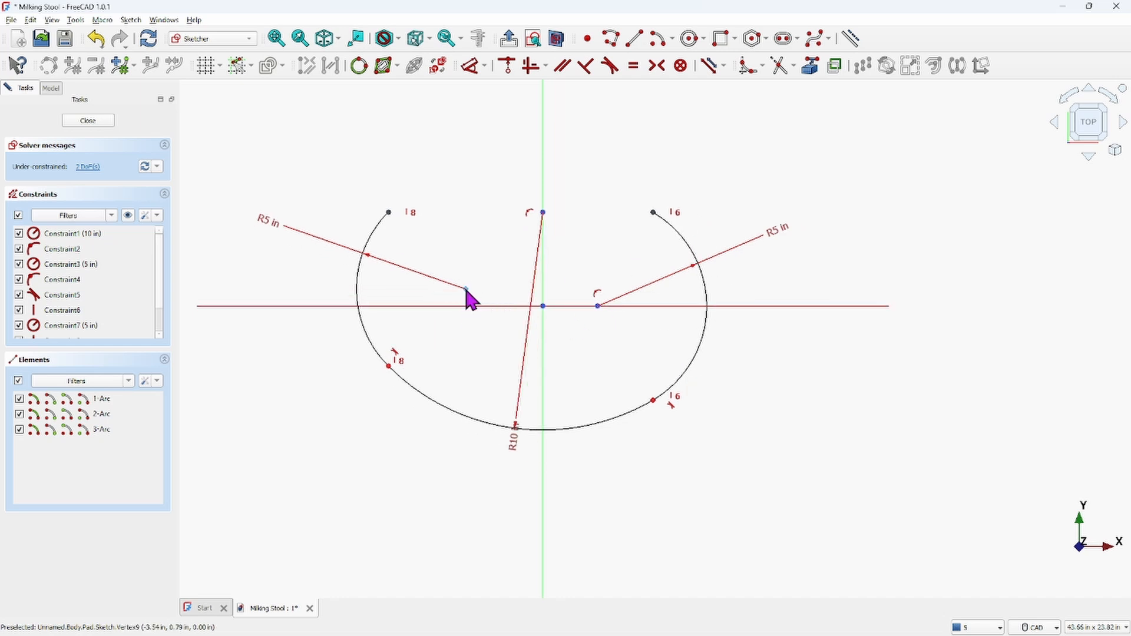
left_click(466, 290)
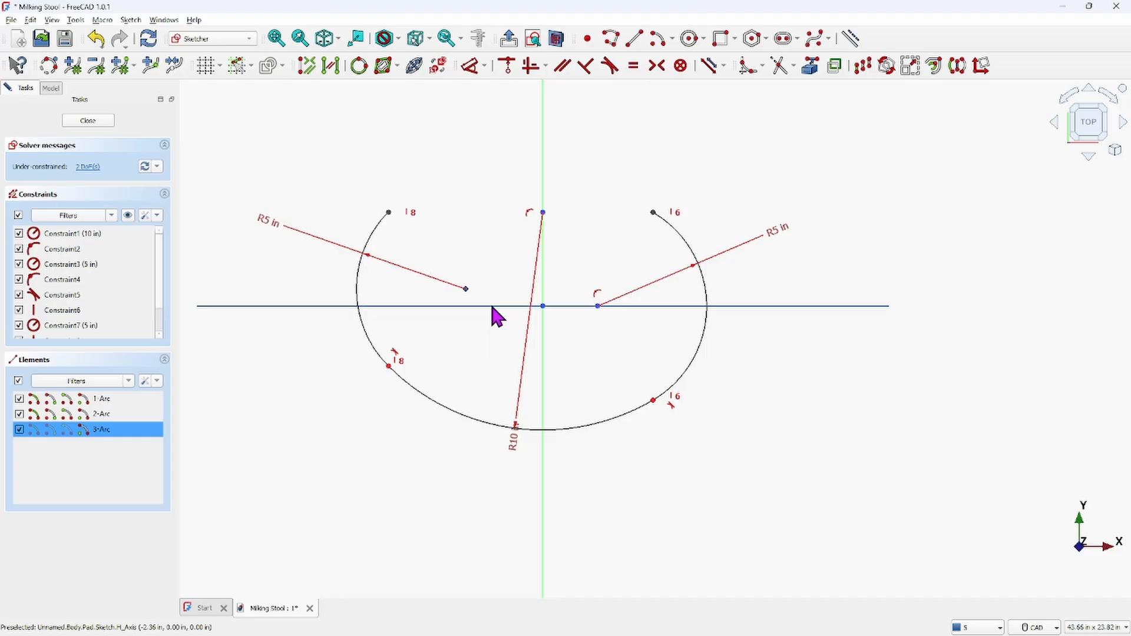
left_click(508, 66)
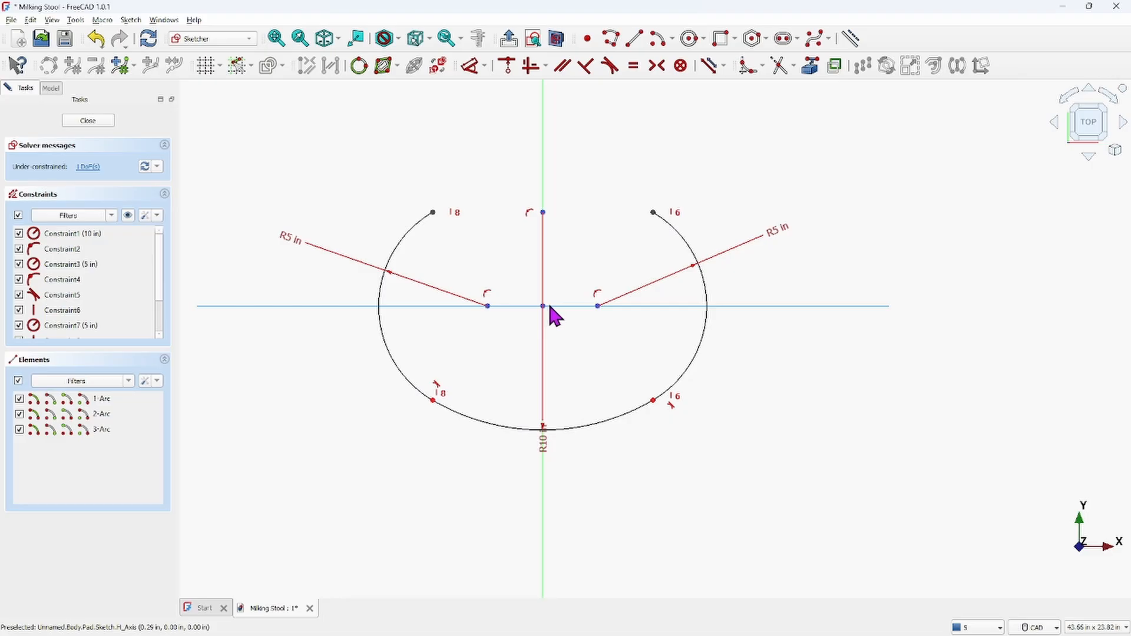
Draw a three-point arc across the top, joining the two upper arc endpoints through the vertical axis
left_click(673, 39)
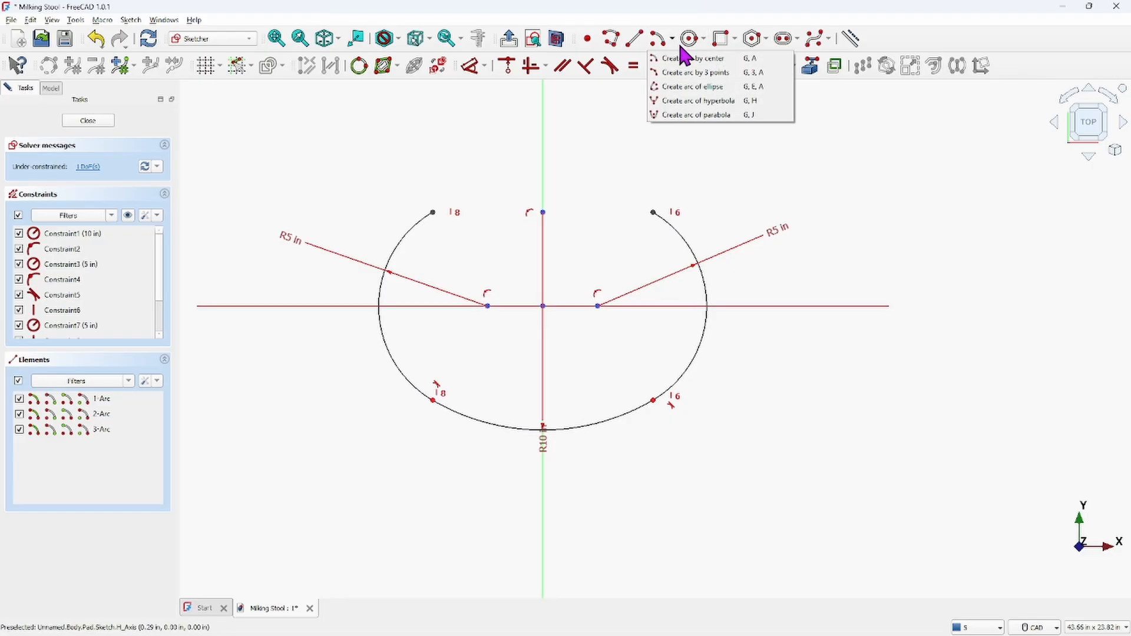
left_click(687, 73)
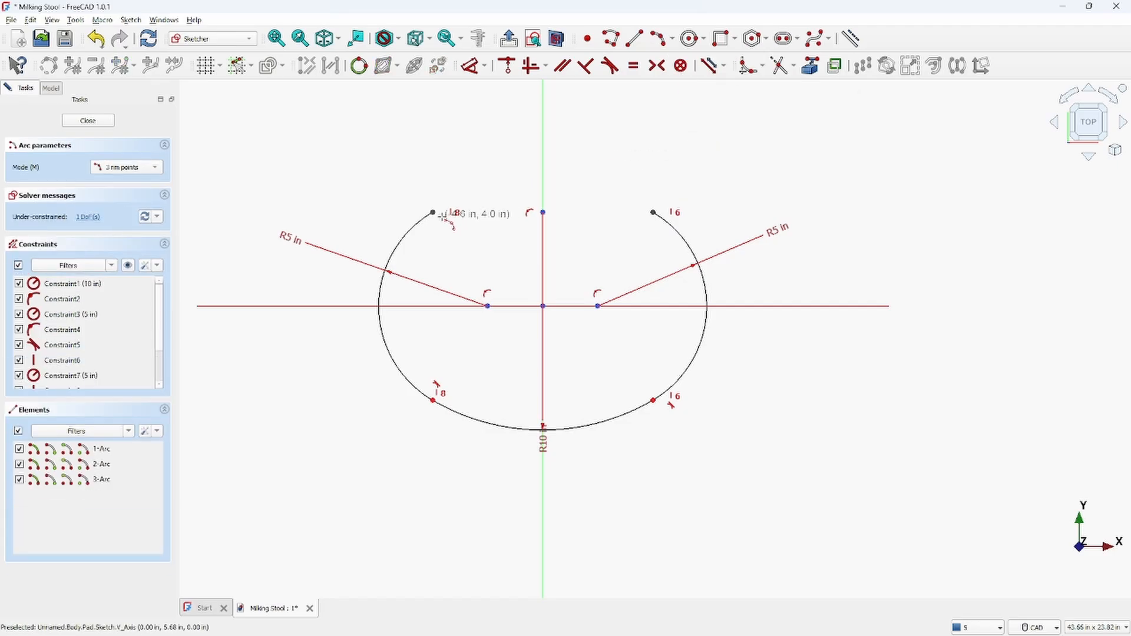
left_click(433, 211)
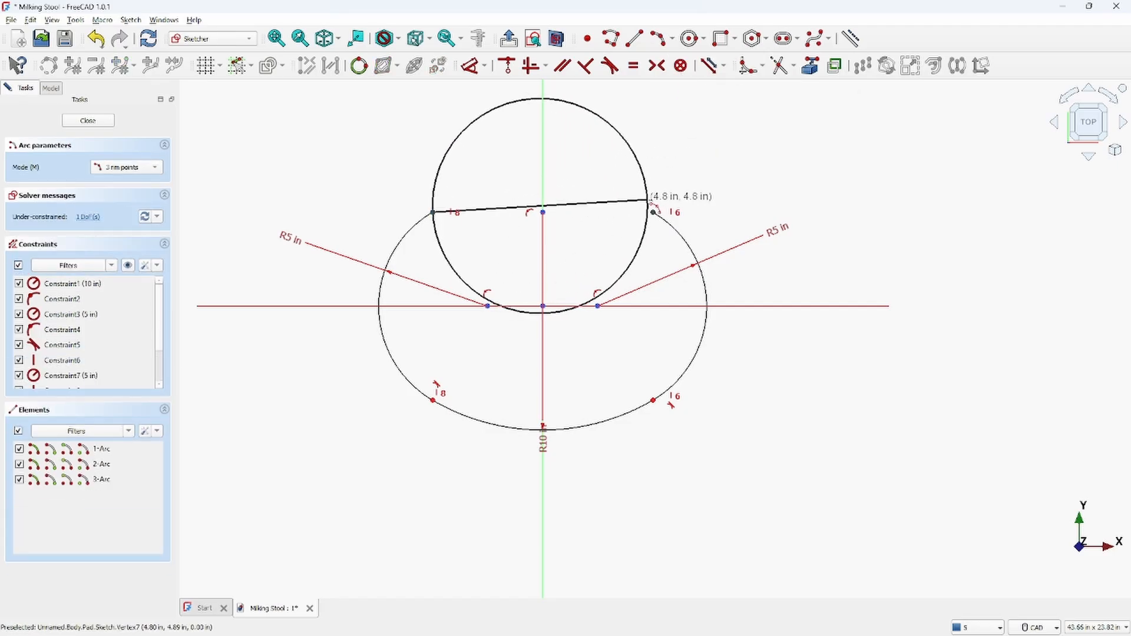
left_click(653, 211)
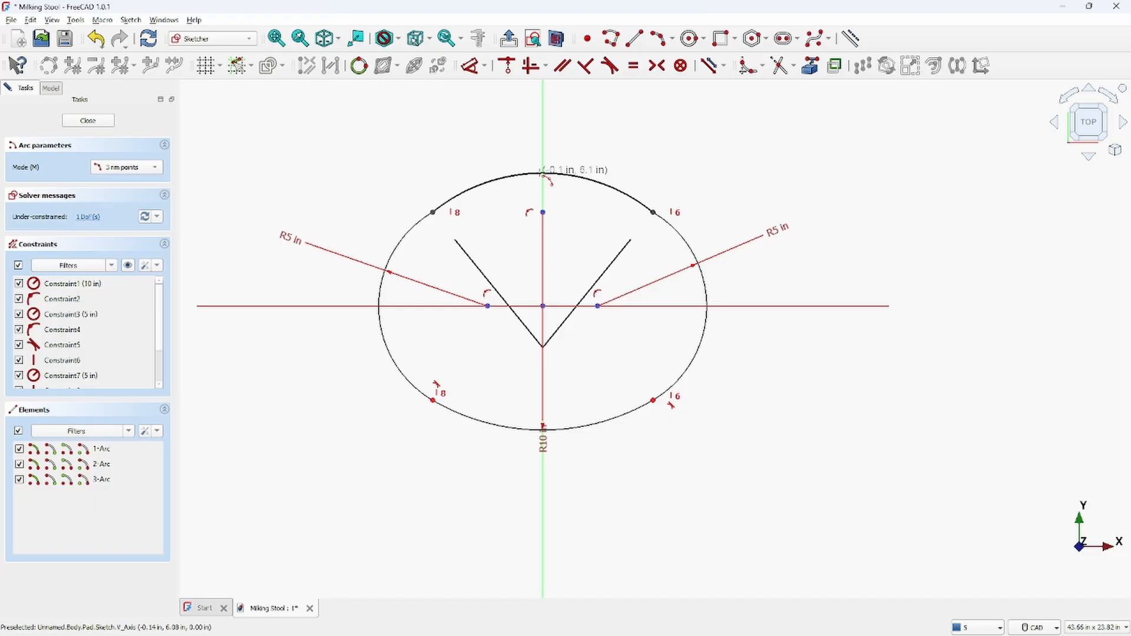
left_click(542, 173)
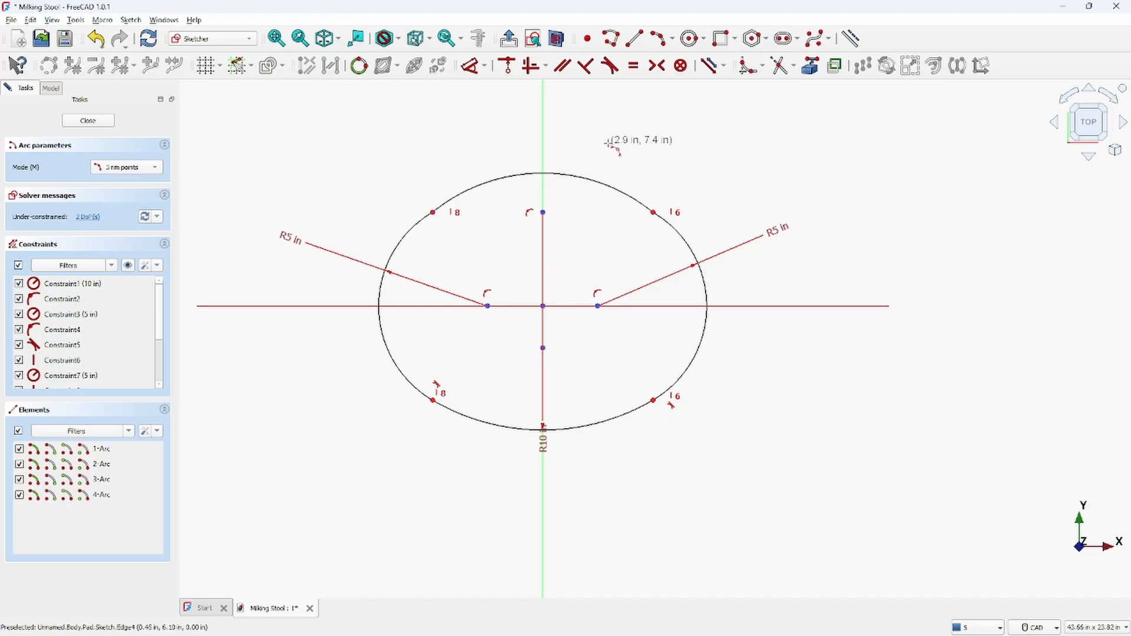
key("Escape")
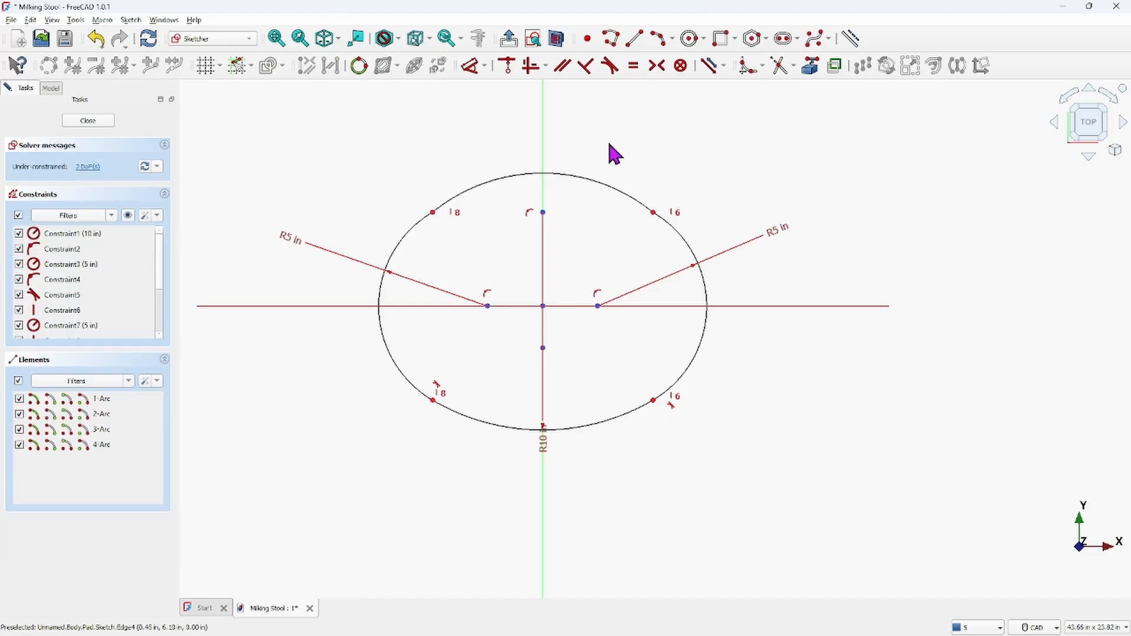
Set the top arc's radius to 10 in
left_click(579, 176)
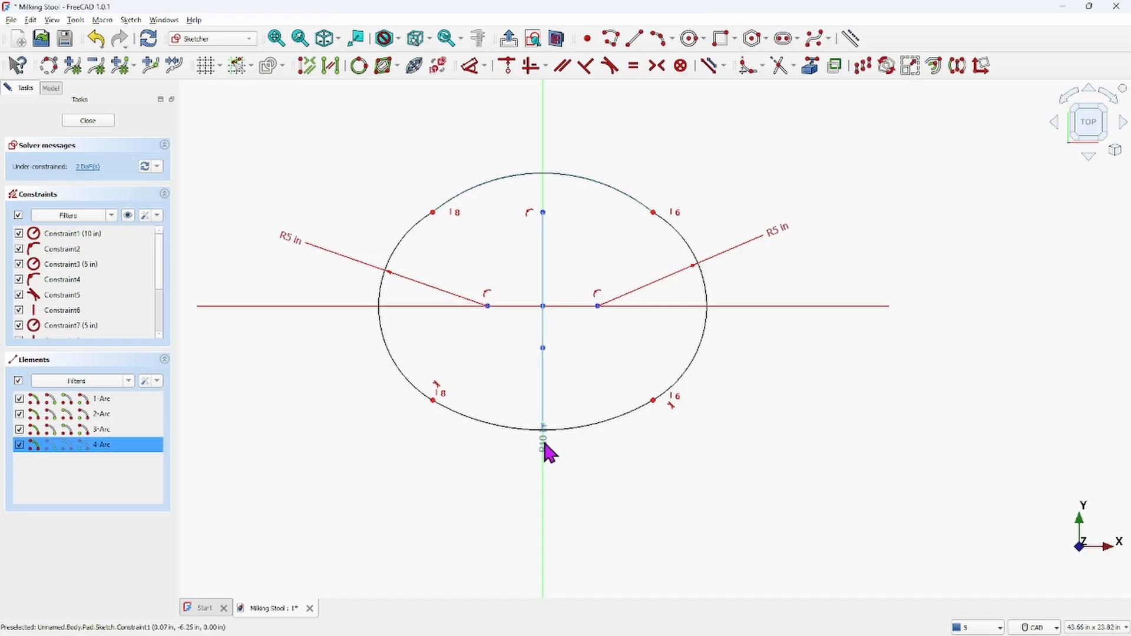
left_click_drag(545, 447, 685, 526)
left_click(574, 180)
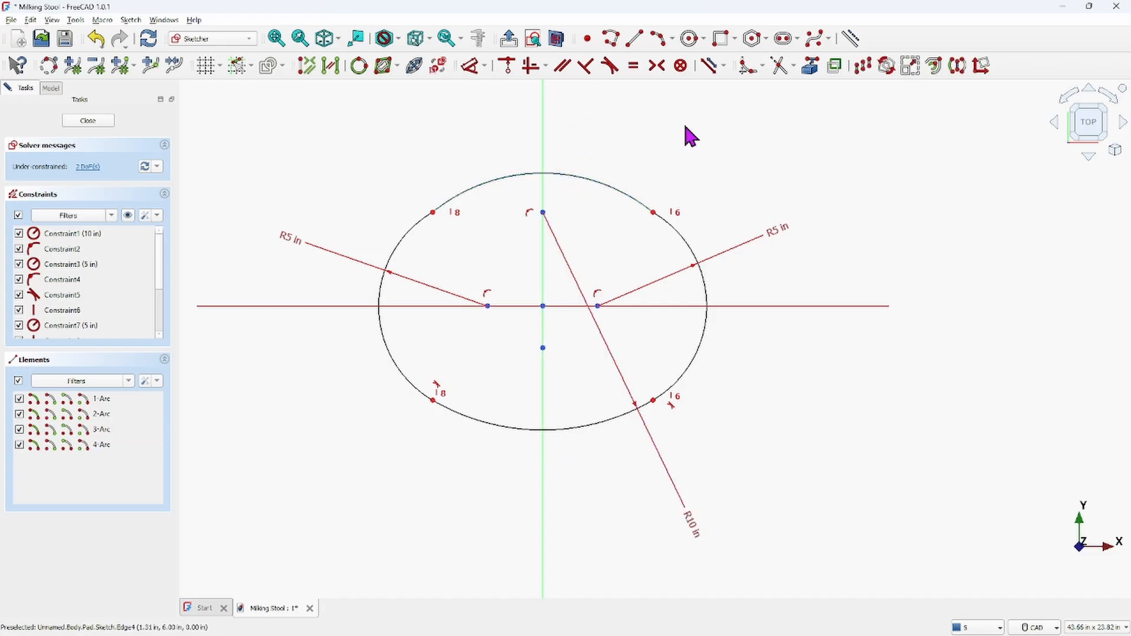
left_click(477, 71)
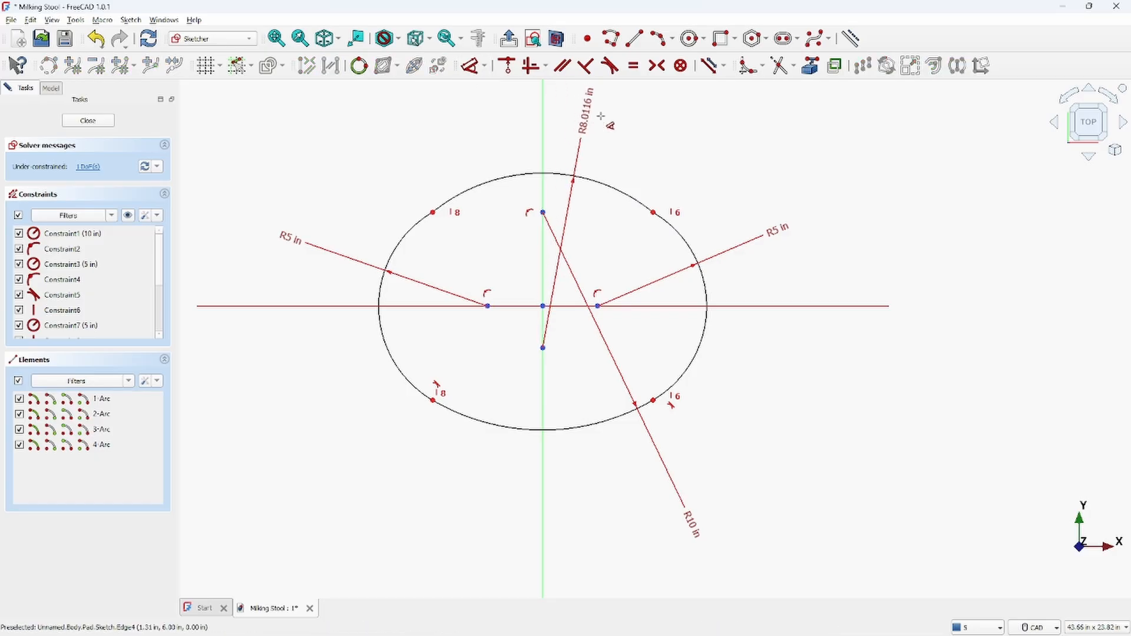
left_click(629, 118)
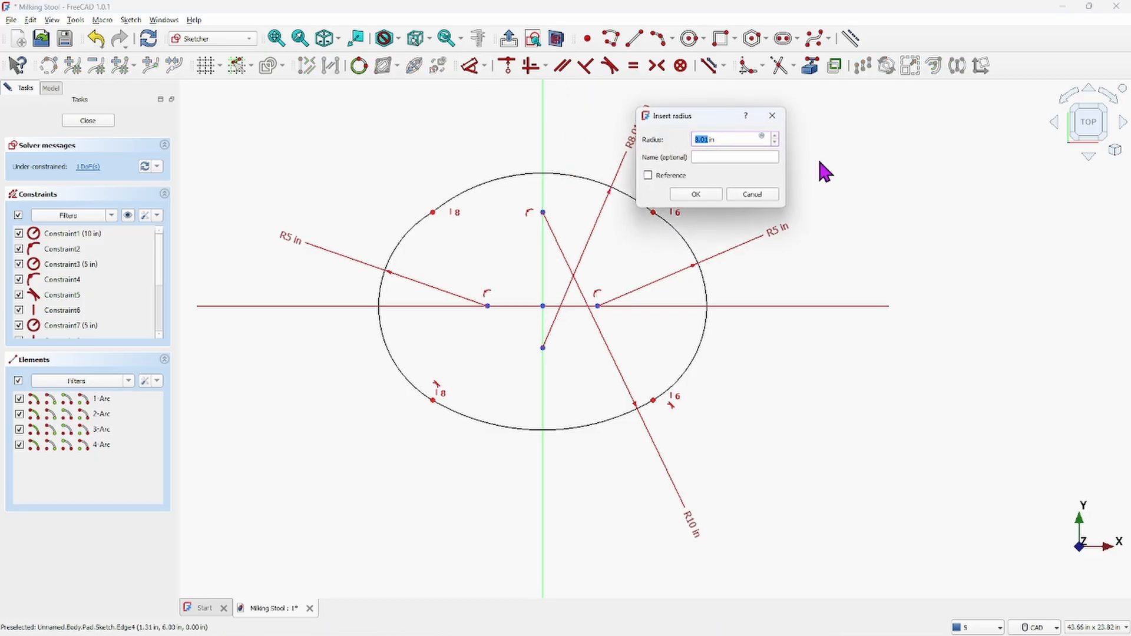
type("10")
key("Return")
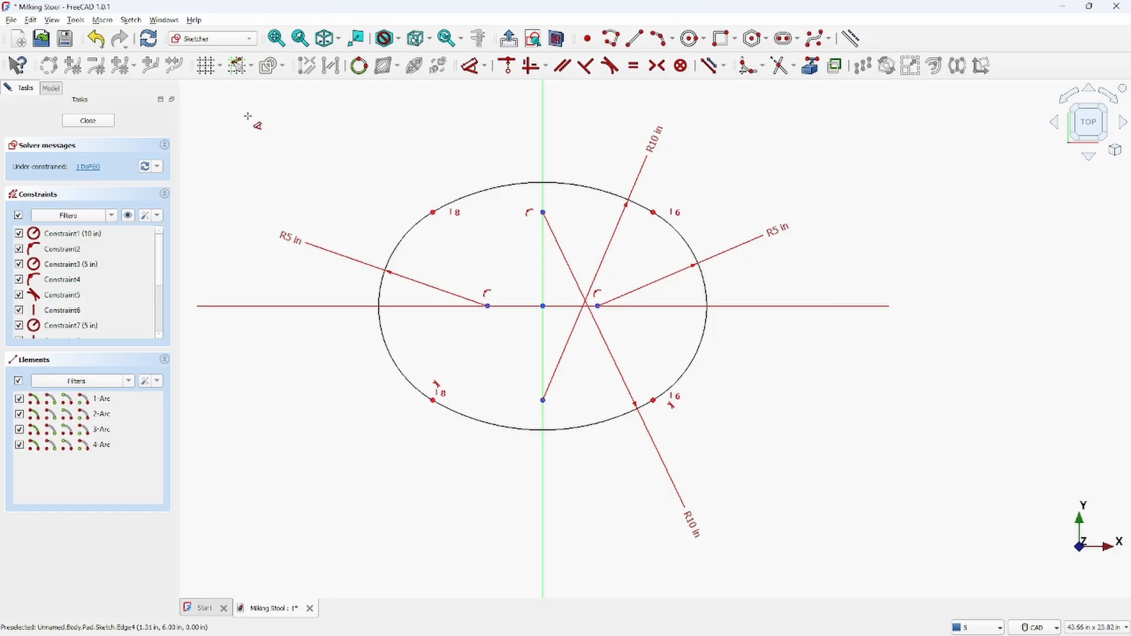
Select the sketch's remaining unconstrained elements and drag the top arc to test its freedom
left_click(86, 167)
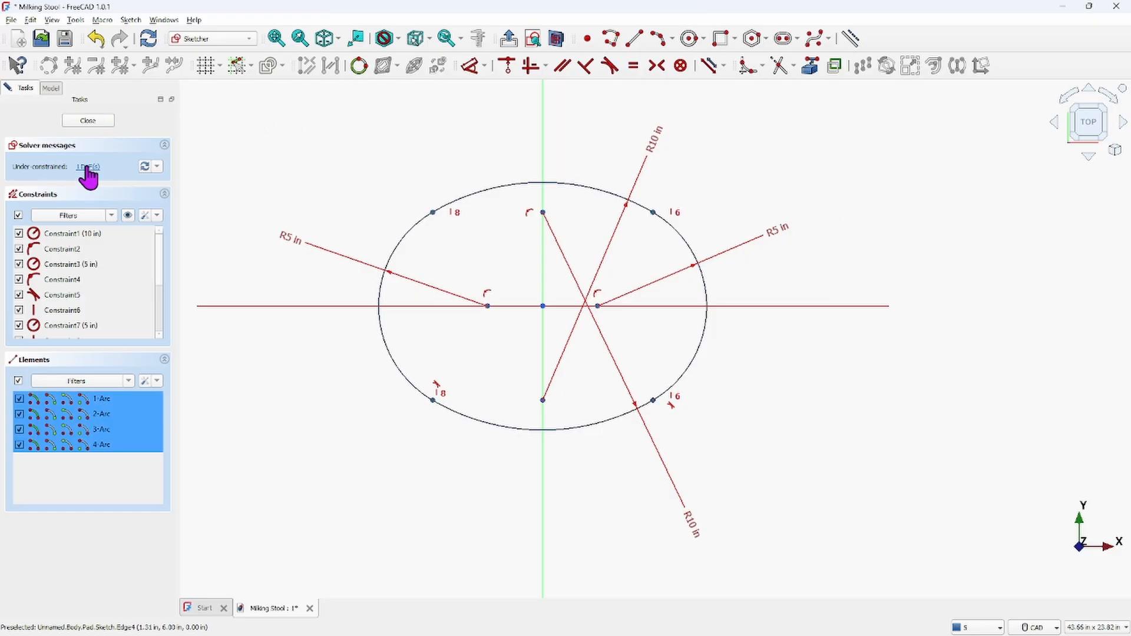
left_click(321, 415)
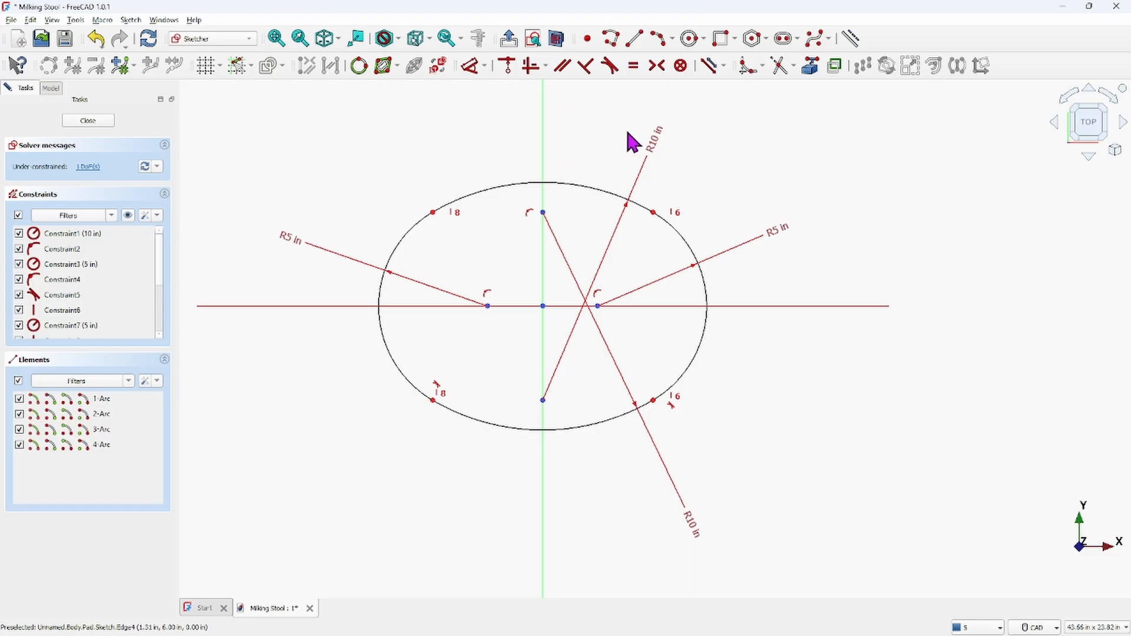
left_click_drag(564, 178, 572, 187)
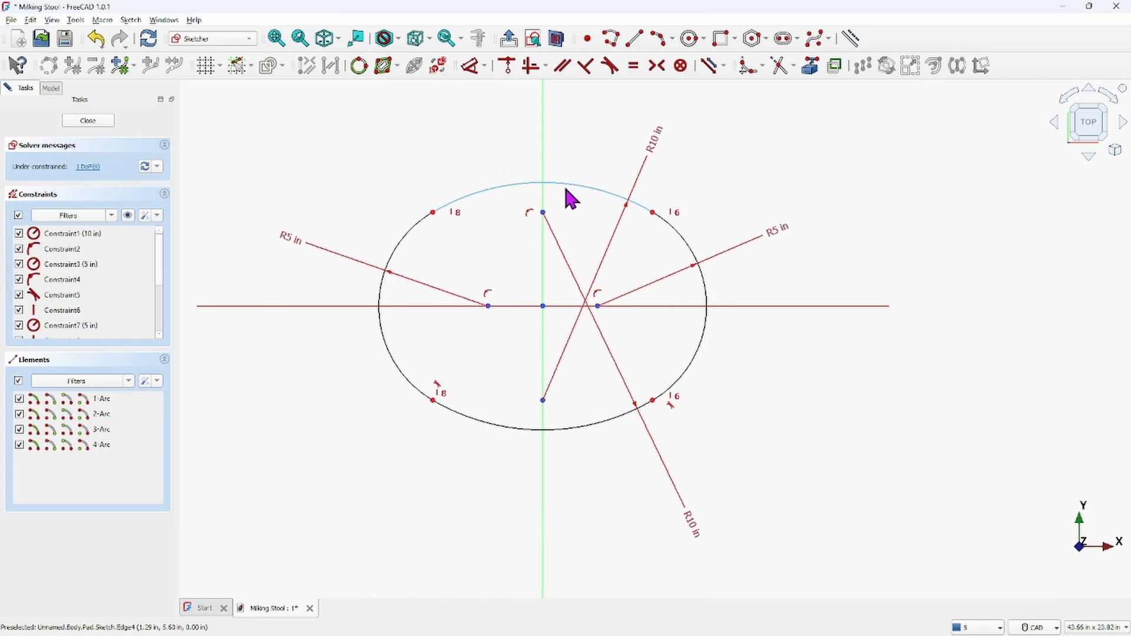
Drag the left, bottom and right arcs to test the sketch's remaining freedom
left_click(434, 214)
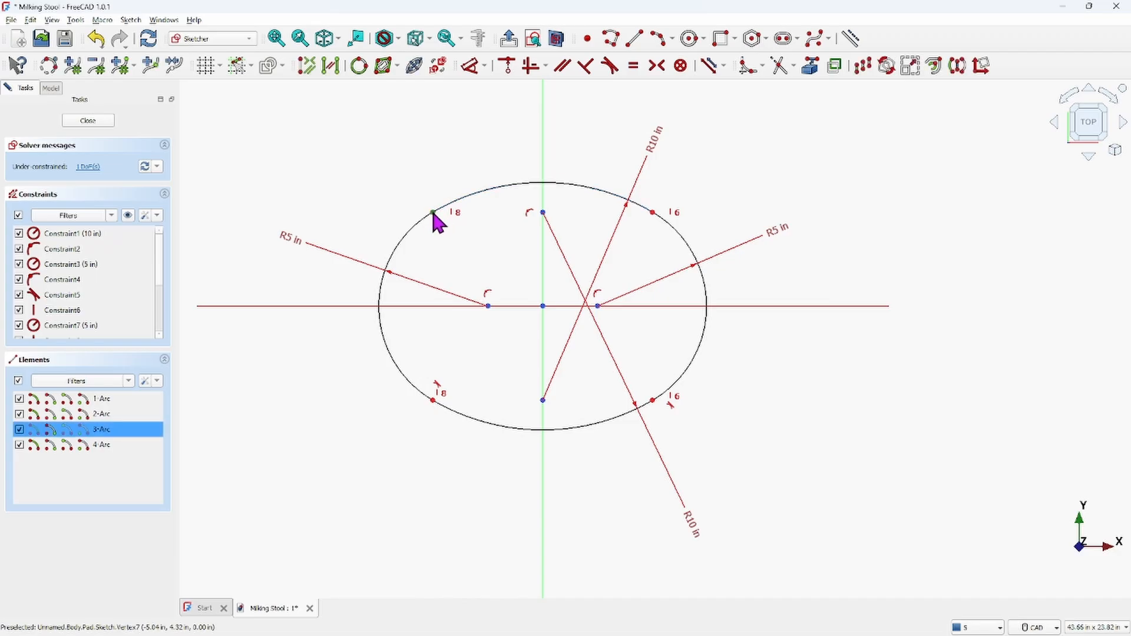
left_click(398, 160)
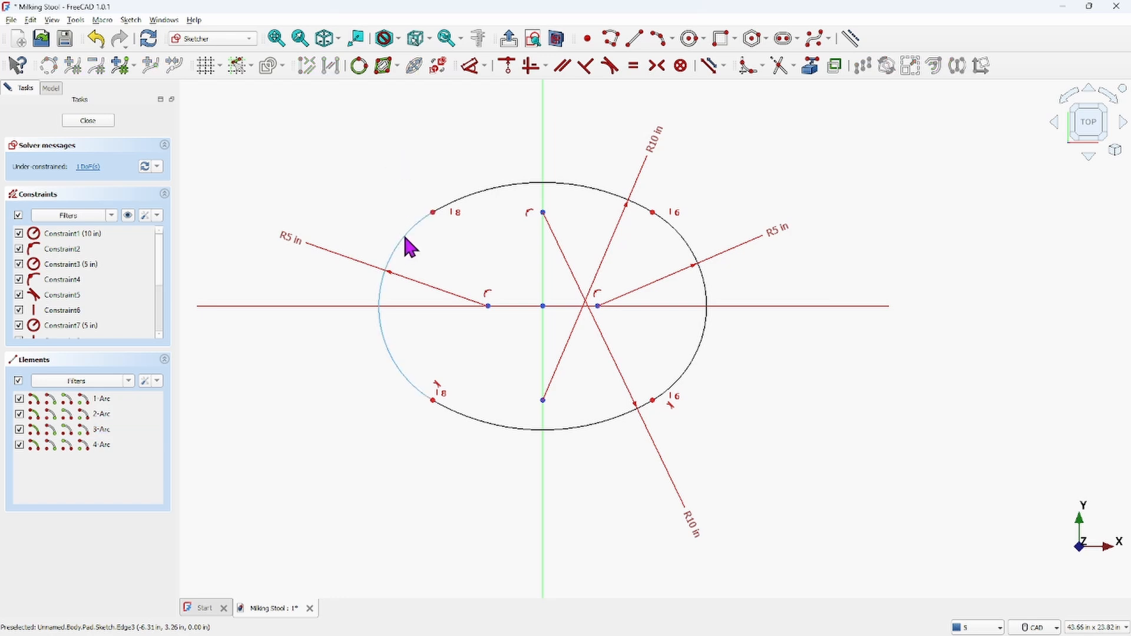
mouse_move(404, 243)
left_mouse_down()
mouse_move(399, 230)
mouse_move(412, 250)
left_mouse_up()
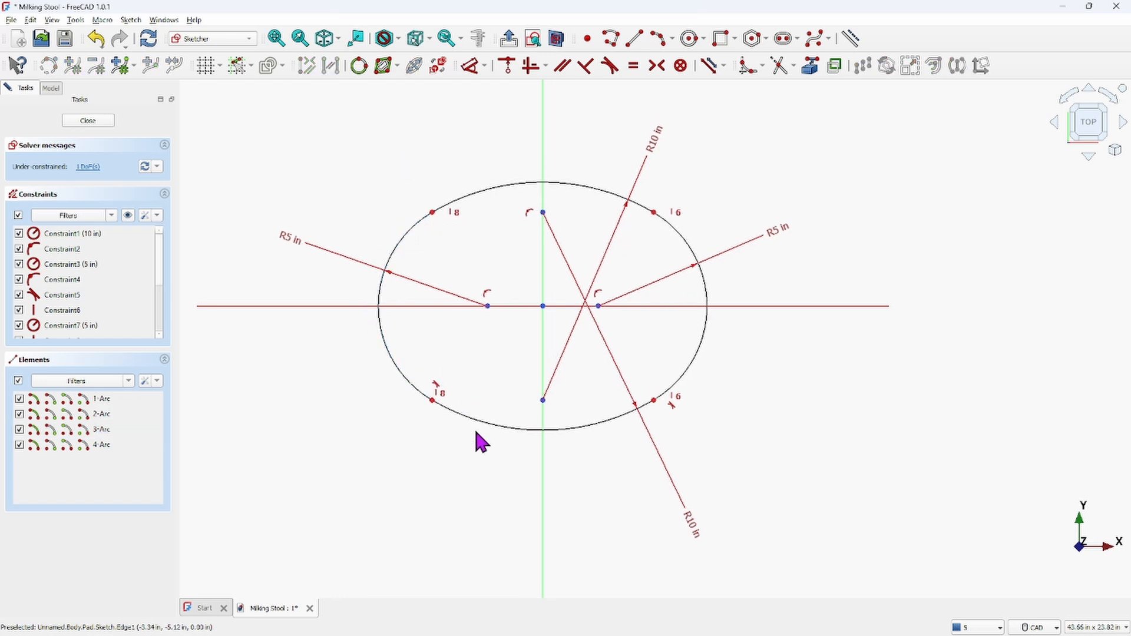
mouse_move(479, 423)
left_mouse_down()
mouse_move(490, 480)
mouse_move(500, 388)
mouse_move(506, 441)
left_mouse_up()
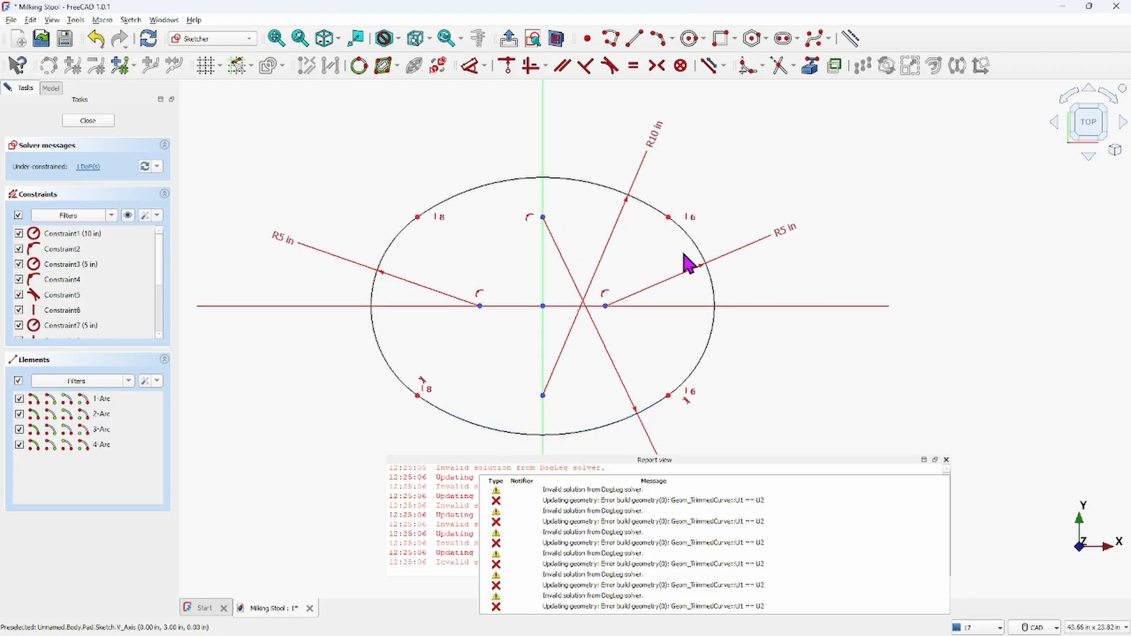
mouse_move(715, 341)
left_mouse_down()
mouse_move(725, 341)
mouse_move(705, 336)
mouse_move(743, 346)
mouse_move(712, 343)
mouse_move(724, 342)
left_mouse_up()
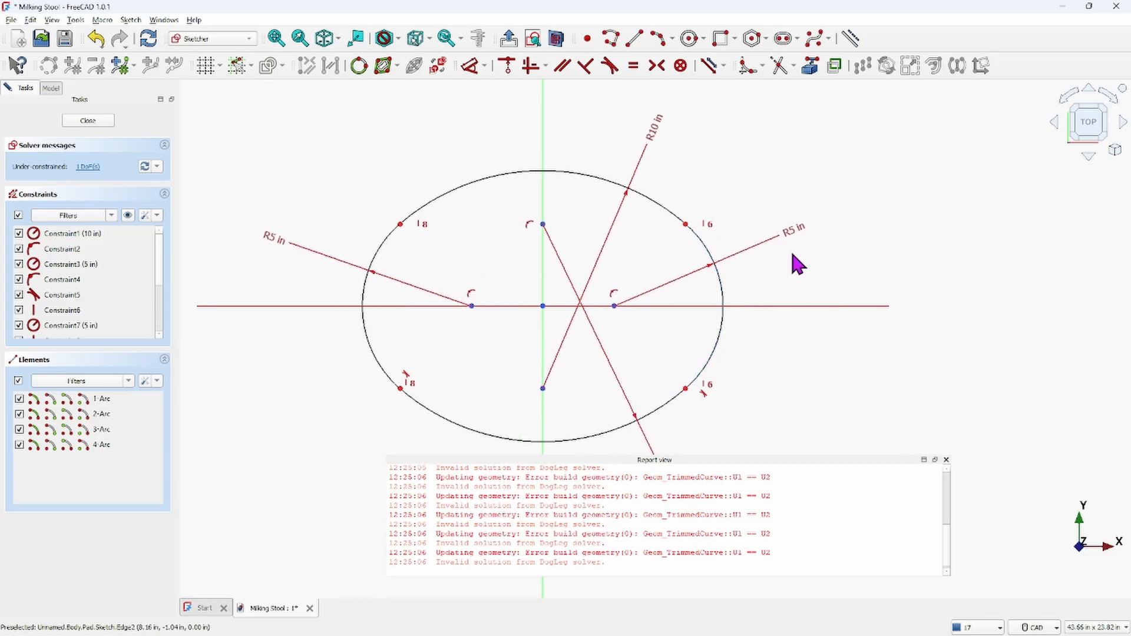
left_click(946, 460)
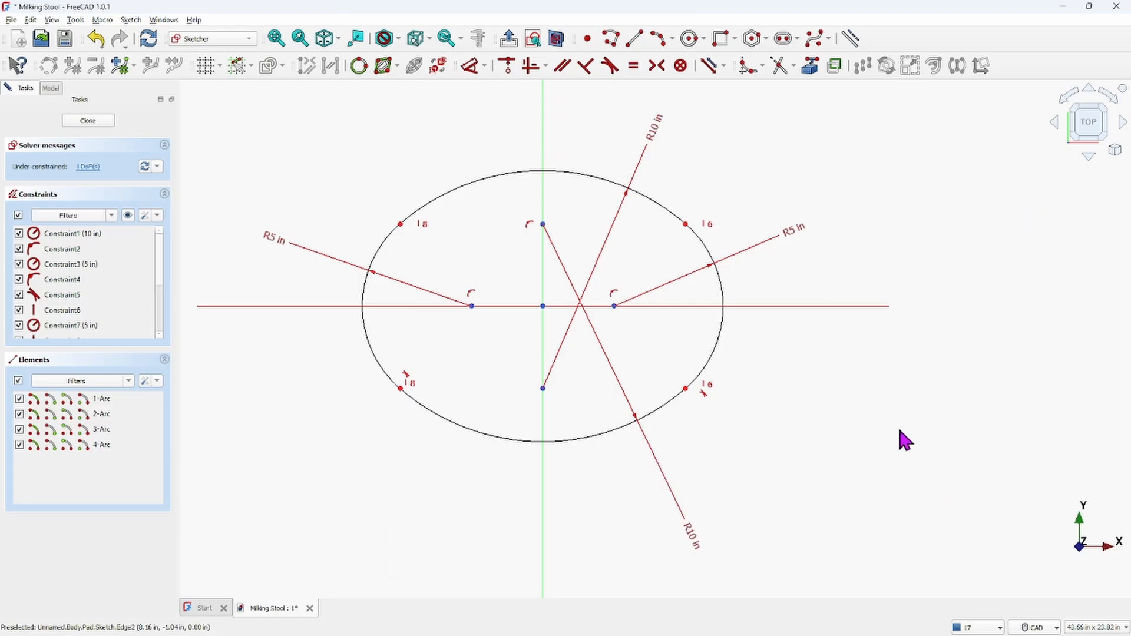
Try to make the left and top arcs tangent
left_click(393, 243)
left_click(429, 203)
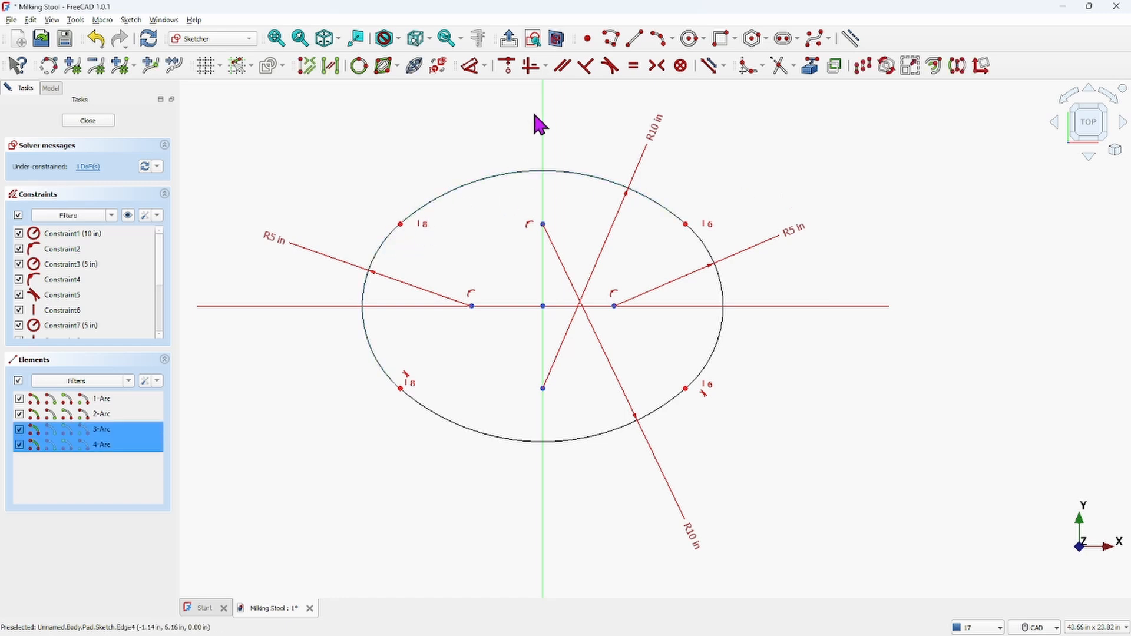
left_click(610, 66)
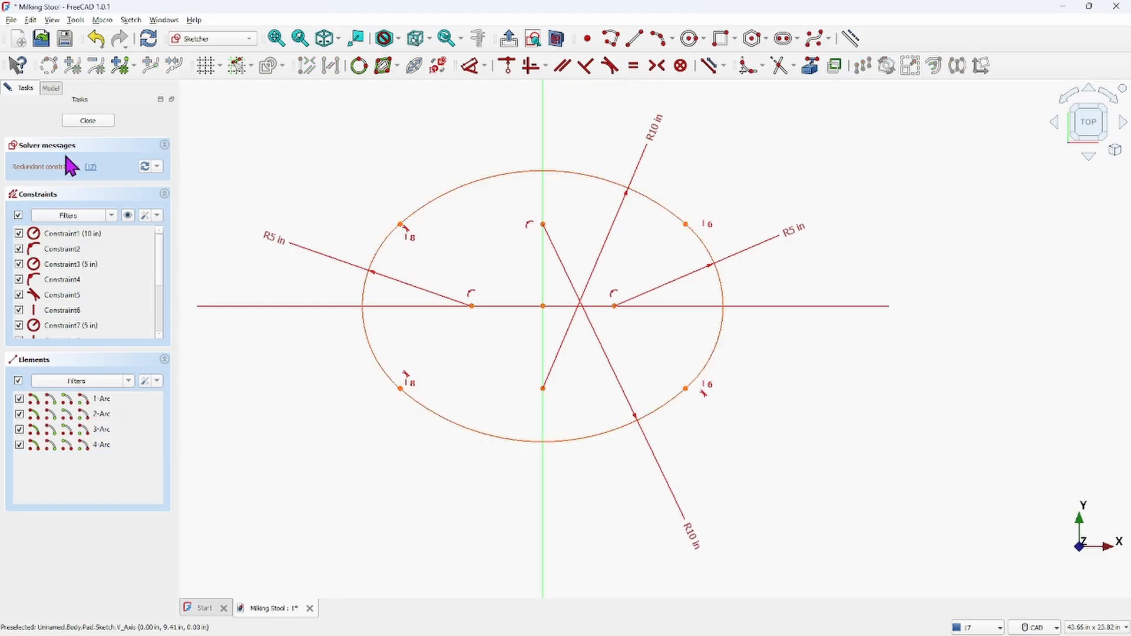
right_click(337, 149)
left_click(372, 105)
left_click(95, 39)
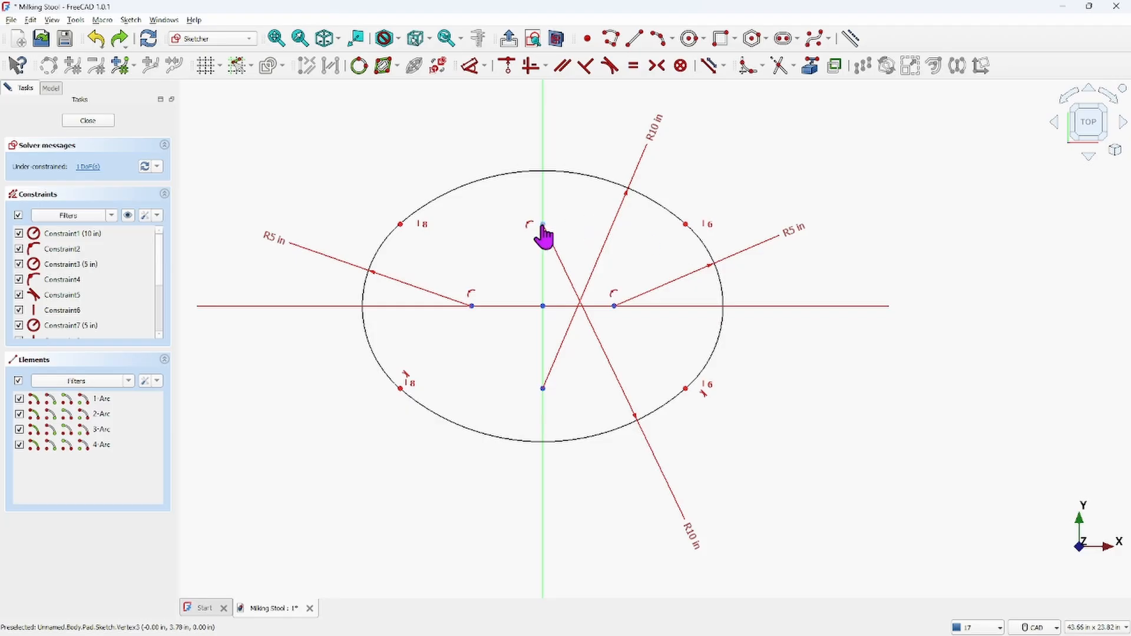
Dimension the vertical distance between the top and bottom arc centers as 8.75 in and close the sketch
mouse_move(543, 226)
left_mouse_down()
mouse_move(540, 242)
mouse_move(538, 230)
left_mouse_up()
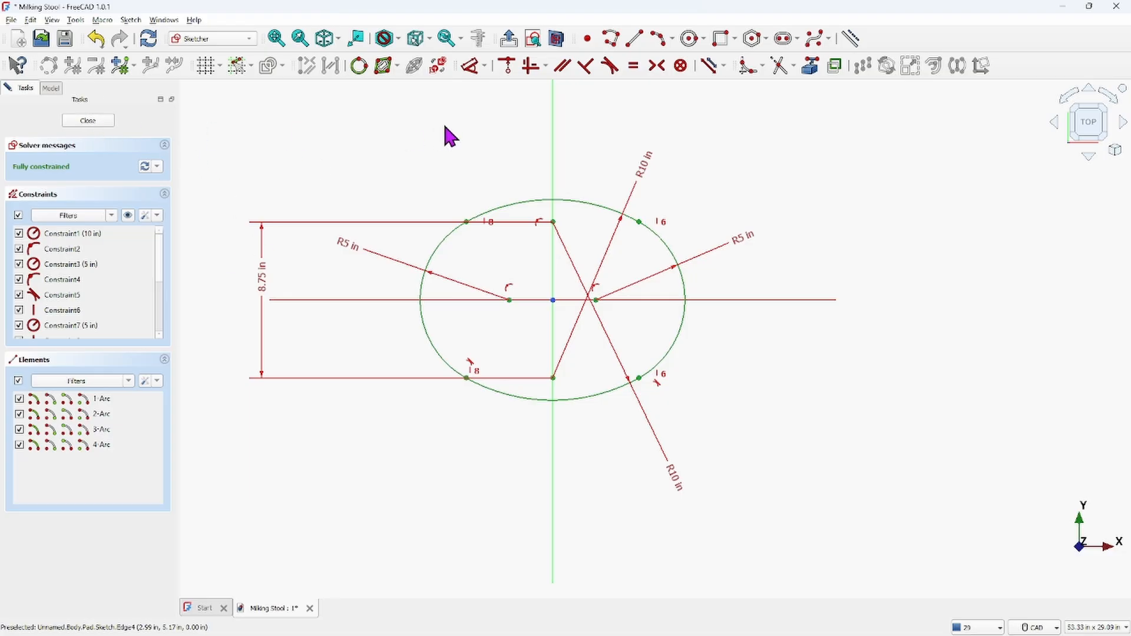
scroll(434, 168, "up", 1)
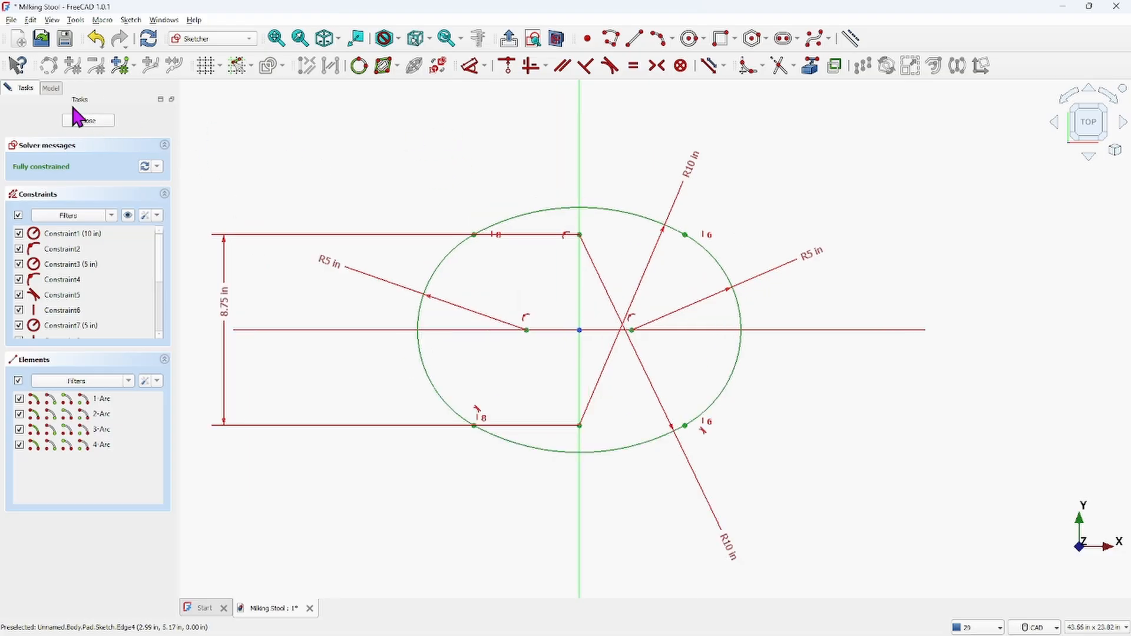
left_click(86, 120)
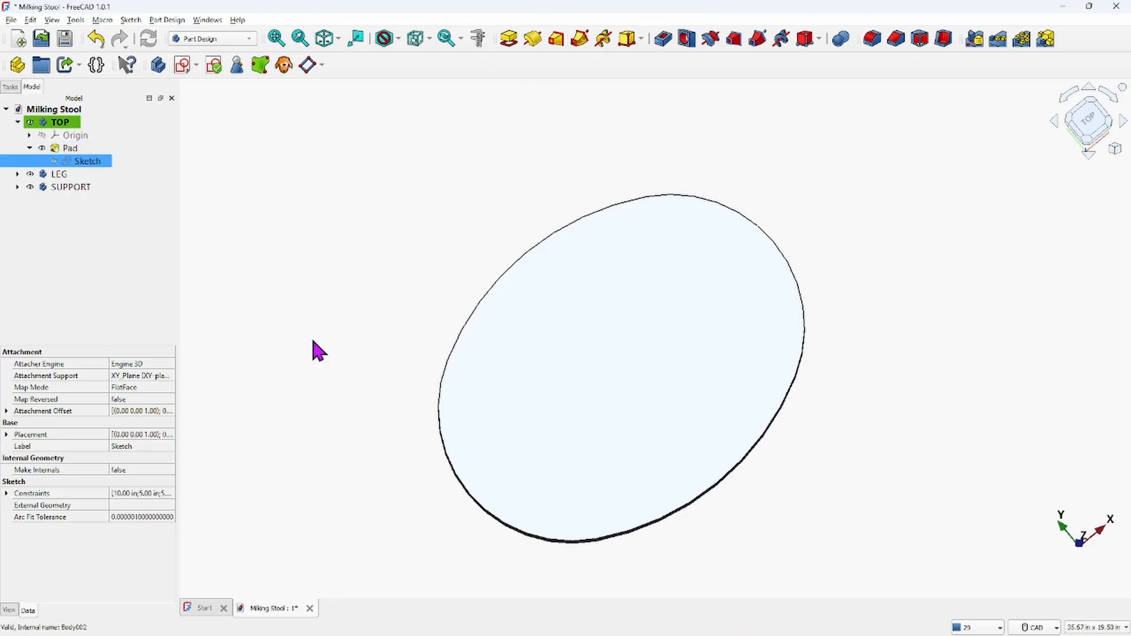
Collapse the TOP body and make the SUPPORT body active
middle_click_drag(721, 501, 657, 349)
scroll(598, 339, "up", 3)
scroll(598, 335, "up", 1)
scroll(598, 335, "down", 2)
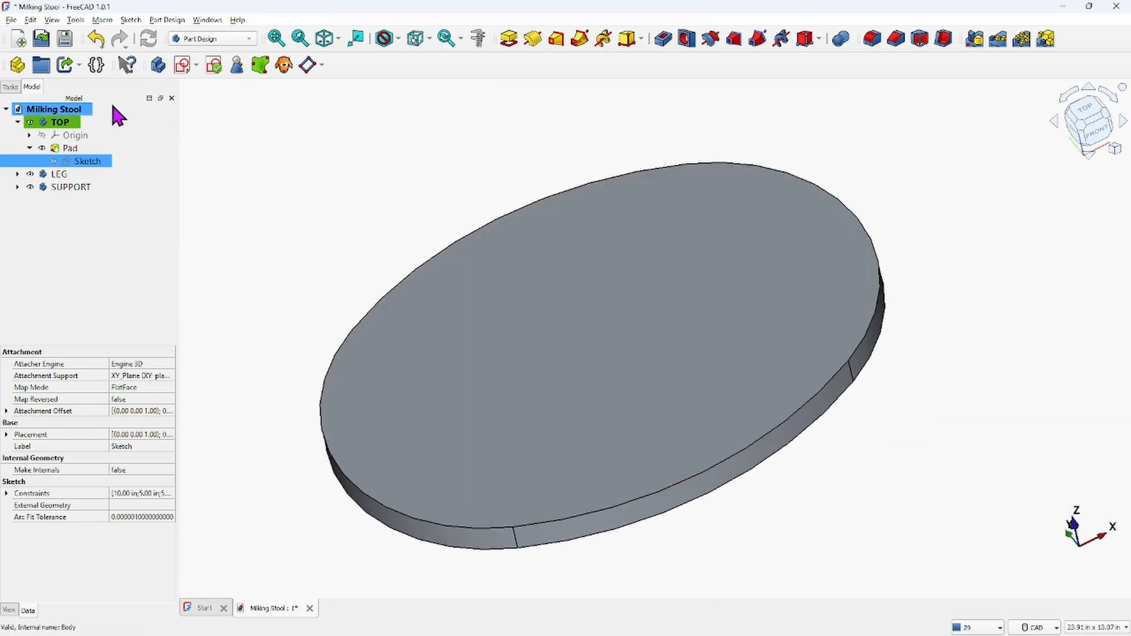
left_click(17, 122)
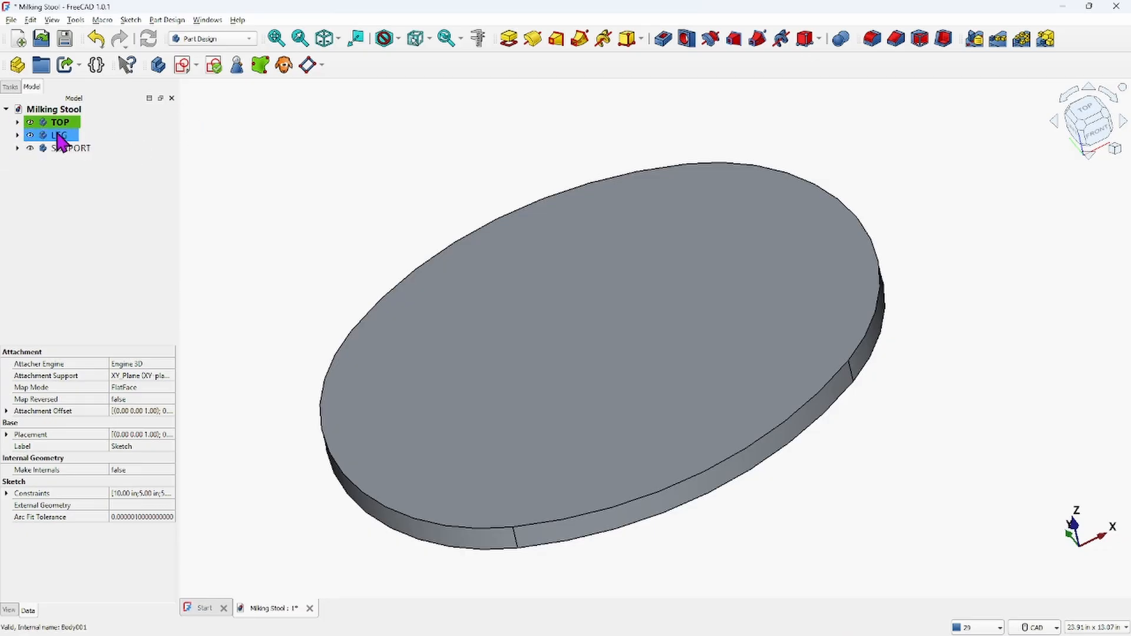
left_click(63, 149)
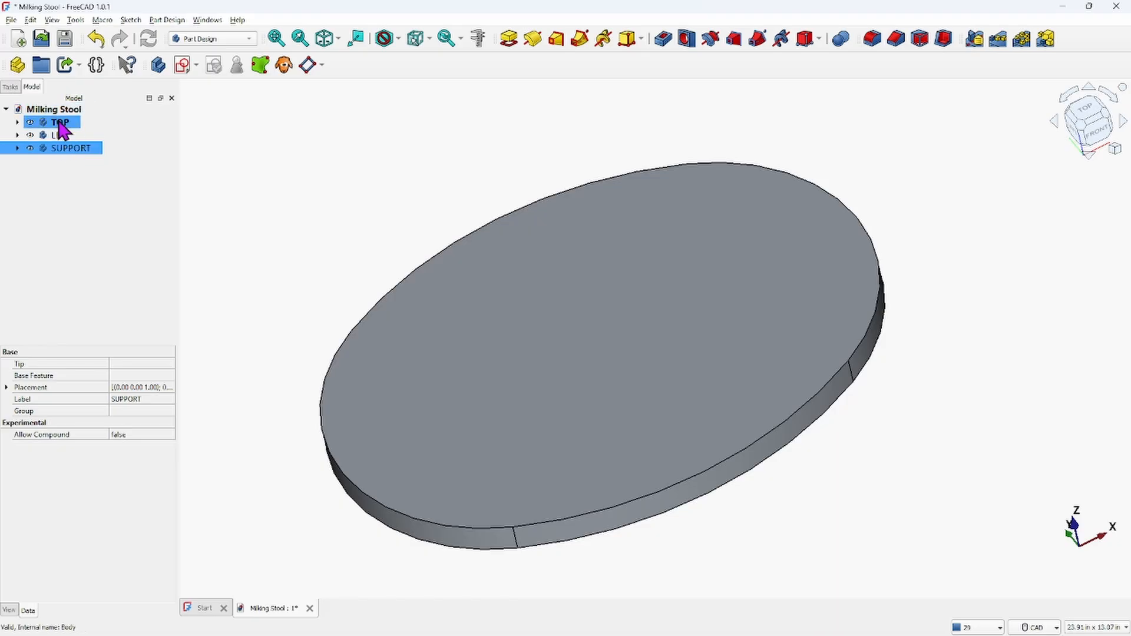
right_click(74, 148)
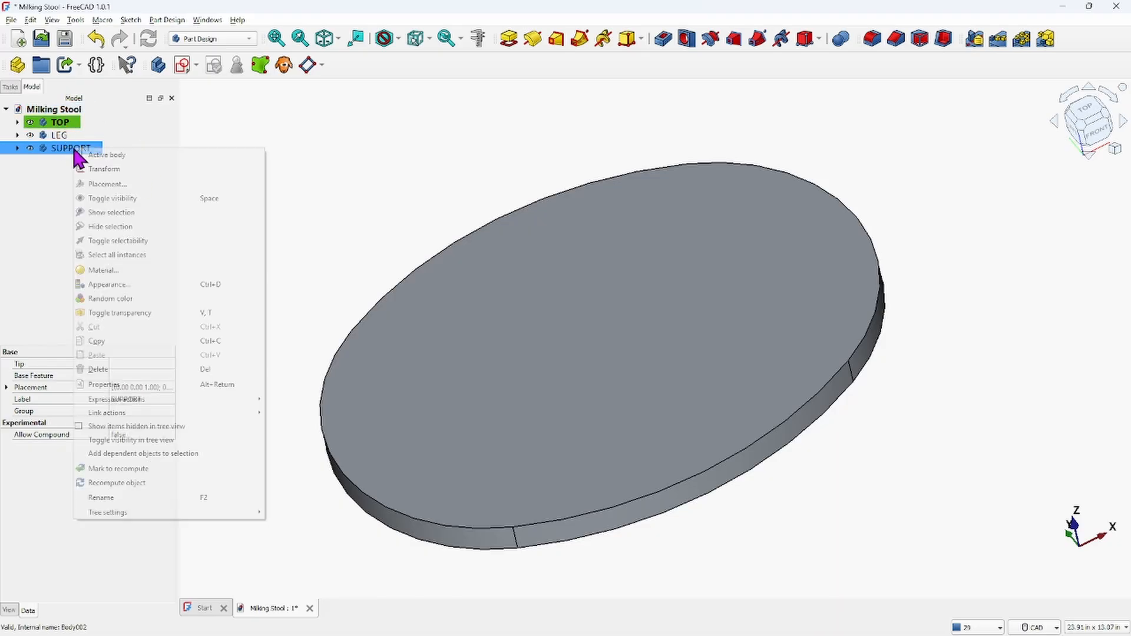
left_click(98, 155)
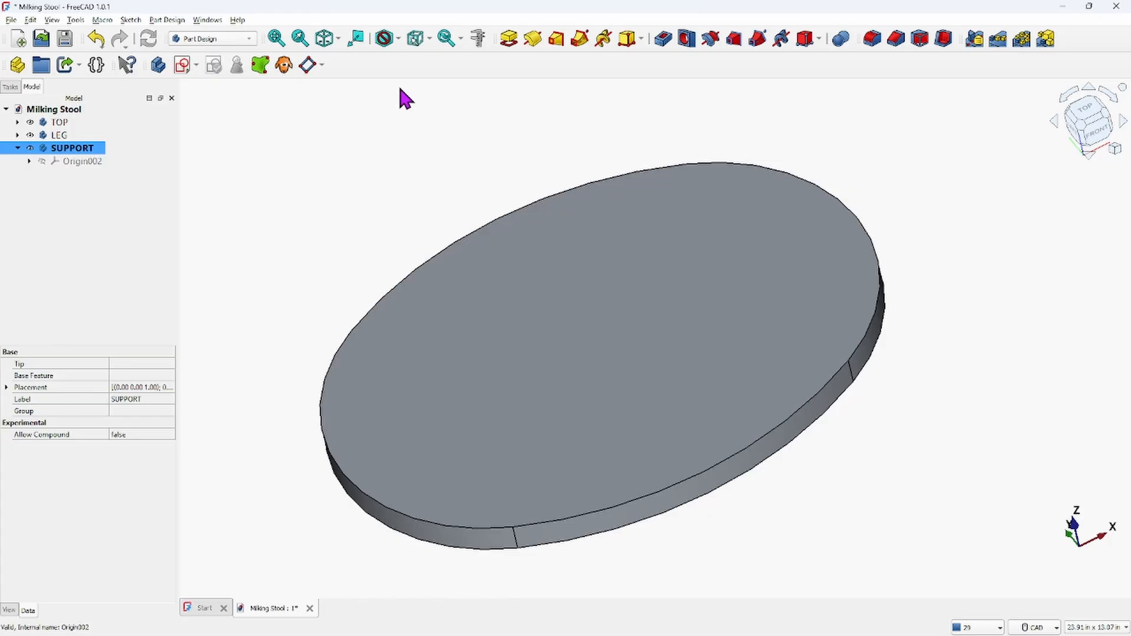
Create a new sketch on the SUPPORT body's XY plane
left_click(183, 66)
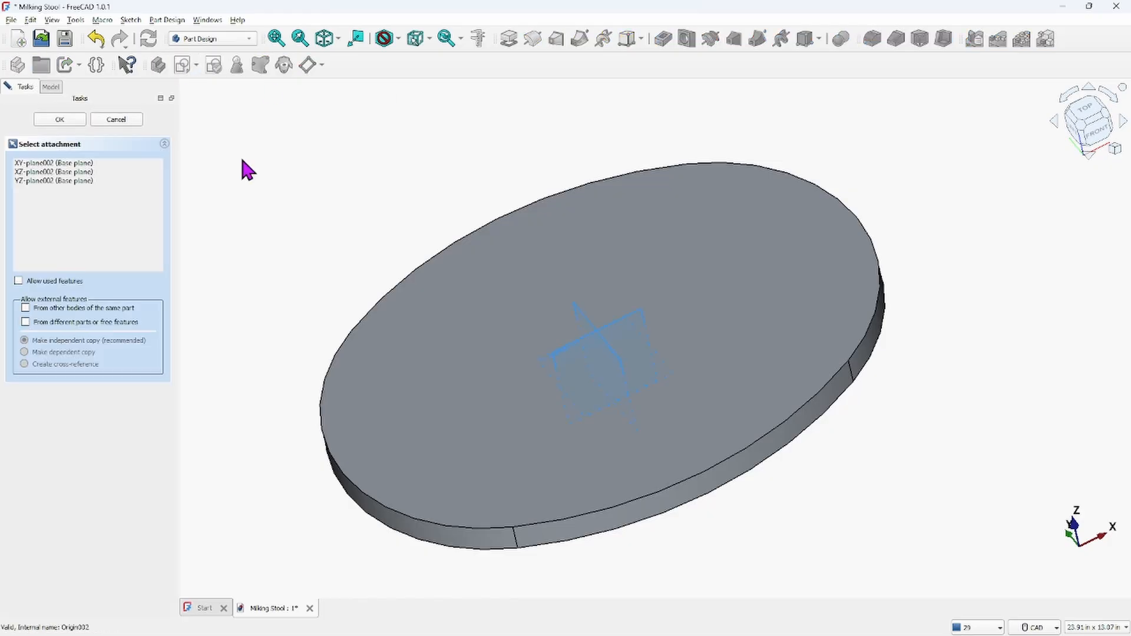
scroll(481, 239, "down", 3)
middle_click_drag(618, 396, 596, 329)
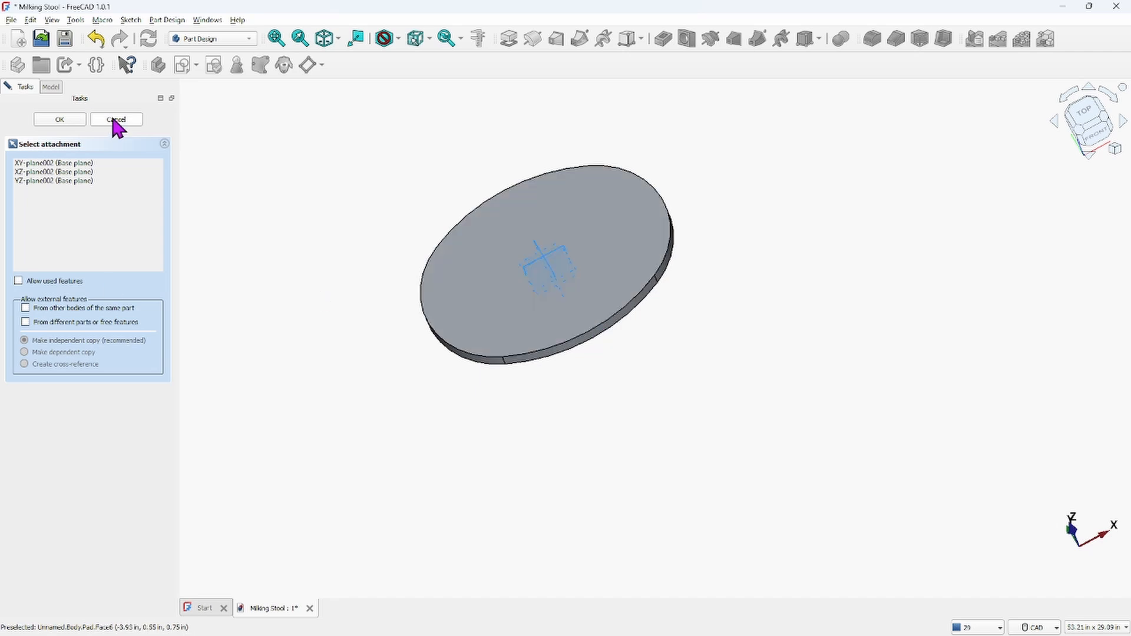
scroll(578, 247, "up", 6)
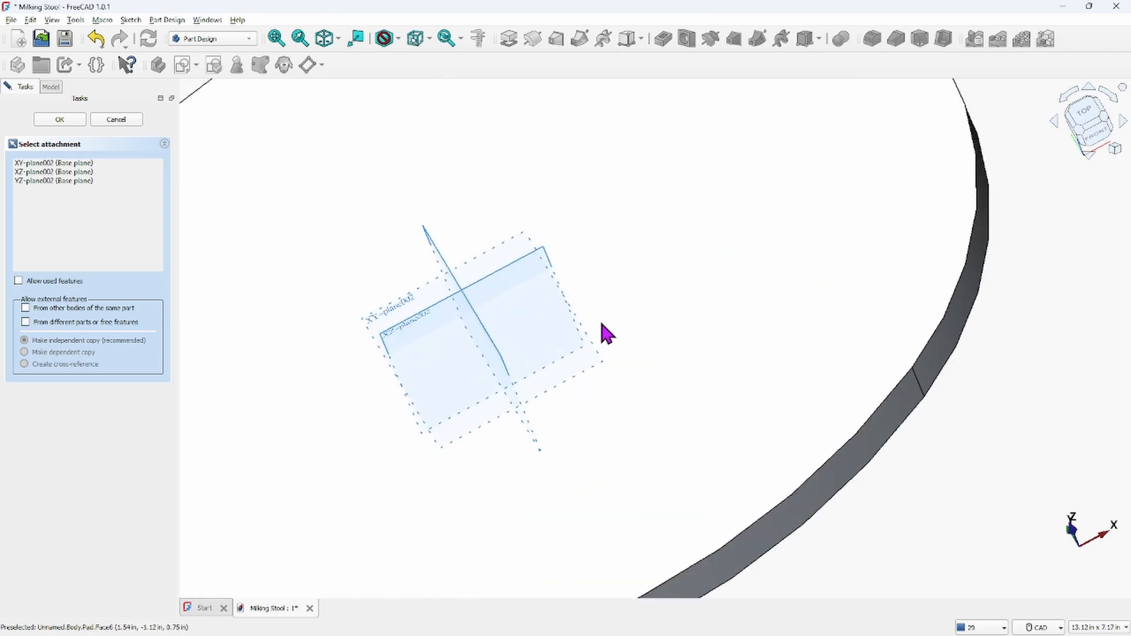
scroll(557, 366, "up", 3)
scroll(672, 328, "down", 8)
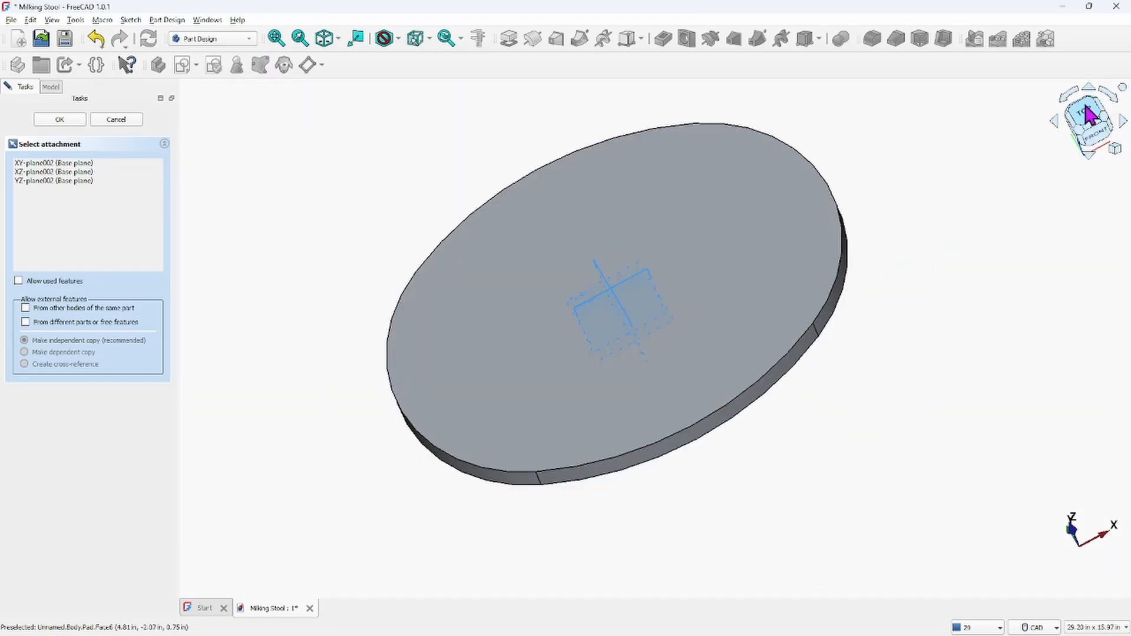
left_click(22, 163)
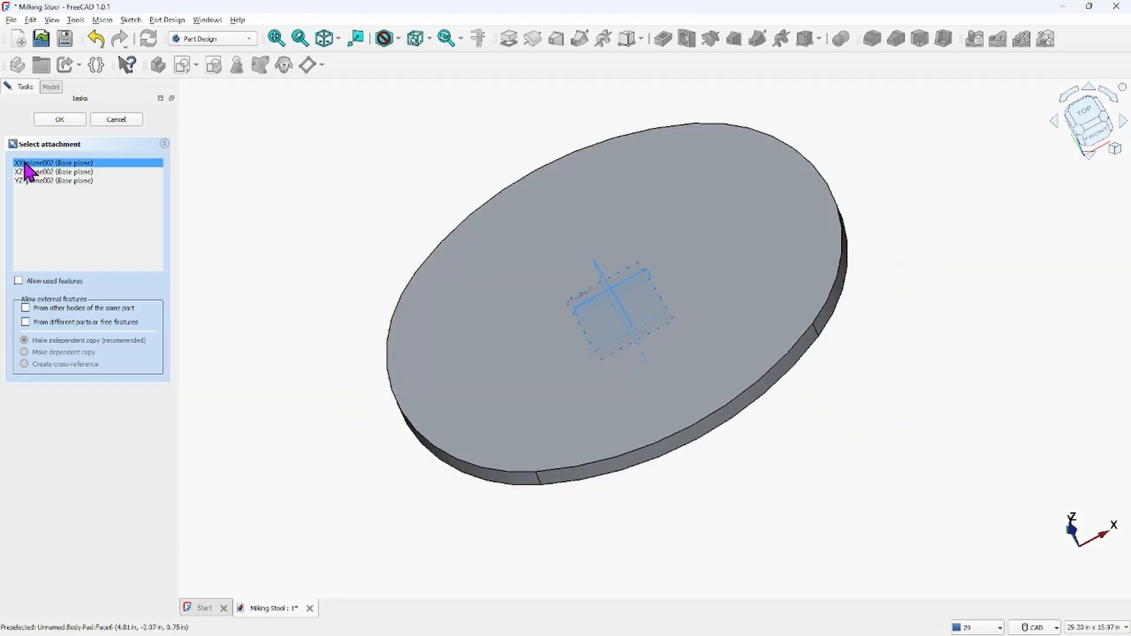
double_click(22, 163)
scroll(554, 203, "down", 3)
middle_click_drag(565, 212, 525, 336)
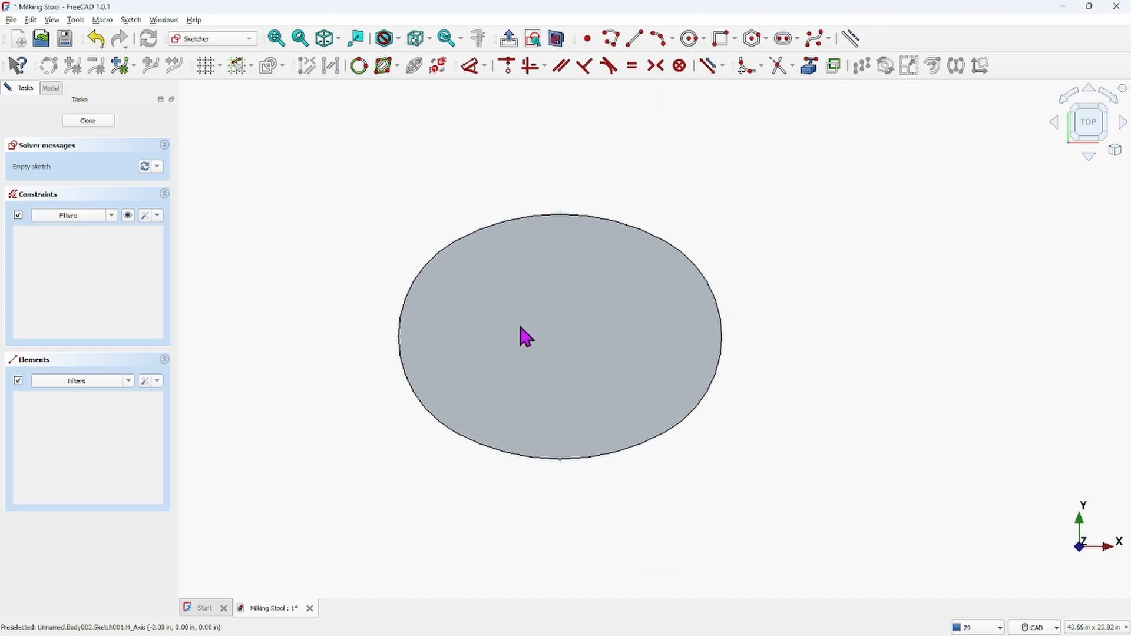
left_click(557, 39)
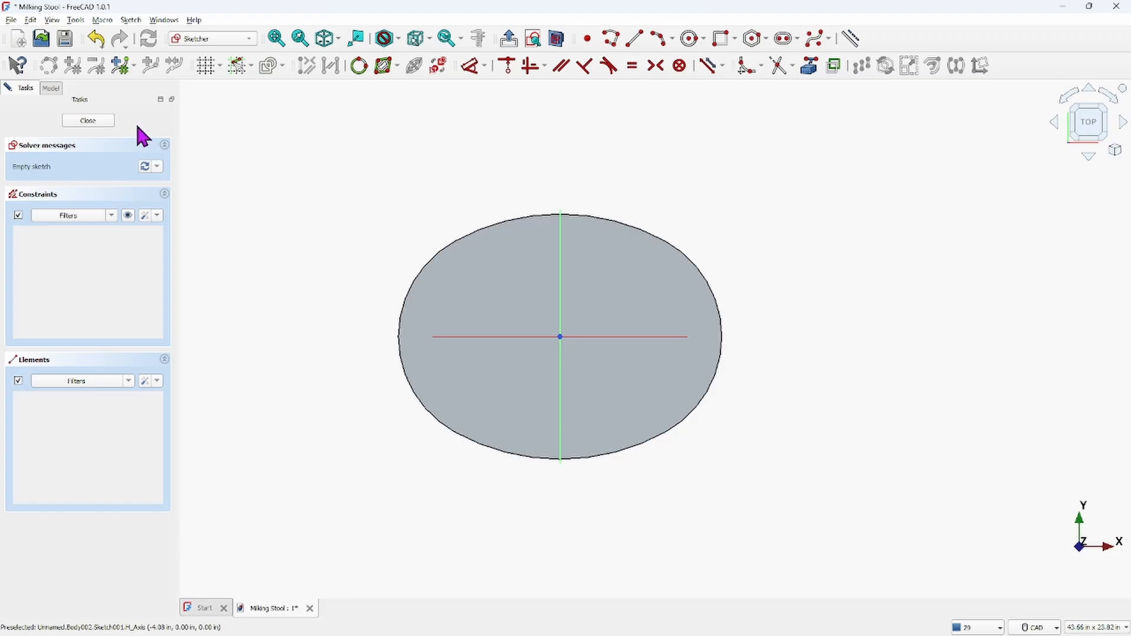
key("Left")
key("Up")
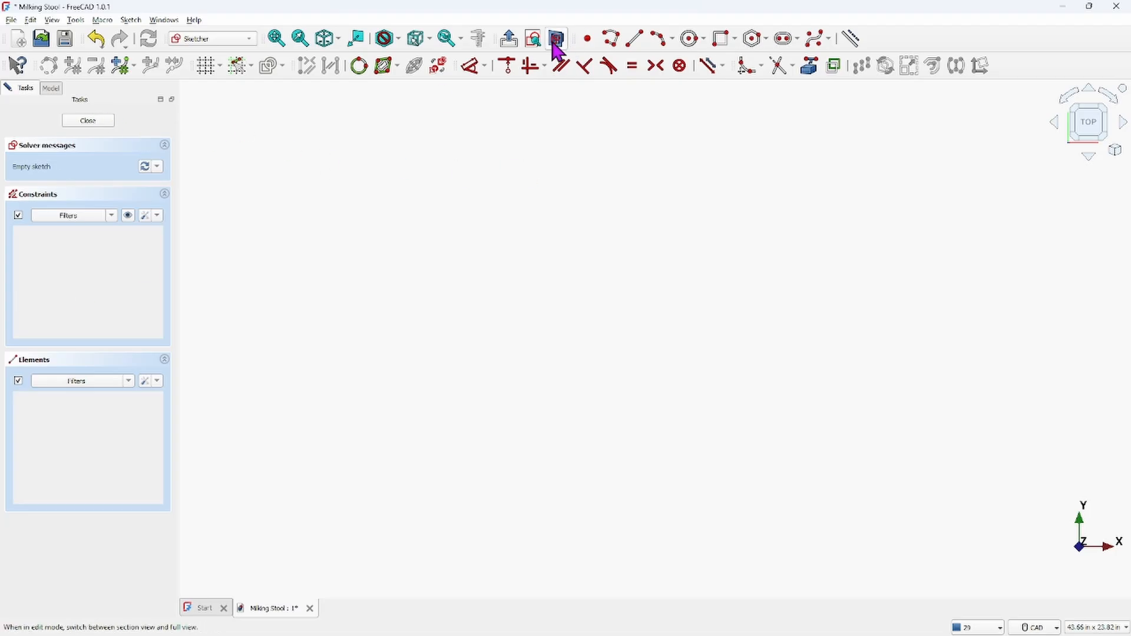
left_click(276, 39)
scroll(658, 324, "down", 2)
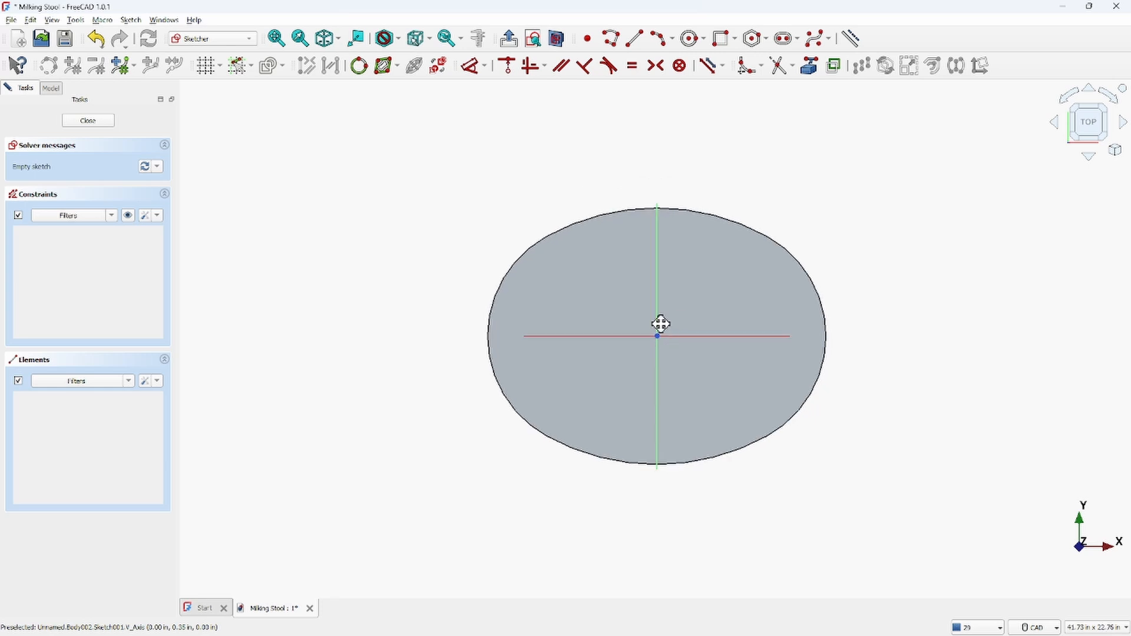
scroll(570, 305, "up", 4)
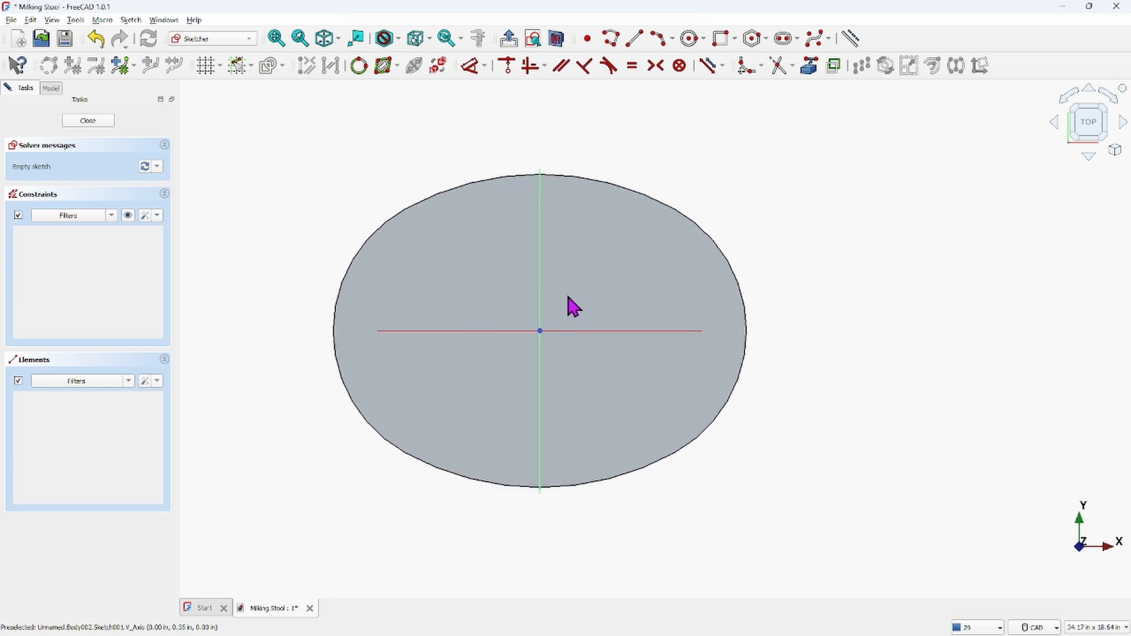
left_click(558, 40)
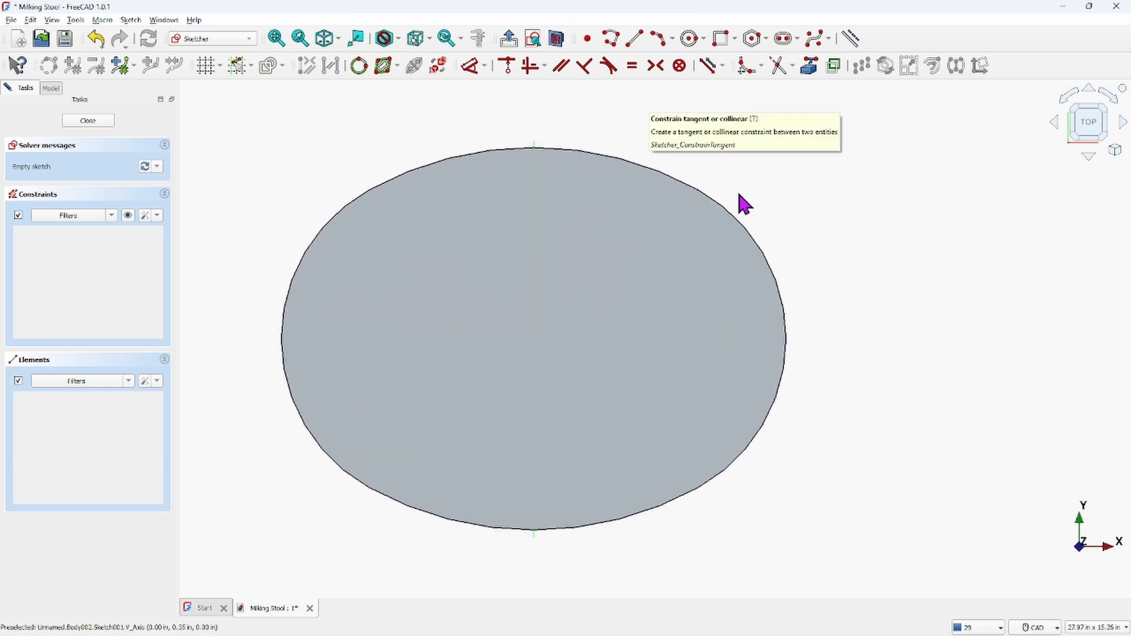
Hide the TOP body so only the new SUPPORT sketch is visible
left_click(57, 88)
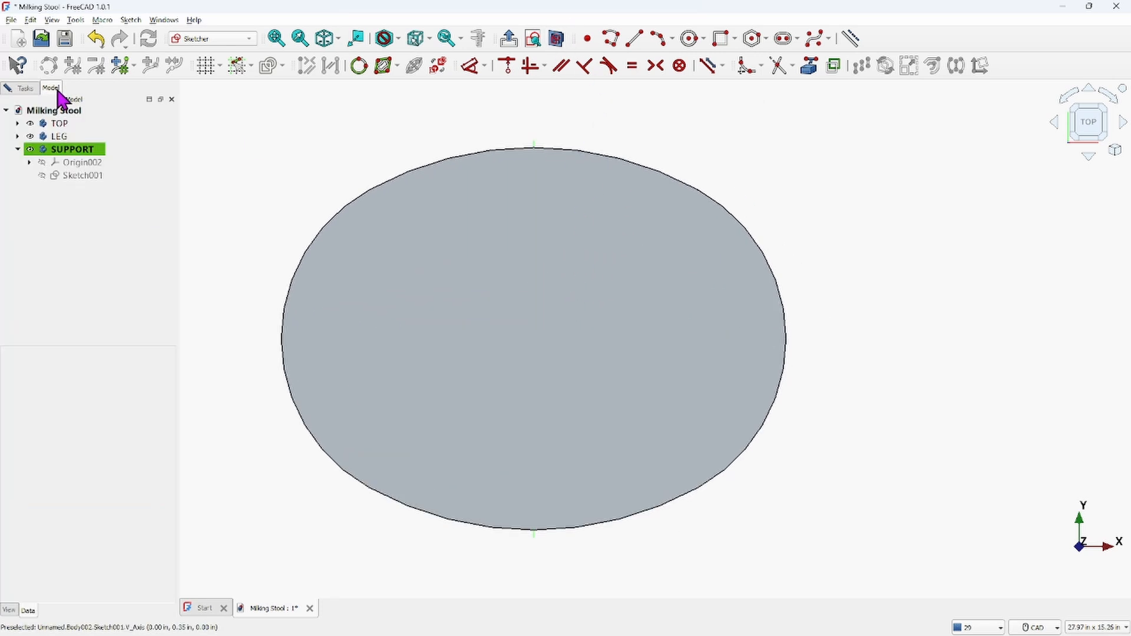
left_click(59, 126)
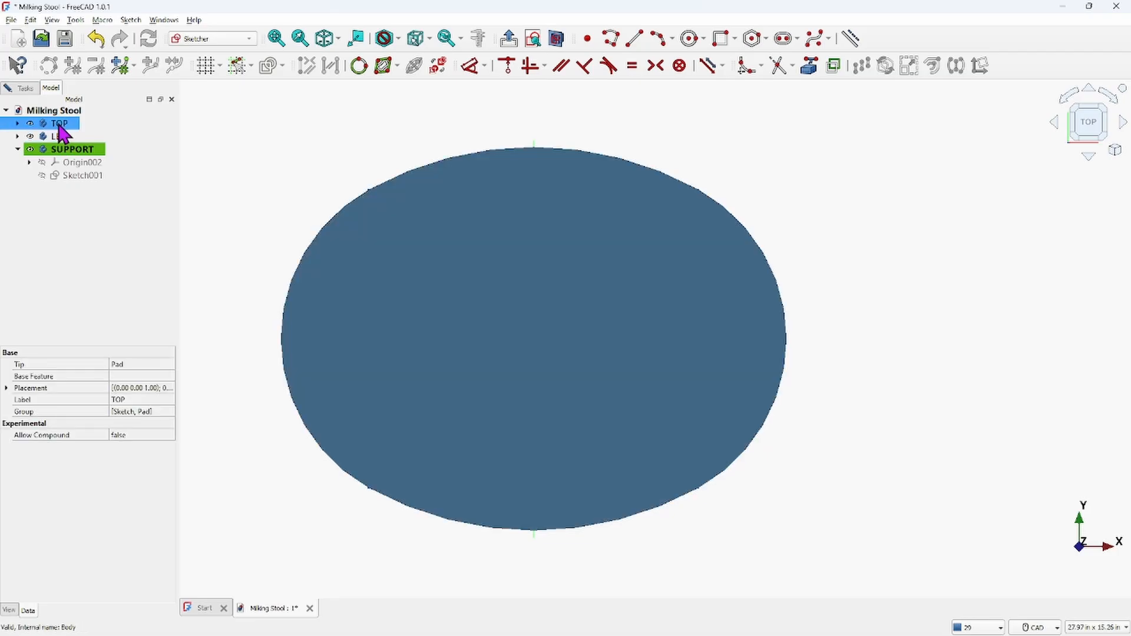
key("space")
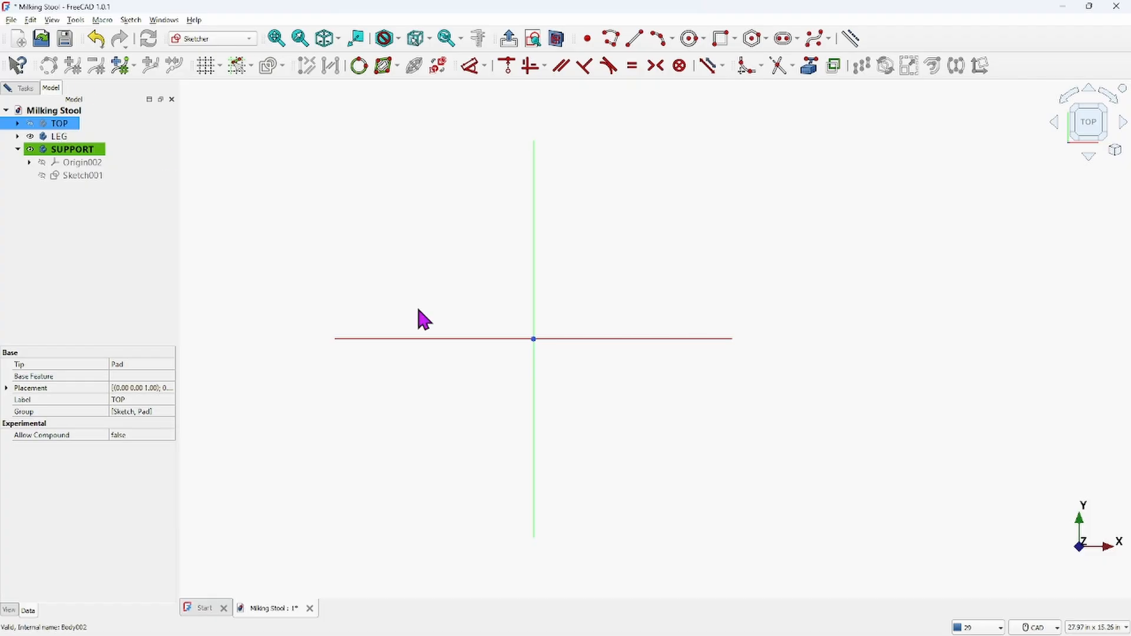
left_click(105, 135, "ctrl")
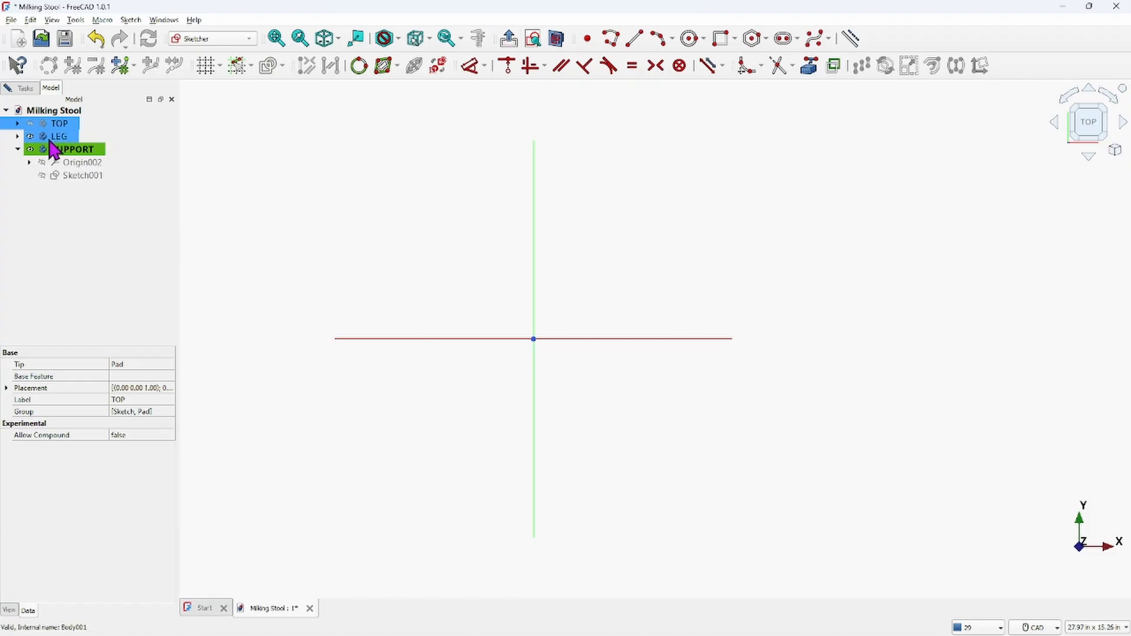
left_click(83, 150)
Draw a centered rectangle at the sketch origin, 7 in wide and 7 in high
scroll(523, 321, "up", 2)
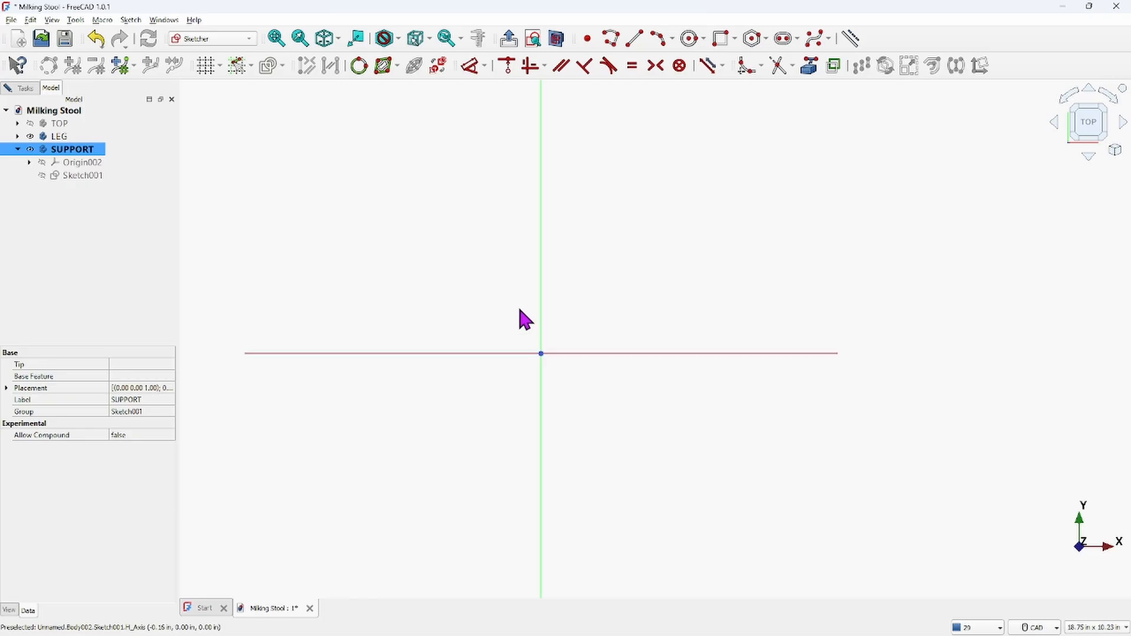
scroll(523, 321, "down", 2)
mouse_move(528, 323)
middle_mouse_down()
mouse_move(646, 281)
mouse_move(596, 323)
mouse_move(607, 300)
mouse_move(594, 295)
middle_mouse_up()
scroll(596, 321, "down", 5)
scroll(601, 319, "up", 3)
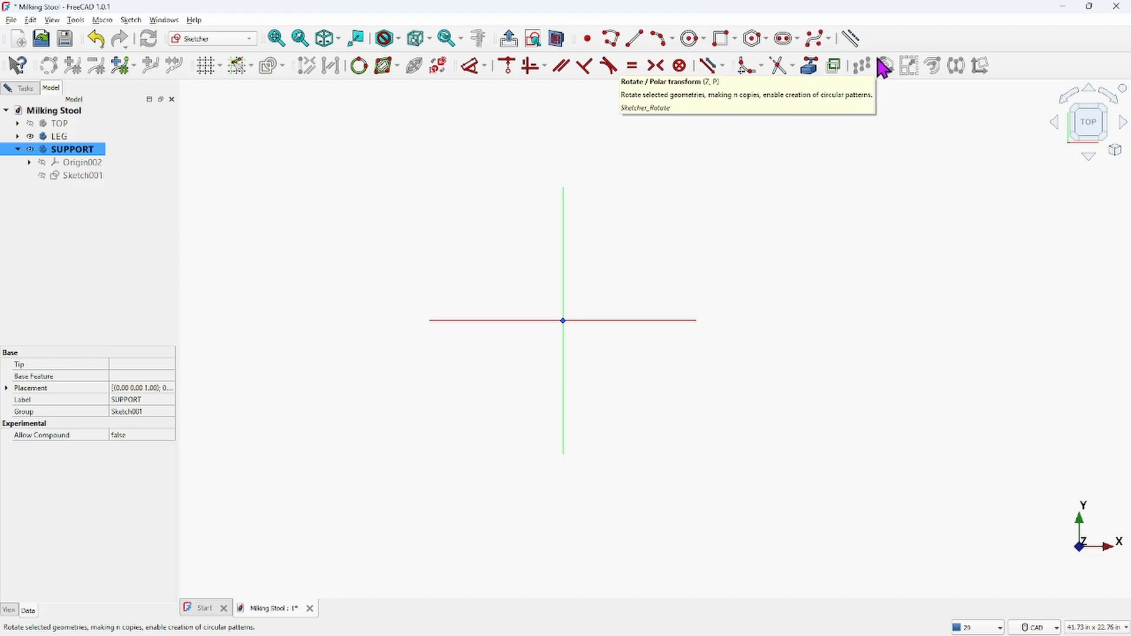
left_click(735, 39)
left_click(756, 73)
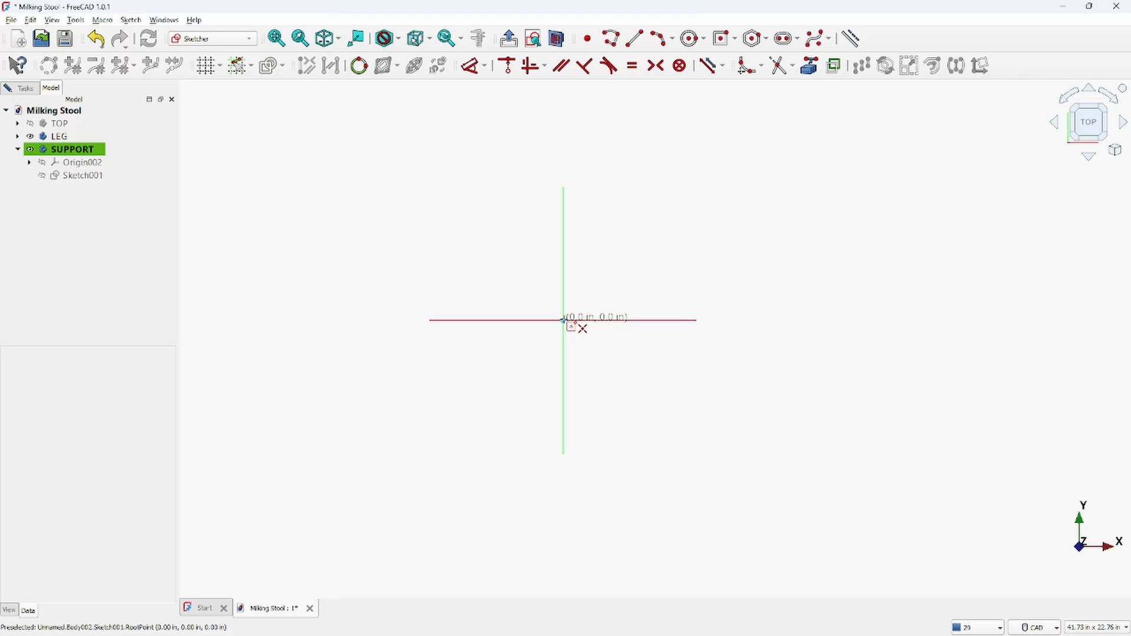
left_click(564, 321)
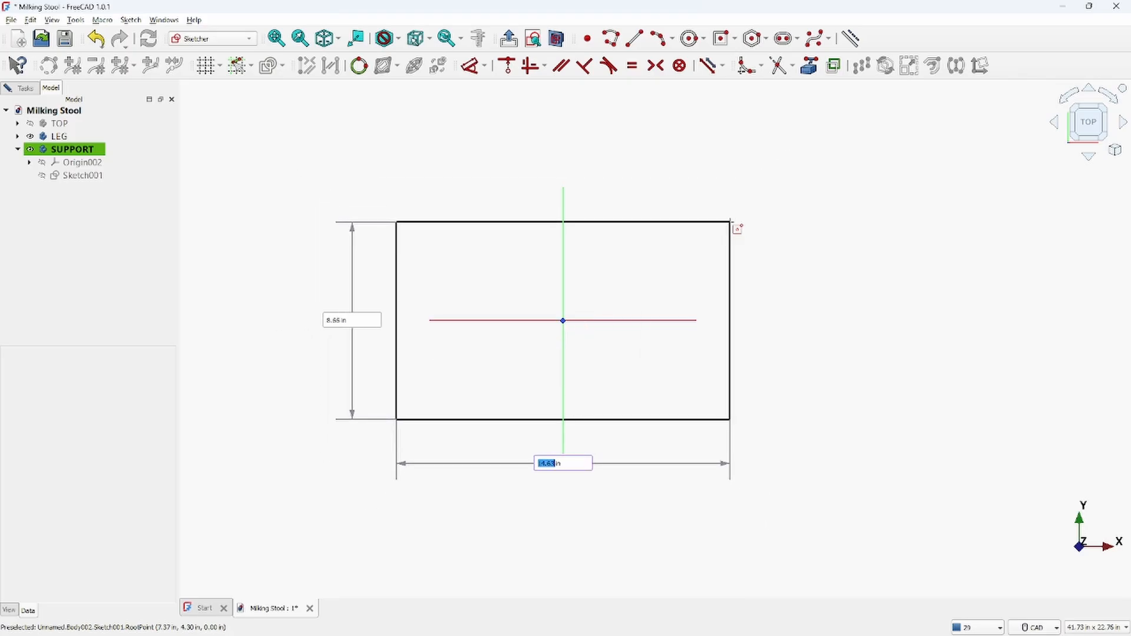
type("7")
key("Tab")
type("7")
key("Return")
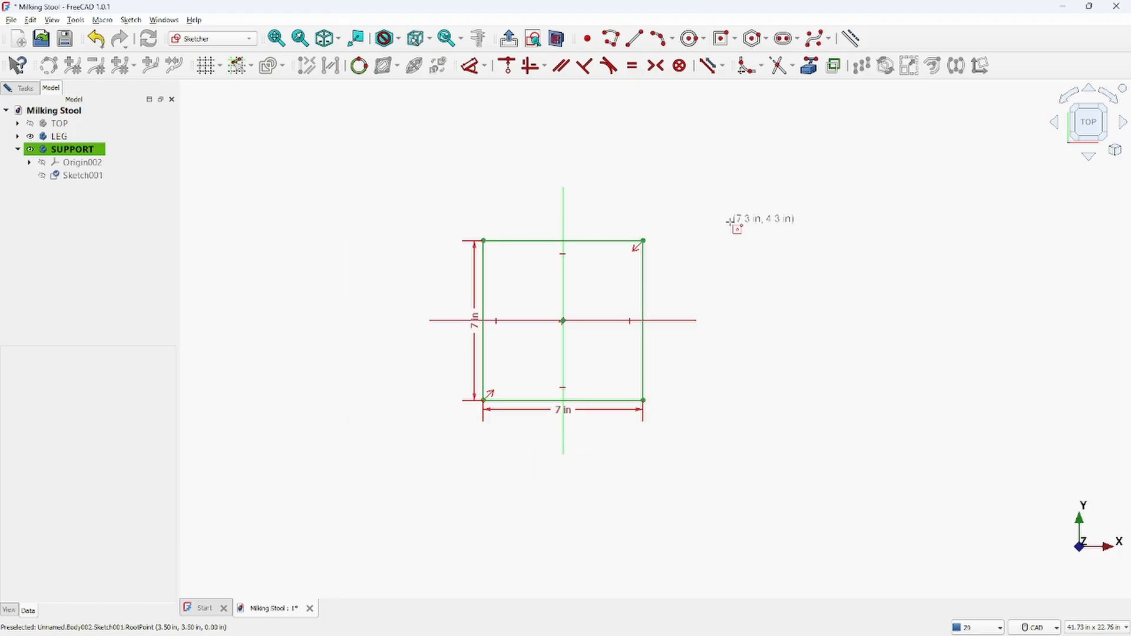
Convert the whole 7 in square to construction geometry and move its two dimensions outward
right_click(709, 222)
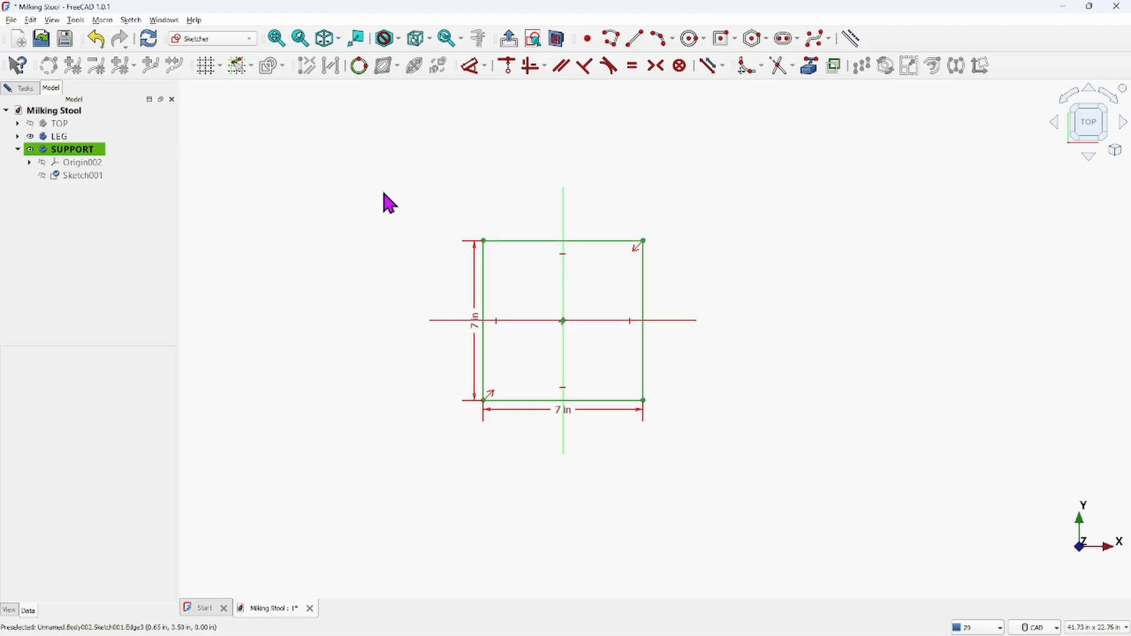
left_click_drag(446, 193, 678, 453)
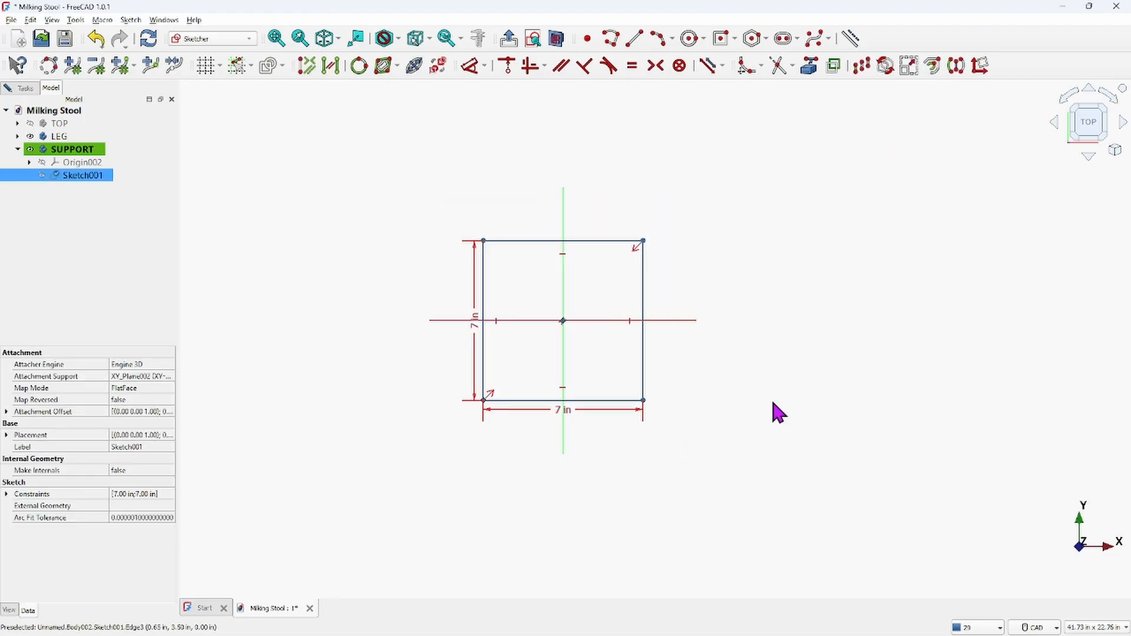
left_click(833, 67)
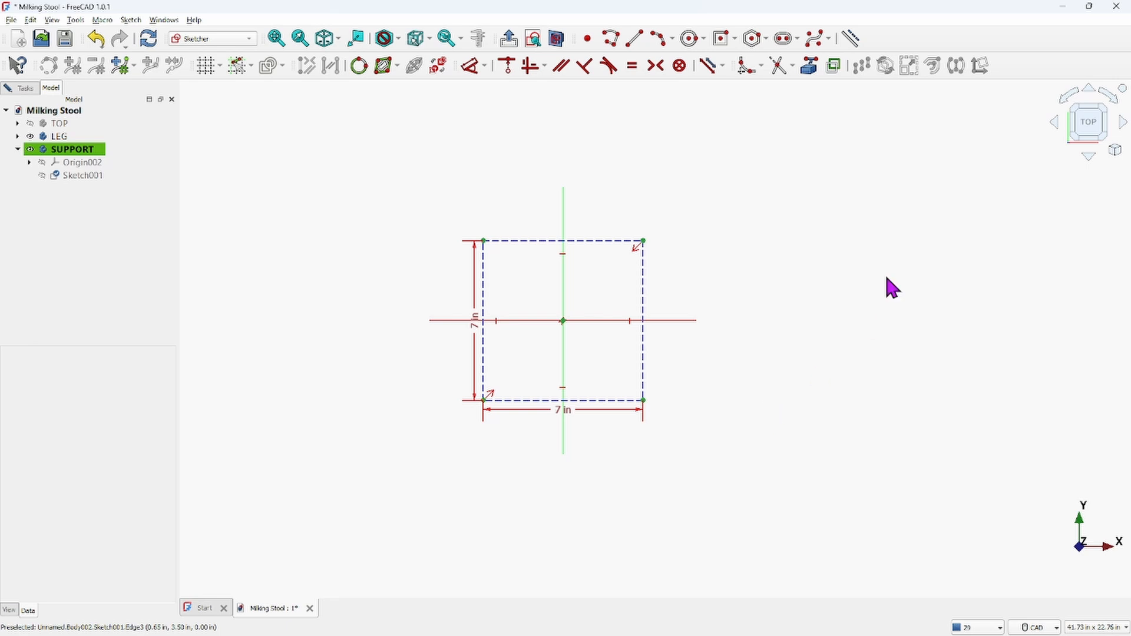
left_click_drag(571, 419, 600, 616)
left_click_drag(476, 332, 303, 318)
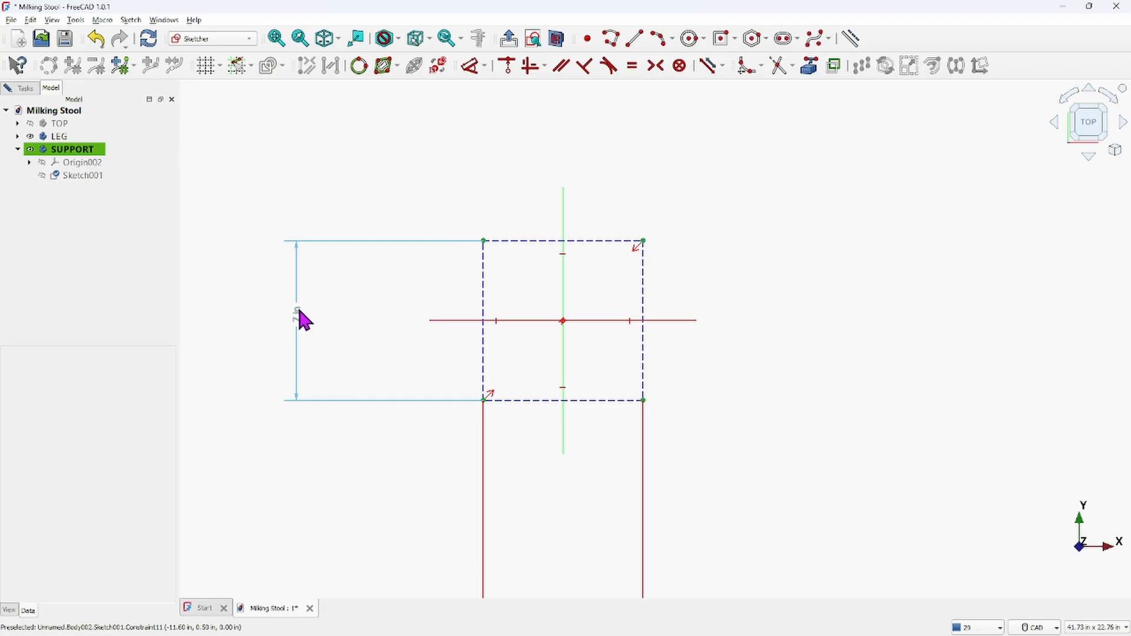
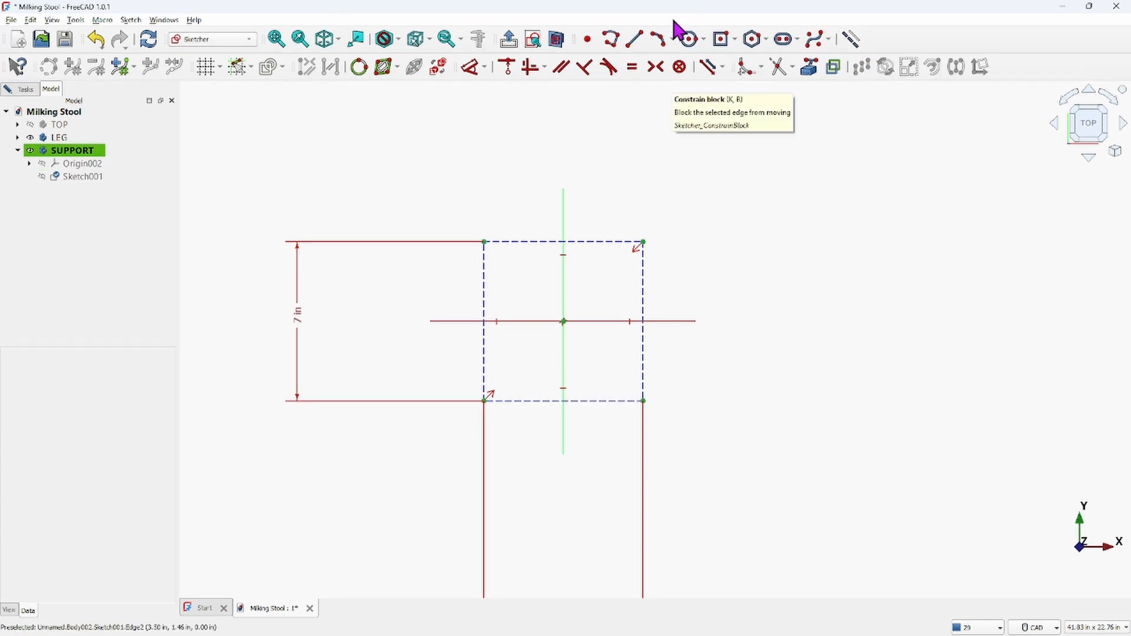
Draw both diagonals of the 7 in construction square as construction lines crossing at the origin
left_click(637, 39)
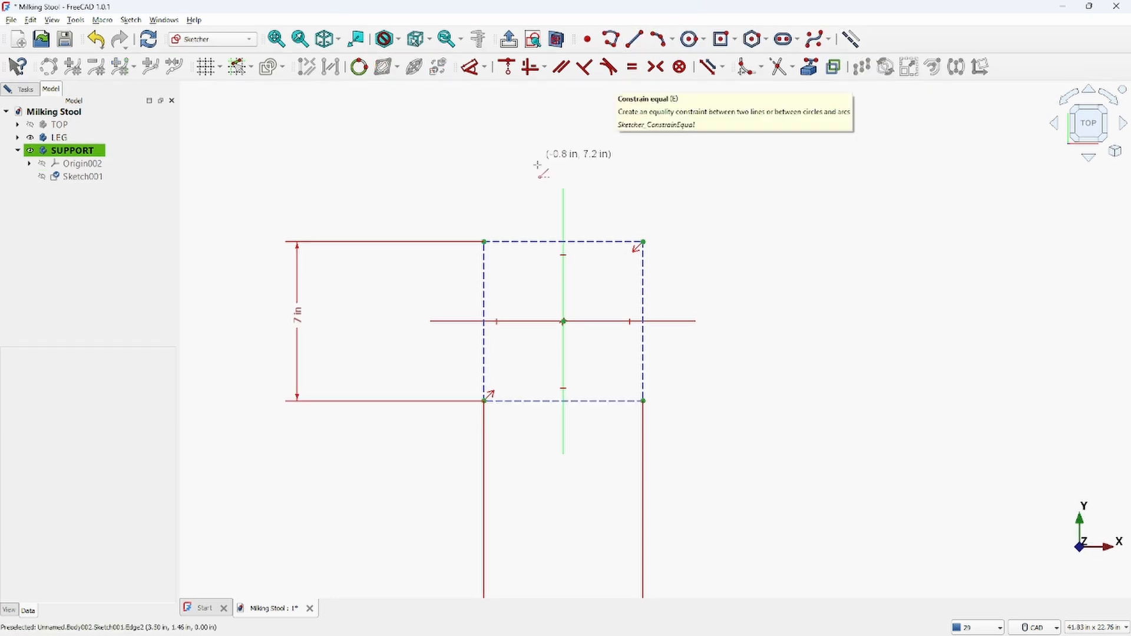
left_click(484, 242)
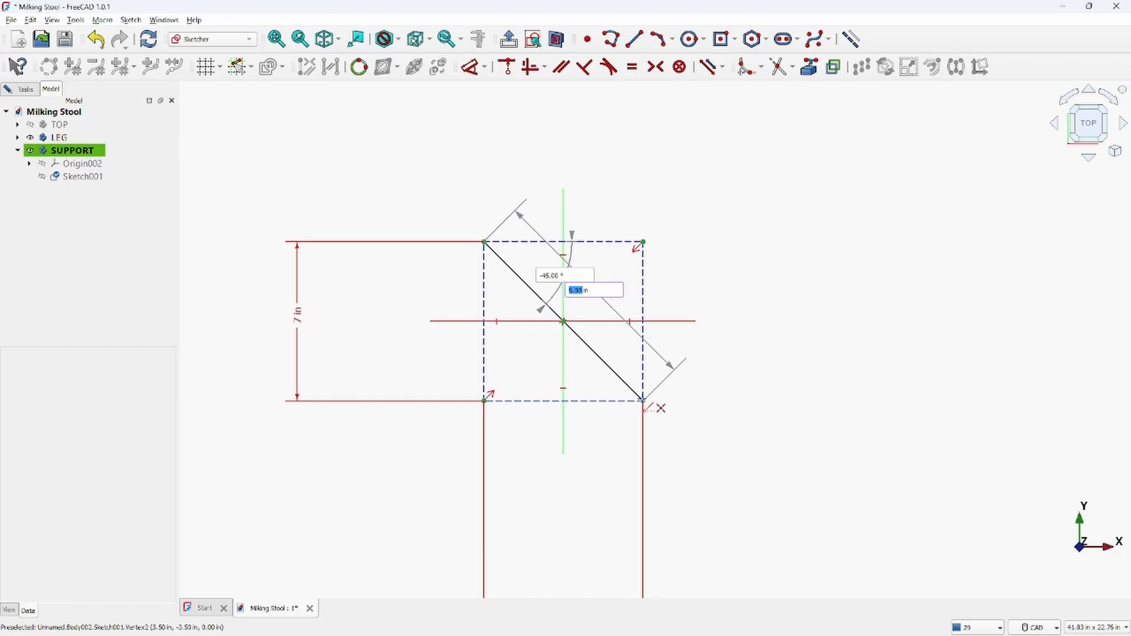
left_click(644, 401)
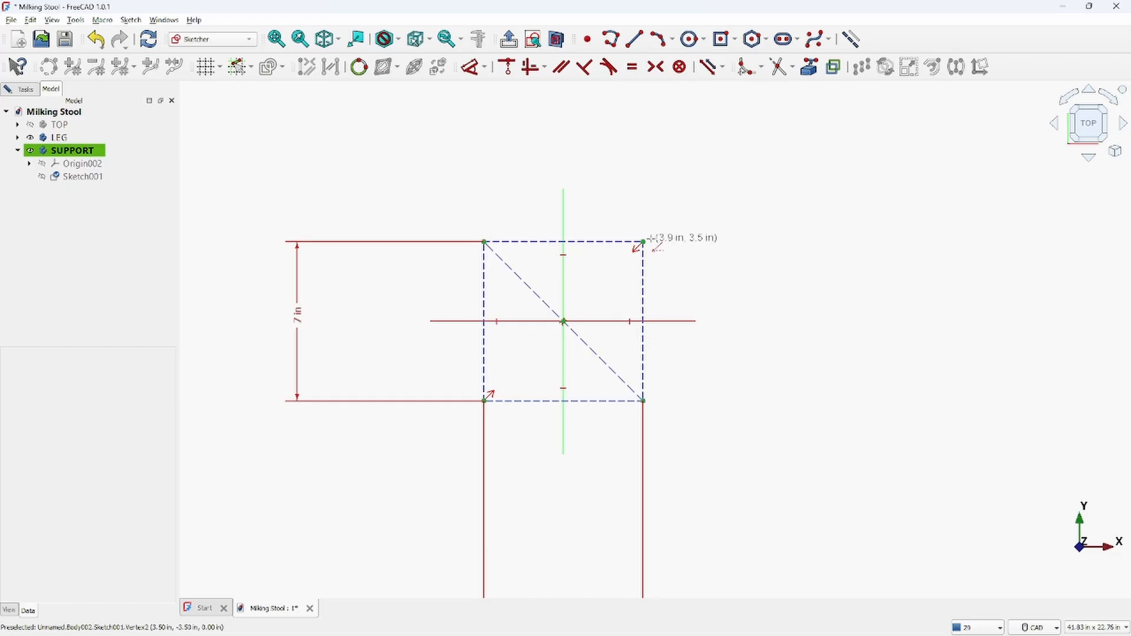
left_click(643, 241)
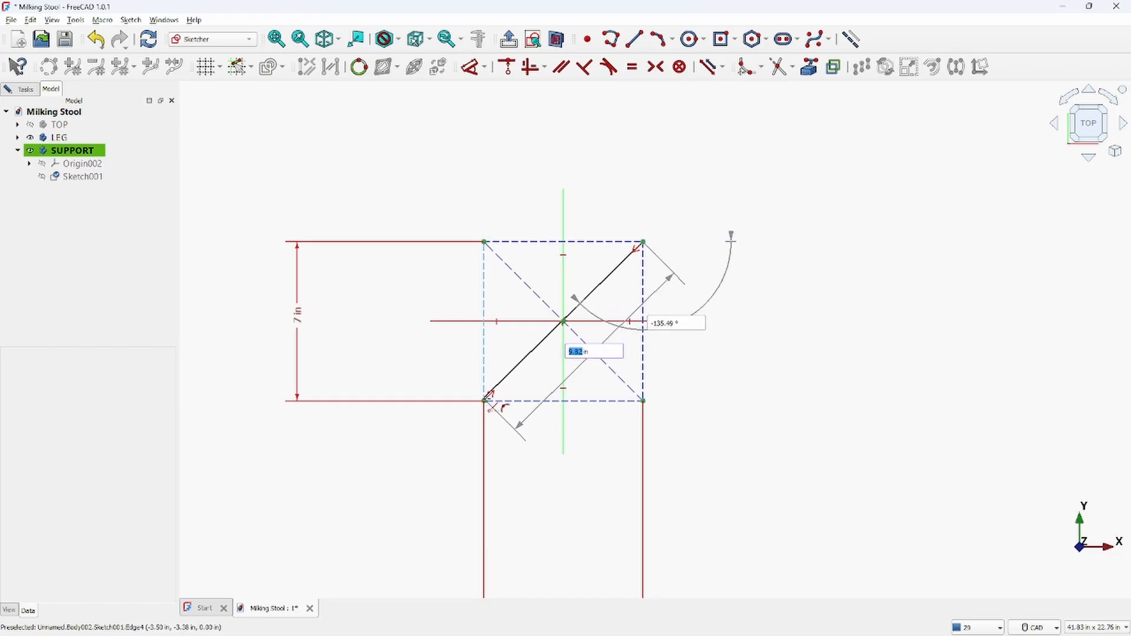
left_click(485, 401)
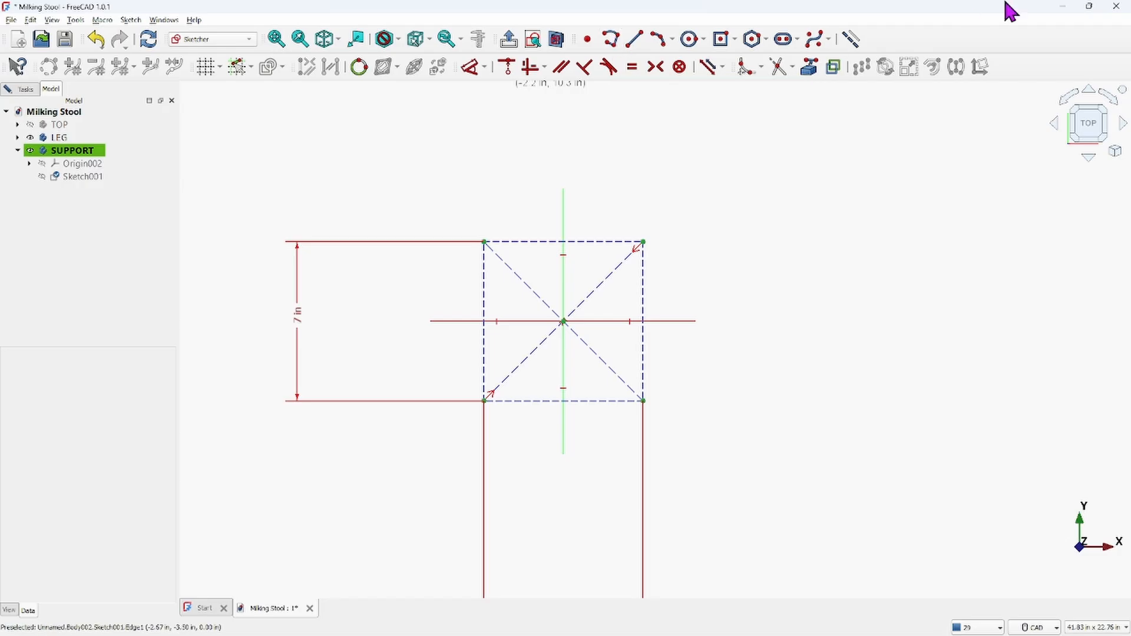
left_click(853, 39)
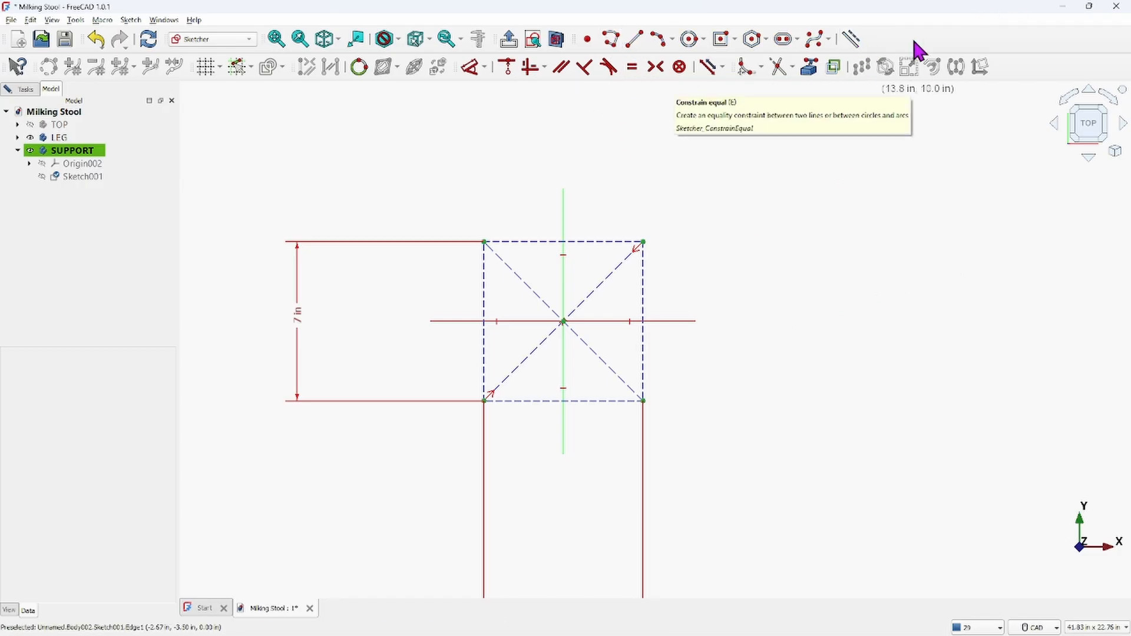
Draw a three-segment polyline from the square's bottom edge, around below the diagonal, ending on the square's right edge
left_click(612, 40)
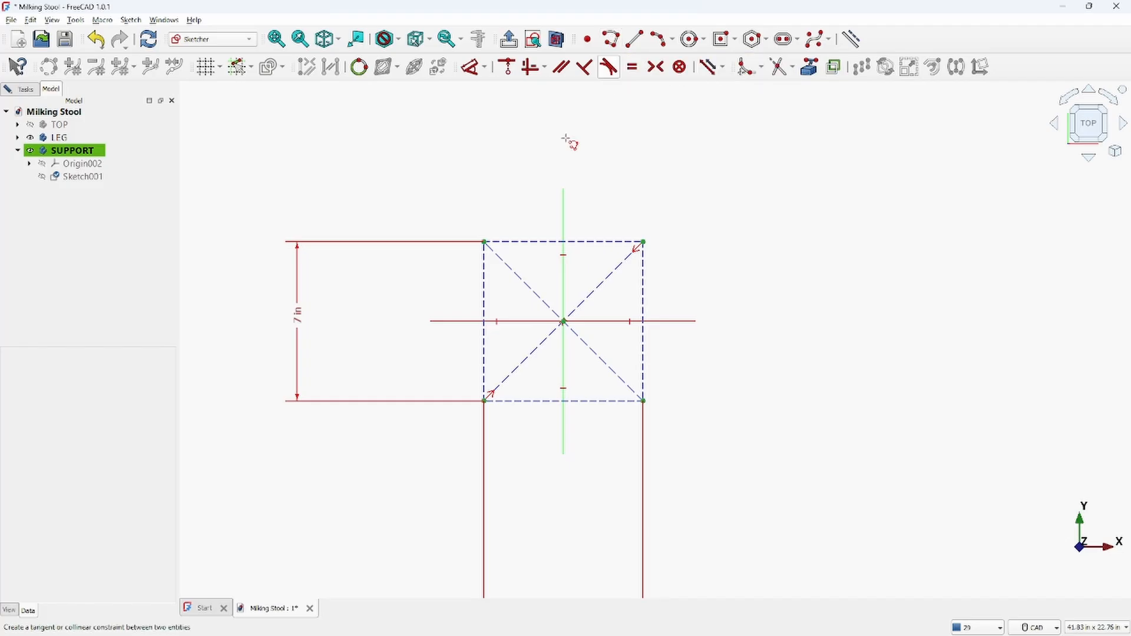
scroll(622, 386, "up", 5)
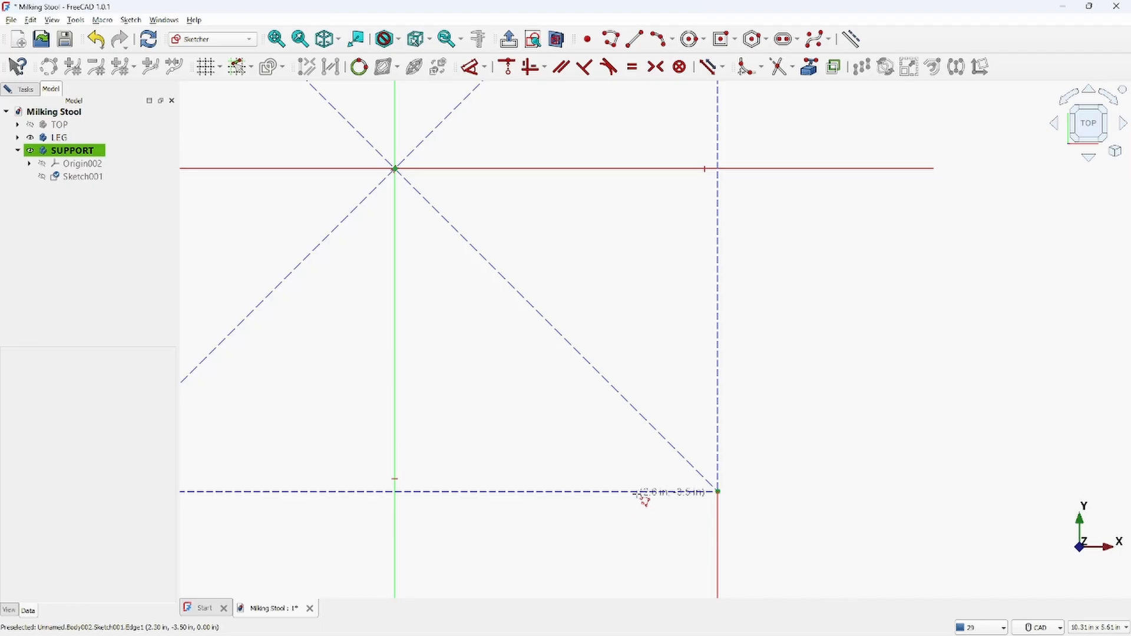
left_click(637, 491)
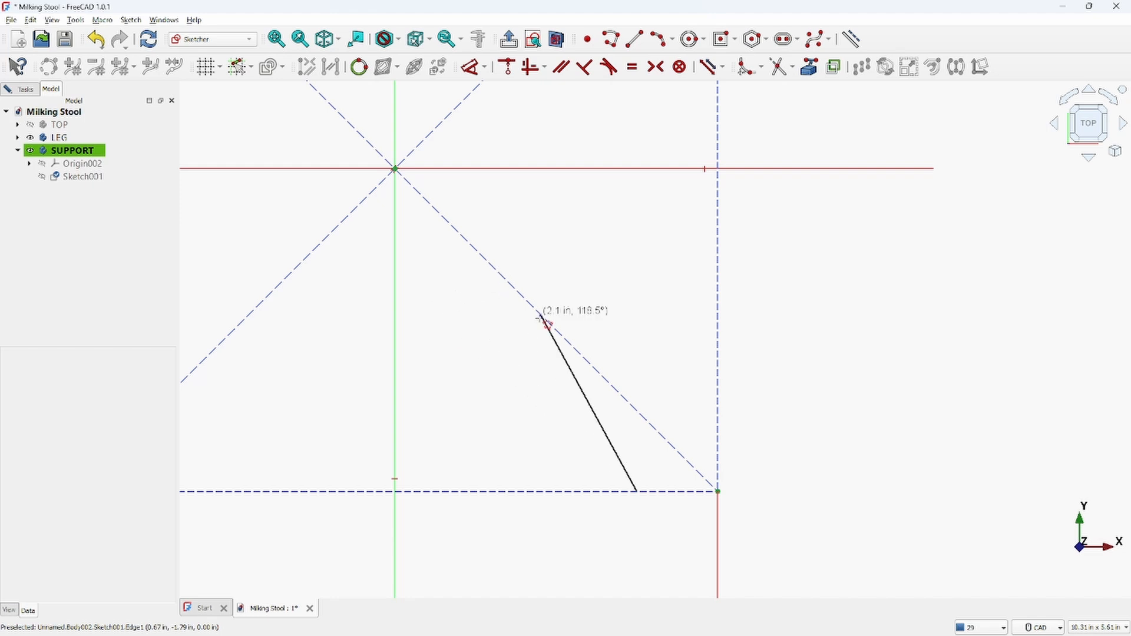
left_click(431, 314)
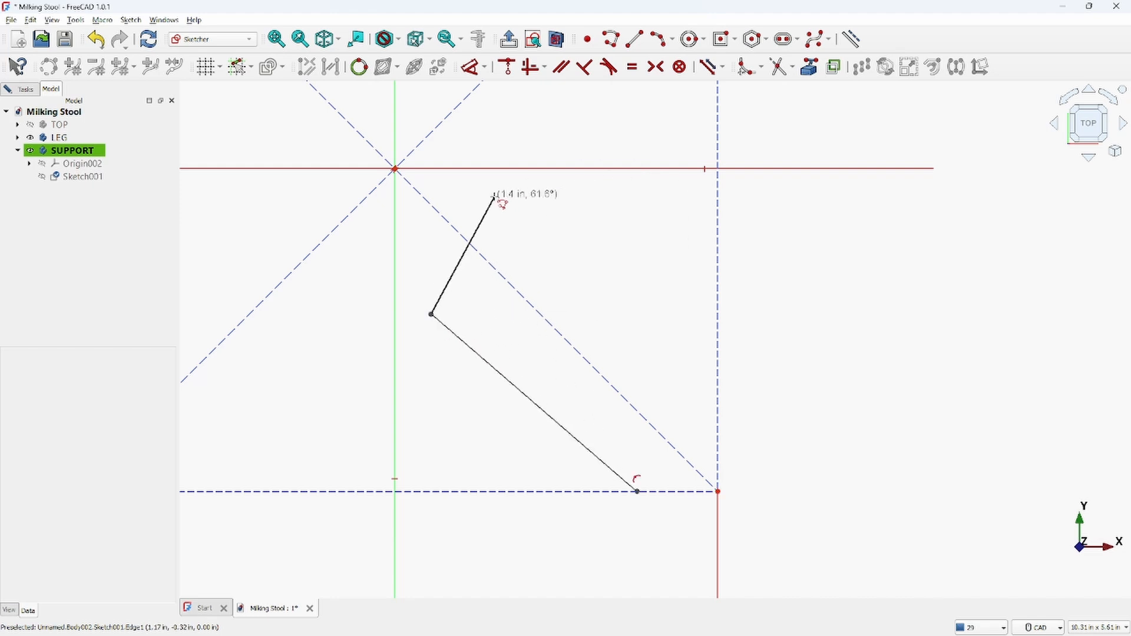
left_click(495, 198)
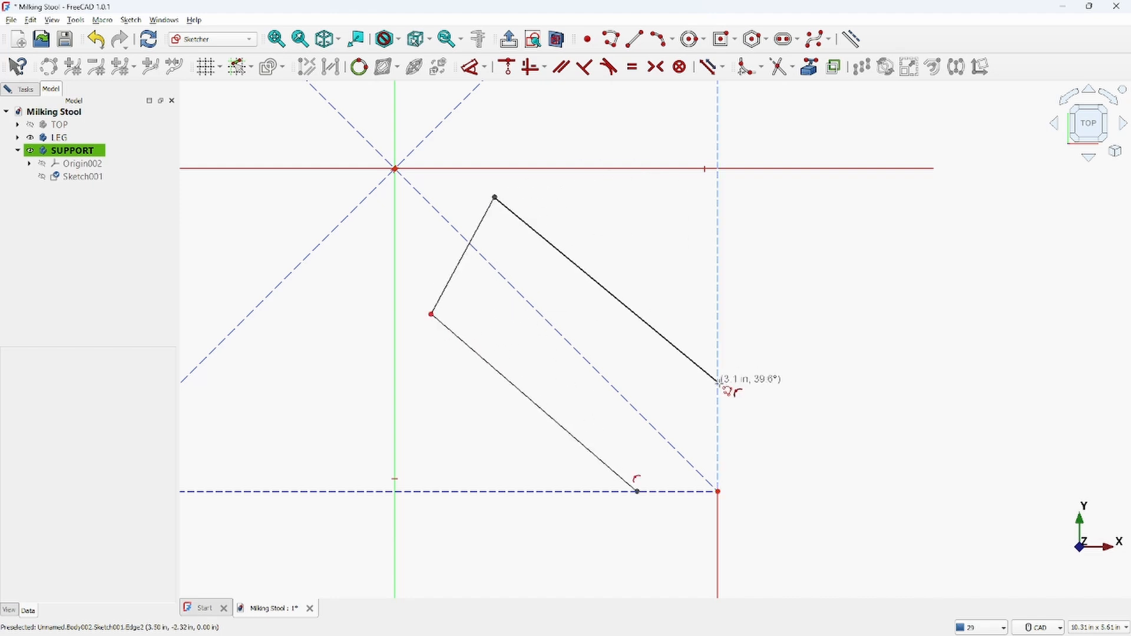
left_click(718, 422)
right_click(903, 396)
scroll(891, 391, "down", 2)
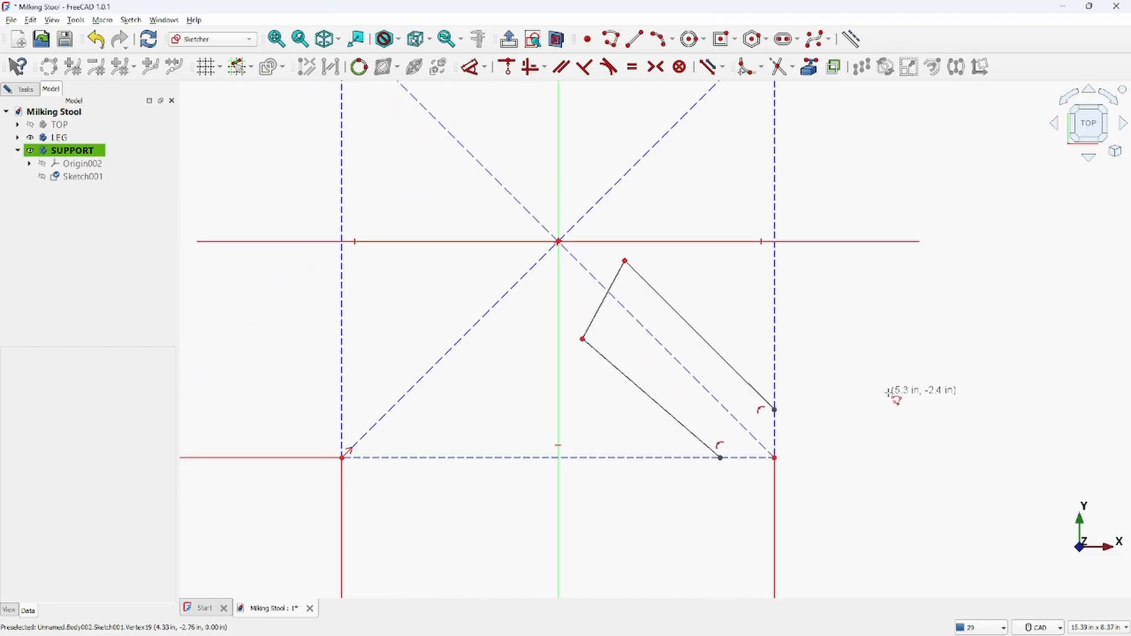
Constrain the polyline's upper long segment parallel to the construction diagonal
left_click(713, 355)
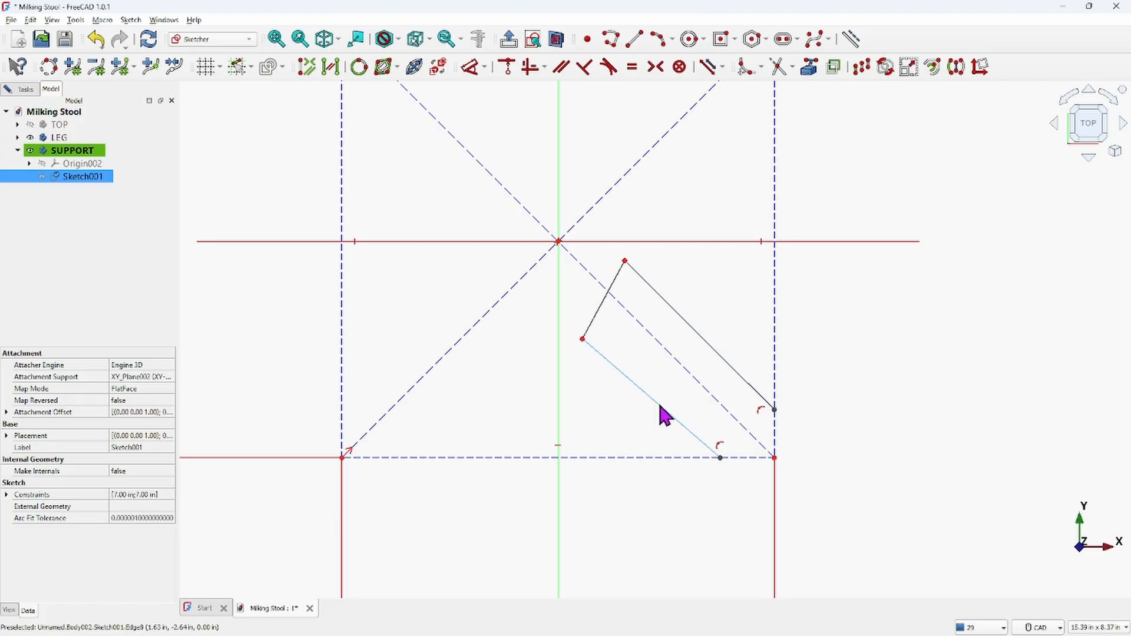
left_click(693, 329)
left_click(670, 350)
left_click(560, 68)
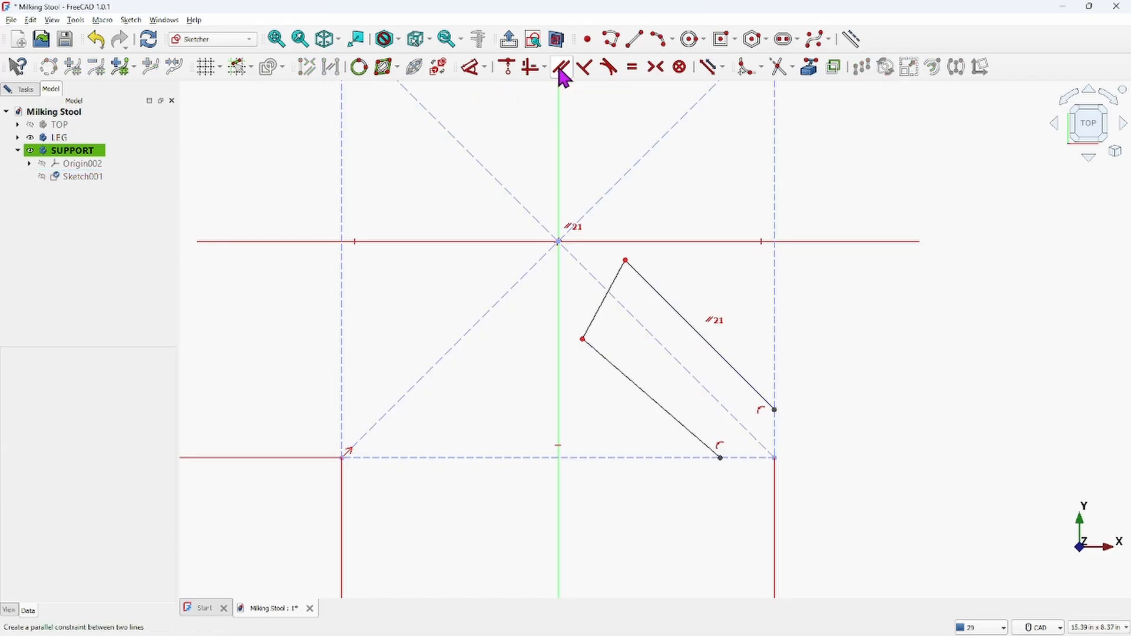
Constrain the lower long segment parallel to the upper one and the short end segment perpendicular to them
left_click(672, 394)
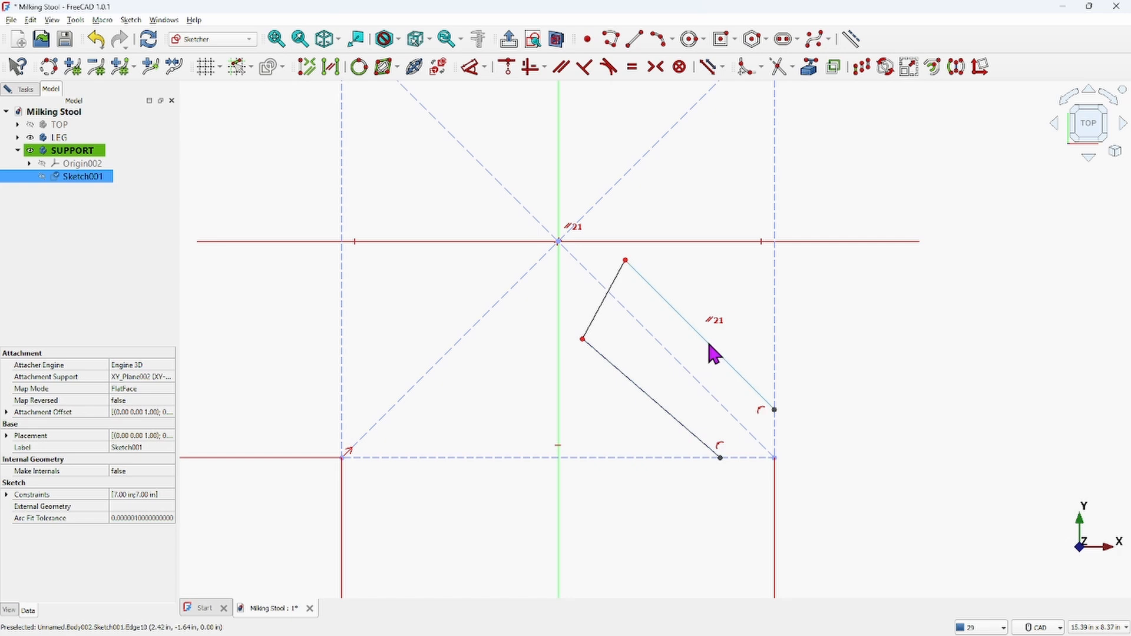
left_click(565, 68)
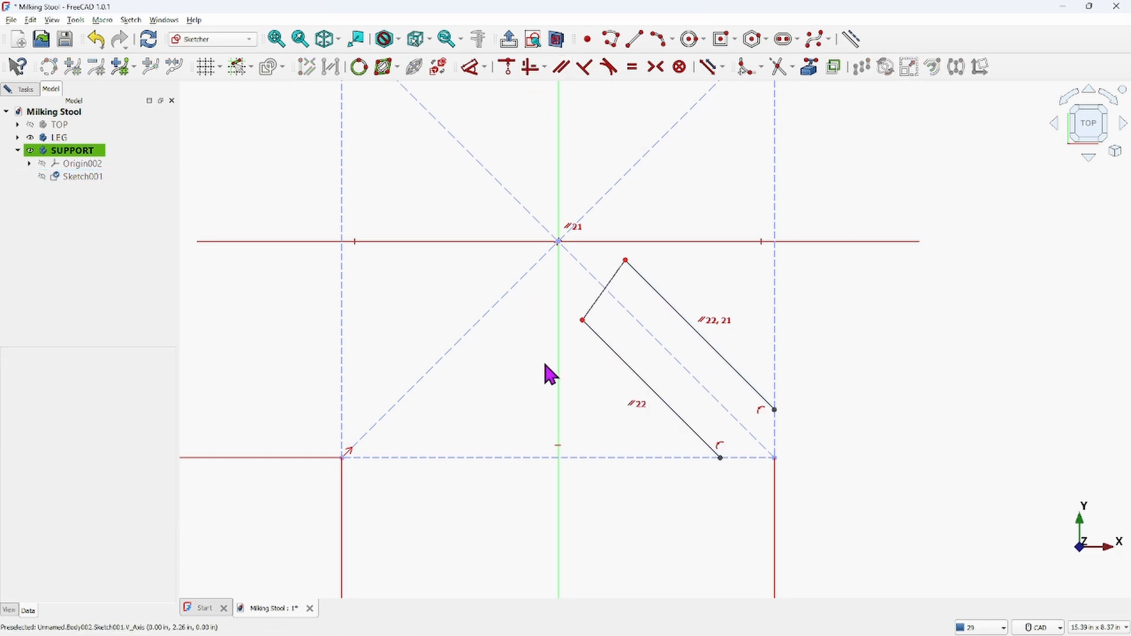
left_click(615, 279)
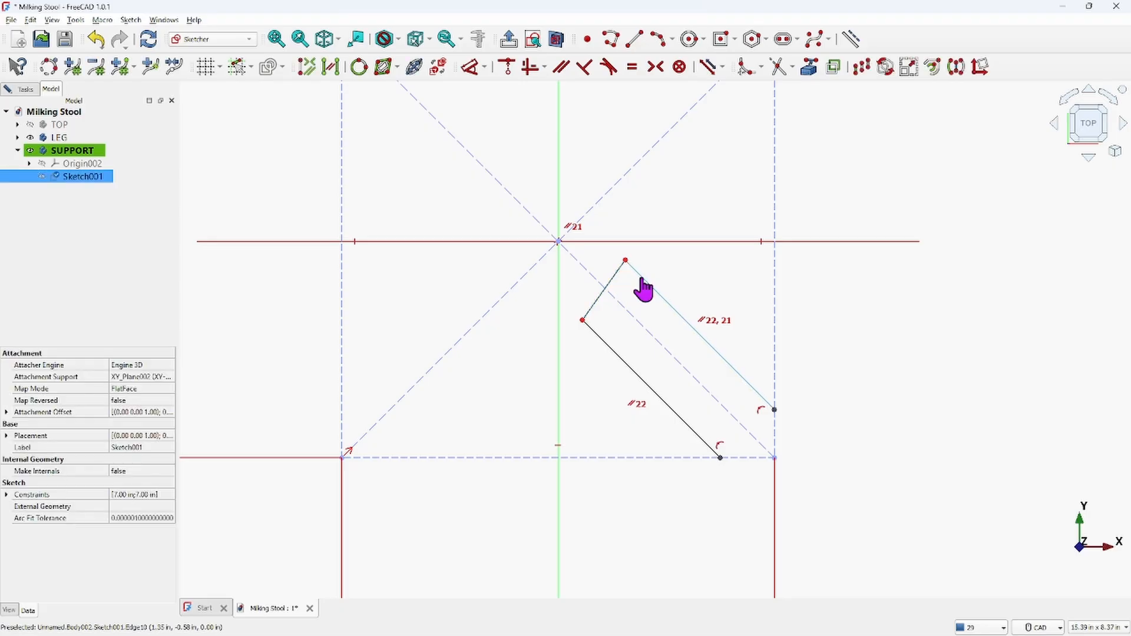
left_click(585, 72)
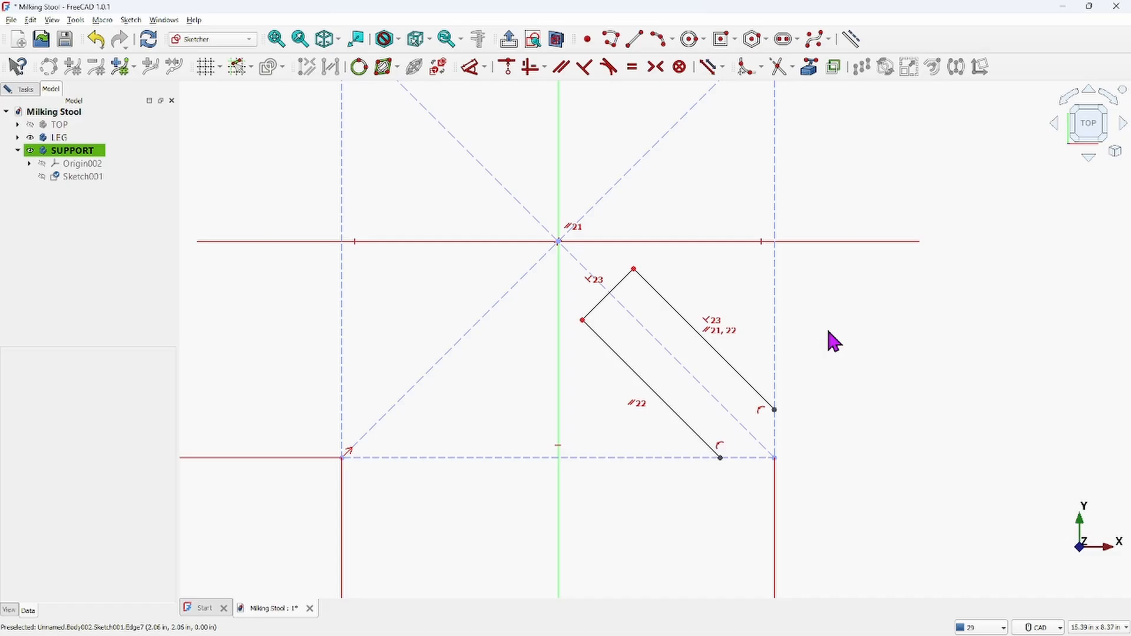
mouse_move(694, 434)
left_mouse_down()
mouse_move(699, 418)
mouse_move(667, 409)
mouse_move(715, 419)
mouse_move(691, 426)
left_mouse_up()
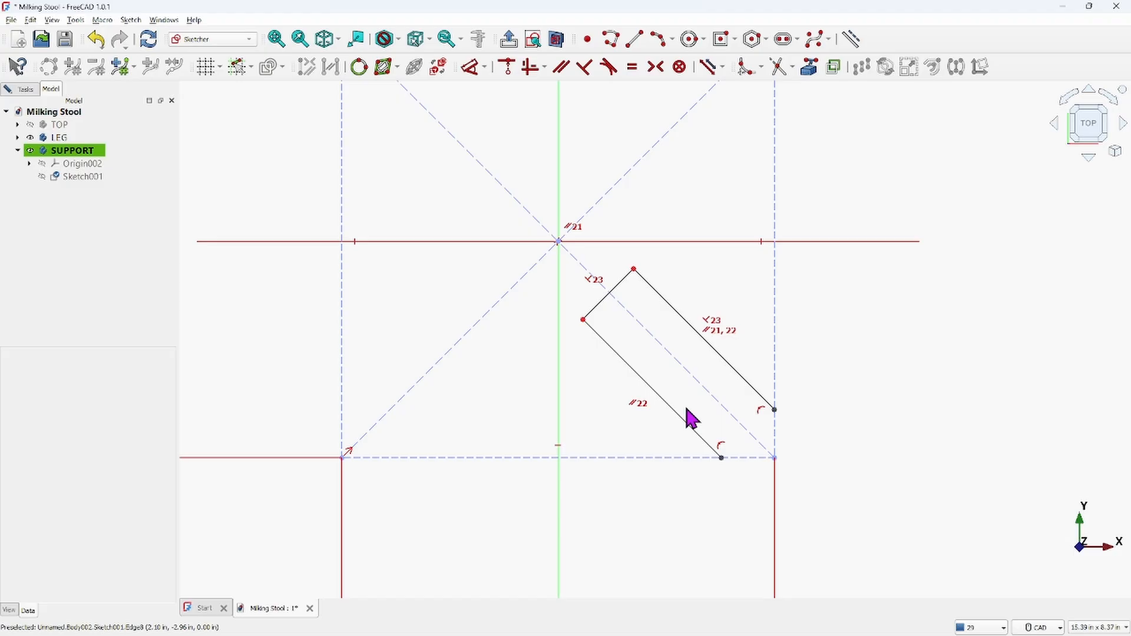
Set the distance between the polyline's two endpoints on the square's edges to 0.75 in
left_click(721, 457)
left_click(775, 410)
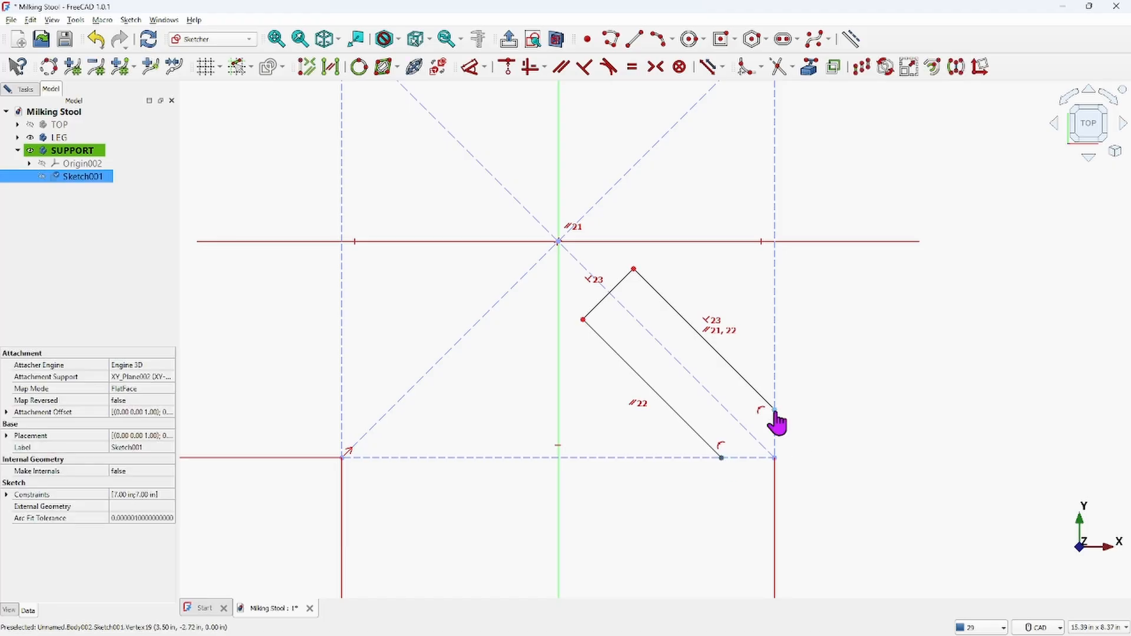
left_click(469, 64)
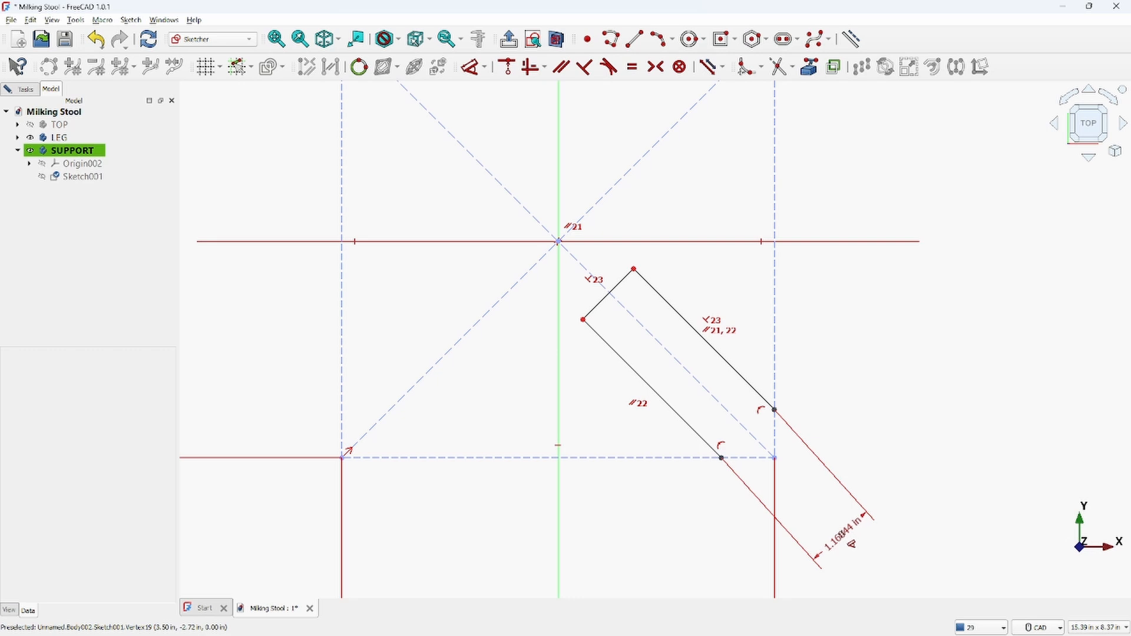
left_click(841, 545)
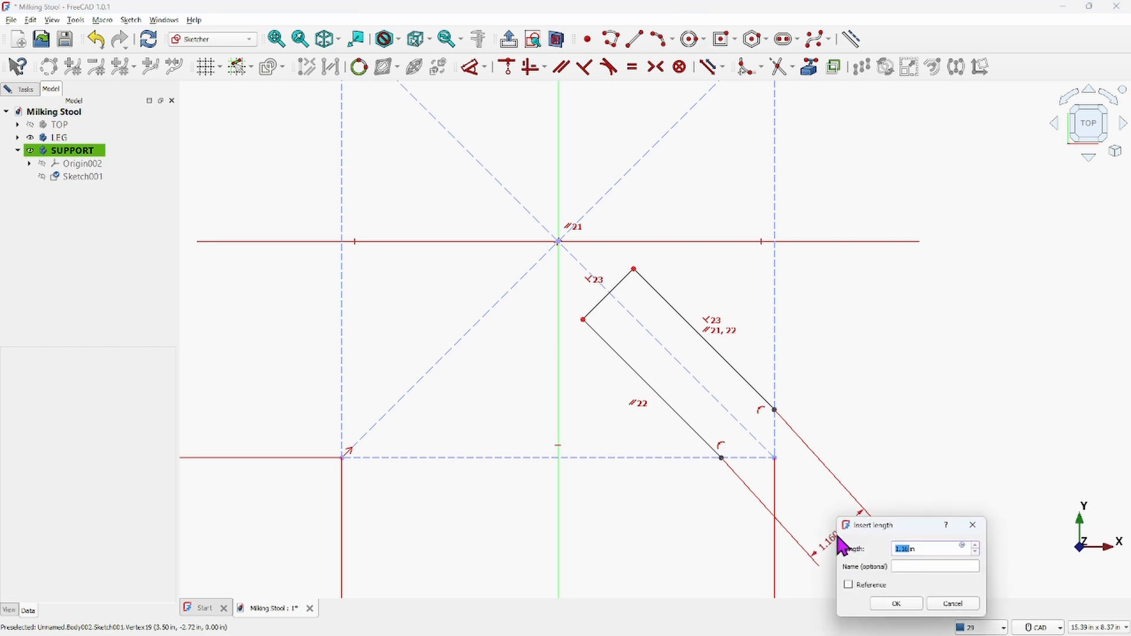
type("0.55")
key("Return")
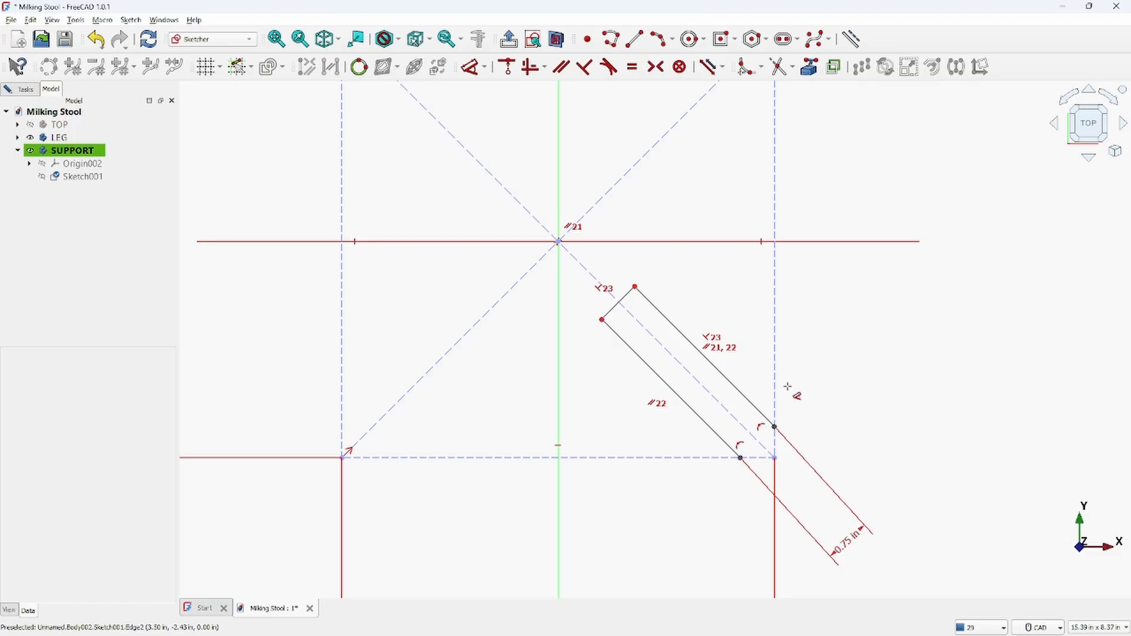
right_click(818, 361)
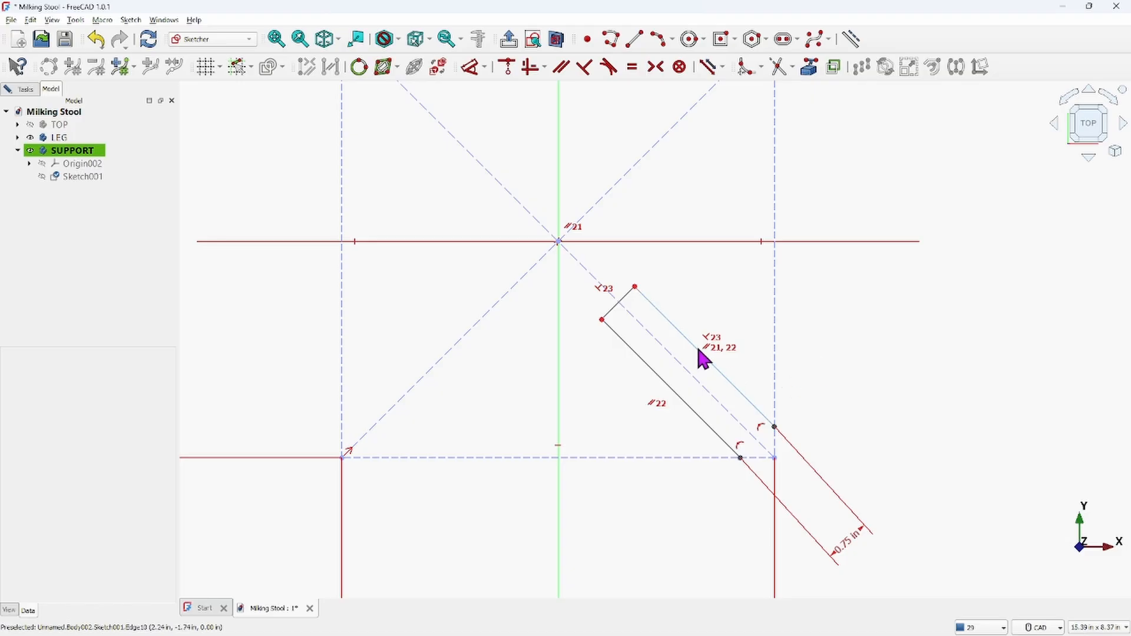
Drag the strip's segments and corner to reposition it along the diagonal
left_click_drag(703, 356, 712, 361)
mouse_move(635, 311)
left_mouse_down()
mouse_move(649, 313)
mouse_move(620, 296)
left_mouse_up()
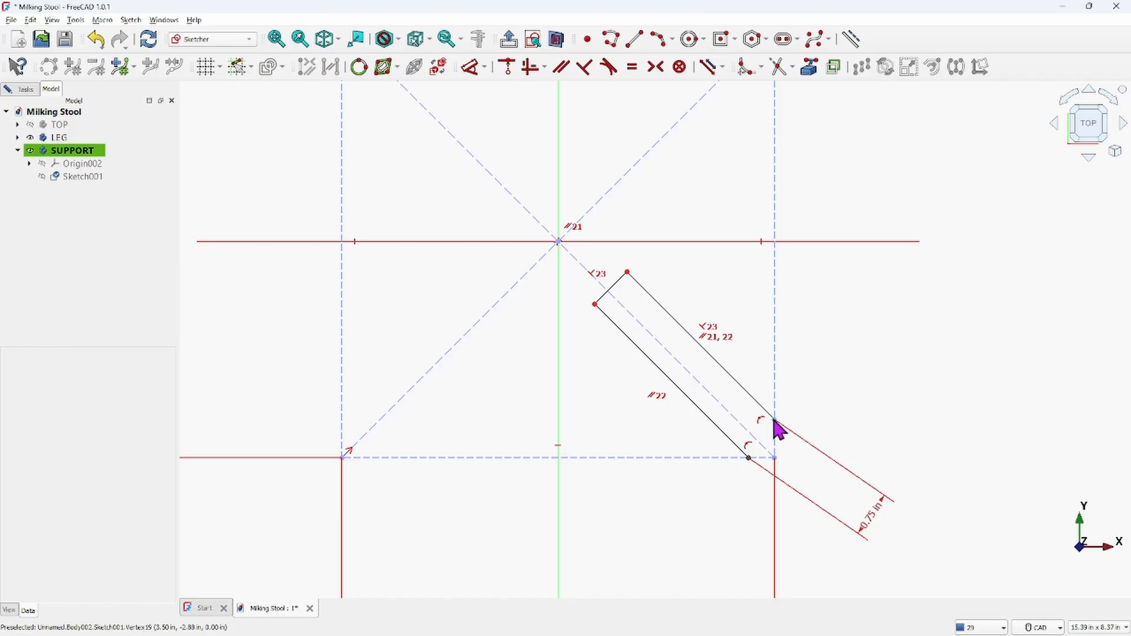
left_click_drag(776, 429, 778, 436)
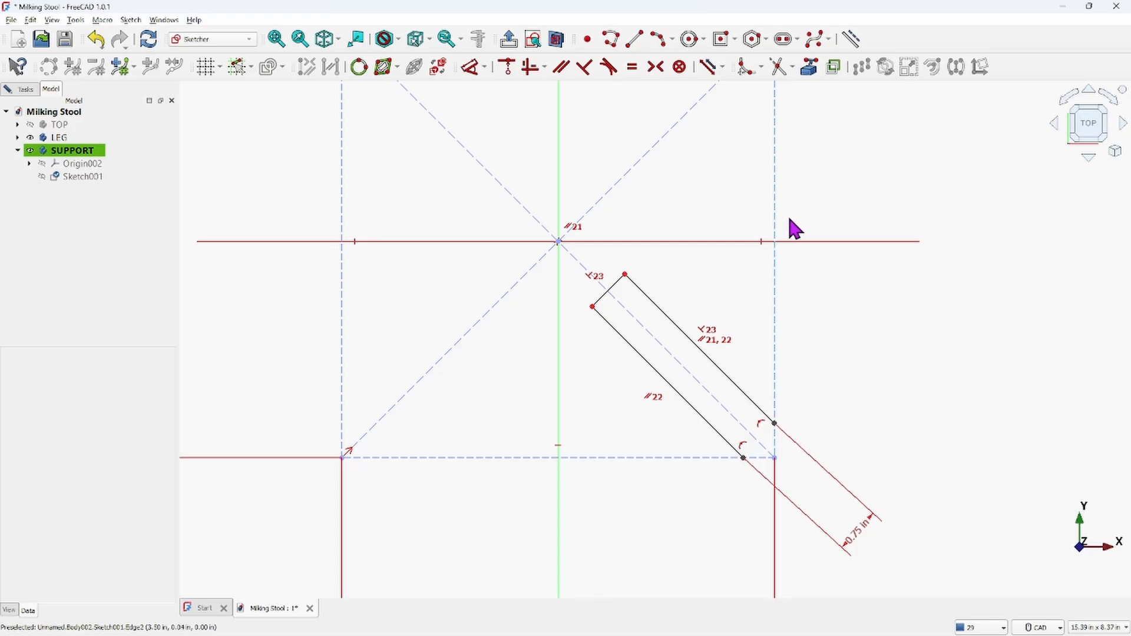
Draw a vertical line about 2.7 in long, starting on the horizontal axis to the right of the square
left_click(633, 38)
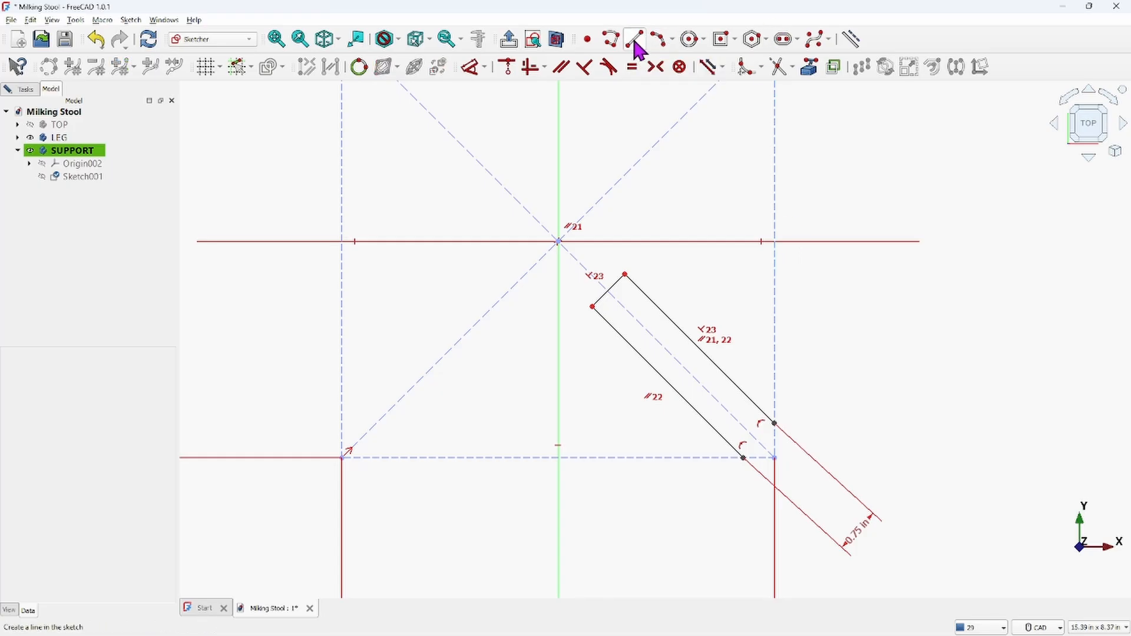
left_click(821, 242)
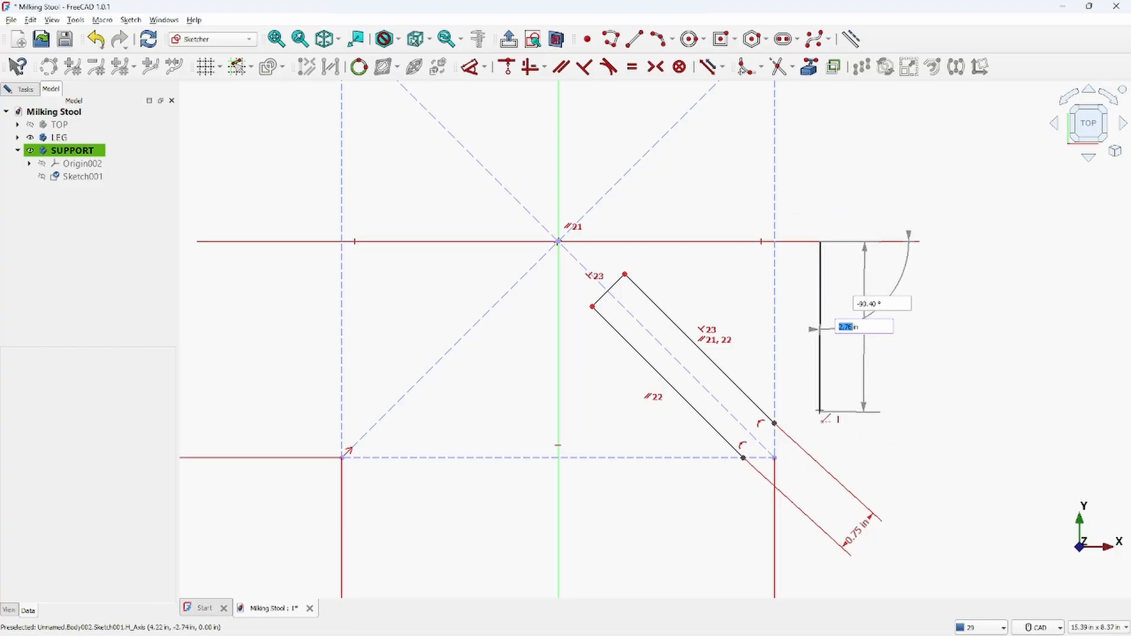
left_click(821, 412)
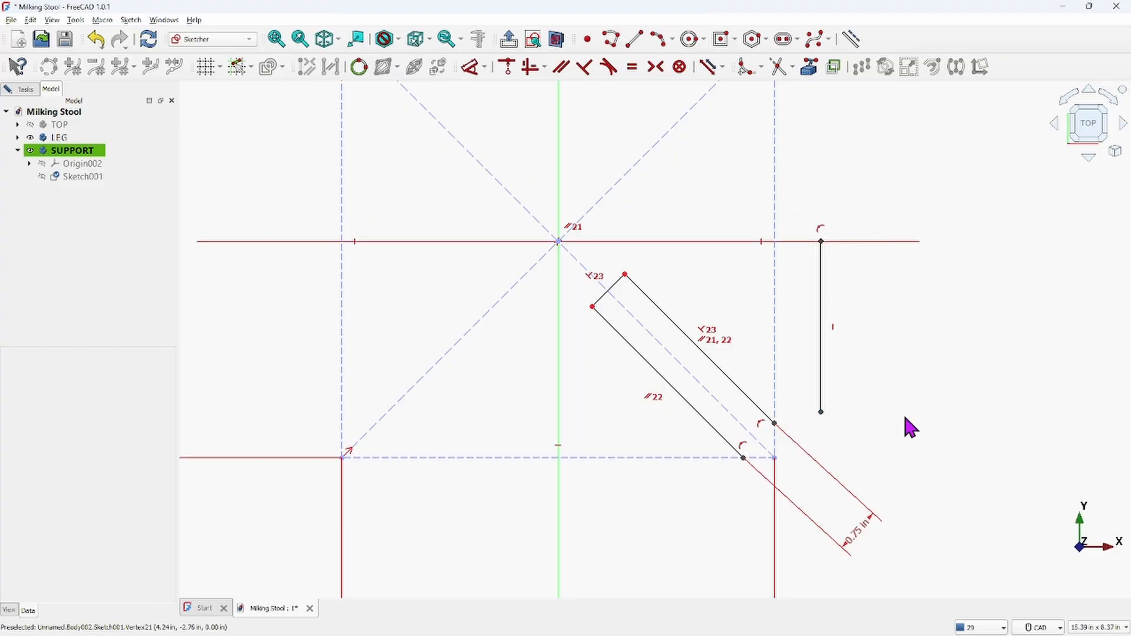
left_click_drag(821, 290, 826, 284)
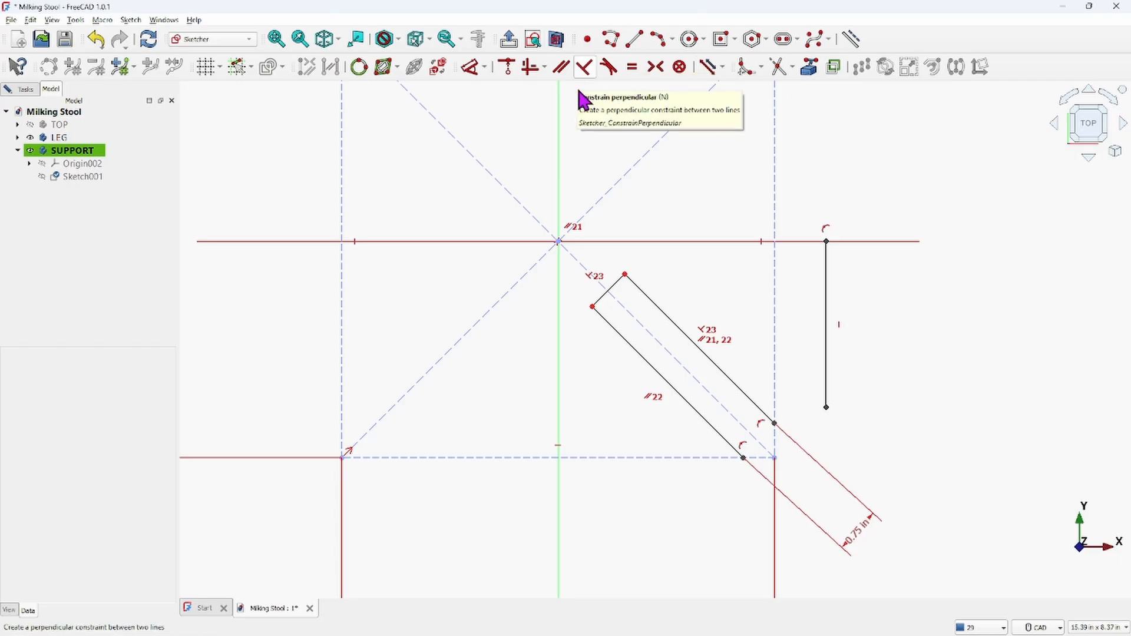
Set the vertical line's length to 2 in
left_click(827, 303)
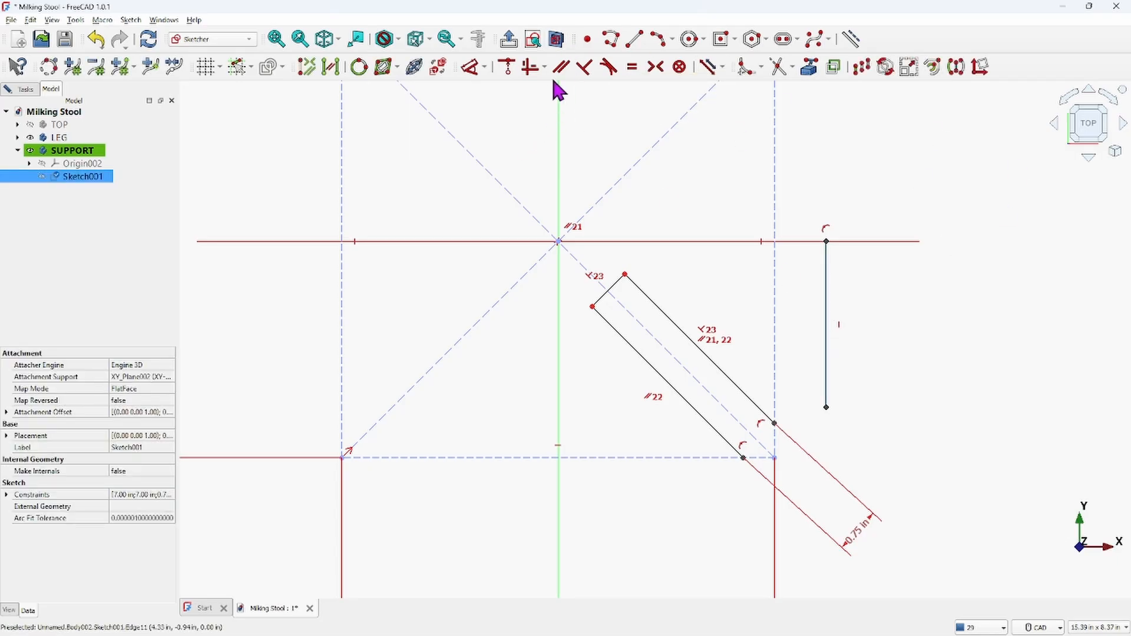
left_click(472, 68)
double_click(890, 341)
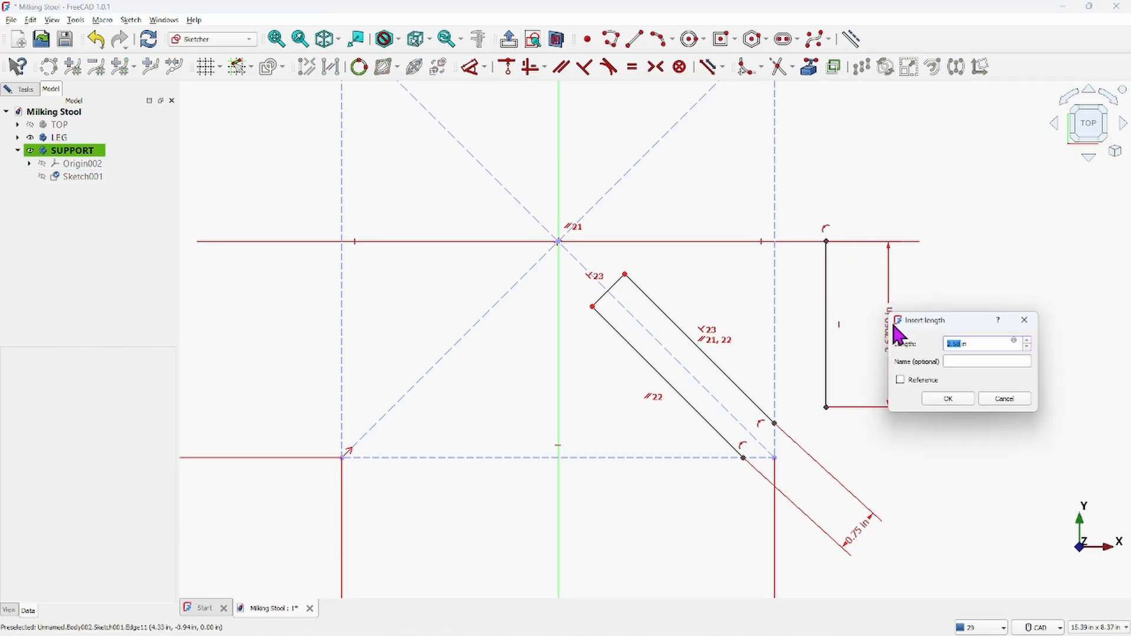
type("2")
key("Return")
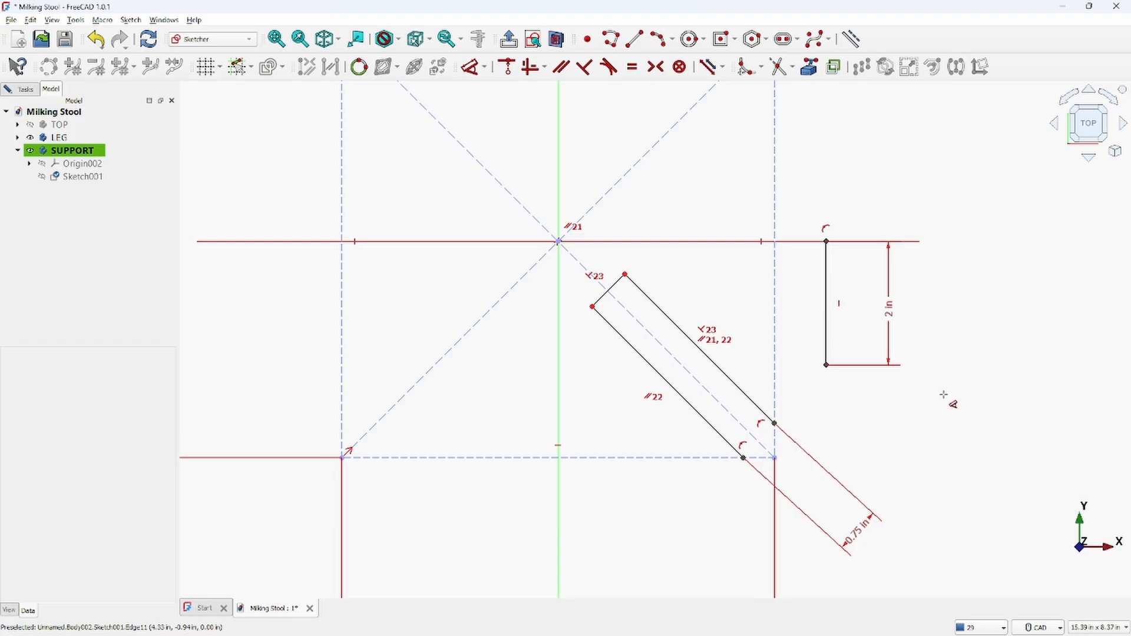
right_click(958, 383)
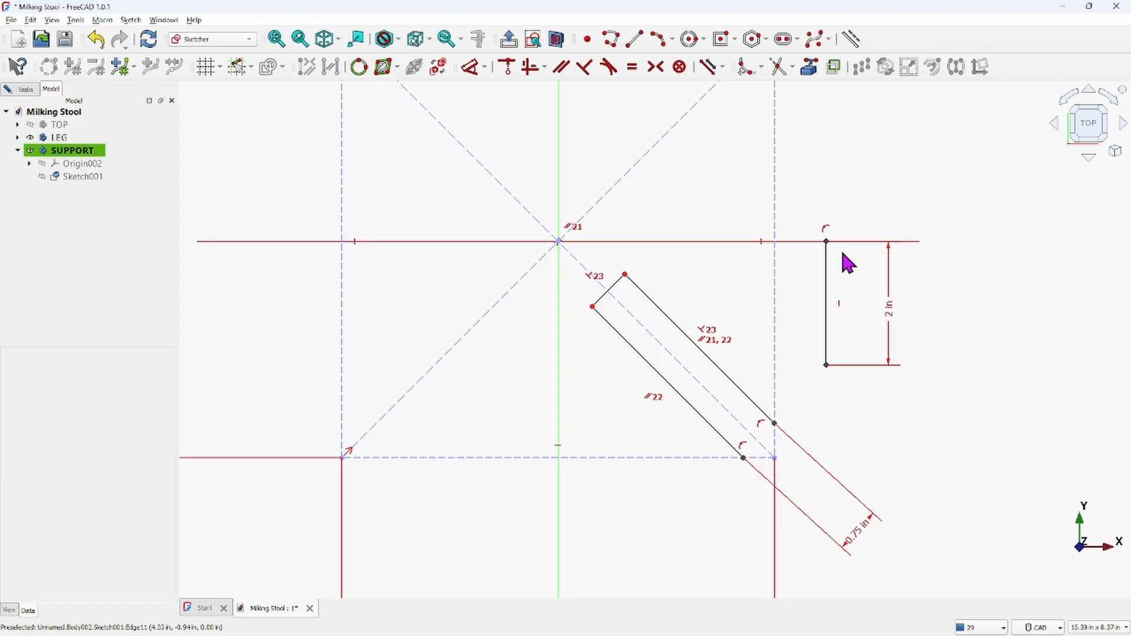
Set the horizontal distance from the sketch origin to the vertical line to 3.5 in
left_click(559, 242)
left_click(826, 317)
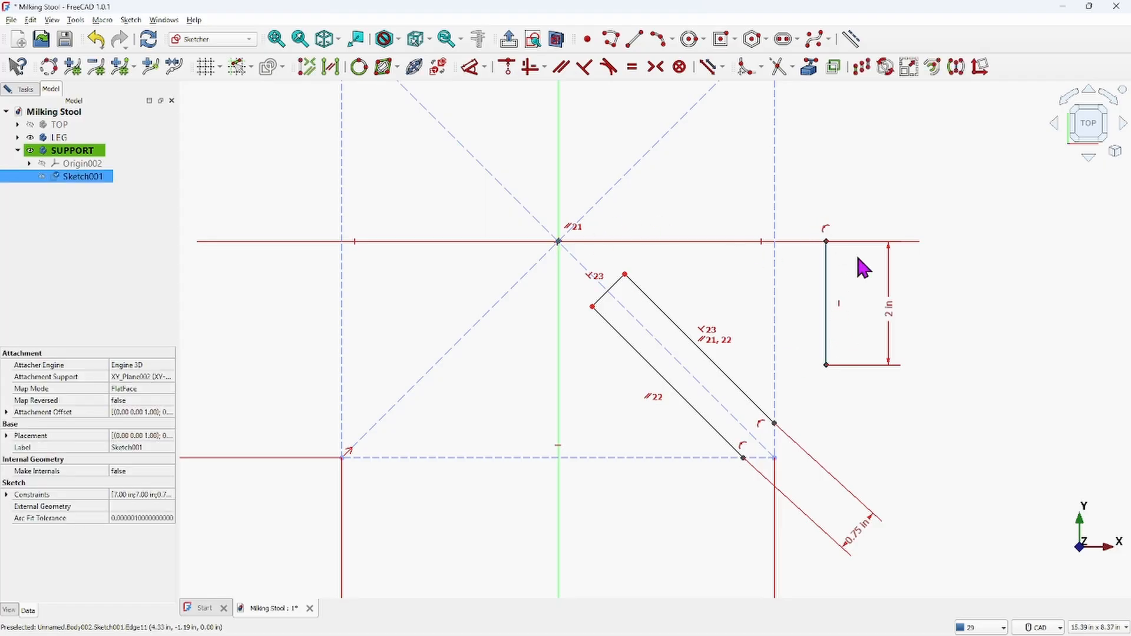
left_click(471, 66)
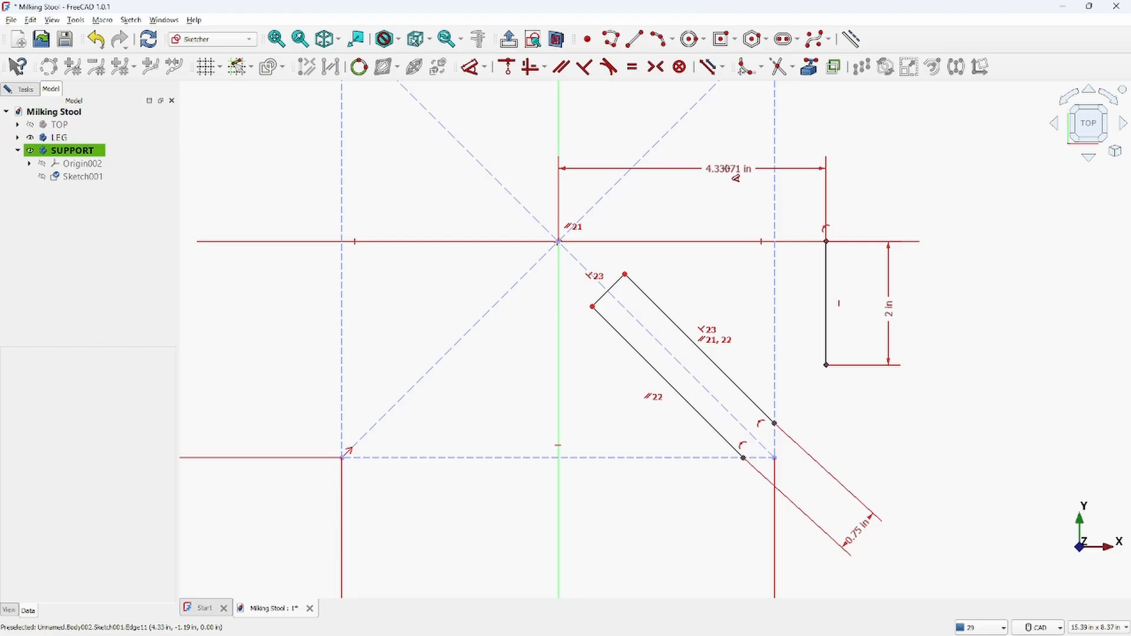
left_click(735, 176)
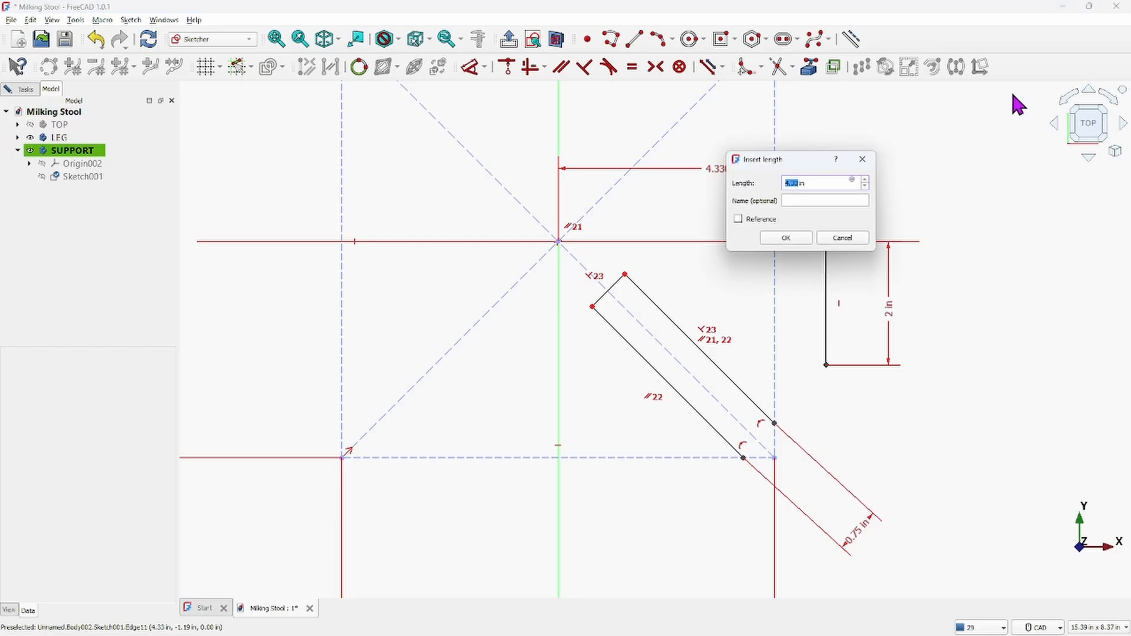
key("Return")
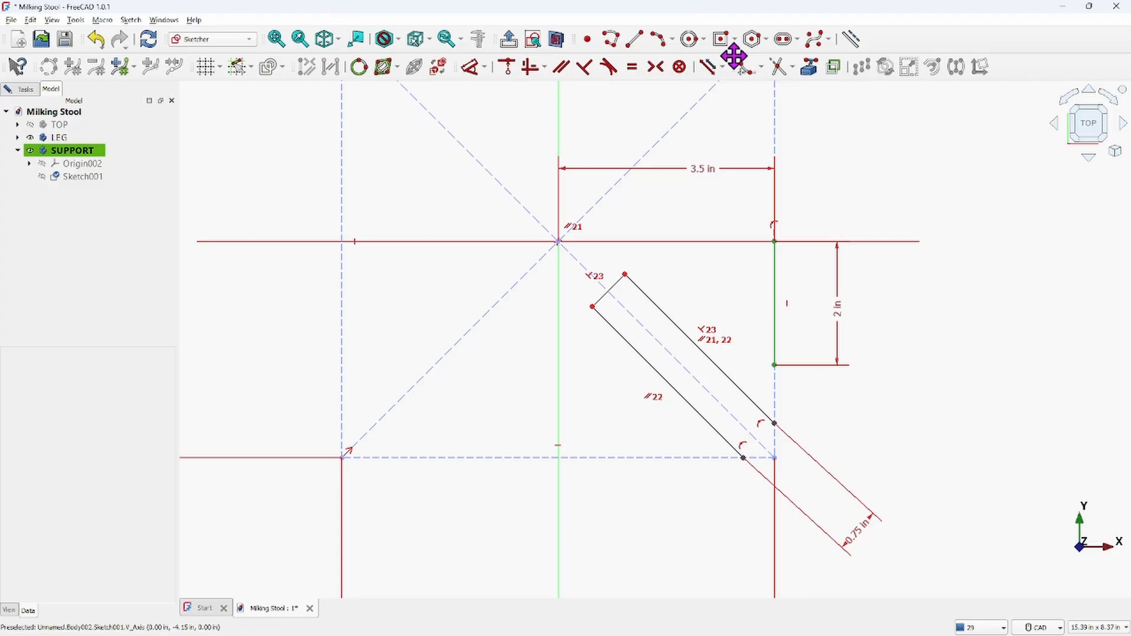
Draw a horizontal line about 2.8 in long, starting on the vertical axis below the square
left_click(635, 39)
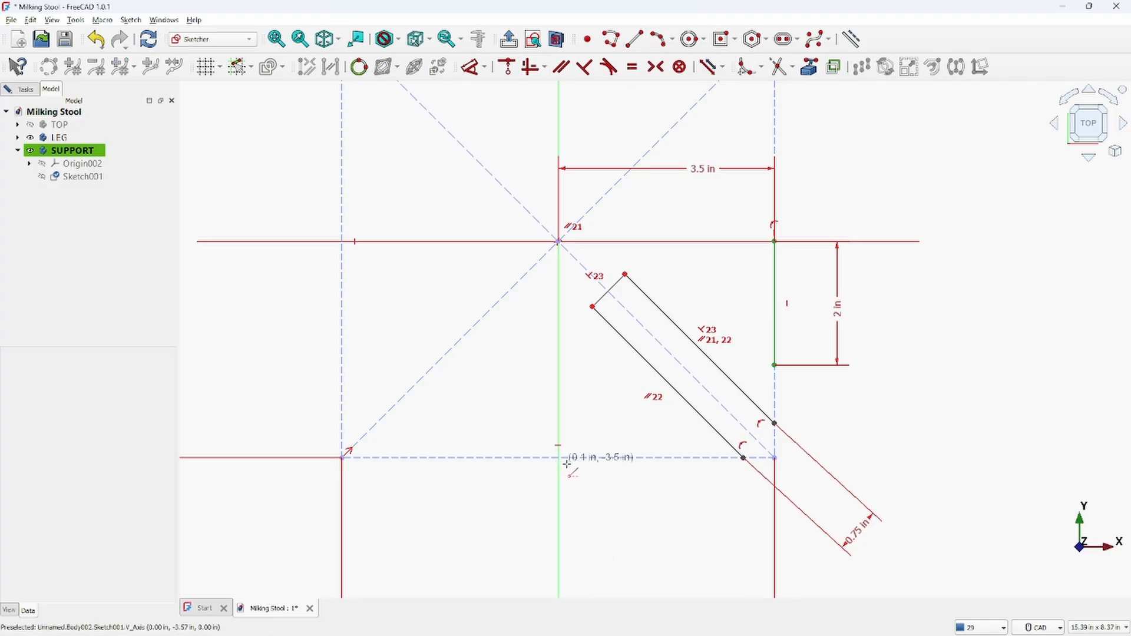
left_click(559, 500)
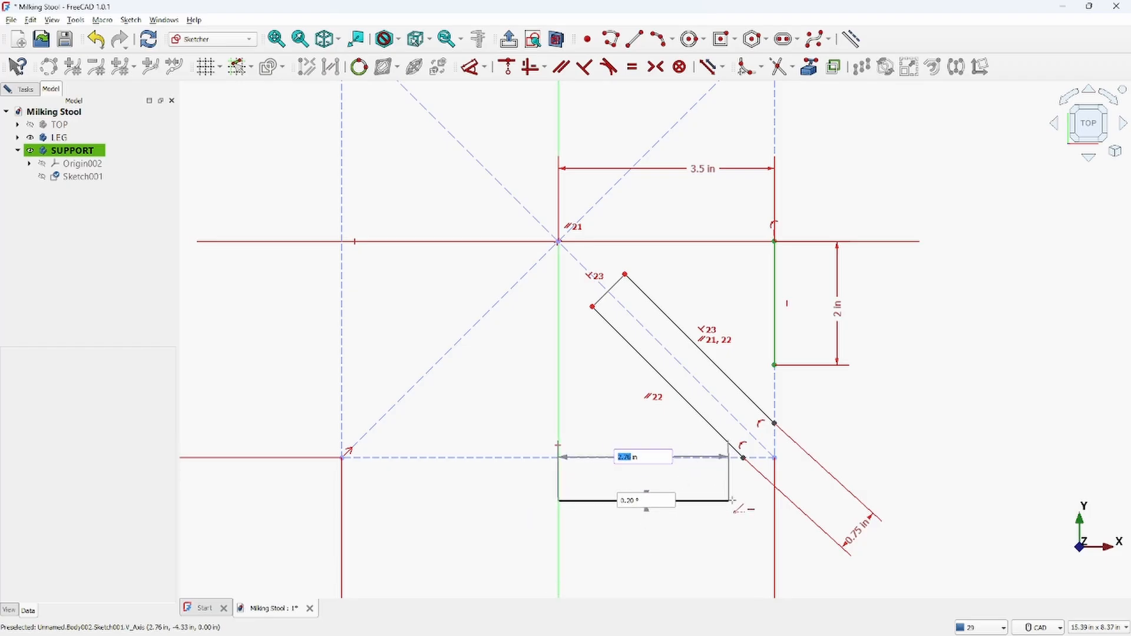
left_click(731, 500)
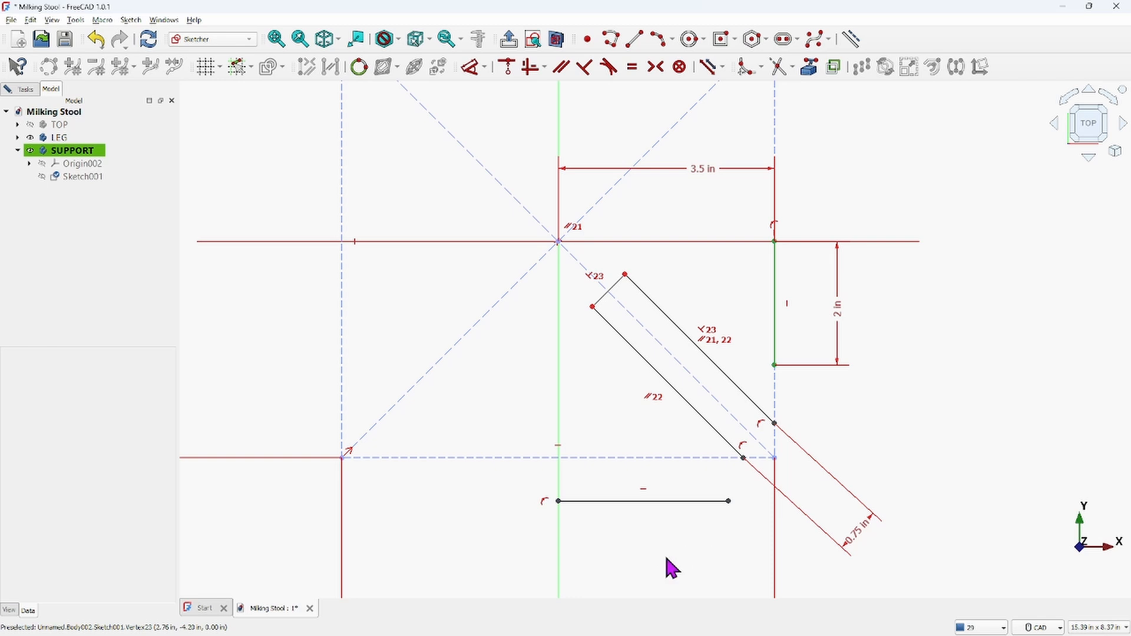
Set the horizontal line's length to 2 in
left_click(634, 501)
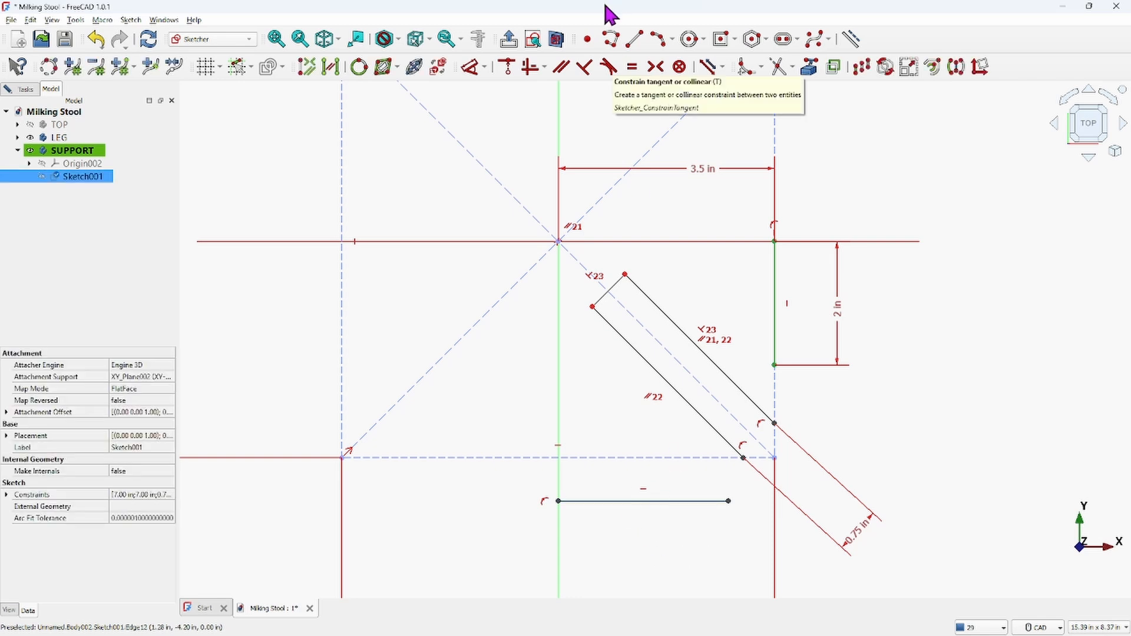
left_click(474, 67)
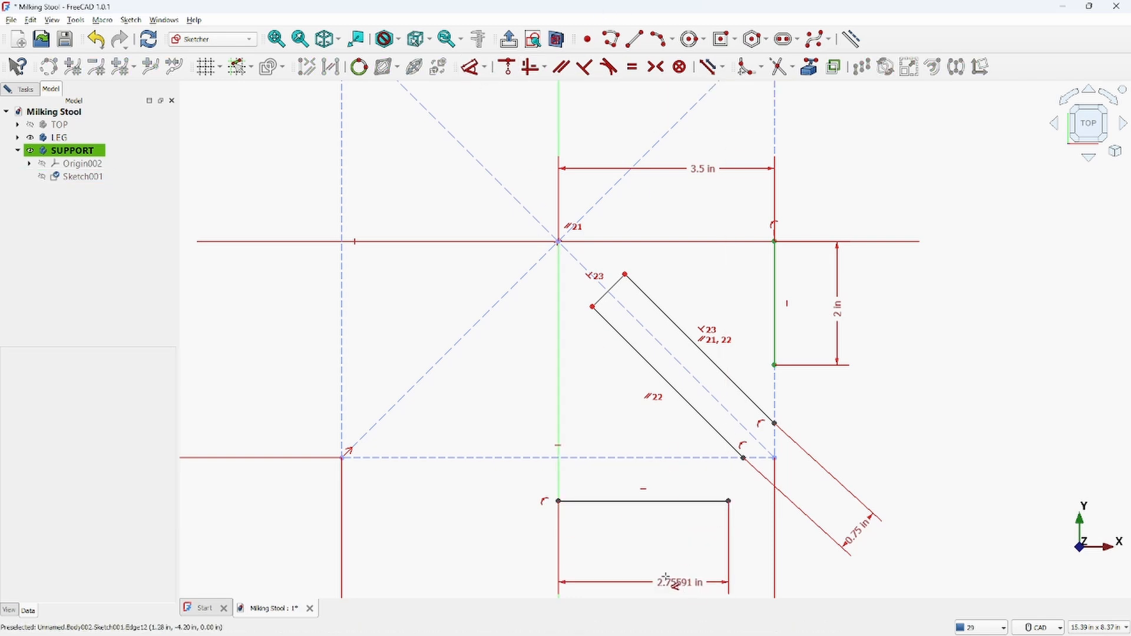
left_click(661, 575)
key("Return")
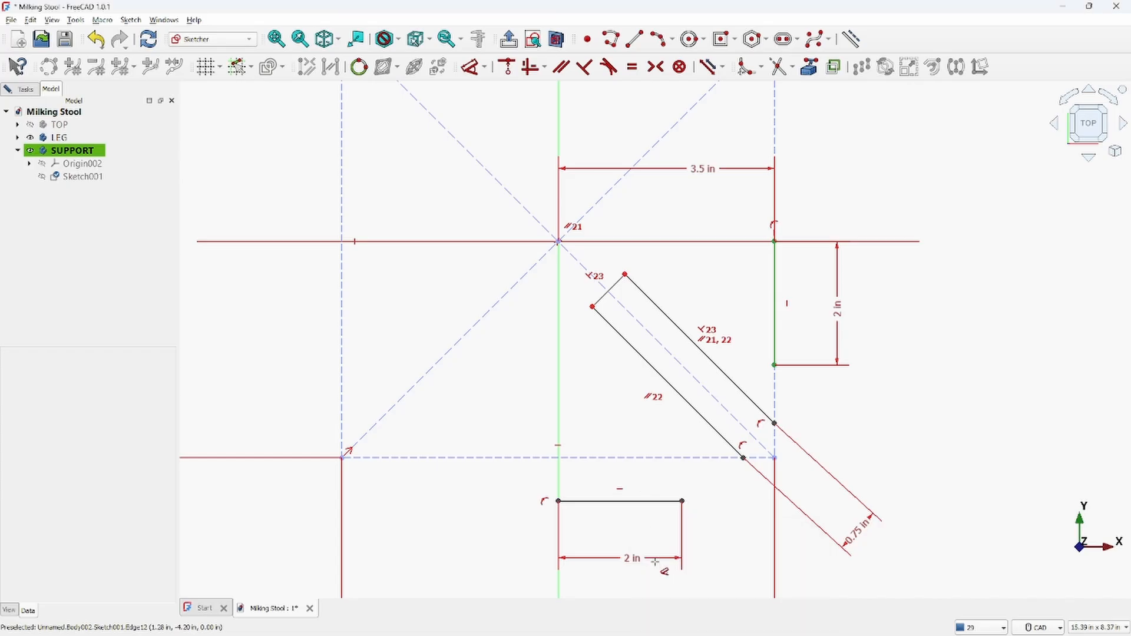
key("Escape")
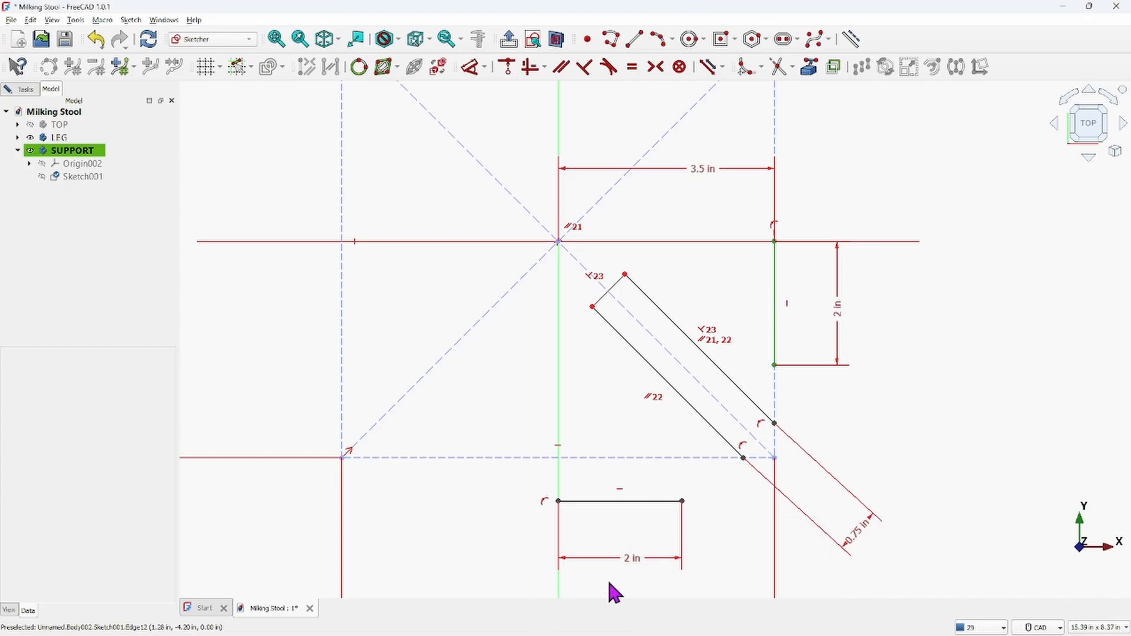
Set the horizontal line's distance below the horizontal axis to 3.5 in
left_click(581, 502)
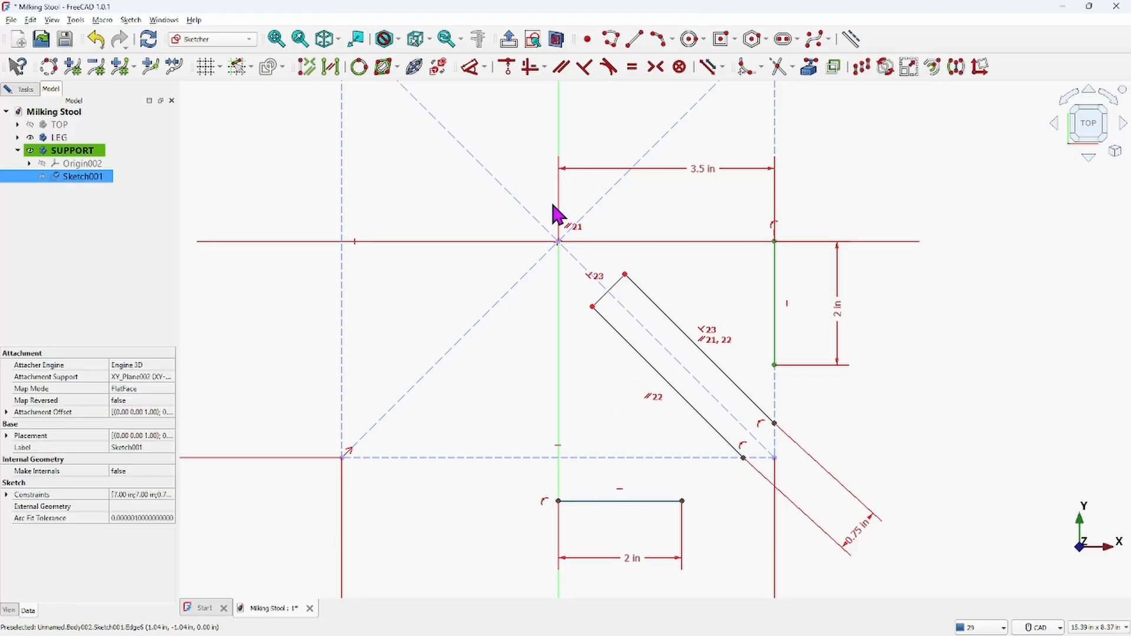
left_click(471, 67)
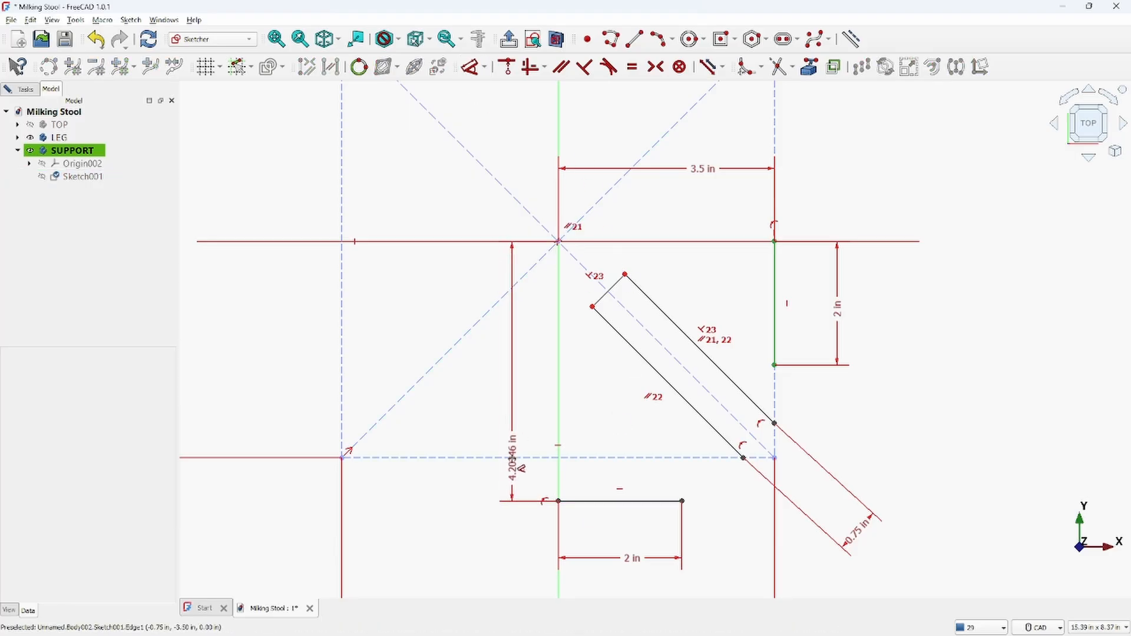
left_click(507, 414)
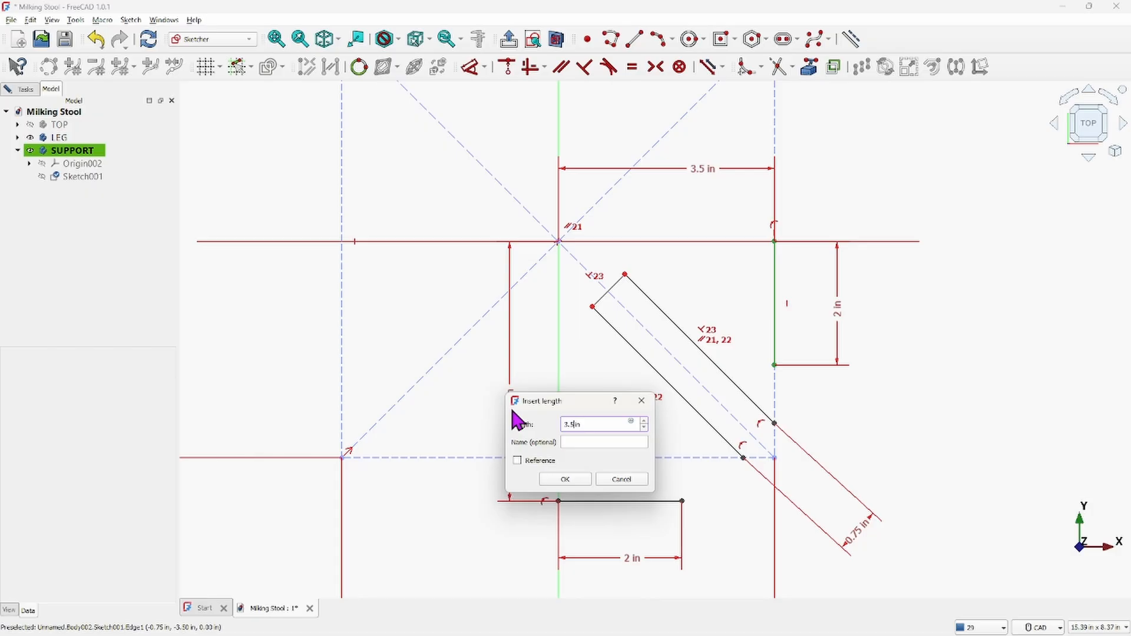
type("3.5 in")
key("Return")
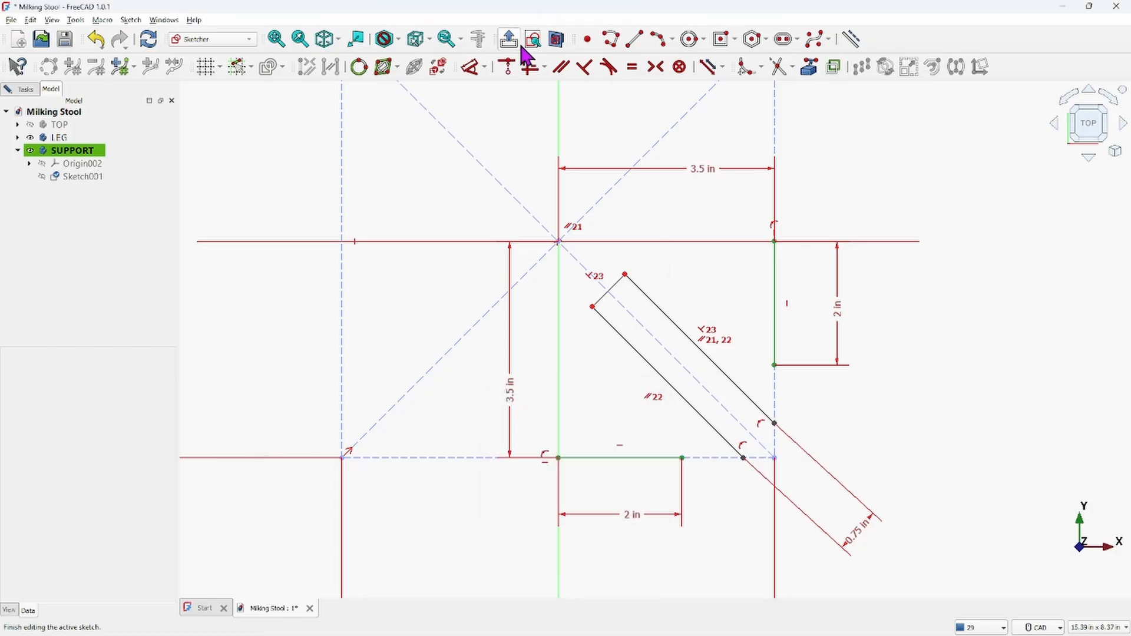
Draw a line joining the horizontal line's free end to the vertical line's lower end
left_click(633, 35)
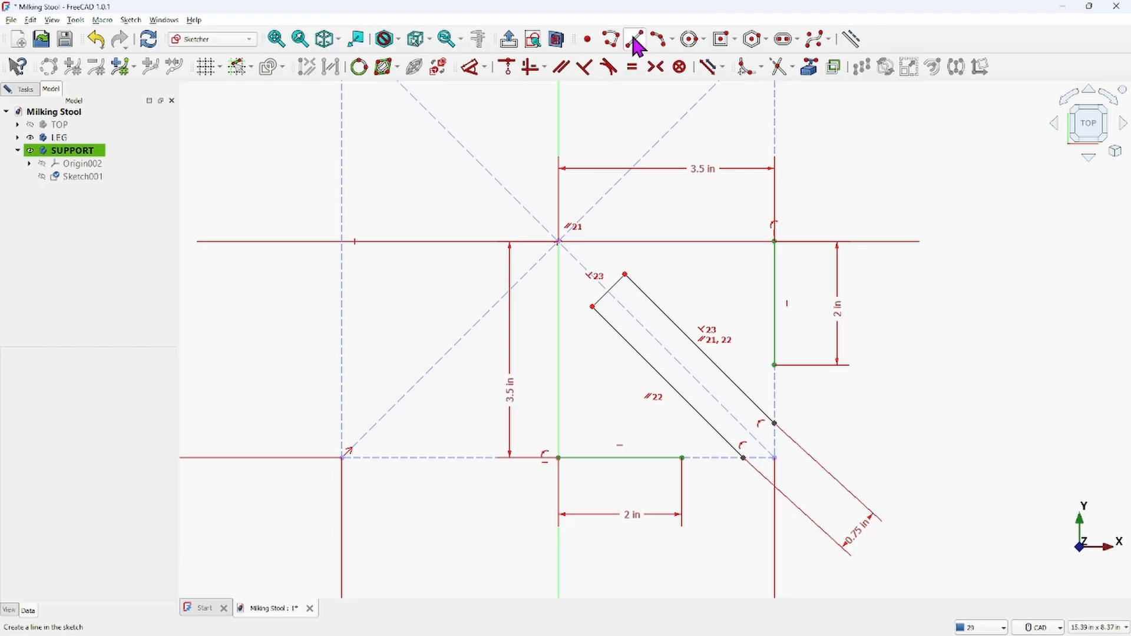
left_click(683, 458)
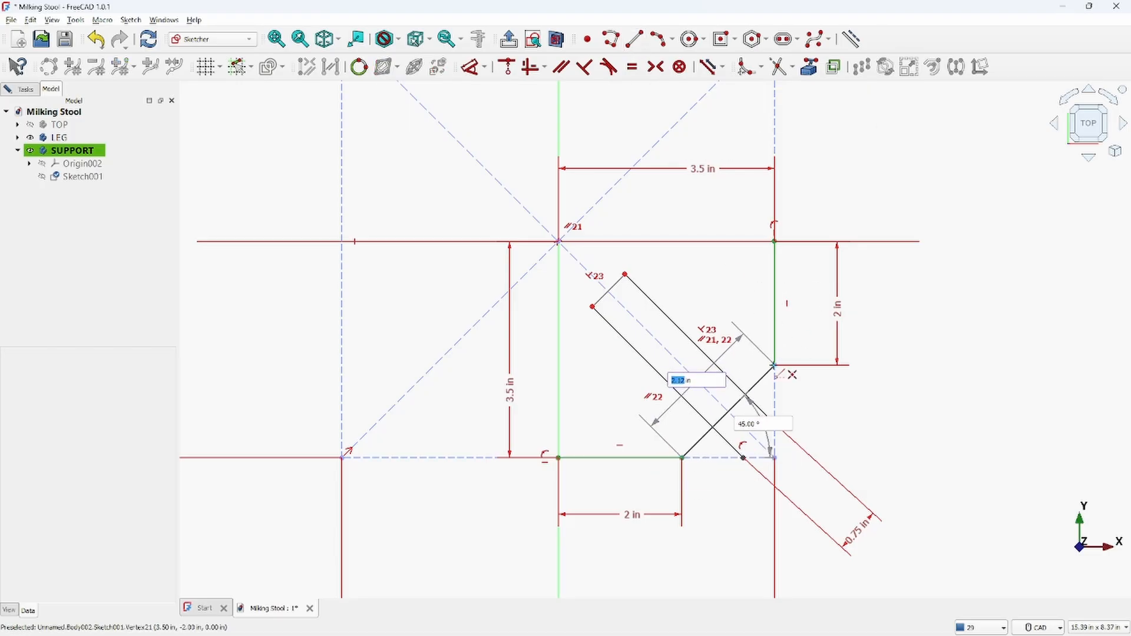
left_click(775, 365)
right_click(853, 396)
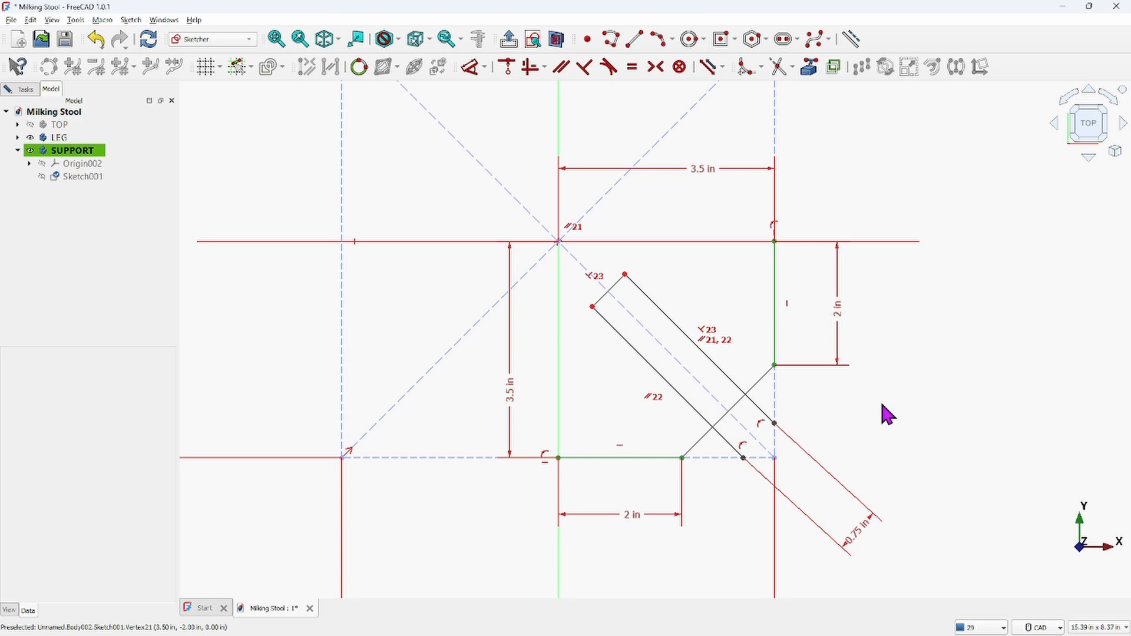
Trim the strip's long edges where they cross the new connecting line
left_click(783, 70)
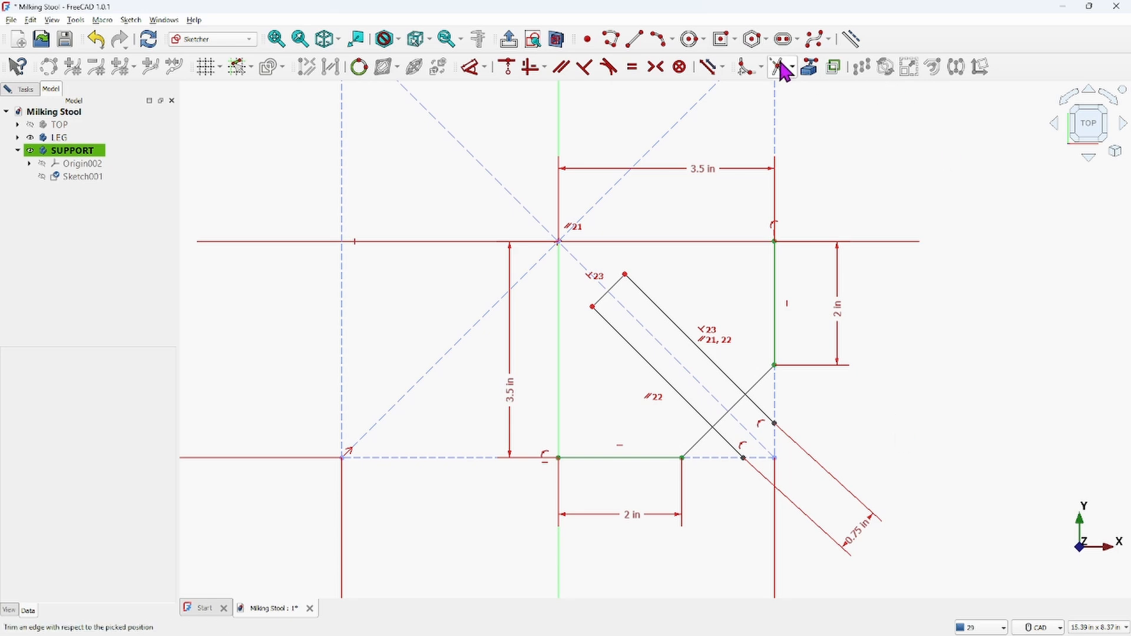
left_click(720, 420)
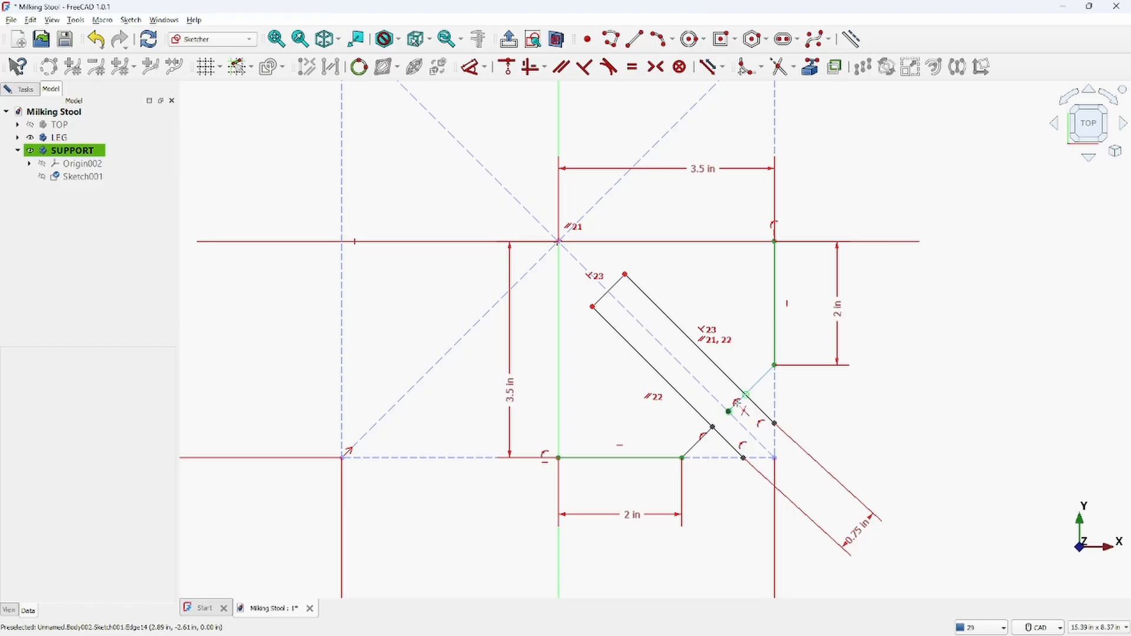
left_click(745, 394)
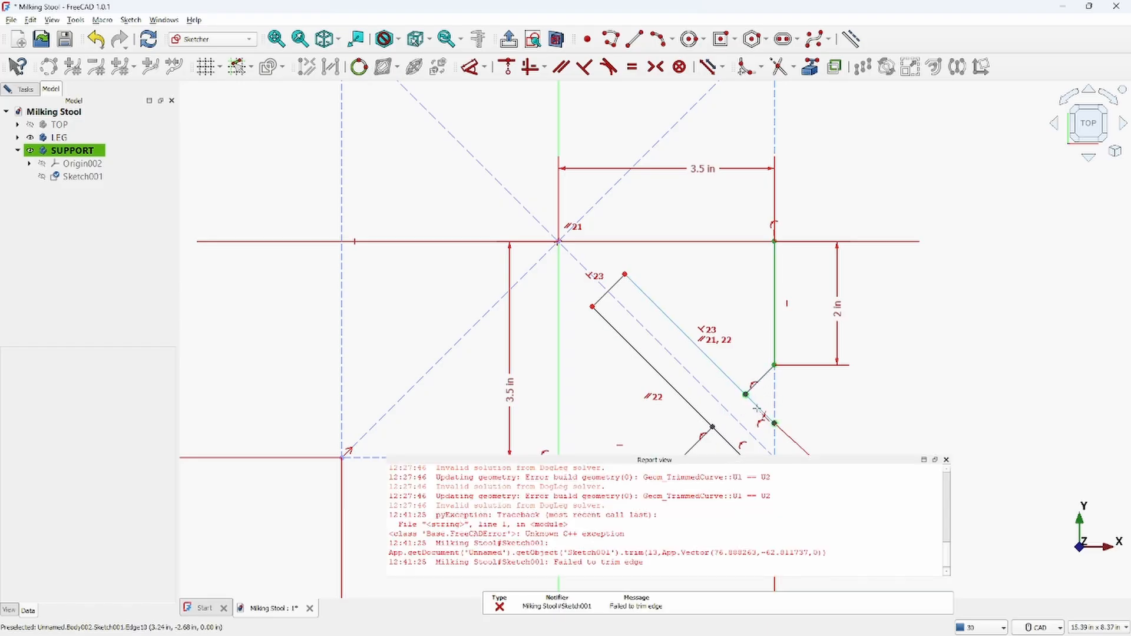
left_click(758, 408)
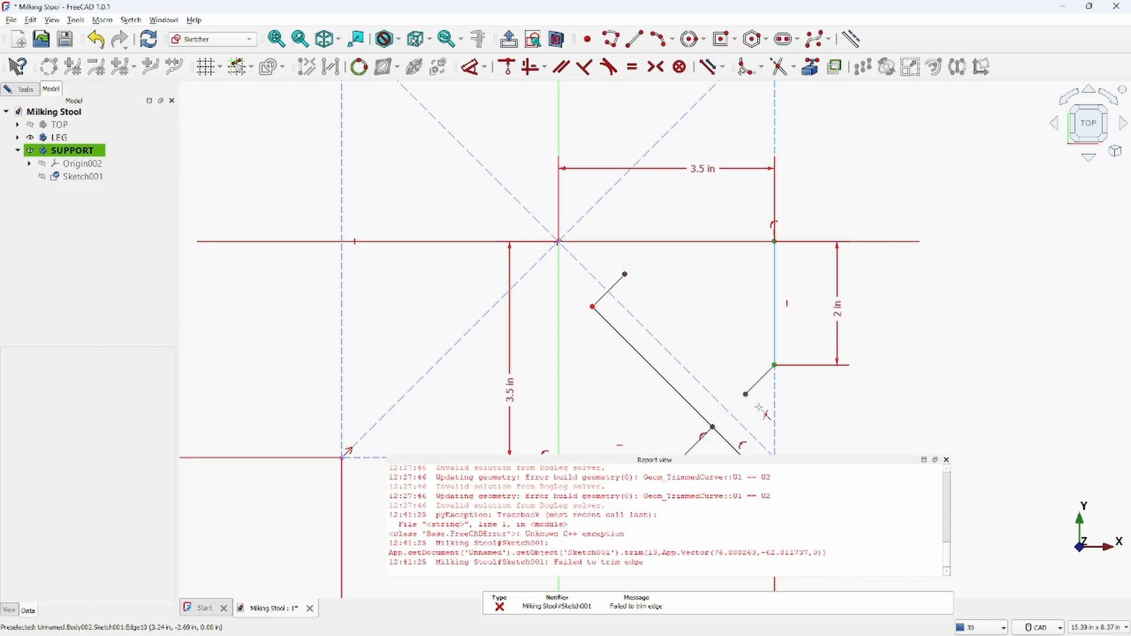
left_click(723, 438)
left_click(722, 439)
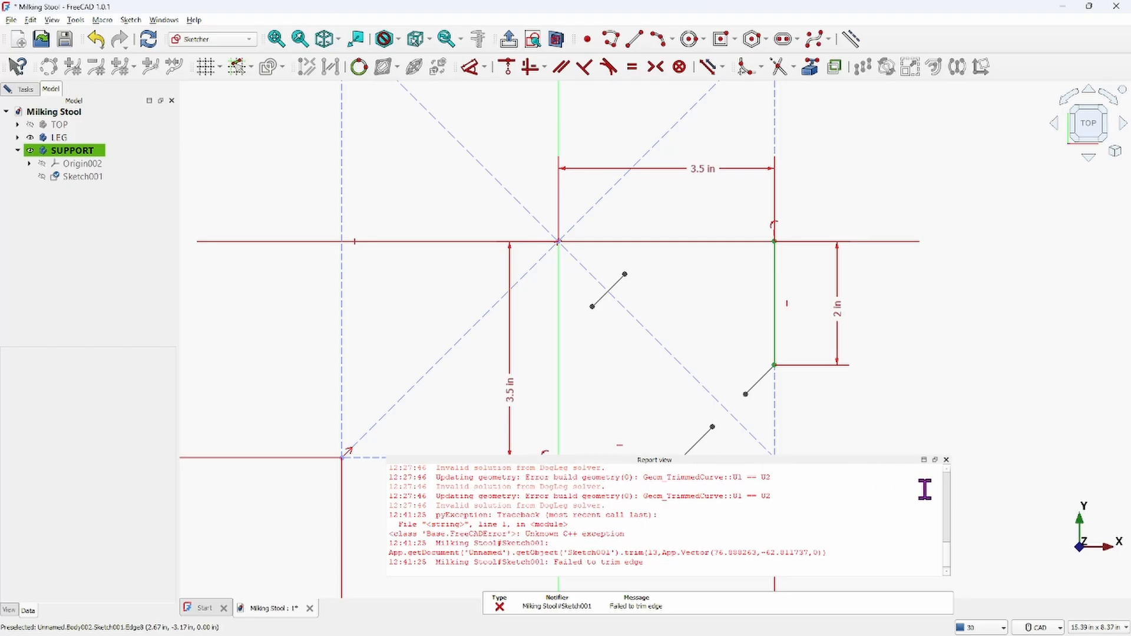
left_click(947, 461)
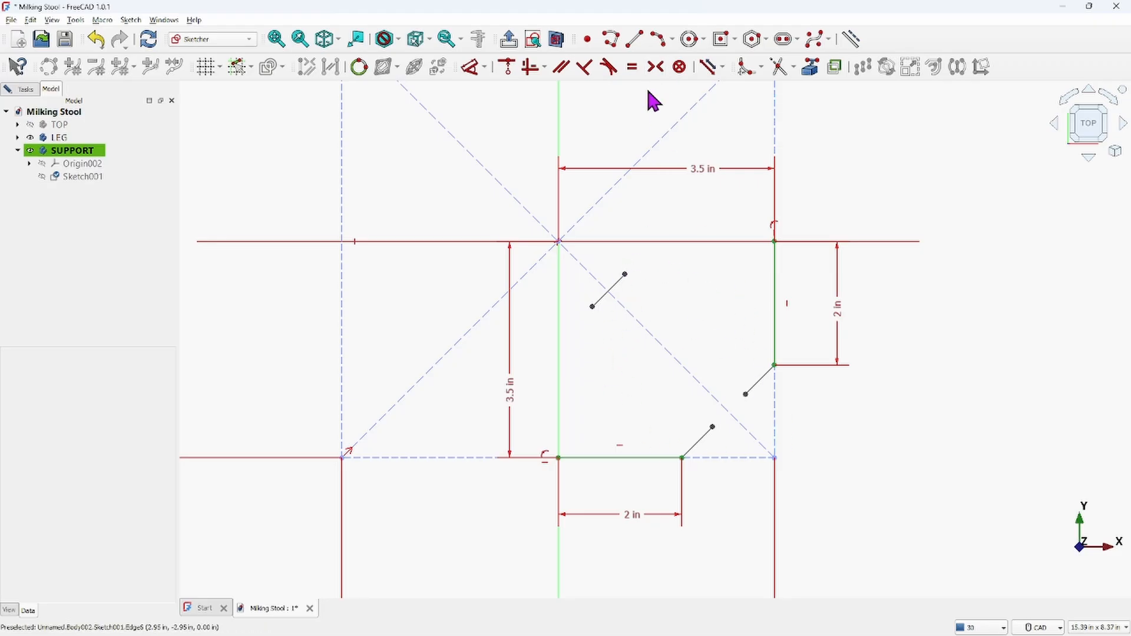
Redraw the strip's two long edges from its upper corners down to the connecting line's pieces
left_click(636, 40)
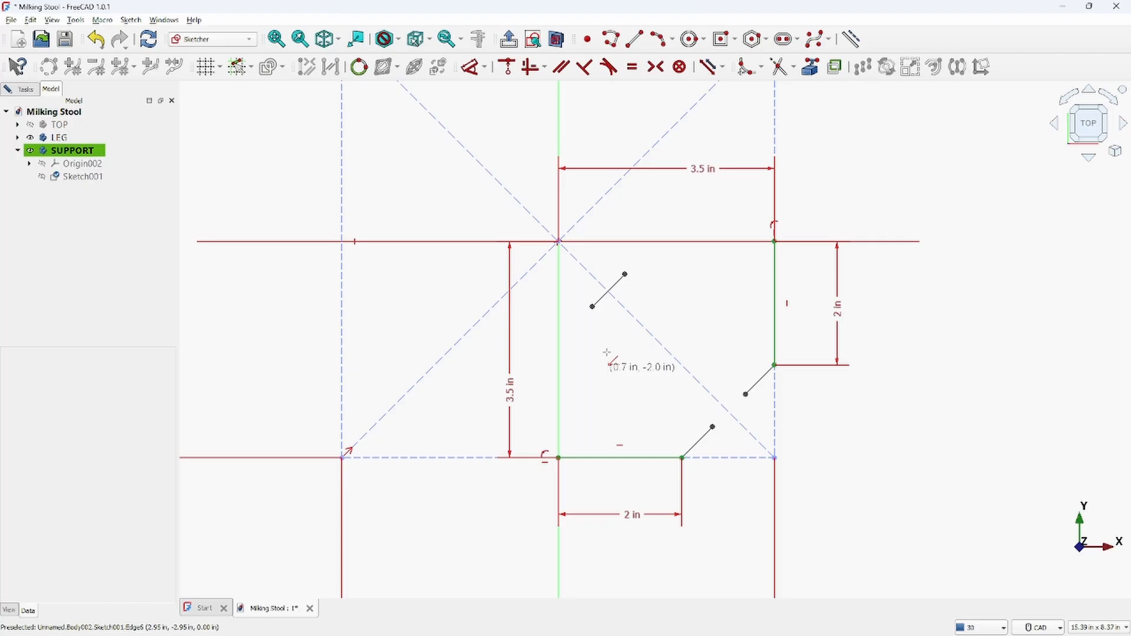
left_click(592, 307)
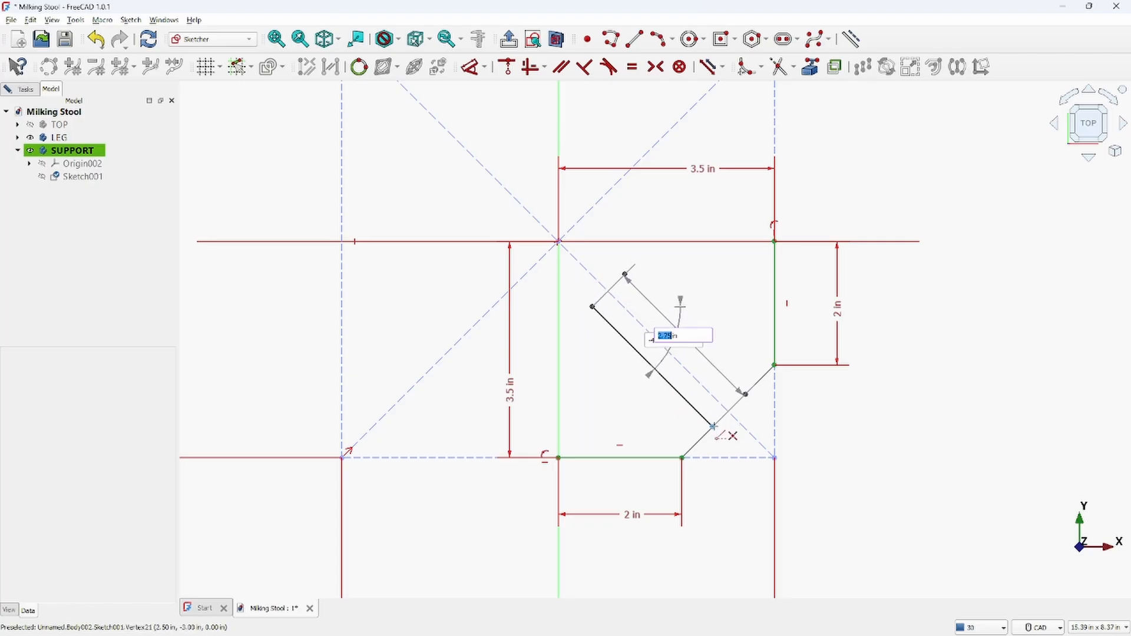
left_click(714, 427)
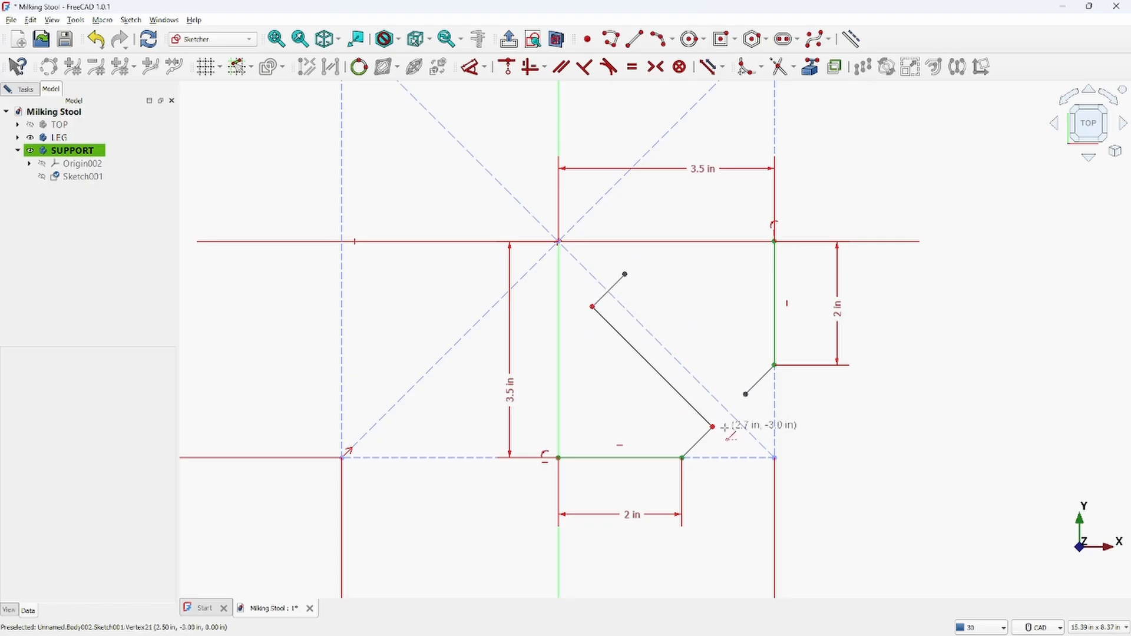
left_click(625, 275)
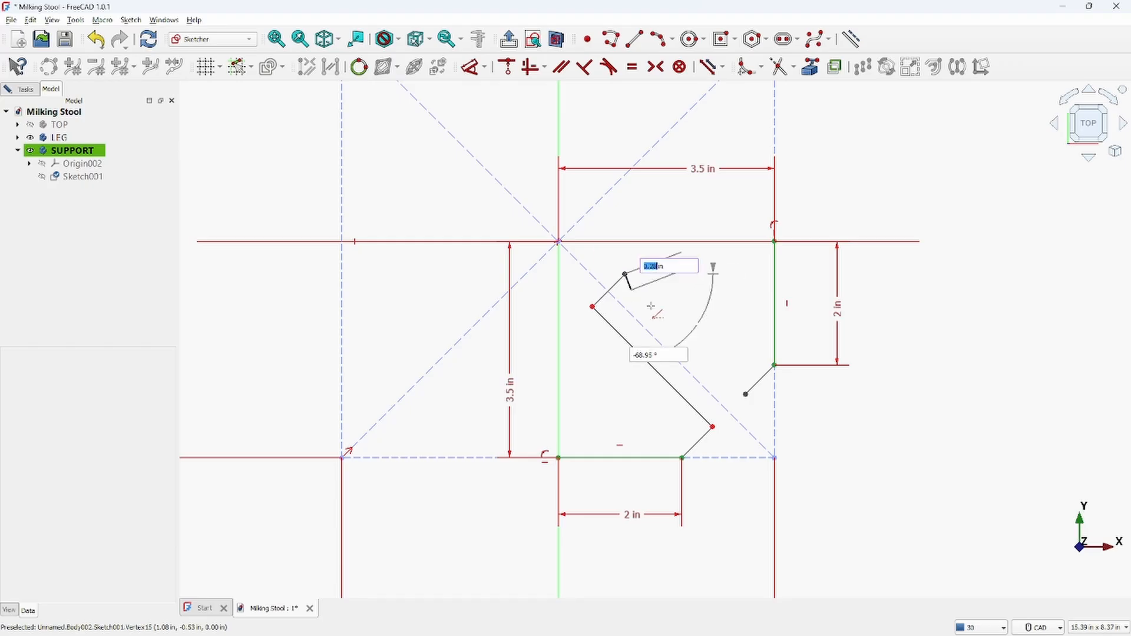
left_click(744, 394)
right_click(902, 456)
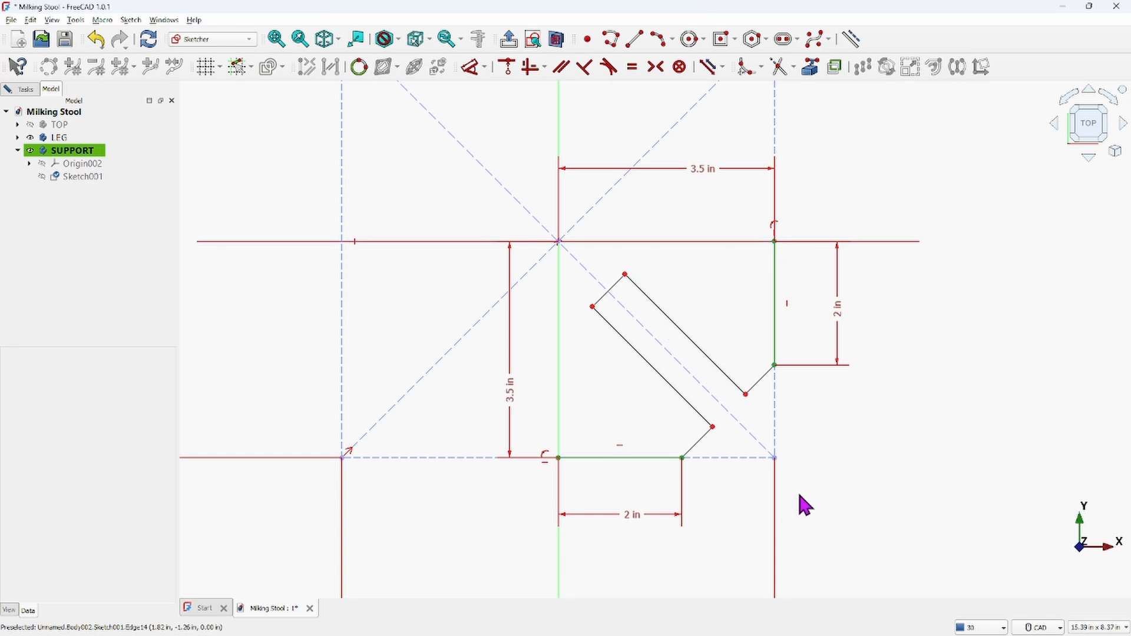
Constrain the strip's upper long edge perpendicular to its top end
left_click(647, 297)
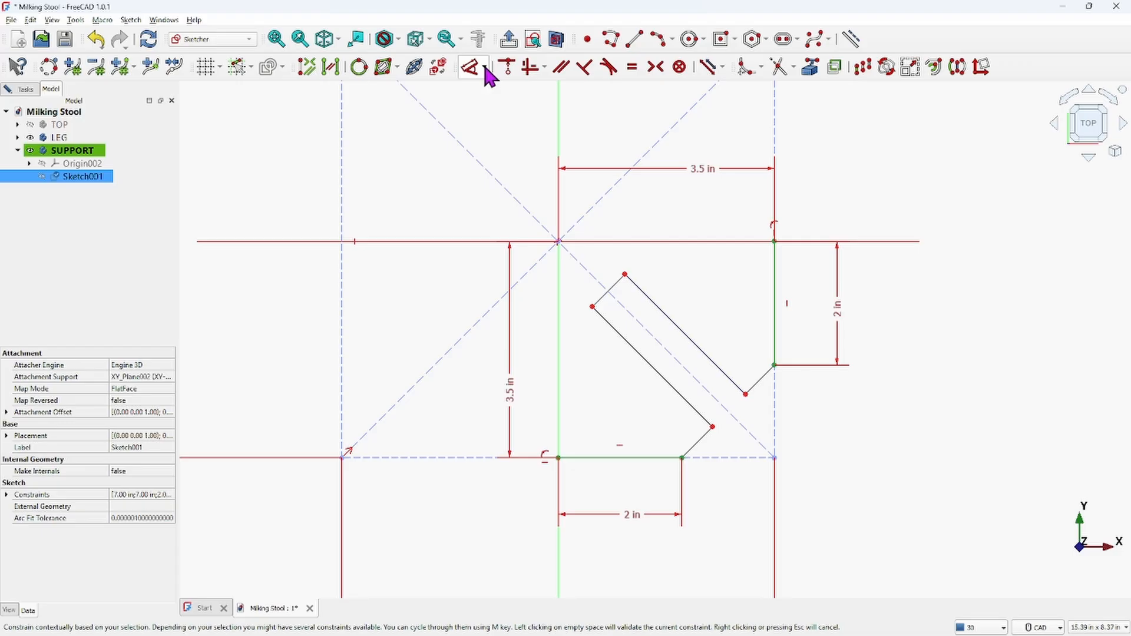
left_click(586, 67)
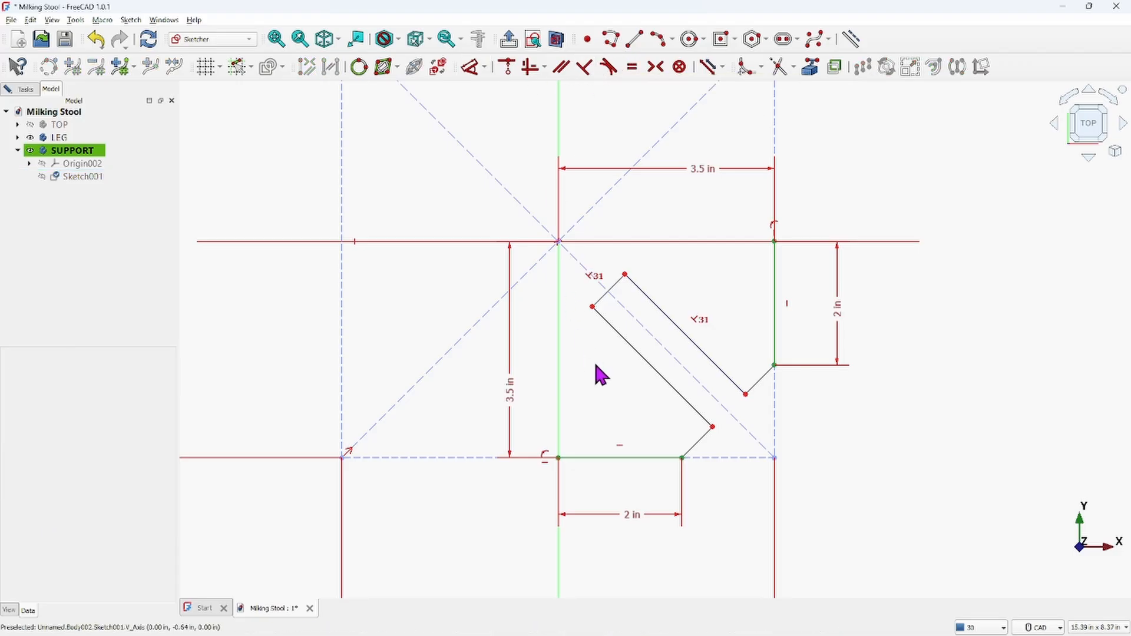
Make the strip's two long edges parallel
left_click(621, 335)
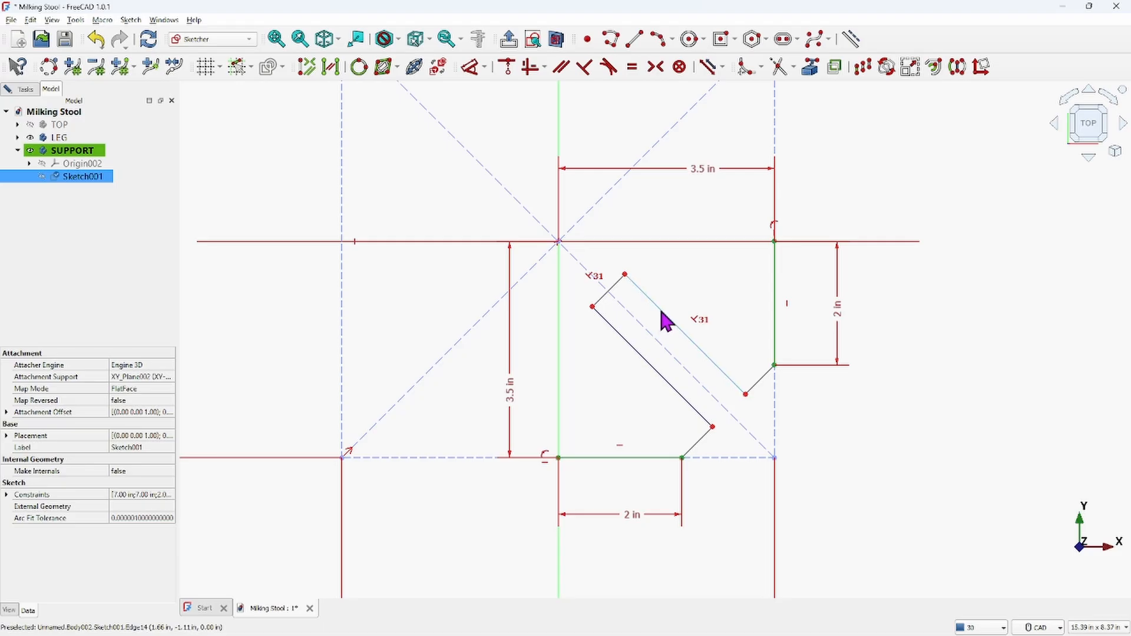
left_click(665, 321)
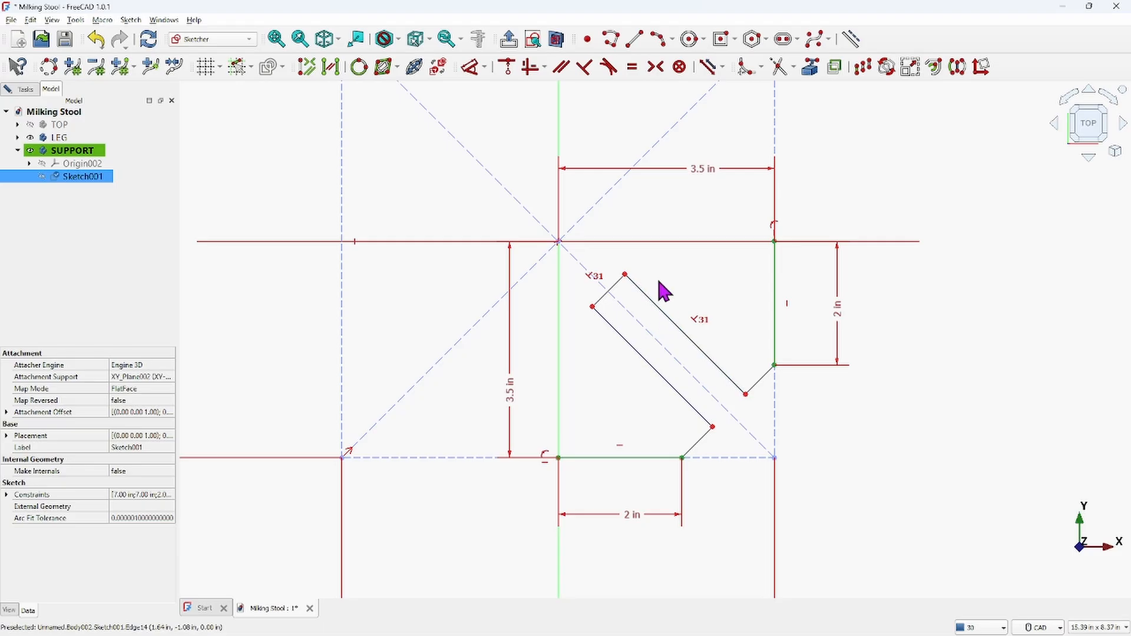
left_click(562, 69)
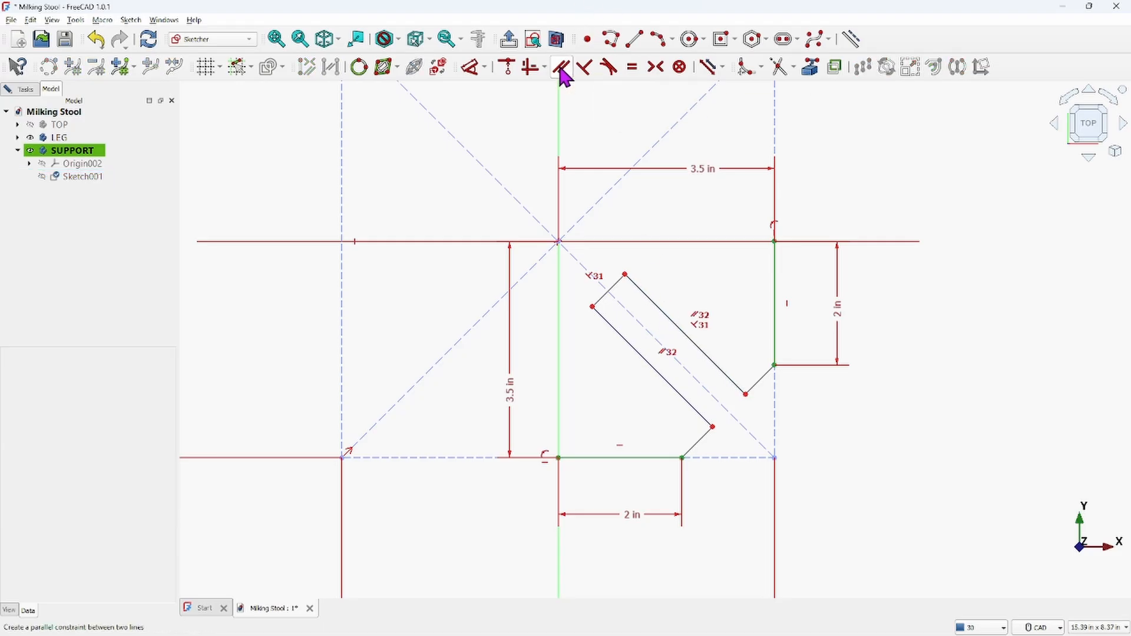
Dimension the width of the strip's top end as 0.75 in
left_click(27, 88)
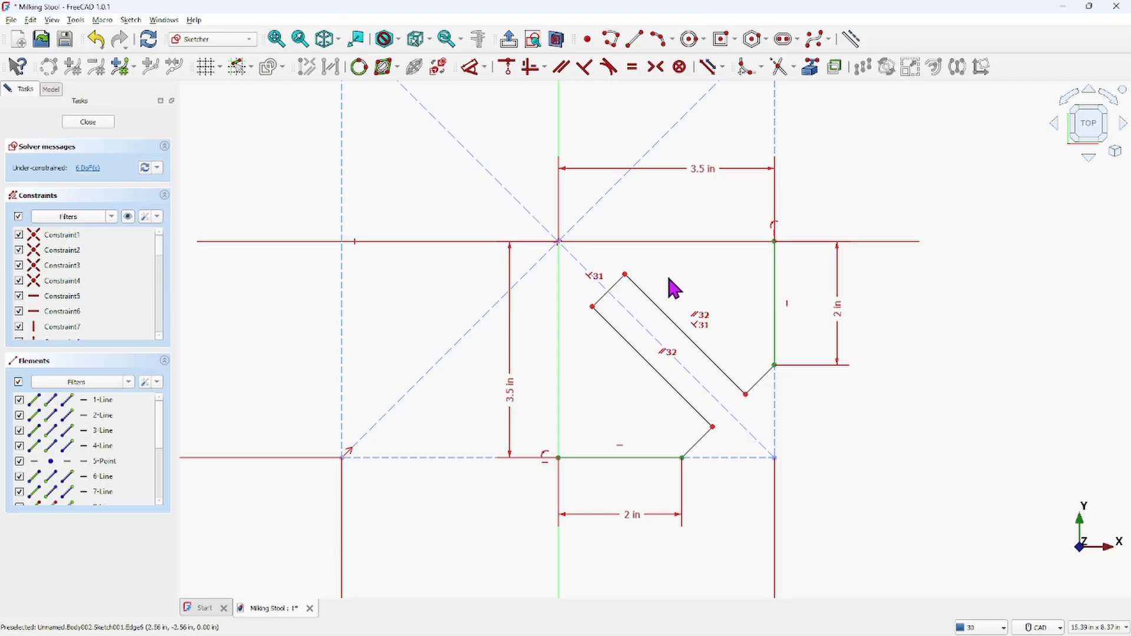
left_click(616, 286)
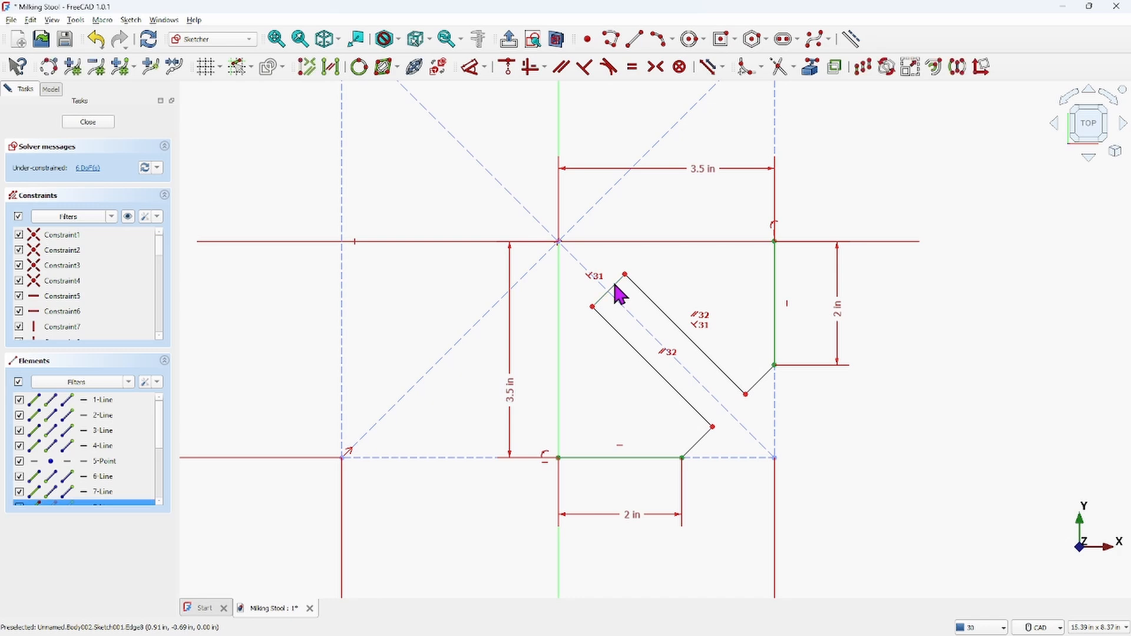
left_click(473, 65)
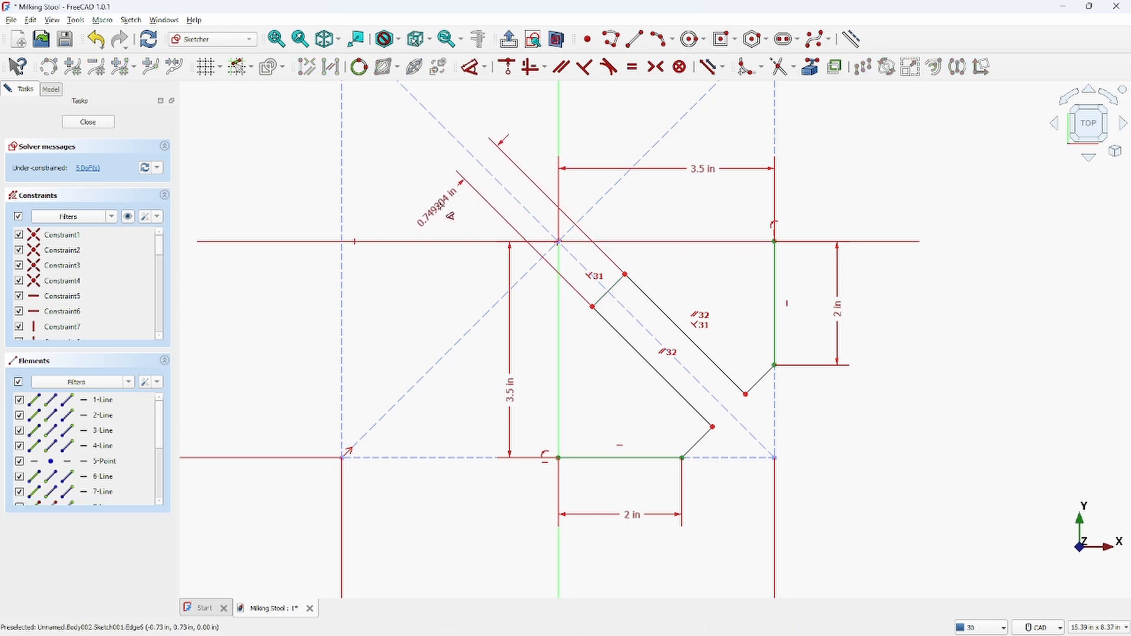
left_click(466, 219)
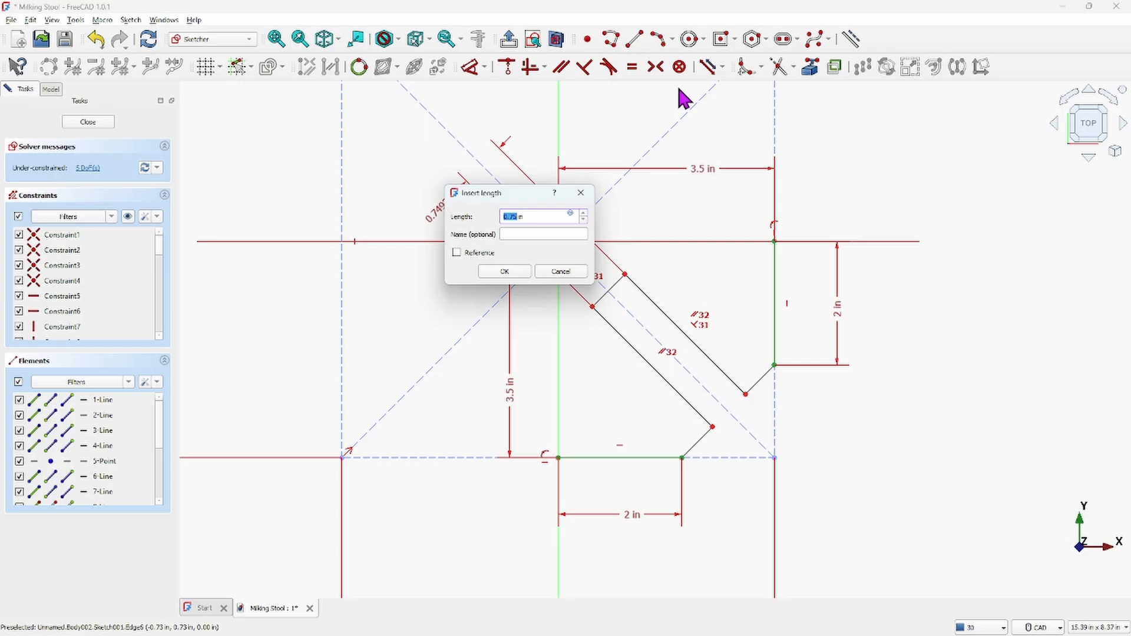
key("Return")
key("Escape")
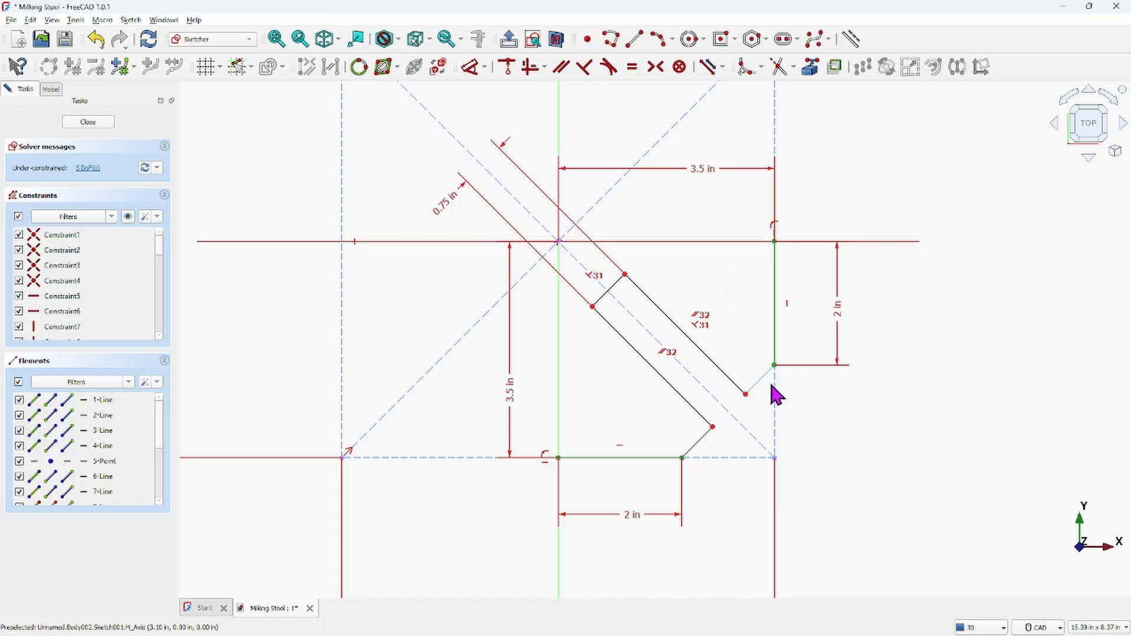
Delete the 7 in construction square's edges and its diagonal guide lines
scroll(702, 354, "down", 3)
left_click(523, 175)
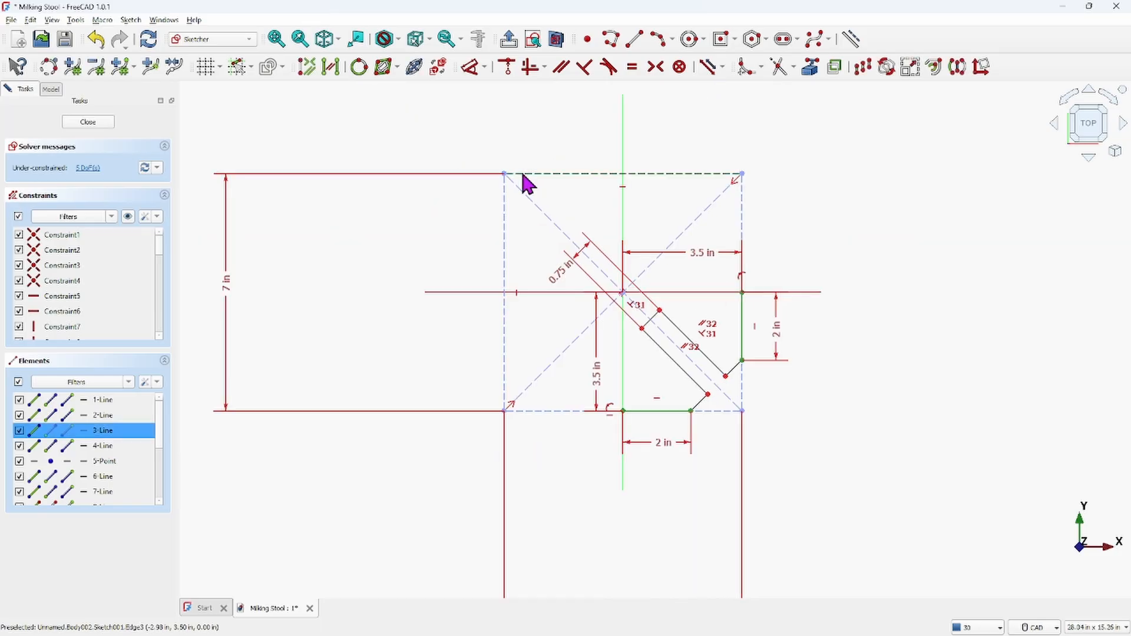
key("Delete")
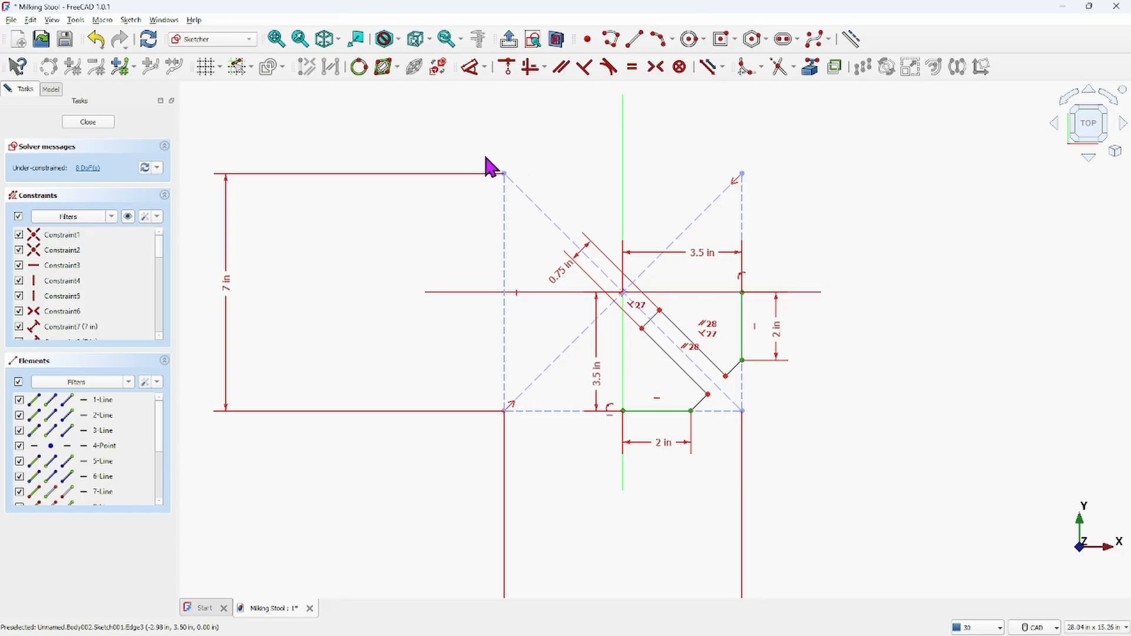
left_click_drag(485, 157, 532, 207)
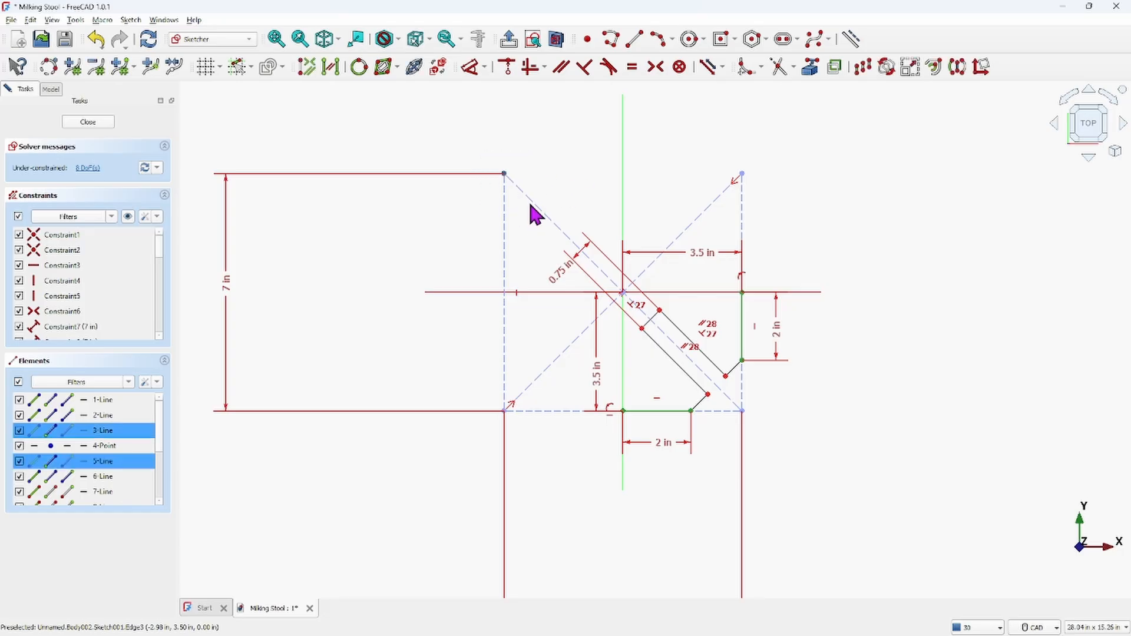
left_click(533, 218)
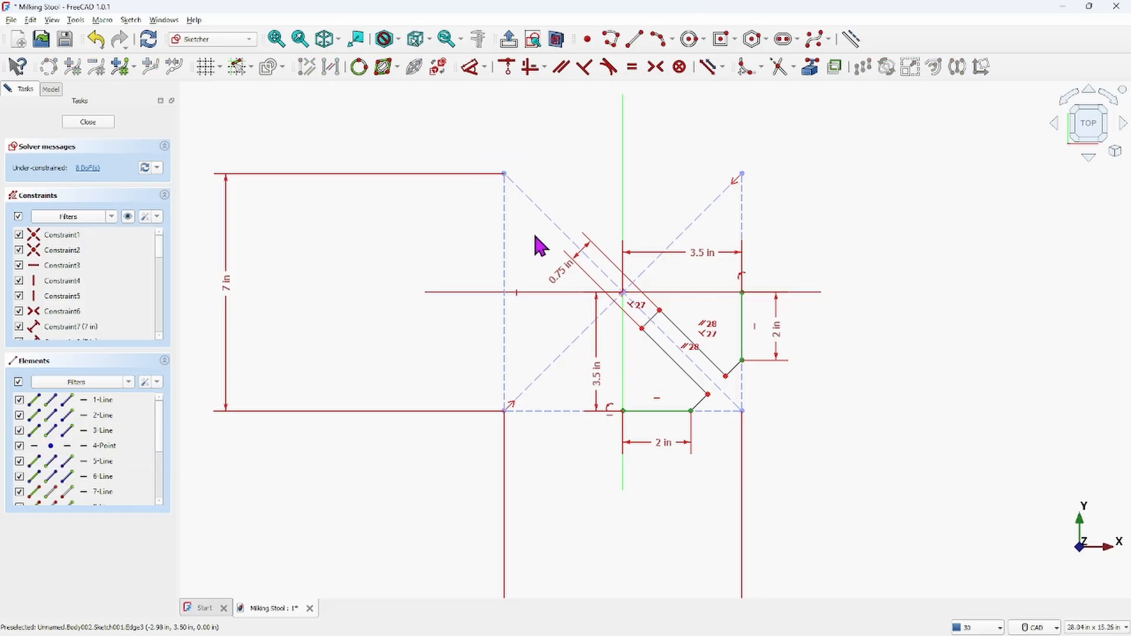
left_click_drag(489, 350, 511, 390)
key("Delete")
key("Delete")
left_click(504, 363)
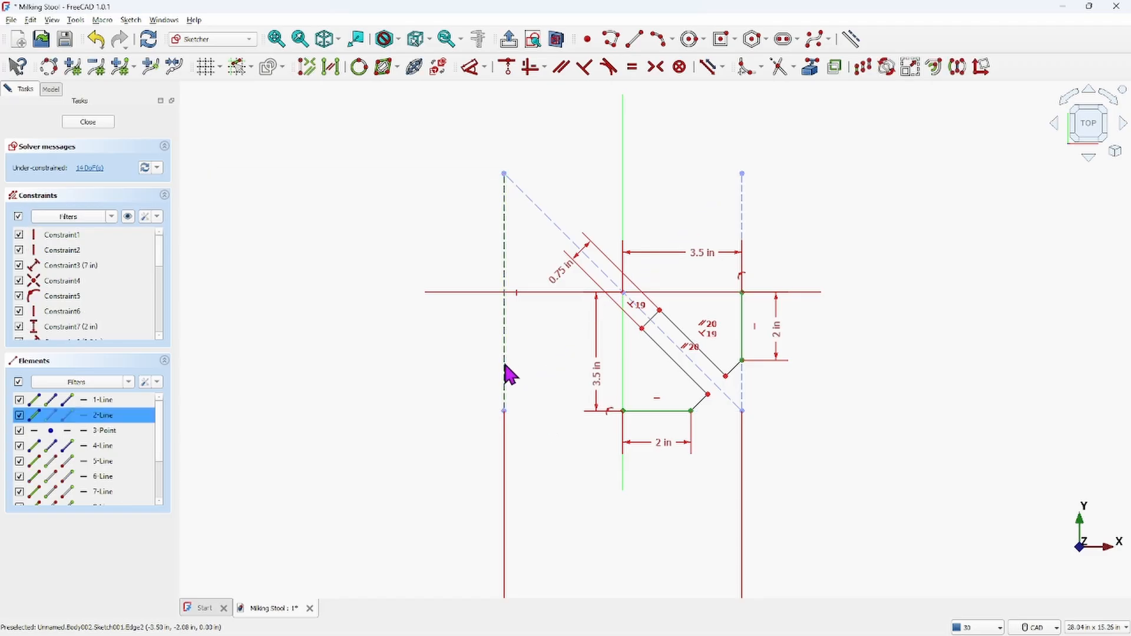
key("Delete")
left_click(517, 185)
key("Delete")
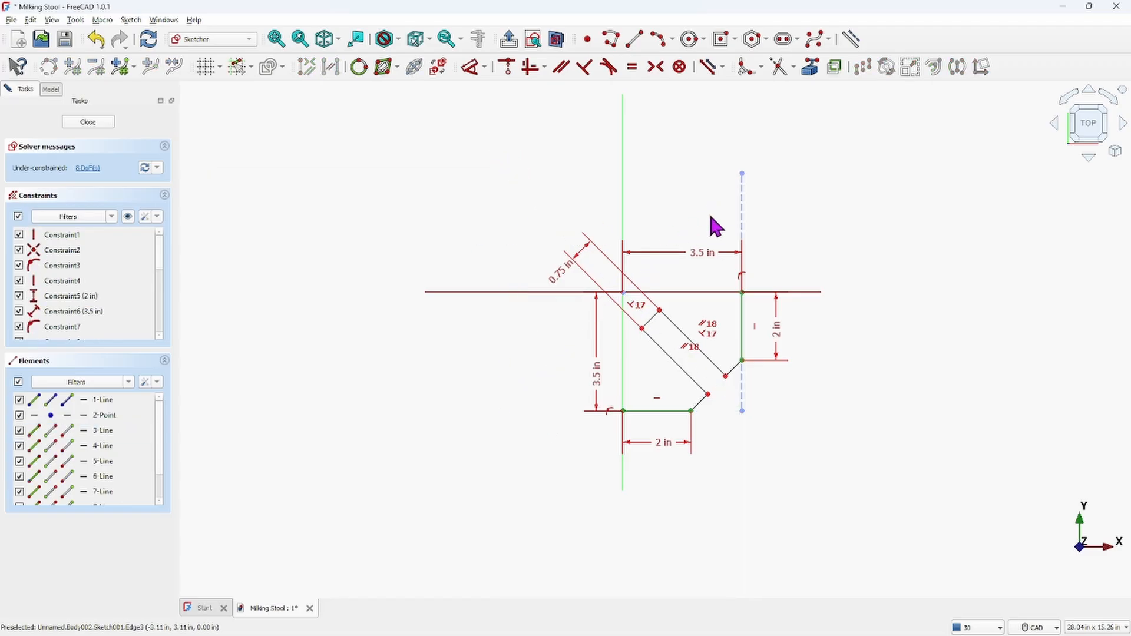
left_click(743, 213)
key("Delete")
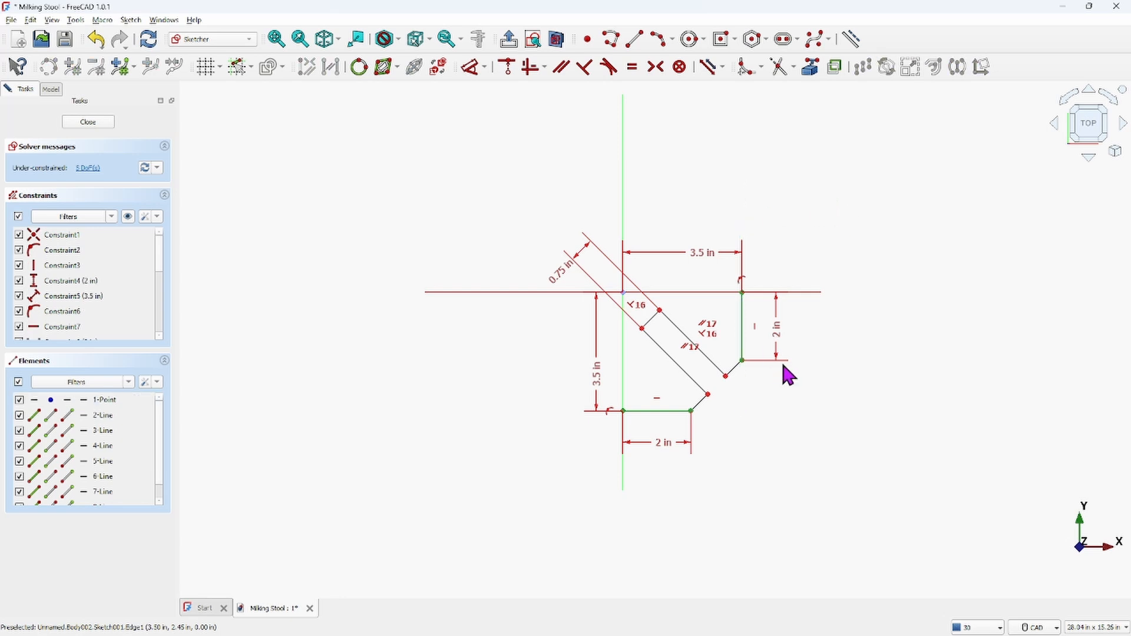
Dimension the strip's lower long edge at 2.75 in
scroll(683, 322, "up", 5)
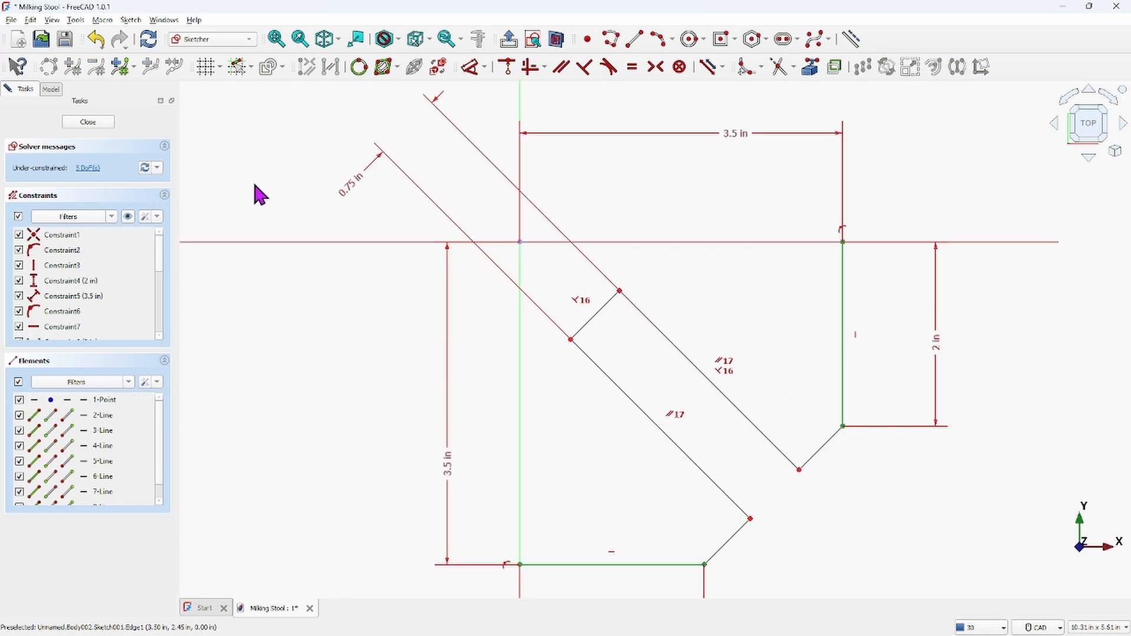
left_click(667, 437)
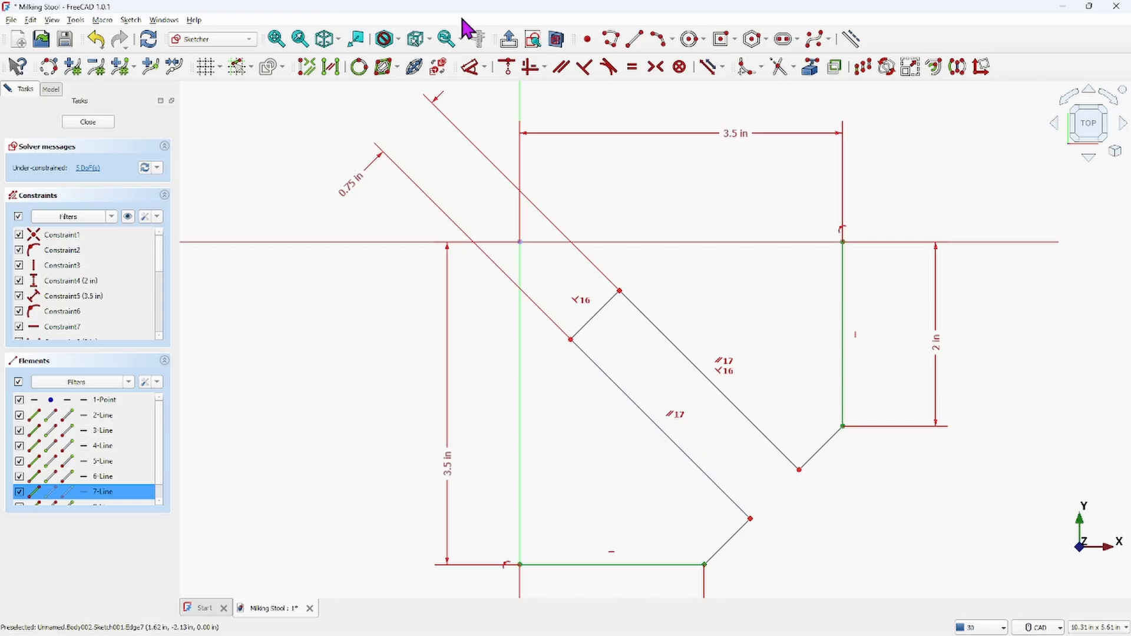
left_click(485, 68)
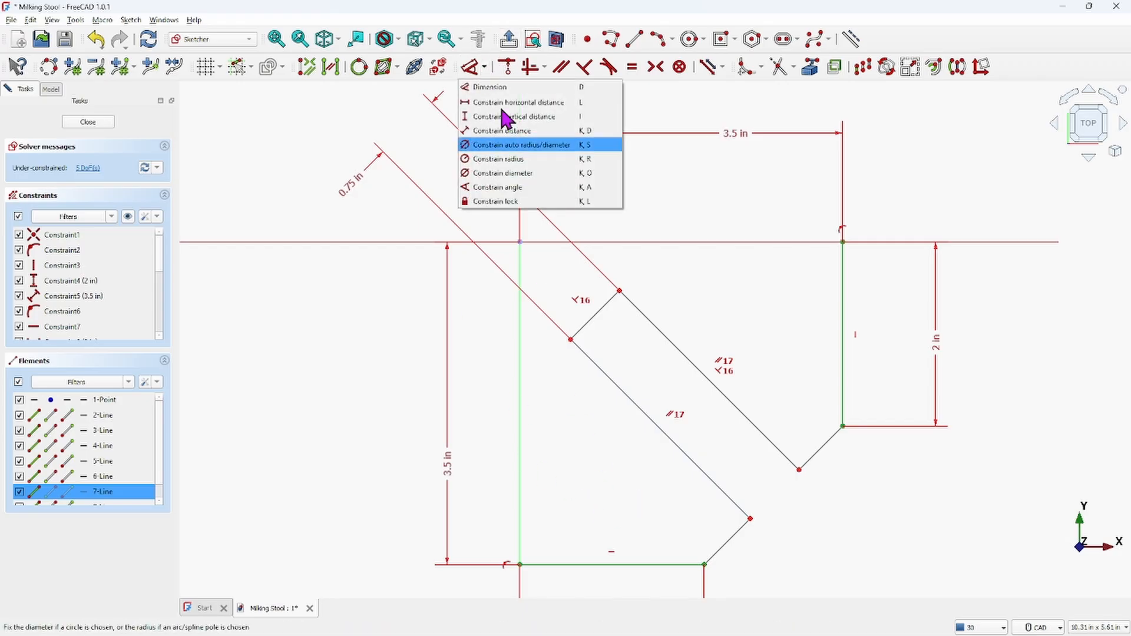
left_click(476, 89)
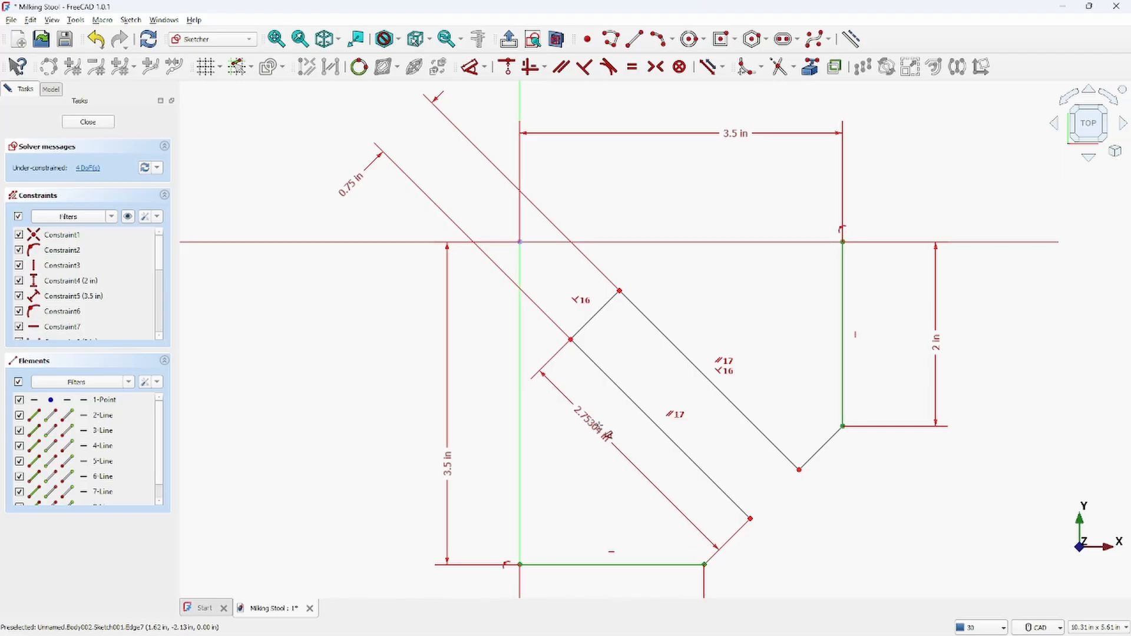
double_click(601, 435)
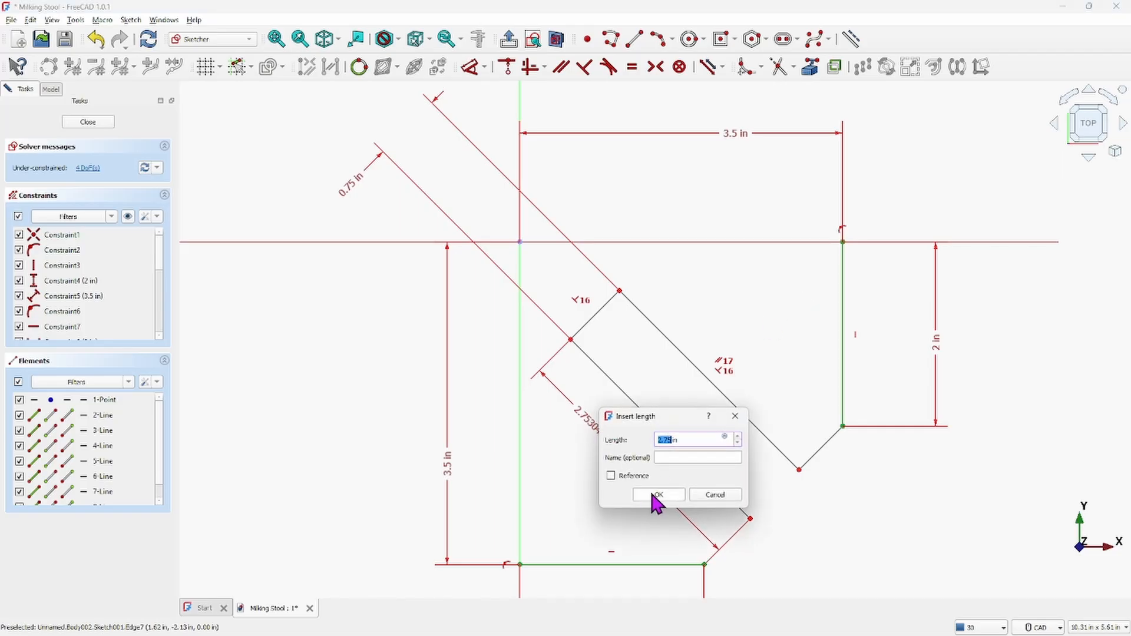
left_click(655, 495)
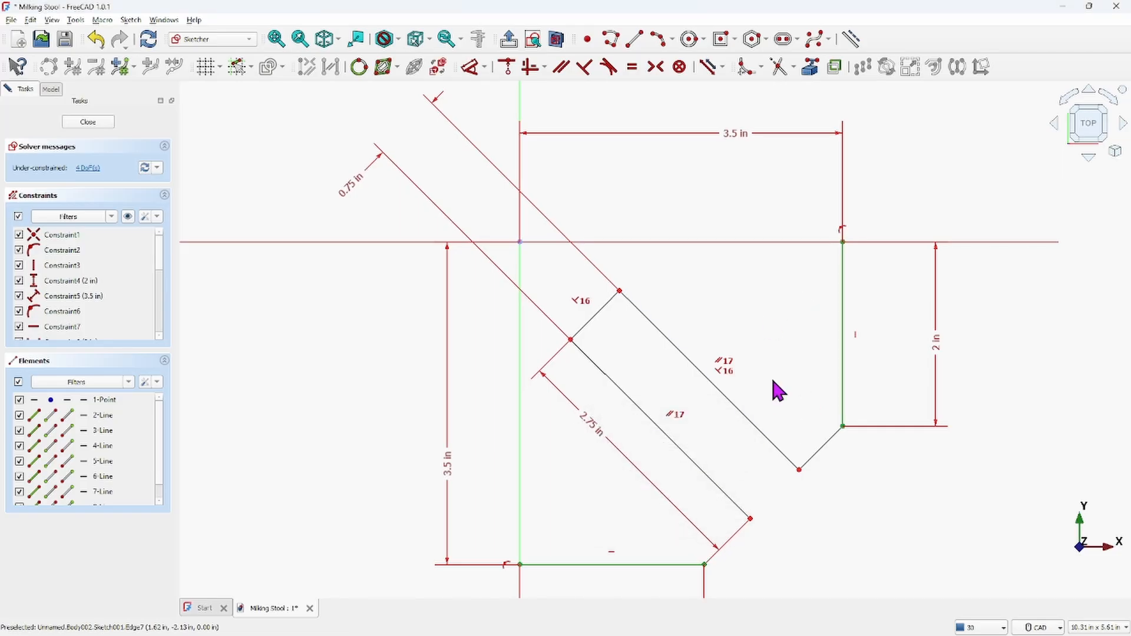
Make the strip's two long edges equal in length
left_click(694, 465)
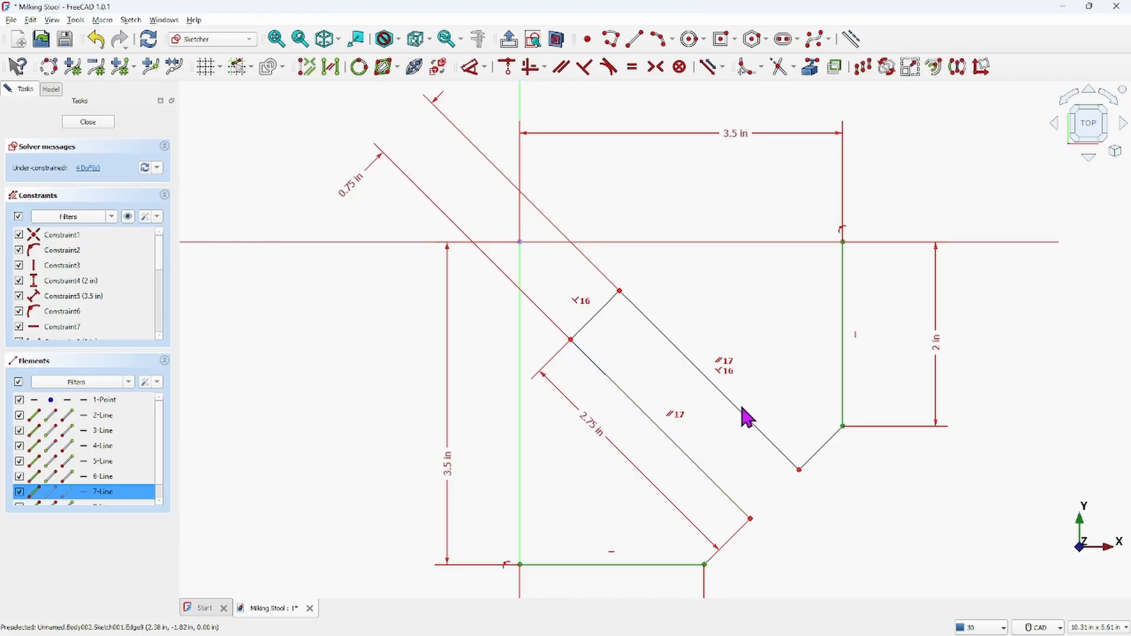
left_click(633, 67)
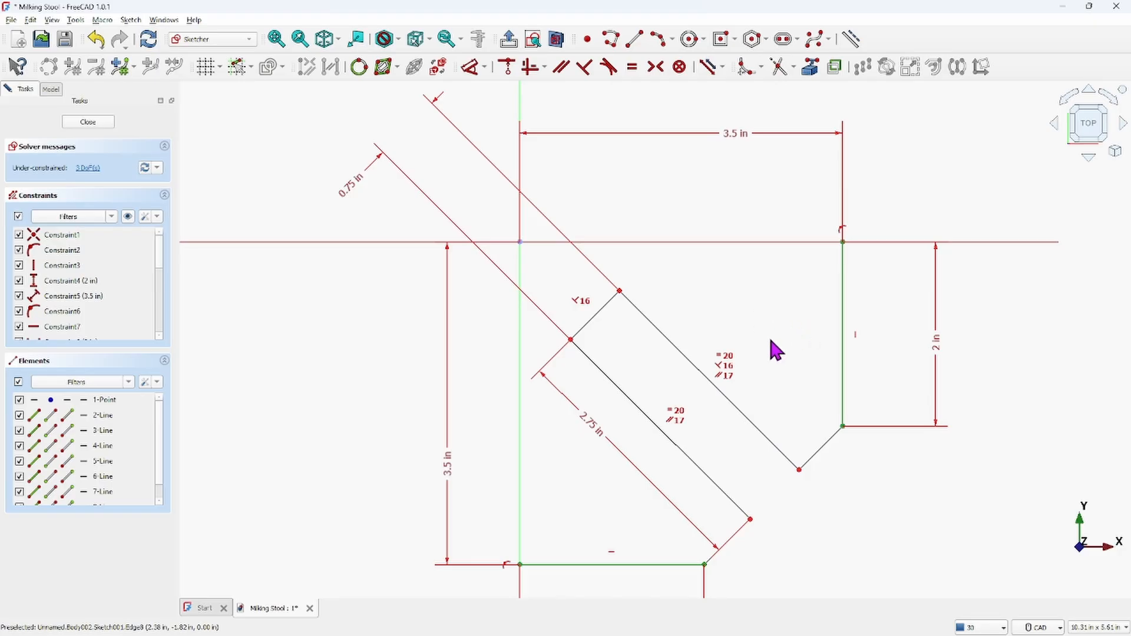
Dimension the vertical distance between the bottom line's end and the strip's lower corner as 0.5 in
scroll(801, 542, "down", 1)
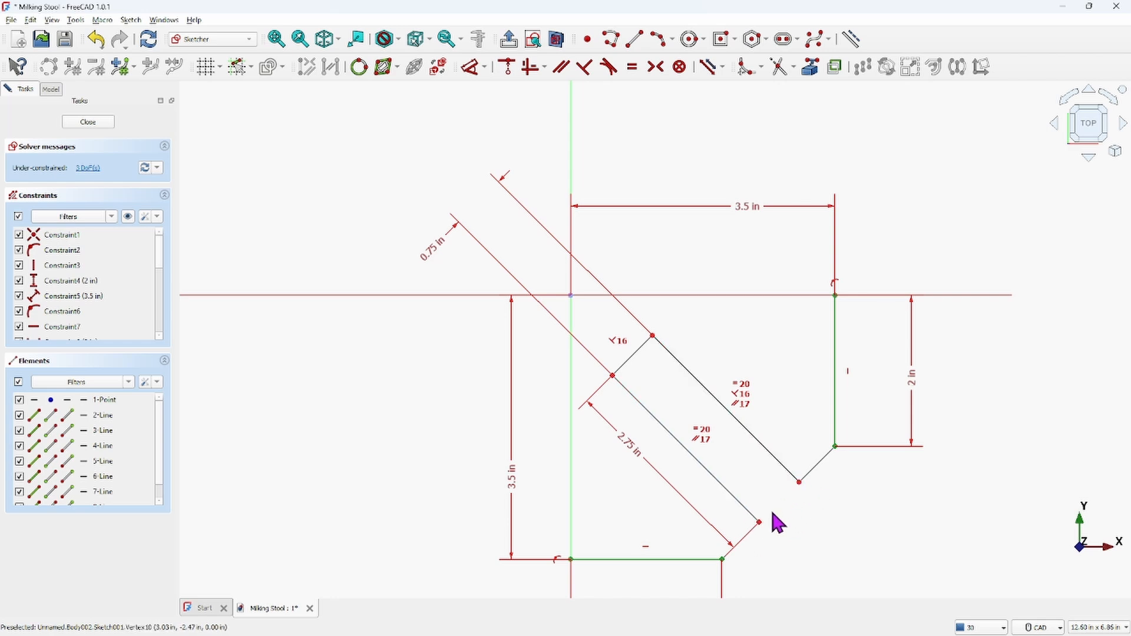
left_click(722, 559)
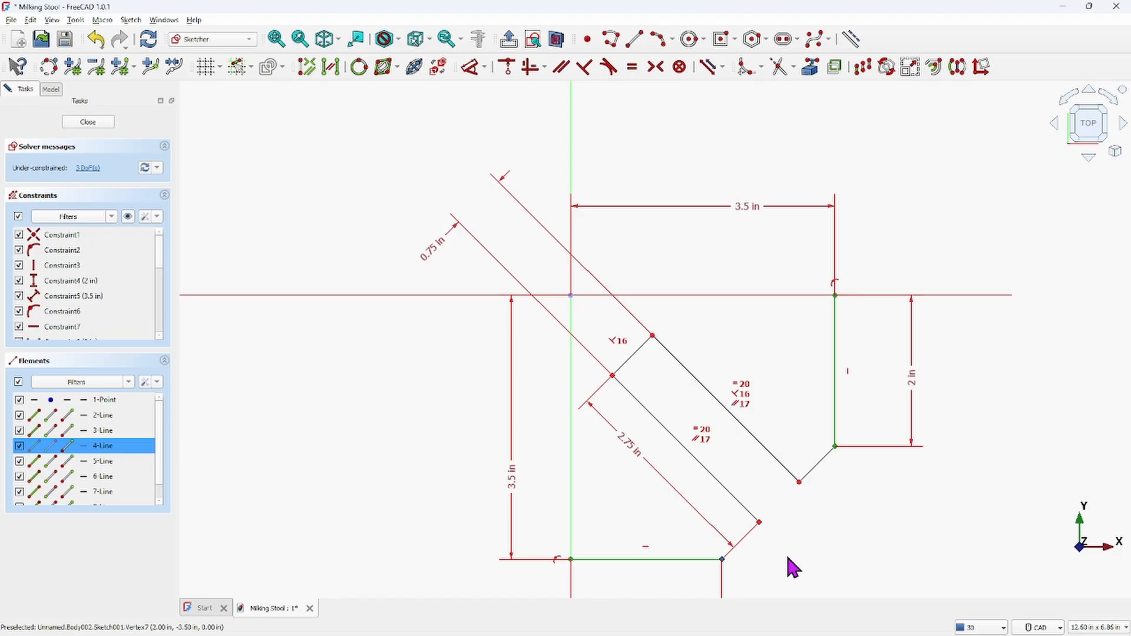
left_click(760, 524)
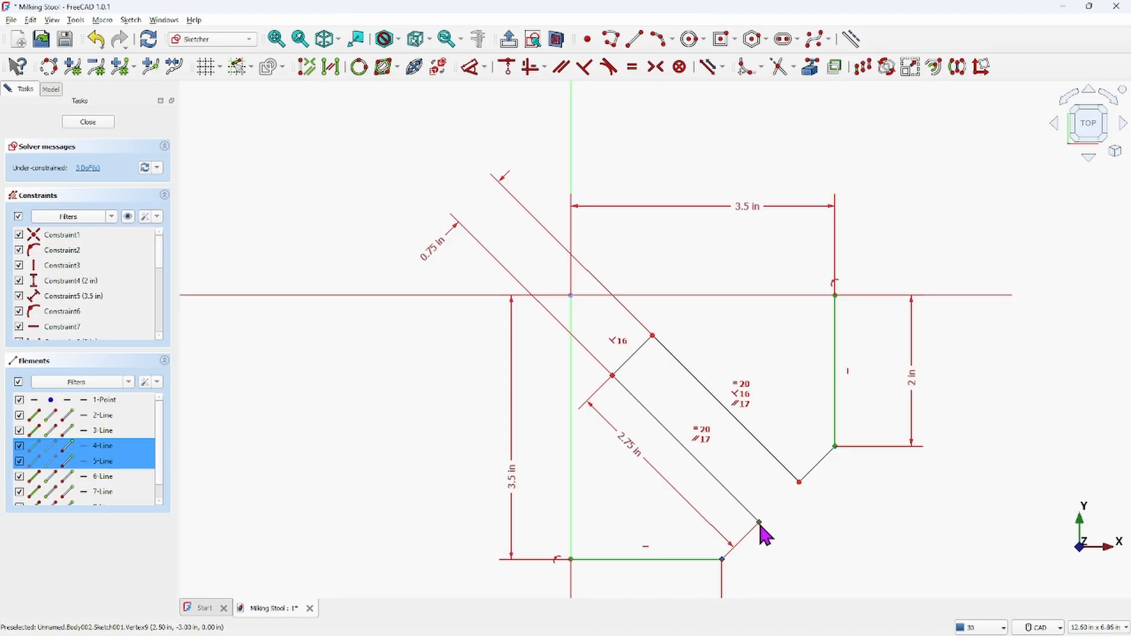
left_click(472, 66)
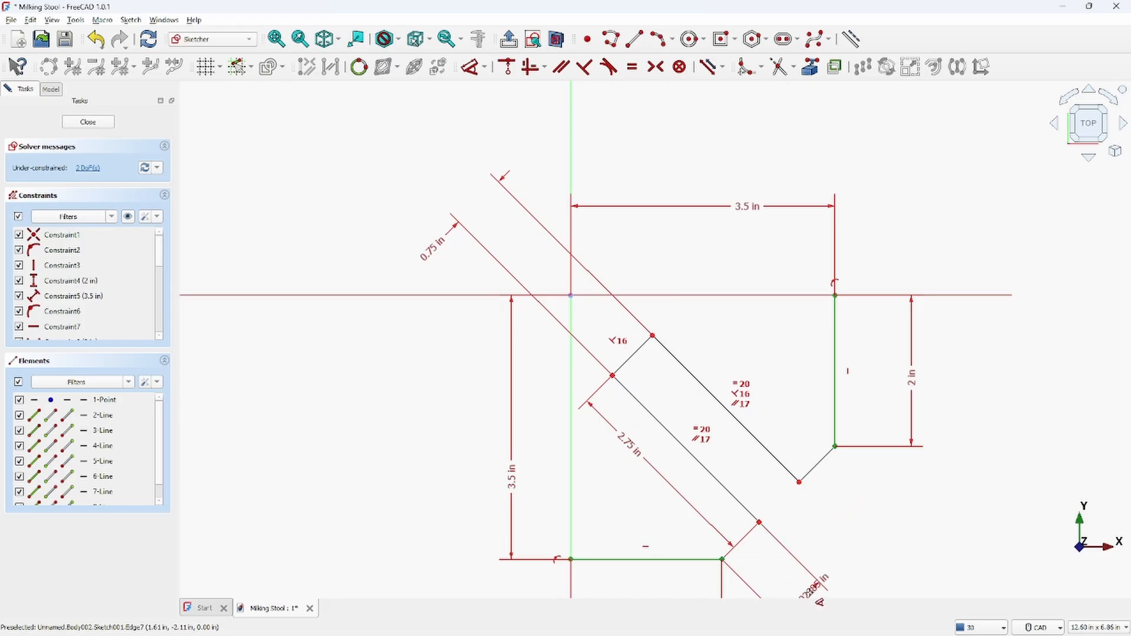
left_click(833, 533)
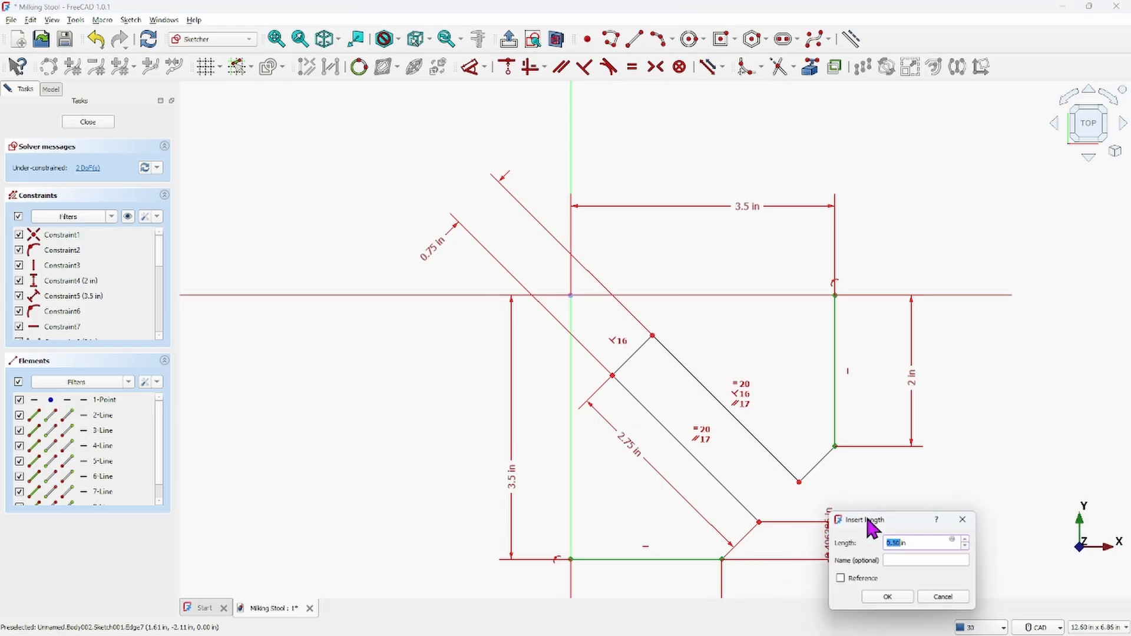
left_click(890, 596)
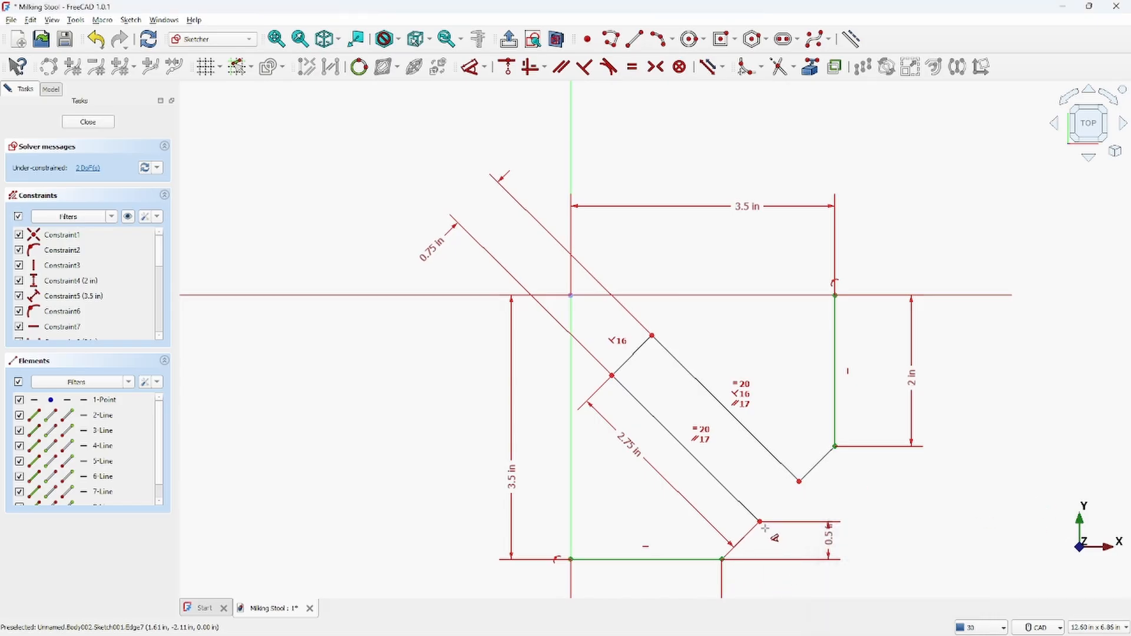
Dimension the horizontal distance between those same two points as 0.5 in
left_click(723, 558)
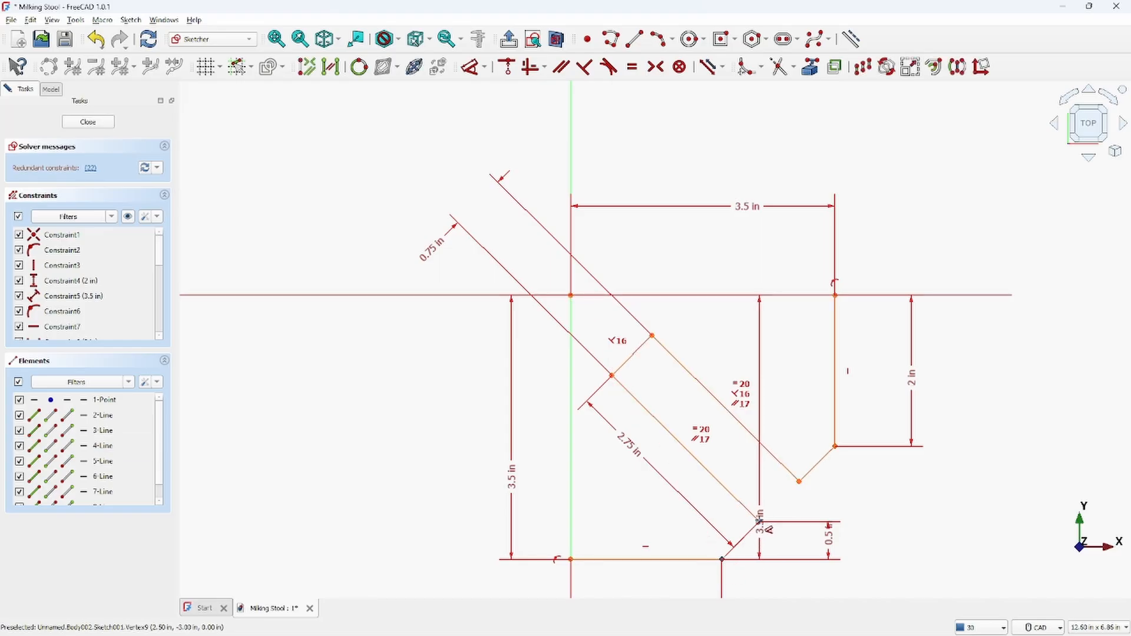
left_click(761, 522)
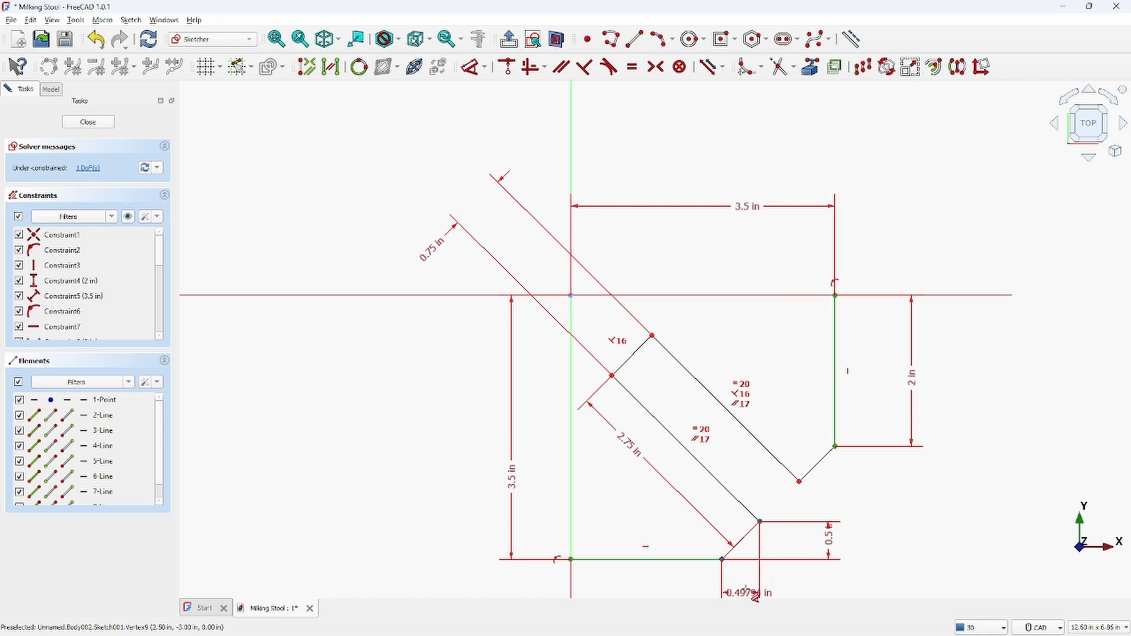
left_click(747, 600)
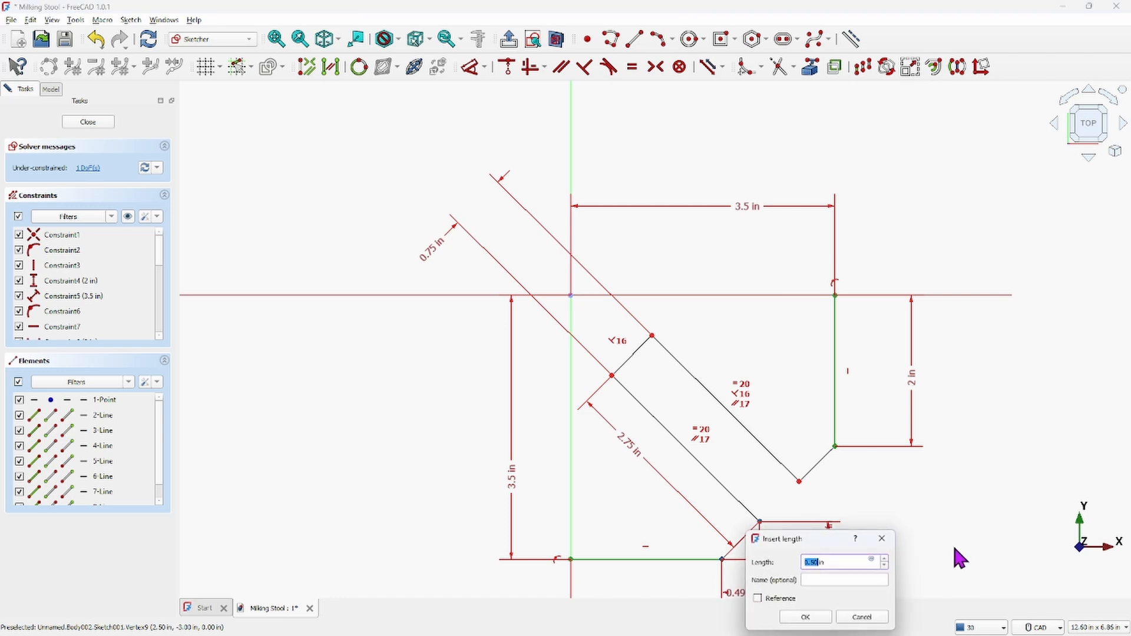
left_click(806, 617)
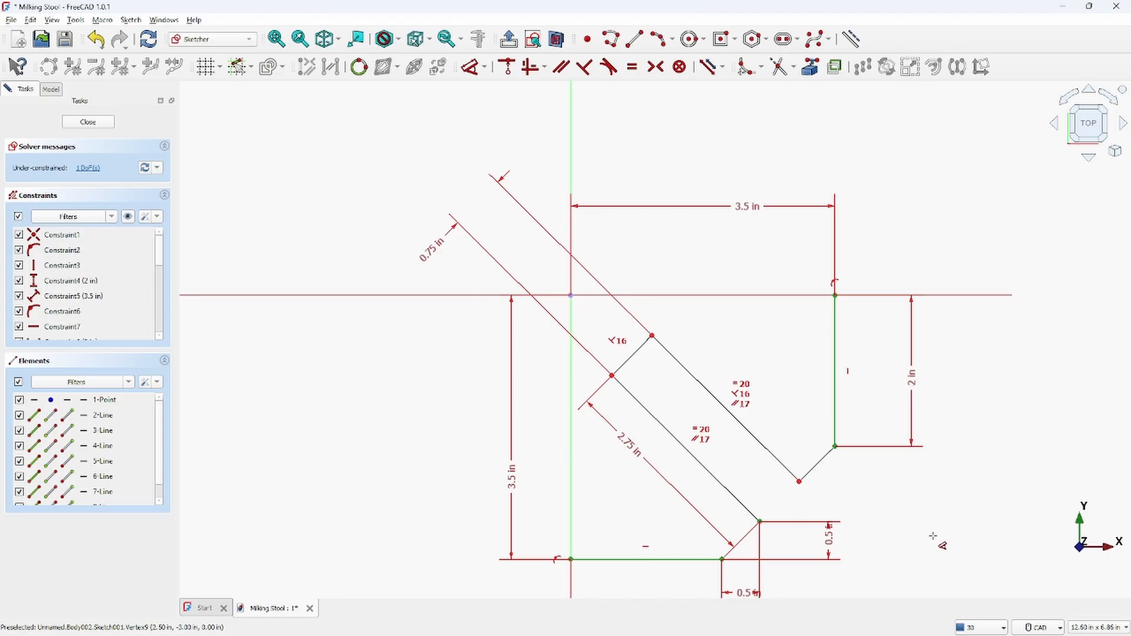
right_click(844, 470)
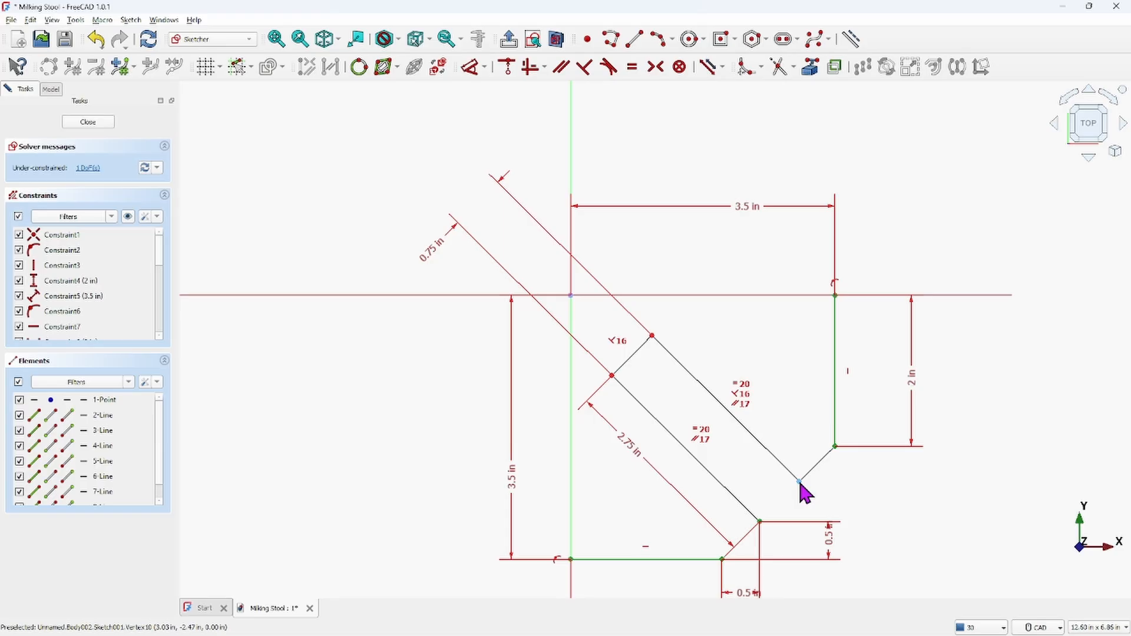
Try to dimension the lines still left under-constrained all at once
left_click(89, 169)
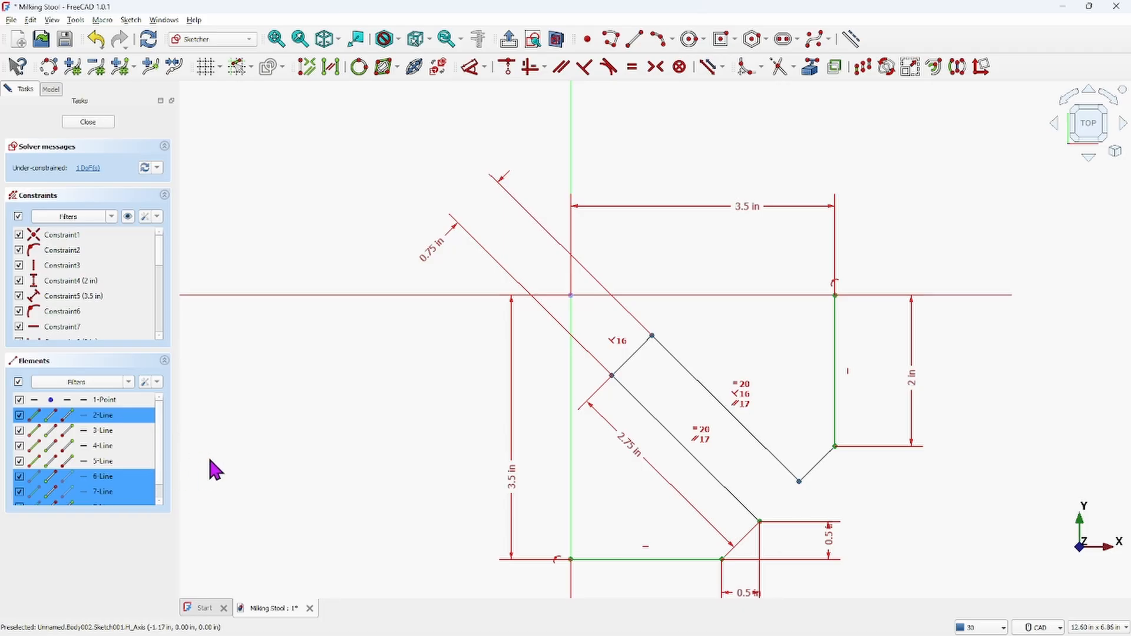
scroll(160, 447, "down", 1)
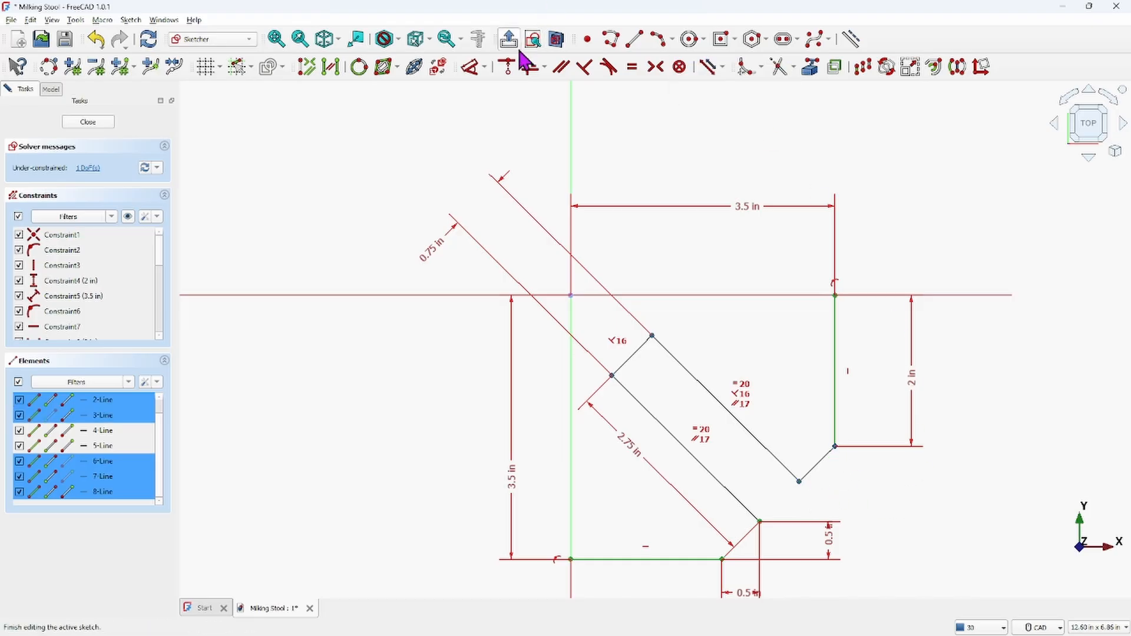
left_click(470, 67)
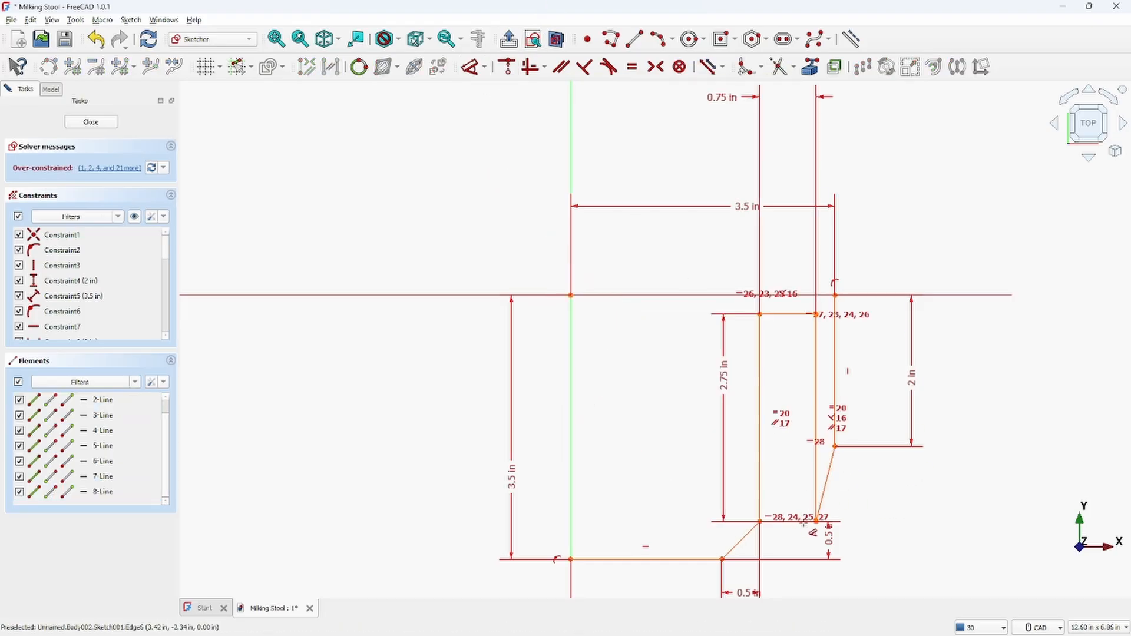
key("Escape")
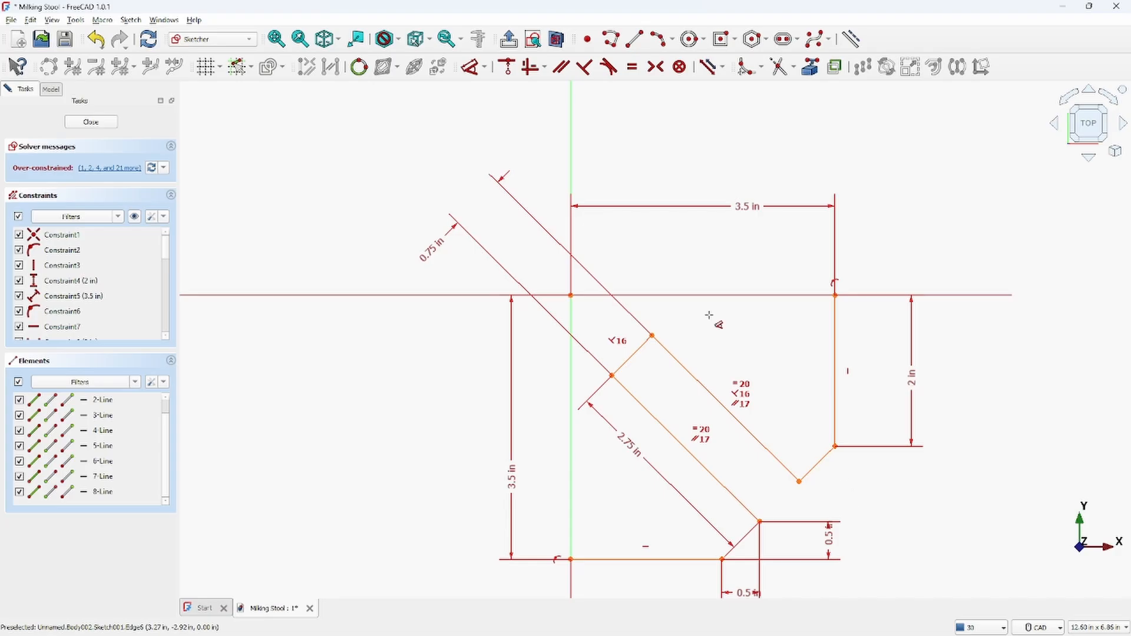
Undo the last attempt to dimension the under-constrained lines
left_click(97, 40)
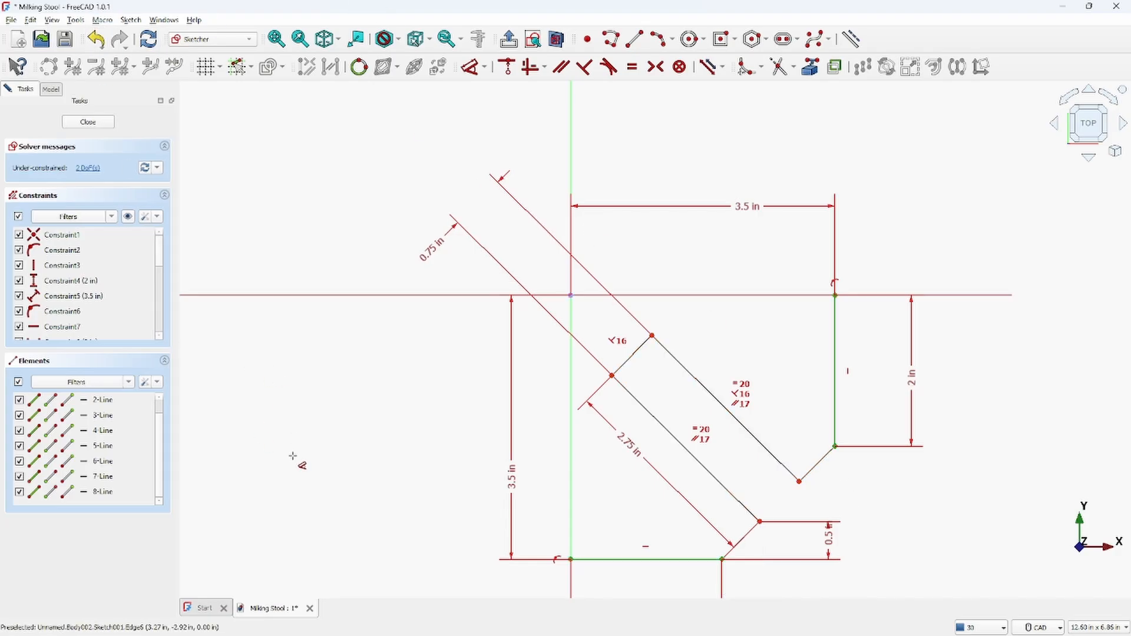
scroll(682, 545, "up", 5)
middle_click_drag(686, 530, 758, 548)
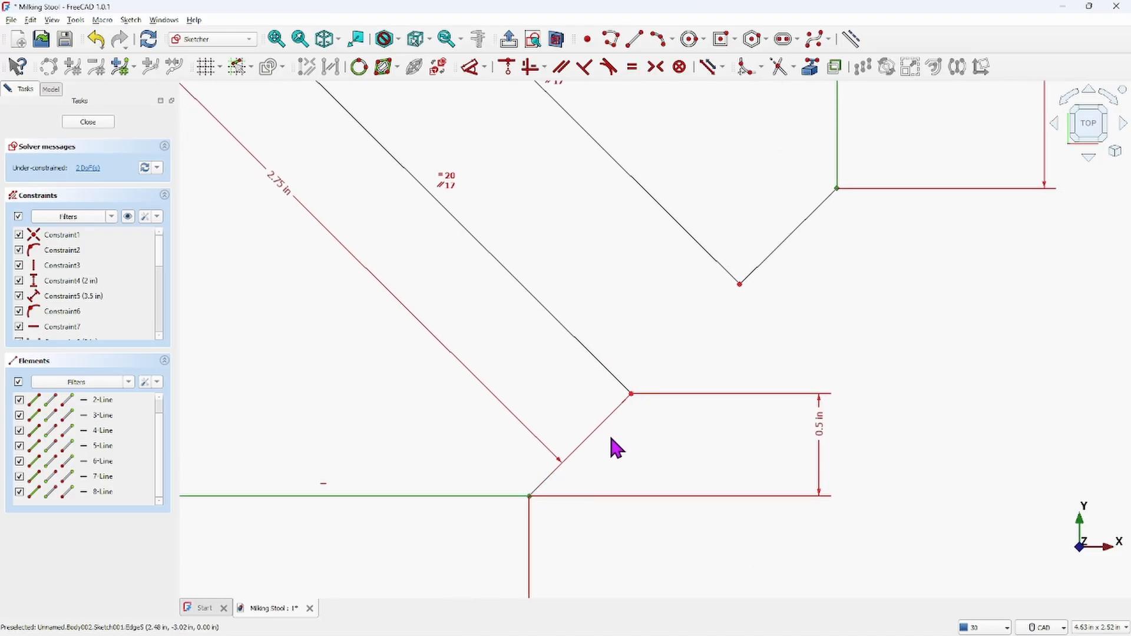
scroll(709, 497, "down", 4)
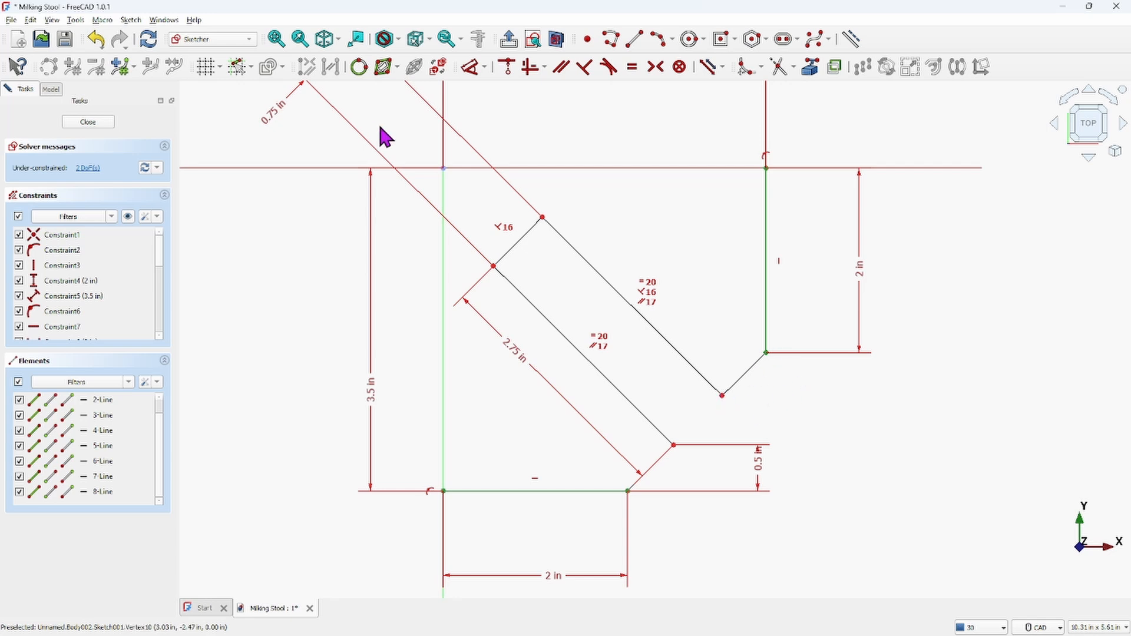
left_click(723, 396)
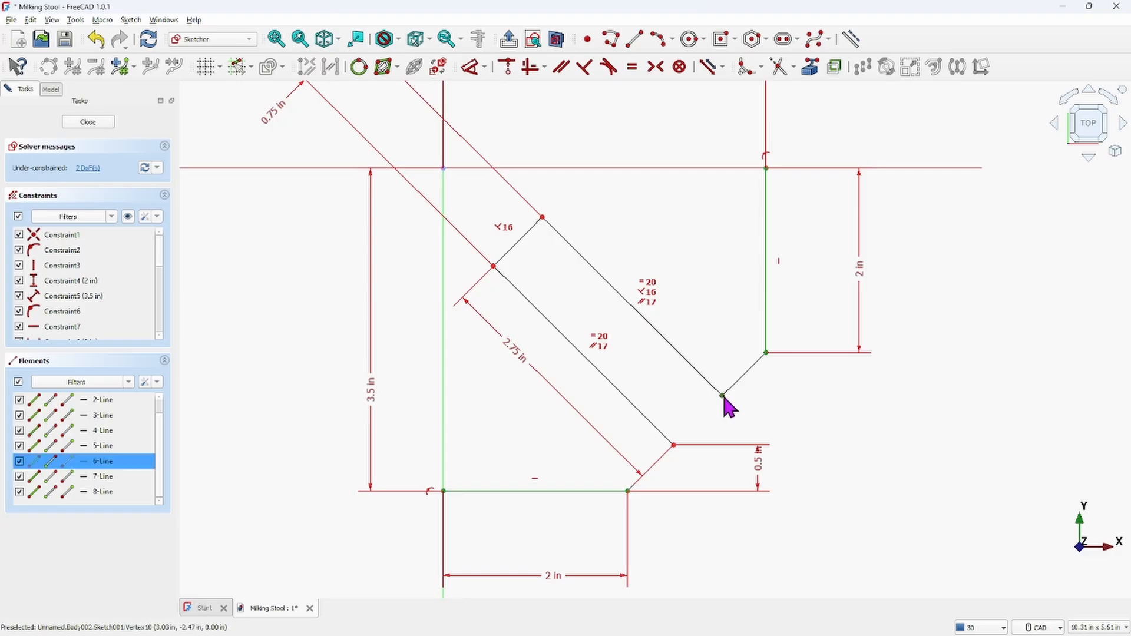
left_click(767, 353)
left_click(470, 67)
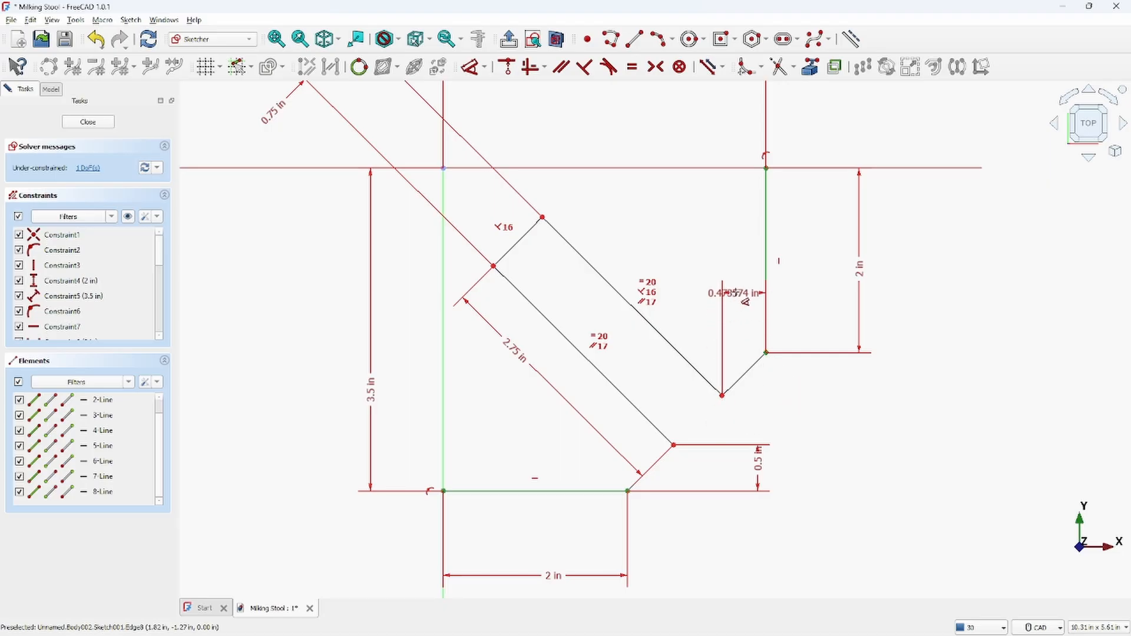
left_click(730, 291)
left_click(795, 362)
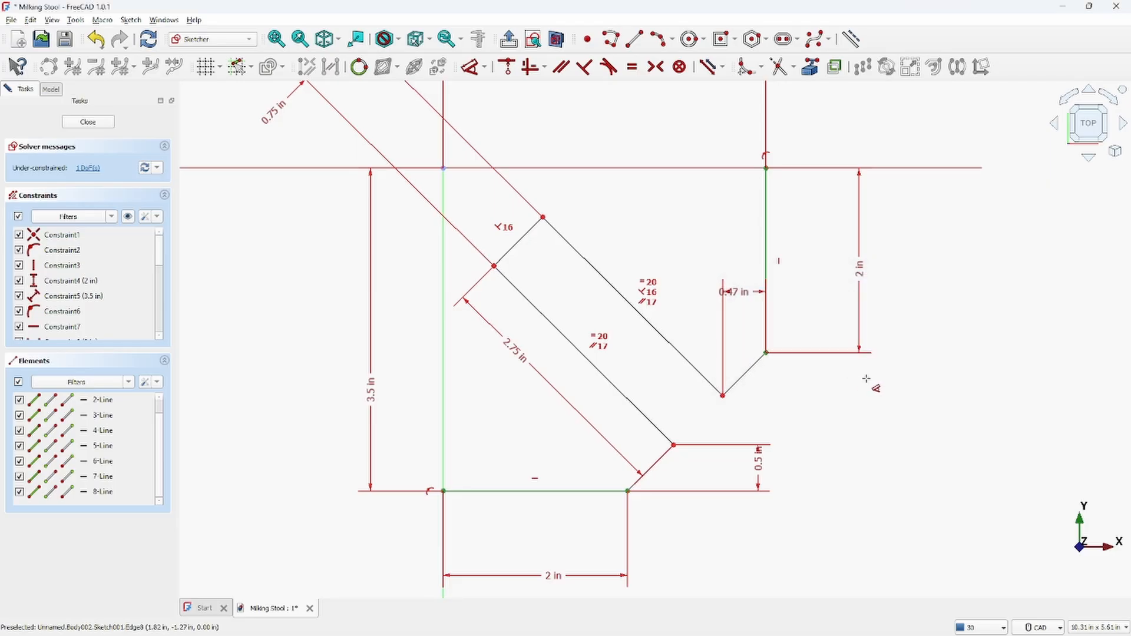
key("Escape")
left_click(726, 330)
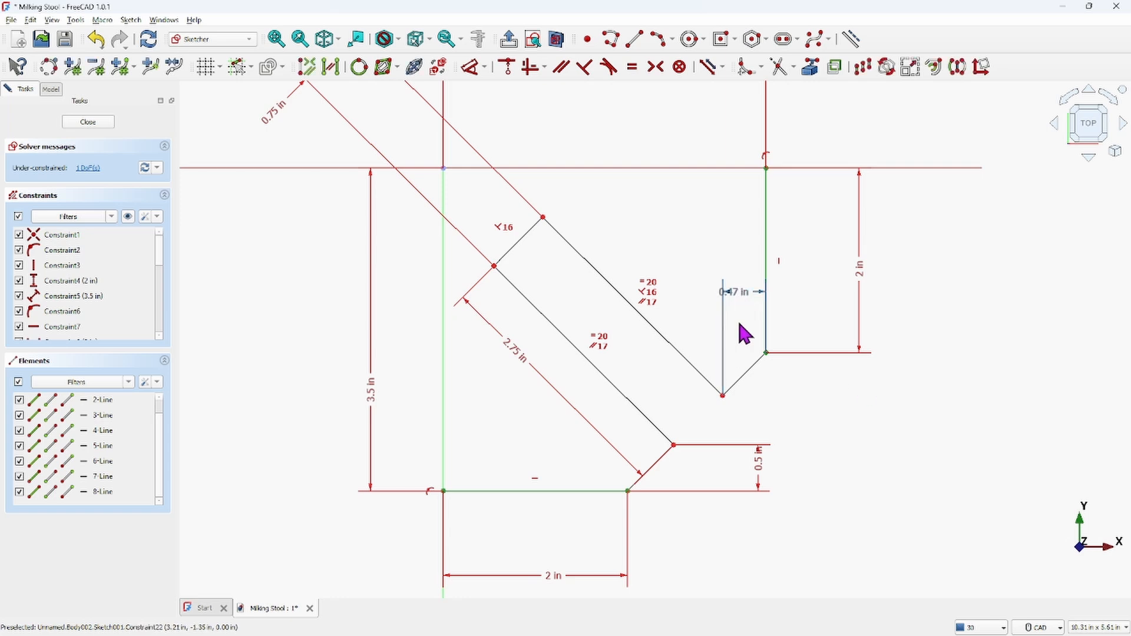
key("Delete")
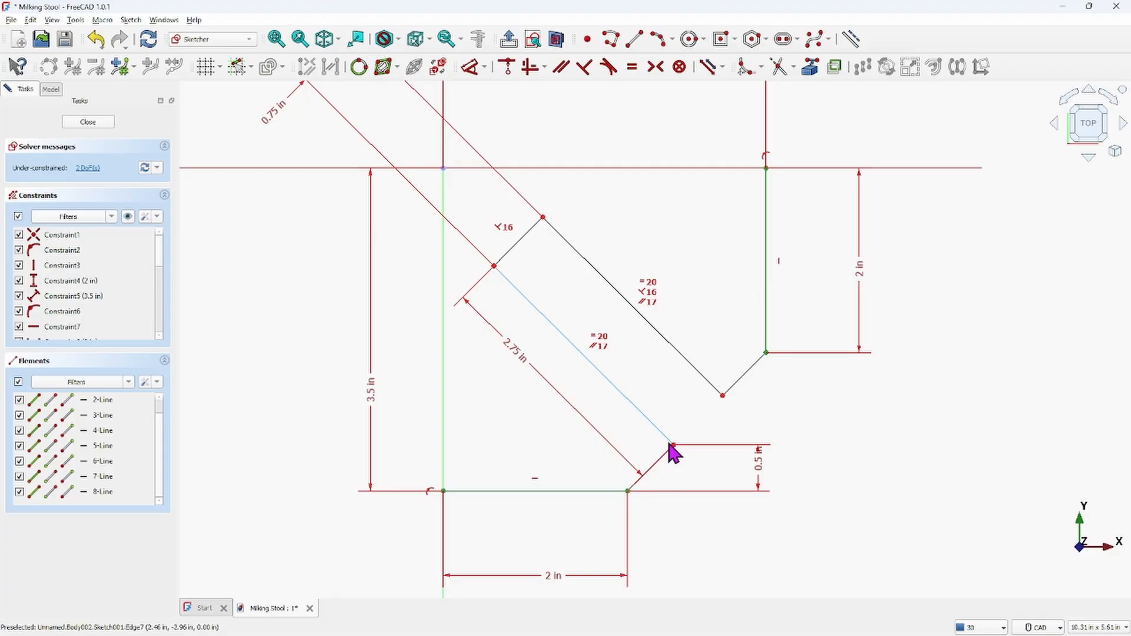
Make the two short diagonal connecting lines at the strip's ends parallel to each other
scroll(673, 471, "up", 6)
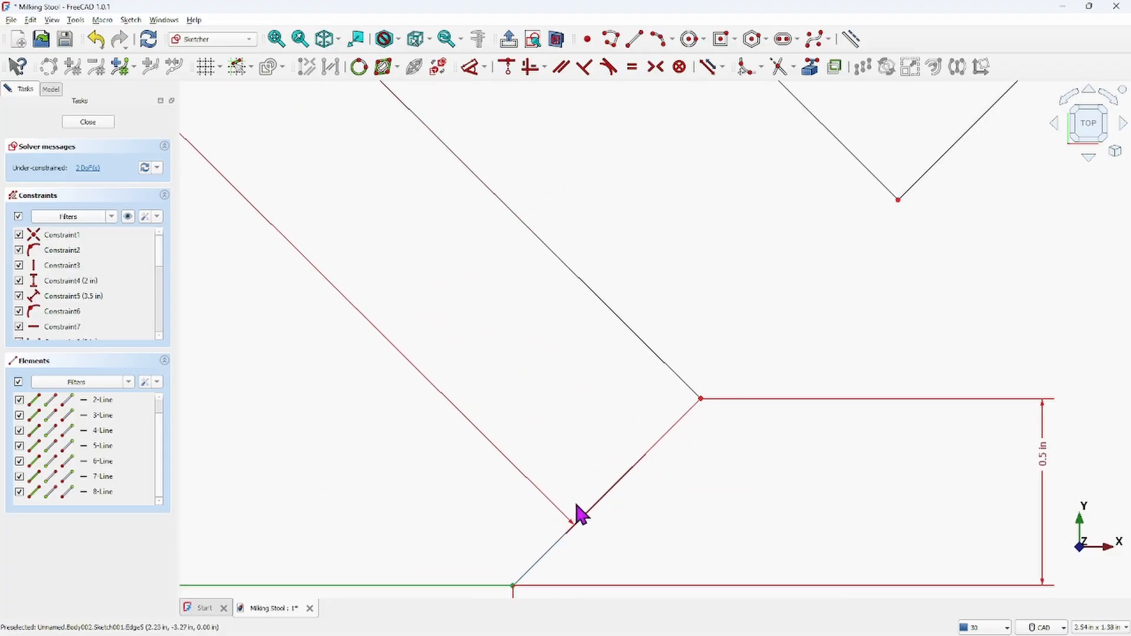
scroll(575, 511, "up", 4)
scroll(633, 501, "down", 2)
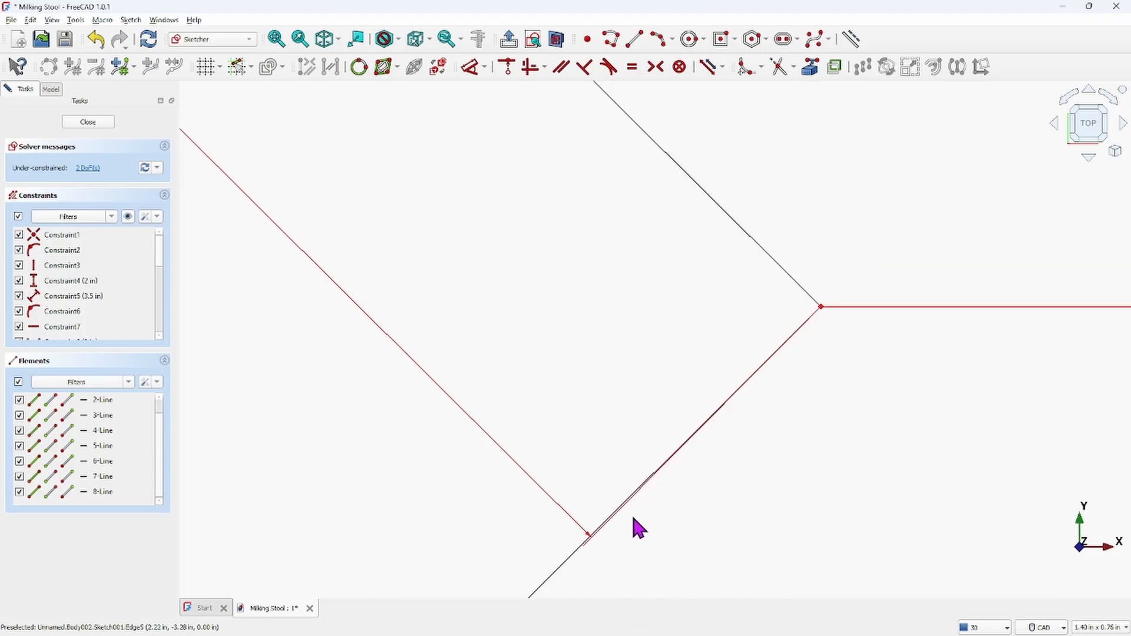
scroll(599, 535, "down", 3)
scroll(673, 472, "down", 1)
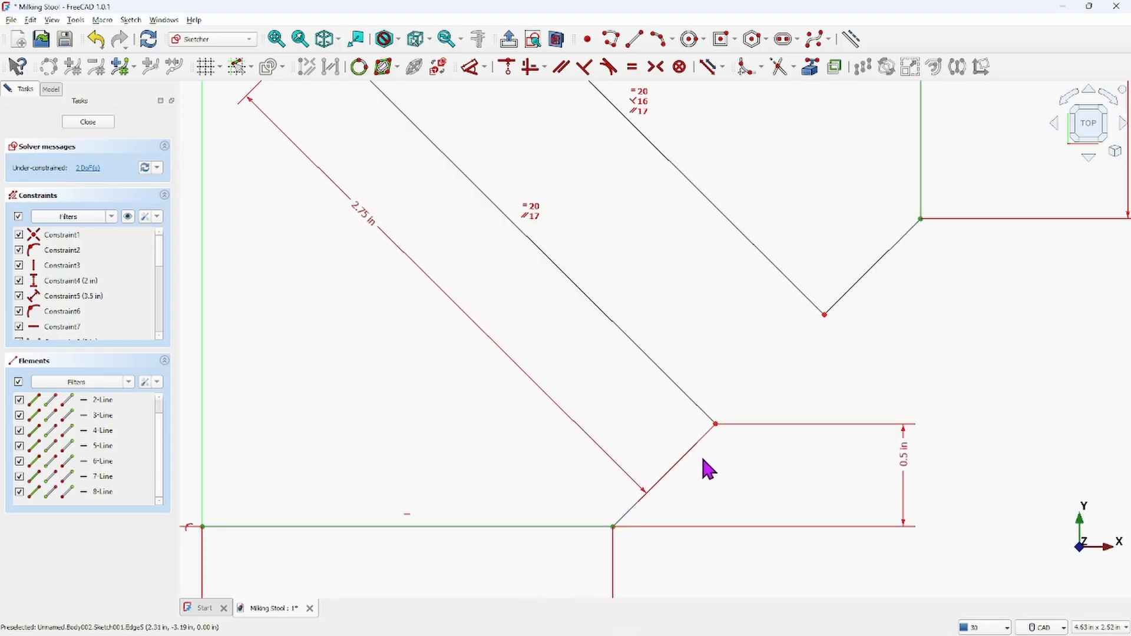
left_click(631, 512)
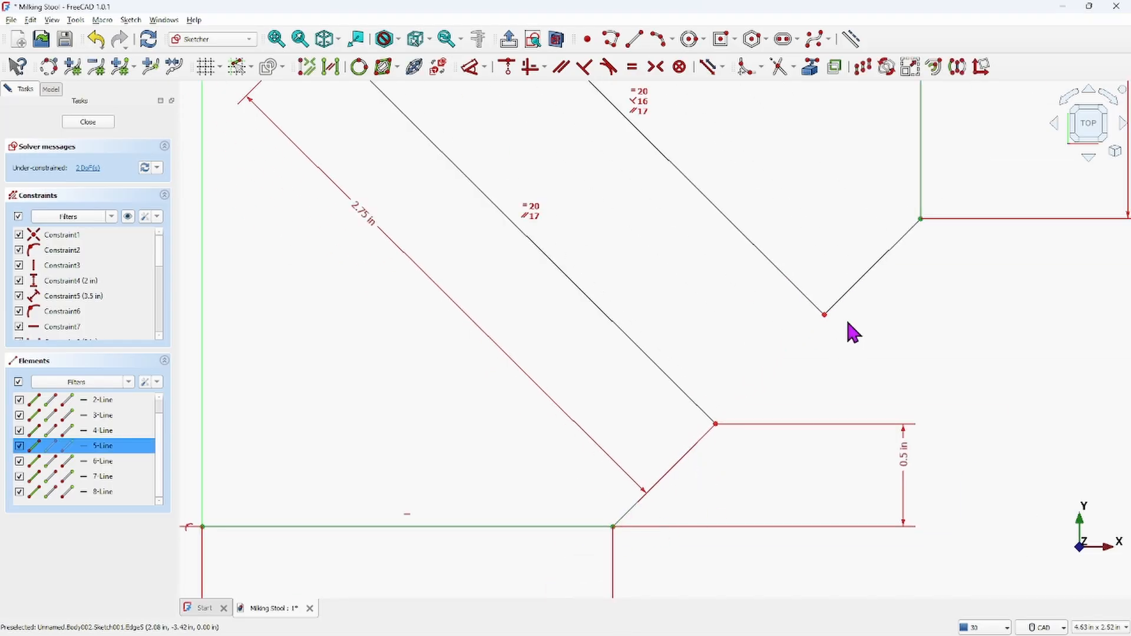
left_click(854, 285)
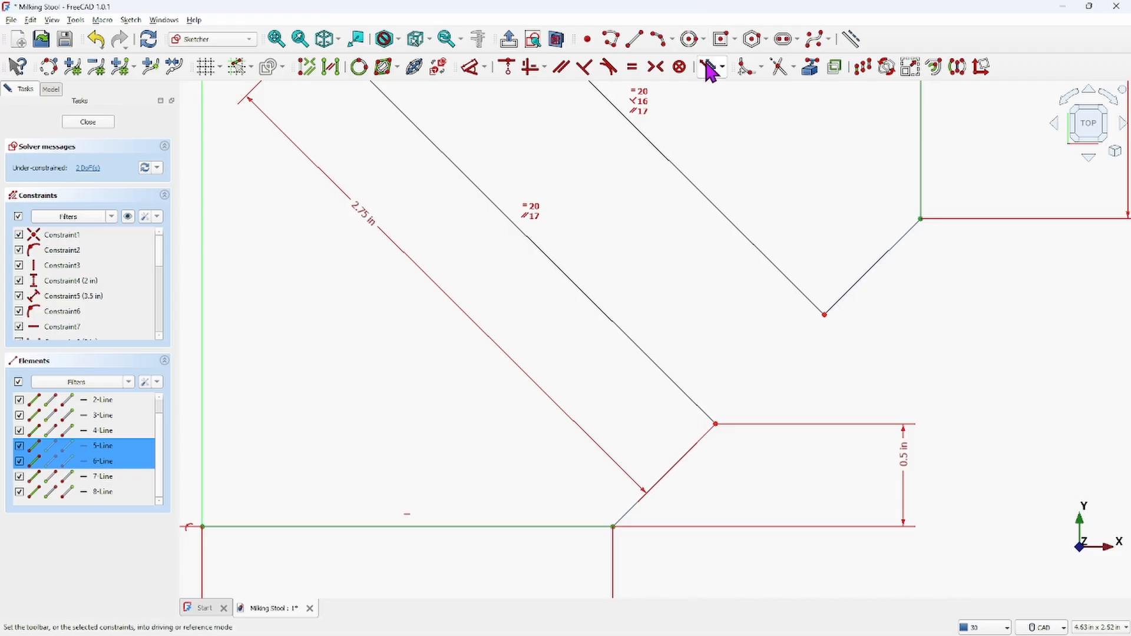
left_click(559, 69)
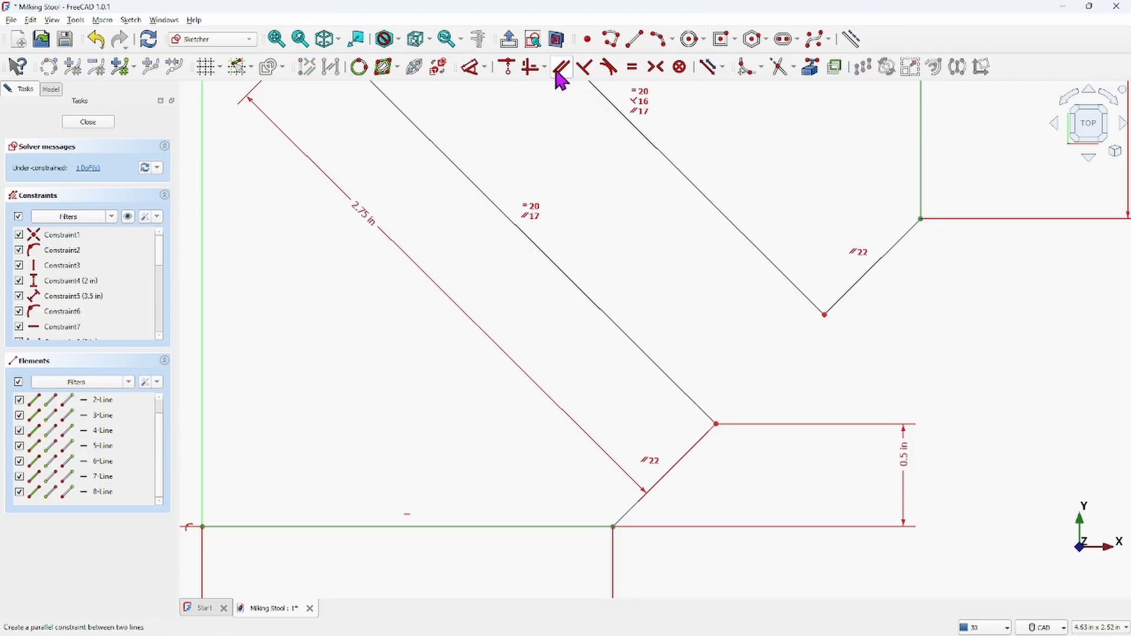
Constrain the short upper connecting line at a 45° angle to the horizontal axis
scroll(717, 255, "down", 5)
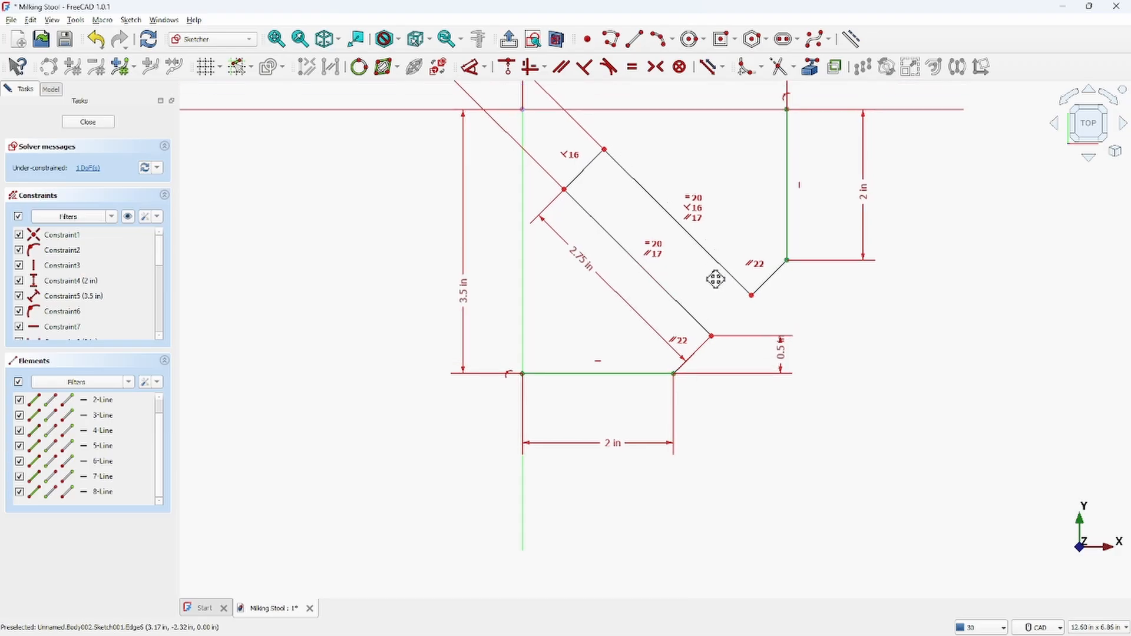
middle_click_drag(716, 279, 691, 353)
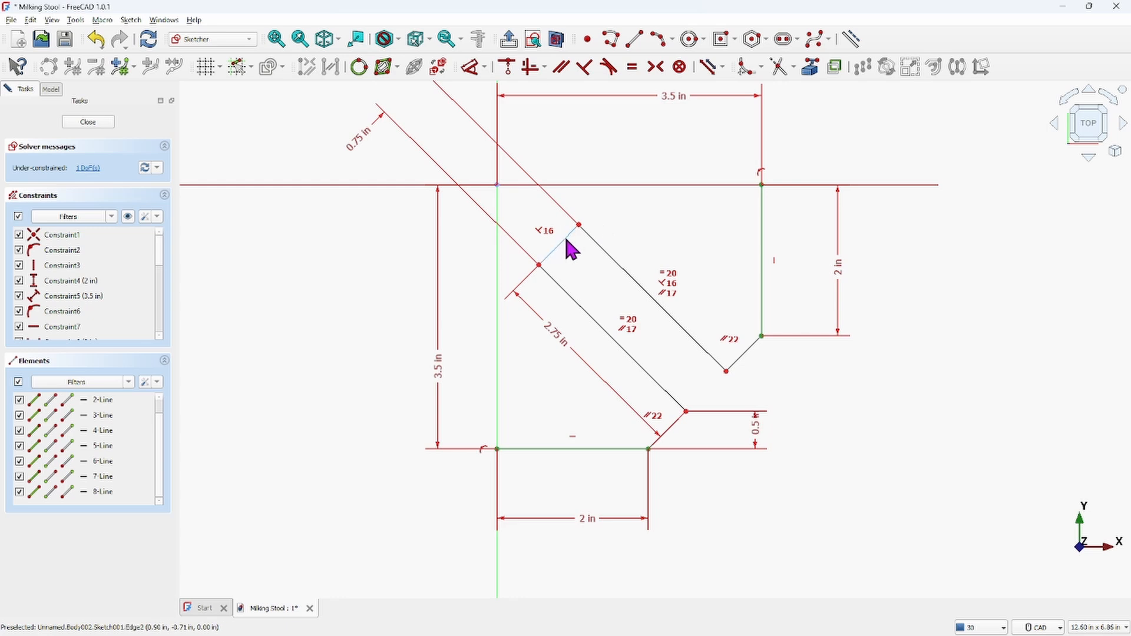
left_click(89, 168)
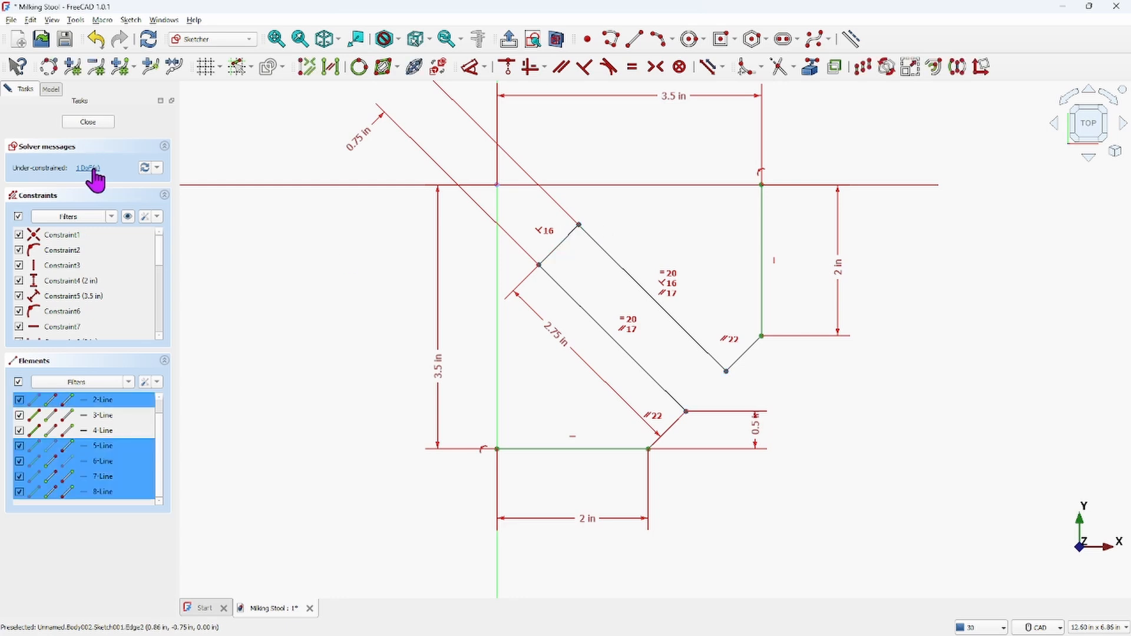
left_click(307, 304)
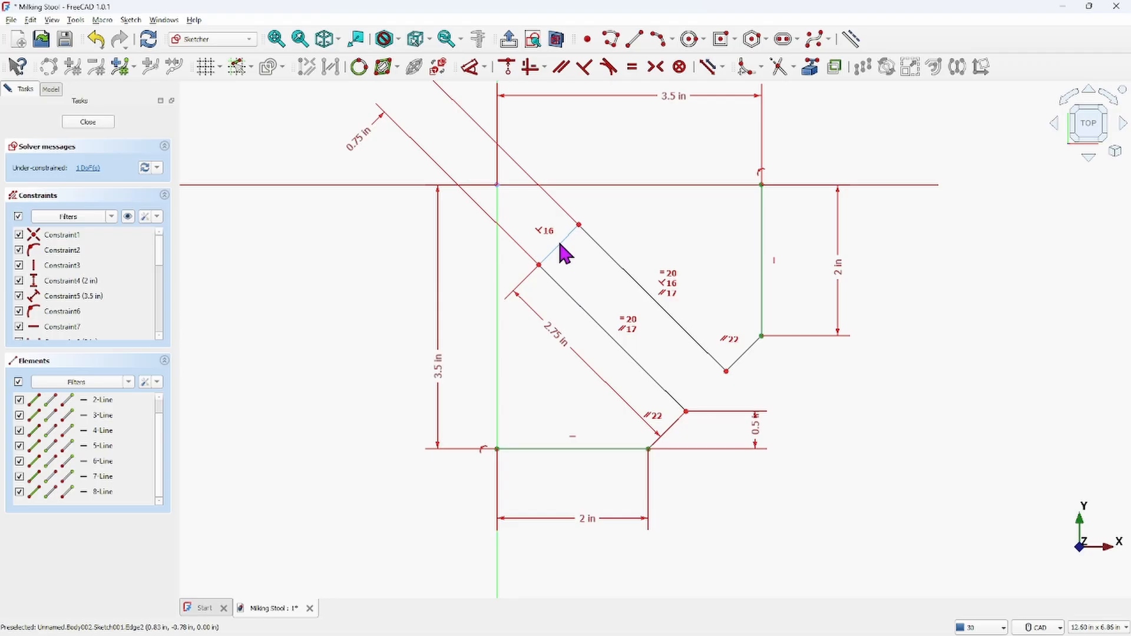
left_click_drag(559, 244, 585, 273)
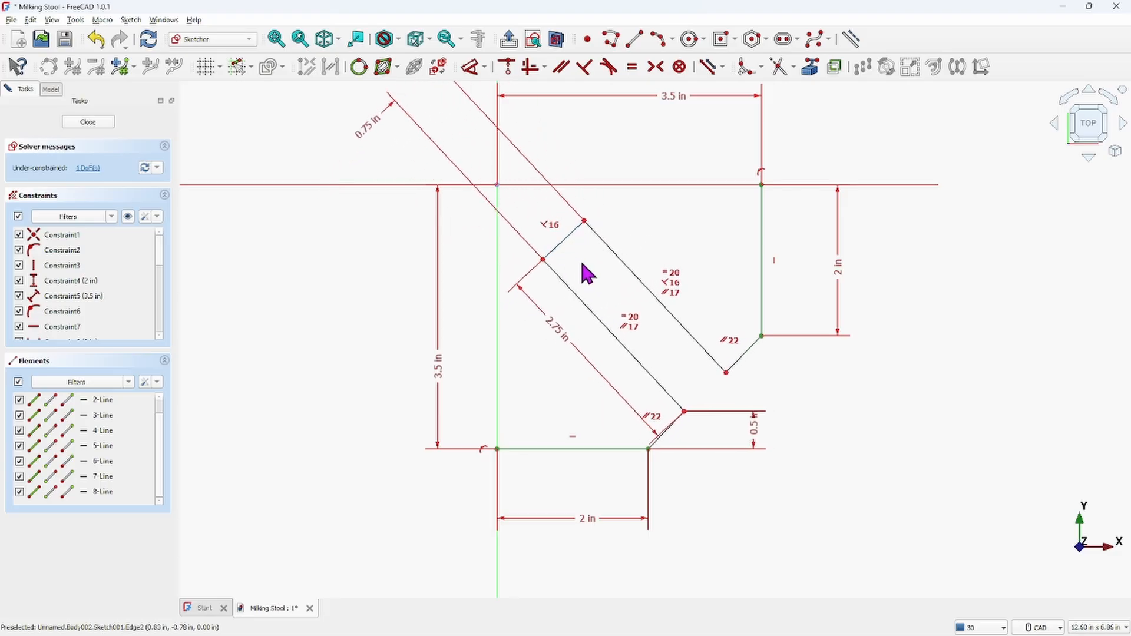
left_click(752, 349)
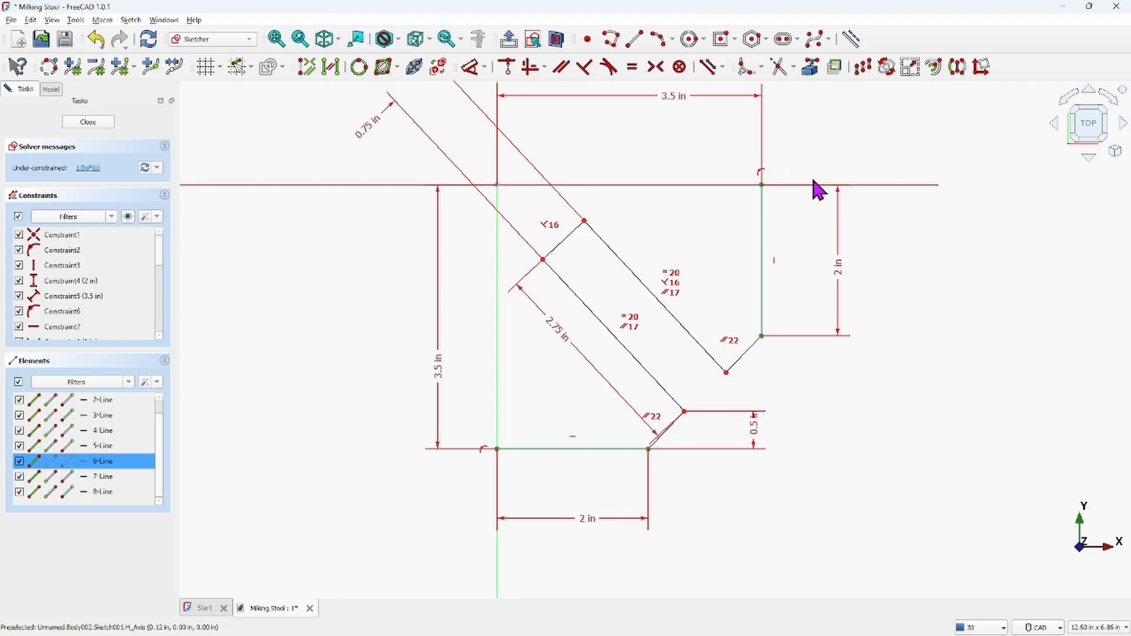
left_click(628, 186)
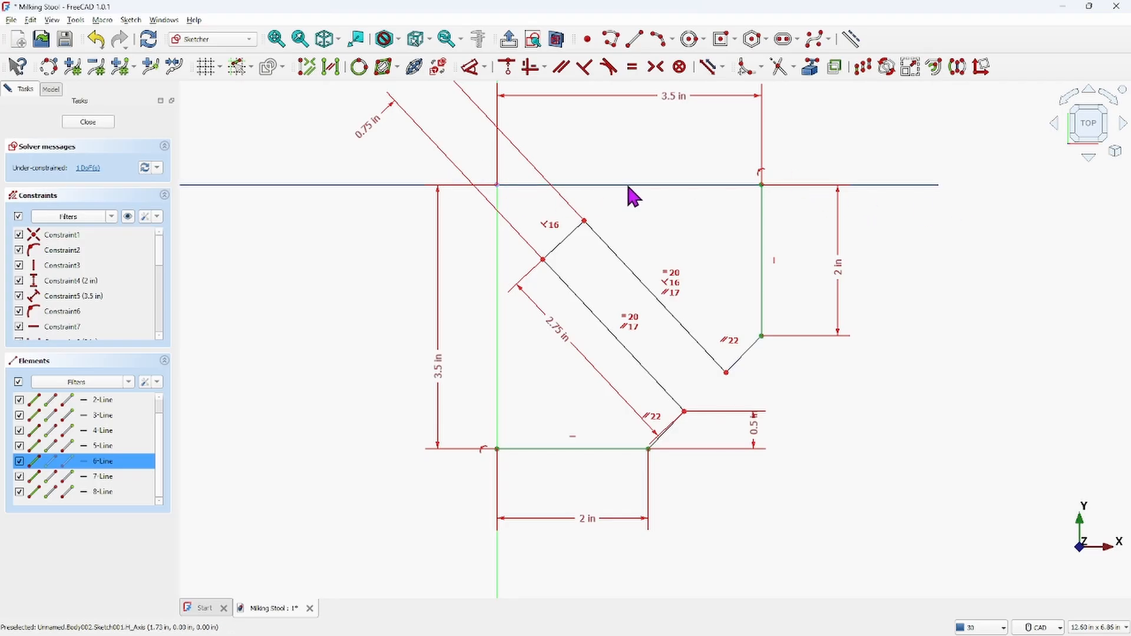
left_click(470, 67)
left_click_drag(657, 317, 712, 274)
double_click(714, 275)
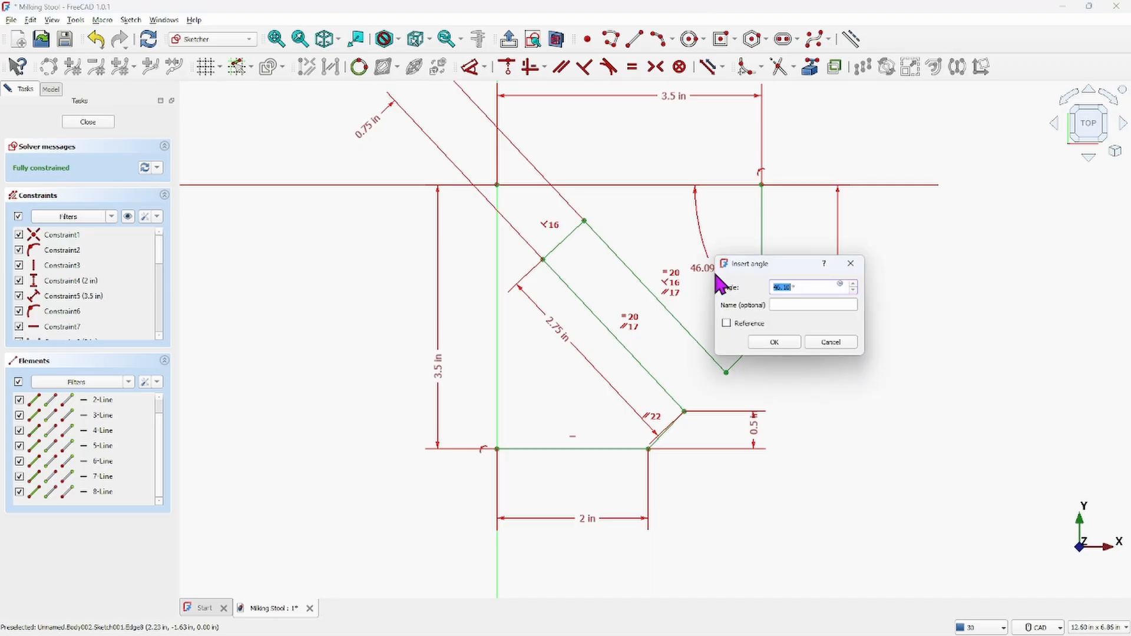
key("Return")
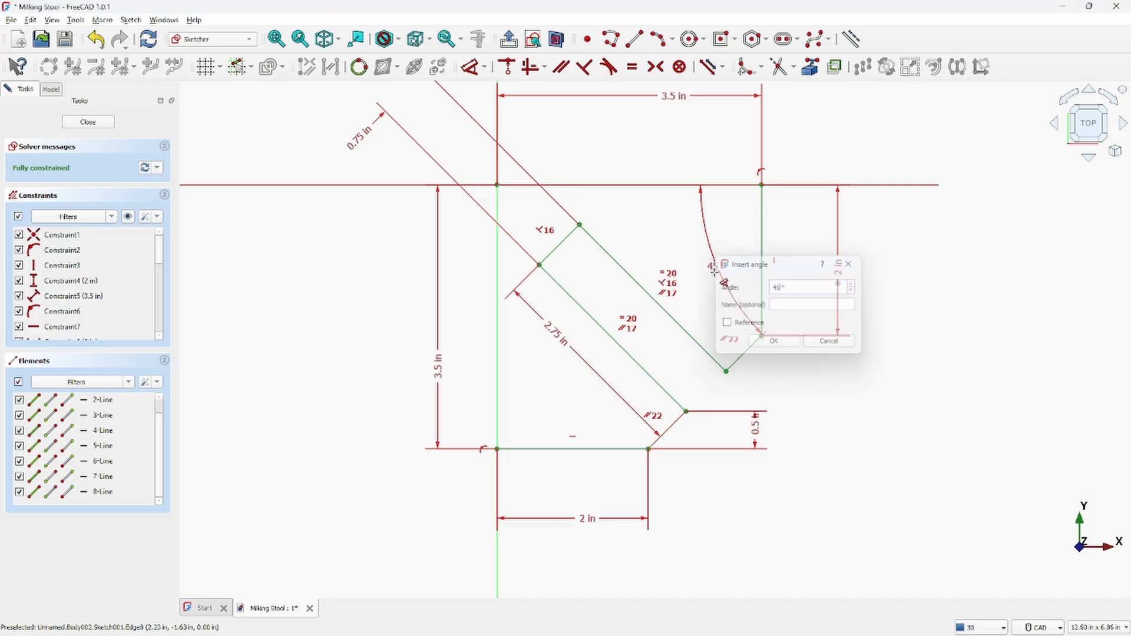
right_click(336, 288)
Mirror the whole profile about the vertical axis, creating symmetry constraints
scroll(342, 312, "down", 3)
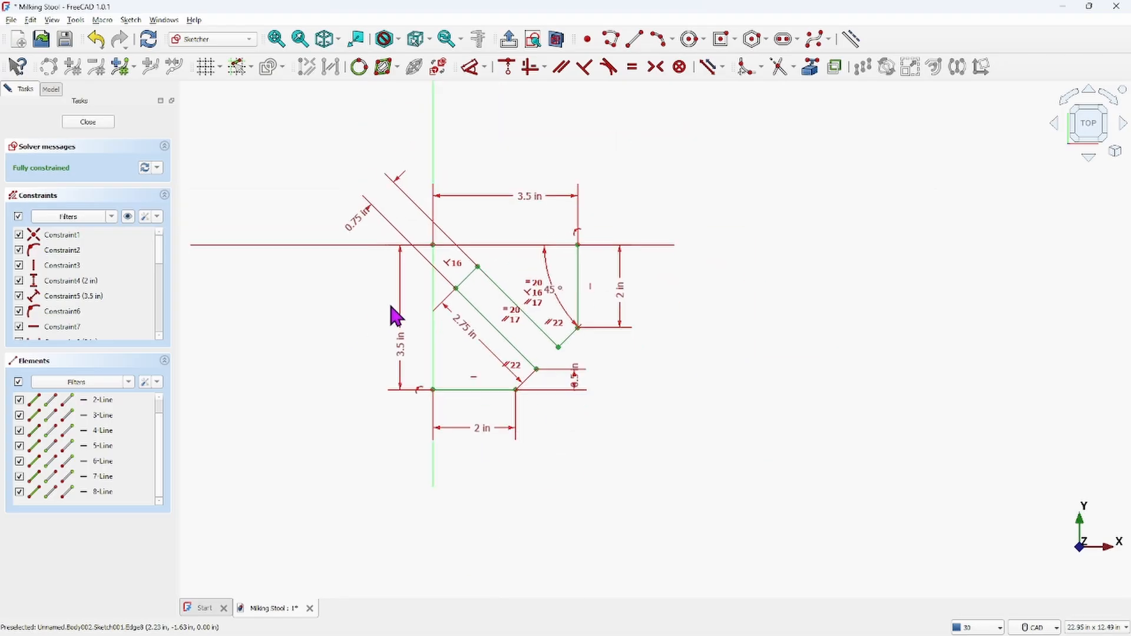
scroll(563, 321, "up", 1)
scroll(563, 324, "up", 4)
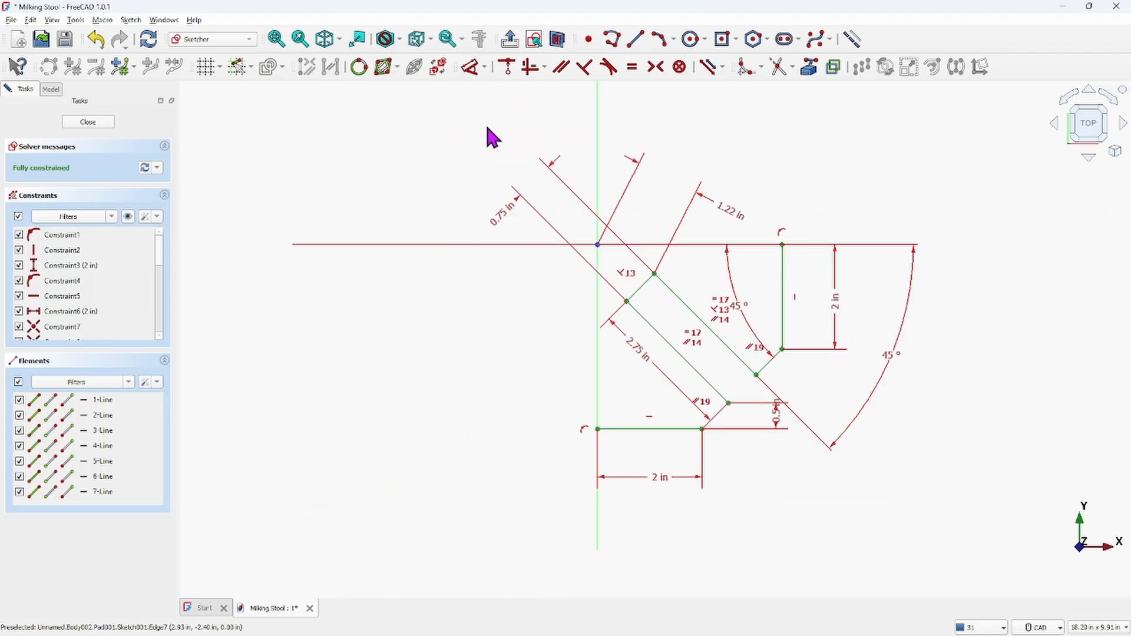
mouse_move(454, 134)
left_mouse_down()
mouse_move(847, 273)
mouse_move(924, 538)
mouse_move(953, 538)
mouse_move(950, 551)
mouse_move(957, 541)
left_mouse_up()
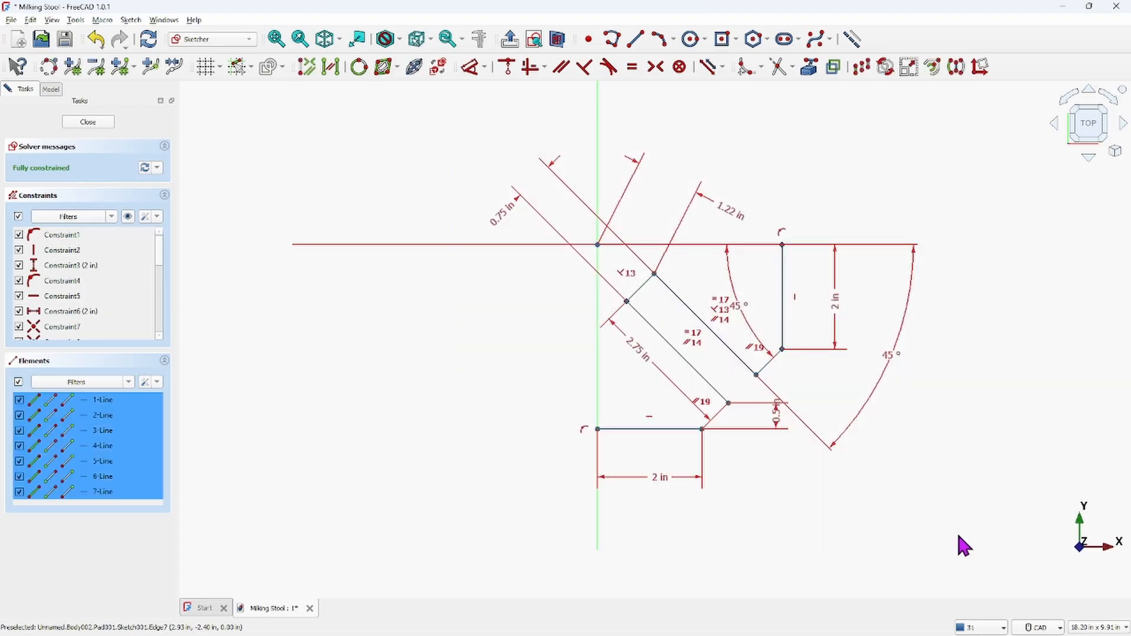
left_click(956, 66)
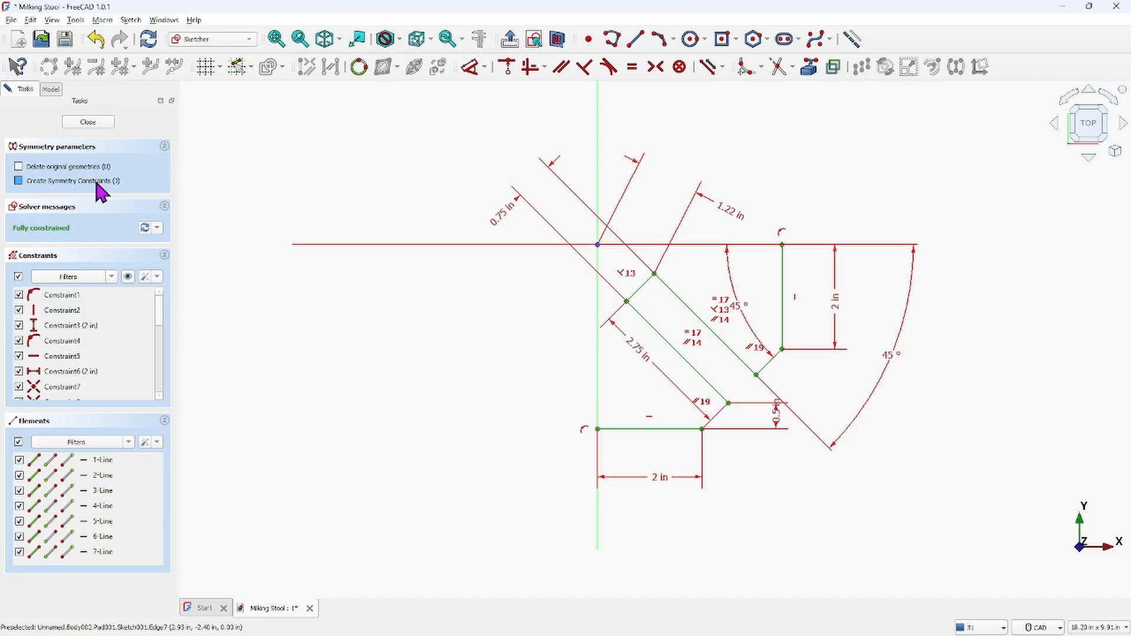
left_click(19, 181)
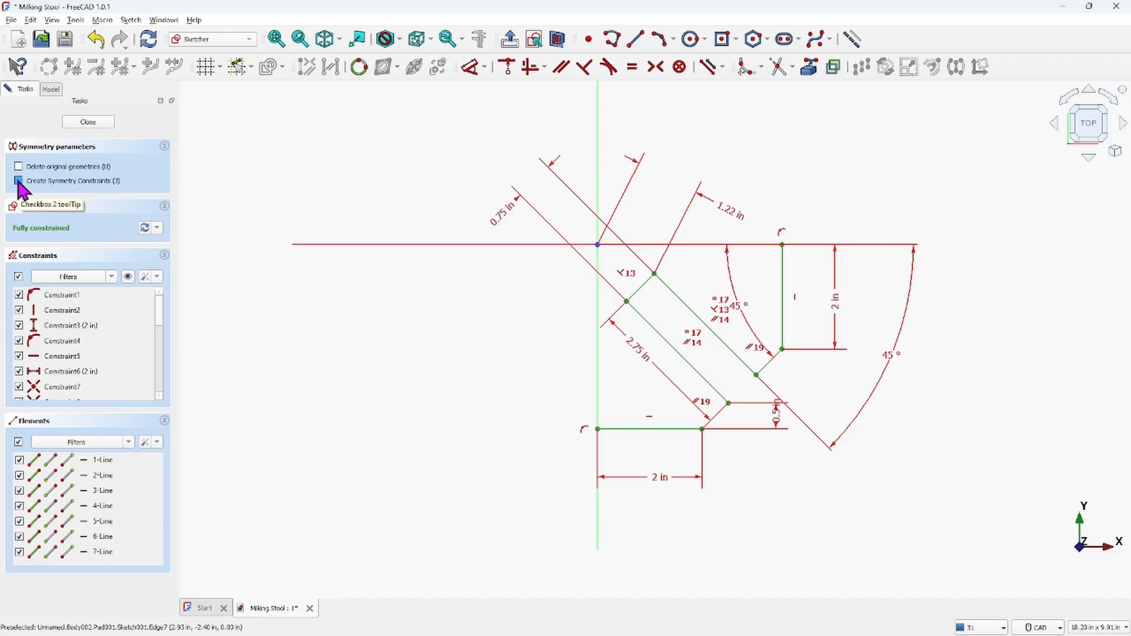
left_click(18, 181)
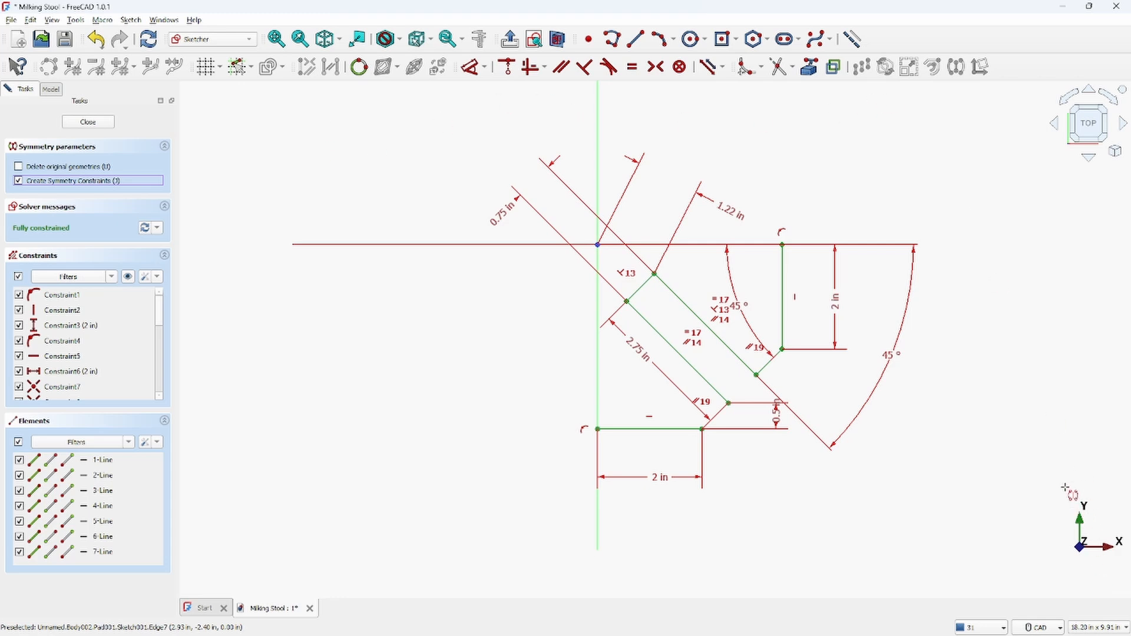
left_click(597, 106)
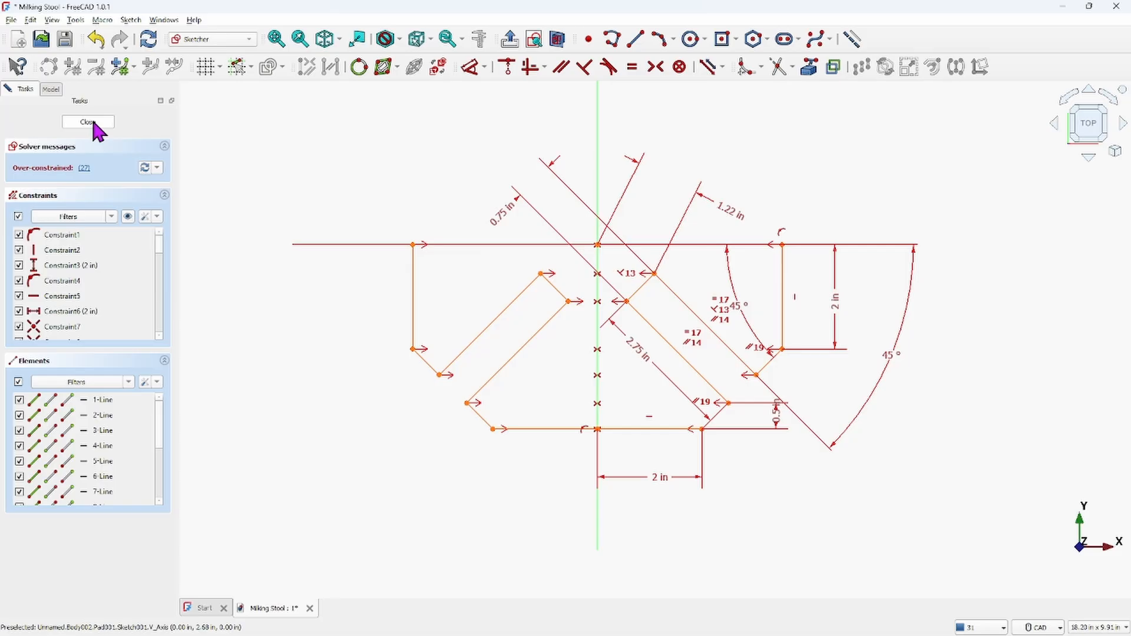
Close the sketch and reopen it for editing
left_click(88, 122)
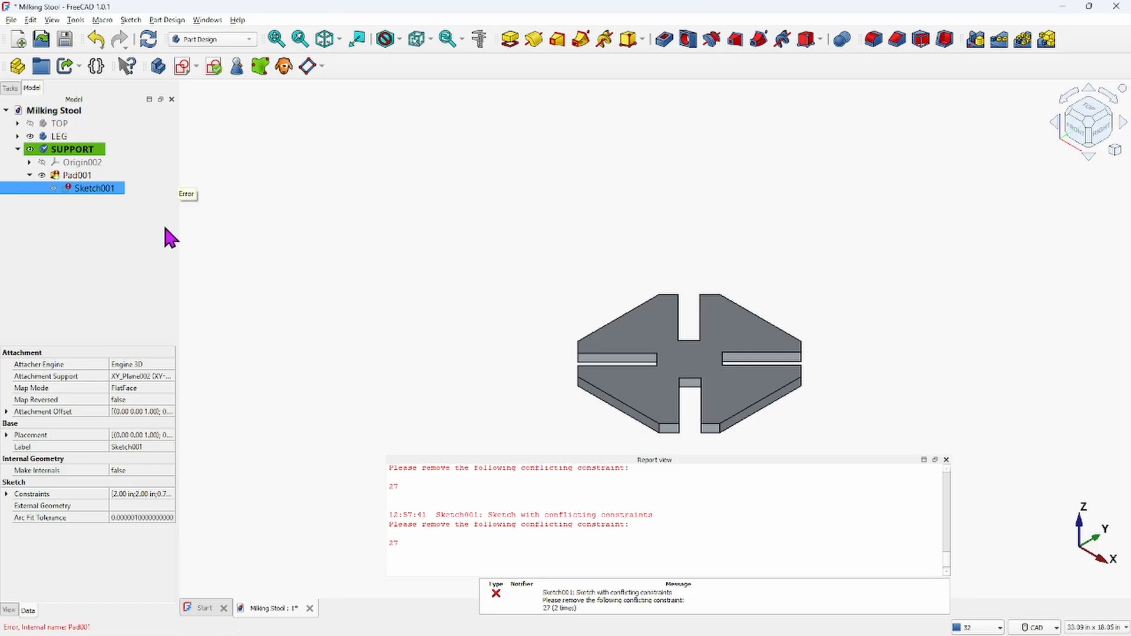
double_click(74, 188)
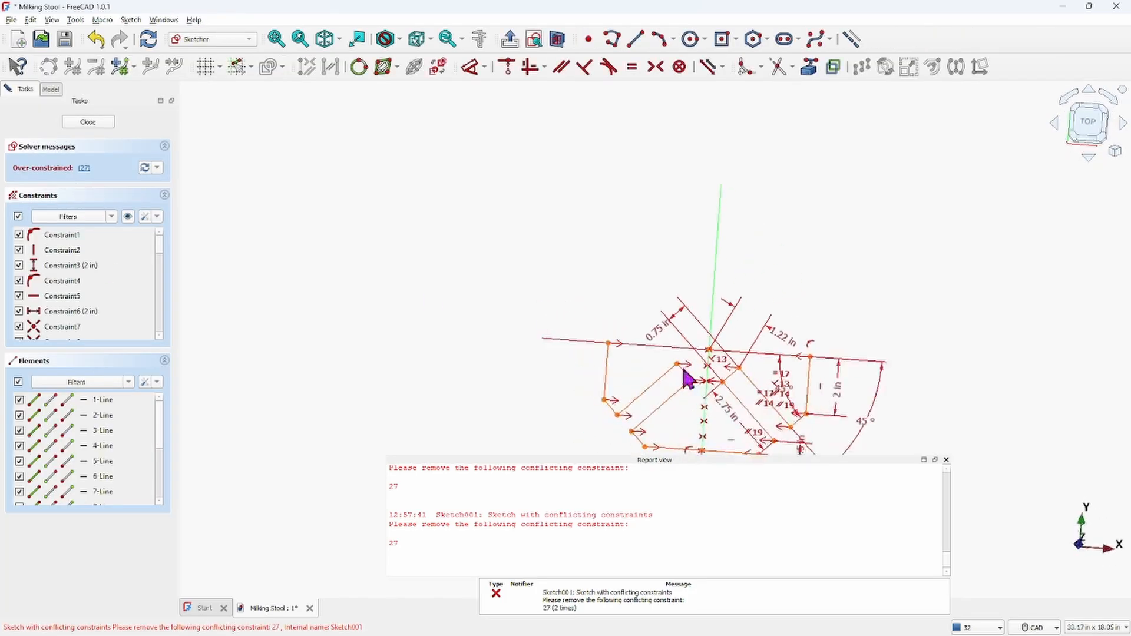
scroll(744, 415, "up", 2)
scroll(643, 230, "up", 2)
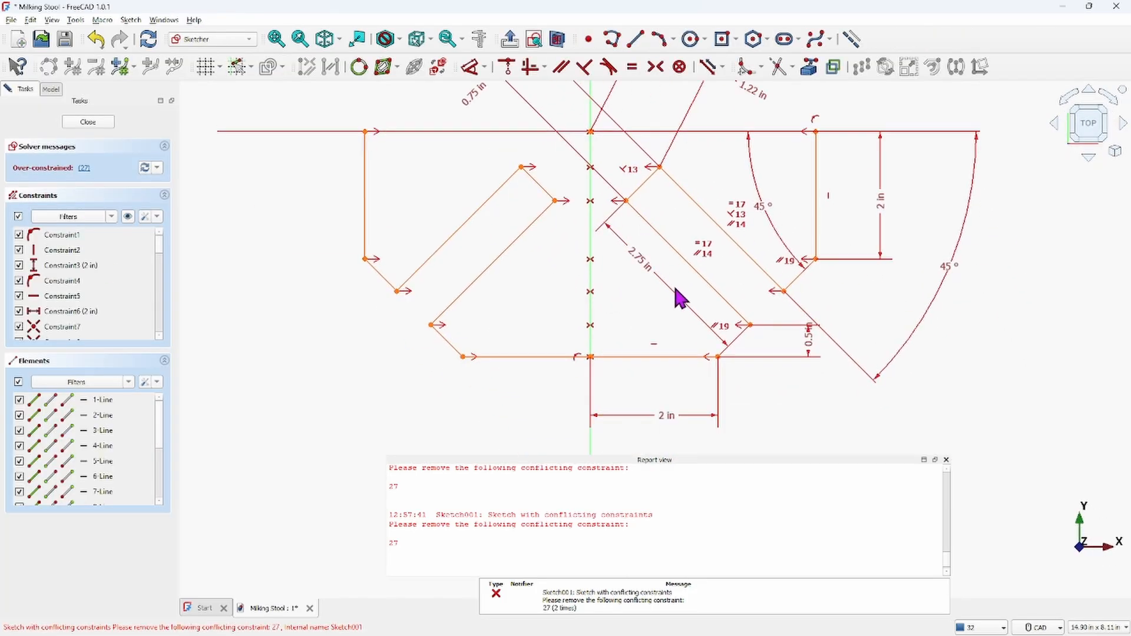
scroll(648, 296, "down", 2)
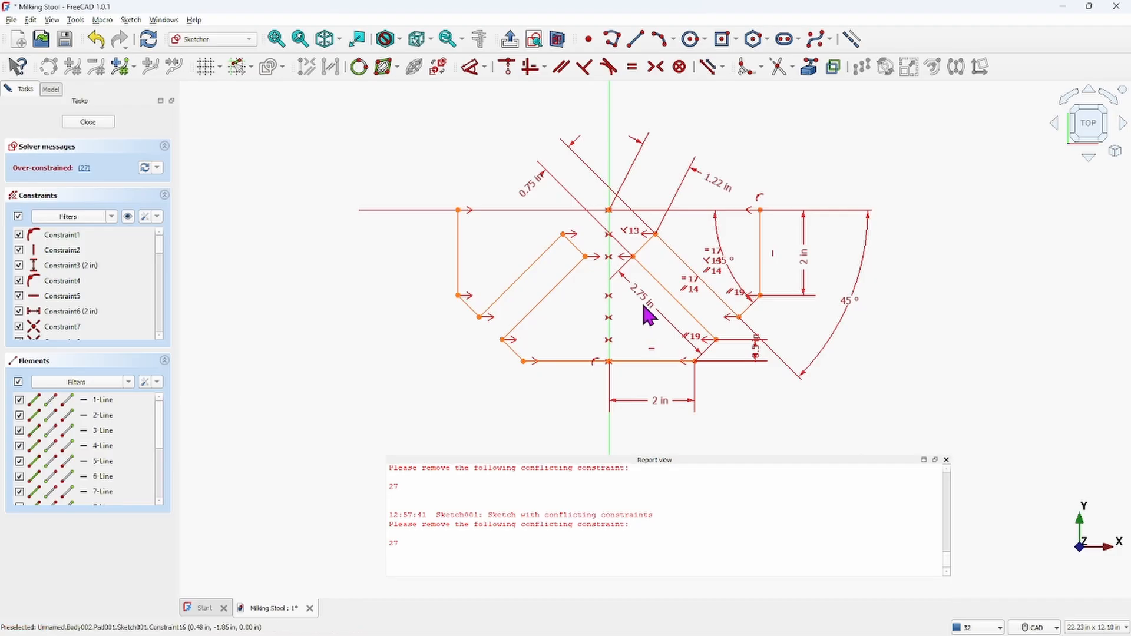
scroll(651, 320, "up", 2)
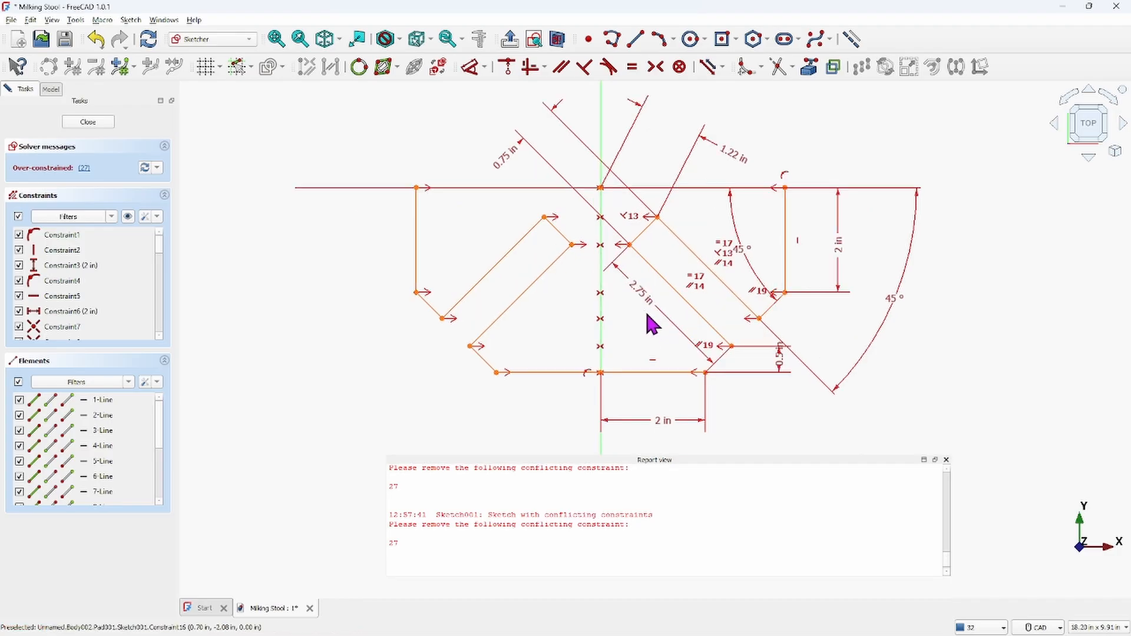
Delete the conflicting Constraint27 reported by the solver to clear the over-constrained sketch
mouse_move(632, 330)
middle_mouse_down()
mouse_move(608, 333)
mouse_move(554, 309)
mouse_move(548, 293)
mouse_move(561, 352)
mouse_move(566, 336)
middle_mouse_up()
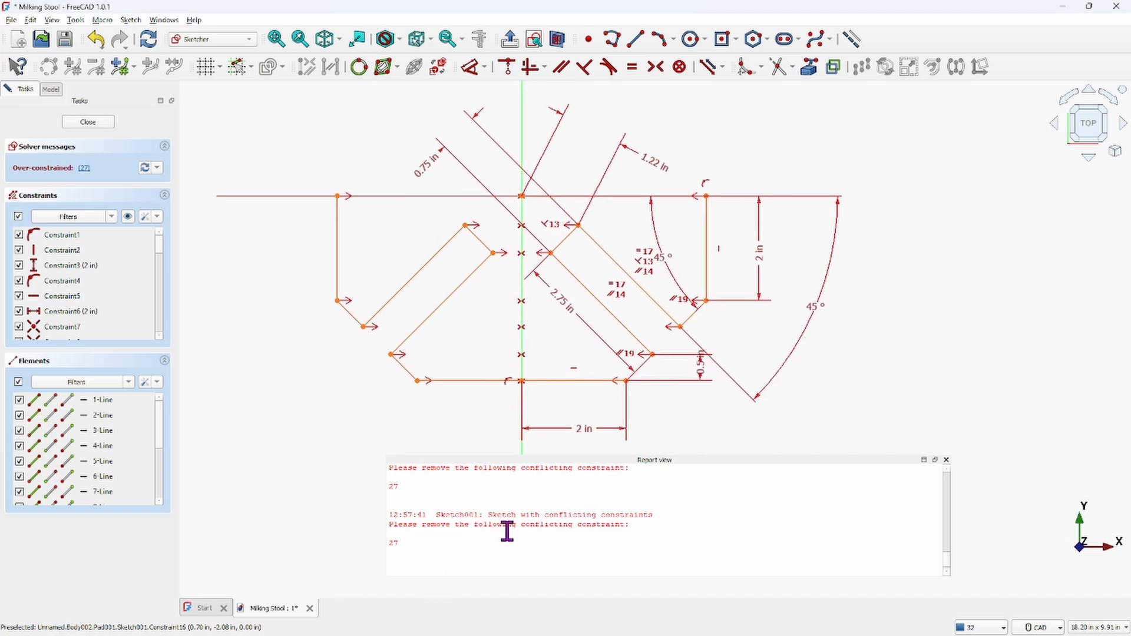
scroll(639, 519, "down", 1)
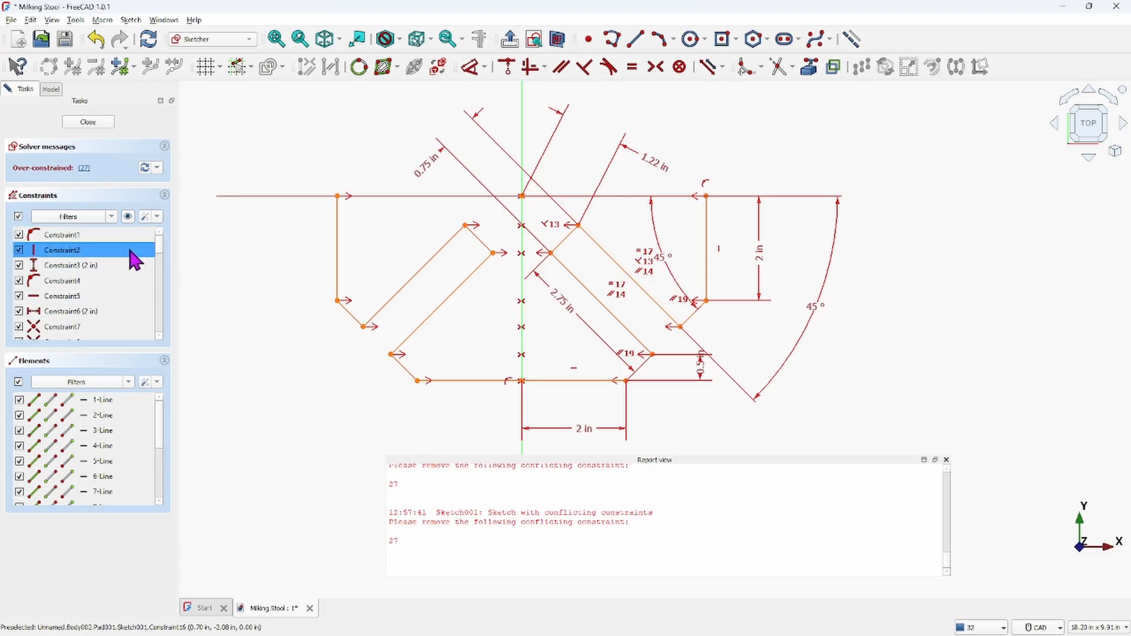
left_click(82, 312)
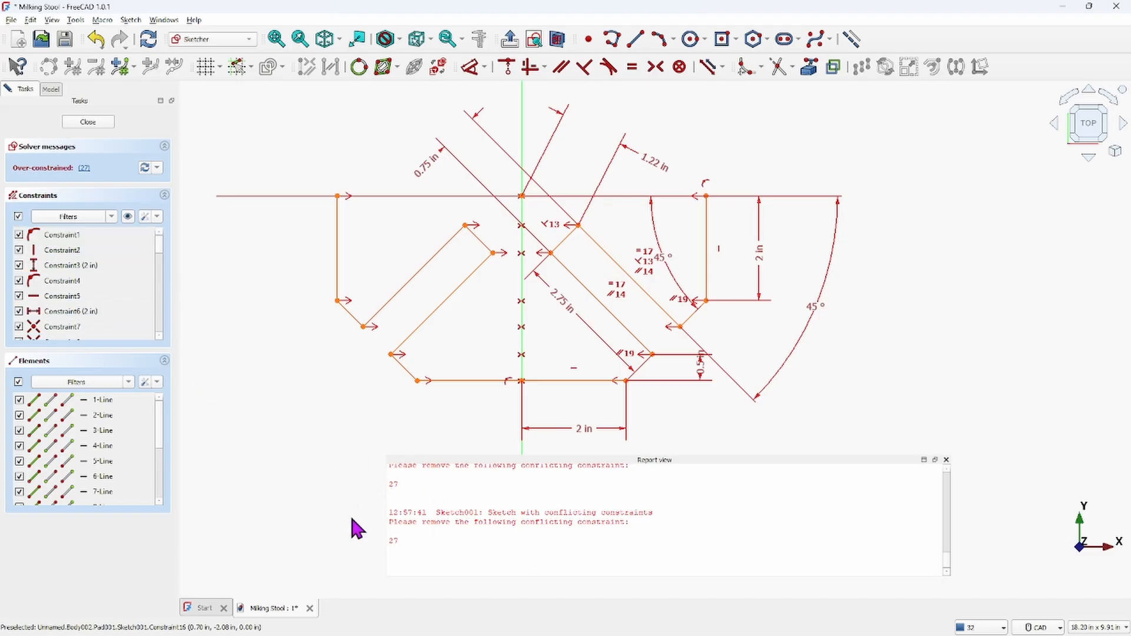
left_click_drag(159, 243, 167, 315)
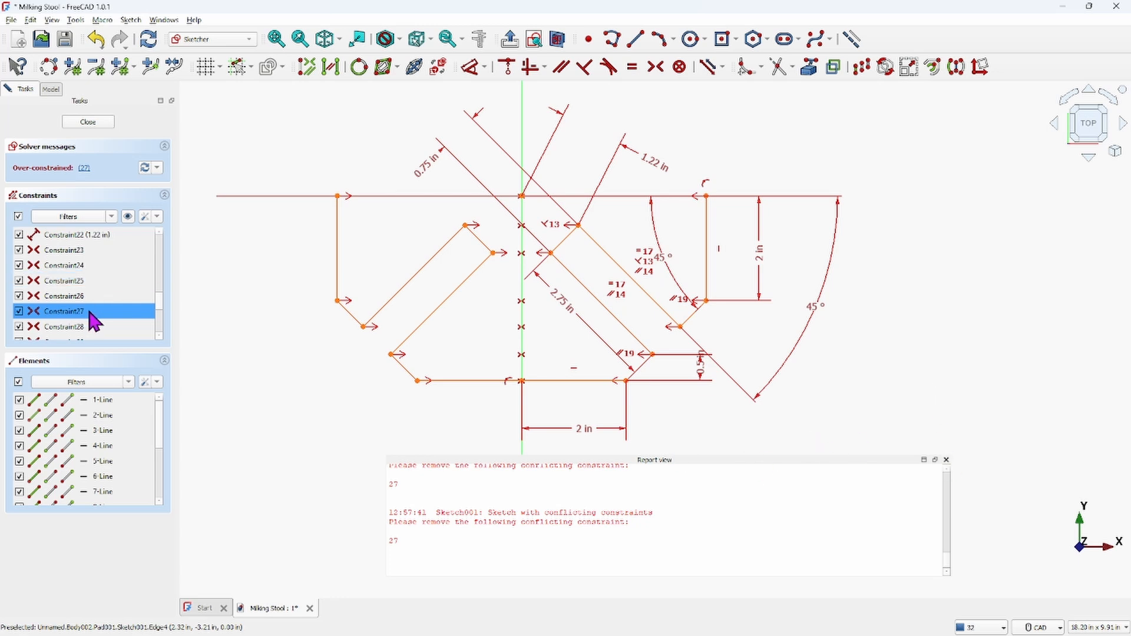
key("Delete")
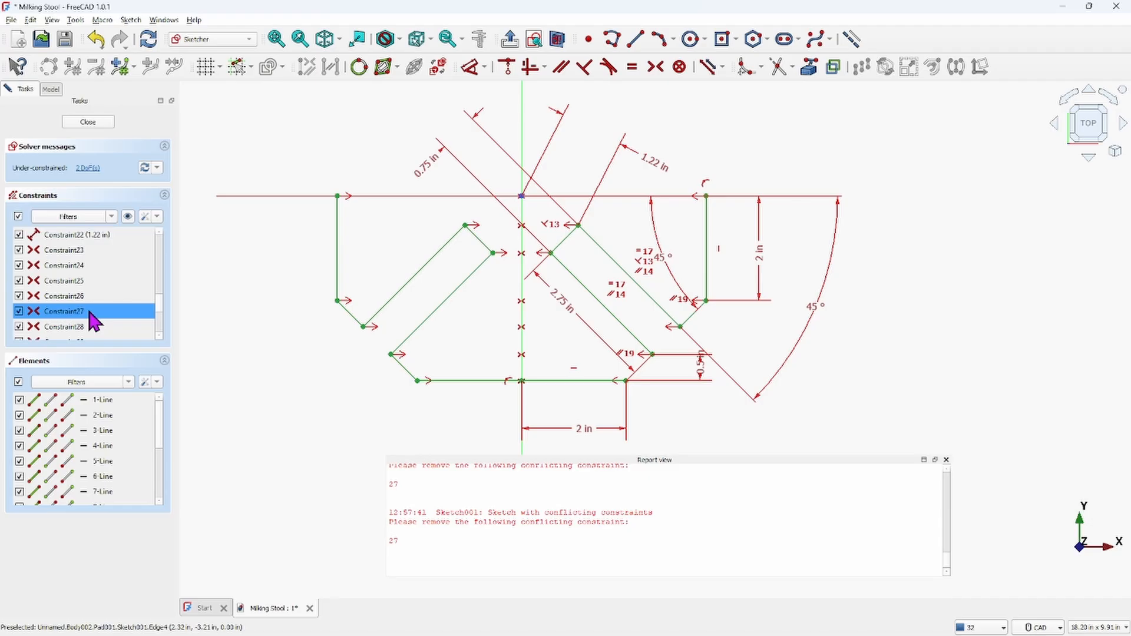
key("Delete")
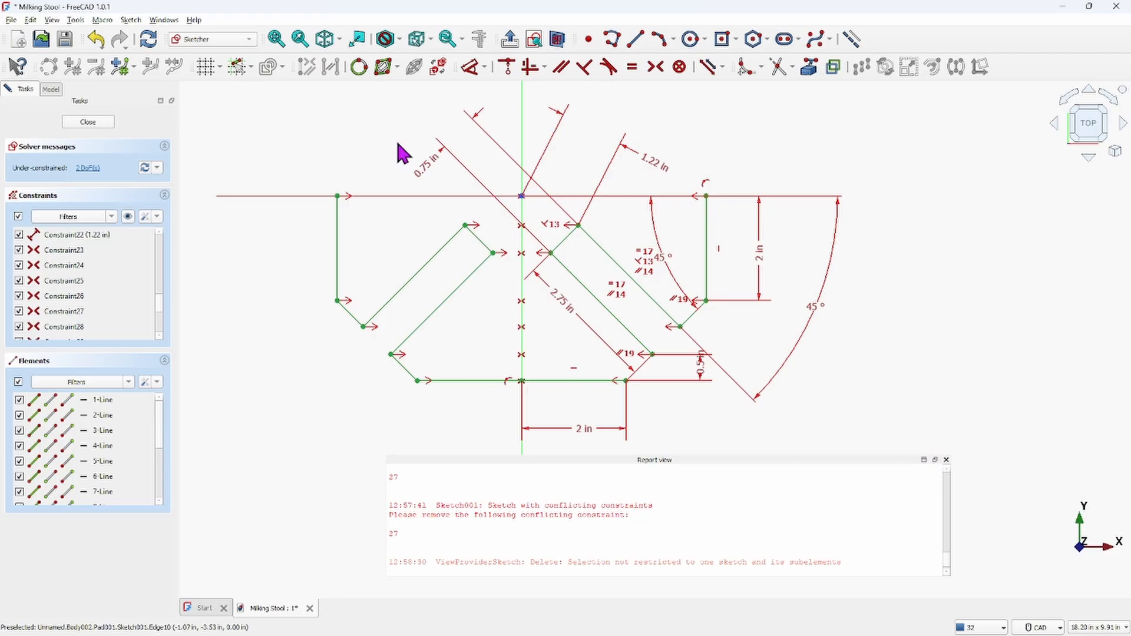
left_click(947, 459)
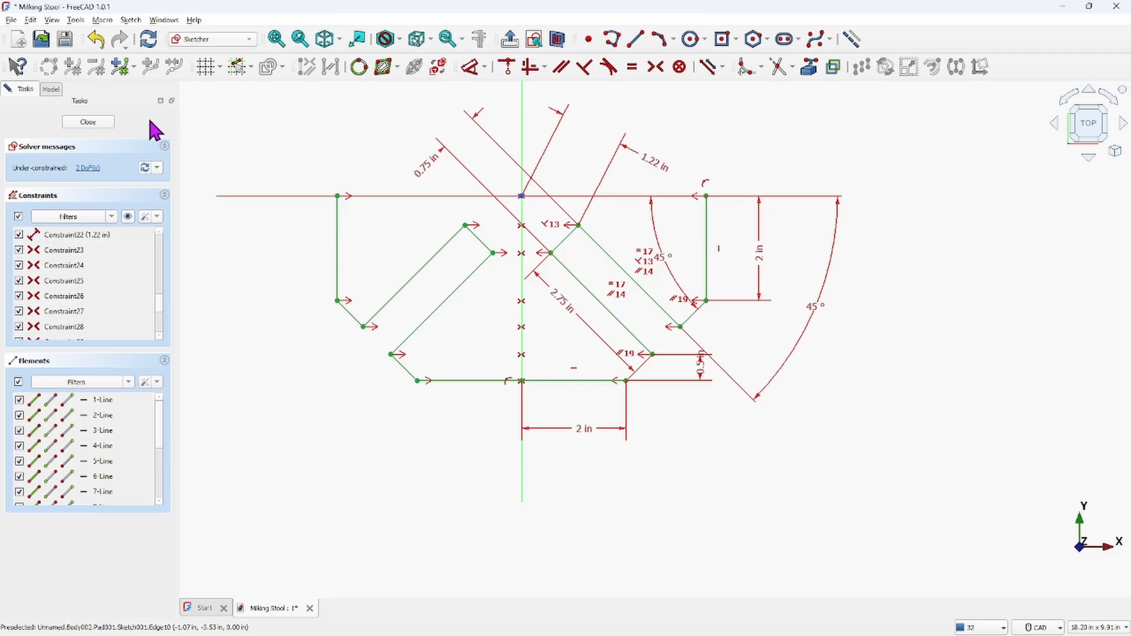
left_click(97, 40)
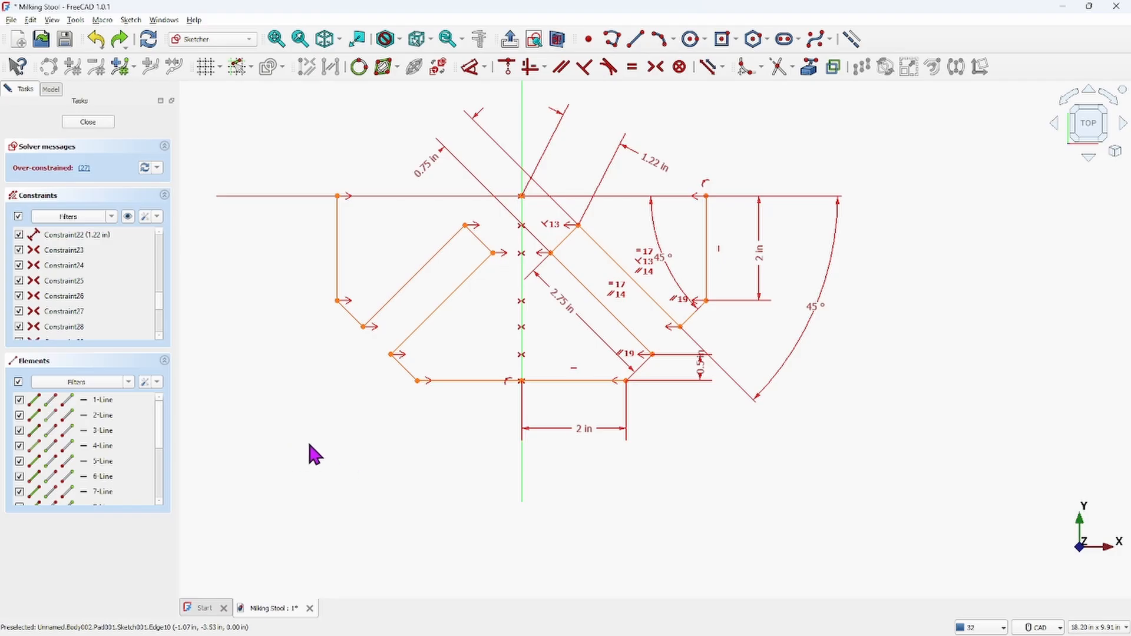
left_click(77, 312)
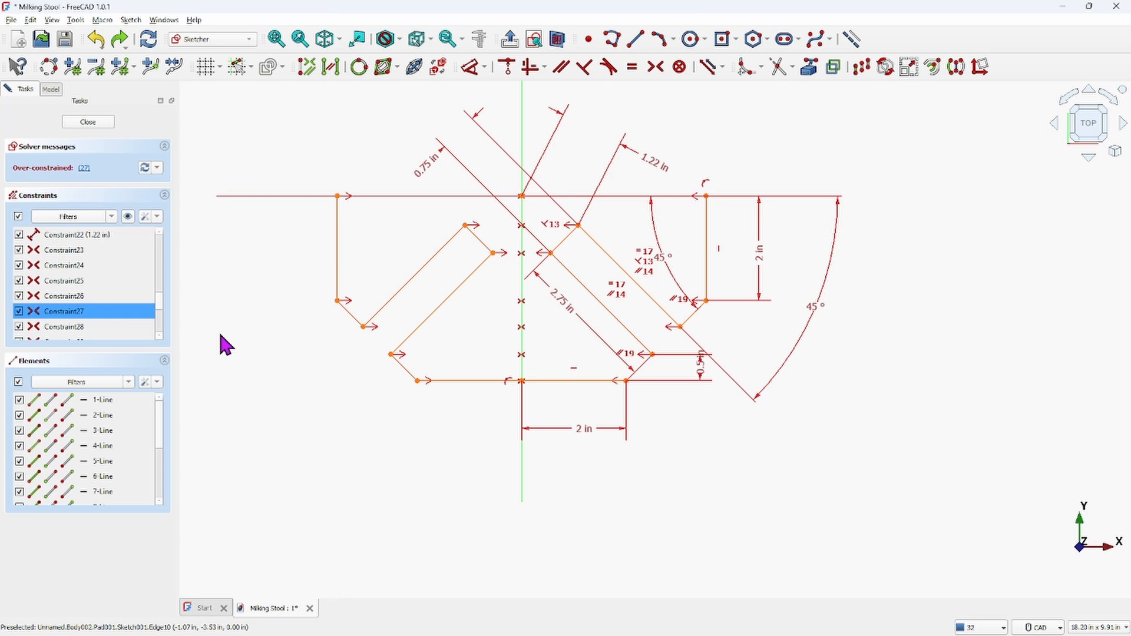
key("Delete")
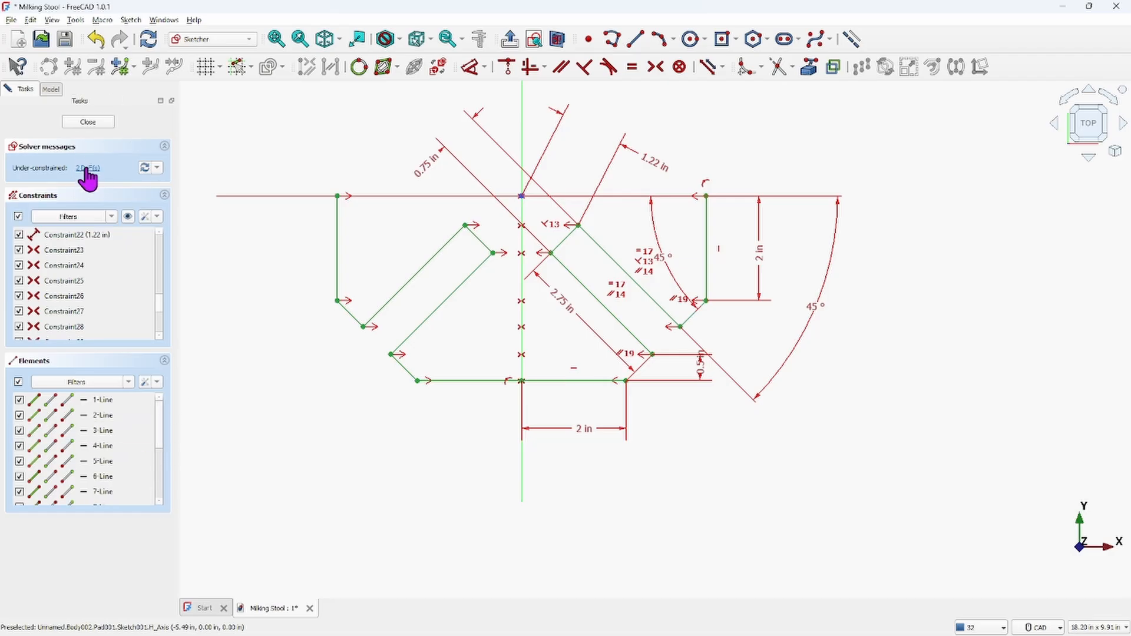
Mirror the whole profile about the horizontal axis with symmetry constraints created
scroll(401, 500, "down", 2)
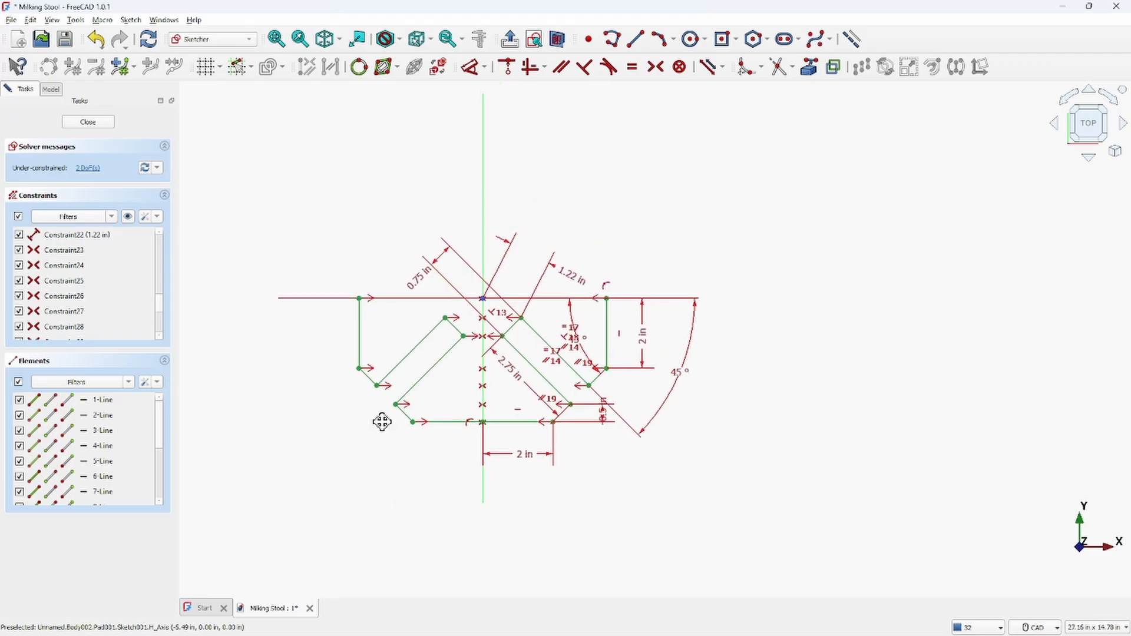
middle_click_drag(382, 422, 391, 437)
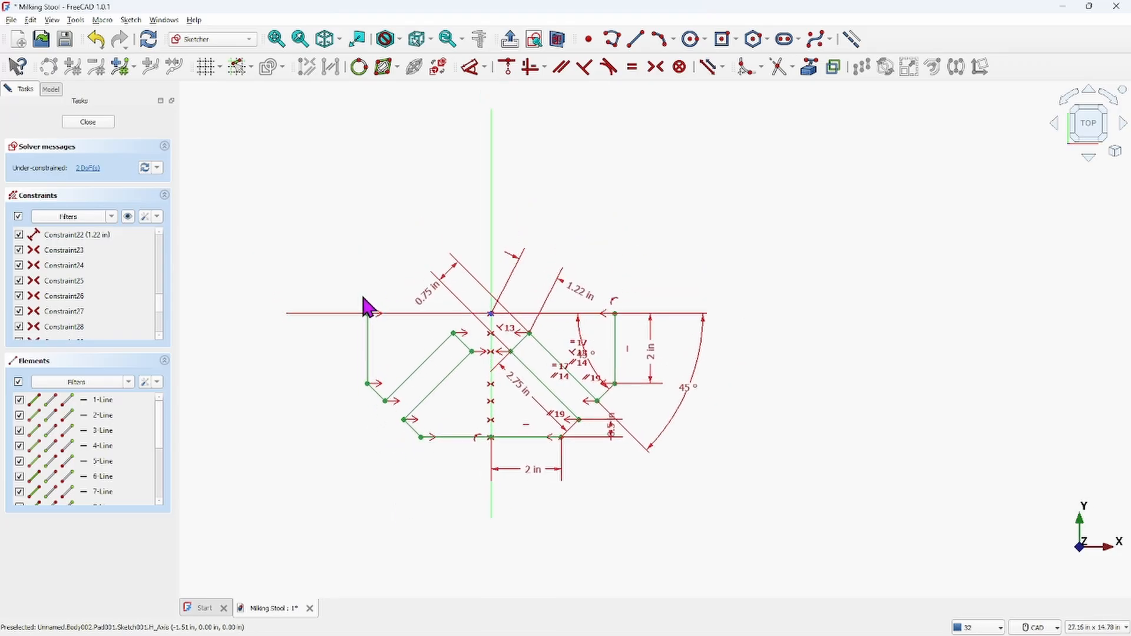
mouse_move(331, 291)
left_mouse_down()
mouse_move(406, 334)
mouse_move(719, 454)
mouse_move(727, 505)
mouse_move(736, 475)
mouse_move(737, 497)
left_mouse_up()
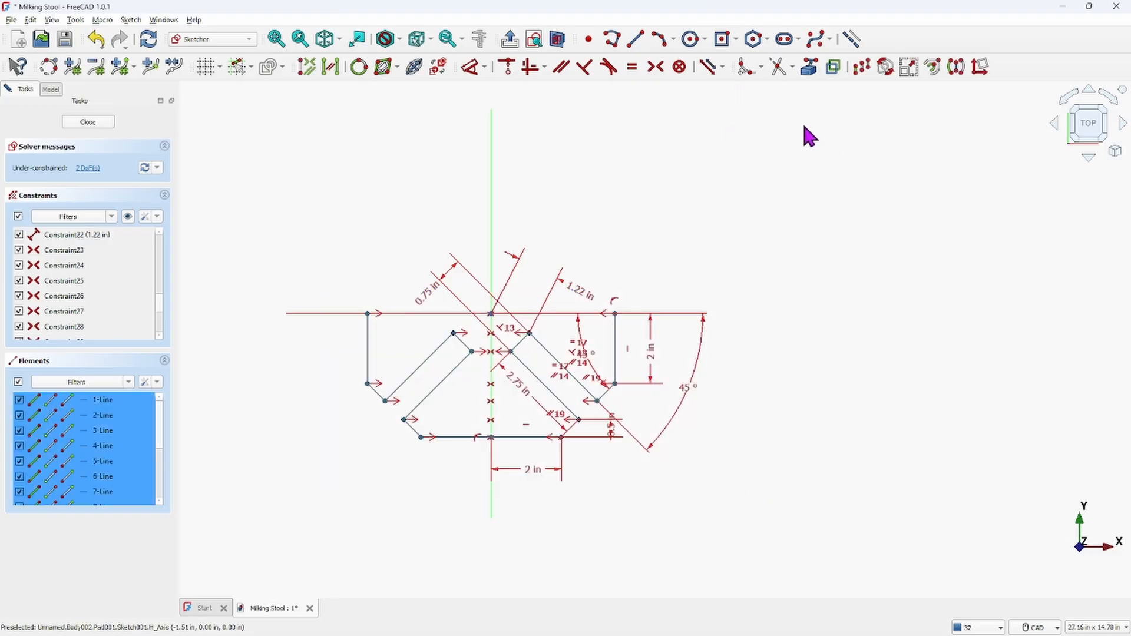
left_click(957, 68)
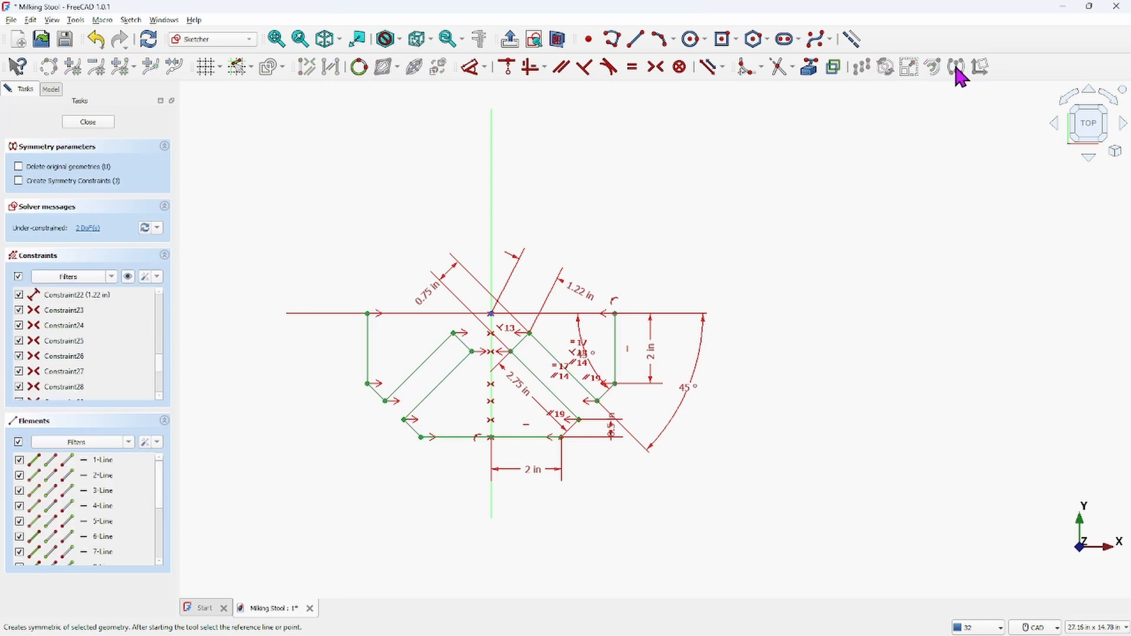
left_click(19, 181)
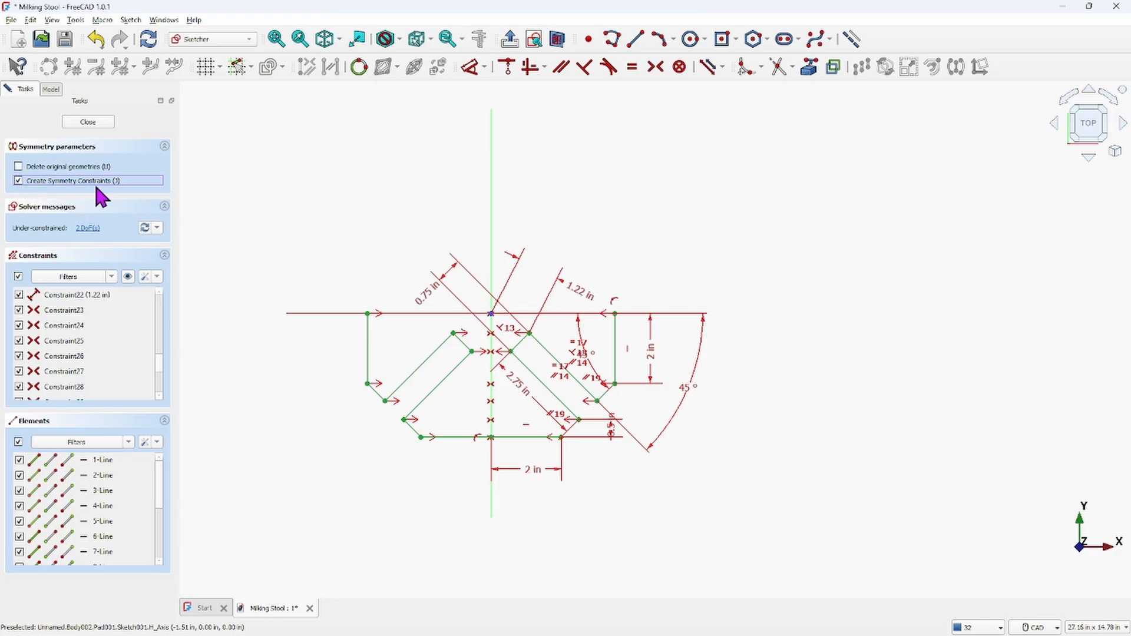
left_click(333, 313)
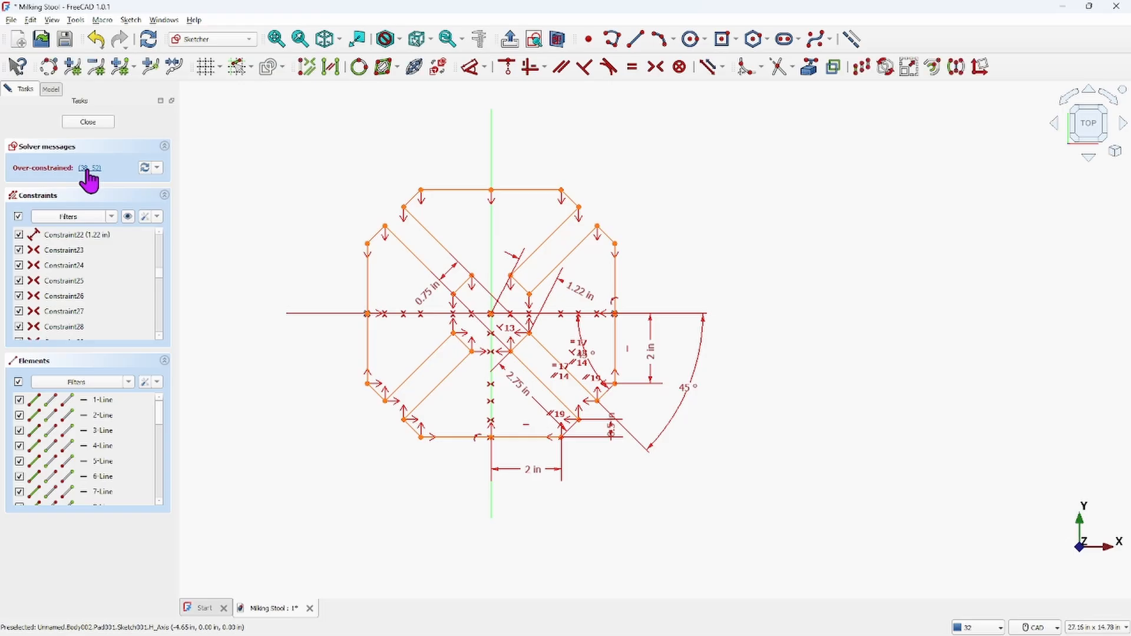
Delete the conflicting constraints 38 and 51 that the mirror created
left_click(142, 451)
scroll(121, 269, "down", 12)
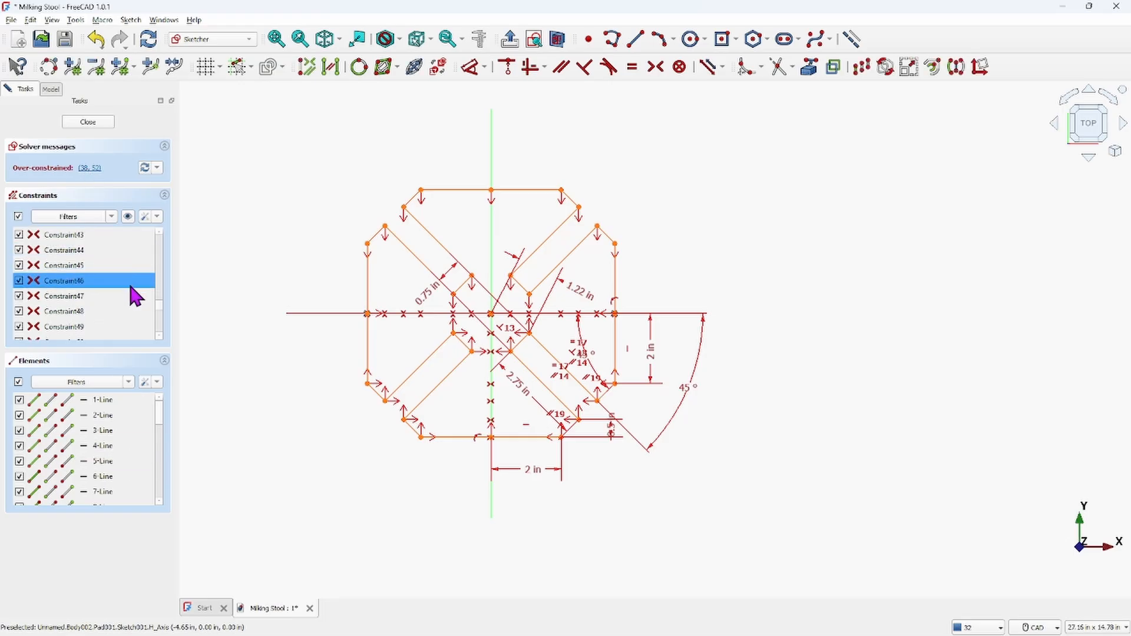
scroll(149, 262, "up", 3)
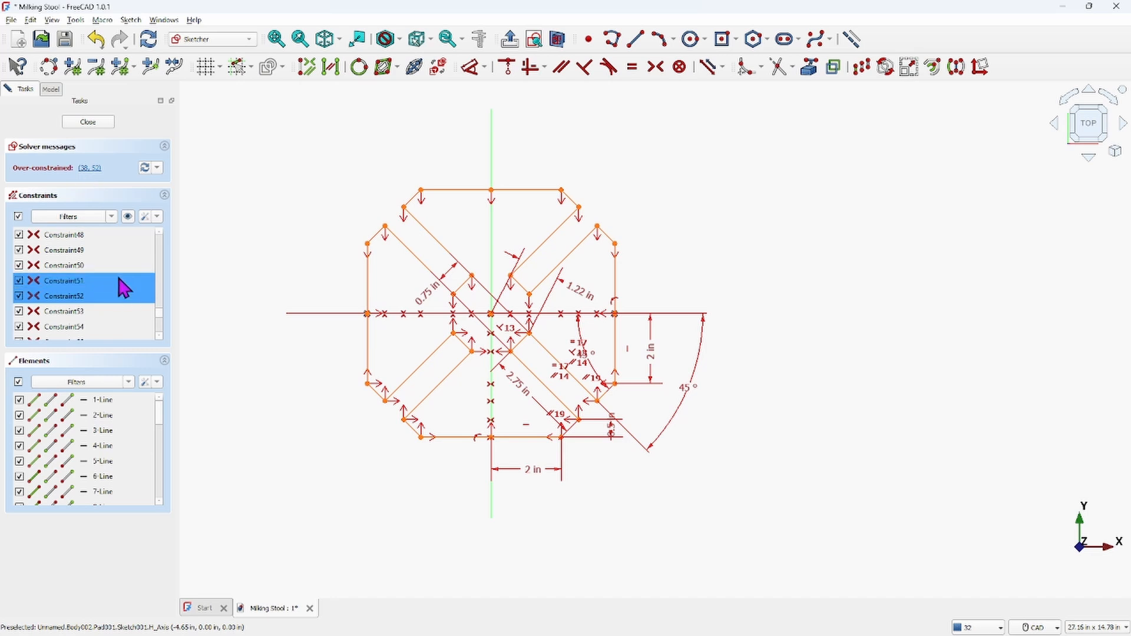
left_click_drag(160, 276, 158, 253)
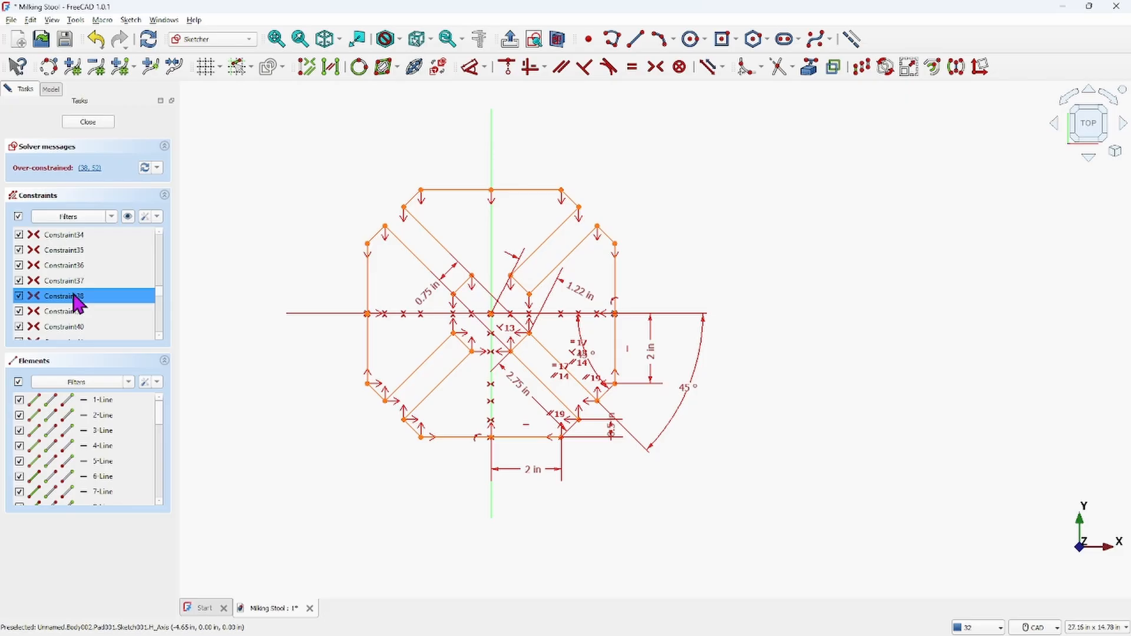
key("Delete")
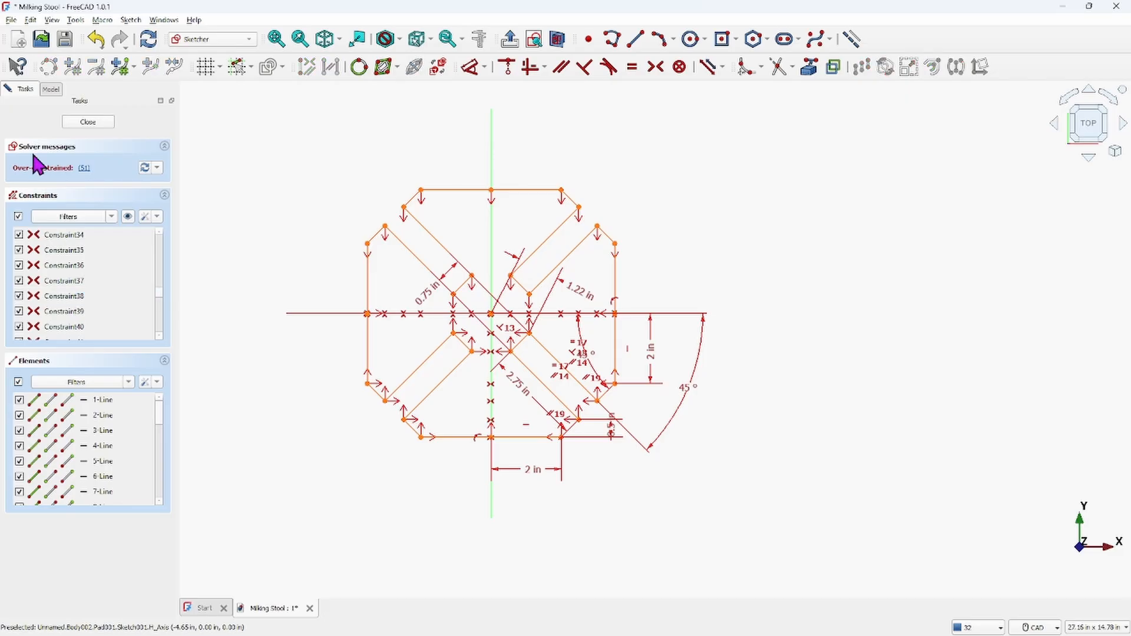
left_click(86, 168)
left_click(104, 282)
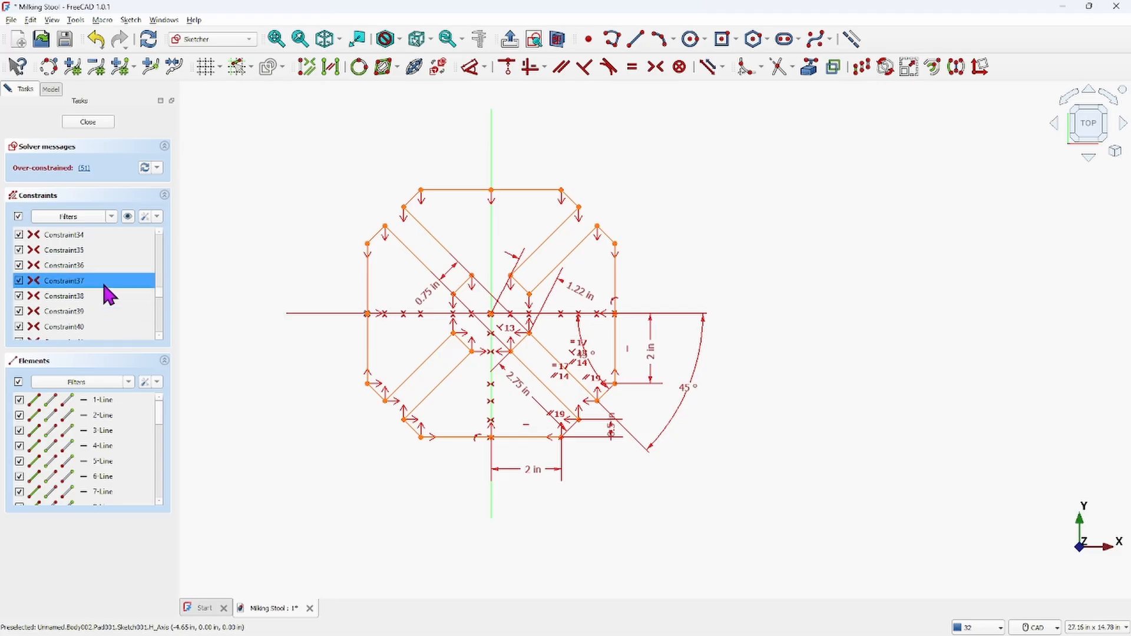
scroll(95, 288, "down", 4)
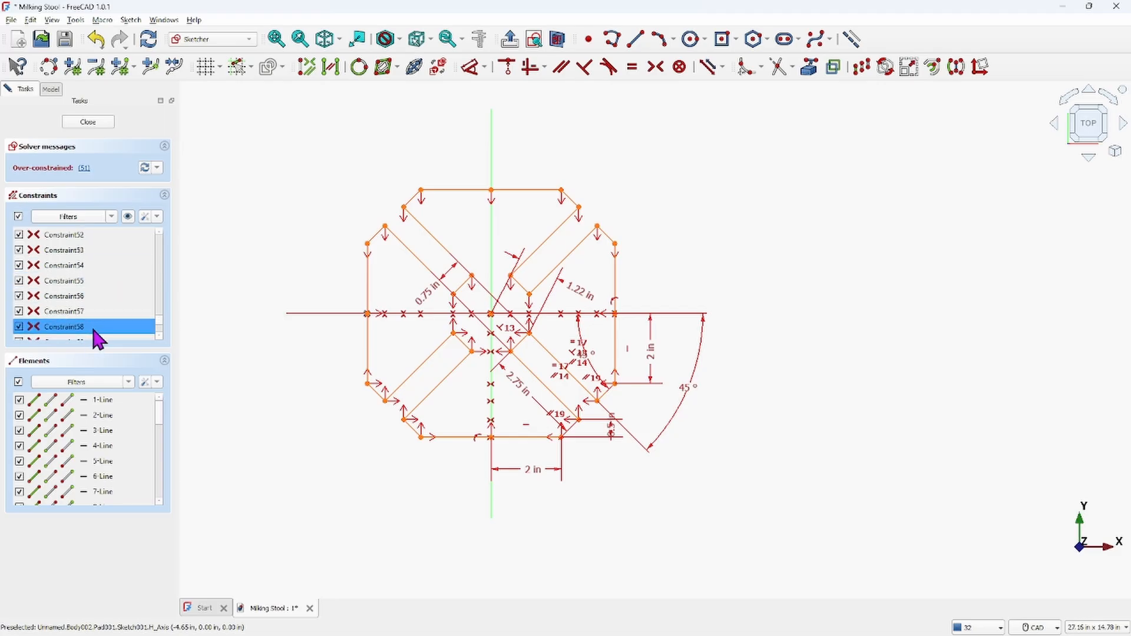
scroll(95, 284, "up", 1)
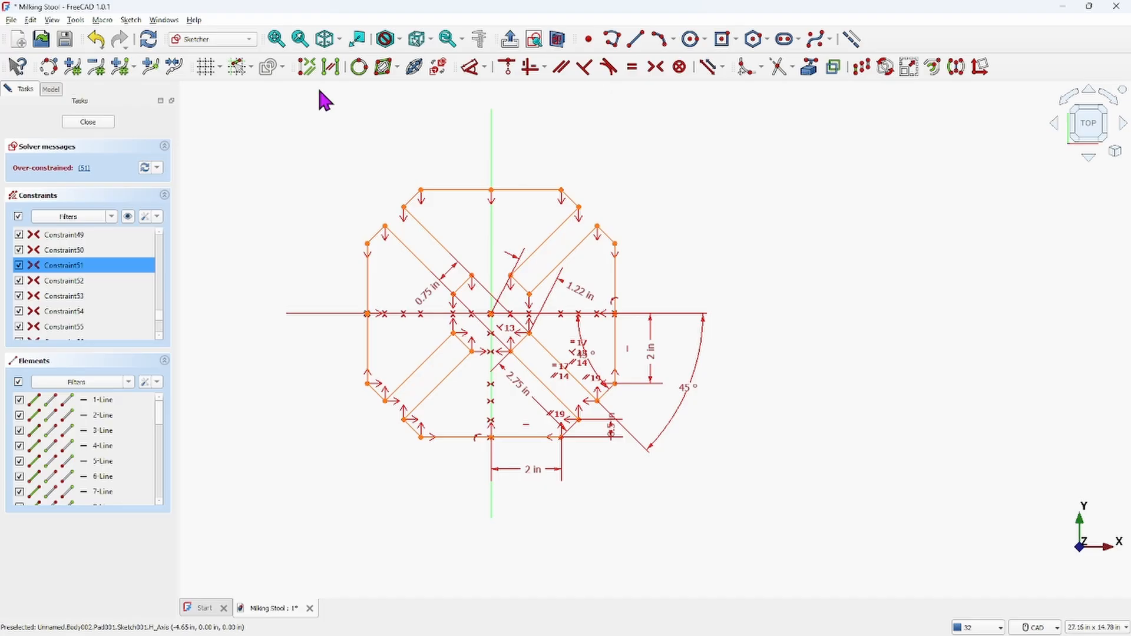
key("Delete")
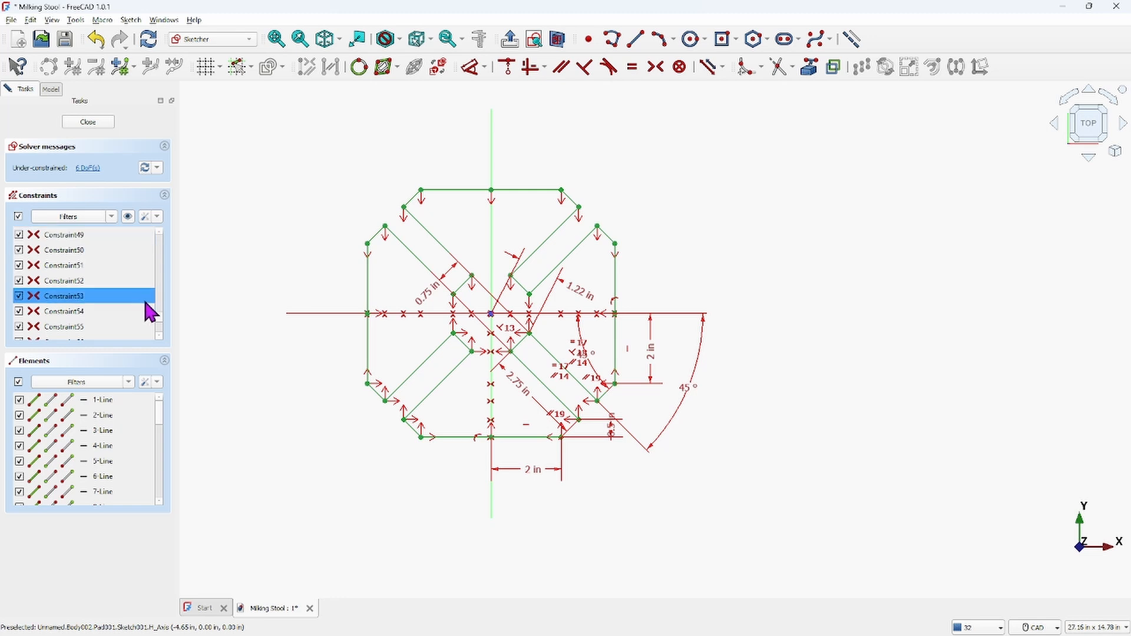
Close the mirrored sketch, then select Sketch001 under Pad001 and open it for editing again
scroll(227, 266, "down", 2)
scroll(230, 253, "up", 5)
mouse_move(295, 260)
middle_mouse_down()
mouse_move(218, 251)
mouse_move(288, 248)
mouse_move(311, 260)
middle_mouse_up()
scroll(280, 241, "down", 2)
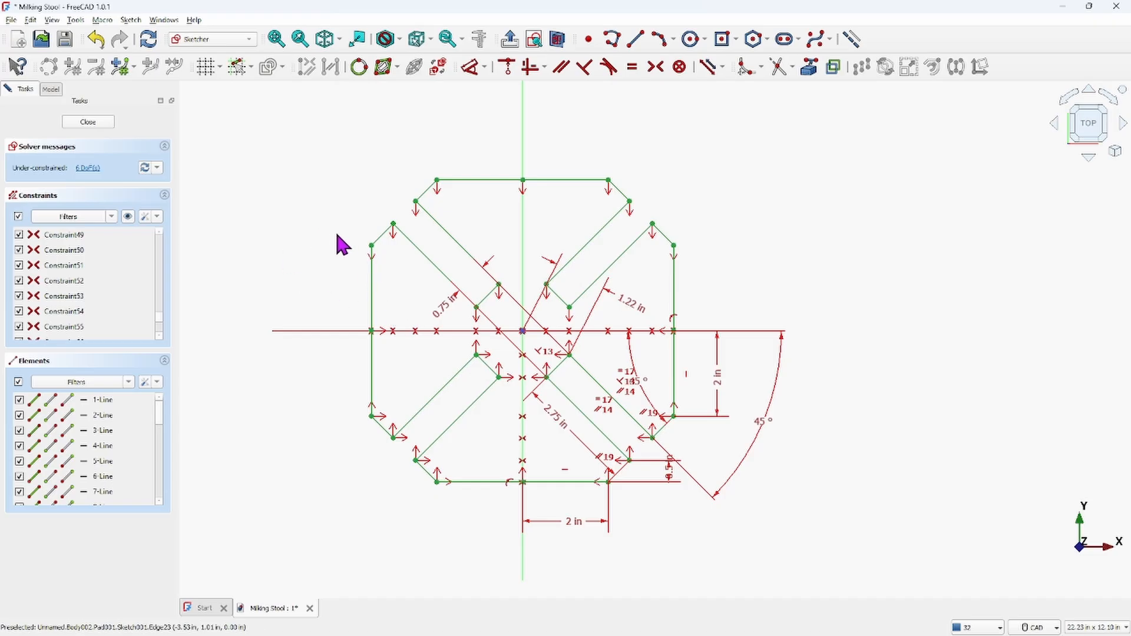
left_click(88, 122)
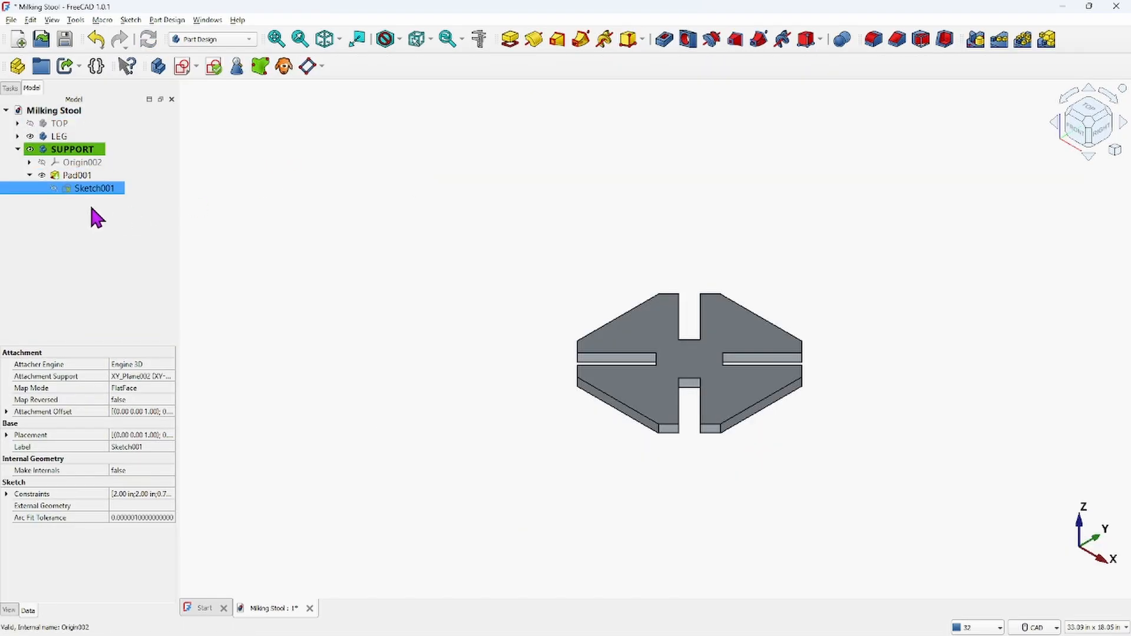
left_click(76, 175)
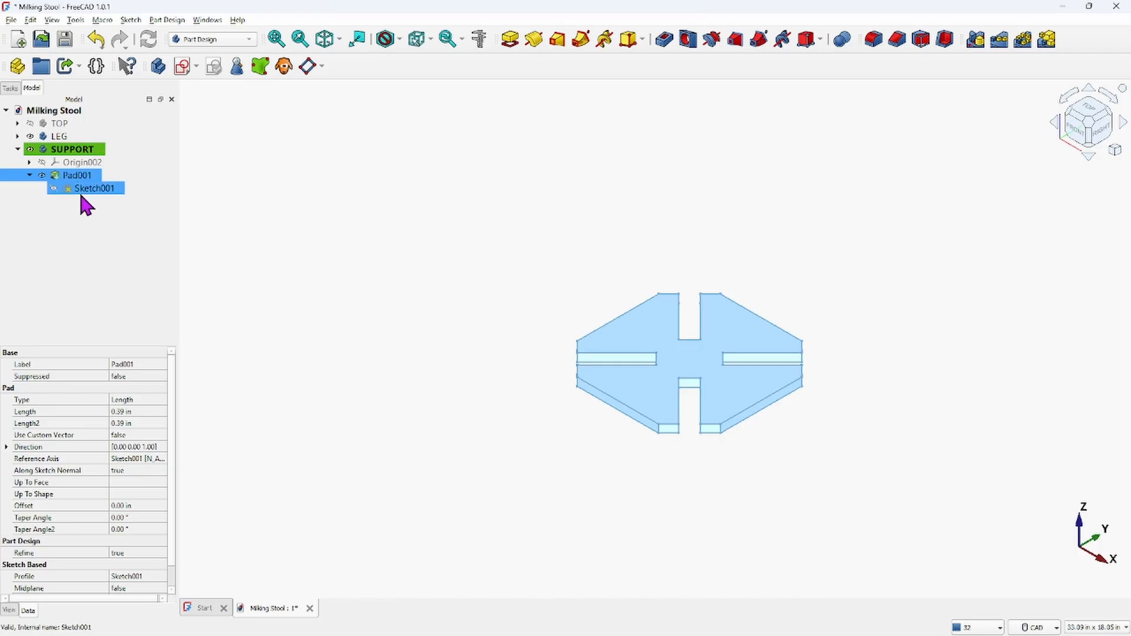
left_click(66, 189)
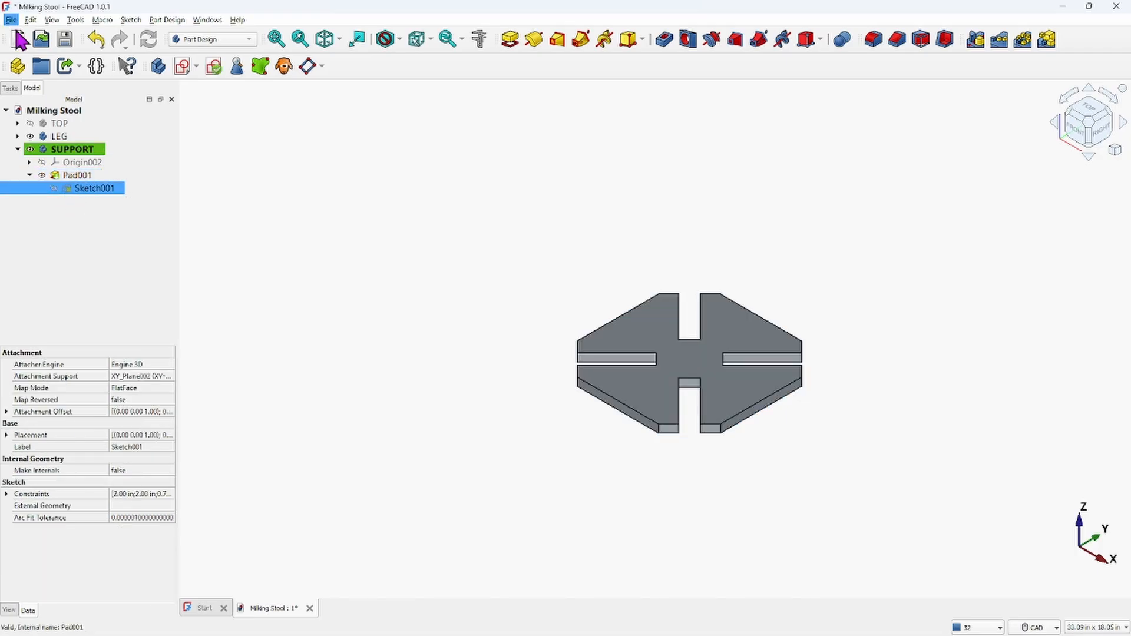
left_click(30, 20)
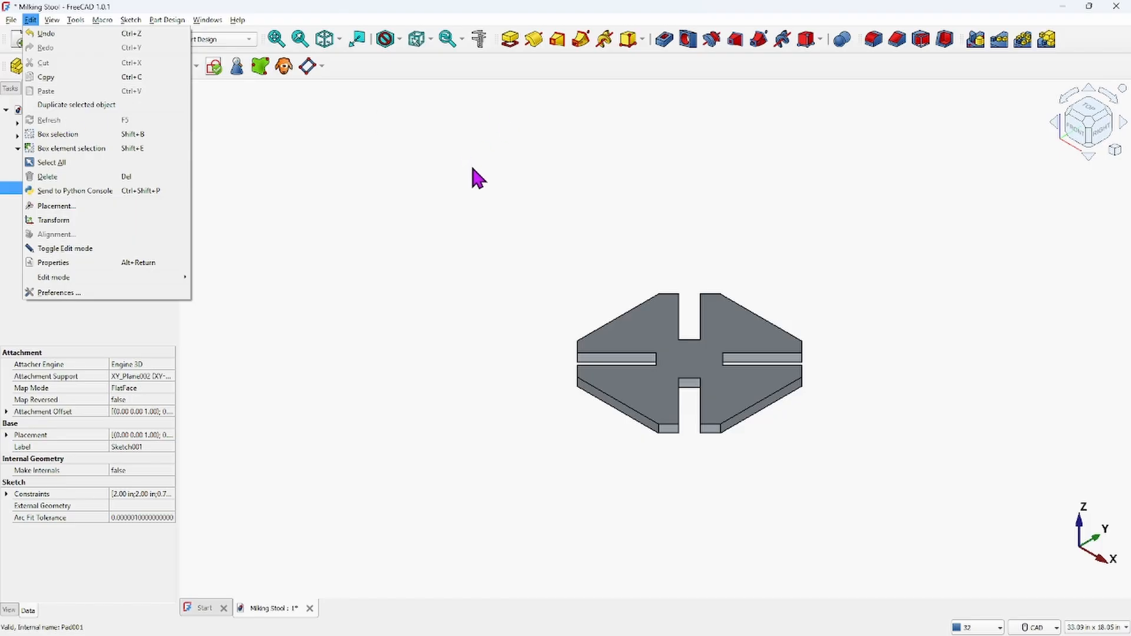
left_click(360, 246)
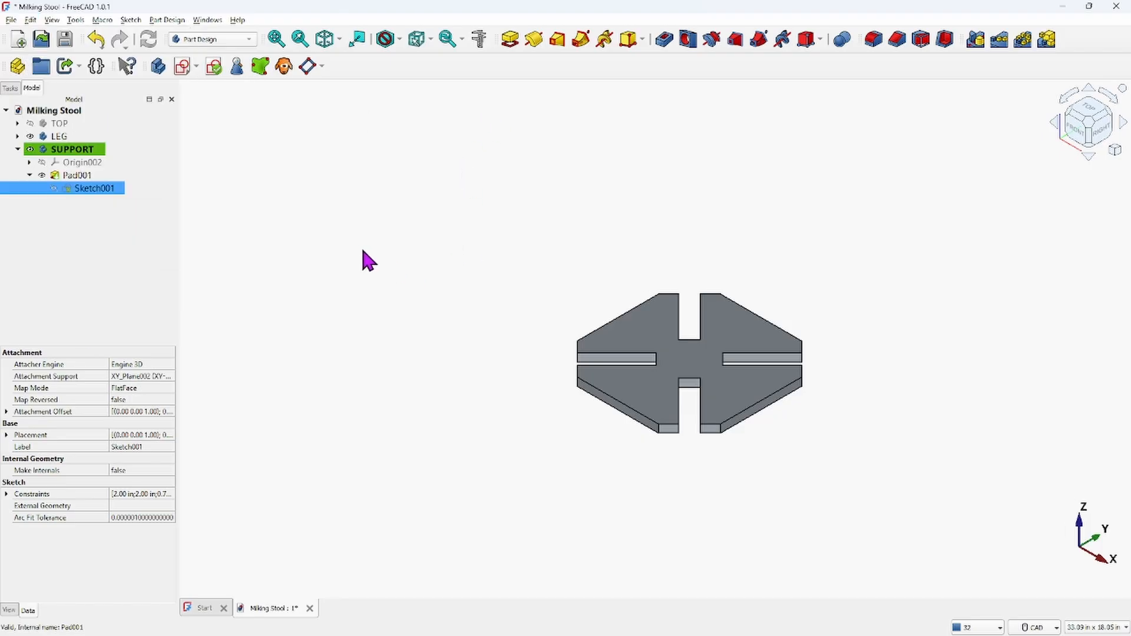
double_click(101, 198)
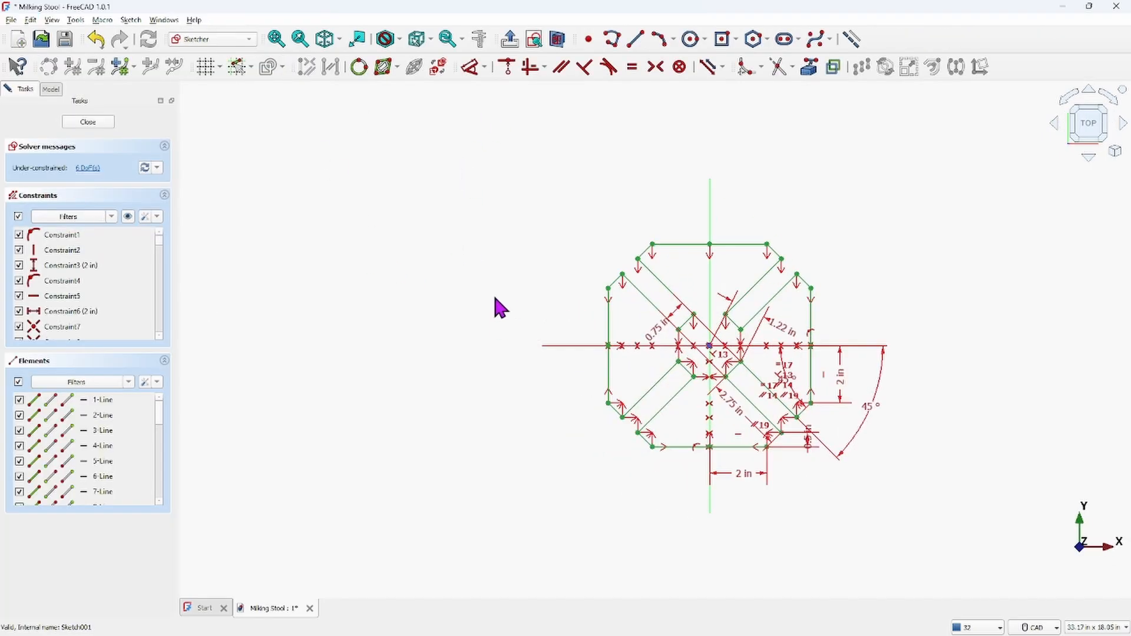
Inspect the sketch's constraints around the right side edge where it meets the horizontal axis
mouse_move(519, 280)
middle_mouse_down()
mouse_move(386, 283)
mouse_move(254, 229)
middle_mouse_up()
scroll(395, 282, "up", 5)
scroll(262, 230, "up", 1)
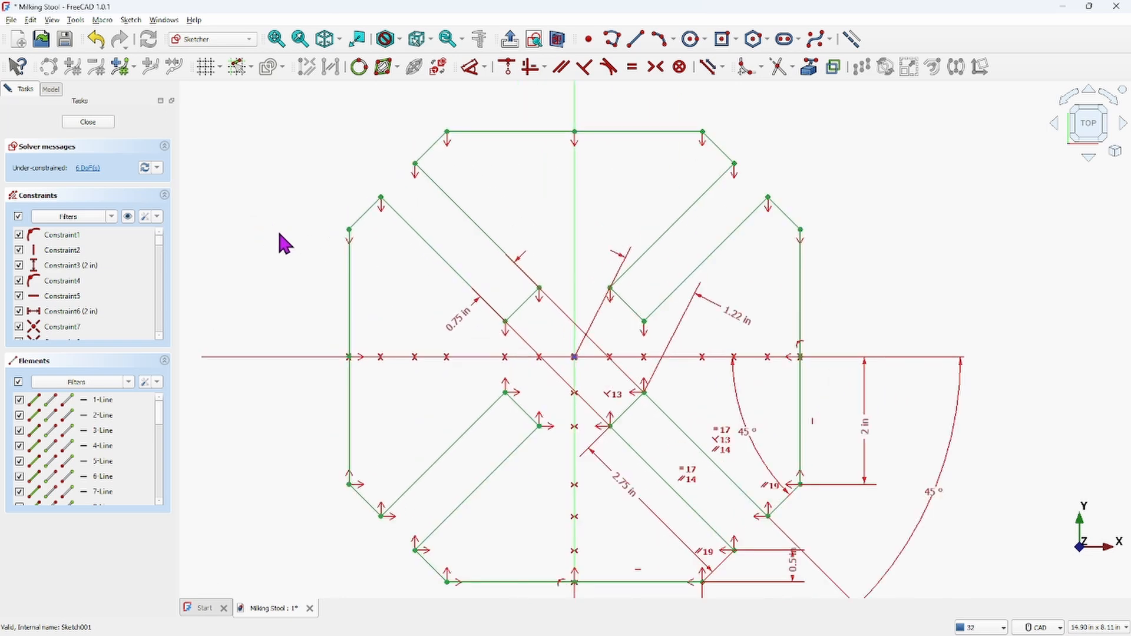
scroll(289, 247, "down", 1)
middle_click_drag(277, 245, 260, 236)
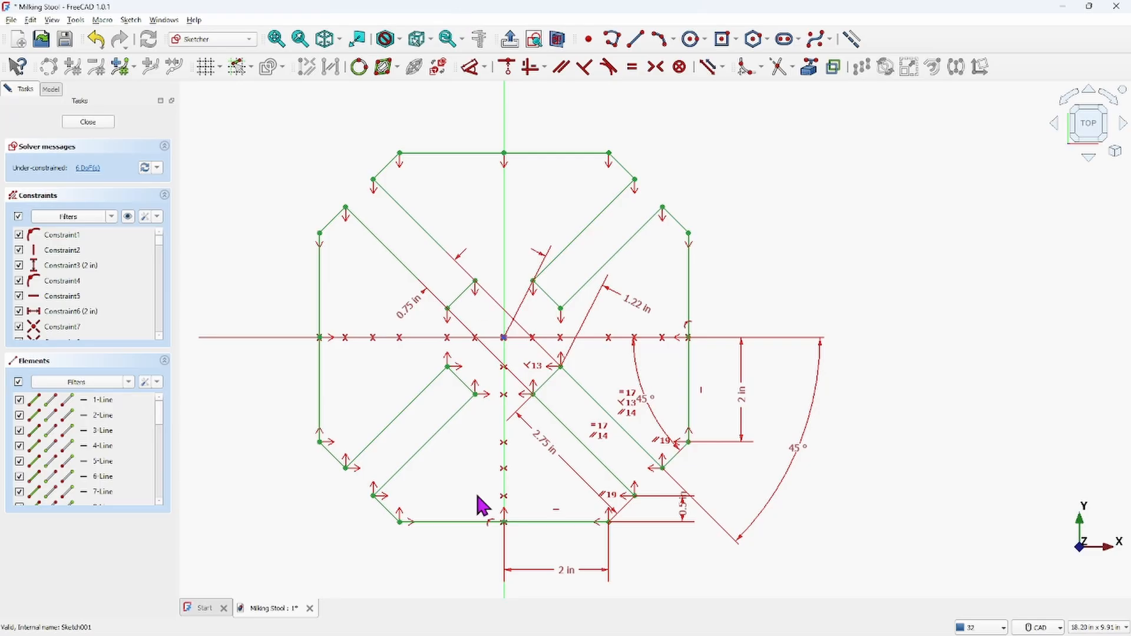
scroll(697, 346, "up", 8)
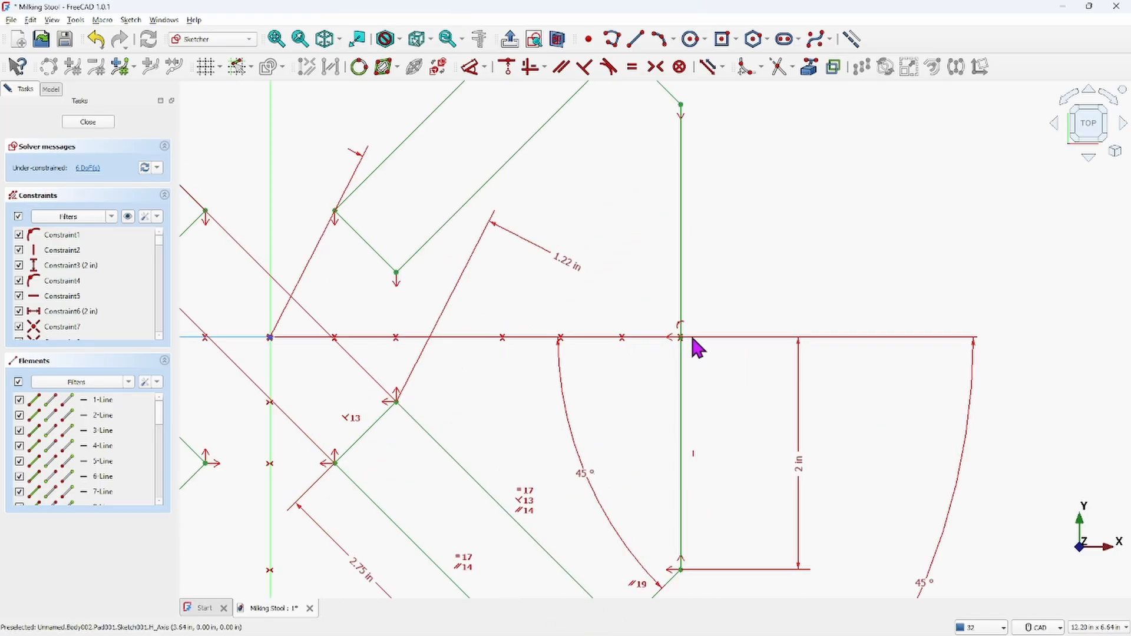
scroll(677, 353, "up", 10)
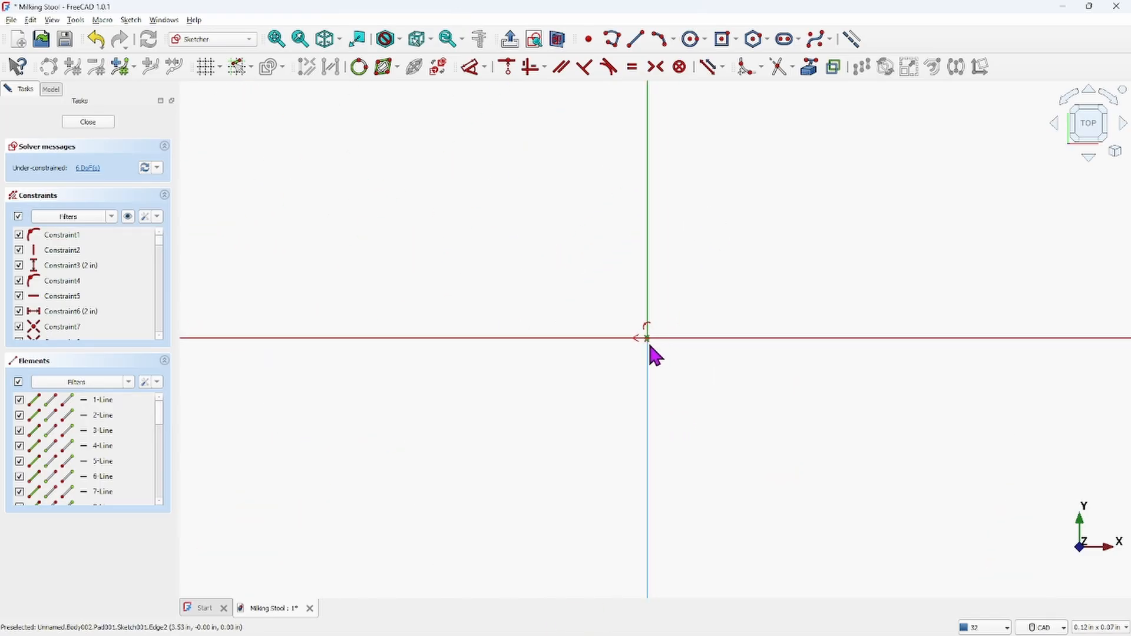
scroll(674, 342, "down", 15)
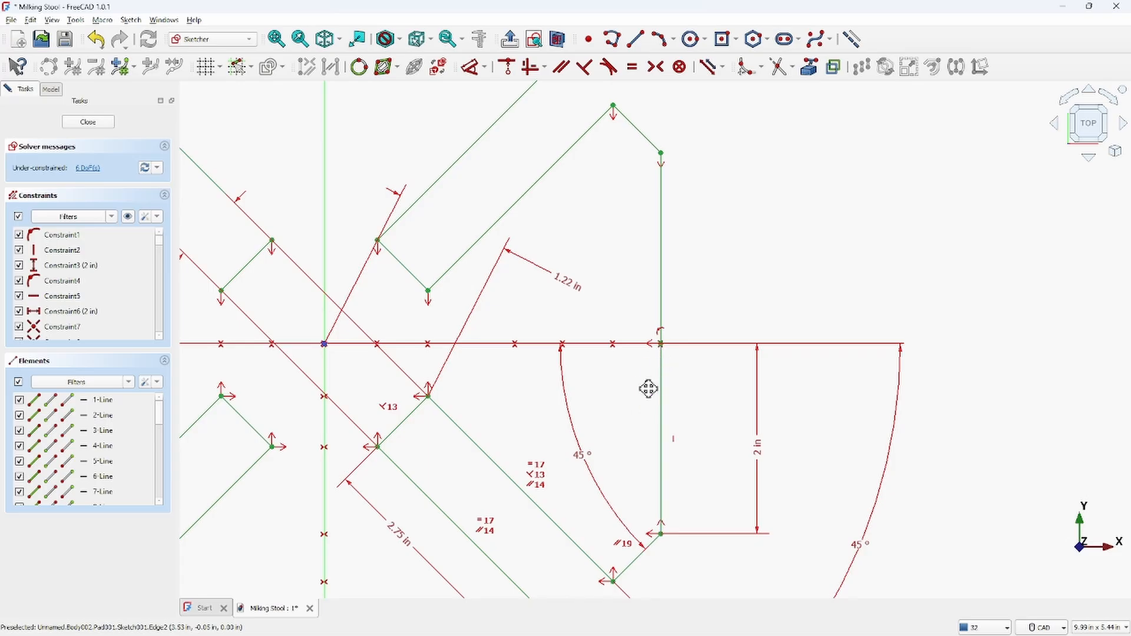
mouse_move(649, 387)
middle_mouse_down()
mouse_move(652, 320)
mouse_move(699, 352)
mouse_move(805, 324)
middle_mouse_up()
scroll(805, 334, "down", 3)
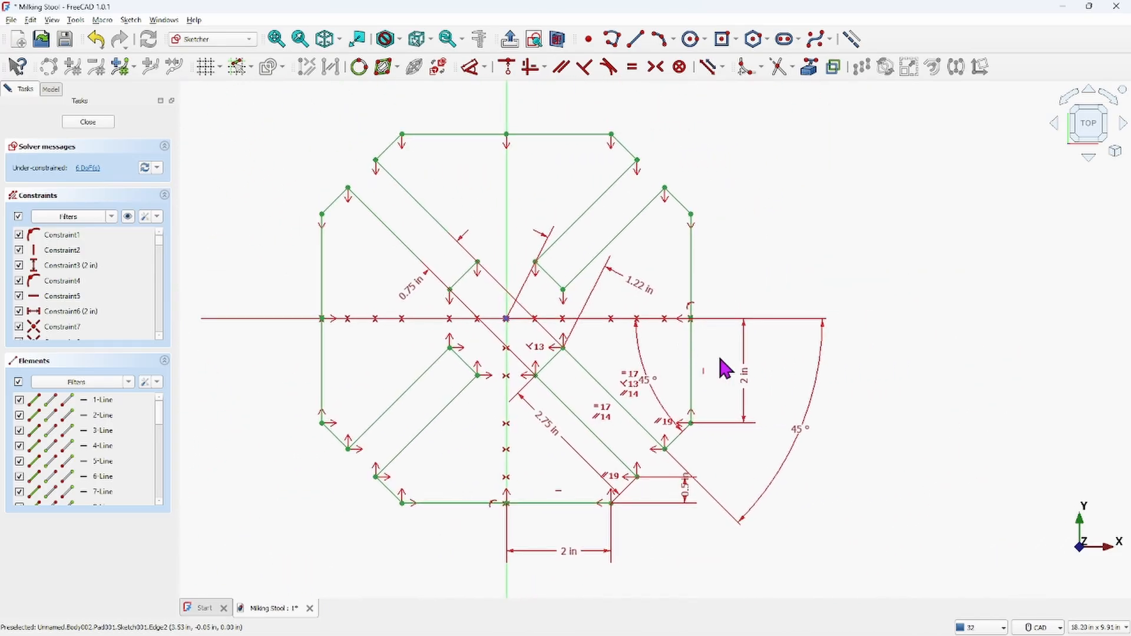
left_click(690, 304)
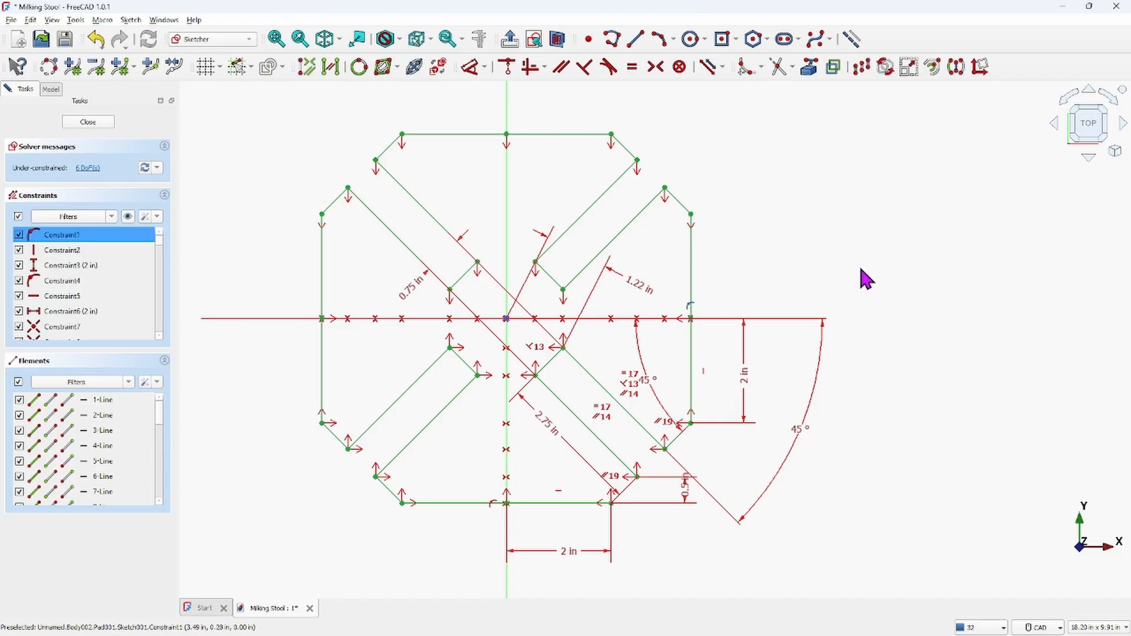
key("Delete")
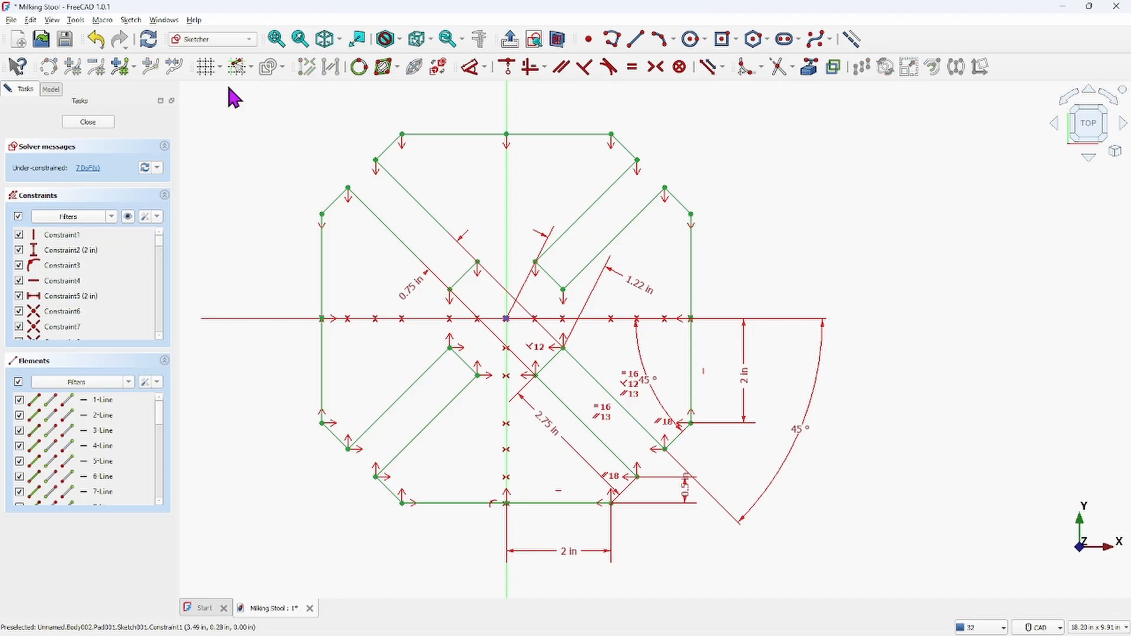
left_click(96, 39)
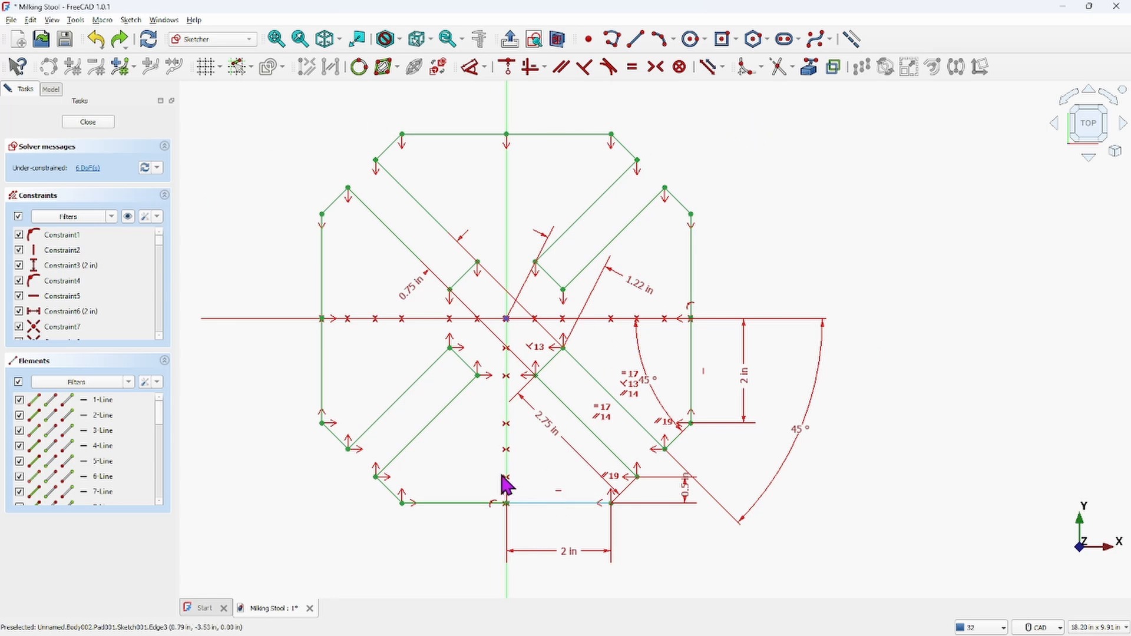
Drag the profile to find the loose geometry and constrain the left side line vertical
mouse_move(446, 504)
left_mouse_down()
mouse_move(450, 519)
mouse_move(451, 498)
mouse_move(446, 516)
mouse_move(453, 510)
mouse_move(434, 507)
mouse_move(450, 504)
mouse_move(447, 470)
mouse_move(437, 531)
left_mouse_up()
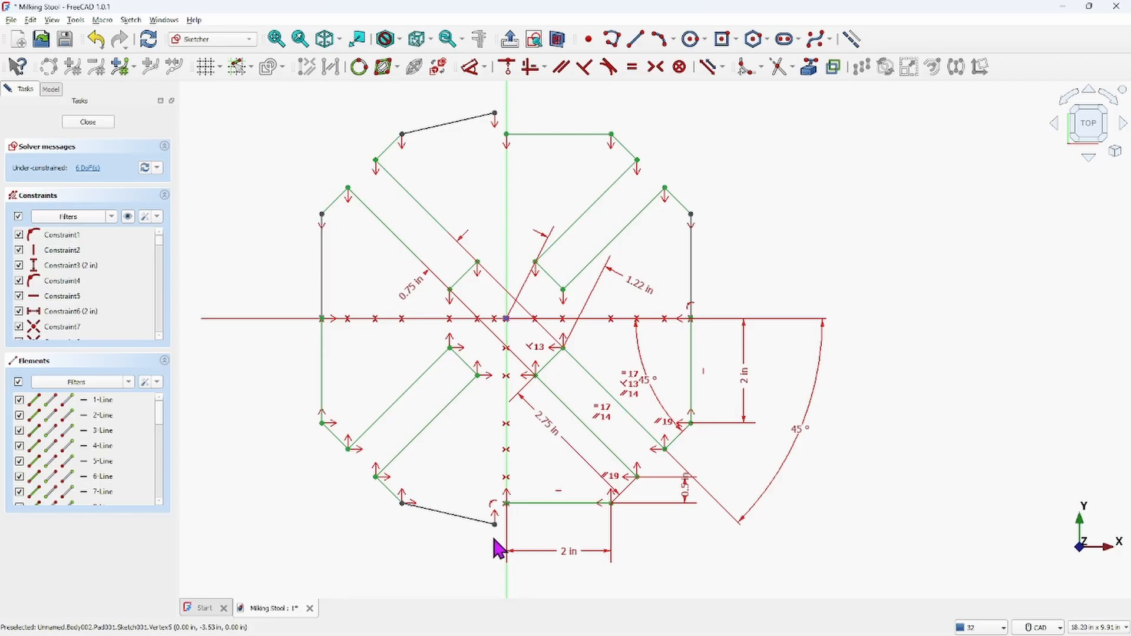
left_click(507, 505)
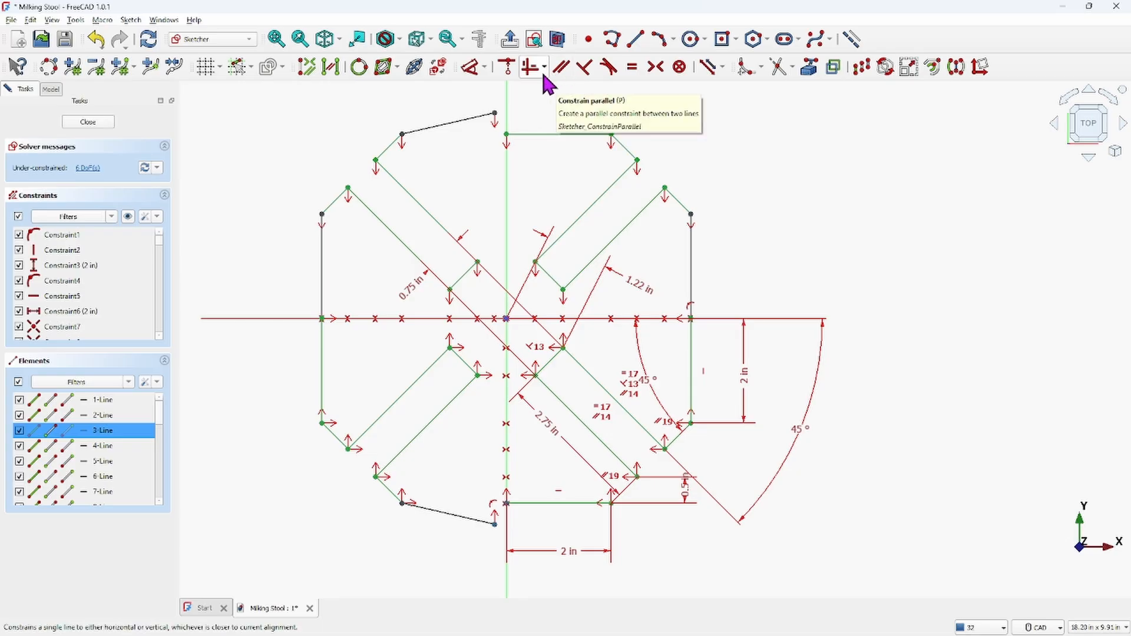
left_click(485, 74)
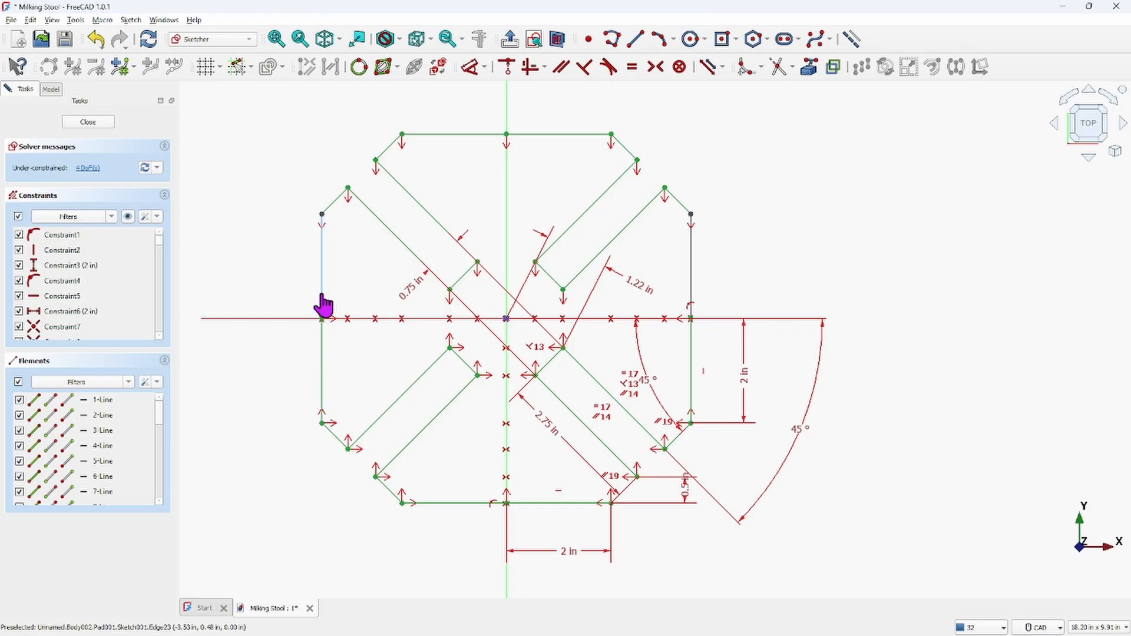
Attach the free endpoints of the left and right upper side segments to the horizontal axis with coincident constraints
mouse_move(323, 295)
left_mouse_down()
mouse_move(303, 292)
mouse_move(309, 306)
left_mouse_up()
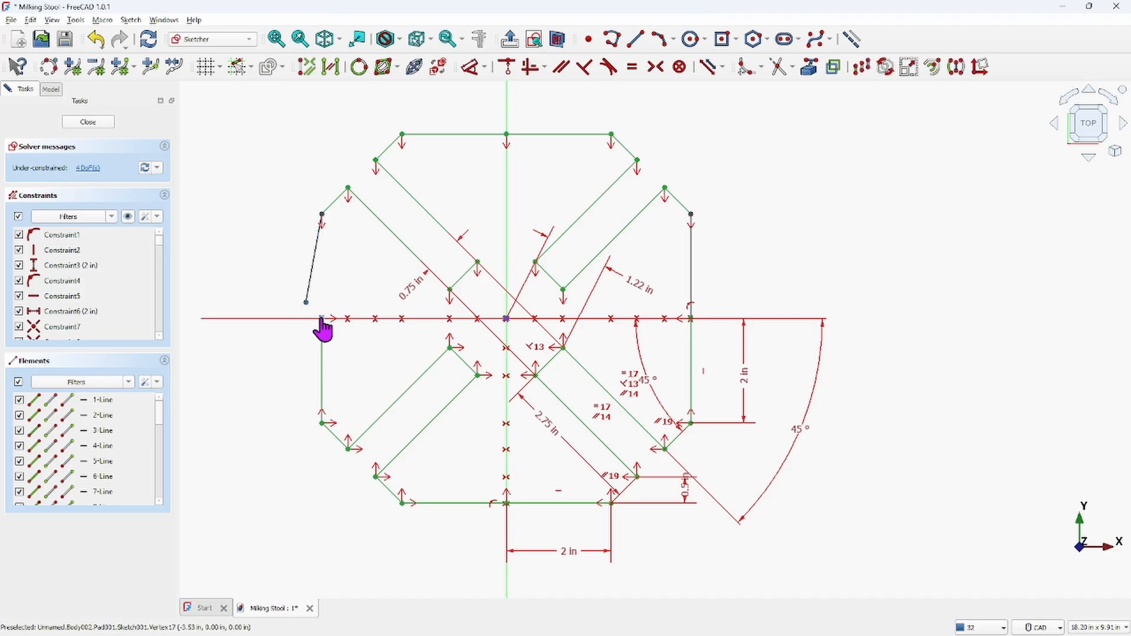
left_click(509, 68)
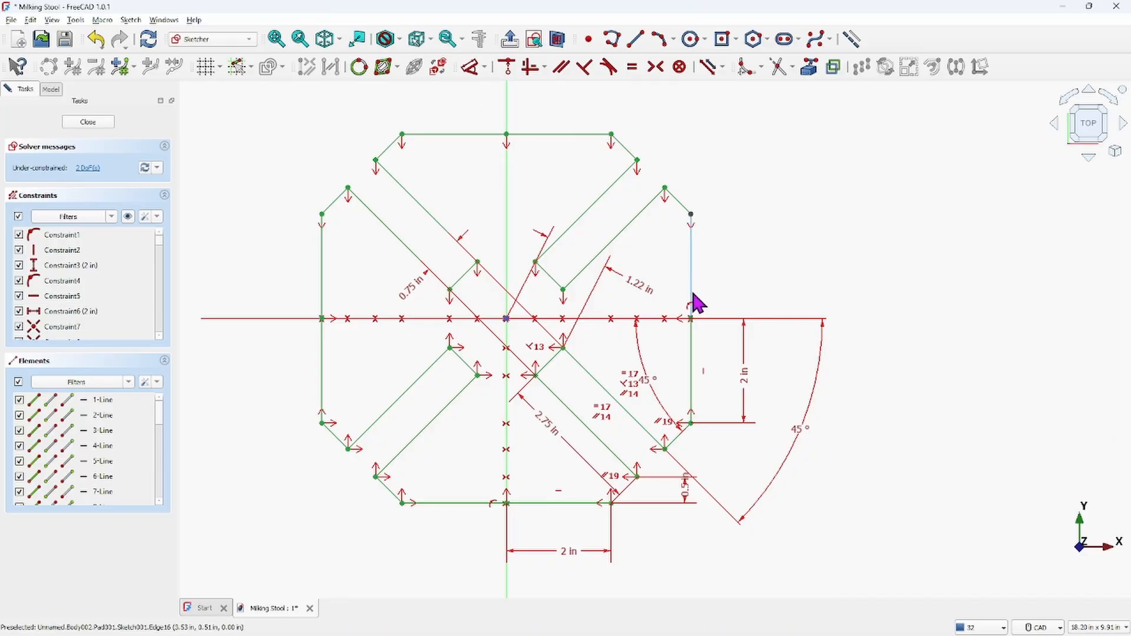
mouse_move(692, 297)
left_mouse_down()
mouse_move(707, 288)
mouse_move(710, 301)
left_mouse_up()
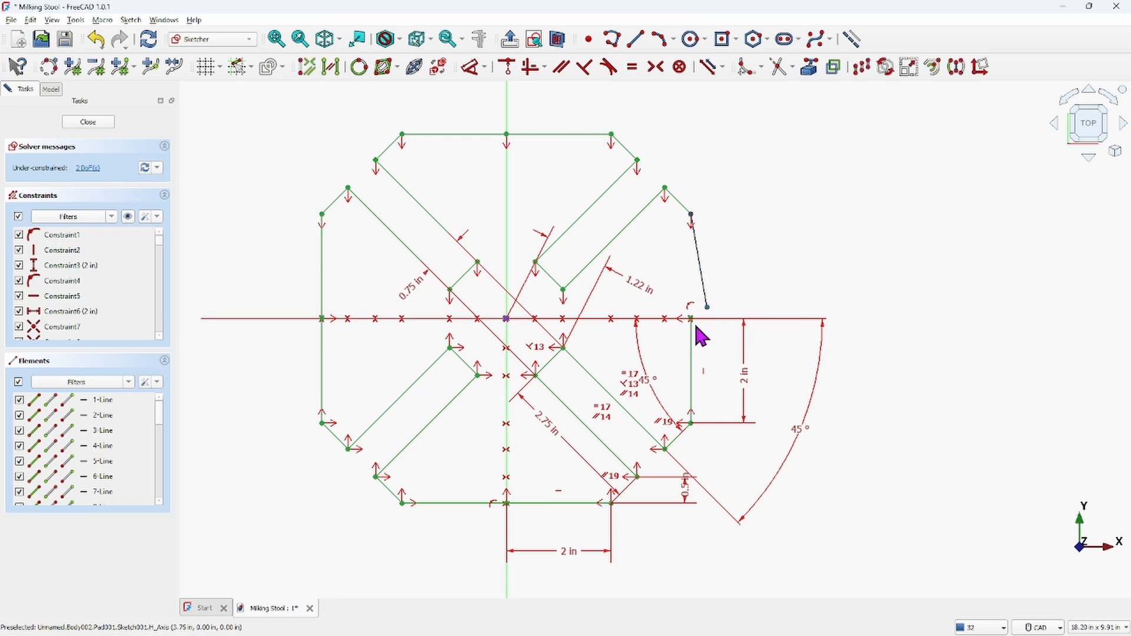
left_click(692, 320)
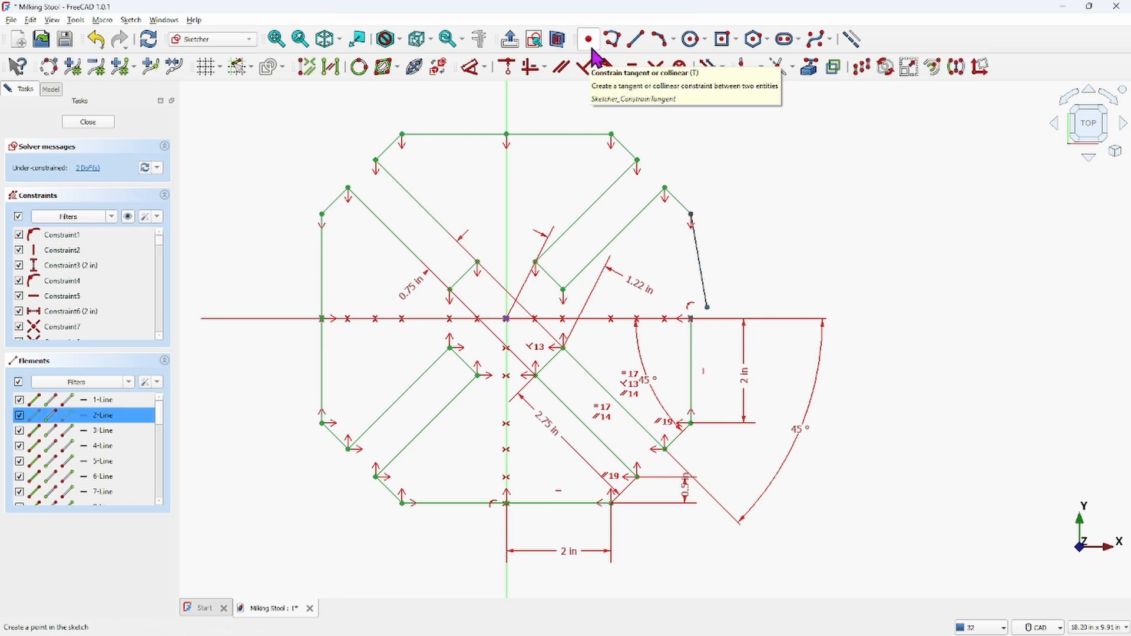
left_click(511, 67)
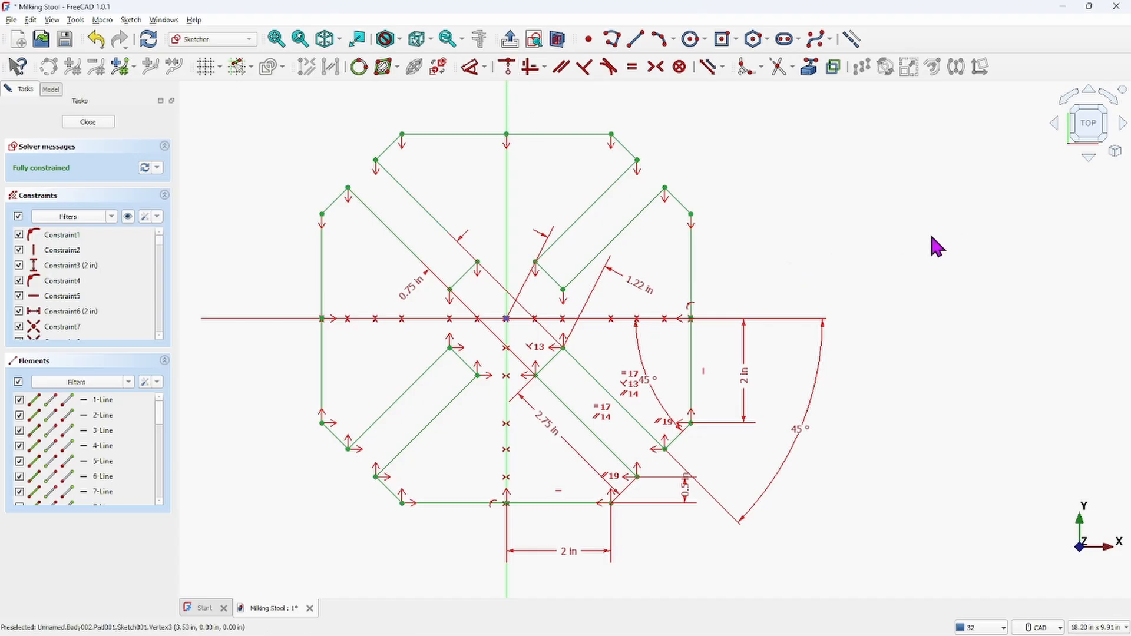
Close the fully constrained SUPPORT sketch
scroll(731, 304, "down", 2)
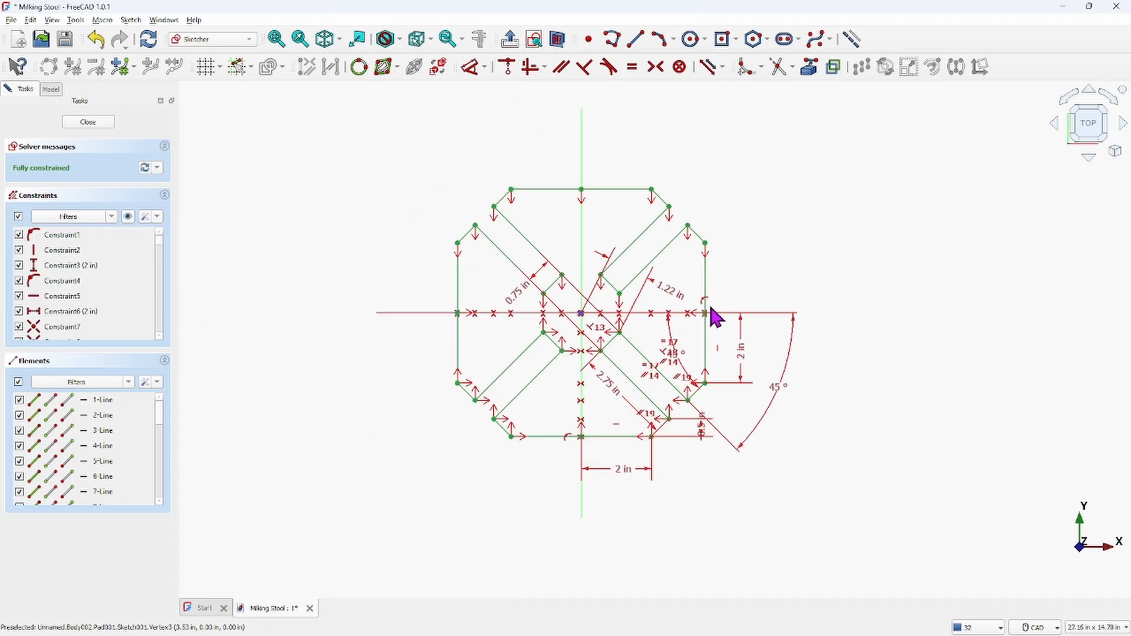
scroll(611, 303, "up", 4)
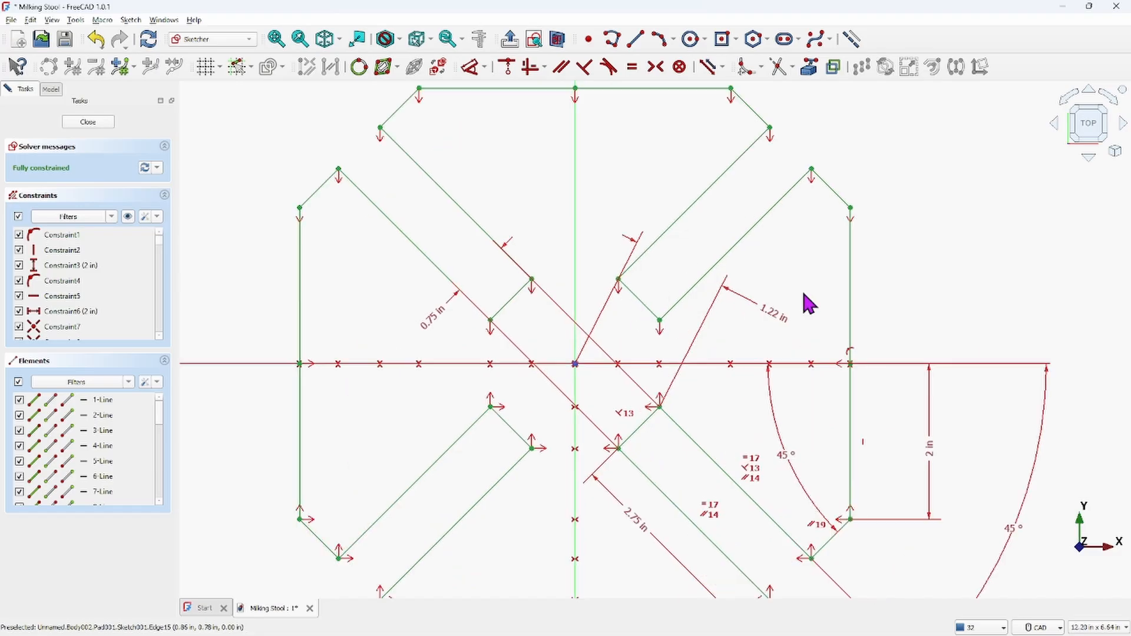
scroll(657, 327, "down", 2)
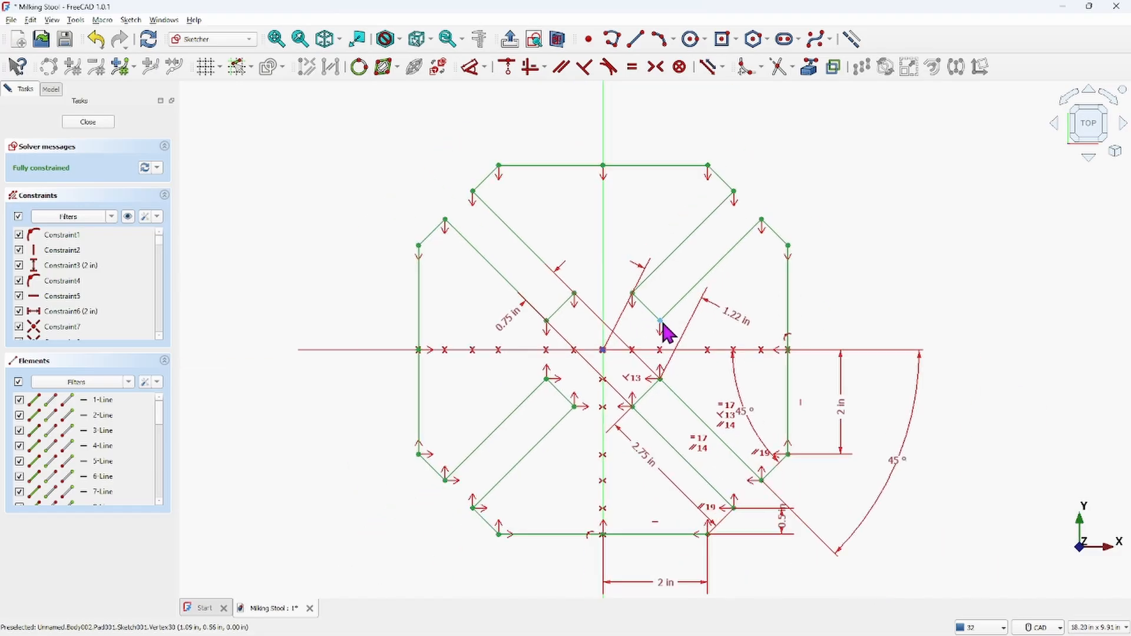
left_click(86, 121)
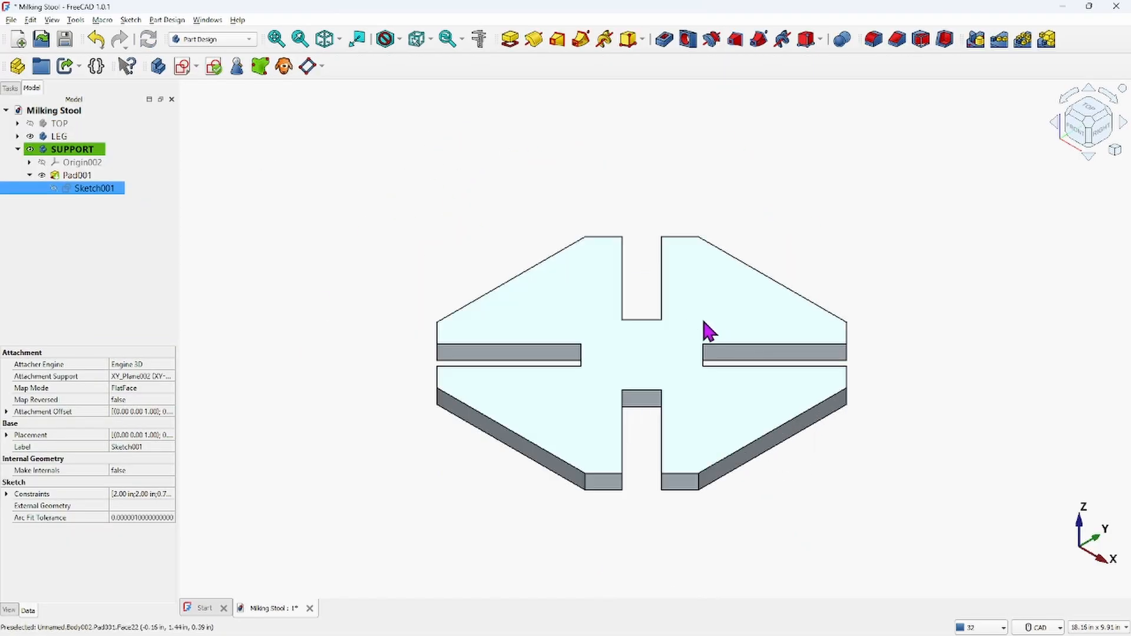
View the padded SUPPORT part from the top and in isometric to check its shape
left_click(1093, 114)
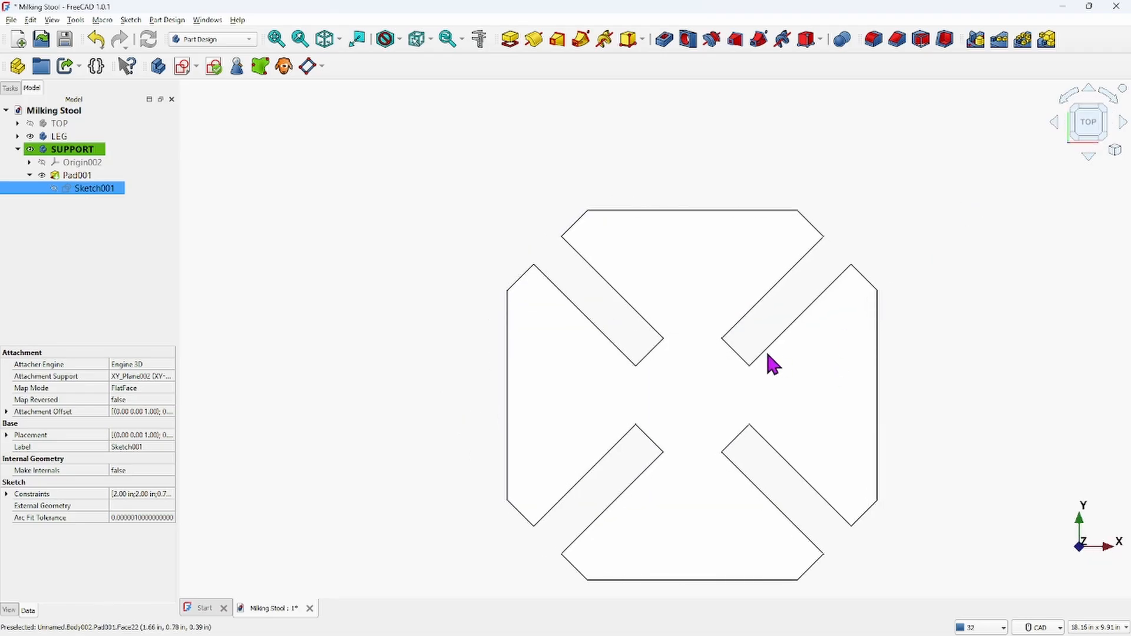
scroll(748, 362, "up", 2)
scroll(677, 445, "down", 5)
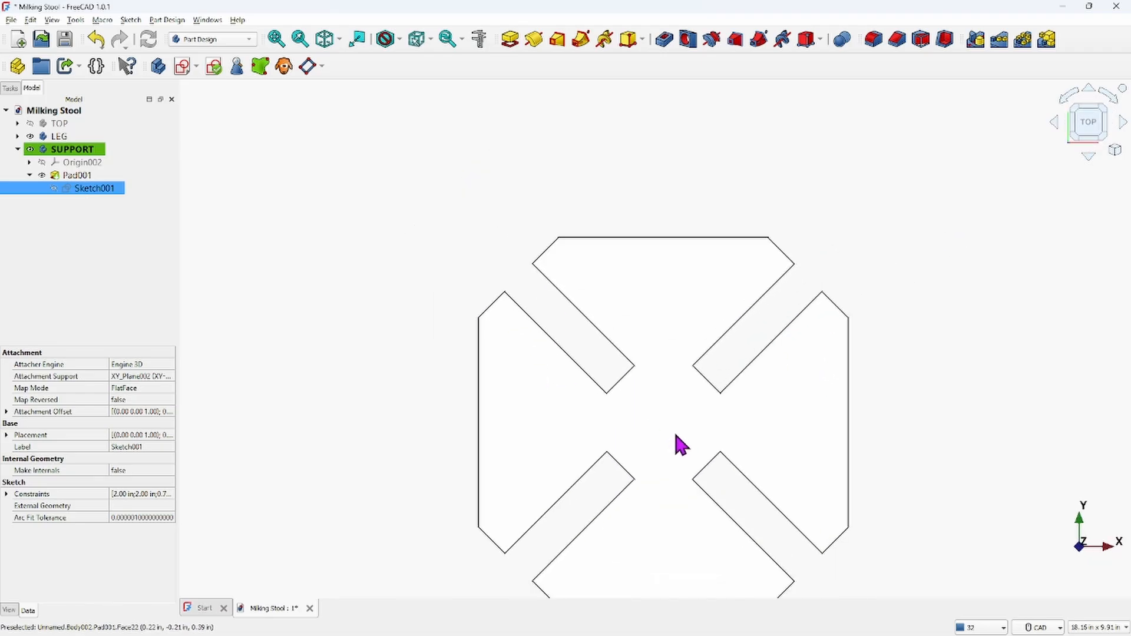
scroll(635, 323, "up", 1)
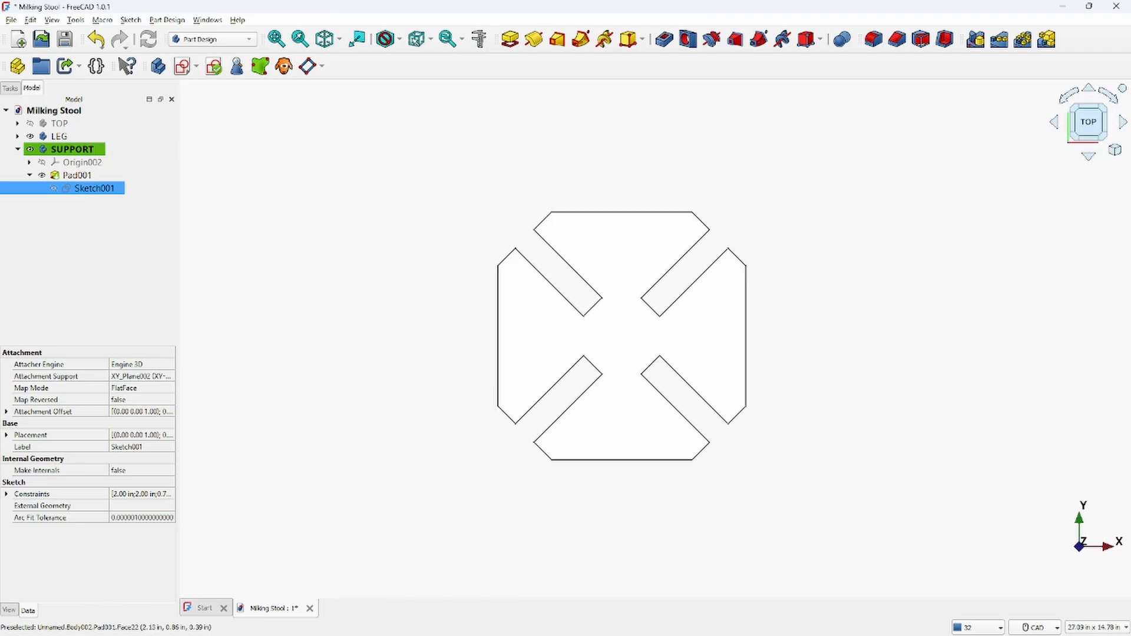
left_click(324, 39)
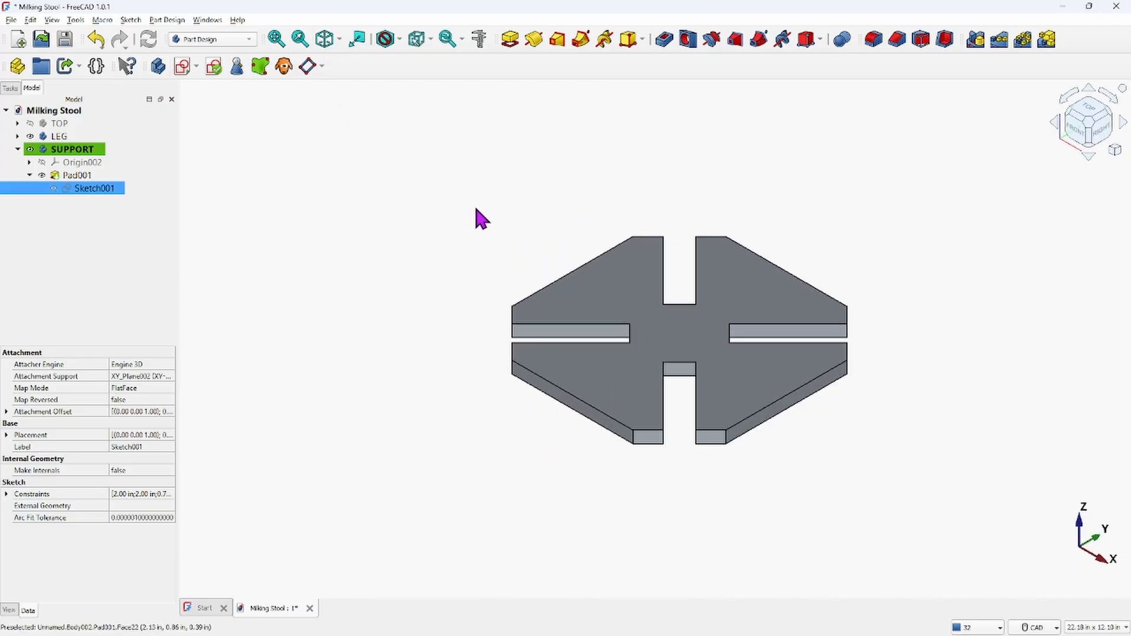
scroll(473, 217, "up", 1)
middle_click_drag(397, 198, 370, 184)
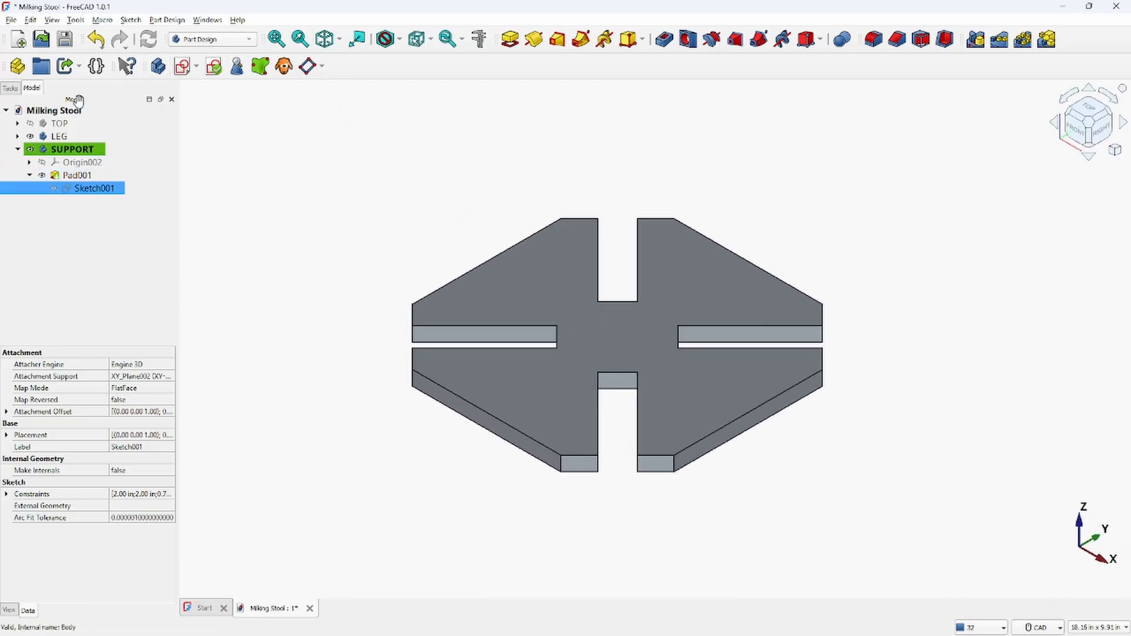
Collapse the SUPPORT body, show the TOP body and orbit the view to see it
left_click(18, 150)
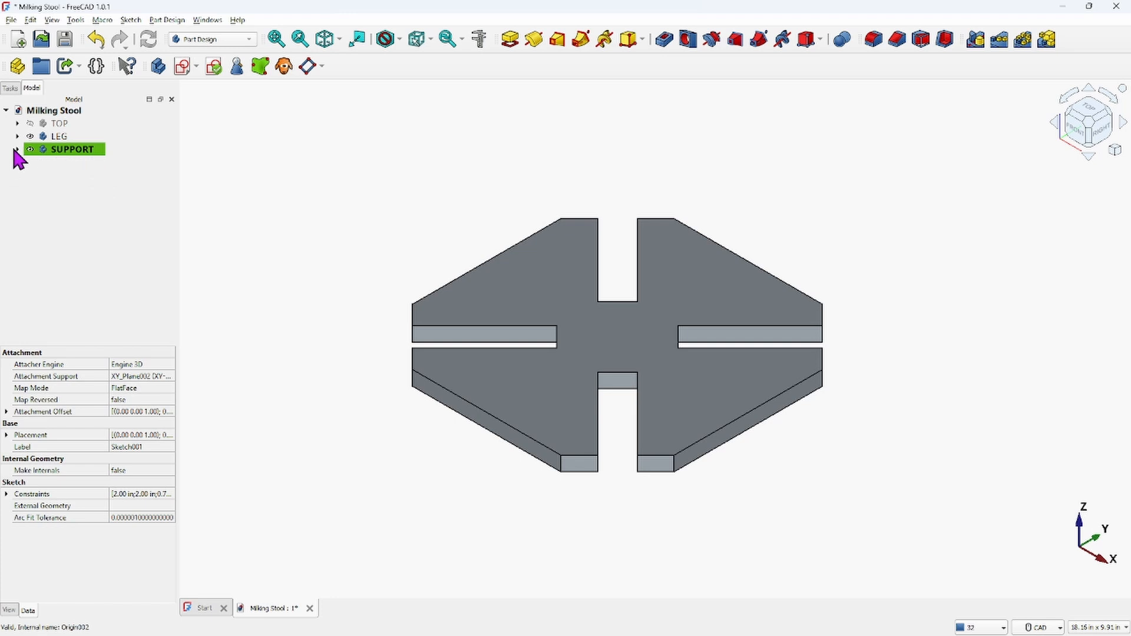
left_click(54, 124)
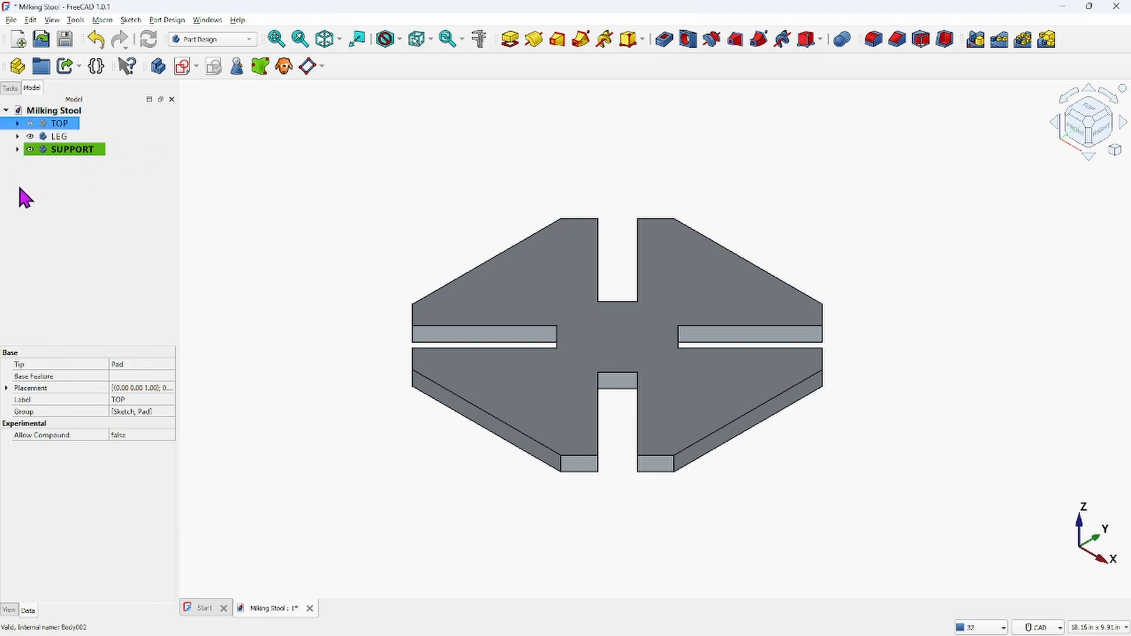
left_click(30, 123)
scroll(608, 336, "down", 3)
middle_click_drag(609, 336, 691, 272)
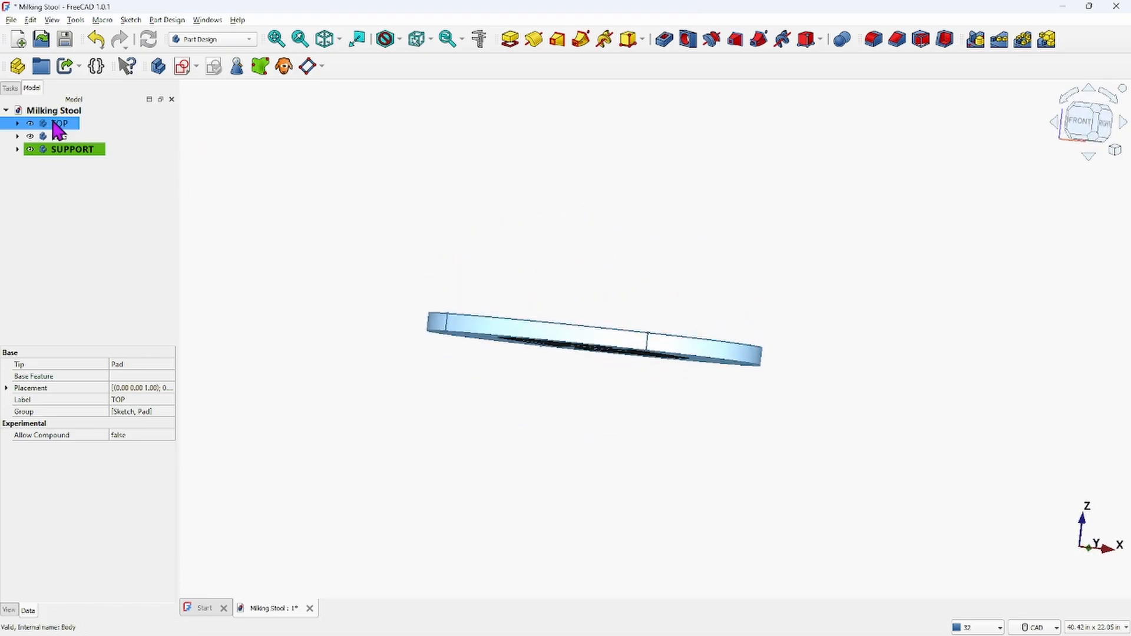
Activate the LEG body
left_click(63, 137, "ctrl")
left_click(62, 137)
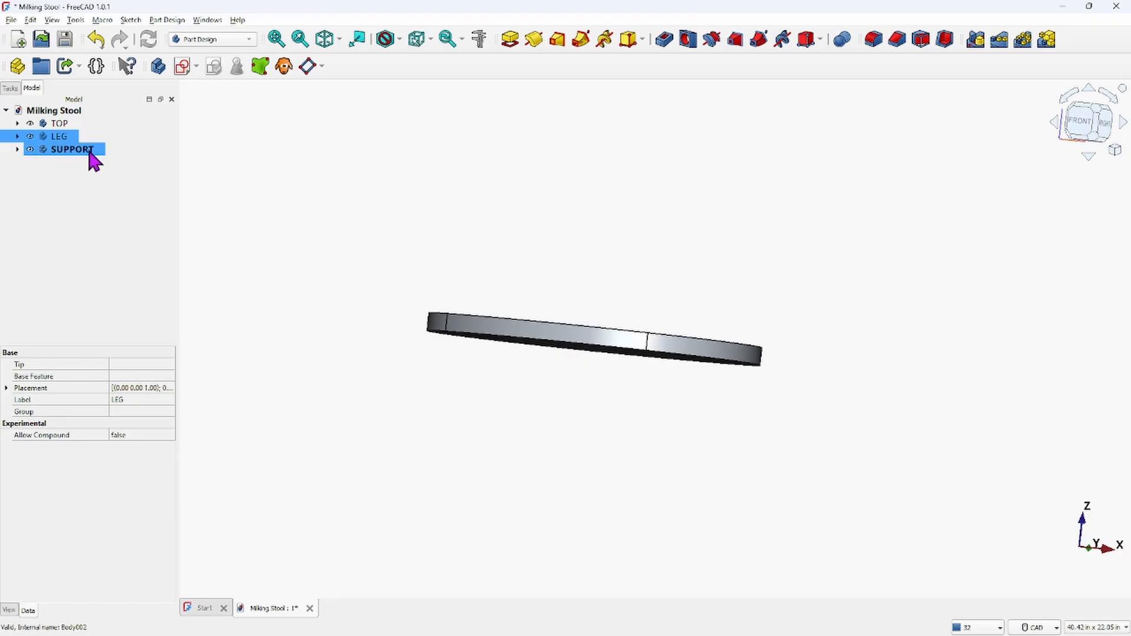
double_click(52, 139)
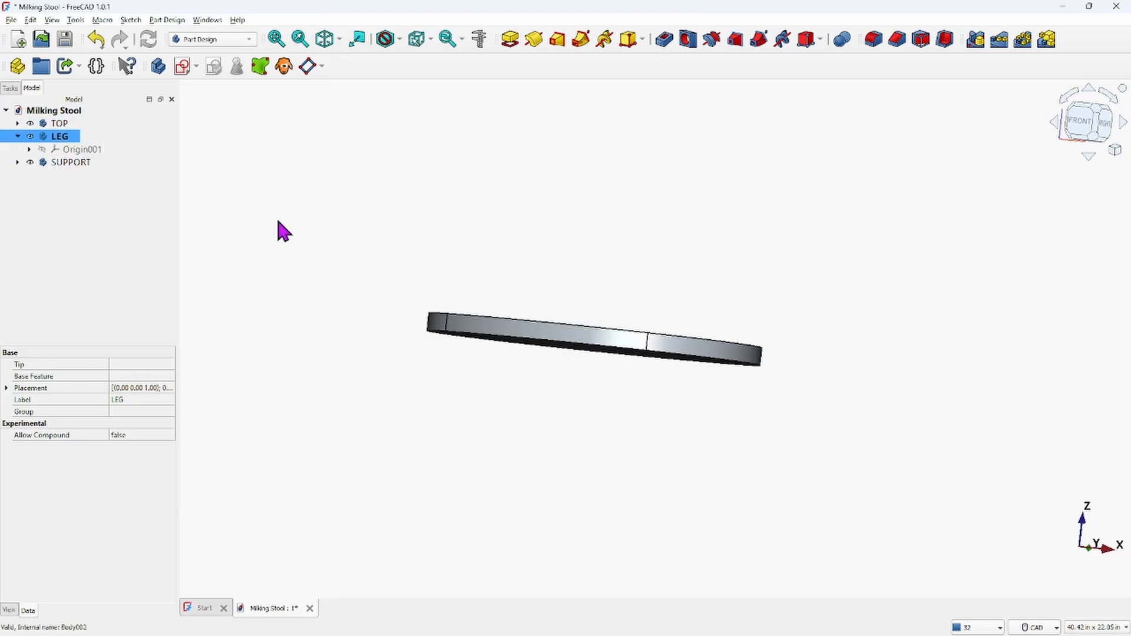
left_click(182, 66)
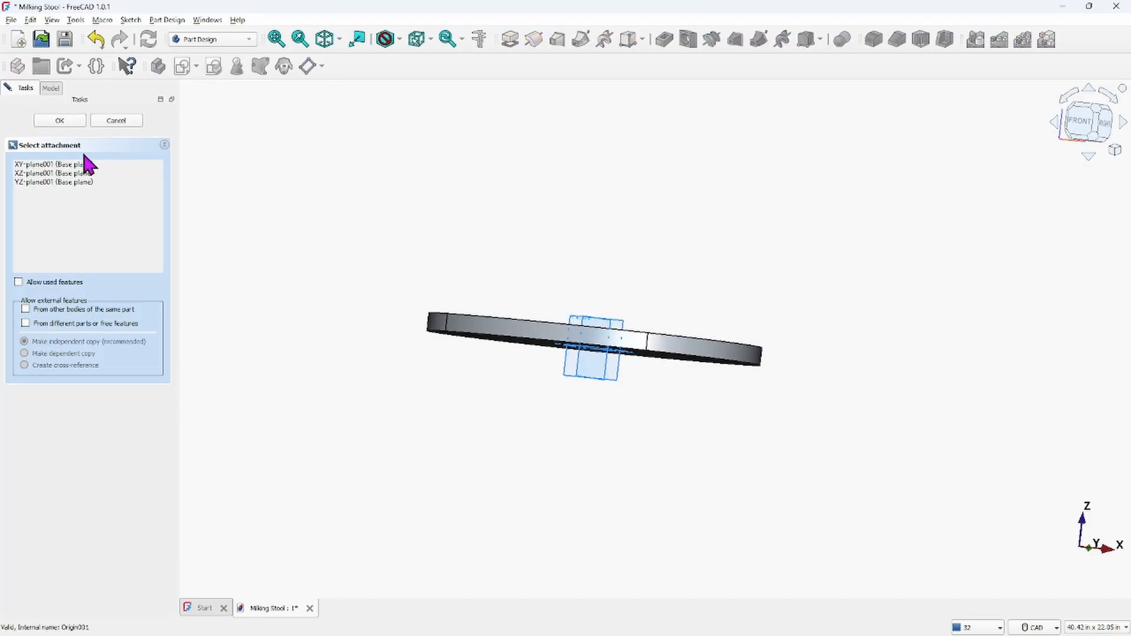
scroll(568, 354, "up", 4)
scroll(724, 306, "down", 3)
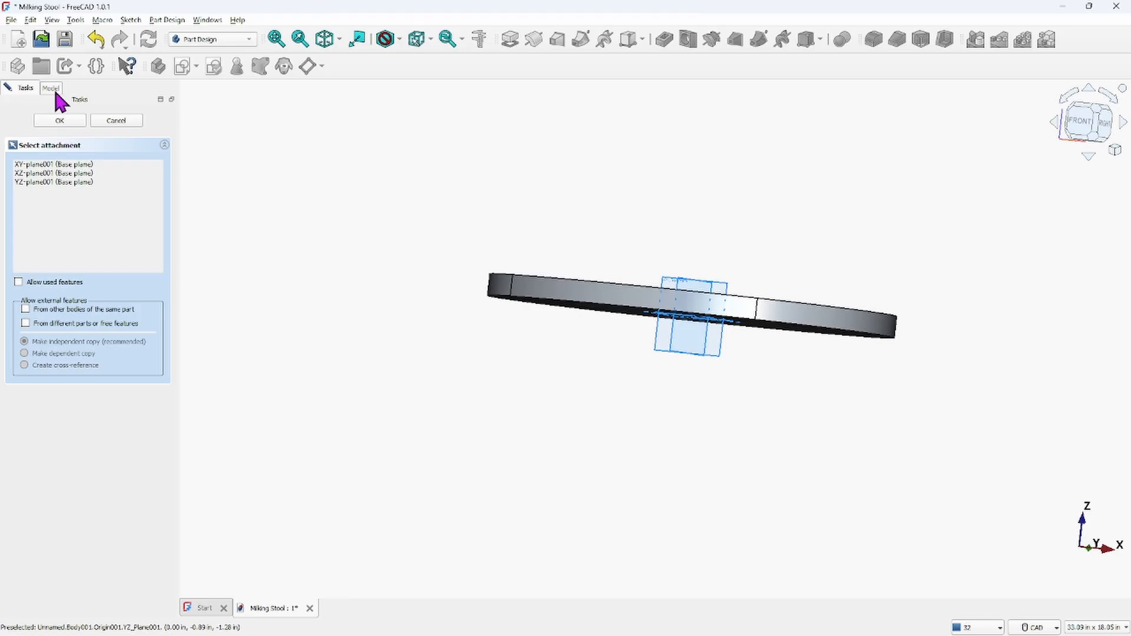
left_click(116, 121)
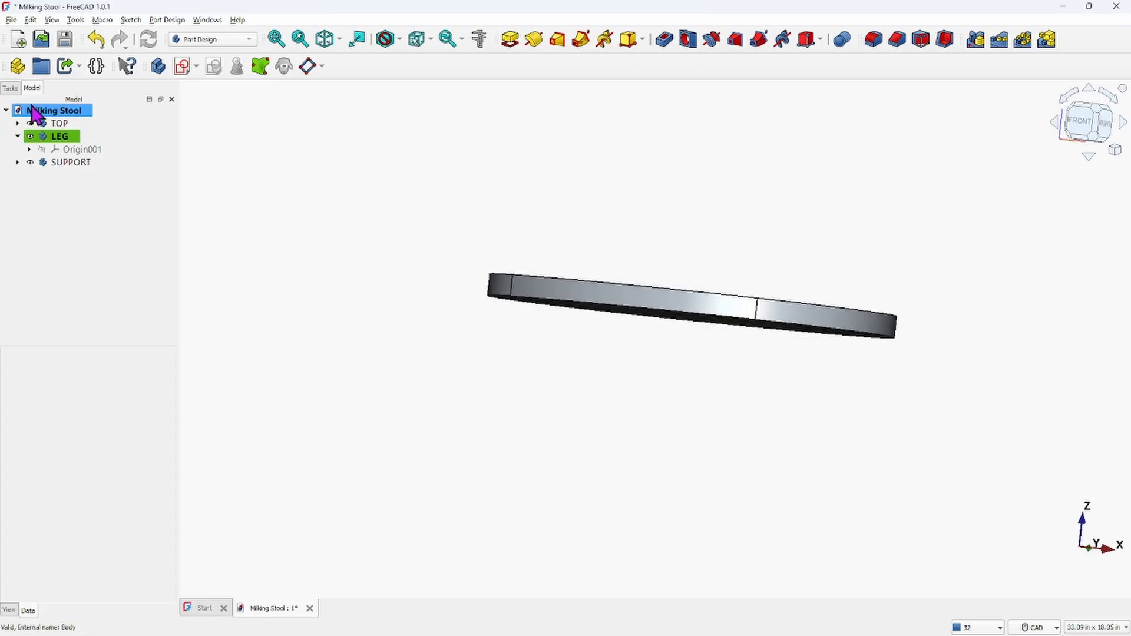
left_click(10, 88)
left_click(32, 87)
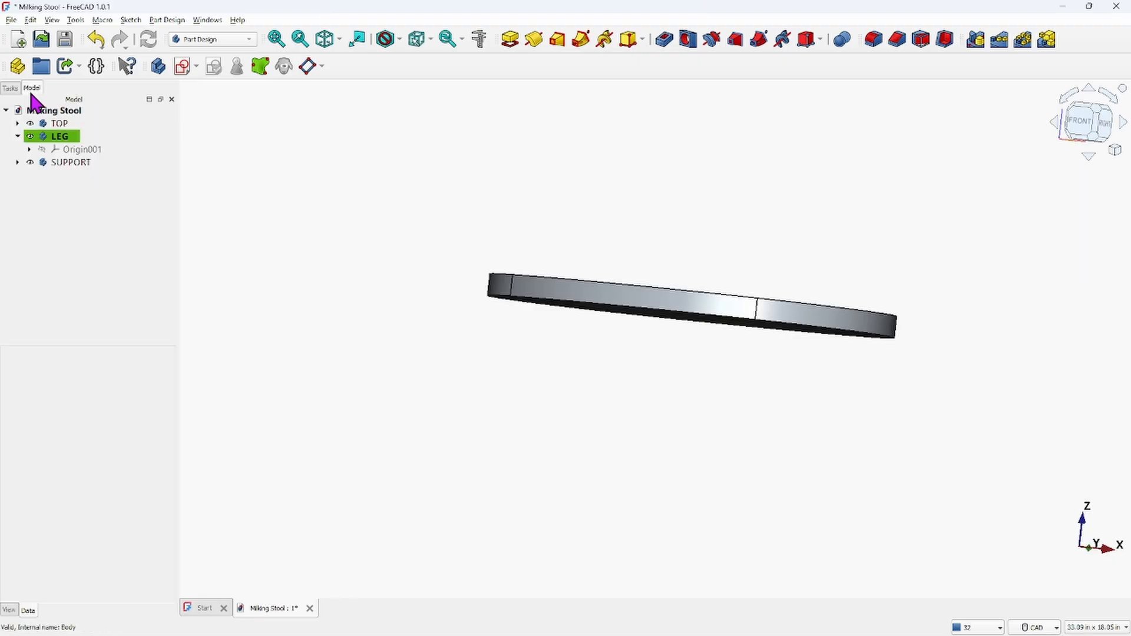
Open the SUPPORT body's Sketch001 to inspect its geometry and constraints, then close it
left_click(71, 164)
left_click(70, 162)
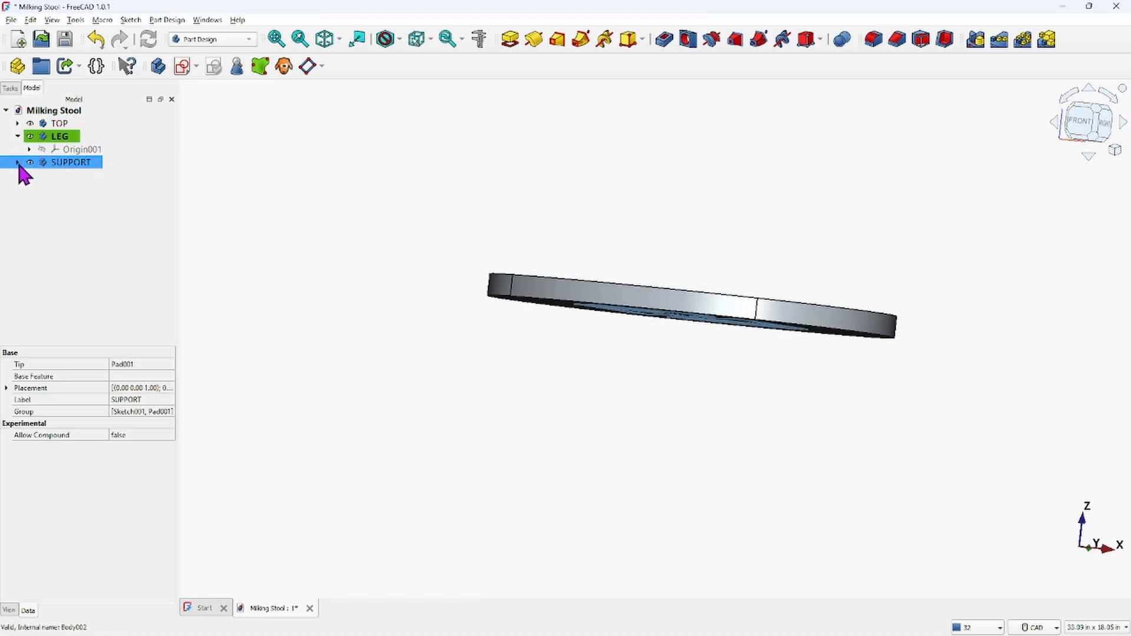
left_click(17, 163)
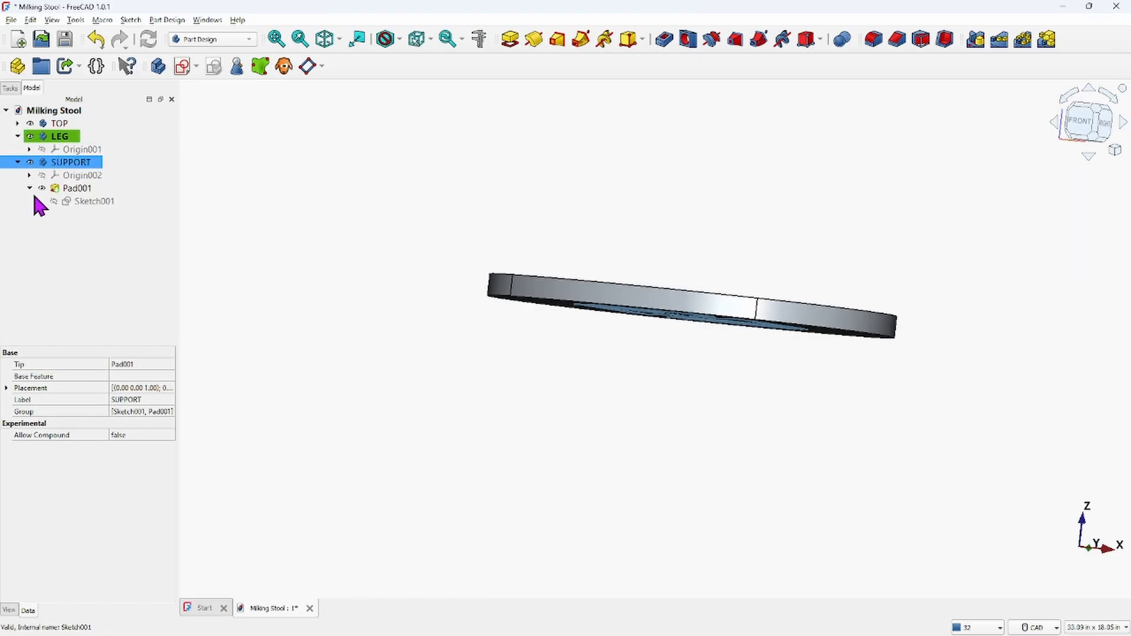
left_click(86, 190)
double_click(85, 202)
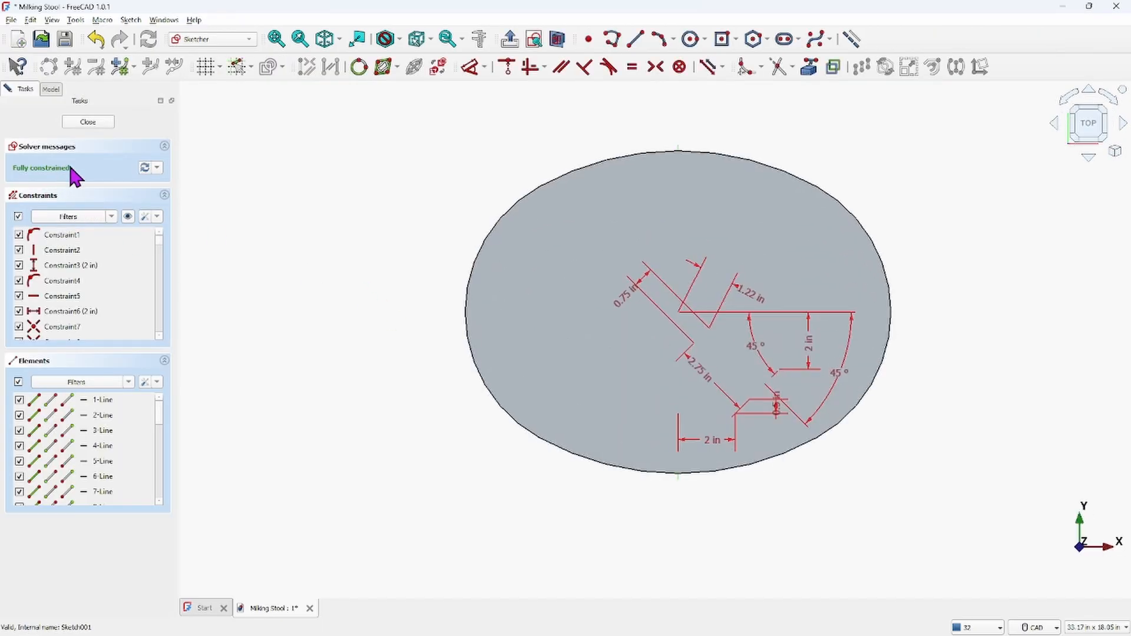
left_click(557, 40)
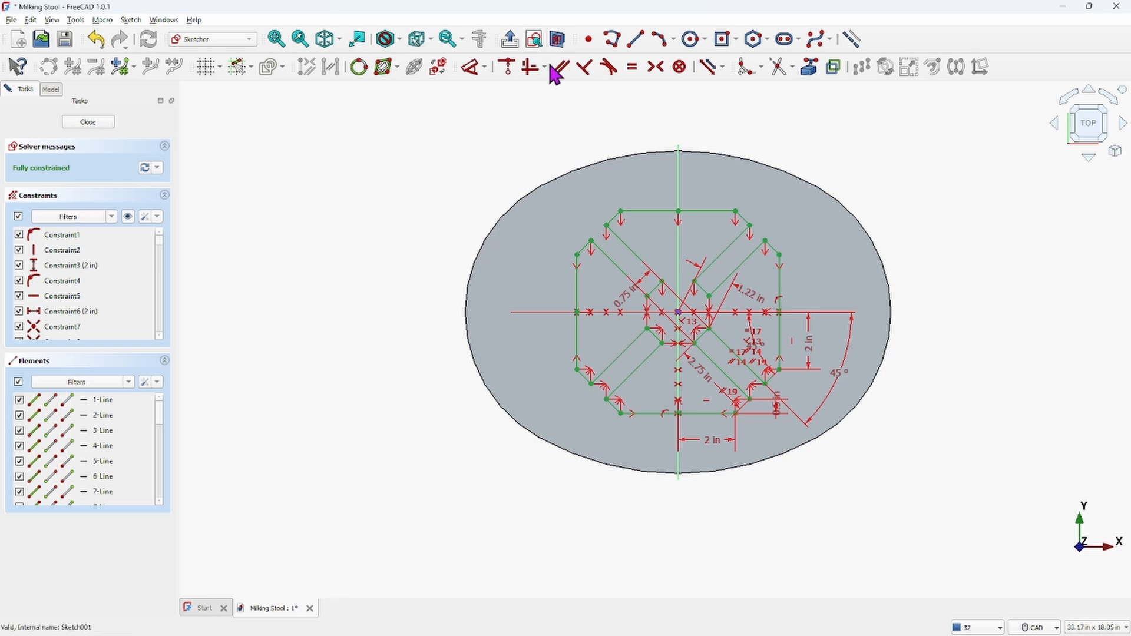
scroll(638, 230, "up", 5)
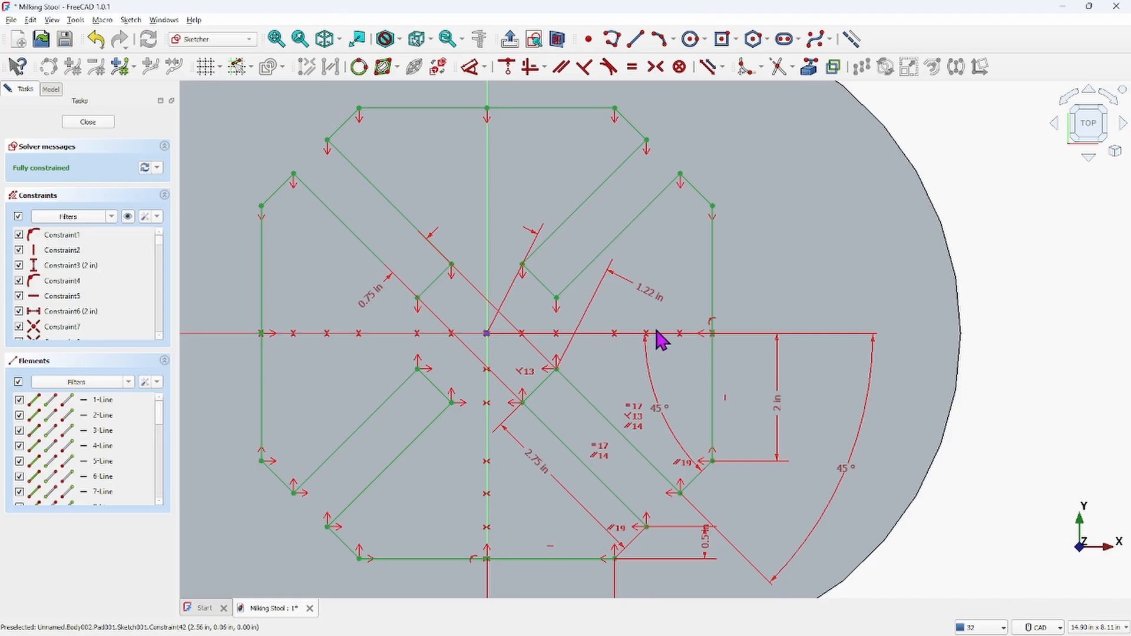
left_click(701, 334)
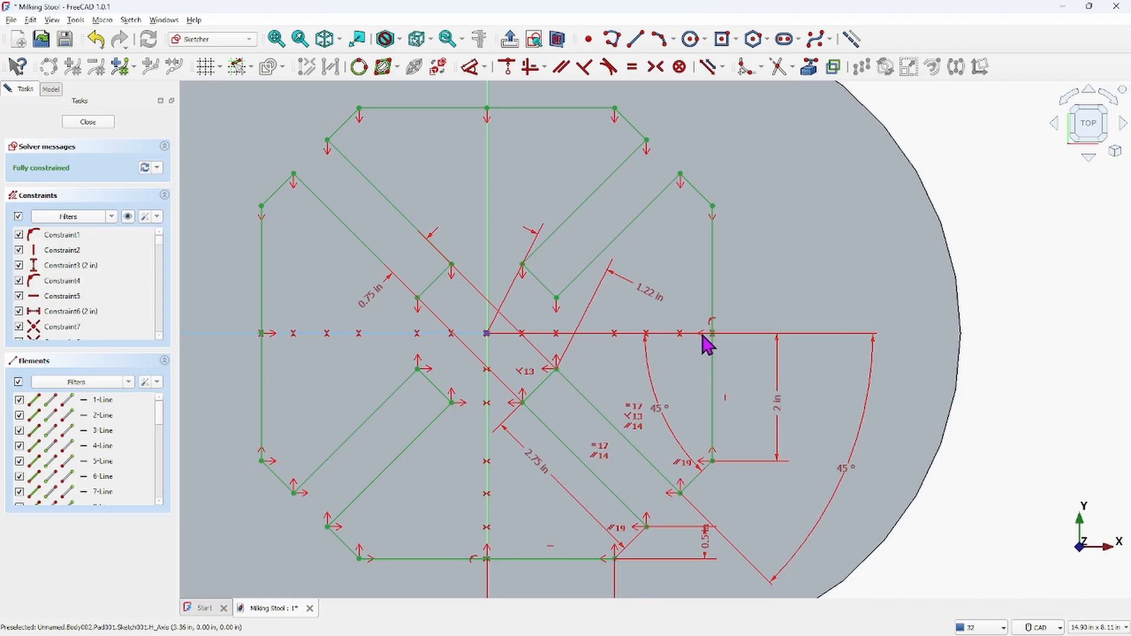
left_click(706, 336)
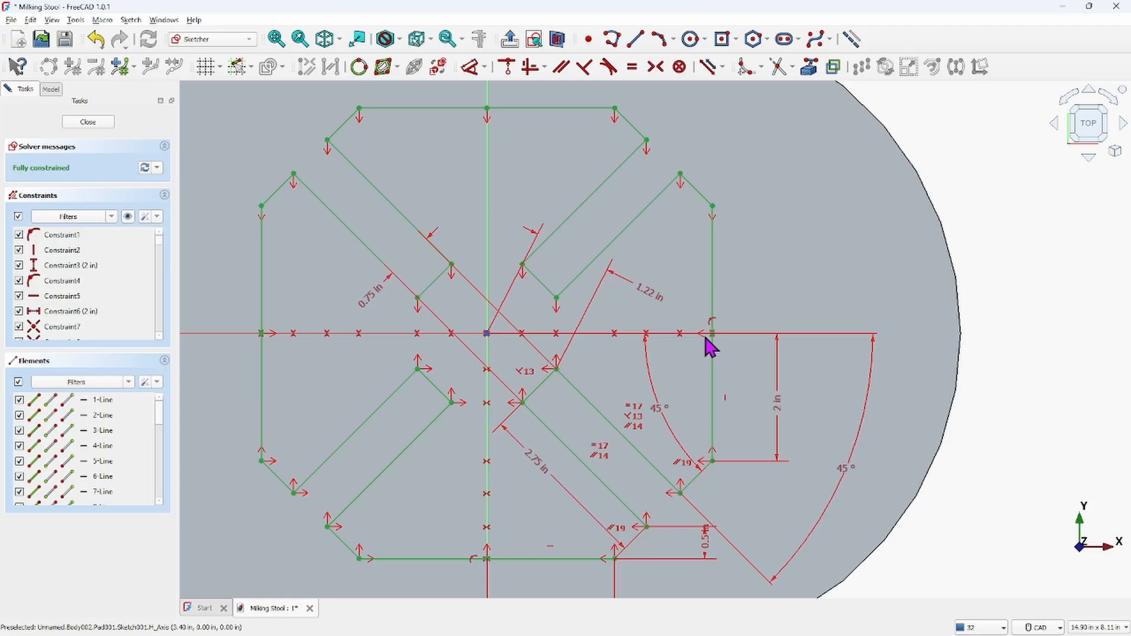
scroll(705, 337, "down", 2)
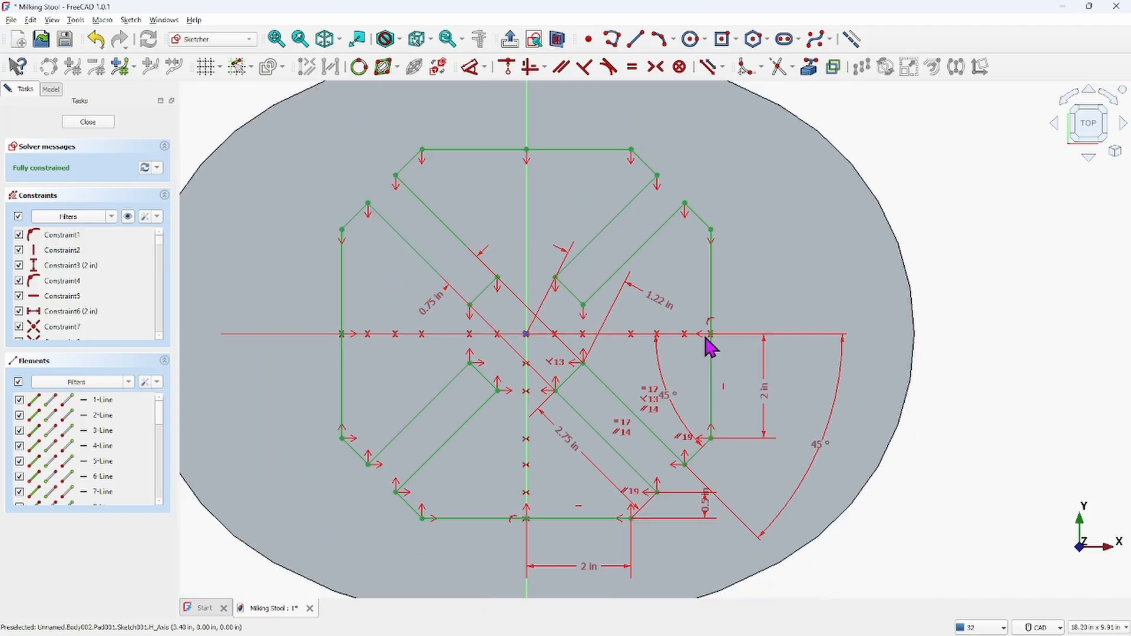
left_click(714, 340)
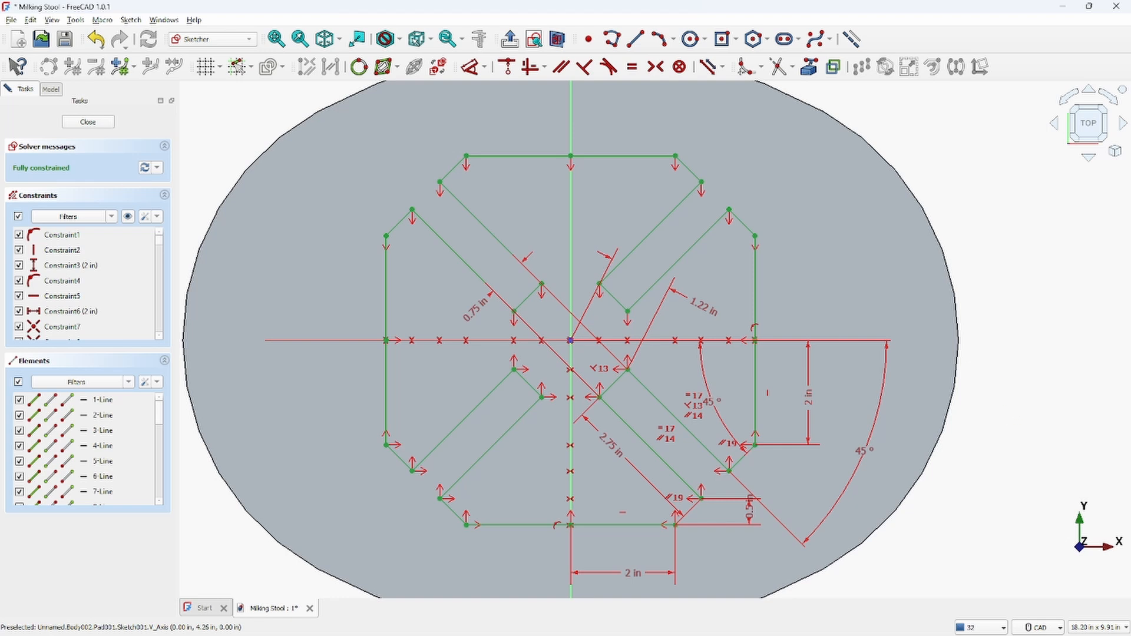
left_click(87, 122)
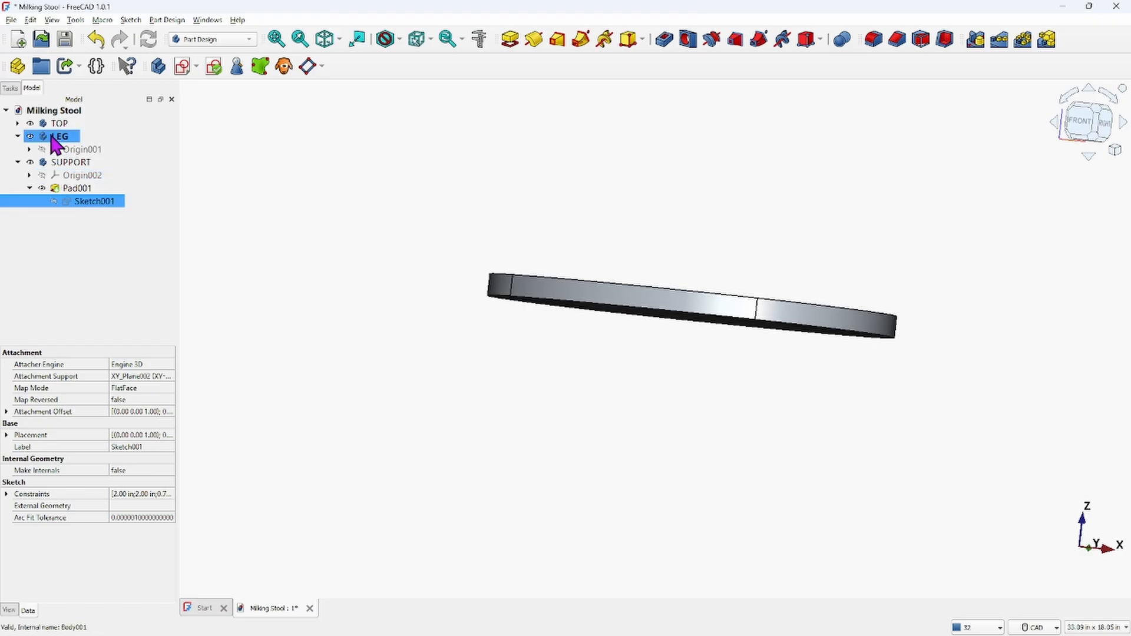
Create a new sketch in the LEG body on the XZ plane
left_click(182, 66)
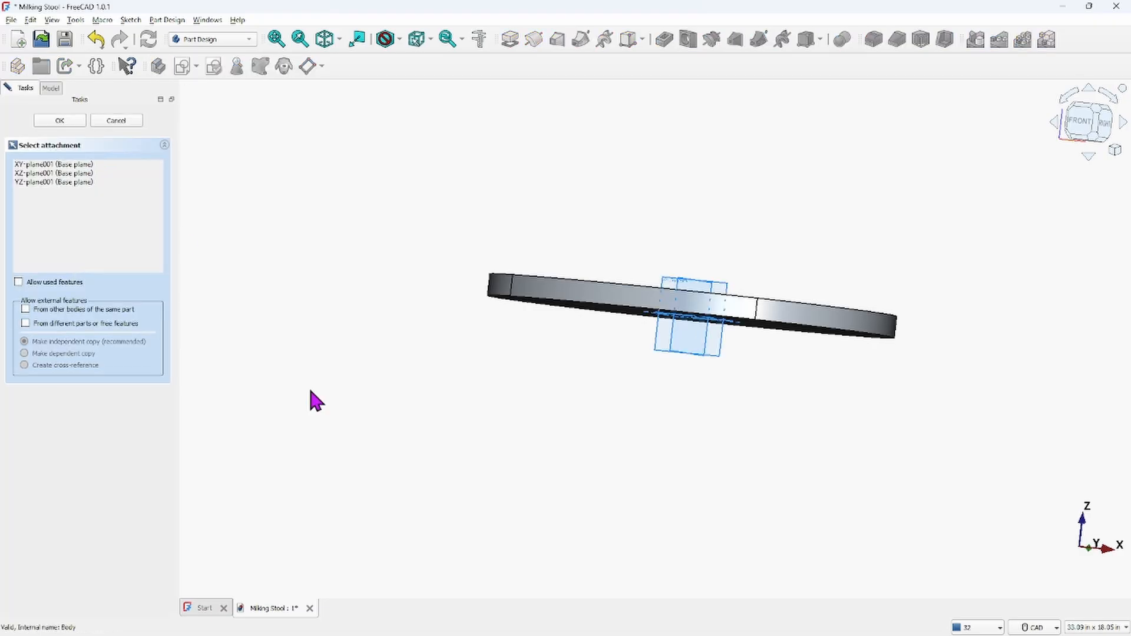
left_click(720, 347)
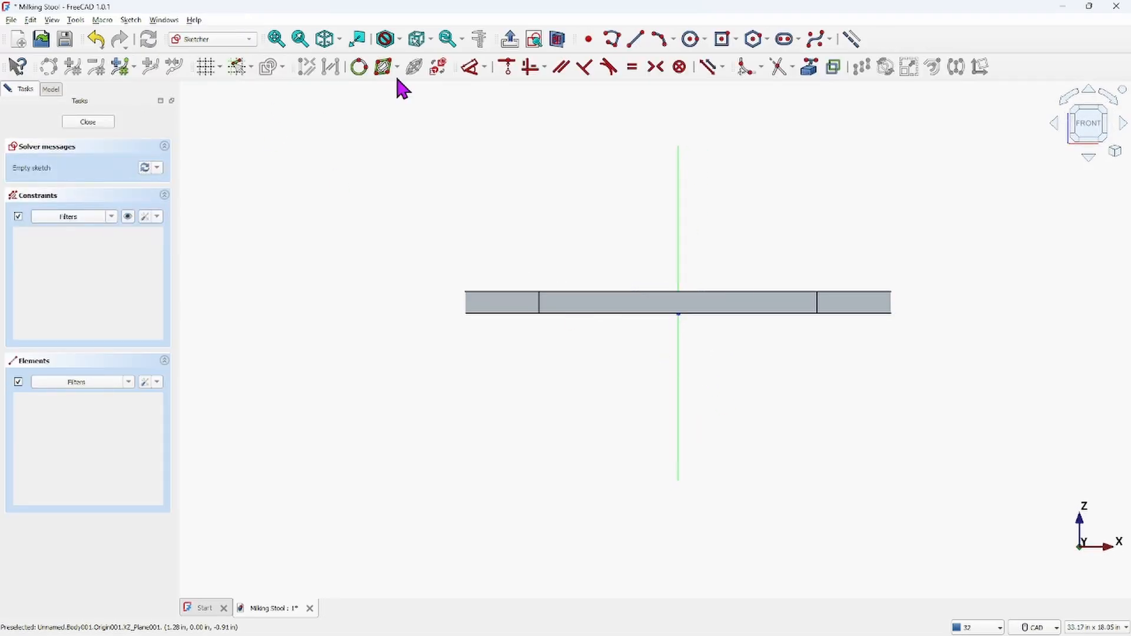
left_click(53, 91)
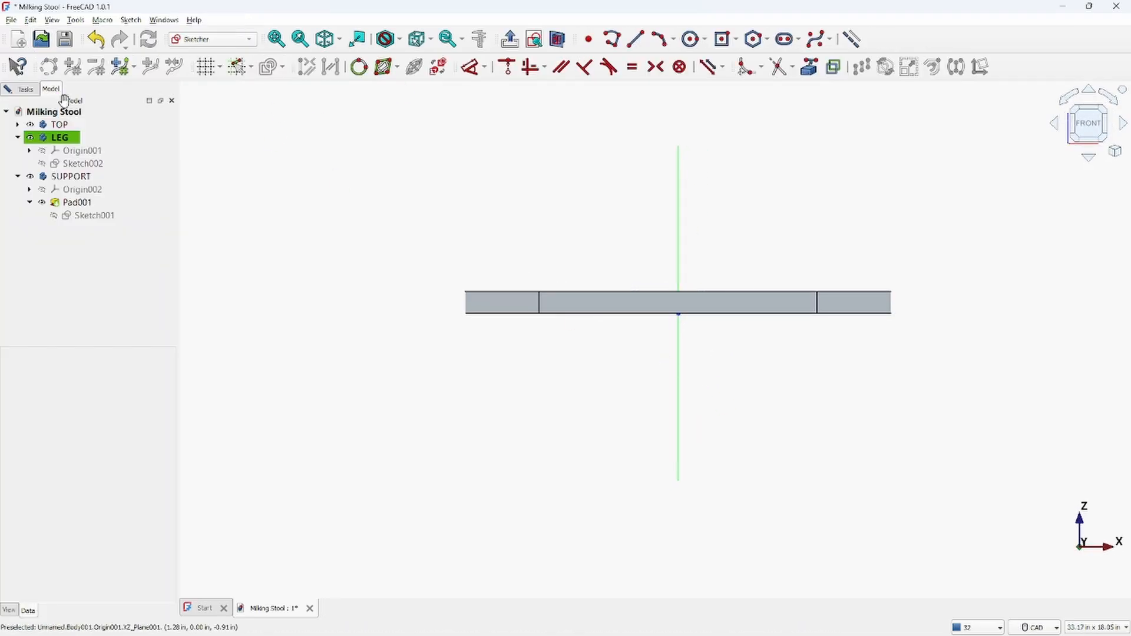
Hide the TOP and SUPPORT bodies so only the empty LEG sketch remains visible
left_click(51, 125)
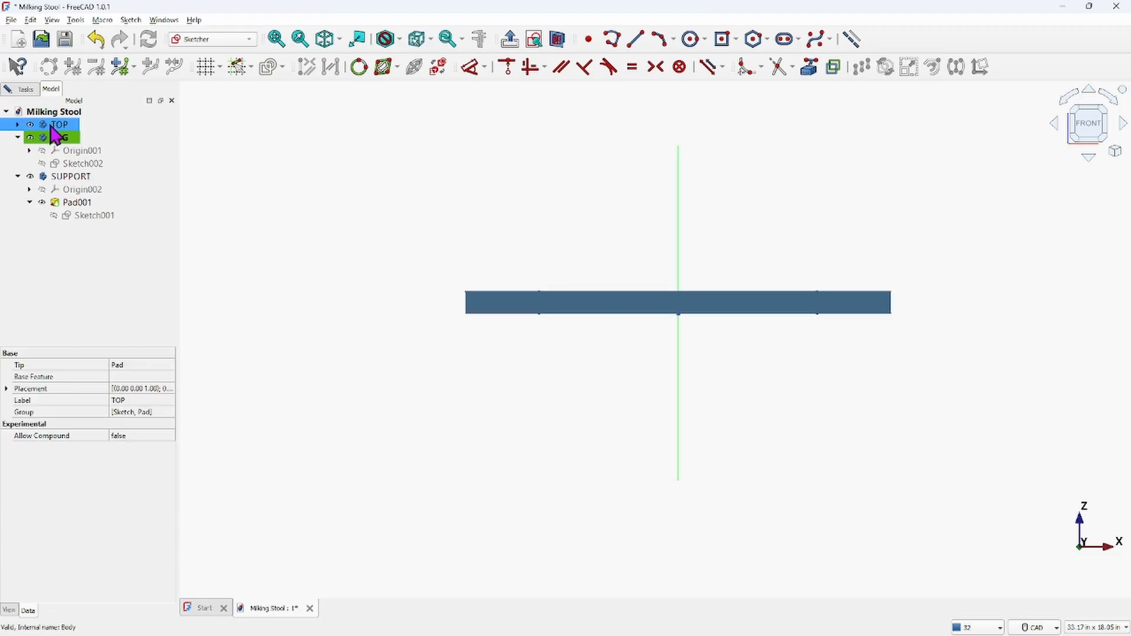
left_click(61, 137, "ctrl")
double_click(62, 140)
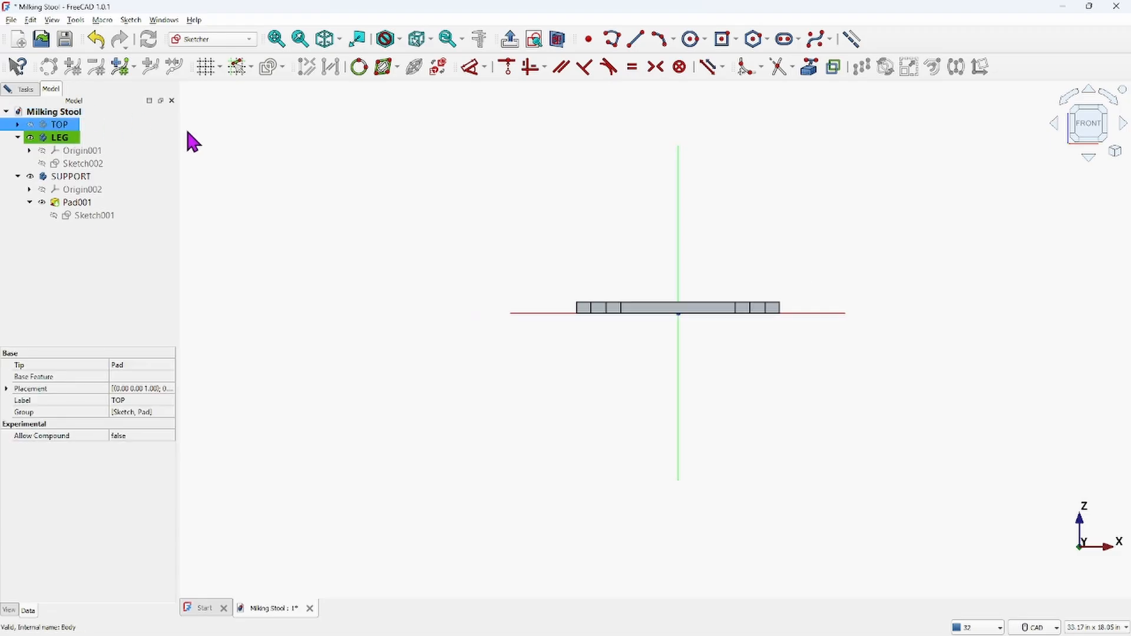
left_click(67, 178, "ctrl")
left_click(66, 178)
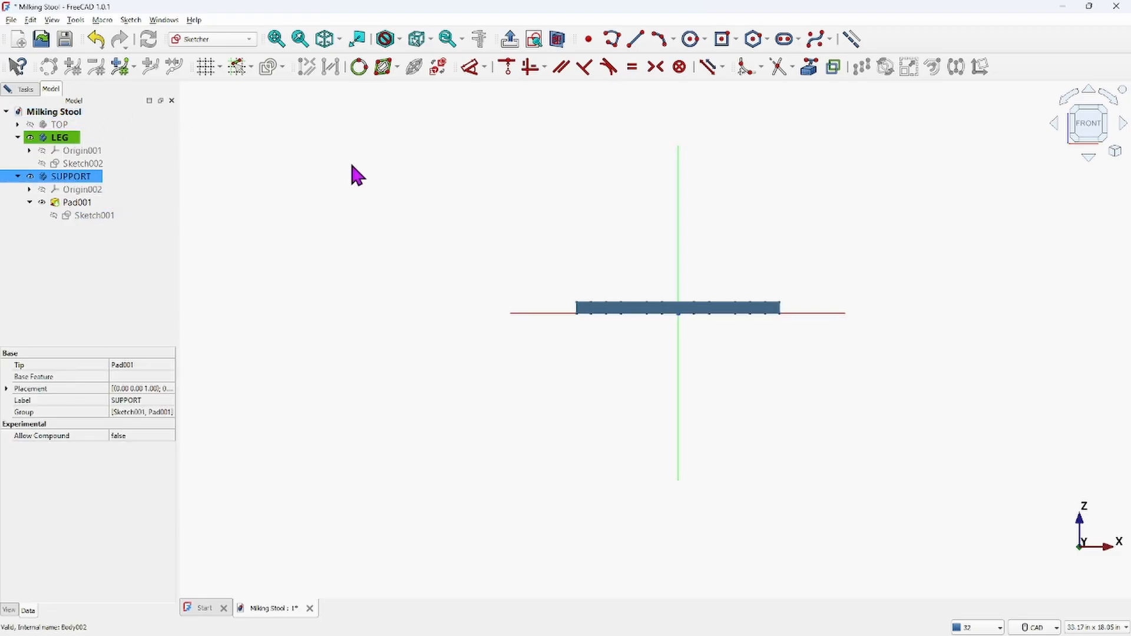
key("space")
scroll(561, 285, "down", 2)
middle_click_drag(560, 285, 488, 240)
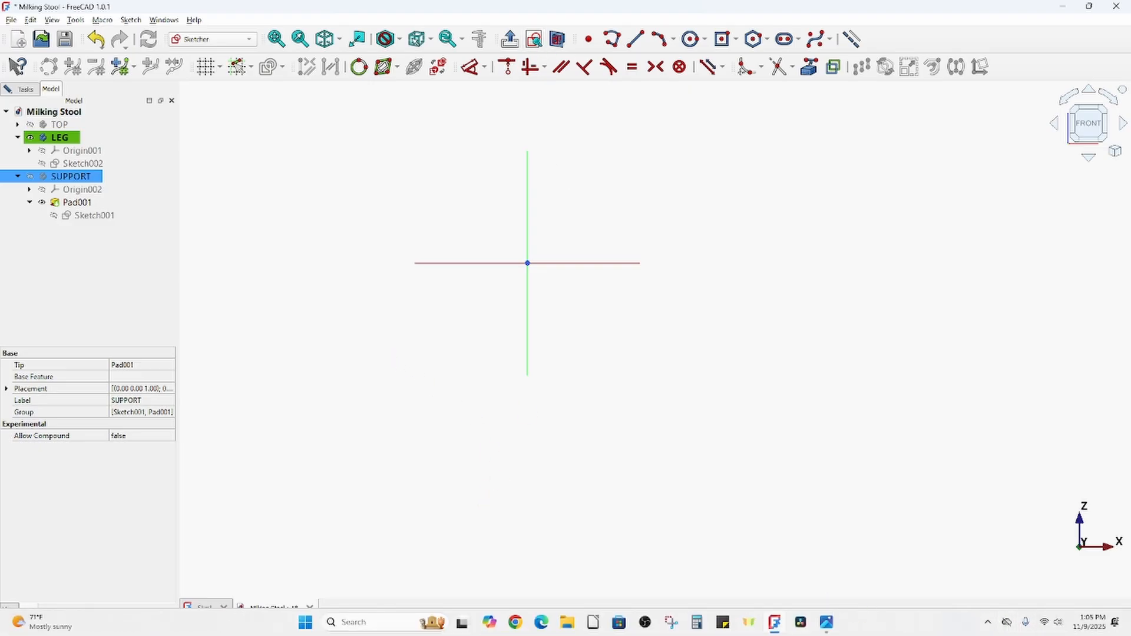
Switch to the Photos viewer and examine the reference drawing's leg profile and side view
mouse_move(828, 626)
left_click(890, 581)
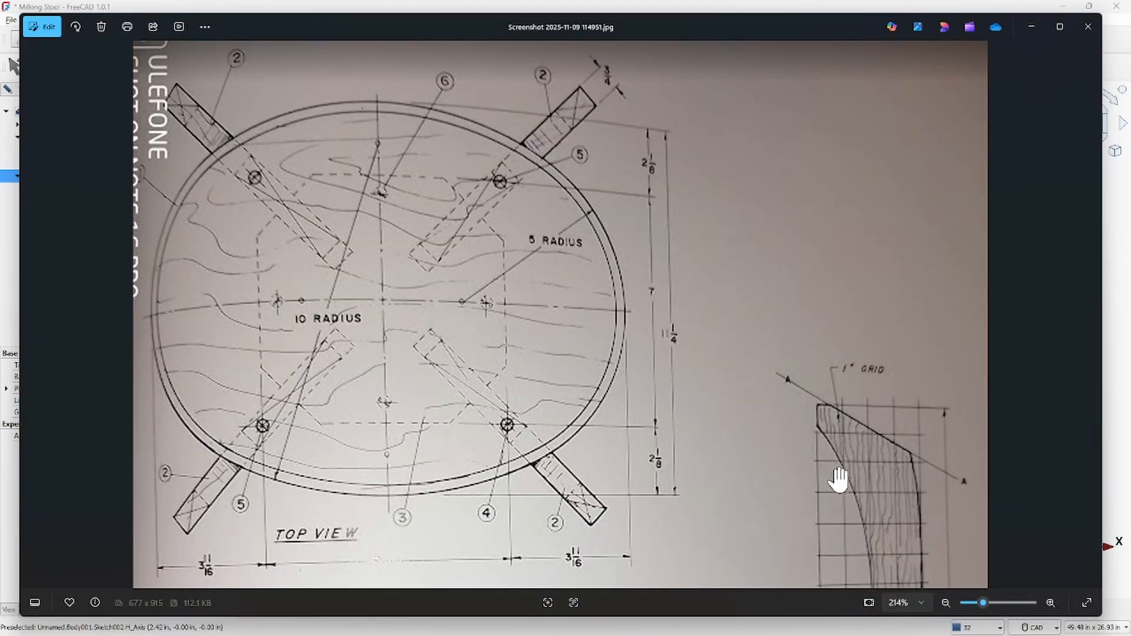
scroll(682, 247, "down", 5)
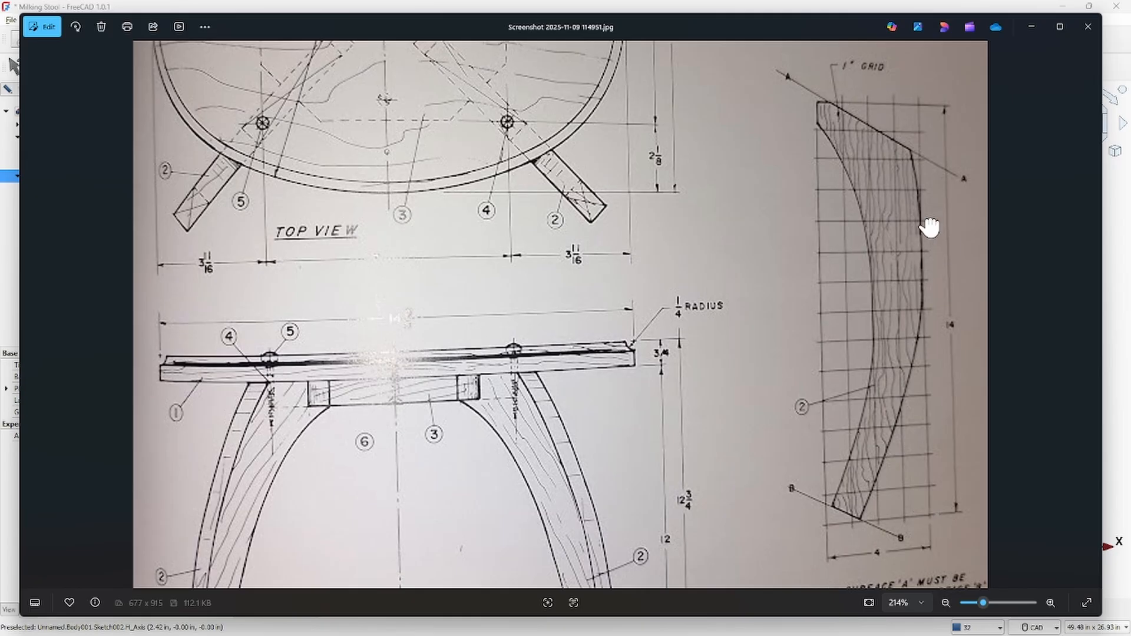
scroll(922, 224, "up", 1)
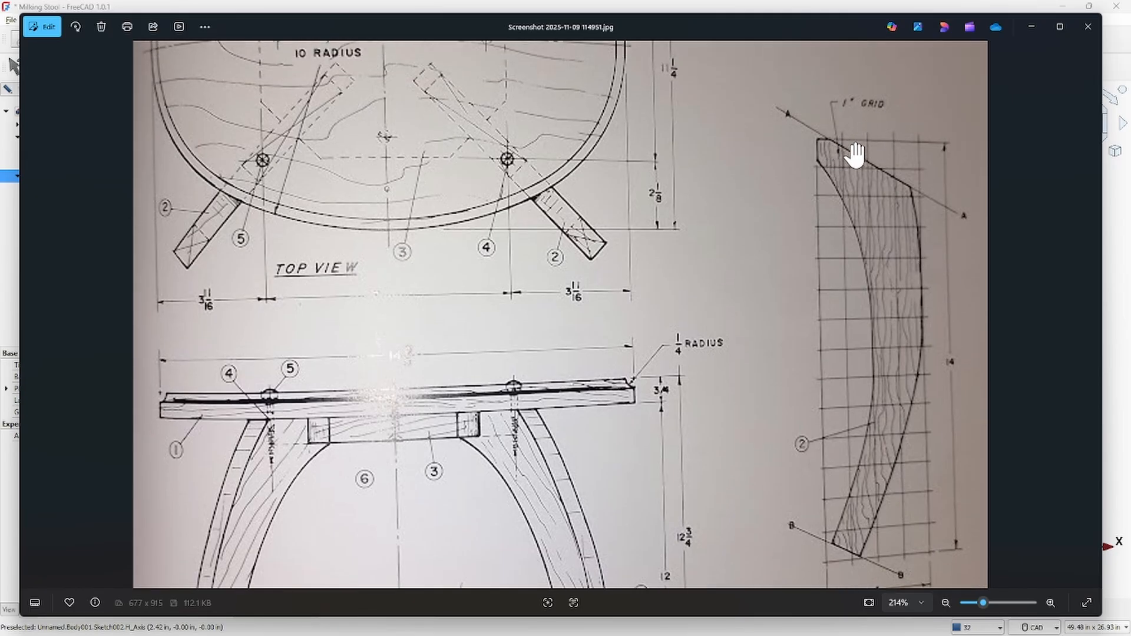
scroll(913, 495, "down", 1)
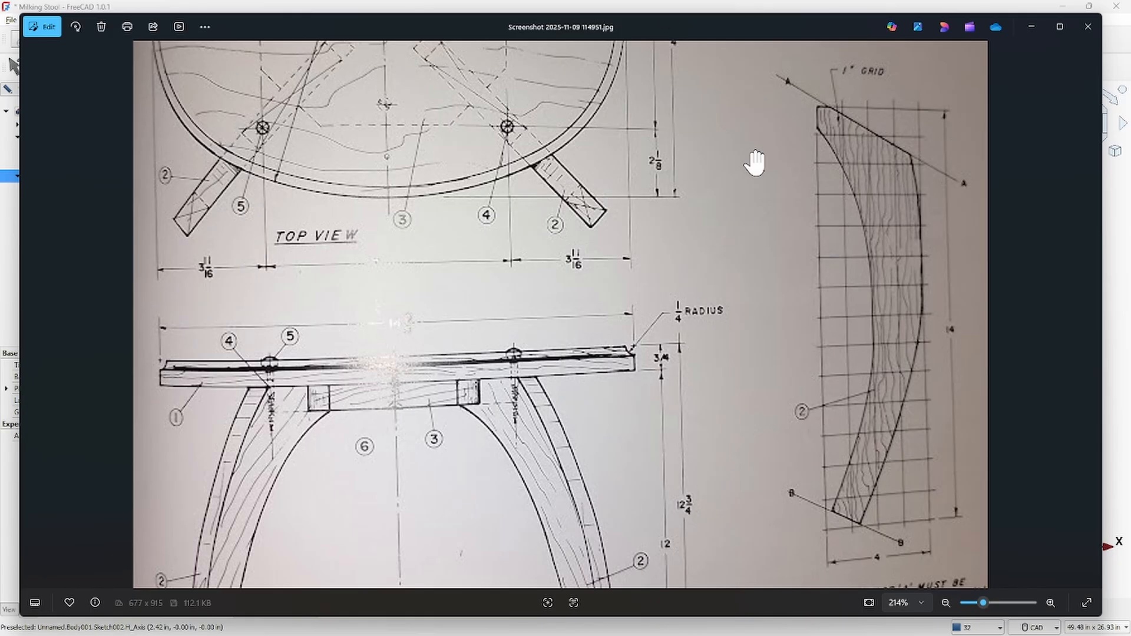
scroll(761, 150, "down", 1)
scroll(761, 151, "down", 1)
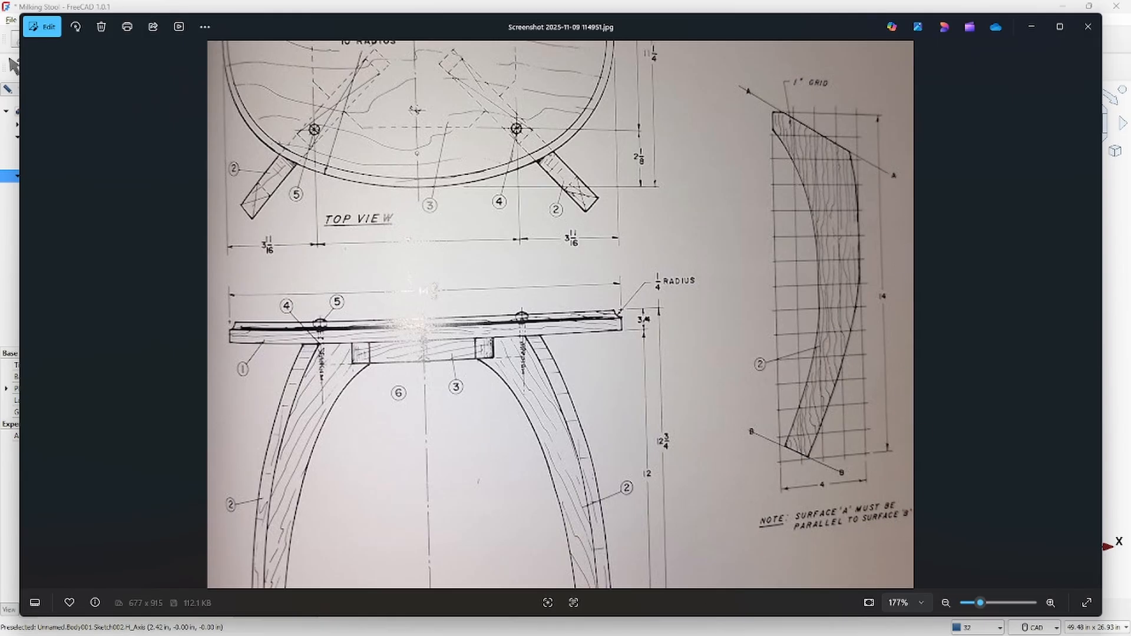
Return to FreeCAD and draw a centered 4 in by 14 in rectangle at the sketch origin
mouse_move(940, 634)
left_click(776, 618)
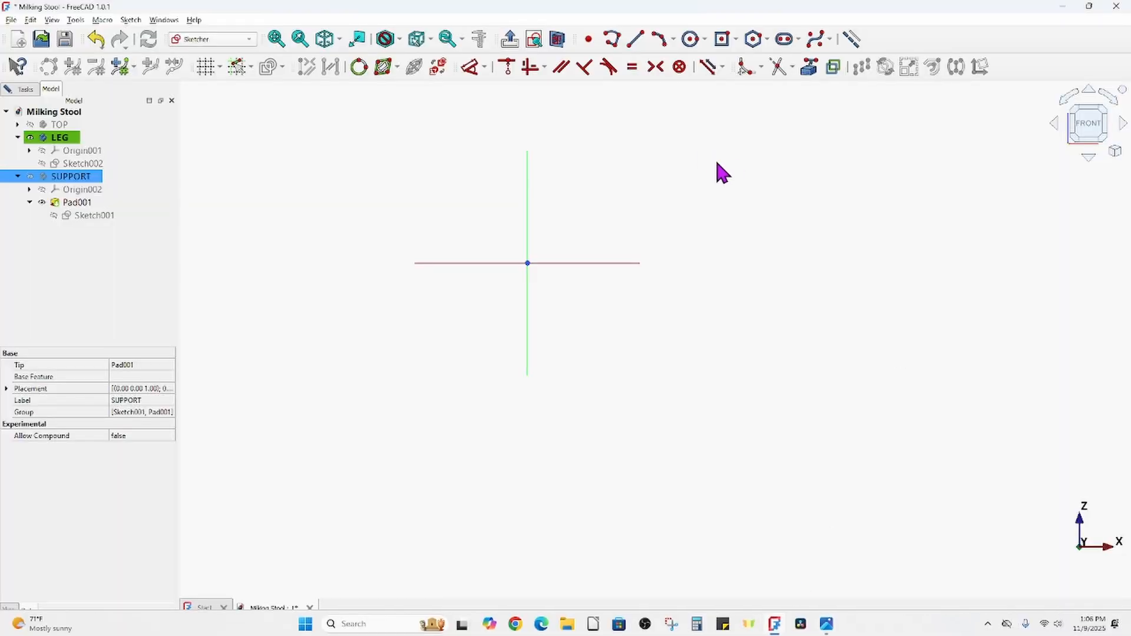
left_click(725, 40)
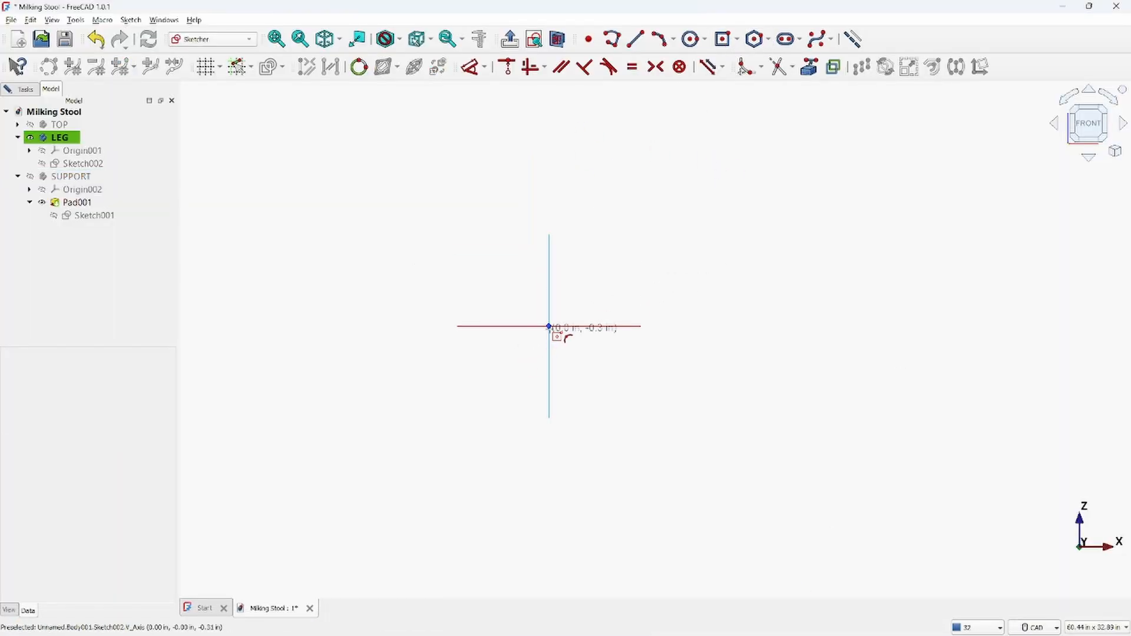
left_click(549, 325)
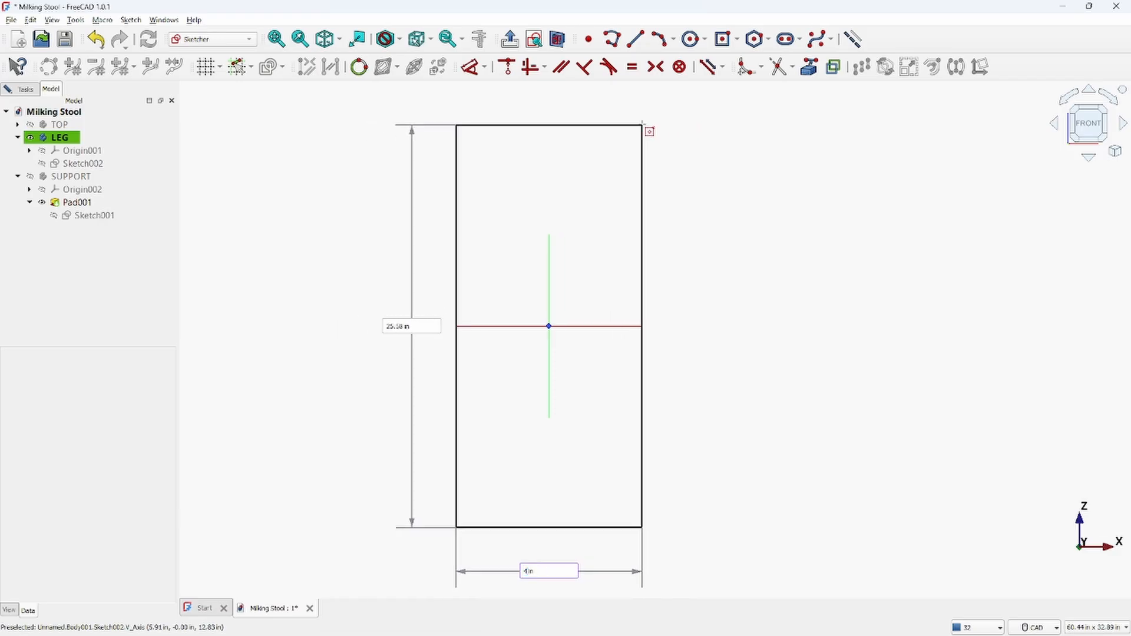
key("Tab")
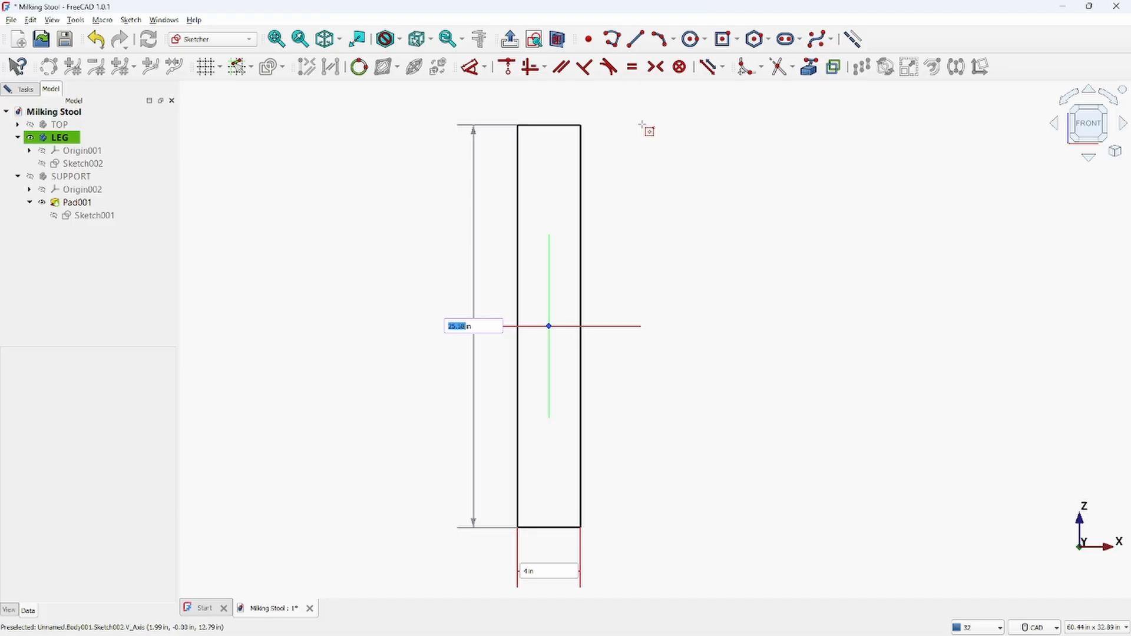
type("14")
key("Return")
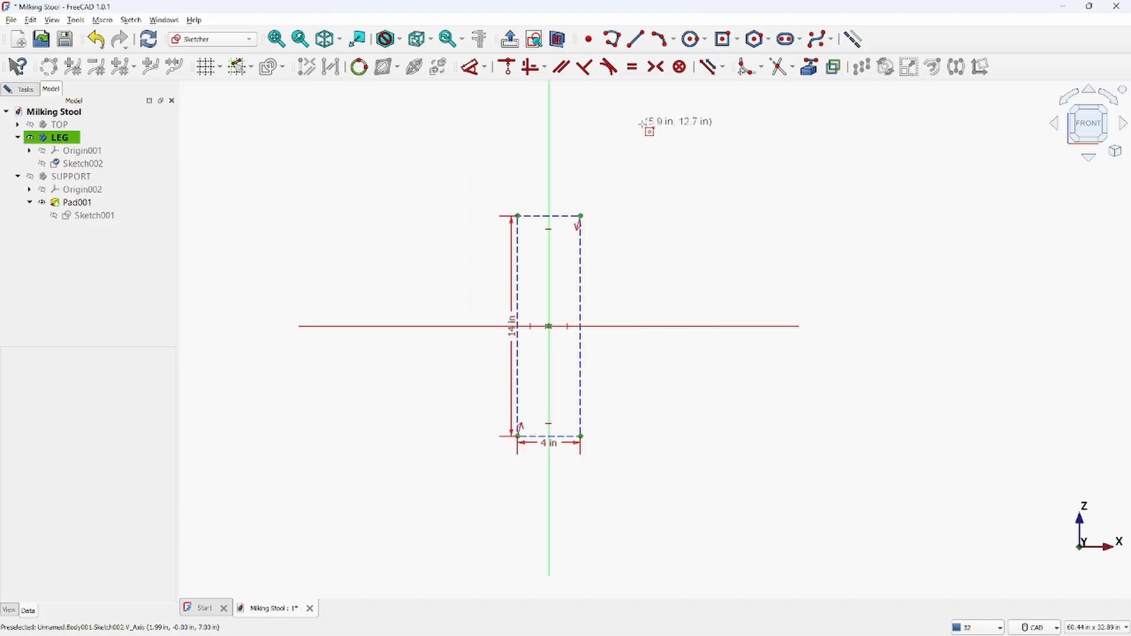
Draw a short horizontal line starting at the rectangle's top-left corner
scroll(565, 247, "up", 5)
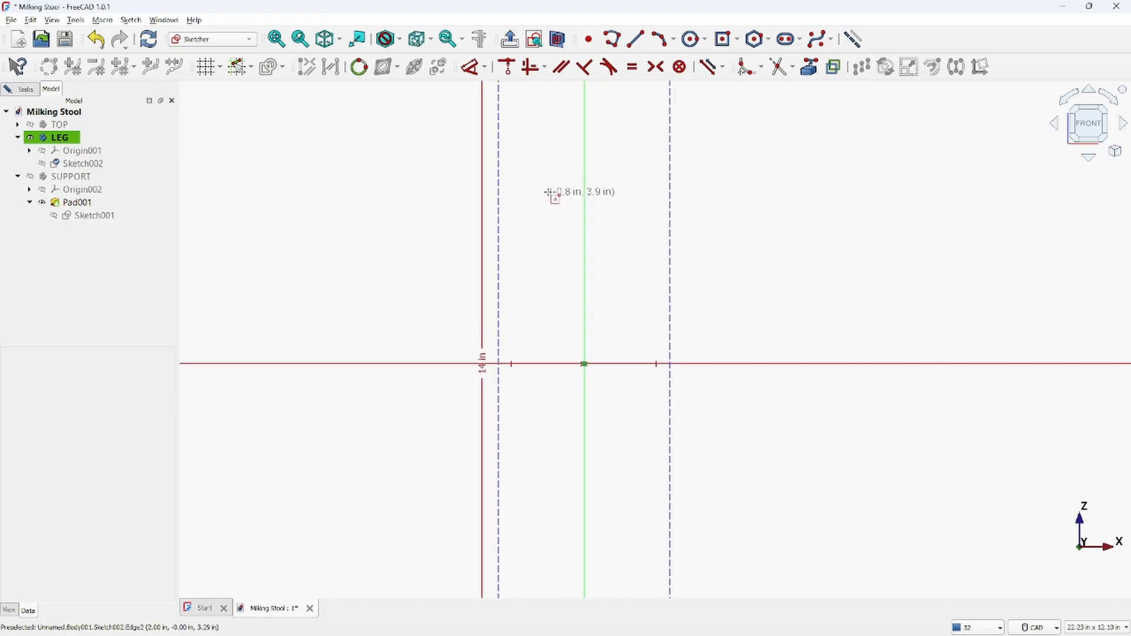
scroll(551, 198, "down", 3)
scroll(551, 203, "up", 1)
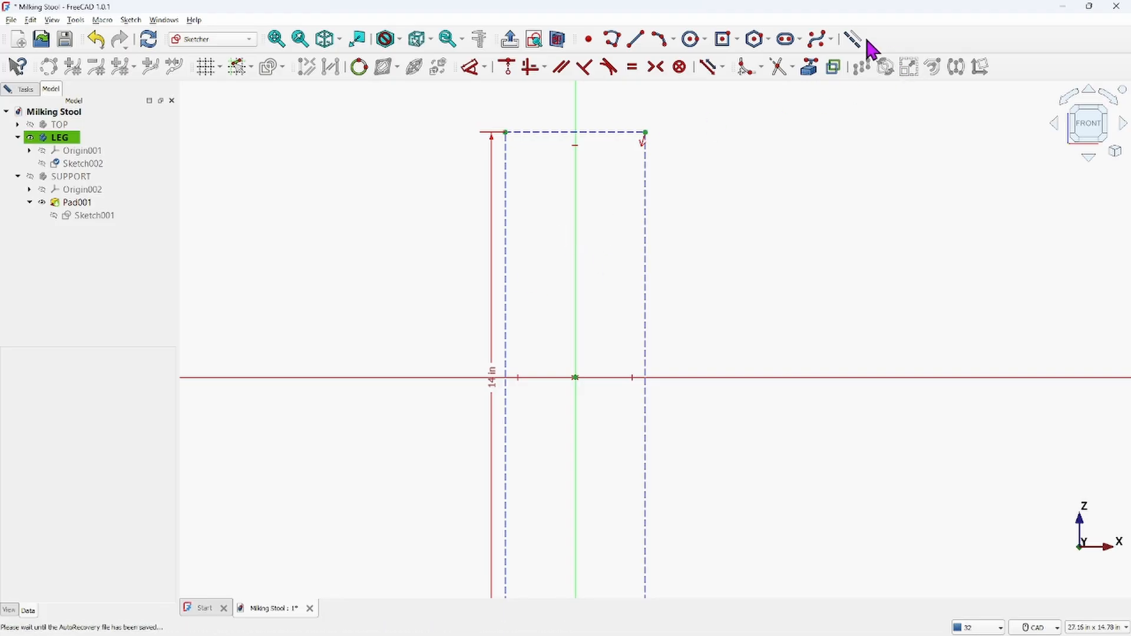
left_click(633, 36)
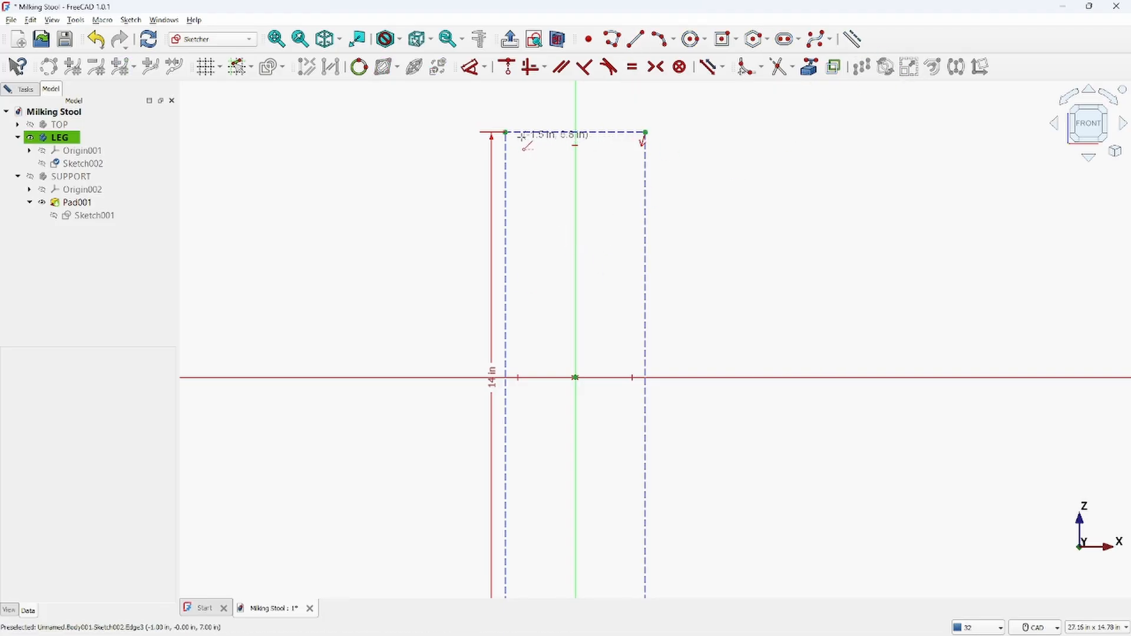
left_click(506, 132)
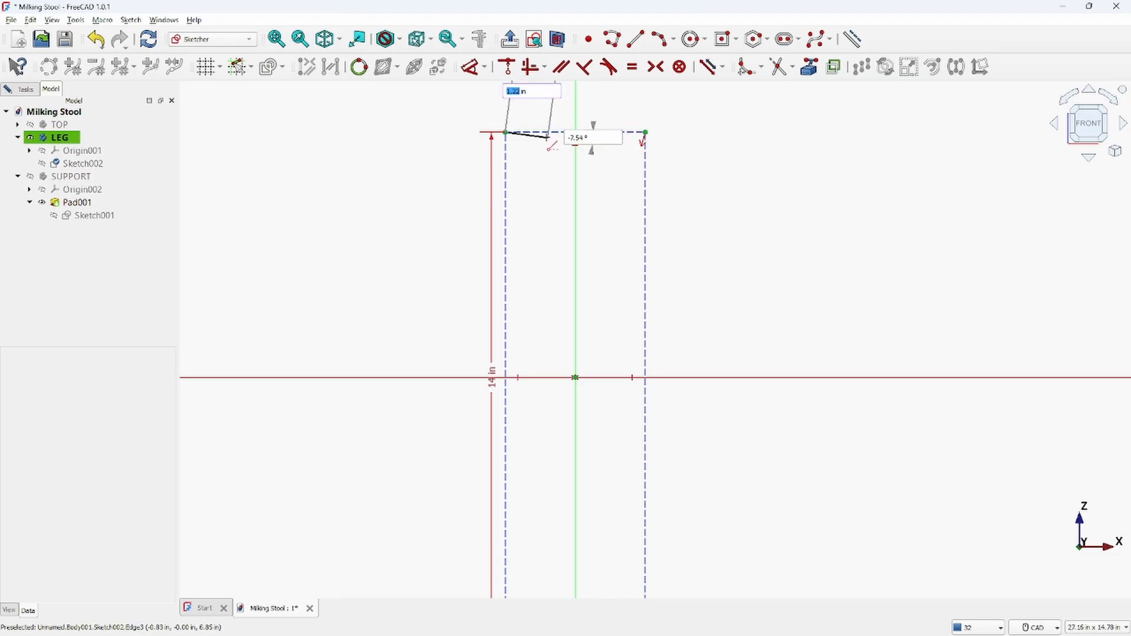
left_click(544, 139)
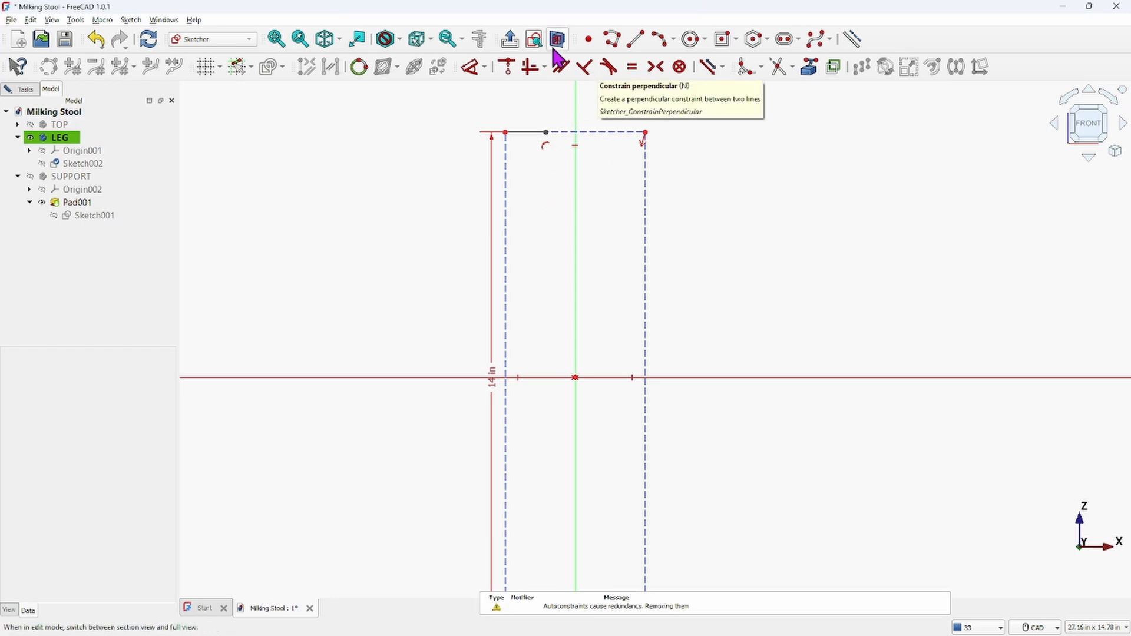
Draw a short vertical line downward from the rectangle's top-left corner
left_click(637, 40)
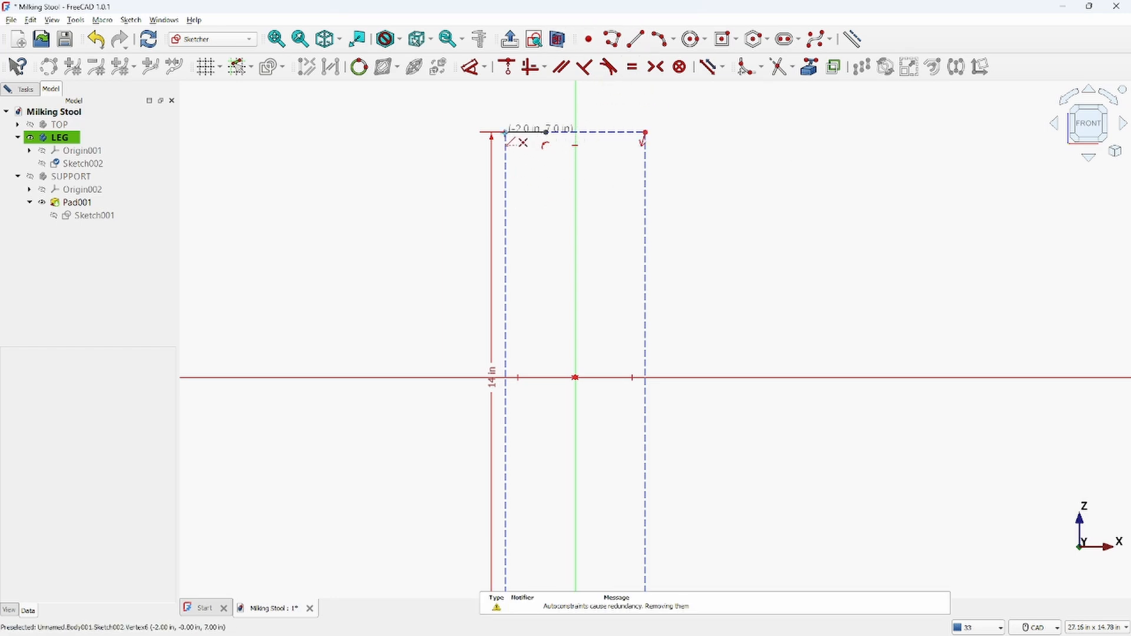
left_click(505, 133)
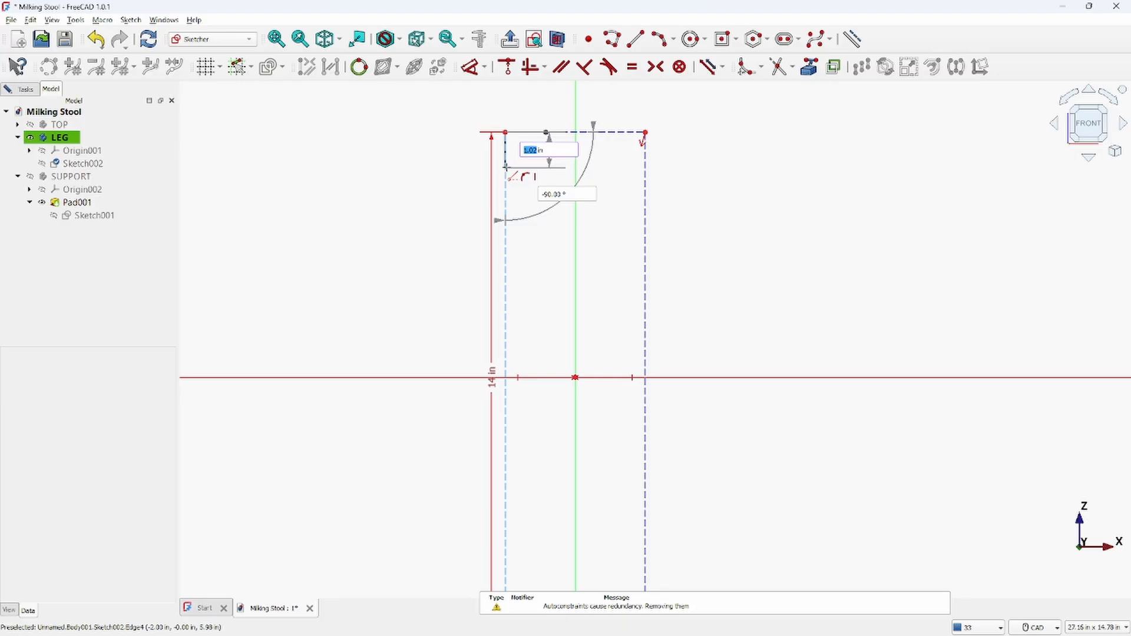
left_click(506, 168)
key("Escape")
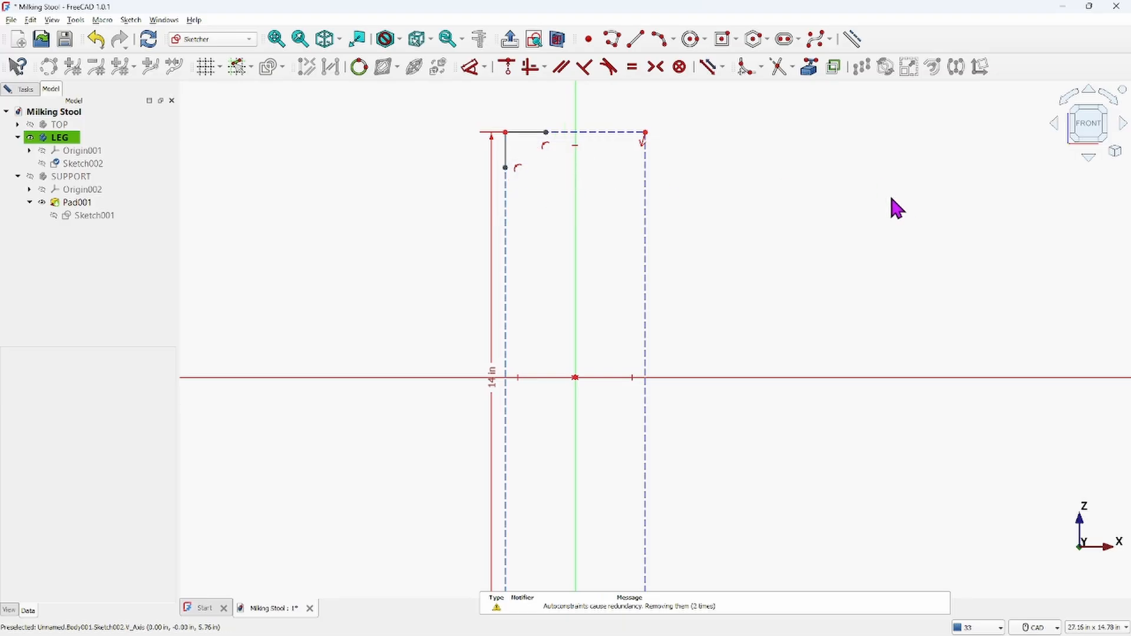
Dimension the short horizontal line to a length of 0.5 in
left_click(526, 133)
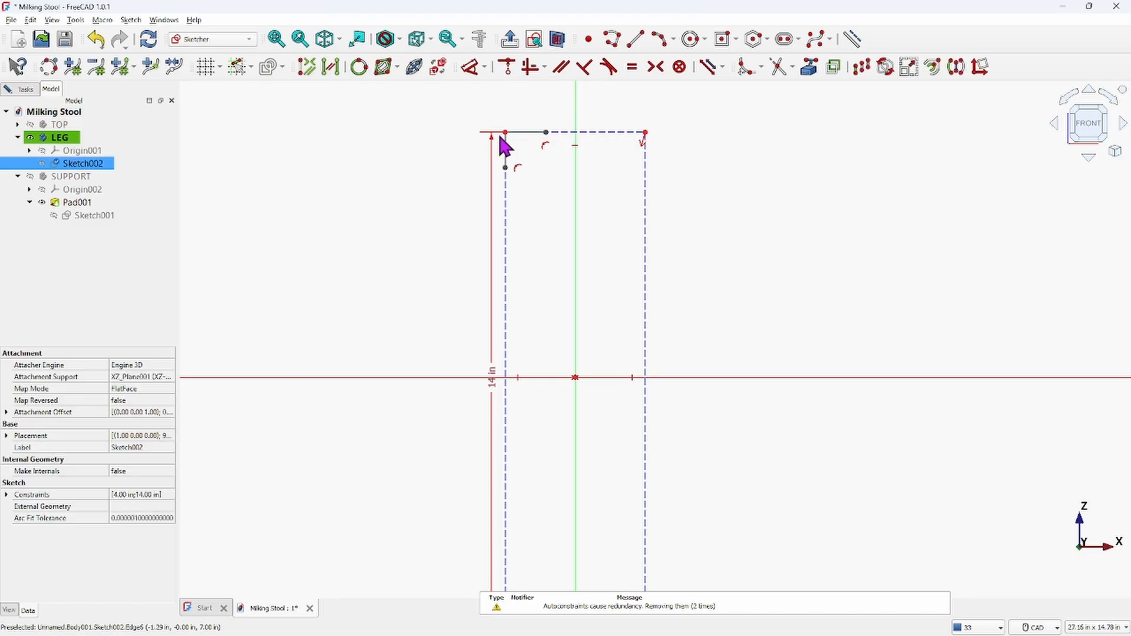
left_click(473, 75)
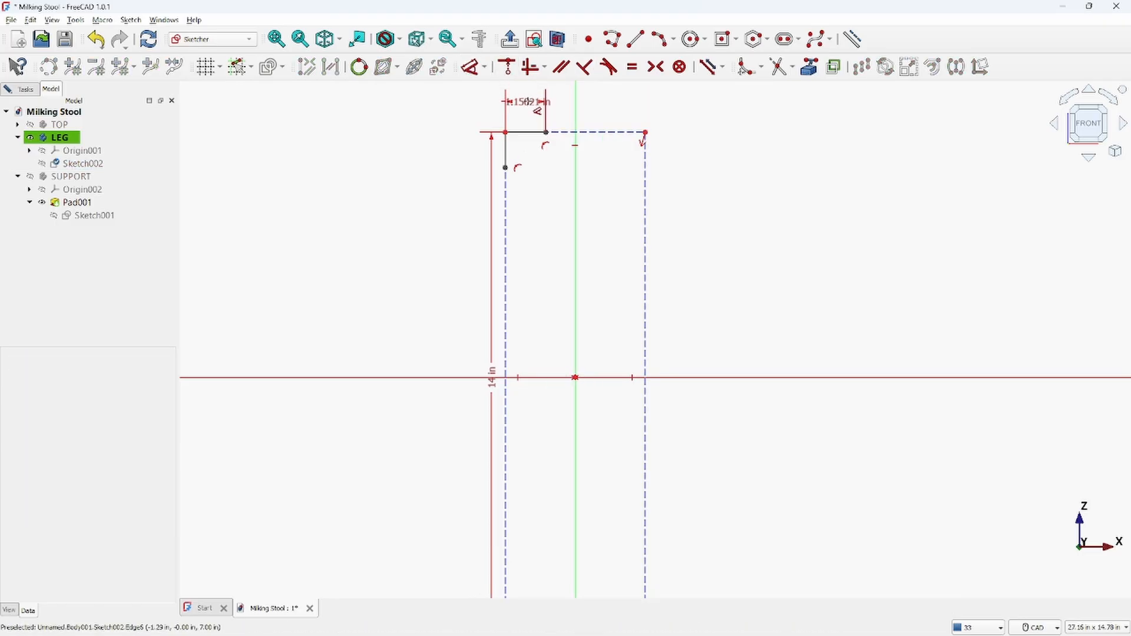
left_click(520, 96)
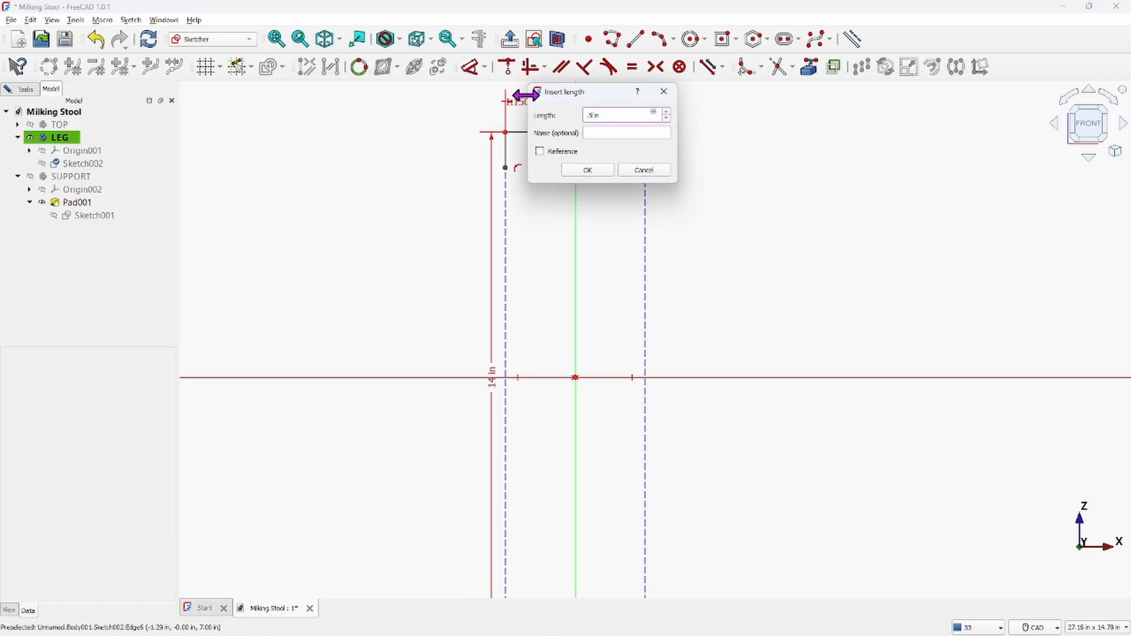
key("Return")
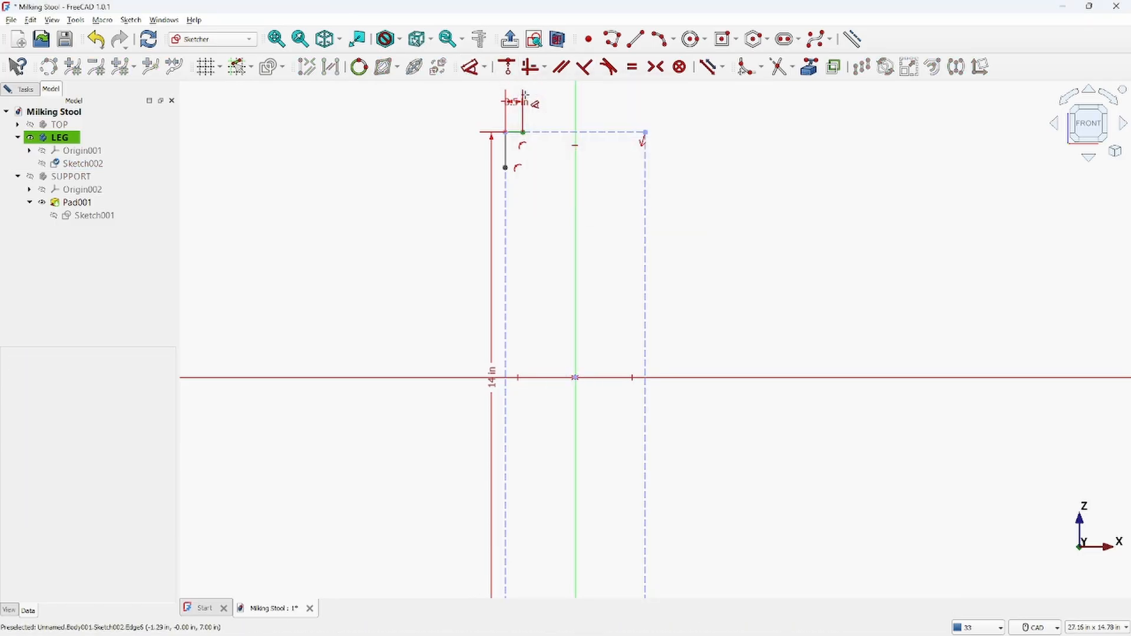
Dimension the short vertical line to a length of 0.75 in
left_click(505, 150)
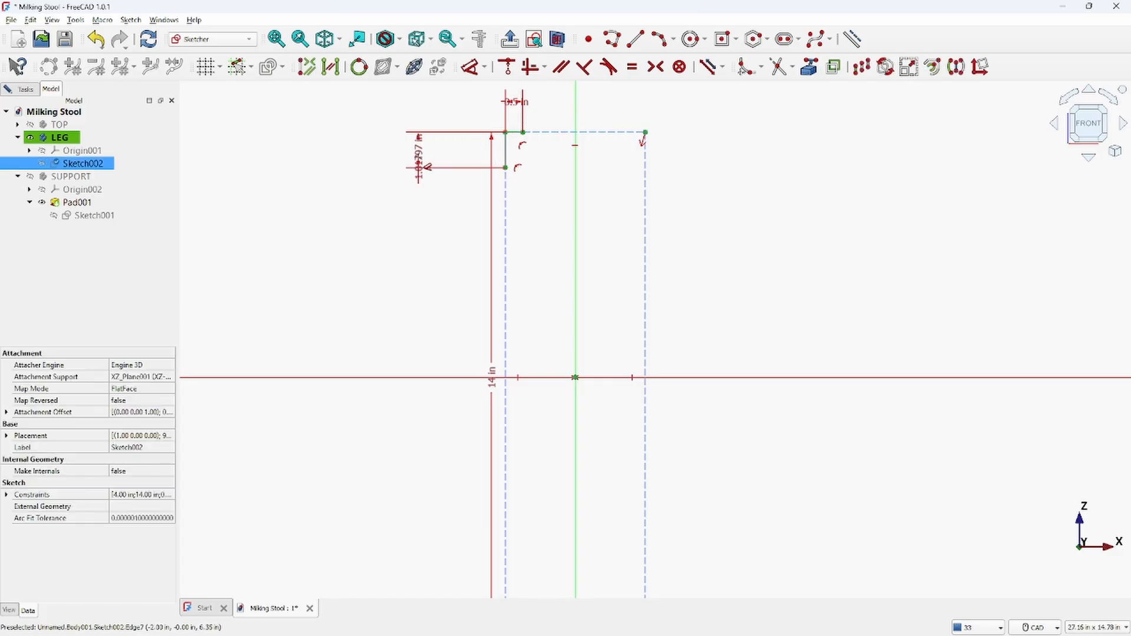
left_click(428, 154)
type(".75in")
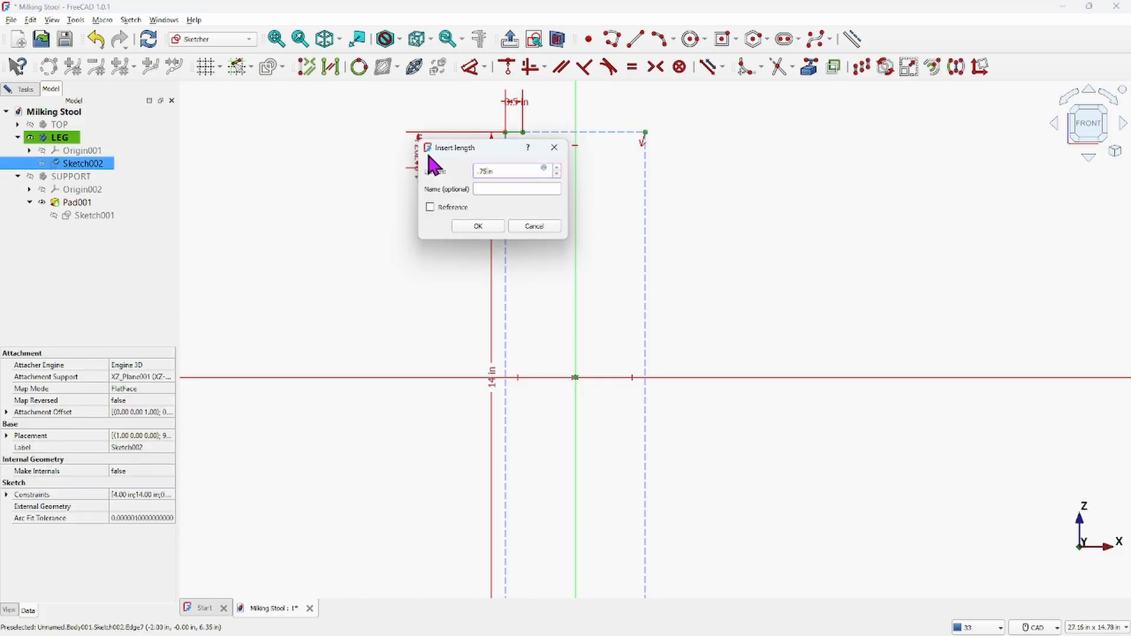
key("Return")
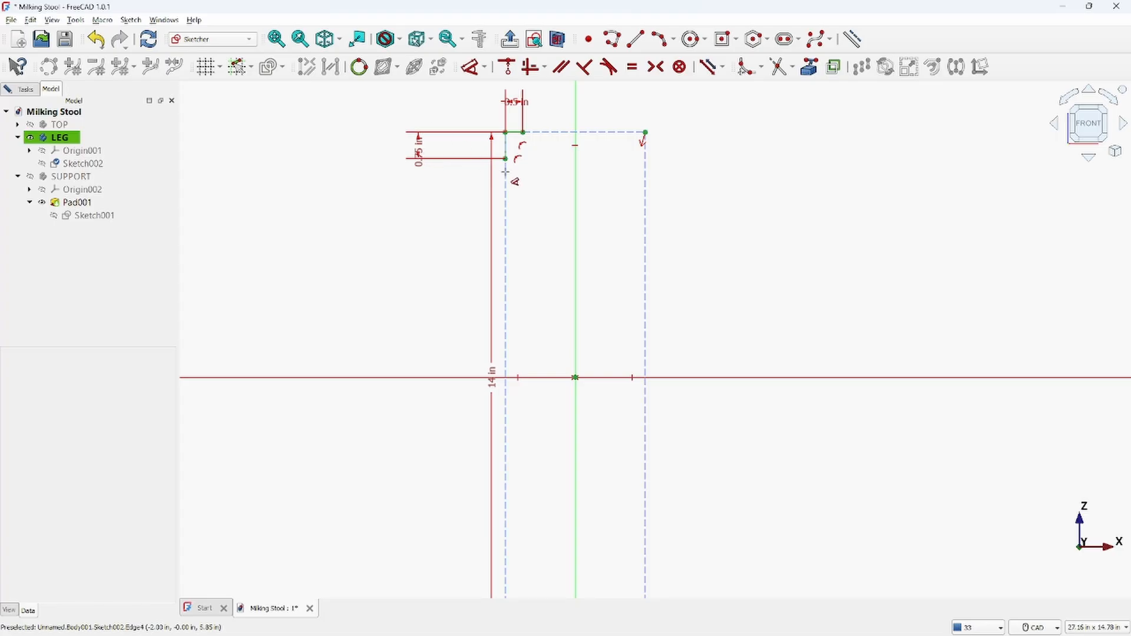
key("Escape")
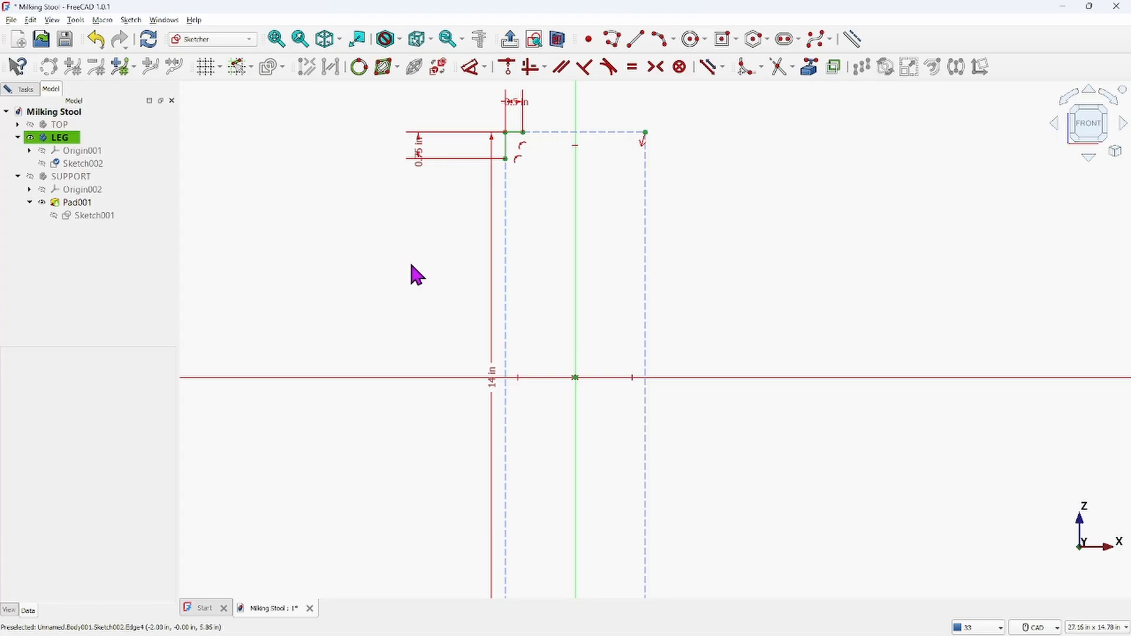
Draw a slanted line from the horizontal line's end down and to the right across the rectangle
scroll(412, 260, "down", 3)
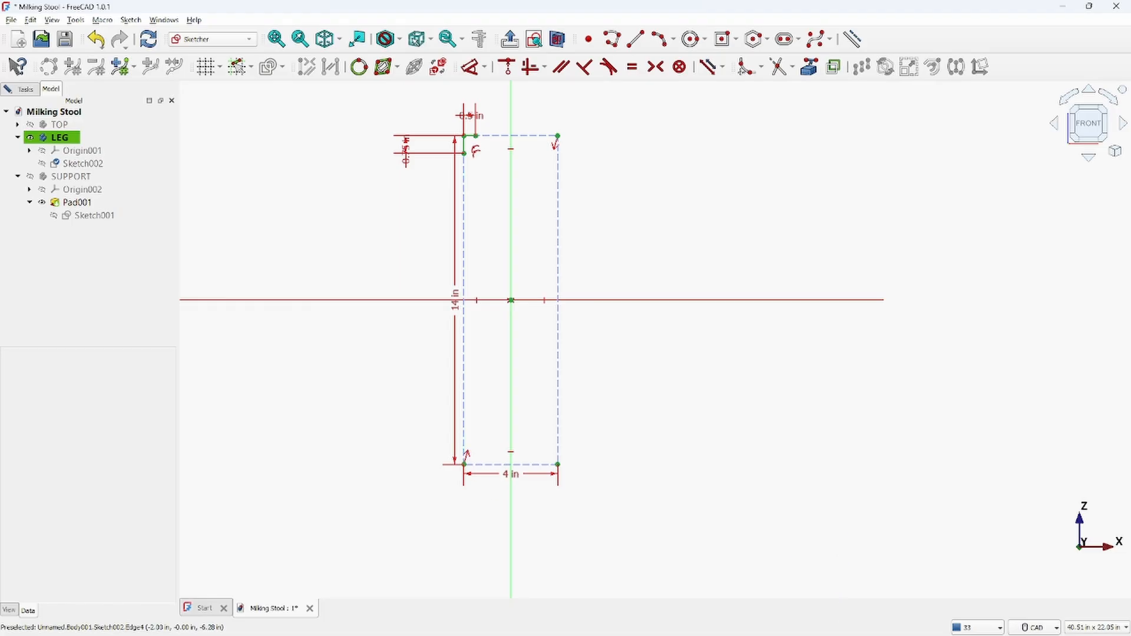
mouse_move(815, 634)
scroll(507, 124, "up", 3)
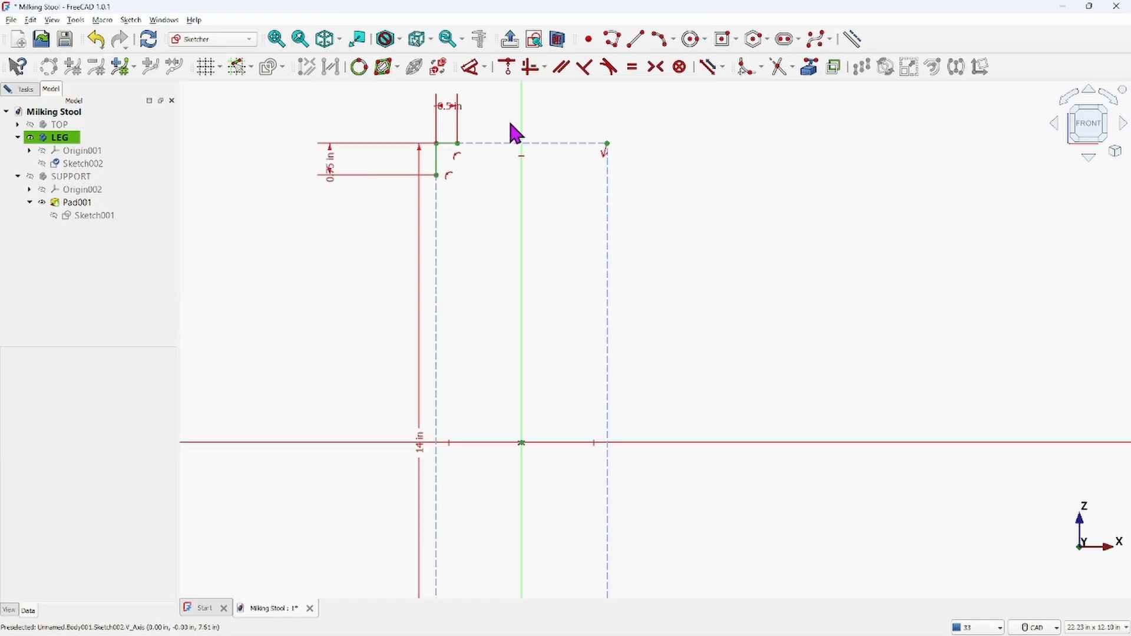
left_click(665, 40)
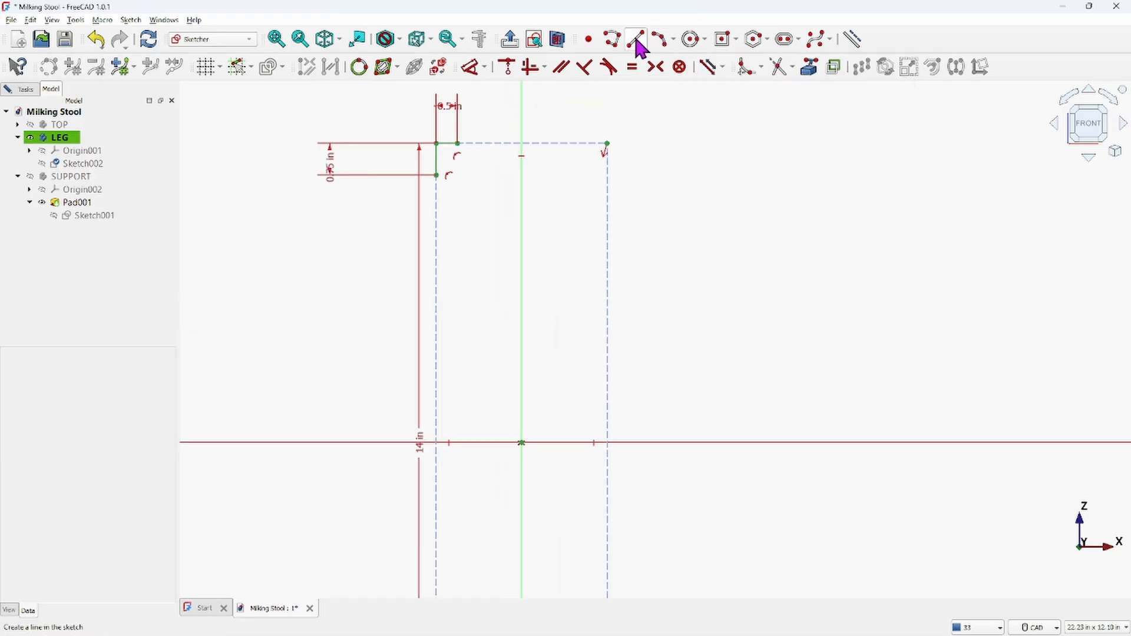
left_click(458, 143)
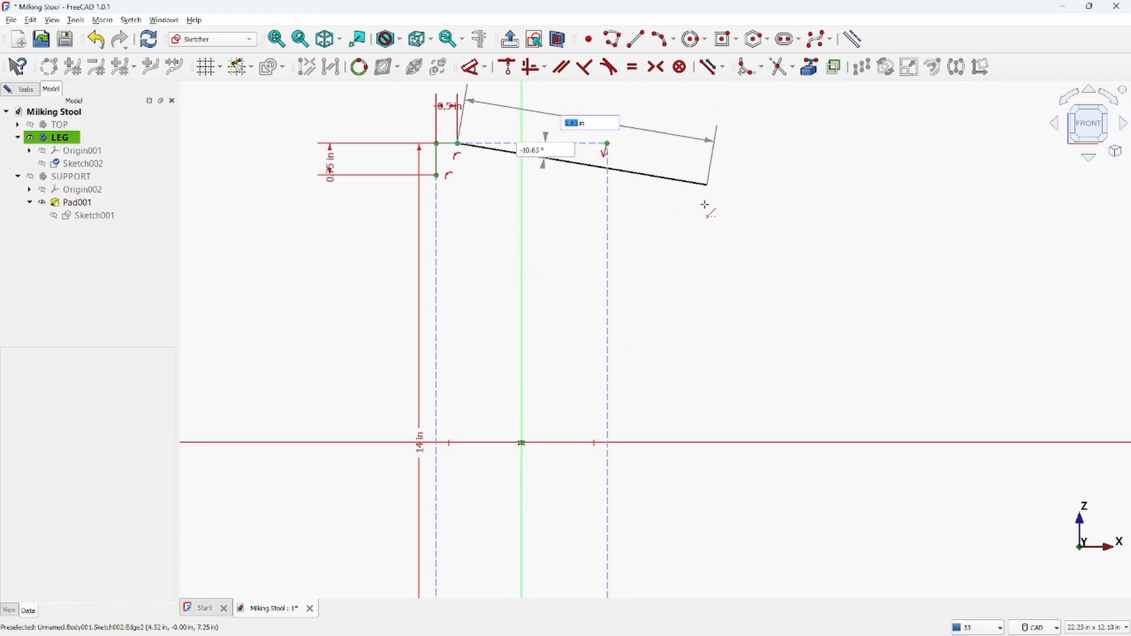
left_click(666, 257)
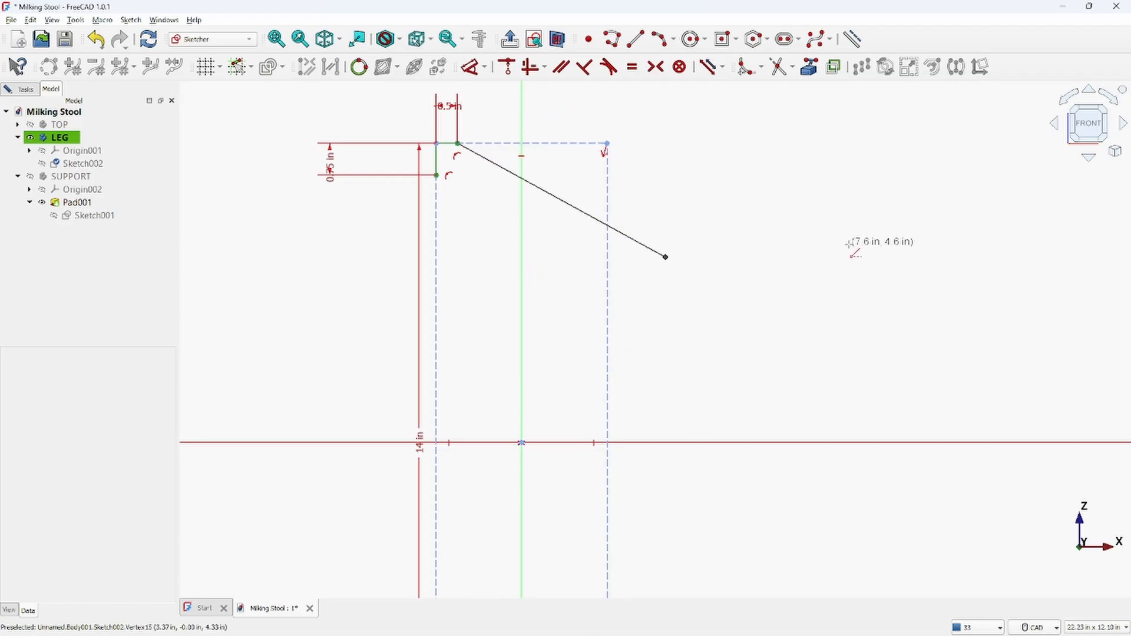
Switch to the Photos viewer to examine the reference drawing's leg profile, then return to the sketch
scroll(773, 223, "down", 5)
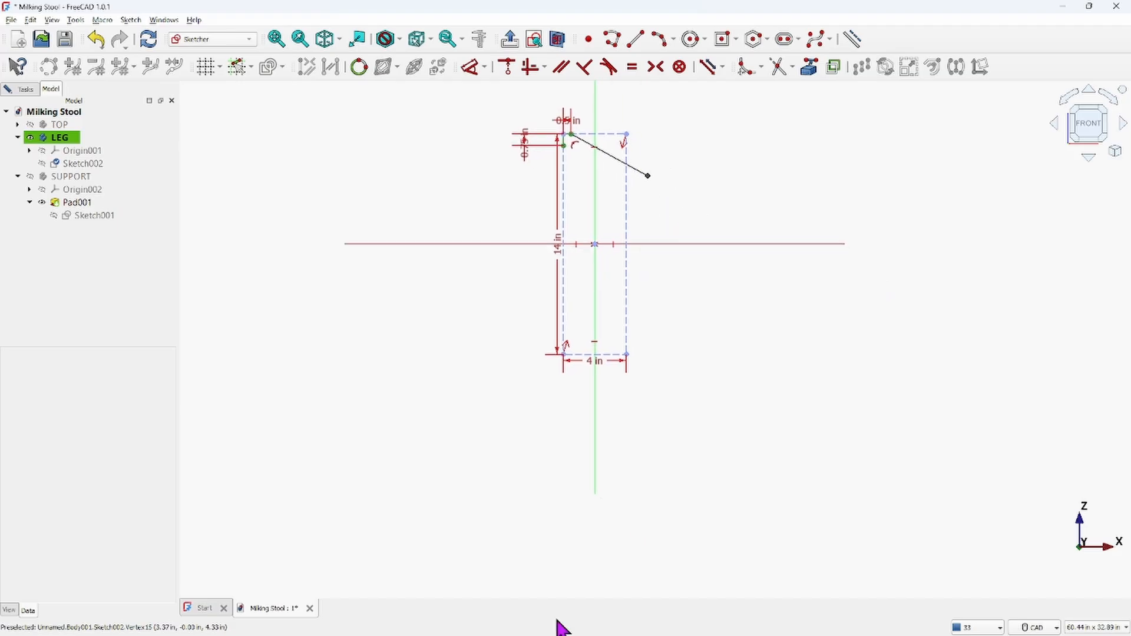
scroll(799, 590, "down", 3)
scroll(784, 560, "up", 7)
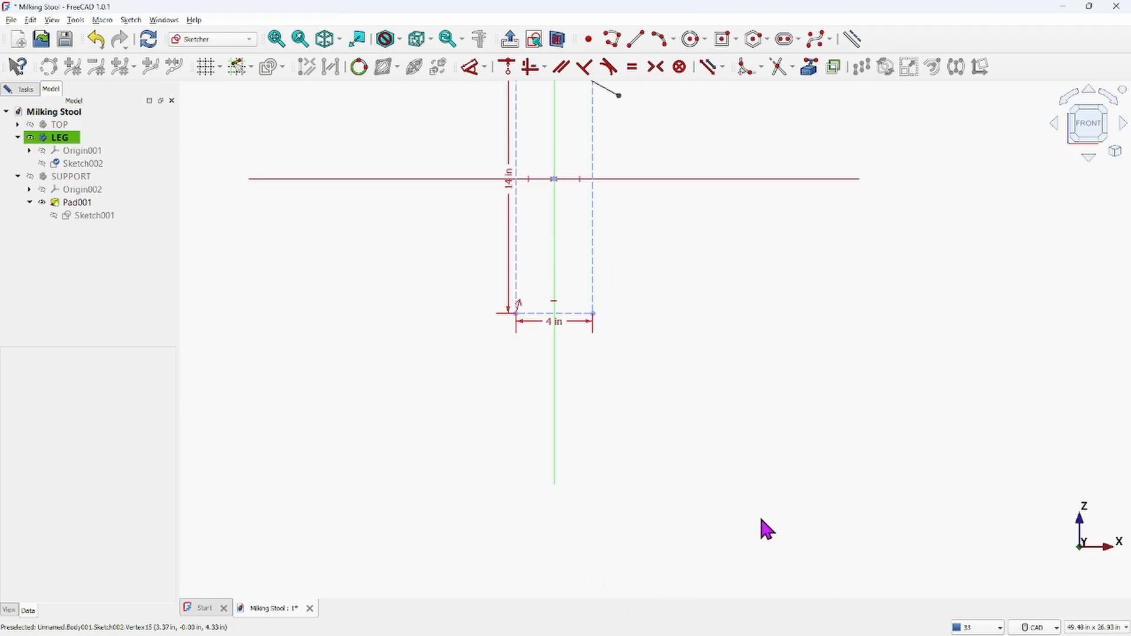
scroll(565, 324, "down", 1)
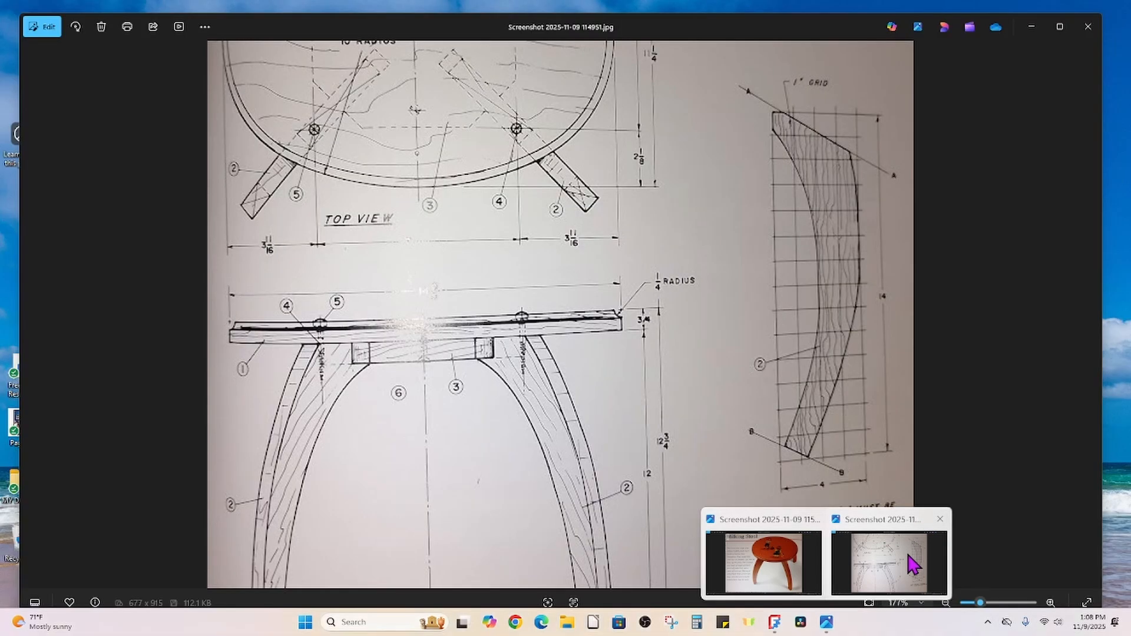
left_click(910, 567)
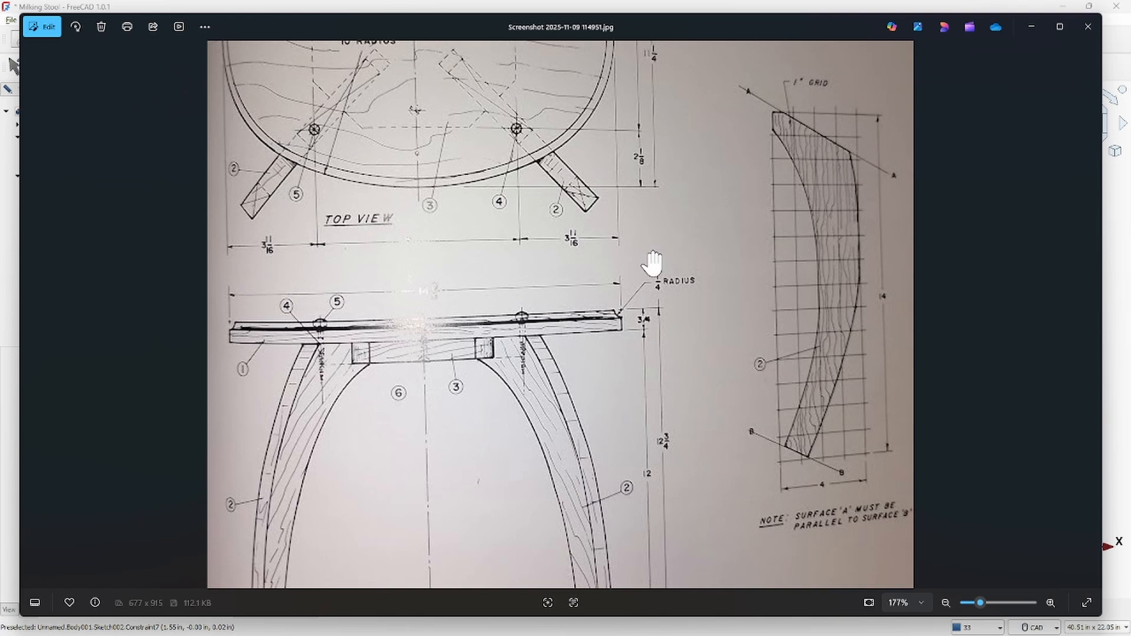
mouse_move(1052, 635)
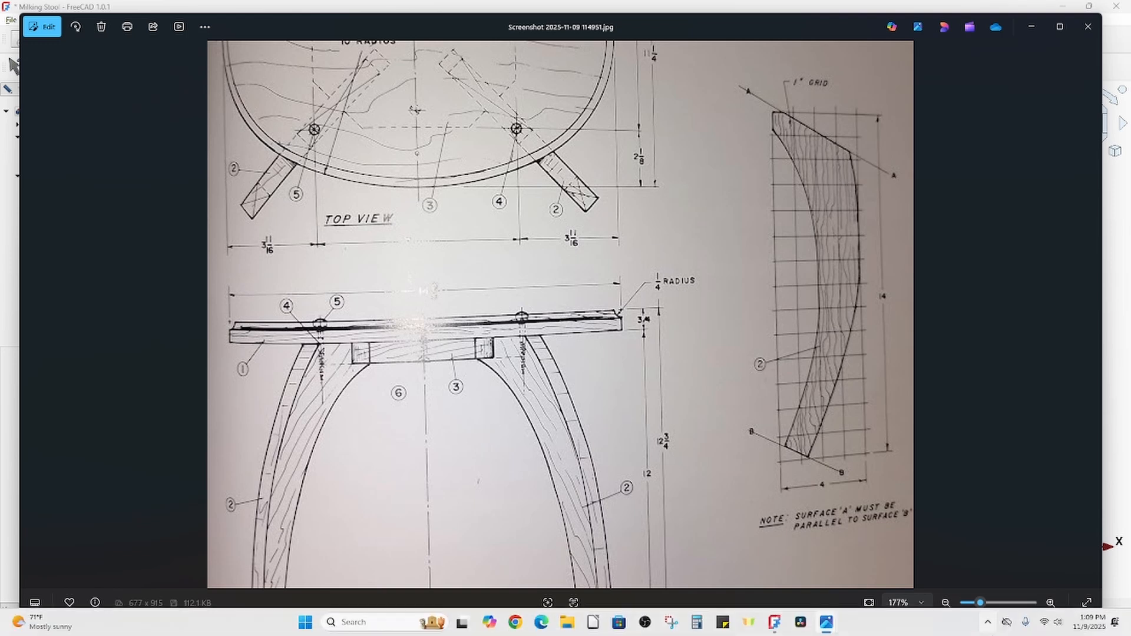
mouse_move(827, 623)
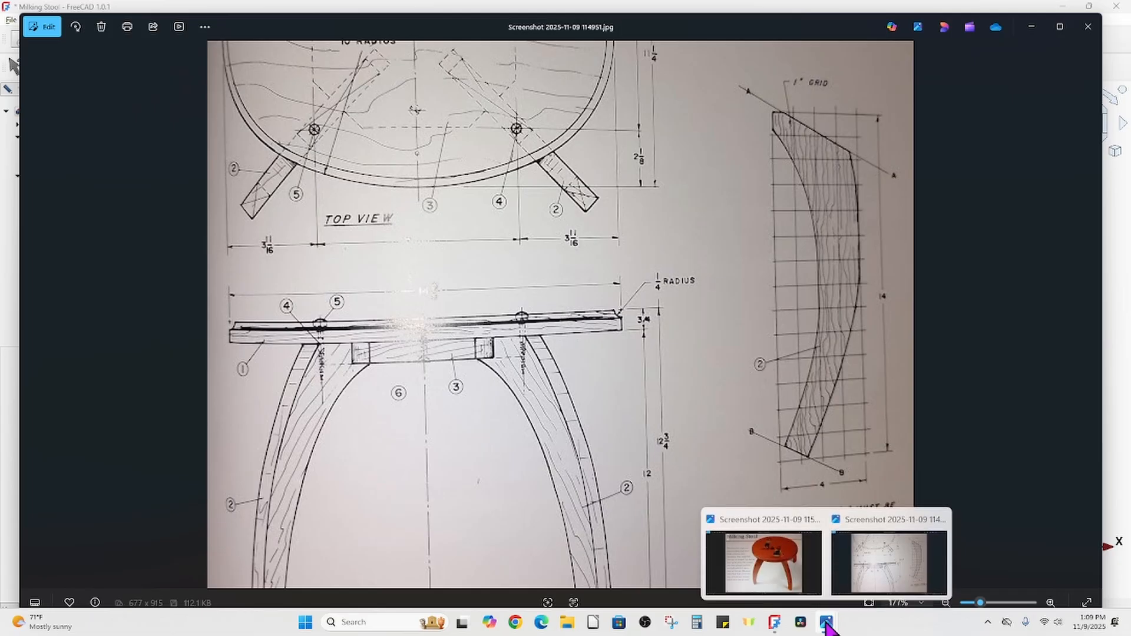
left_click(774, 622)
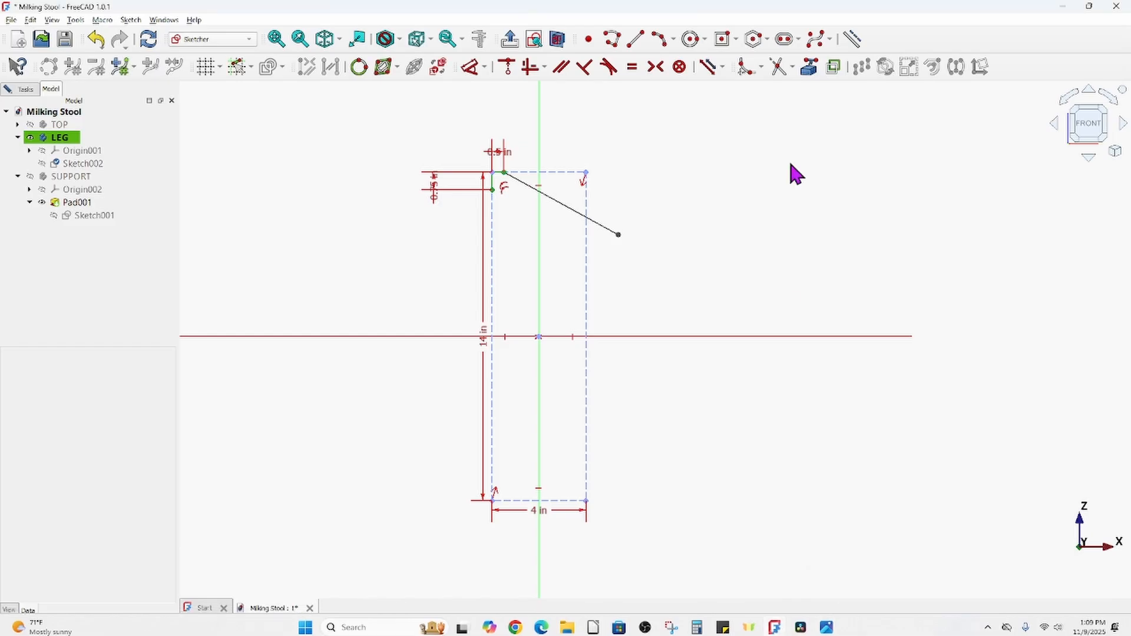
Constrain the slanted line's vertical distance between its endpoints to 1.75 in and move the dimension label aside
left_click(505, 174)
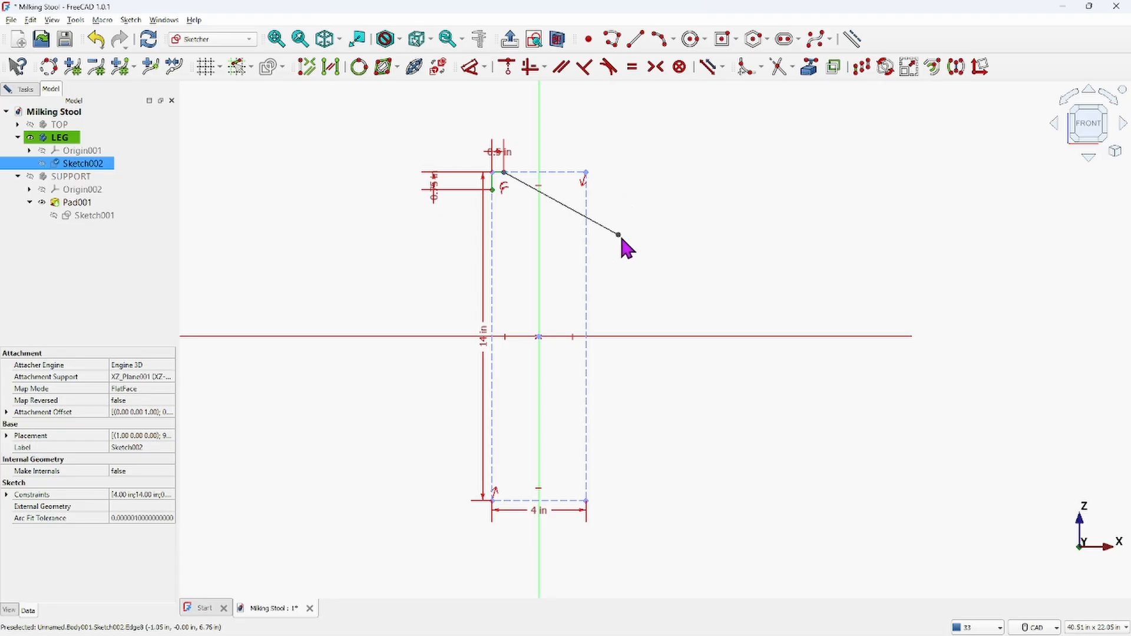
left_click(485, 68)
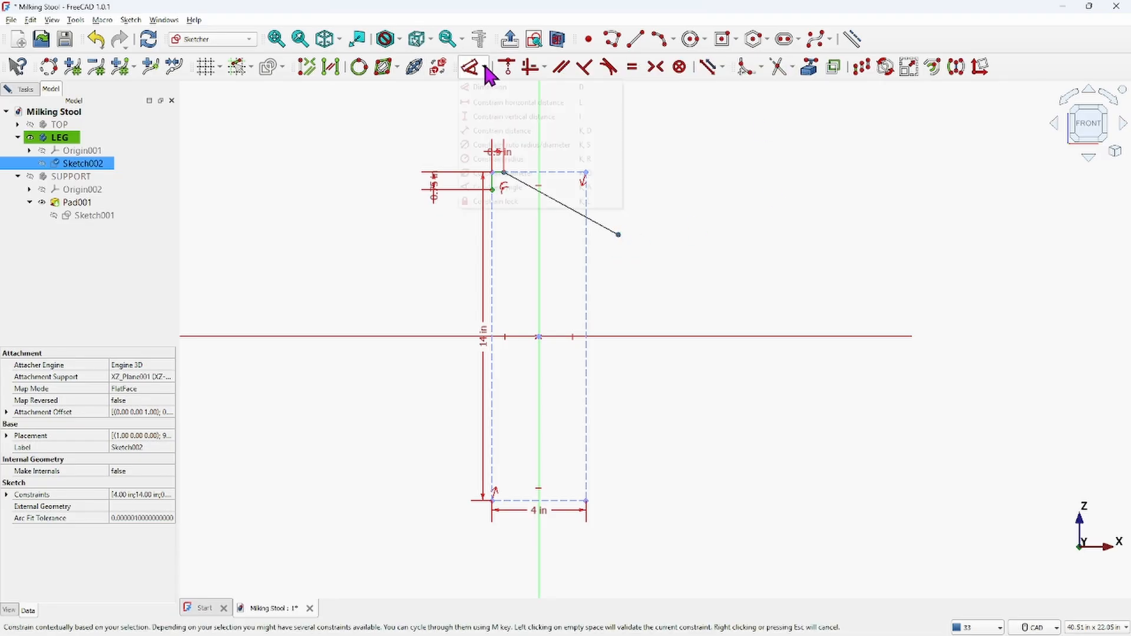
left_click(489, 117)
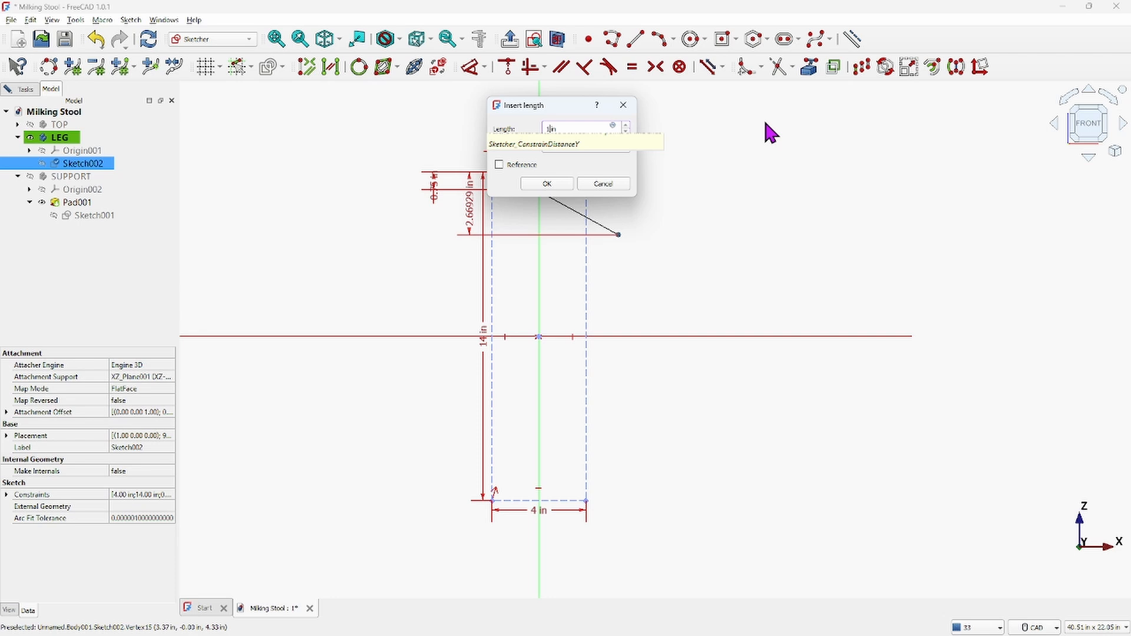
key("Return")
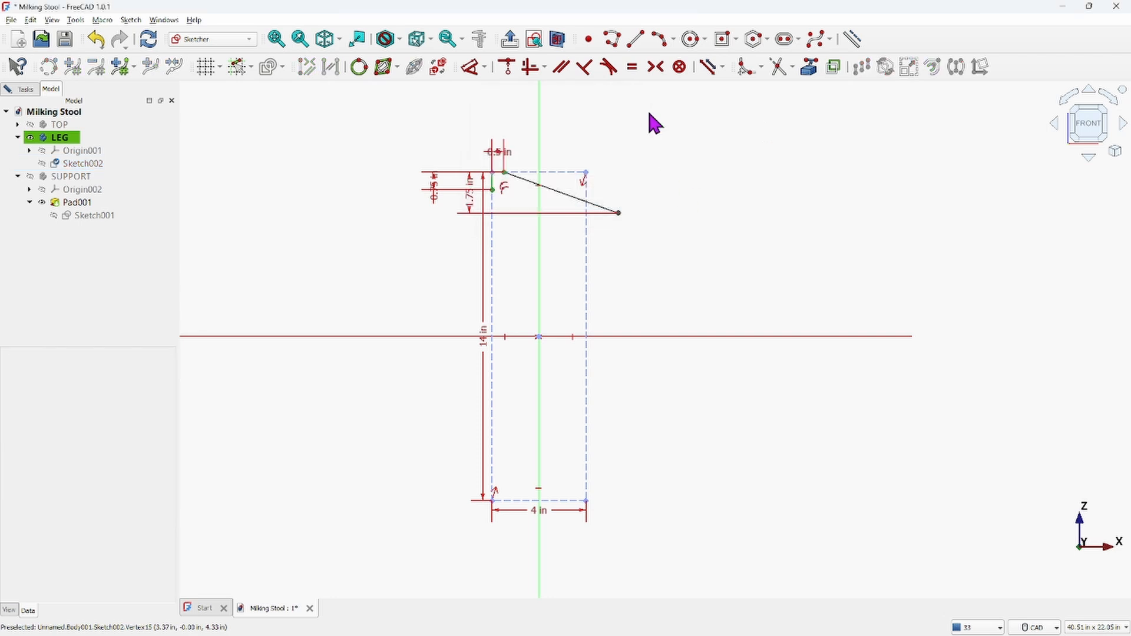
right_click(623, 171)
left_click(742, 110)
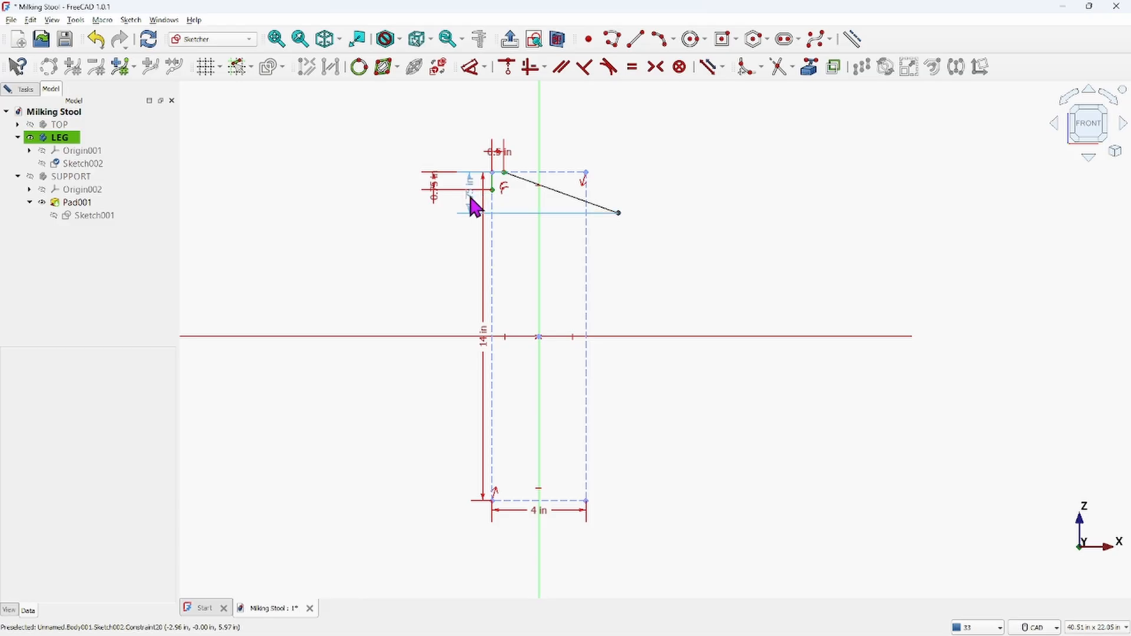
mouse_move(472, 206)
left_mouse_down()
mouse_move(816, 192)
mouse_move(761, 175)
left_mouse_up()
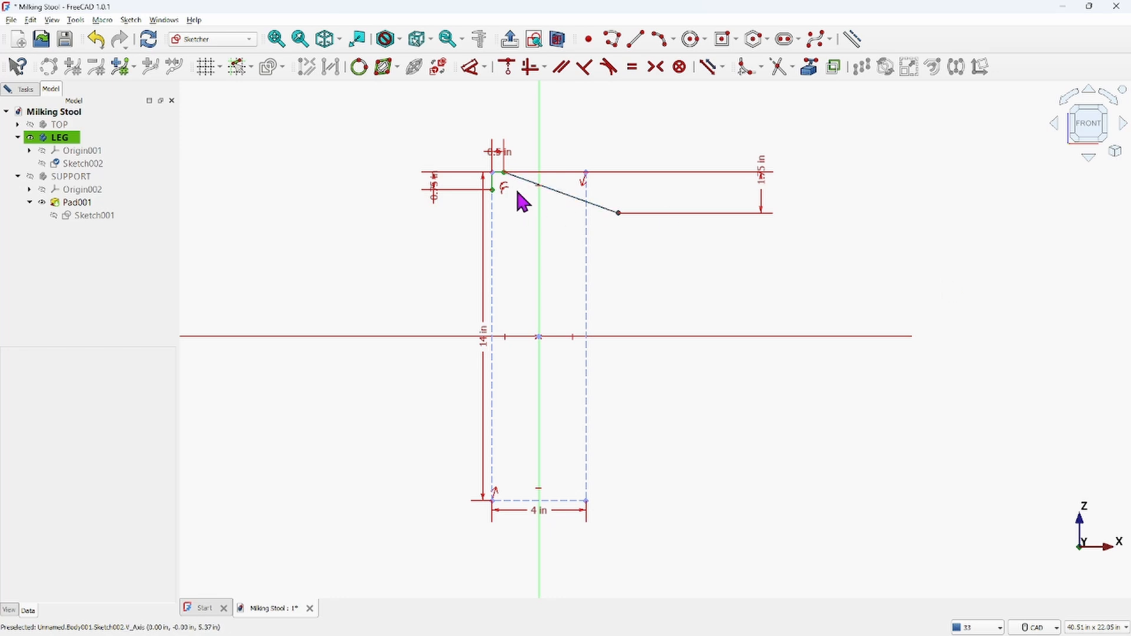
Constrain the slanted line's horizontal distance between its endpoints to 3.75 in
left_click(494, 173)
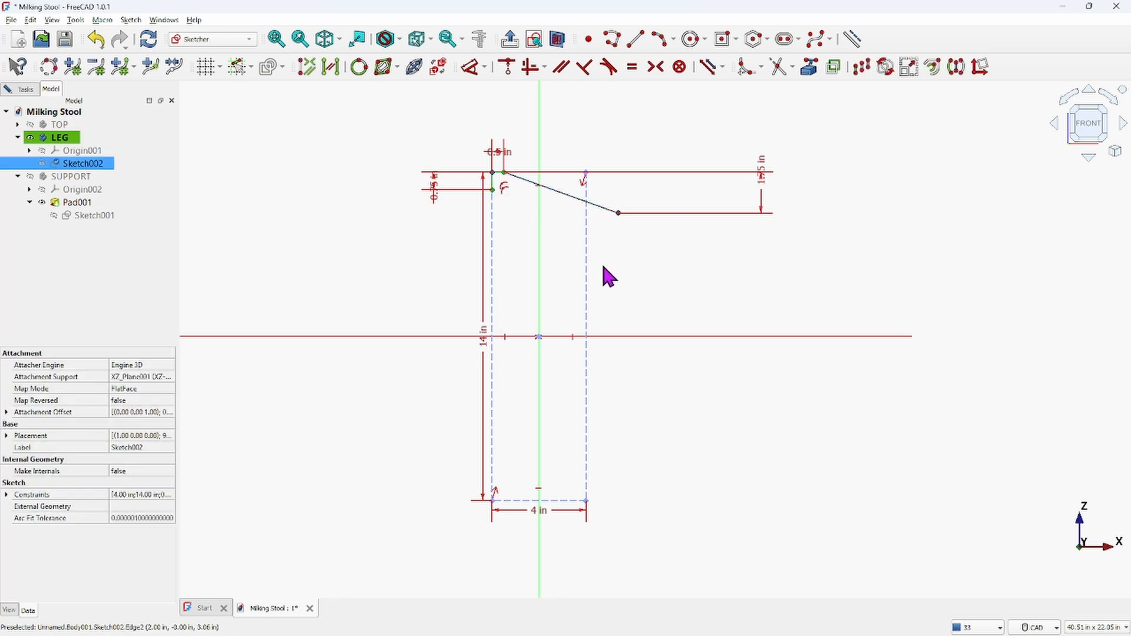
left_click(485, 68)
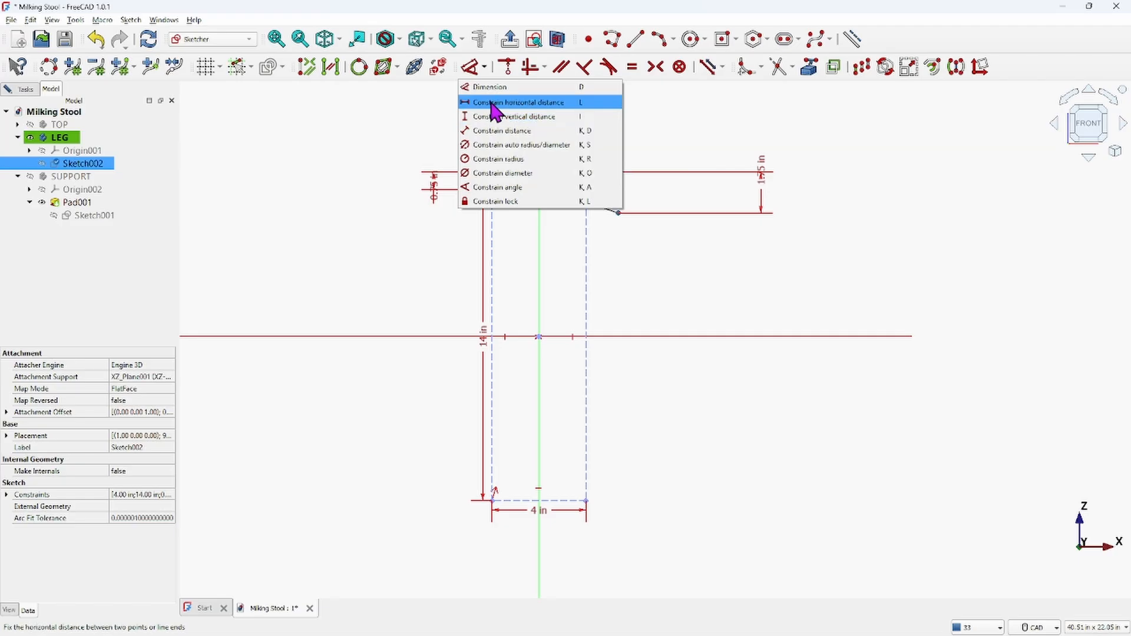
left_click(495, 103)
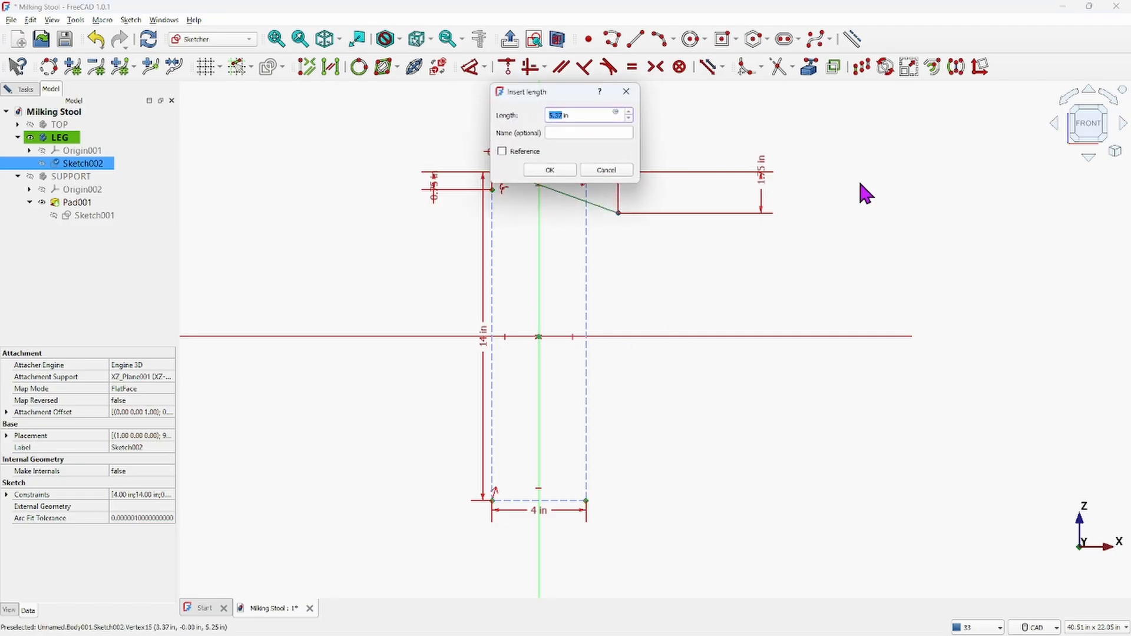
key("Return")
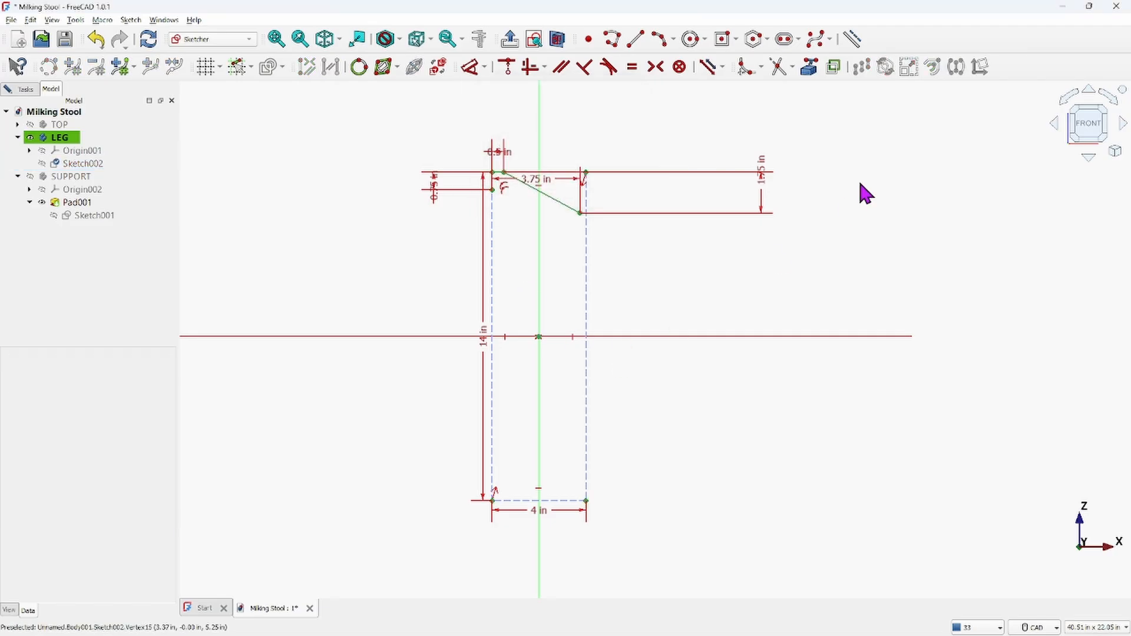
right_click(854, 193)
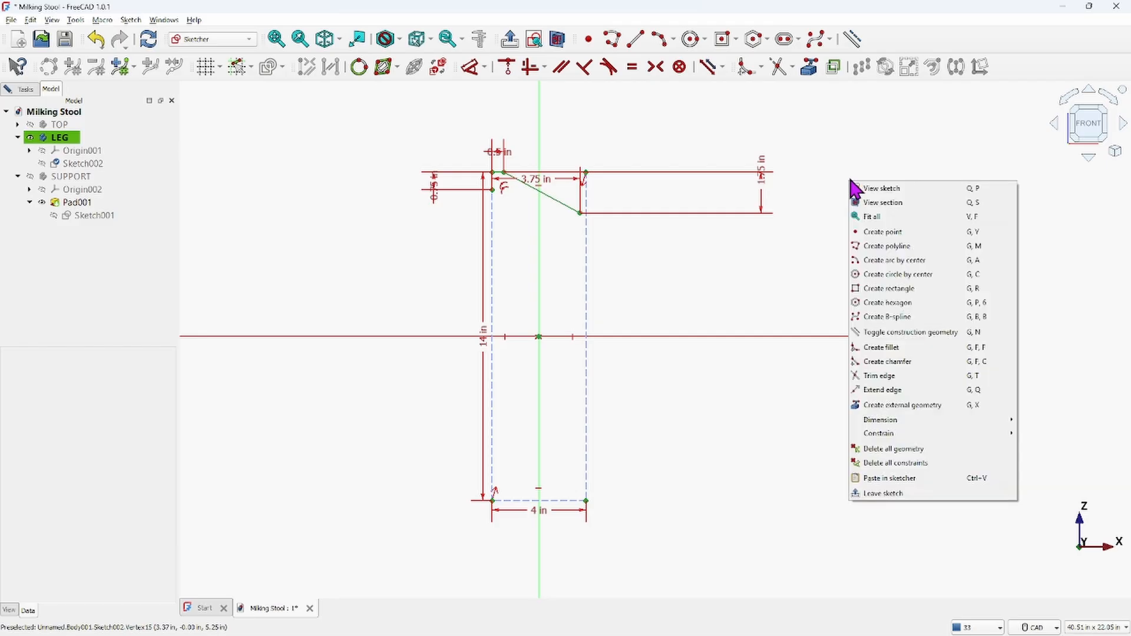
left_click(821, 202)
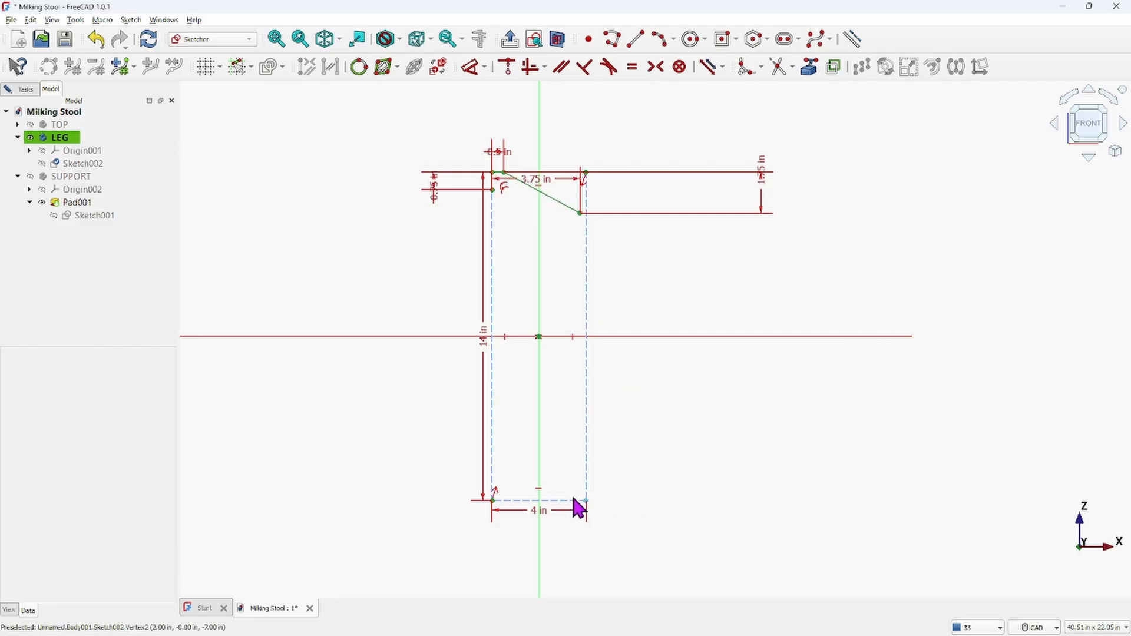
Consult the reference drawing's leg profile in the photo viewer and return to the sketch
scroll(769, 577, "down", 2)
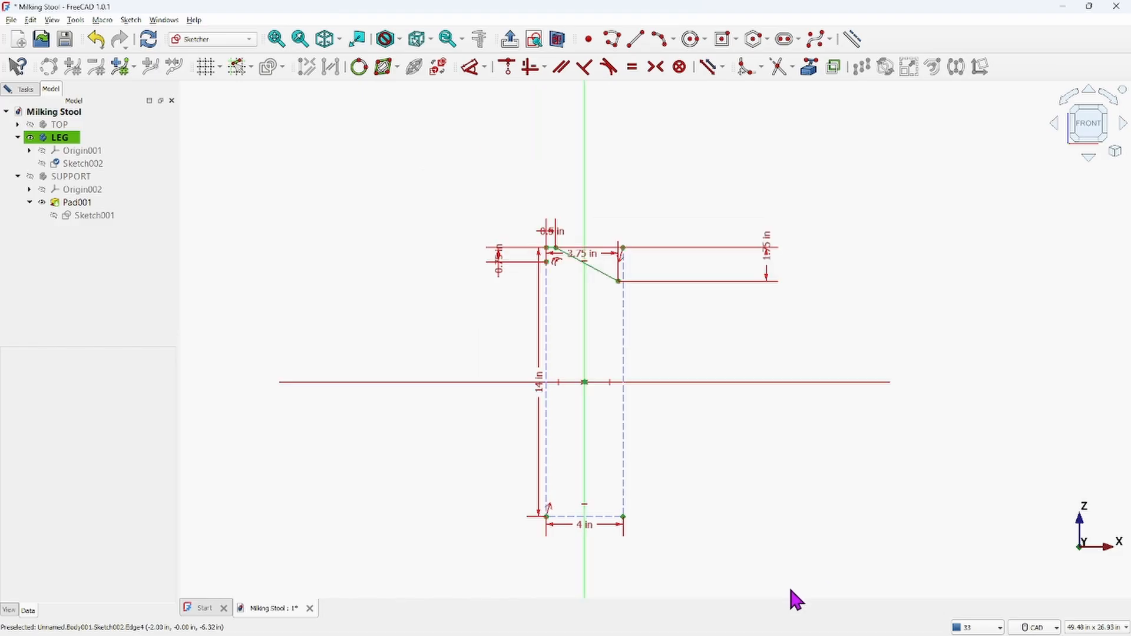
middle_click_drag(695, 430, 647, 309)
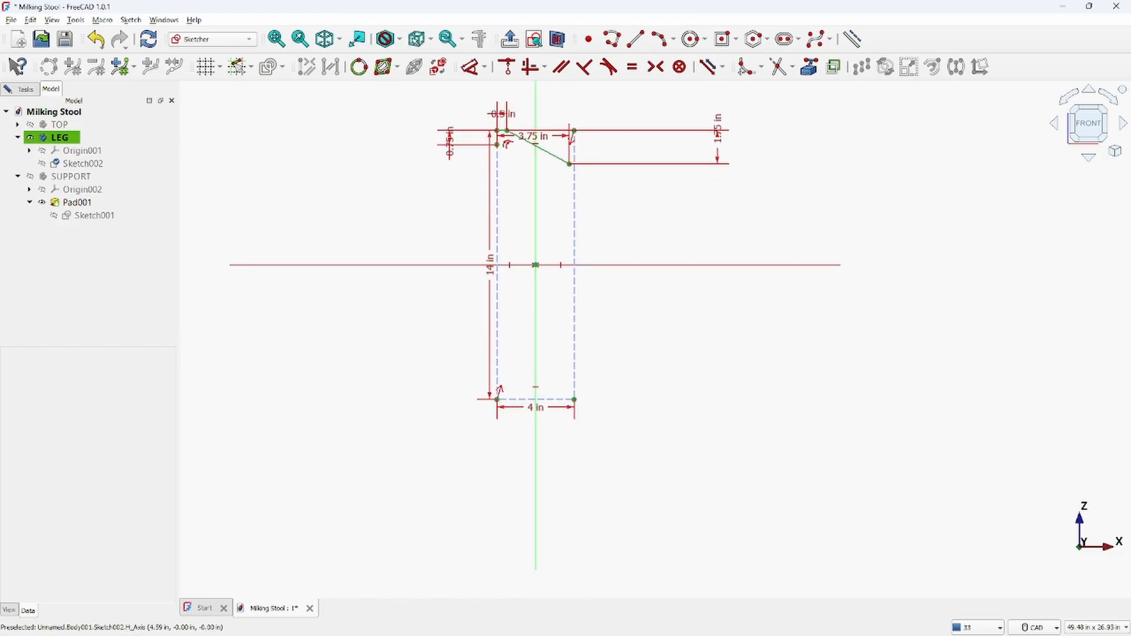
mouse_move(827, 622)
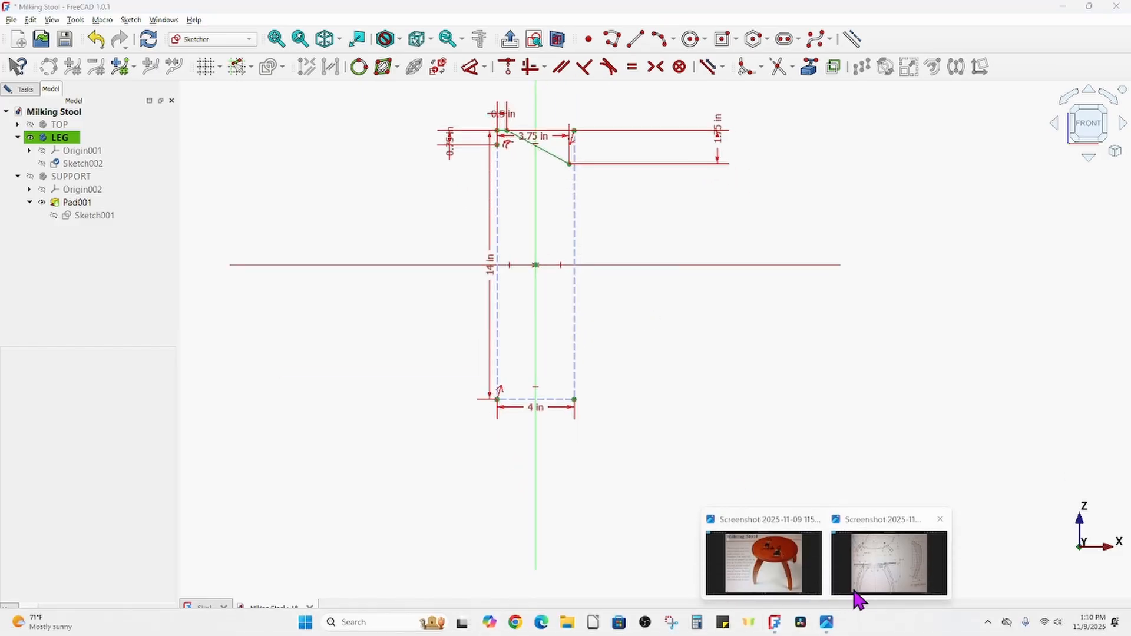
left_click(857, 600)
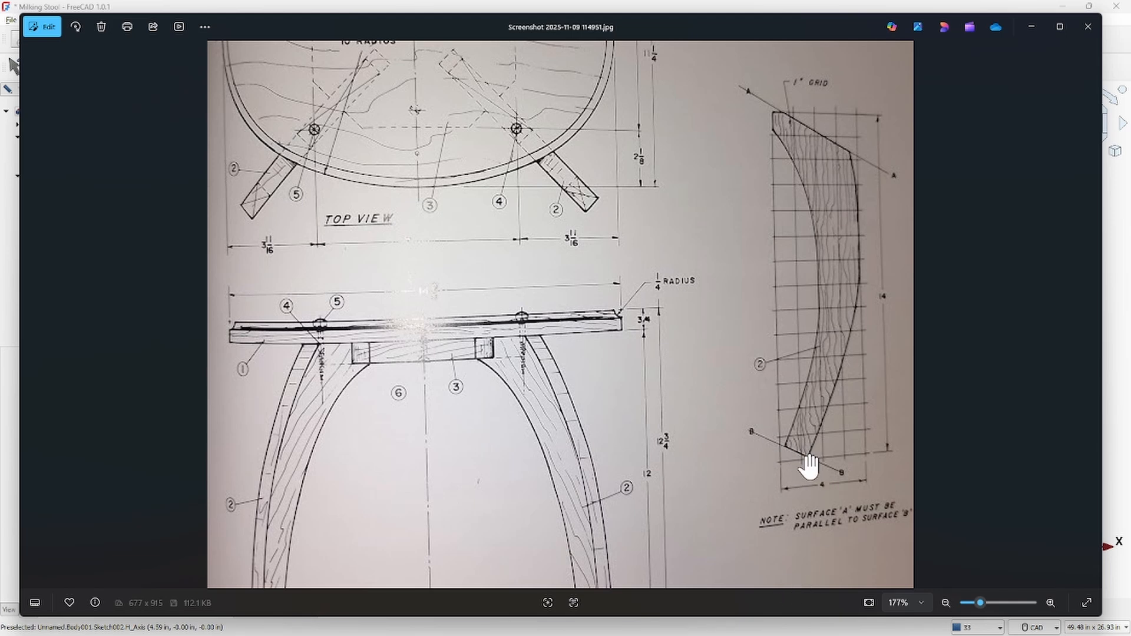
mouse_move(927, 631)
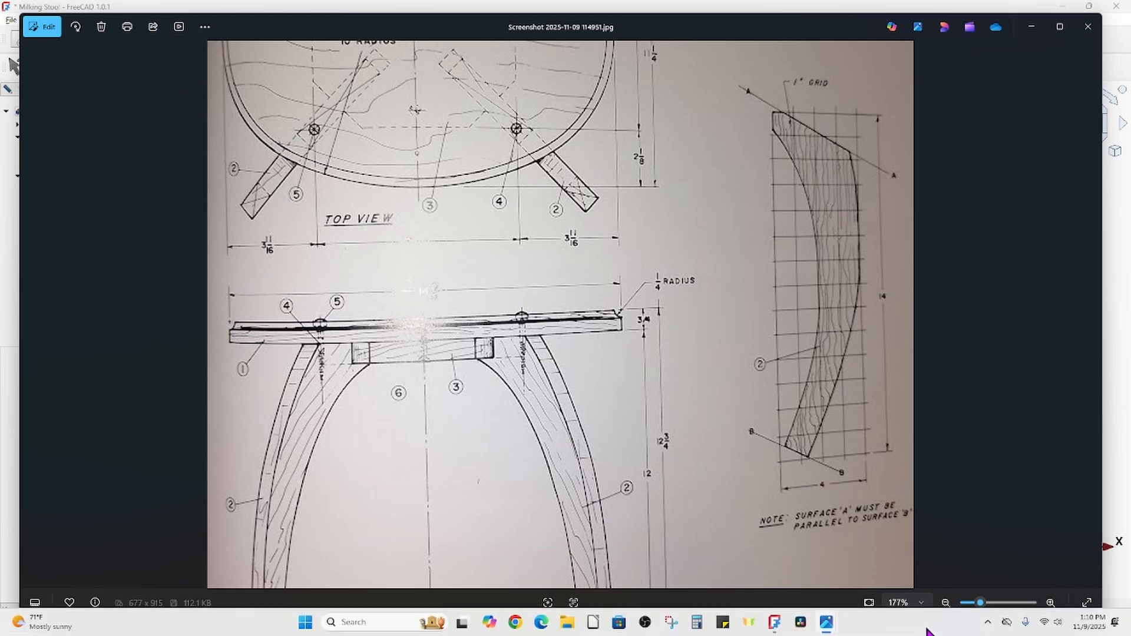
left_click(774, 623)
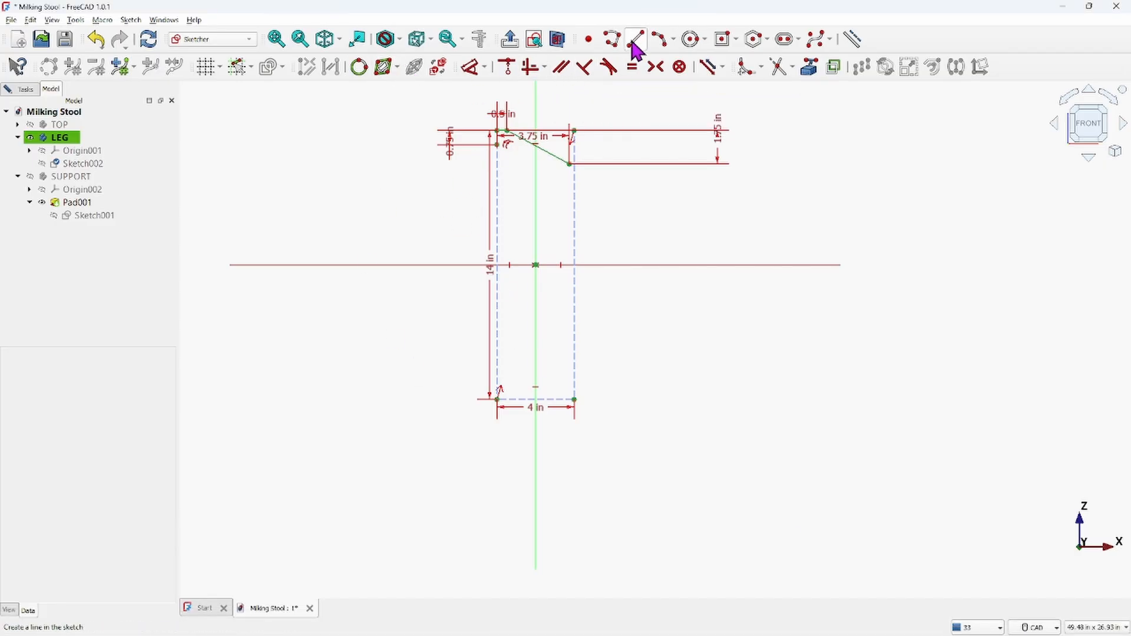
Draw a short slanted line from the rectangle's bottom edge up and to the left near its lower-left corner
scroll(513, 388, "up", 5)
scroll(500, 379, "up", 2)
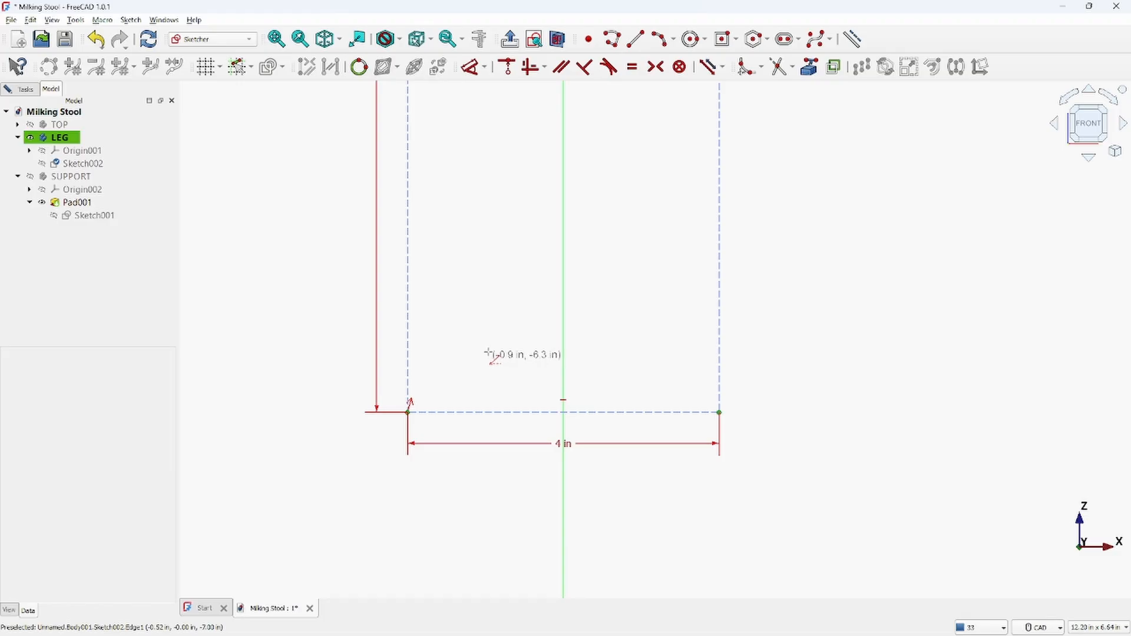
left_click(513, 412)
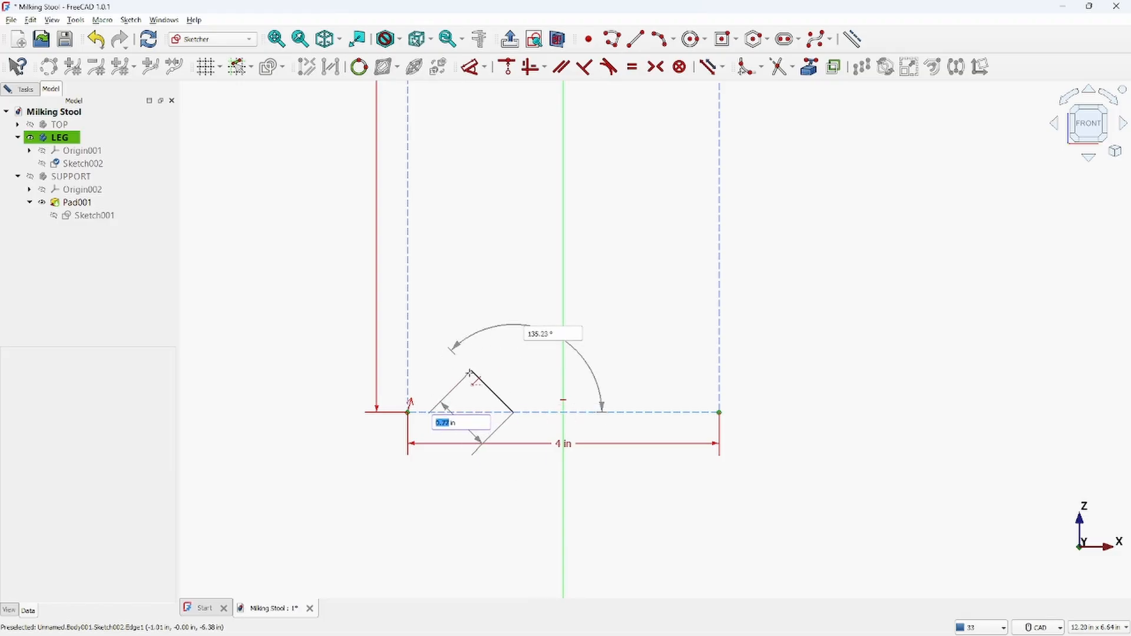
left_click(432, 347)
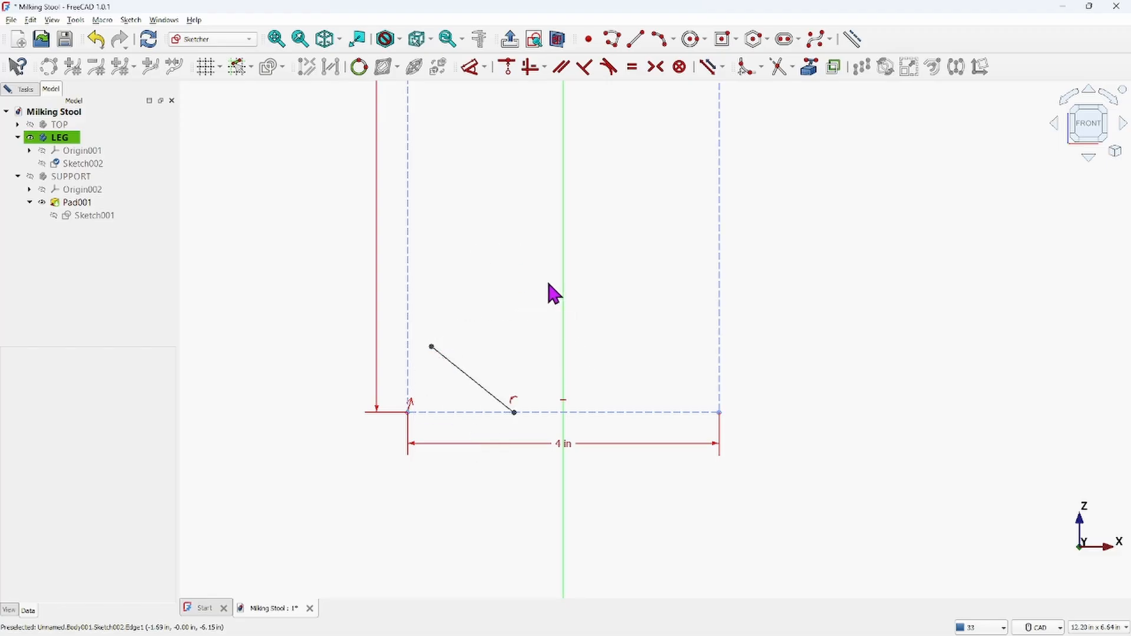
scroll(554, 292, "down", 5)
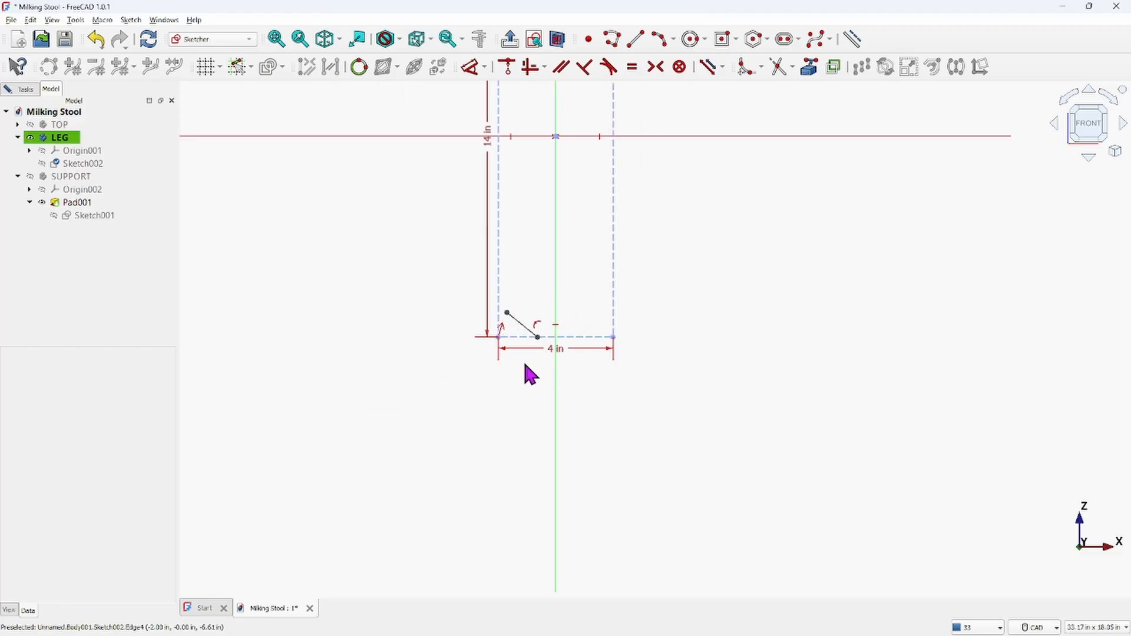
Check the bottom of the leg profile in the reference drawing again and return to the sketch
mouse_move(760, 635)
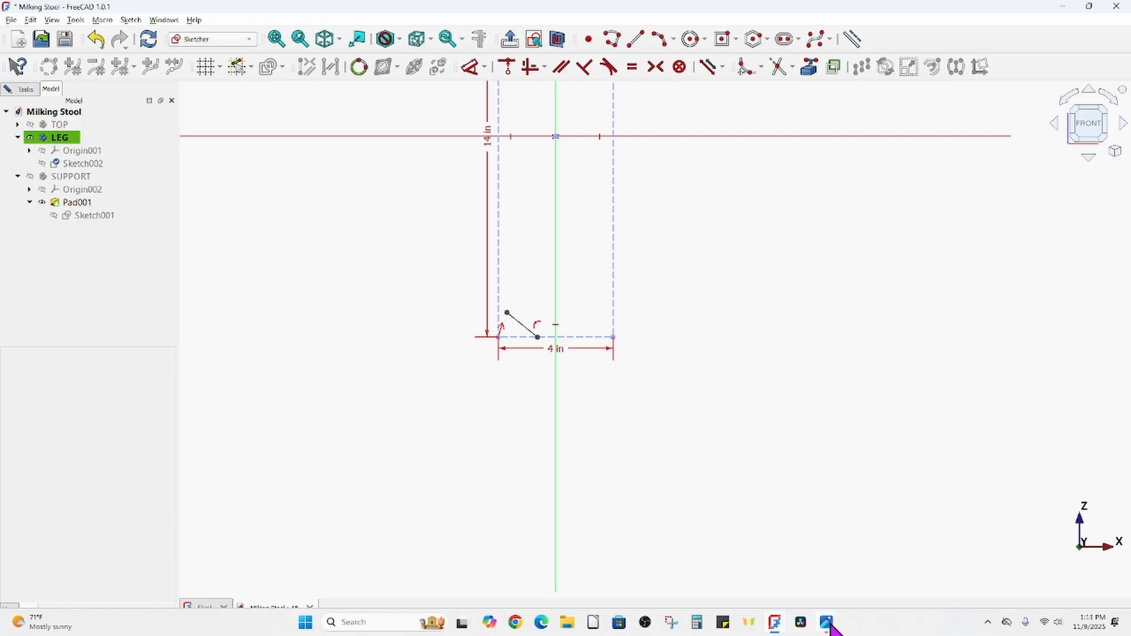
mouse_move(820, 626)
left_click(873, 585)
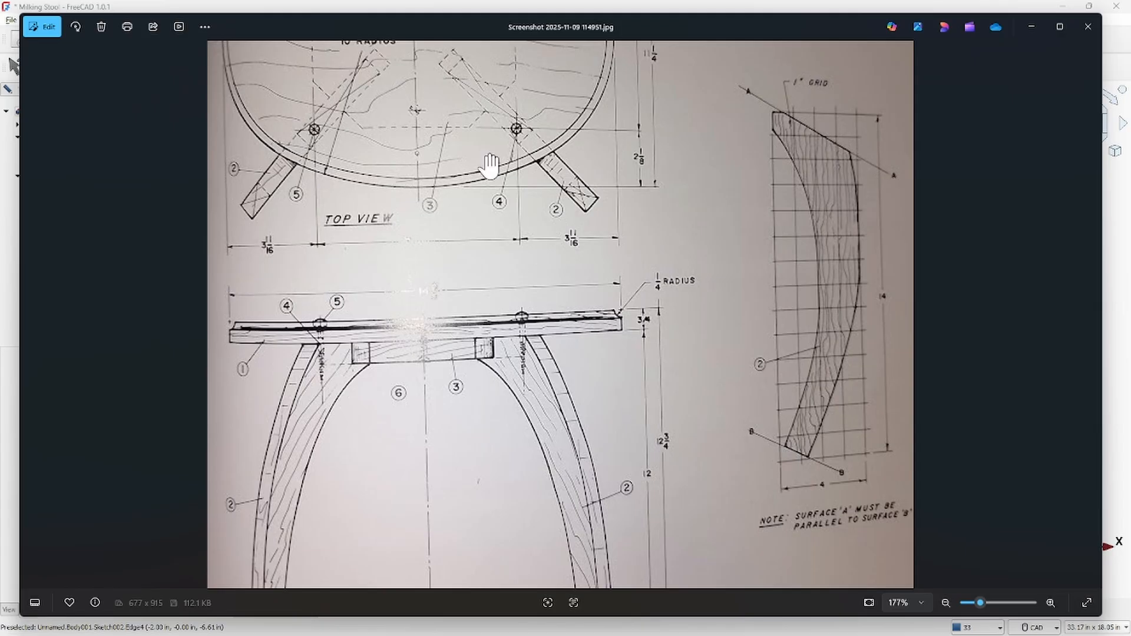
mouse_move(719, 635)
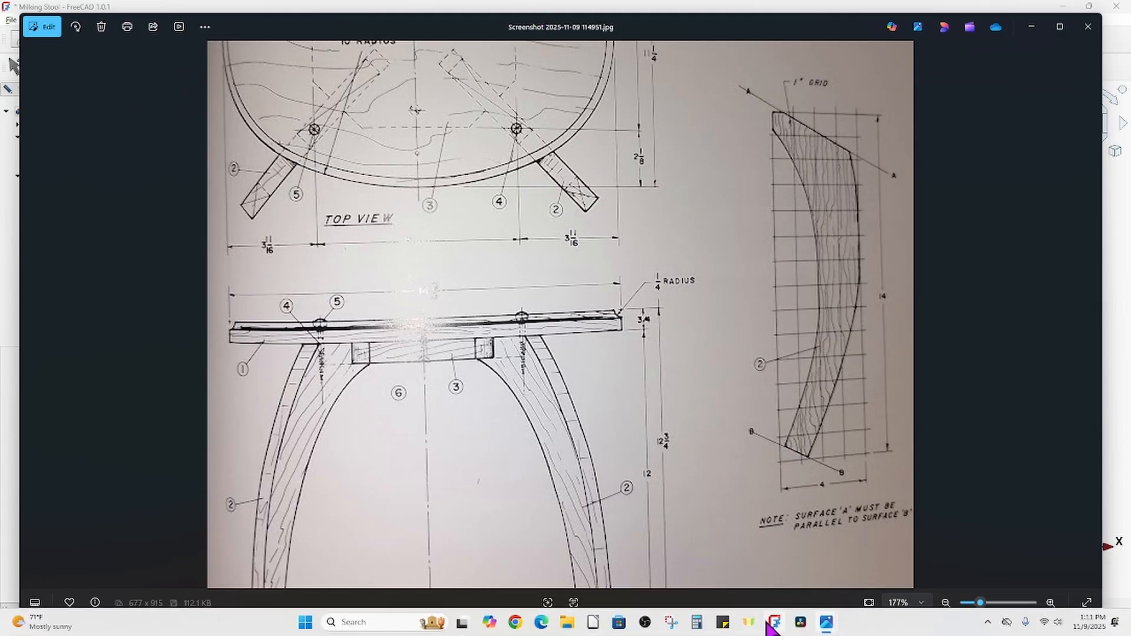
left_click(783, 601)
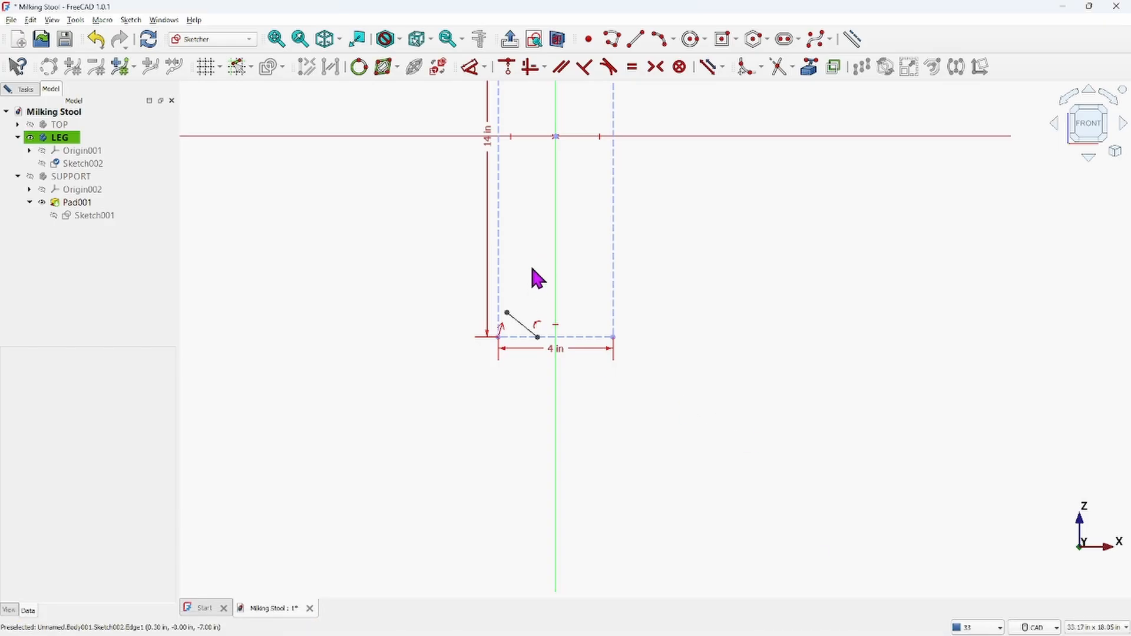
Constrain the horizontal distance from the rectangle's left edge to the short line's upper endpoint to 0.25 in
scroll(510, 327, "up", 5)
scroll(505, 265, "down", 3)
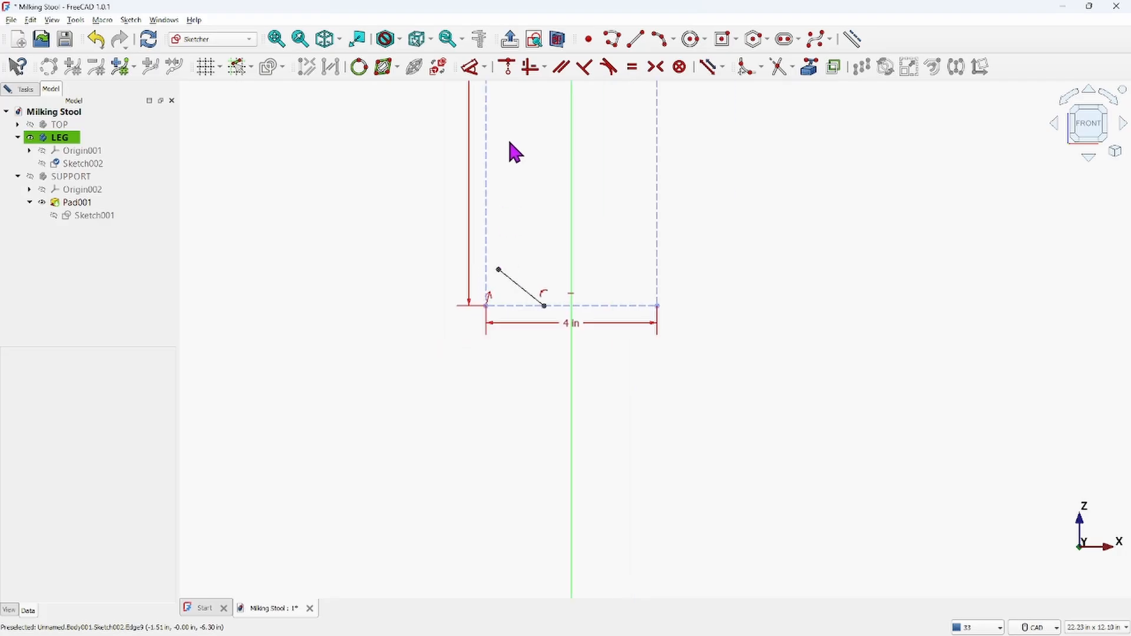
middle_click_drag(514, 149, 498, 348)
scroll(512, 277, "down", 3)
middle_click_drag(516, 174, 497, 247)
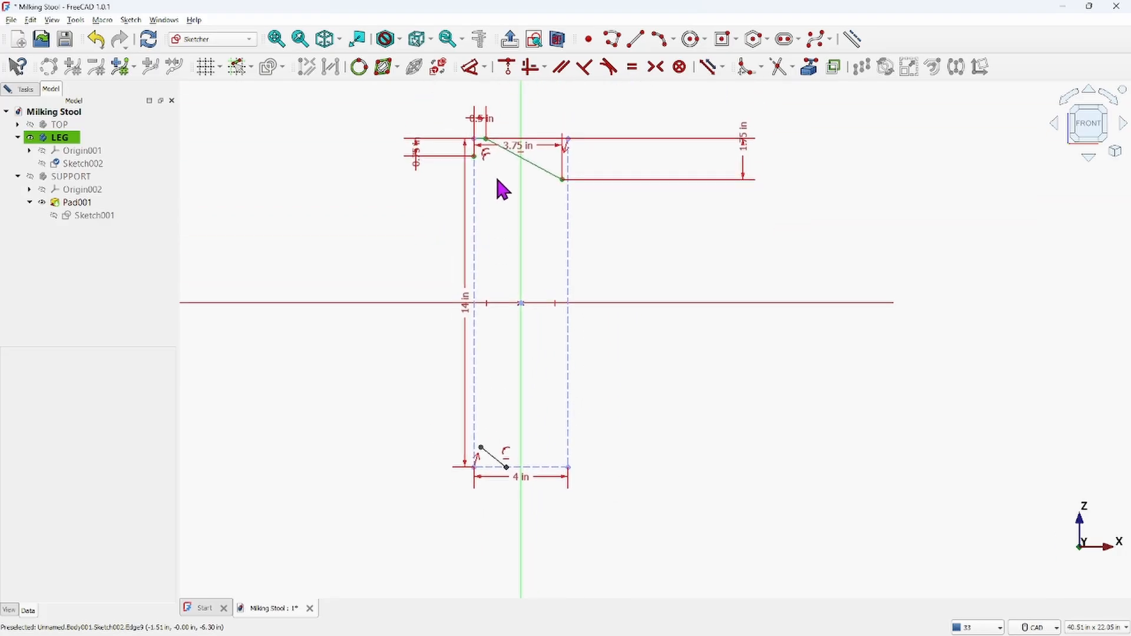
left_click(482, 156)
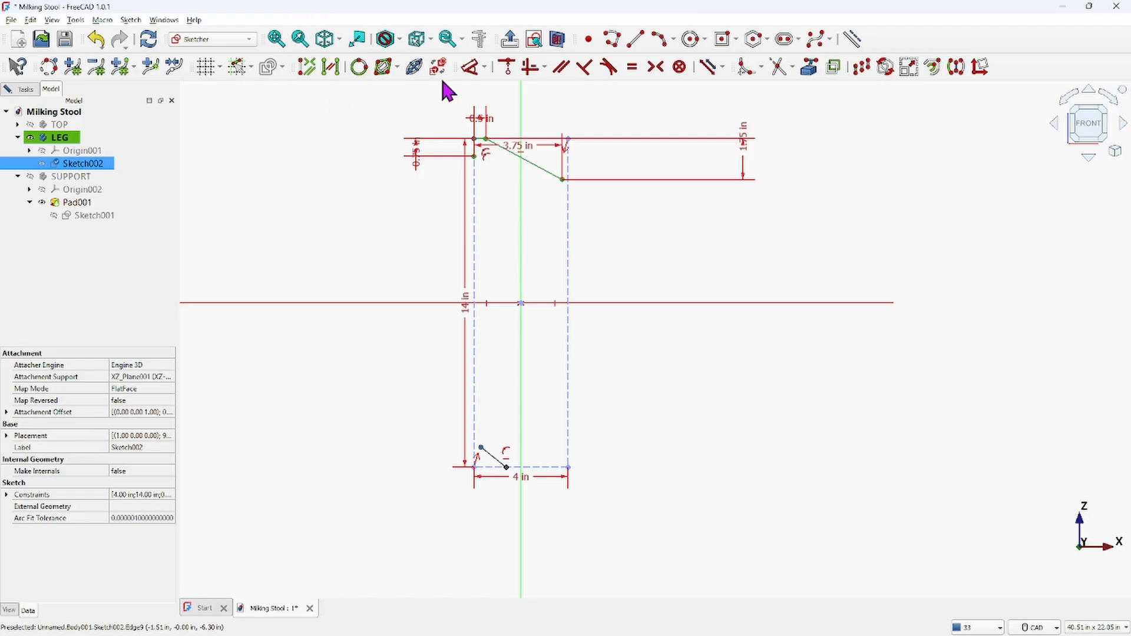
left_click(484, 67)
left_click(484, 102)
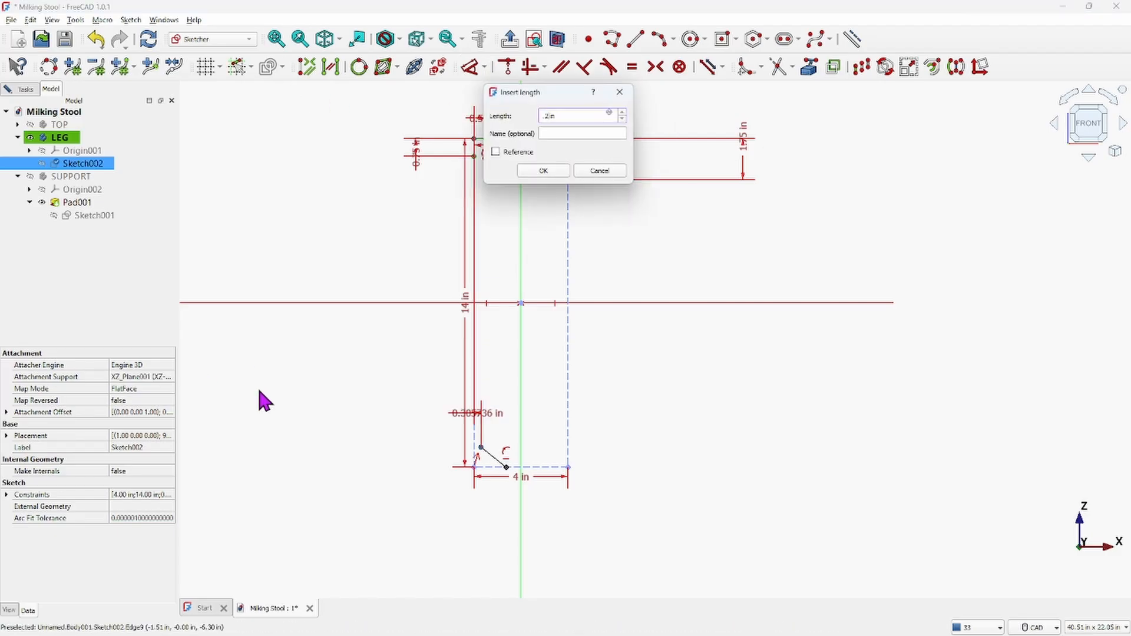
key("Return")
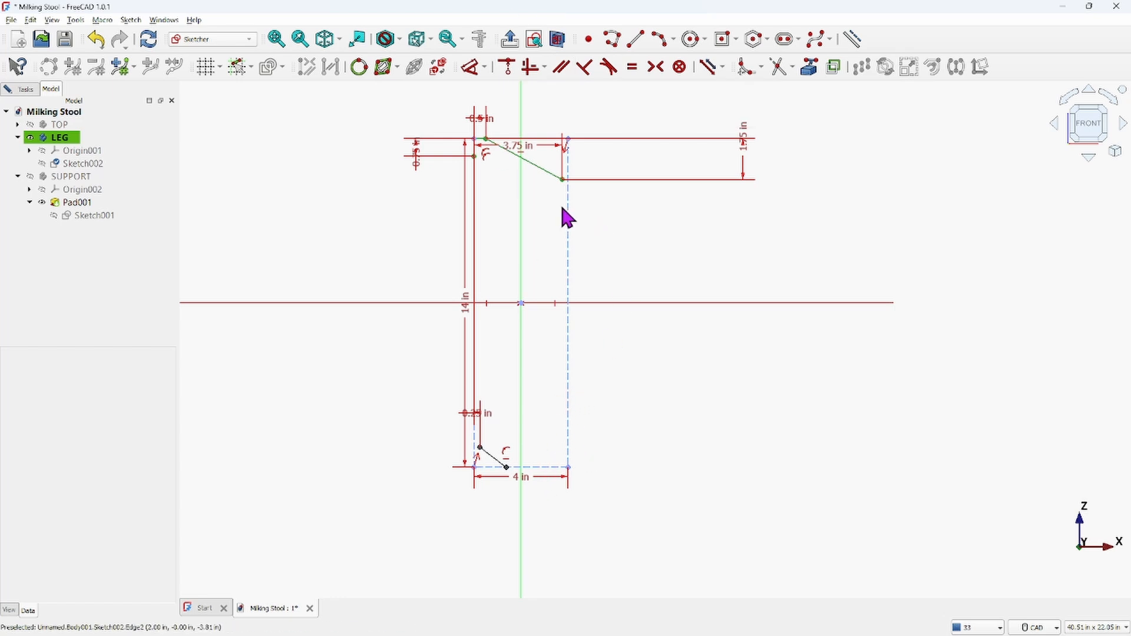
Constrain the vertical distance from the top-left corner to the short line's upper endpoint to 13.375 in
left_click(475, 140)
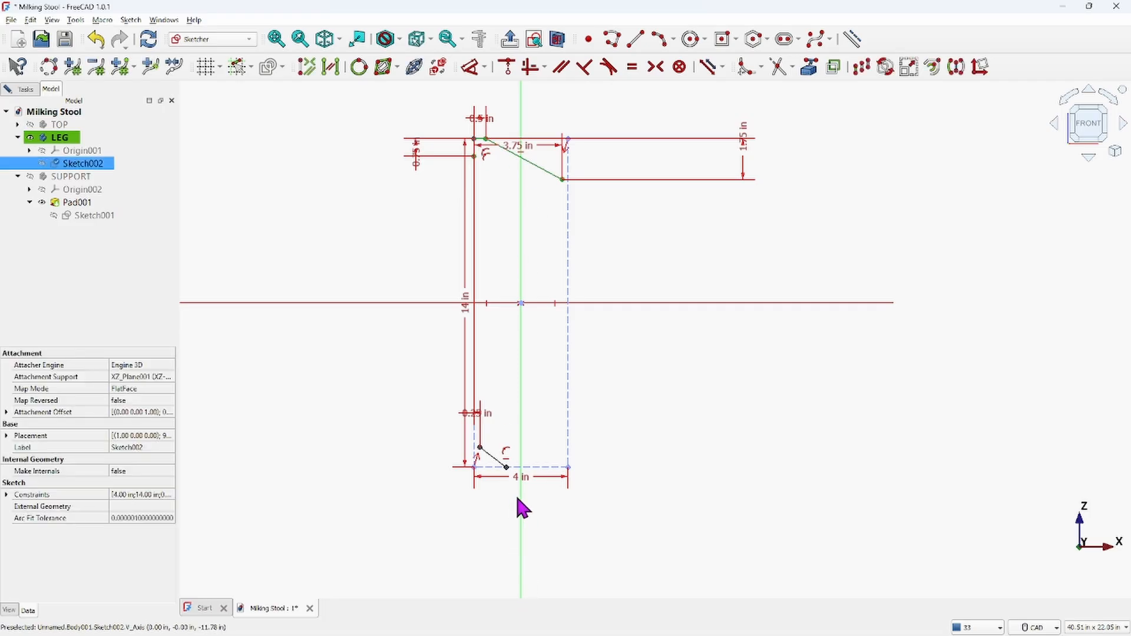
left_click(480, 449)
left_click(469, 66)
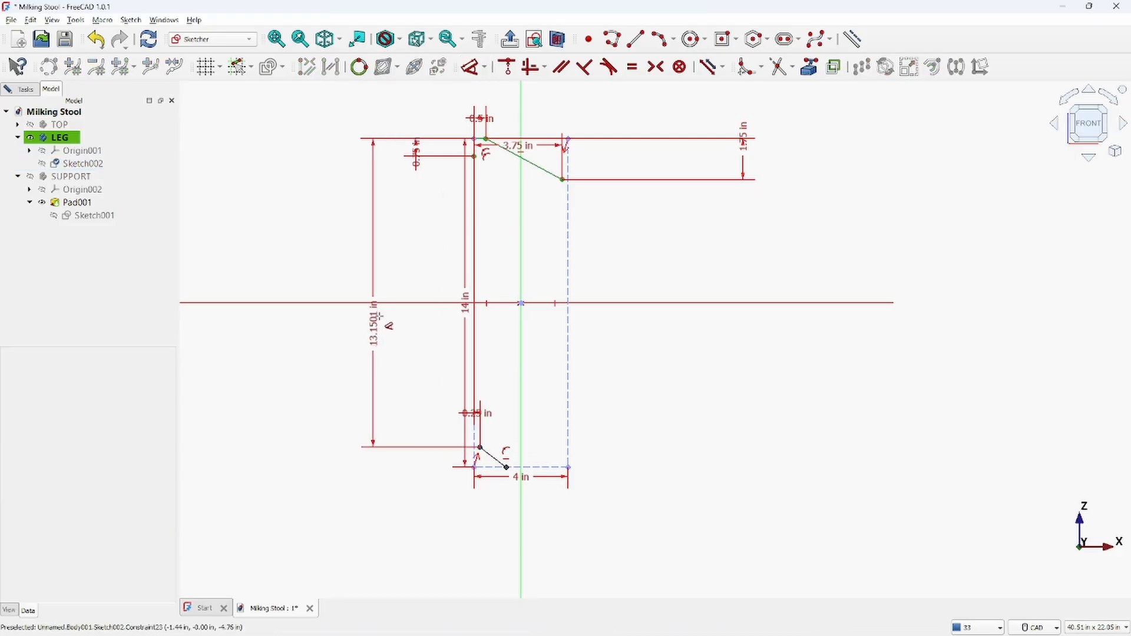
left_click(350, 341)
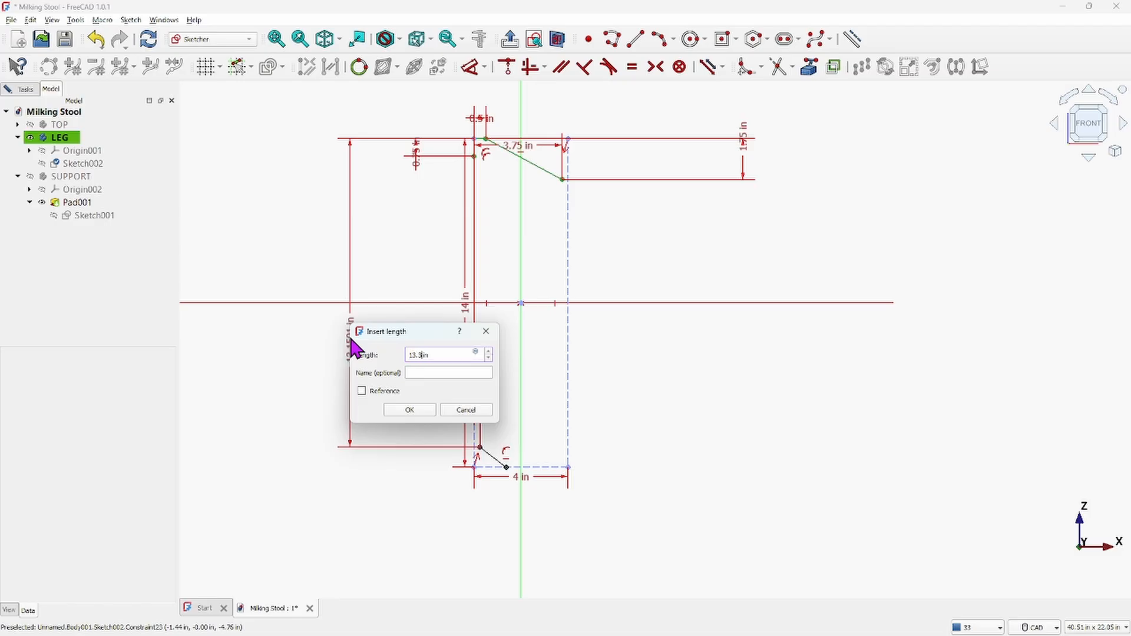
key("Return")
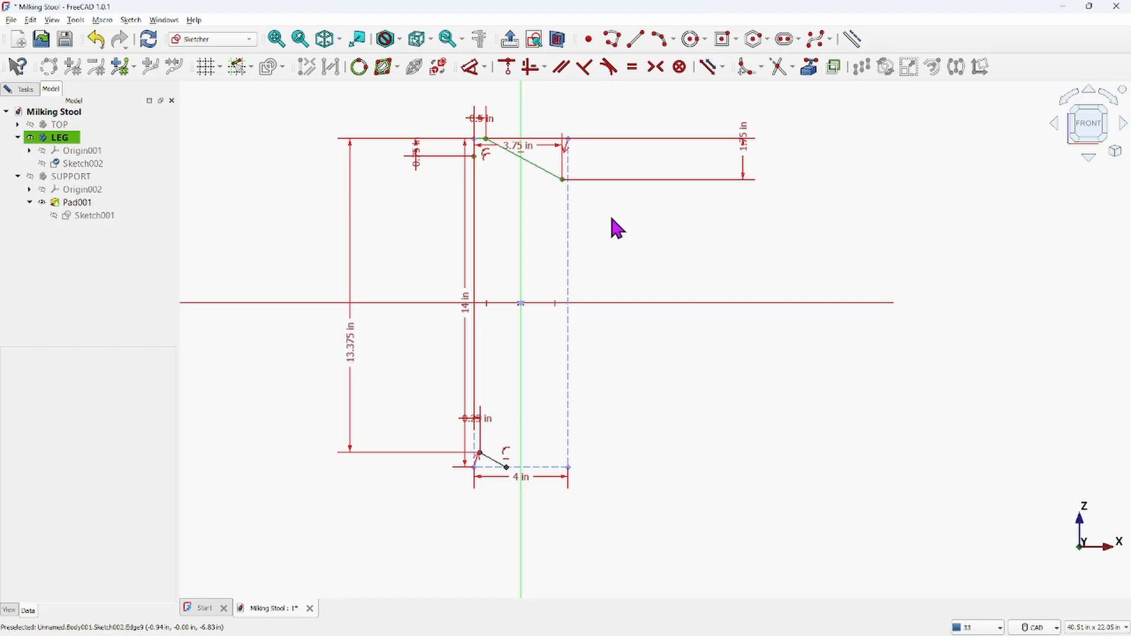
Constrain the top slanted line parallel to the short slanted line at the bottom
left_click(546, 171)
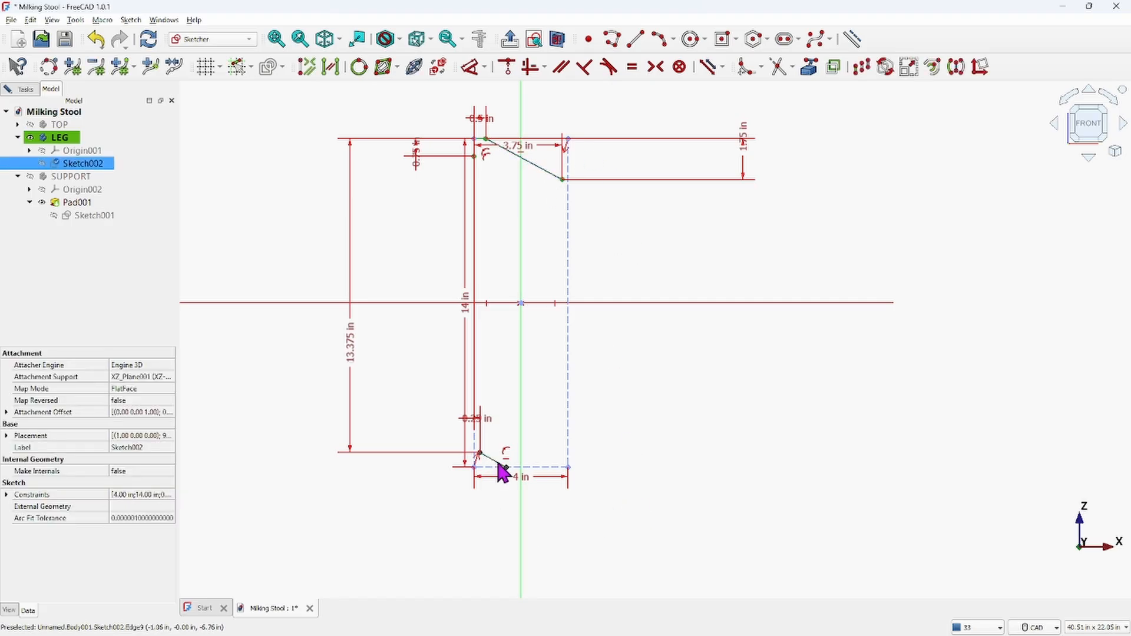
left_click(560, 68)
scroll(643, 429, "up", 3)
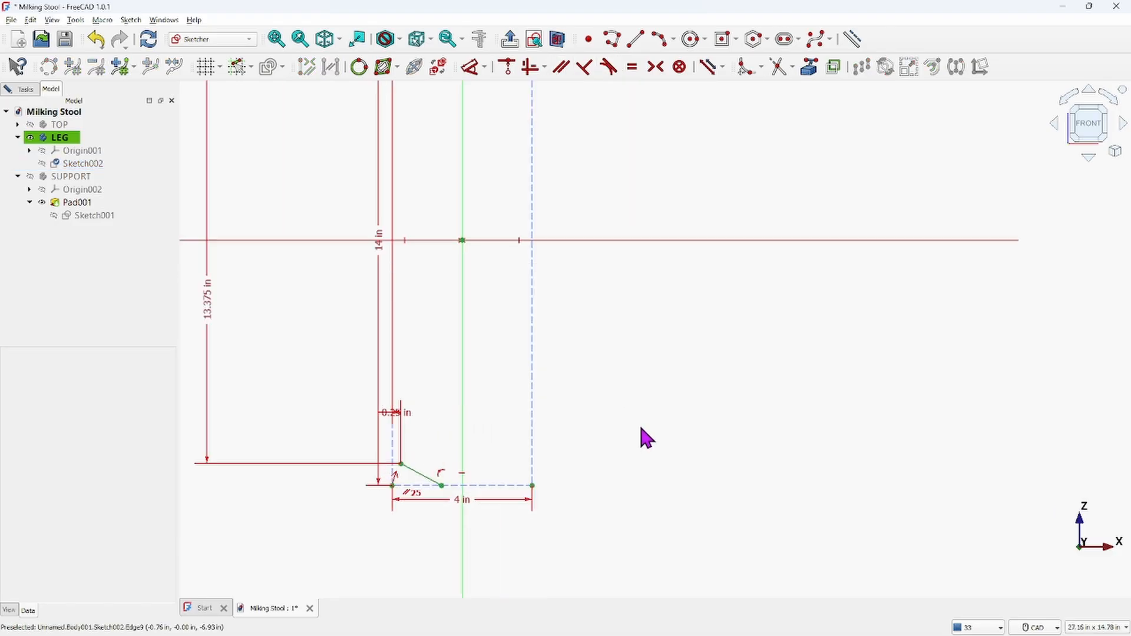
scroll(641, 429, "down", 2)
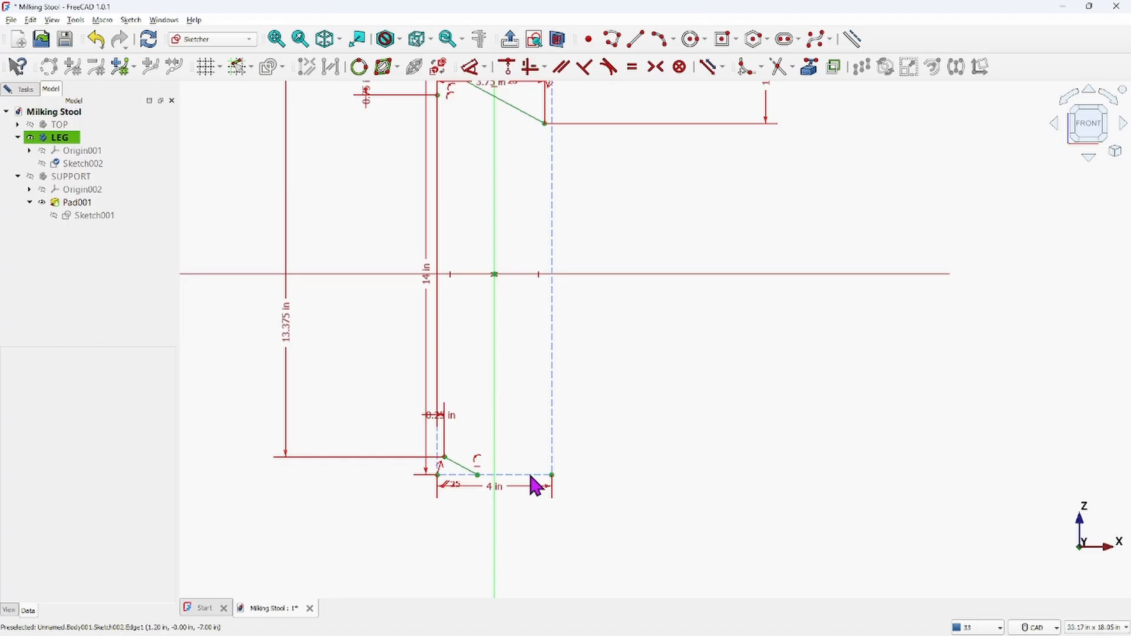
scroll(632, 406, "down", 4)
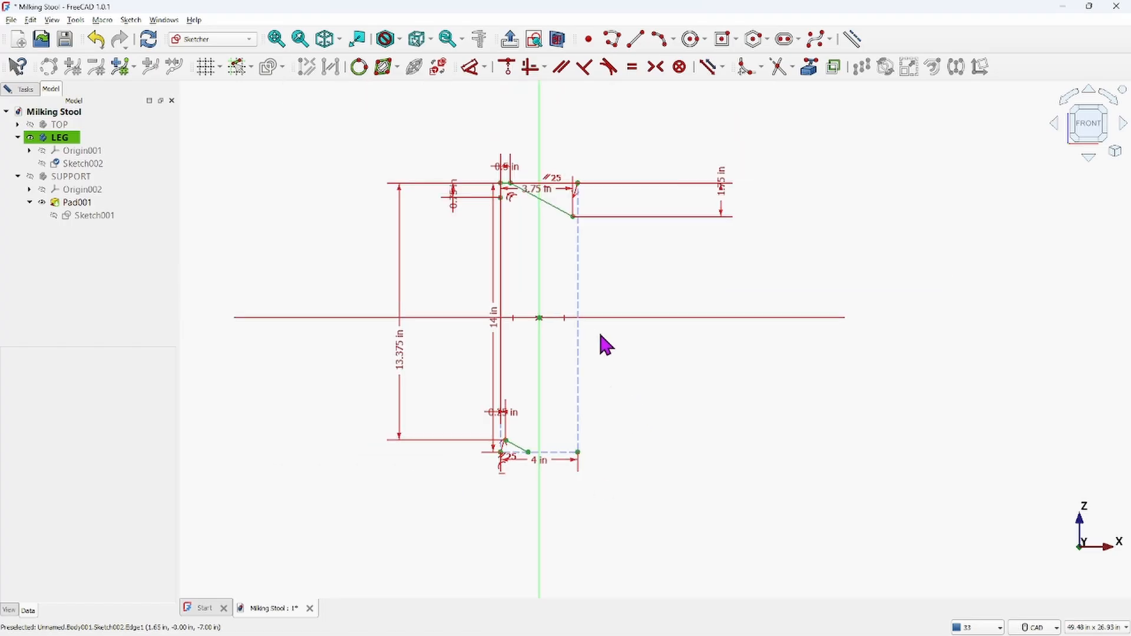
scroll(597, 282, "up", 2)
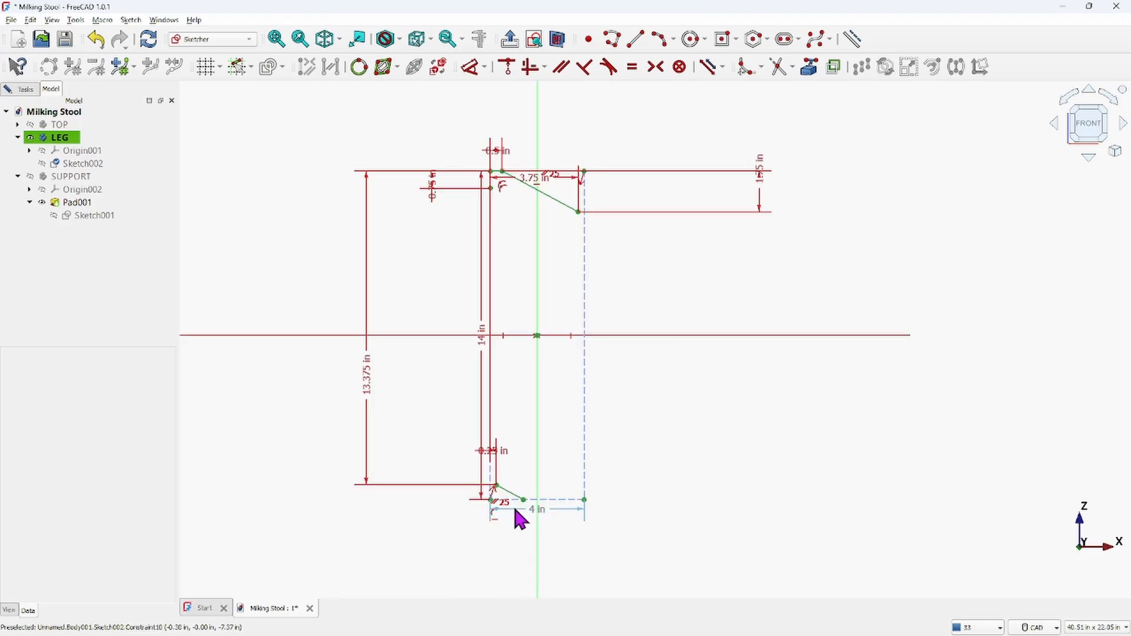
scroll(497, 494, "up", 5)
scroll(535, 427, "down", 4)
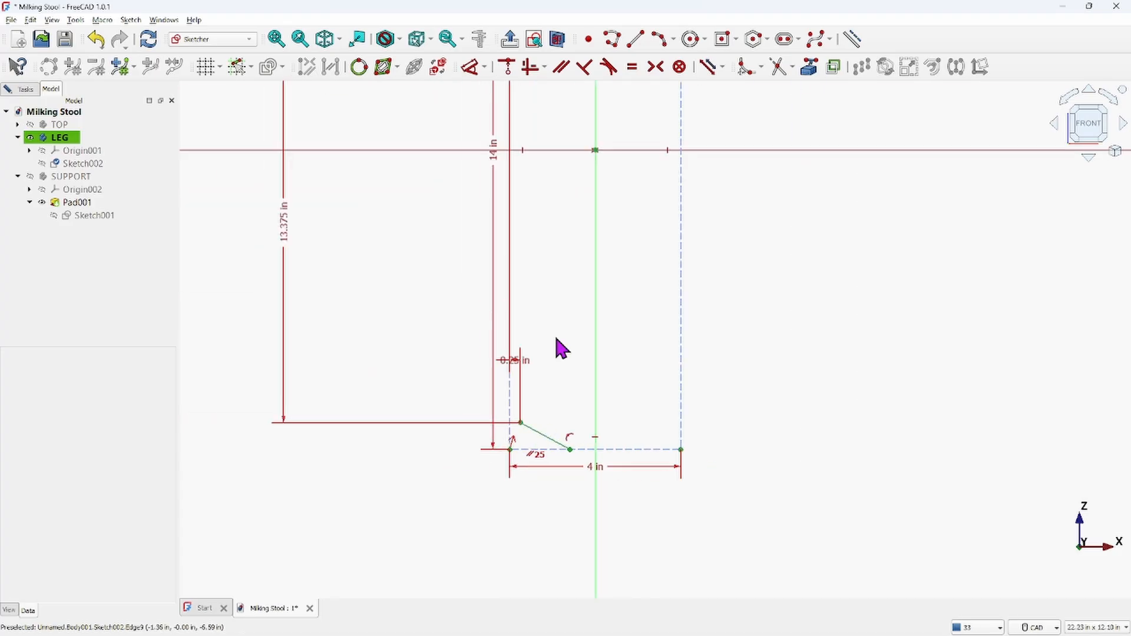
middle_click_drag(563, 284, 561, 371)
scroll(575, 325, "down", 2)
middle_click_drag(575, 316, 555, 378)
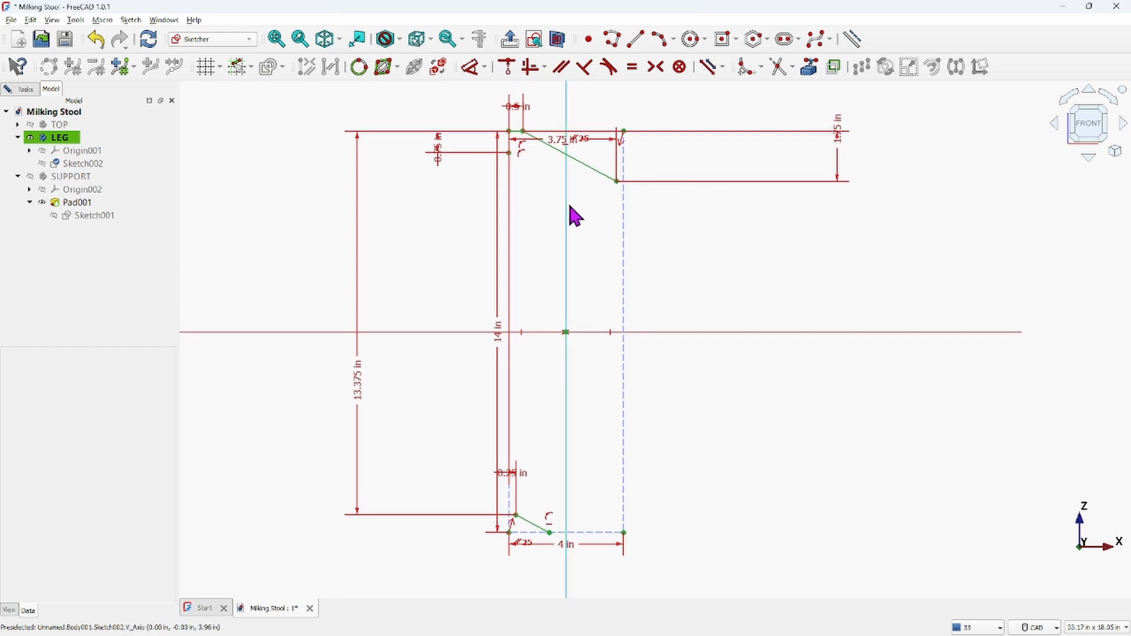
Examine the leg detail in the reference drawing and return to the sketch
mouse_move(672, 635)
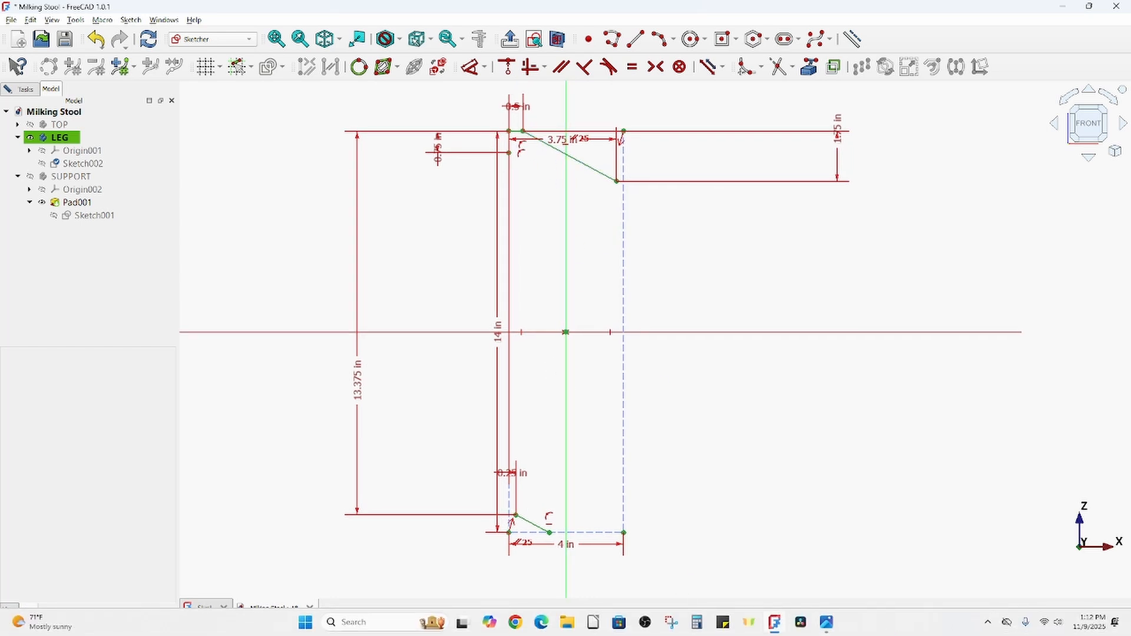
mouse_move(830, 623)
left_click(874, 580)
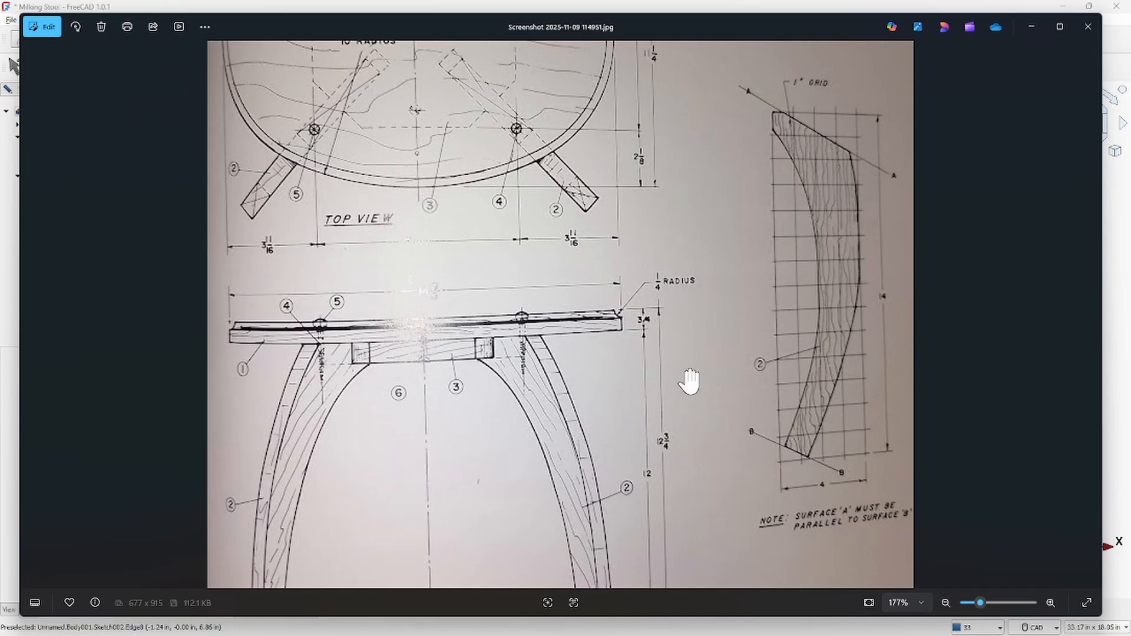
scroll(621, 321, "down", 5)
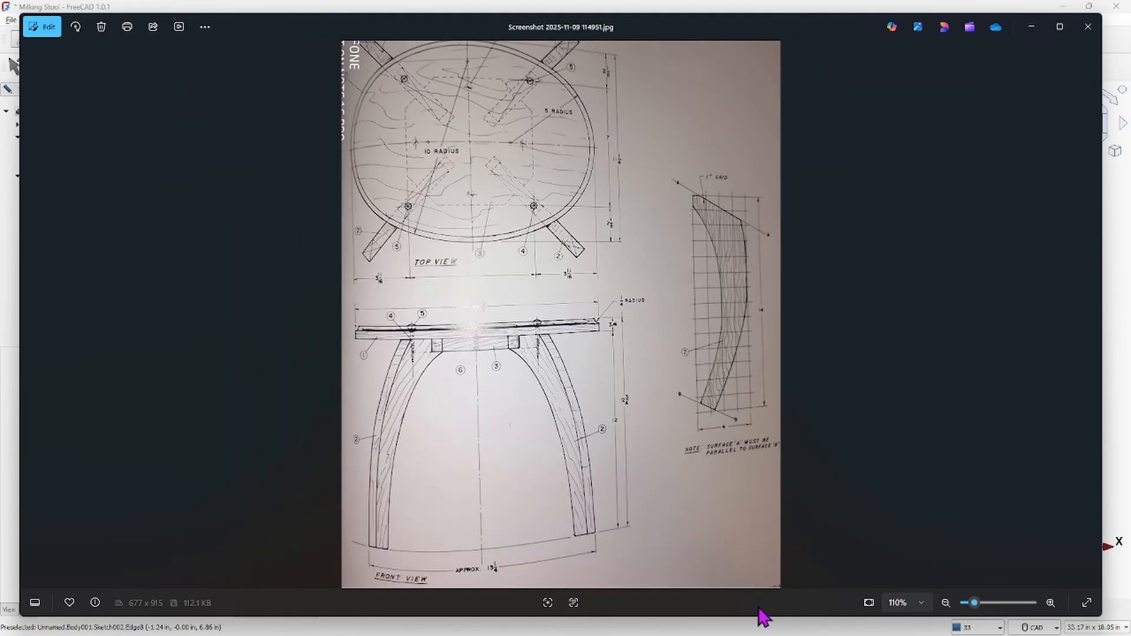
mouse_move(762, 634)
mouse_move(827, 626)
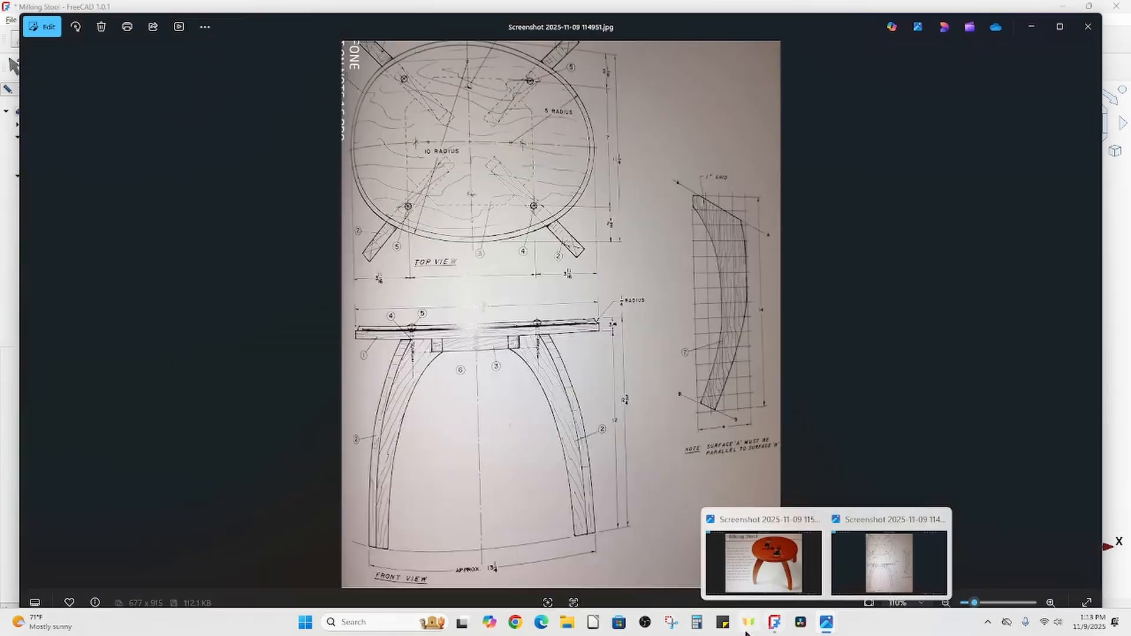
left_click(775, 624)
Draw a line from the short slanted line's upper endpoint up and to the right
scroll(534, 457, "up", 3)
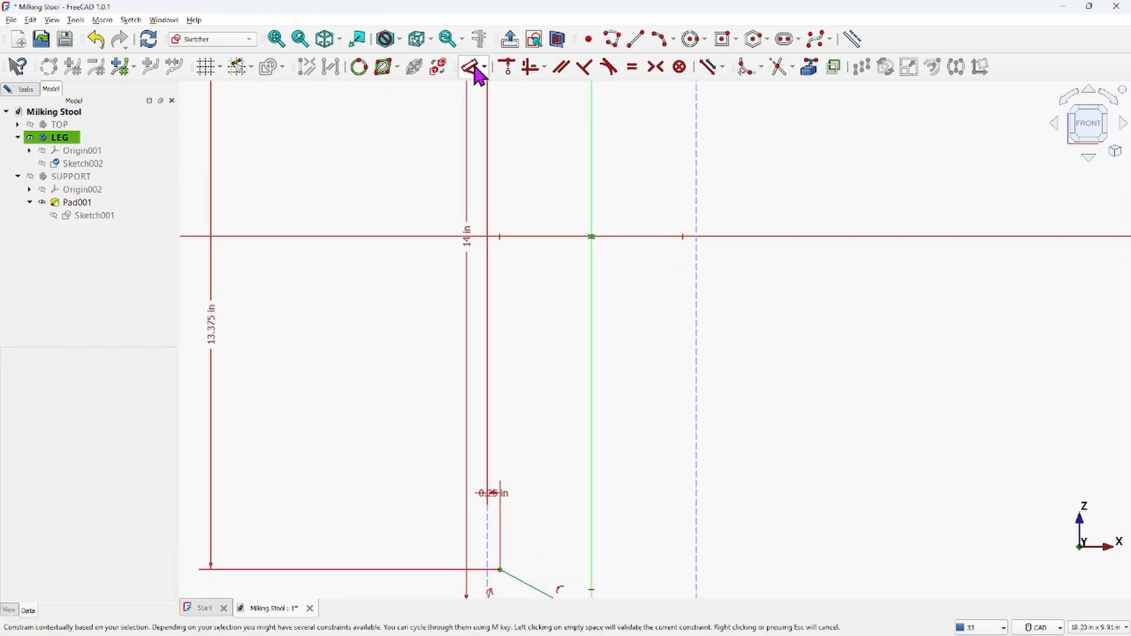
left_click(632, 37)
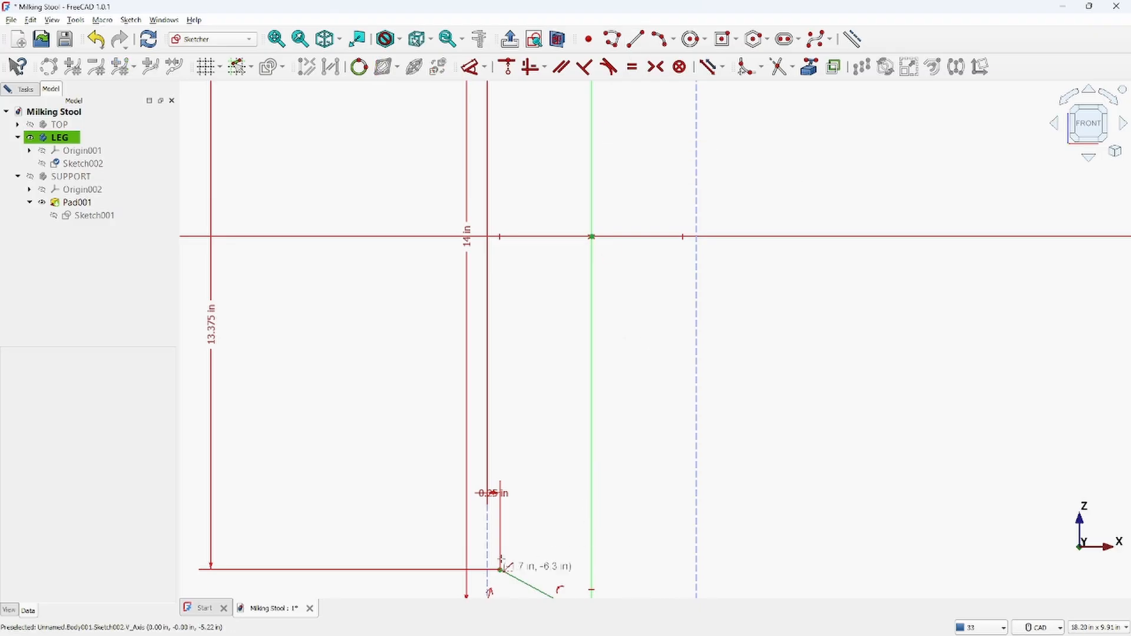
scroll(518, 538, "down", 3)
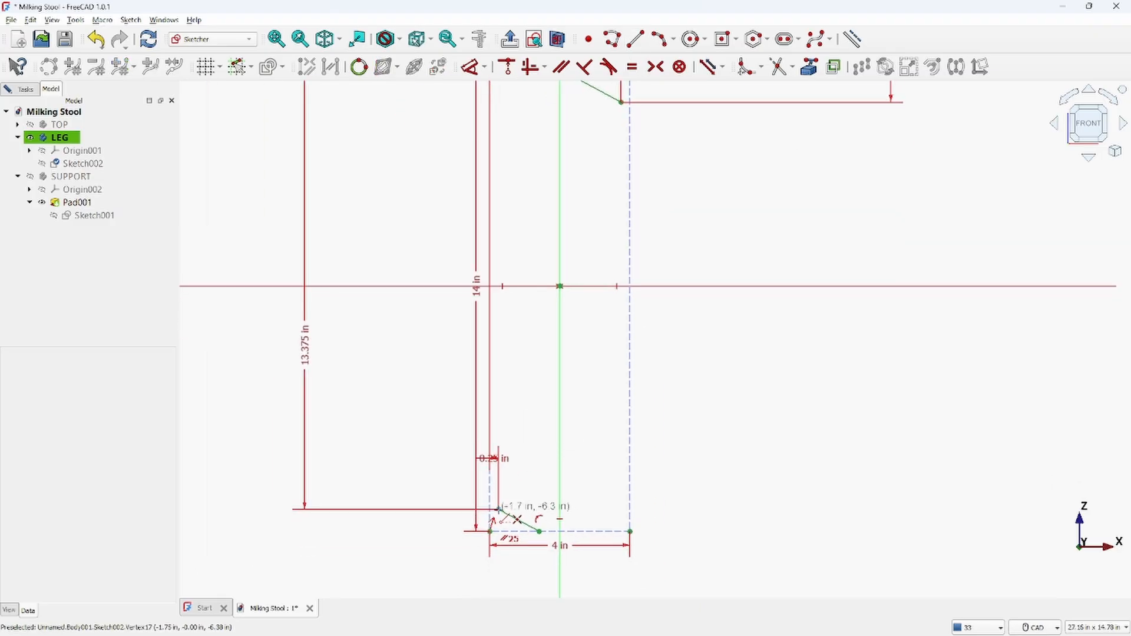
left_click(500, 508)
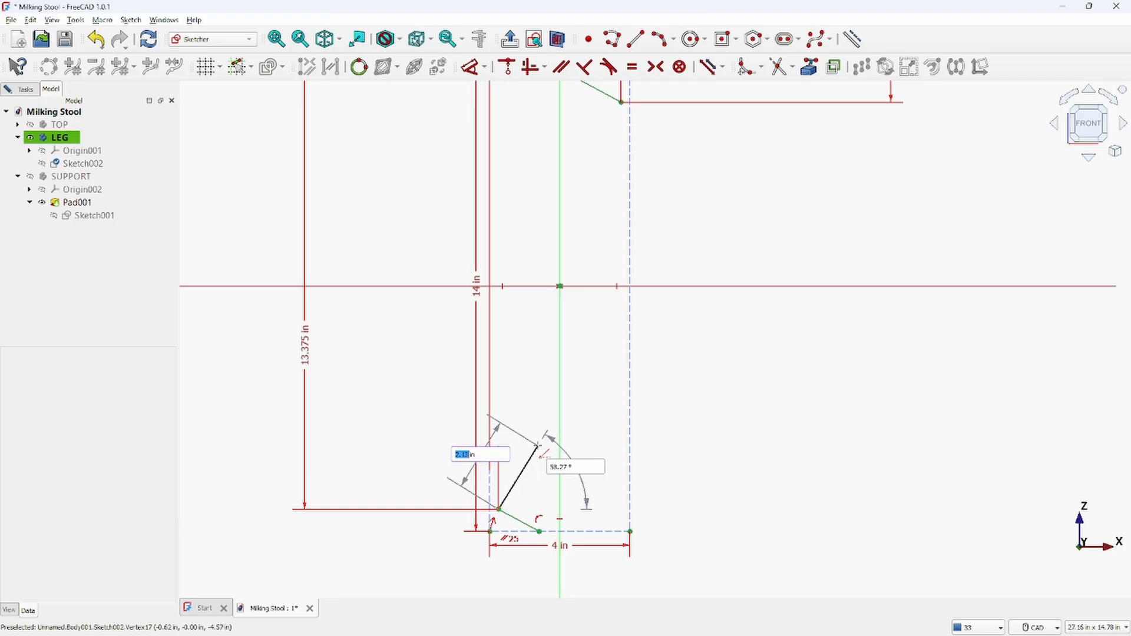
left_click(538, 446)
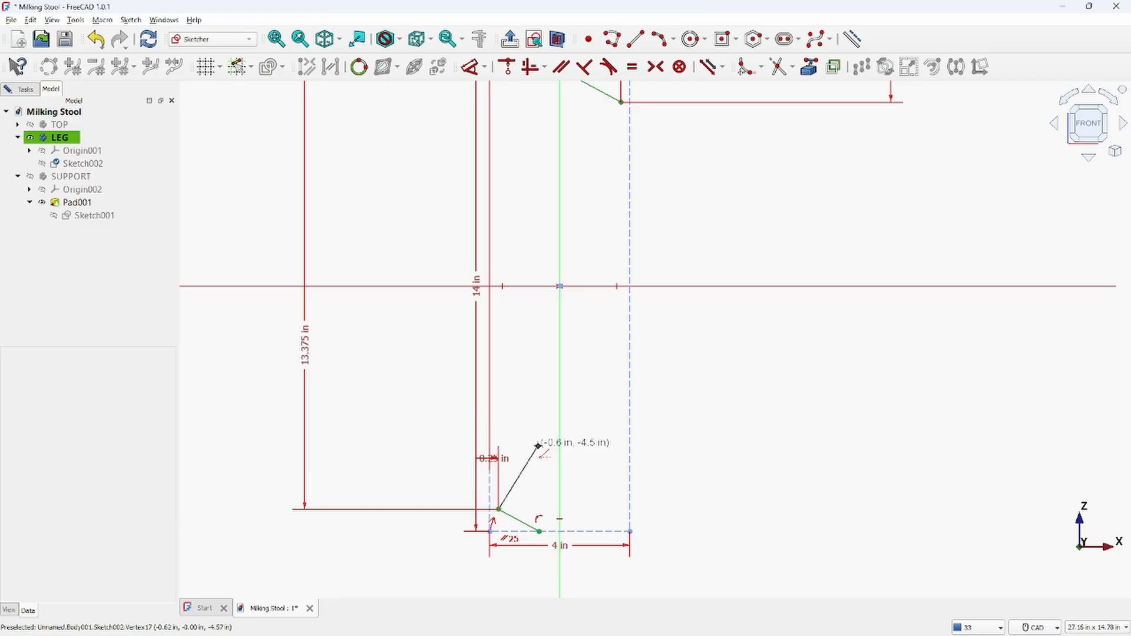
right_click(694, 416)
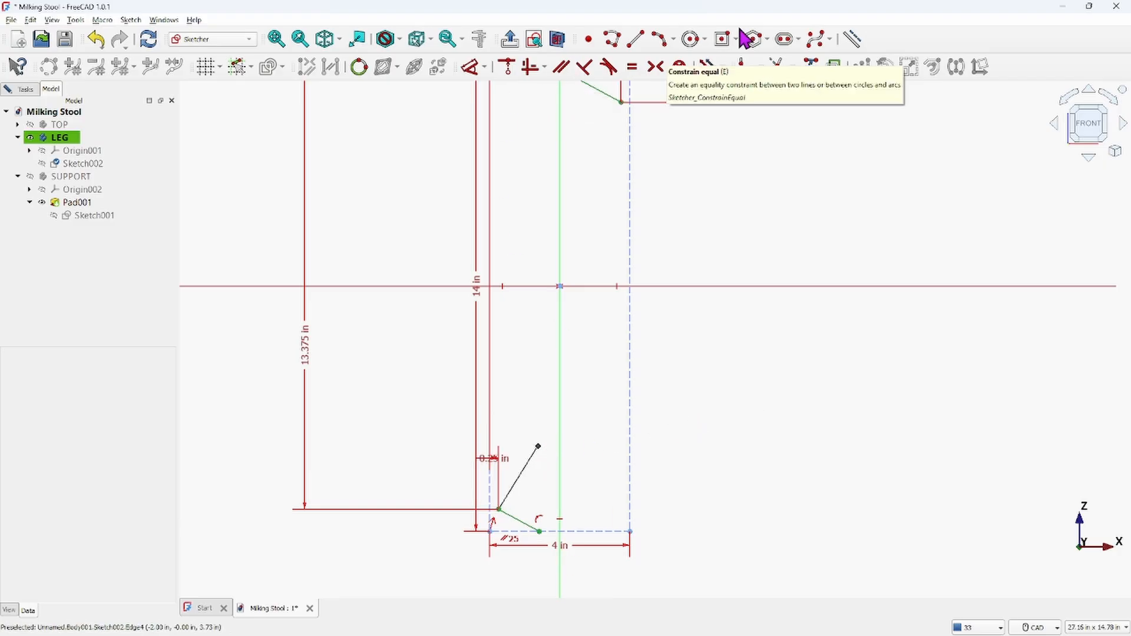
Draw a second line from the short slanted line's lower endpoint up and to the right
left_click(638, 39)
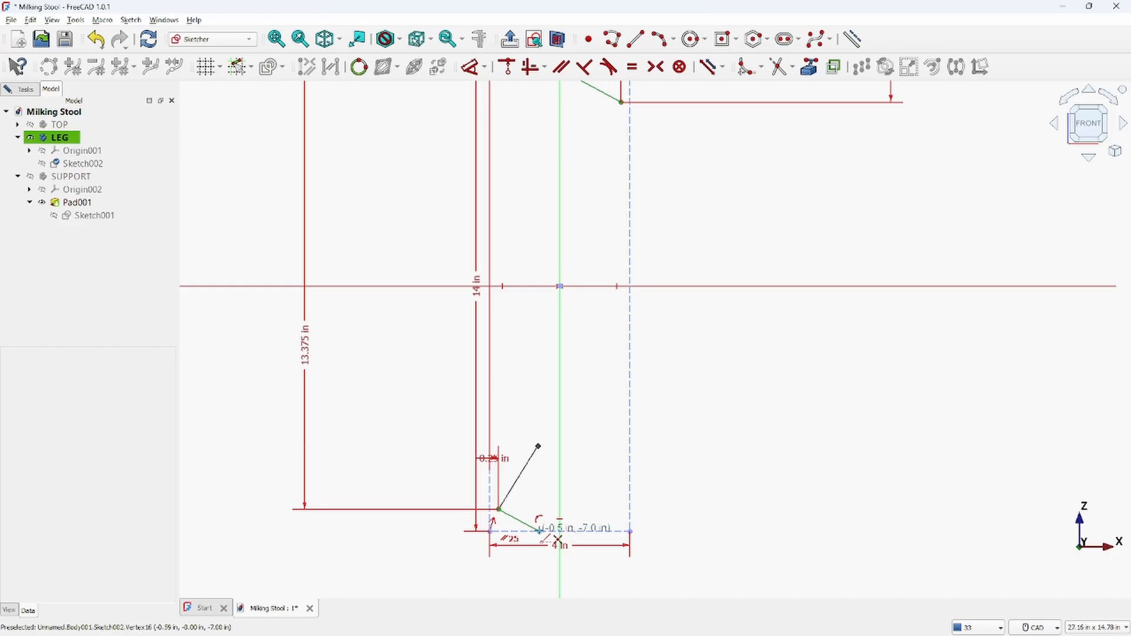
left_click(540, 531)
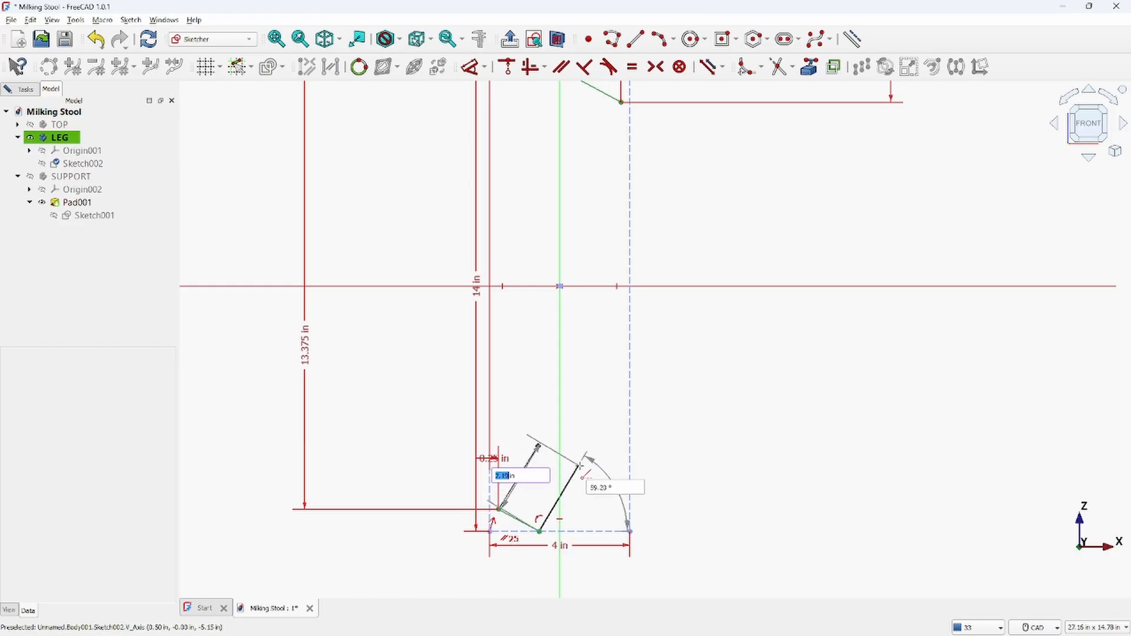
left_click(581, 466)
right_click(730, 401)
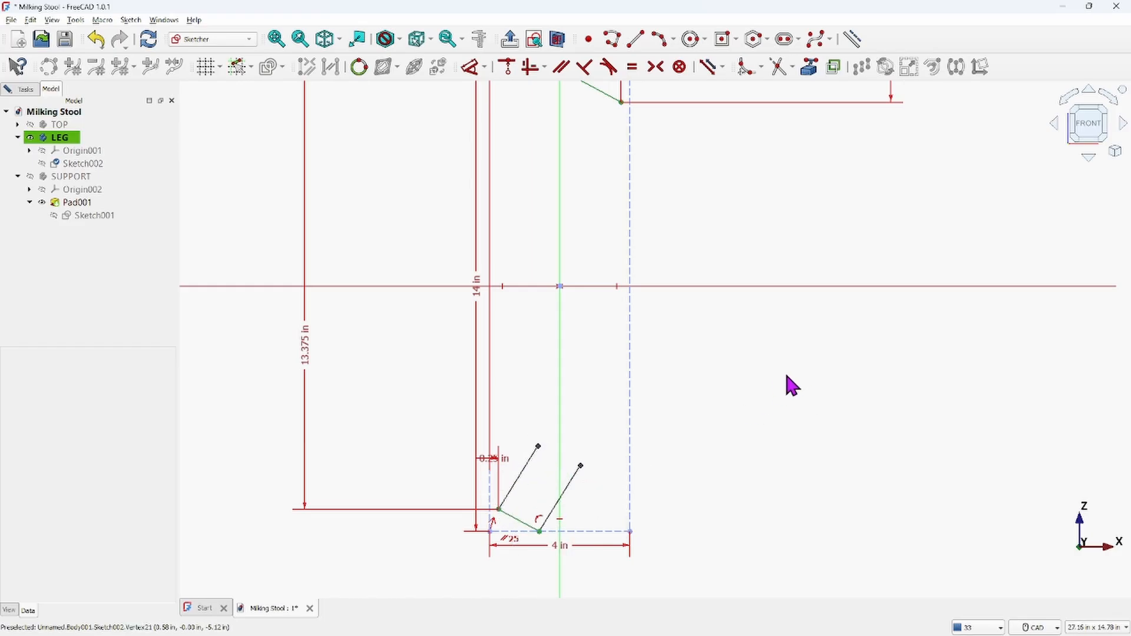
Constrain both new lines perpendicular to the short slanted line
left_click(518, 529)
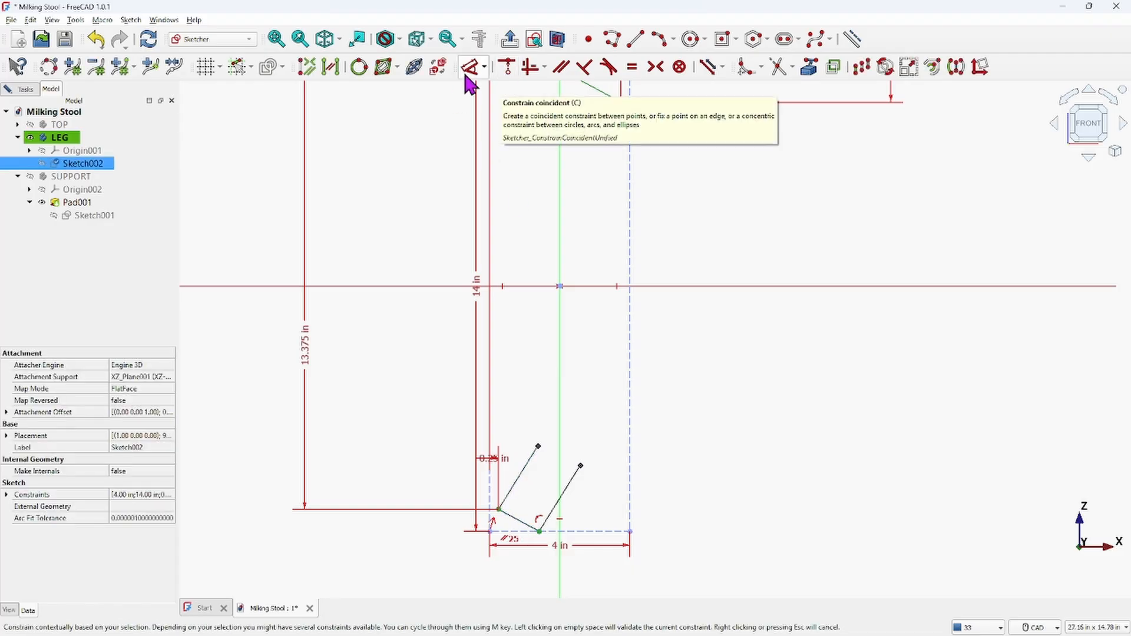
left_click(585, 67)
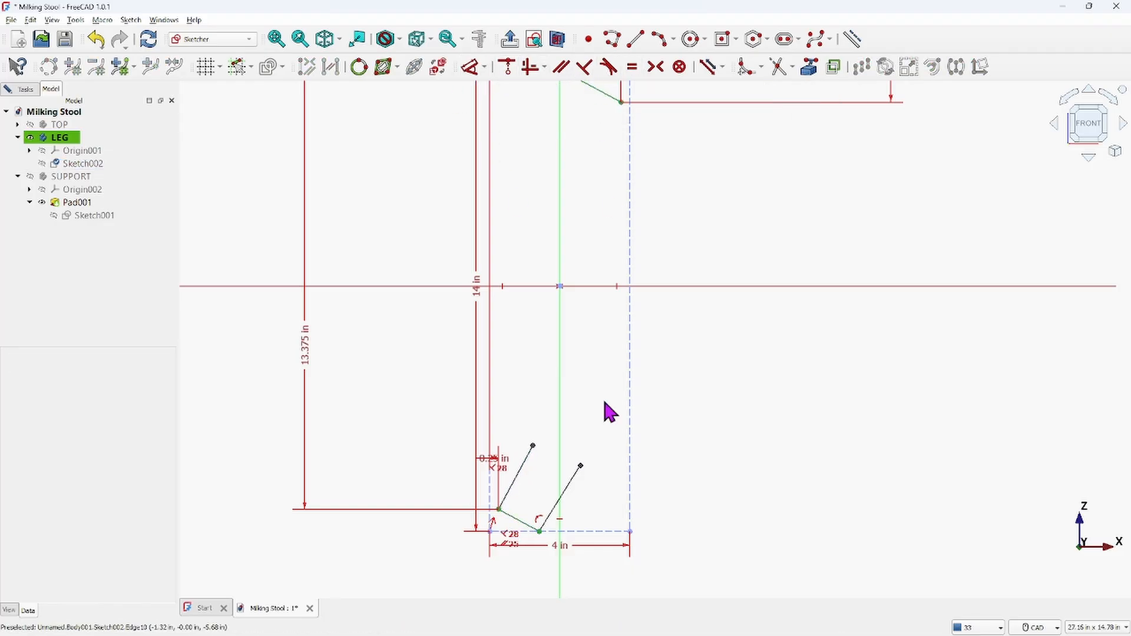
left_click(559, 519)
left_click(536, 528)
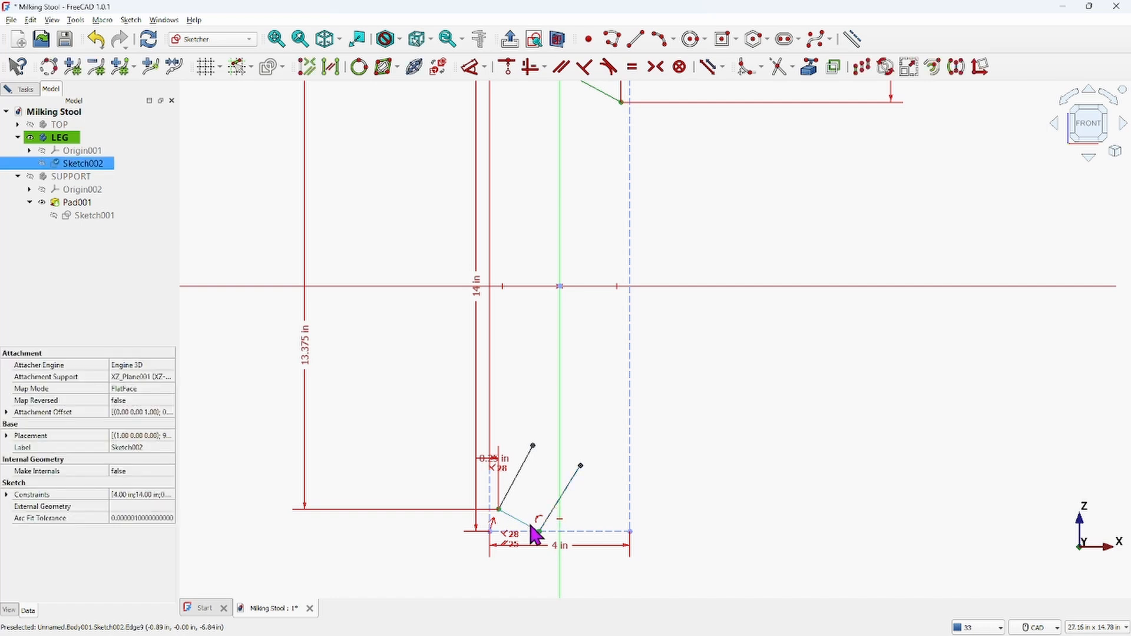
left_click(586, 66)
scroll(745, 416, "down", 2)
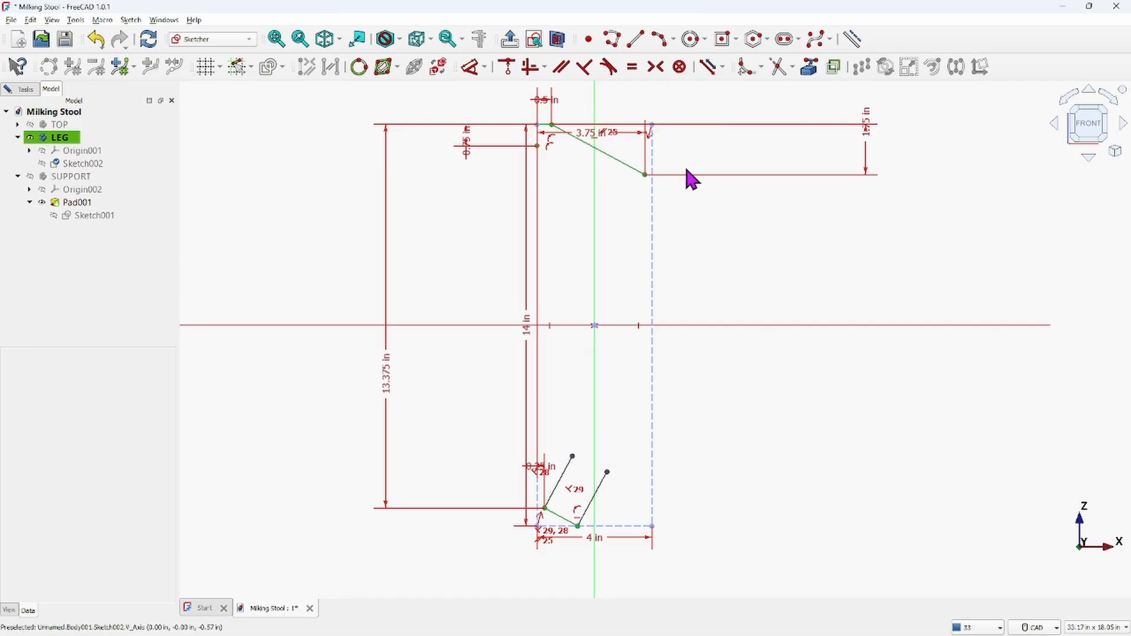
Check the reference drawing again and return to the sketch
mouse_move(832, 620)
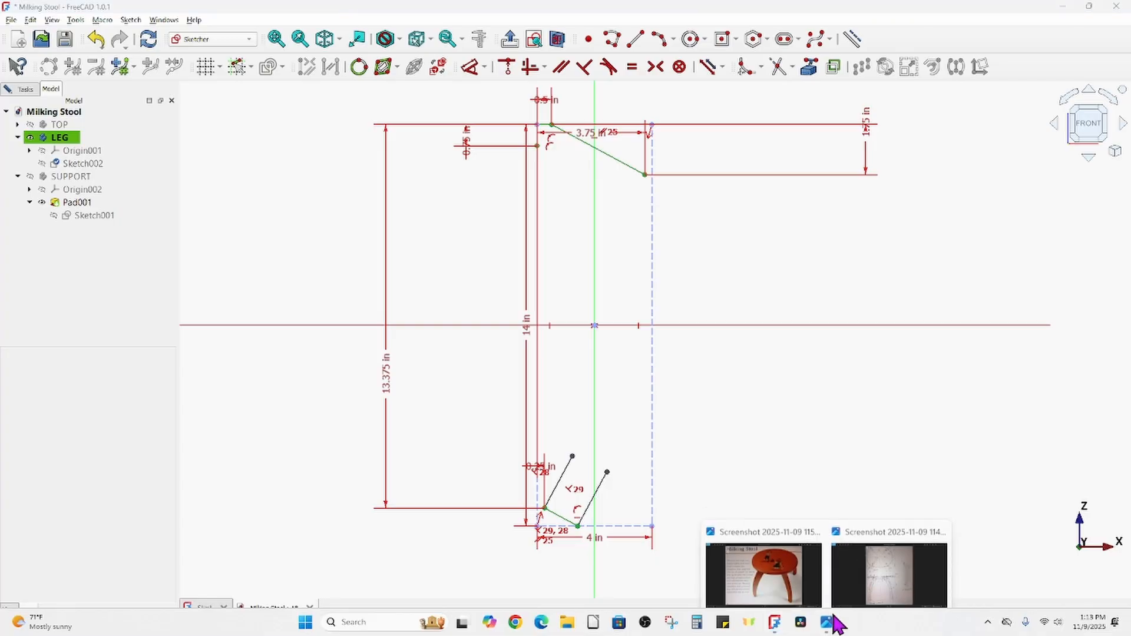
left_click(866, 583)
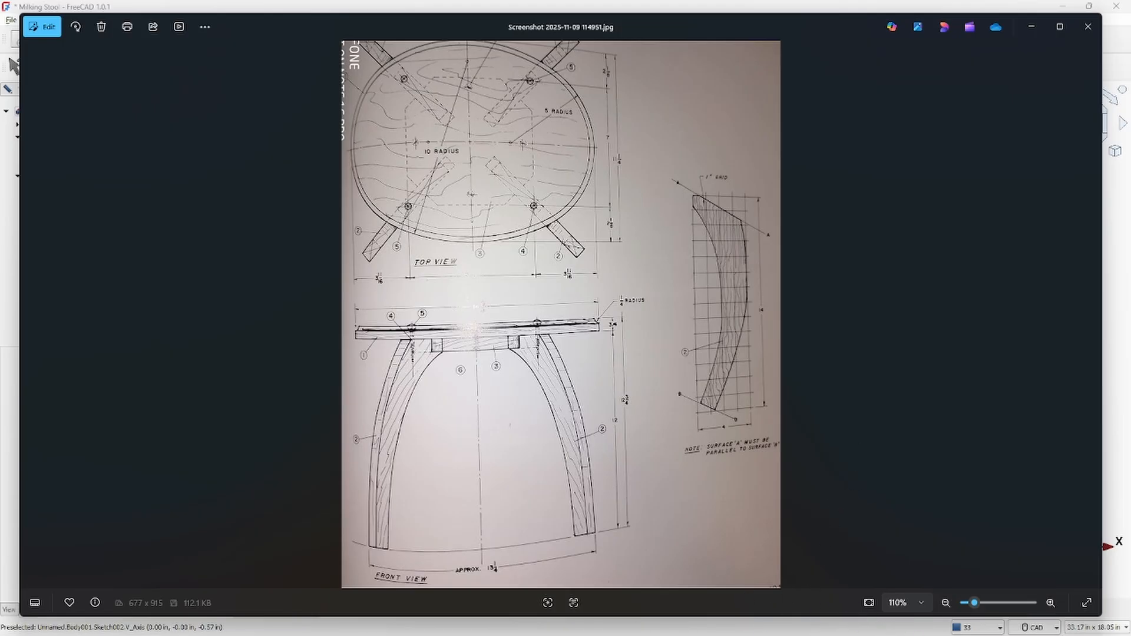
left_click(775, 630)
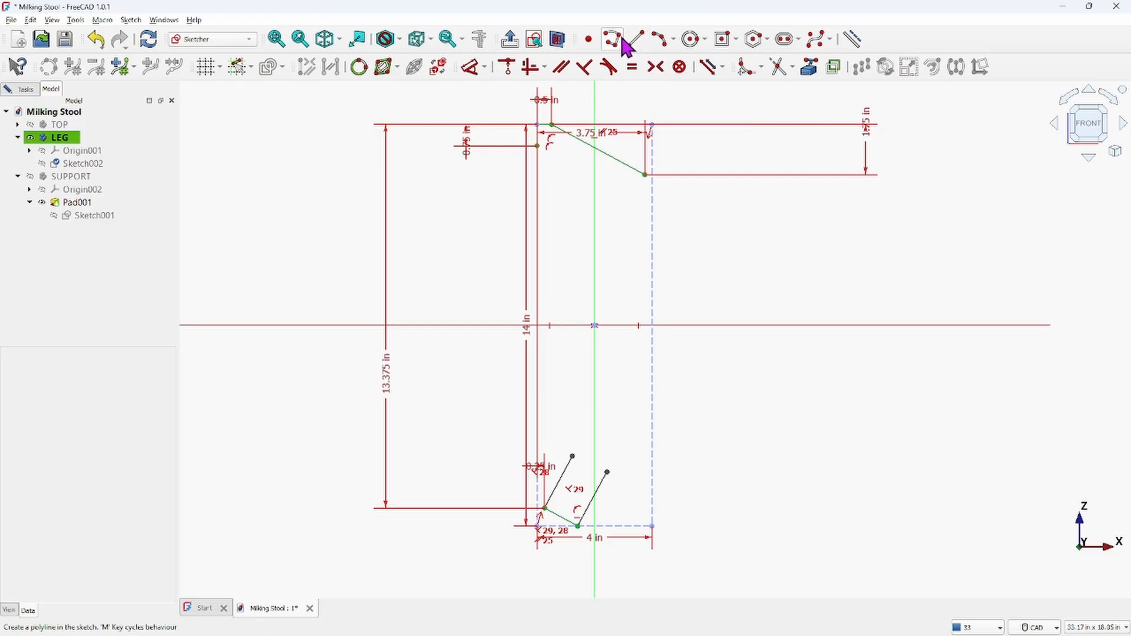
Draw a B-spline by knots from the left-edge point near the top, curving down to the first perpendicular line's upper endpoint
left_click(834, 43)
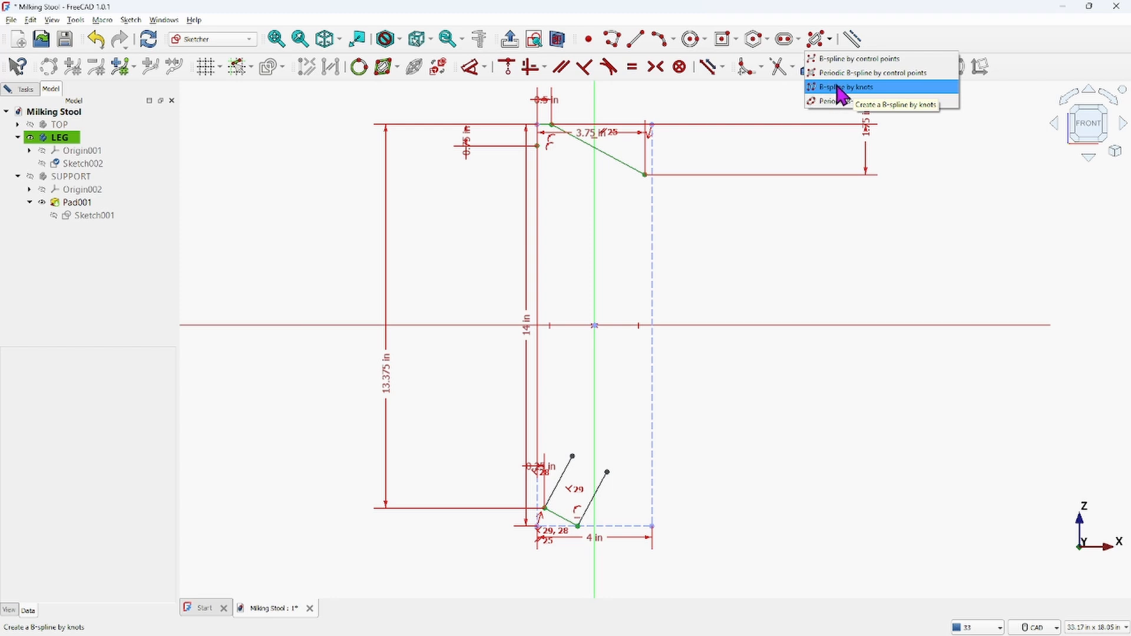
left_click(840, 88)
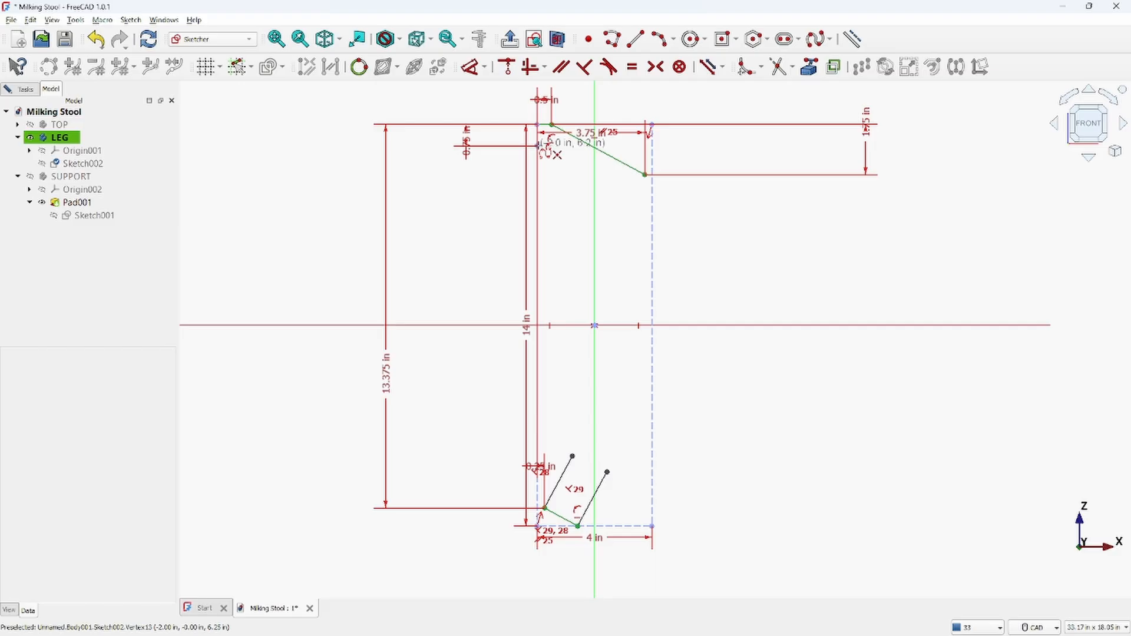
left_click(538, 146)
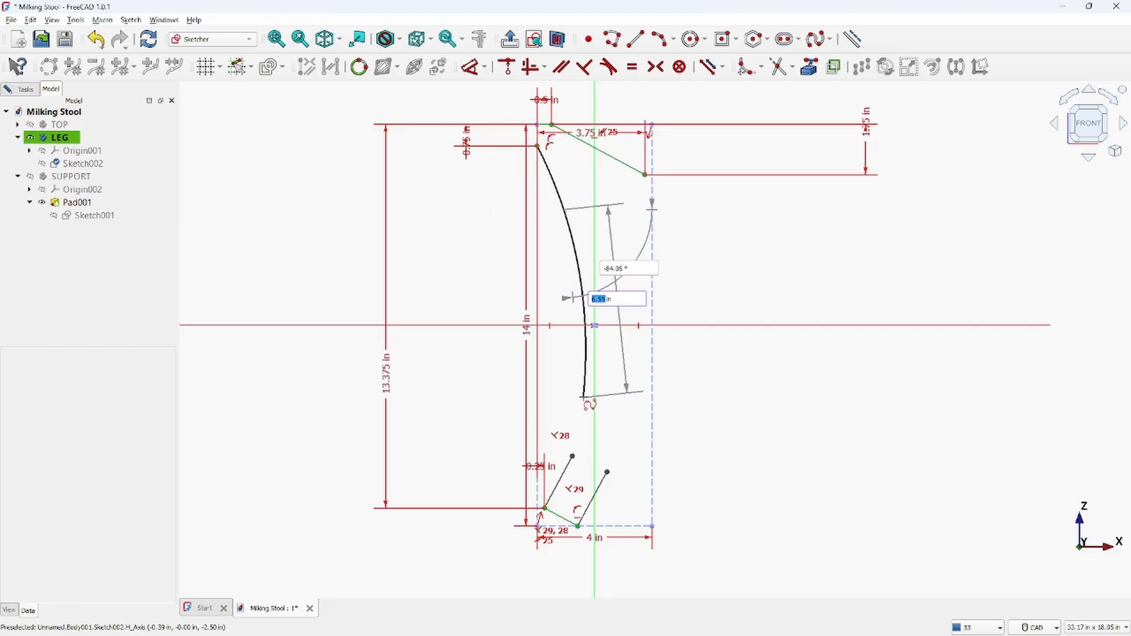
left_click(583, 399)
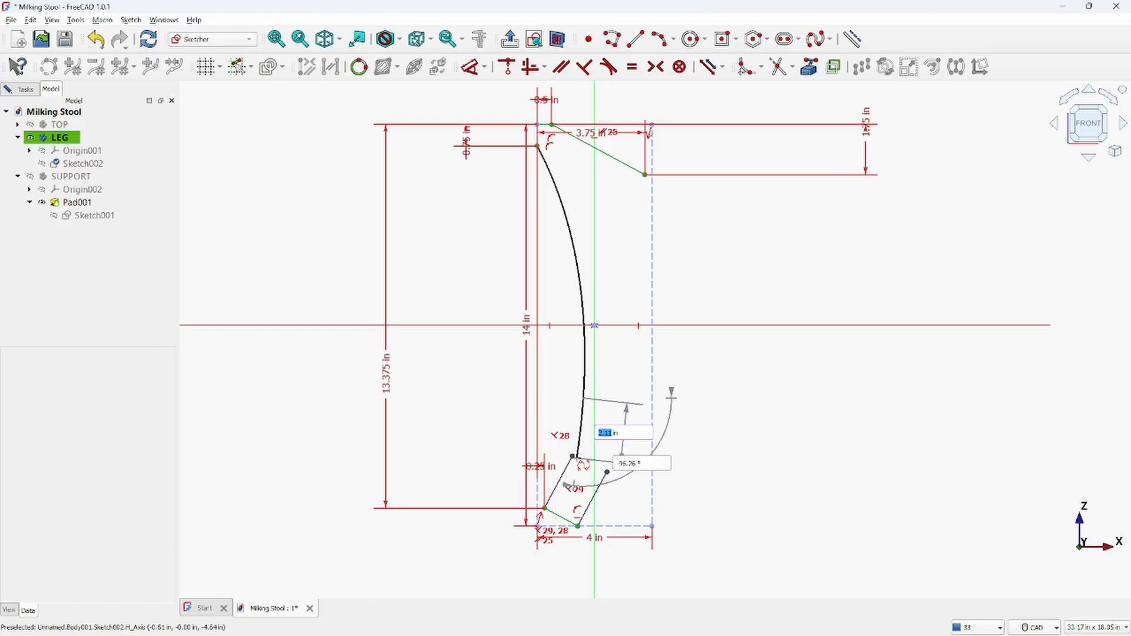
left_click(574, 457)
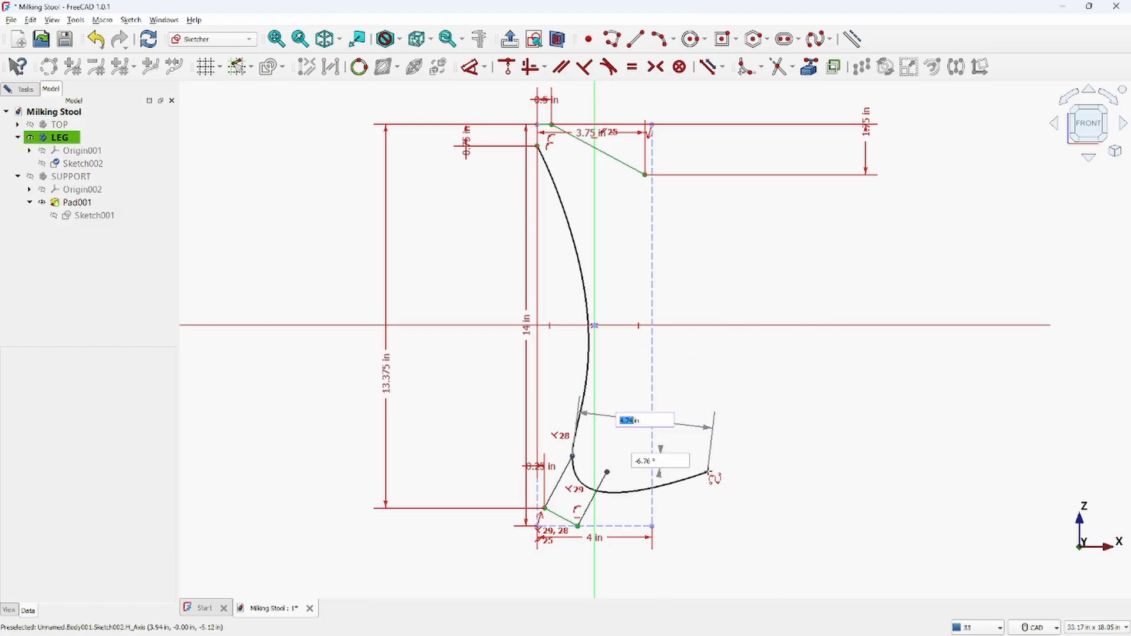
right_click(666, 501)
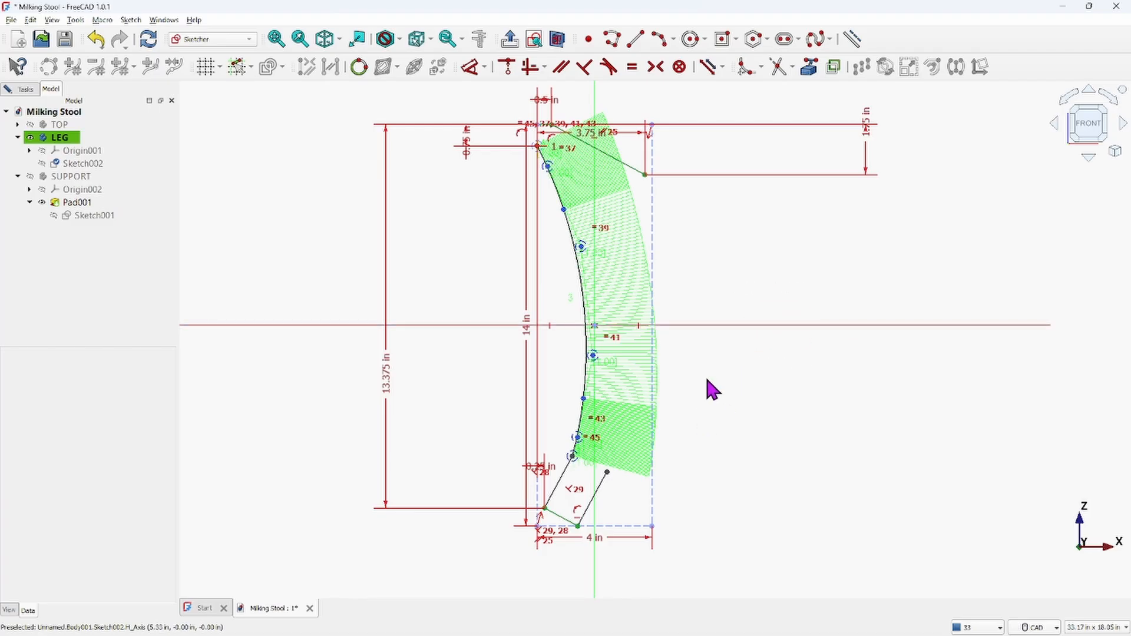
scroll(578, 466, "up", 4)
scroll(578, 460, "up", 3)
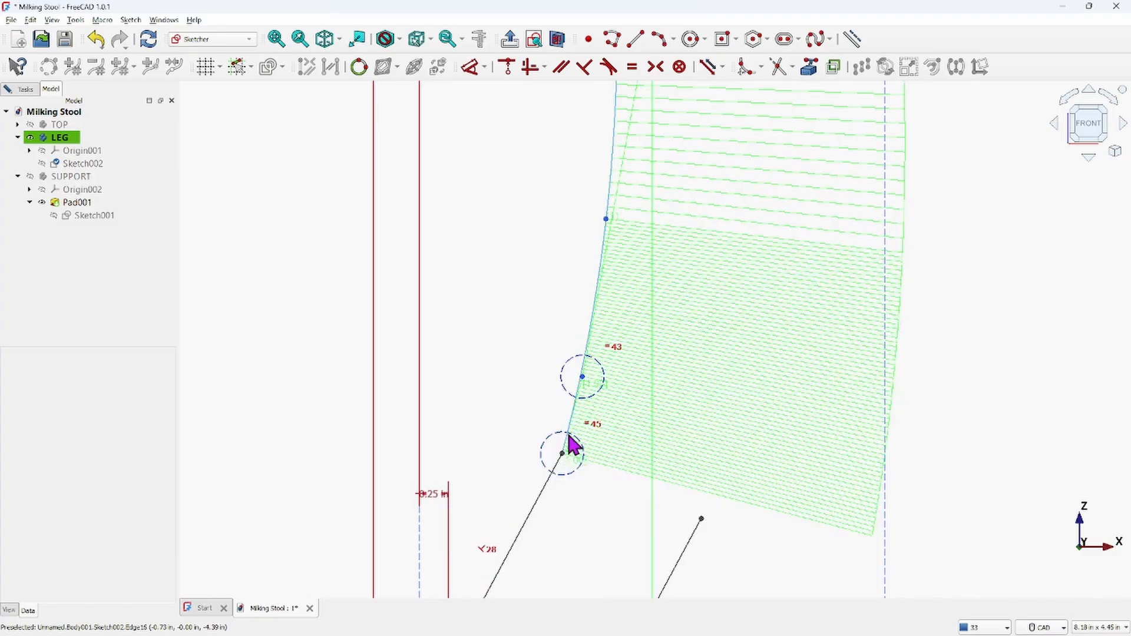
scroll(592, 462, "down", 3)
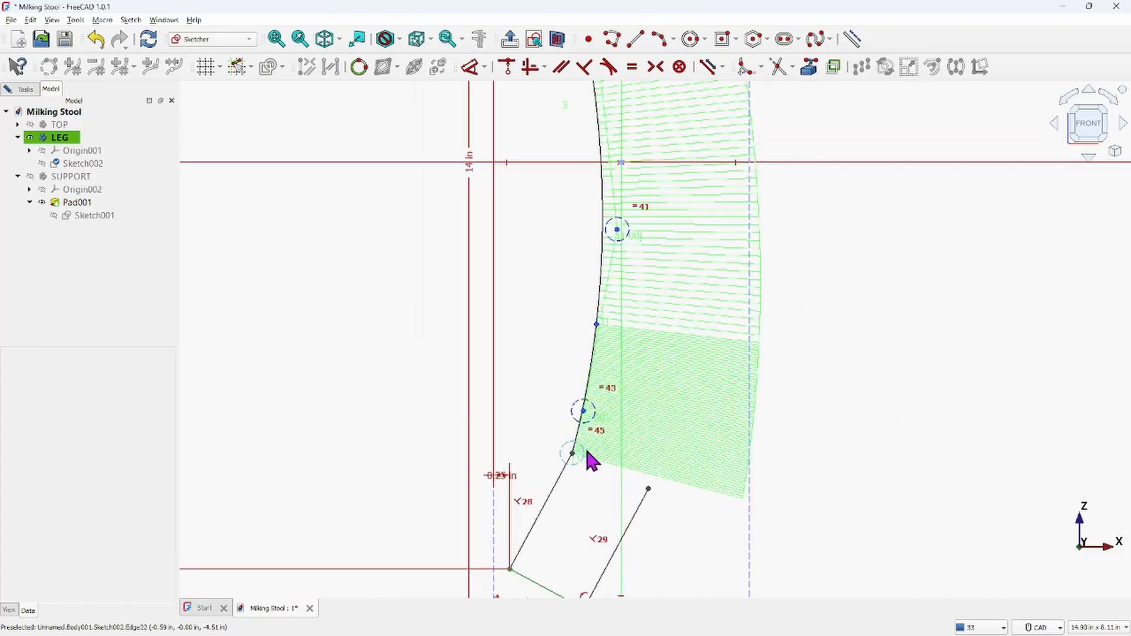
Try to constrain the B-spline tangent to the short slanted line at their shared lower endpoint
scroll(583, 383, "up", 4)
scroll(586, 389, "up", 3)
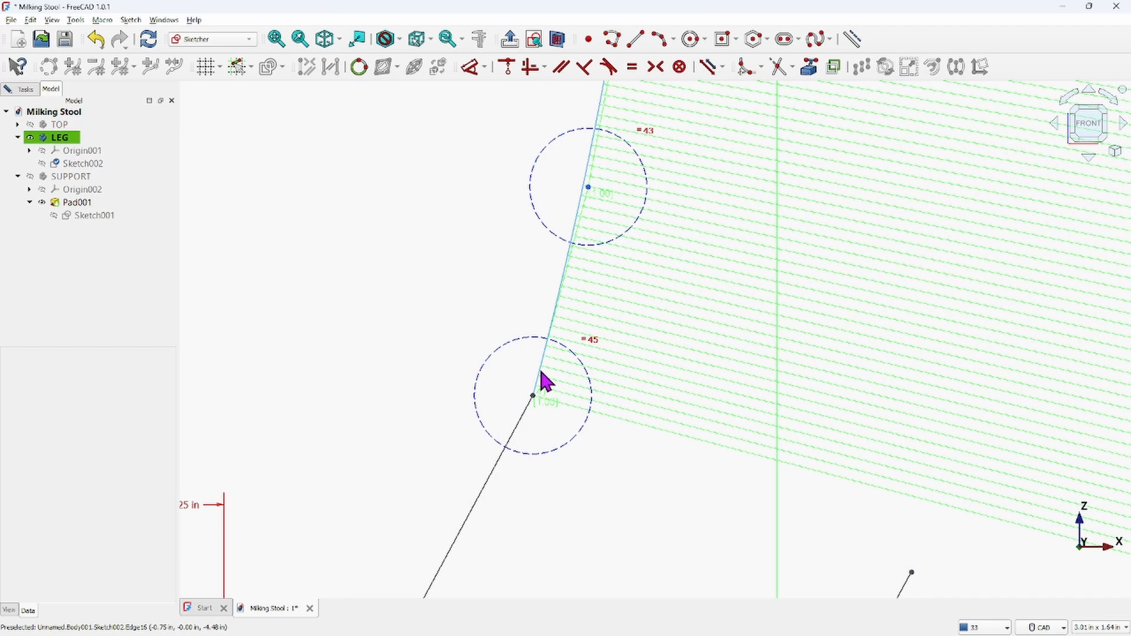
left_click(540, 383)
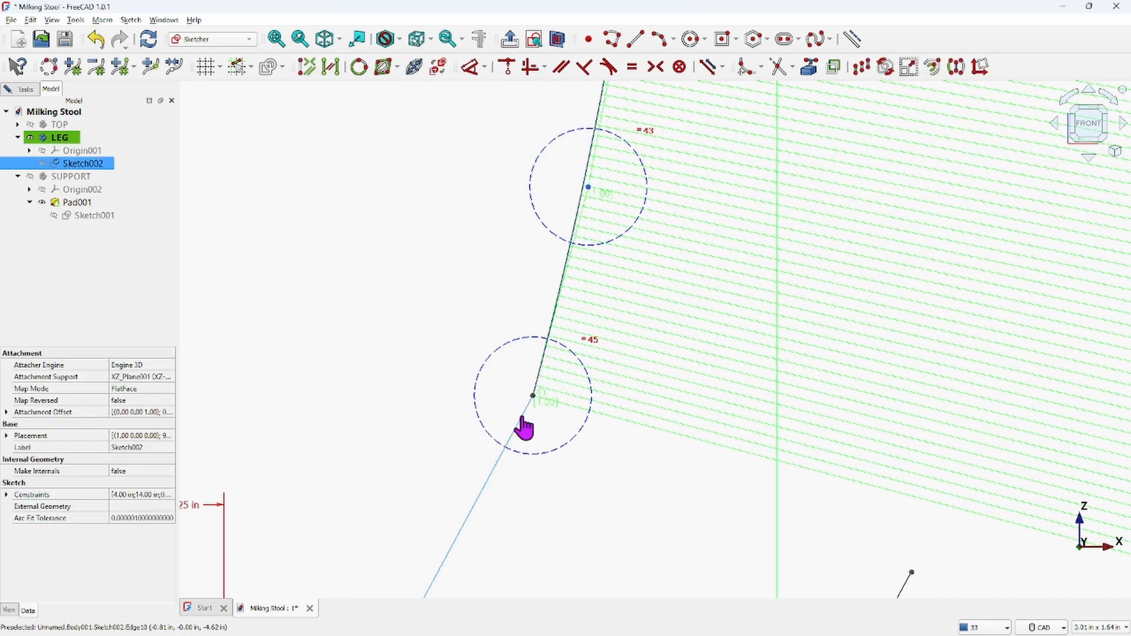
left_click(609, 68)
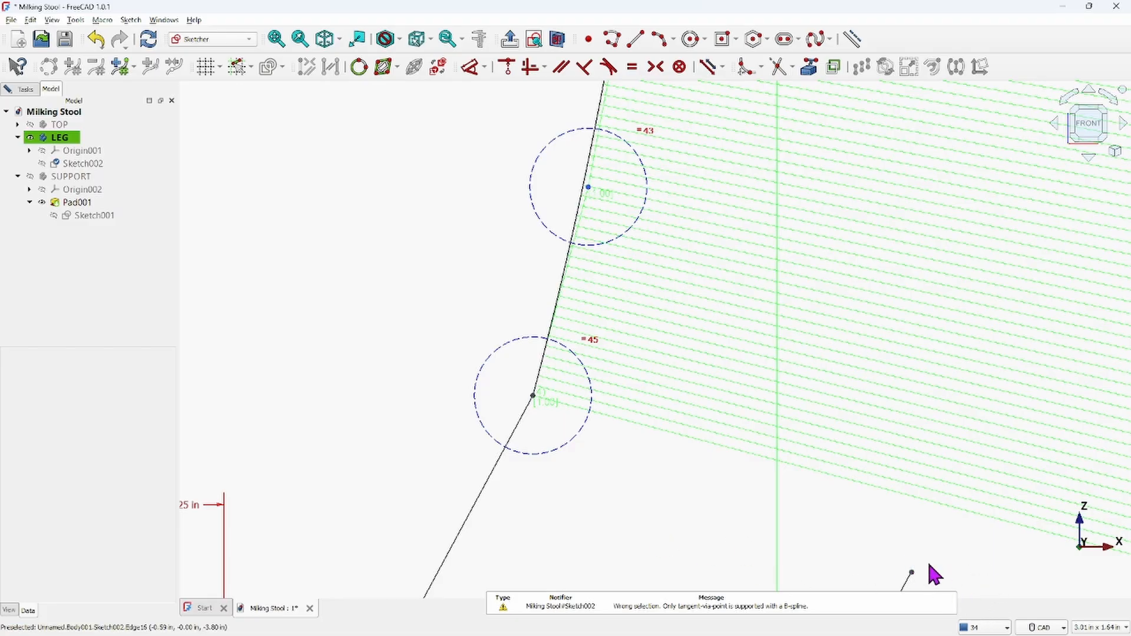
Drag the B-spline's middle and lower control poles to reshape the lower part of the curve
scroll(638, 457, "up", 2)
scroll(636, 457, "down", 6)
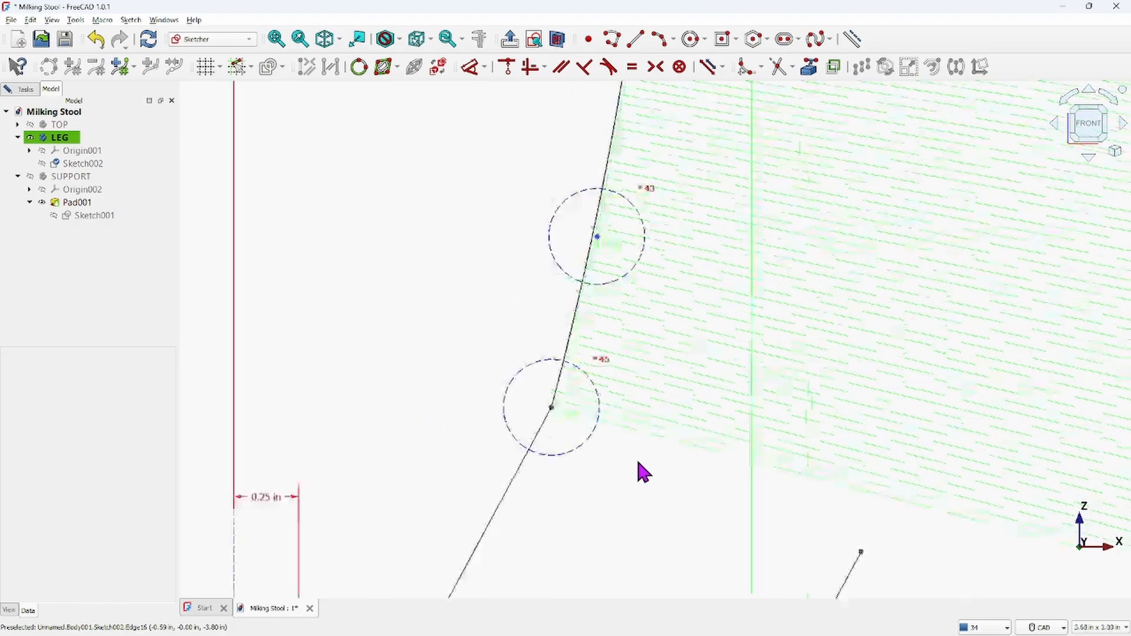
scroll(638, 448, "up", 1)
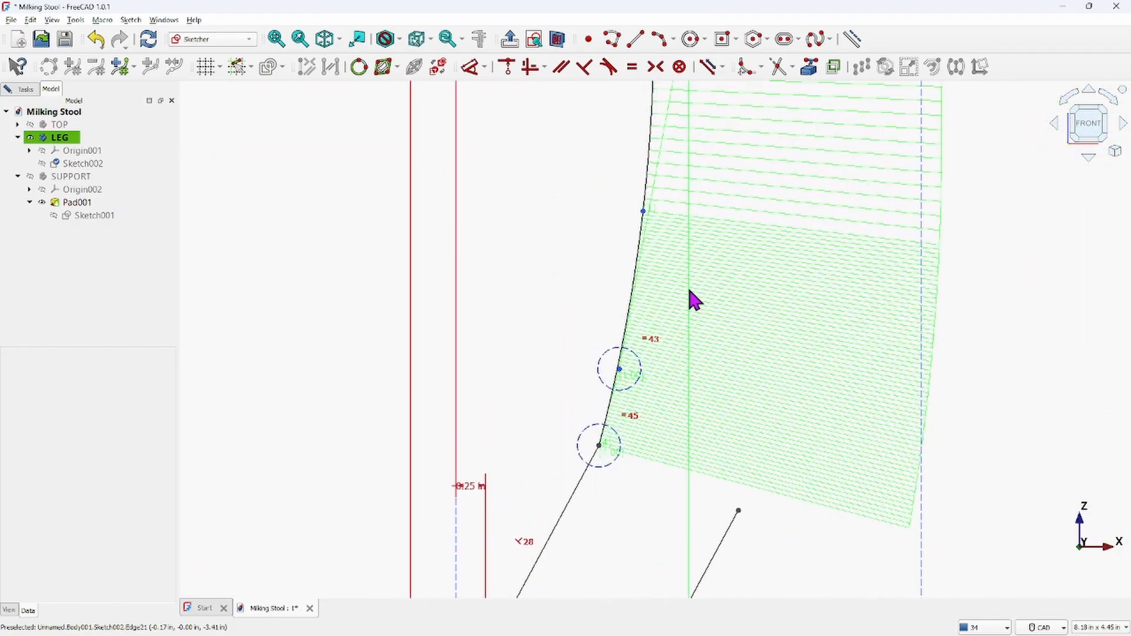
scroll(671, 335, "down", 3)
middle_click_drag(673, 289, 673, 355)
scroll(710, 275, "down", 4)
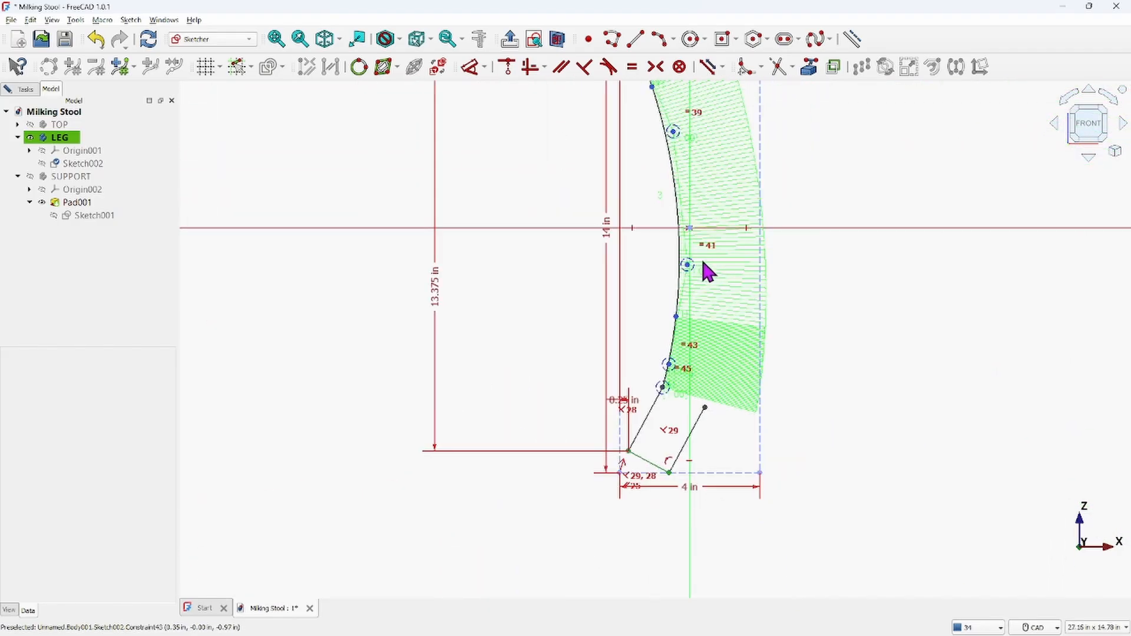
middle_click_drag(707, 271, 688, 354)
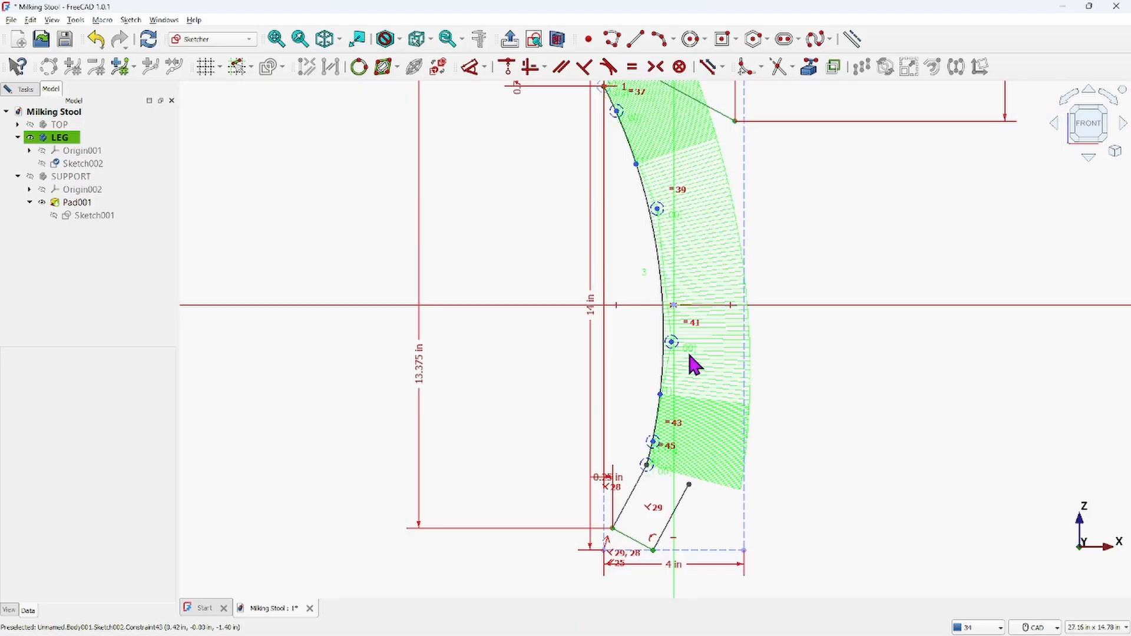
scroll(689, 283, "down", 2)
middle_click_drag(689, 283, 679, 356)
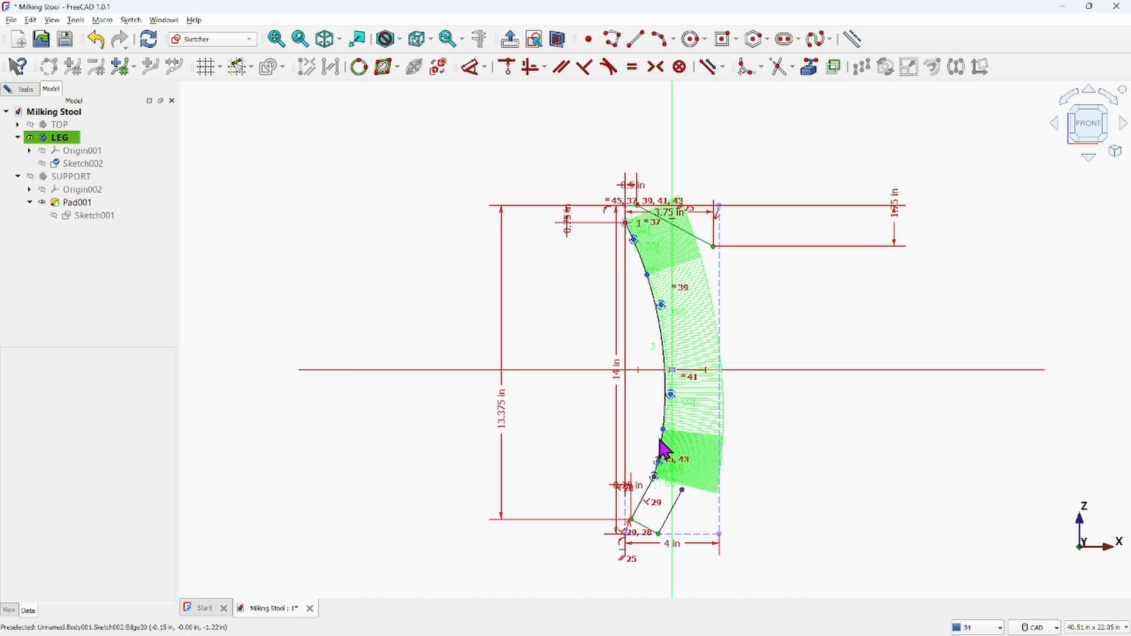
mouse_move(663, 431)
left_mouse_down()
mouse_move(676, 372)
mouse_move(676, 393)
left_mouse_up()
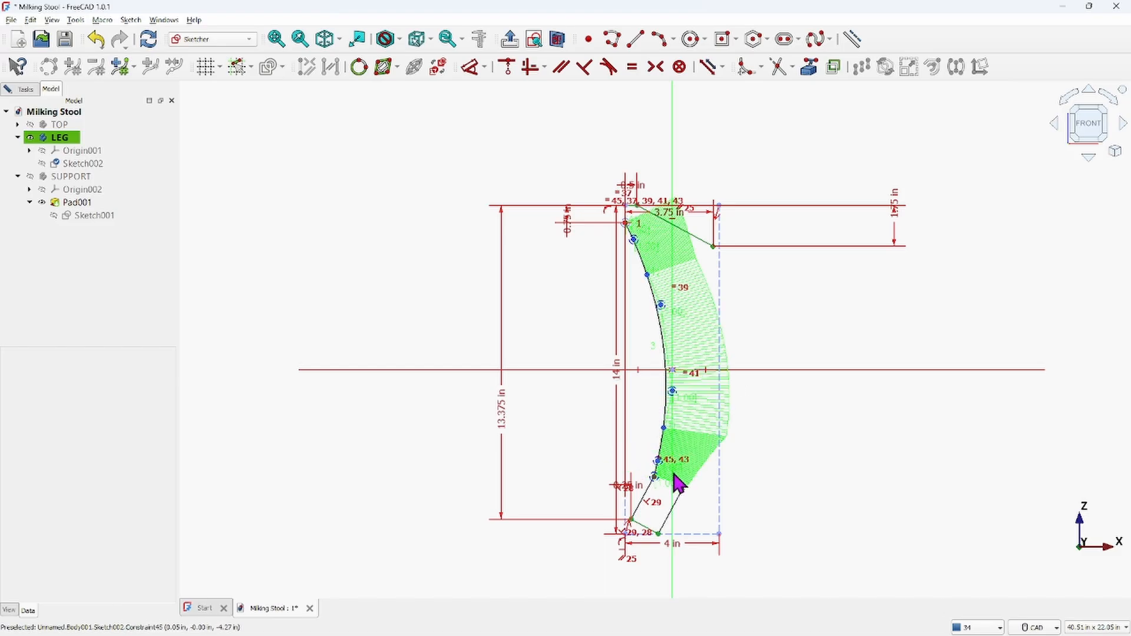
scroll(669, 475, "up", 4)
left_click_drag(656, 464, 660, 463)
scroll(653, 485, "up", 5)
scroll(660, 498, "up", 4)
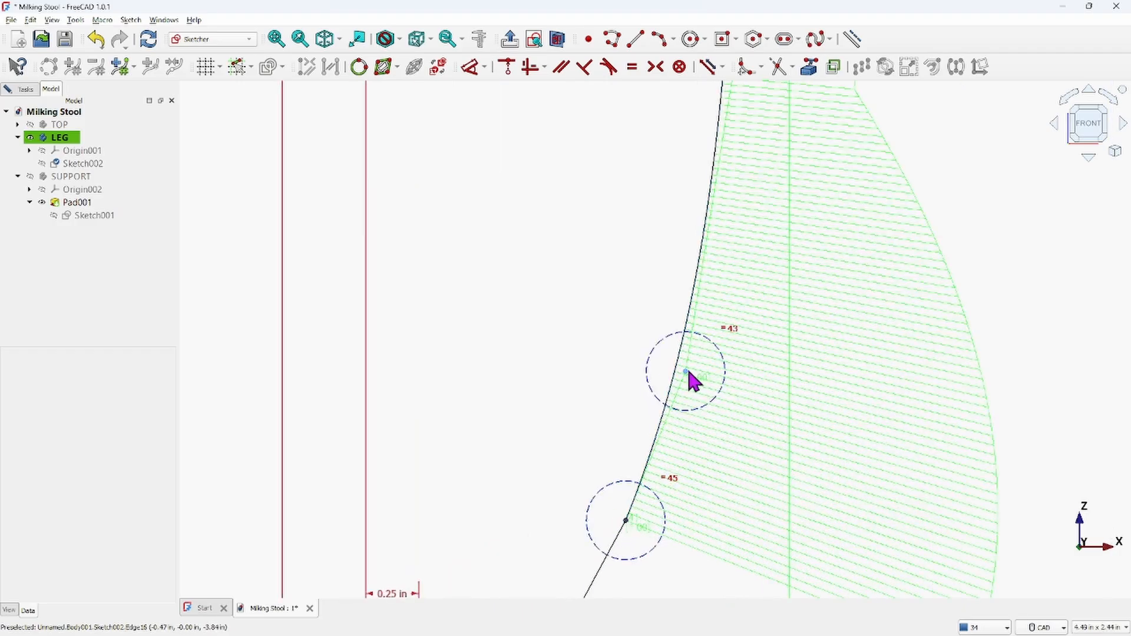
mouse_move(686, 373)
left_mouse_down()
mouse_move(770, 419)
mouse_move(713, 384)
mouse_move(652, 373)
mouse_move(695, 388)
left_mouse_up()
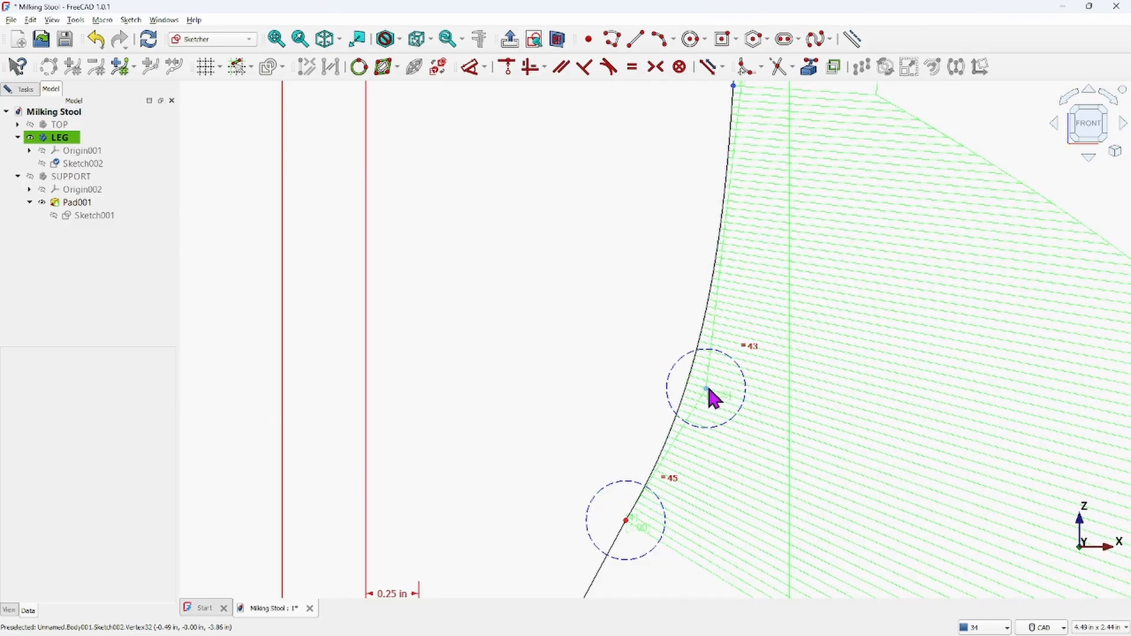
Drag the B-spline's upper and middle control poles to smooth the upper part of the leg curve
scroll(734, 333, "down", 5)
mouse_move(717, 236)
middle_mouse_down()
mouse_move(723, 383)
mouse_move(713, 316)
mouse_move(737, 522)
middle_mouse_up()
scroll(701, 176, "down", 2)
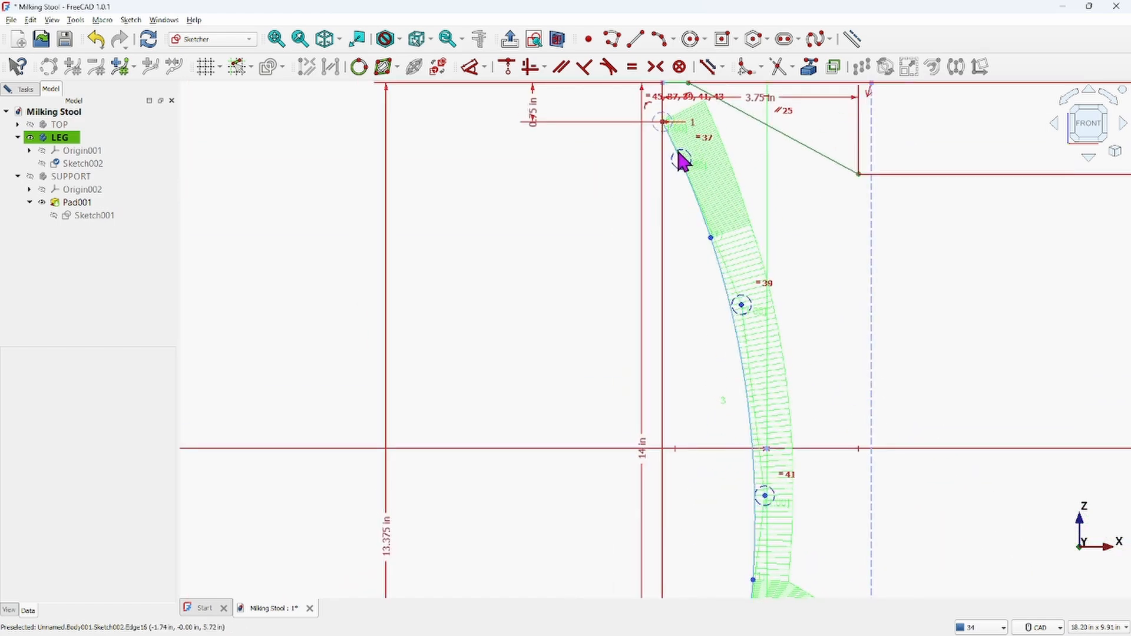
middle_click_drag(680, 161, 697, 278)
scroll(700, 323, "up", 7)
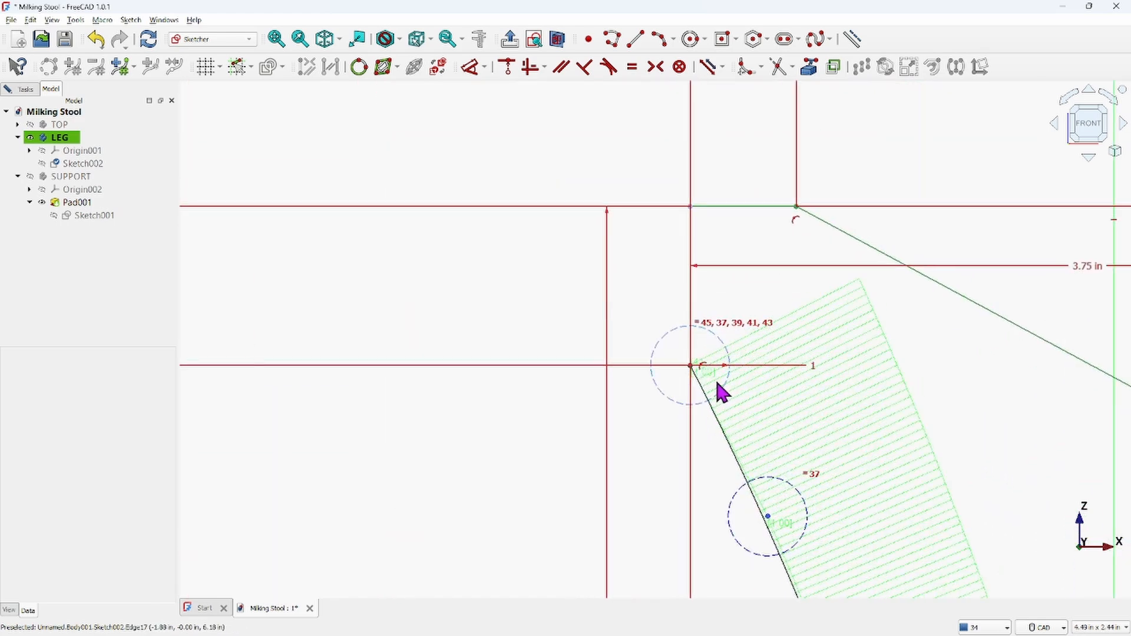
scroll(720, 394, "down", 2)
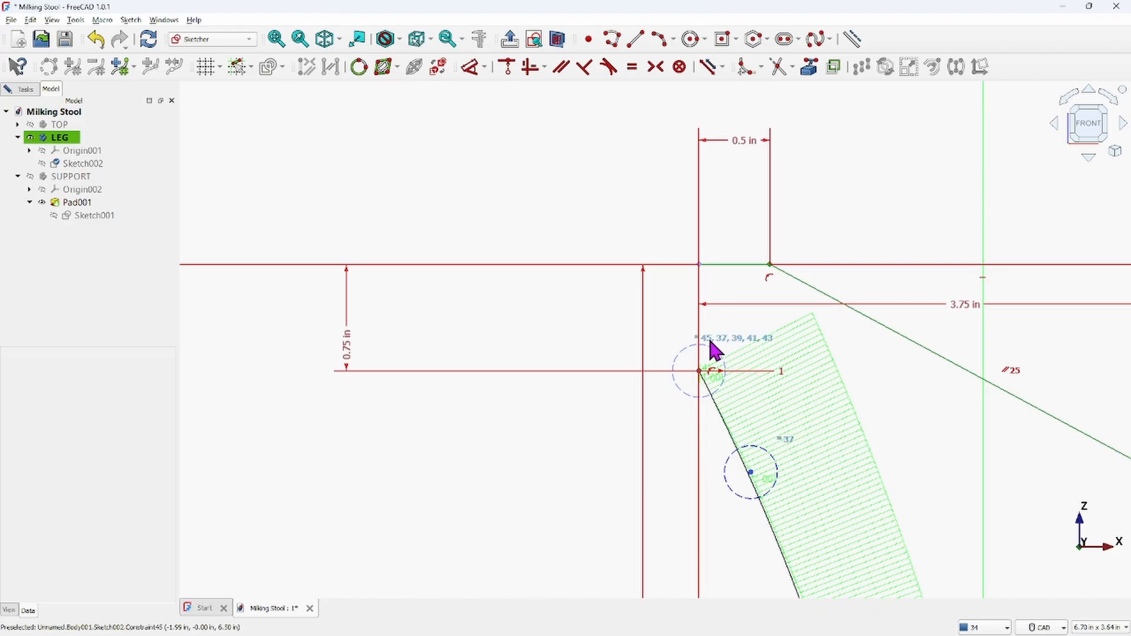
scroll(722, 413, "down", 3)
scroll(726, 418, "down", 6)
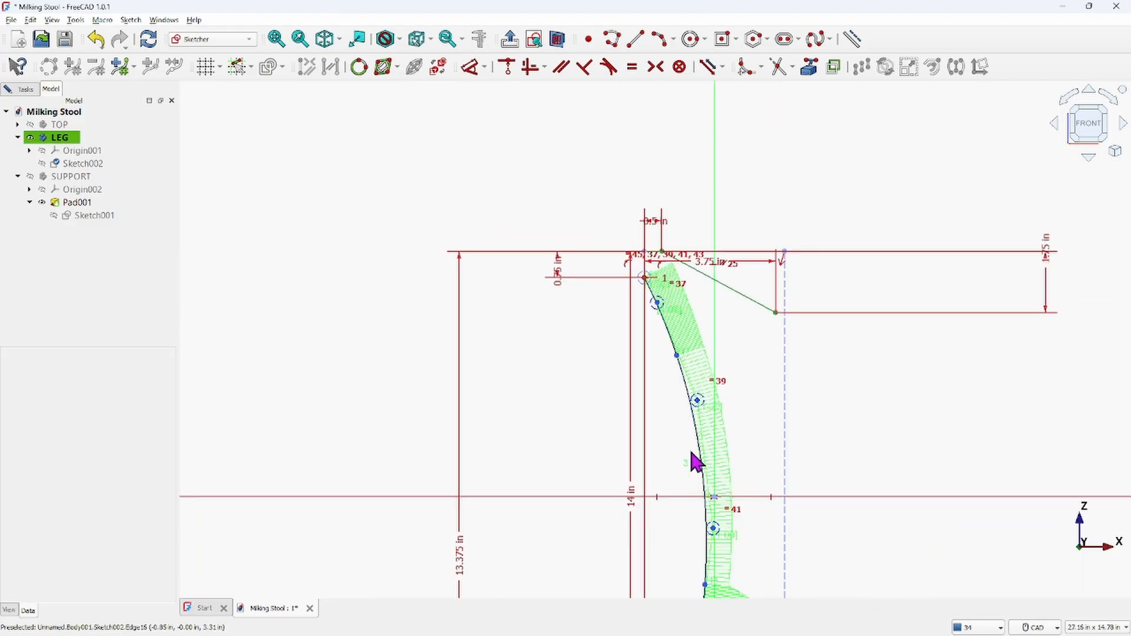
scroll(678, 516, "up", 1)
mouse_move(677, 516)
middle_mouse_down()
mouse_move(636, 351)
mouse_move(651, 362)
middle_mouse_up()
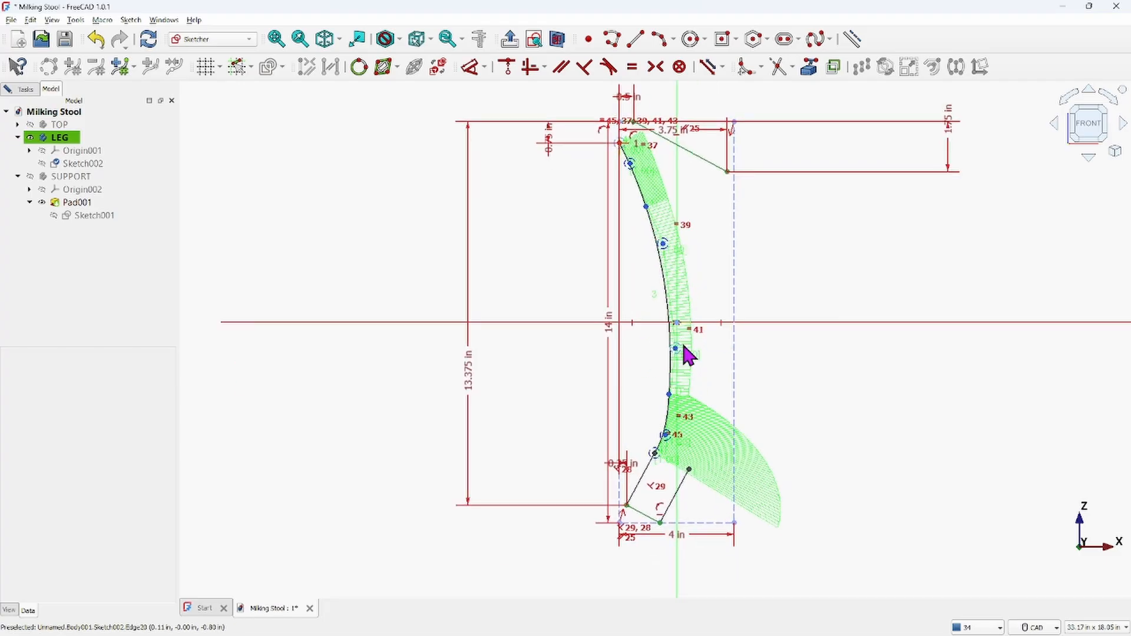
mouse_move(677, 349)
left_mouse_down()
mouse_move(697, 347)
mouse_move(687, 340)
left_mouse_up()
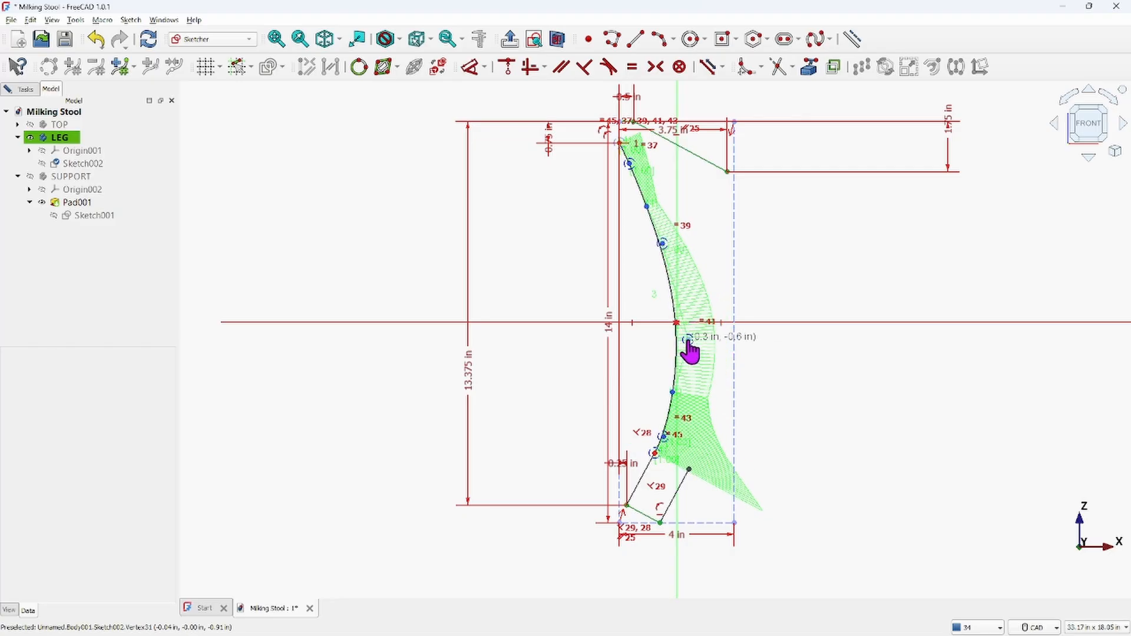
left_click_drag(688, 340, 687, 341)
scroll(687, 344, "up", 6)
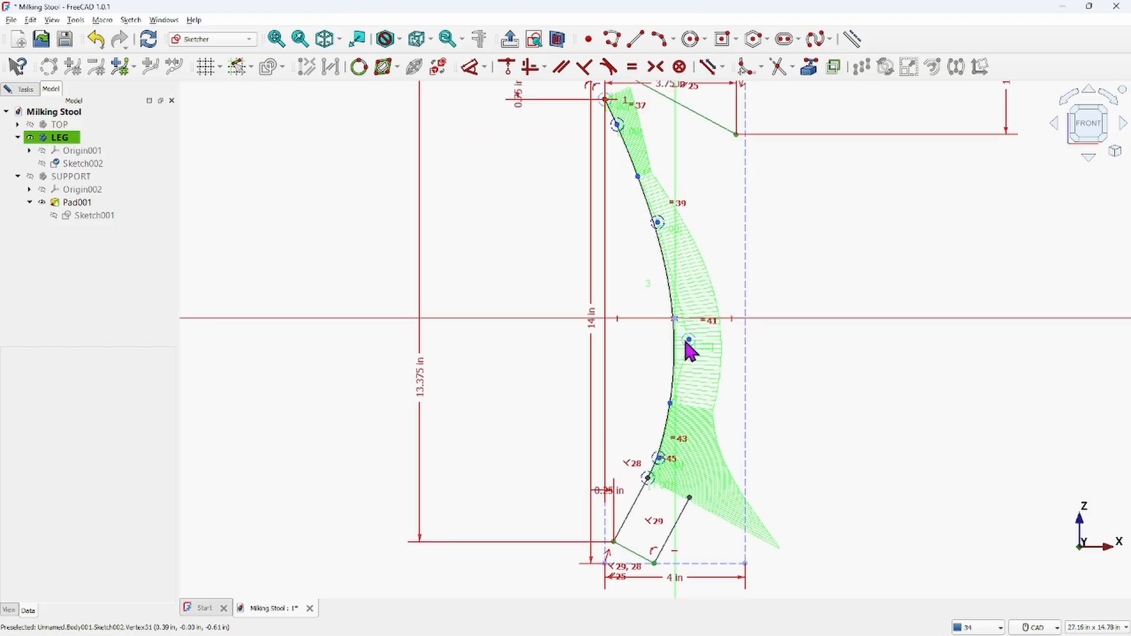
scroll(670, 371, "down", 2)
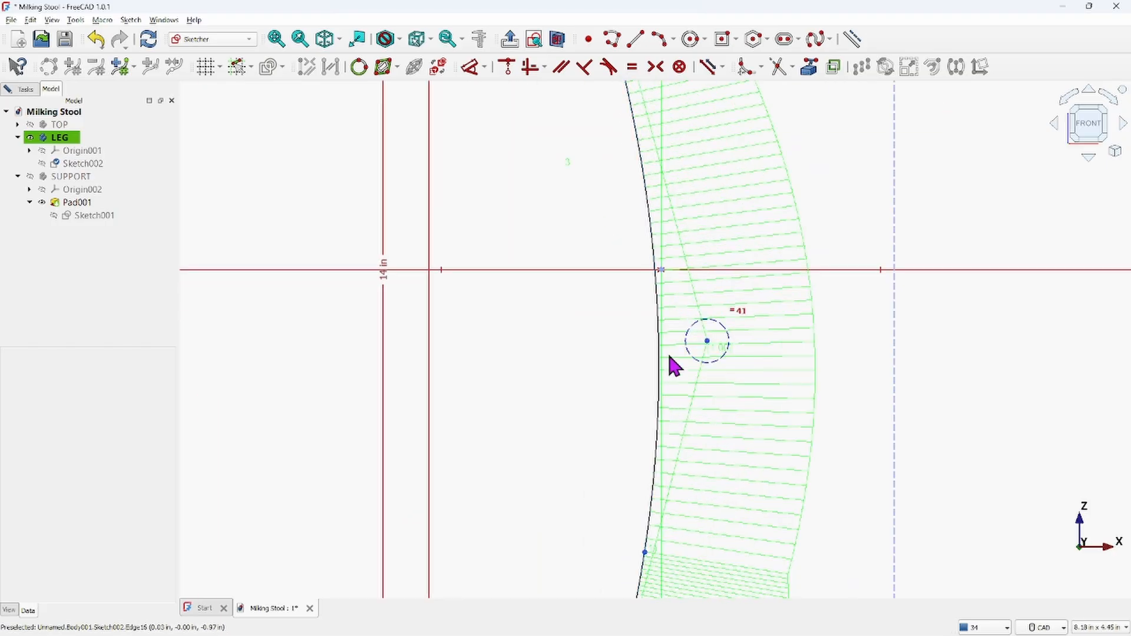
scroll(670, 308, "down", 3)
scroll(663, 298, "down", 3)
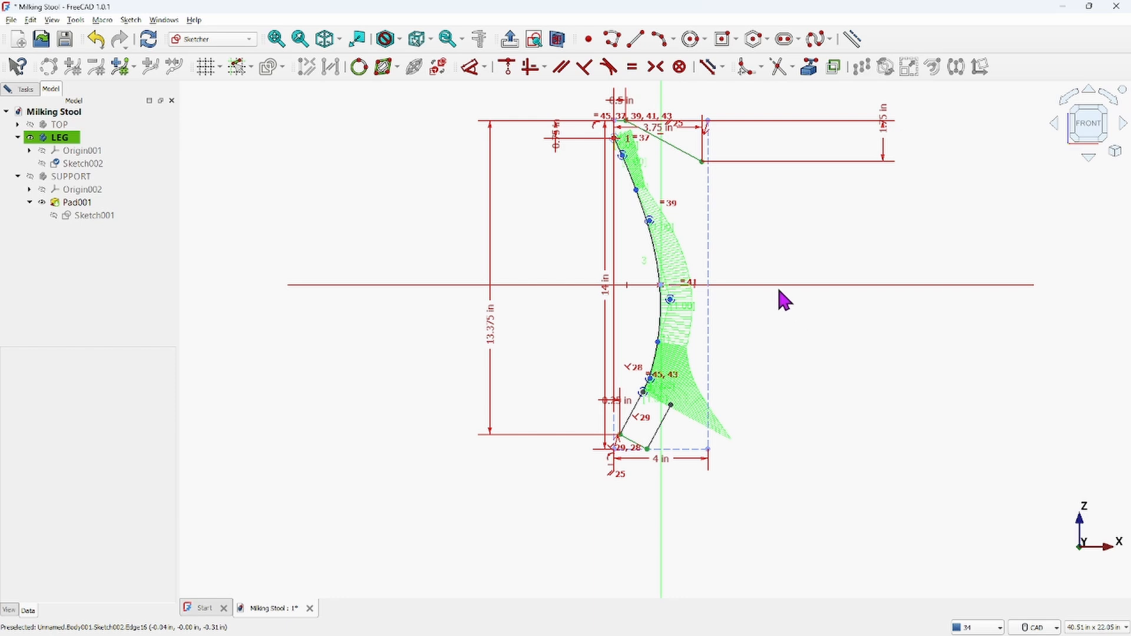
scroll(687, 235, "up", 2)
scroll(688, 237, "down", 1)
mouse_move(690, 237)
middle_mouse_down()
mouse_move(705, 245)
mouse_move(716, 287)
middle_mouse_up()
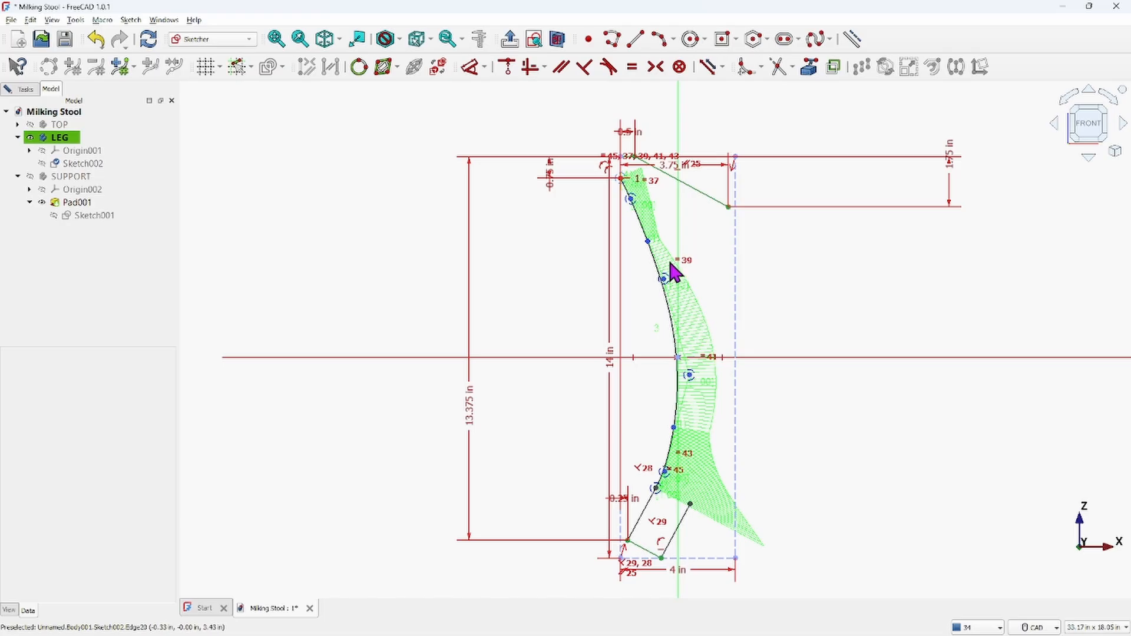
Toggle the B-spline information layers to show the control polygon and hide the curvature comb
left_click(400, 66)
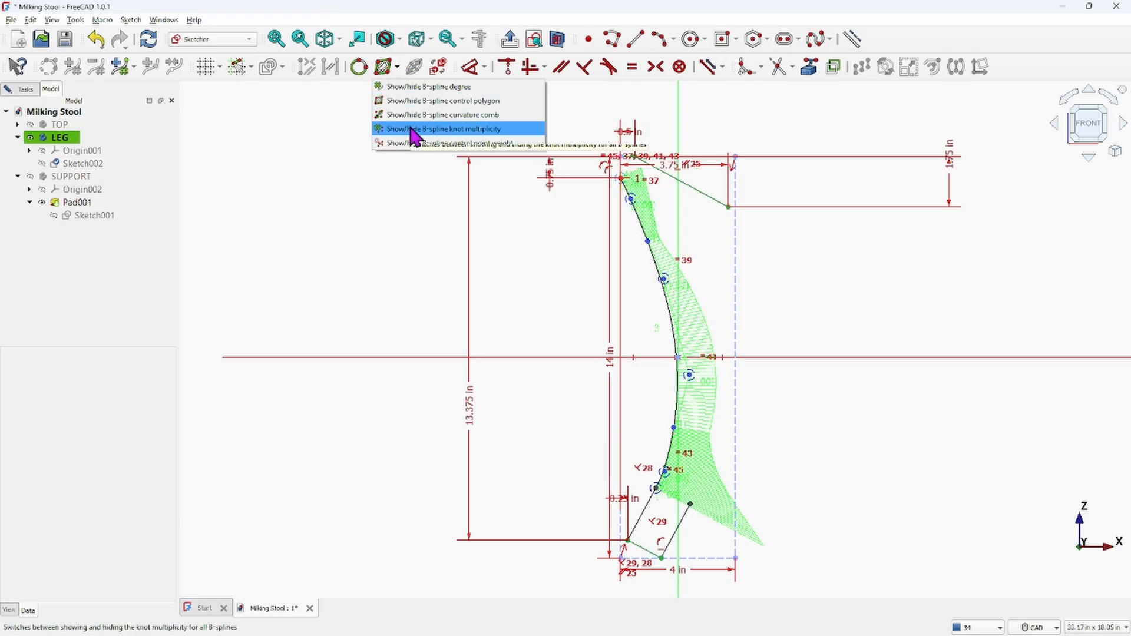
left_click(412, 86)
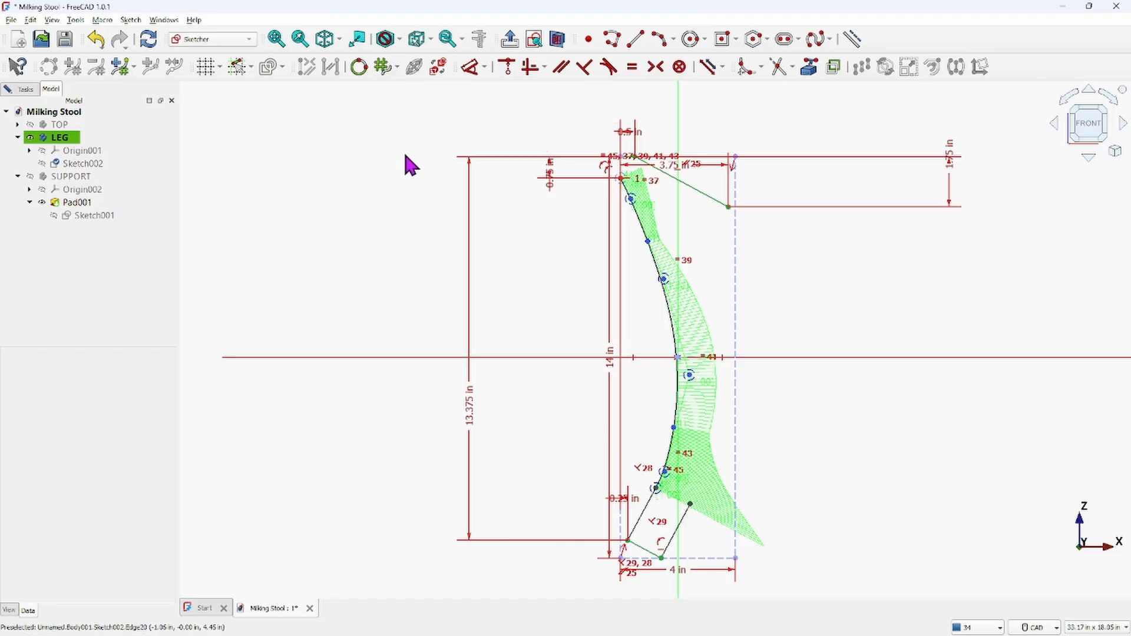
left_click(396, 68)
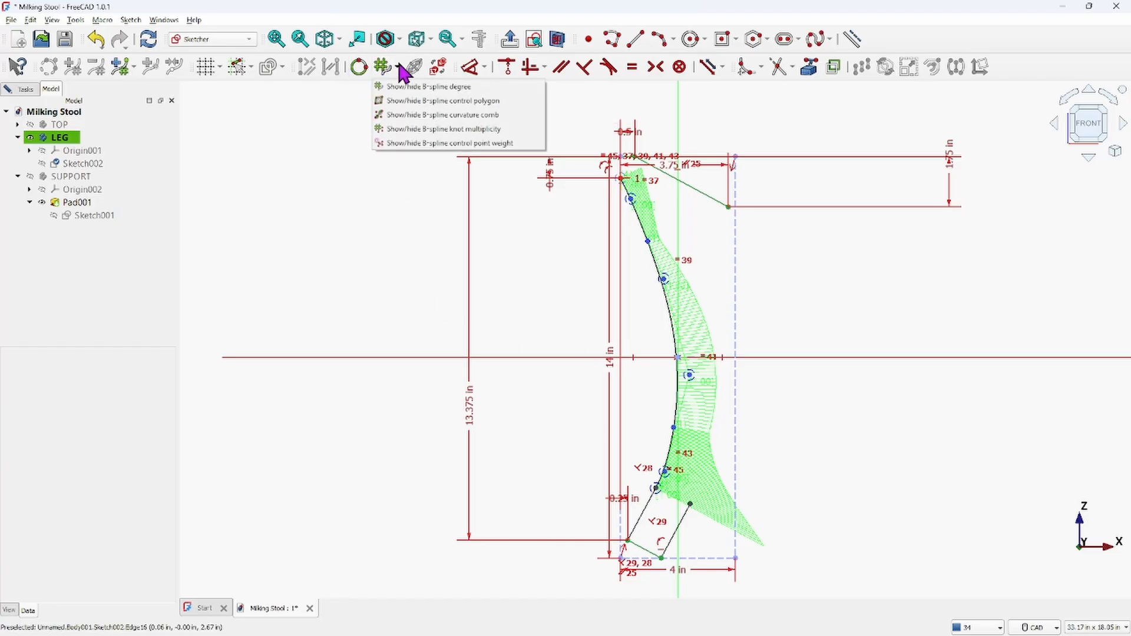
left_click(406, 102)
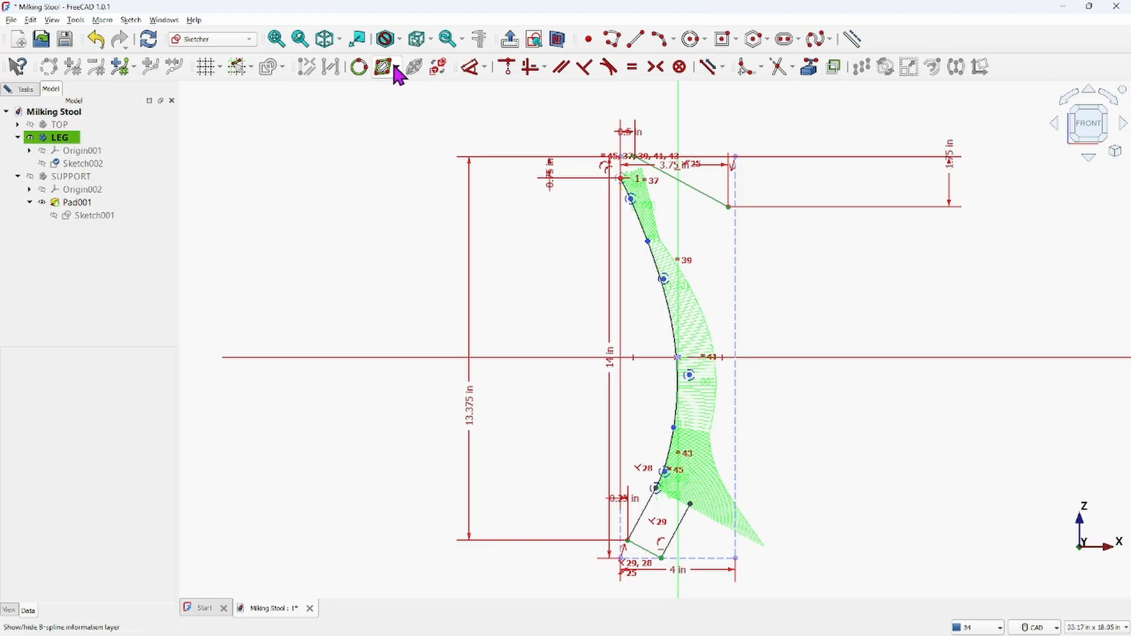
left_click(396, 67)
left_click(396, 100)
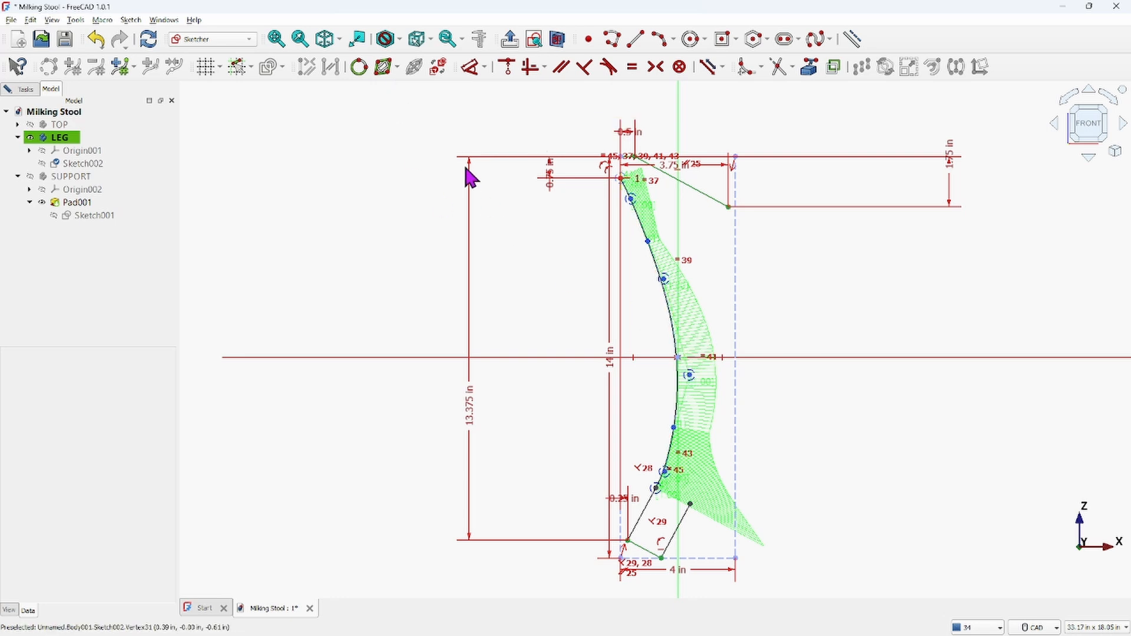
left_click(400, 70)
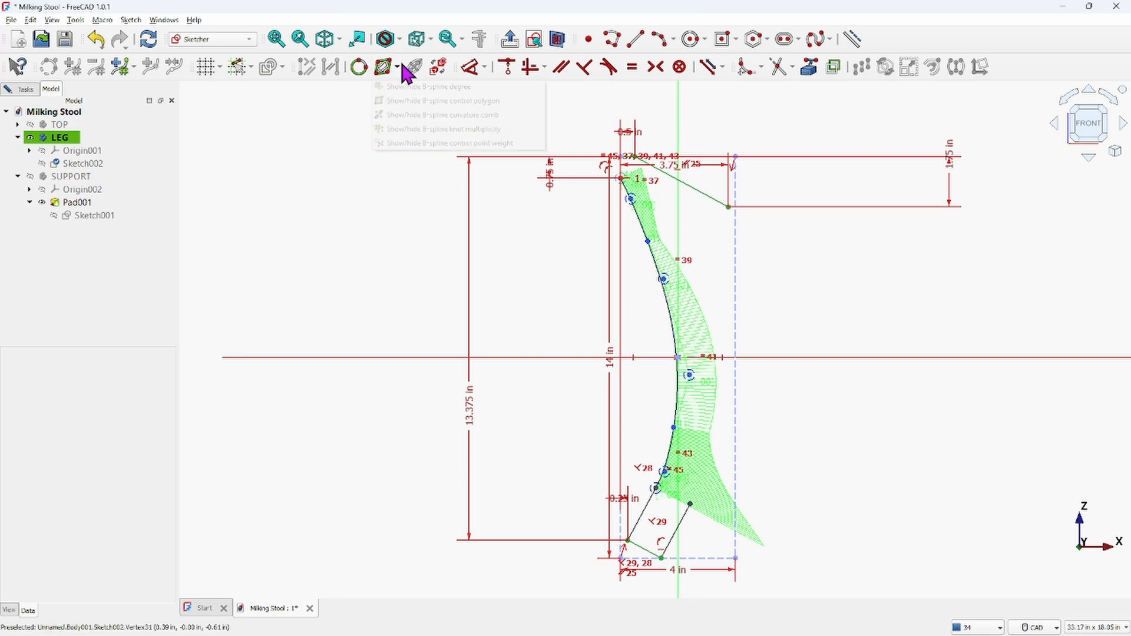
left_click(397, 101)
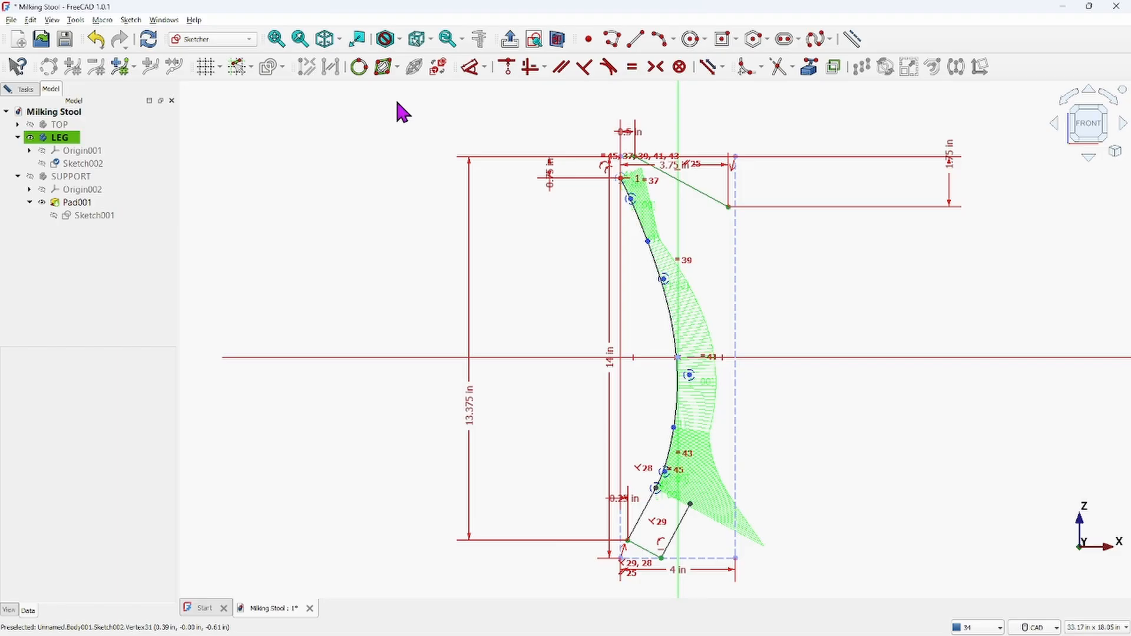
left_click(397, 68)
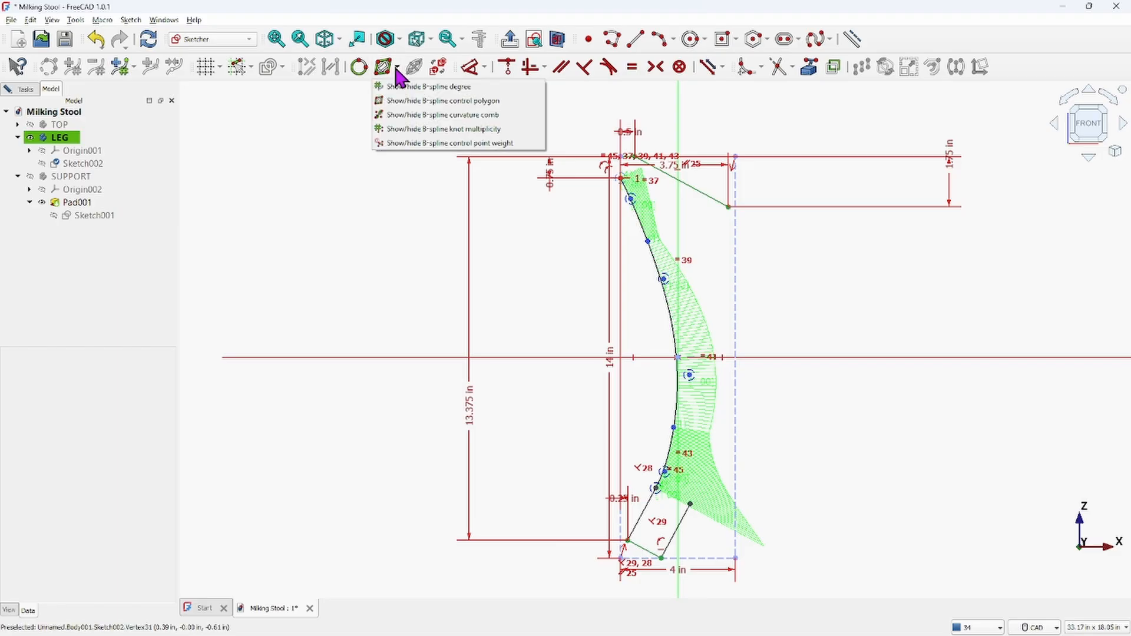
left_click(394, 101)
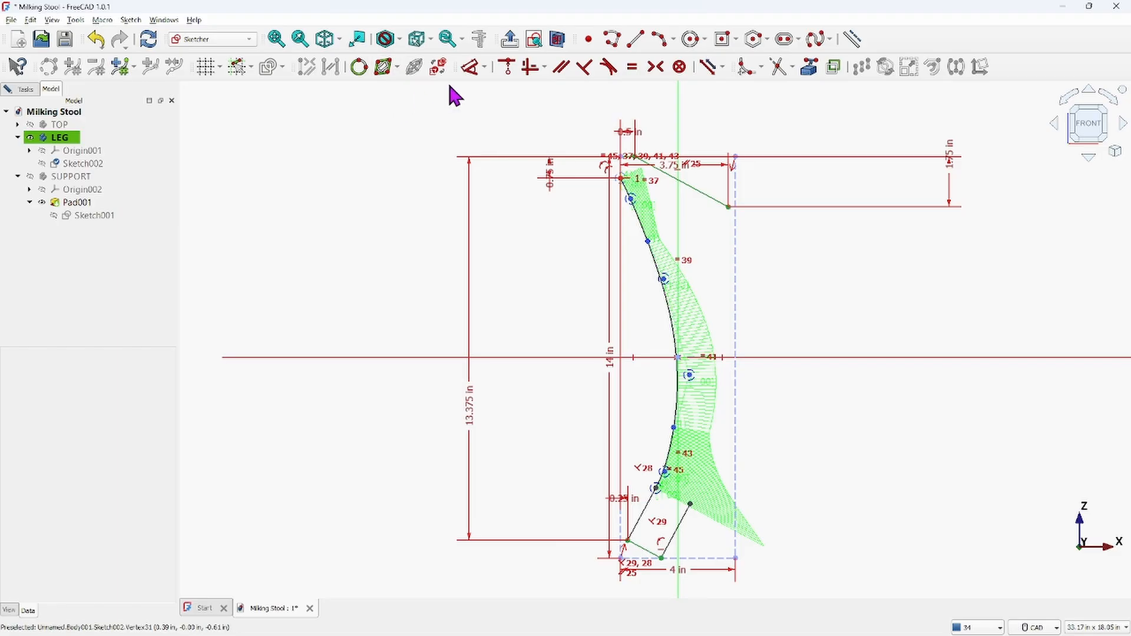
left_click(399, 66)
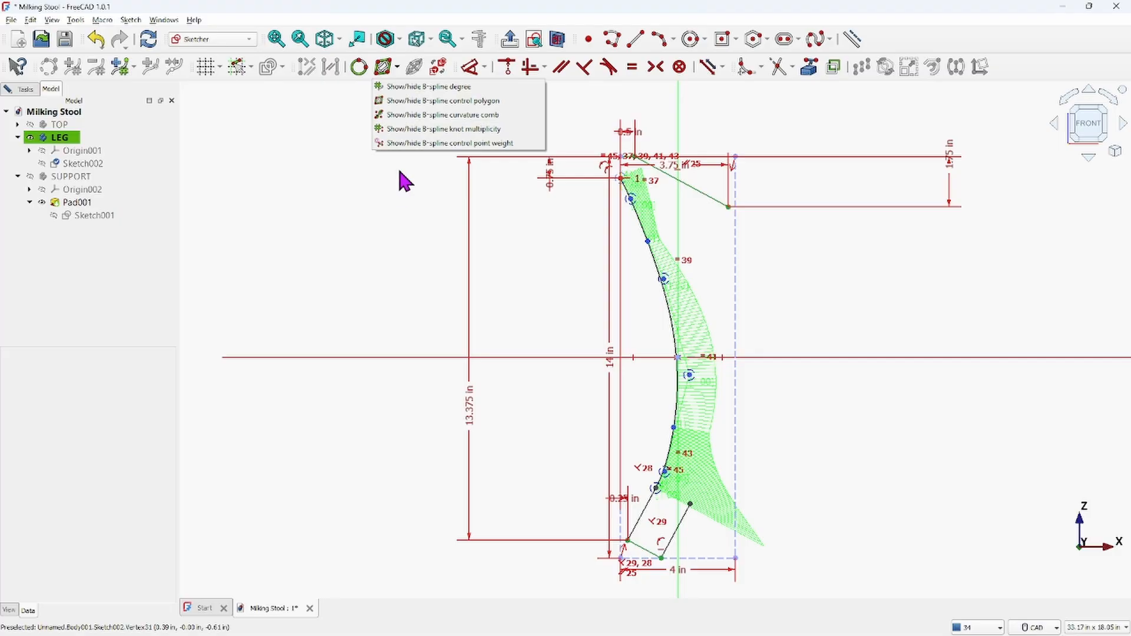
left_click(411, 115)
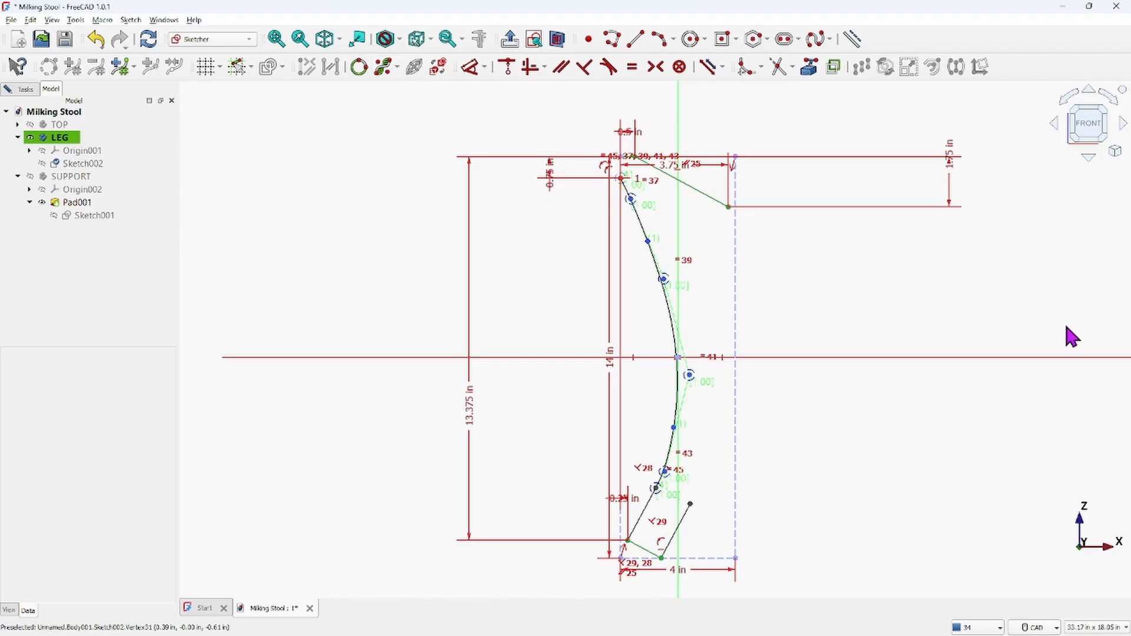
scroll(677, 306, "up", 3)
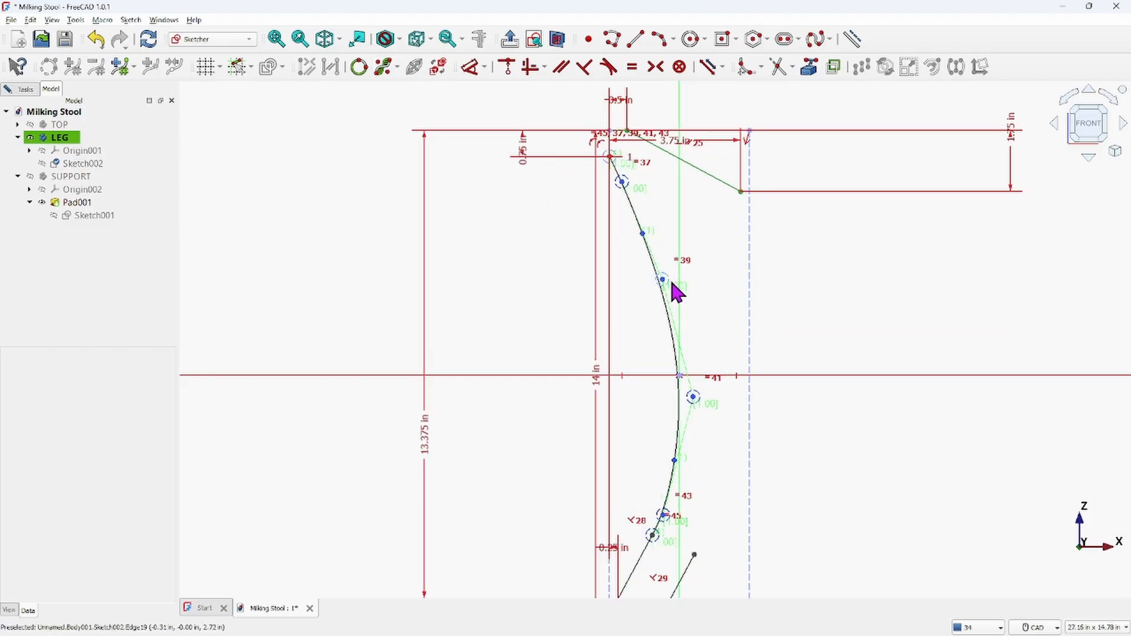
middle_click_drag(683, 305, 625, 219)
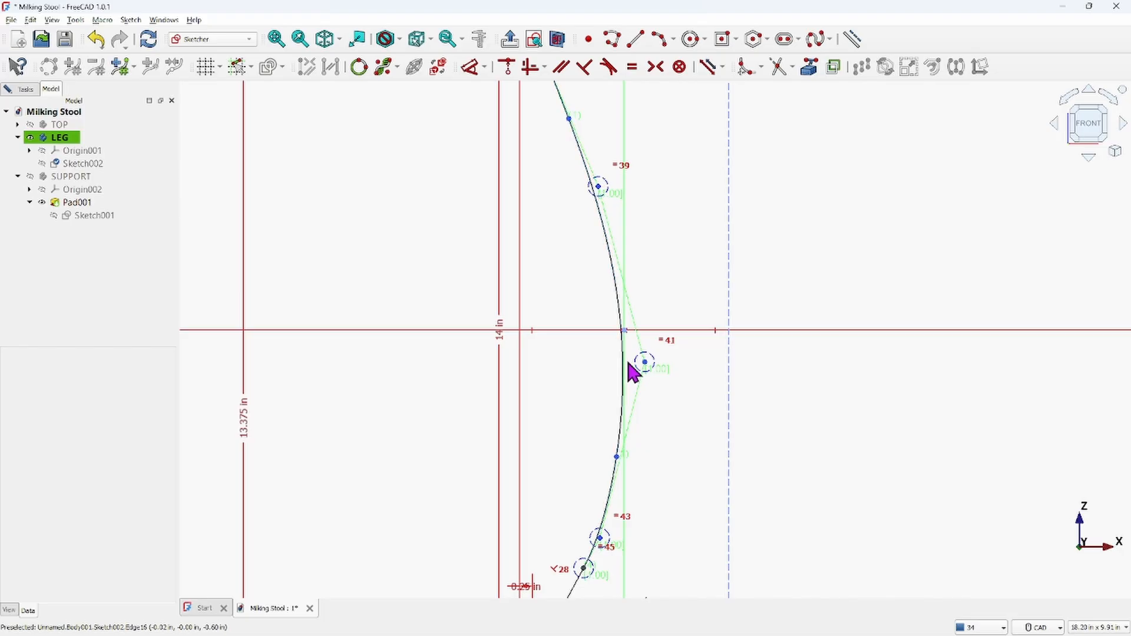
scroll(622, 356, "down", 3)
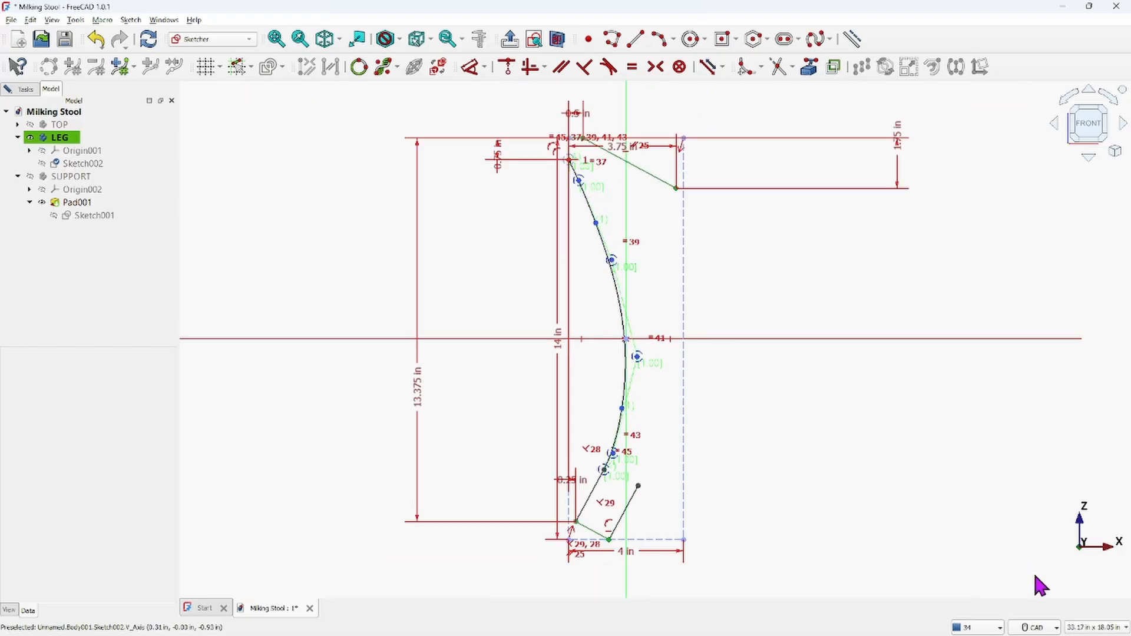
Examine the leg profile in the reference drawing screenshot, then return to the sketch
mouse_move(1022, 633)
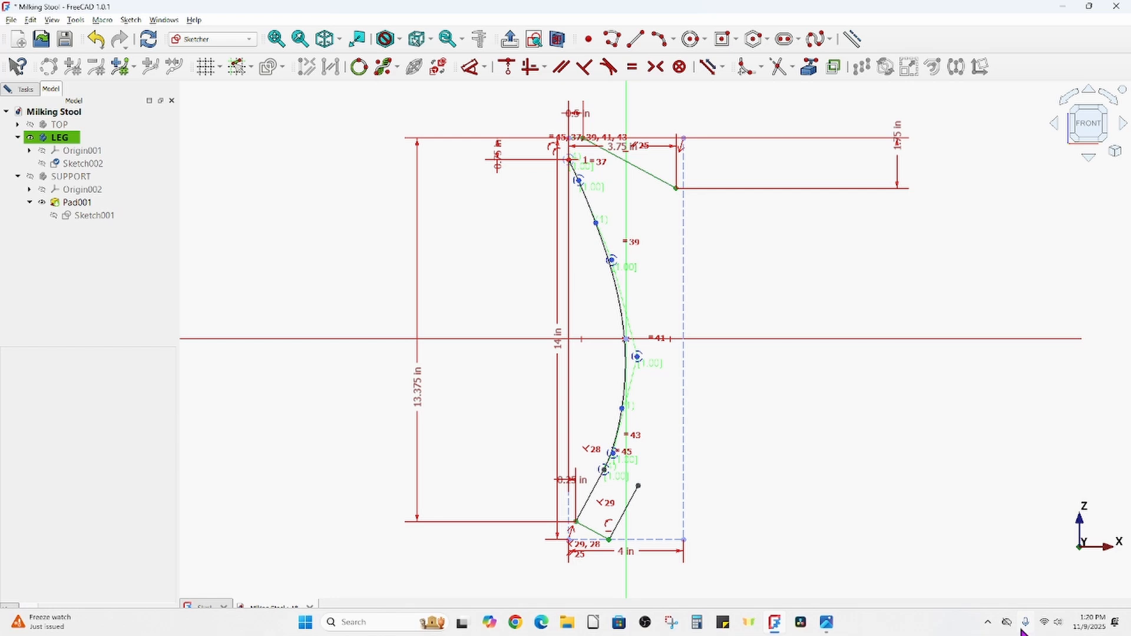
mouse_move(828, 626)
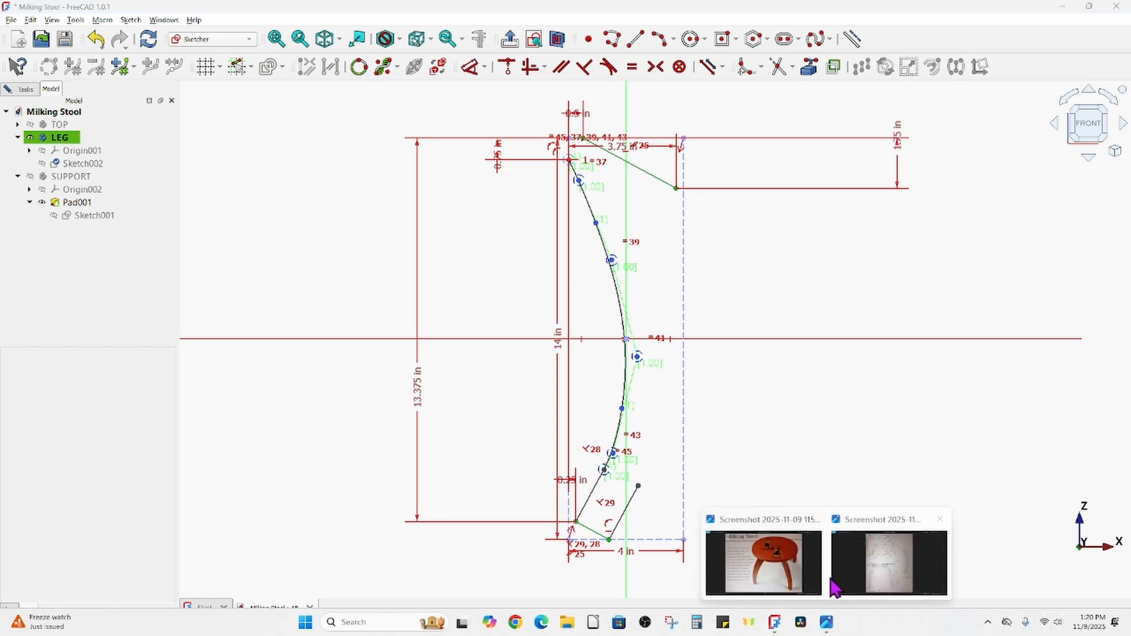
left_click(852, 586)
scroll(746, 281, "up", 2)
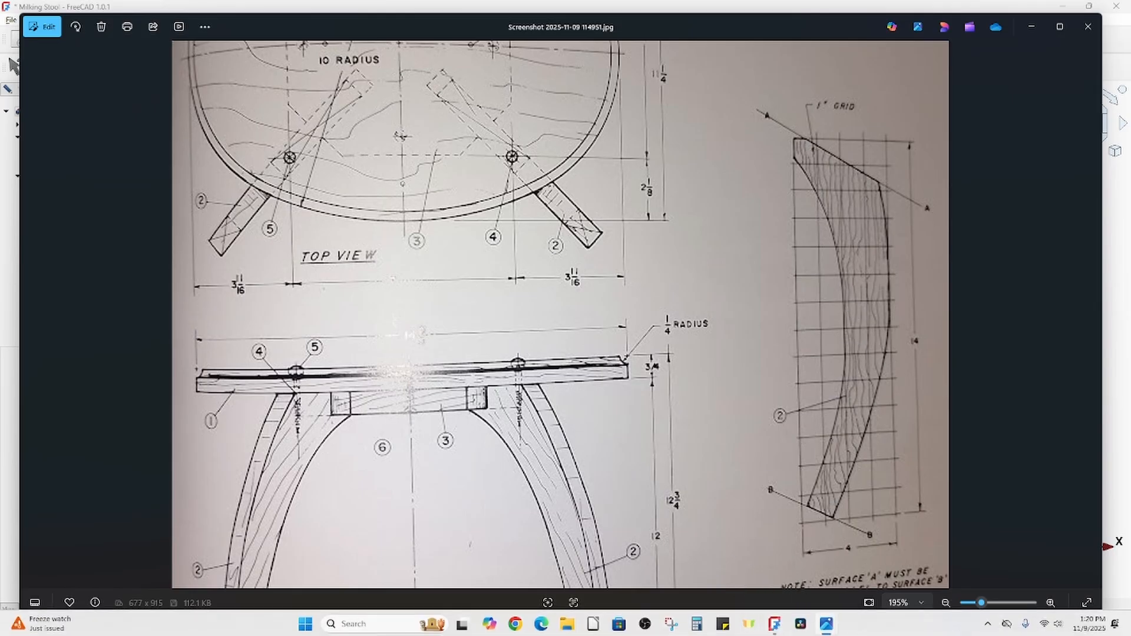
left_click(774, 624)
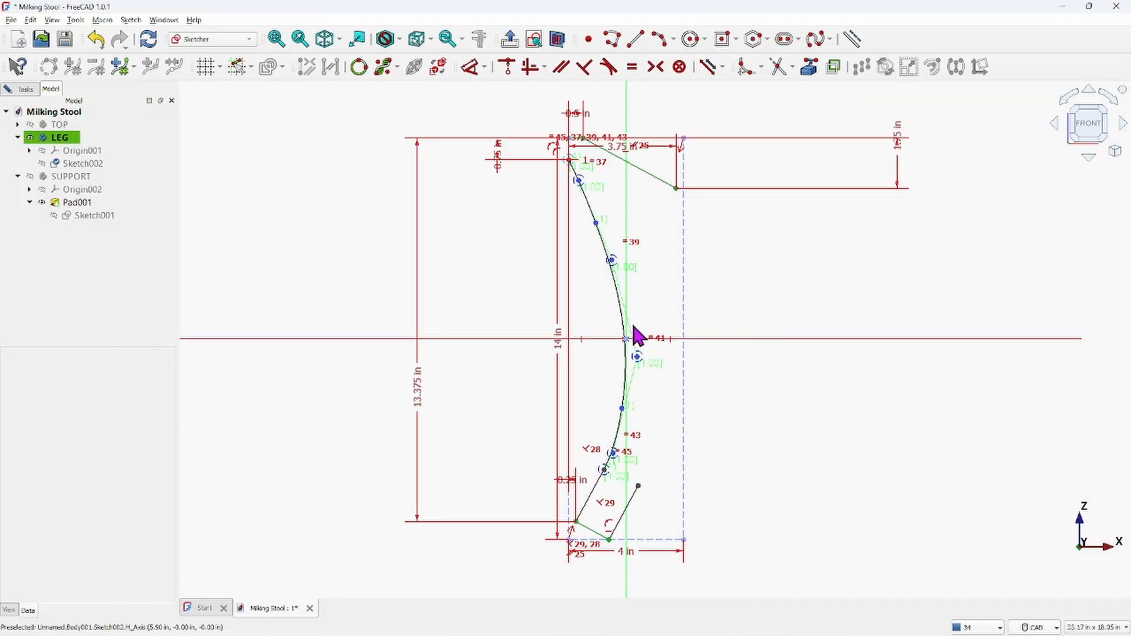
Drag the B-spline's two upper control poles to refine the curve near the top of the leg
scroll(633, 328, "up", 2)
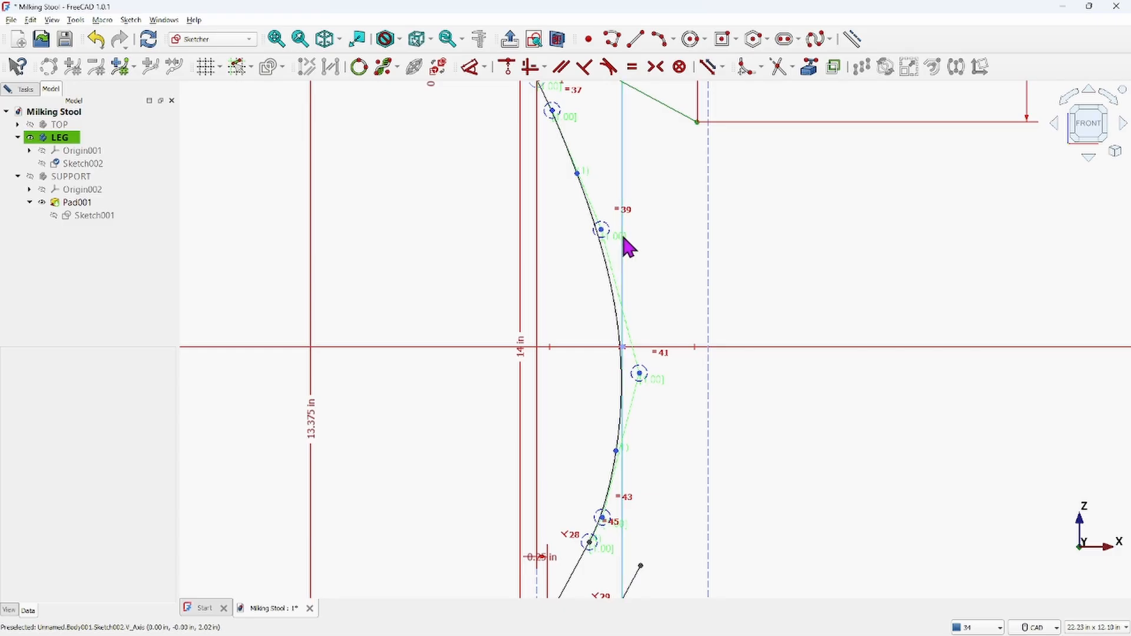
left_click_drag(603, 231, 605, 174)
scroll(648, 182, "down", 3)
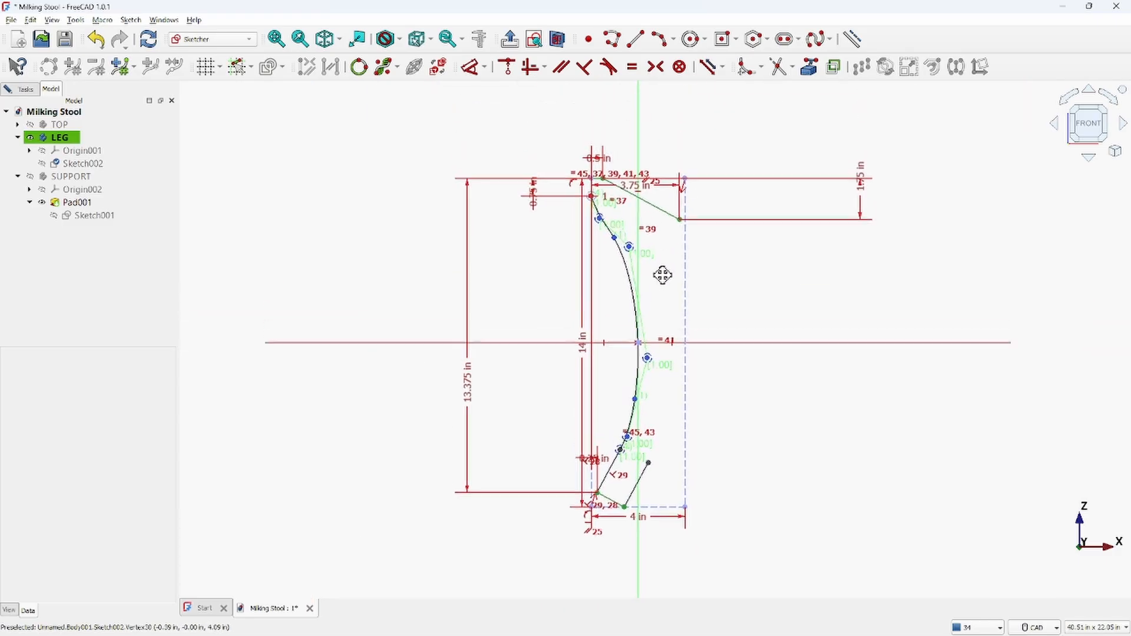
scroll(619, 213, "up", 4)
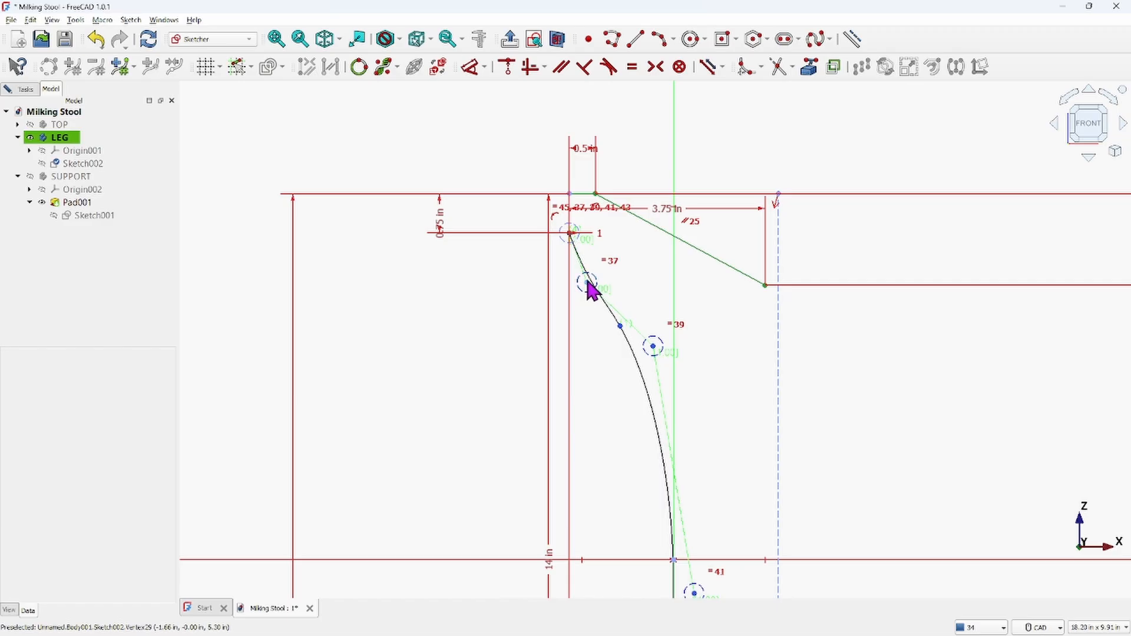
mouse_move(587, 282)
left_mouse_down()
mouse_move(604, 263)
mouse_move(602, 276)
left_mouse_up()
scroll(677, 353, "down", 2)
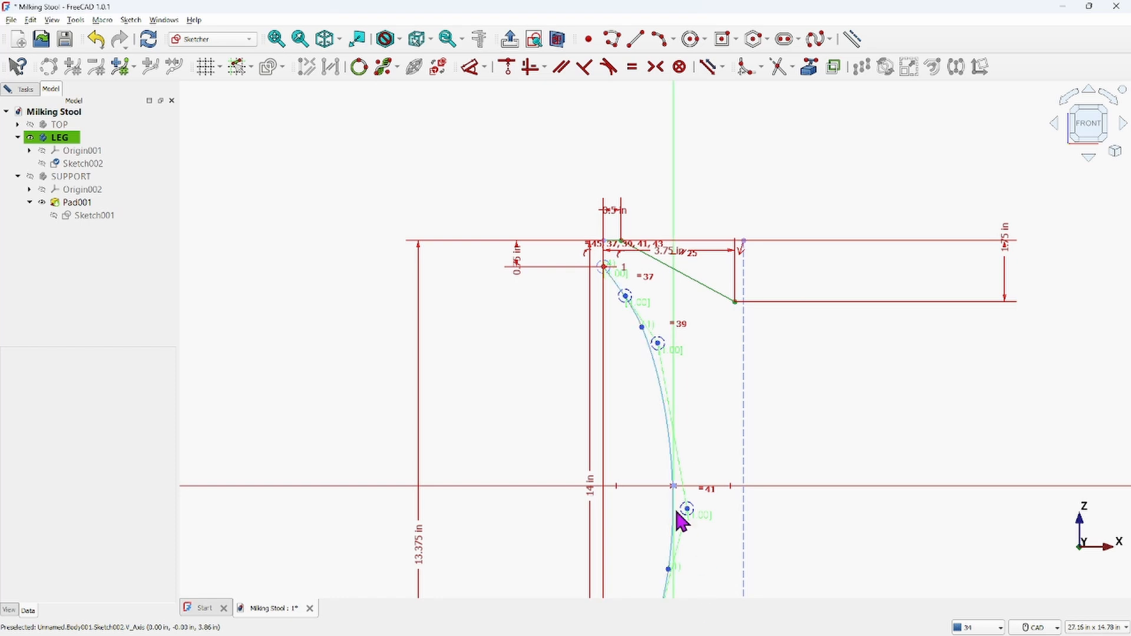
Adjust the B-spline's upper and middle control poles to even out the curve through the leg's midpoint
scroll(684, 424, "down", 1)
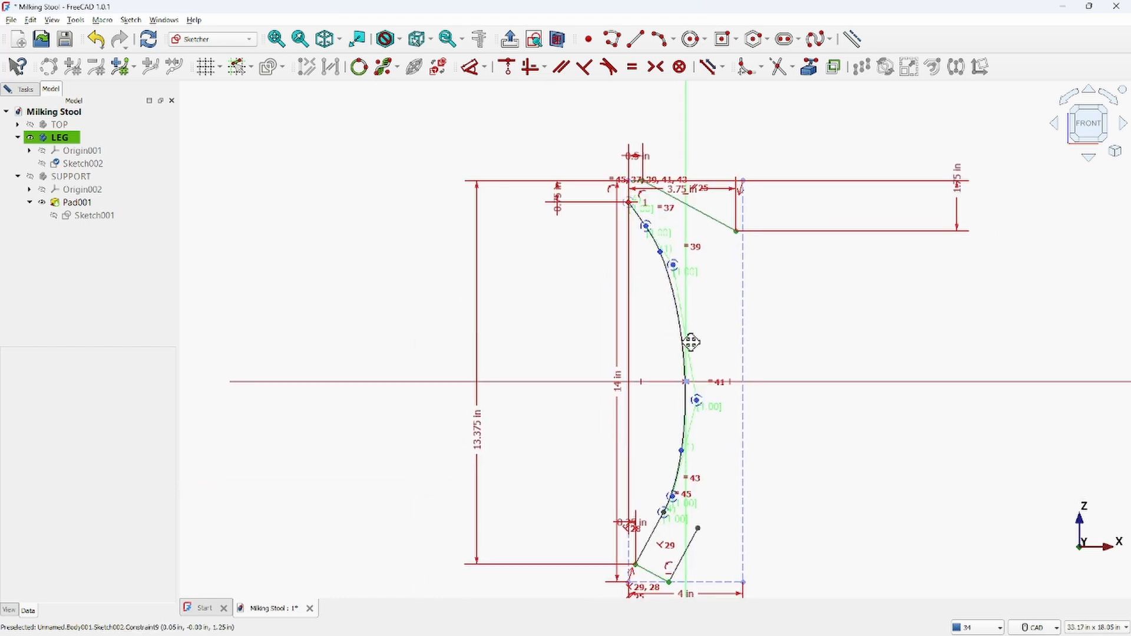
scroll(678, 247, "up", 6)
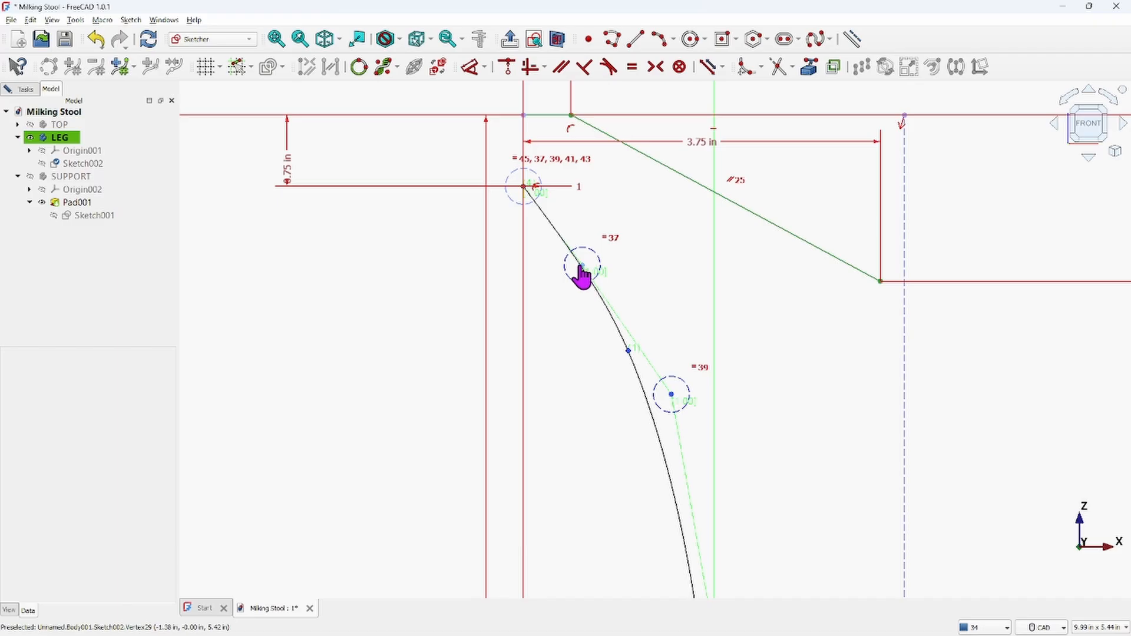
left_click_drag(582, 274, 578, 275)
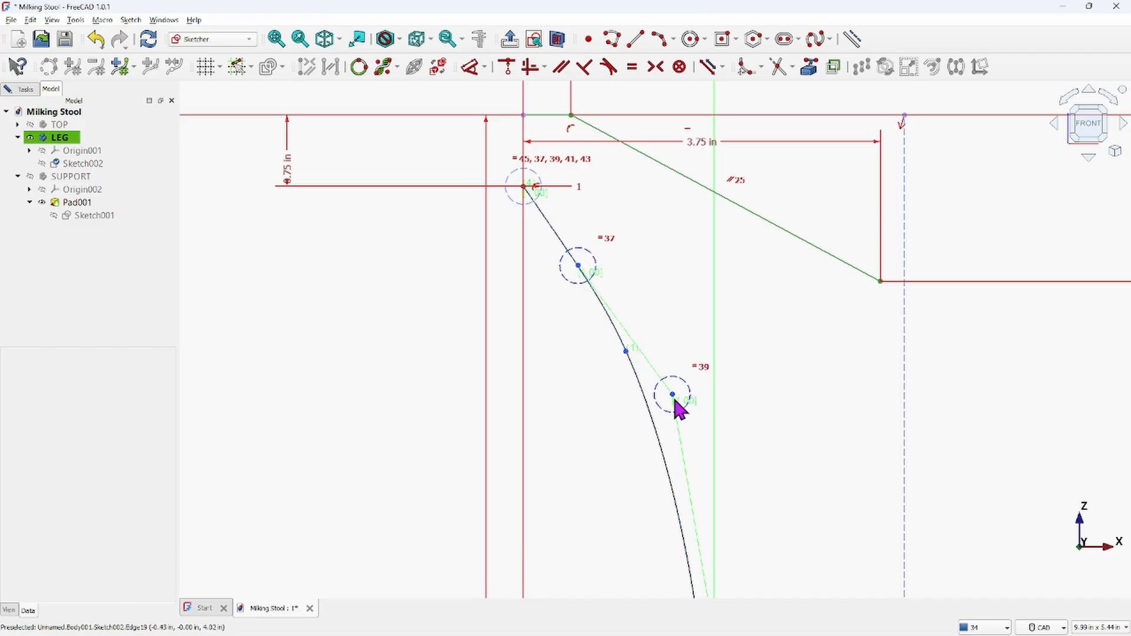
mouse_move(673, 396)
left_mouse_down()
mouse_move(695, 381)
mouse_move(673, 406)
mouse_move(638, 414)
mouse_move(688, 388)
left_mouse_up()
mouse_move(629, 357)
left_mouse_down()
mouse_move(612, 364)
mouse_move(638, 346)
left_mouse_up()
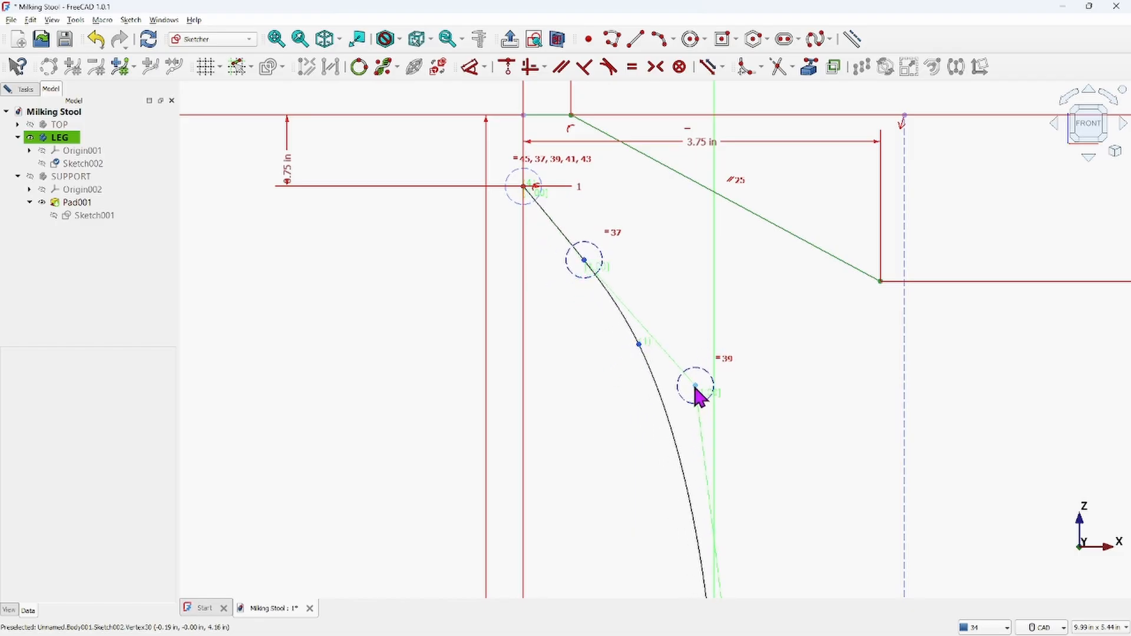
mouse_move(695, 387)
left_mouse_down()
mouse_move(709, 412)
mouse_move(703, 477)
mouse_move(703, 460)
left_mouse_up()
scroll(760, 421, "down", 5)
middle_click_drag(745, 439, 722, 311)
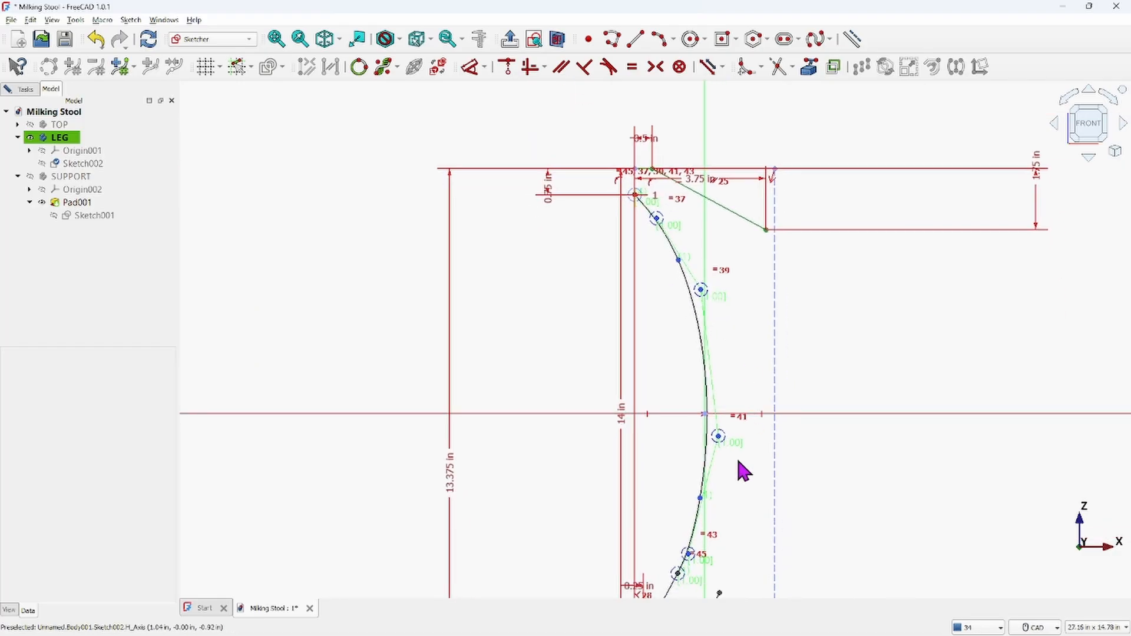
left_click_drag(718, 436, 710, 436)
scroll(740, 462, "down", 2)
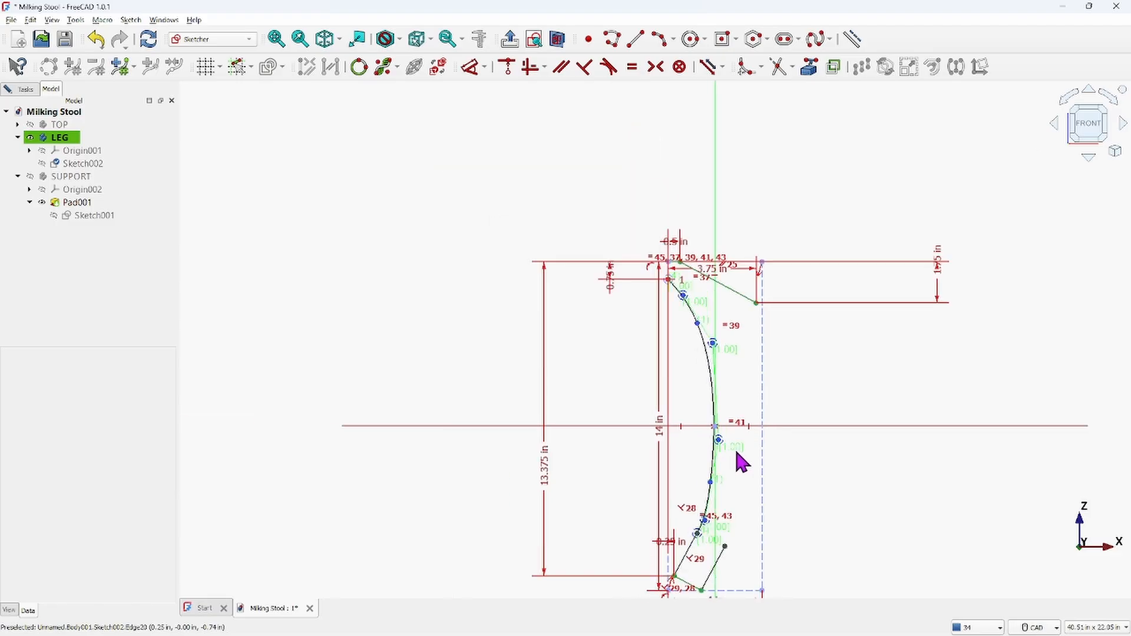
Drag the B-spline's lower control poles to smooth the curve toward the leg's bottom end
scroll(733, 455, "up", 6)
scroll(714, 475, "up", 1)
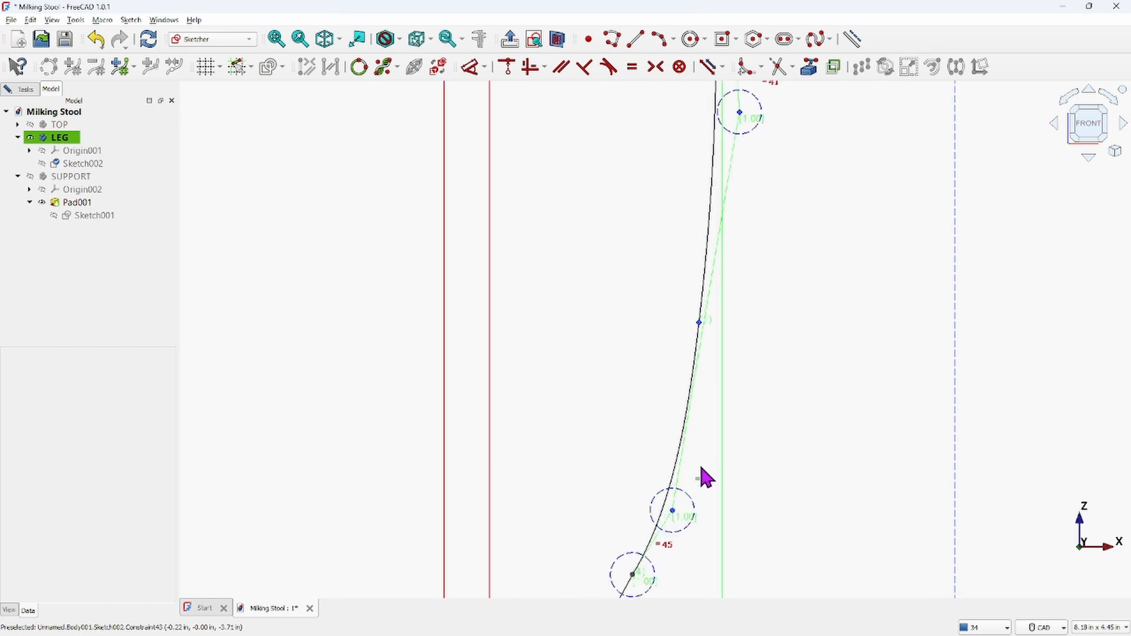
middle_click_drag(677, 518, 694, 357)
scroll(694, 357, "up", 1)
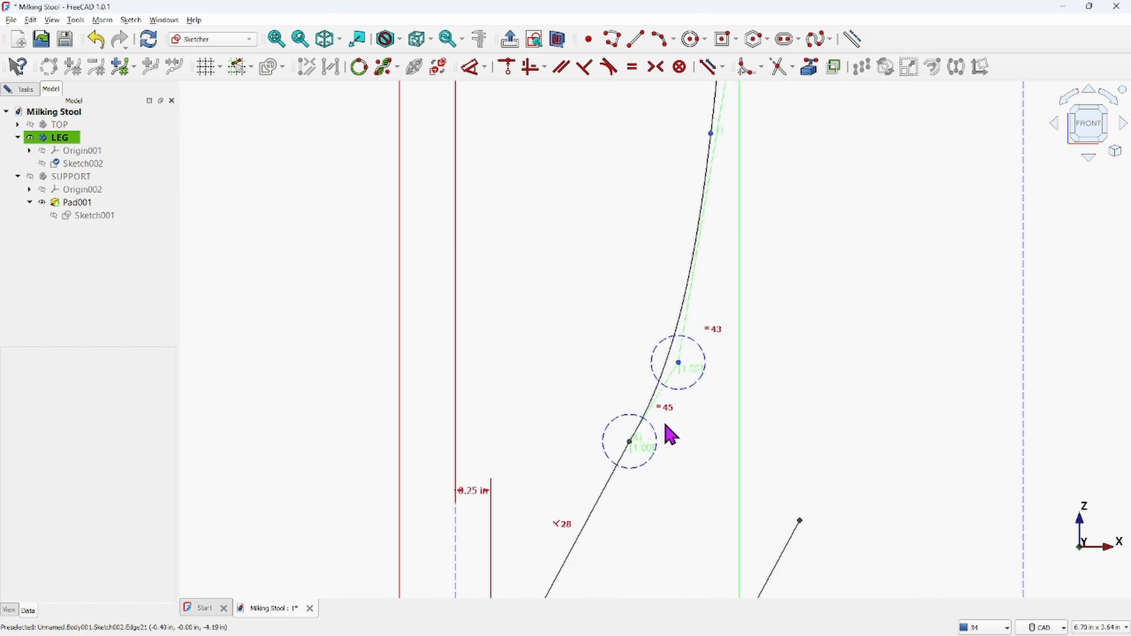
scroll(687, 383, "down", 2)
middle_click_drag(718, 281, 719, 449)
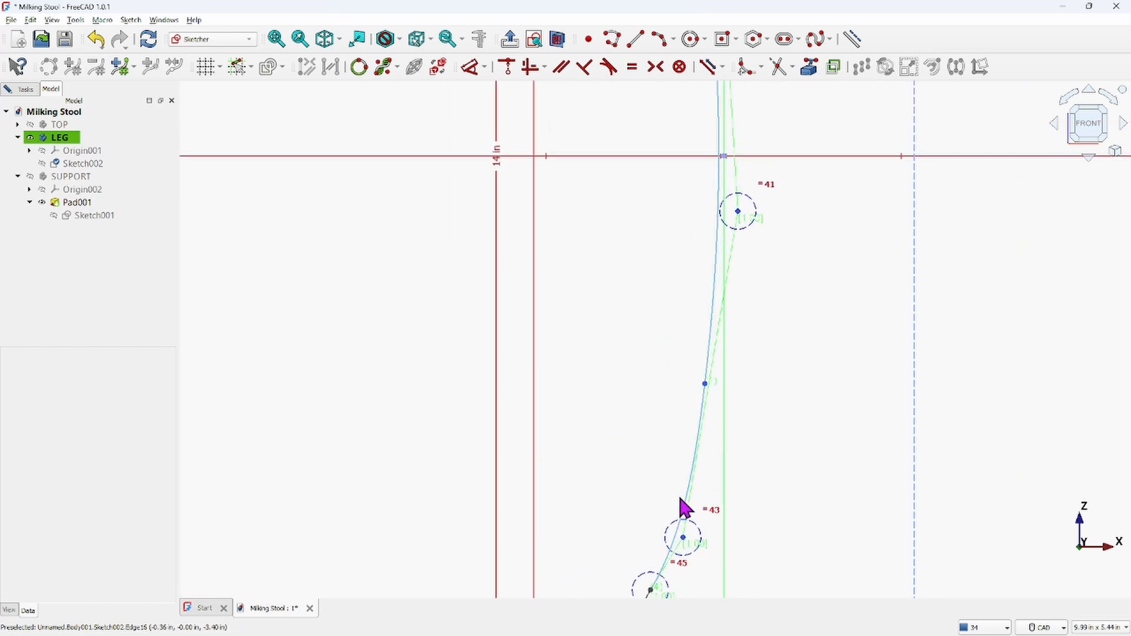
scroll(715, 259, "down", 6)
middle_click_drag(733, 153, 720, 264)
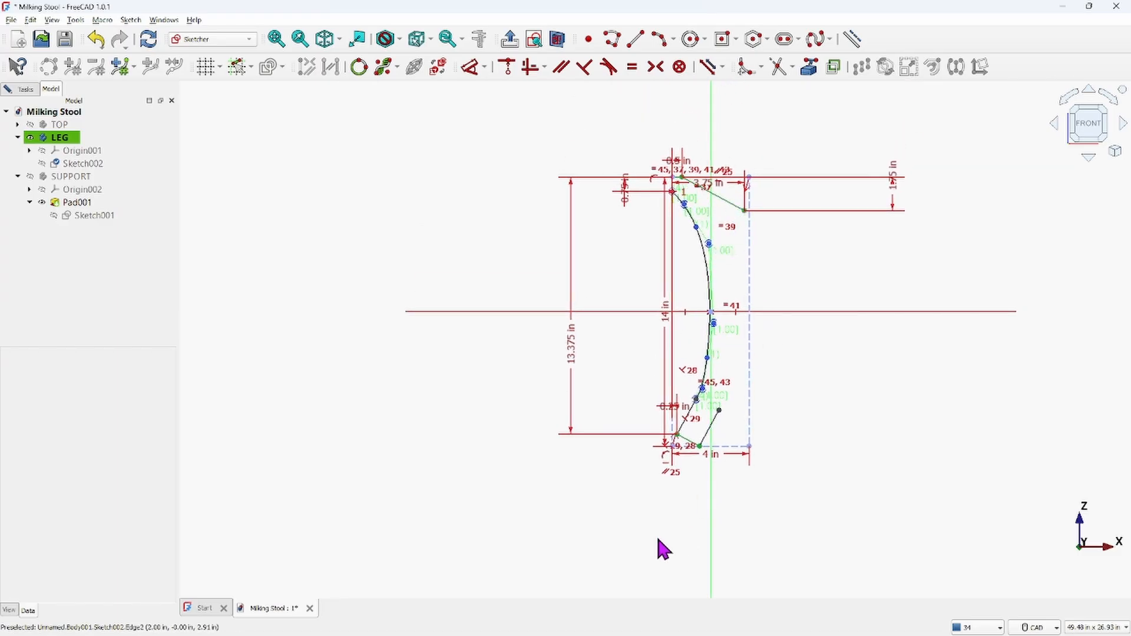
scroll(732, 195, "up", 8)
scroll(575, 320, "down", 7)
scroll(571, 265, "up", 3)
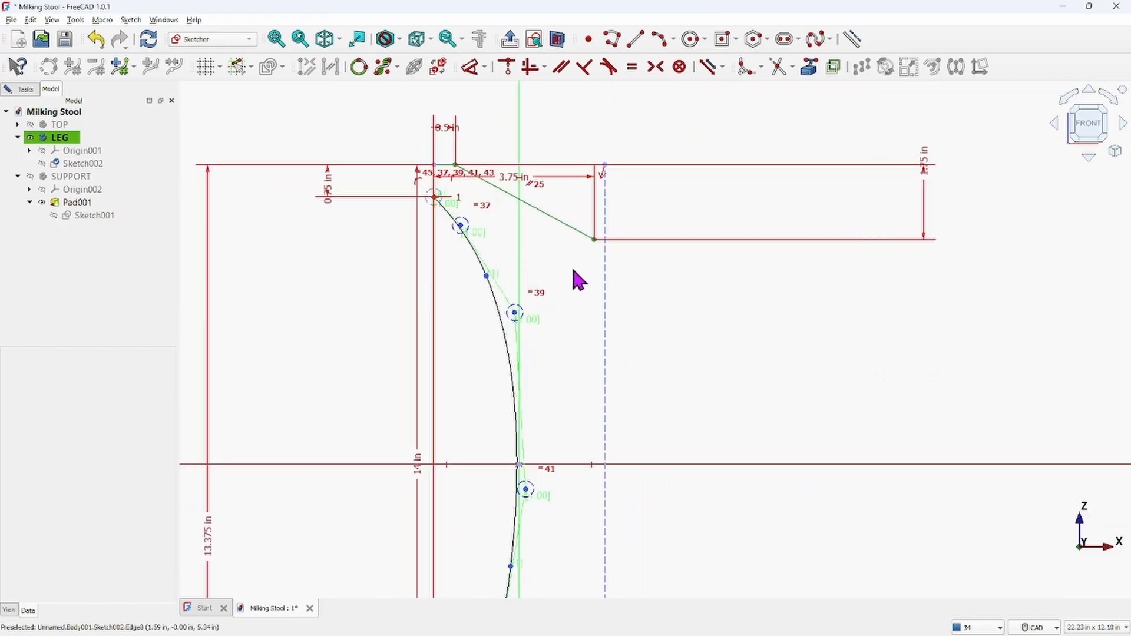
scroll(569, 336, "down", 2)
scroll(563, 335, "up", 2)
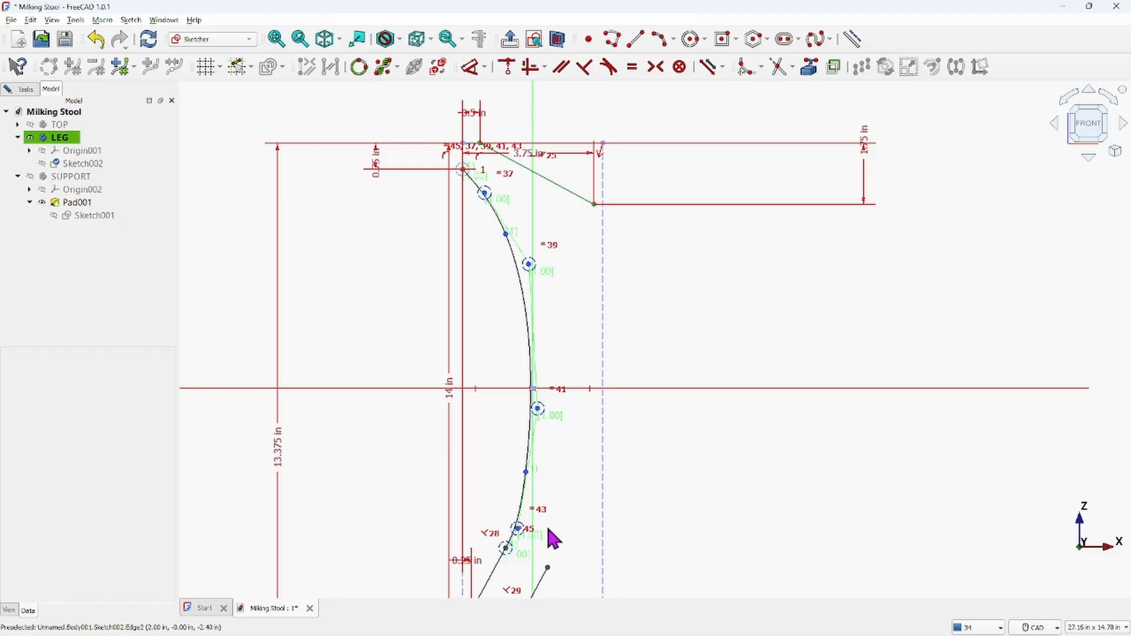
scroll(554, 539, "down", 4)
middle_click_drag(568, 475, 593, 348)
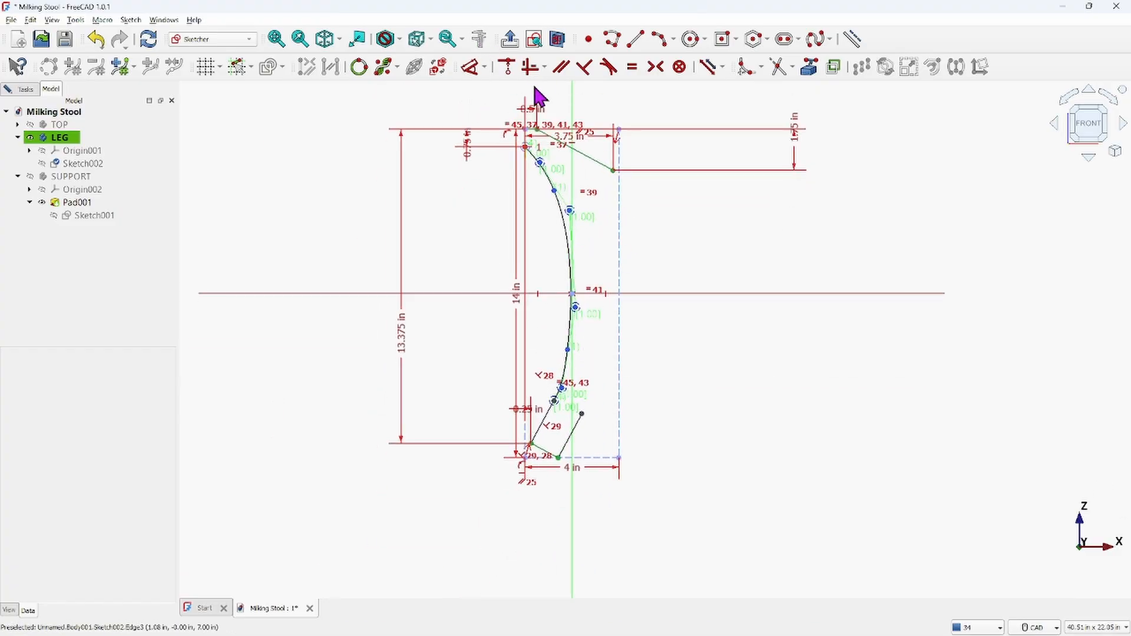
Draw a second B-spline for the outer edge of the leg, from the top slanted line's end down to the short lower line's end
left_click(823, 37)
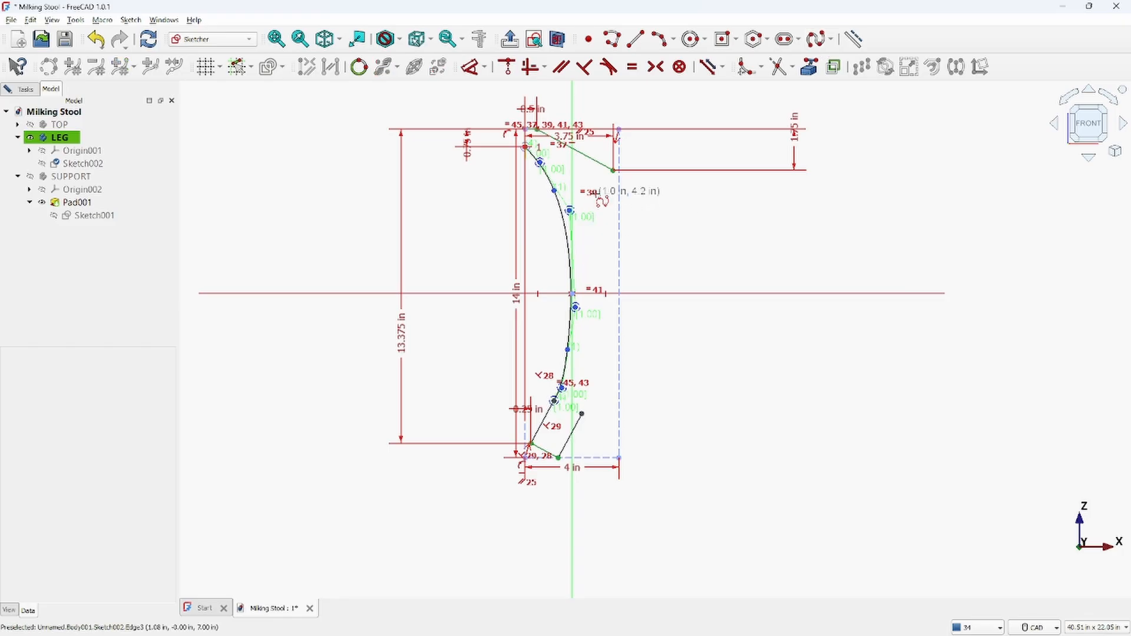
left_click(614, 171)
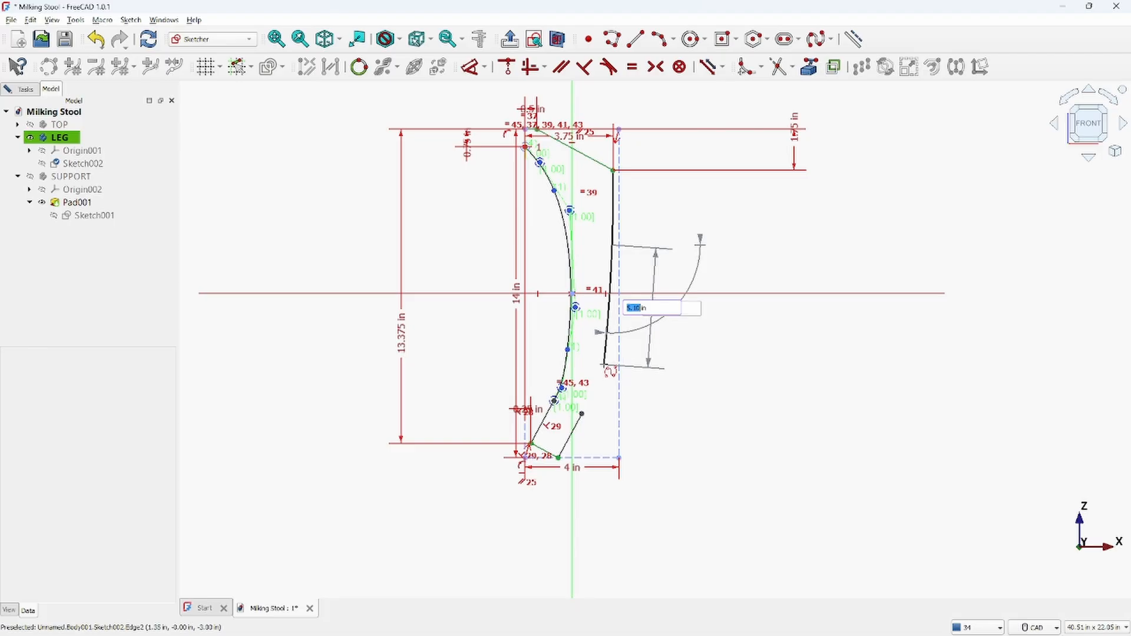
left_click(604, 362)
left_click(582, 415)
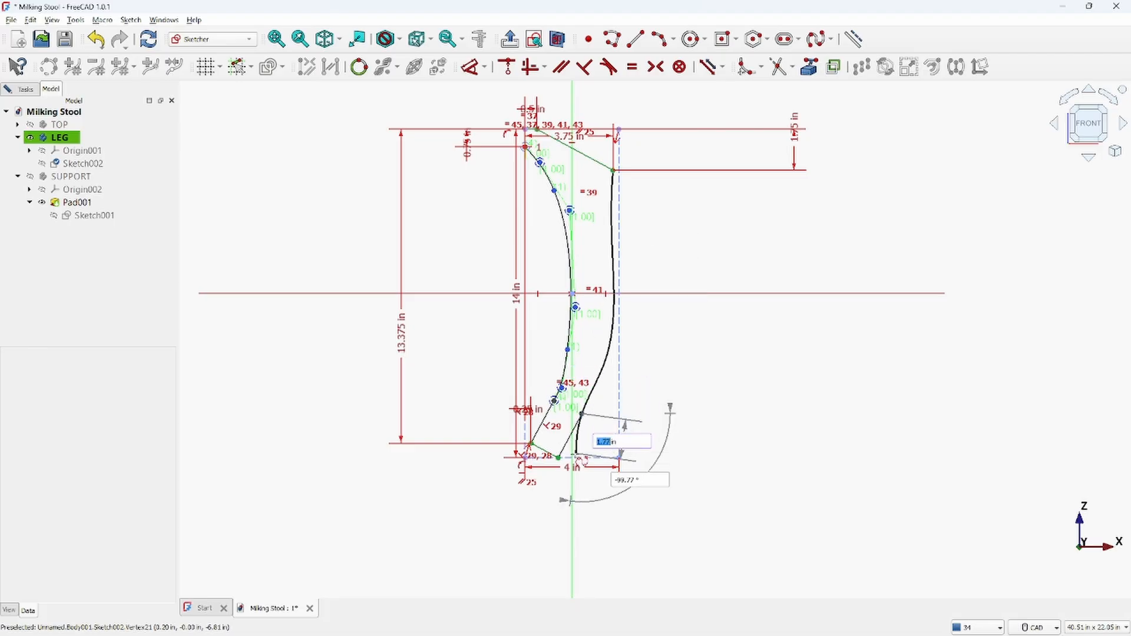
right_click(593, 452)
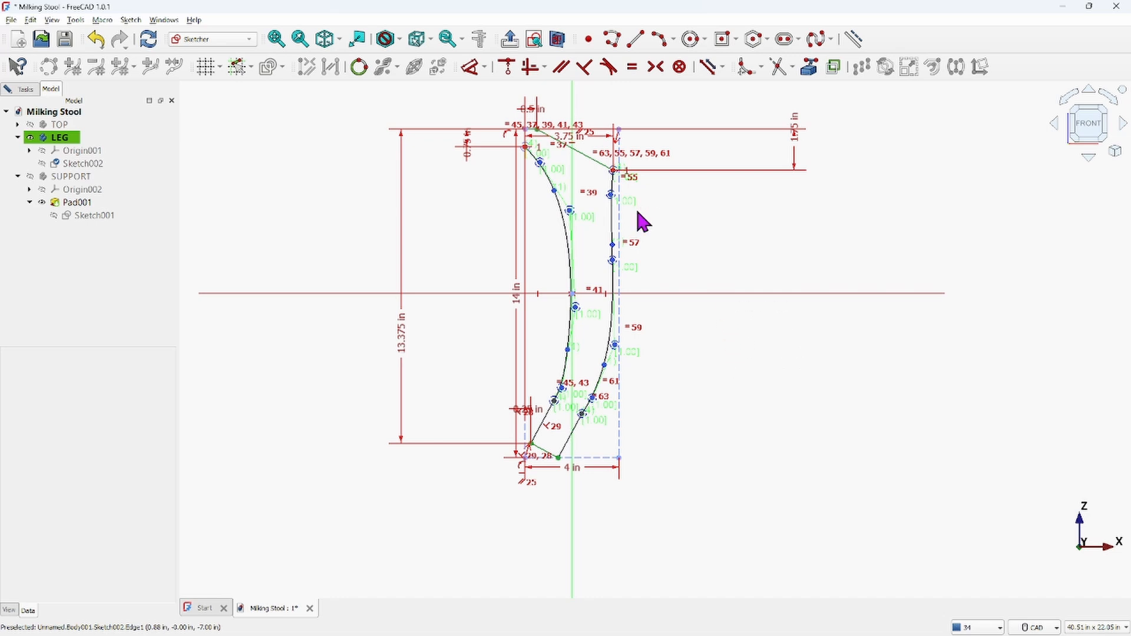
Try to drag the outer B-spline's upper control poles to reshape its top section
scroll(642, 221, "up", 3)
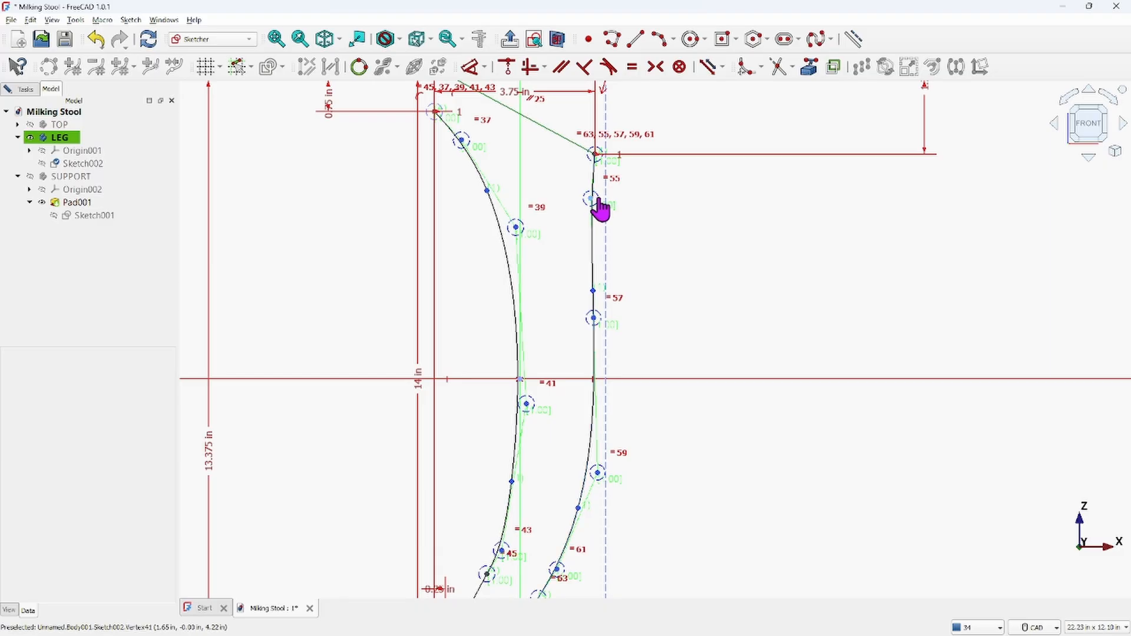
left_click_drag(605, 201, 606, 188)
scroll(606, 183, "up", 5)
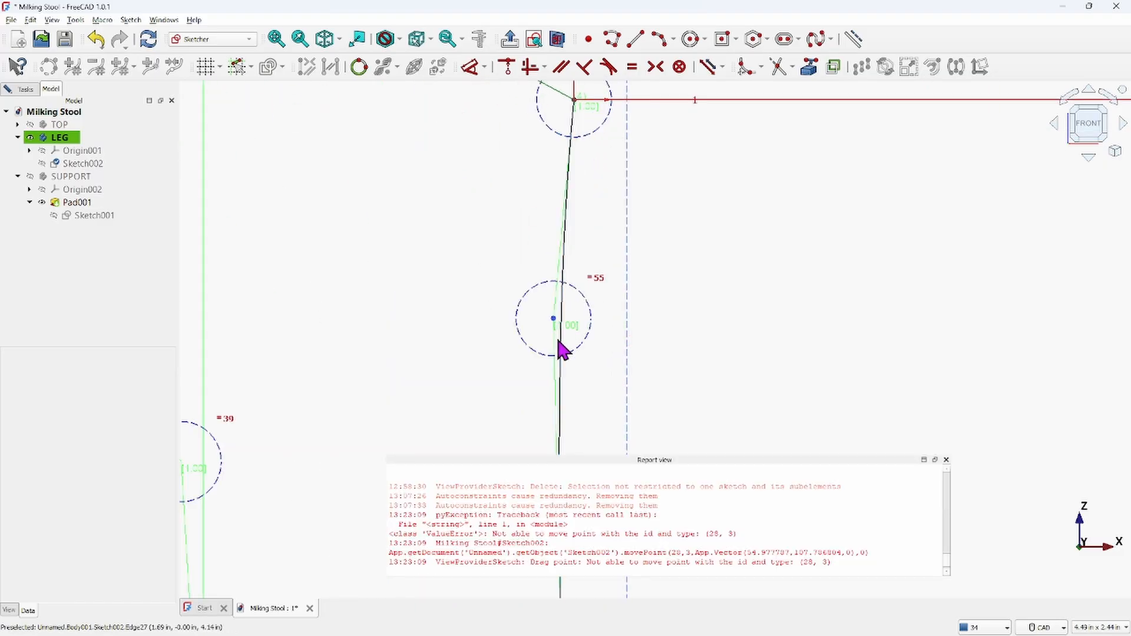
left_click_drag(553, 320, 781, 384)
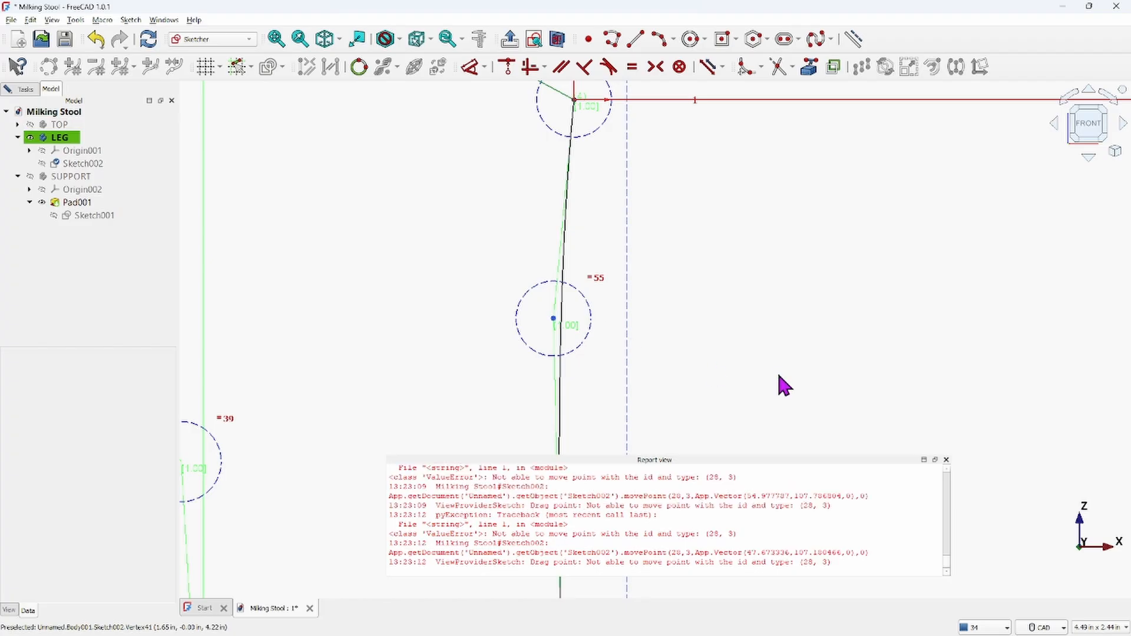
left_click(947, 460)
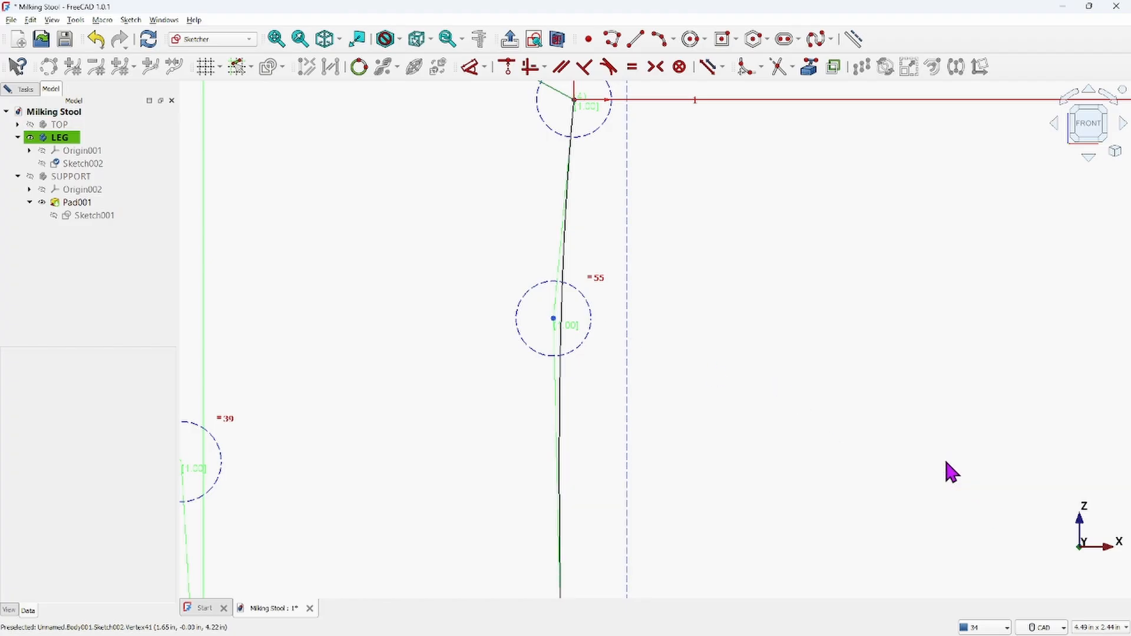
Try to drag the outer B-spline's middle control poles to reshape the curve
scroll(803, 316, "down", 4)
middle_click_drag(808, 351, 747, 232)
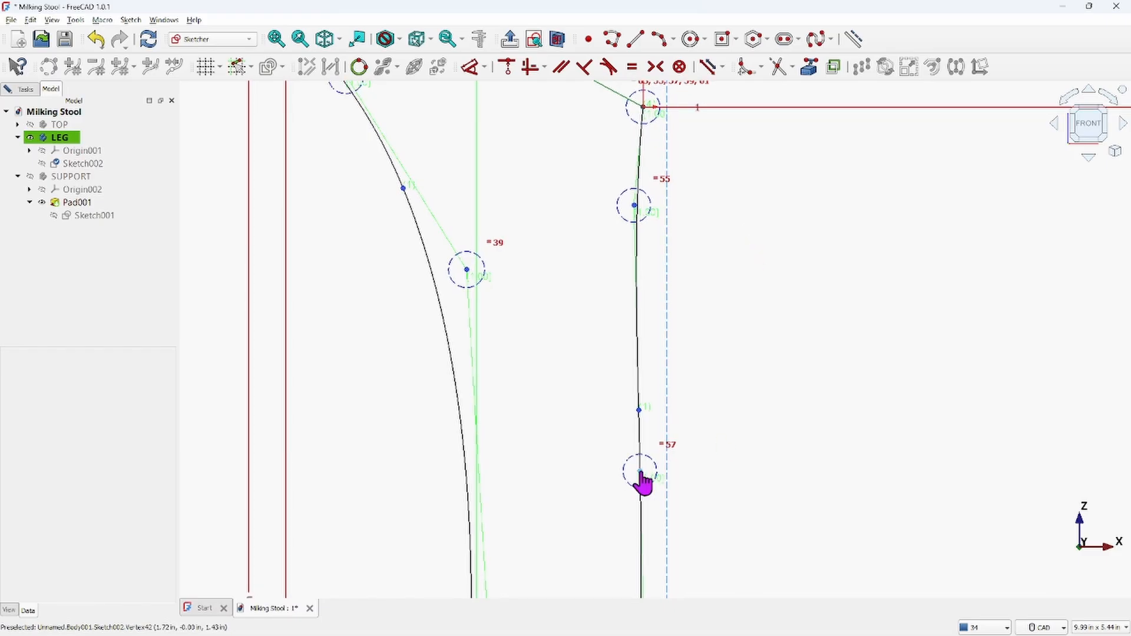
left_click_drag(644, 473, 698, 406)
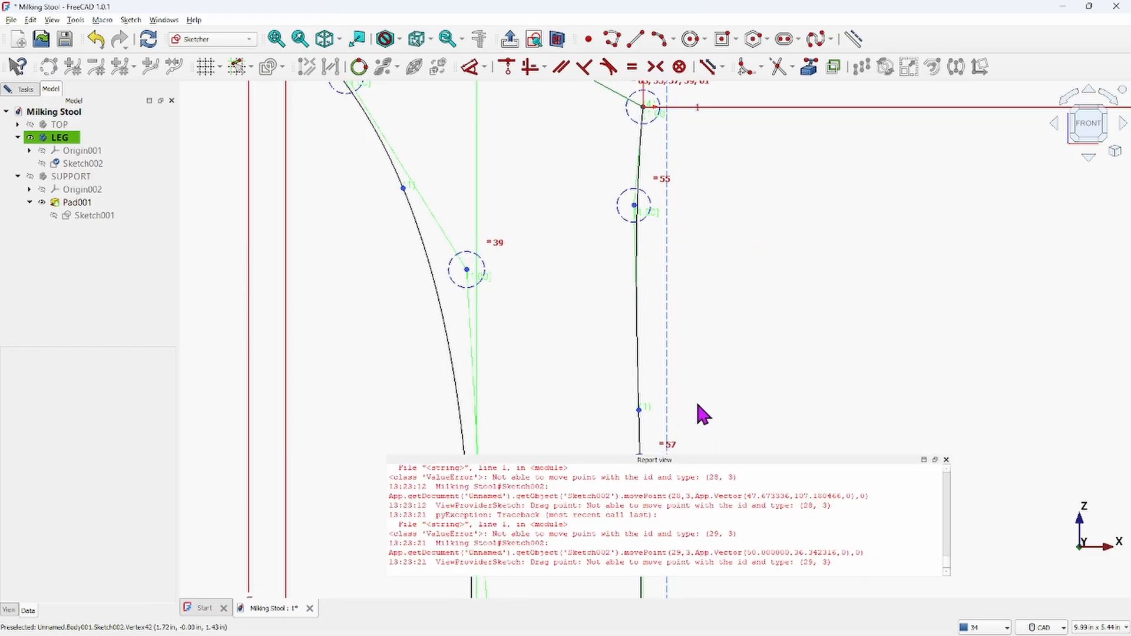
left_click(946, 460)
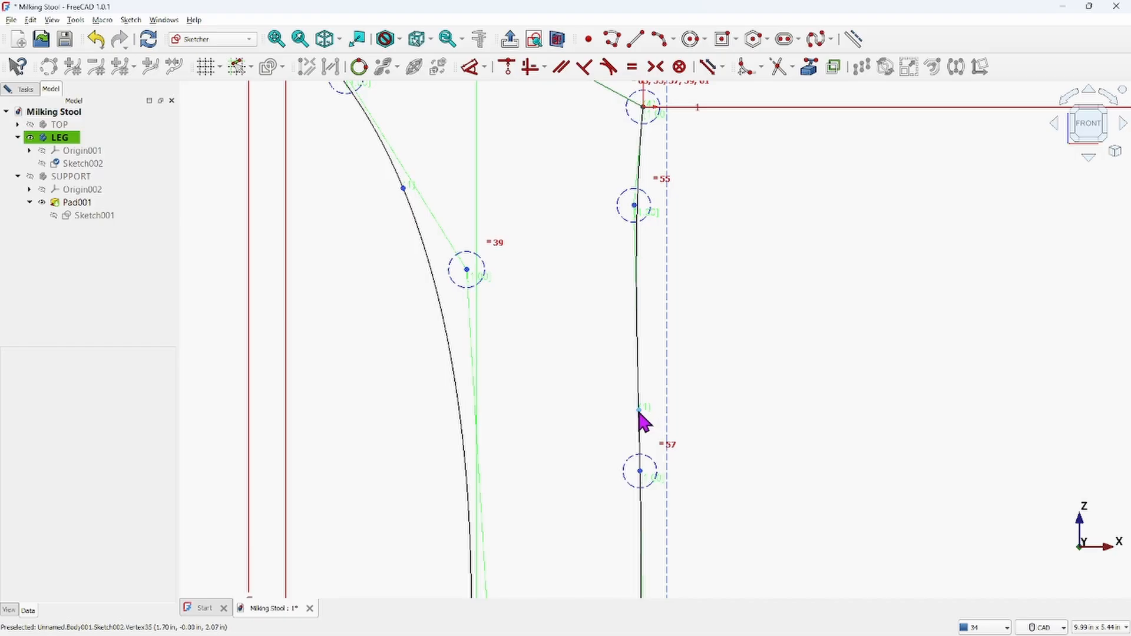
left_click_drag(639, 411, 676, 403)
scroll(701, 242, "down", 5)
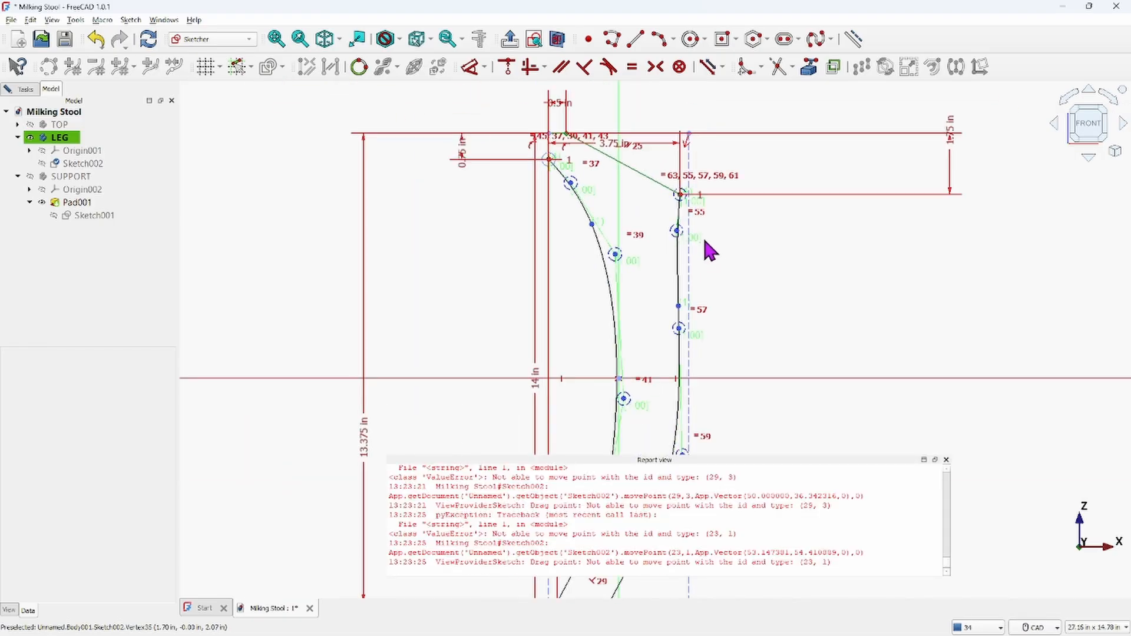
left_click(947, 460)
scroll(882, 467, "down", 5)
scroll(783, 412, "up", 3)
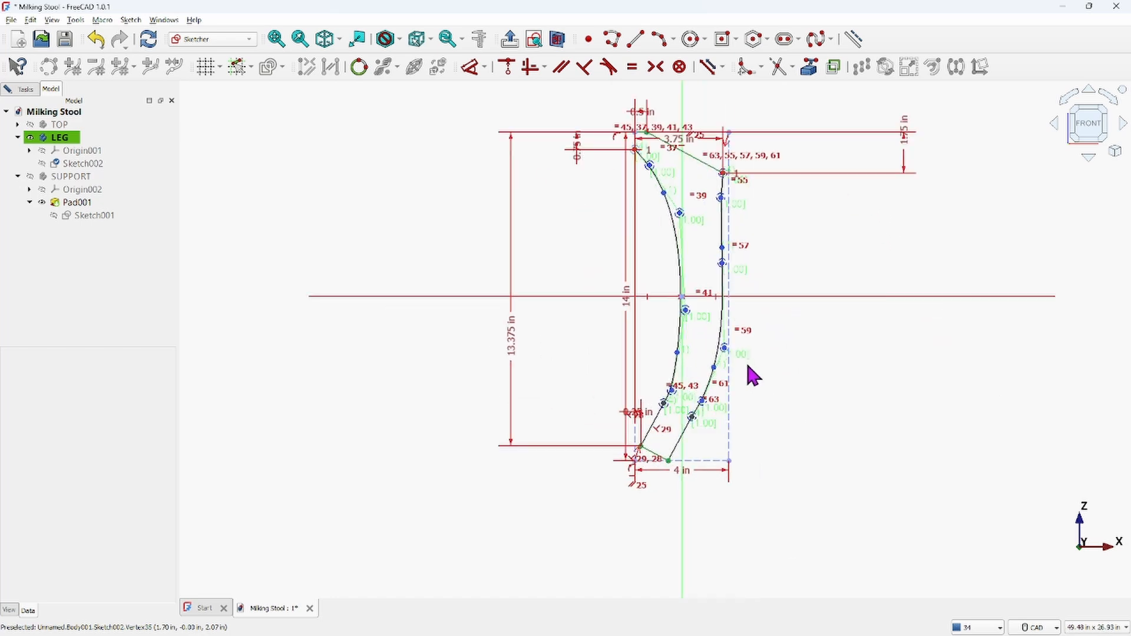
scroll(749, 372, "up", 5)
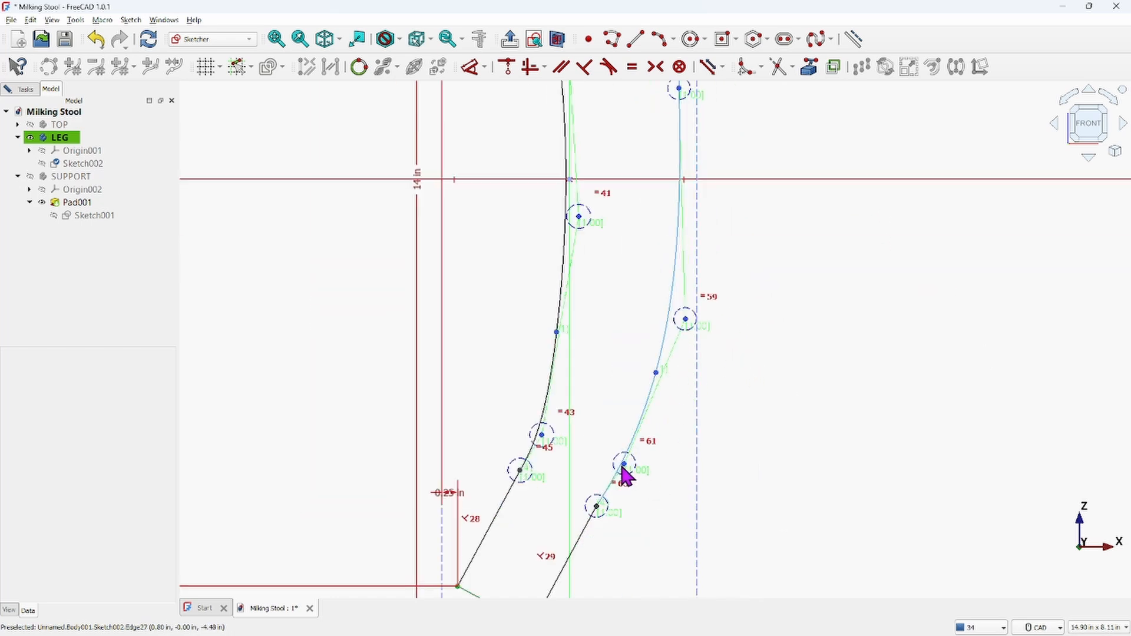
Try to drag the outer B-spline's lower control pole to reshape its bottom section
left_click_drag(638, 475, 721, 430)
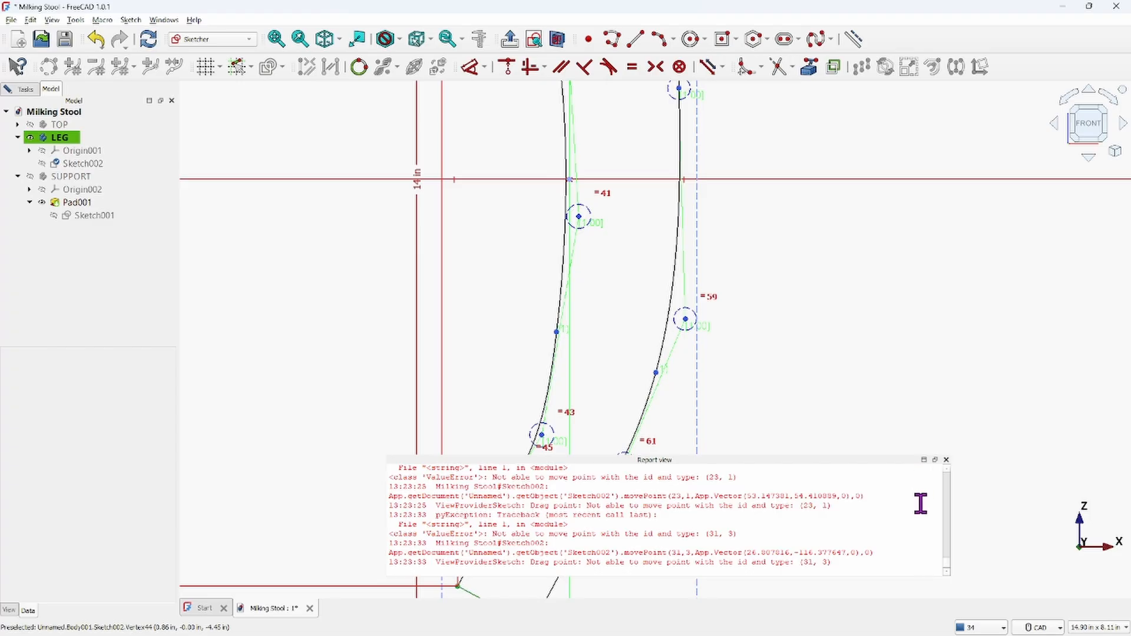
left_click(946, 460)
Delete the outer B-spline curve of the leg
scroll(899, 316, "down", 3)
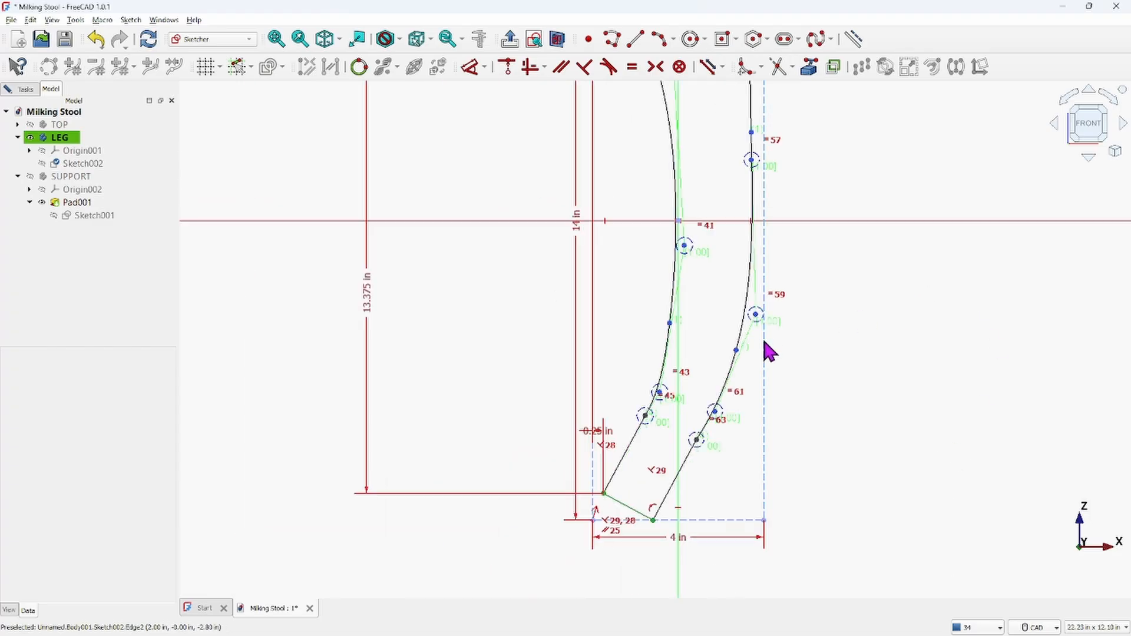
left_click(742, 346)
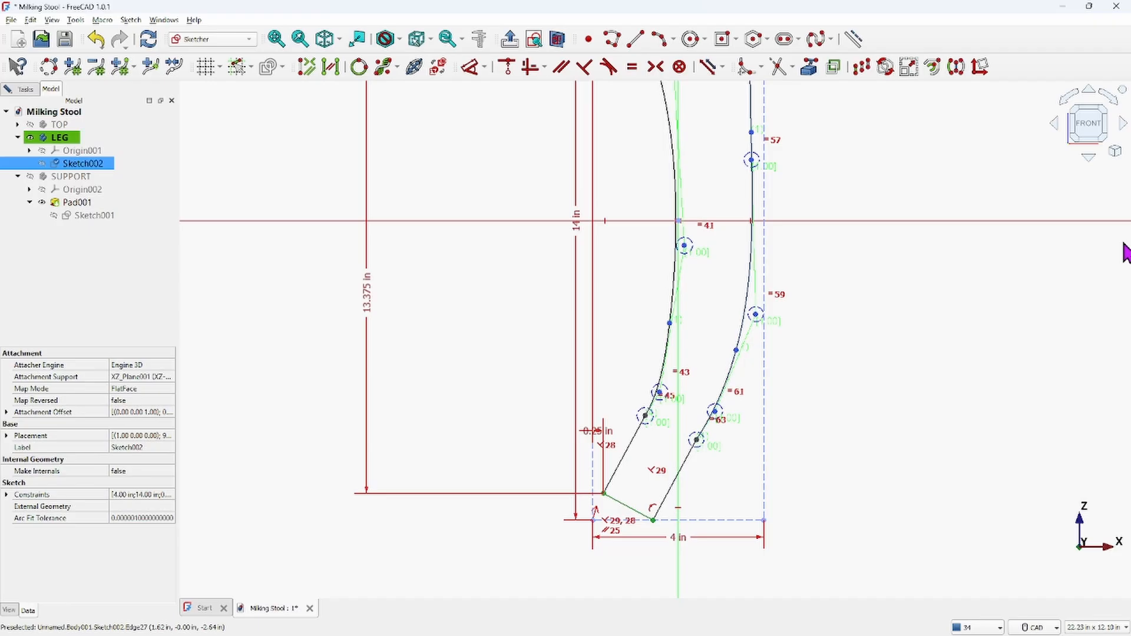
key("Delete")
scroll(966, 237, "down", 2)
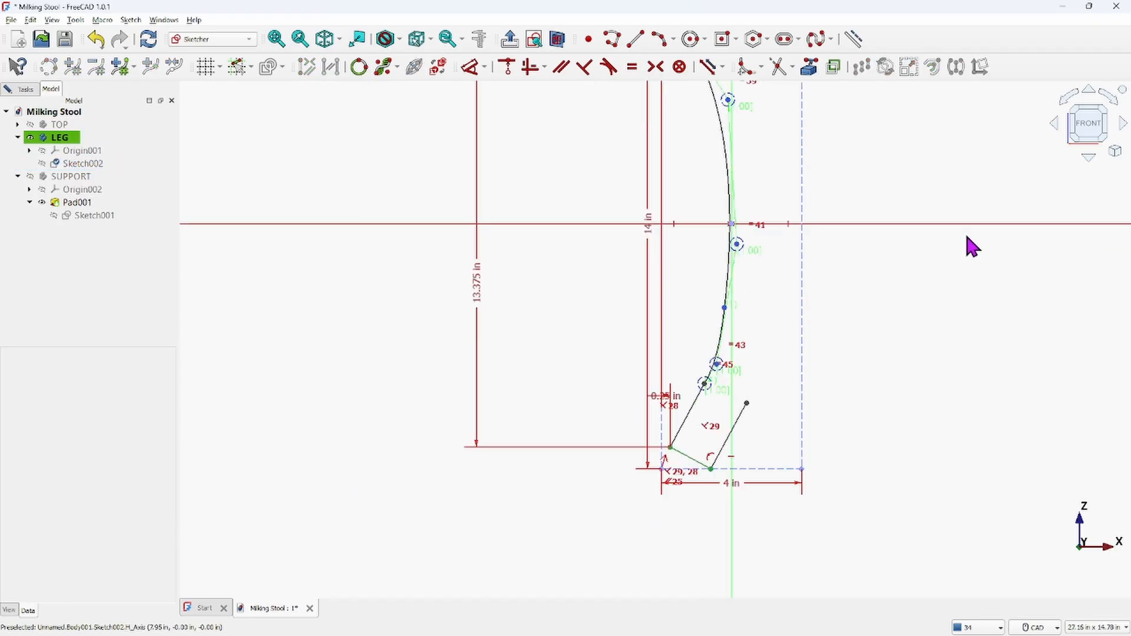
Redraw the outer B-spline from the short lower line's end up to the top slanted line's end
middle_click_drag(905, 225, 860, 347)
scroll(841, 274, "up", 1)
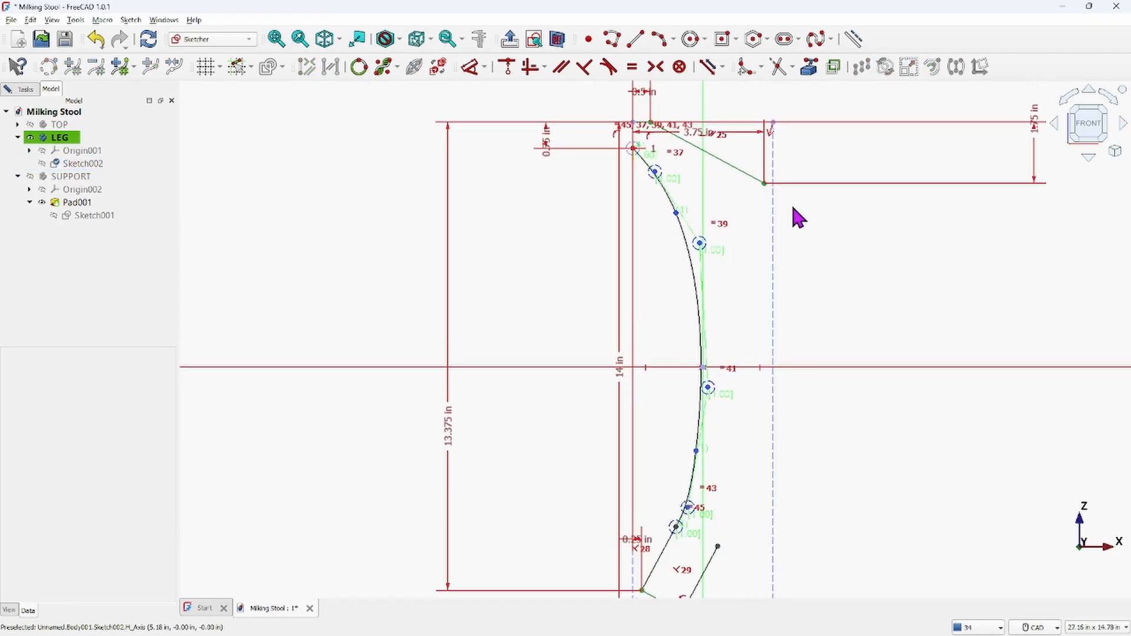
left_click(809, 42)
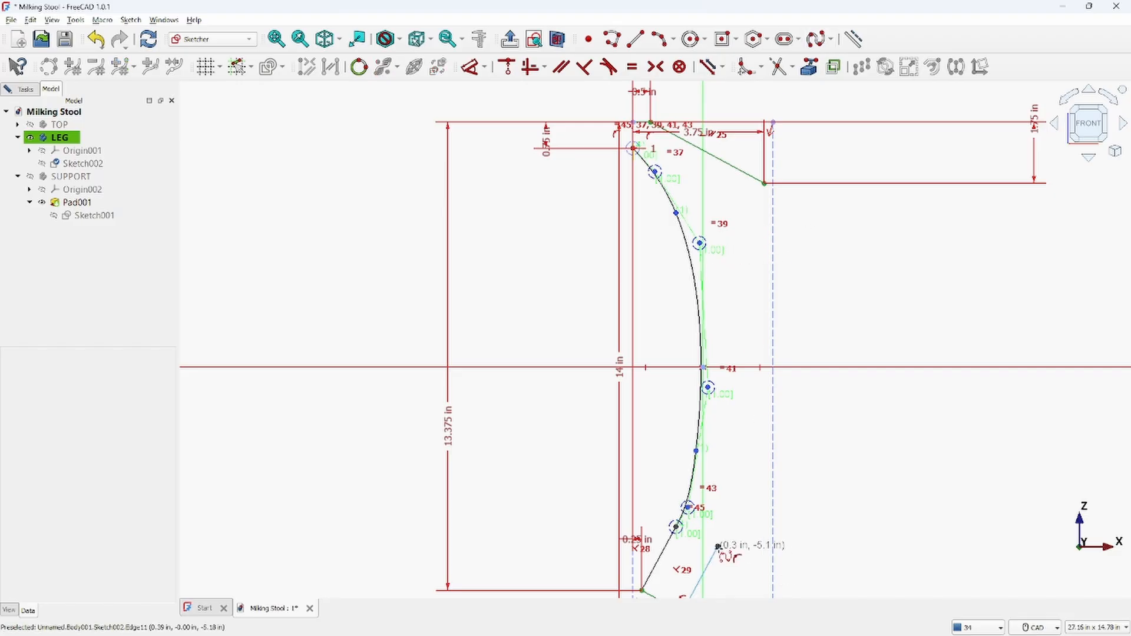
left_click(718, 546)
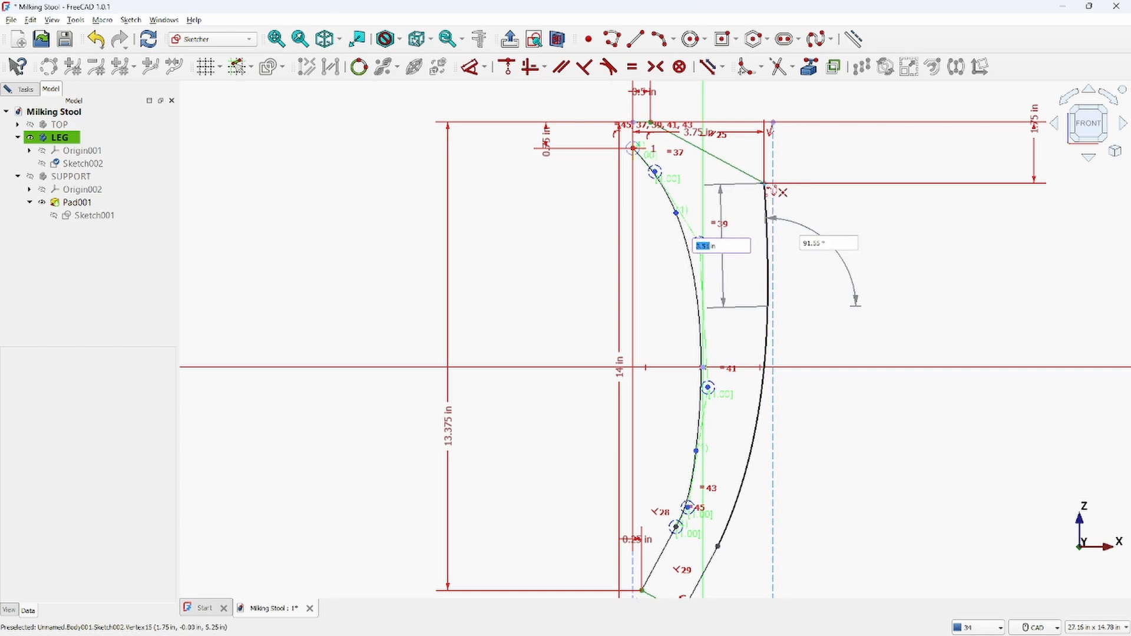
left_click(765, 184)
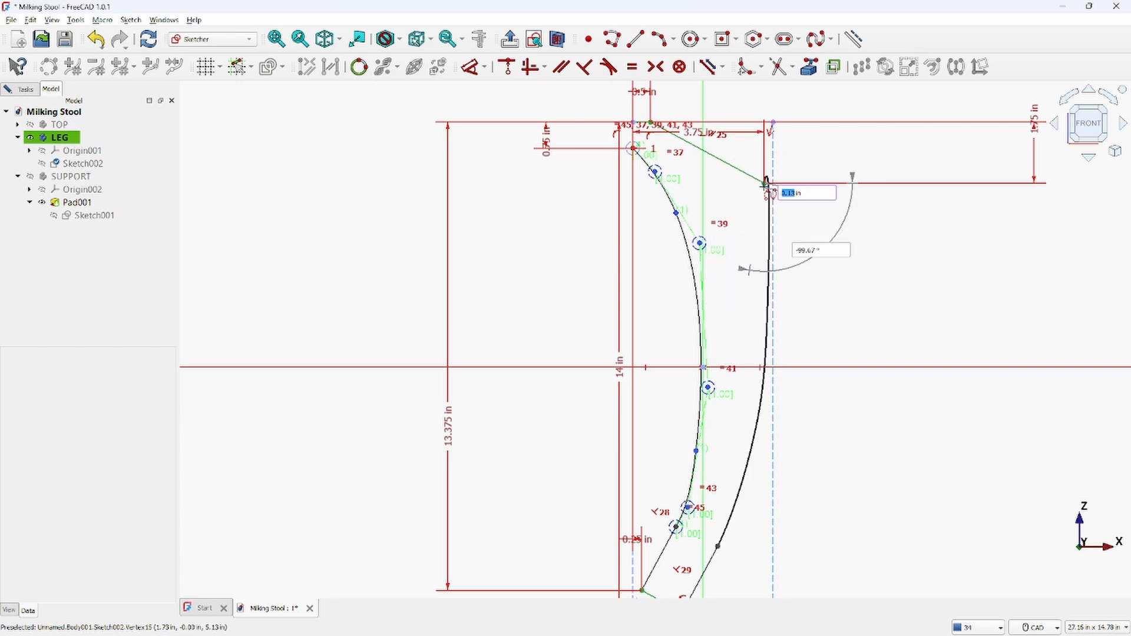
right_click(766, 185)
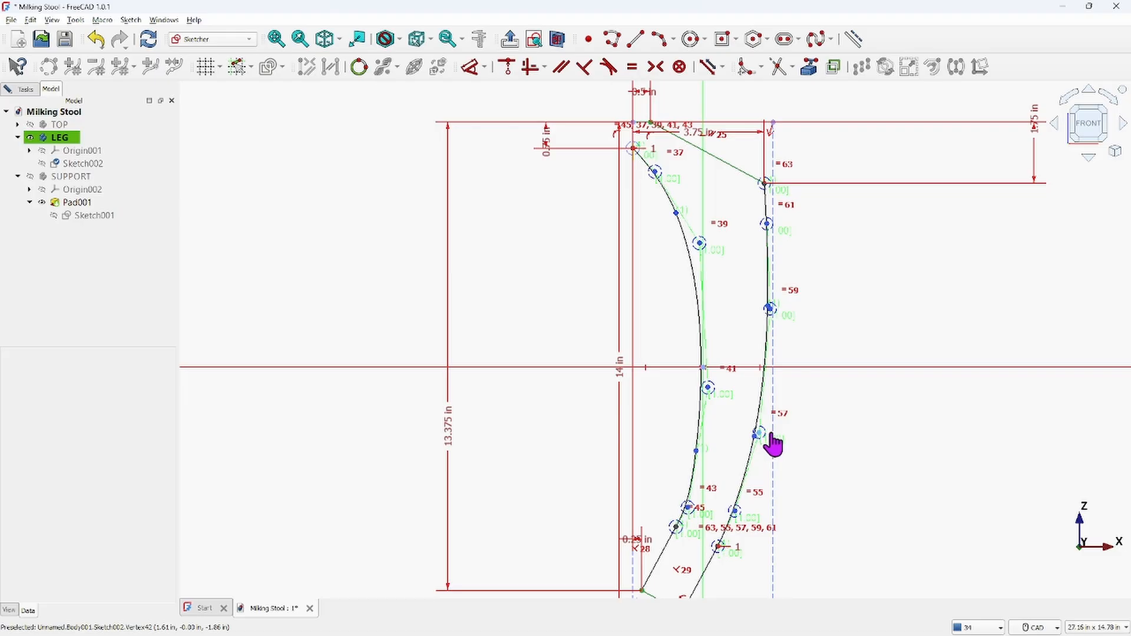
Try to drag the new outer B-spline's lower control poles to reshape its lower section
left_click_drag(772, 445, 771, 353)
scroll(766, 347, "up", 2)
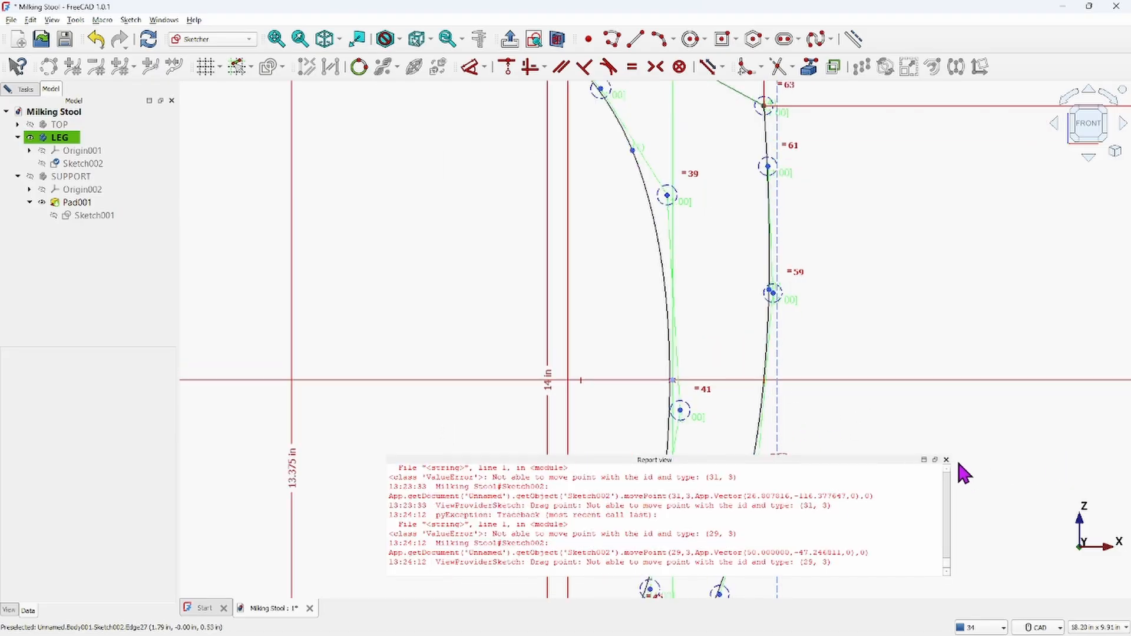
scroll(848, 253, "down", 3)
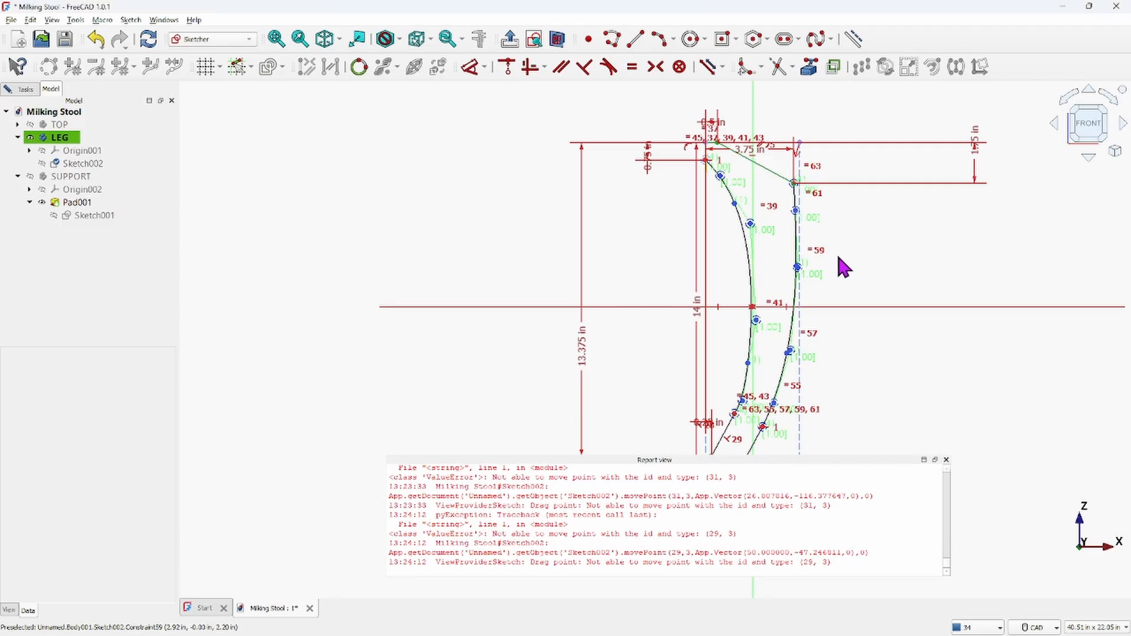
left_click(947, 460)
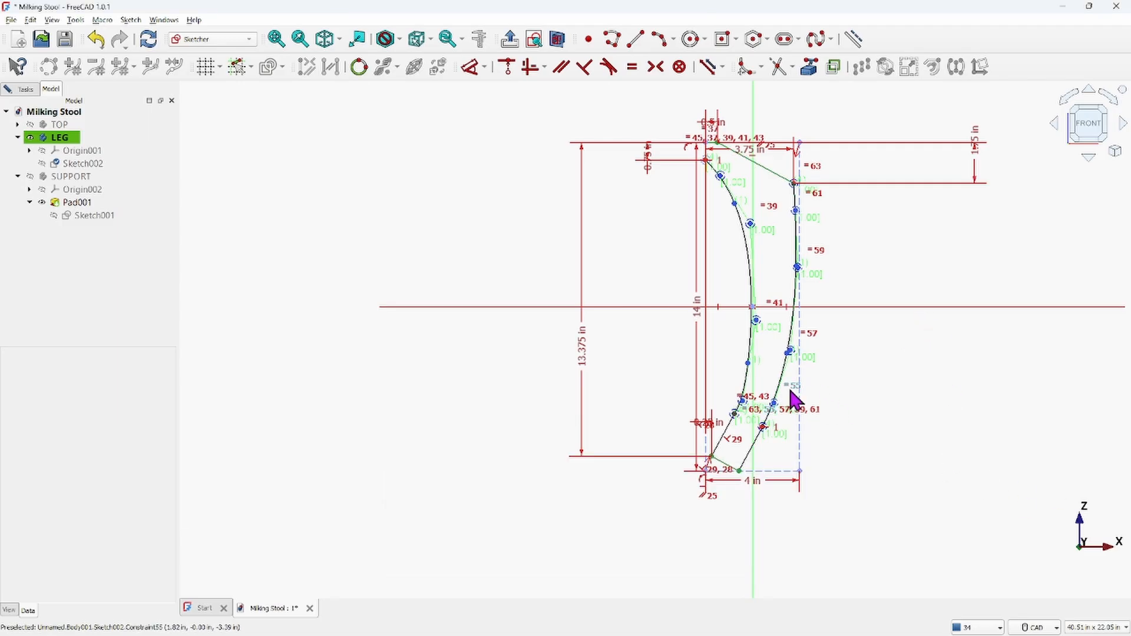
scroll(766, 413, "up", 4)
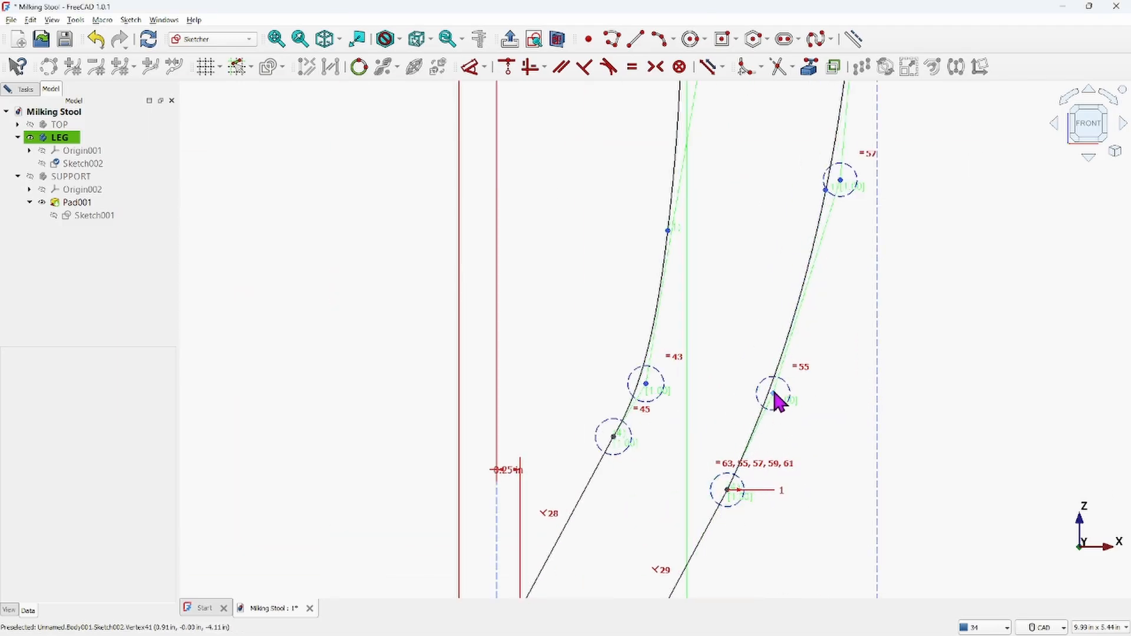
left_click_drag(775, 396, 791, 373)
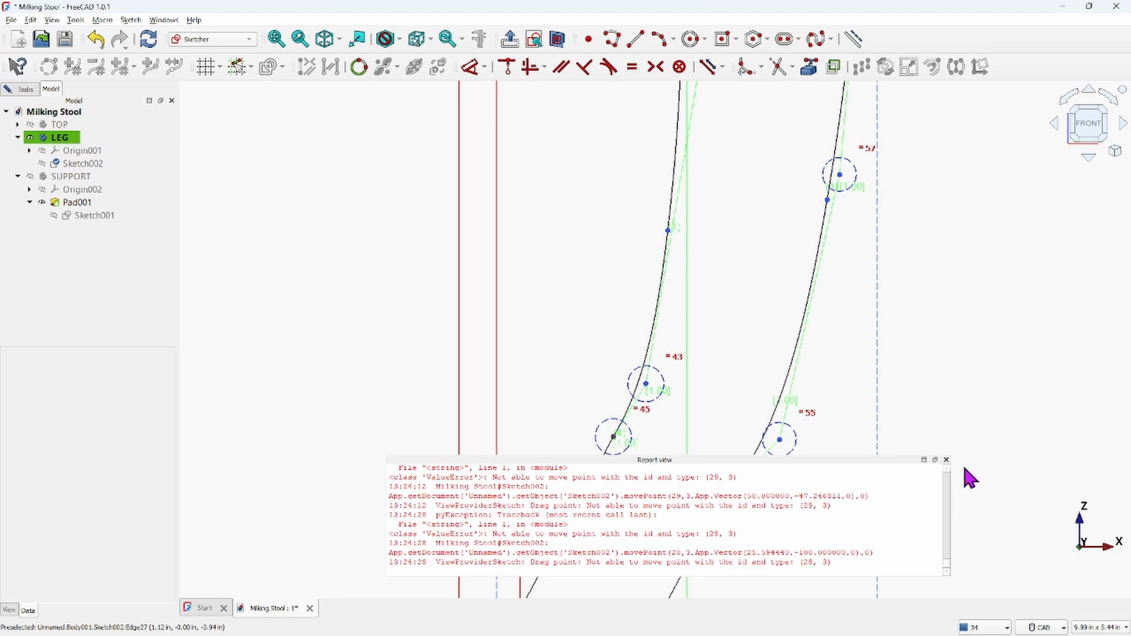
left_click(947, 460)
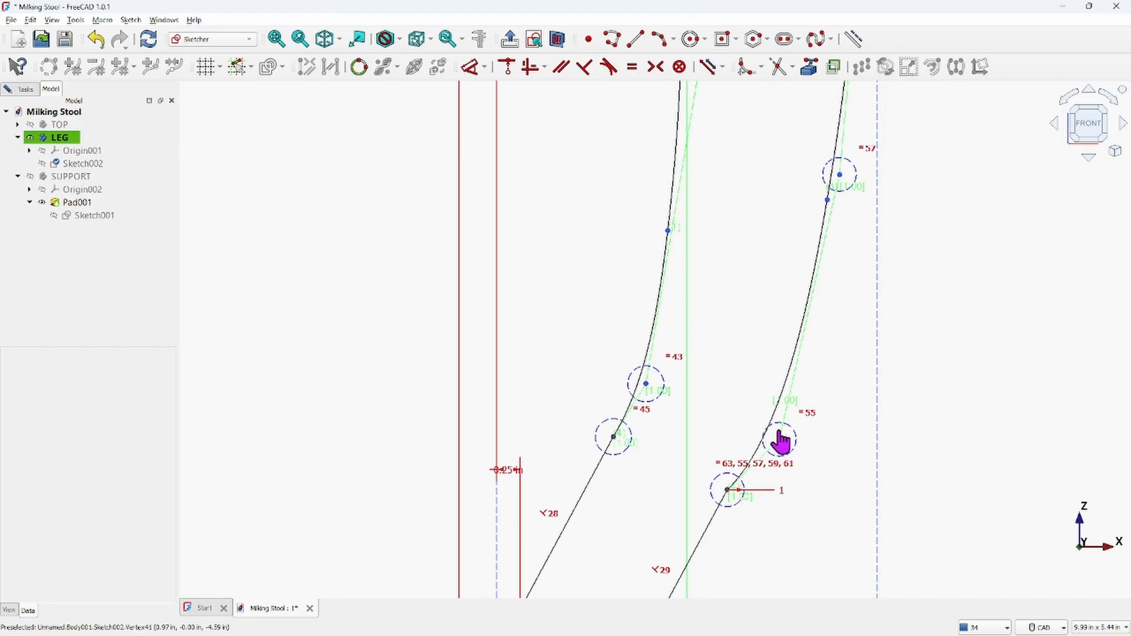
mouse_move(780, 439)
left_mouse_down()
mouse_move(728, 412)
mouse_move(821, 441)
mouse_move(793, 426)
left_mouse_up()
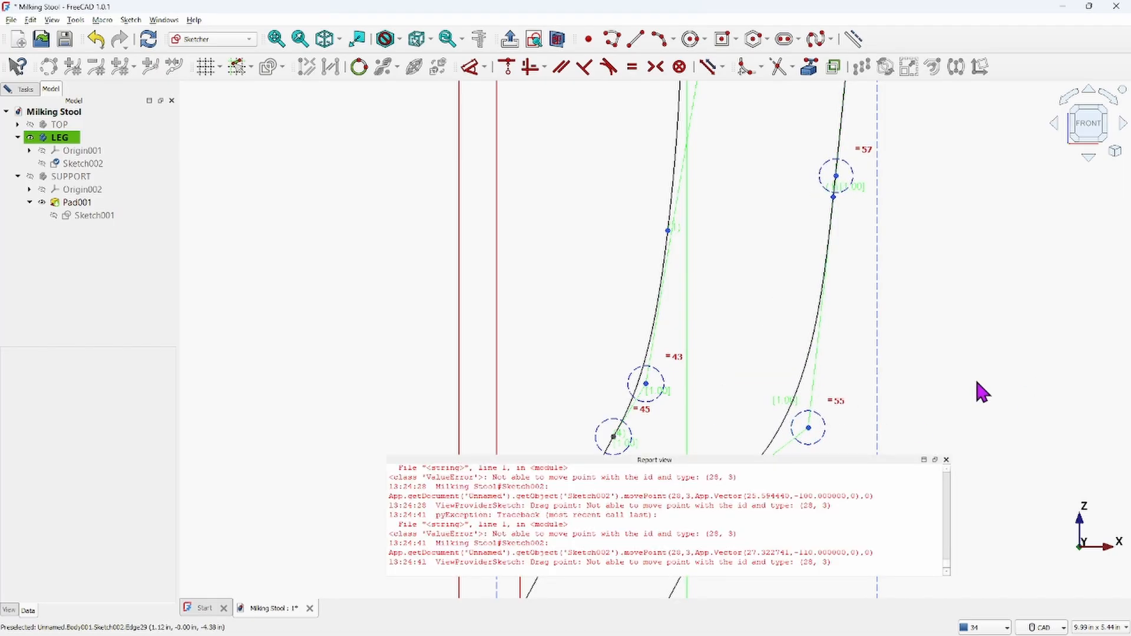
left_click(947, 460)
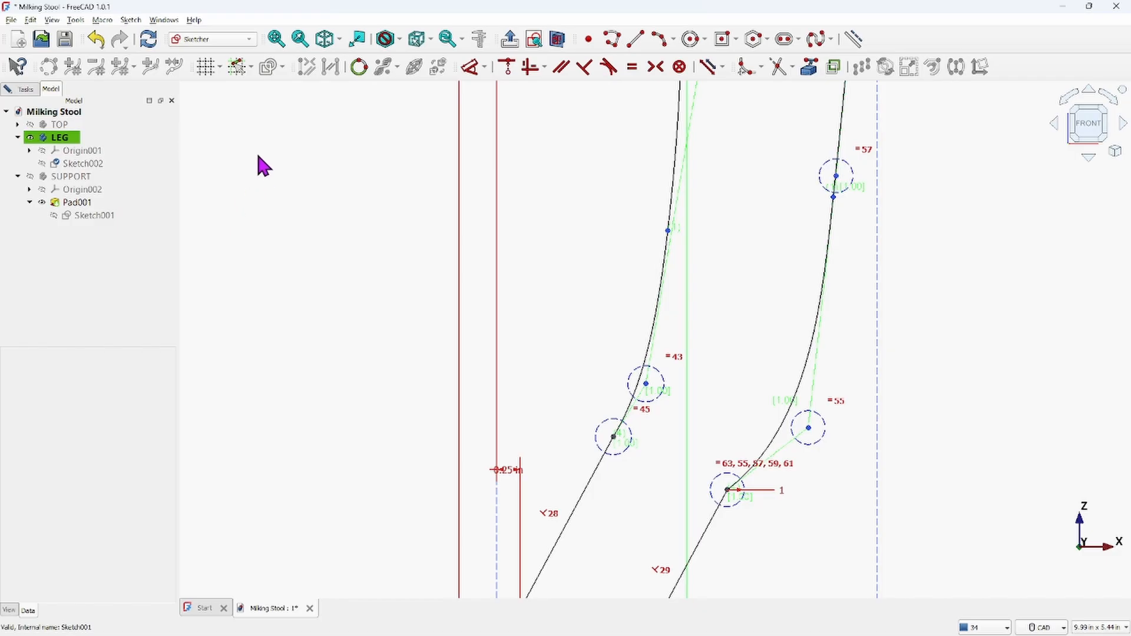
Close the Milking Stool document, saving the changes
left_click(1115, 9)
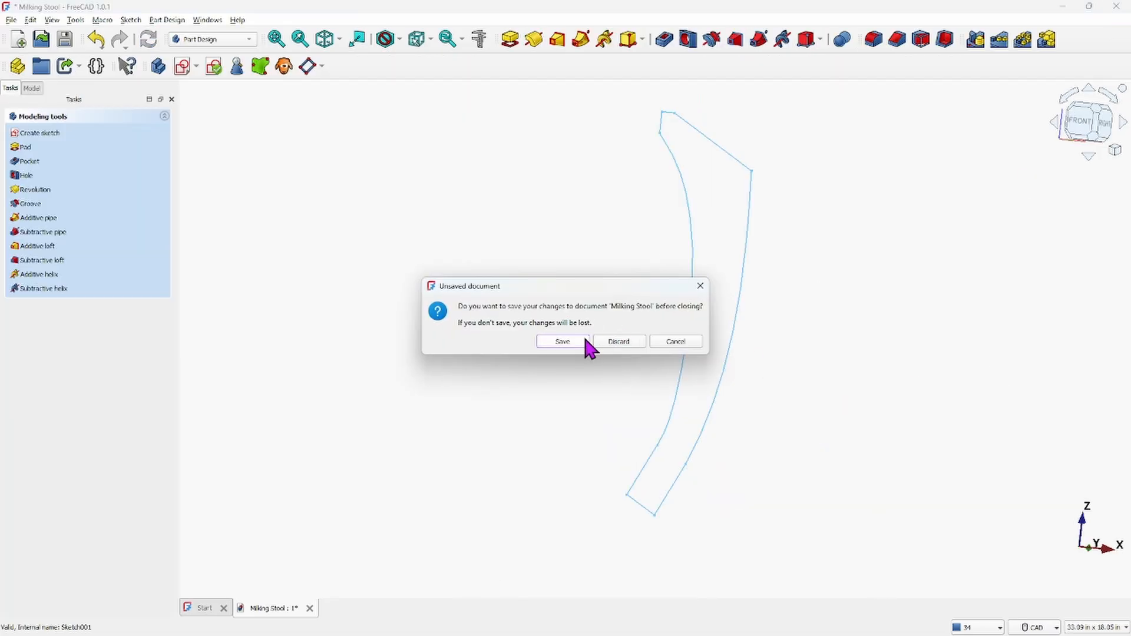
left_click(562, 342)
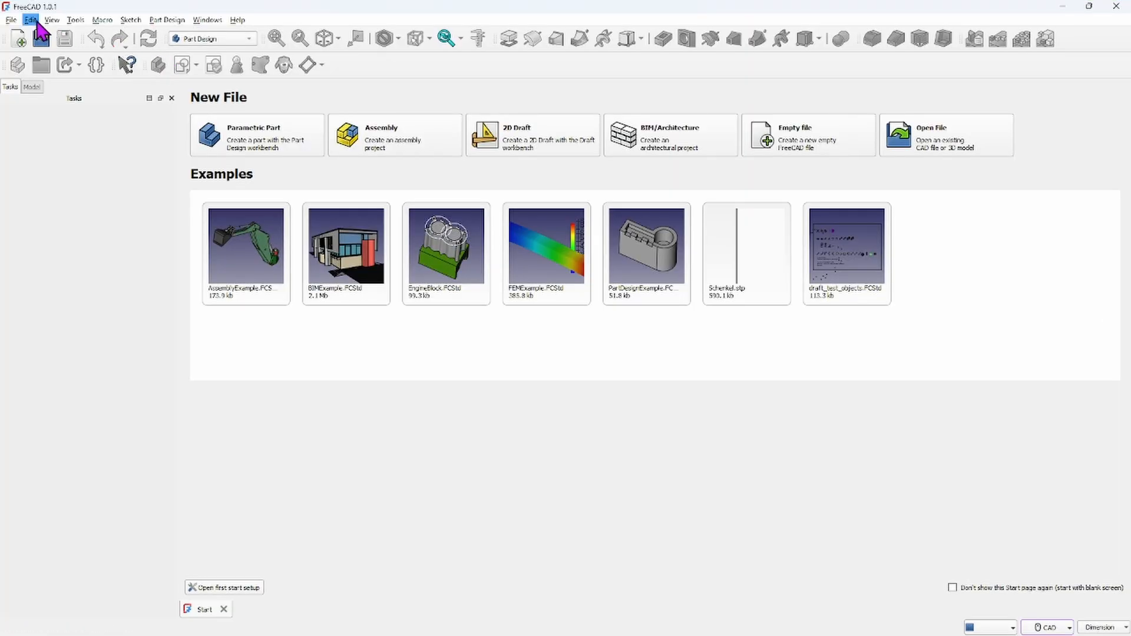
Reopen the Milking Stool.FCStd file from the FreeCAD files folder
left_click(912, 147)
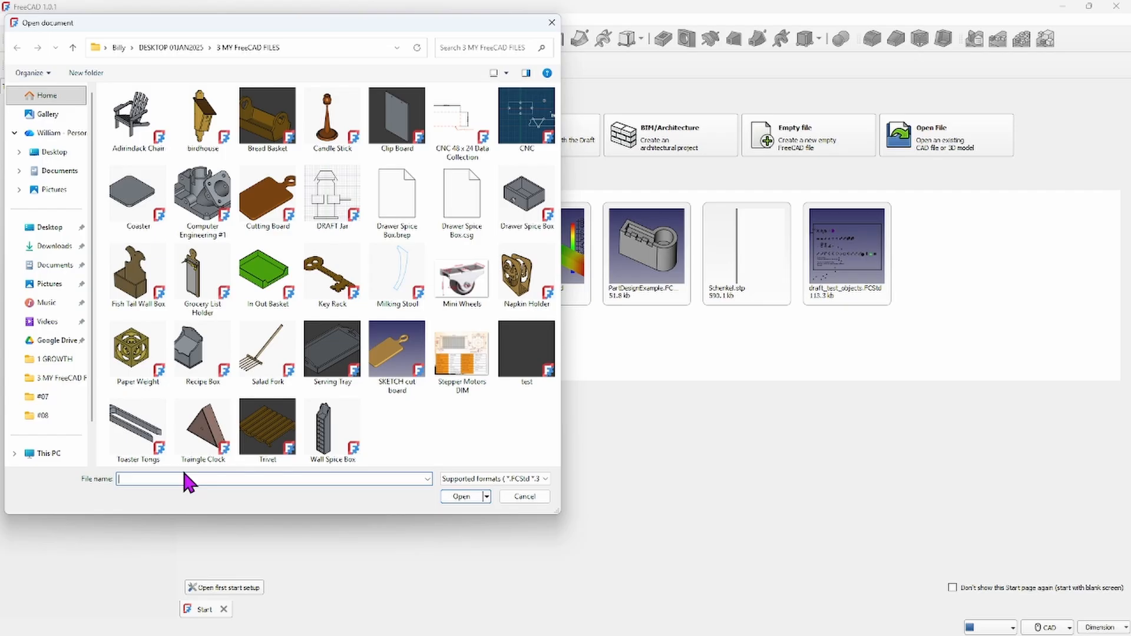
type("m")
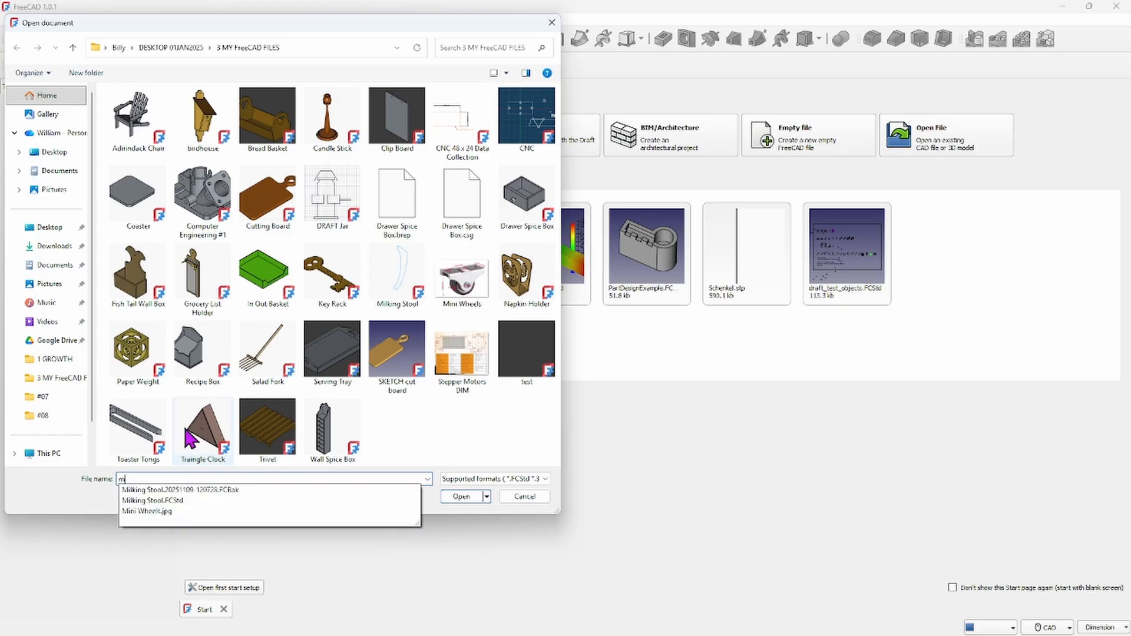
left_click(152, 502)
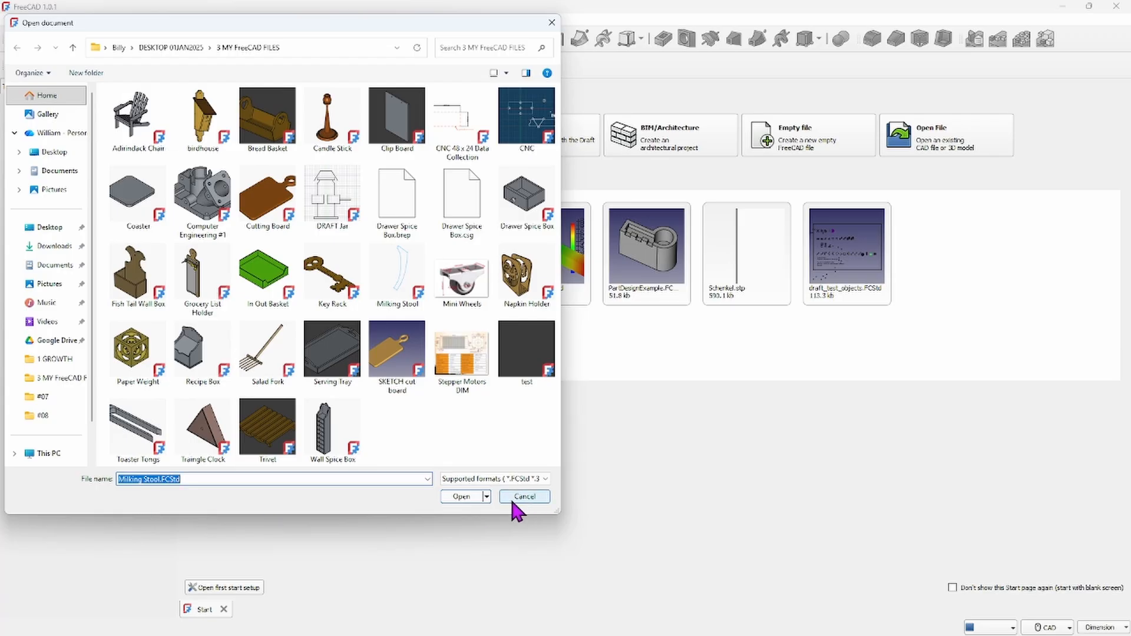
left_click(473, 497)
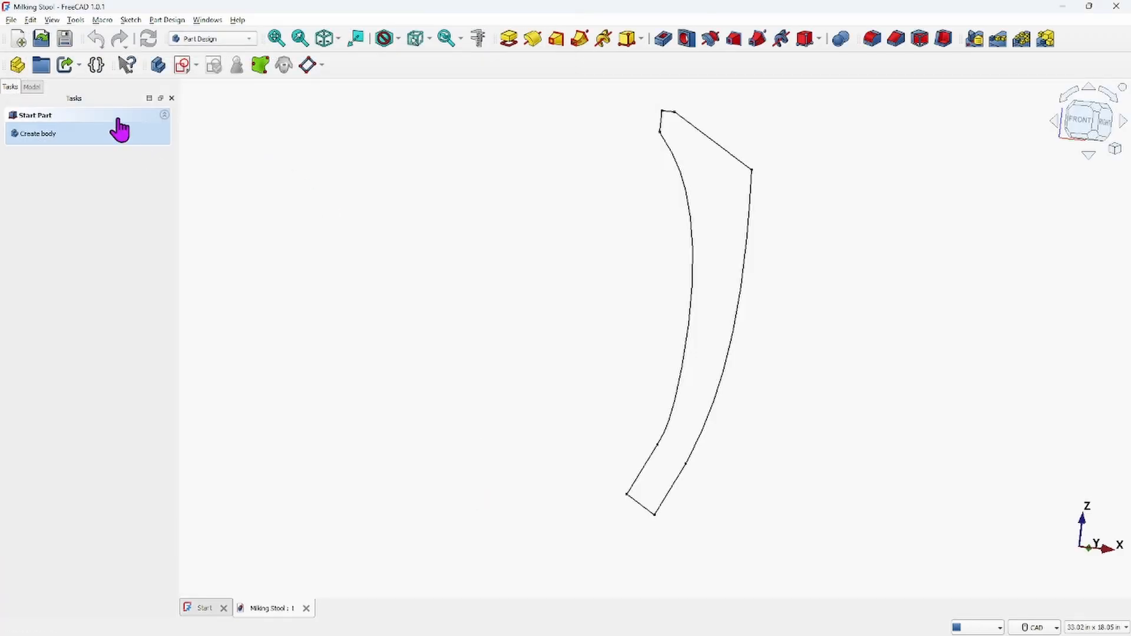
Make the LEG body active and open Sketch002 for editing
left_click(33, 87)
left_click(78, 217)
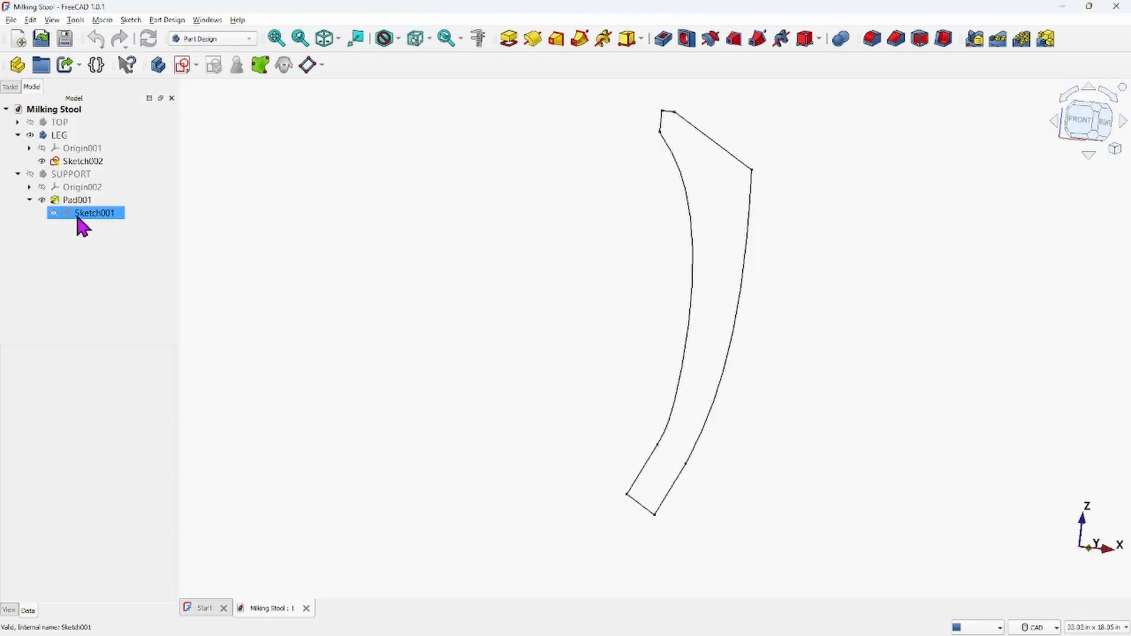
left_click(59, 136)
right_click(59, 137)
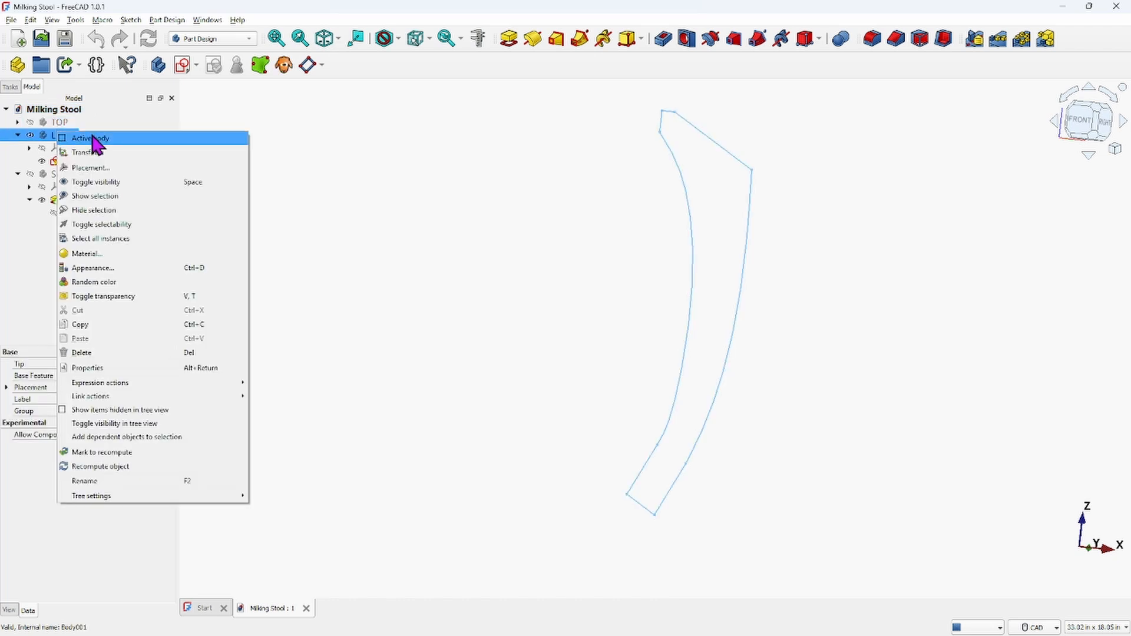
left_click(94, 141)
left_click(77, 162)
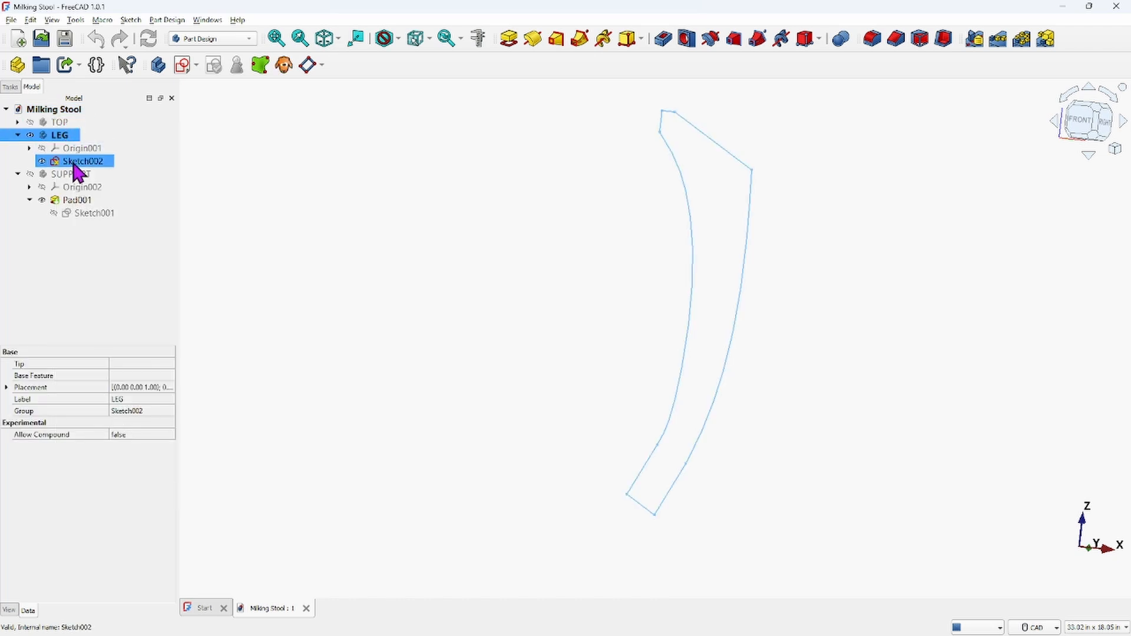
double_click(73, 161)
Nudge the outer B-spline's lowest control pole slightly to the right
scroll(772, 358, "up", 2)
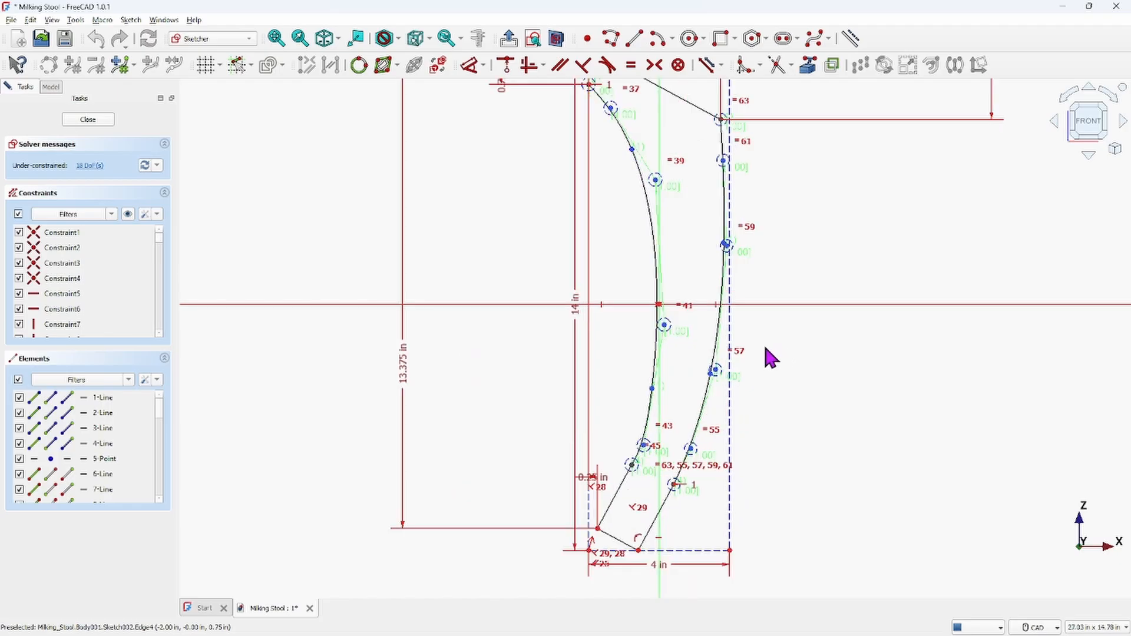
scroll(712, 437, "up", 3)
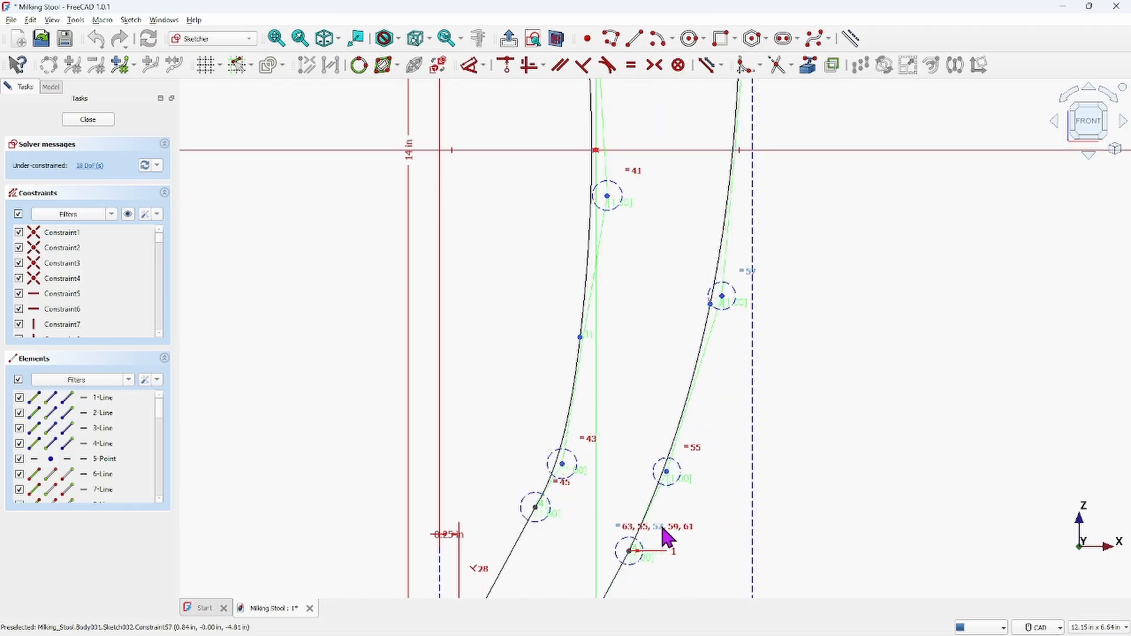
mouse_move(668, 473)
left_mouse_down()
mouse_move(693, 480)
mouse_move(678, 472)
left_mouse_up()
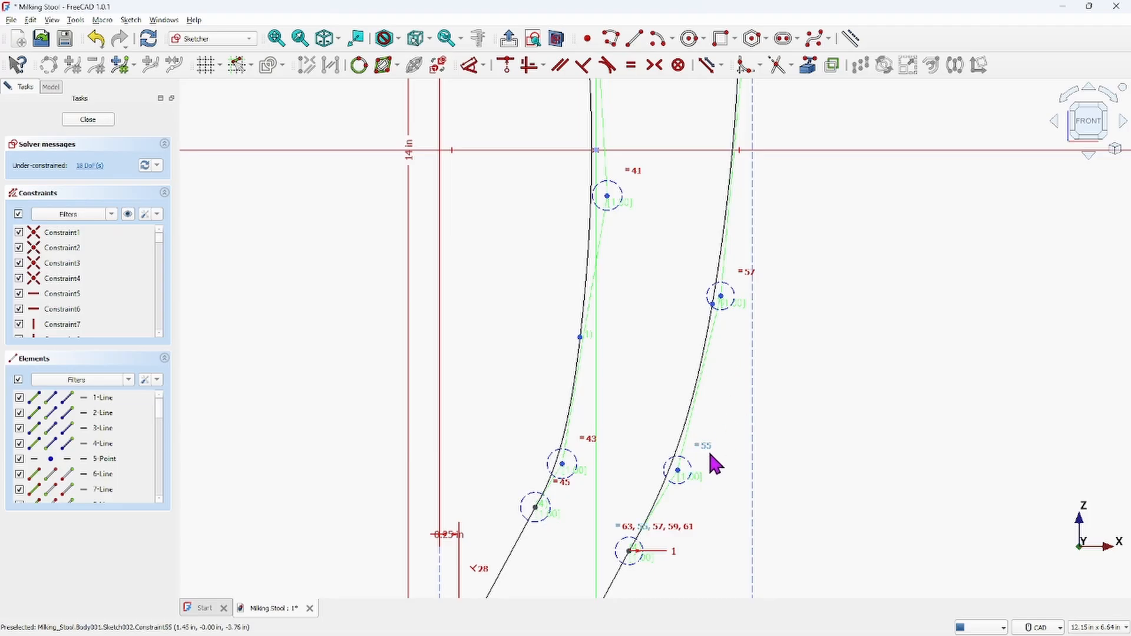
Drag the outer B-spline's middle control poles slightly outward to smooth the curve
scroll(707, 411, "down", 4)
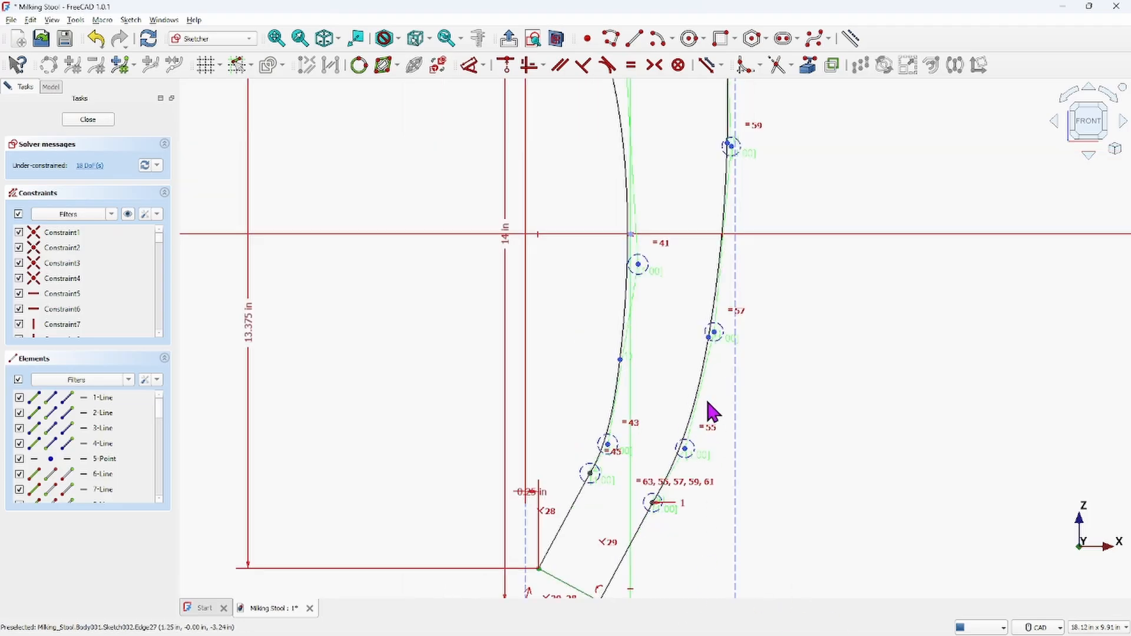
mouse_move(776, 333)
middle_mouse_down()
mouse_move(799, 378)
mouse_move(785, 307)
middle_mouse_up()
scroll(746, 463, "up", 3)
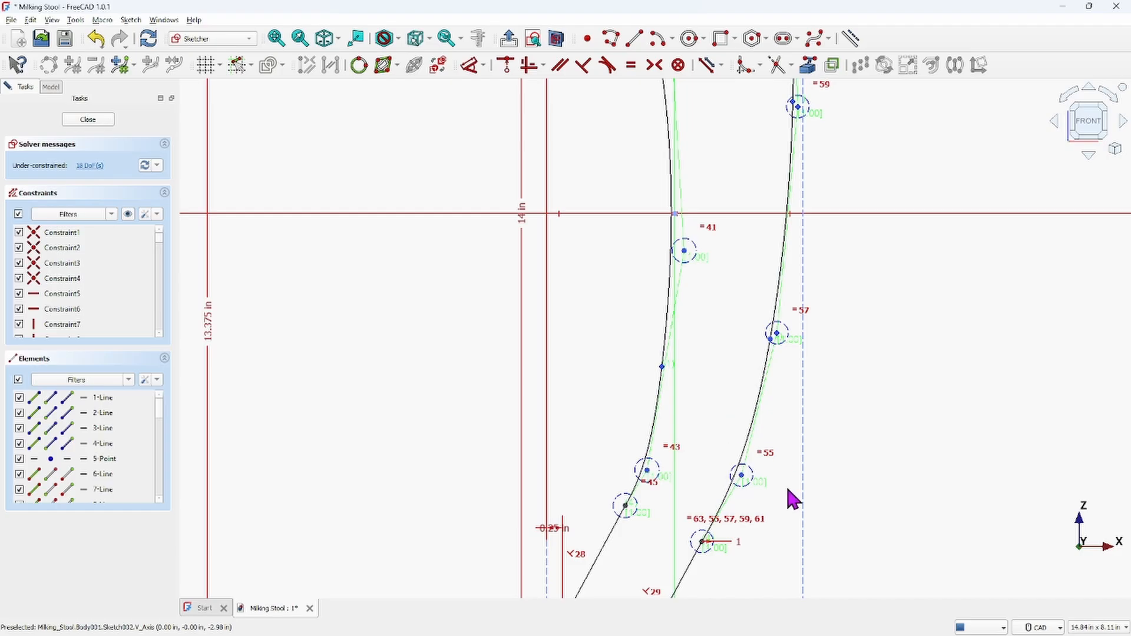
mouse_move(813, 222)
middle_mouse_down()
mouse_move(841, 379)
mouse_move(833, 487)
middle_mouse_up()
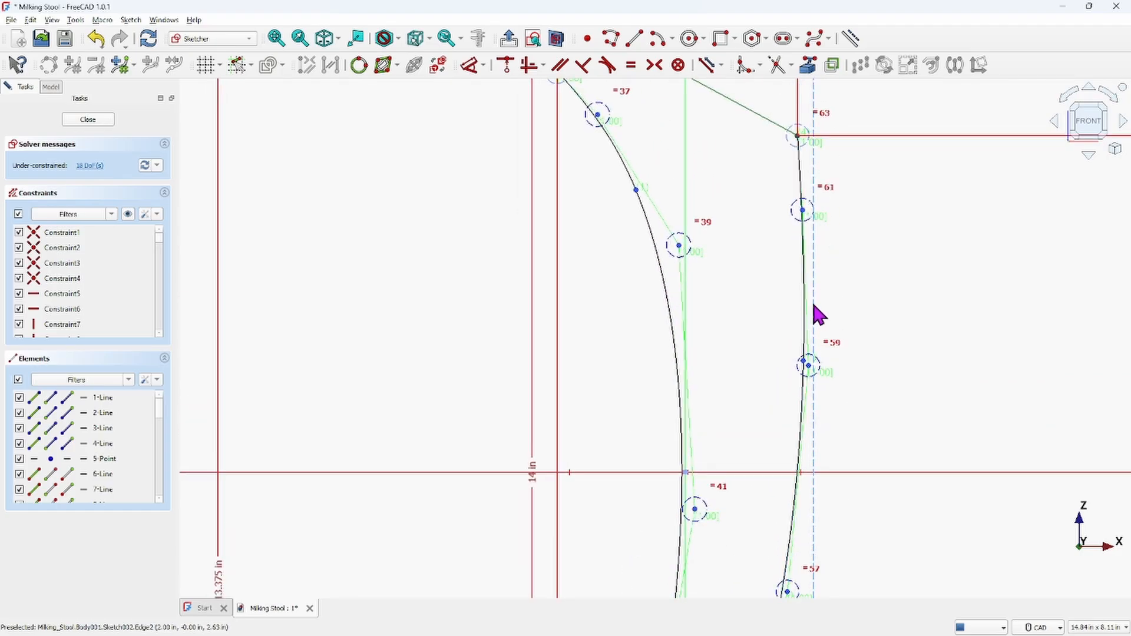
mouse_move(805, 359)
left_mouse_down()
mouse_move(821, 365)
mouse_move(811, 362)
left_mouse_up()
Nudge the outer B-spline's upper middle control pole slightly to the right
scroll(789, 357, "up", 5)
scroll(800, 354, "up", 2)
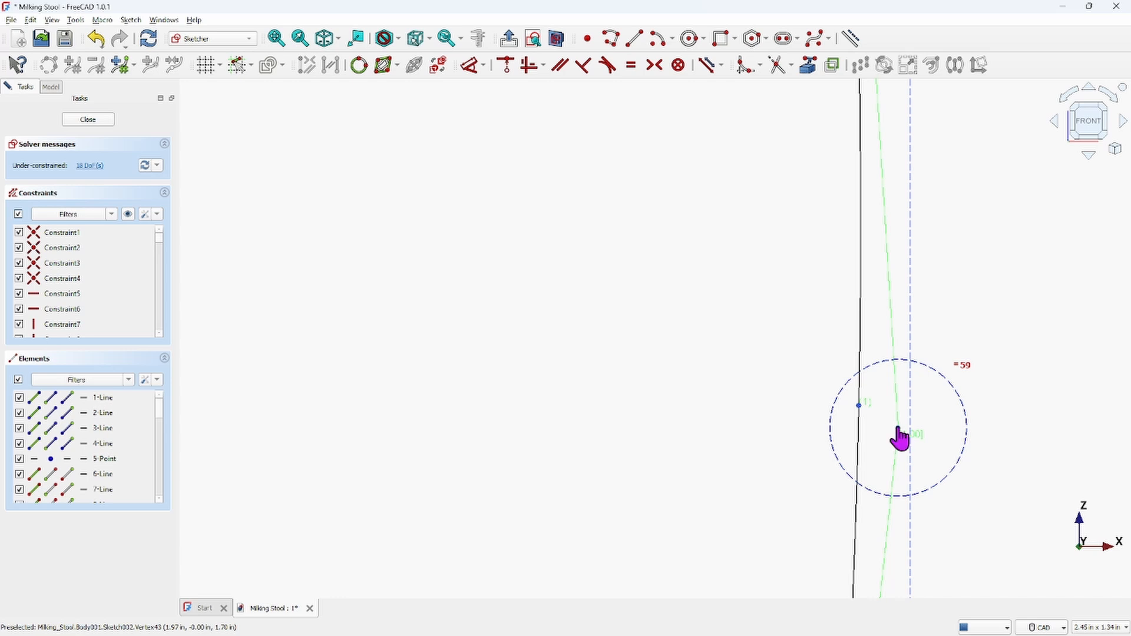
left_click_drag(898, 428, 925, 444)
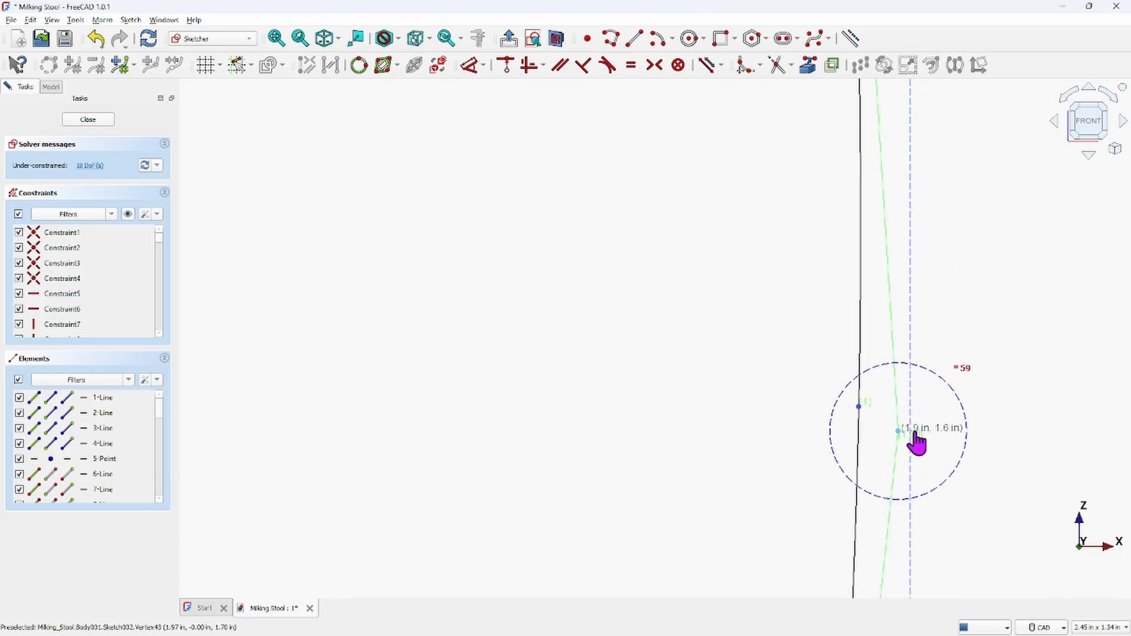
scroll(937, 383, "down", 5)
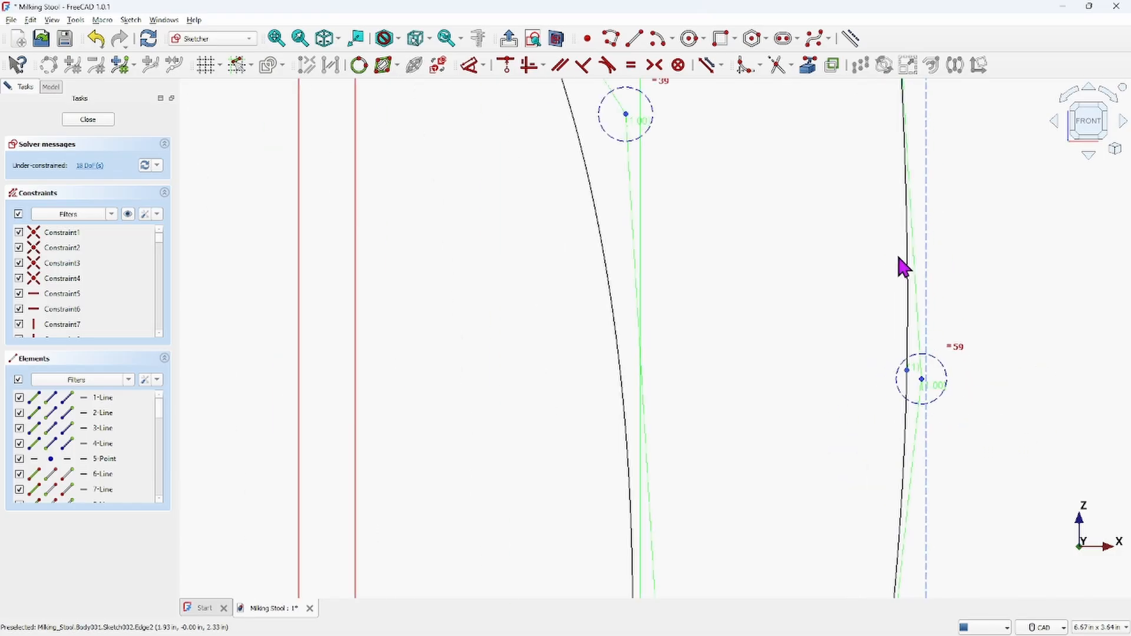
Shift the outer B-spline's topmost interior control pole slightly outward to the right
middle_click_drag(902, 265, 901, 384)
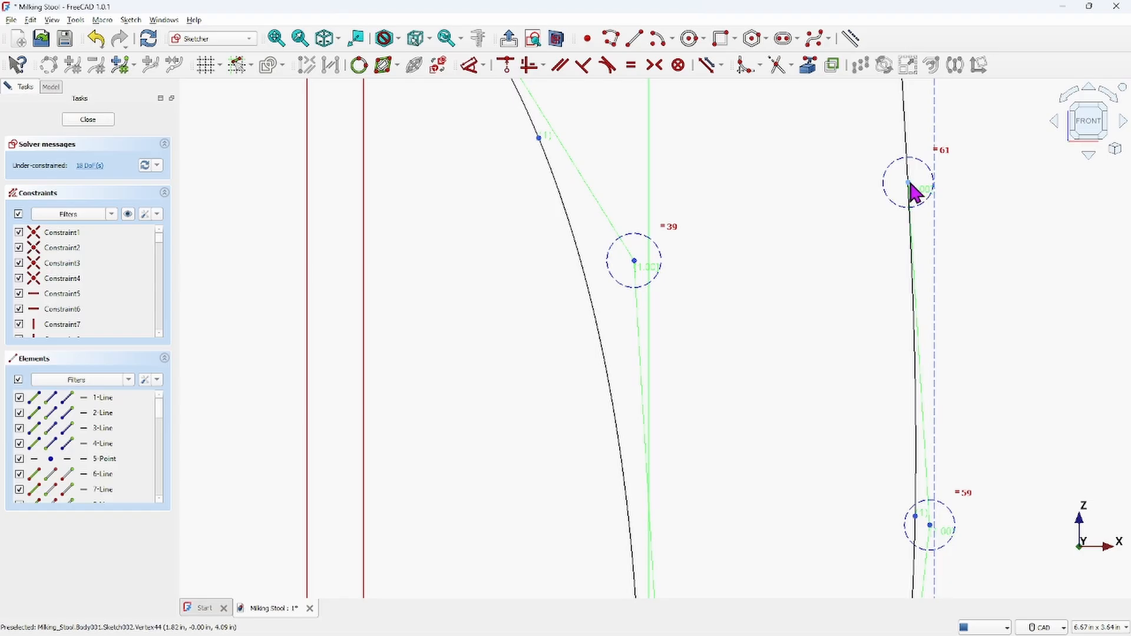
left_click_drag(909, 184, 937, 188)
scroll(1001, 247, "down", 3)
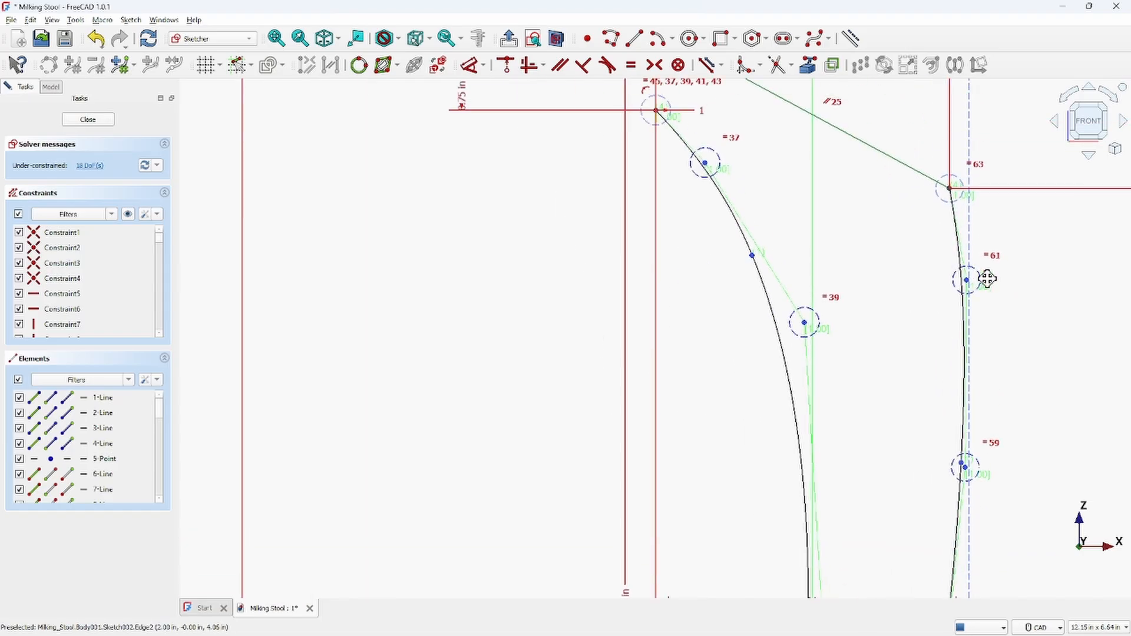
Adjust the outer B-spline's two lower control poles, lowering one slightly and moving the lowest up and outward
mouse_move(990, 402)
middle_mouse_down()
mouse_move(968, 256)
mouse_move(938, 159)
middle_mouse_up()
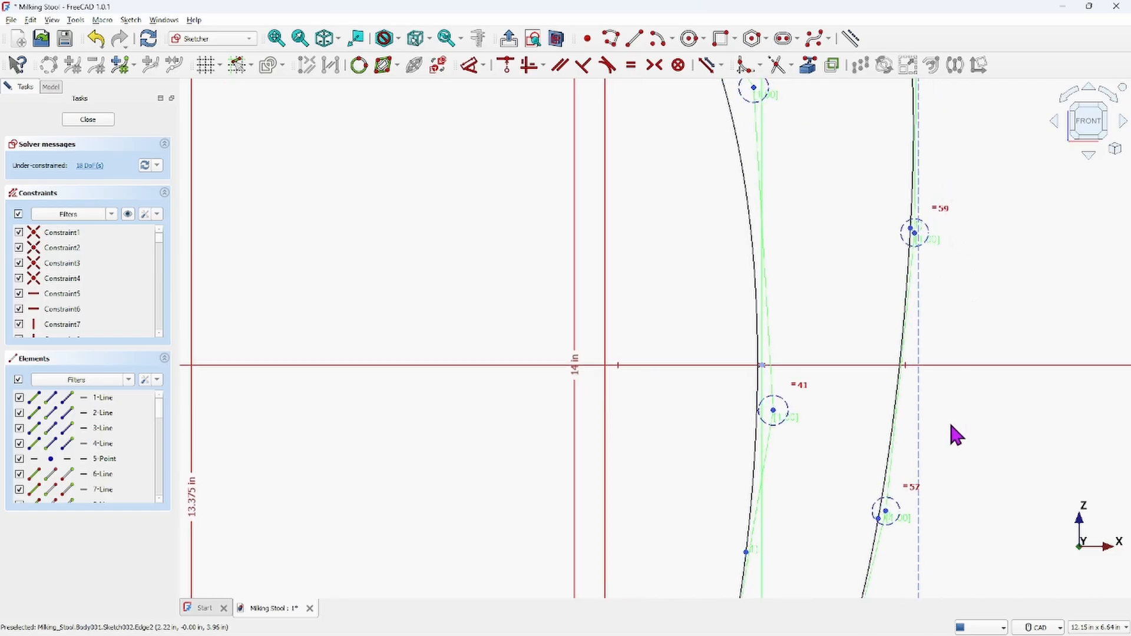
middle_click_drag(922, 465, 925, 300)
scroll(905, 377, "up", 3)
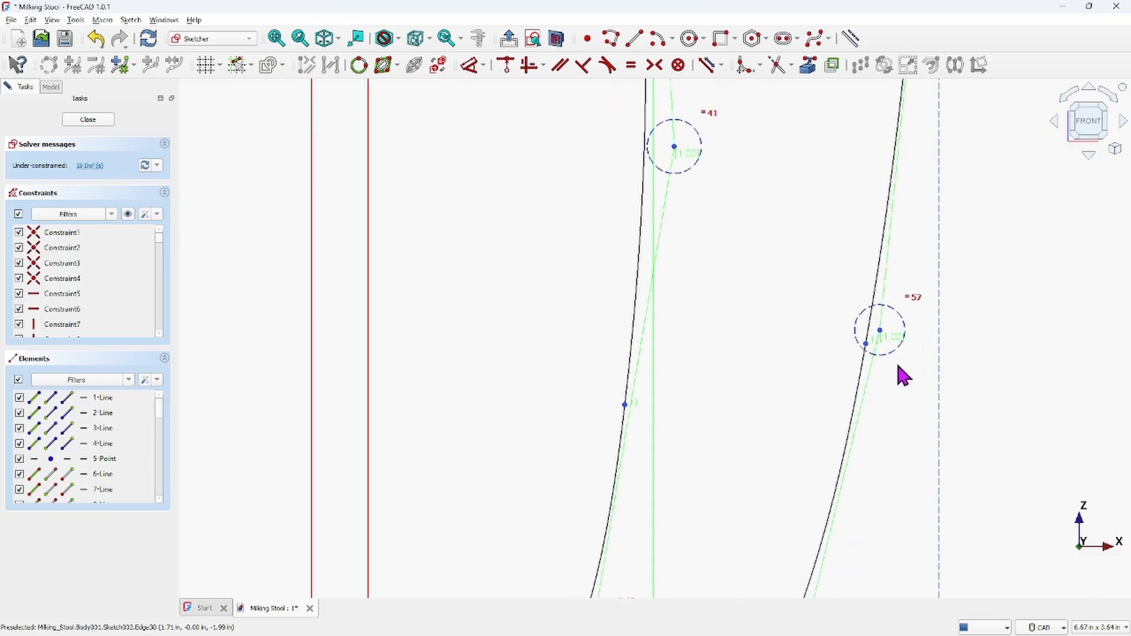
mouse_move(882, 332)
left_mouse_down()
mouse_move(901, 347)
mouse_move(881, 343)
mouse_move(887, 330)
mouse_move(886, 351)
mouse_move(907, 349)
mouse_move(878, 344)
left_mouse_up()
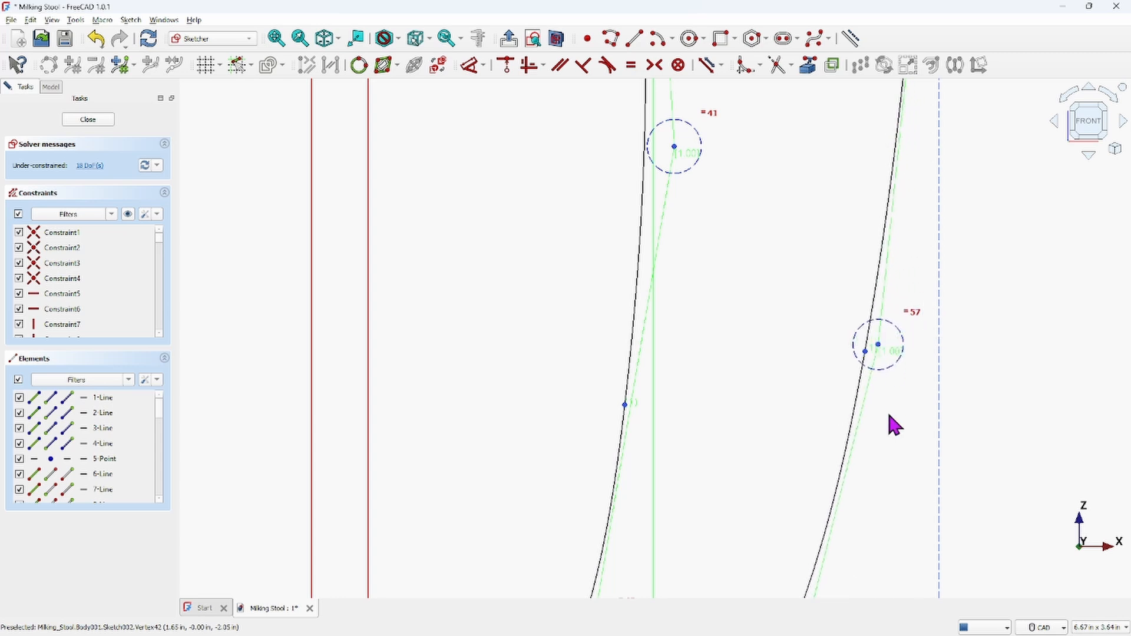
scroll(980, 432, "down", 5)
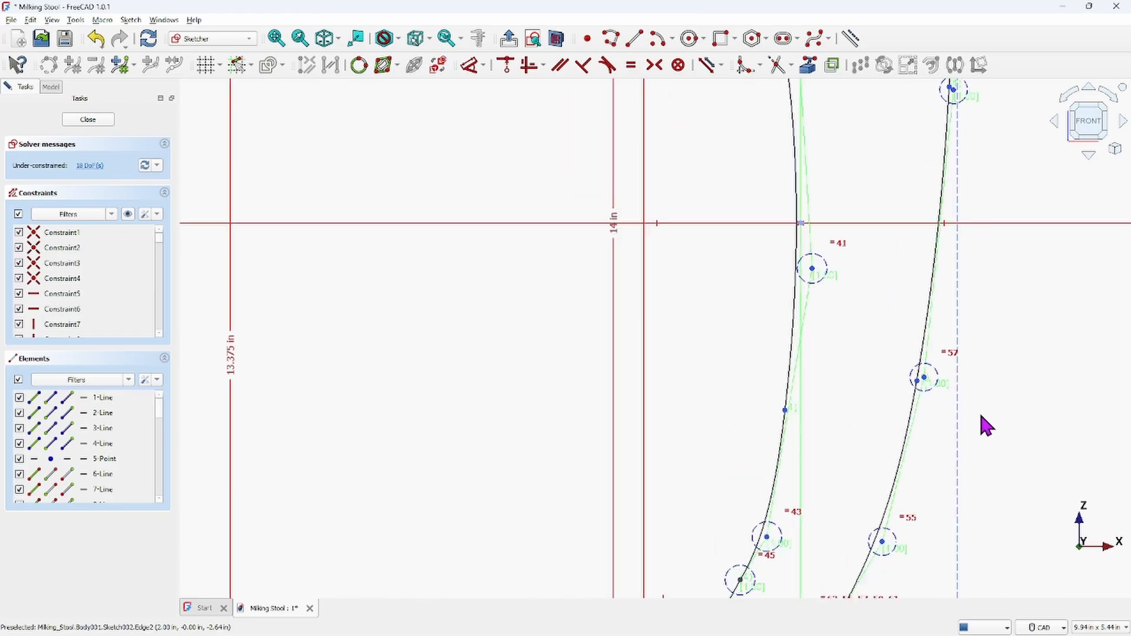
scroll(931, 368, "up", 5)
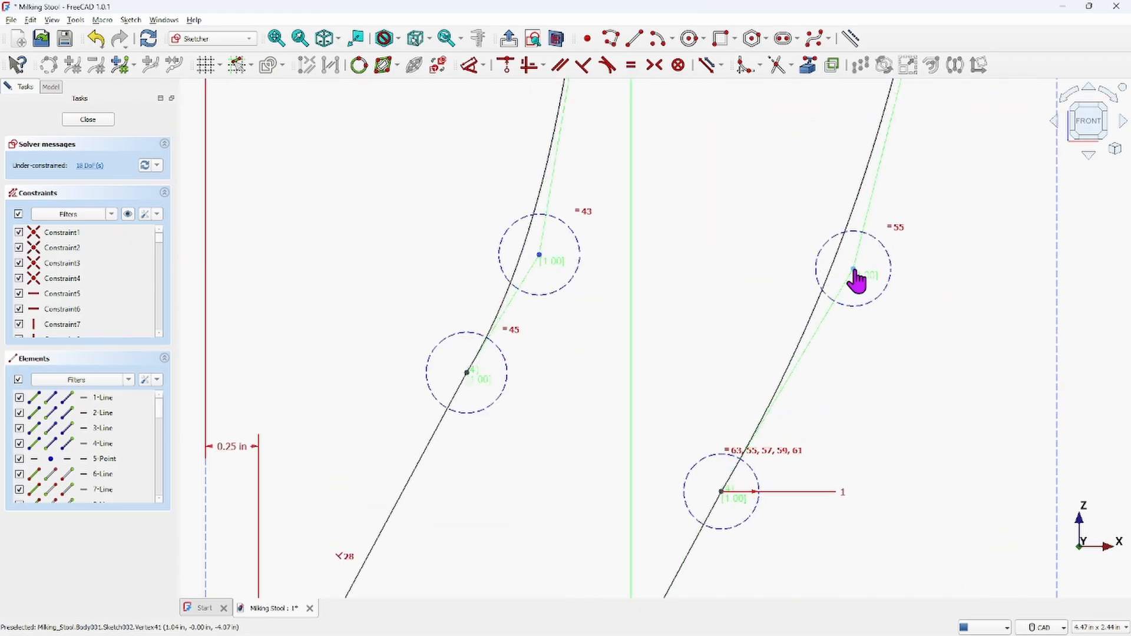
mouse_move(853, 271)
left_mouse_down()
mouse_move(785, 252)
mouse_move(764, 260)
mouse_move(917, 334)
mouse_move(872, 320)
mouse_move(847, 293)
mouse_move(803, 287)
mouse_move(851, 296)
mouse_move(821, 391)
mouse_move(779, 433)
mouse_move(852, 218)
mouse_move(896, 228)
left_mouse_up()
Push the outer B-spline's lower middle control pole slightly outward to the right
scroll(925, 345, "down", 1)
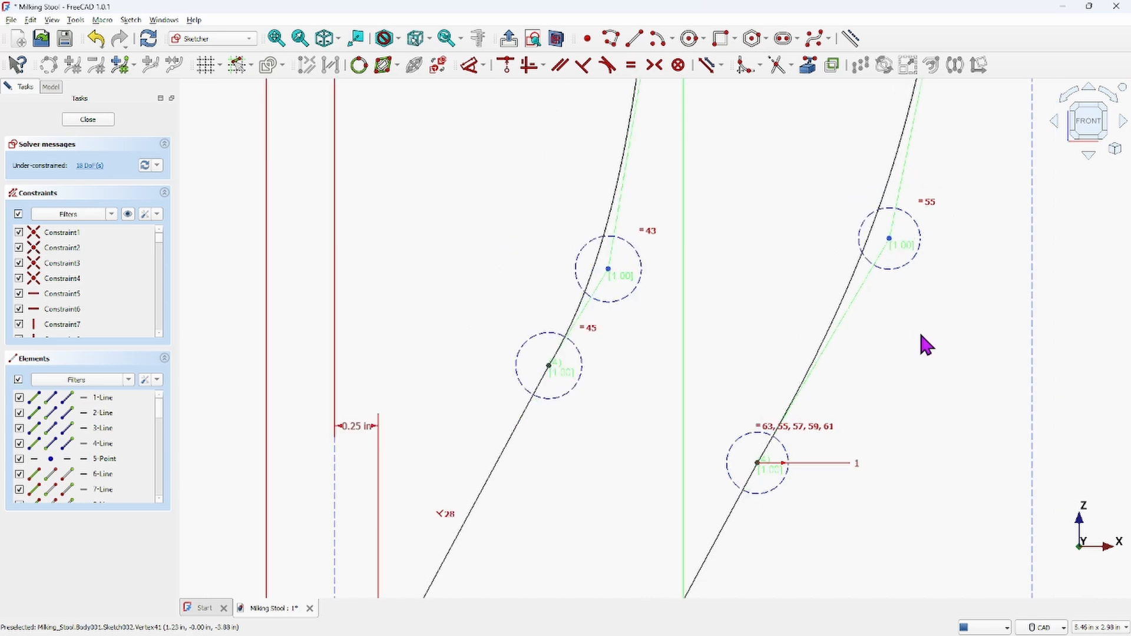
scroll(923, 342, "down", 4)
mouse_move(946, 242)
middle_mouse_down()
mouse_move(910, 379)
mouse_move(828, 422)
middle_mouse_up()
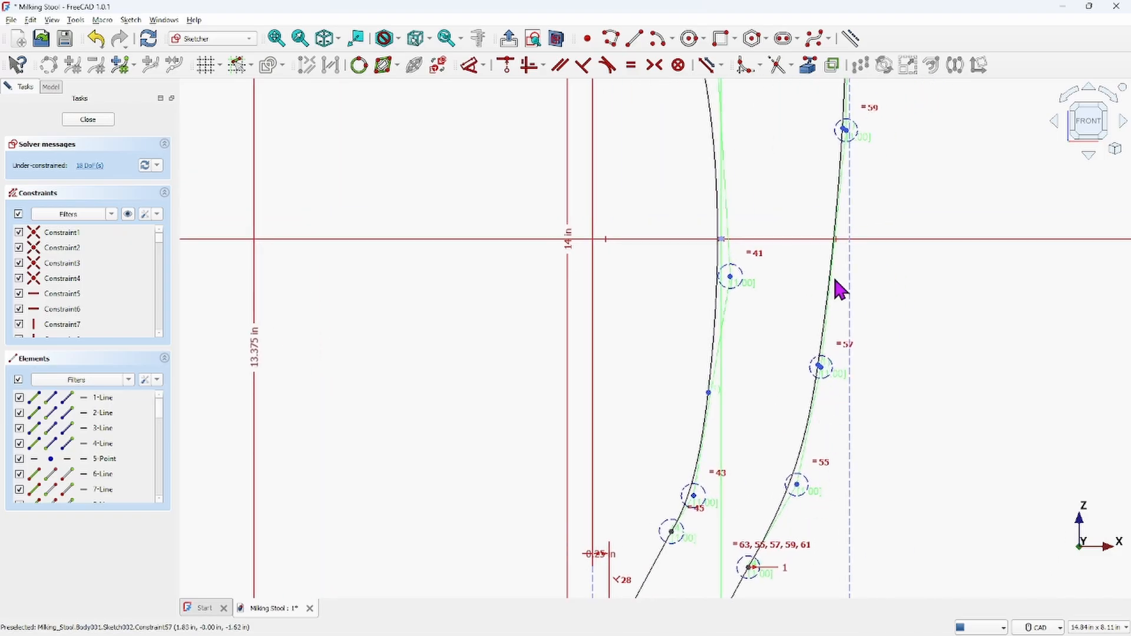
left_click_drag(828, 254, 829, 258)
middle_click_drag(829, 258, 853, 419)
scroll(815, 194, "down", 2)
mouse_move(816, 195)
middle_mouse_down()
mouse_move(820, 228)
mouse_move(821, 154)
middle_mouse_up()
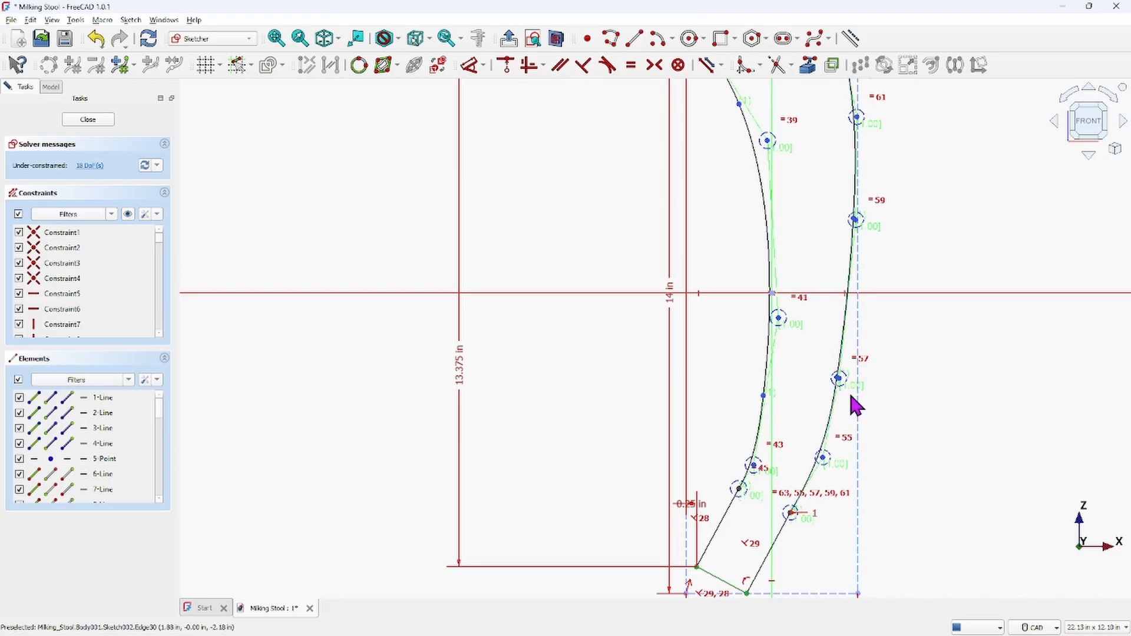
scroll(854, 400, "up", 4)
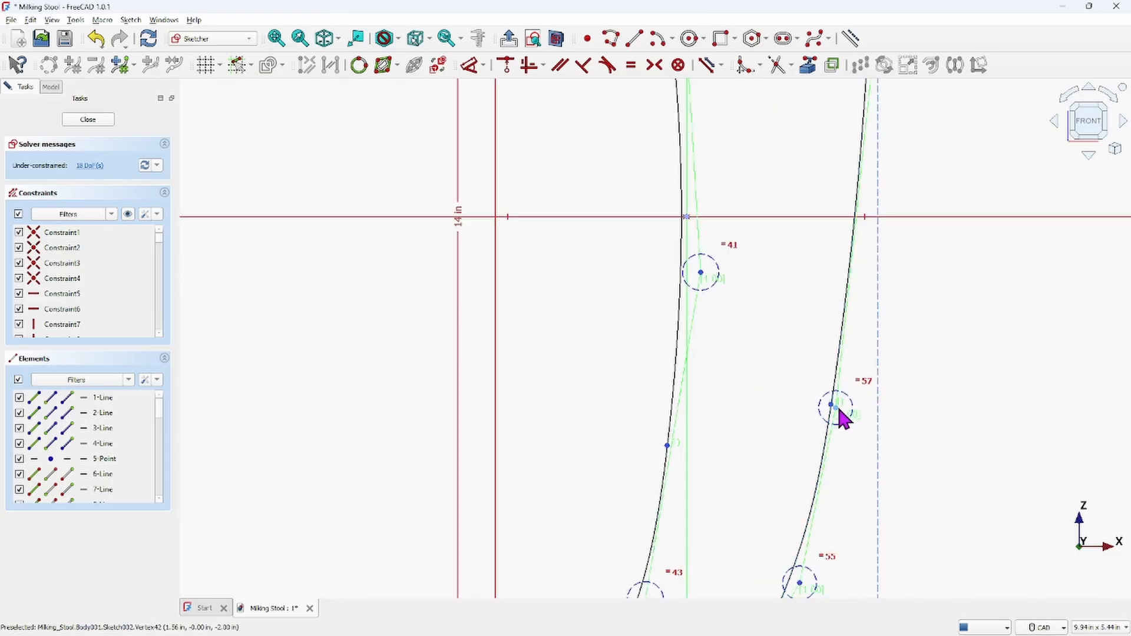
left_click_drag(836, 411, 852, 419)
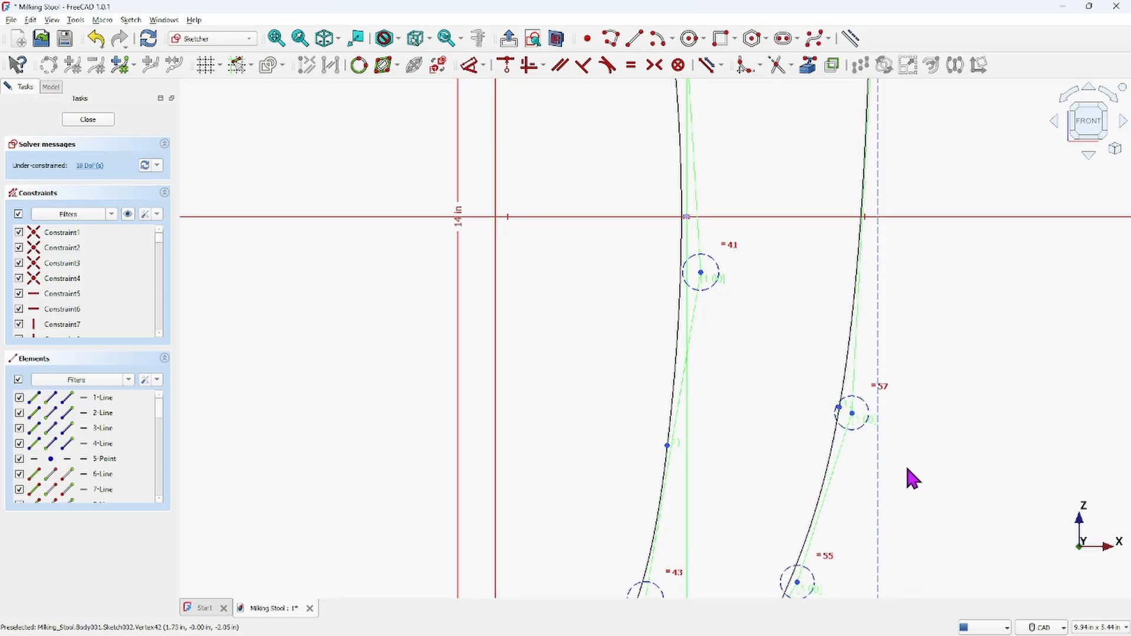
Lift the outer B-spline's two lower interior control poles upward and outward to smooth the curve
scroll(877, 480, "down", 2)
mouse_move(876, 476)
middle_mouse_down()
mouse_move(860, 342)
mouse_move(864, 368)
middle_mouse_up()
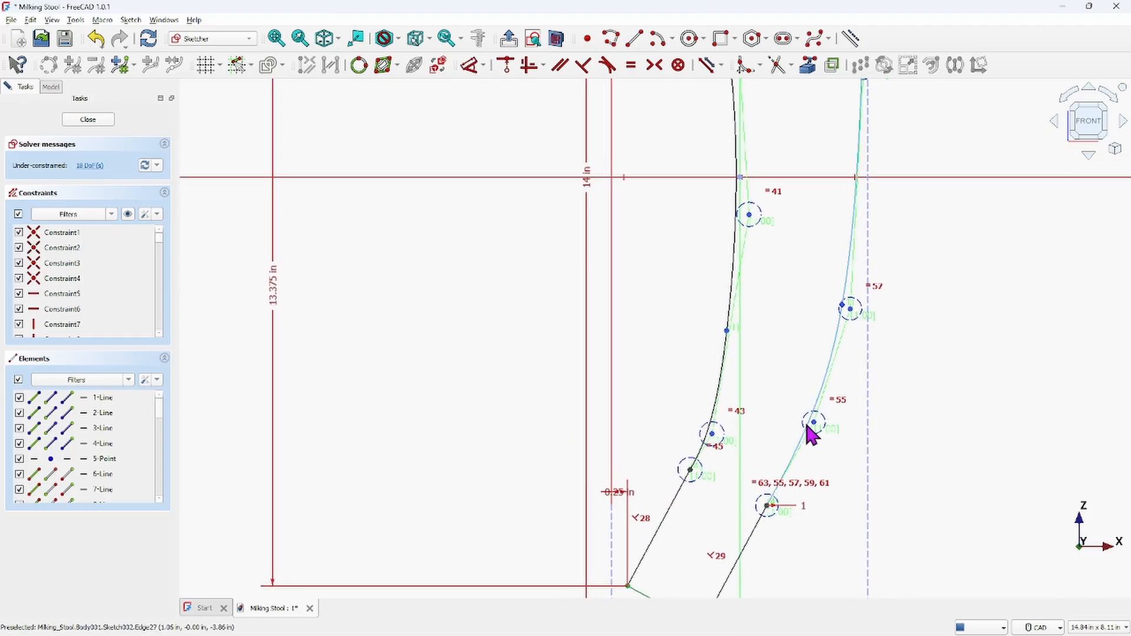
left_click_drag(813, 423, 832, 379)
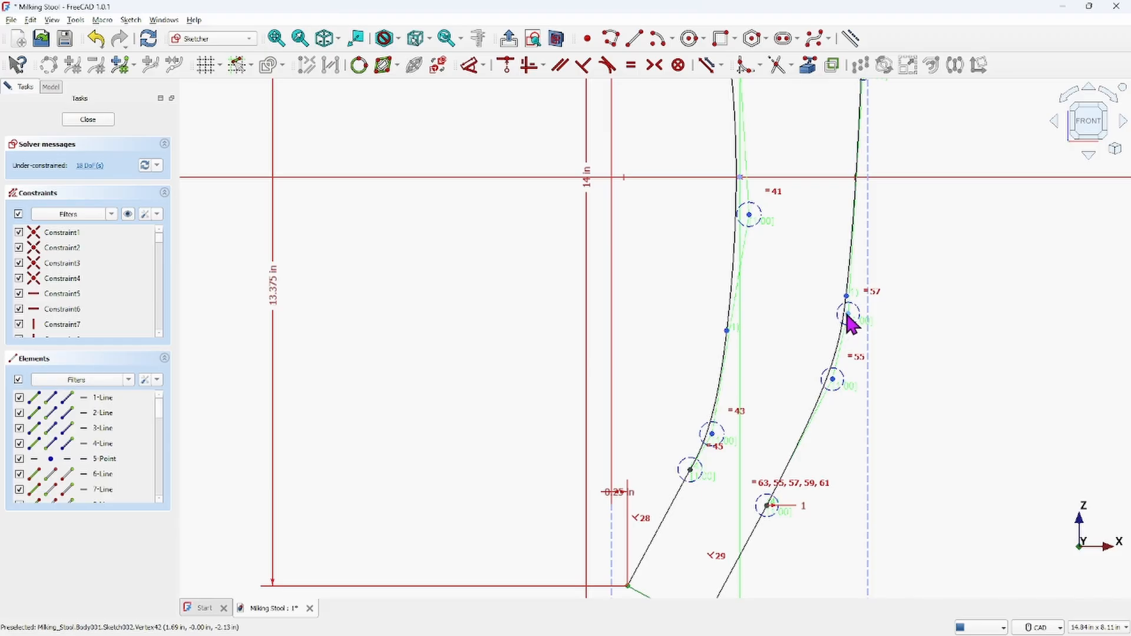
left_click_drag(850, 319, 866, 235)
scroll(988, 336, "down", 4)
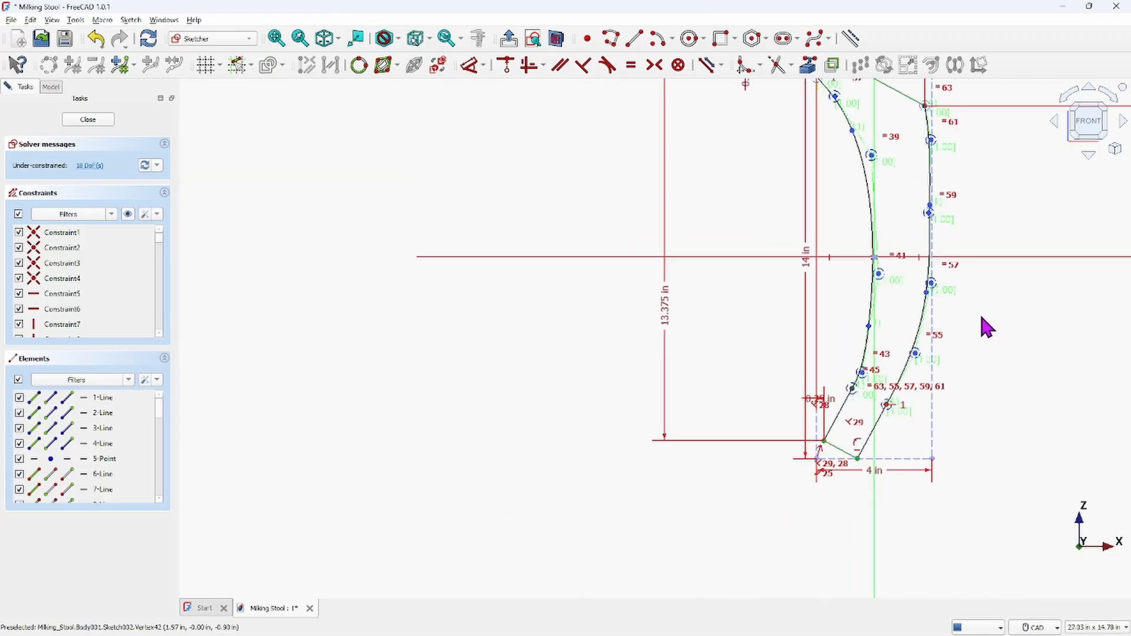
mouse_move(985, 329)
middle_mouse_down()
mouse_move(954, 298)
mouse_move(904, 336)
mouse_move(901, 404)
middle_mouse_up()
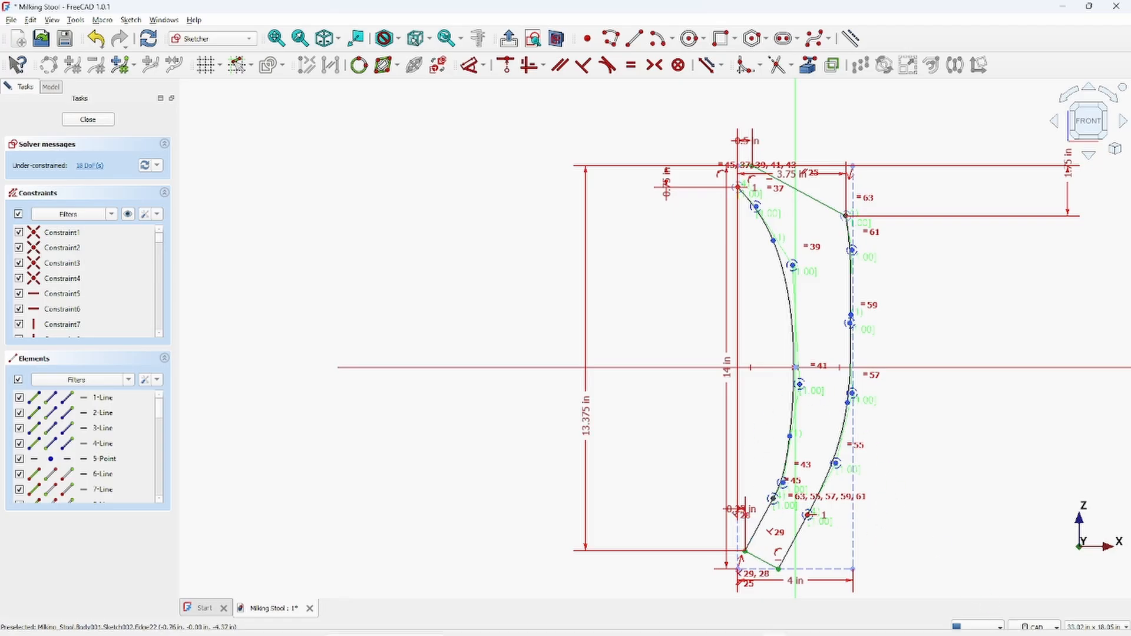
Switch to the reference drawing image to compare the leg profile, then return to the sketch
mouse_move(1020, 629)
mouse_move(827, 626)
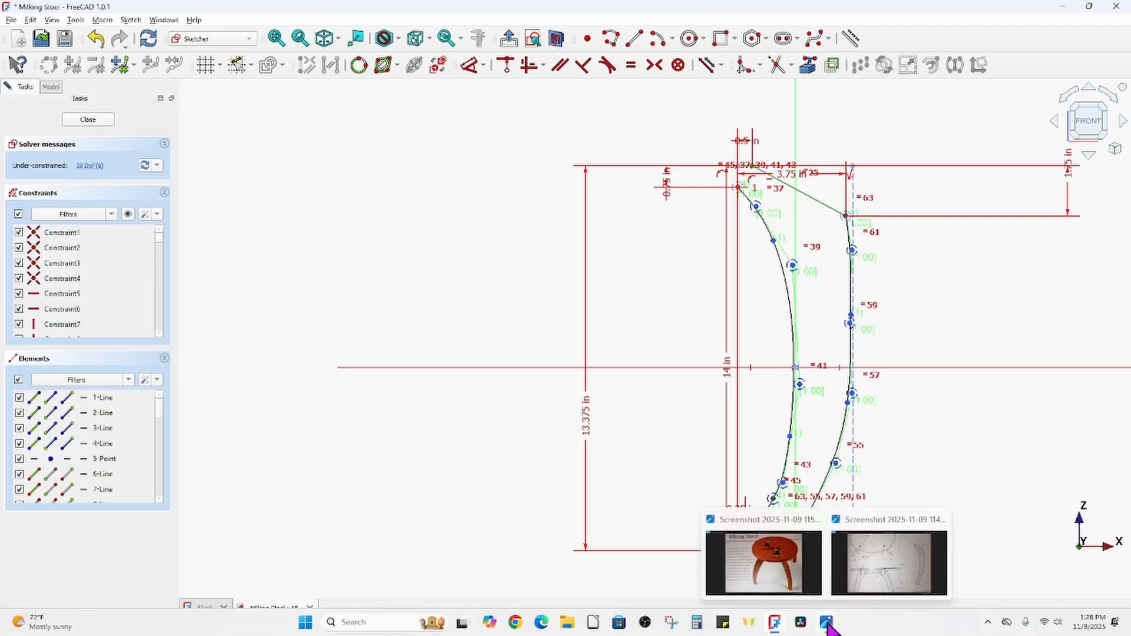
left_click(888, 580)
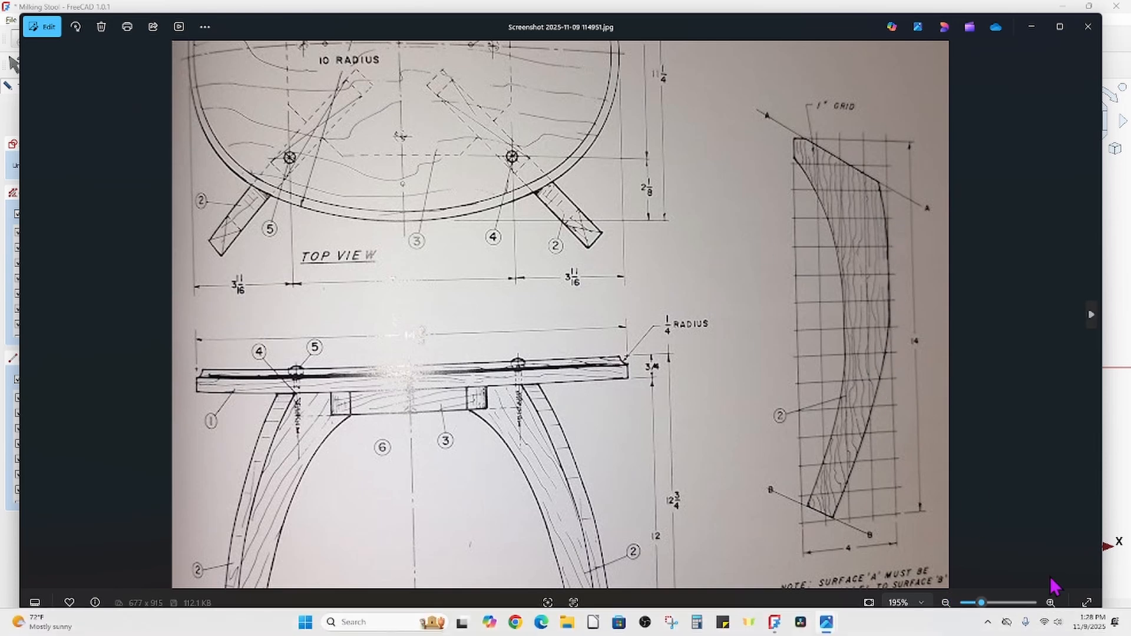
mouse_move(828, 623)
left_click(774, 625)
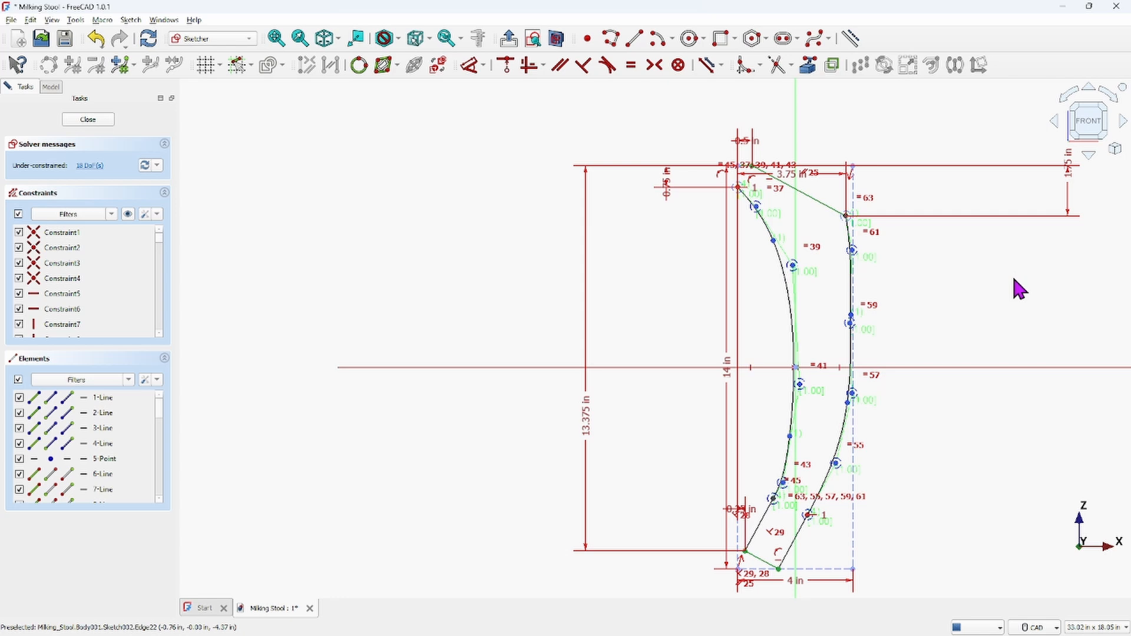
Delete the bottom horizontal reference line and the left vertical line at the leg's base
scroll(822, 374, "up", 2)
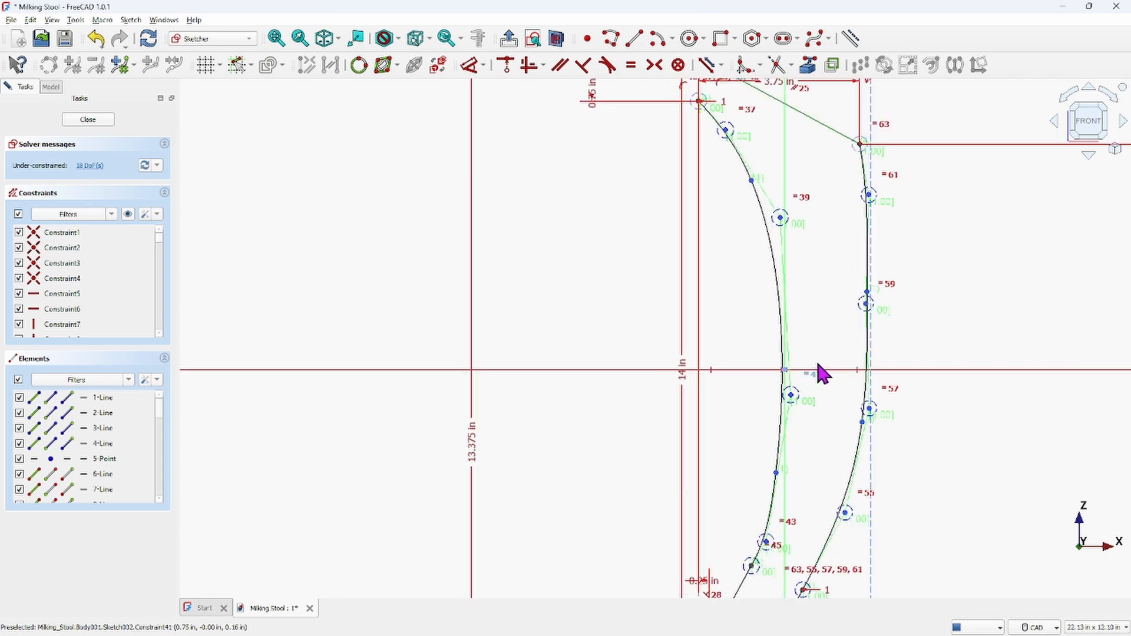
scroll(822, 354, "up", 2)
scroll(828, 333, "up", 2)
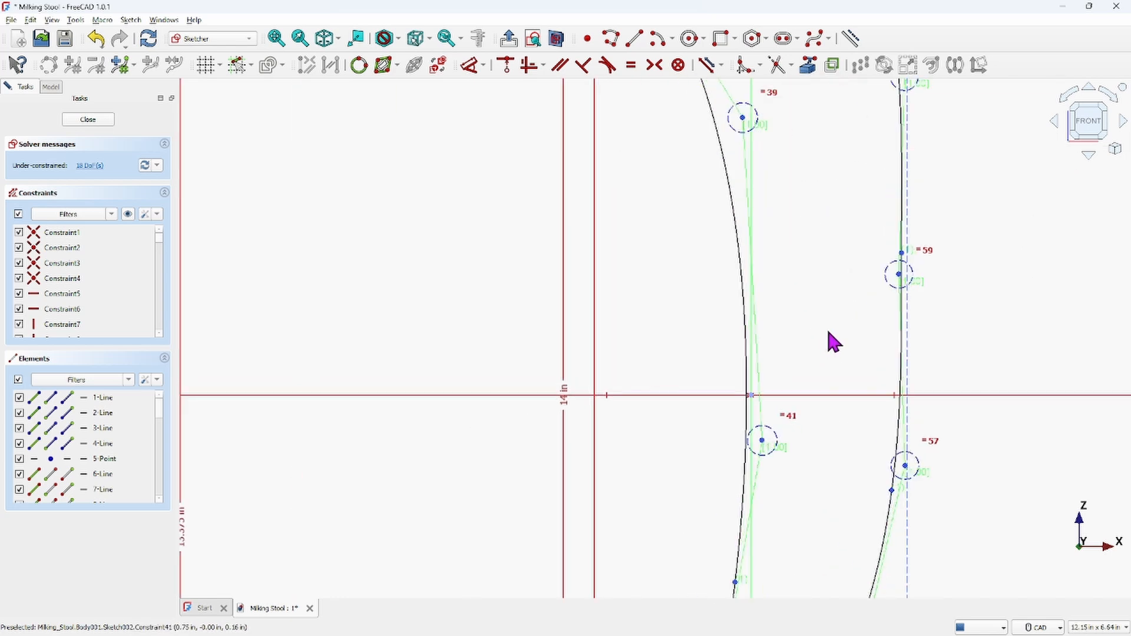
scroll(831, 336, "down", 6)
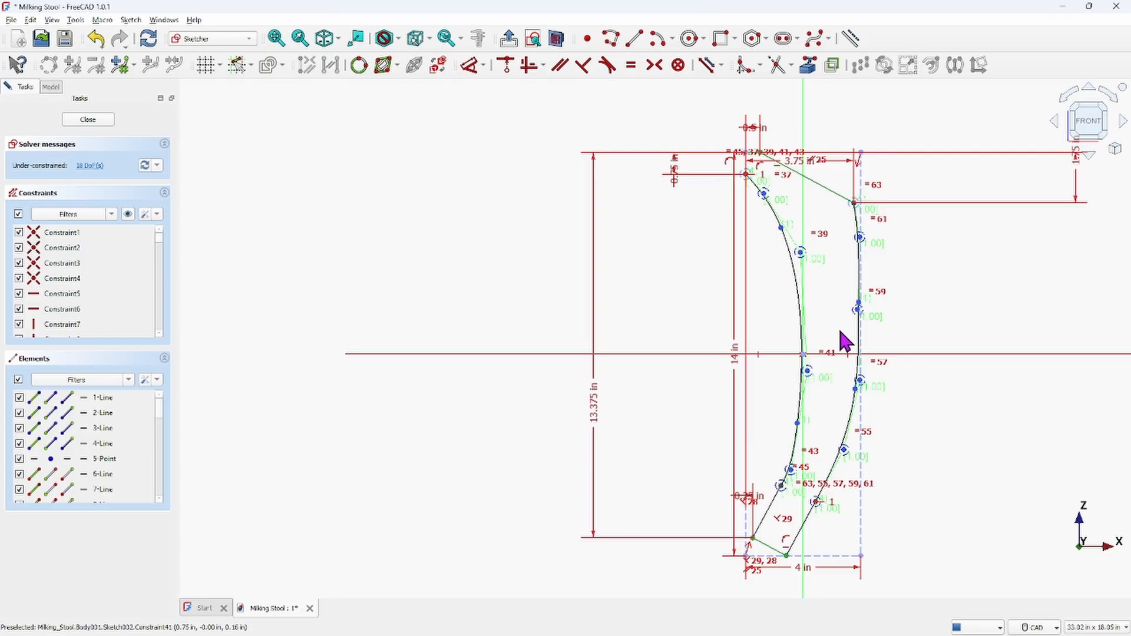
middle_click_drag(841, 332, 837, 325)
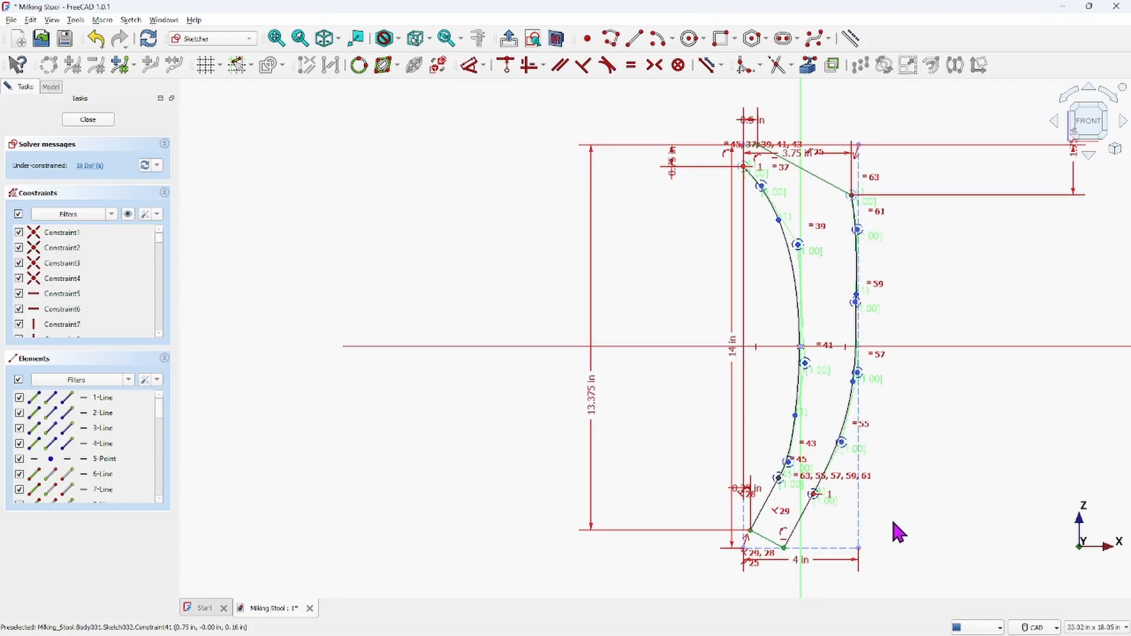
left_click(844, 550)
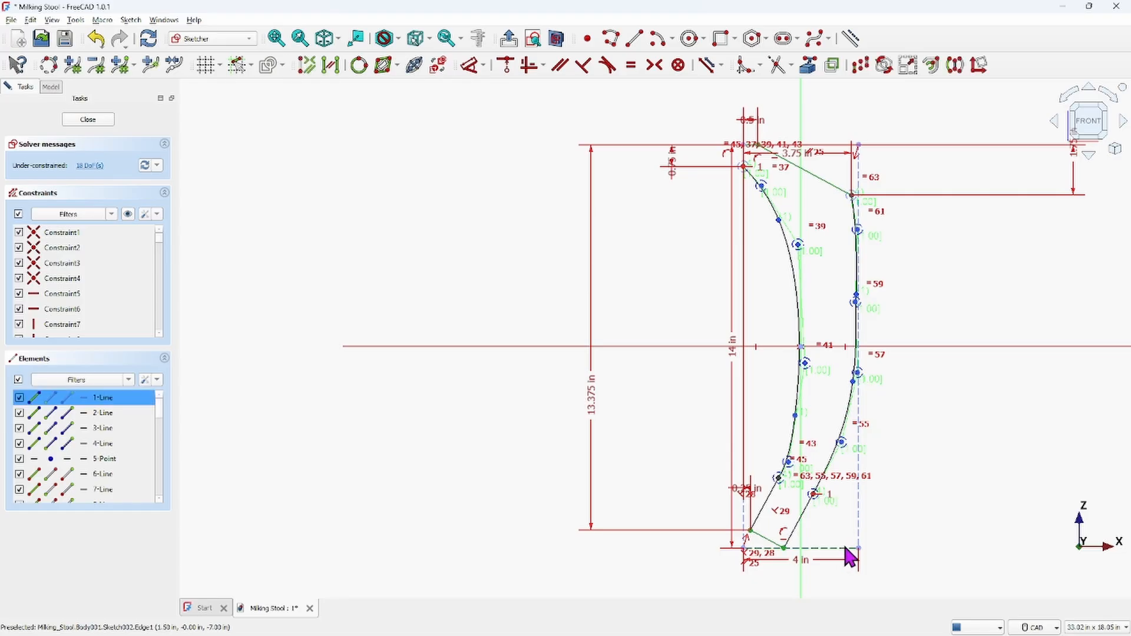
key("Delete")
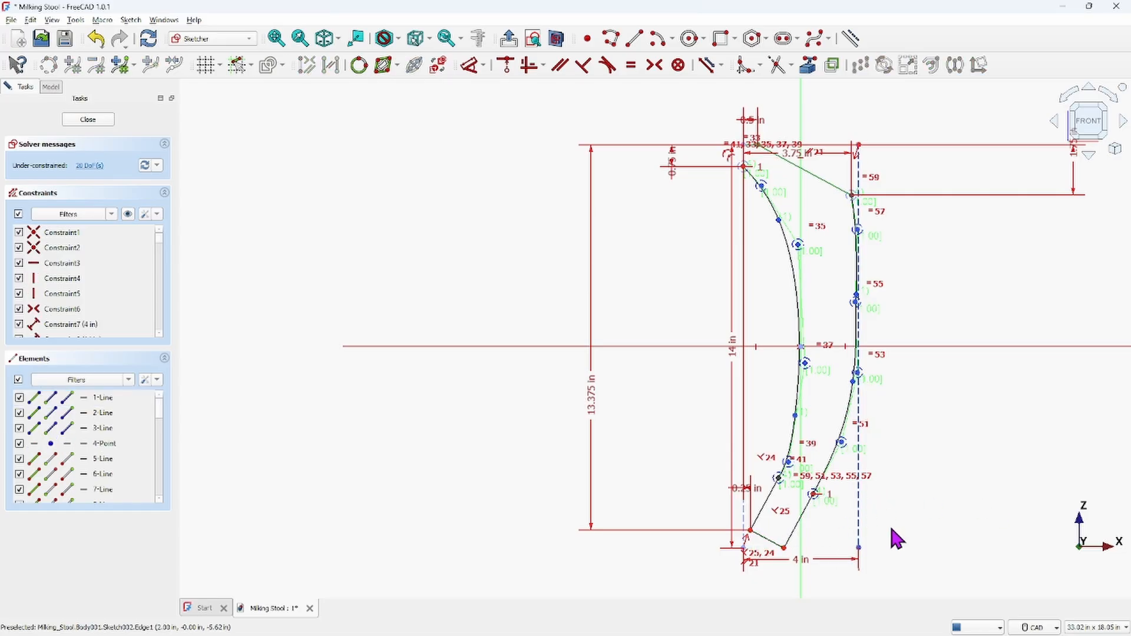
left_click(745, 531)
key("Delete")
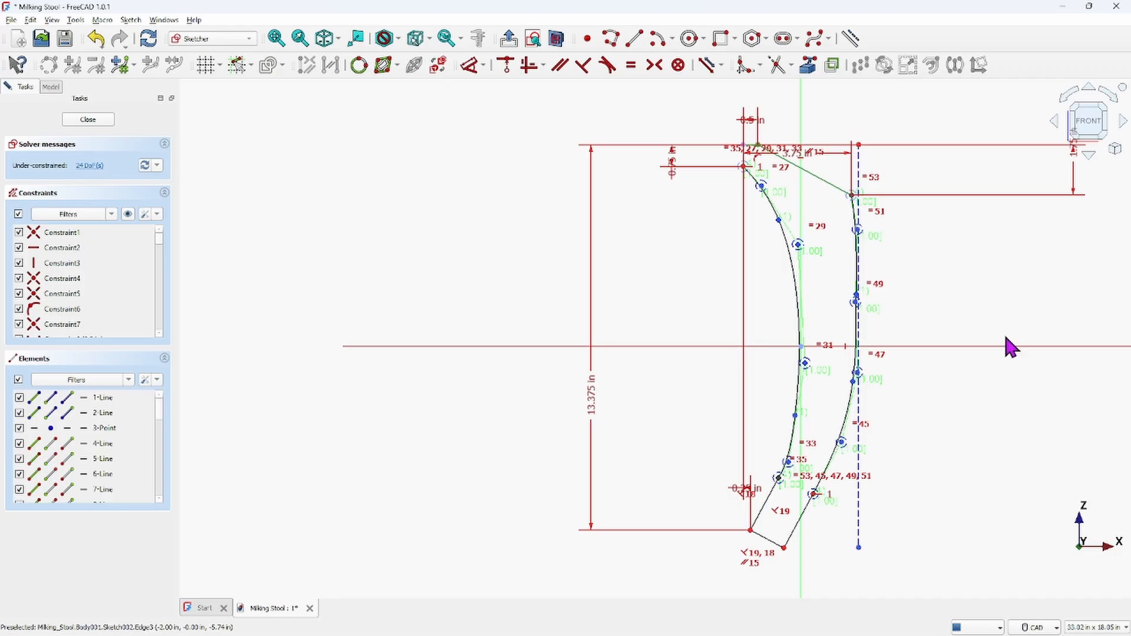
Delete the vertical reference line at the top right of the leg outline
scroll(897, 154, "up", 3)
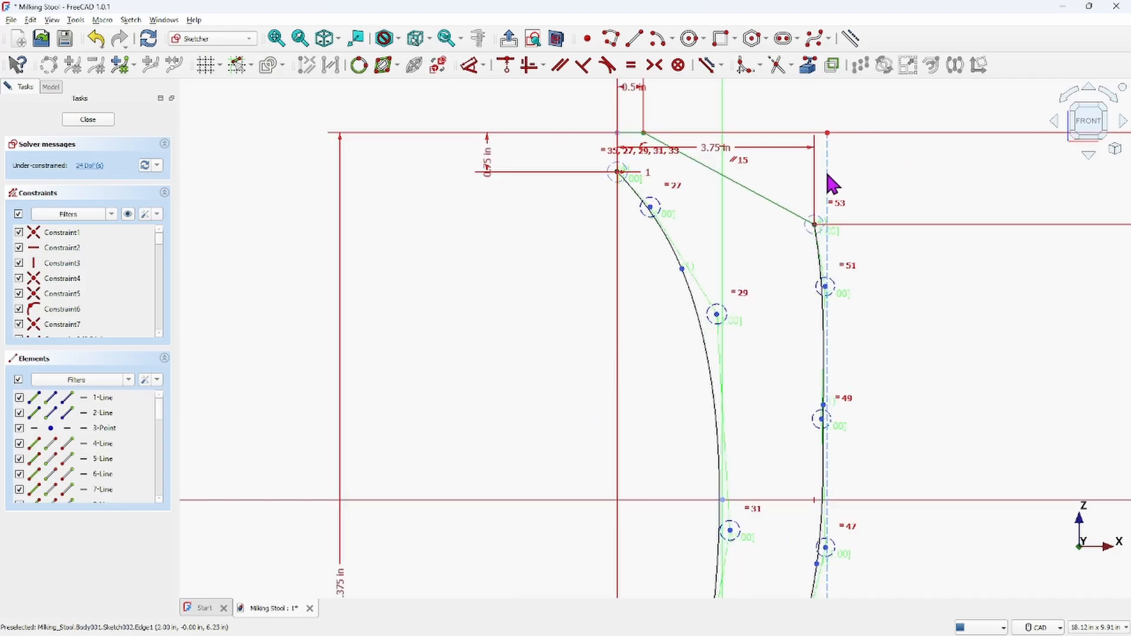
left_click_drag(827, 173, 826, 170)
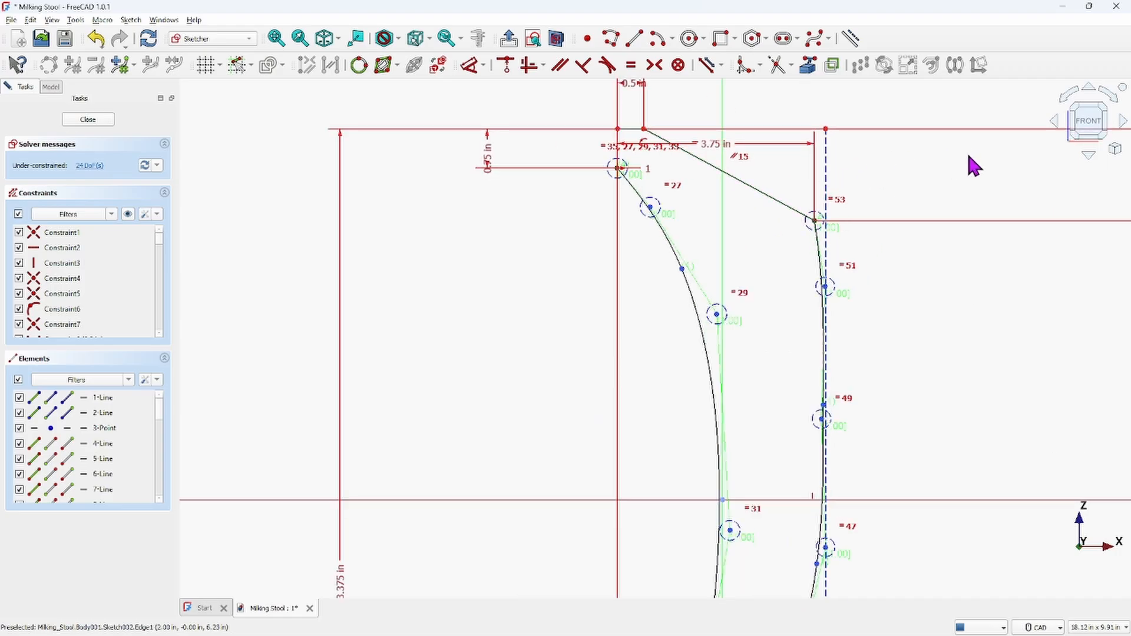
left_click(826, 177)
key("Delete")
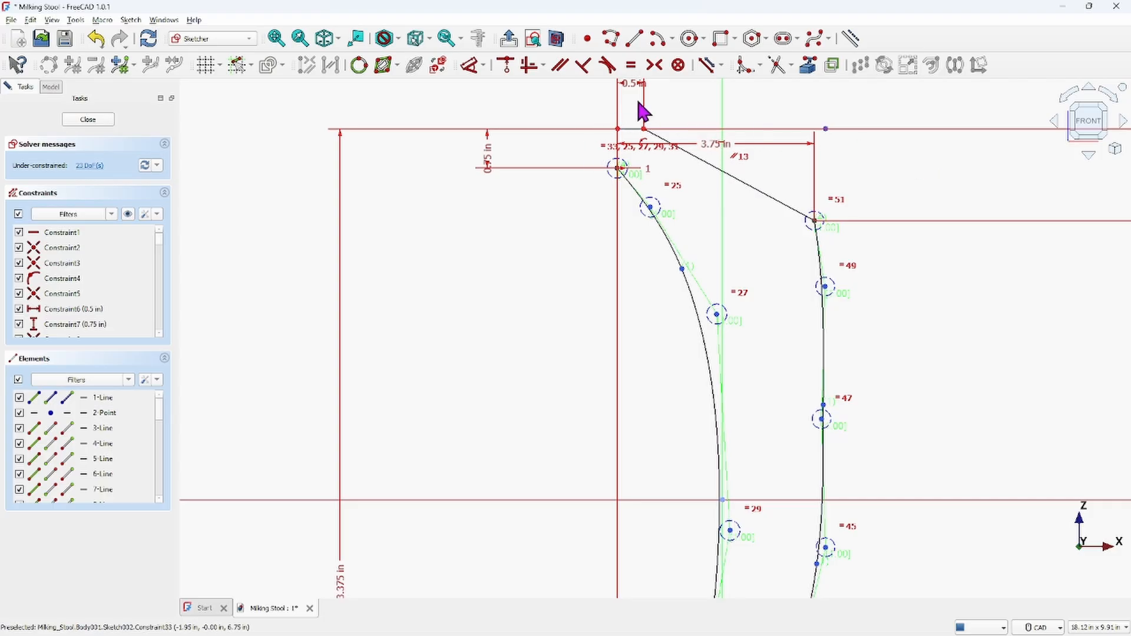
Move the 1.75 in dimension to the left and delete the dashed top horizontal construction line
scroll(642, 111, "up", 5)
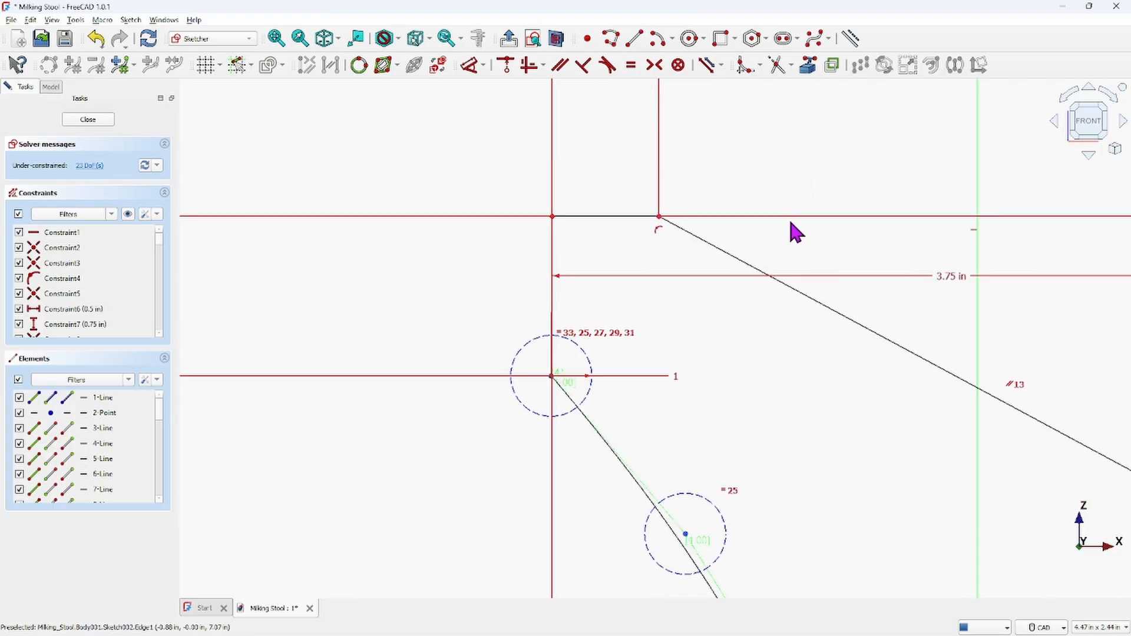
scroll(896, 180, "down", 2)
mouse_move(893, 171)
middle_mouse_down()
mouse_move(644, 172)
mouse_move(632, 250)
middle_mouse_up()
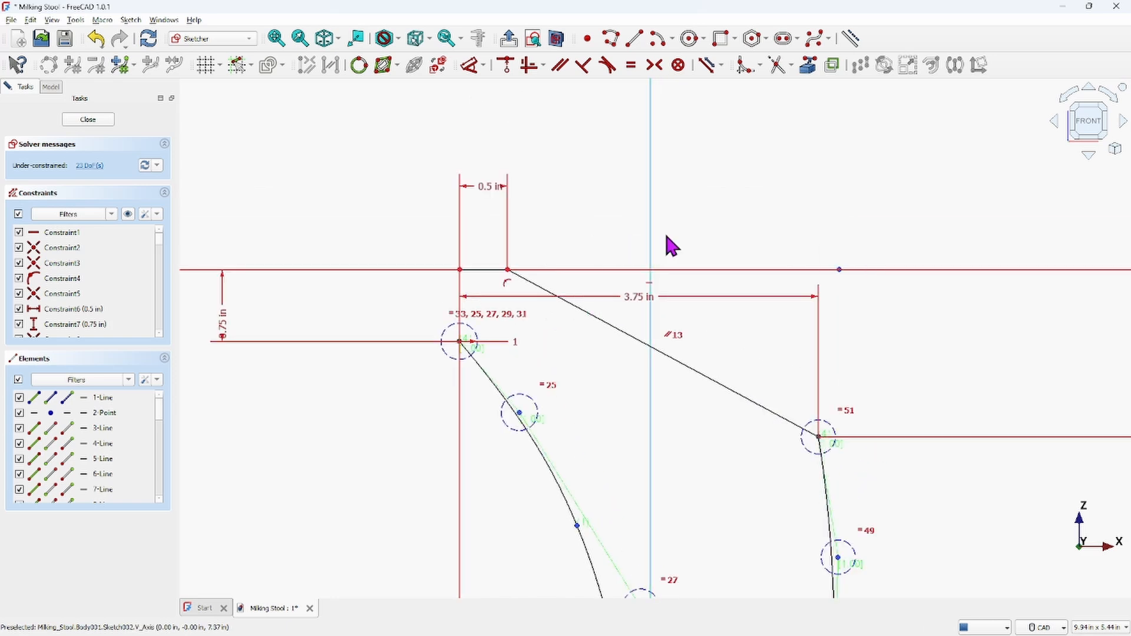
scroll(684, 223, "down", 5)
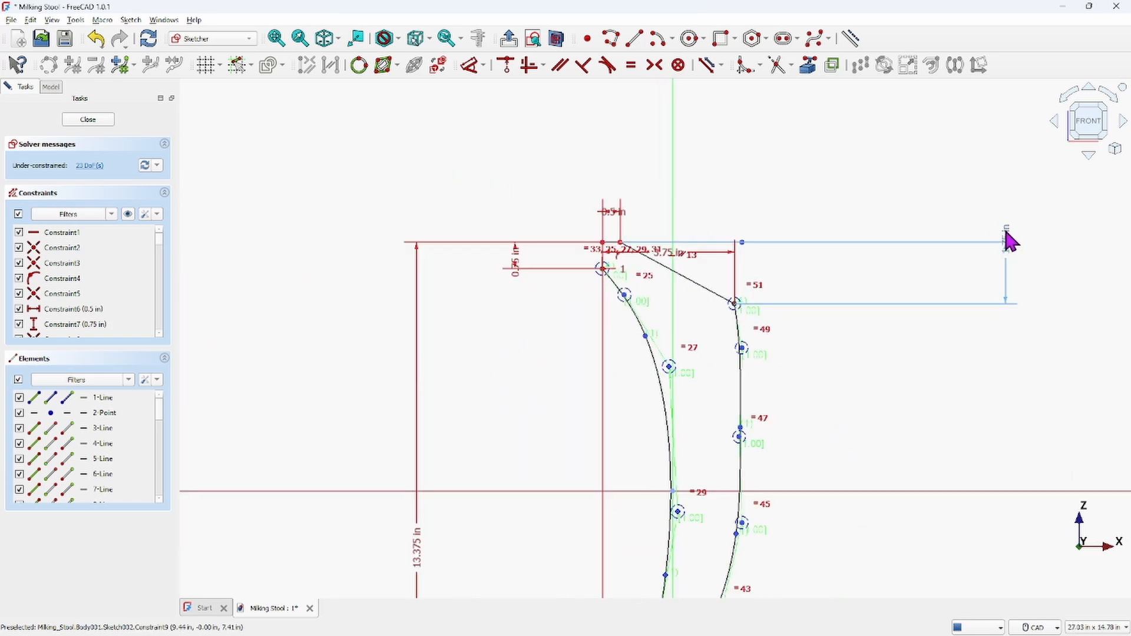
left_click_drag(1007, 239, 522, 211)
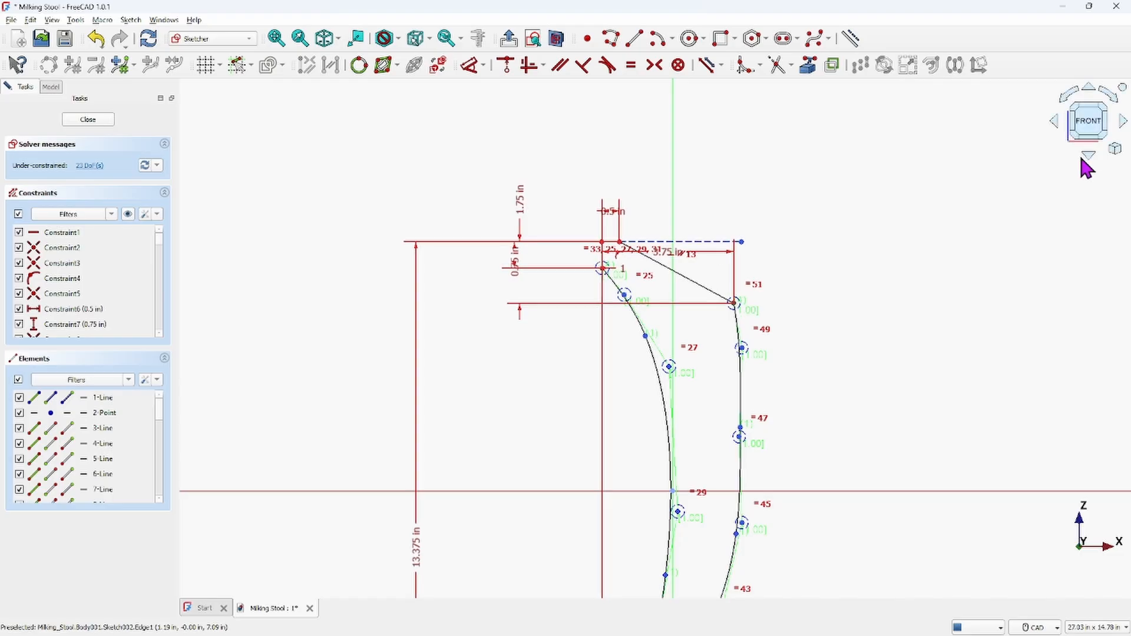
left_click(702, 242)
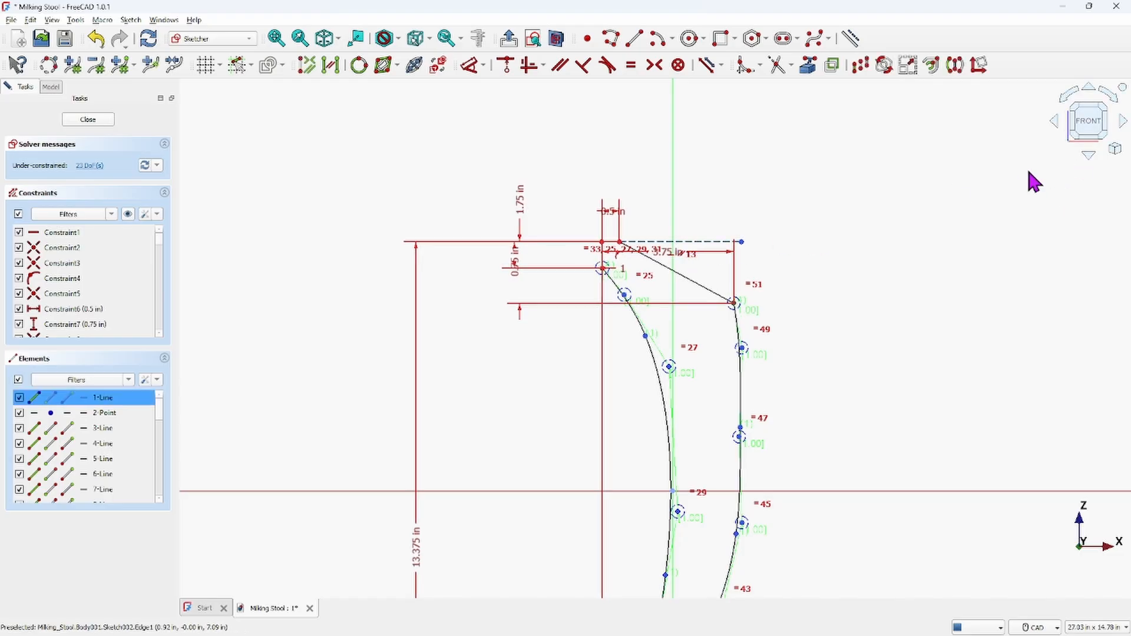
key("Delete")
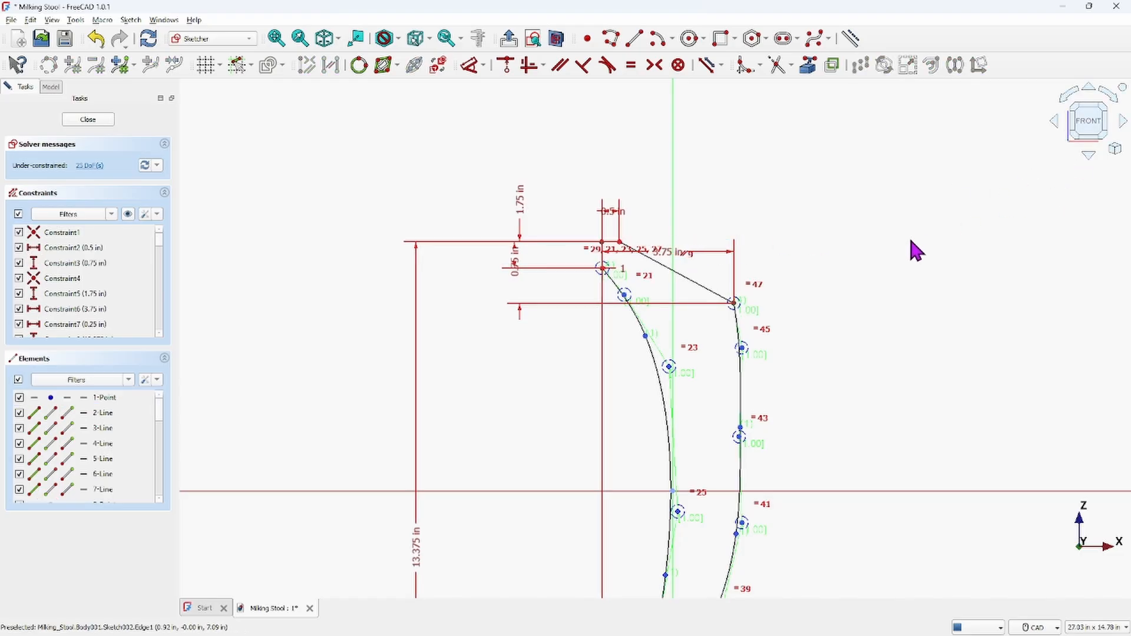
Inspect the cleaned-up leg profile in the sketch
scroll(890, 289, "down", 2)
scroll(837, 289, "up", 2)
scroll(809, 307, "up", 1)
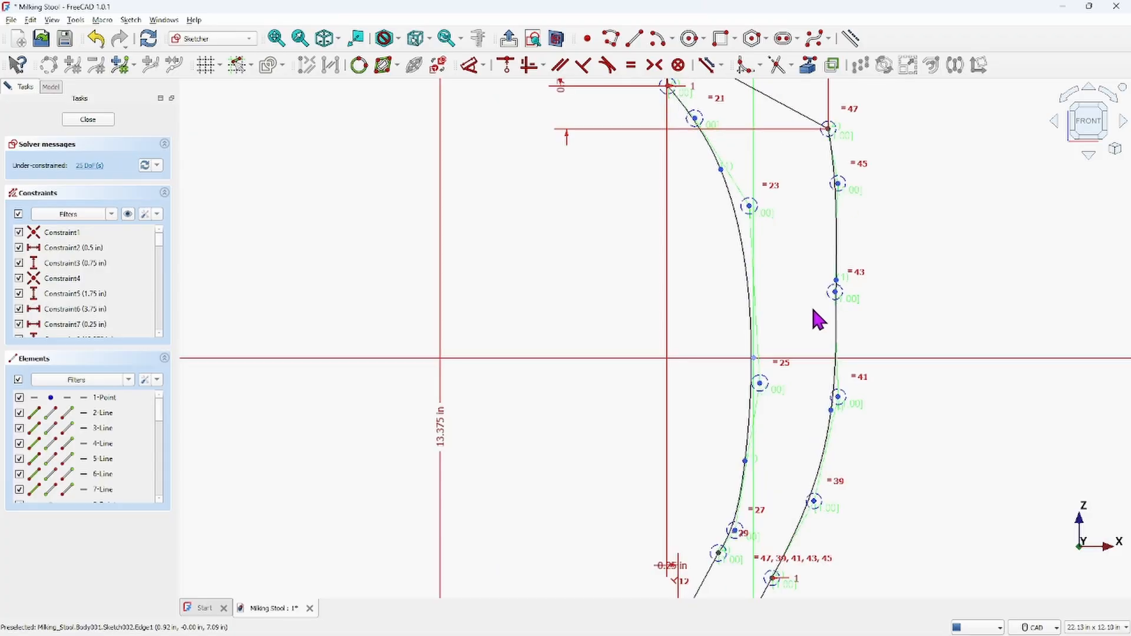
scroll(812, 311, "down", 1)
mouse_move(809, 327)
middle_mouse_down()
mouse_move(827, 294)
mouse_move(841, 326)
middle_mouse_up()
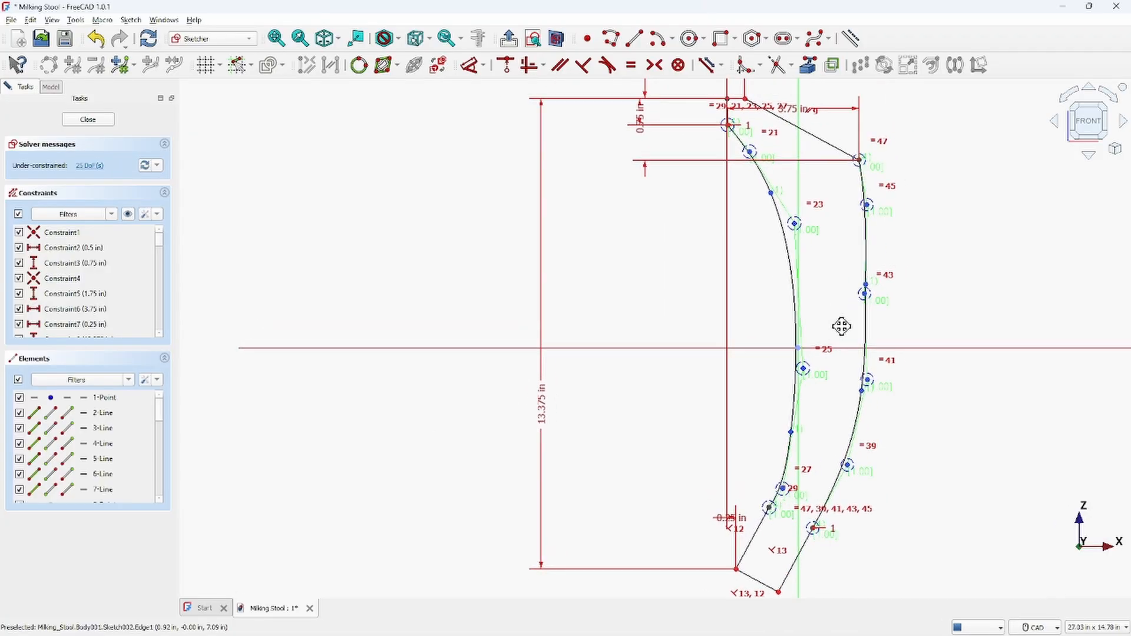
scroll(843, 327, "down", 3)
scroll(847, 331, "up", 2)
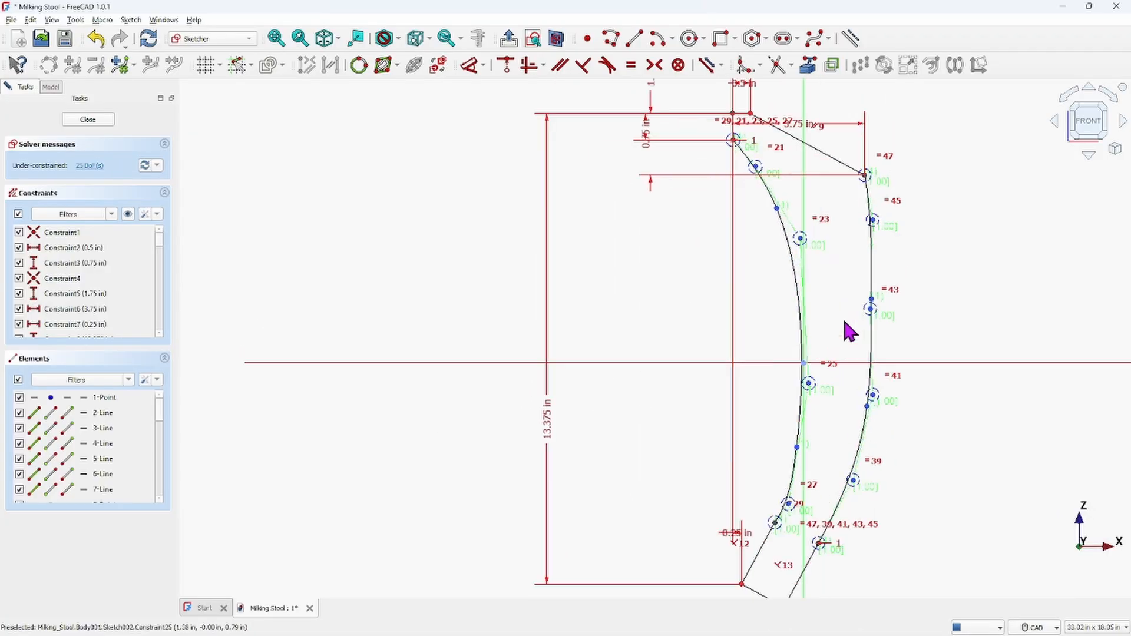
scroll(844, 322, "down", 1)
mouse_move(845, 322)
middle_mouse_down()
mouse_move(659, 326)
mouse_move(701, 318)
middle_mouse_up()
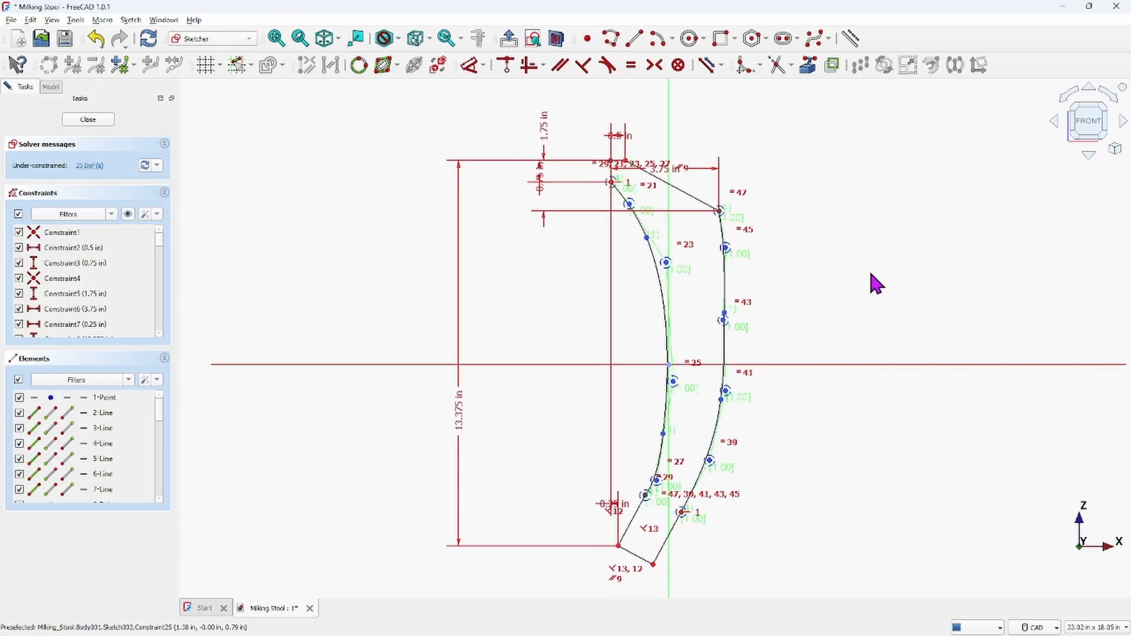
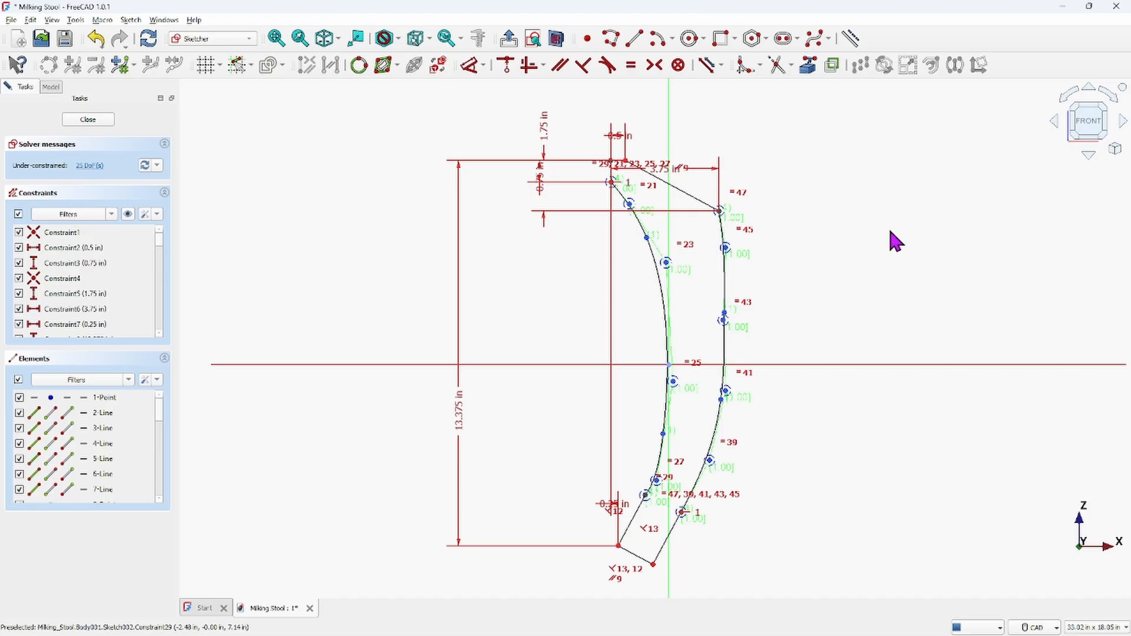
Close the leg sketch and pad its profile with the Pad tool
left_click(82, 119)
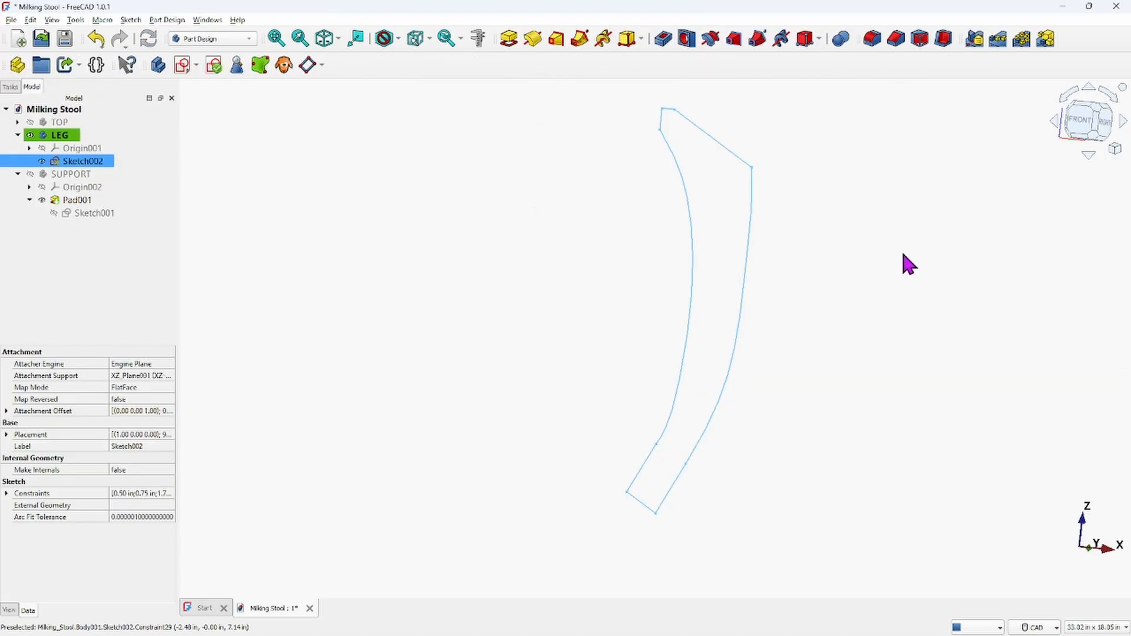
left_click(508, 39)
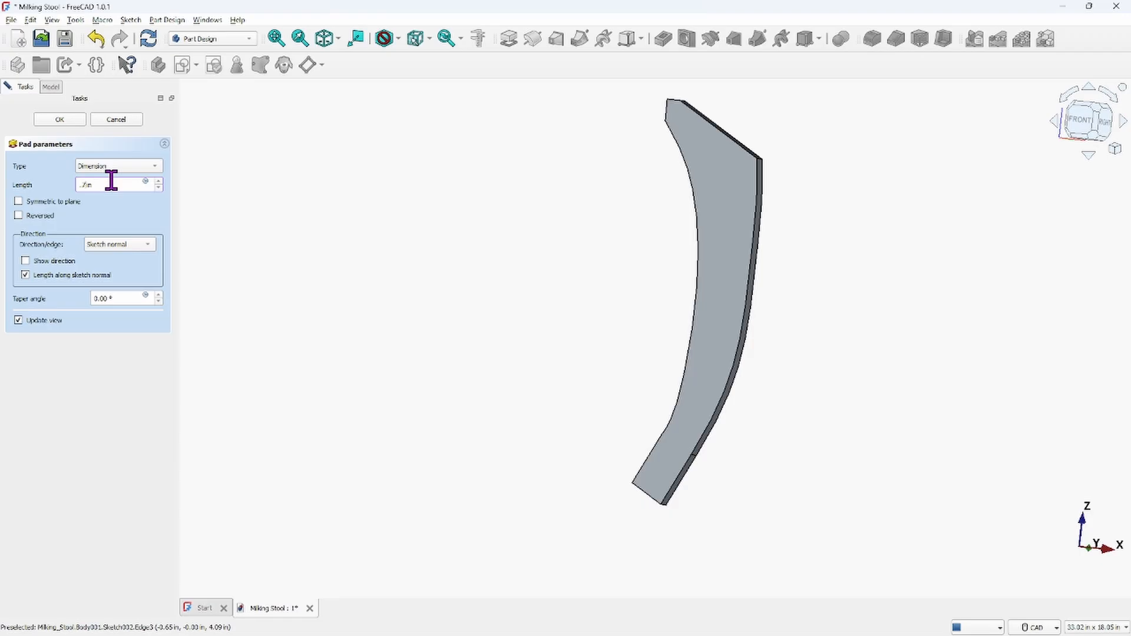
key("Return")
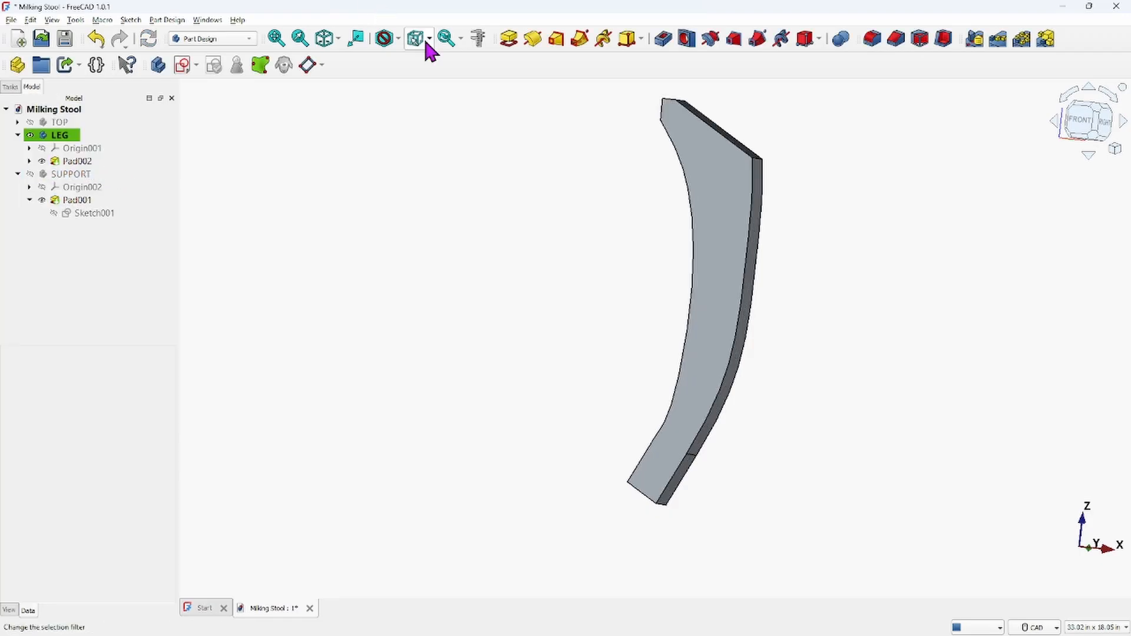
Show the TOP and SUPPORT bodies alongside the leg and collapse their branches in the model tree
middle_click_drag(377, 218, 506, 304)
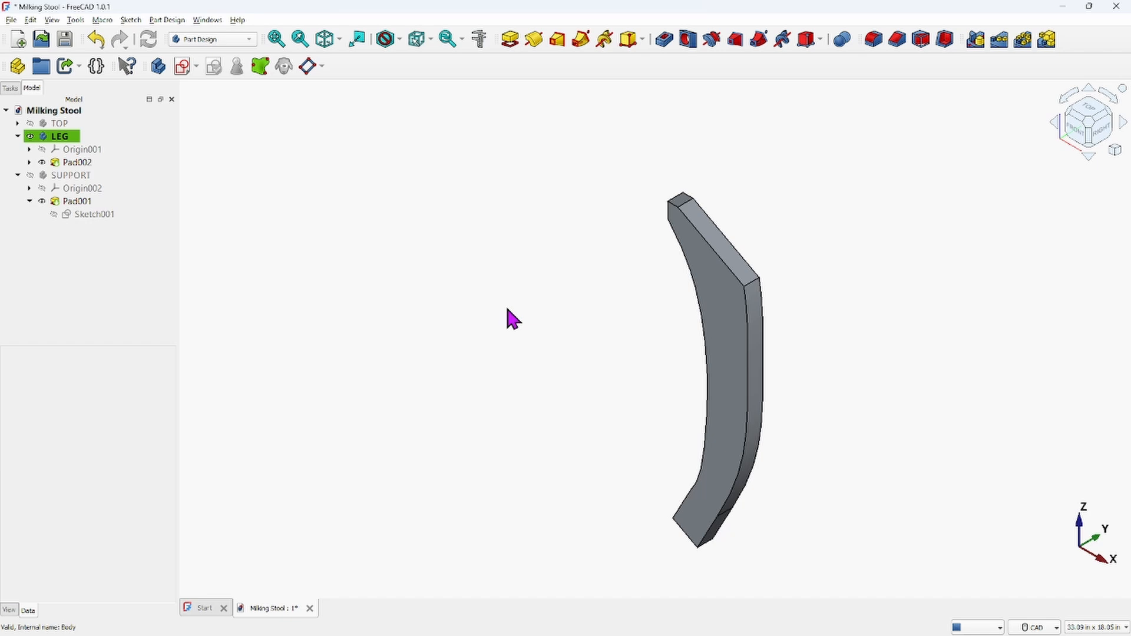
left_click(30, 124)
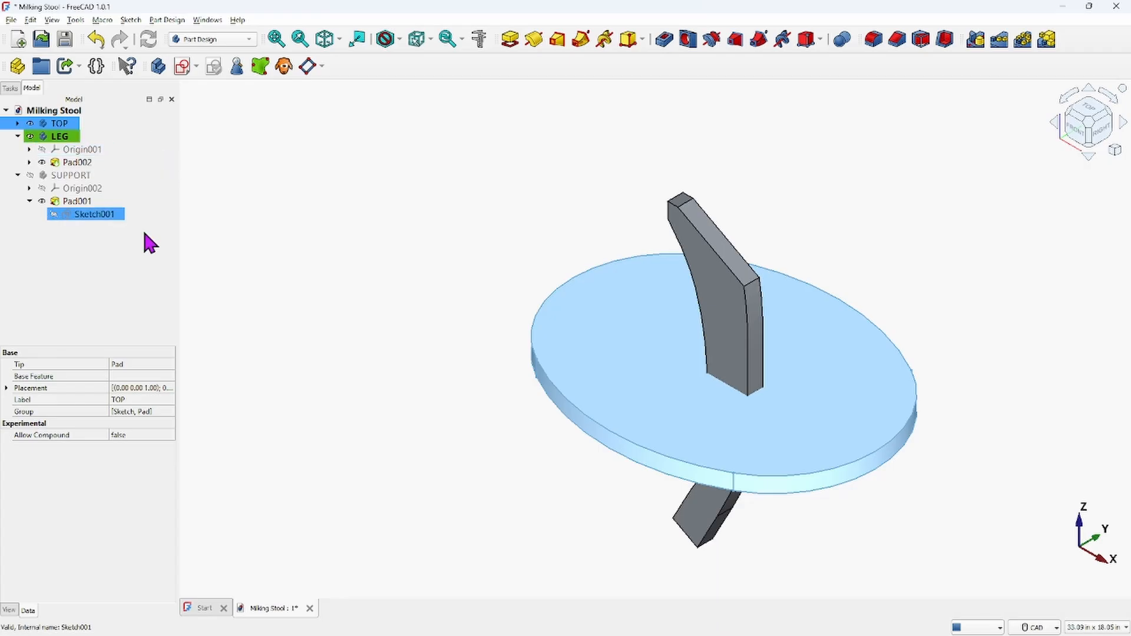
left_click(23, 176)
left_click(18, 176)
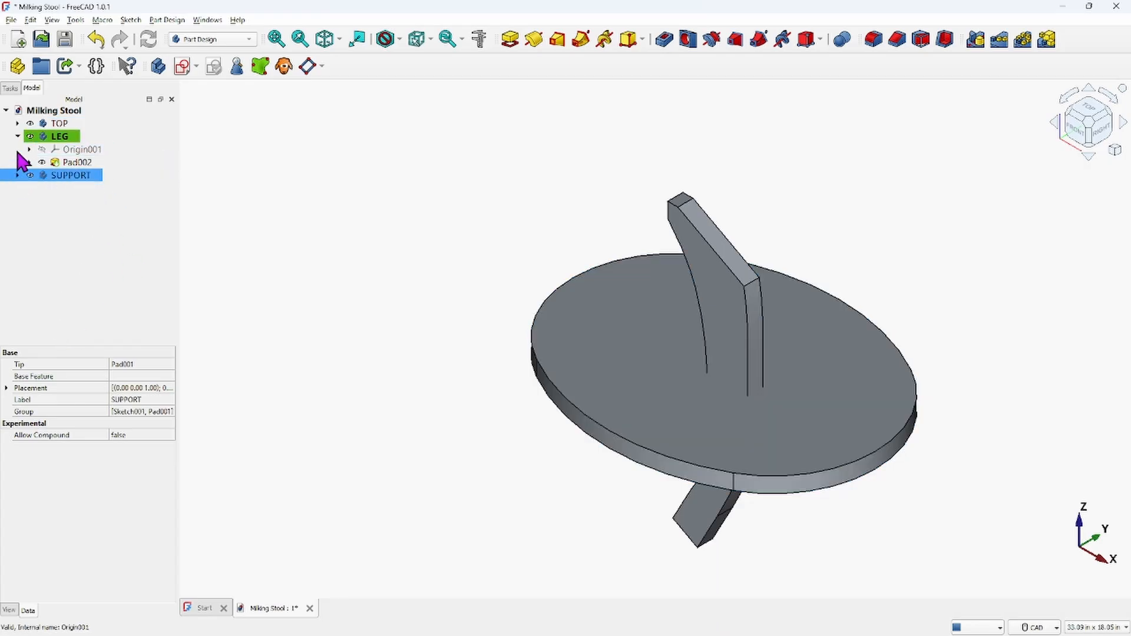
left_click(18, 136)
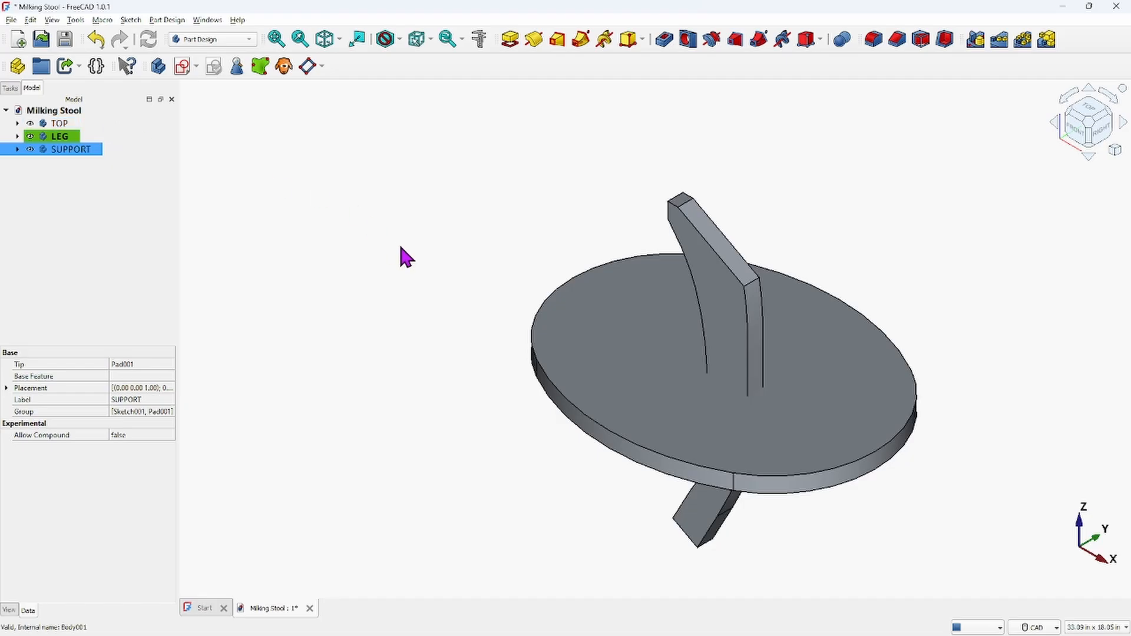
Show the TOP body's origin planes and axes in the front view
scroll(436, 230, "down", 2)
scroll(436, 227, "up", 2)
middle_click_drag(436, 222, 399, 158)
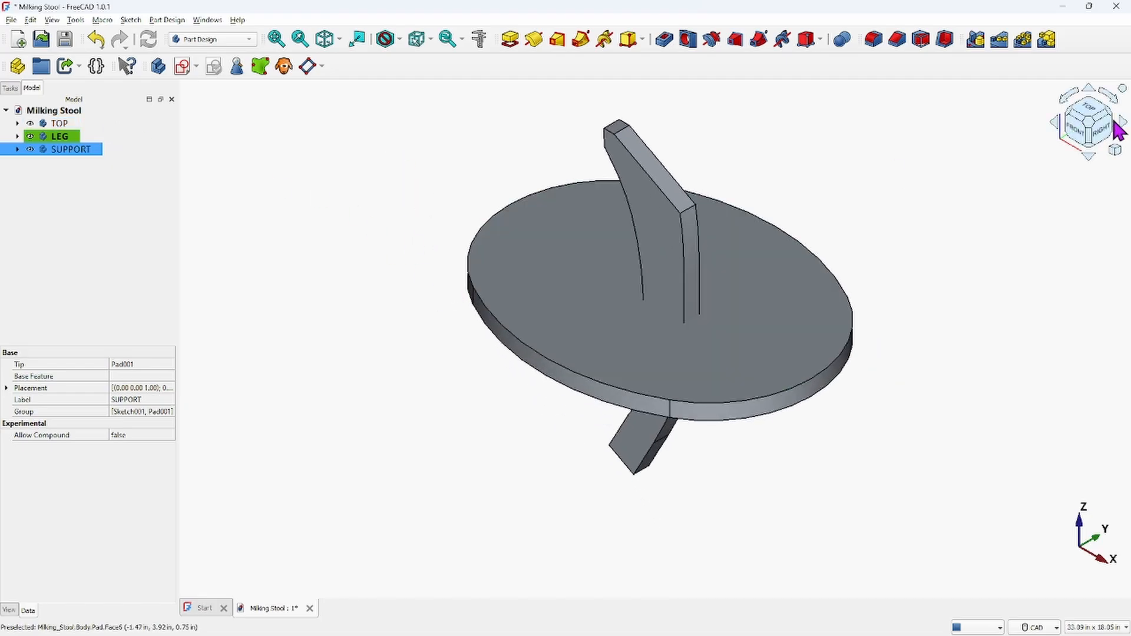
left_click(1074, 136)
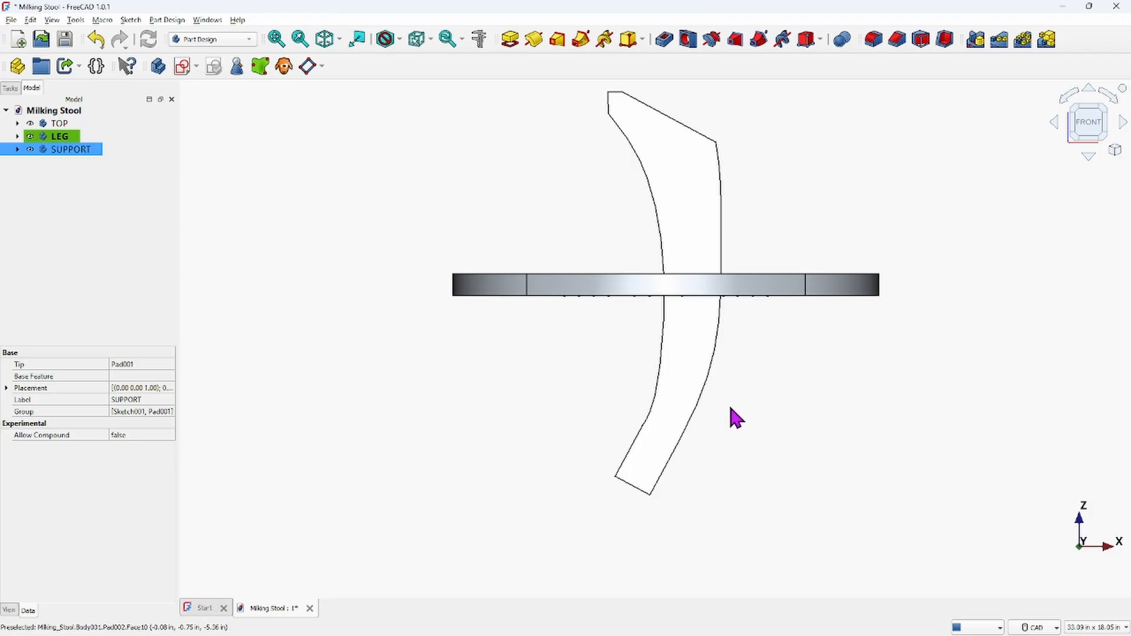
middle_click_drag(732, 396, 670, 424)
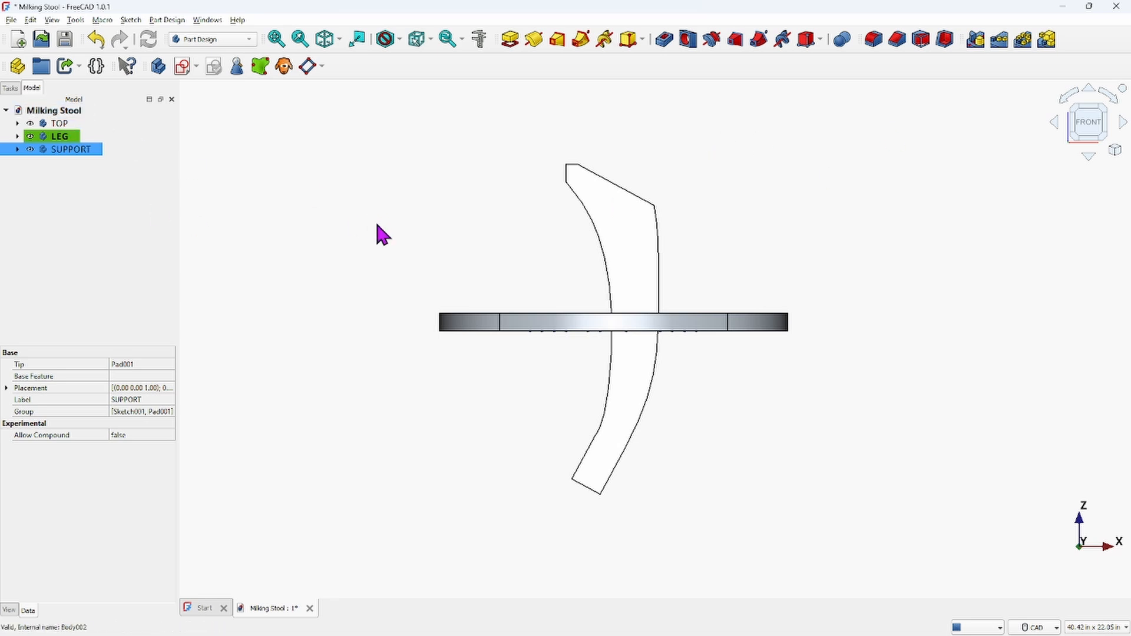
left_click(267, 187)
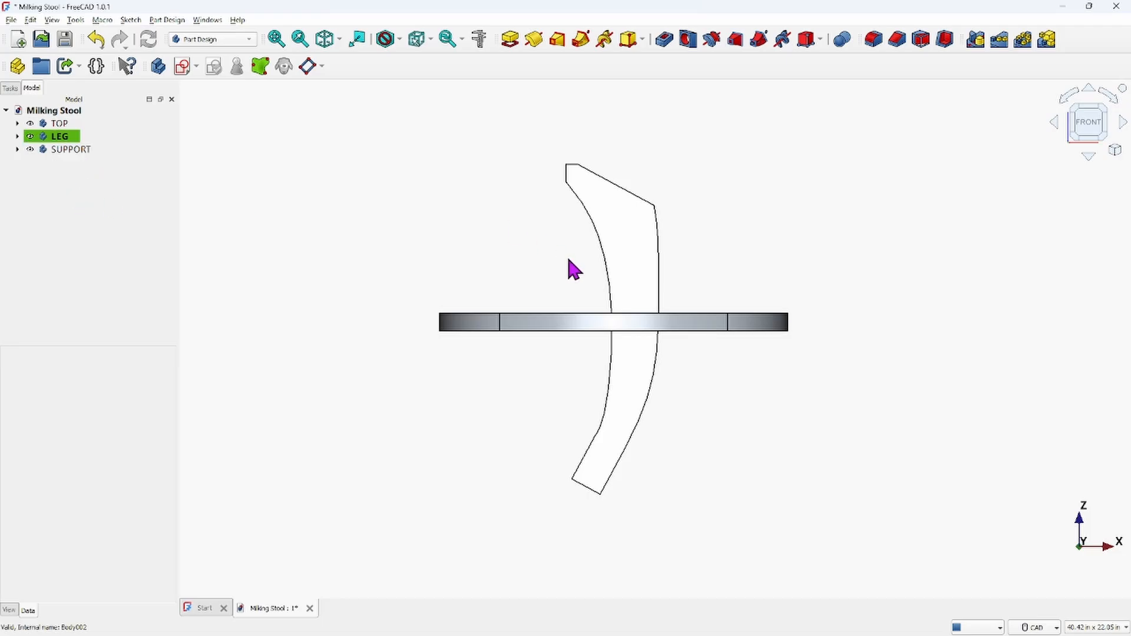
left_click(31, 124)
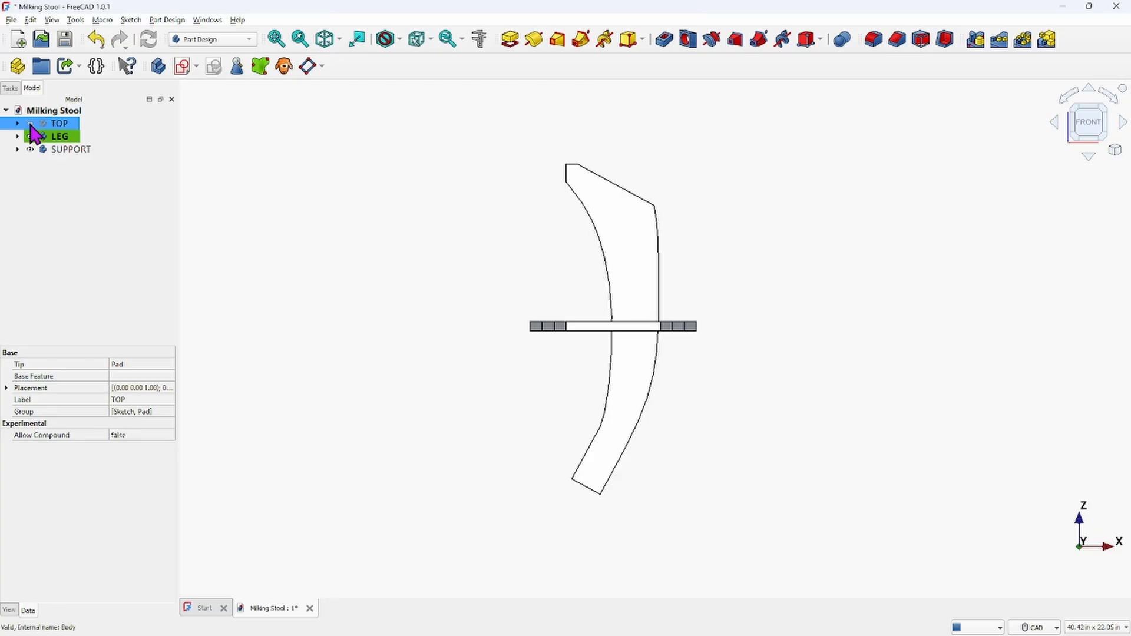
left_click(30, 124)
left_click(18, 124)
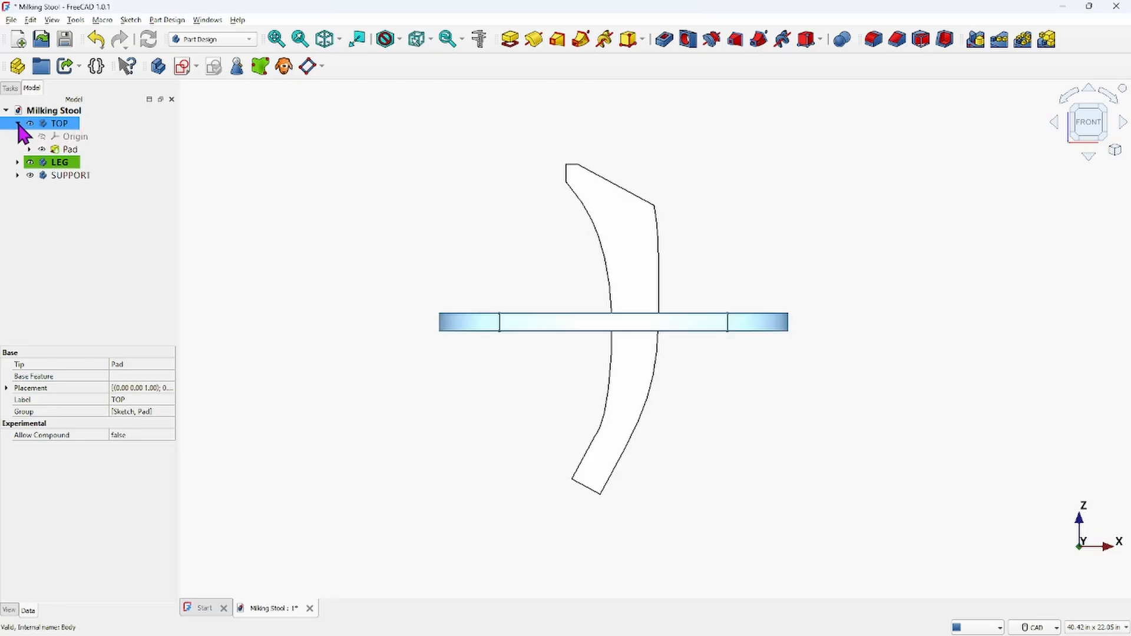
left_click(42, 137)
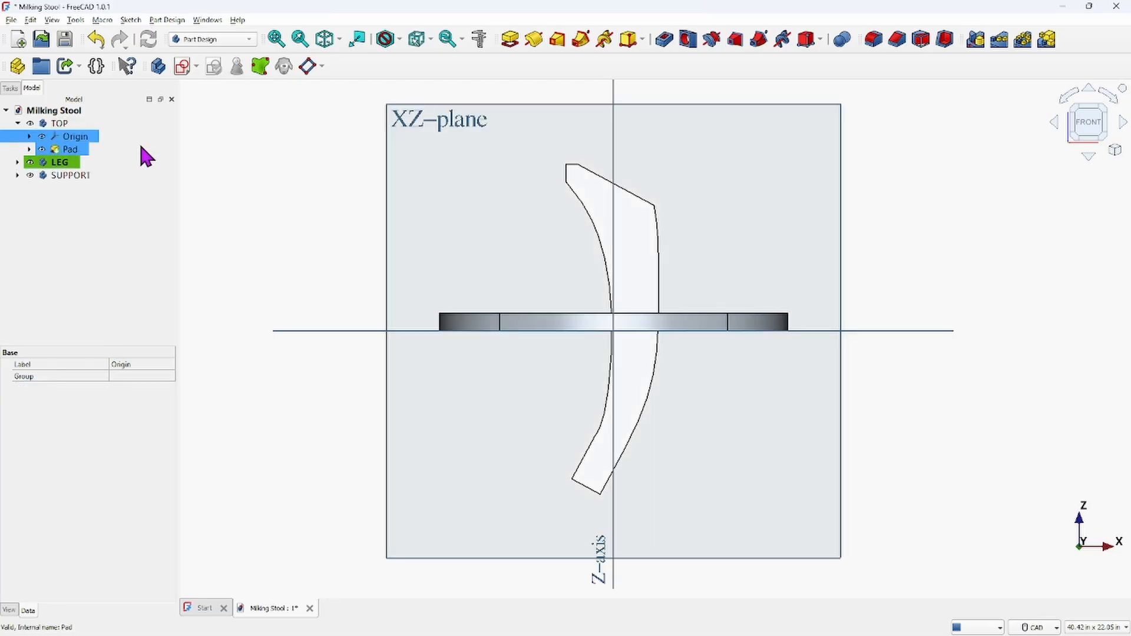
mouse_move(773, 388)
middle_mouse_down()
mouse_move(672, 404)
mouse_move(719, 384)
mouse_move(783, 393)
mouse_move(765, 379)
mouse_move(774, 387)
middle_mouse_up()
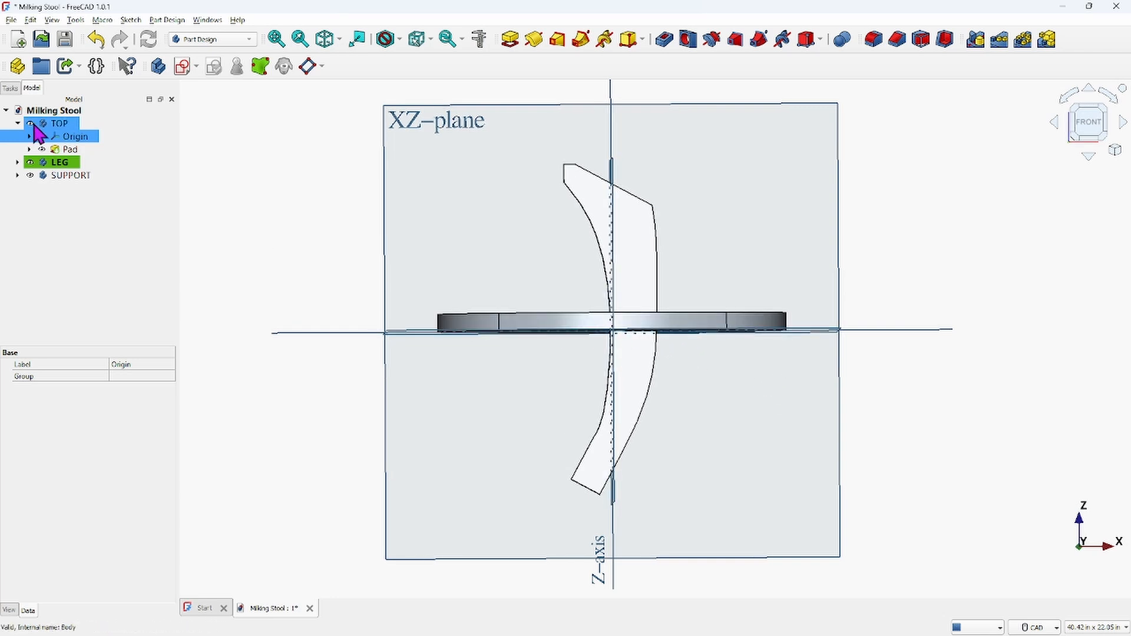
Transform the SUPPORT body, moving it down along the Z axis with a 10 in translation increment
left_click(66, 175)
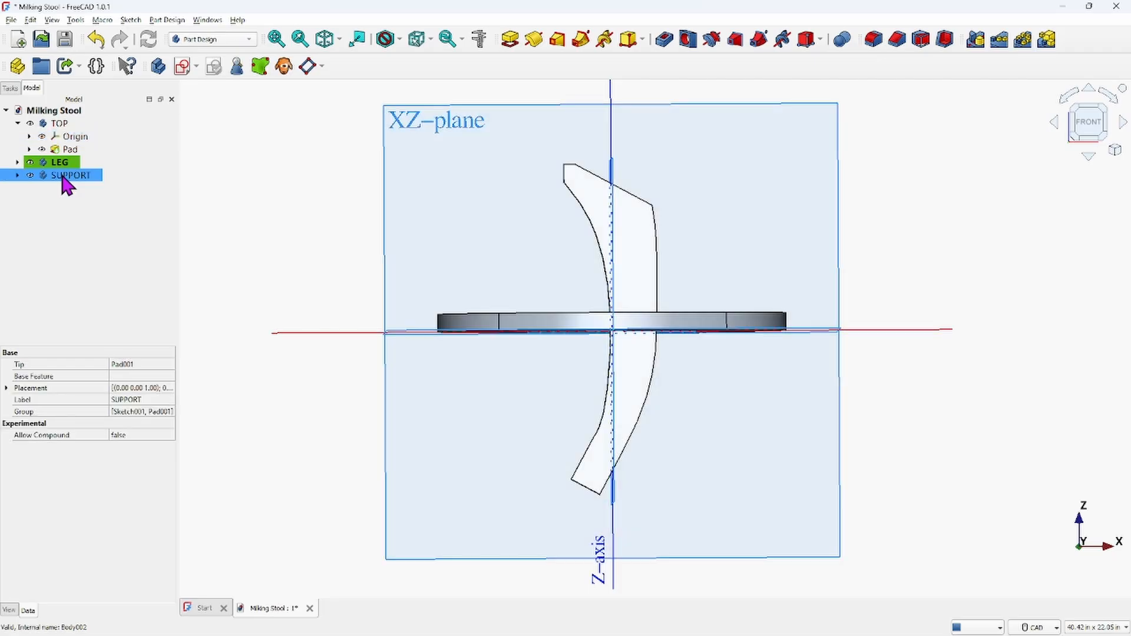
right_click(62, 177)
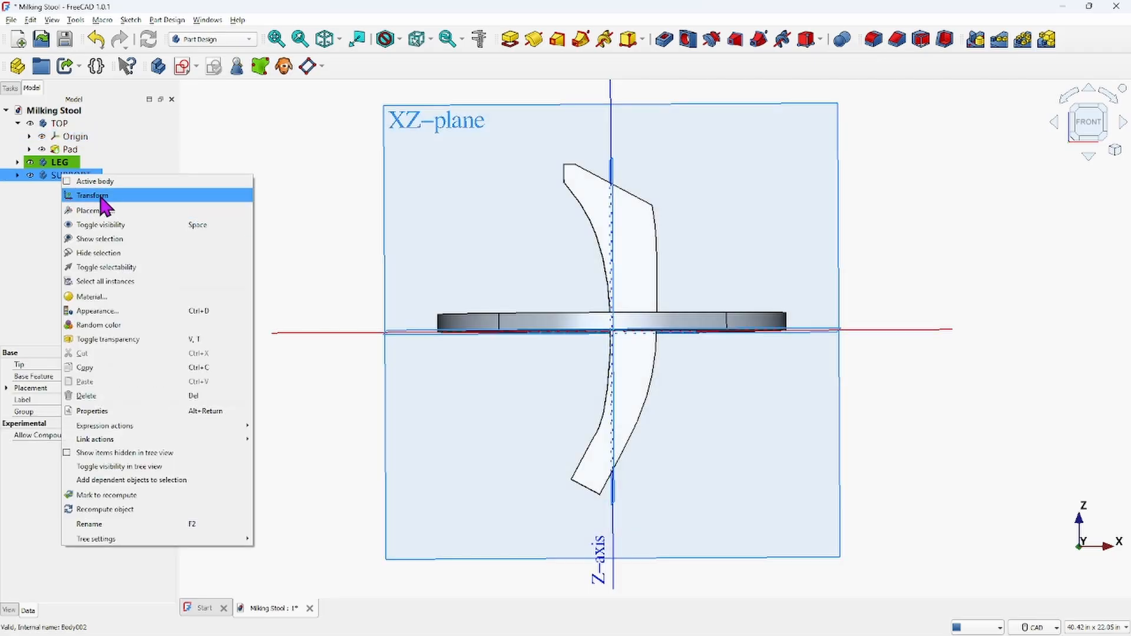
left_click(72, 197)
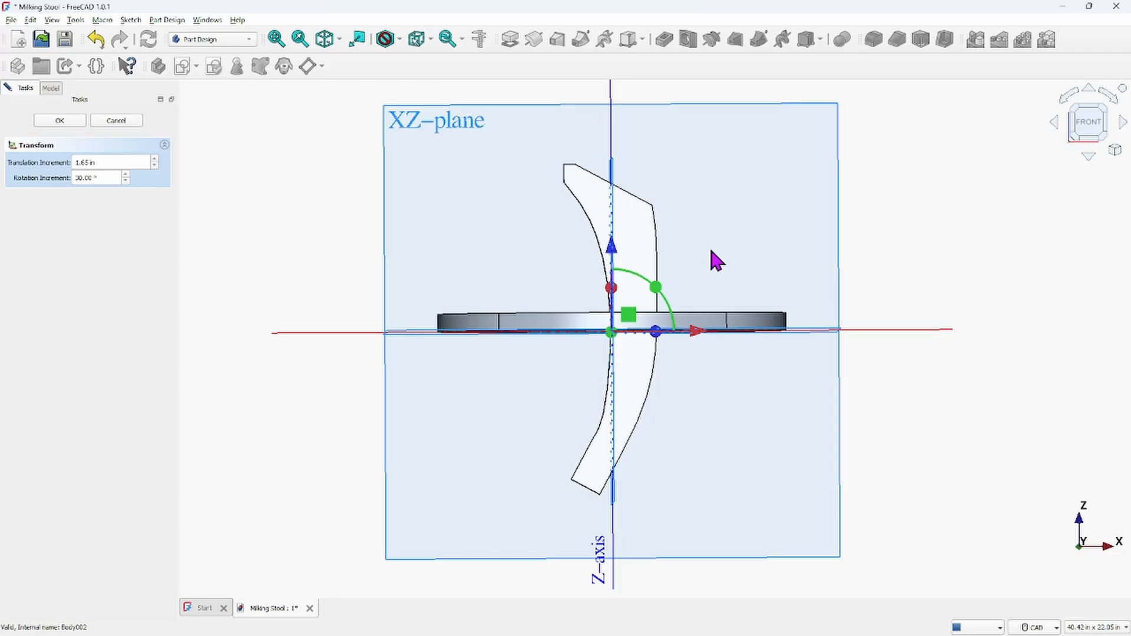
left_click_drag(103, 162, 16, 170)
left_click_drag(613, 260, 633, 533)
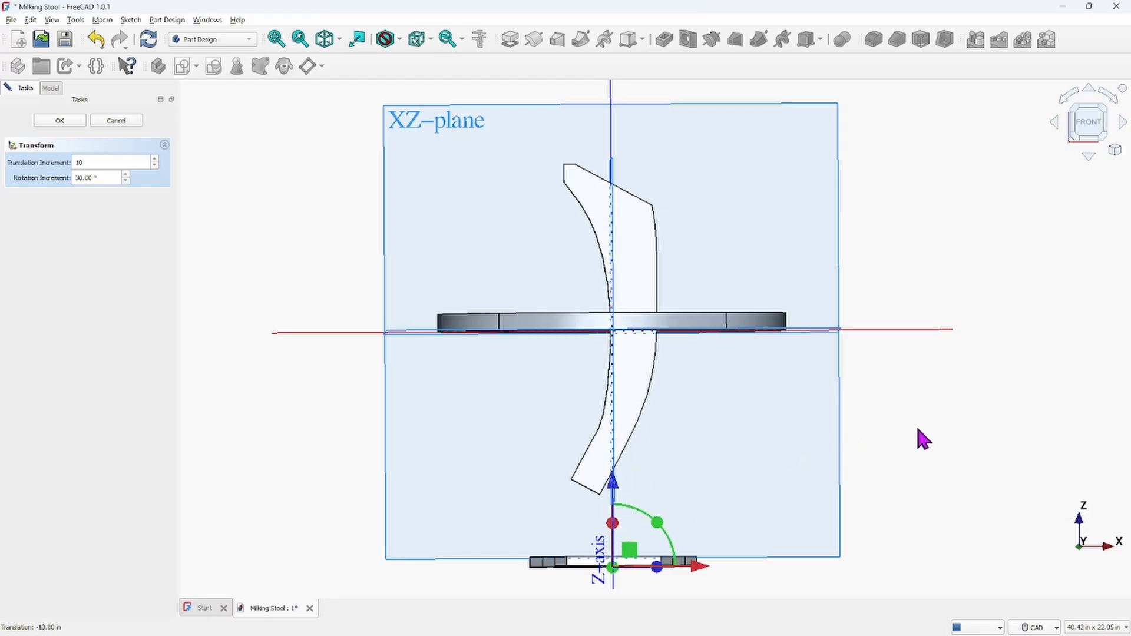
left_click(73, 121)
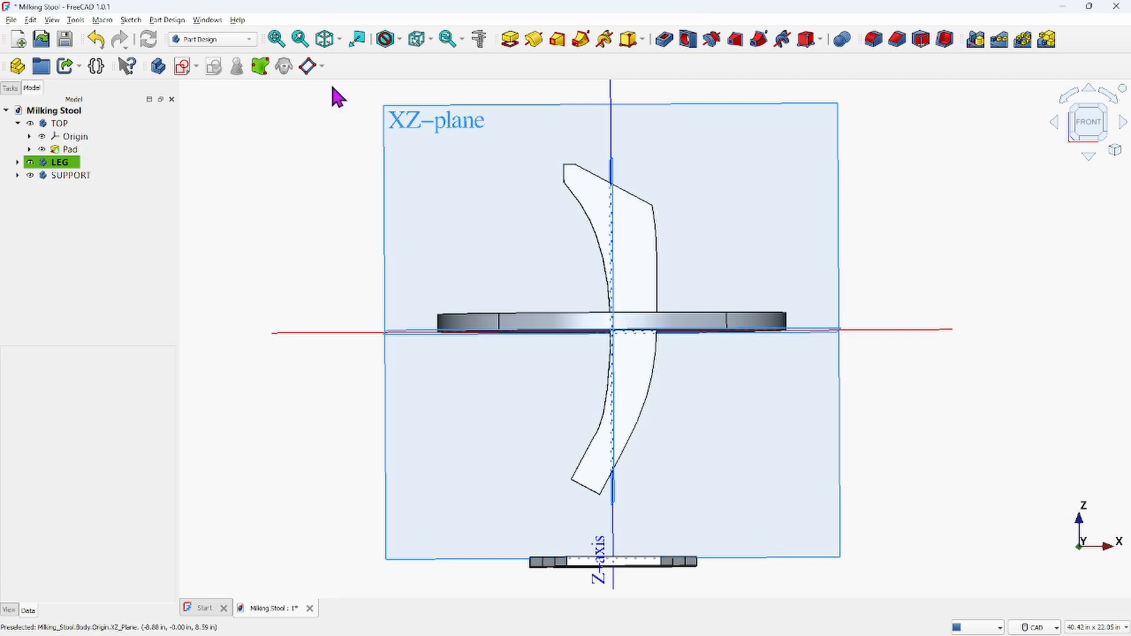
Transform the LEG body, moving it 10 in along the X axis
left_click(325, 39)
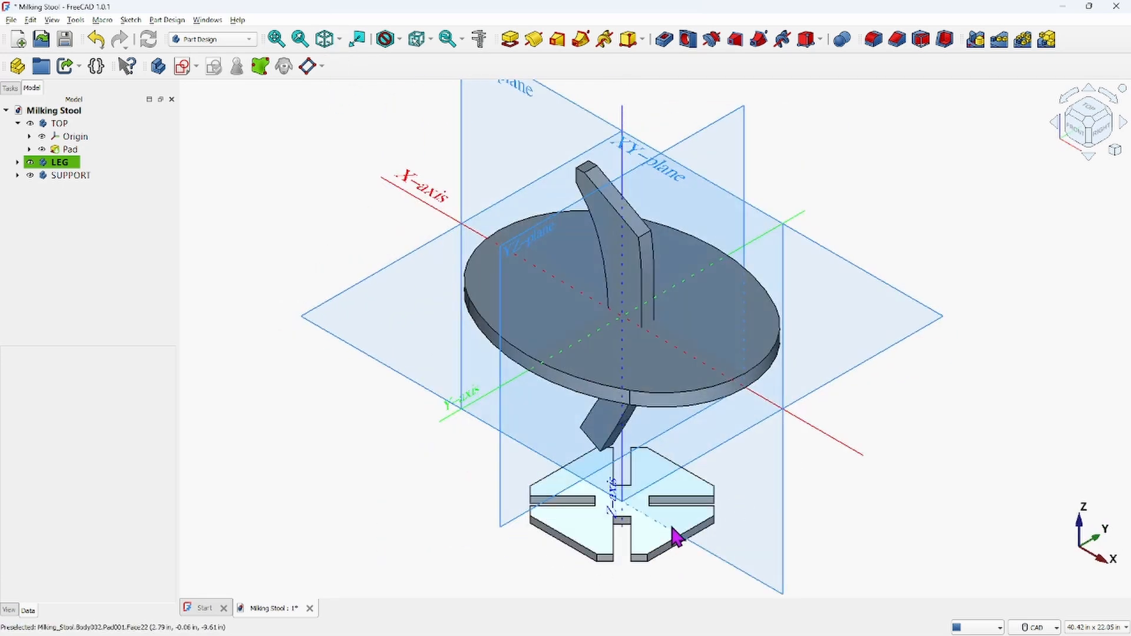
middle_click_drag(677, 533, 790, 472)
middle_click_drag(731, 285, 811, 338)
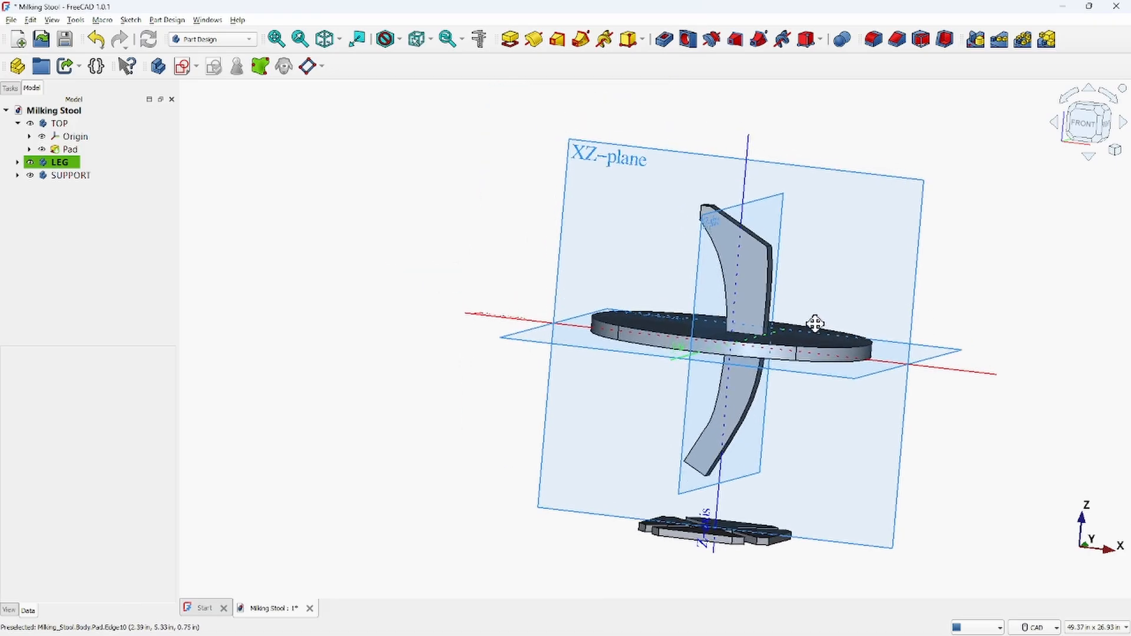
left_click(1090, 127)
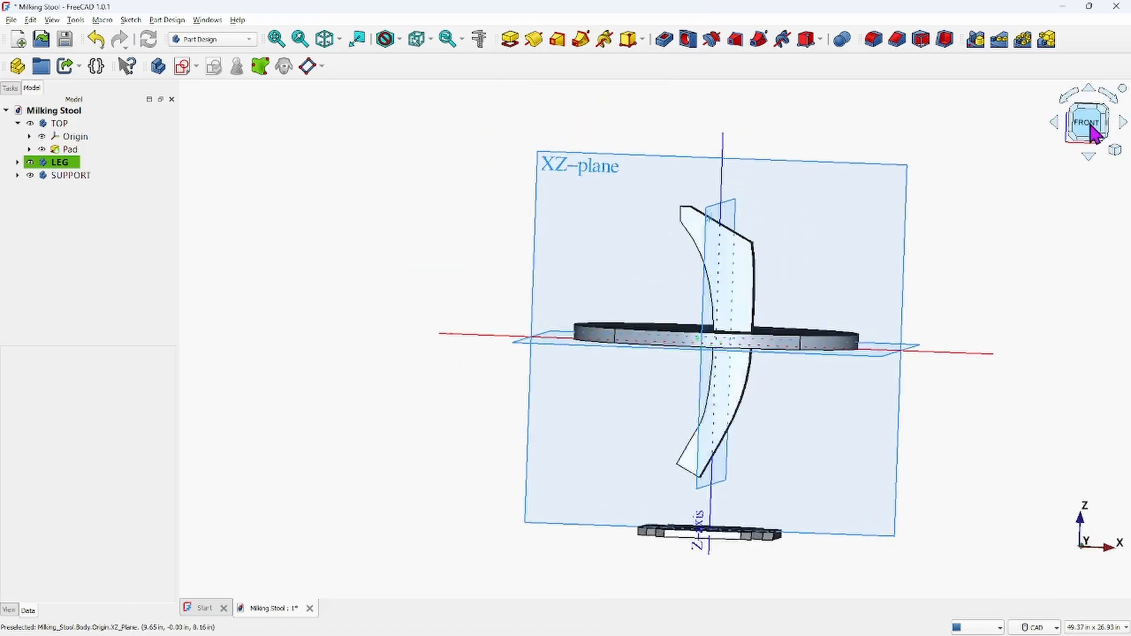
left_click(59, 165)
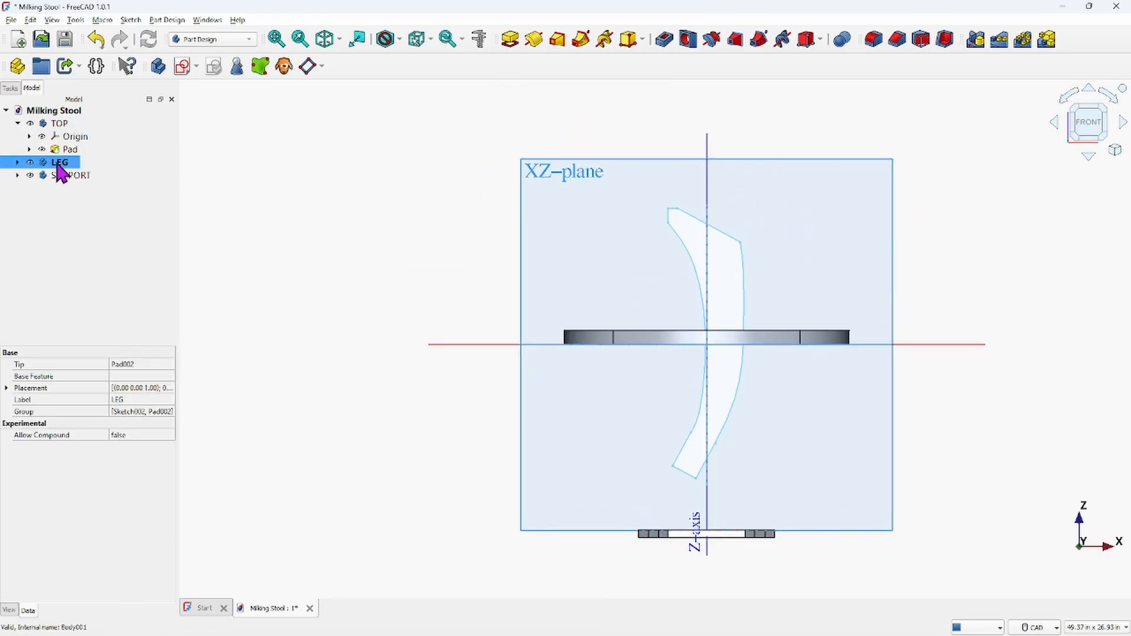
right_click(58, 165)
left_click(75, 185)
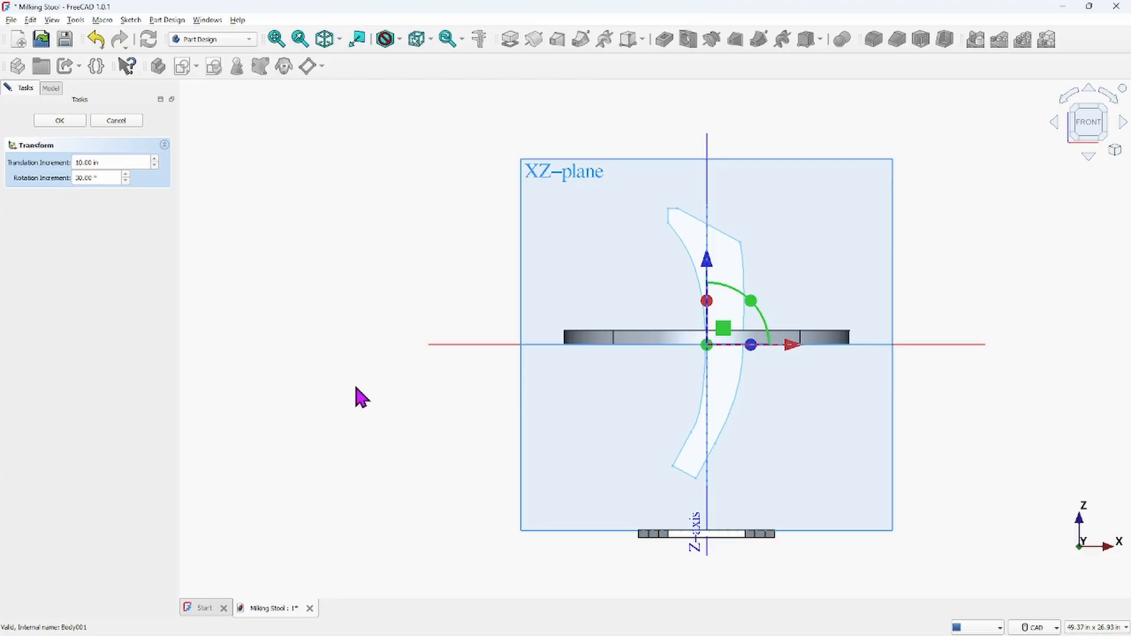
scroll(804, 368, "down", 2)
scroll(640, 348, "down", 2)
middle_click_drag(640, 349, 629, 345)
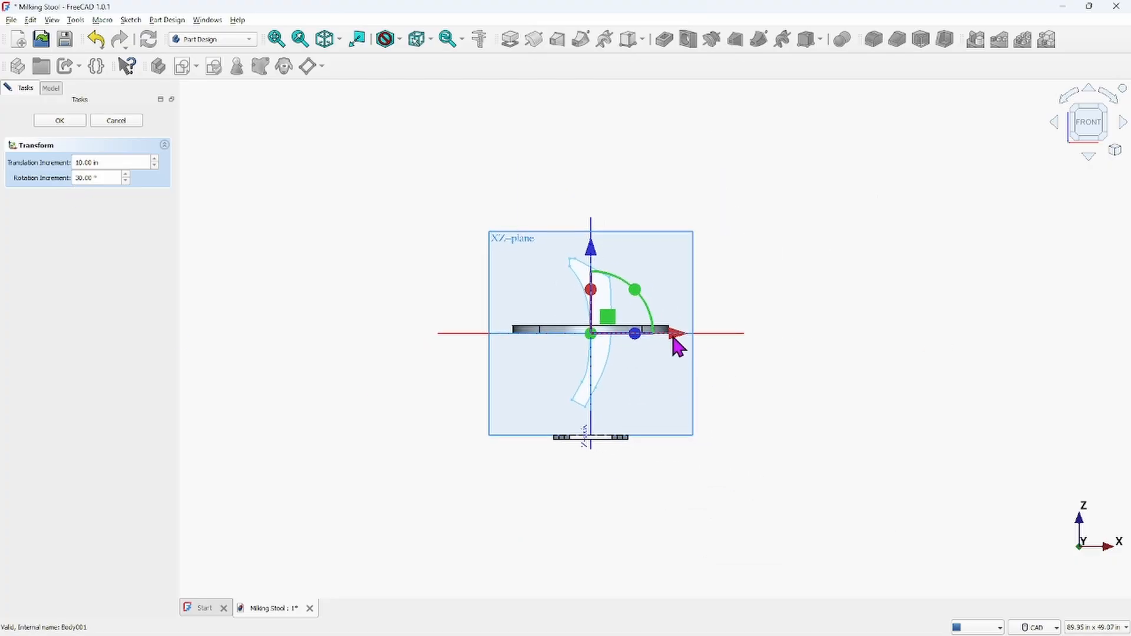
left_click_drag(674, 340, 783, 348)
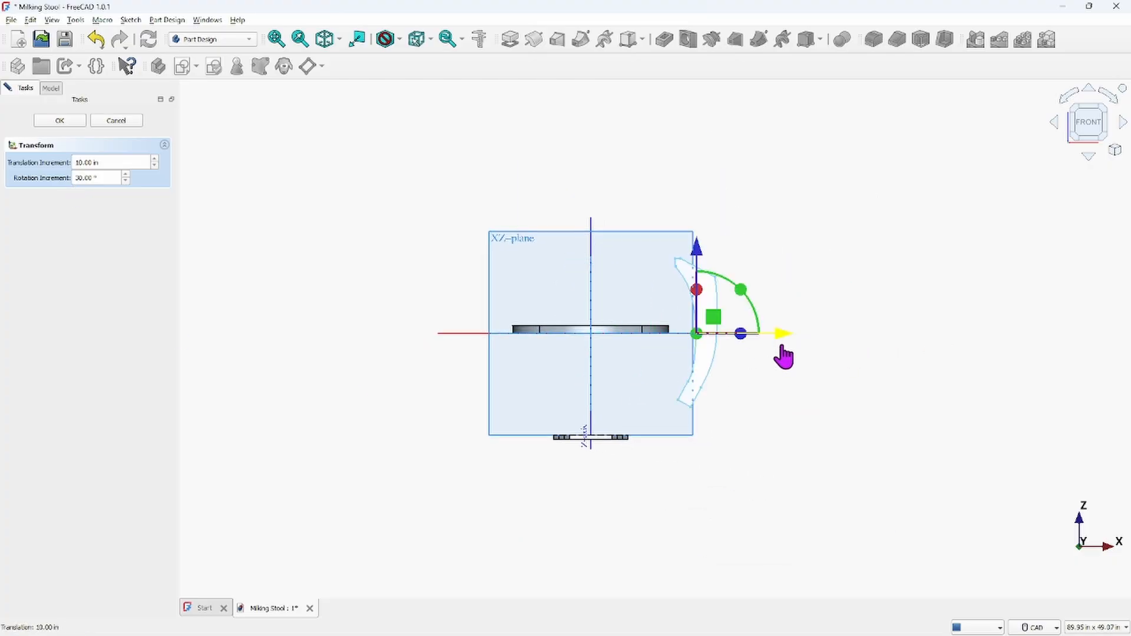
left_click(39, 122)
Orbit and zoom around the repositioned TOP, LEG and SUPPORT bodies to inspect the assembly
scroll(500, 416, "down", 2)
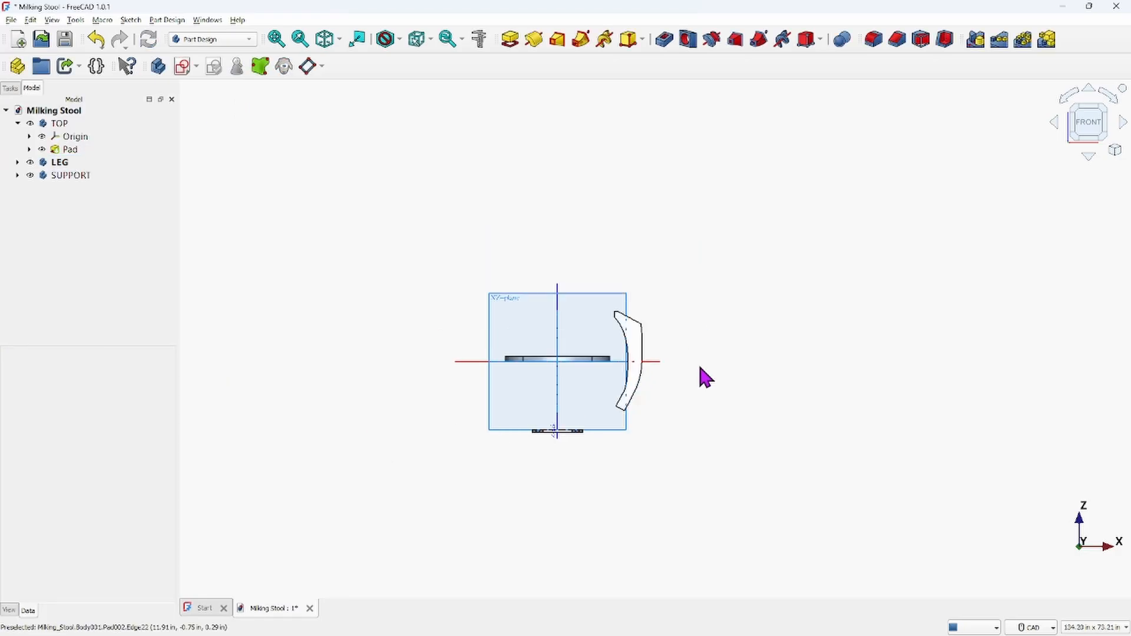
middle_click_drag(700, 367, 719, 440)
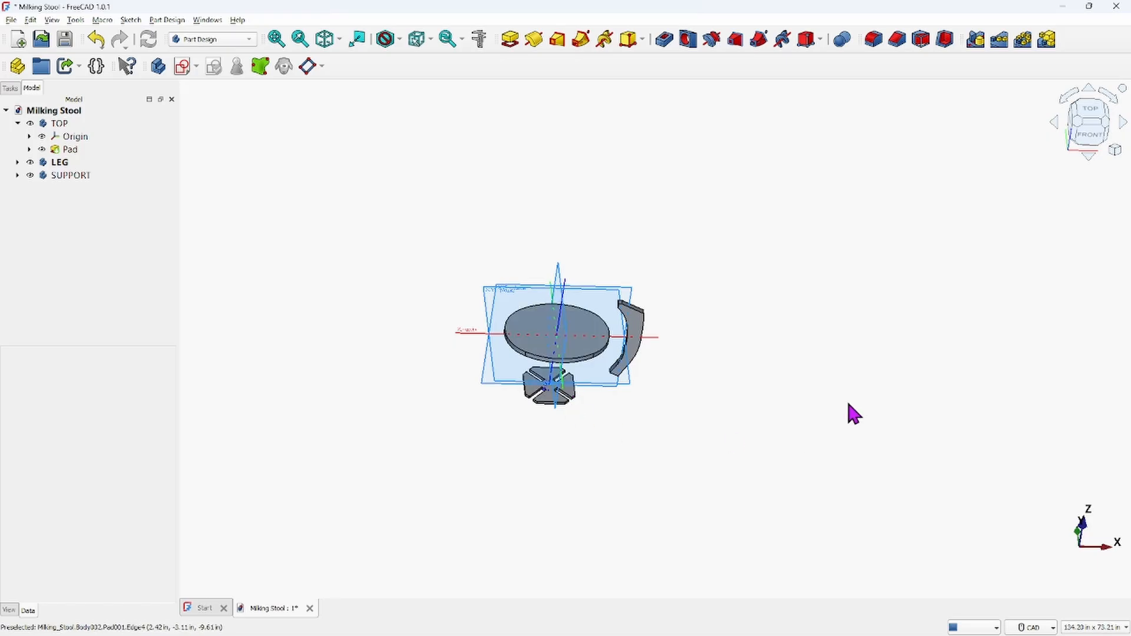
scroll(849, 399, "up", 5)
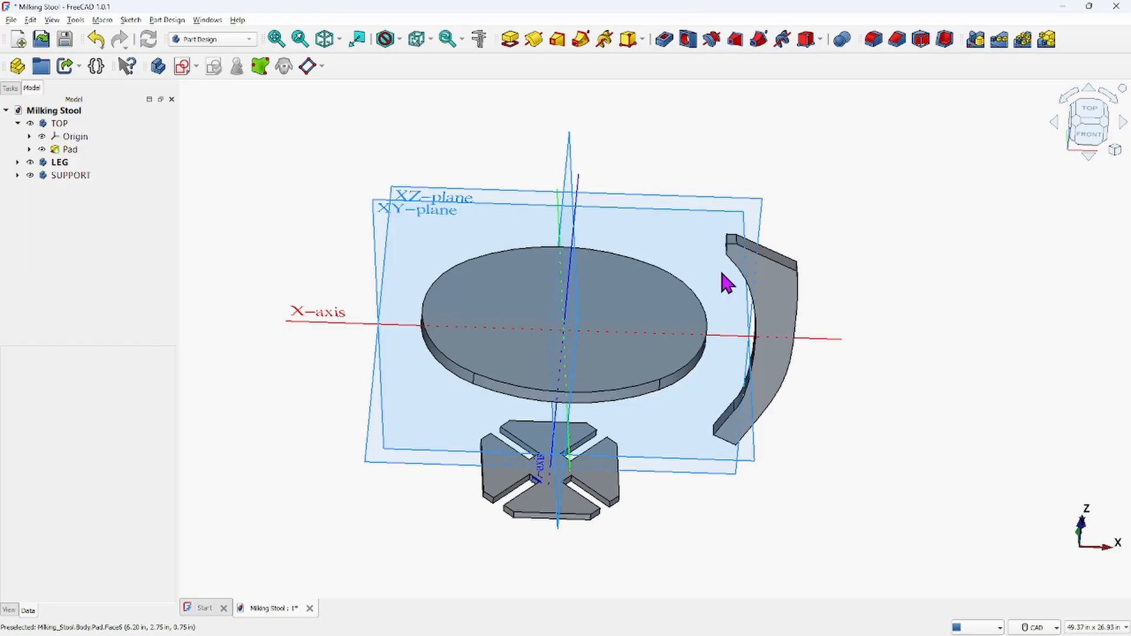
scroll(652, 338, "down", 4)
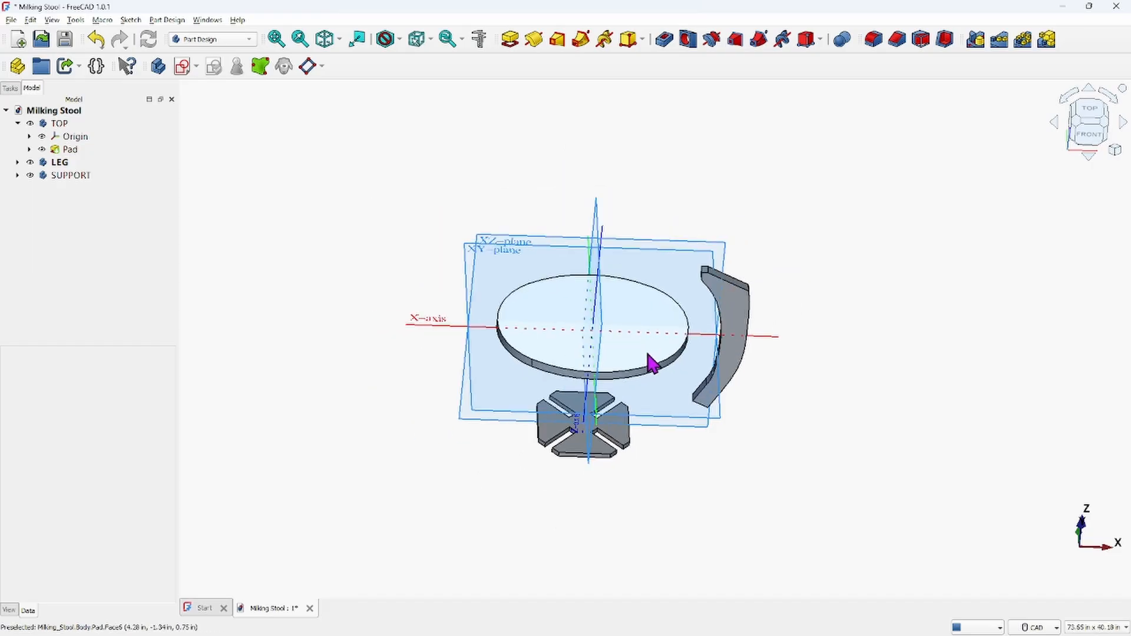
middle_click_drag(652, 361, 681, 357)
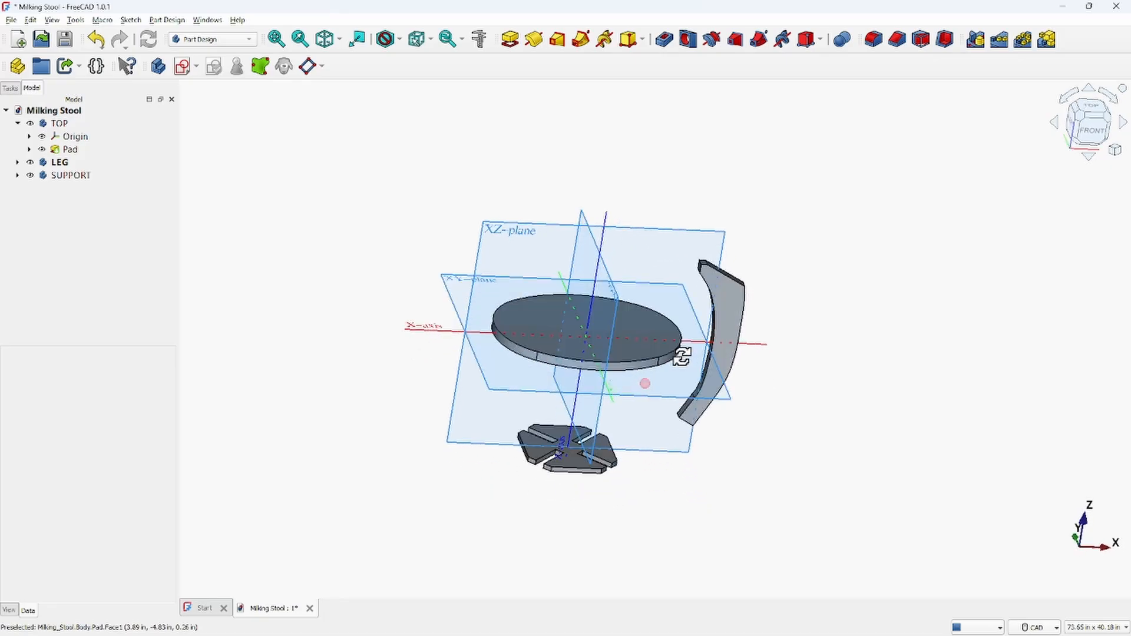
left_click(572, 475)
scroll(580, 464, "up", 2)
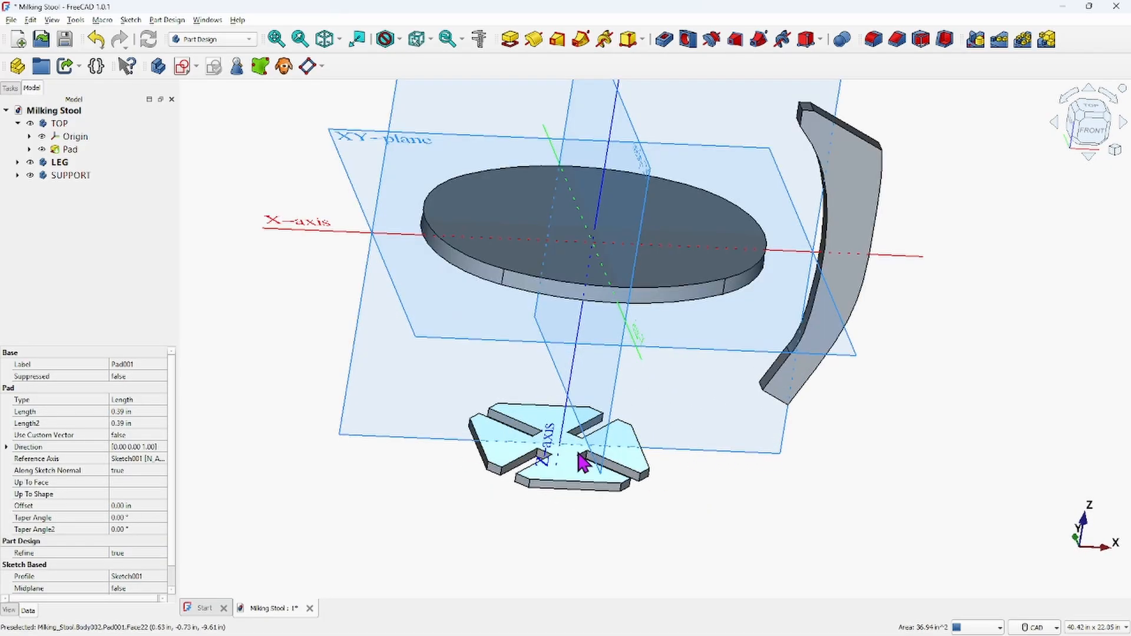
scroll(583, 464, "up", 2)
middle_click_drag(748, 416, 745, 310)
left_click(713, 295)
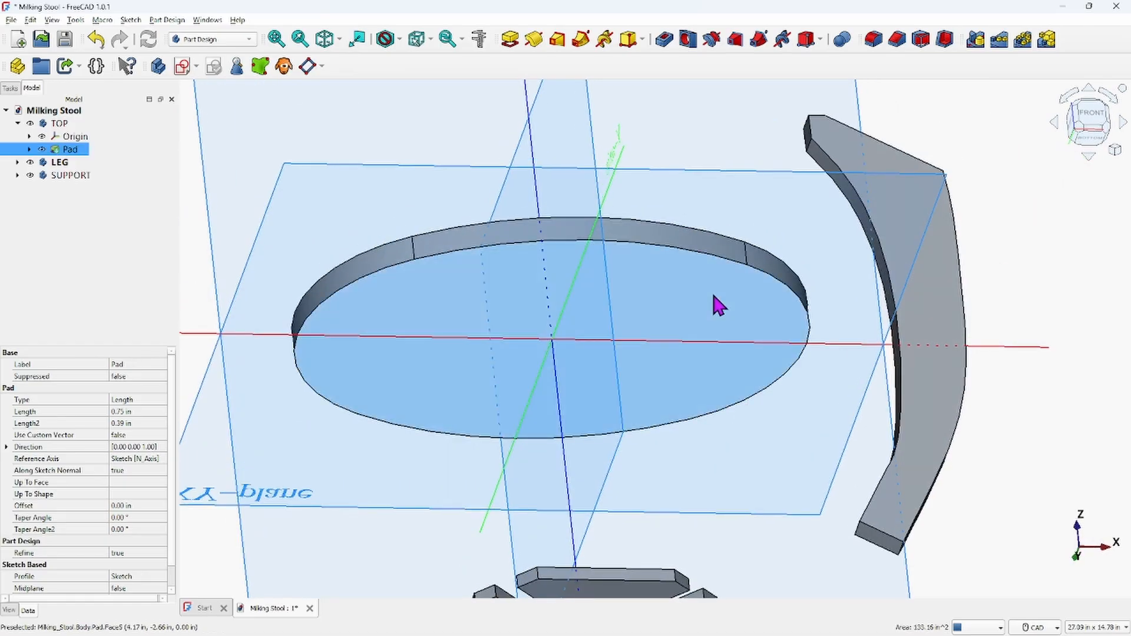
left_click(773, 468)
scroll(774, 460, "down", 3)
middle_click_drag(774, 460, 745, 542)
scroll(702, 379, "down", 2)
middle_click_drag(702, 379, 604, 377)
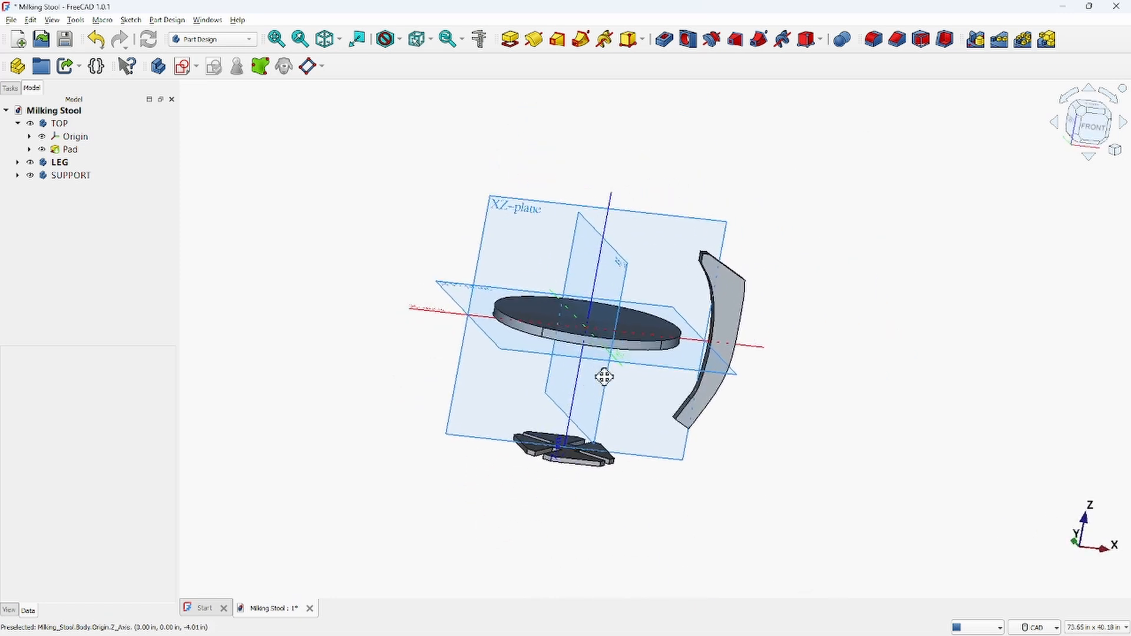
Measure the distance between the SUPPORT body's upper face and the TOP body's underside
scroll(701, 359, "up", 3)
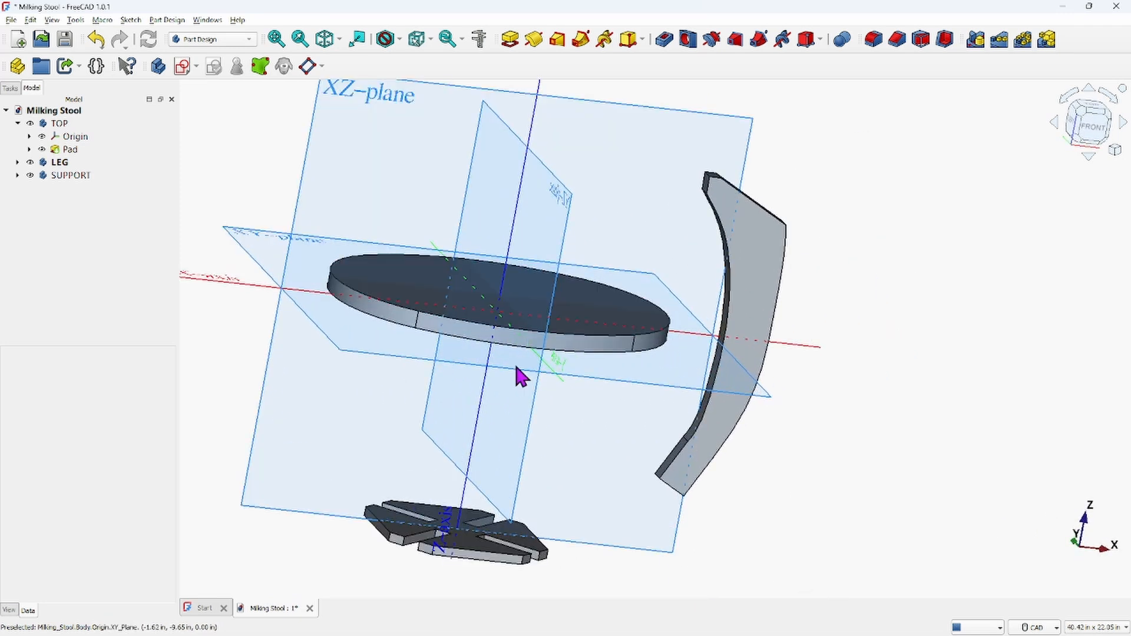
middle_click_drag(519, 375, 624, 405)
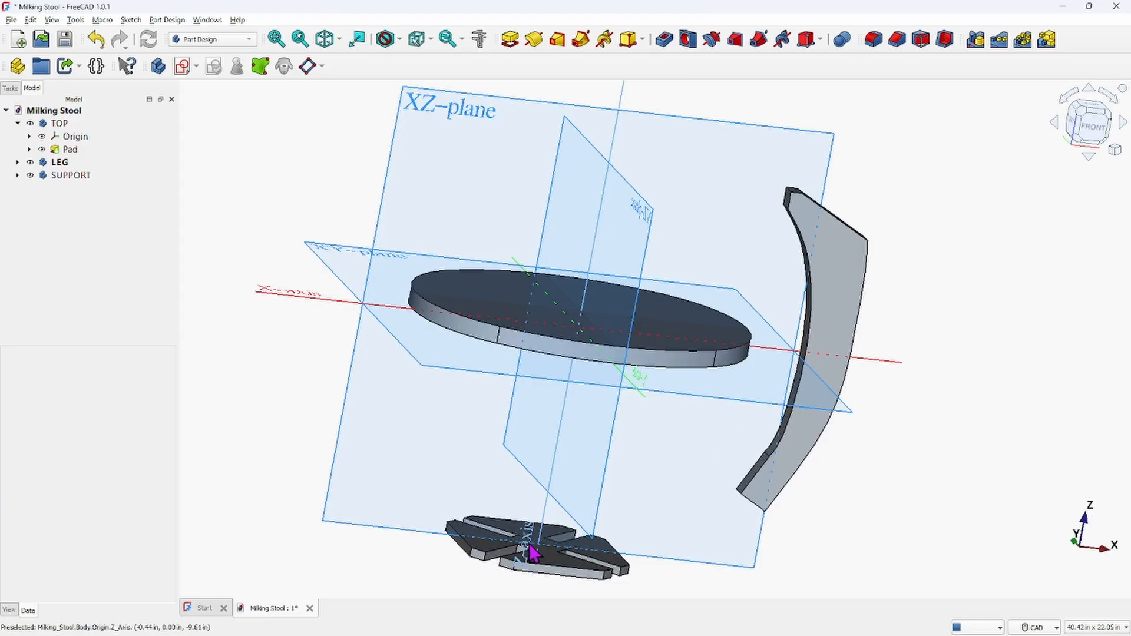
middle_click_drag(619, 450, 651, 311)
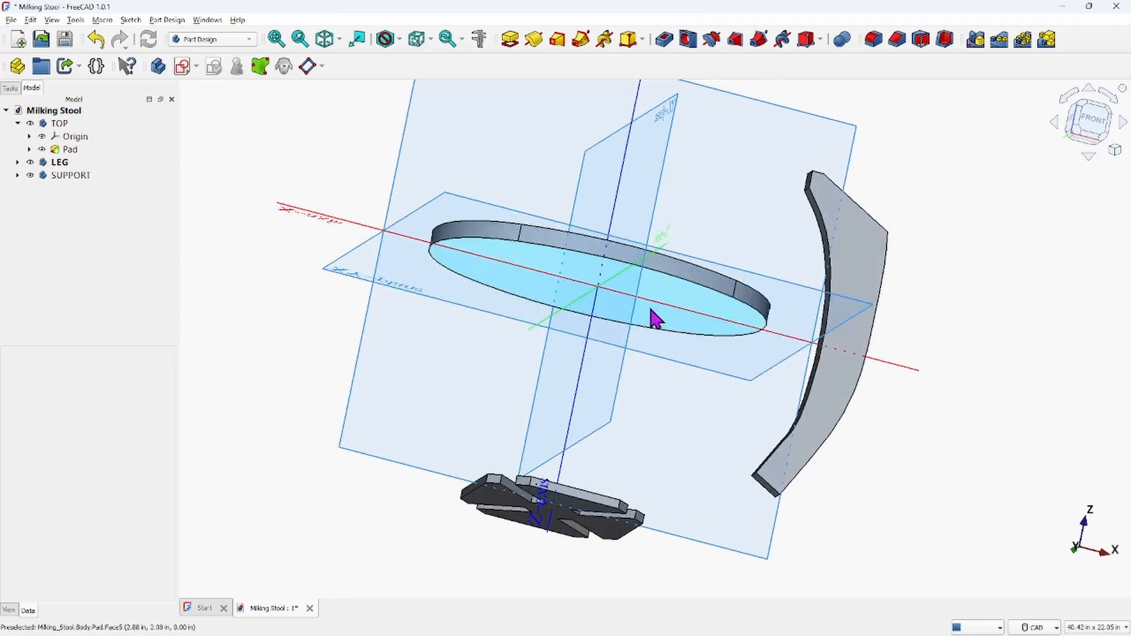
middle_click_drag(681, 352, 645, 454)
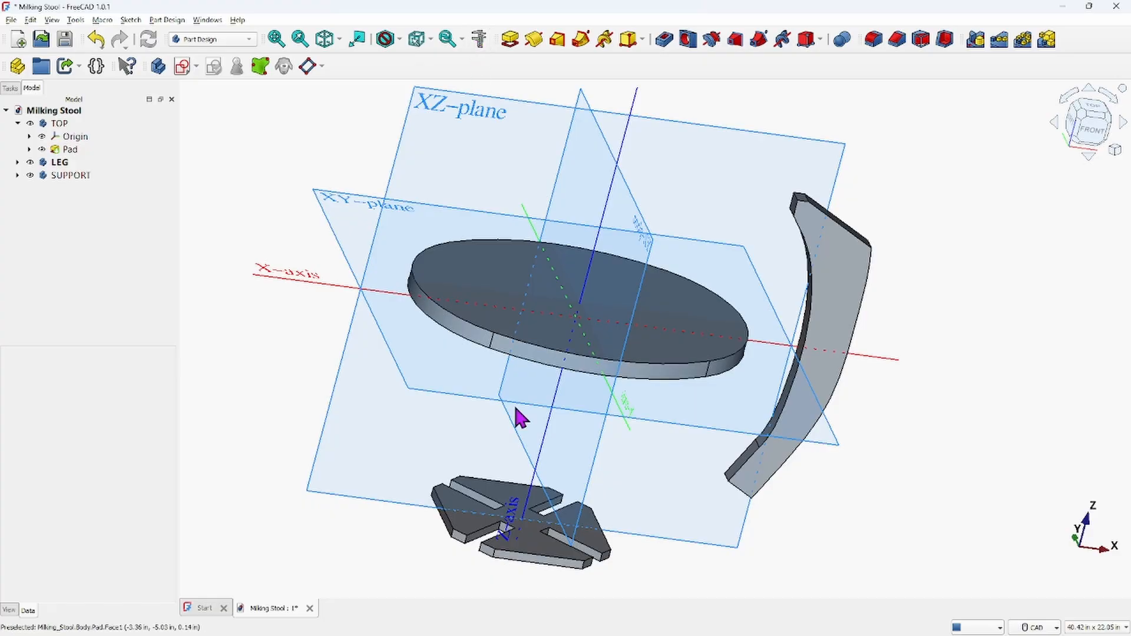
left_click(528, 541)
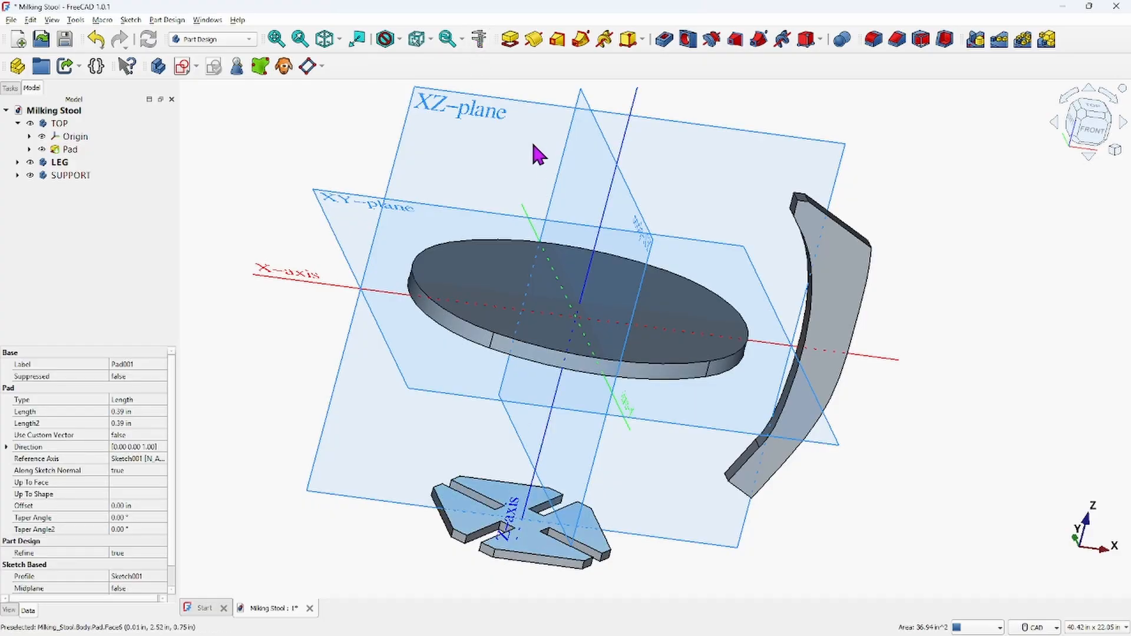
left_click(481, 42)
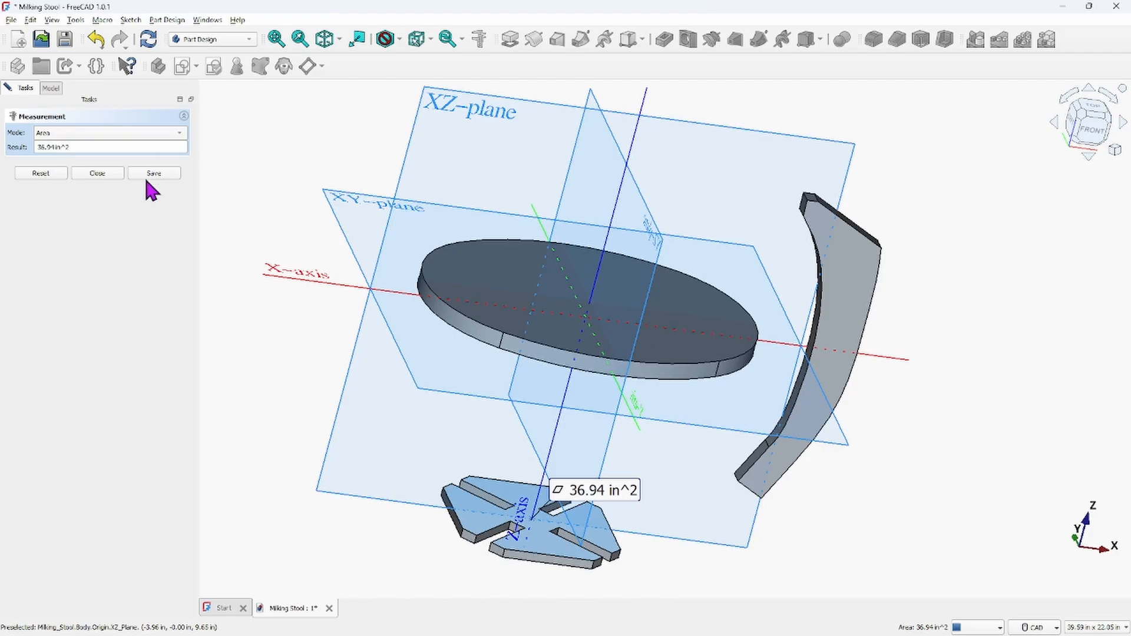
middle_click_drag(696, 517, 705, 451)
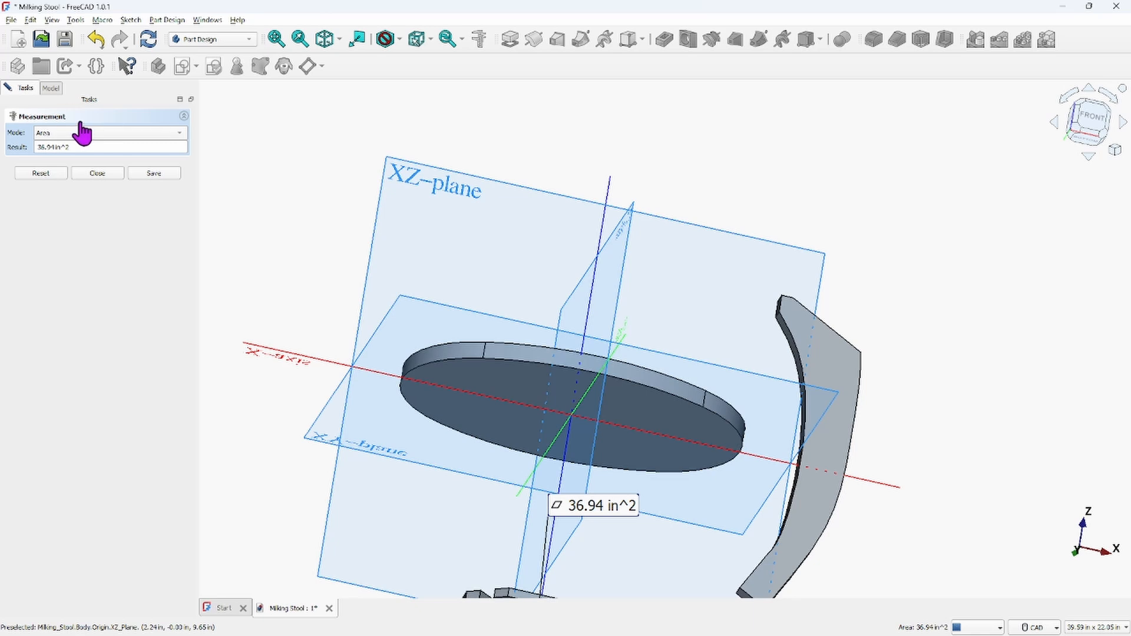
left_click(511, 385)
scroll(716, 296, "down", 2)
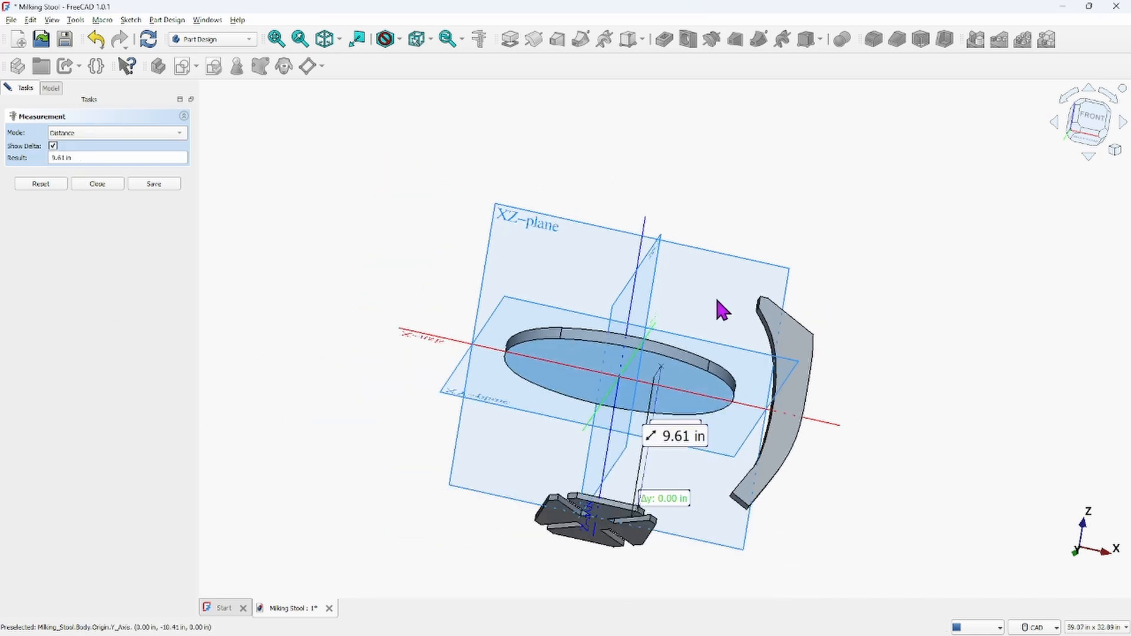
Zoom and orbit around the distance measurement between the SUPPORT and TOP bodies to examine it
middle_click_drag(715, 297, 811, 348)
scroll(631, 397, "up", 5)
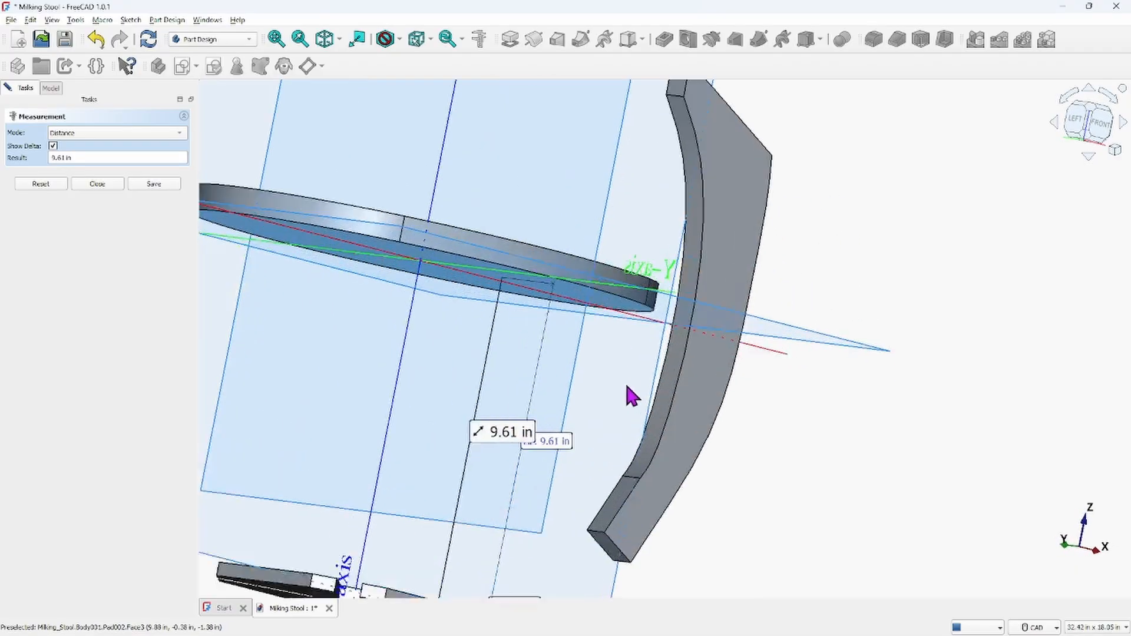
scroll(766, 360, "down", 3)
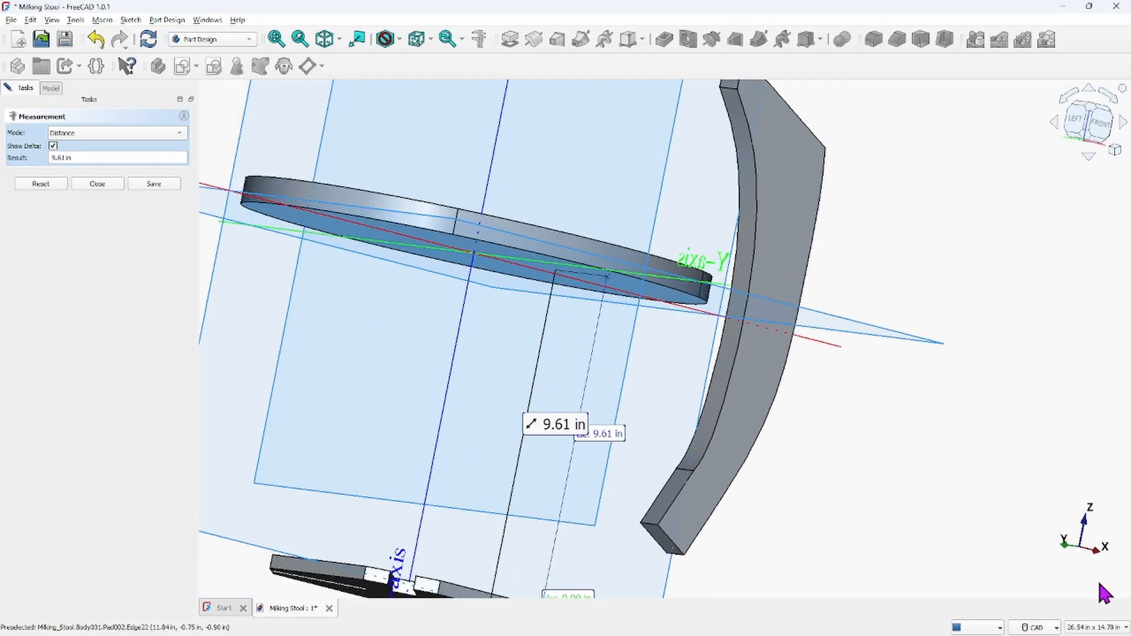
scroll(695, 358, "down", 1)
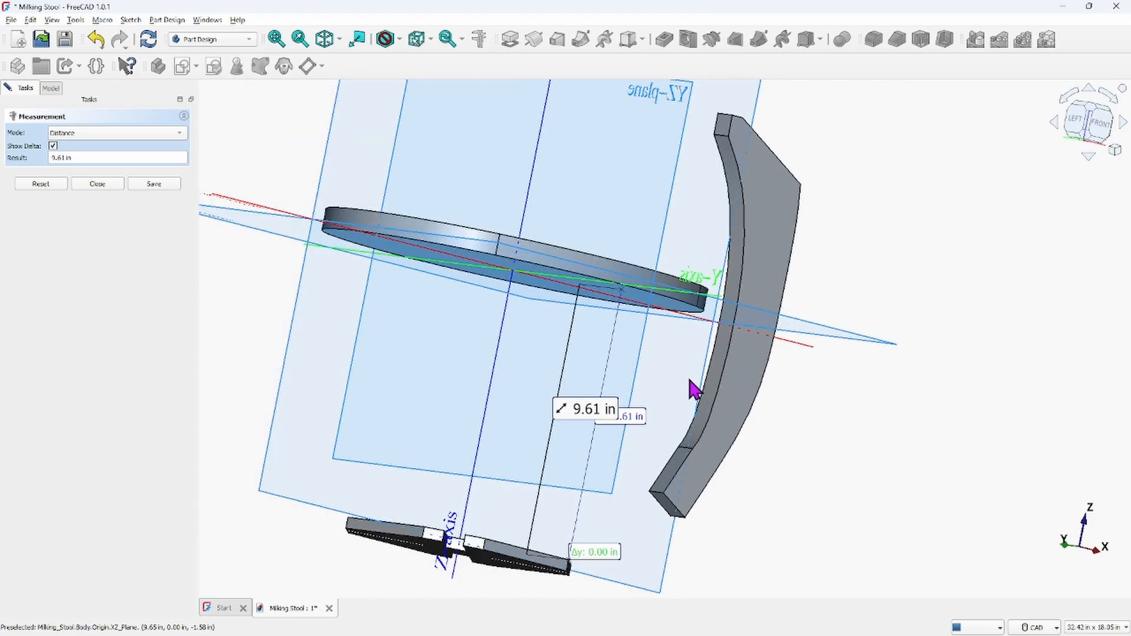
scroll(660, 430, "up", 4)
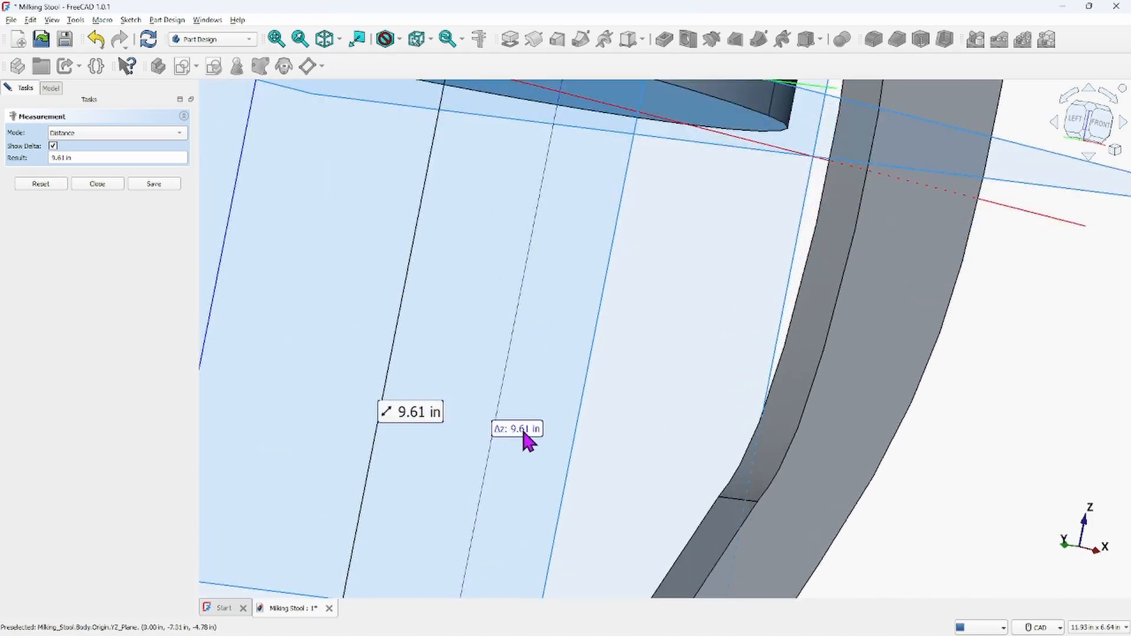
scroll(575, 416, "down", 5)
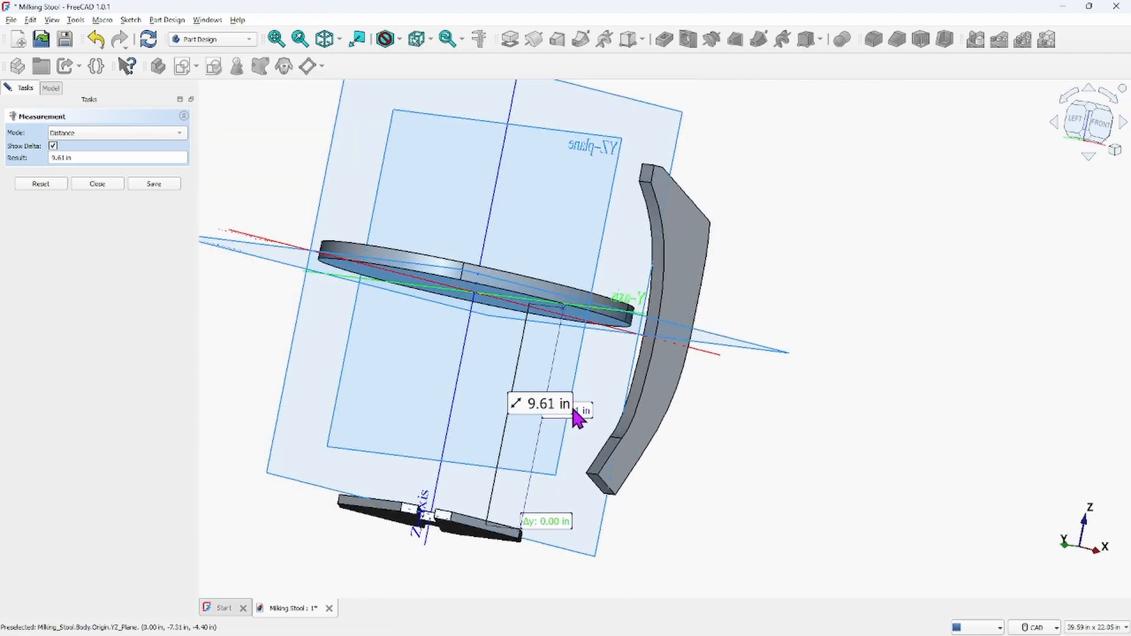
middle_click_drag(574, 424, 576, 387)
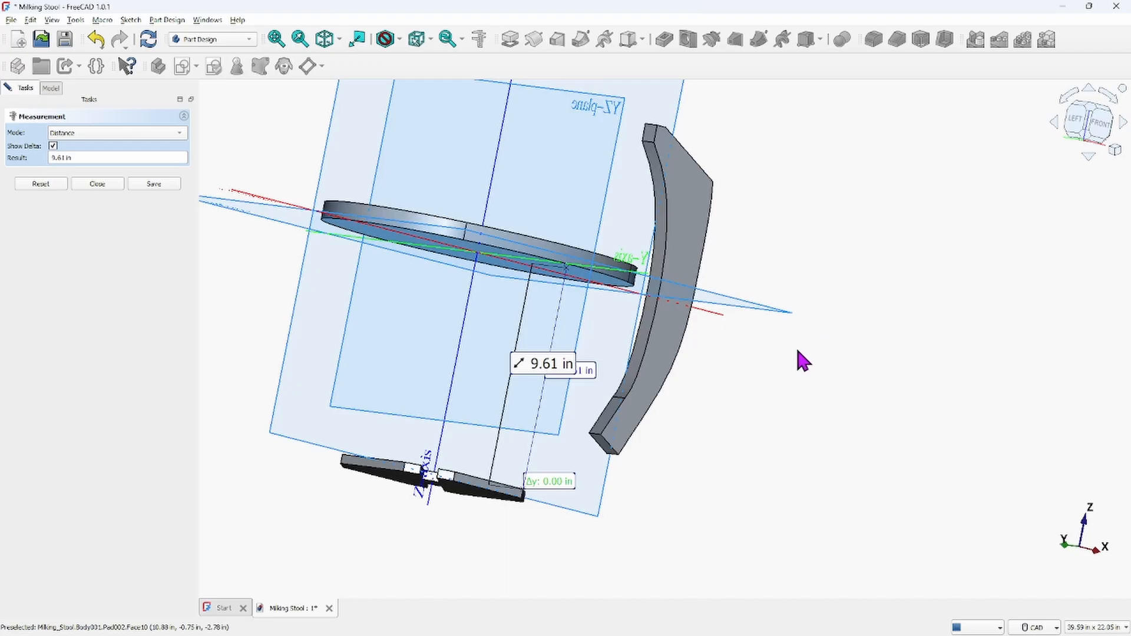
scroll(523, 375, "down", 2)
middle_click_drag(542, 381, 588, 409)
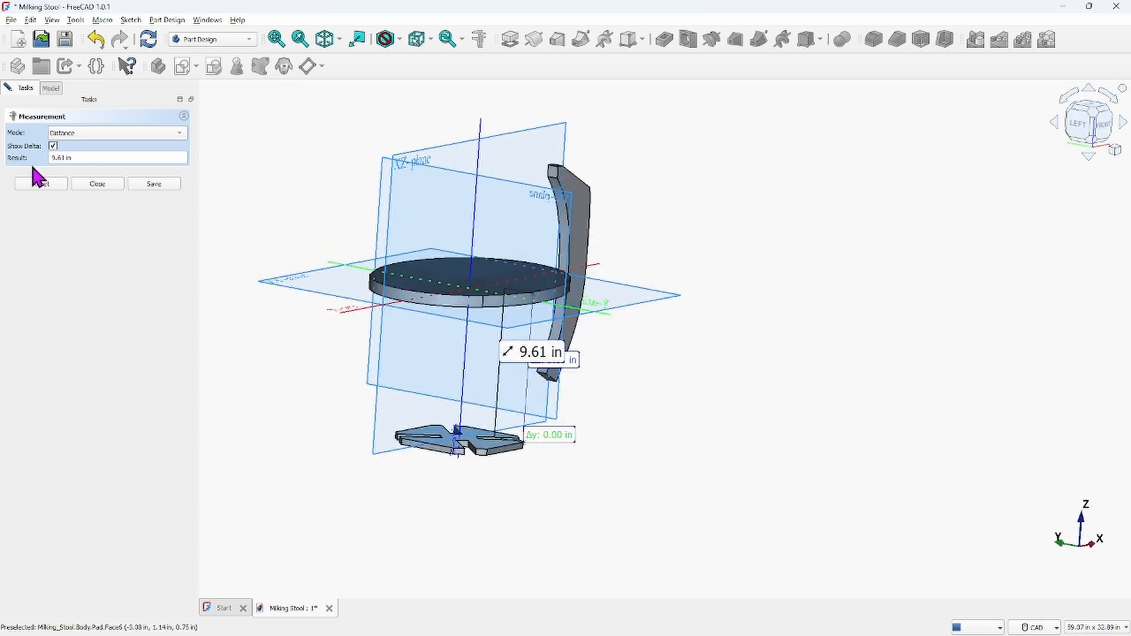
Transform the SUPPORT body, moving it up along the Z axis with a 9.61 in translation increment
left_click(83, 156)
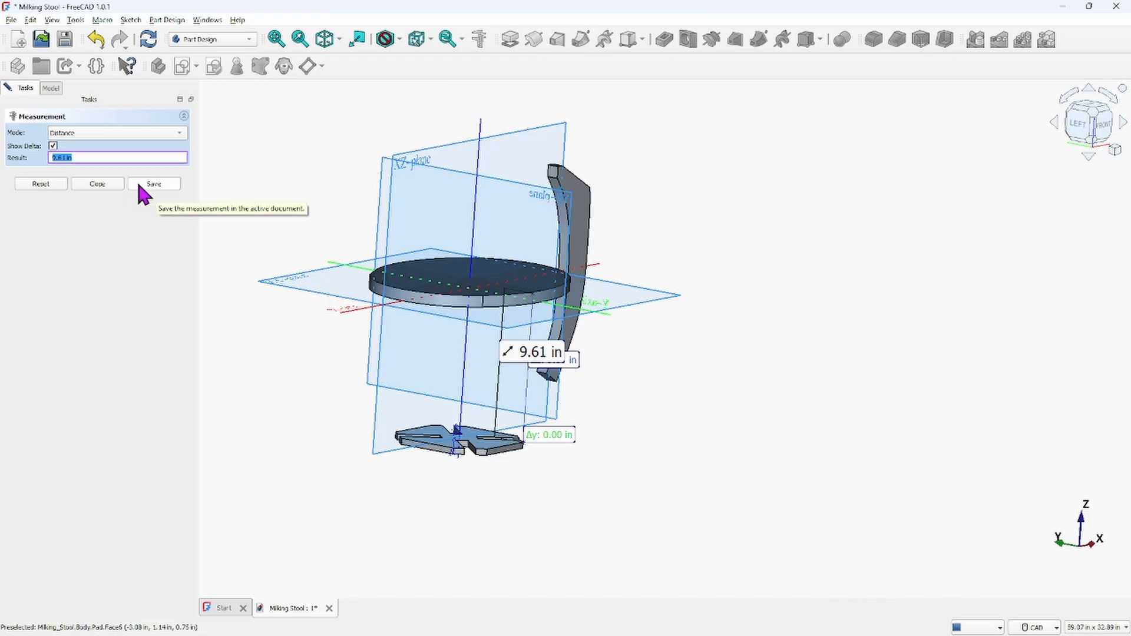
left_click(104, 186)
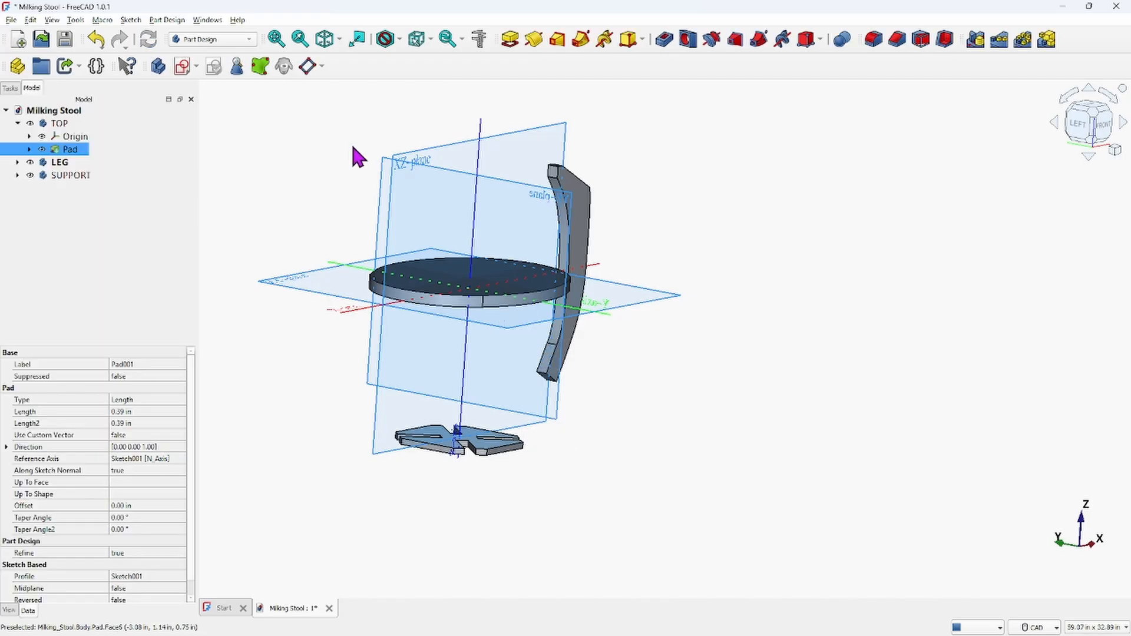
left_click(77, 176)
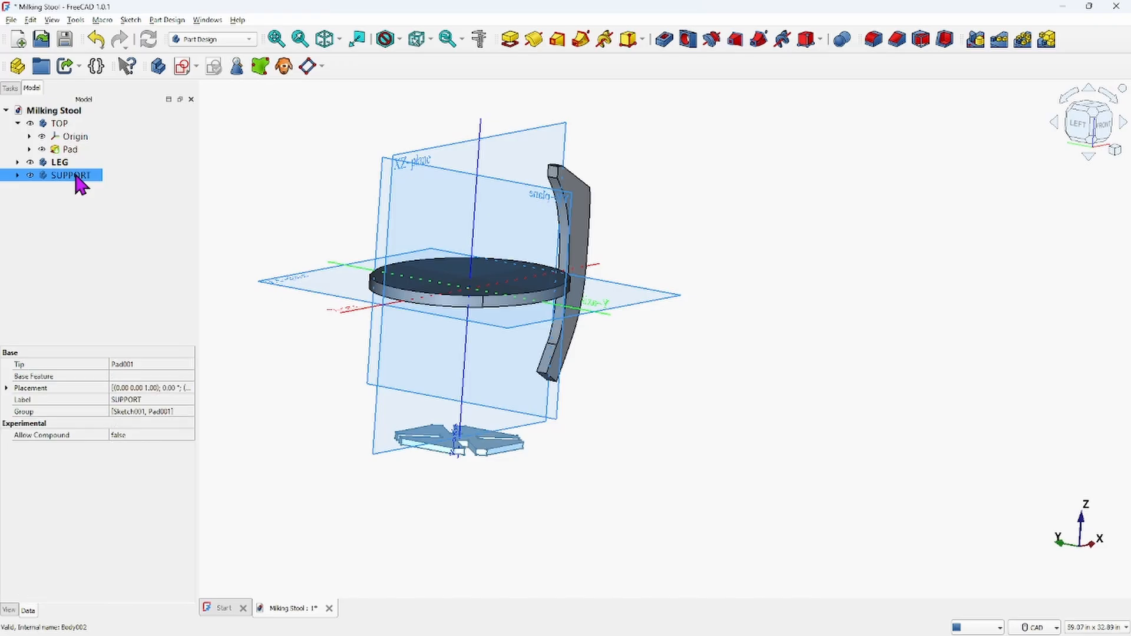
right_click(80, 179)
left_click(109, 203)
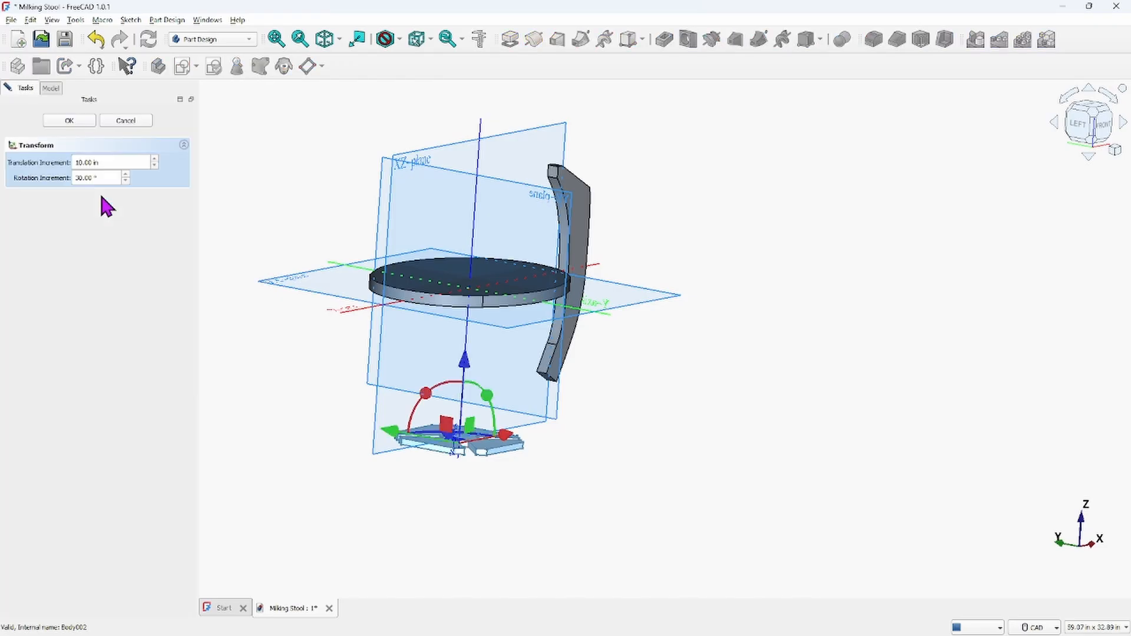
left_click_drag(114, 162, 36, 162)
type("9.61 in")
middle_click_drag(652, 346, 637, 306)
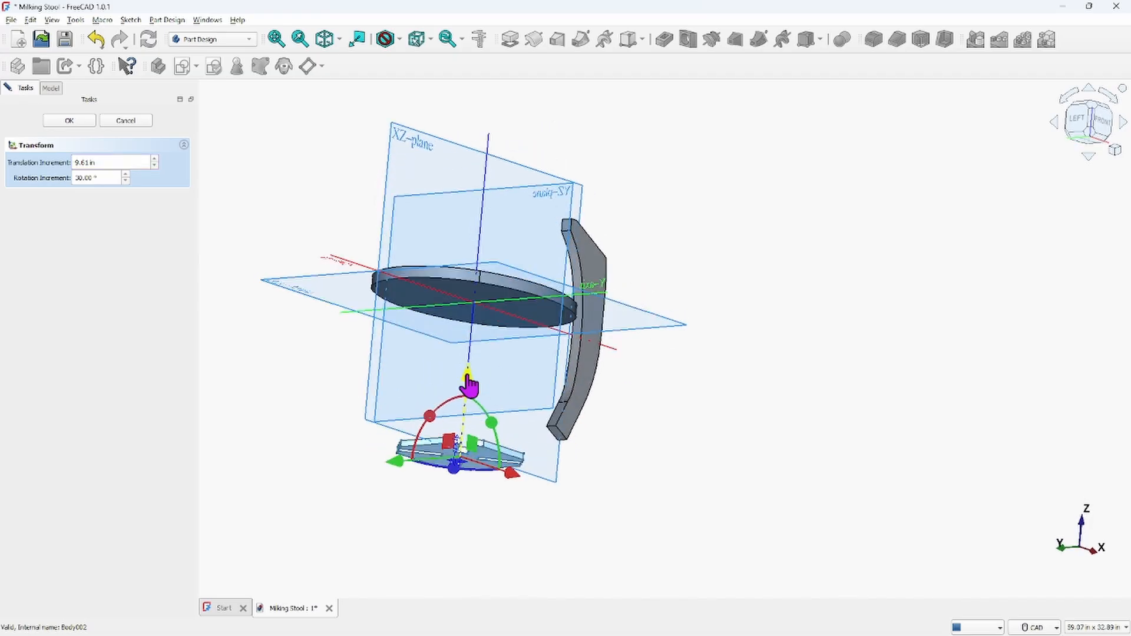
left_click_drag(470, 387, 480, 295)
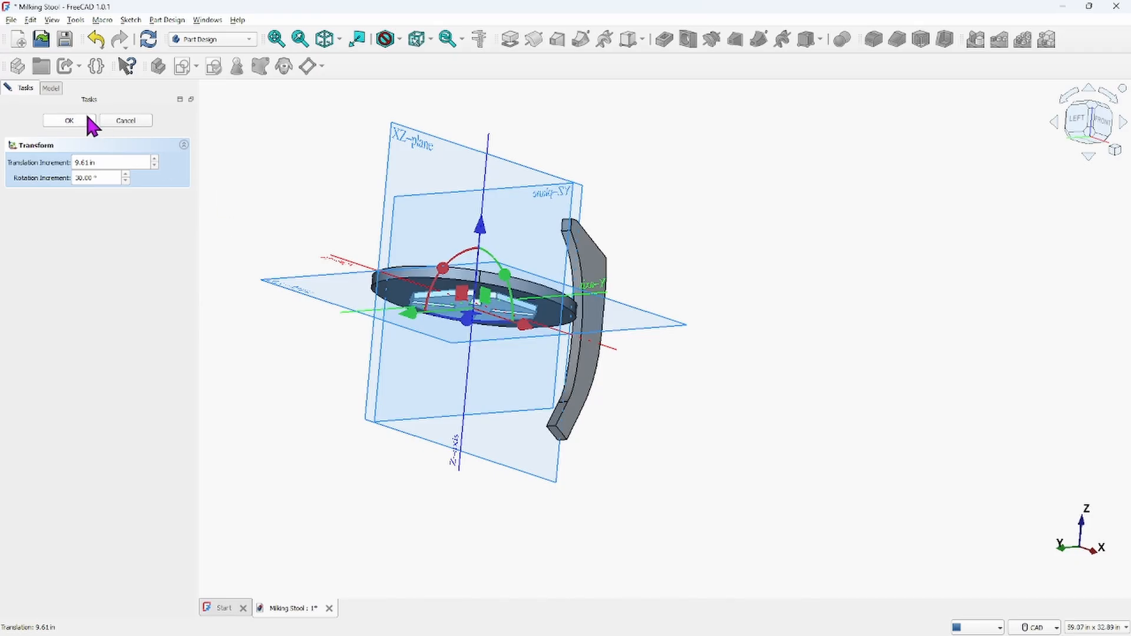
left_click(71, 120)
Orbit and zoom around the assembly, switching to isometric and then front view to check the SUPPORT placement
middle_click_drag(677, 328, 619, 321)
scroll(495, 303, "up", 5)
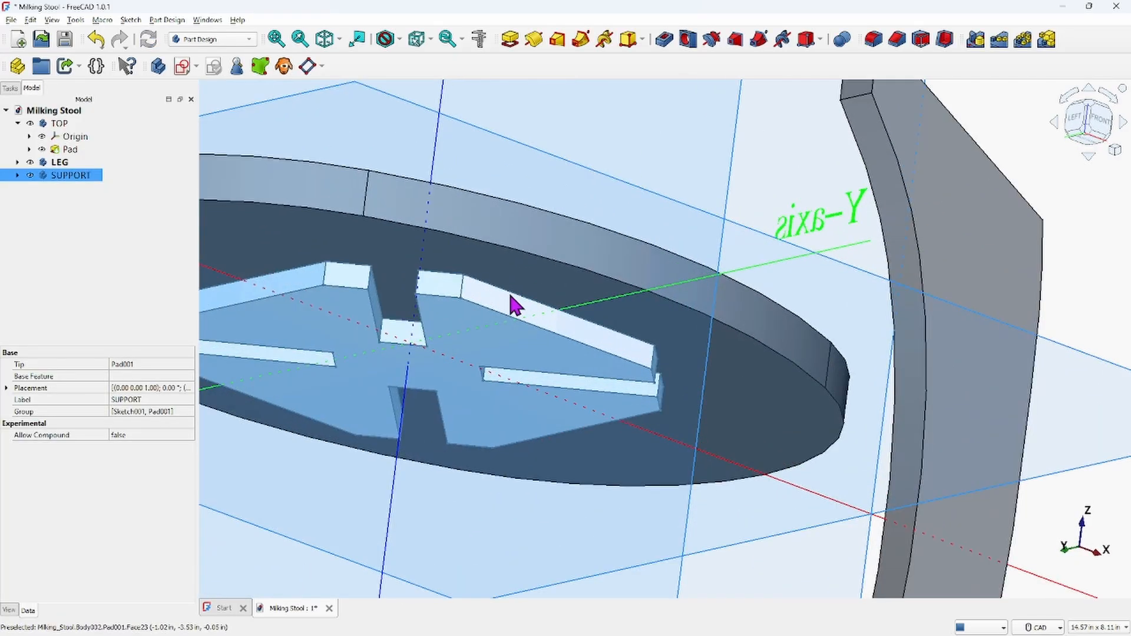
scroll(513, 303, "down", 5)
left_click(852, 401)
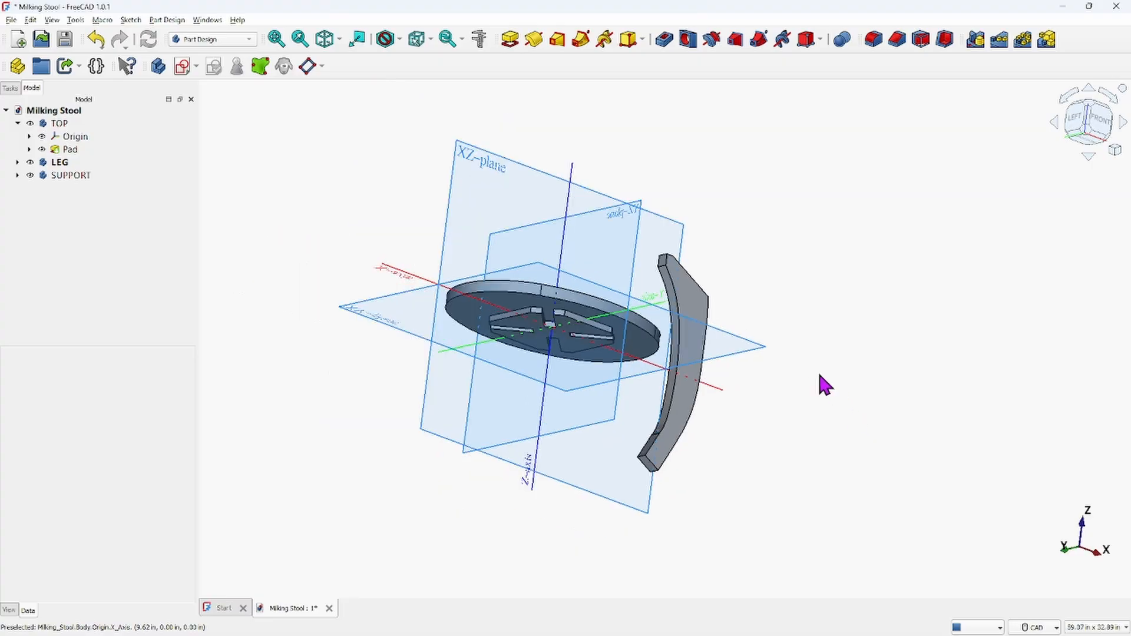
middle_click_drag(820, 375, 825, 404)
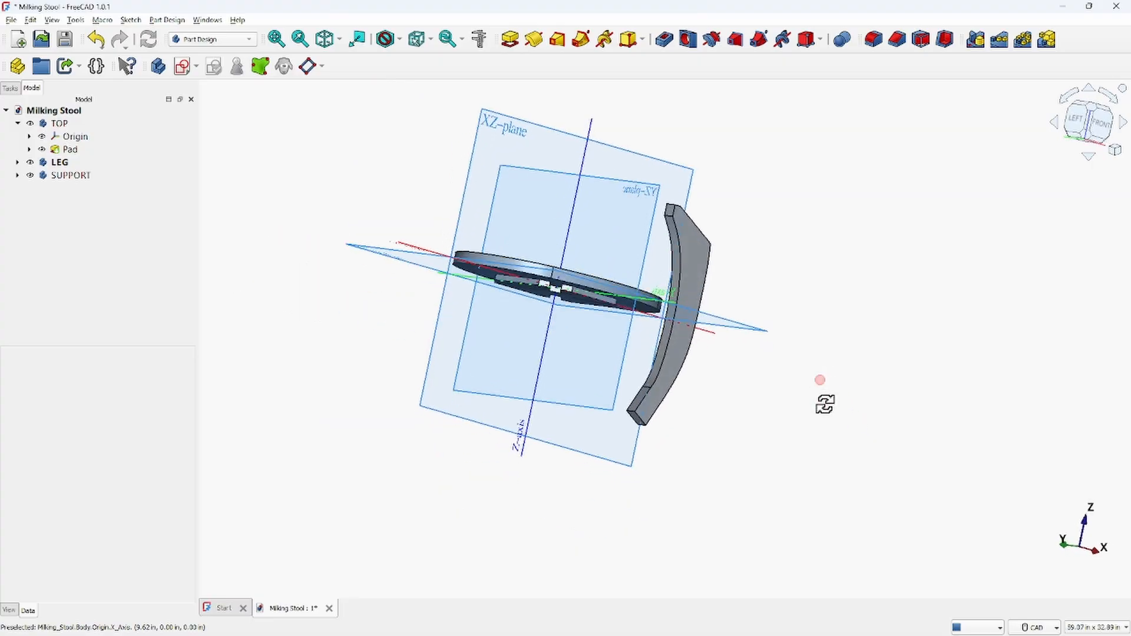
left_click(326, 38)
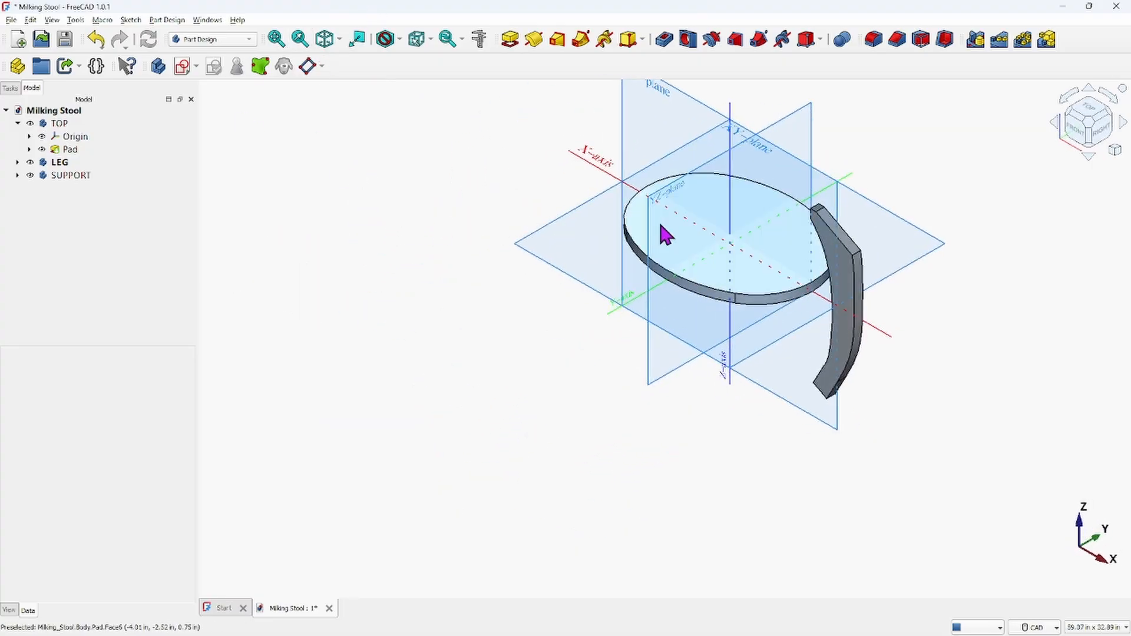
middle_click_drag(790, 318, 762, 329)
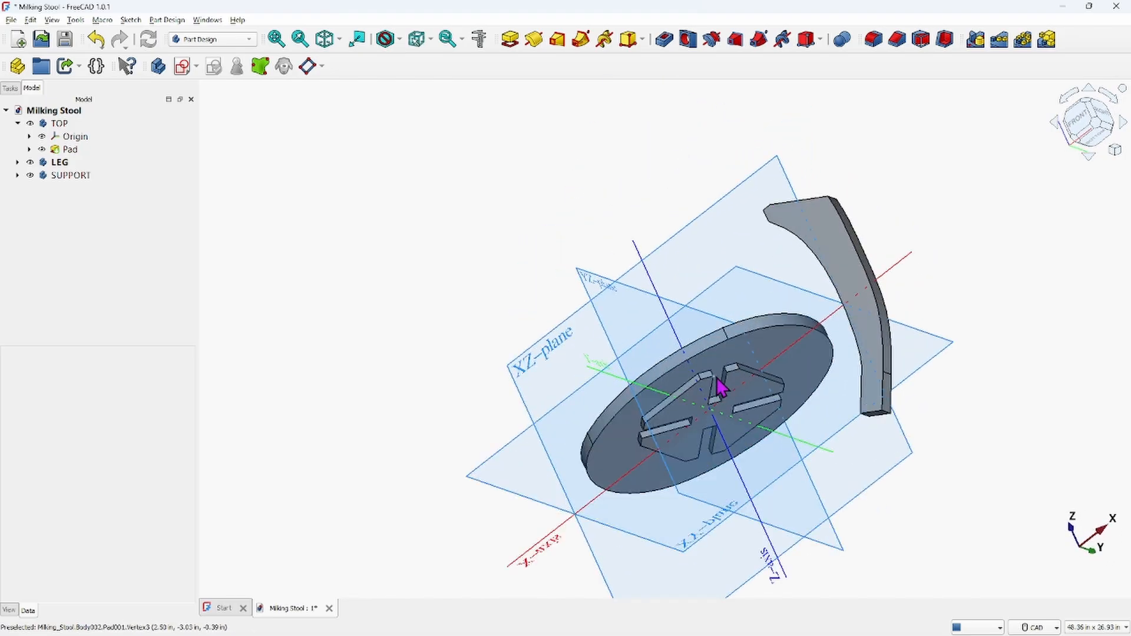
scroll(774, 212, "down", 2)
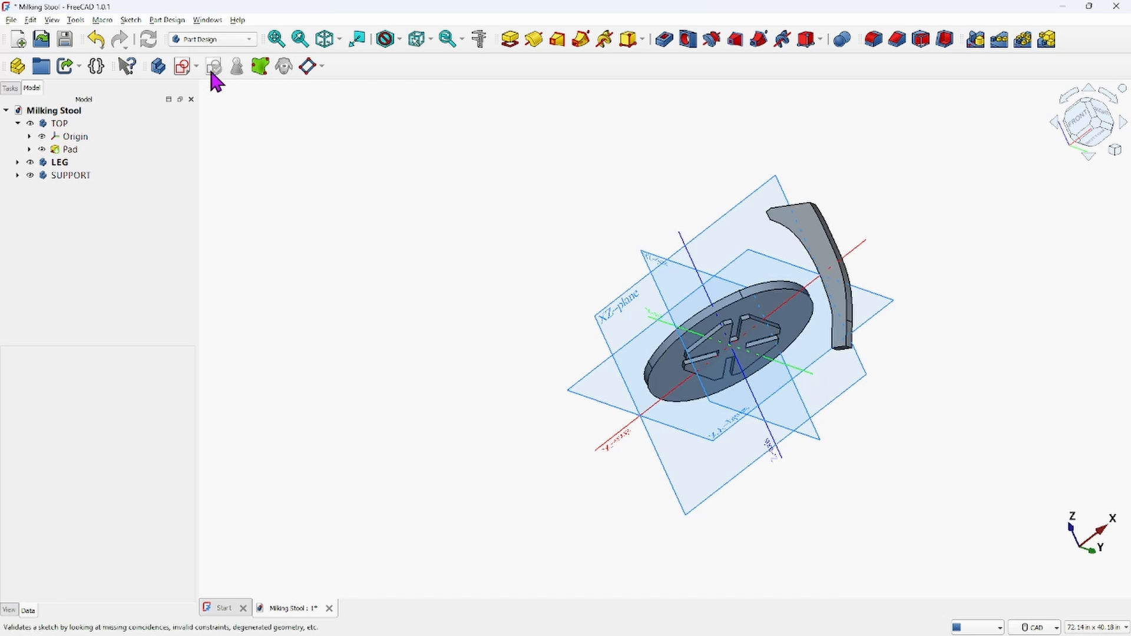
left_click(334, 42)
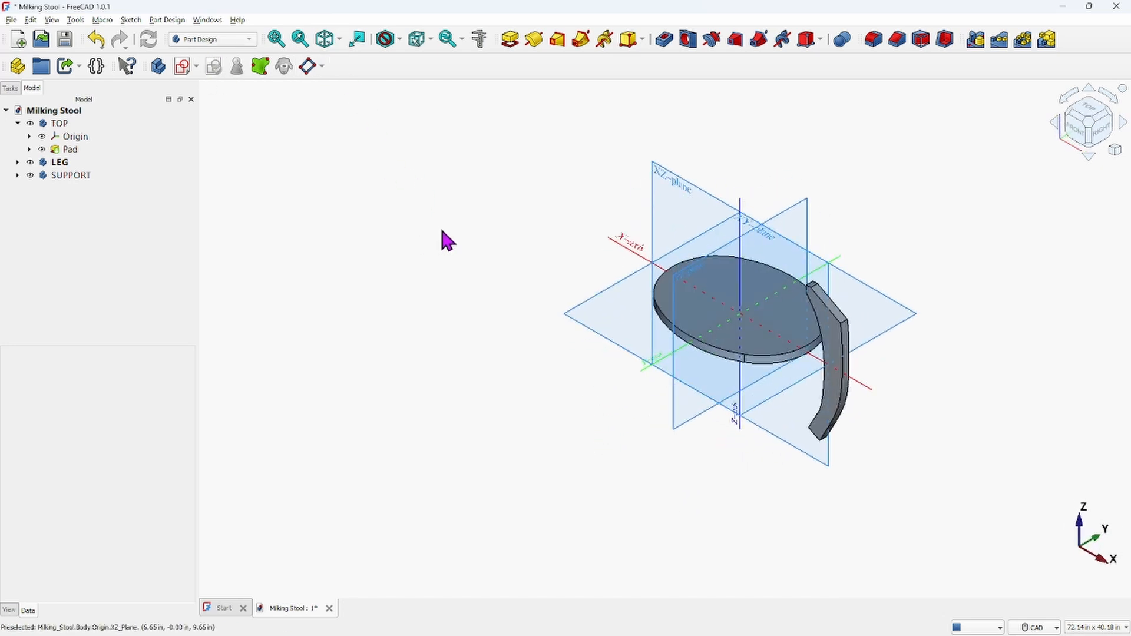
left_click(1082, 136)
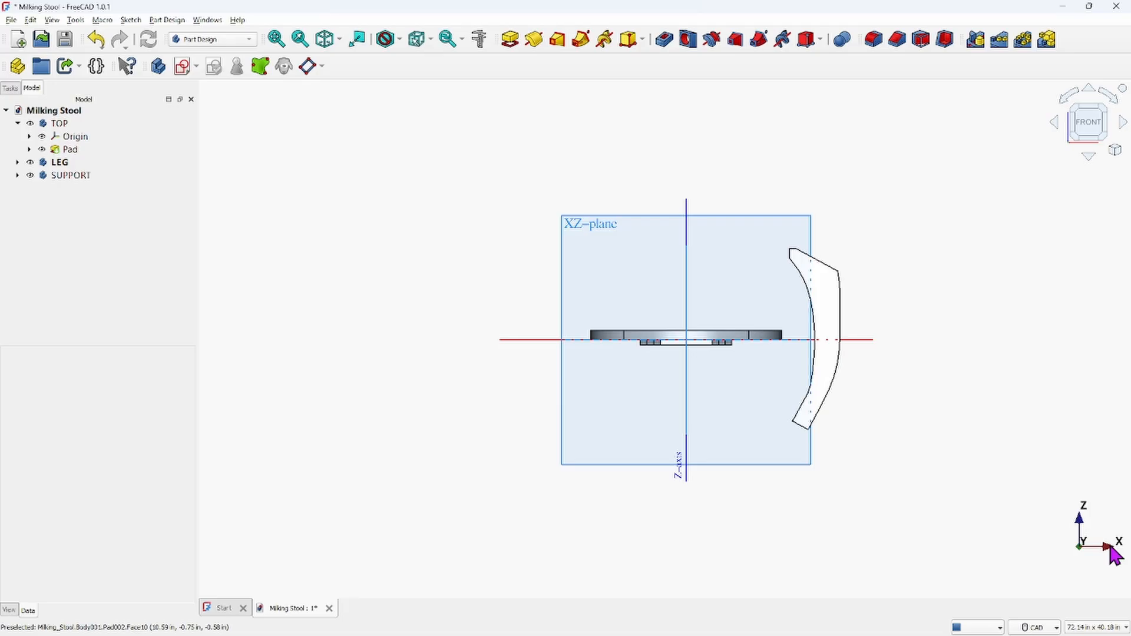
Measure the length of the LEG's upper end edge, switch the measurement mode to Angle, and close the measurement
left_click(819, 261)
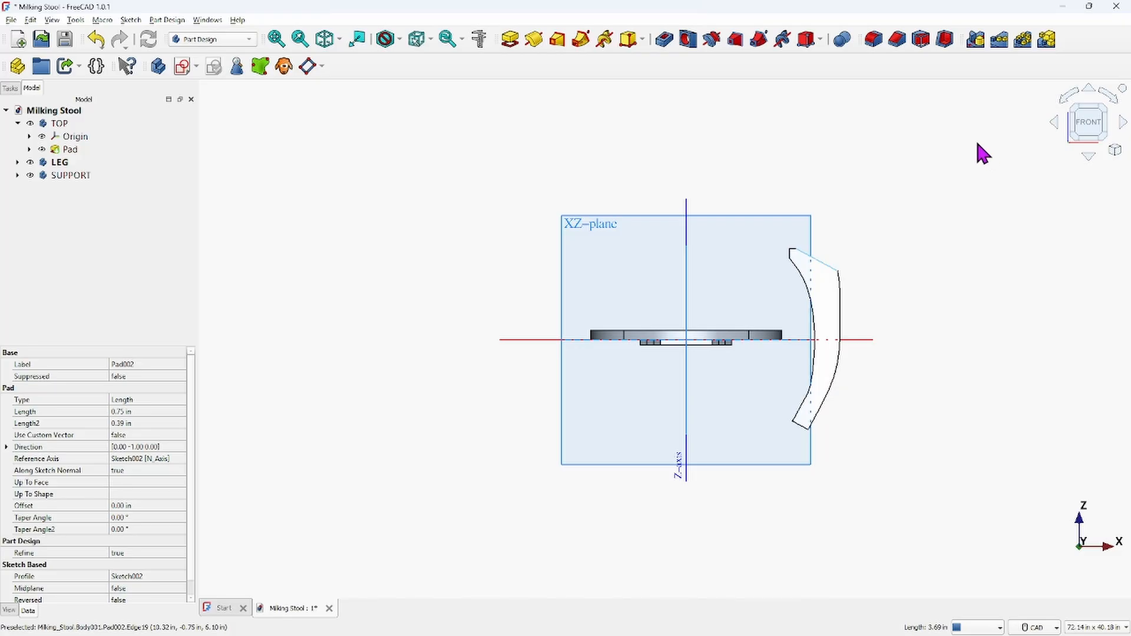
left_click(481, 42)
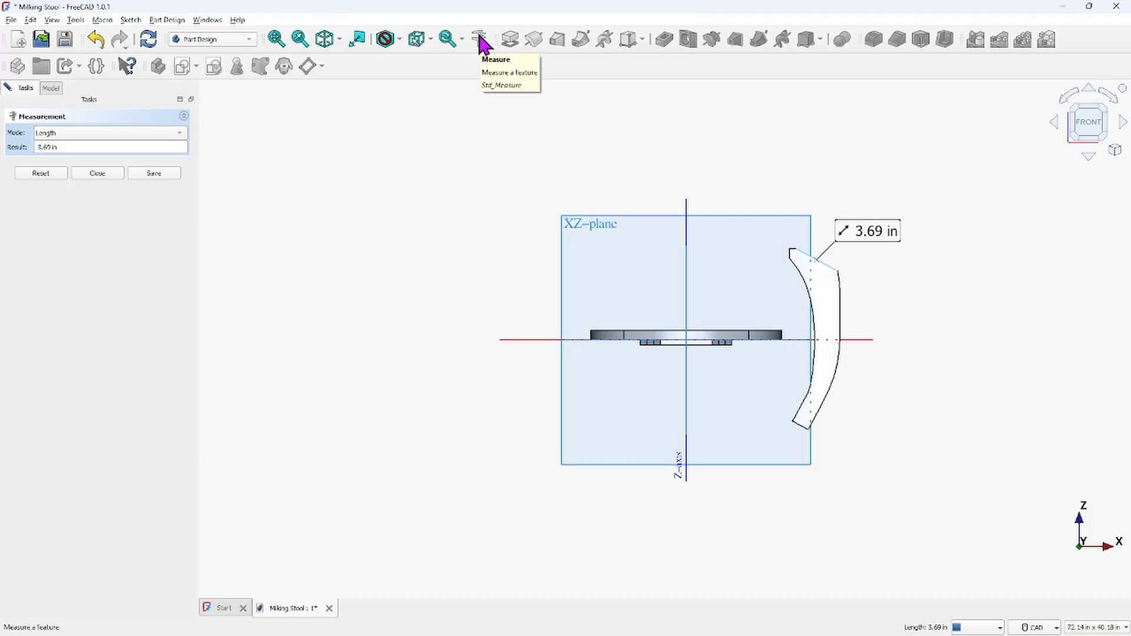
left_click(179, 134)
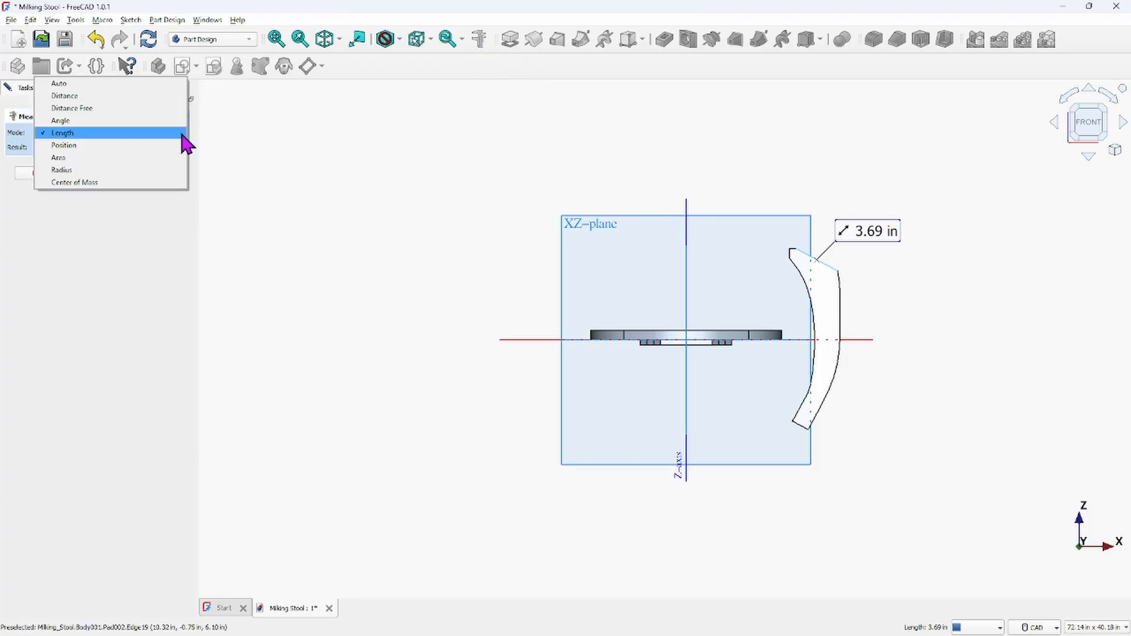
left_click(62, 121)
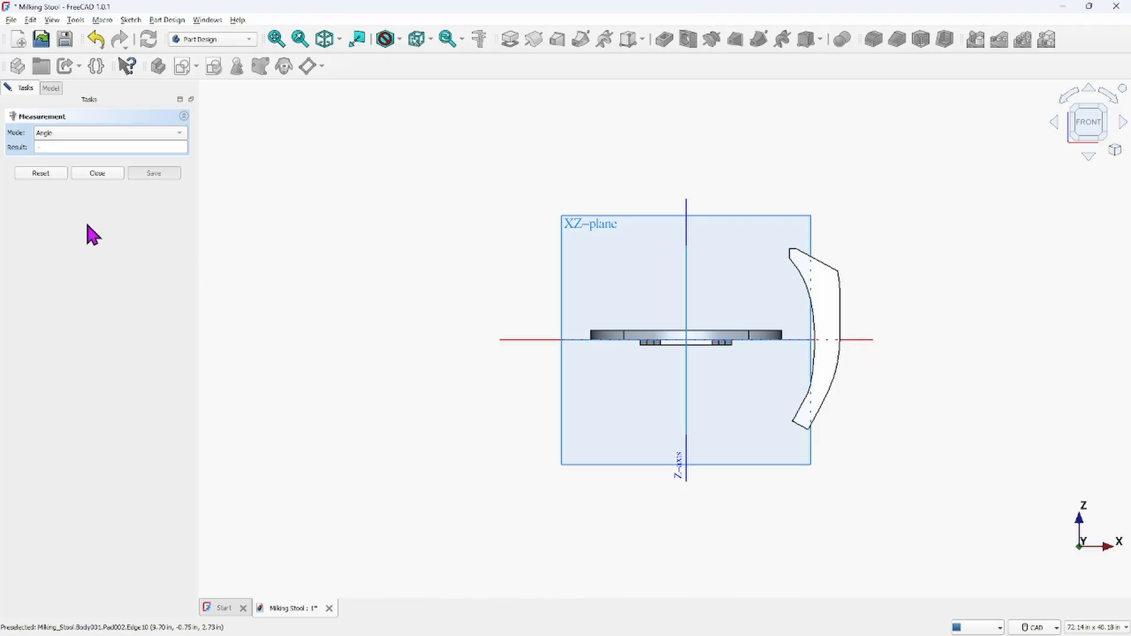
left_click(99, 174)
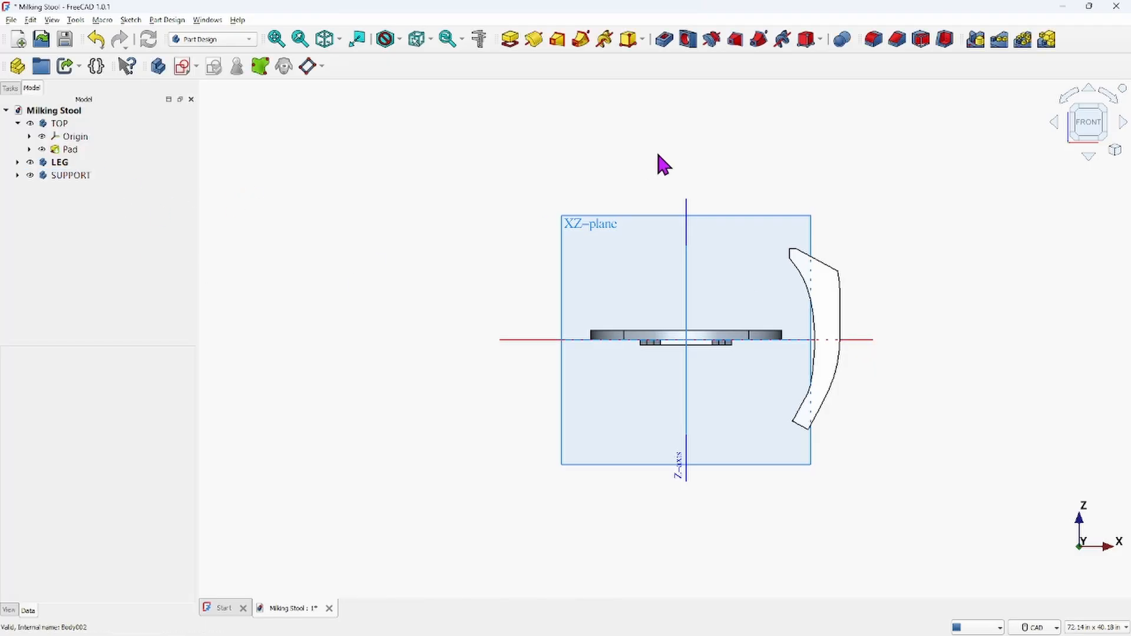
Measure the distance between the LEG's upper end edge and the TOP body's outer edge
left_click(480, 36)
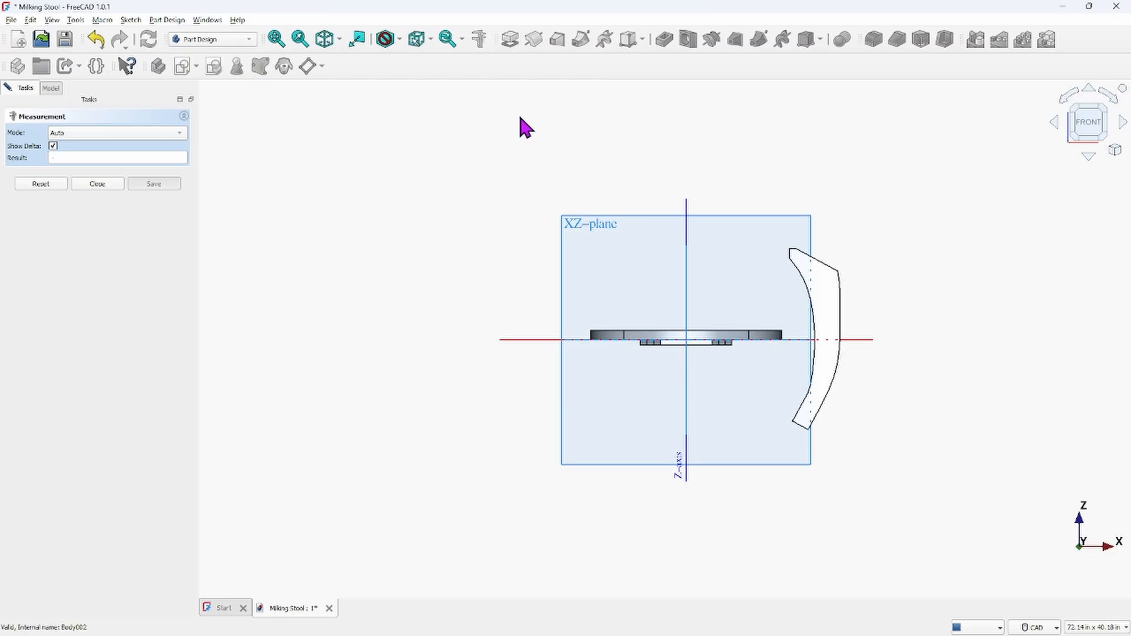
left_click(827, 266)
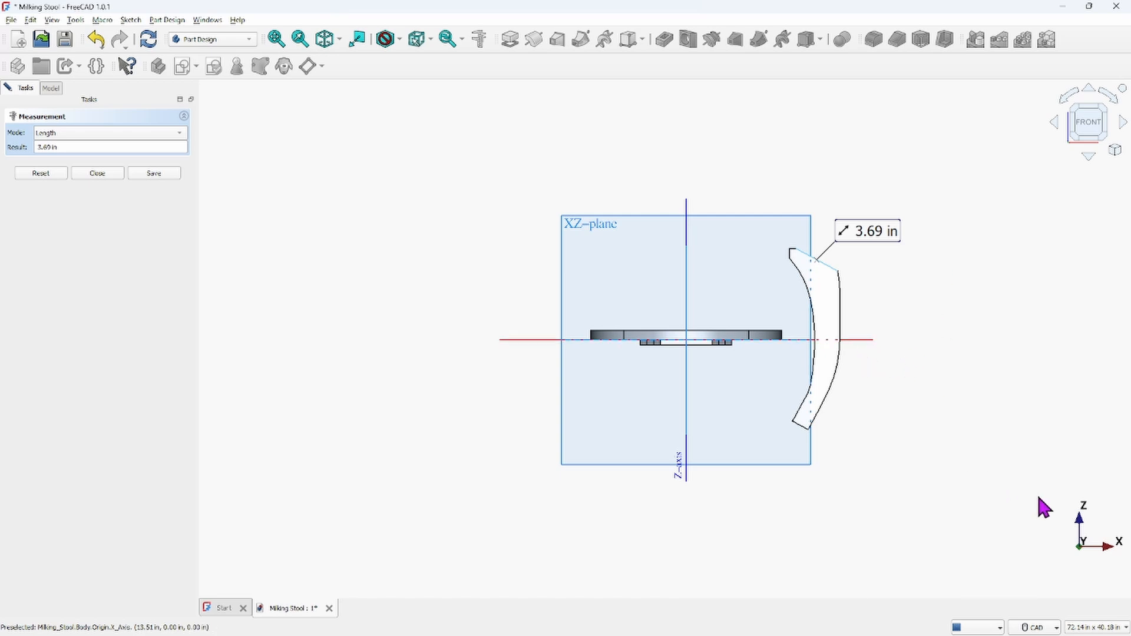
scroll(748, 371, "up", 2)
scroll(752, 368, "up", 3)
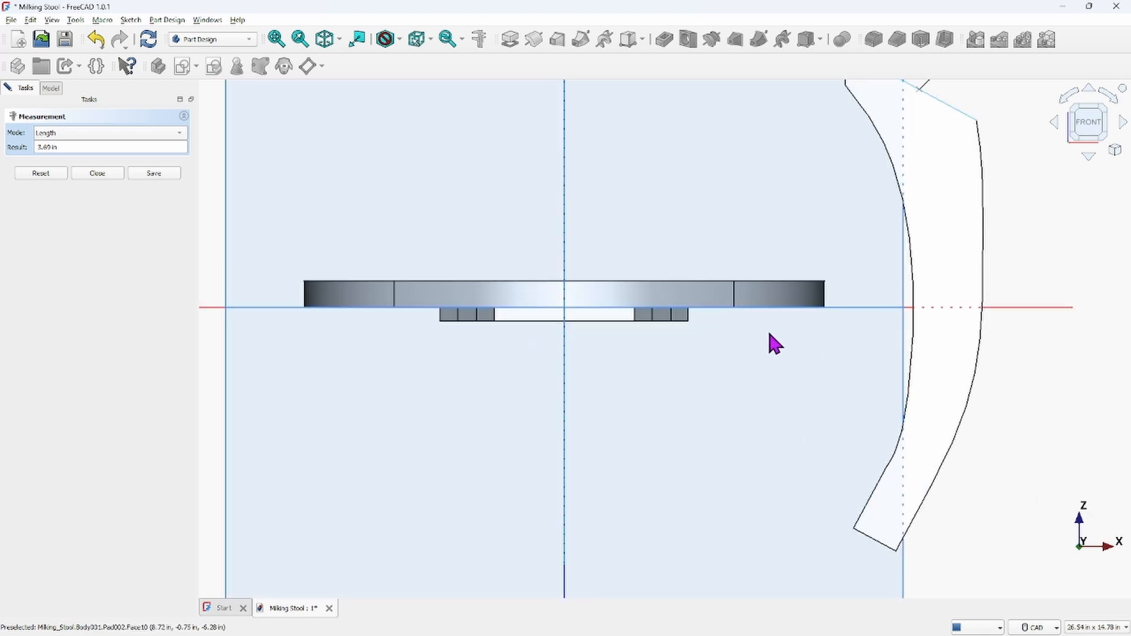
left_click(780, 295)
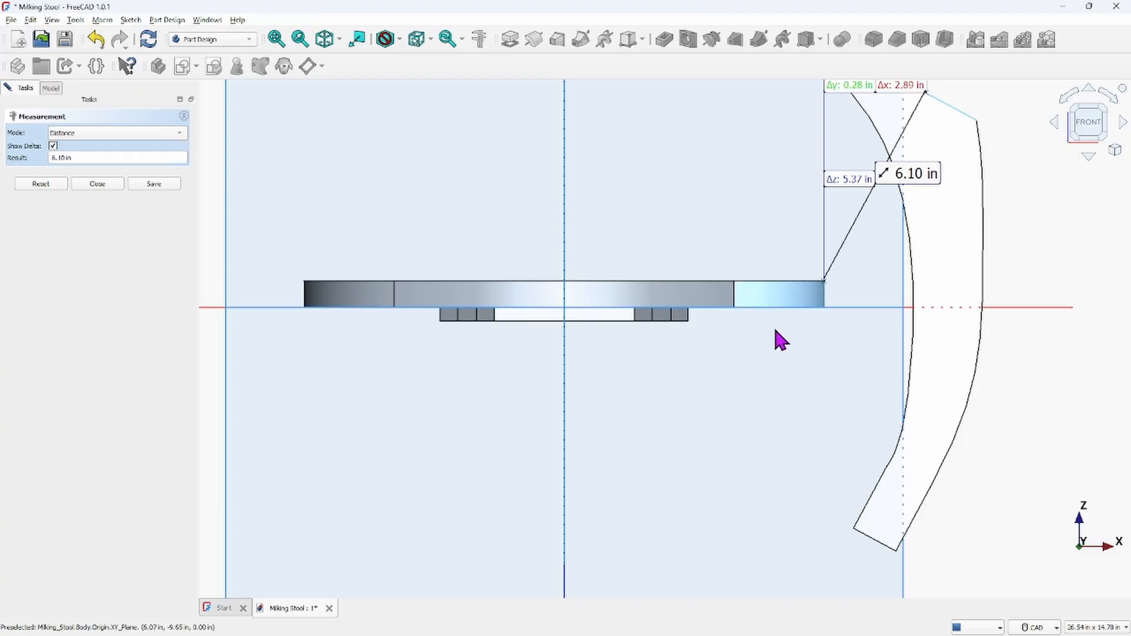
middle_click_drag(800, 346, 801, 299)
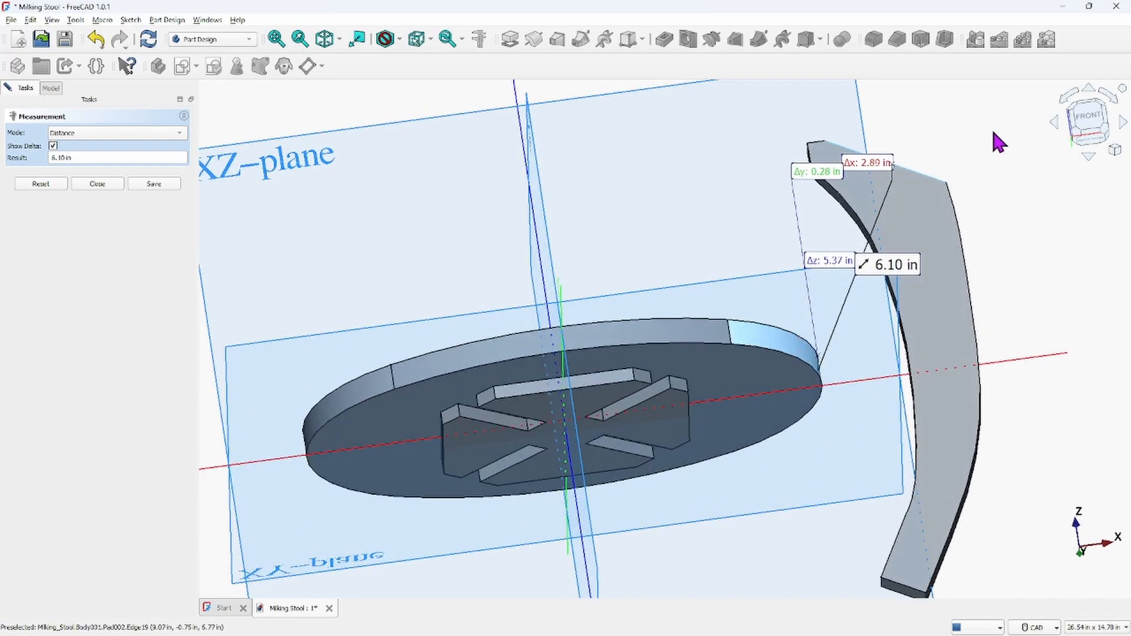
left_click(117, 183)
scroll(625, 156, "down", 4)
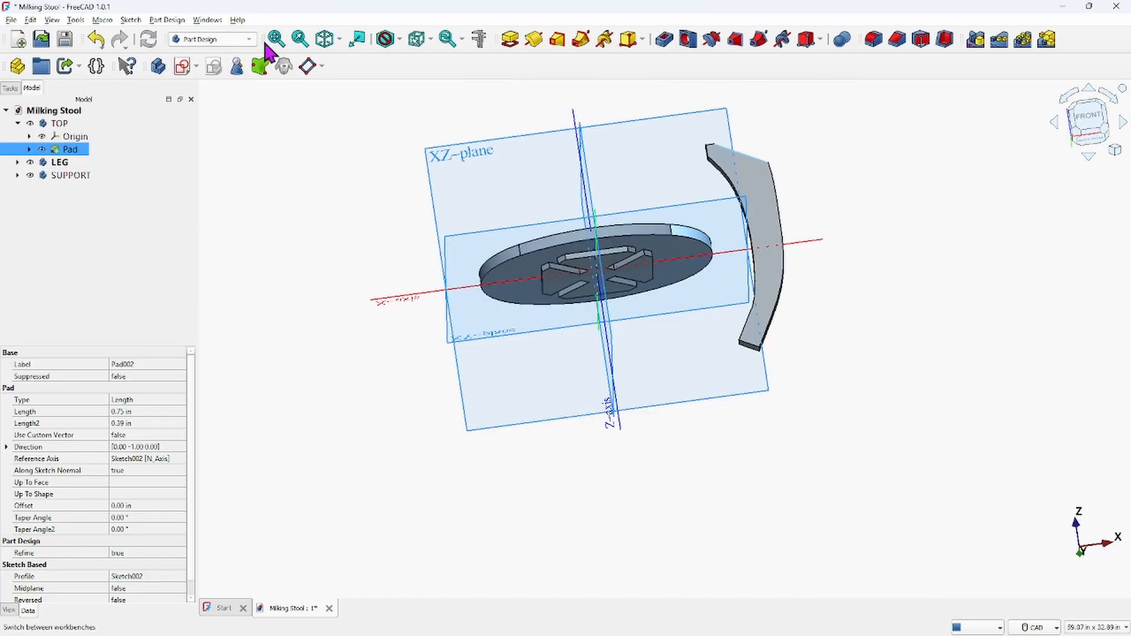
Measure the angle between the LEG's upper end face and the TOP body's underside
middle_click_drag(659, 237, 682, 412)
left_click(744, 407)
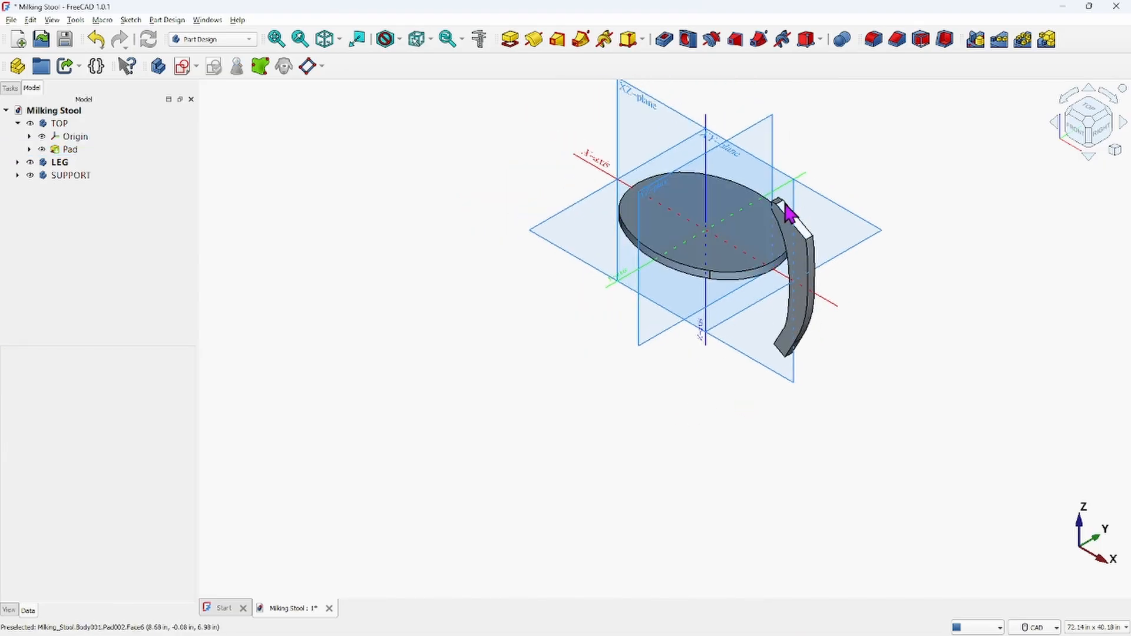
middle_click_drag(768, 372, 750, 260)
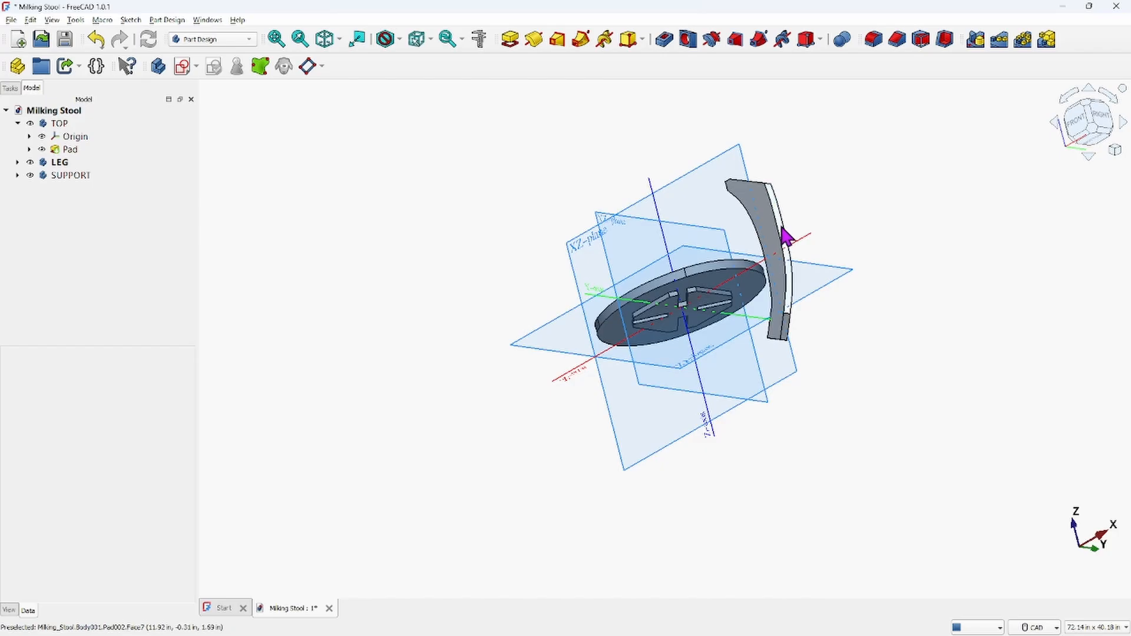
scroll(778, 219, "down", 1)
middle_click_drag(778, 220, 816, 410)
scroll(808, 346, "up", 6)
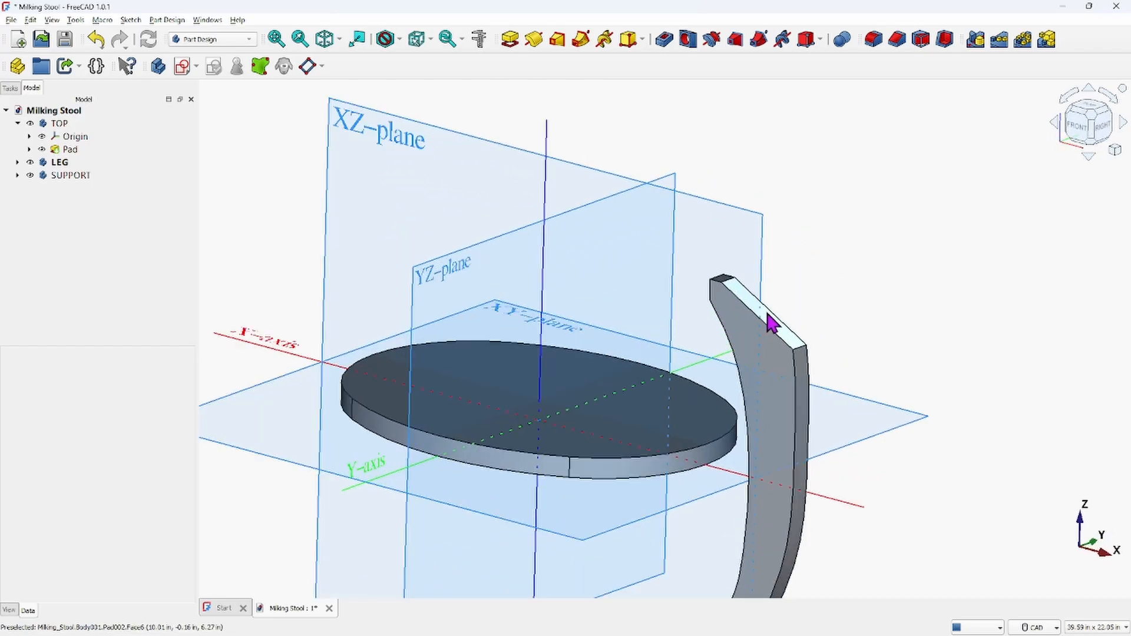
left_click(792, 340)
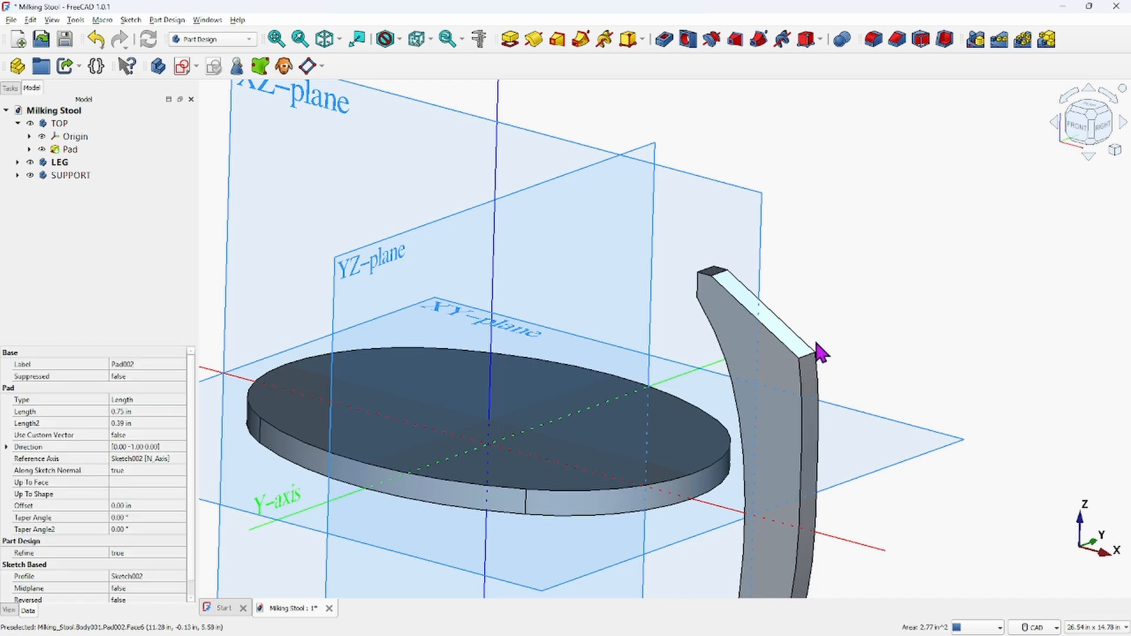
left_click(480, 46)
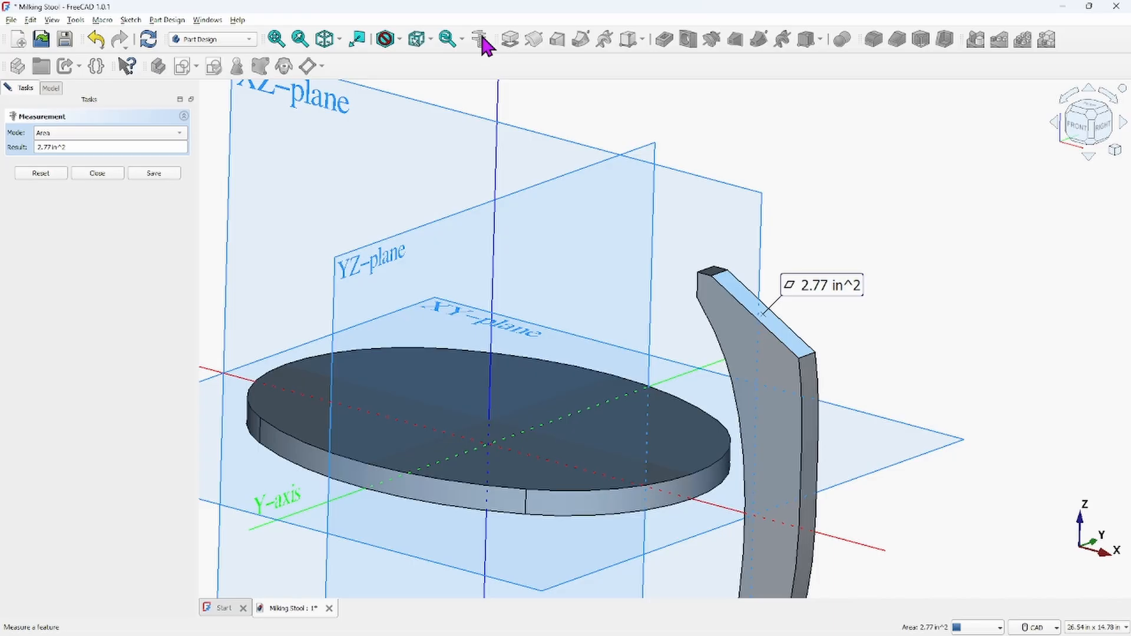
middle_click_drag(598, 540, 638, 306)
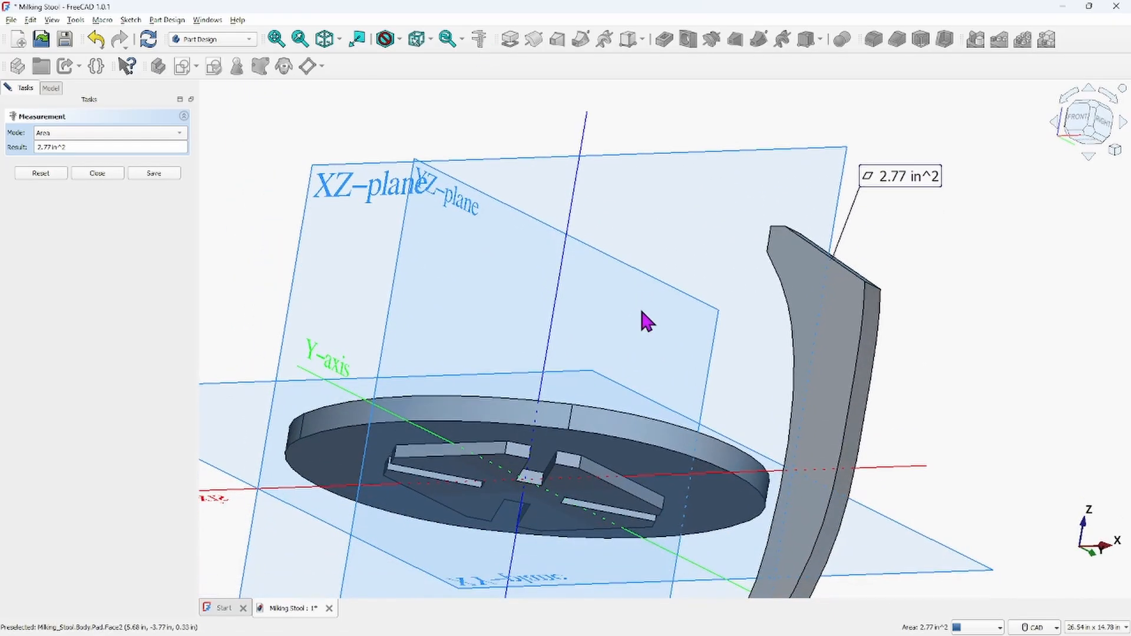
left_click(646, 461)
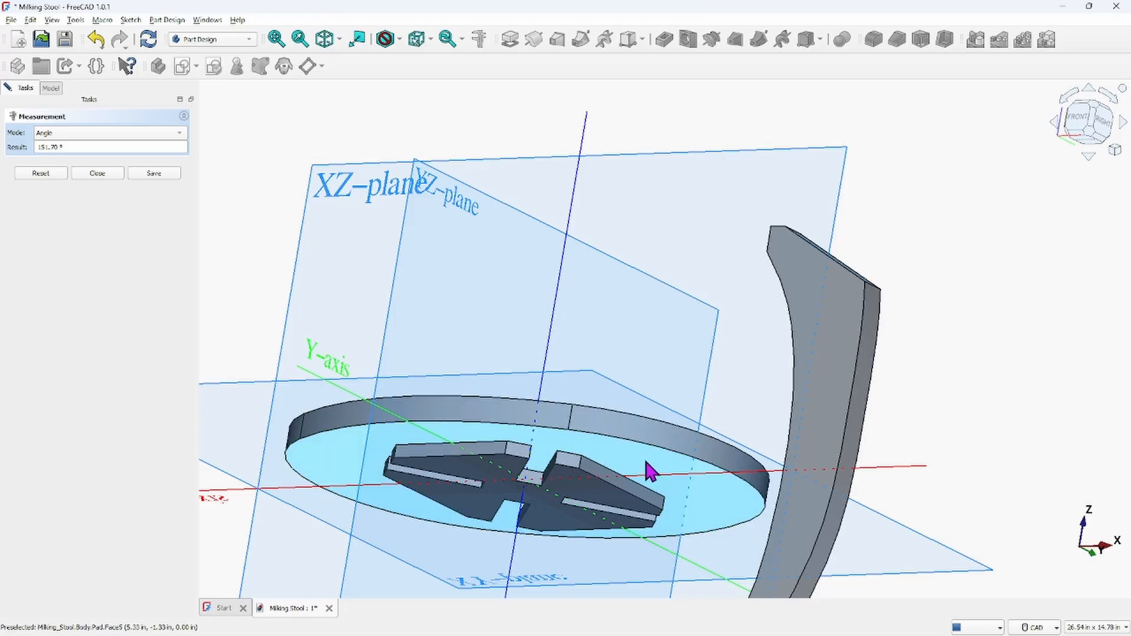
Zoom around and switch to front view to examine the angle measurement between the LEG and TOP bodies
scroll(719, 365, "down", 5)
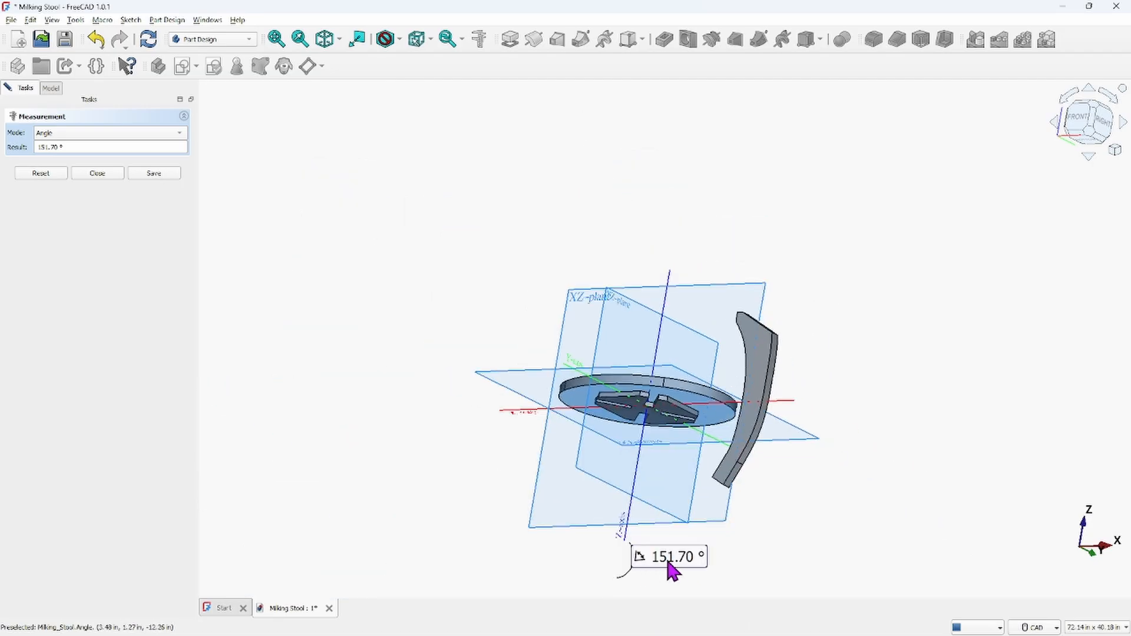
scroll(673, 565, "up", 8)
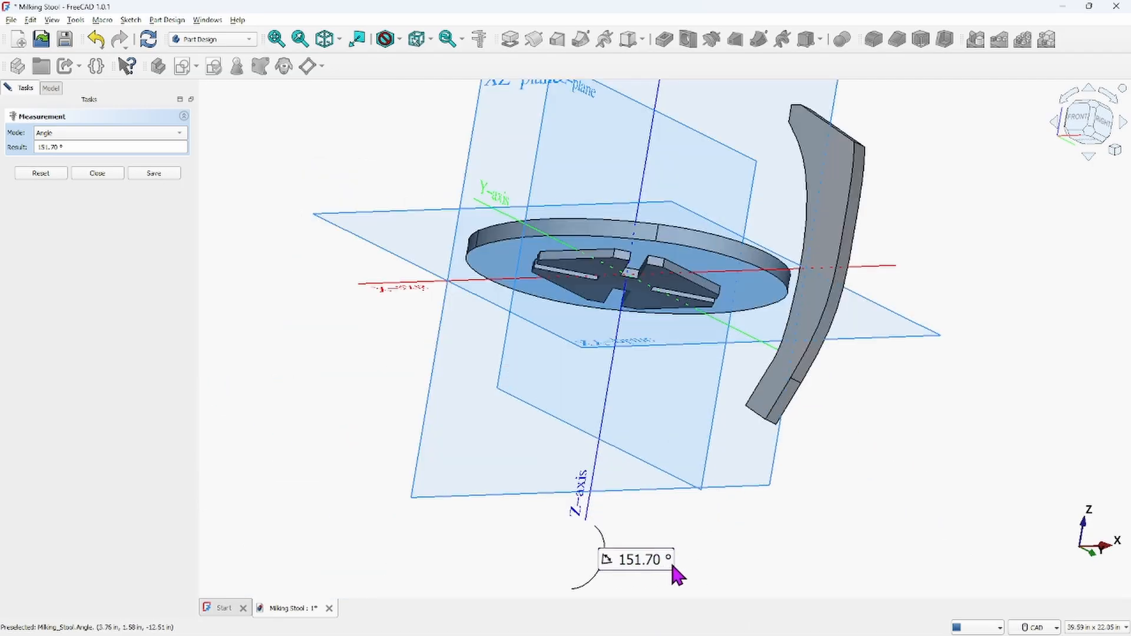
scroll(678, 569, "down", 4)
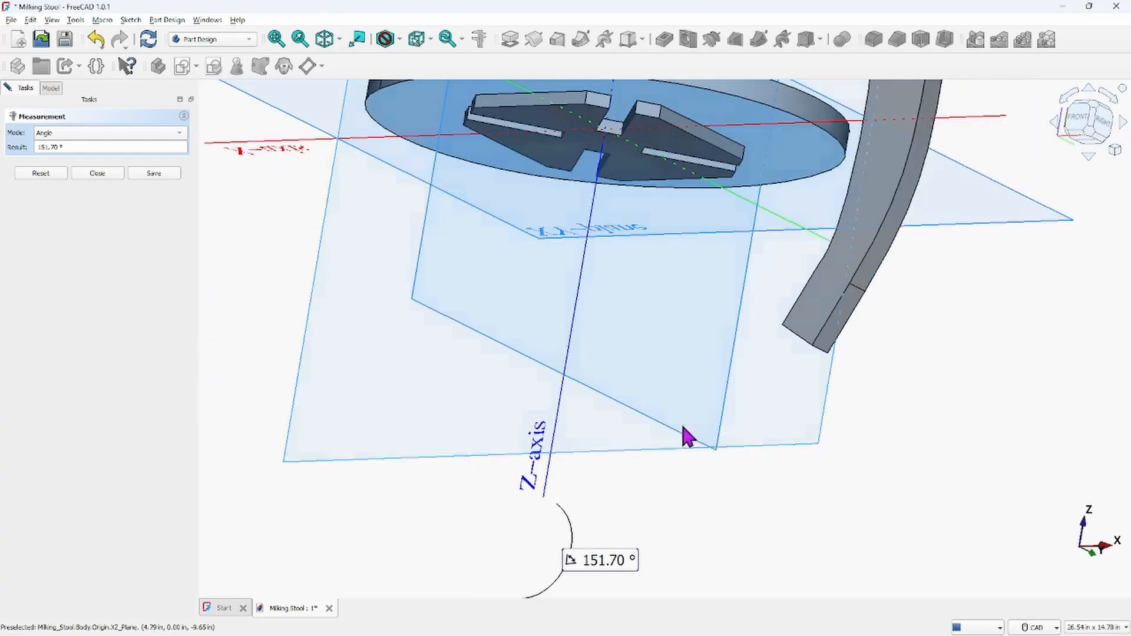
scroll(745, 387, "down", 3)
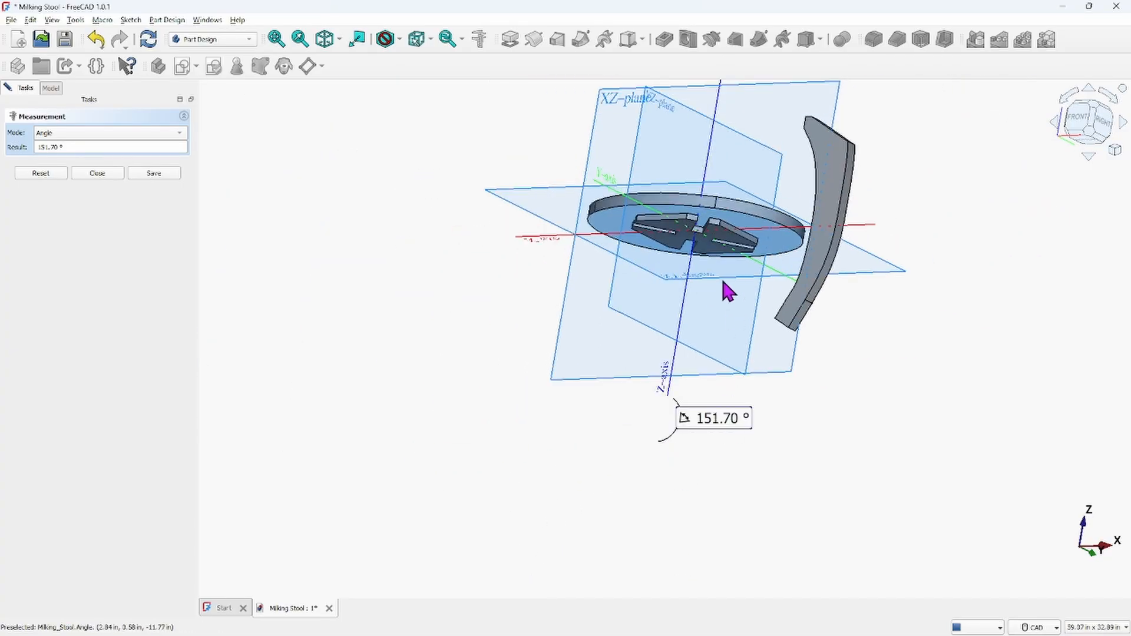
left_click(1078, 118)
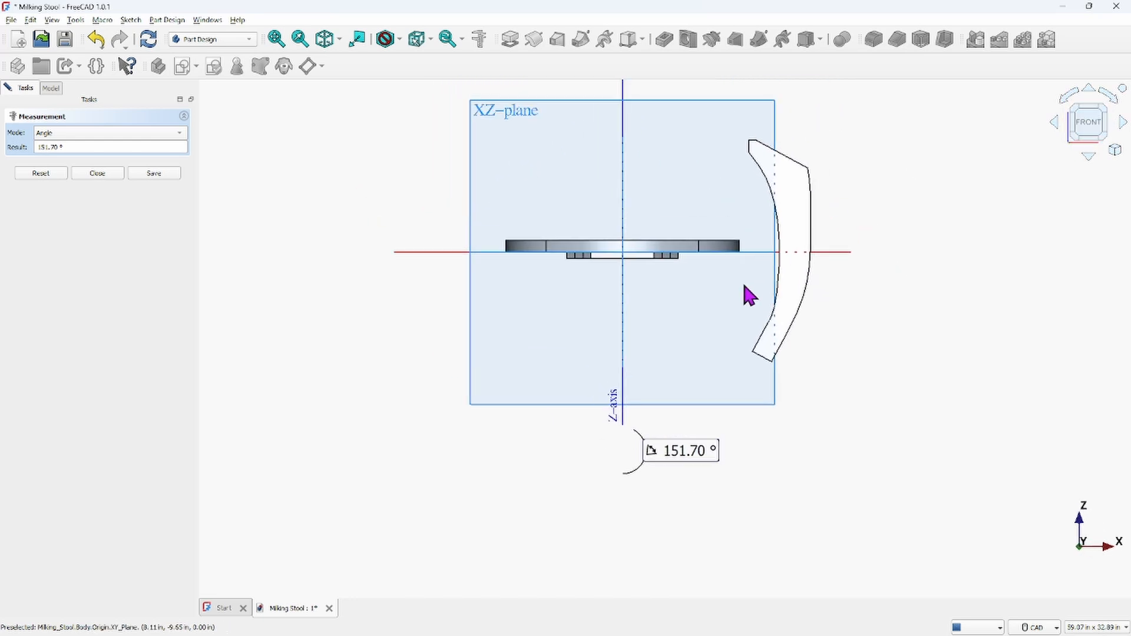
scroll(748, 283, "up", 2)
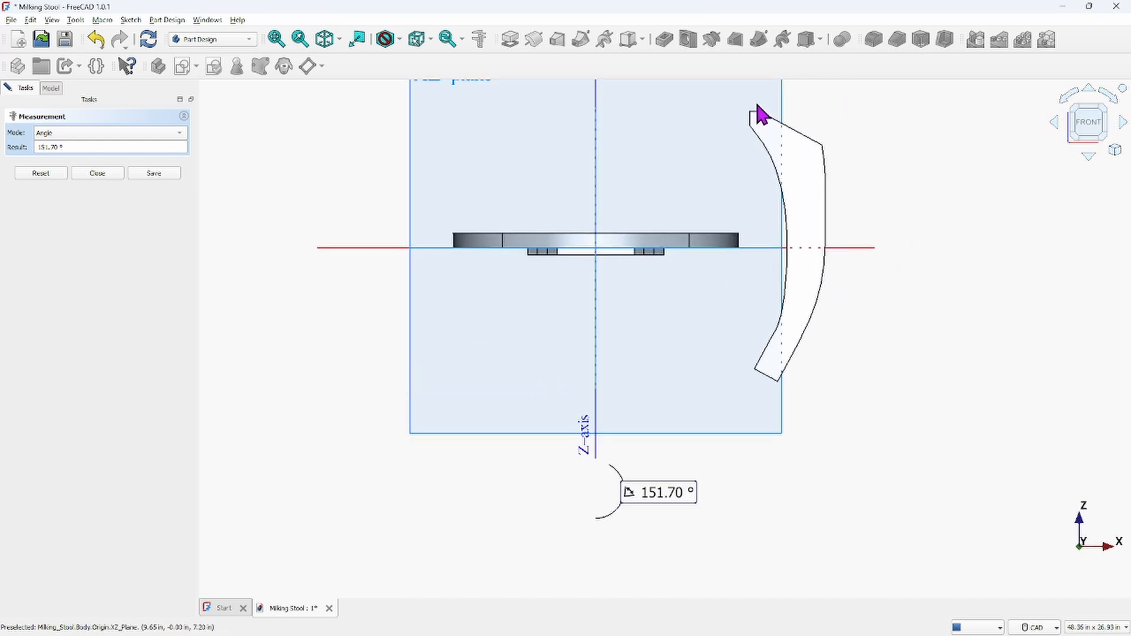
left_click(795, 130)
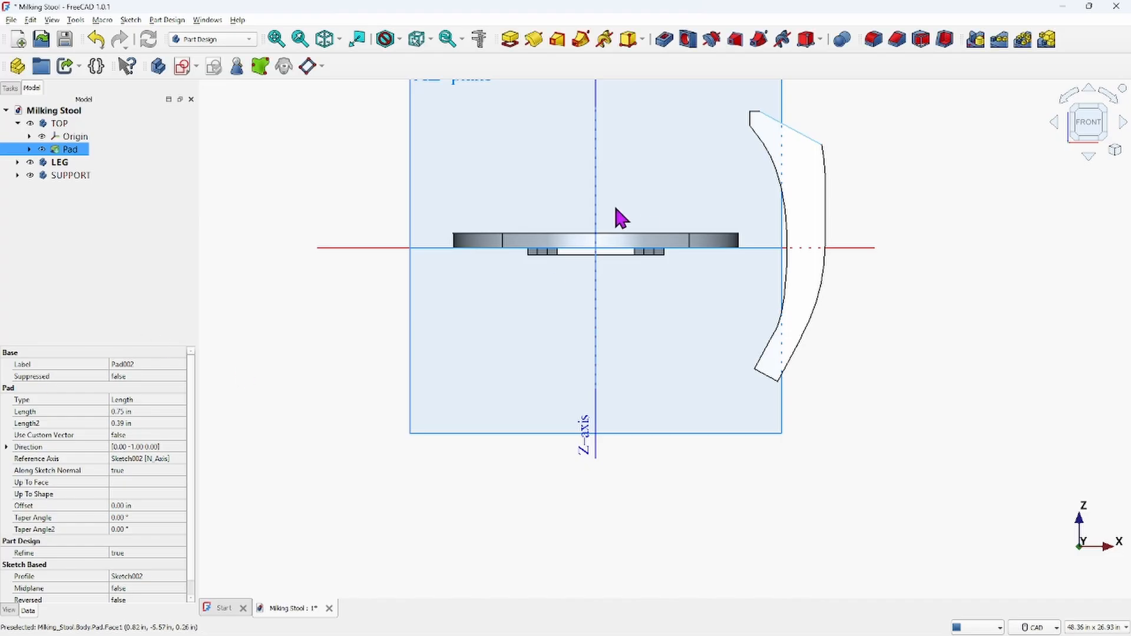
scroll(616, 204, "down", 3)
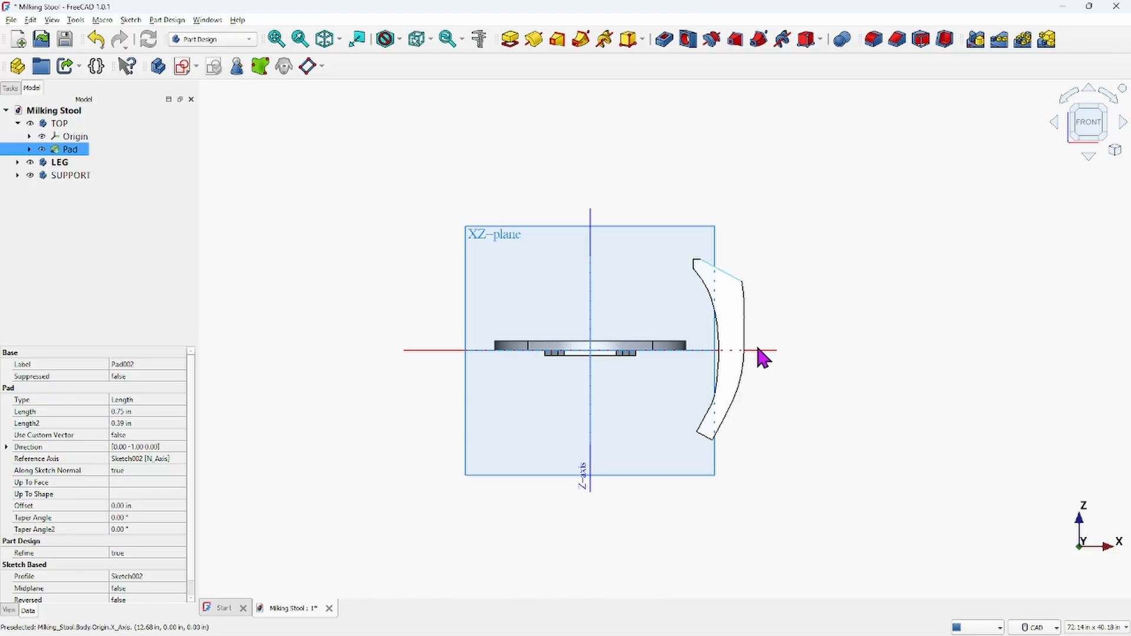
scroll(758, 250, "up", 3)
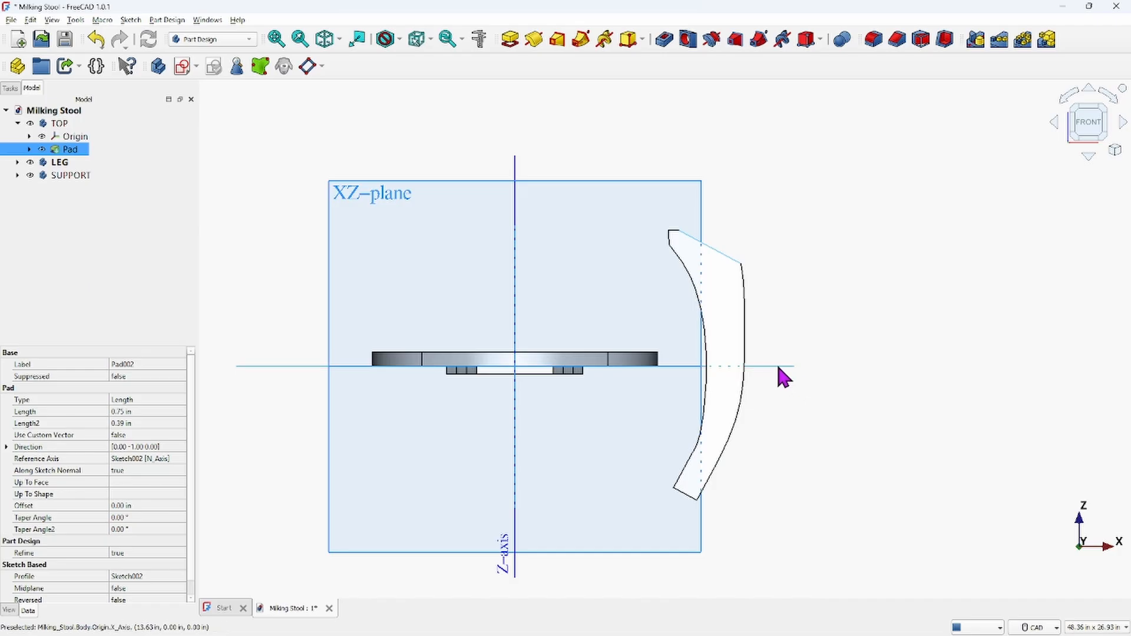
left_click(900, 239)
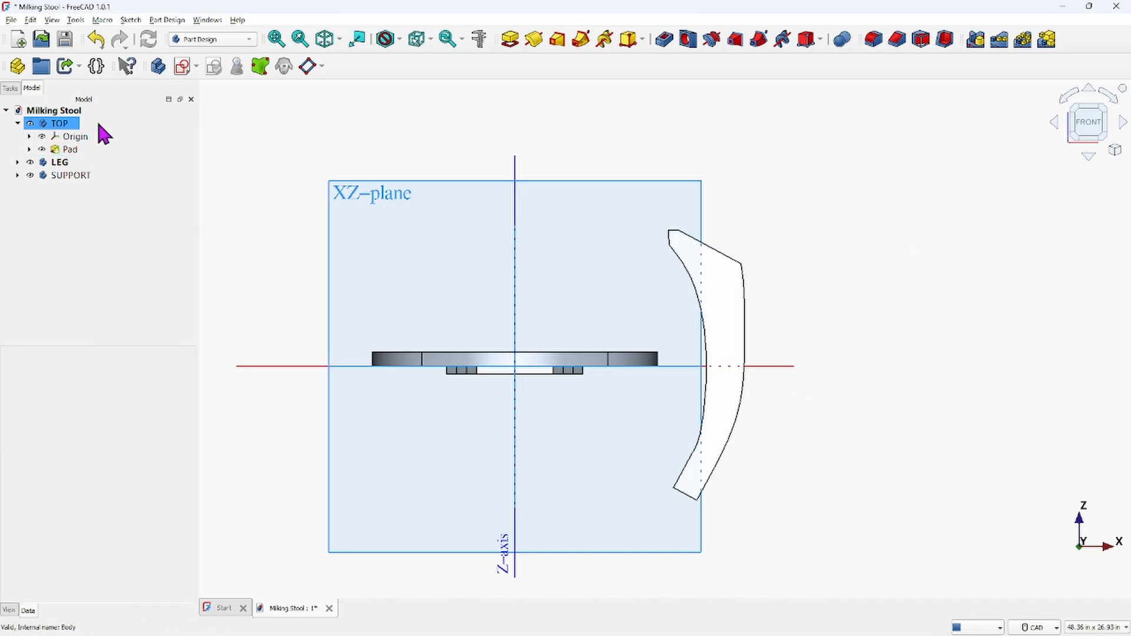
Measure the length of the LEG's upper end edge again in front view and close the measurement
left_click(479, 40)
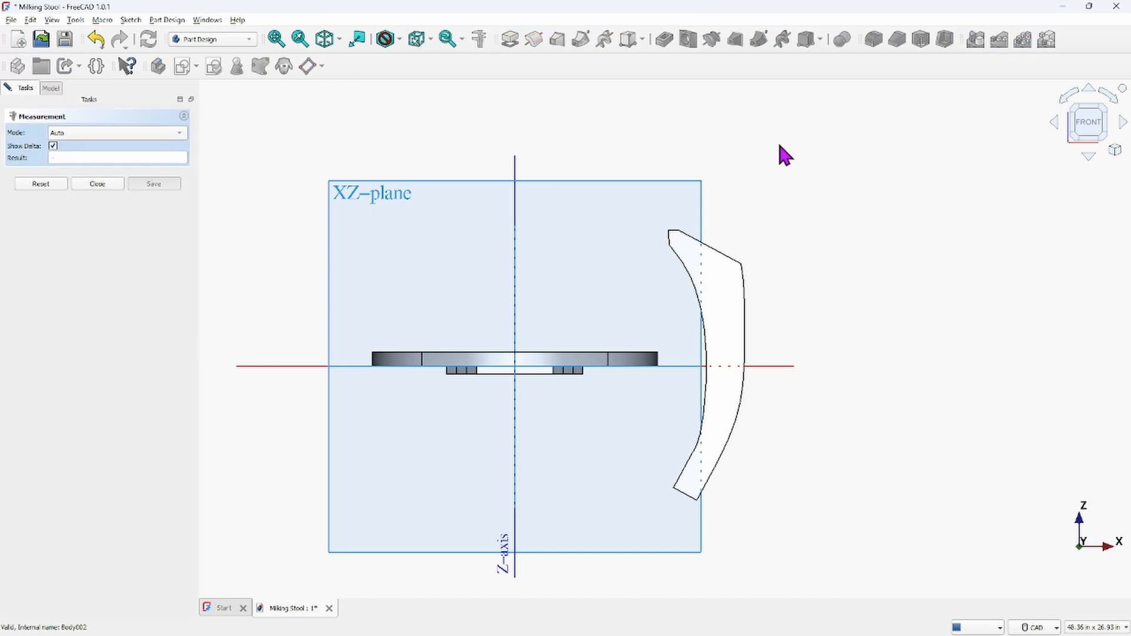
left_click(724, 252)
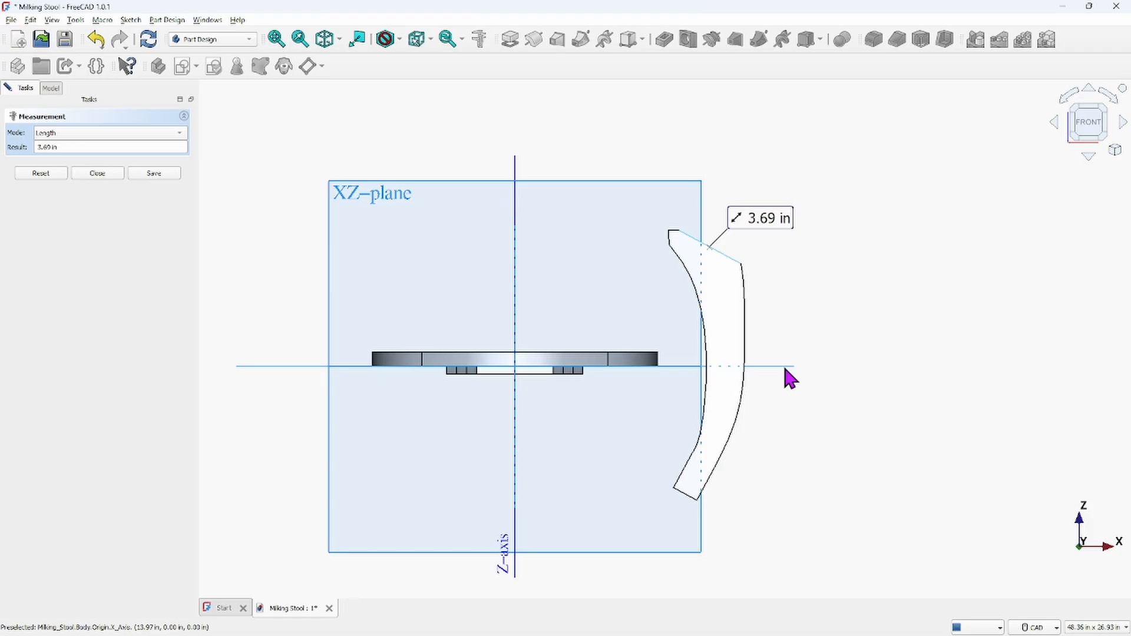
left_click(845, 362)
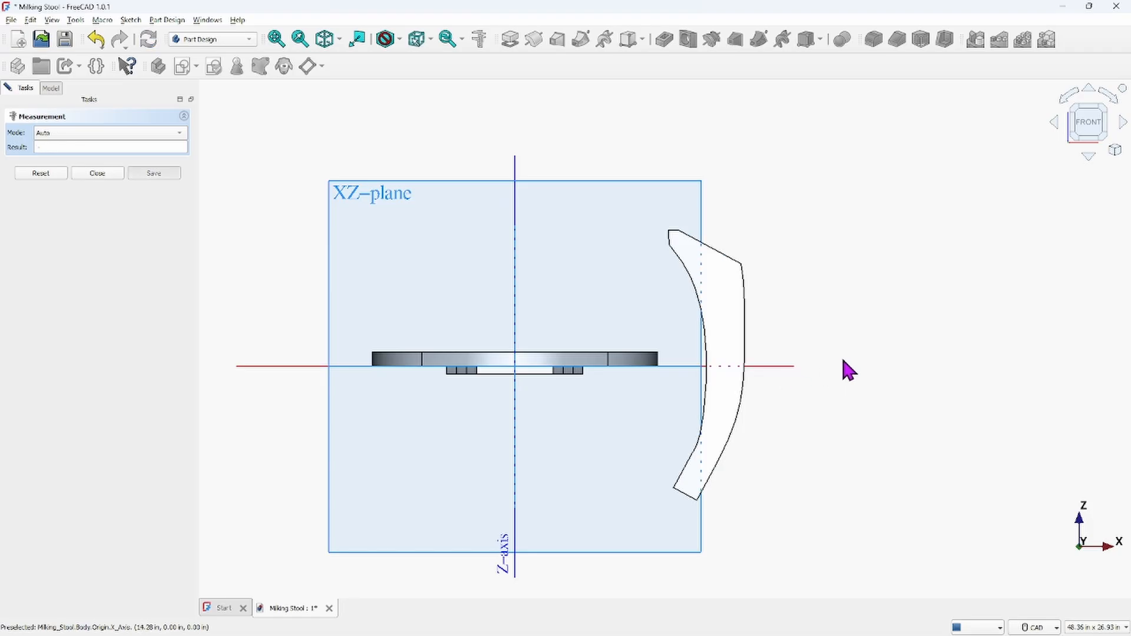
scroll(871, 353, "down", 5)
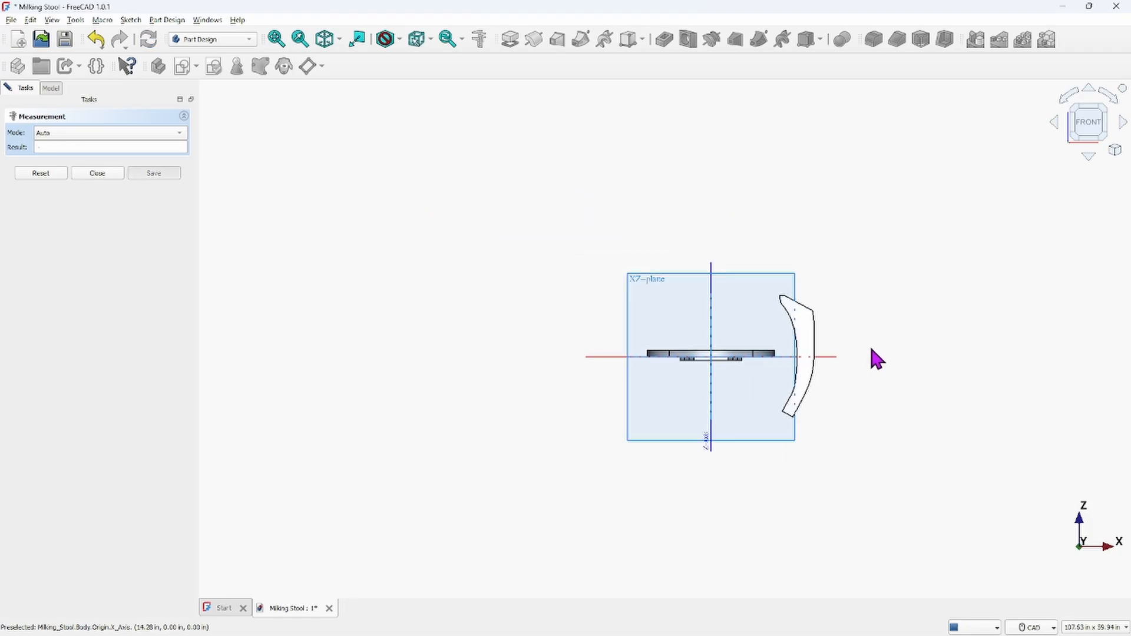
scroll(786, 321, "up", 5)
middle_click_drag(704, 285, 743, 414)
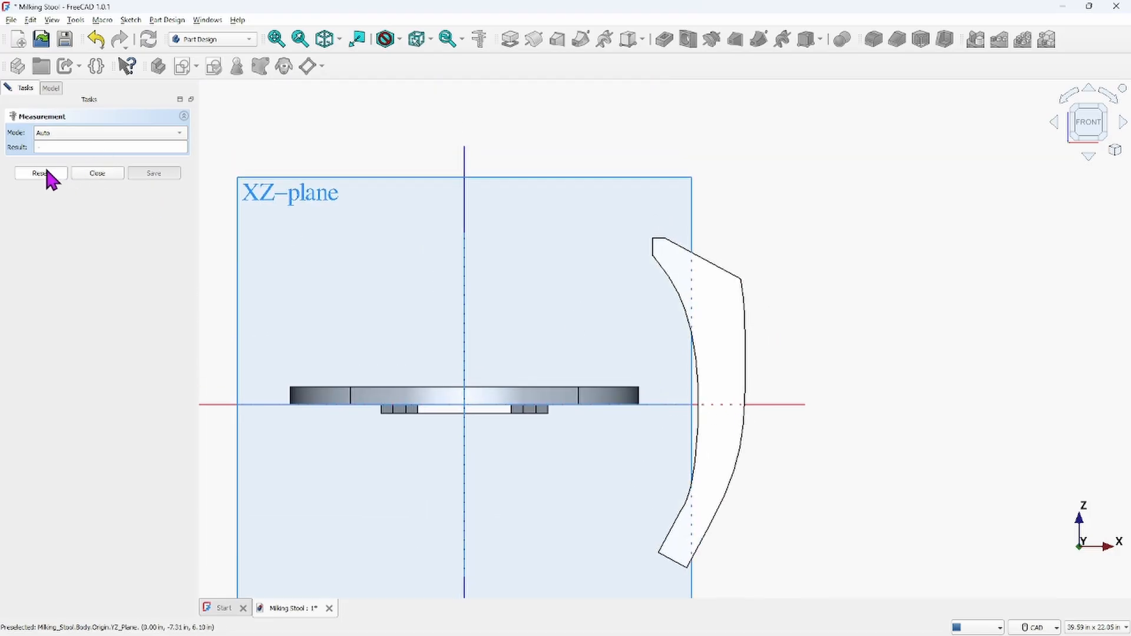
left_click(111, 175)
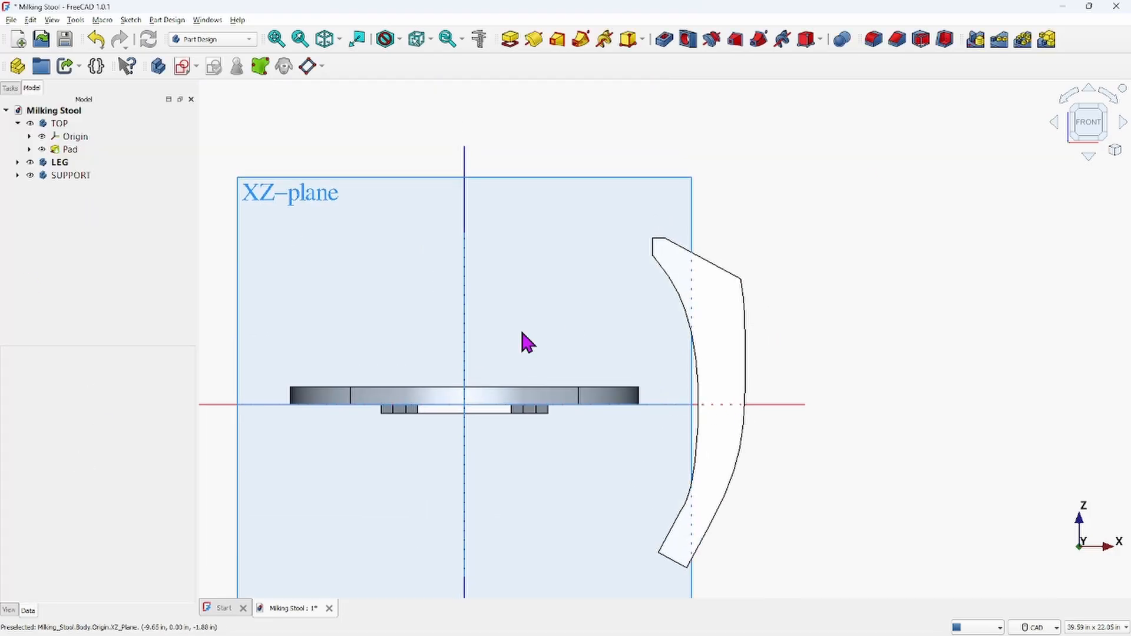
Measure the angle between the TOP body's face and the LEG's upper end face
left_click(479, 39)
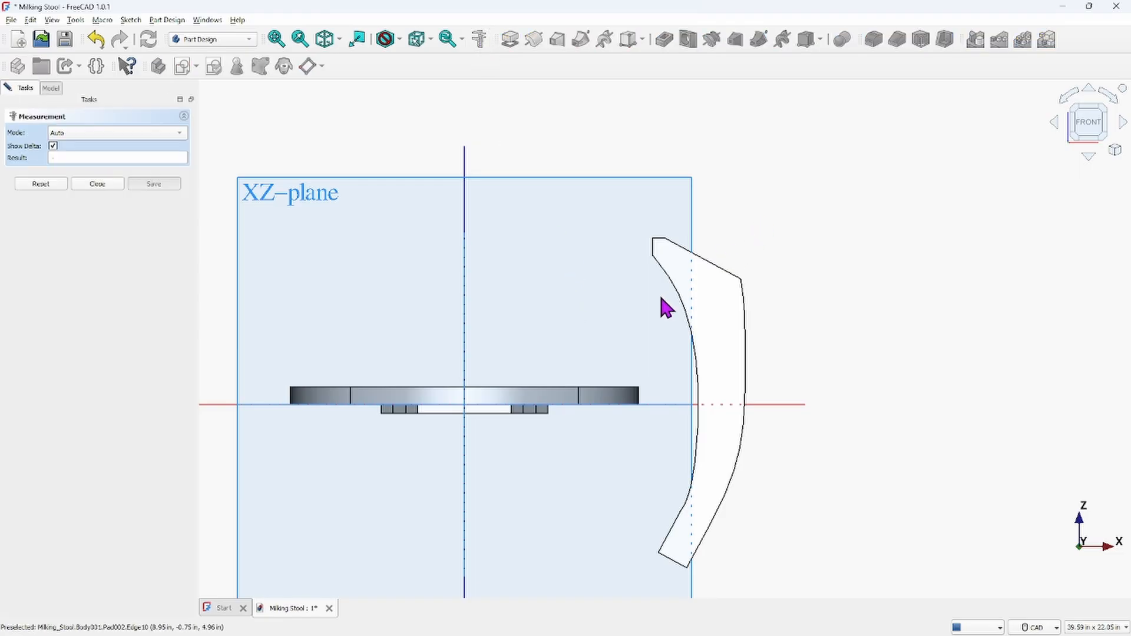
middle_click_drag(664, 306, 651, 410)
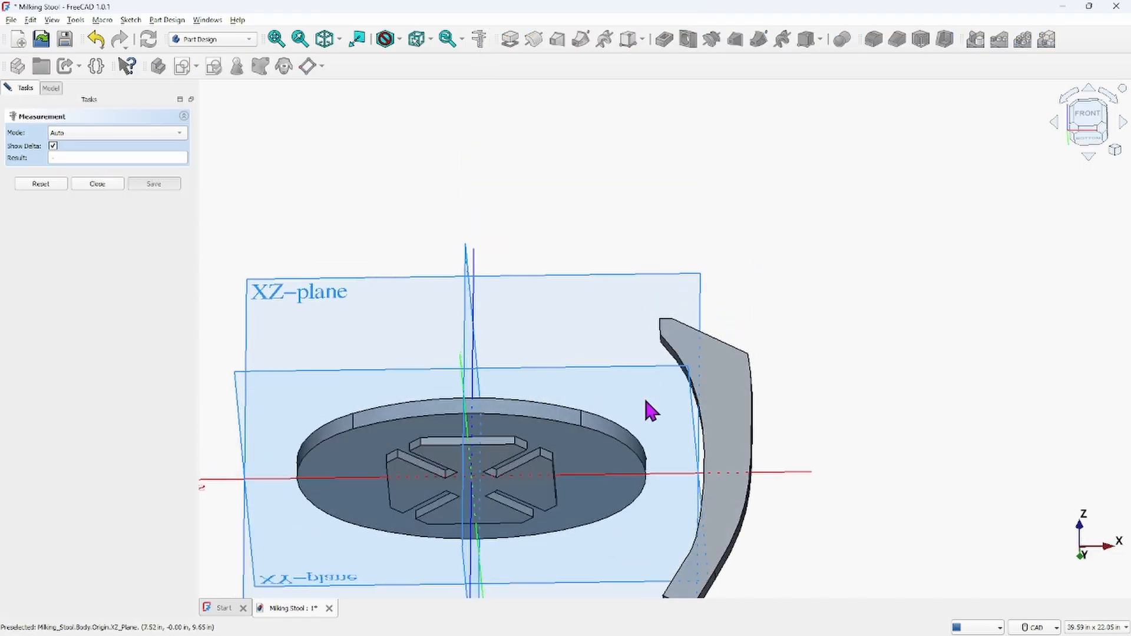
left_click(583, 462)
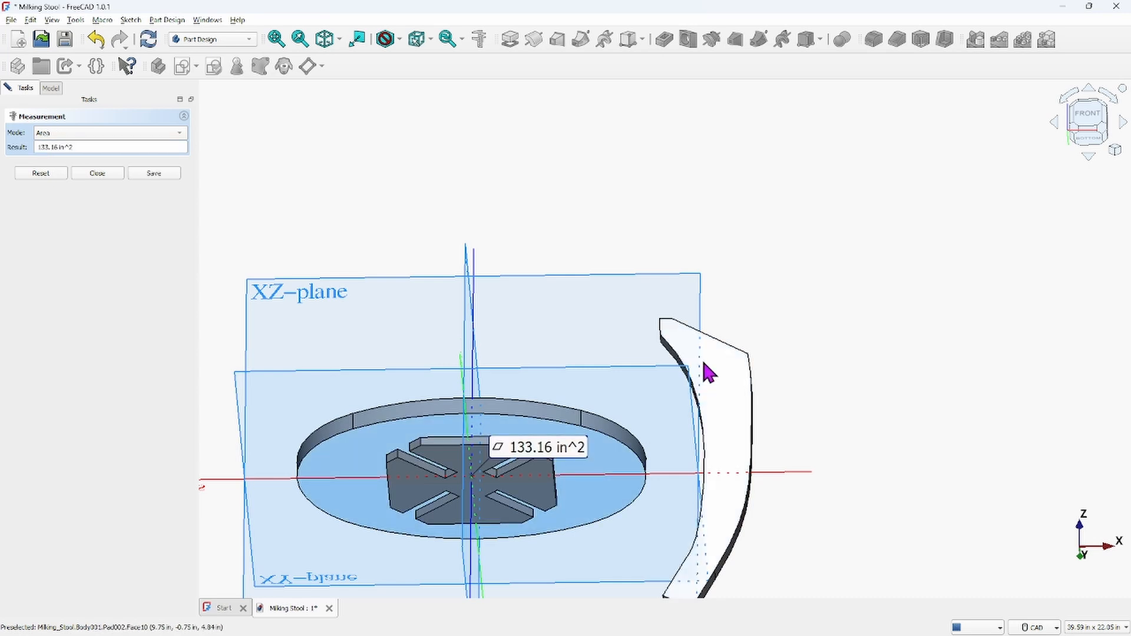
middle_click_drag(737, 280, 727, 335)
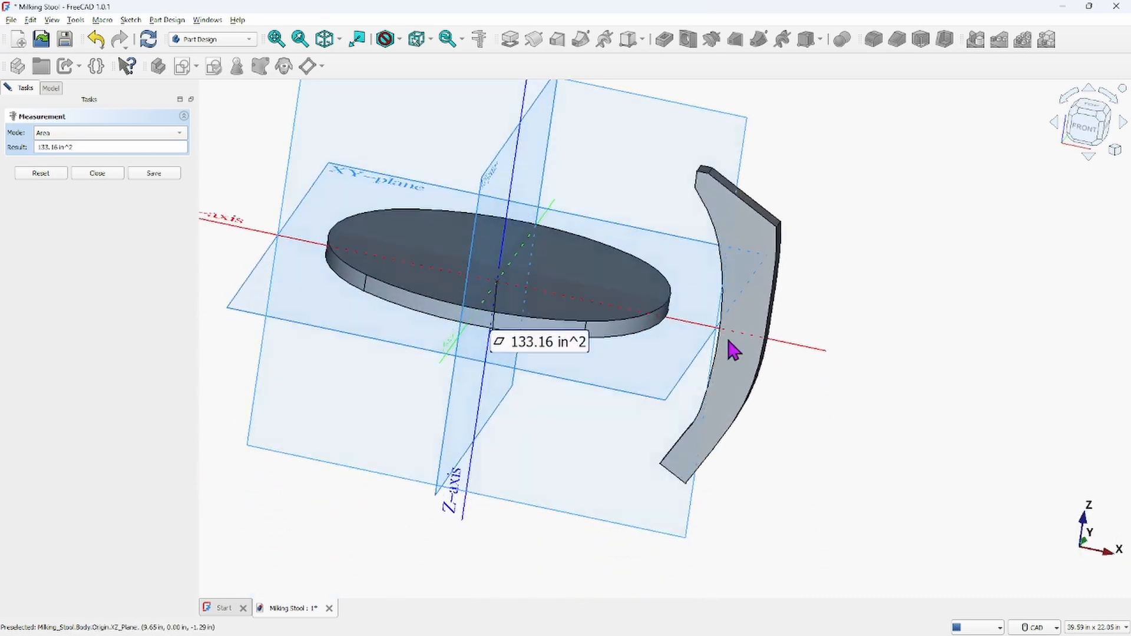
left_click(769, 223)
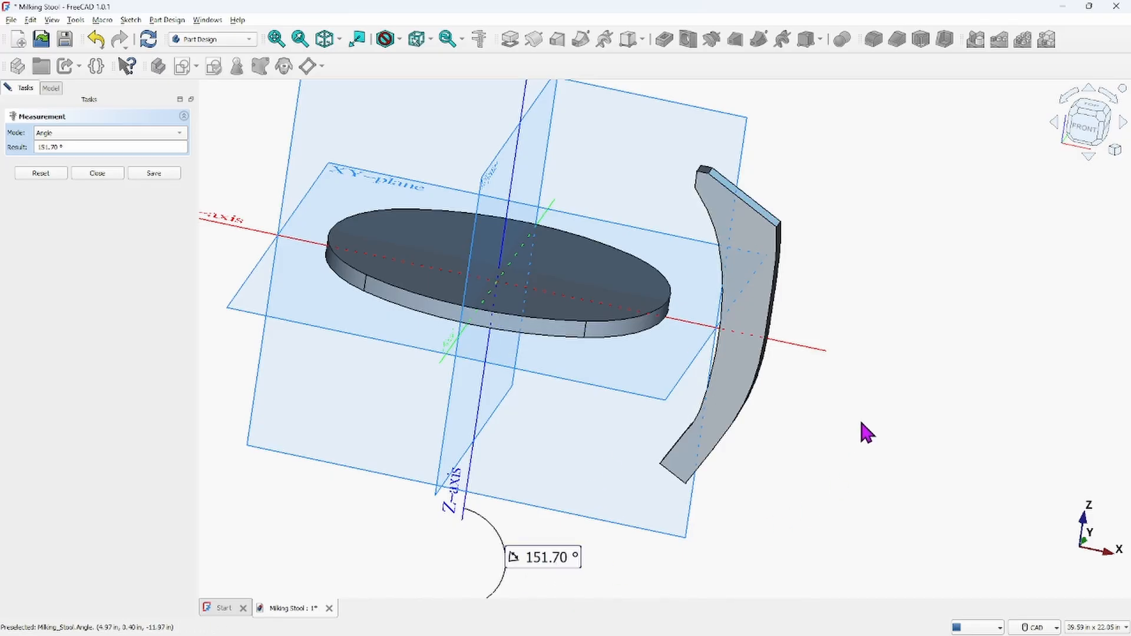
Select the 151.70° angle result in the measurement and close the measurement
scroll(901, 357, "down", 1)
middle_click_drag(901, 356, 833, 252)
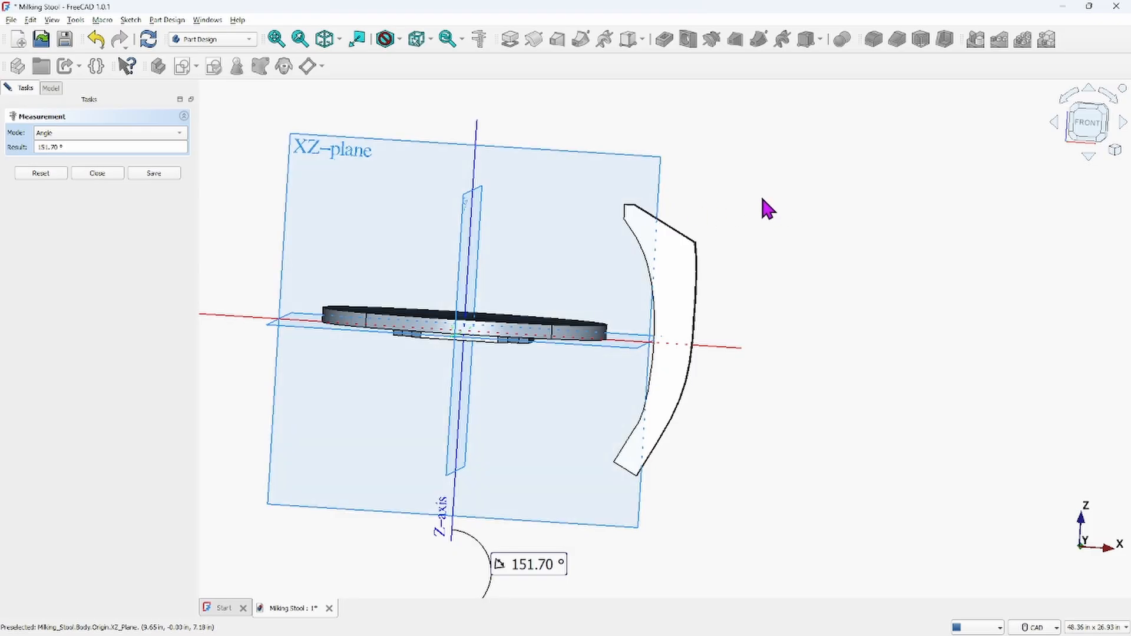
mouse_move(539, 629)
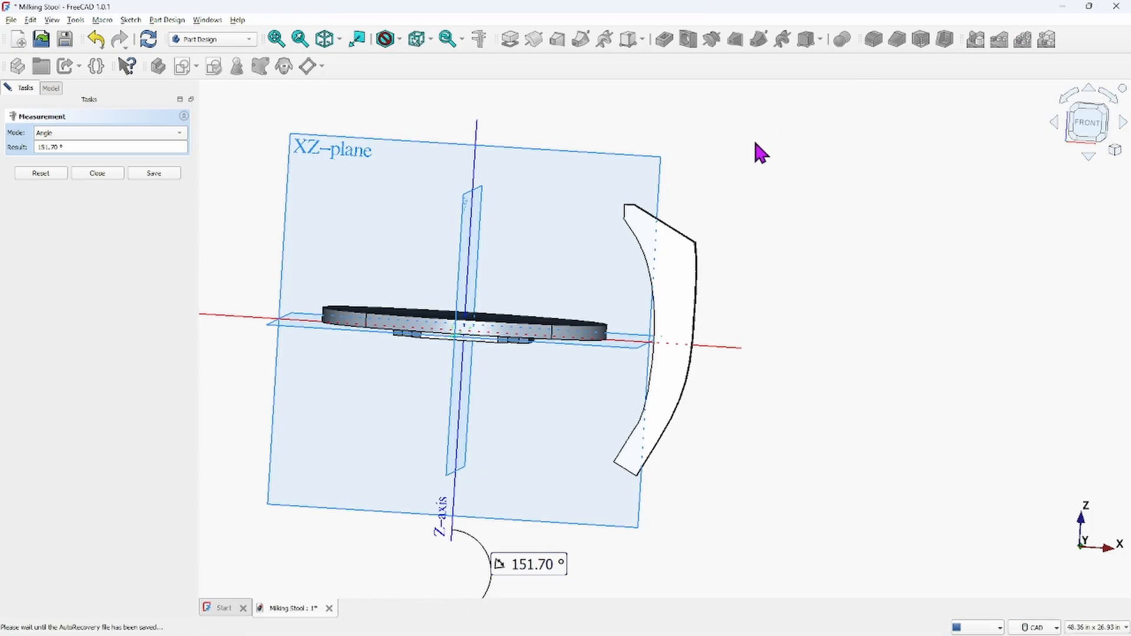
left_click(82, 149)
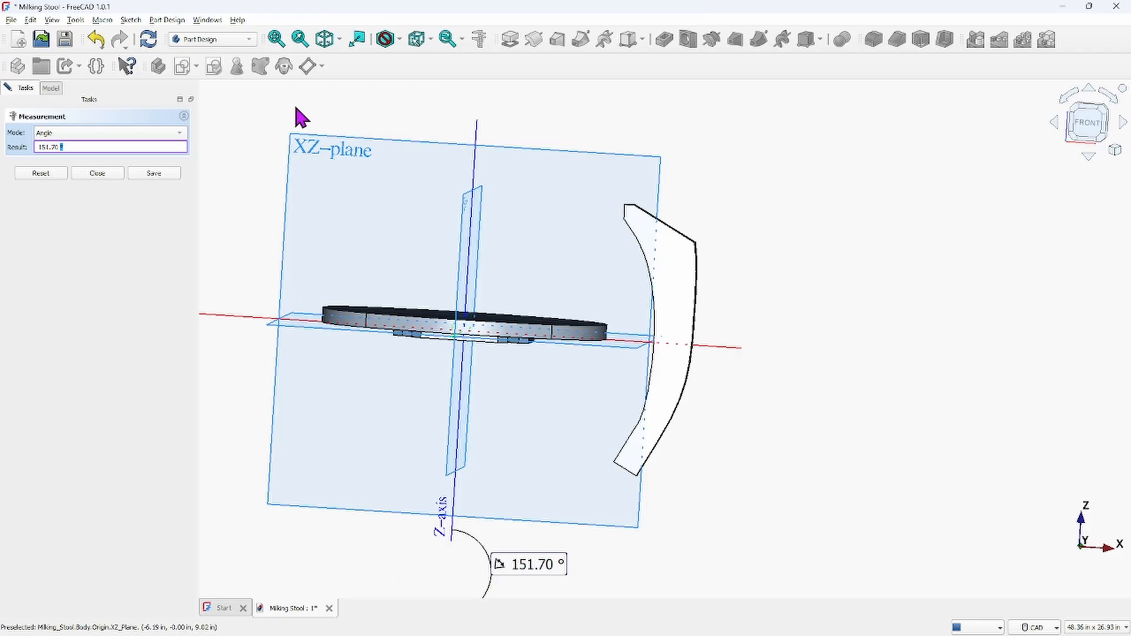
key("shift+Home")
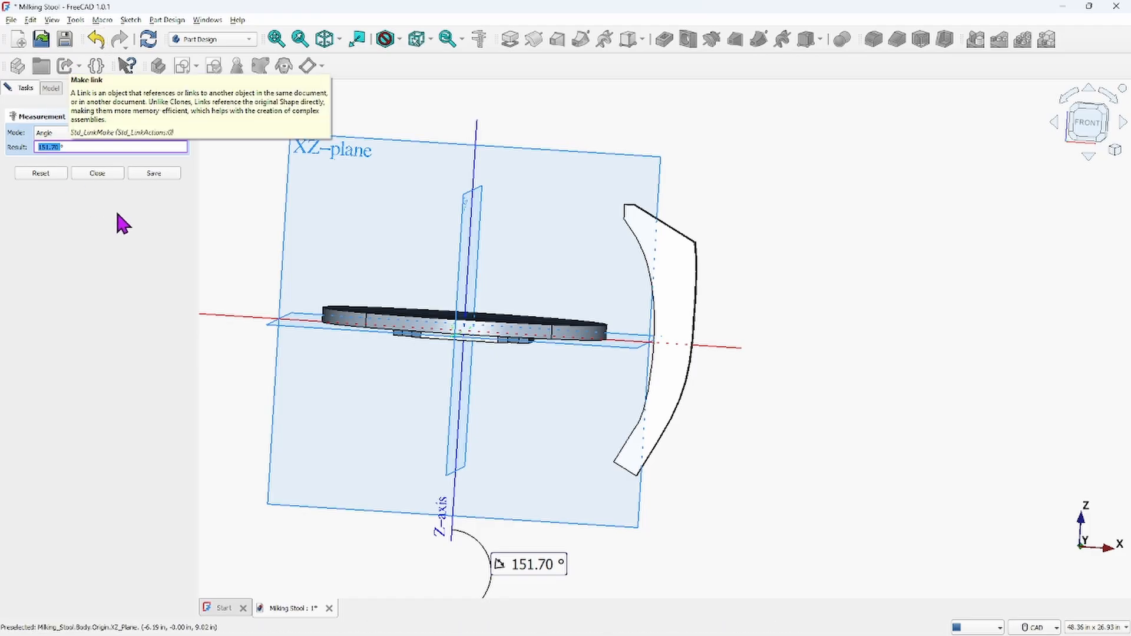
left_click(95, 175)
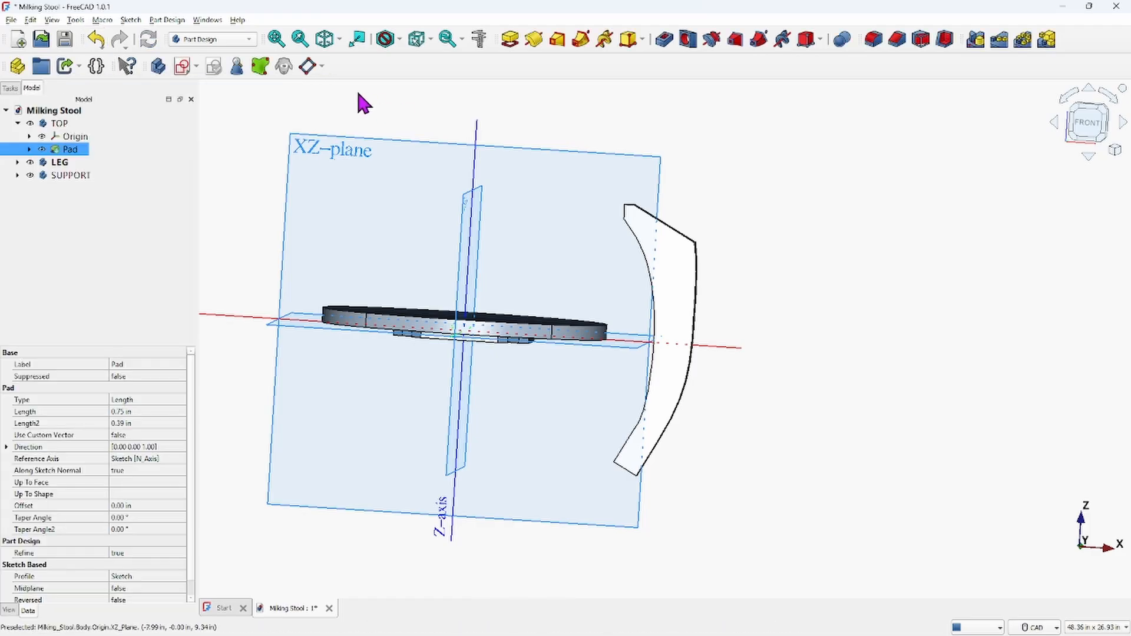
Open Transform on the LEG body and set the rotation increment to 151.70°, switching to front view
left_click(61, 163)
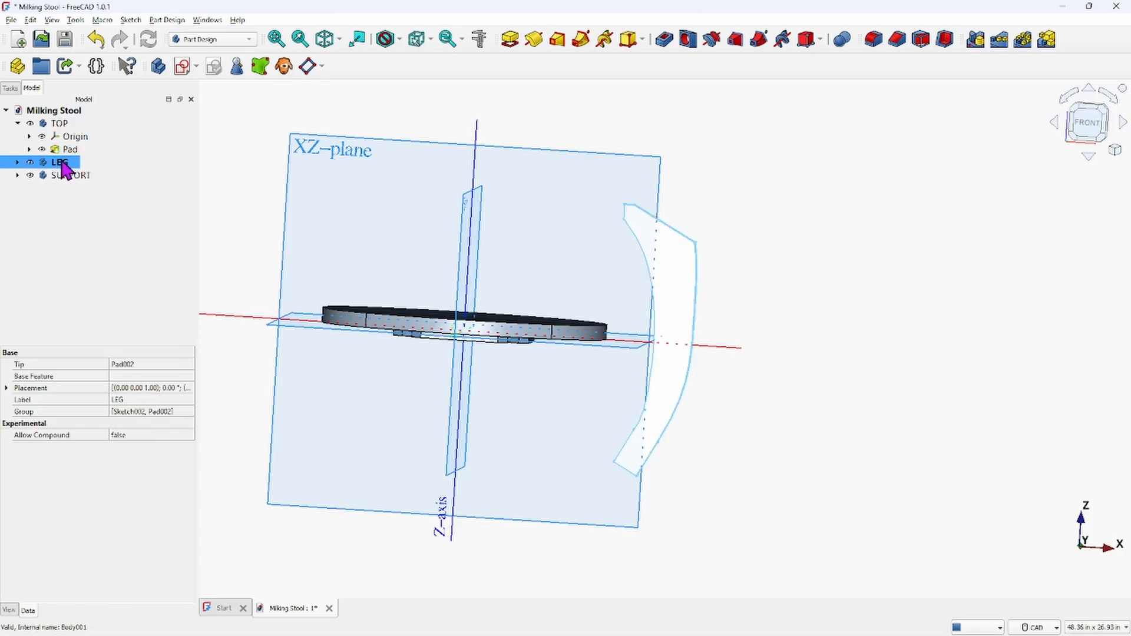
right_click(64, 167)
left_click(93, 176)
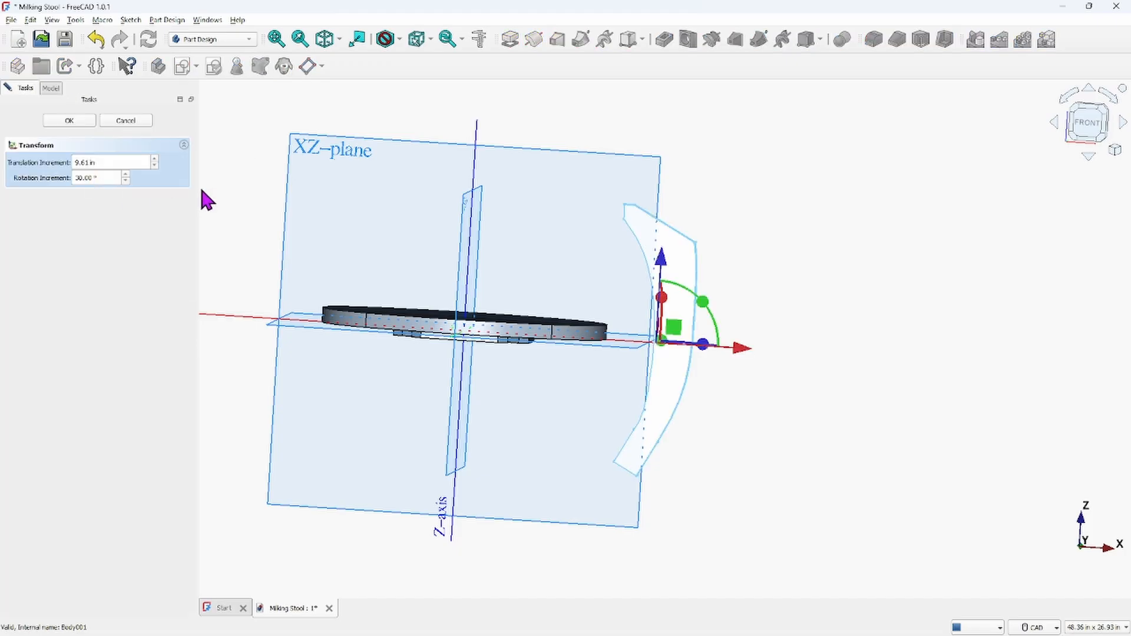
left_click_drag(111, 176, 47, 174)
type("151.70")
left_click(1087, 124)
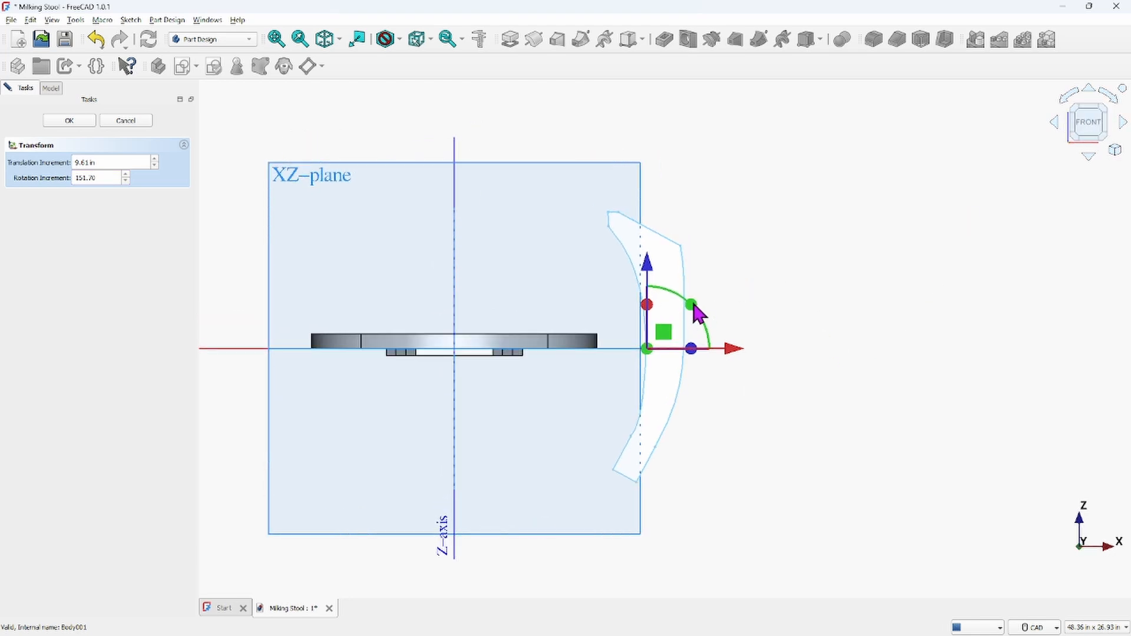
Try rotating the LEG with the rotation handle by the 151.70° increment
mouse_move(694, 308)
left_mouse_down()
mouse_move(672, 250)
mouse_move(634, 217)
mouse_move(457, 112)
mouse_move(248, 103)
mouse_move(147, 164)
mouse_move(121, 267)
mouse_move(713, 215)
mouse_move(750, 317)
mouse_move(690, 313)
mouse_move(707, 341)
mouse_move(715, 421)
left_mouse_up()
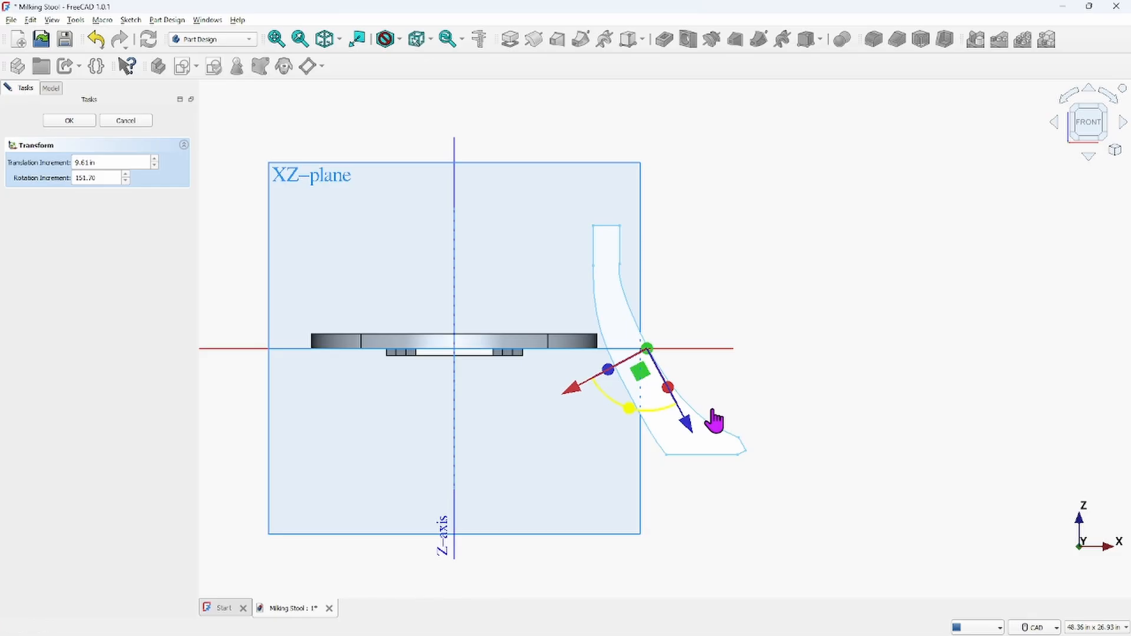
left_click_drag(715, 421, 719, 429)
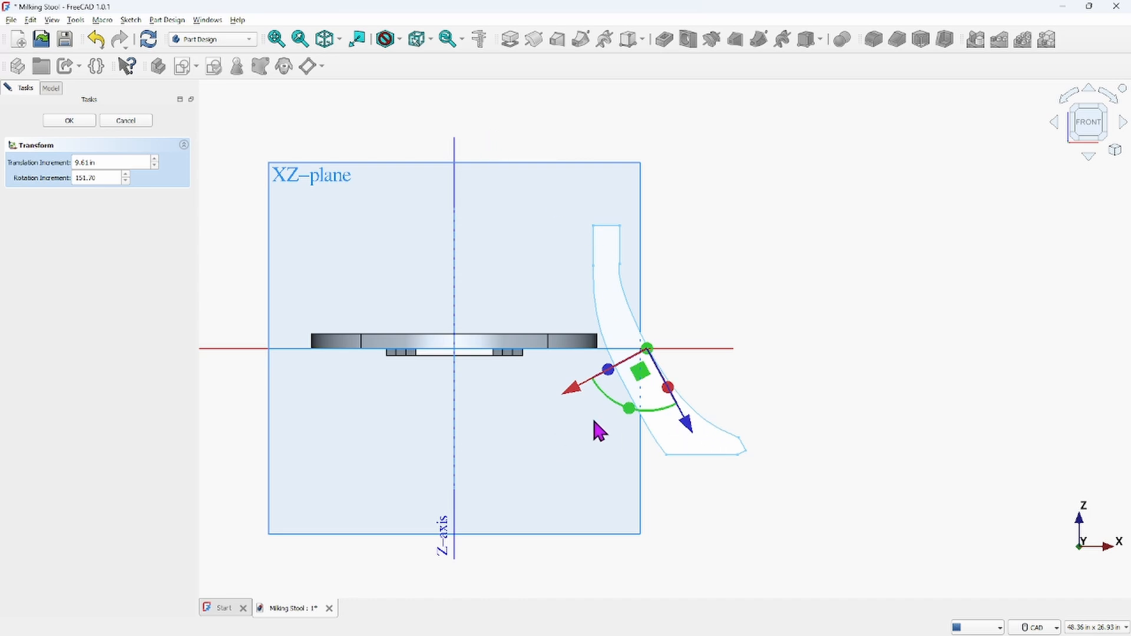
middle_click_drag(883, 249, 842, 288)
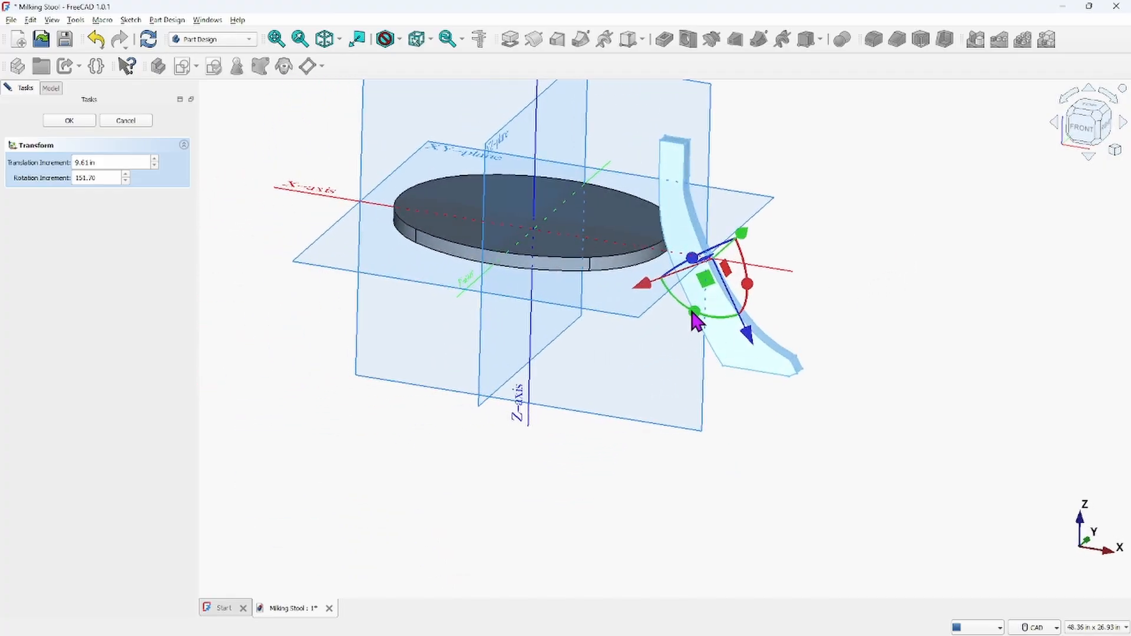
left_click_drag(692, 314, 877, 88)
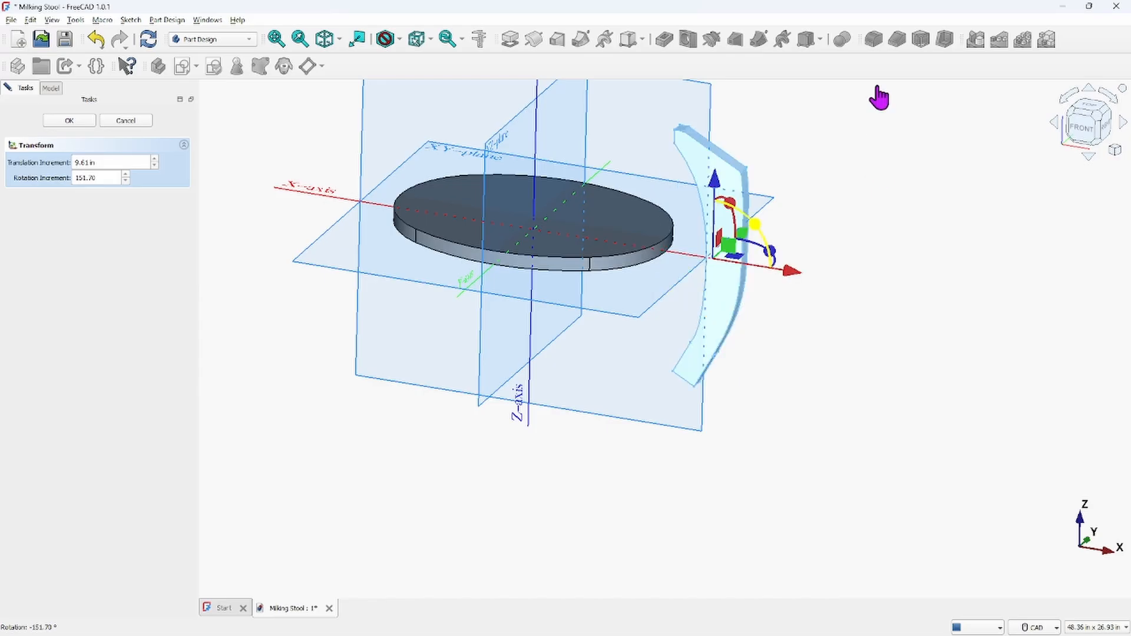
scroll(825, 223, "up", 2)
scroll(828, 221, "down", 1)
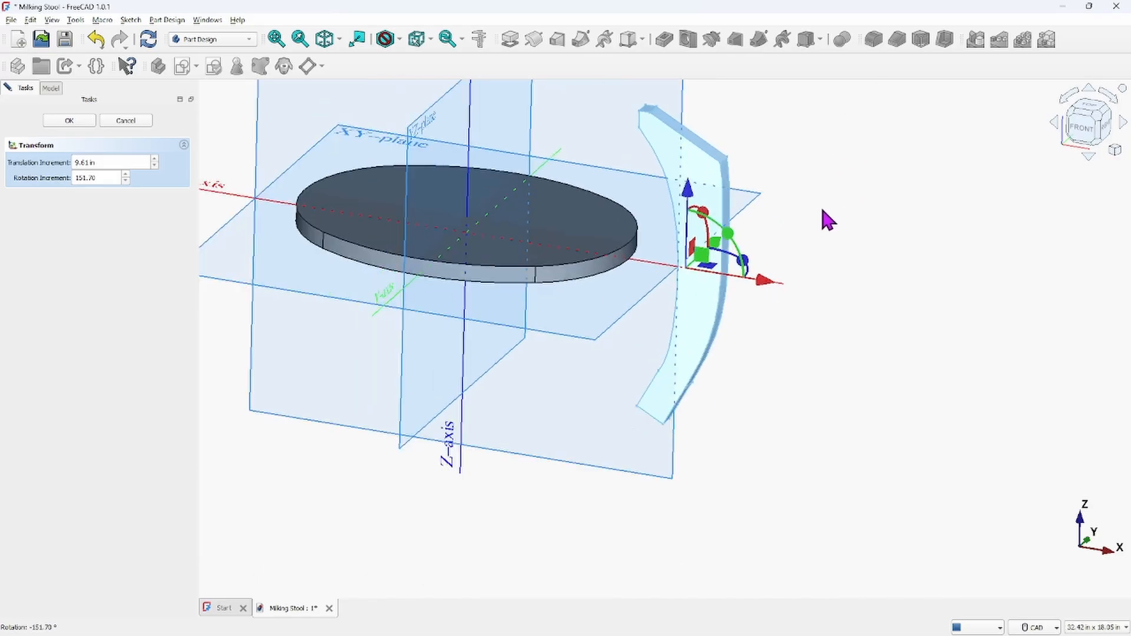
scroll(822, 212, "down", 1)
middle_click_drag(804, 218, 886, 291)
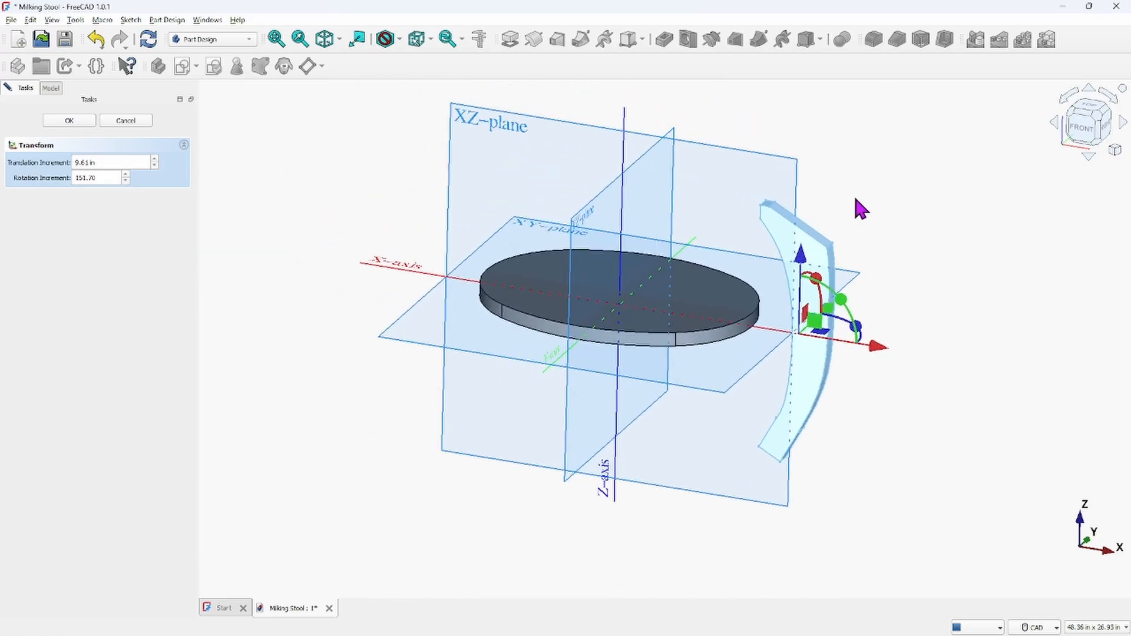
Set the rotation increment to 180-151.7°, rotate the LEG by it, and confirm the transform
left_click(108, 177)
type("00")
key("Up")
key("BackSpace")
key("Up")
type("180-151.7")
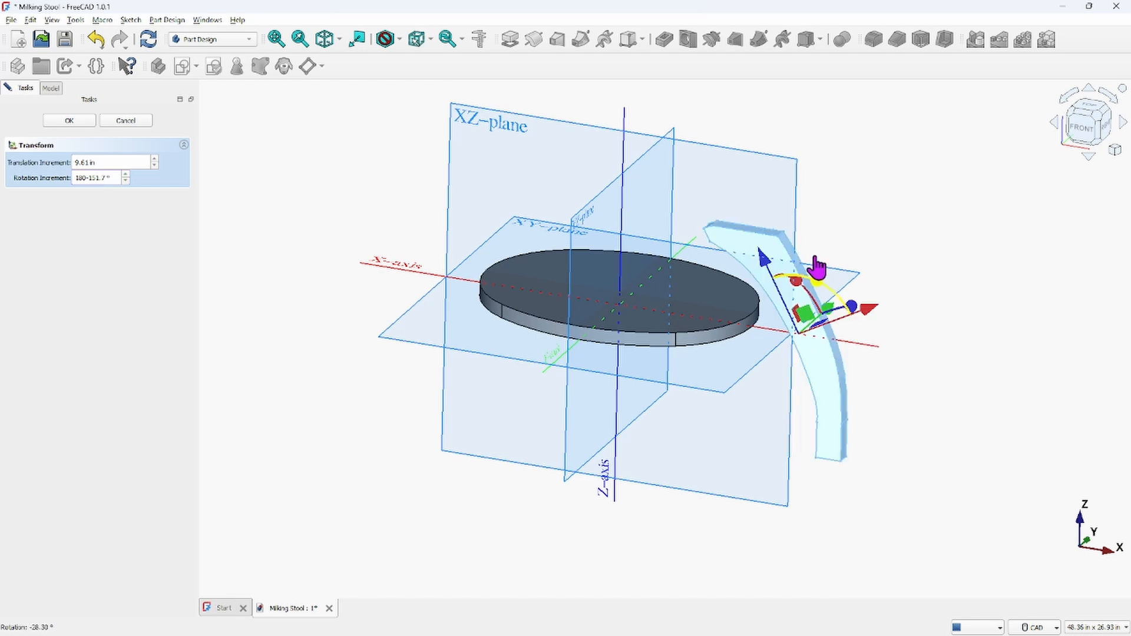
left_click(69, 121)
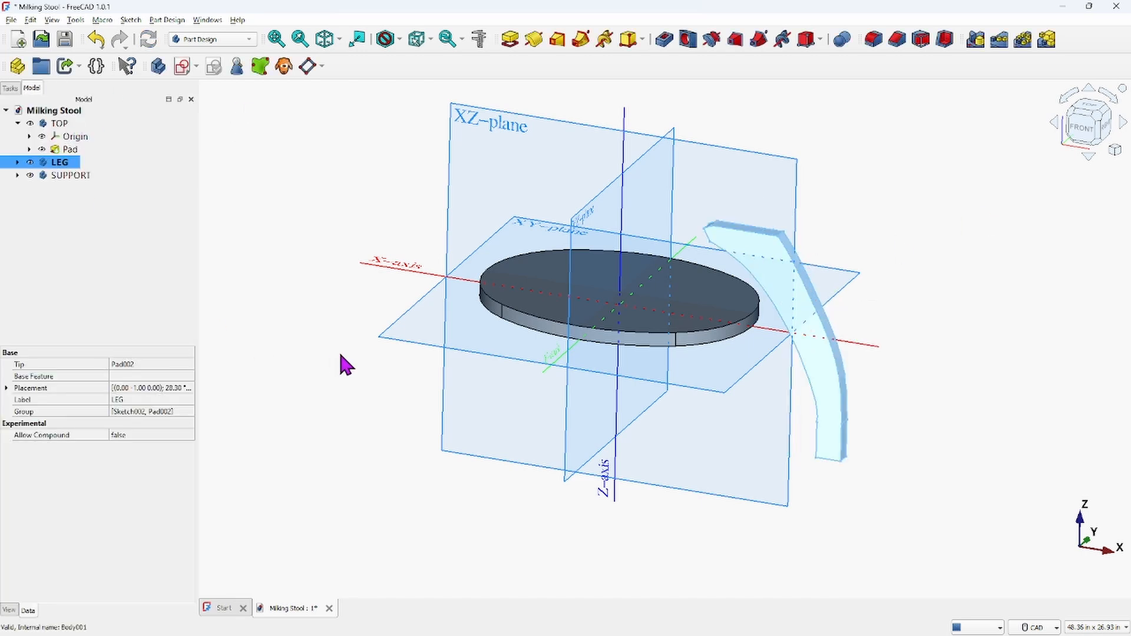
Measure the length of the LEG's upper end edge in front view
left_click(1088, 124)
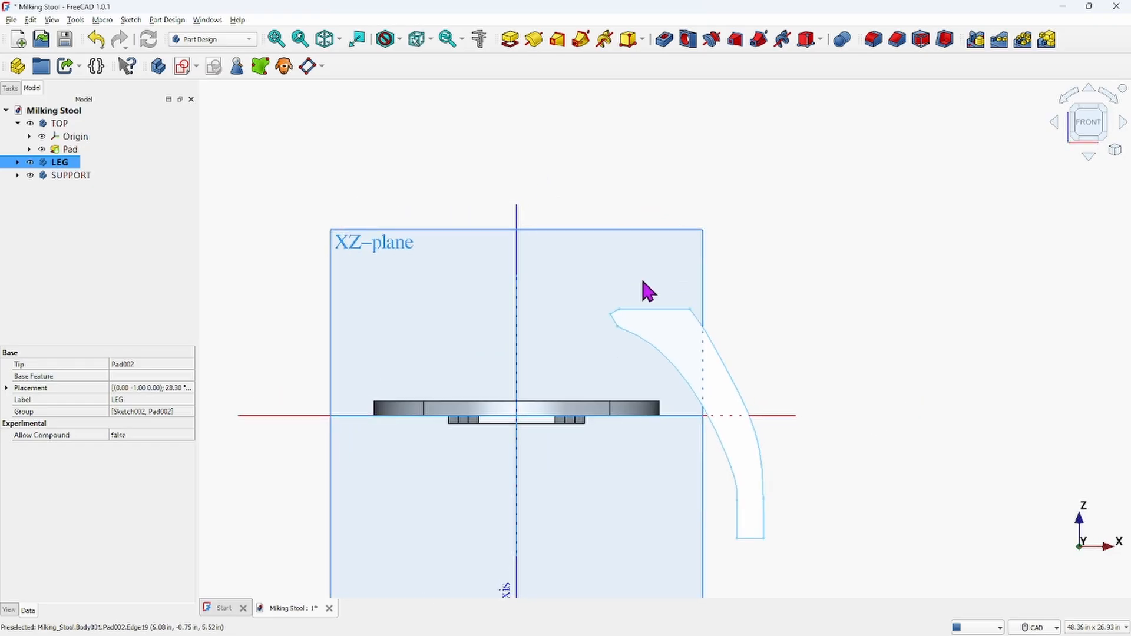
left_click(854, 412)
scroll(674, 327, "down", 4)
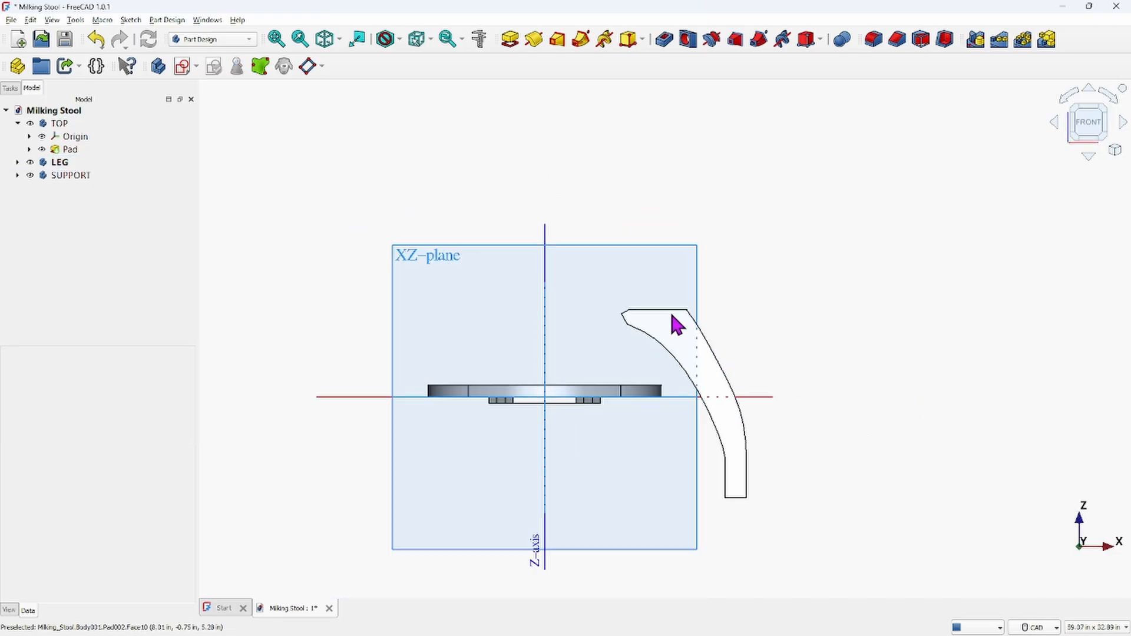
middle_click_drag(665, 343, 701, 300)
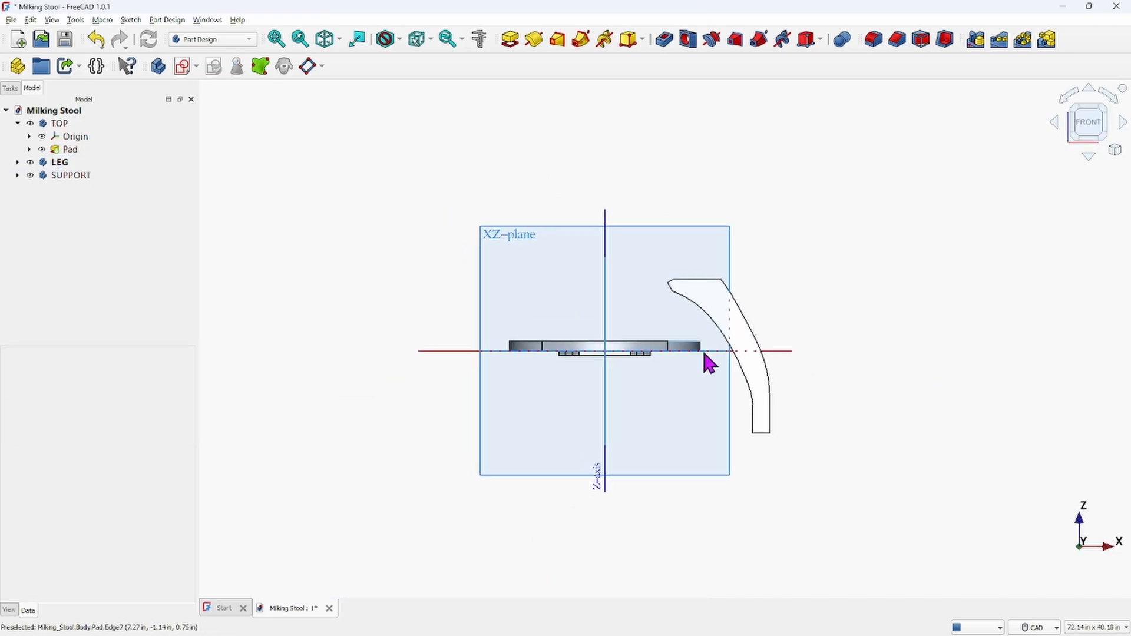
left_click(782, 354)
scroll(862, 328, "up", 3)
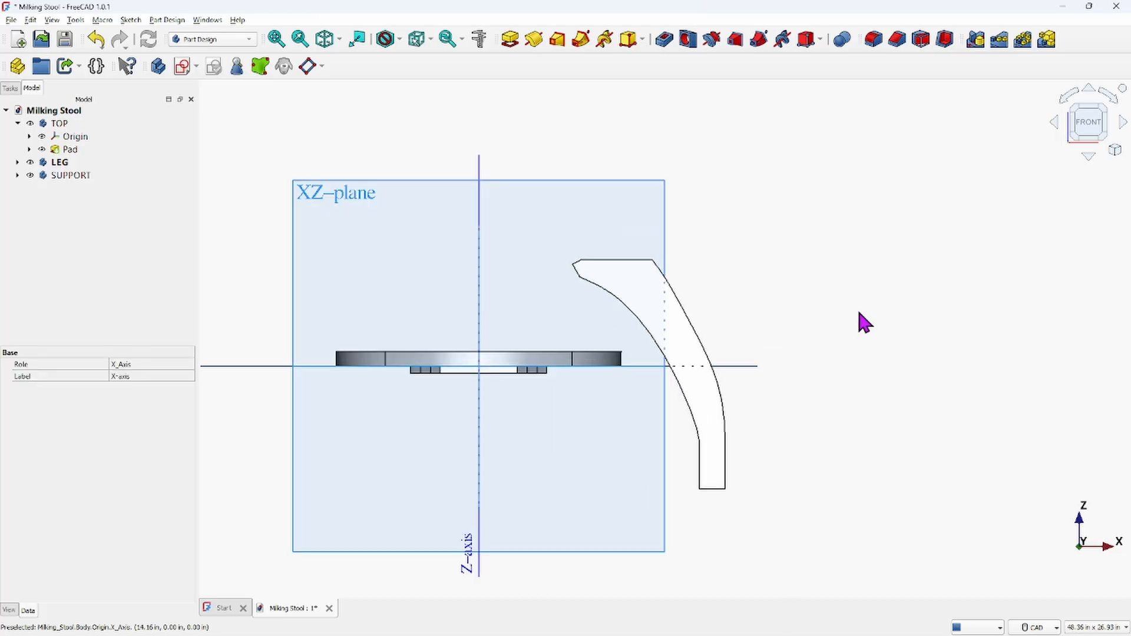
scroll(862, 321, "up", 2)
middle_click_drag(808, 268, 966, 276)
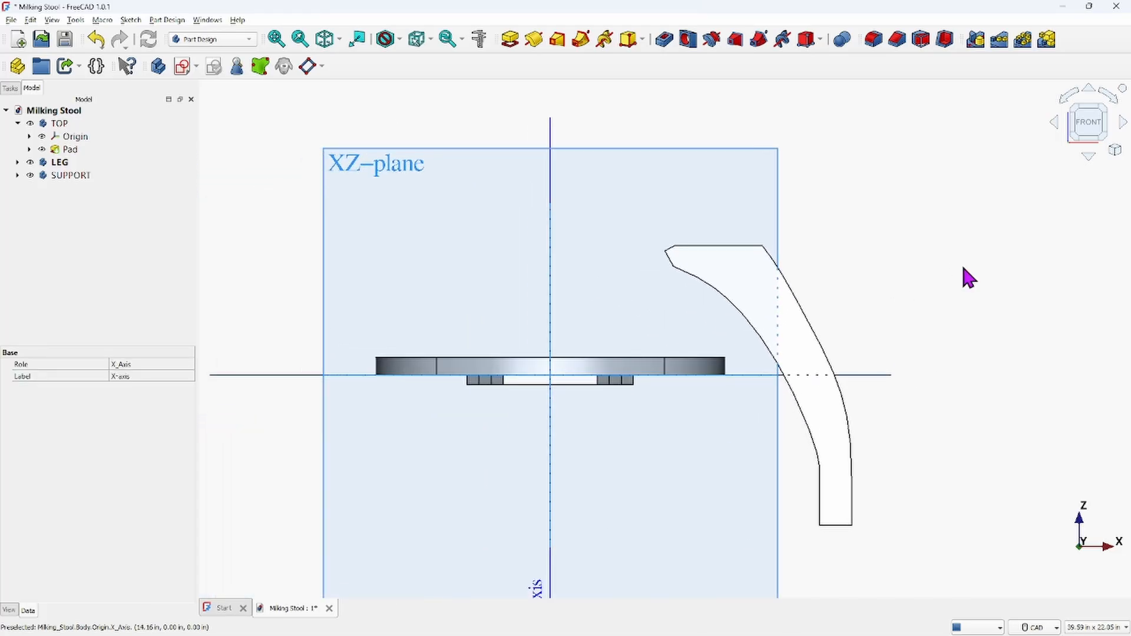
left_click(723, 245)
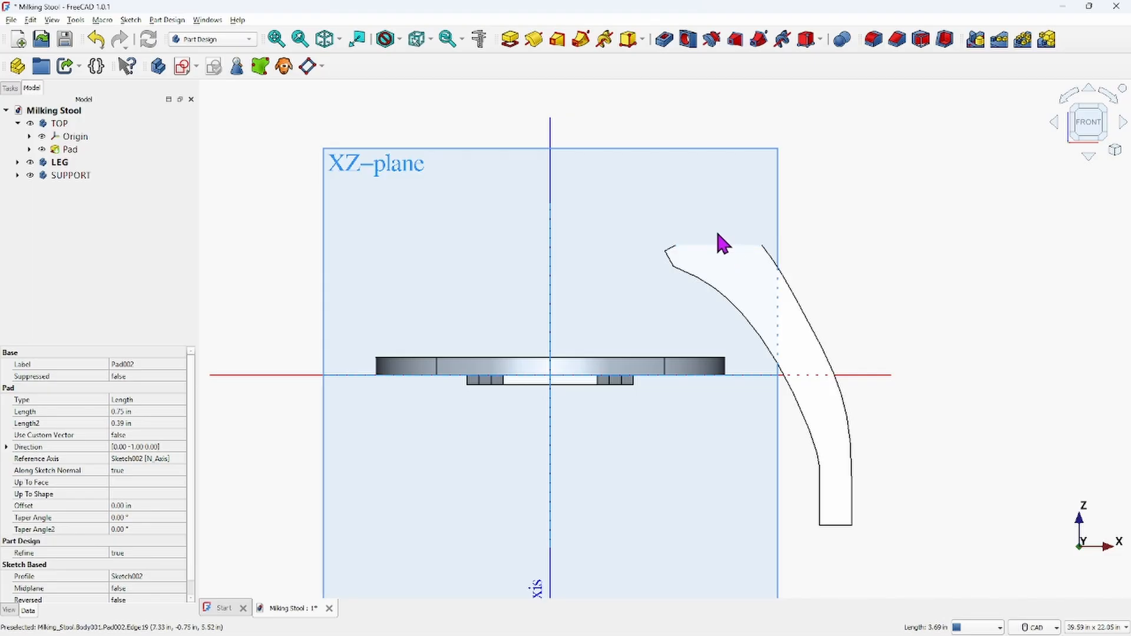
left_click(481, 40)
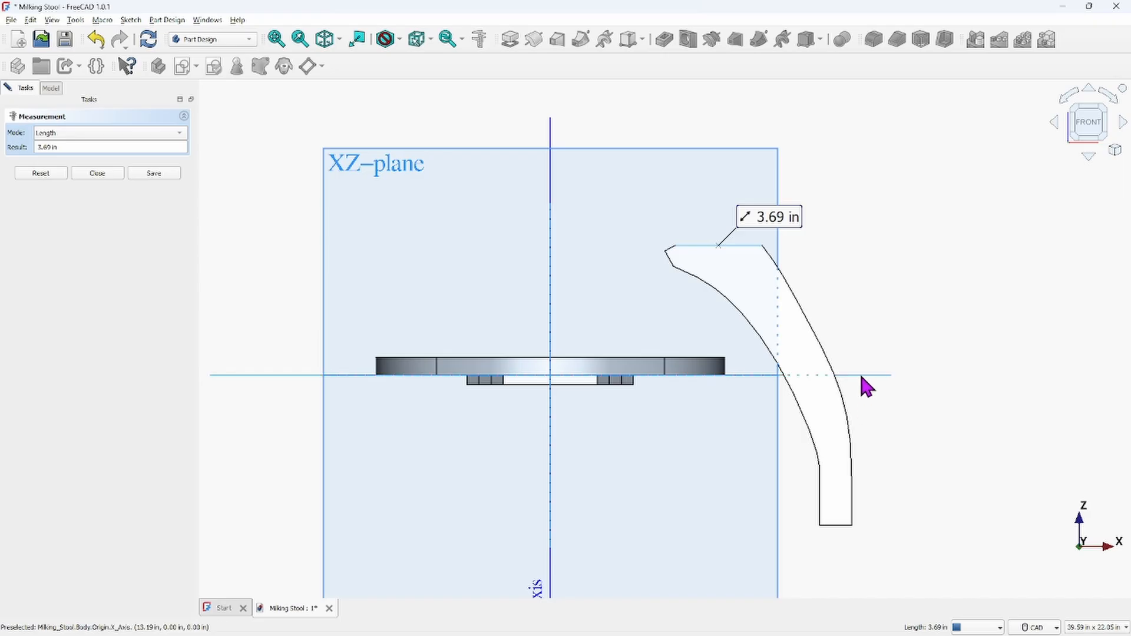
key("Escape")
Zoom and orbit to examine the LEG's upper end beside the TOP body, then close the measurement
scroll(936, 353, "down", 4)
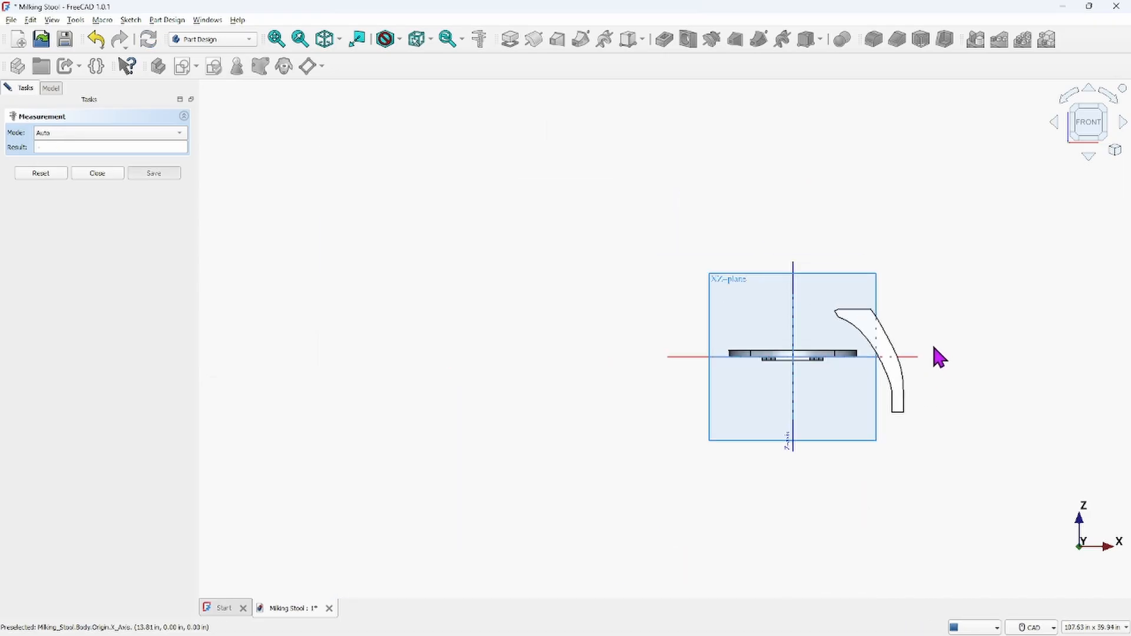
scroll(933, 347, "up", 3)
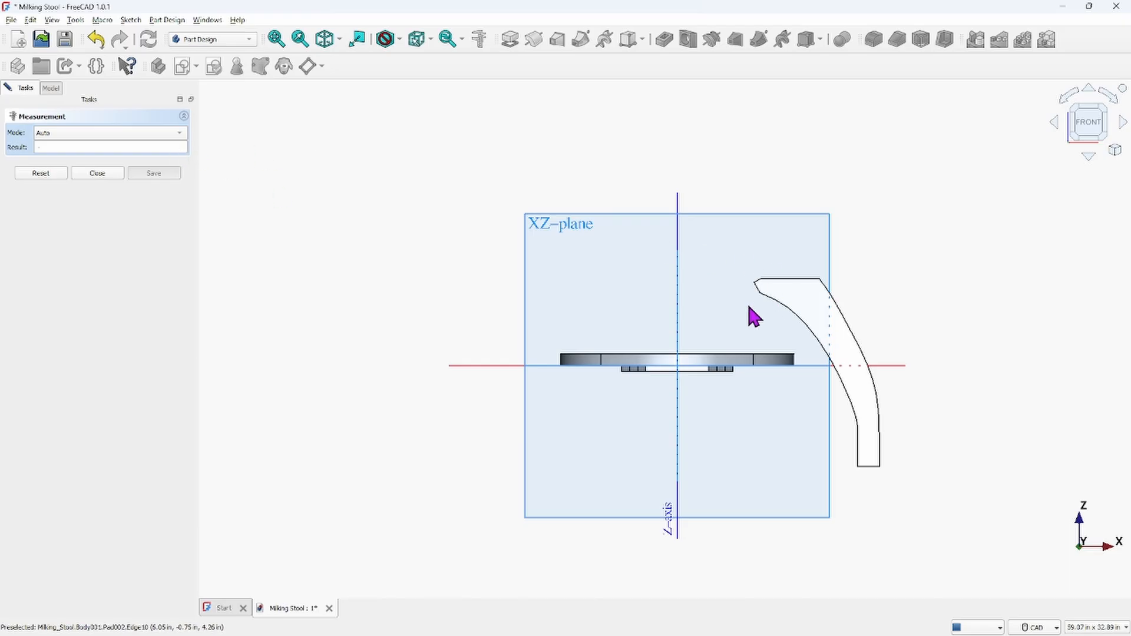
middle_click_drag(726, 307, 642, 305)
mouse_move(685, 223)
middle_mouse_down()
mouse_move(672, 215)
mouse_move(678, 202)
middle_mouse_up()
scroll(700, 144, "down", 5)
middle_click_drag(699, 143, 684, 277)
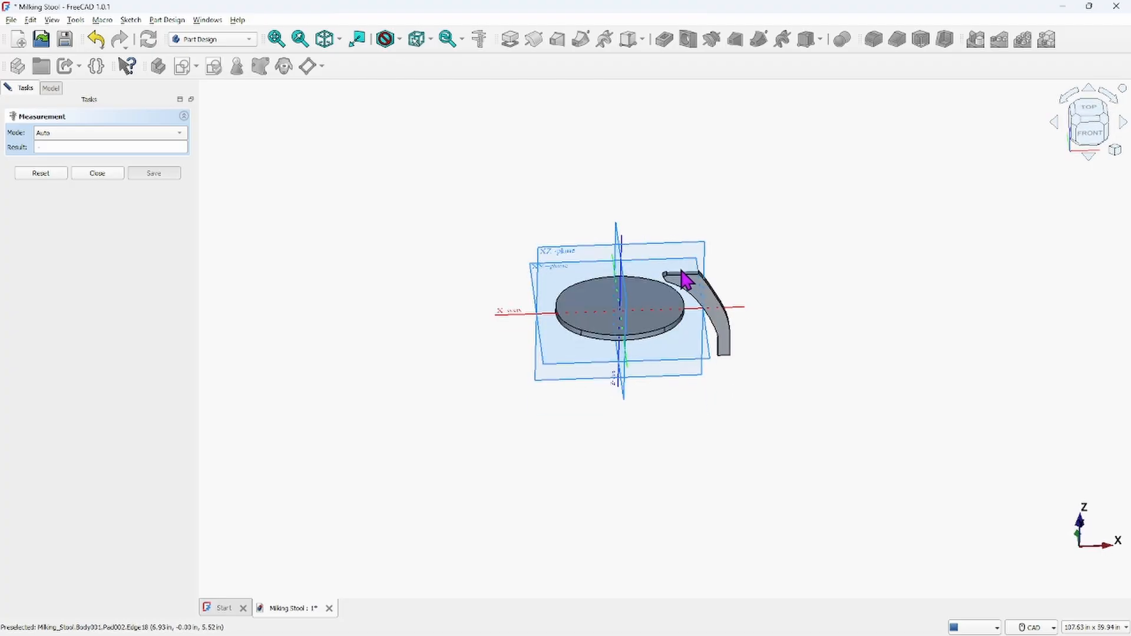
scroll(686, 282, "up", 8)
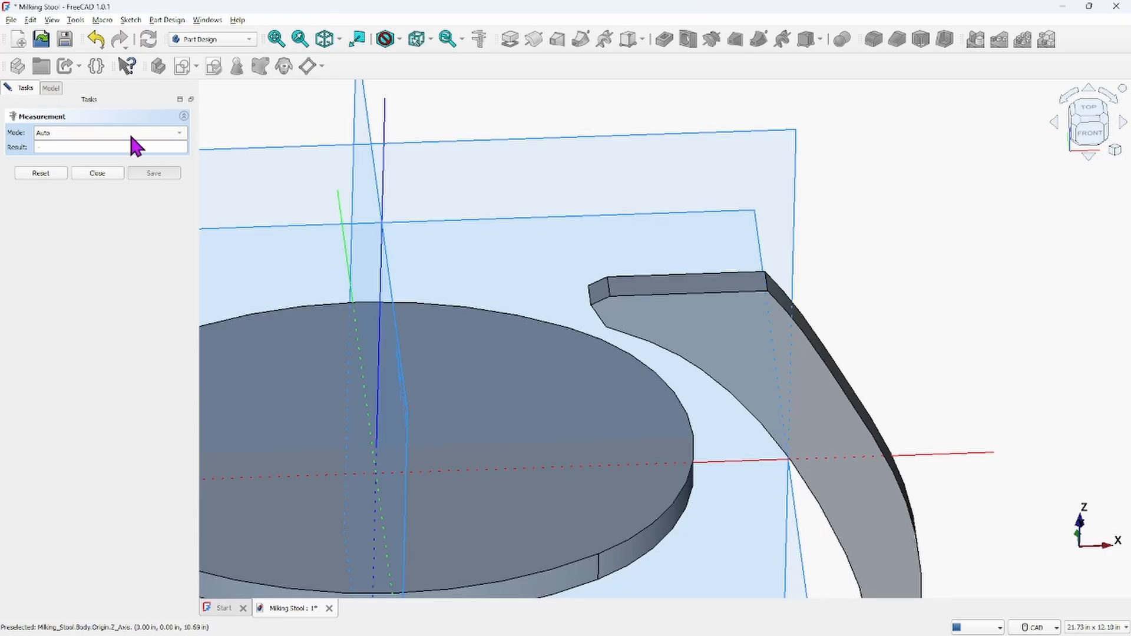
left_click(98, 174)
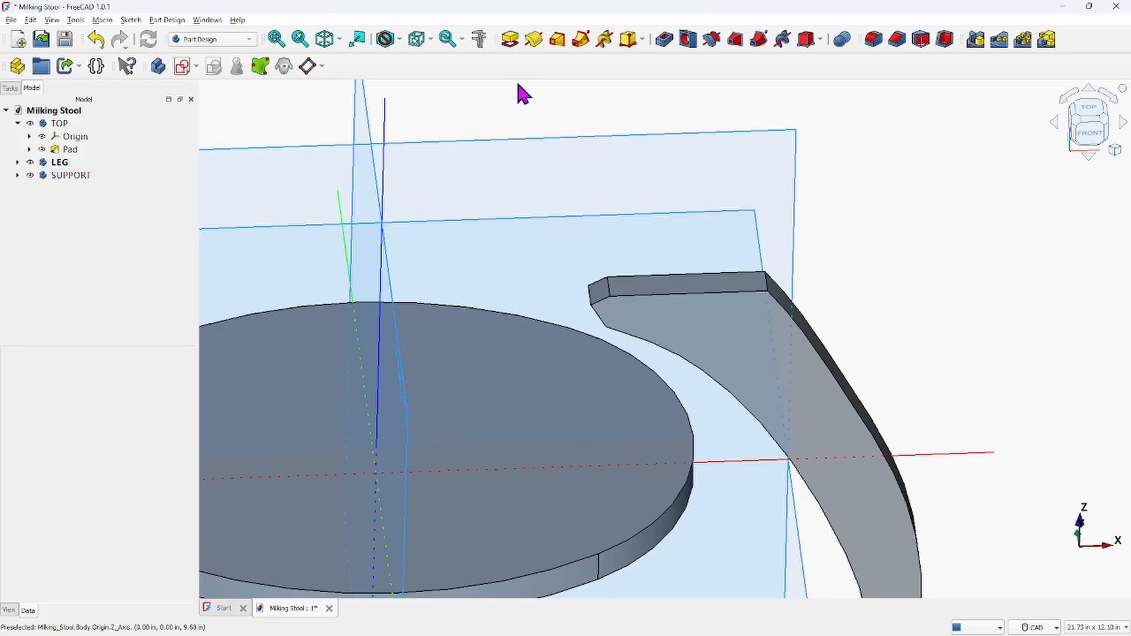
Measure the angle between the LEG's upper end face and the underside face of the TOP
left_click(479, 41)
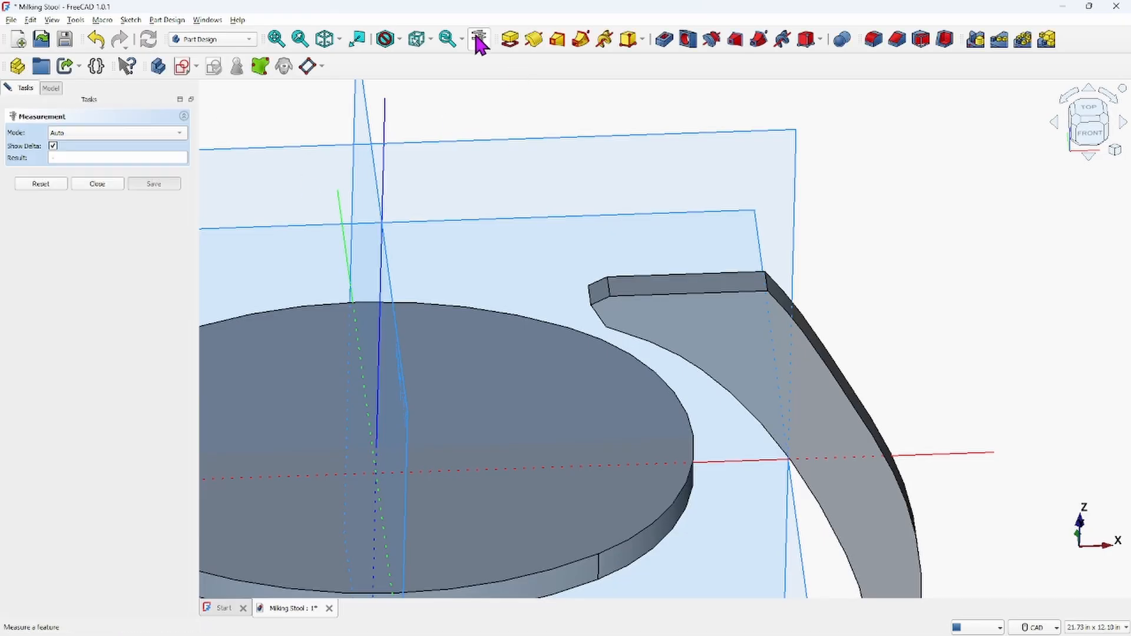
left_click(697, 295)
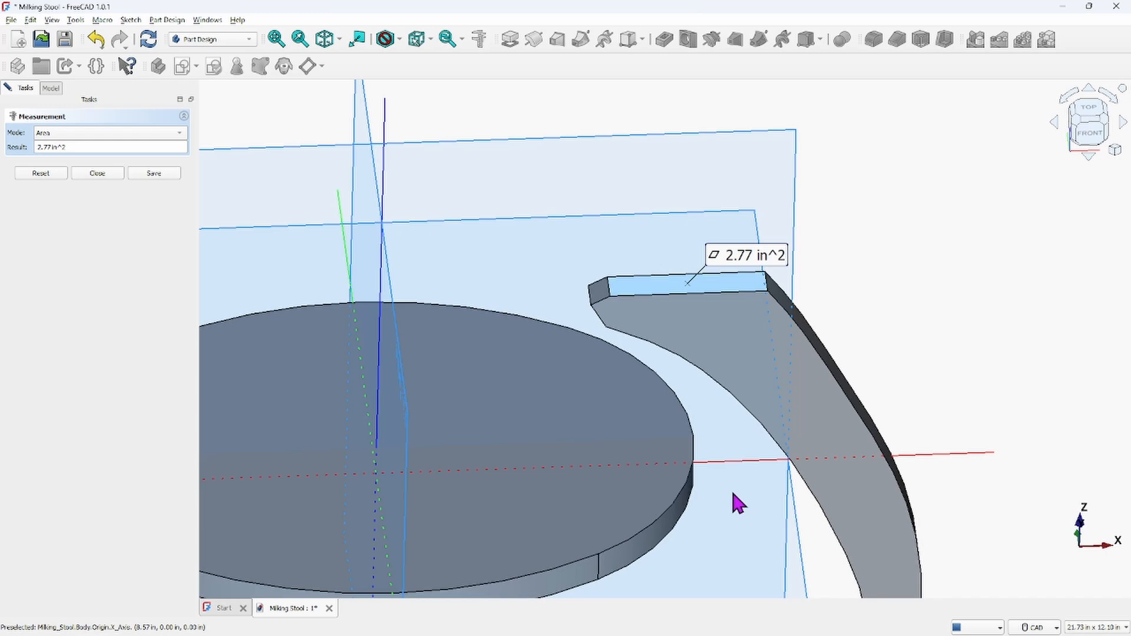
middle_click_drag(730, 489, 721, 445)
middle_click_drag(693, 494, 706, 188)
scroll(735, 324, "up", 1)
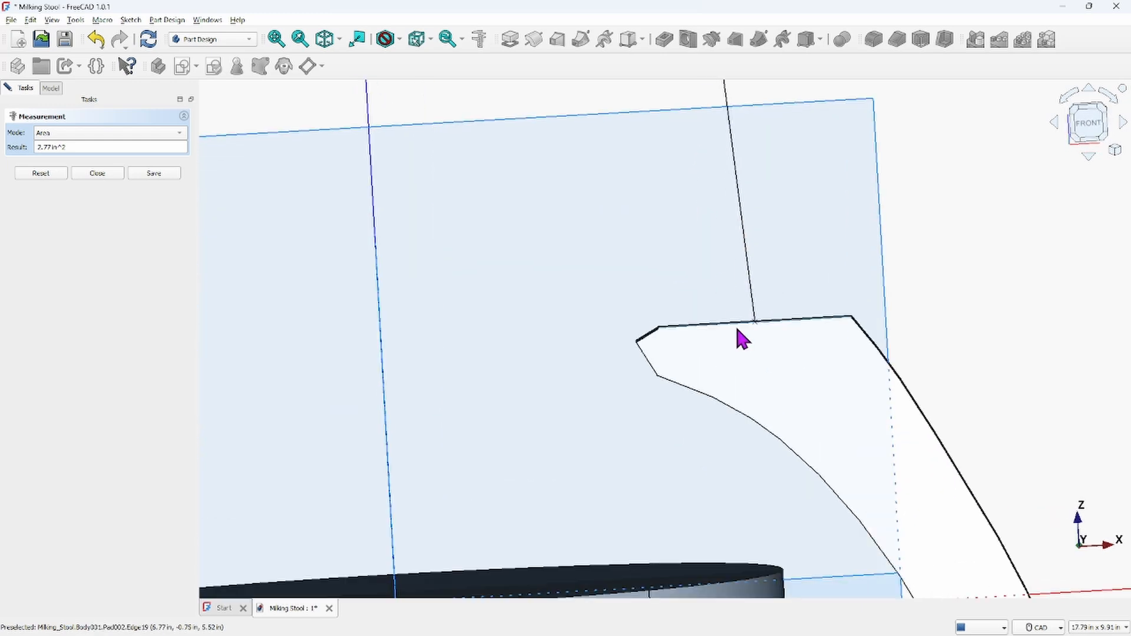
middle_click_drag(717, 393, 734, 327)
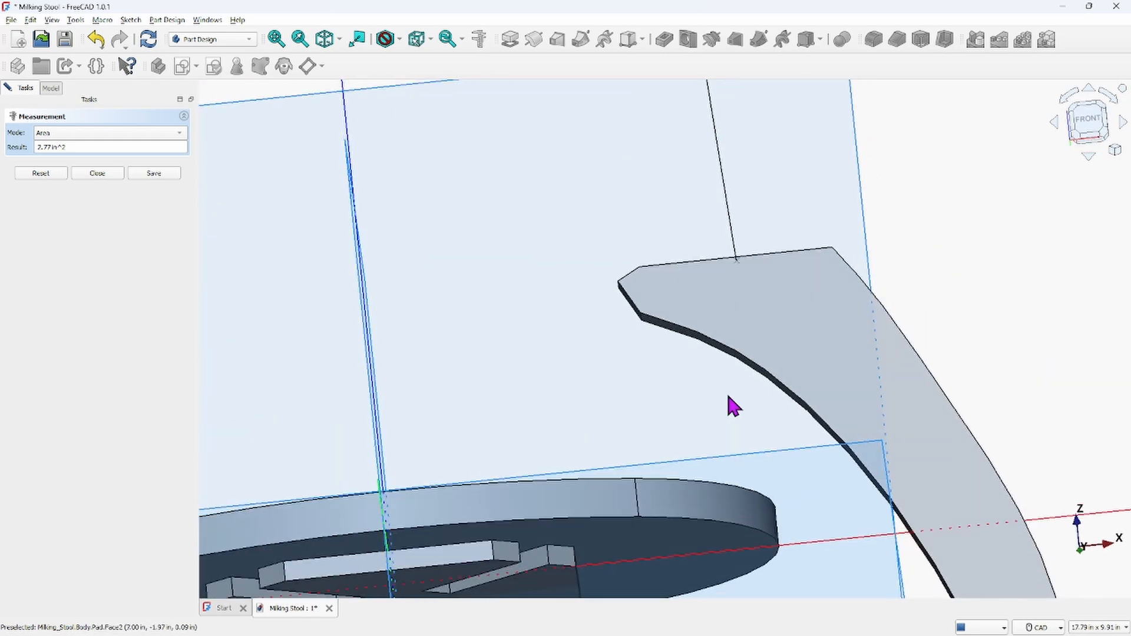
left_click(703, 538)
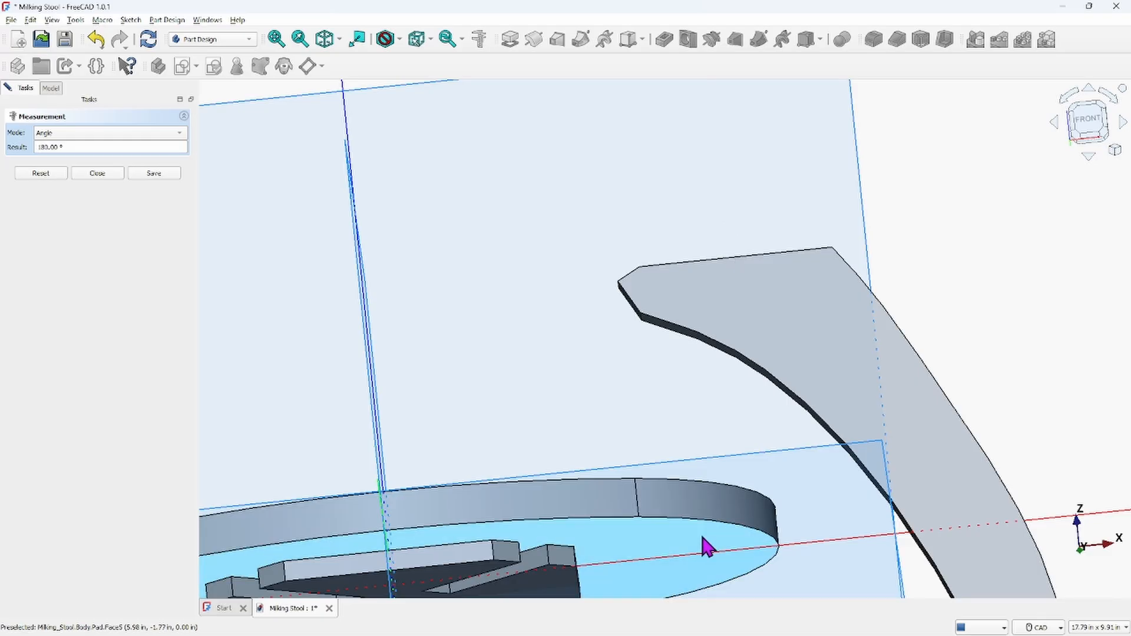
scroll(904, 371, "down", 5)
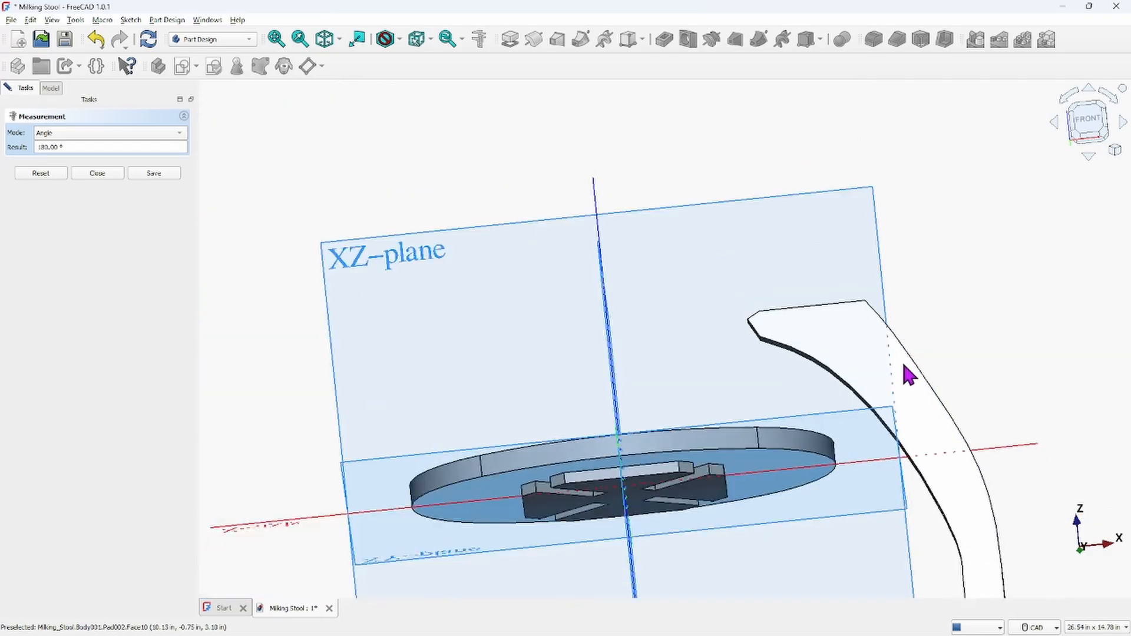
middle_click_drag(905, 357, 825, 412)
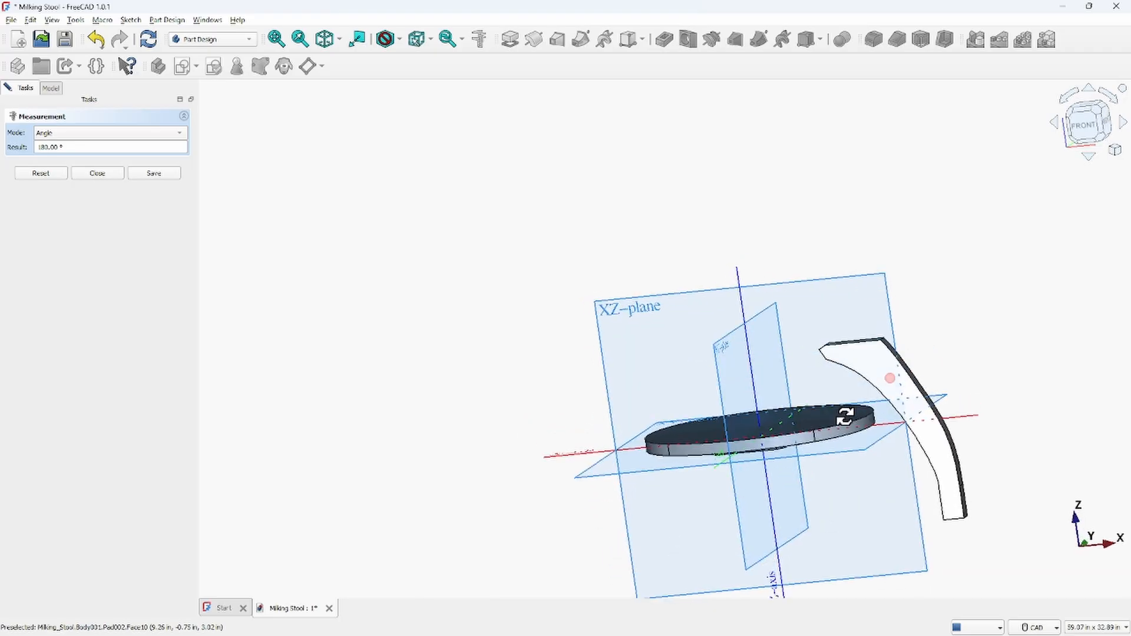
Switch the measurement mode to Auto and then to Position, and close the measurement
left_click(180, 133)
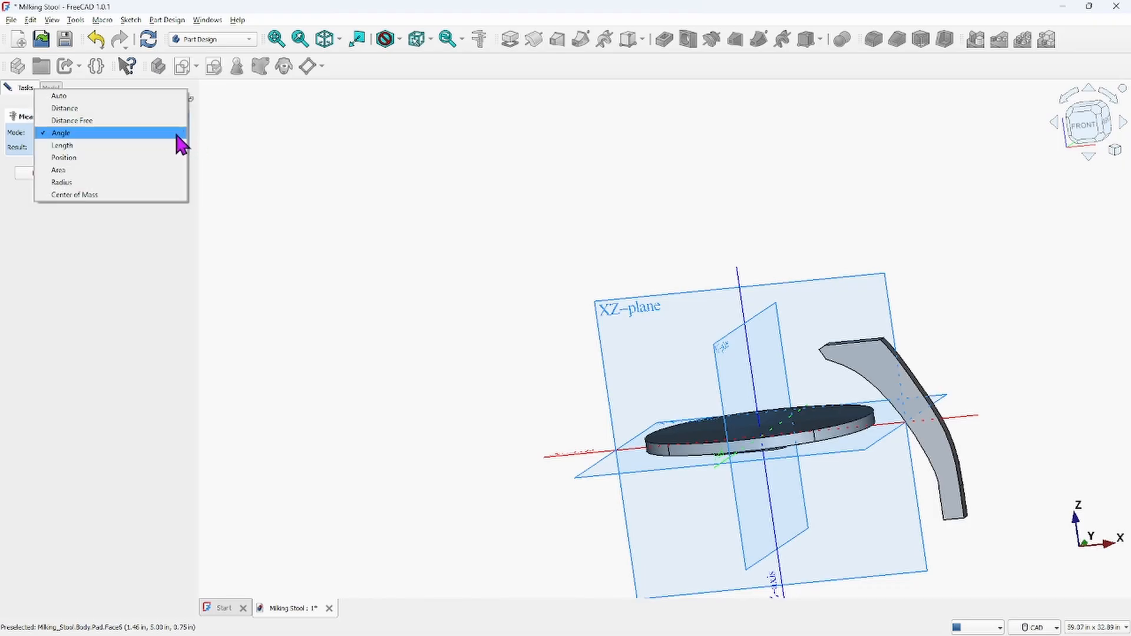
left_click(70, 97)
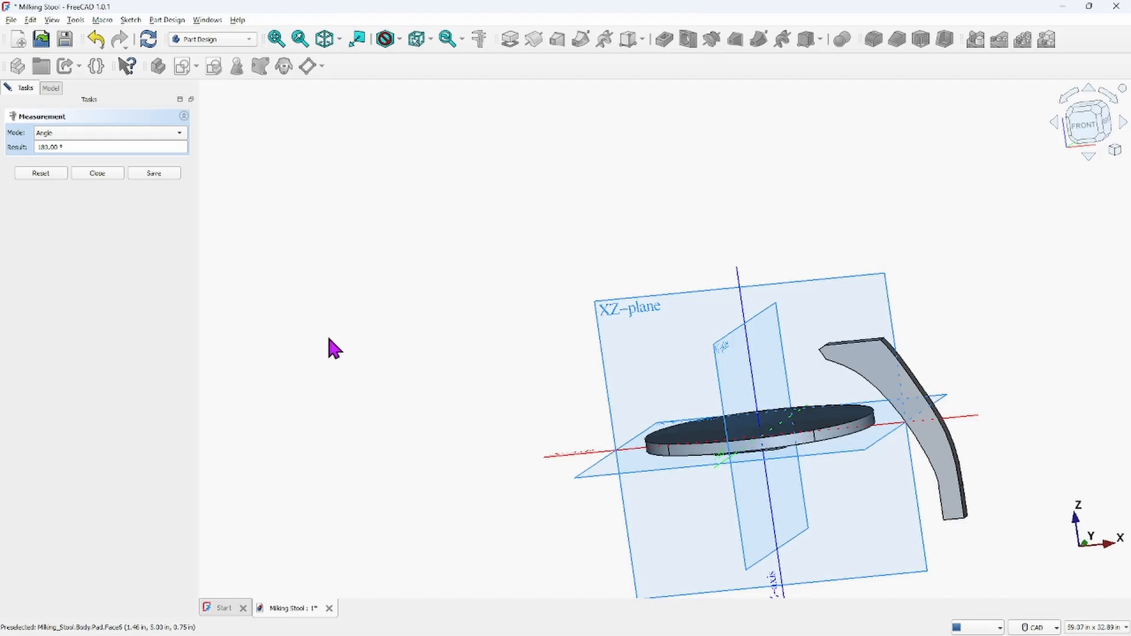
left_click(181, 134)
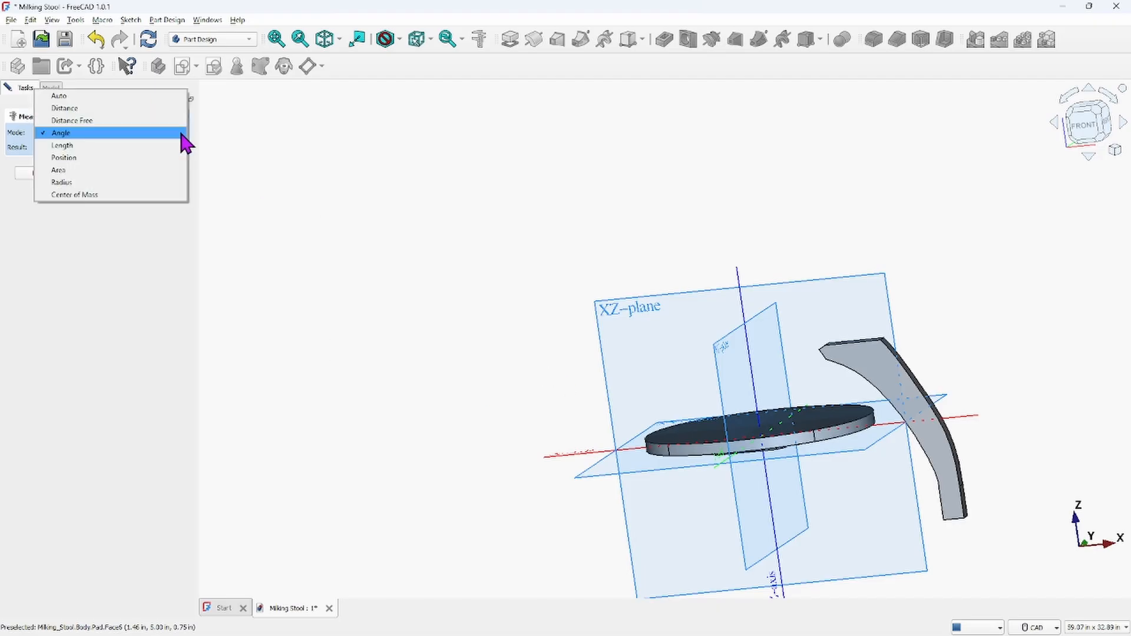
left_click(84, 158)
scroll(297, 263, "down", 2)
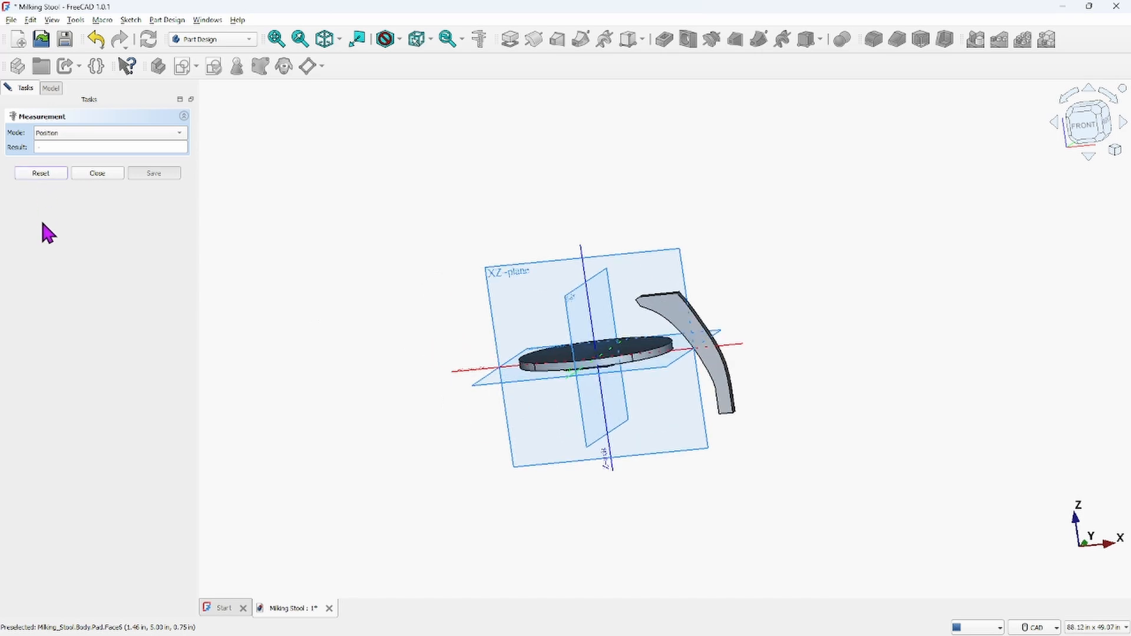
left_click(97, 175)
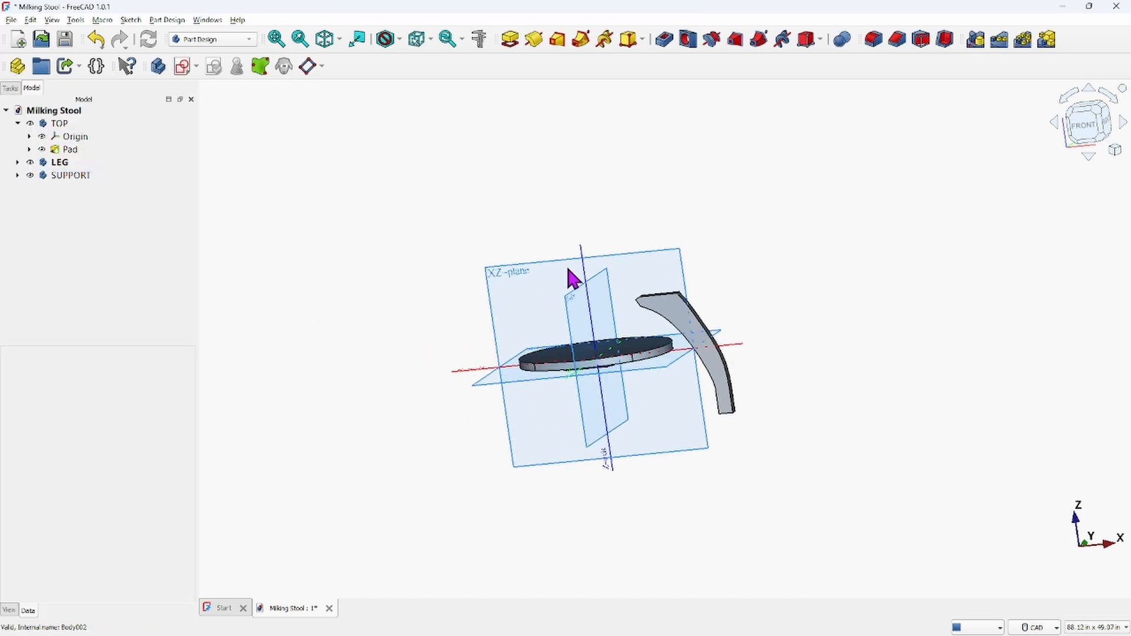
Select the LEG's upper end face and the TOP's underside face, and orbit around to examine them
middle_click_drag(659, 277, 659, 263)
scroll(656, 253, "up", 6)
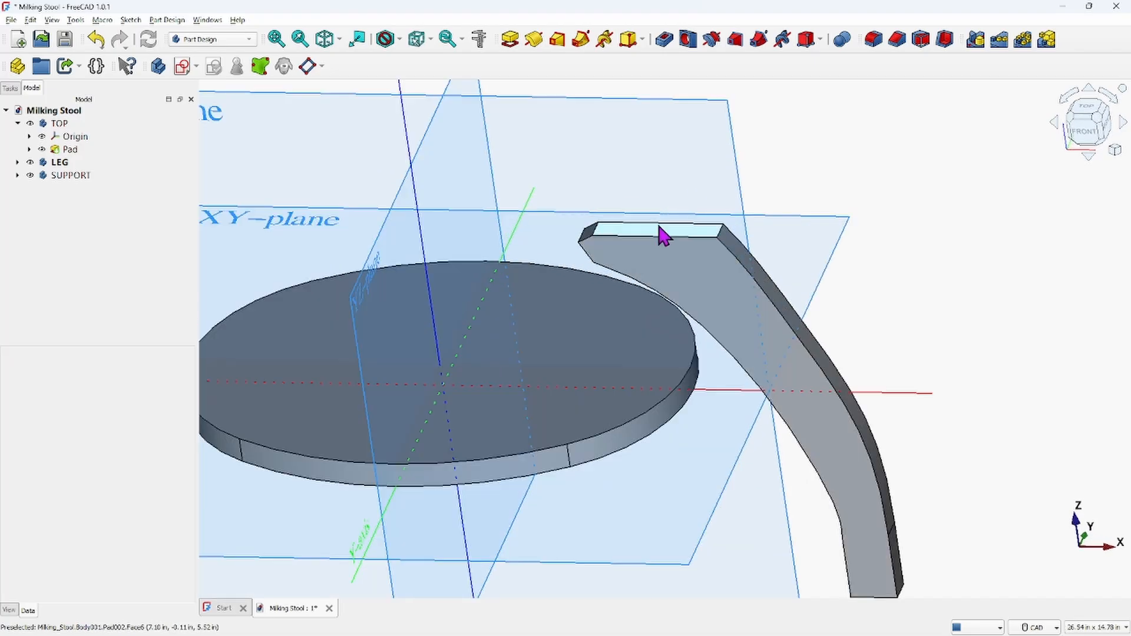
left_click(659, 228)
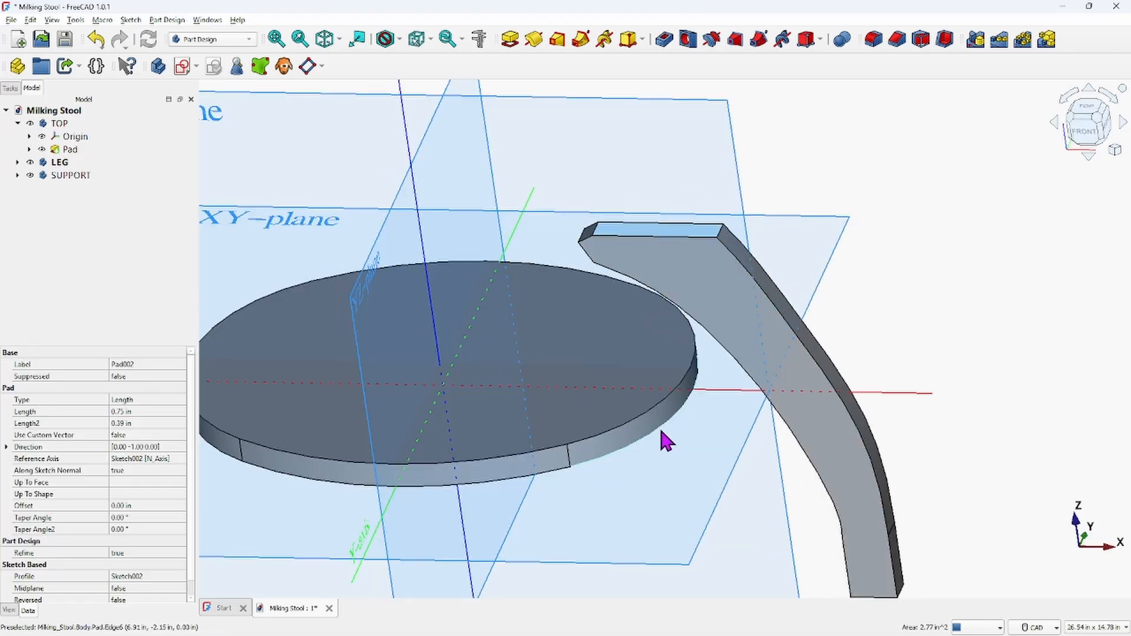
middle_click_drag(665, 441, 617, 442)
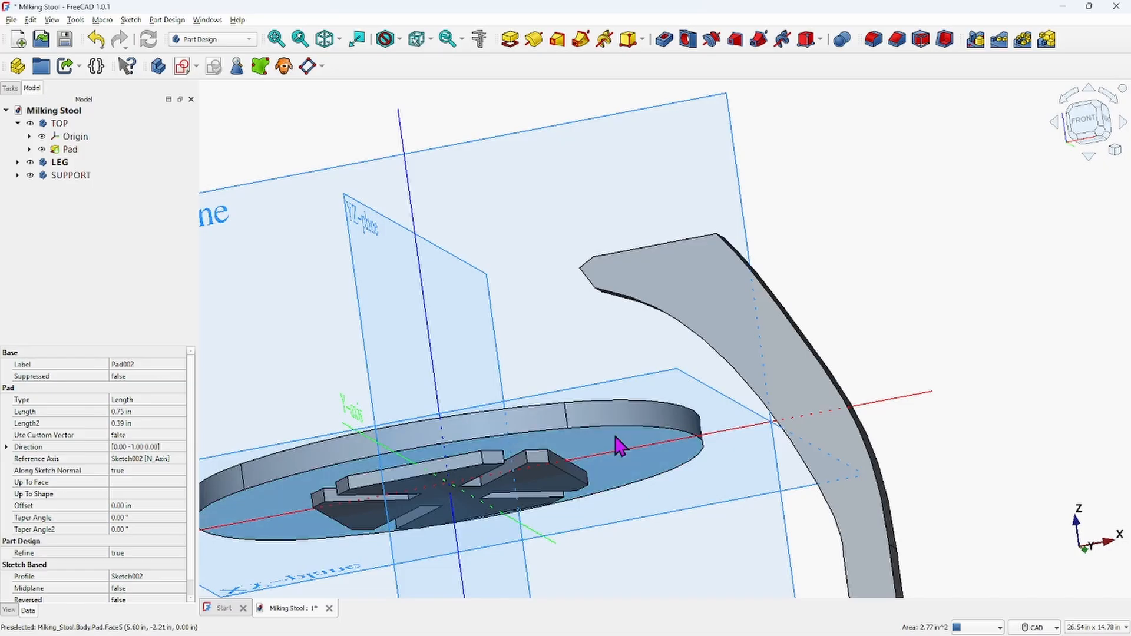
left_click(616, 446)
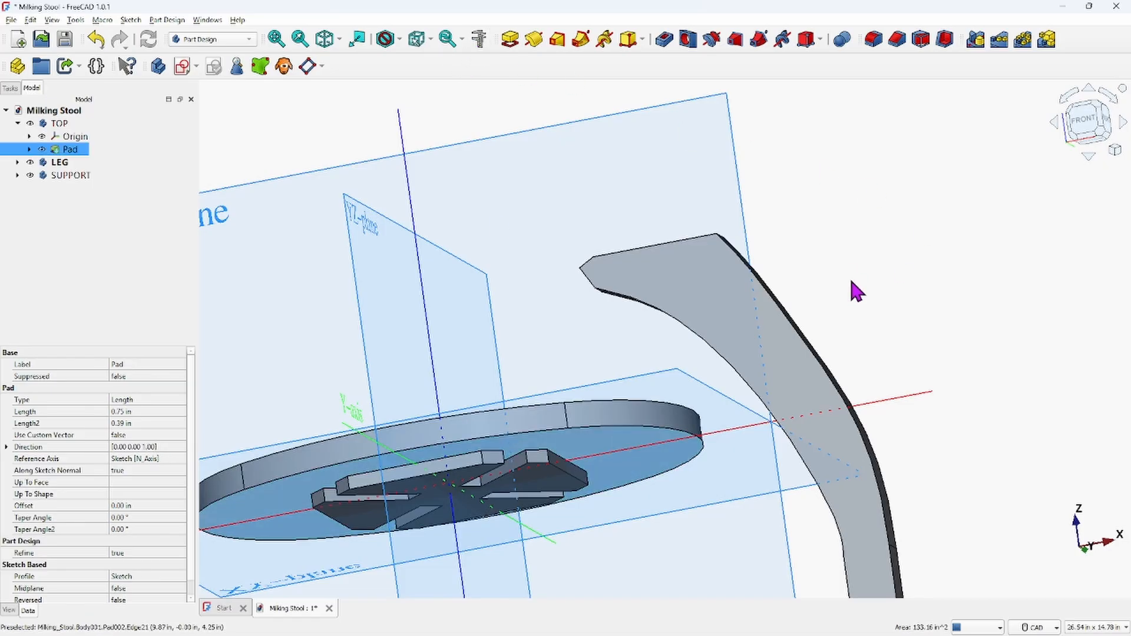
middle_click_drag(857, 291, 715, 283)
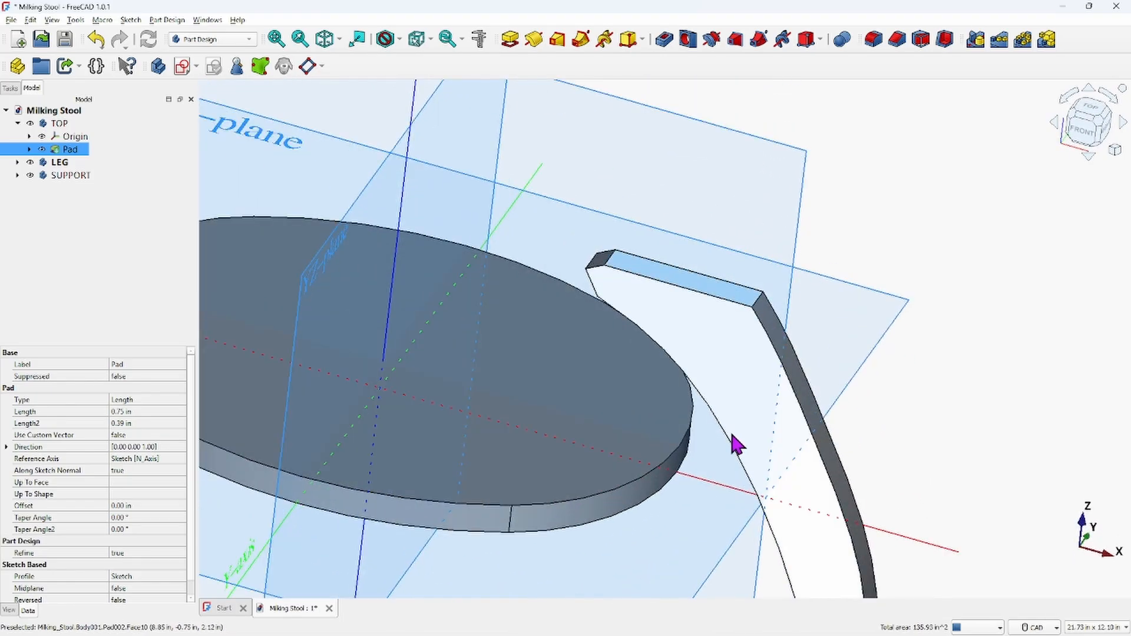
middle_click_drag(724, 446, 715, 384)
middle_click_drag(689, 438, 714, 194)
scroll(716, 414, "up", 1)
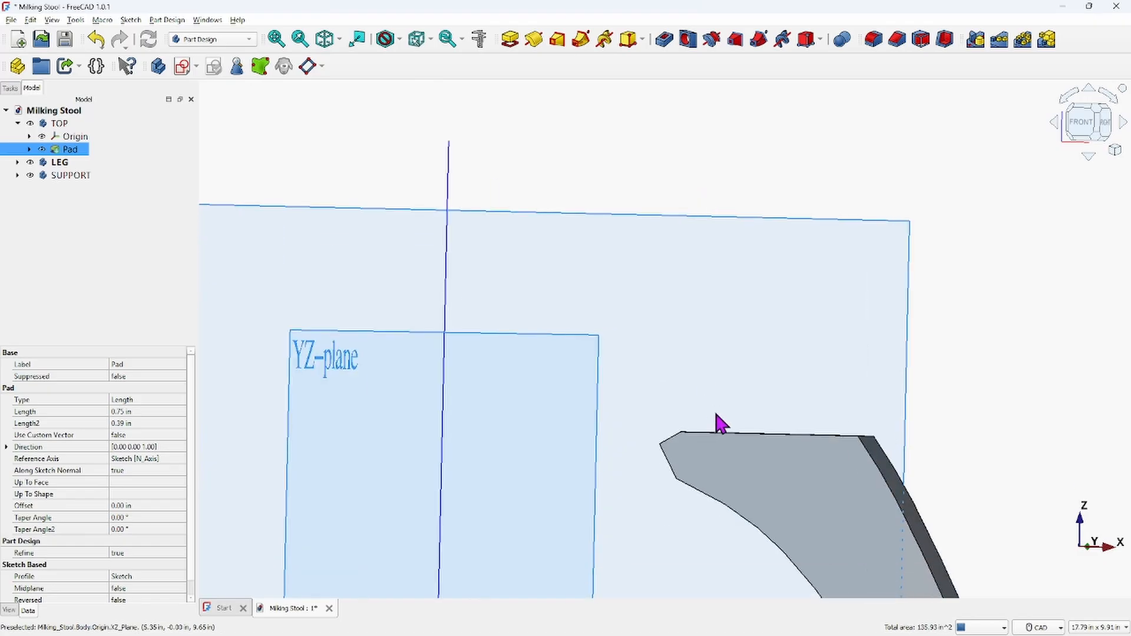
scroll(702, 448, "down", 3)
middle_click_drag(682, 472, 652, 328)
Reopen the measurement in Auto mode, reset it, measure the LEG end face against the TOP underside again, and close it
left_click(481, 39)
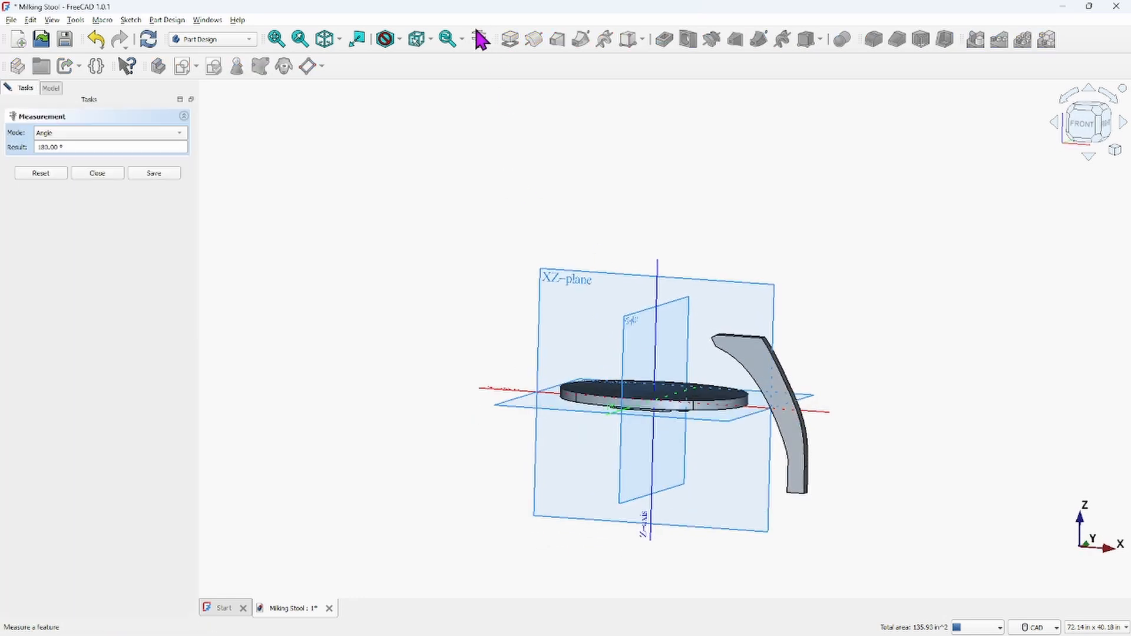
left_click(181, 135)
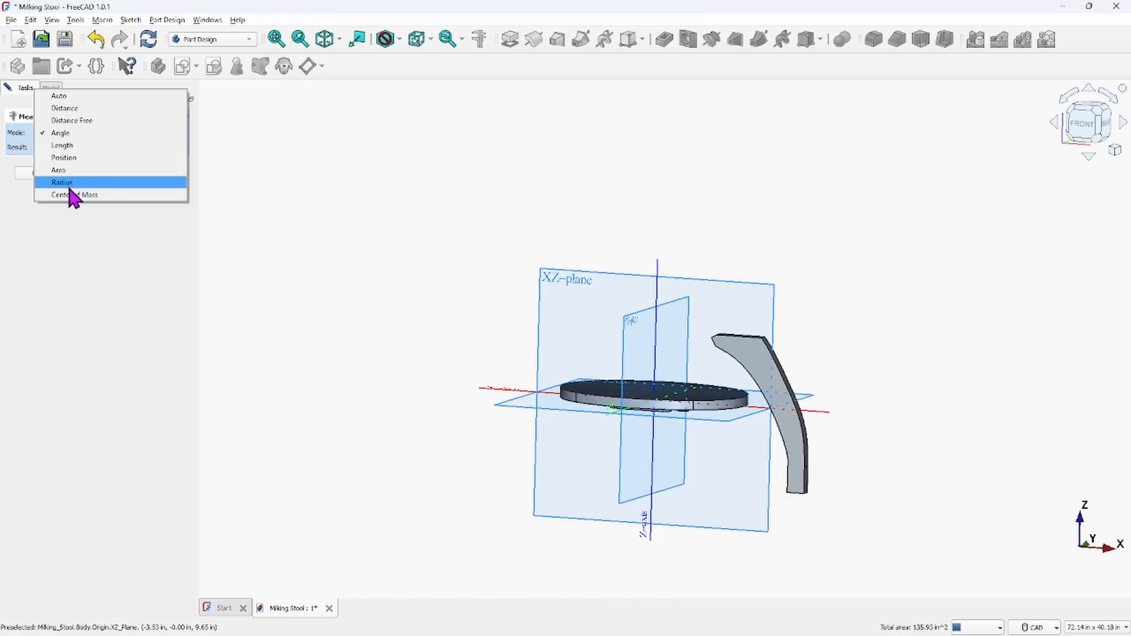
left_click(74, 96)
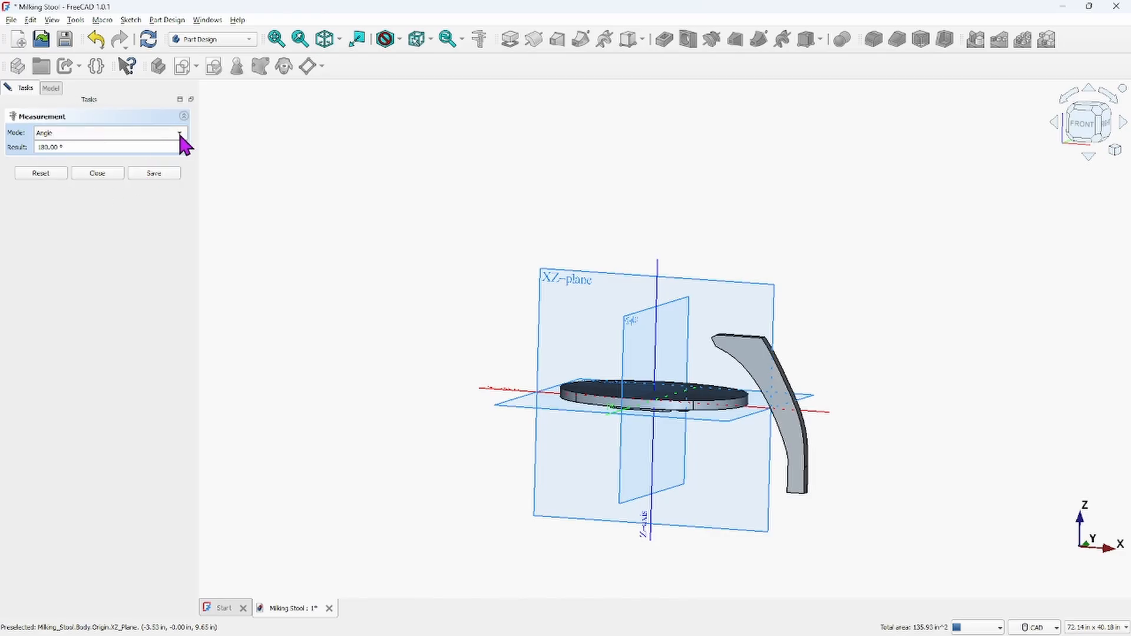
left_click(180, 133)
left_click(62, 95)
left_click(42, 173)
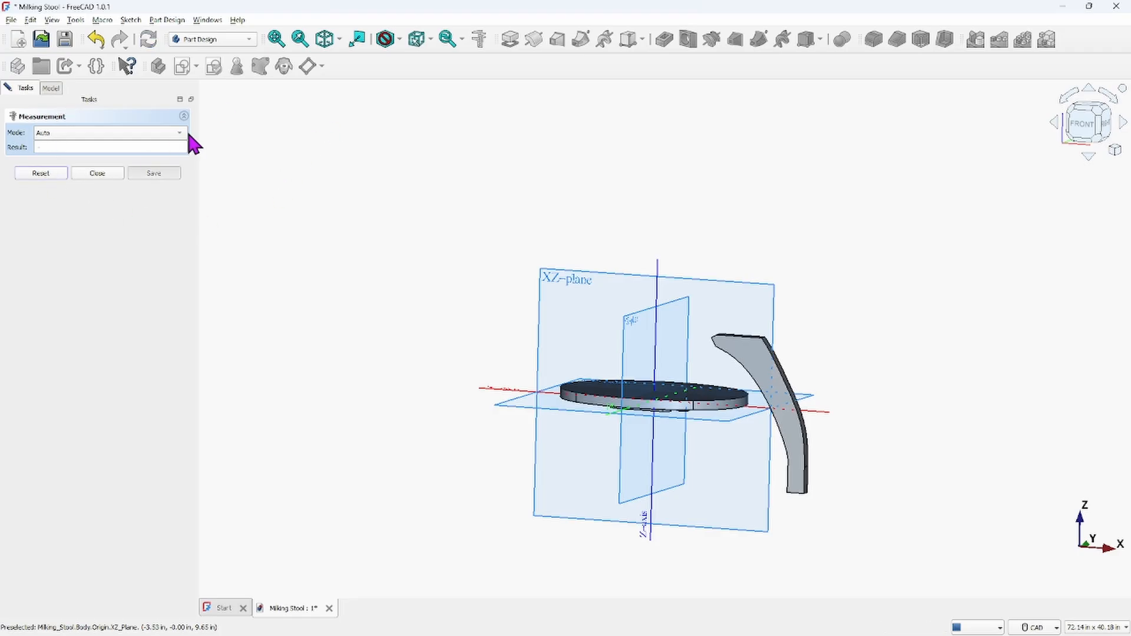
middle_click_drag(739, 314, 745, 295)
scroll(744, 274, "up", 5)
scroll(743, 259, "up", 2)
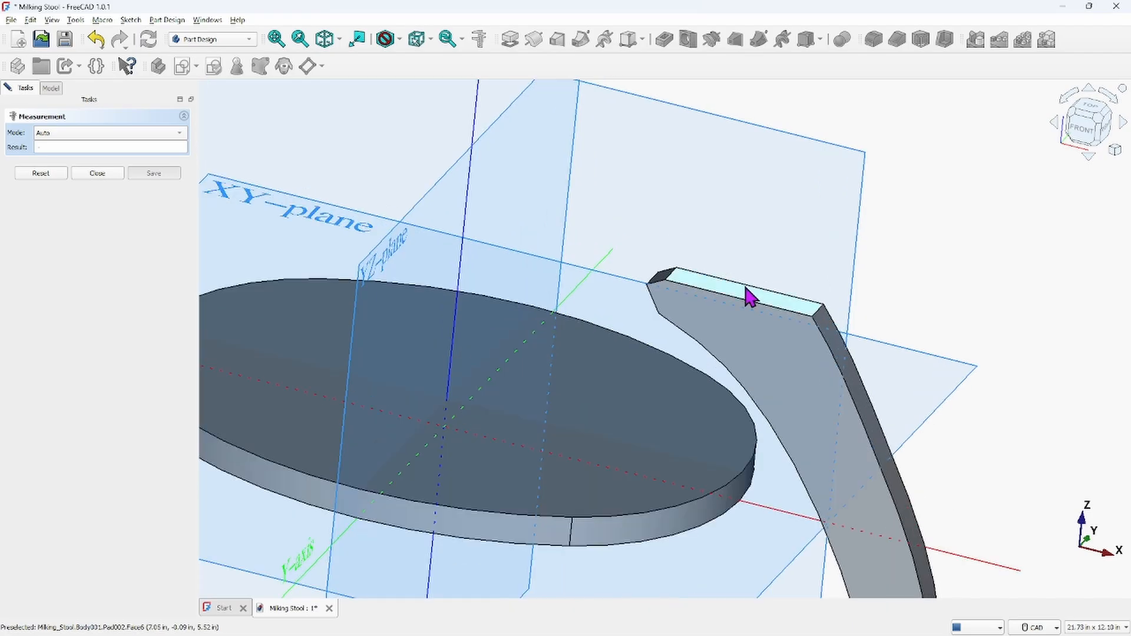
left_click(747, 298)
scroll(693, 406, "down", 8)
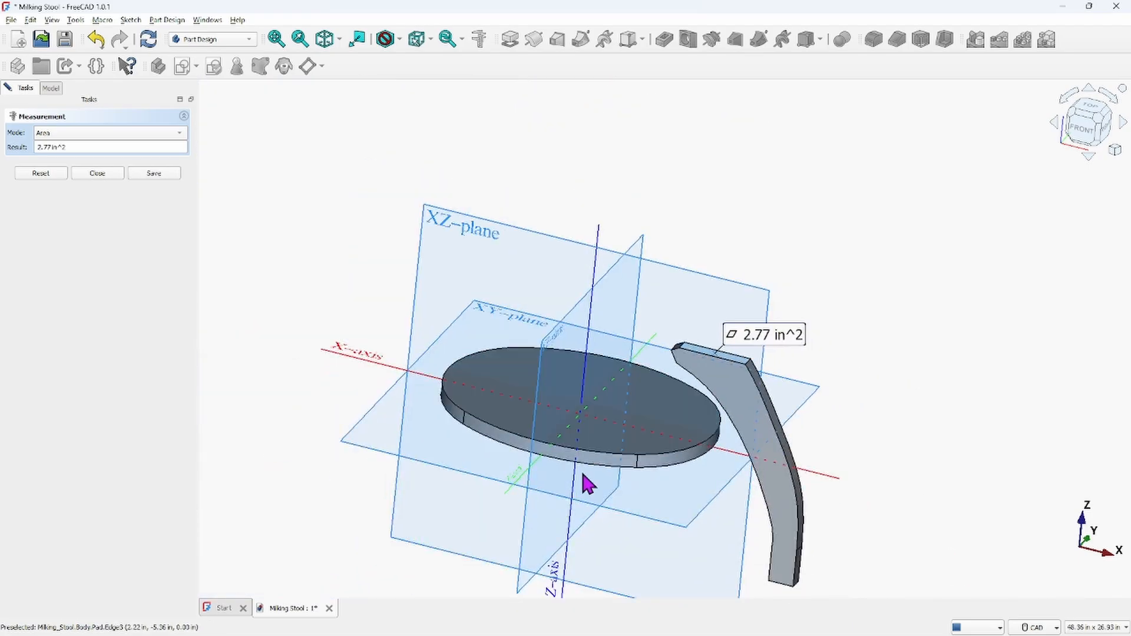
middle_click_drag(581, 471, 614, 418)
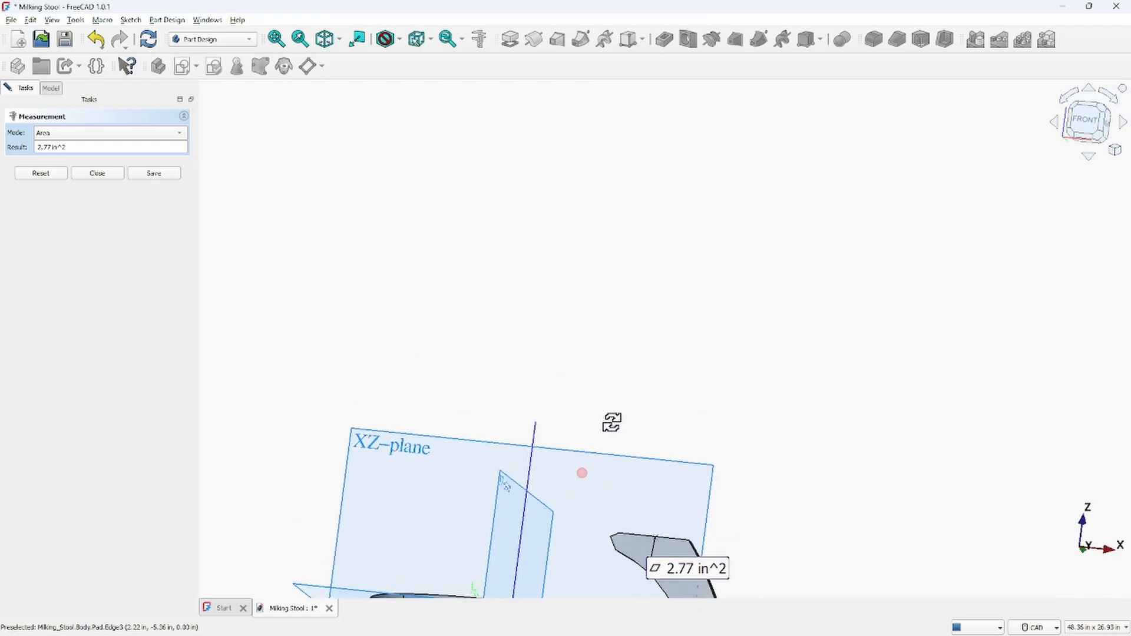
middle_click_drag(588, 521, 725, 295)
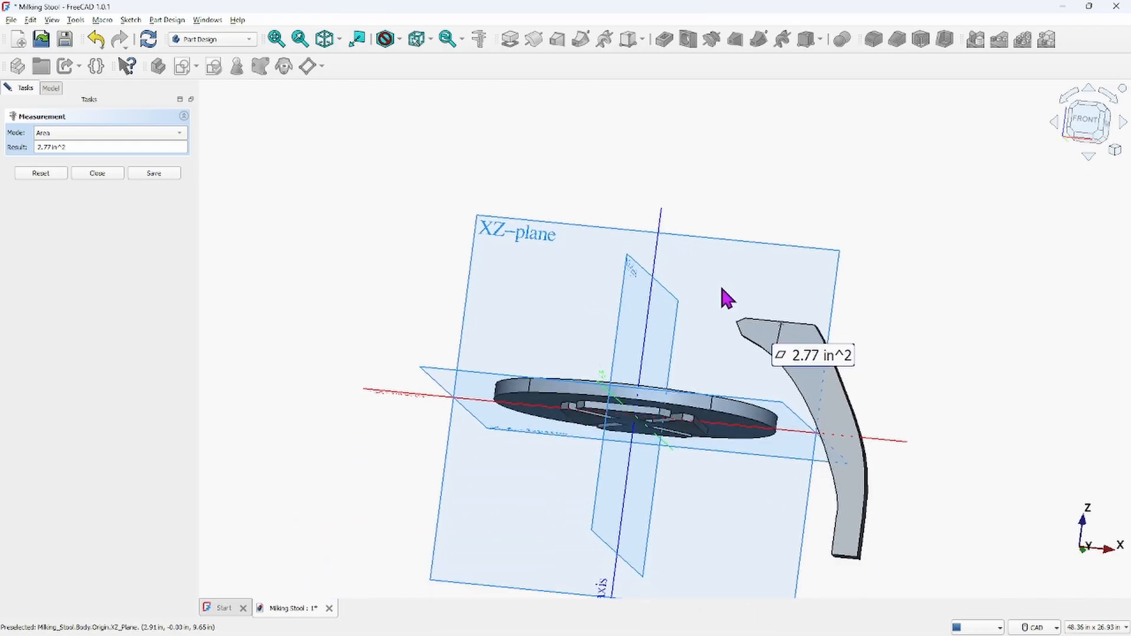
left_click(739, 439)
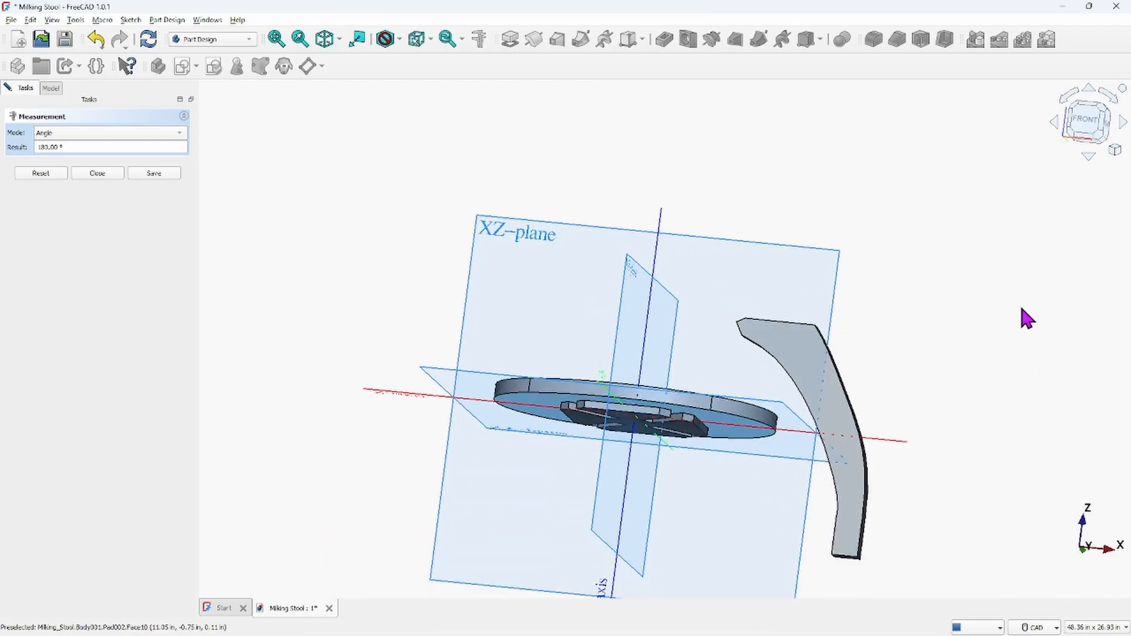
scroll(413, 312, "down", 3)
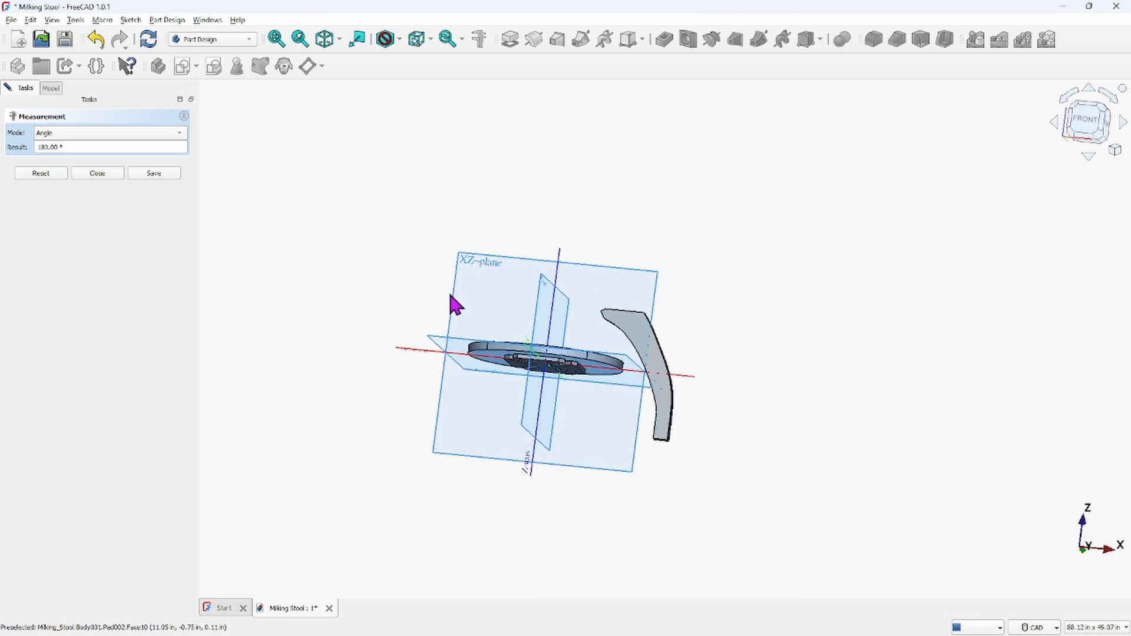
left_click(94, 172)
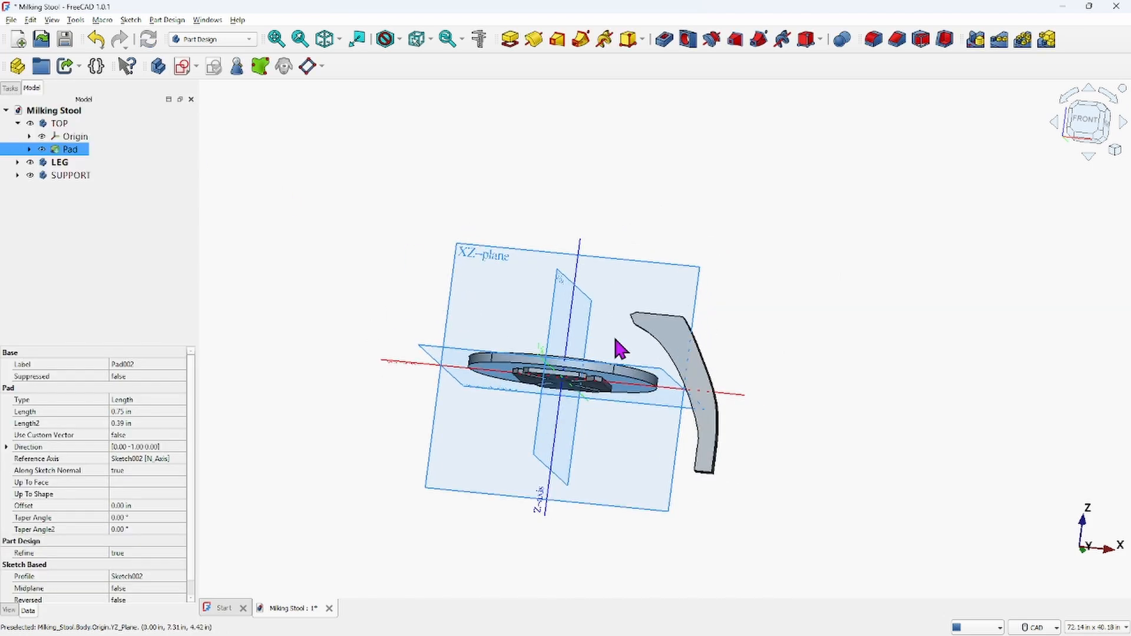
left_click(389, 270)
scroll(634, 285, "down", 5)
scroll(633, 290, "up", 5)
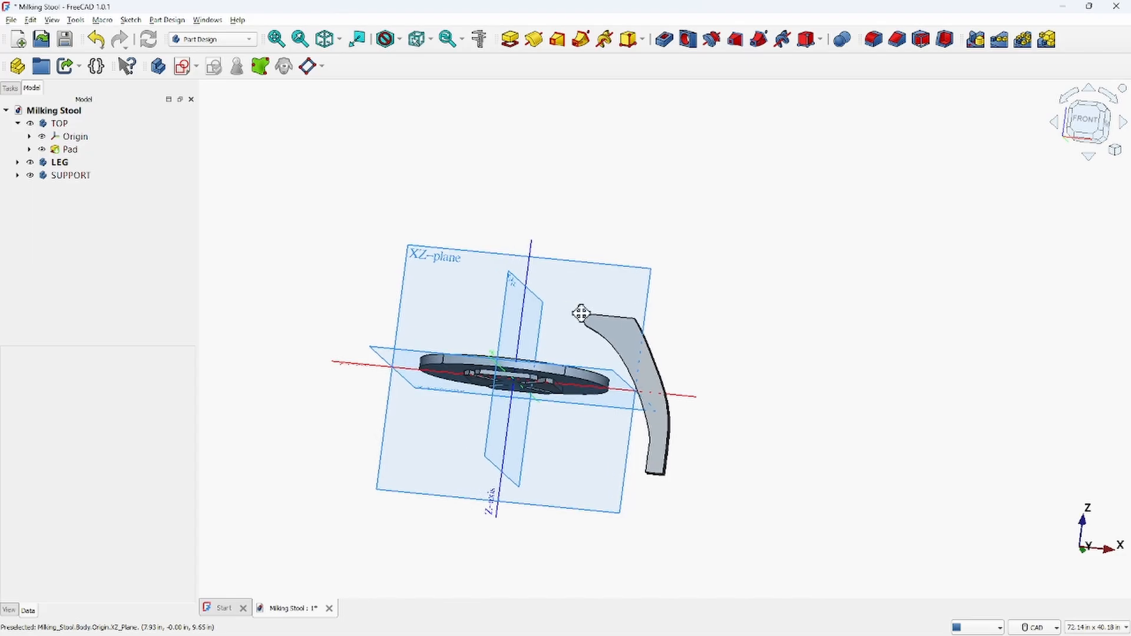
scroll(707, 328, "down", 1)
scroll(702, 336, "up", 4)
scroll(702, 337, "down", 2)
middle_click_drag(702, 338, 699, 391)
middle_click_drag(704, 290, 687, 424)
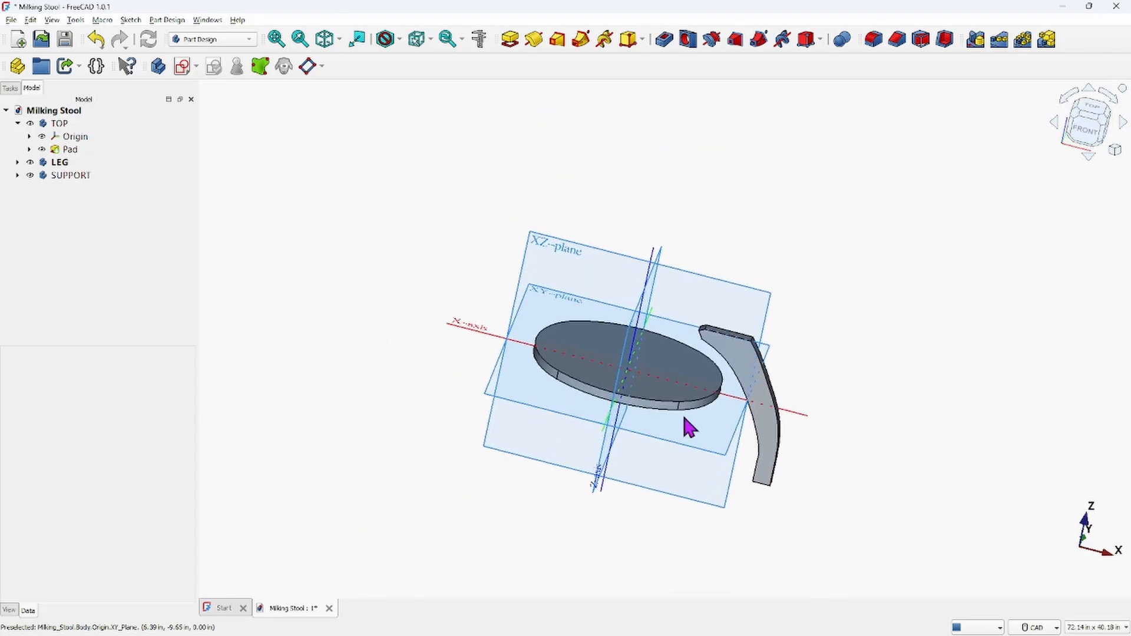
left_click(30, 20)
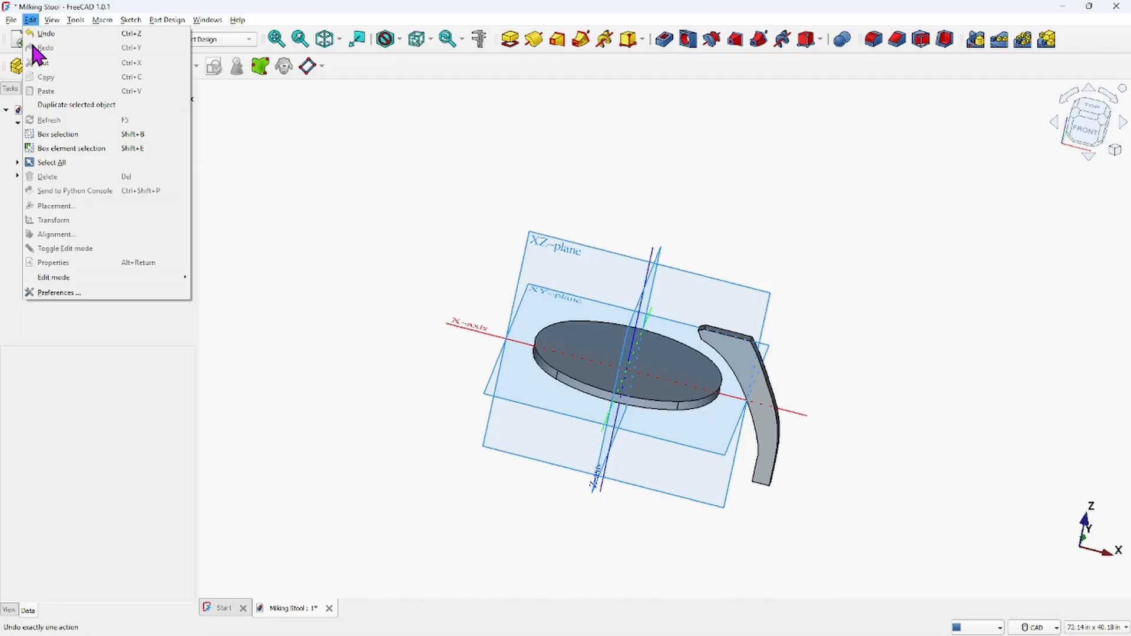
left_click(341, 168)
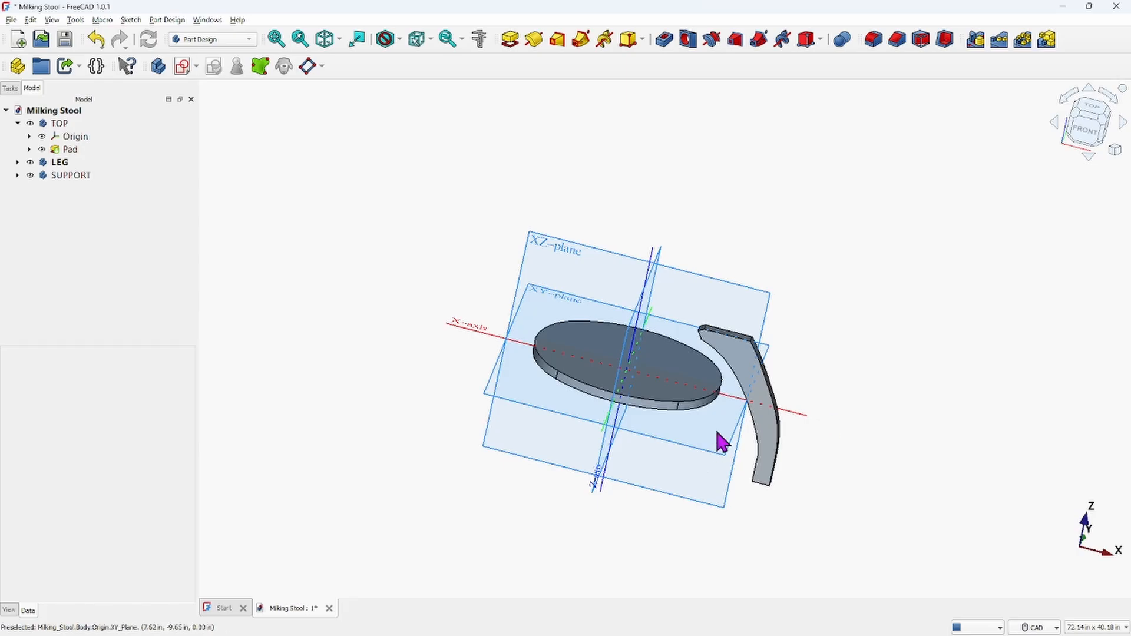
Zoom in and select the LEG's upper end edge to check its length
mouse_move(727, 442)
middle_mouse_down()
mouse_move(725, 369)
mouse_move(711, 445)
middle_mouse_up()
scroll(711, 445, "up", 6)
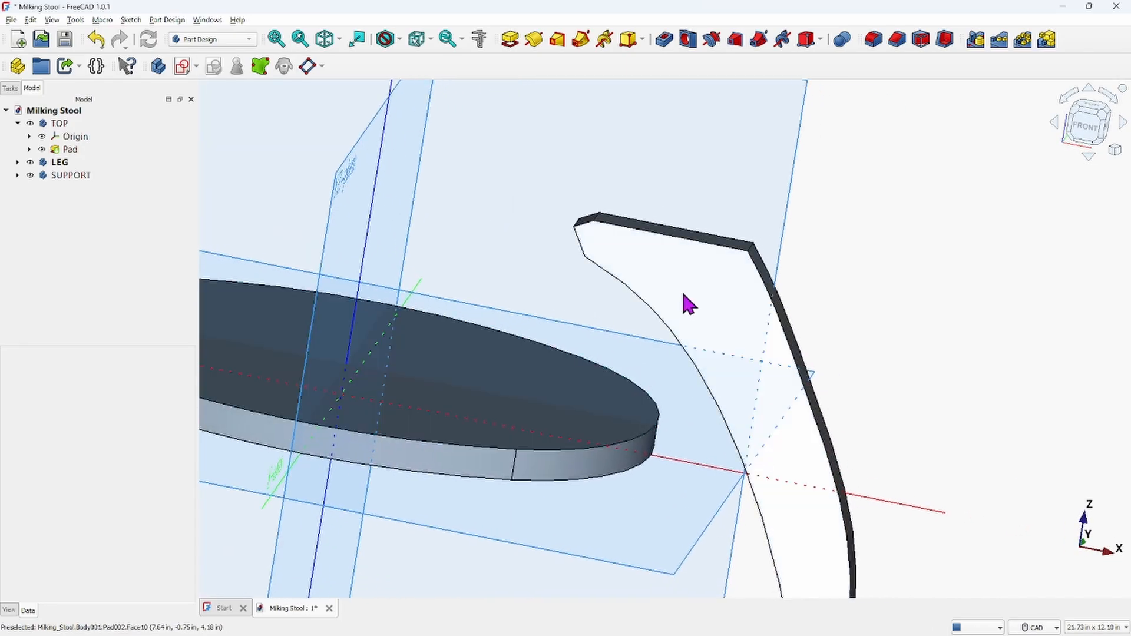
left_click(671, 242)
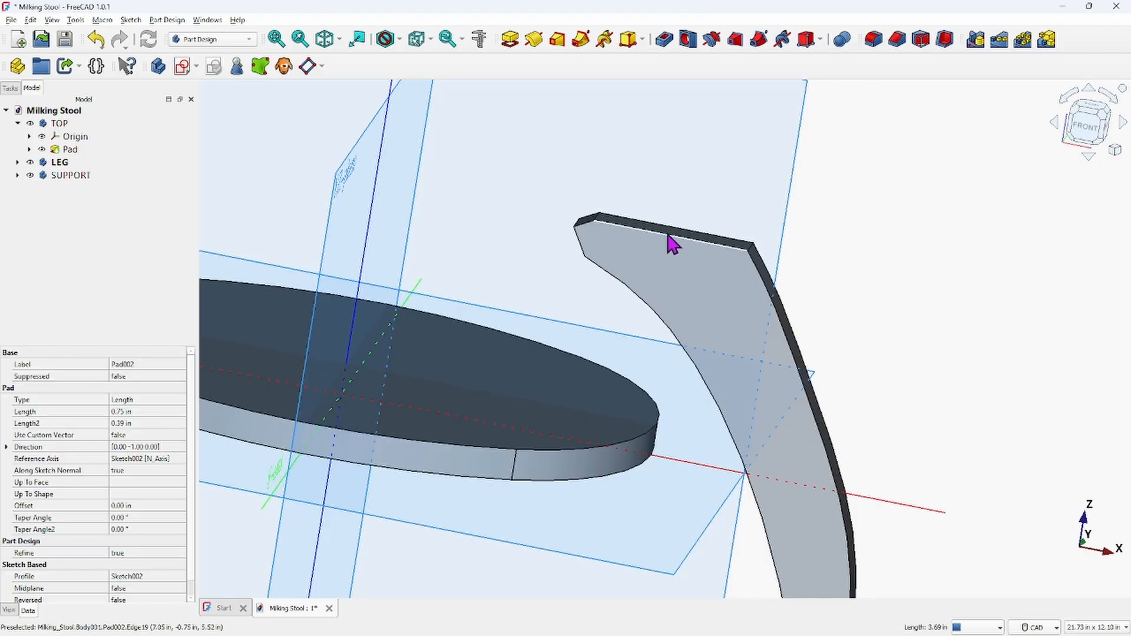
Measure the distance between the TOP's pad and the LEG's upper end, inspect it from different angles, and close the measurement
left_click(596, 475, "ctrl")
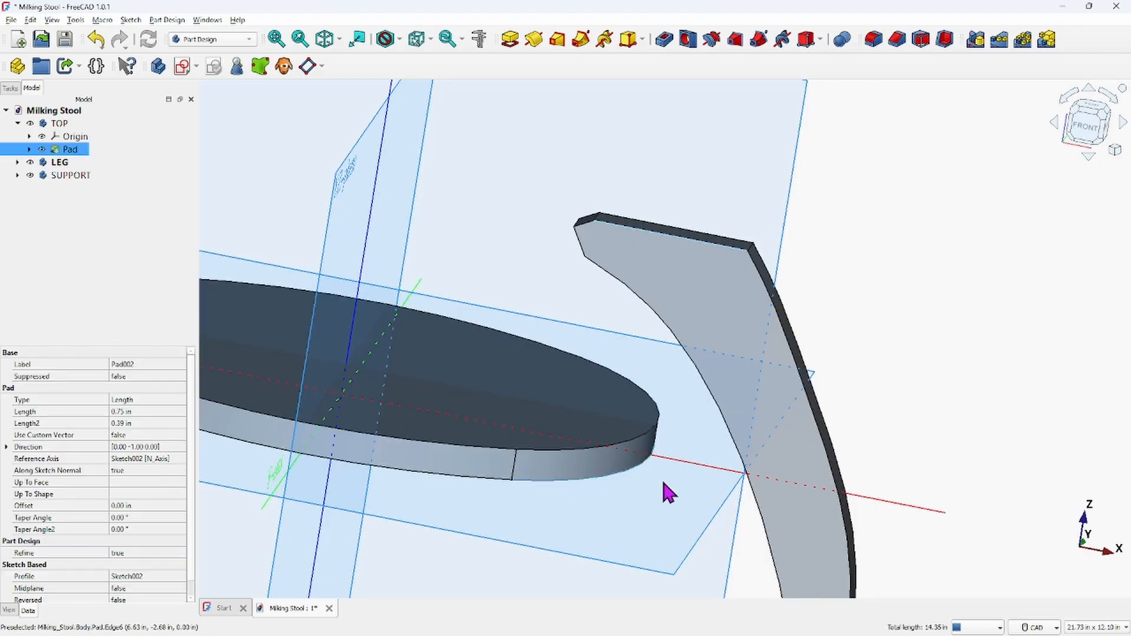
left_click(480, 39)
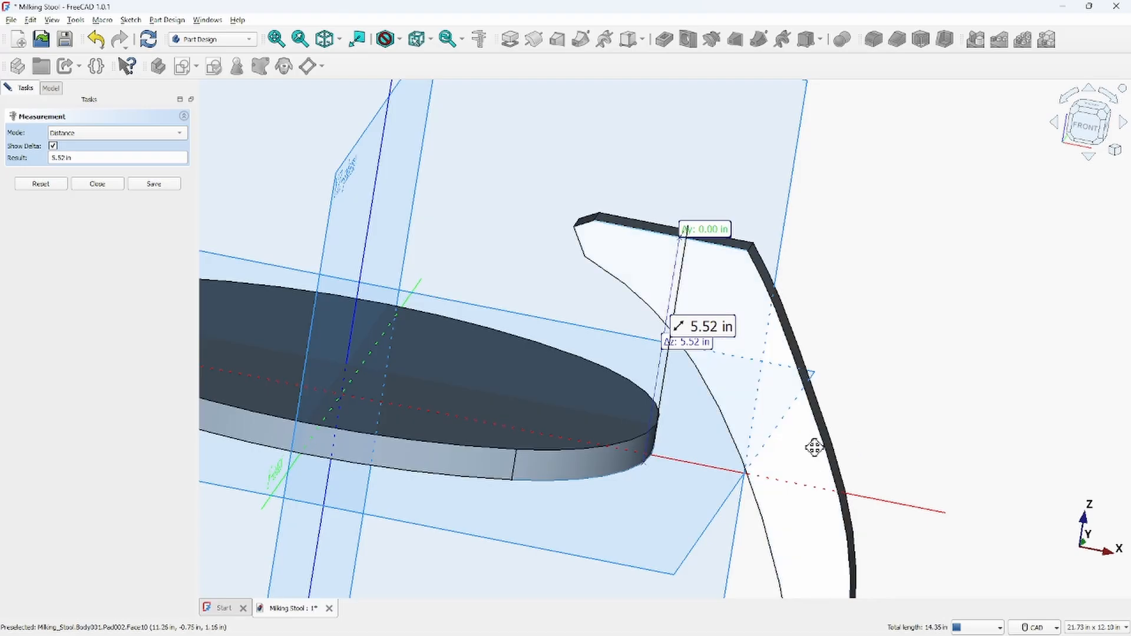
middle_click_drag(814, 448, 816, 374)
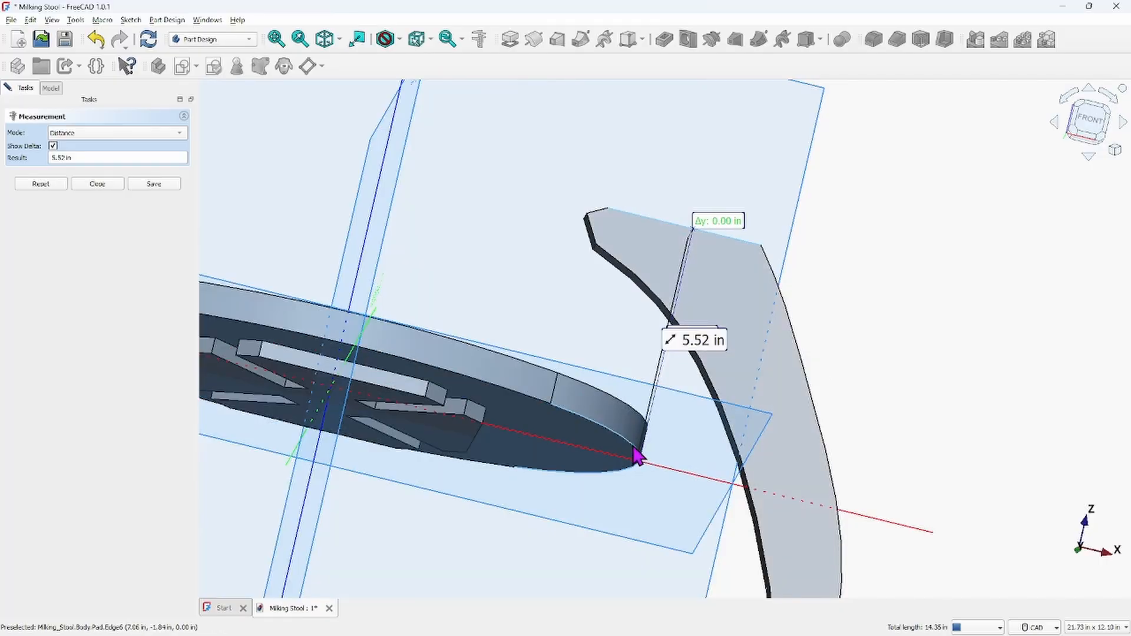
middle_click_drag(744, 319, 732, 392)
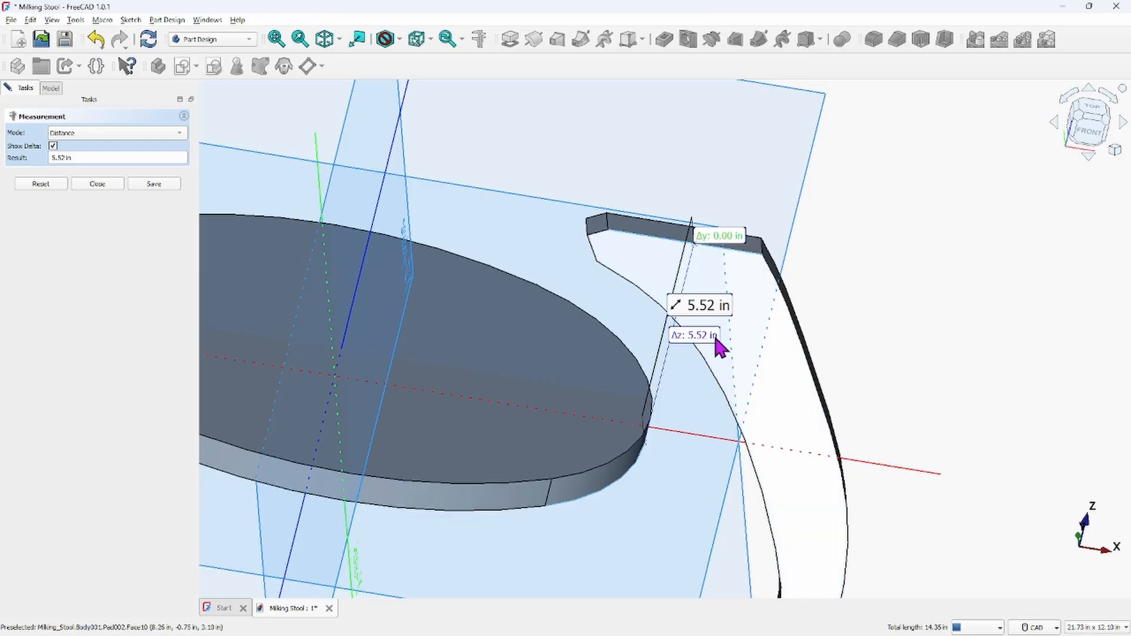
scroll(789, 333, "down", 5)
middle_click_drag(768, 322, 757, 319)
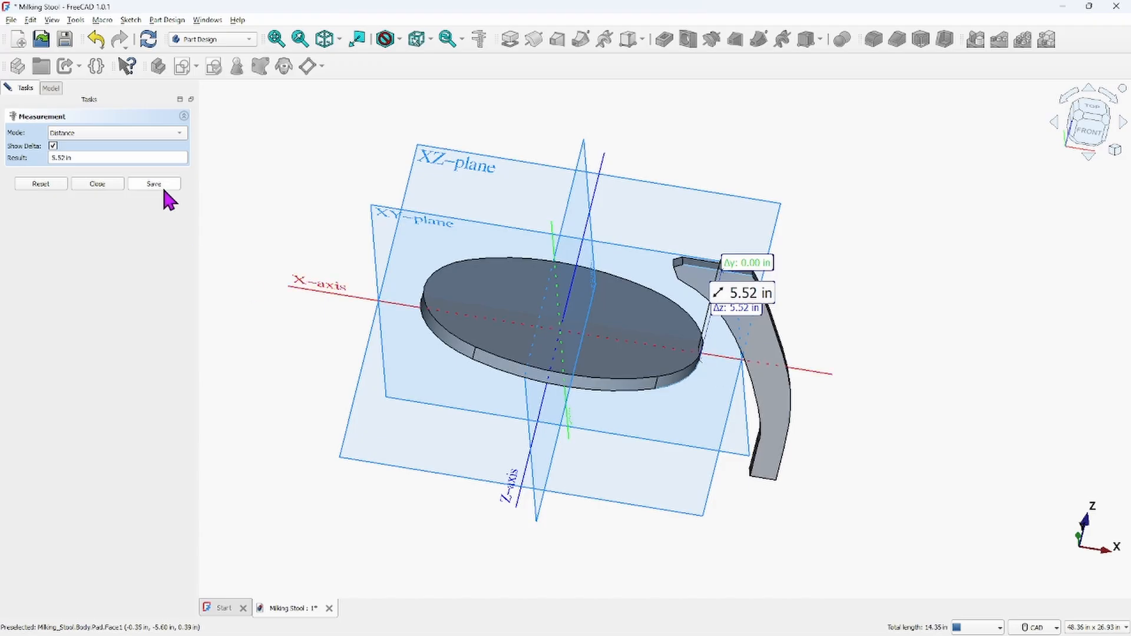
left_click(98, 185)
Start a Transform on the LEG body, set the translation increment to 5.52, and view it from the front
left_click(60, 166)
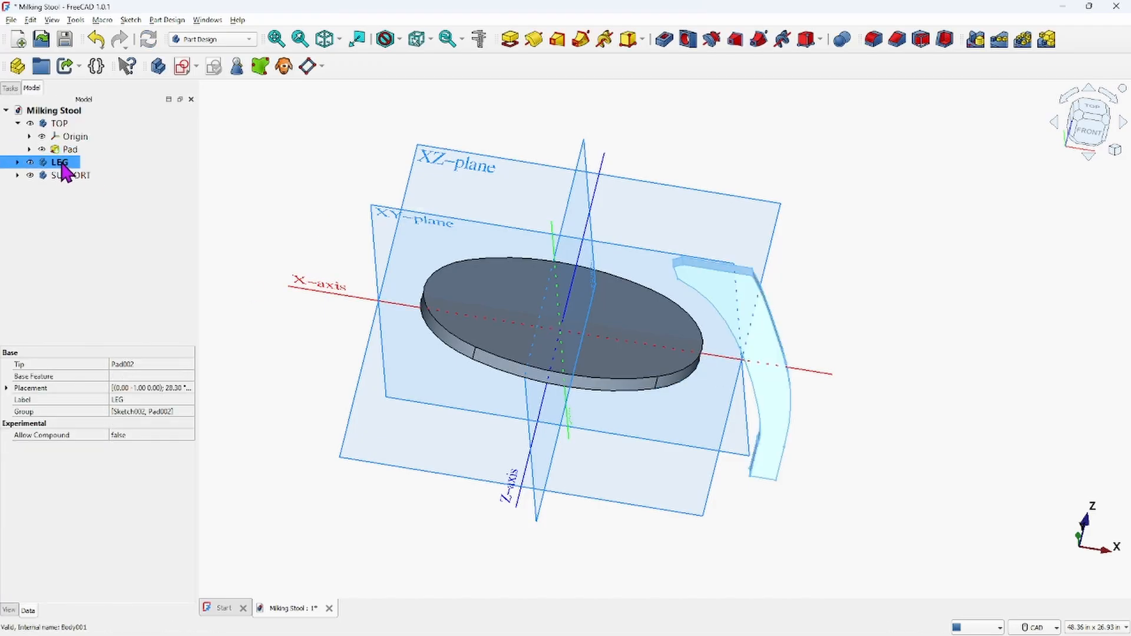
right_click(60, 166)
left_click(102, 170)
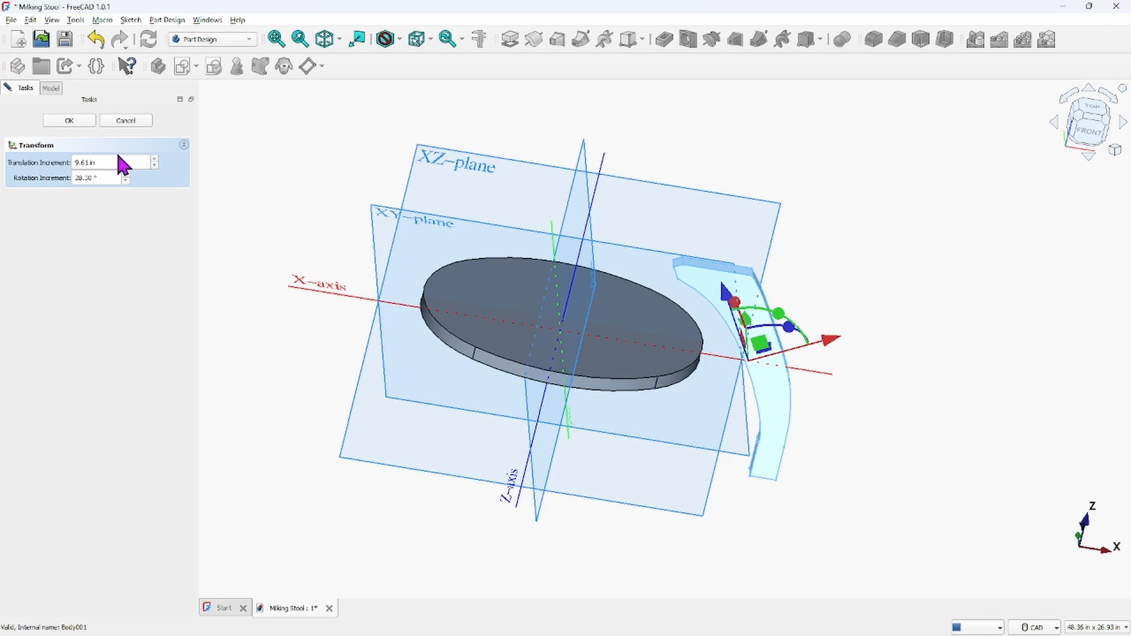
left_click_drag(106, 163, 12, 159)
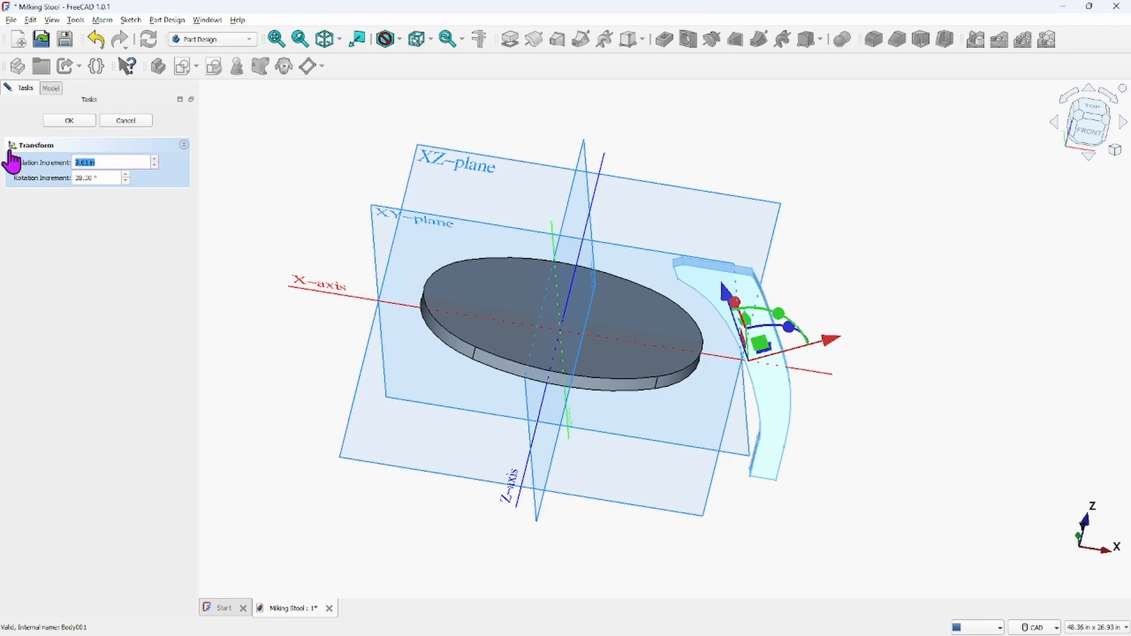
type("5.52")
left_click(1086, 132)
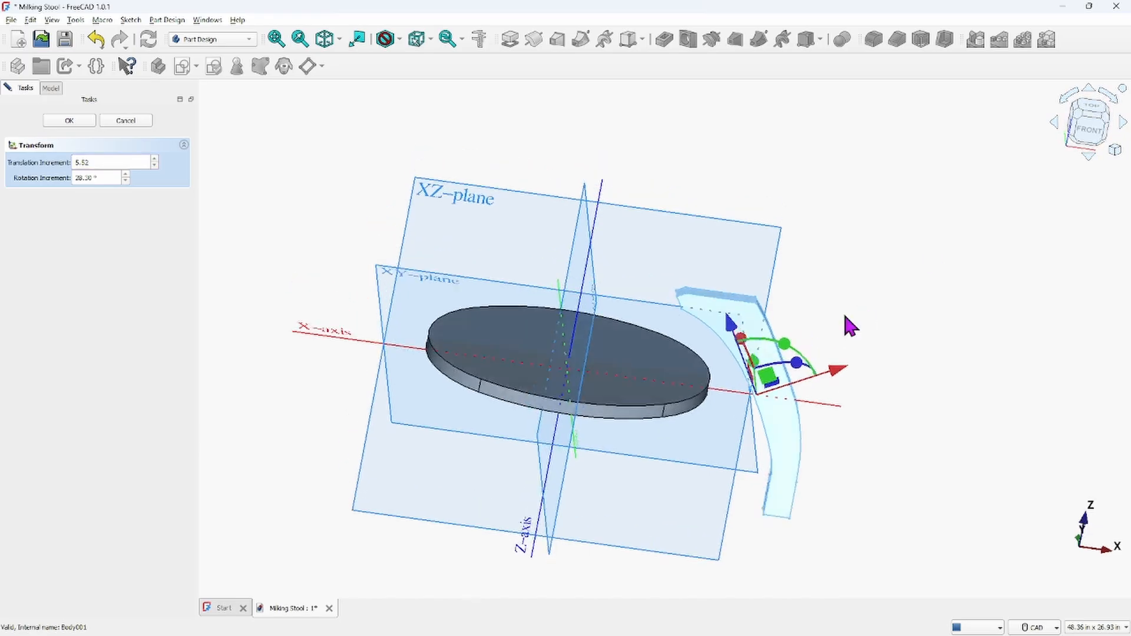
middle_click_drag(702, 584, 666, 396)
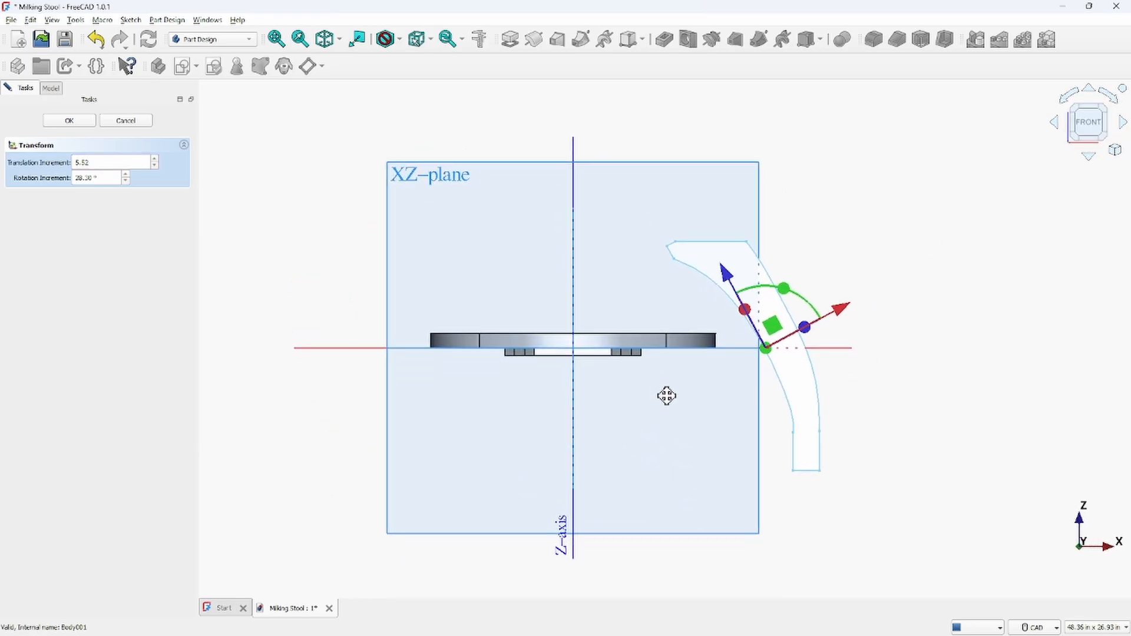
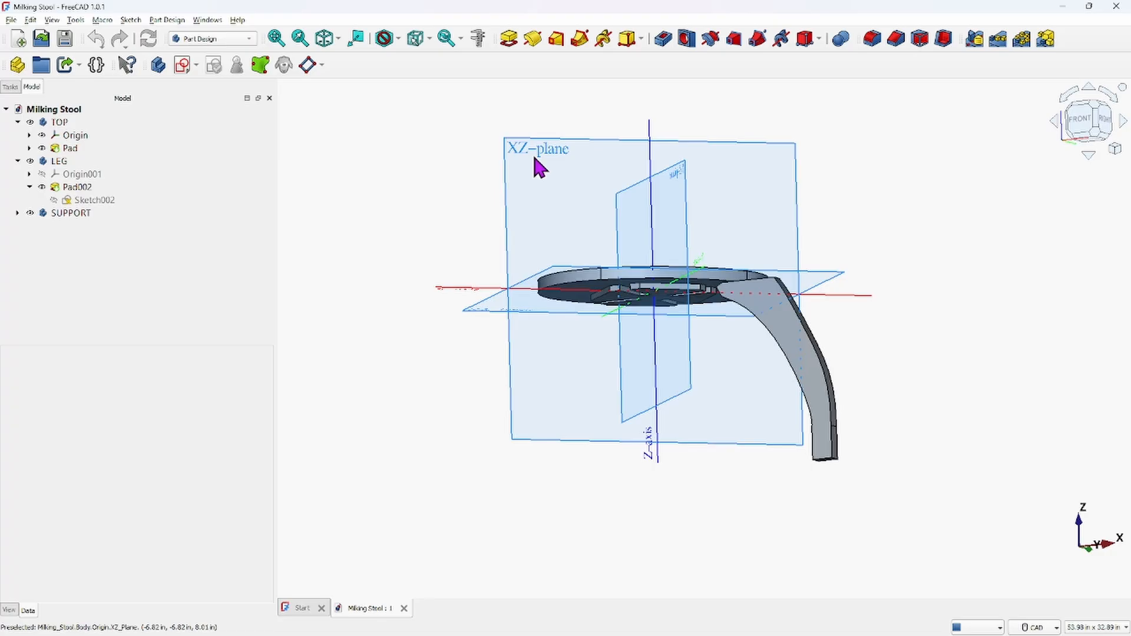
middle_click_drag(546, 187, 550, 245)
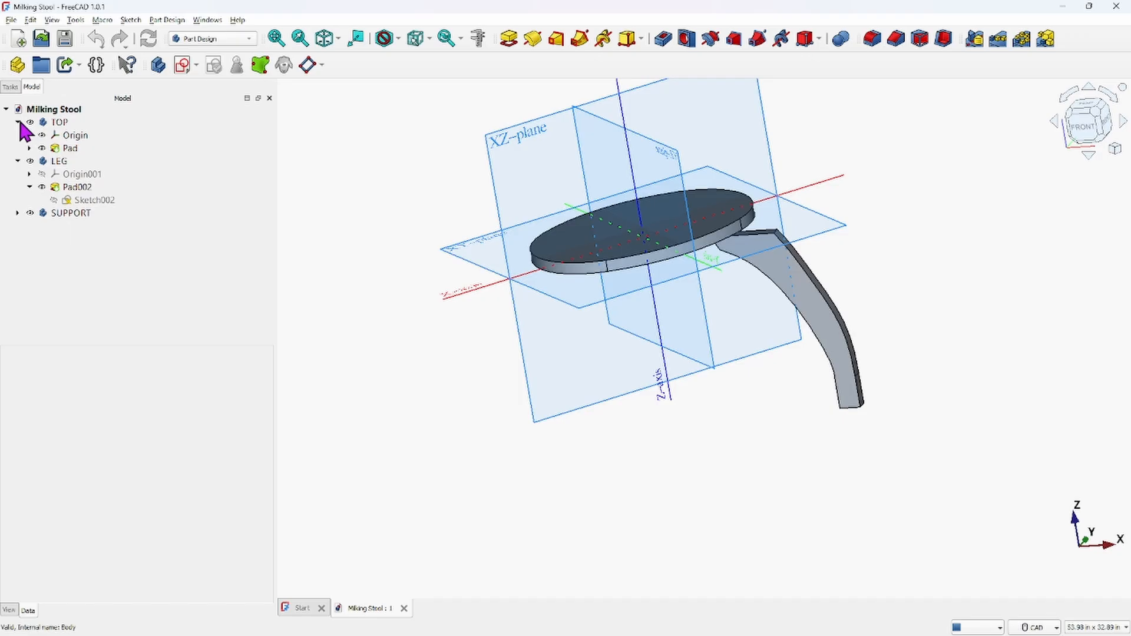
left_click(41, 135)
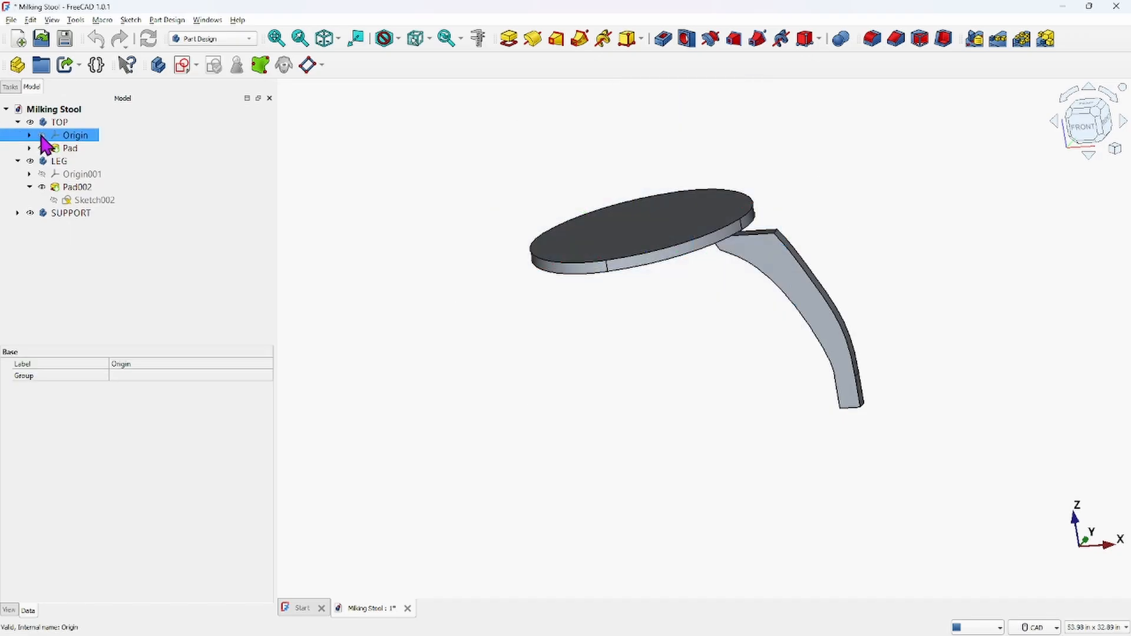
left_click(41, 135)
middle_click_drag(417, 202, 415, 258)
left_click(407, 239)
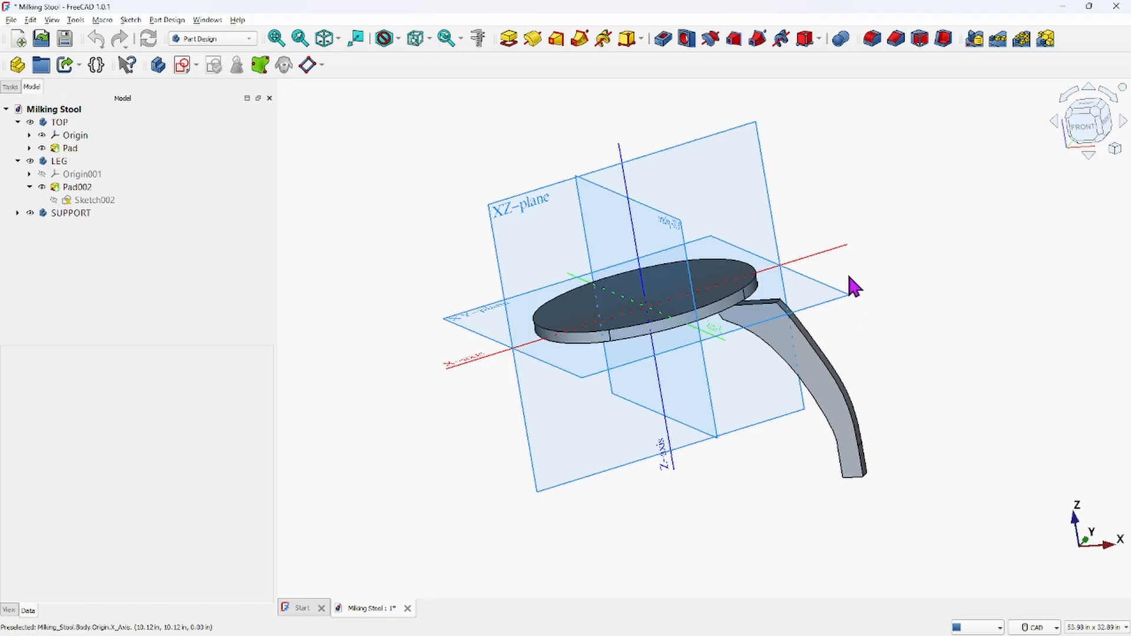
Try to reposition the LEG body with the Transform tool, then cancel it
left_click(52, 150)
left_click(61, 201)
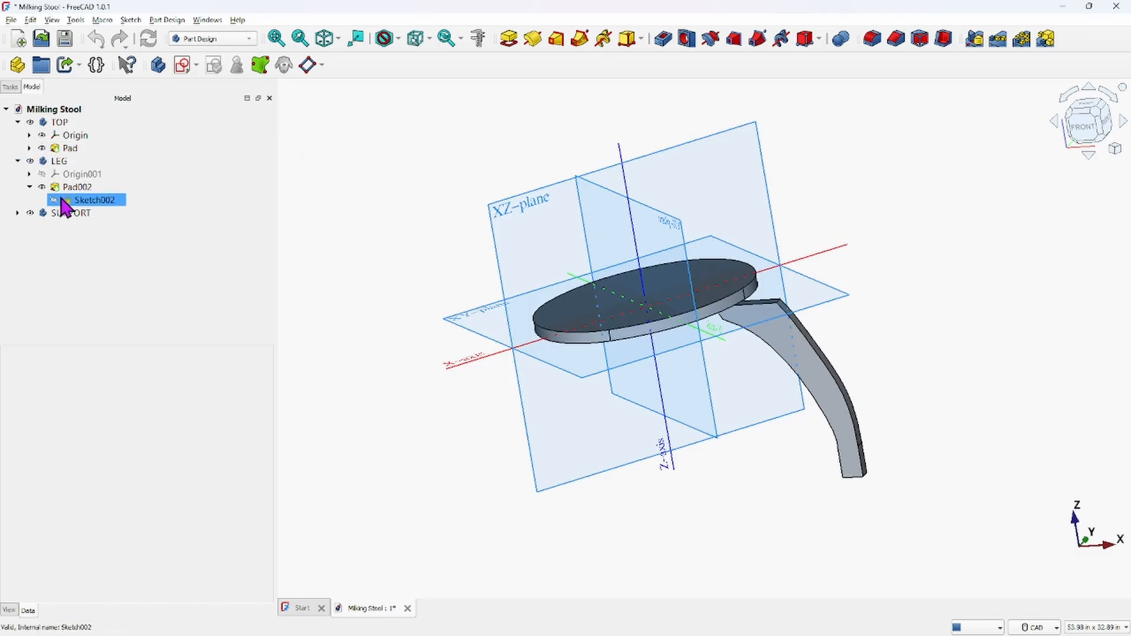
left_click(65, 231)
left_click(56, 160)
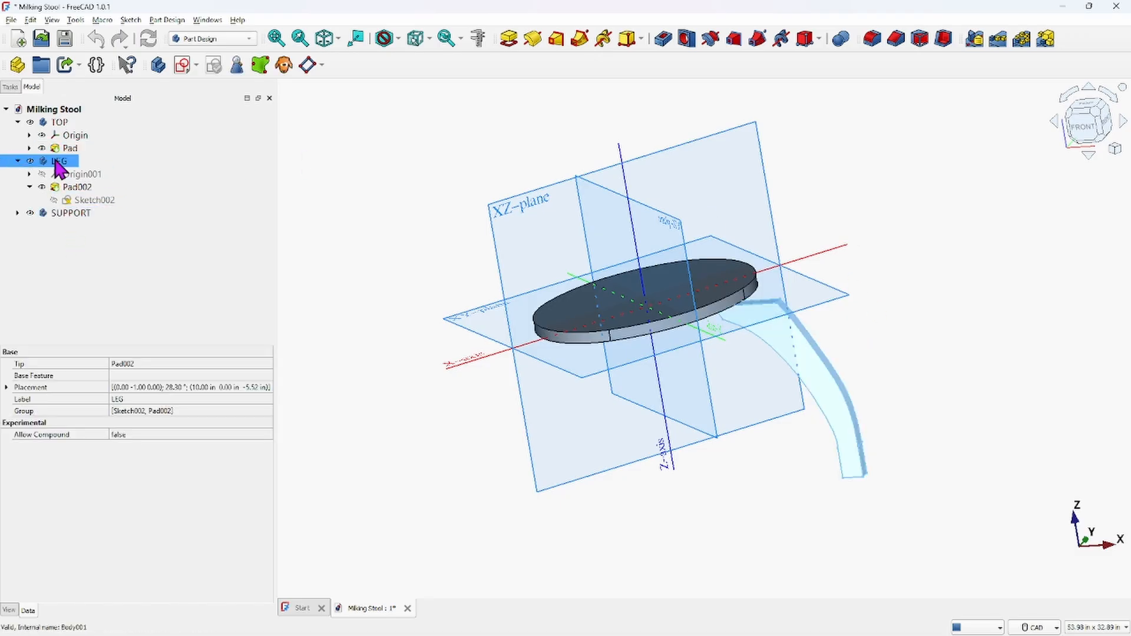
right_click(56, 163)
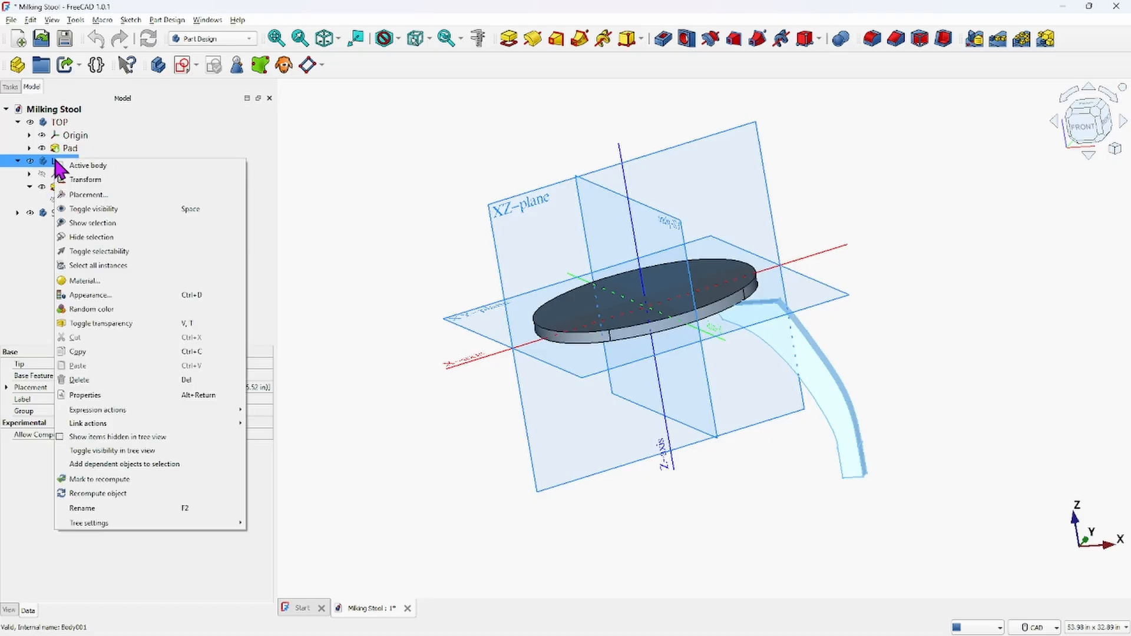
left_click(82, 175)
scroll(890, 323, "up", 3)
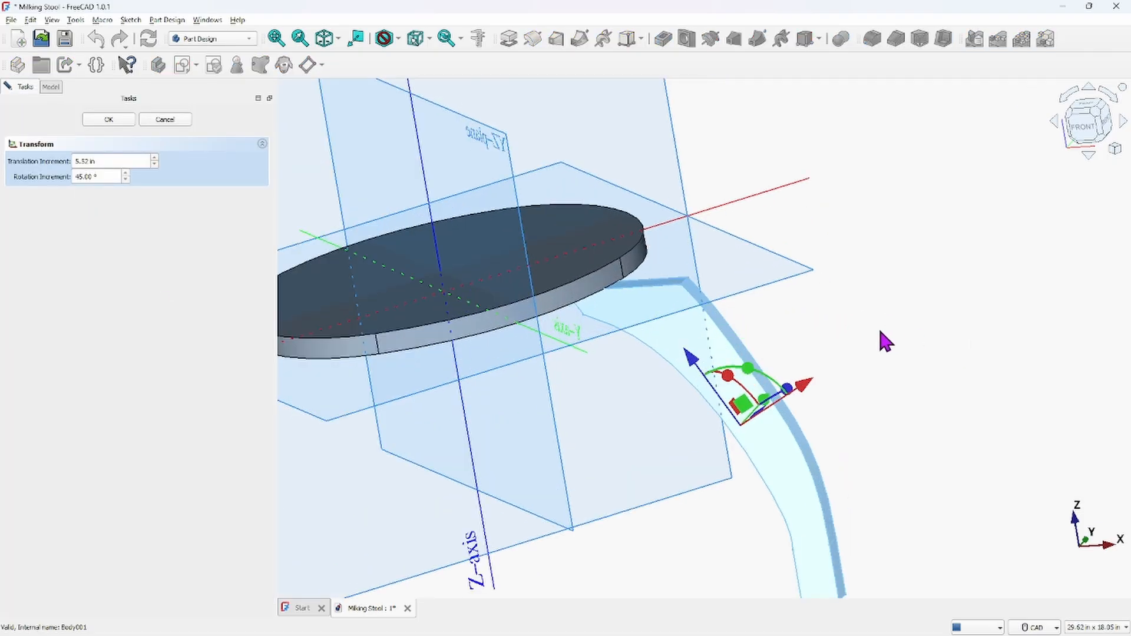
scroll(878, 326, "down", 3)
left_click(1078, 132)
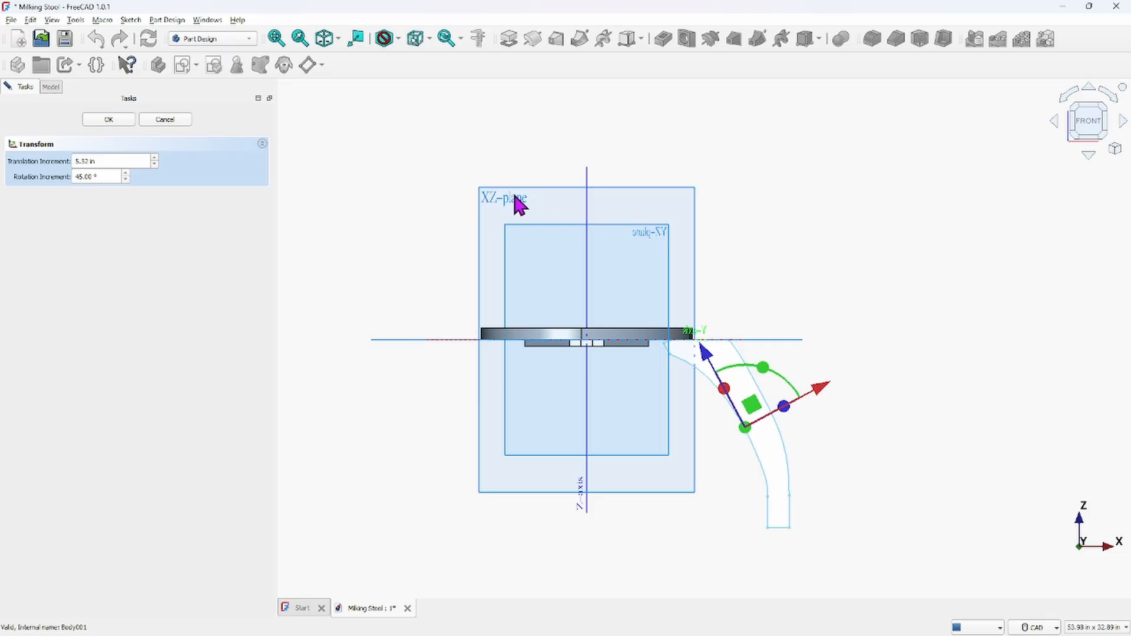
middle_click_drag(827, 315, 783, 358)
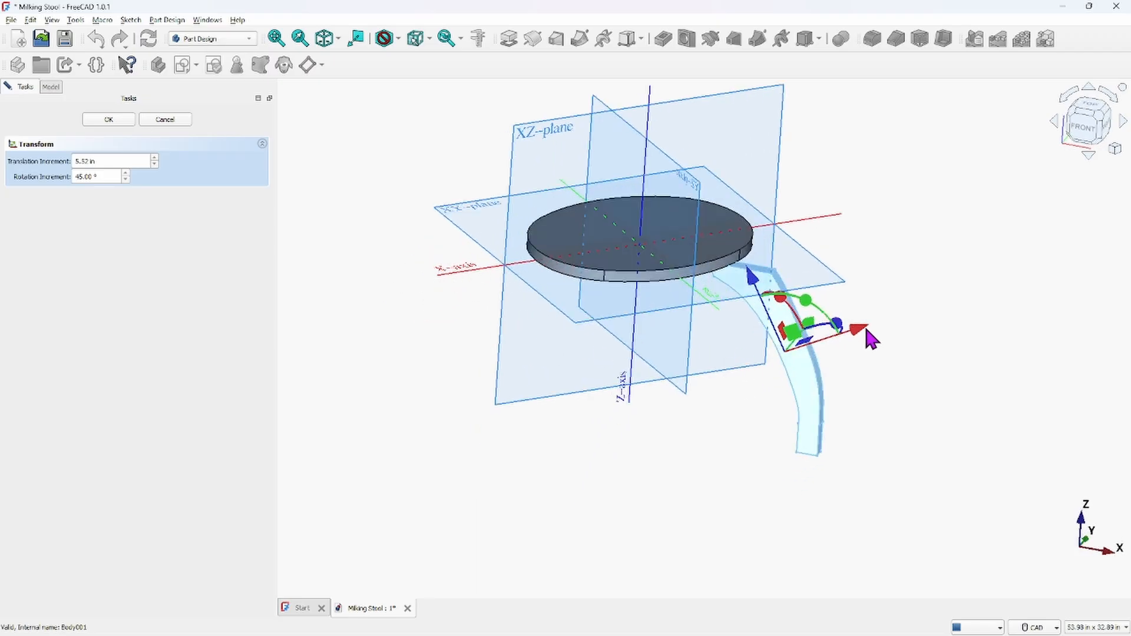
mouse_move(919, 373)
middle_mouse_down()
mouse_move(914, 303)
mouse_move(944, 328)
mouse_move(901, 366)
middle_mouse_up()
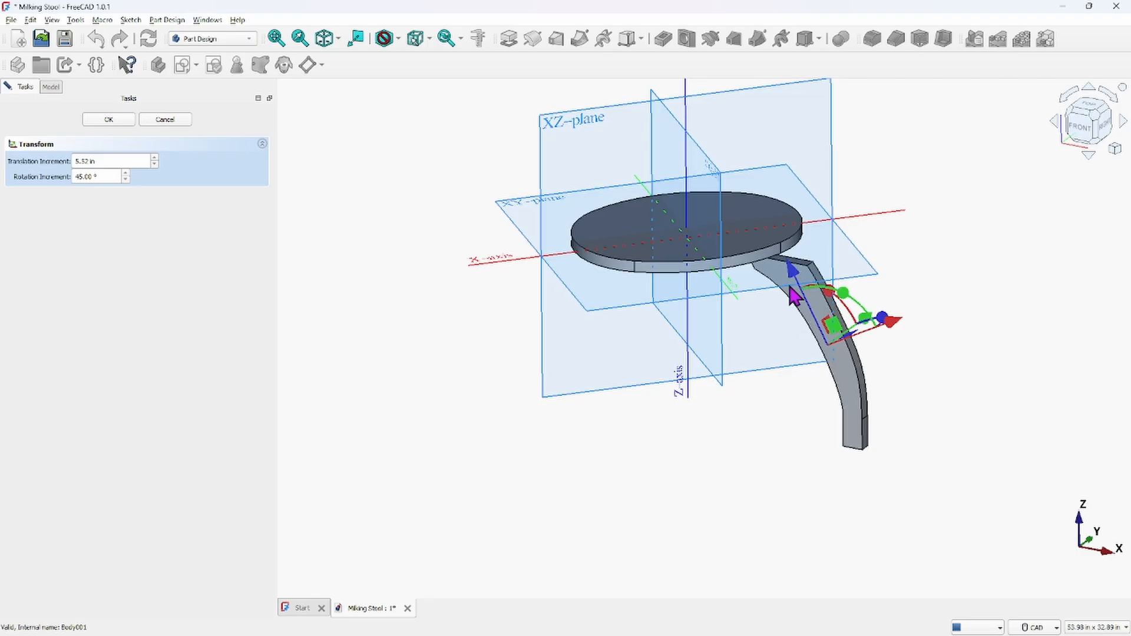
middle_click_drag(778, 264, 803, 227)
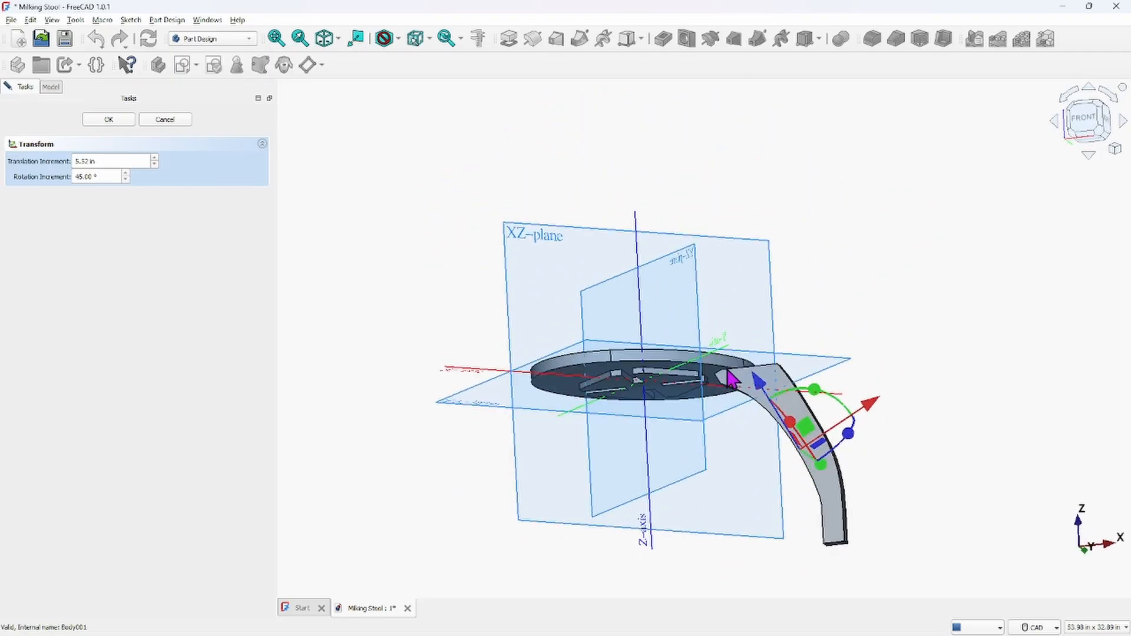
scroll(758, 359, "up", 2)
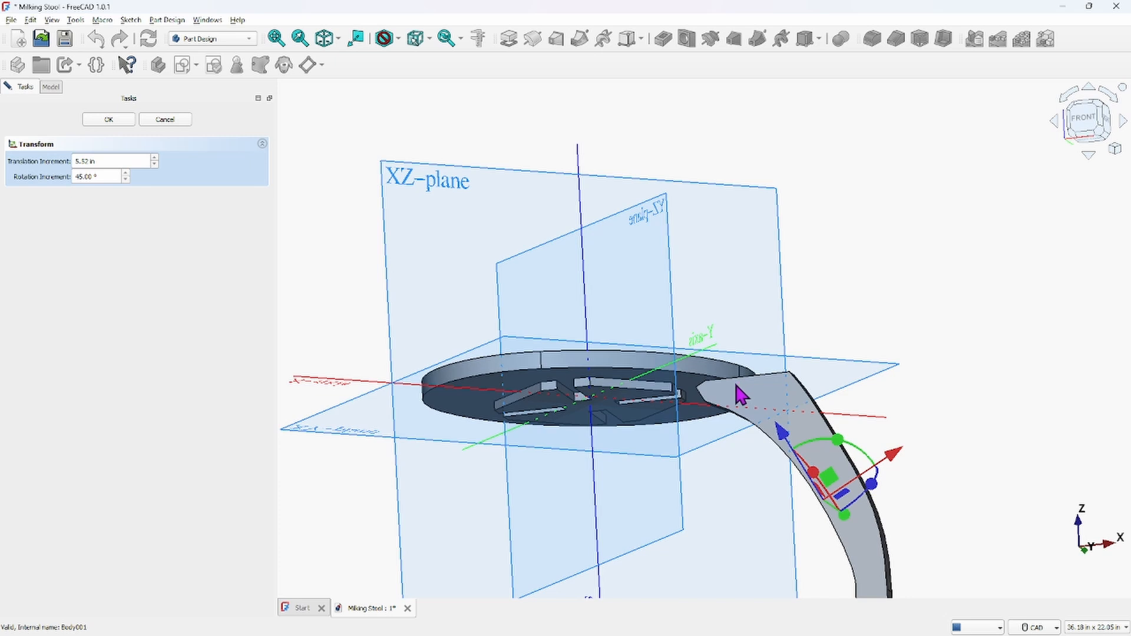
scroll(704, 389, "up", 4)
scroll(705, 395, "down", 7)
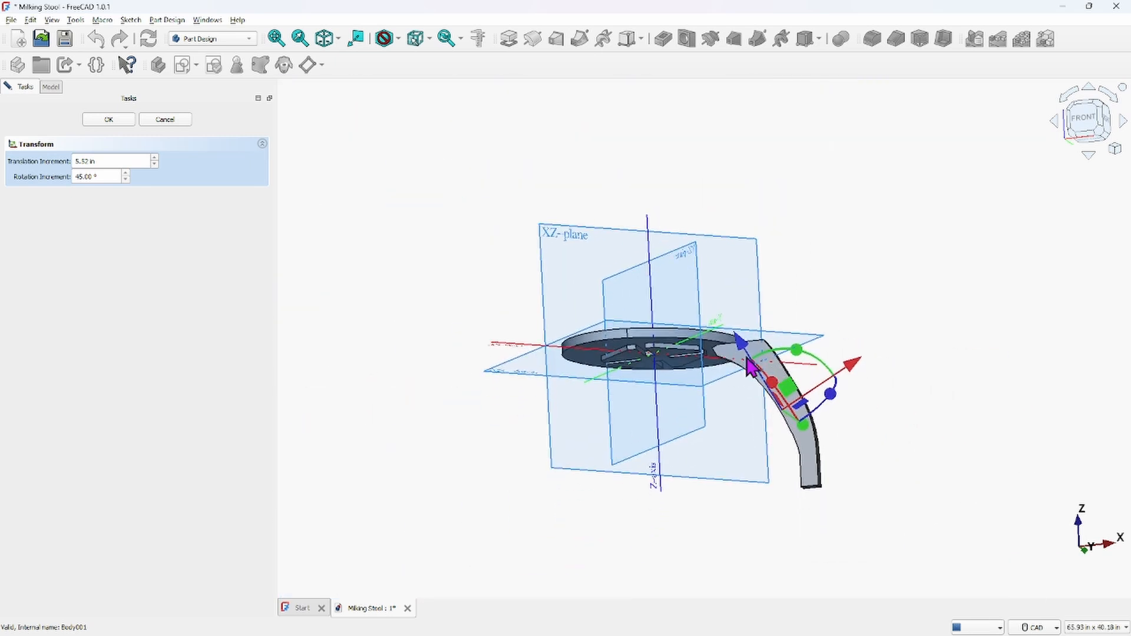
scroll(742, 370, "up", 1)
scroll(744, 372, "up", 1)
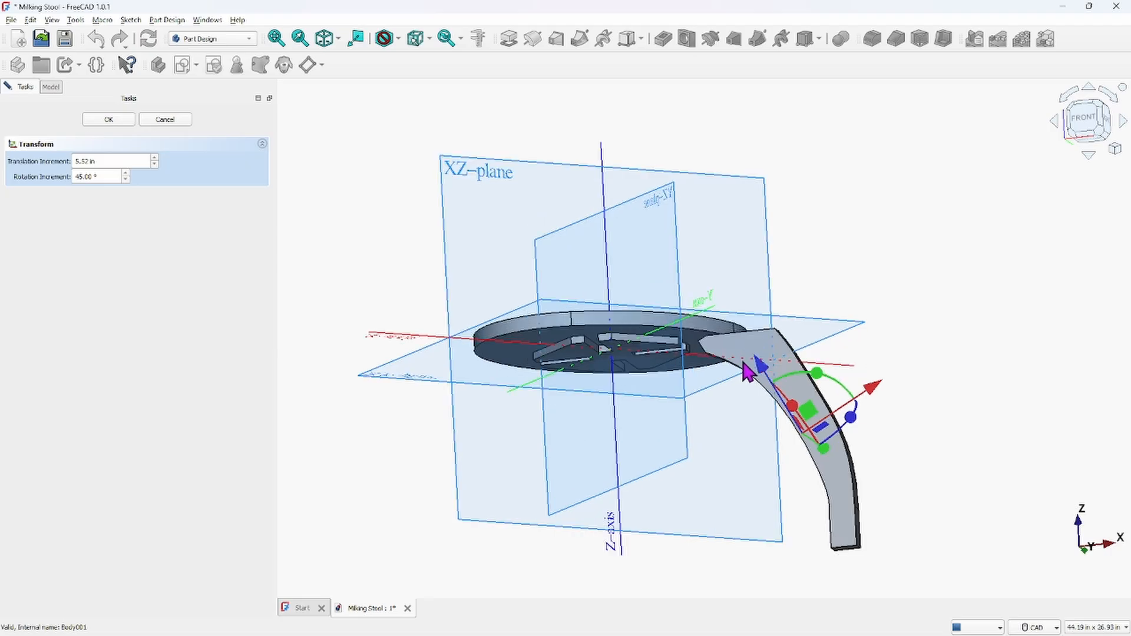
left_click(170, 121)
Set the LEG body's placement z position to 8.48 in from its properties
scroll(814, 306, "down", 2)
middle_click_drag(790, 314, 758, 343)
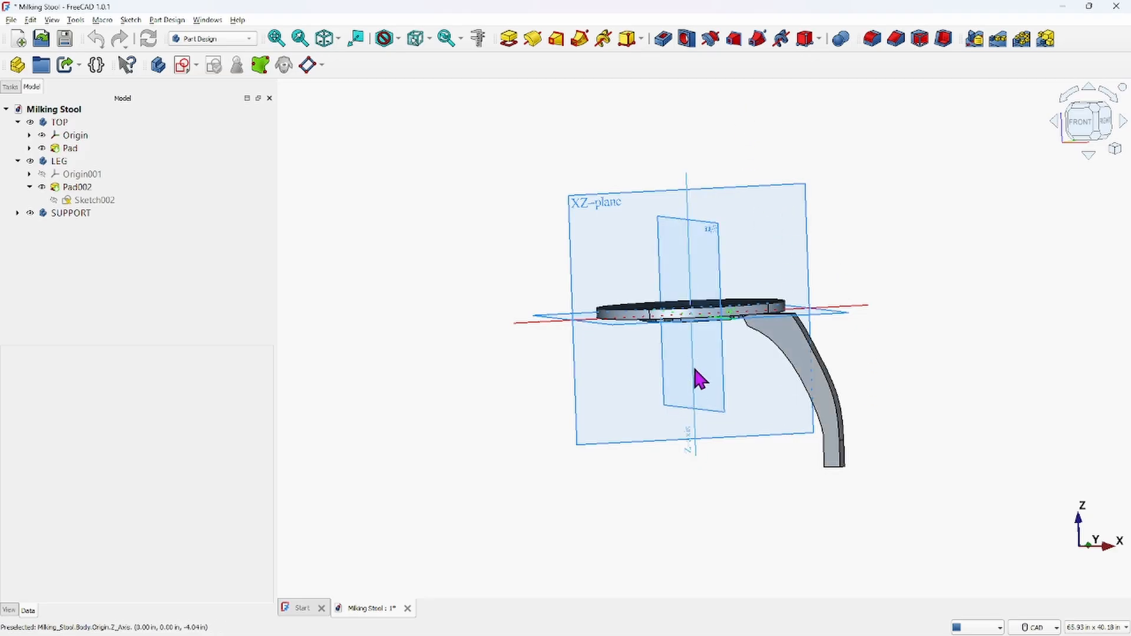
left_click(58, 162)
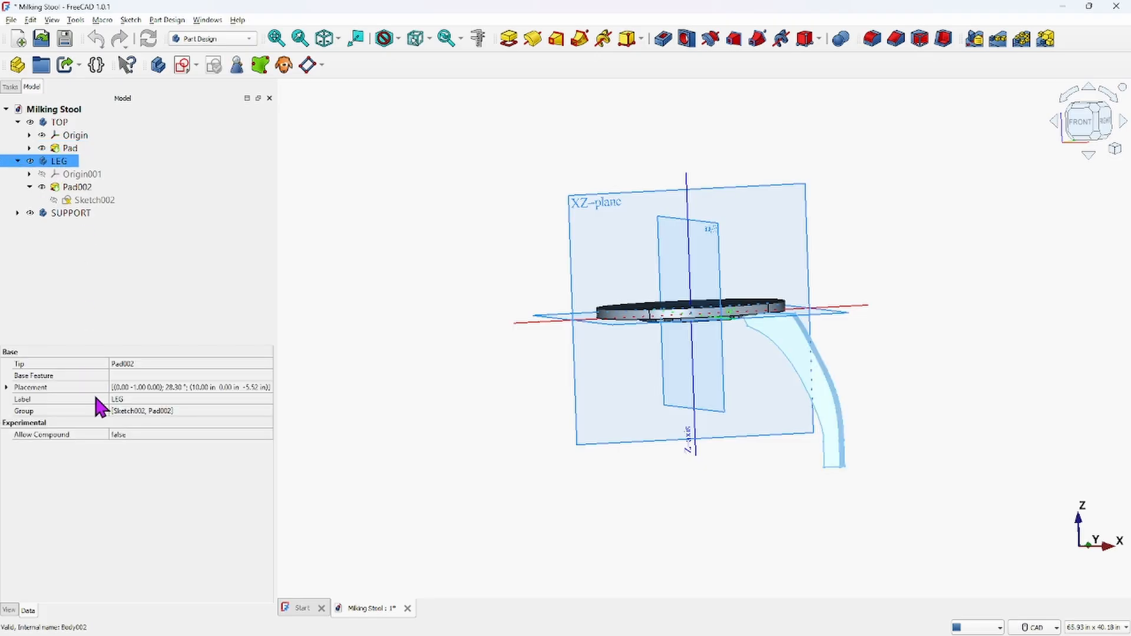
left_click(7, 387)
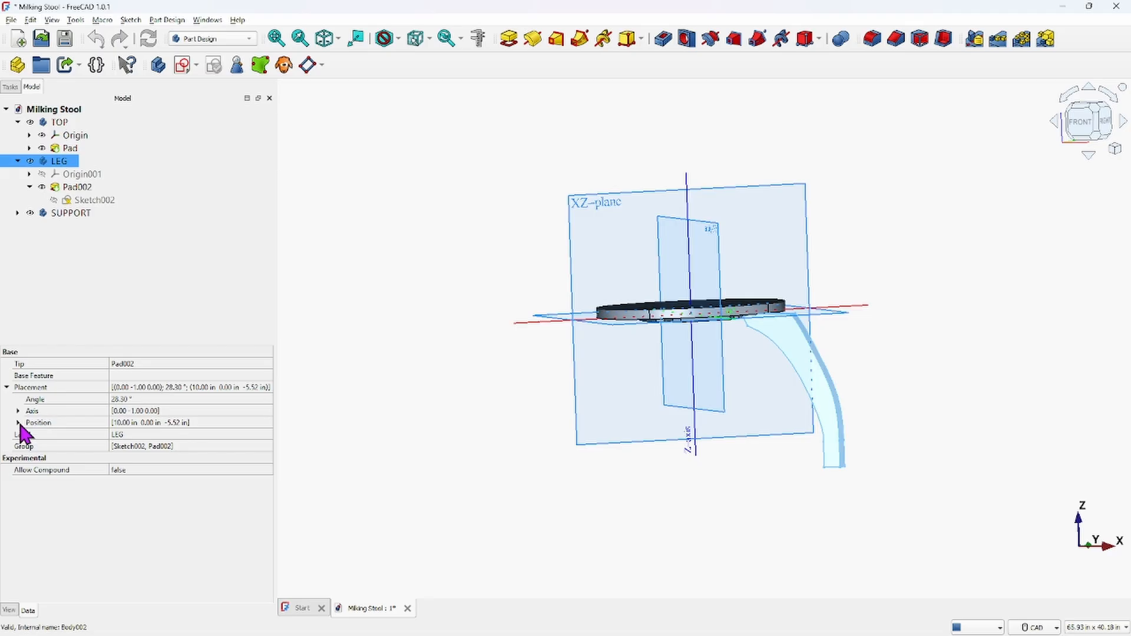
left_click(18, 423)
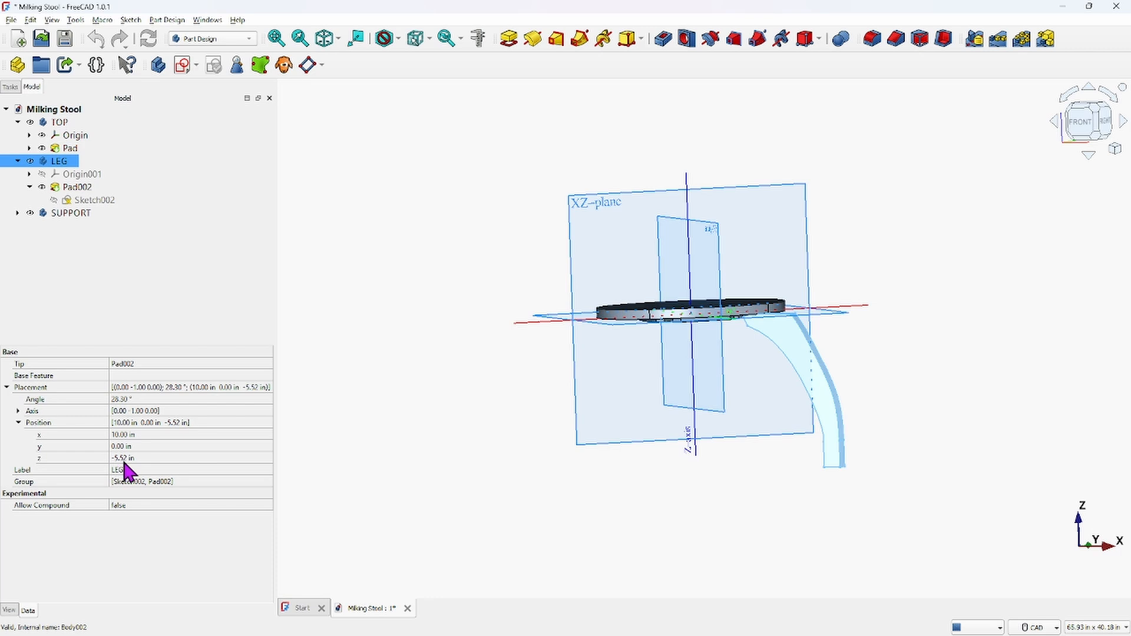
left_click(180, 459)
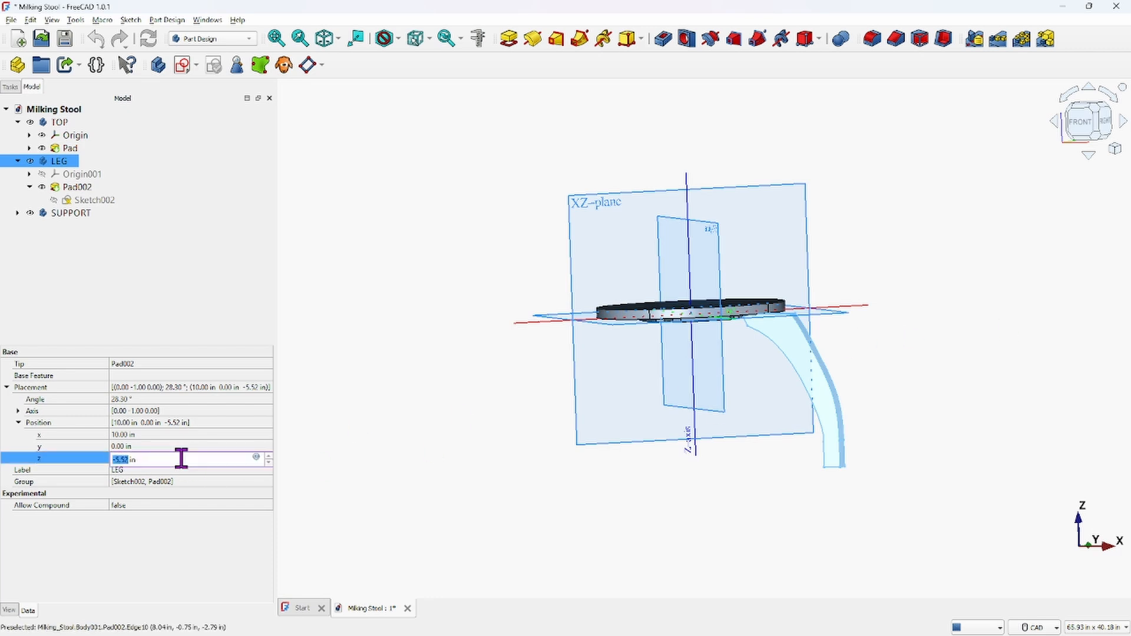
left_click(270, 457)
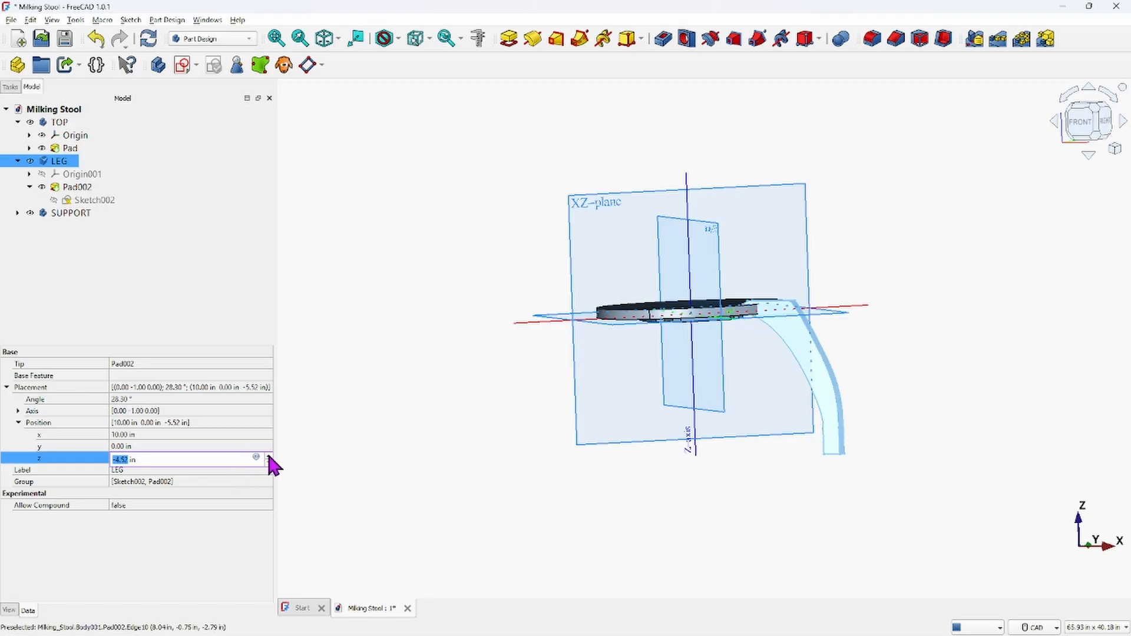
left_click(270, 457)
left_click(270, 457)
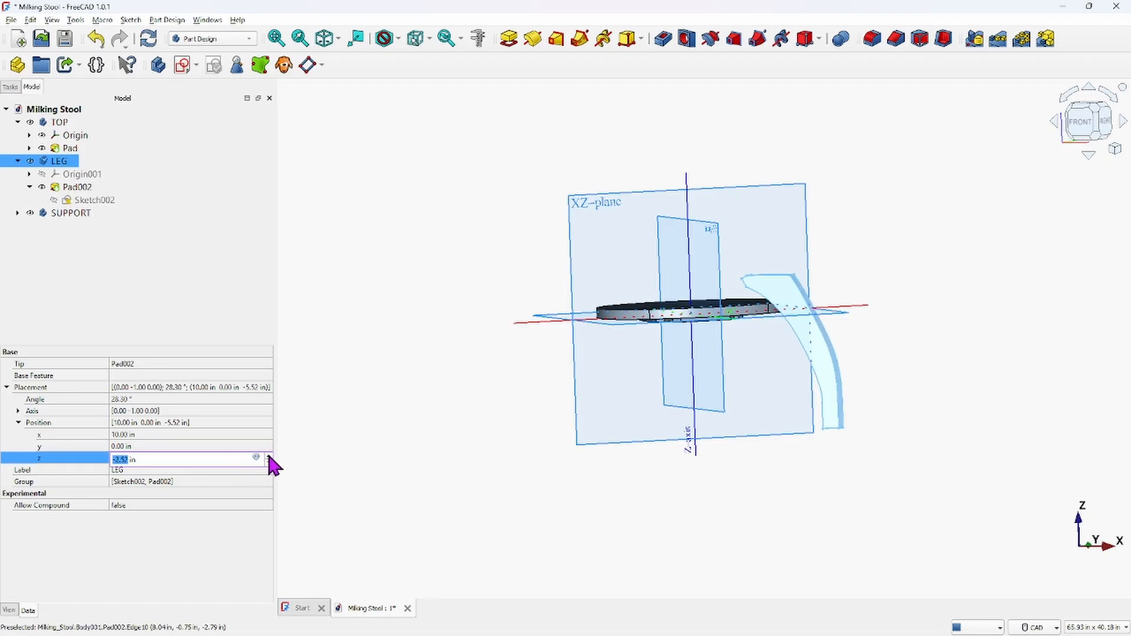
left_click(270, 457)
left_click(269, 457)
left_click(270, 457)
left_click(270, 457)
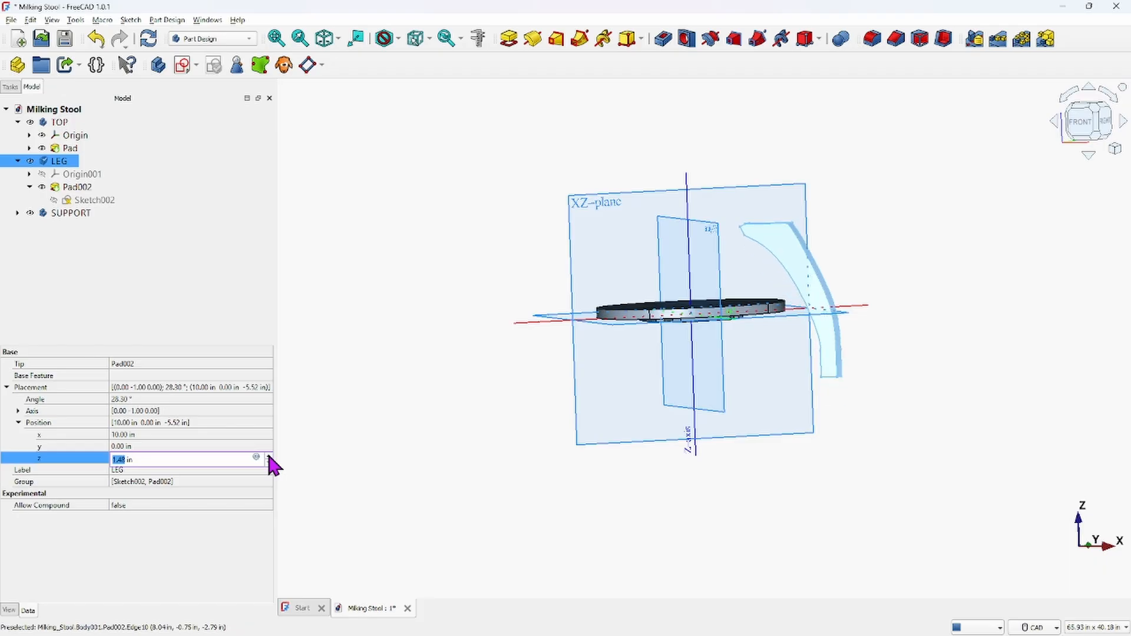
left_click(270, 458)
left_click(270, 457)
left_click(270, 458)
left_click(270, 458)
left_click(270, 457)
left_click(270, 457)
left_click(270, 458)
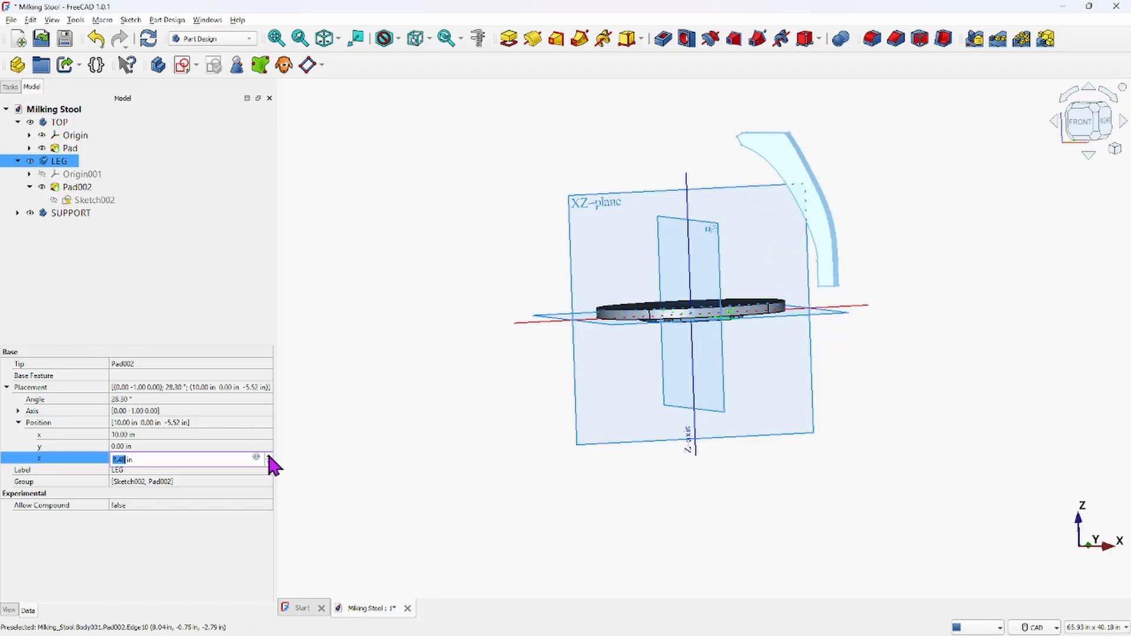
Open the Placement dialog for the LEG pad, adjust the Z translation, then cancel it
middle_click_drag(664, 400, 788, 412)
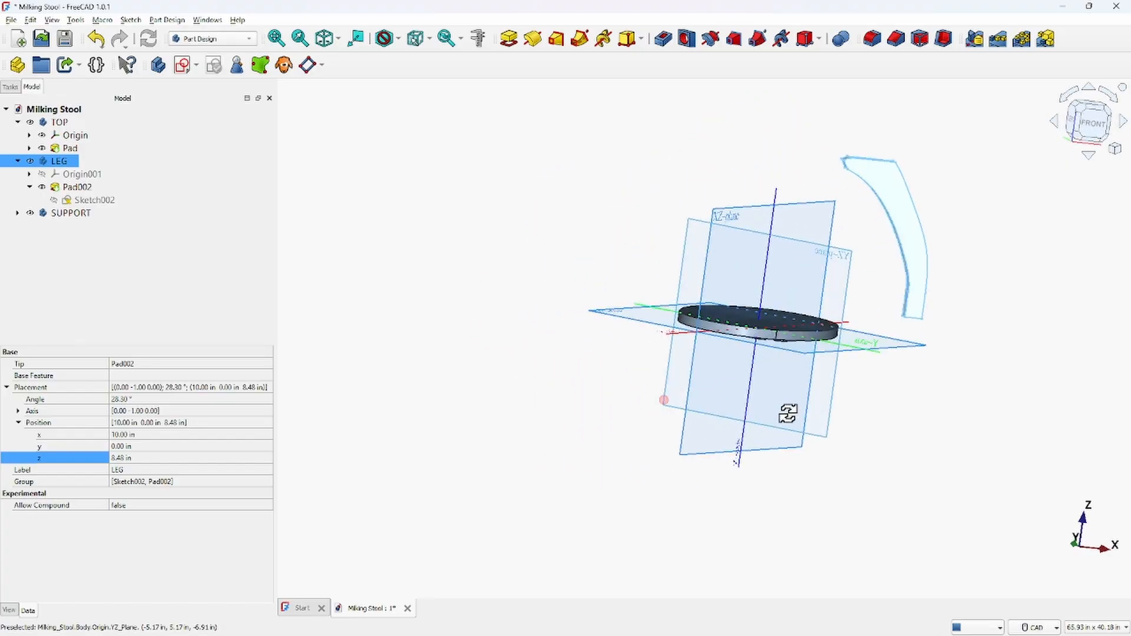
left_click(1090, 120)
scroll(756, 261, "down", 1)
middle_click_drag(699, 269, 508, 257)
scroll(571, 254, "up", 1)
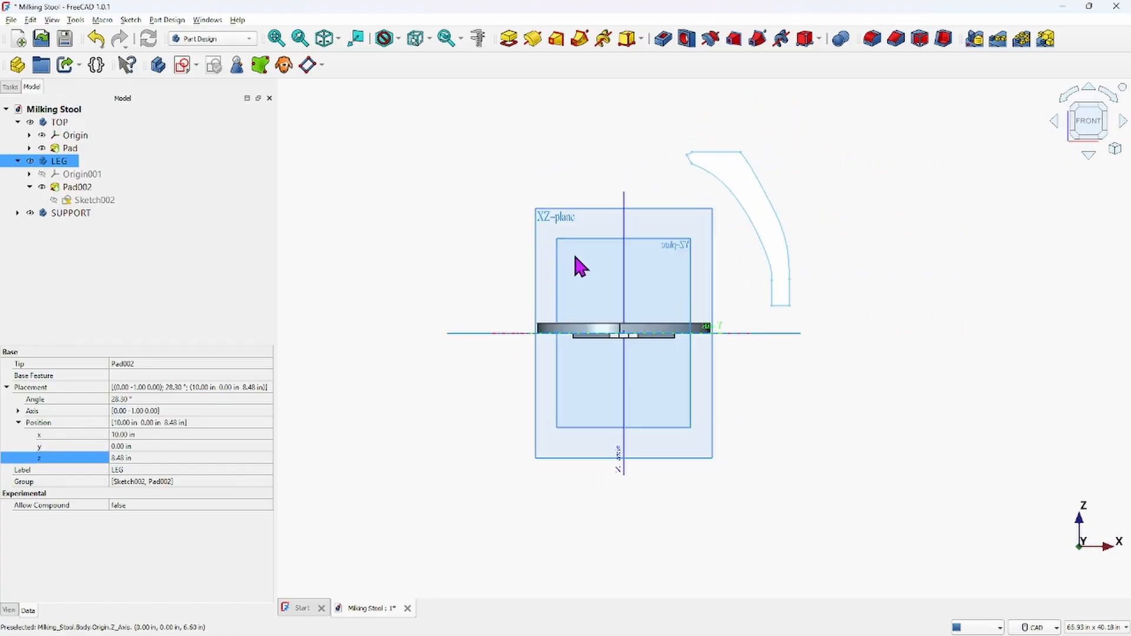
scroll(576, 256, "down", 1)
middle_click_drag(580, 267, 548, 281)
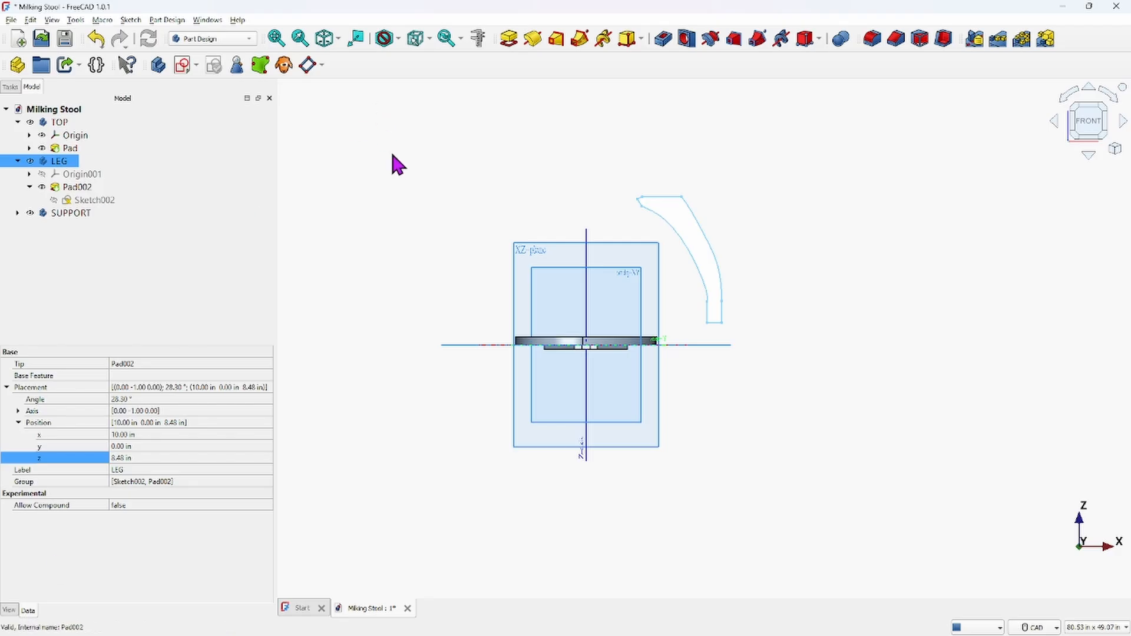
right_click(62, 158)
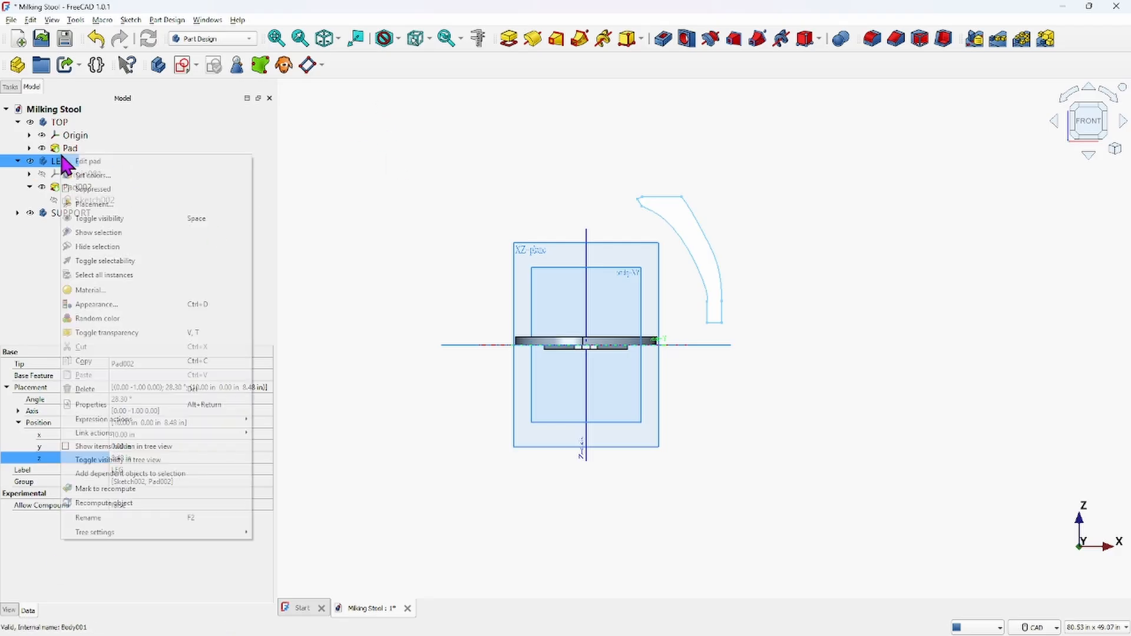
left_click(117, 205)
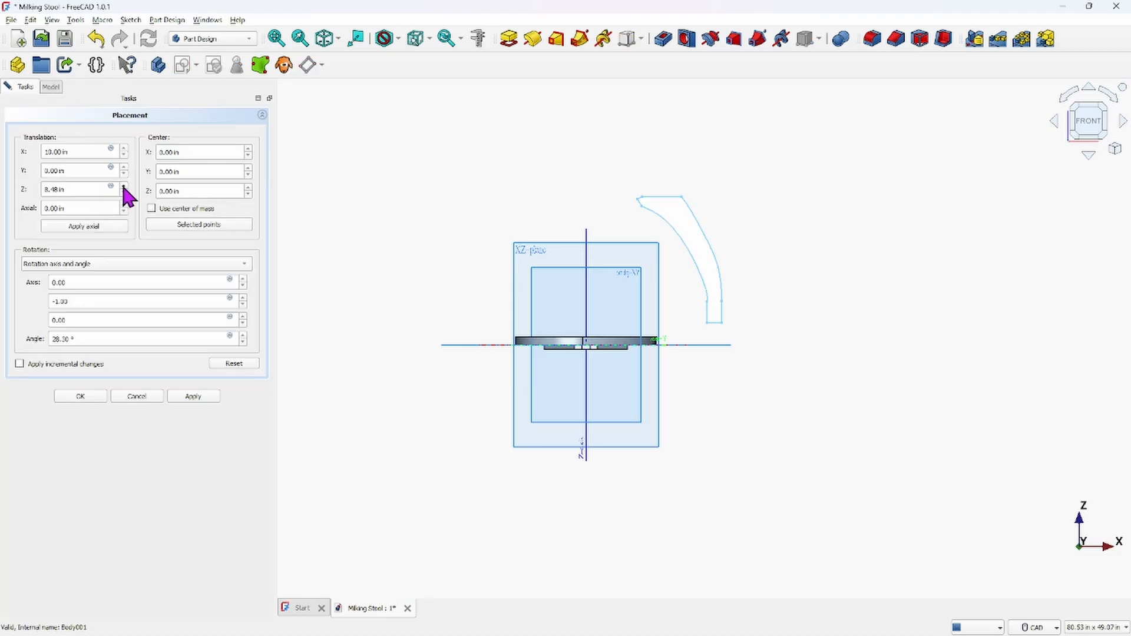
left_click(123, 186)
left_click(123, 186)
left_click(124, 187)
left_click(124, 187)
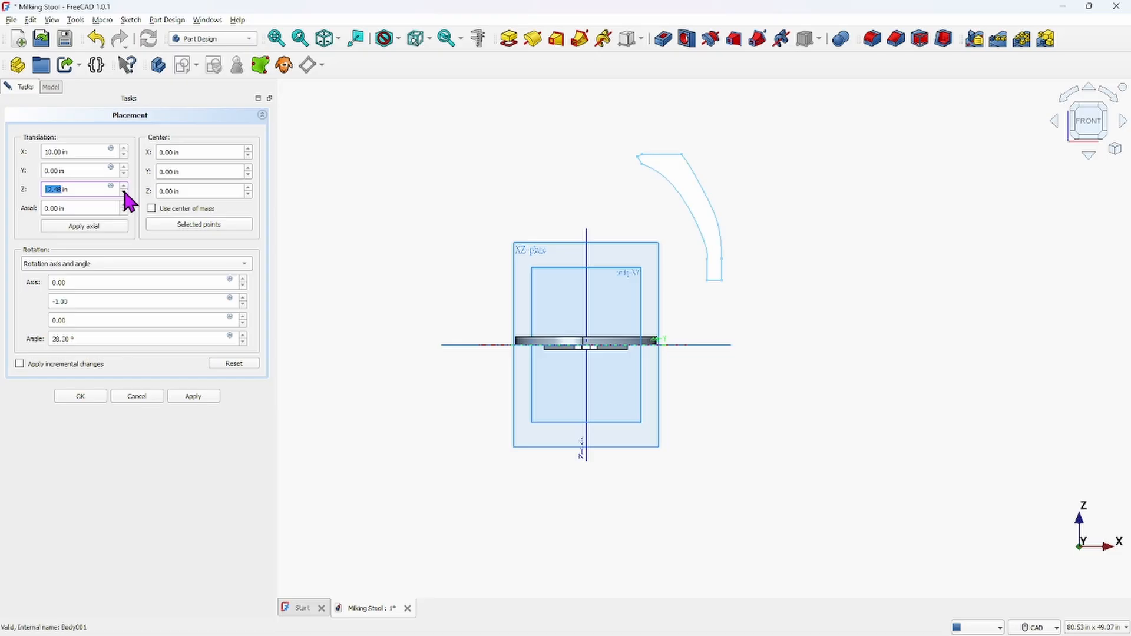
scroll(124, 191, "down", 5)
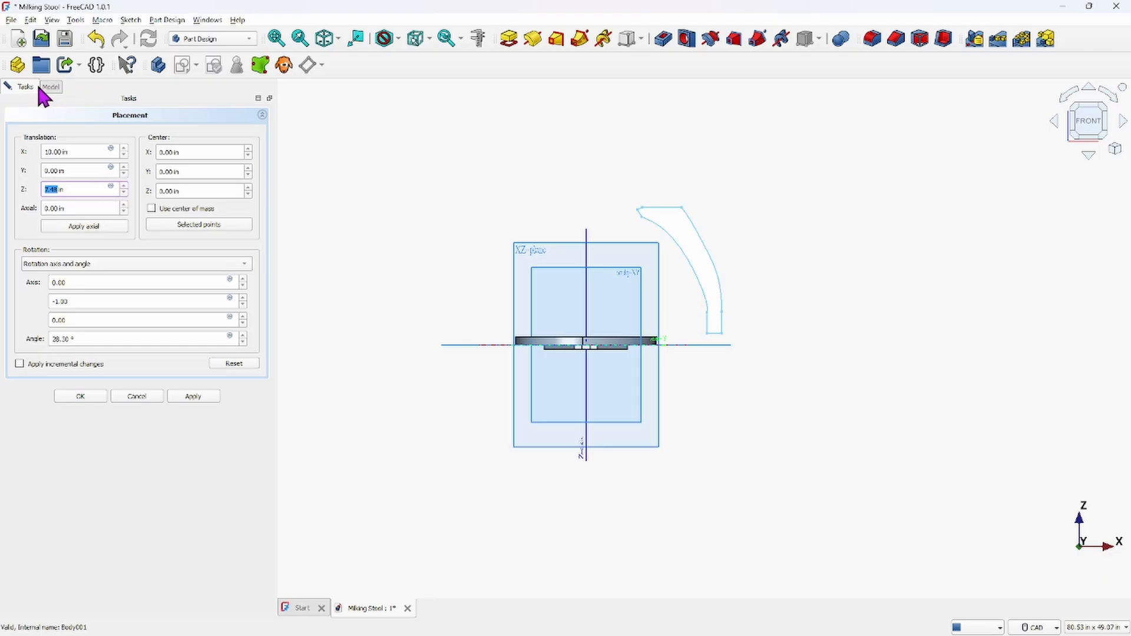
left_click(136, 396)
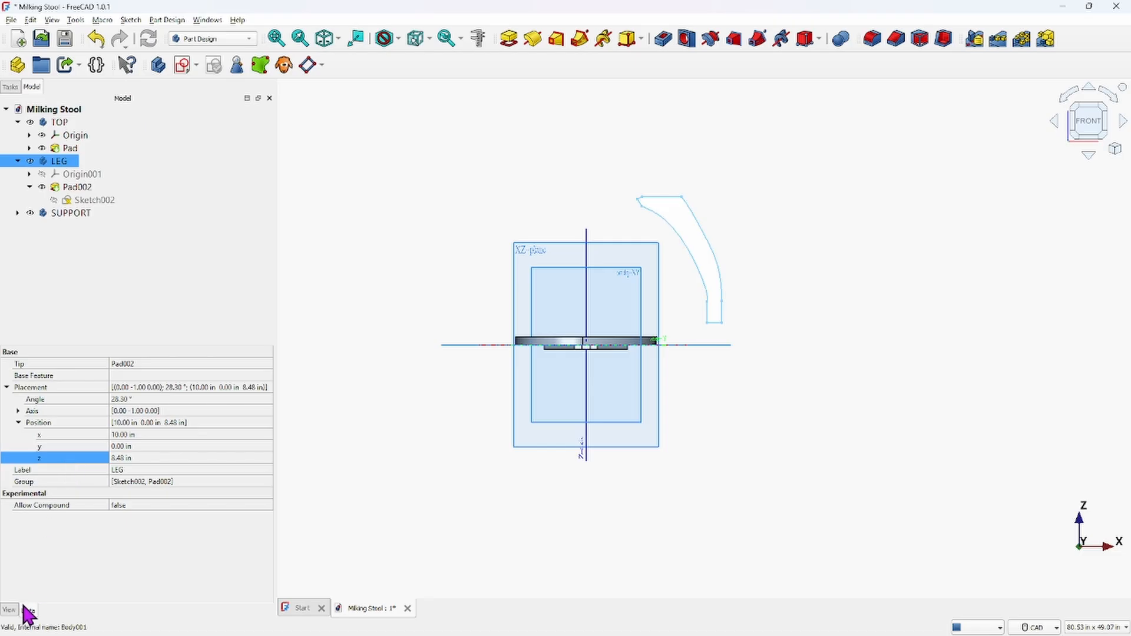
Lower the LEG body's placement z position step by step until the leg meets the seat's underside
left_click(164, 458)
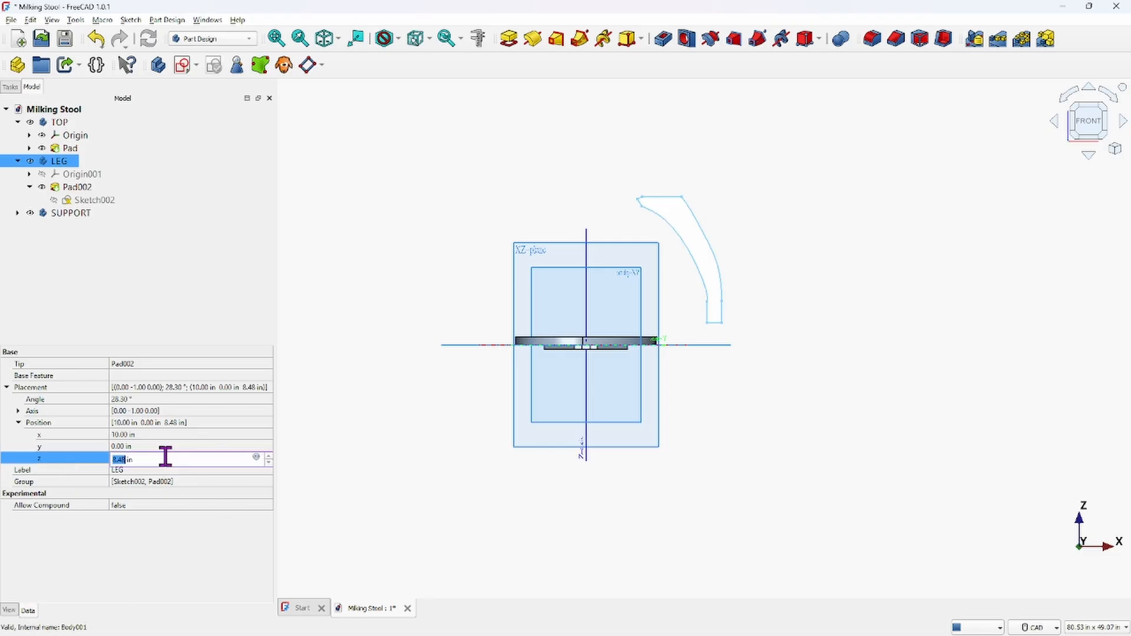
left_click(269, 463)
left_click(270, 463)
left_click(269, 463)
left_click(270, 463)
left_click(269, 463)
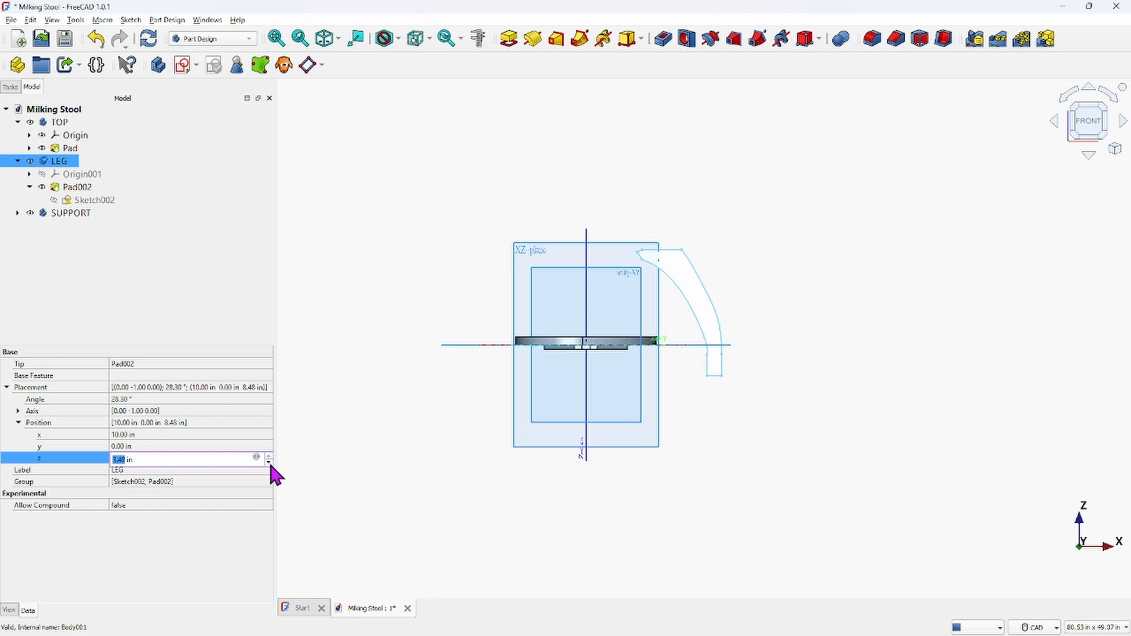
left_click(269, 463)
left_click(269, 464)
left_click(269, 463)
left_click(270, 463)
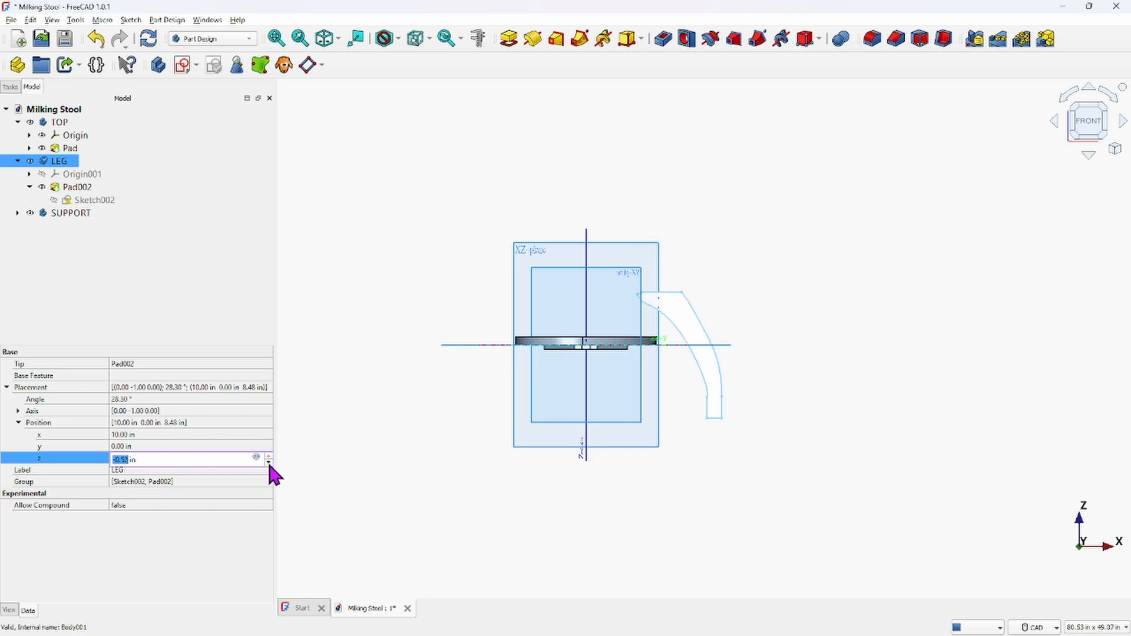
left_click(270, 463)
left_click(269, 463)
left_click(269, 463)
left_click(269, 463)
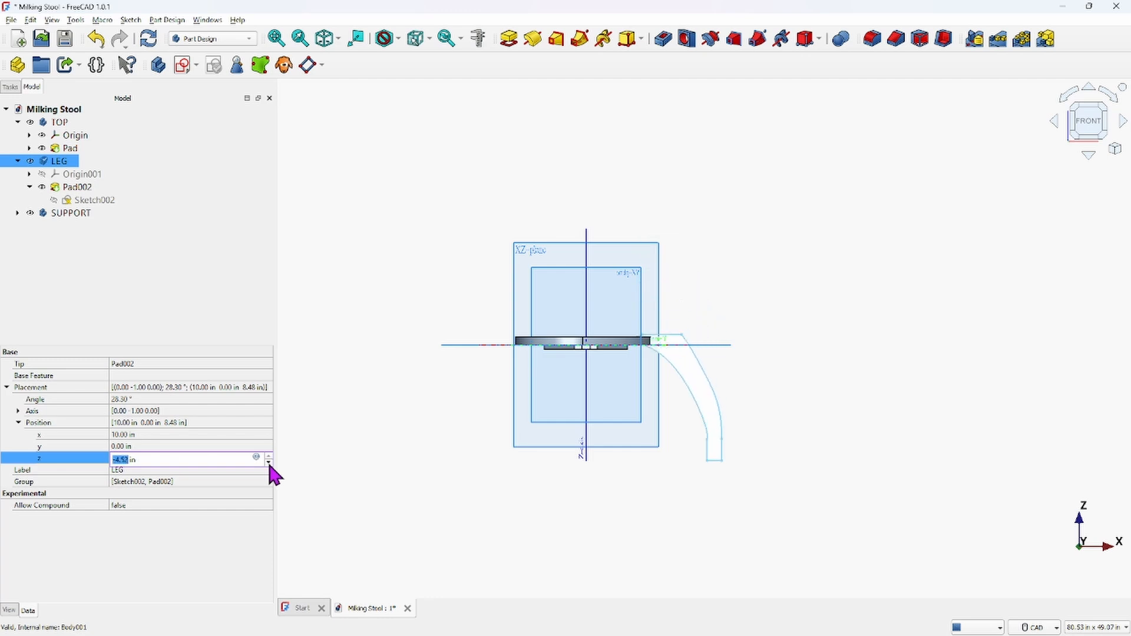
Apply the LEG body's lowered z position and orbit around the model to check the leg against the seat's underside
left_click(362, 385)
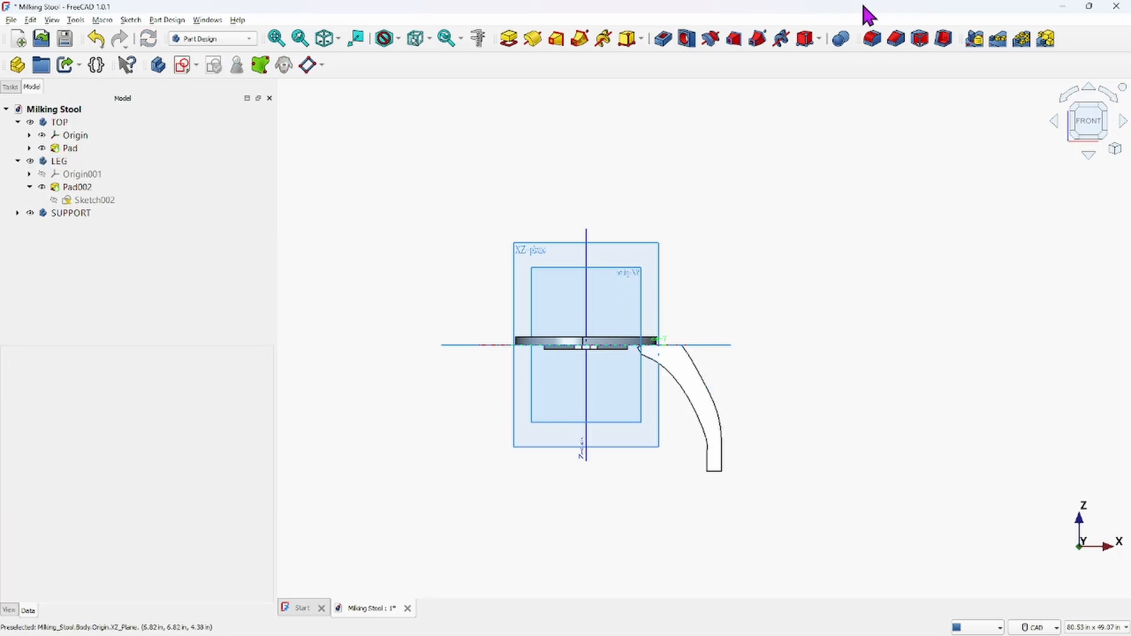
middle_click_drag(548, 315, 579, 297)
scroll(575, 330, "up", 4)
scroll(574, 366, "up", 3)
middle_click_drag(662, 571, 637, 310)
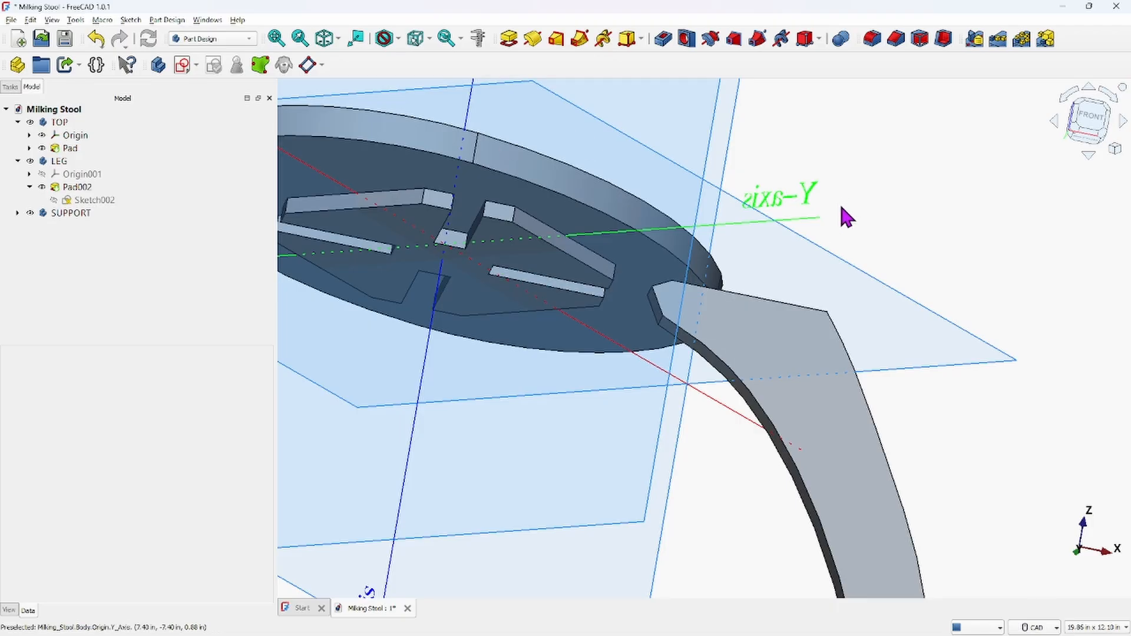
scroll(845, 208, "down", 2)
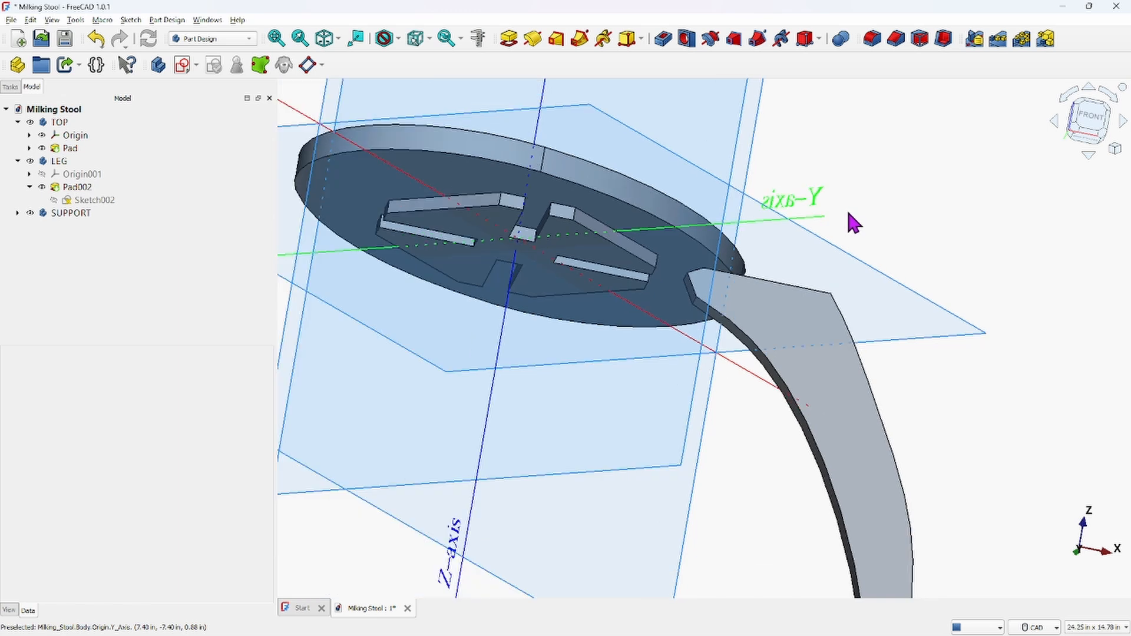
scroll(898, 198, "down", 2)
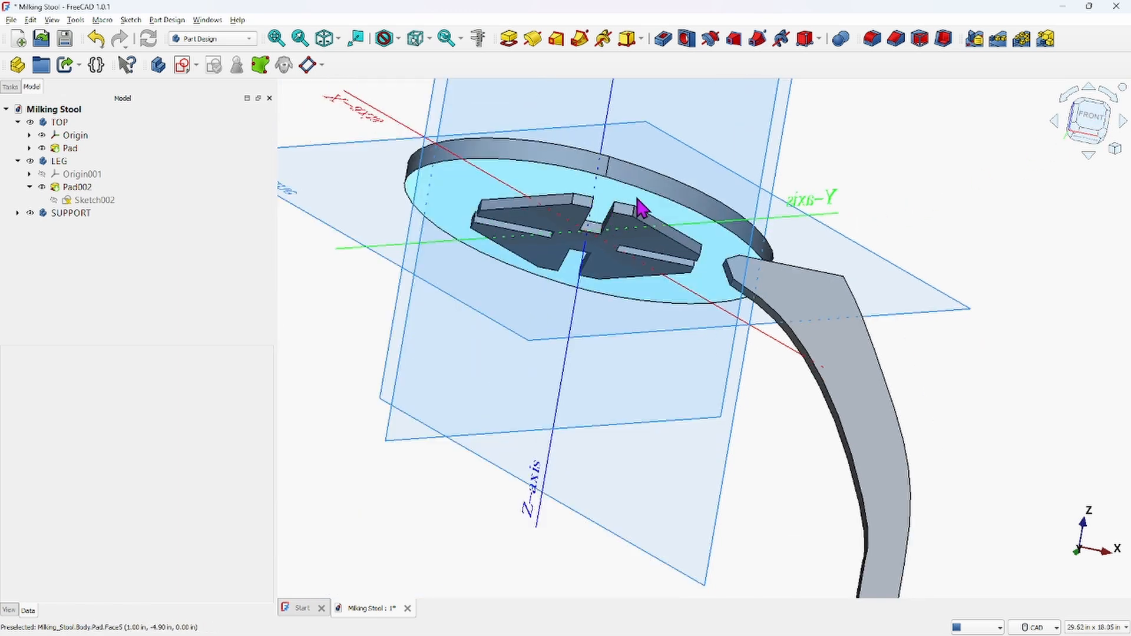
middle_click_drag(642, 203, 635, 166)
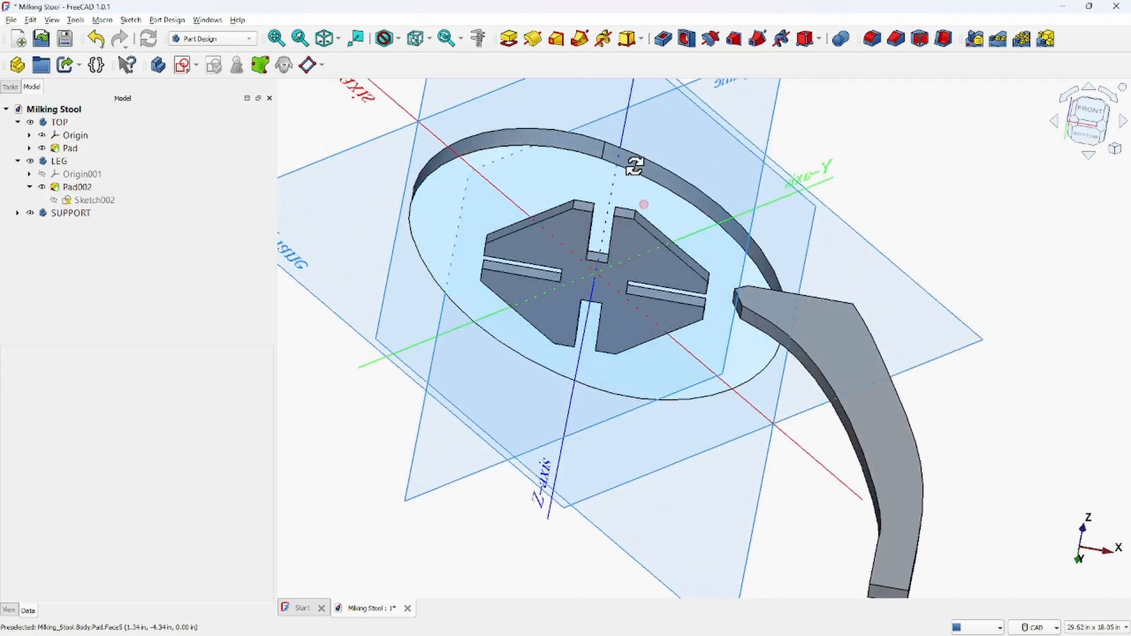
middle_click_drag(635, 167, 629, 265)
scroll(667, 189, "down", 3)
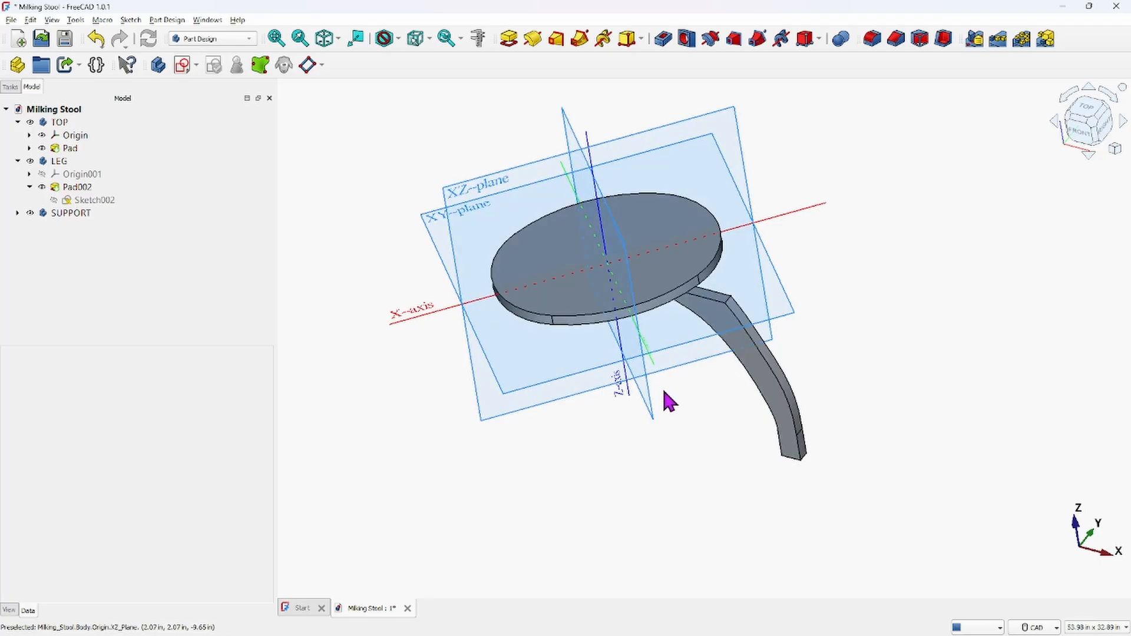
scroll(670, 403, "down", 1)
middle_click_drag(667, 398, 712, 236)
middle_click_drag(629, 494, 596, 296)
scroll(607, 294, "up", 8)
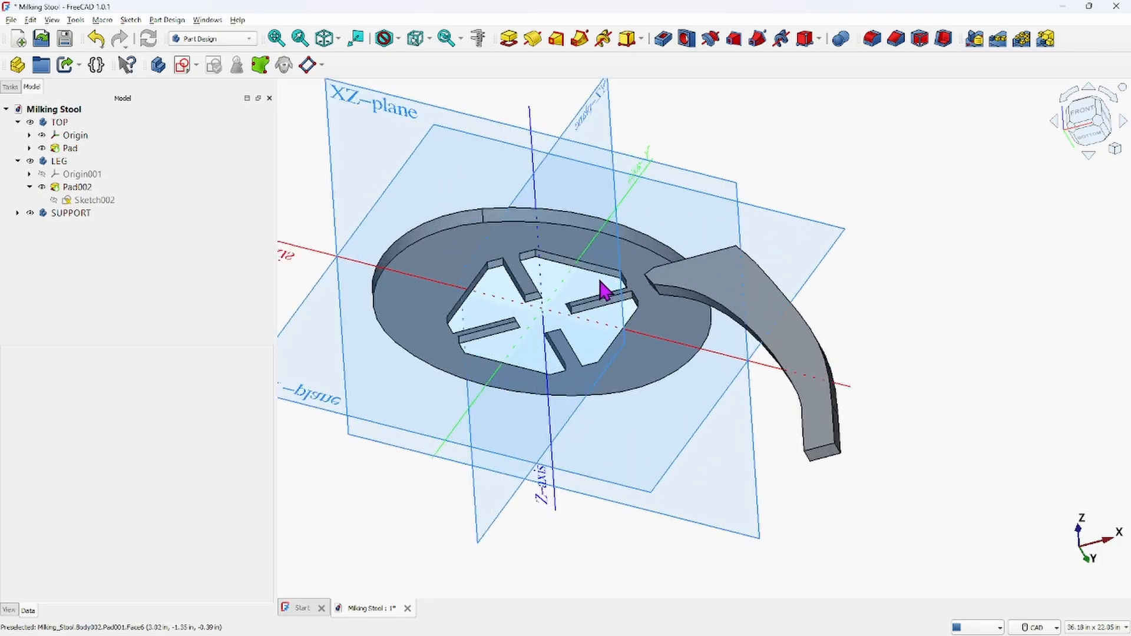
scroll(593, 309, "down", 6)
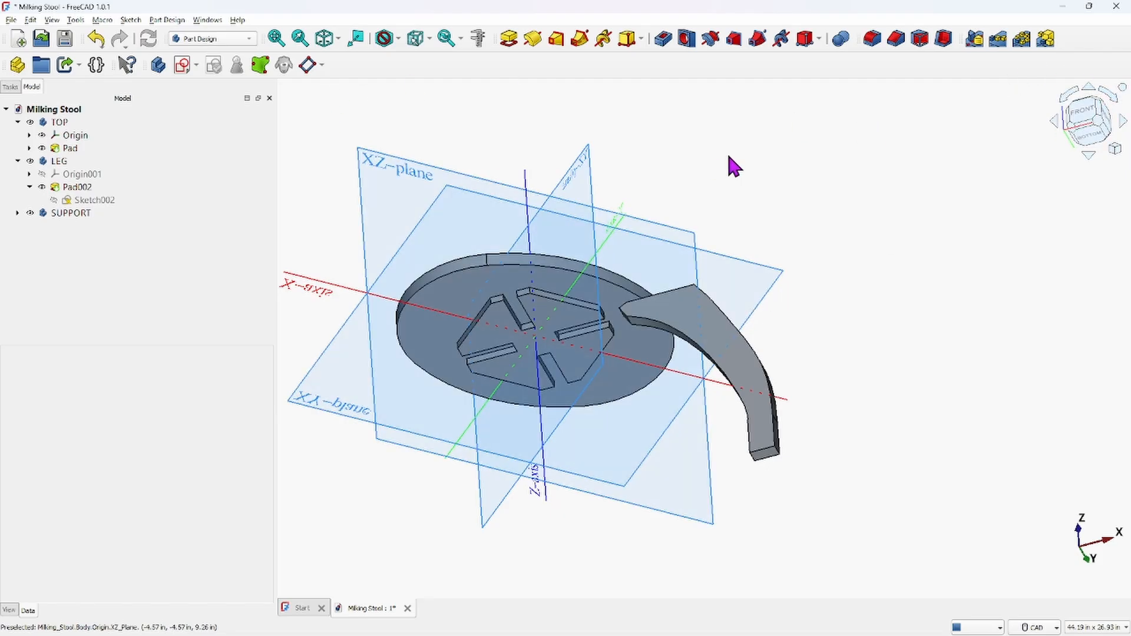
Select the TOP, LEG and SUPPORT bodies together and raise their shared placement angle to 46°
left_click(323, 39)
scroll(622, 238, "down", 2)
middle_click_drag(639, 200, 571, 394)
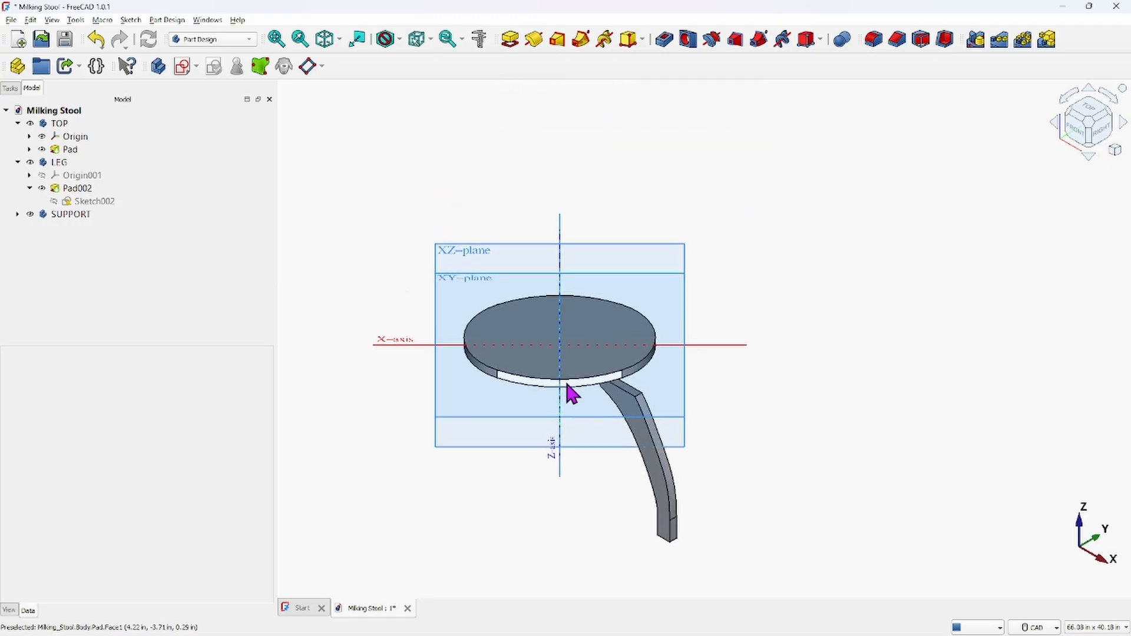
left_click(59, 124)
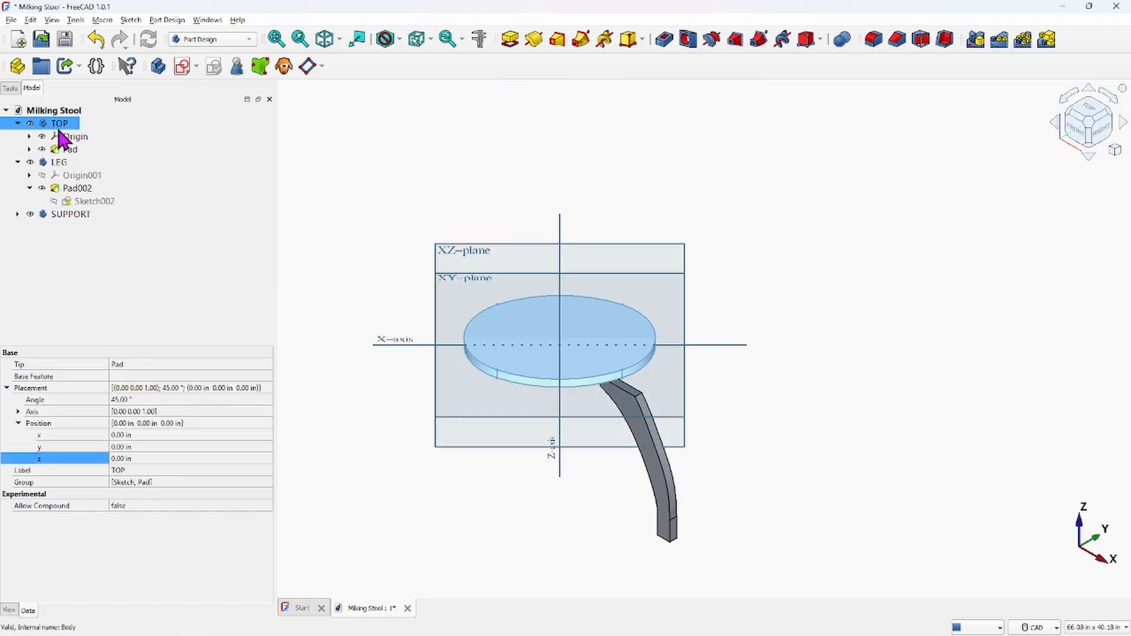
left_click(61, 163, "ctrl")
left_click(74, 215, "ctrl")
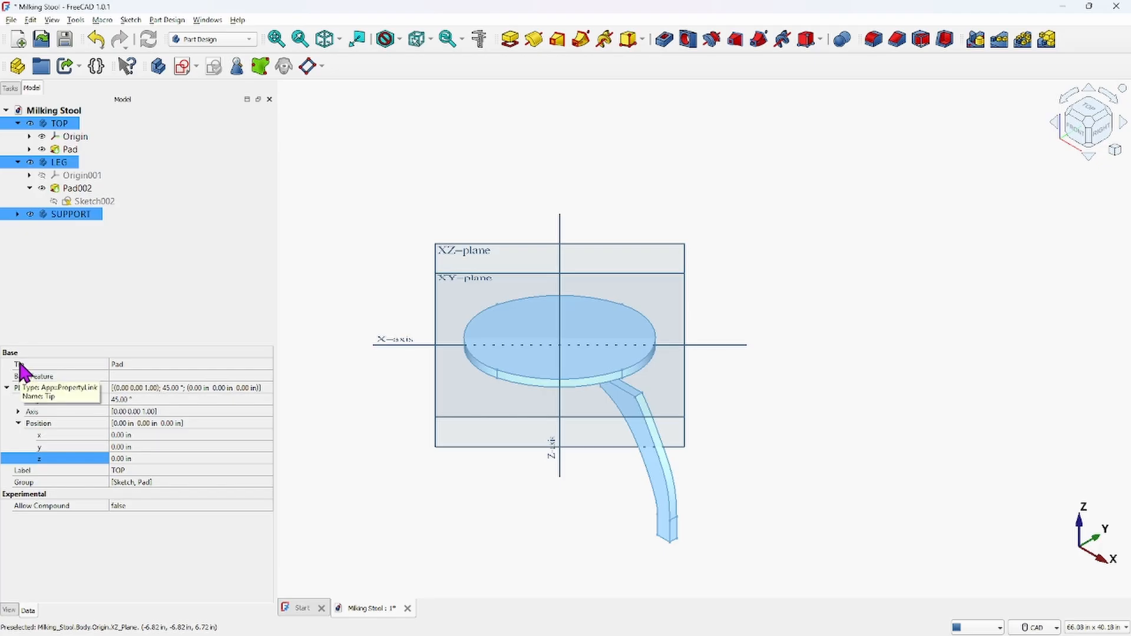
left_click(381, 435)
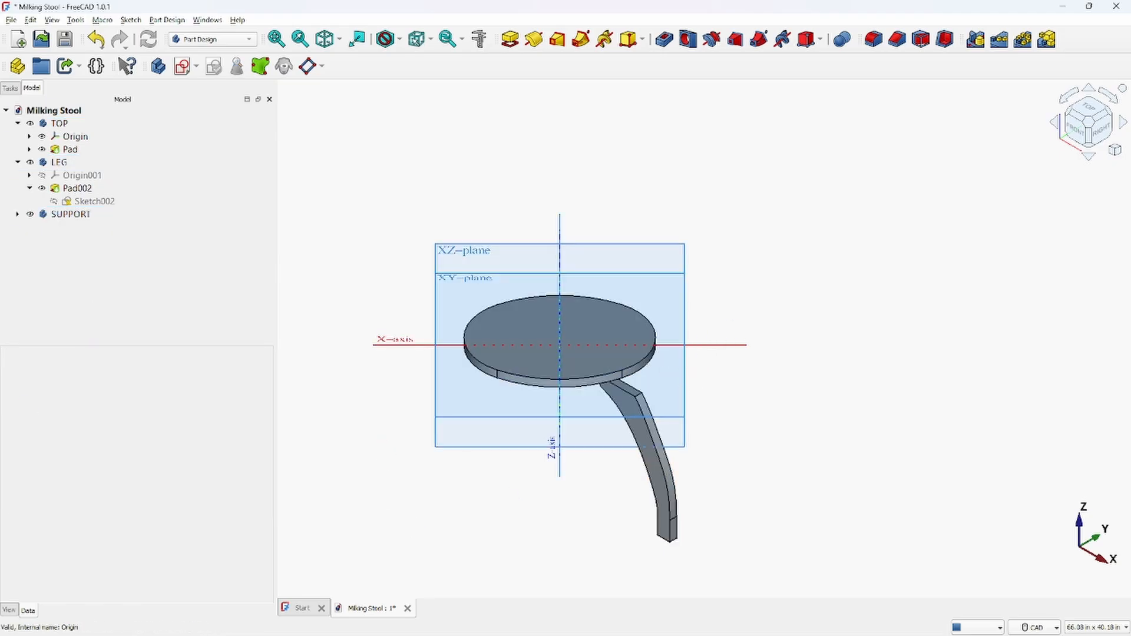
left_click(62, 124)
left_click(65, 126)
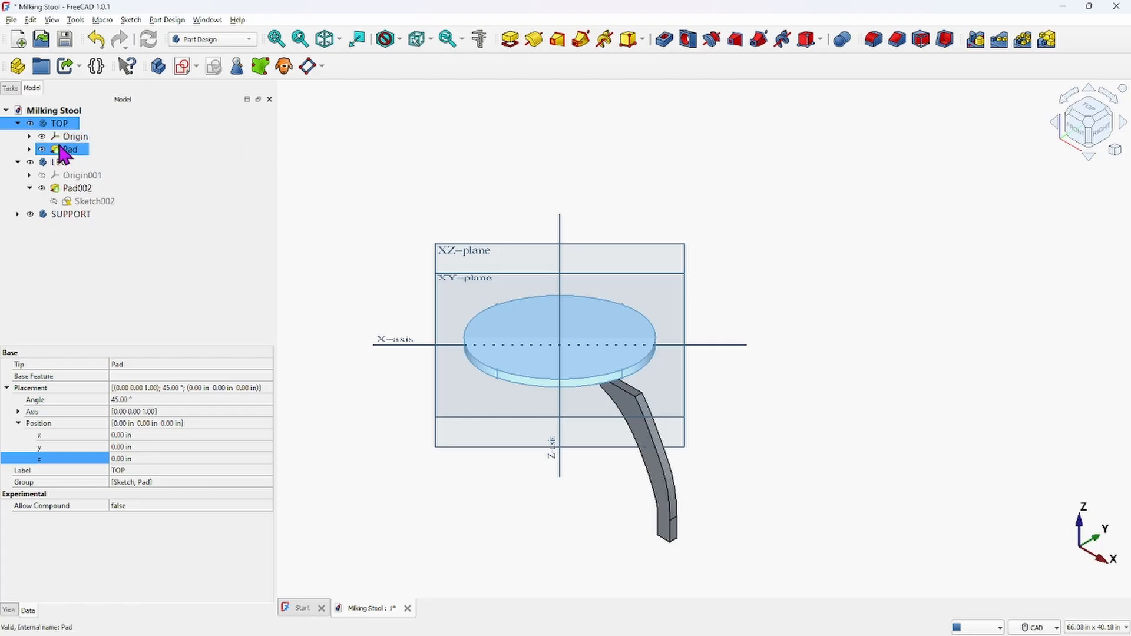
left_click(83, 204, "ctrl")
left_click(74, 215, "ctrl")
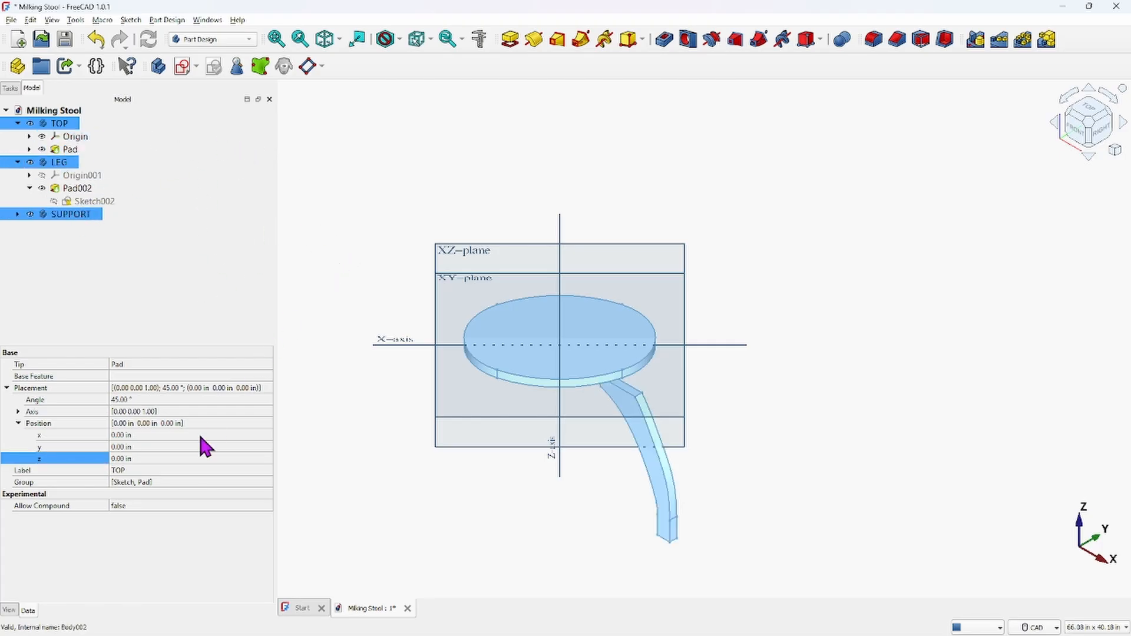
left_click(18, 411)
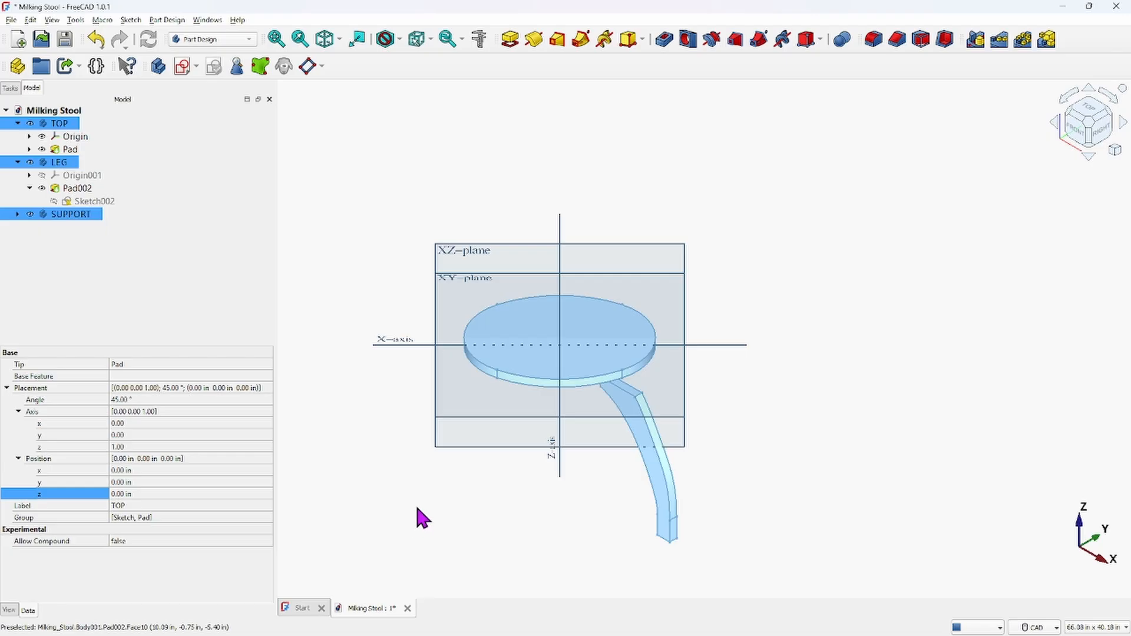
left_click(174, 401)
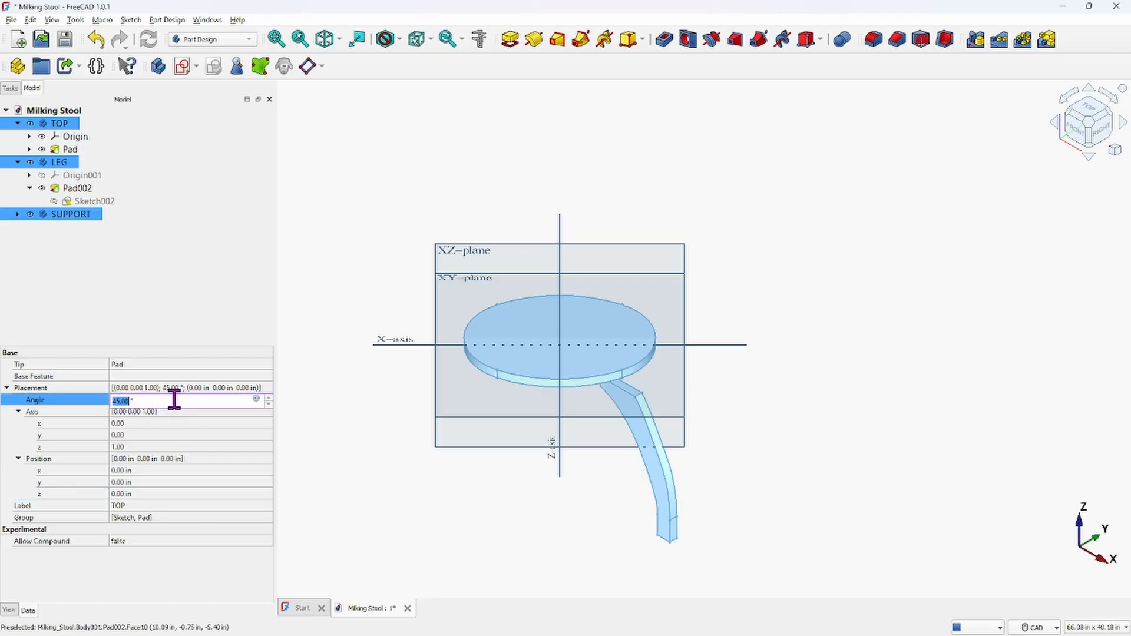
left_click(268, 399)
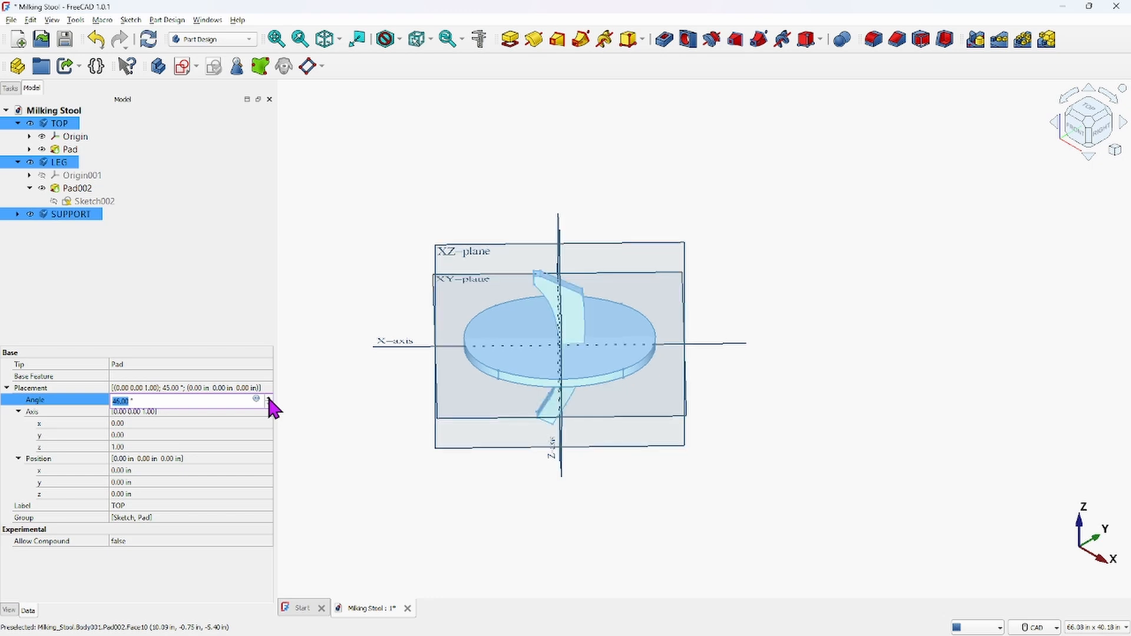
middle_click_drag(627, 379, 678, 284)
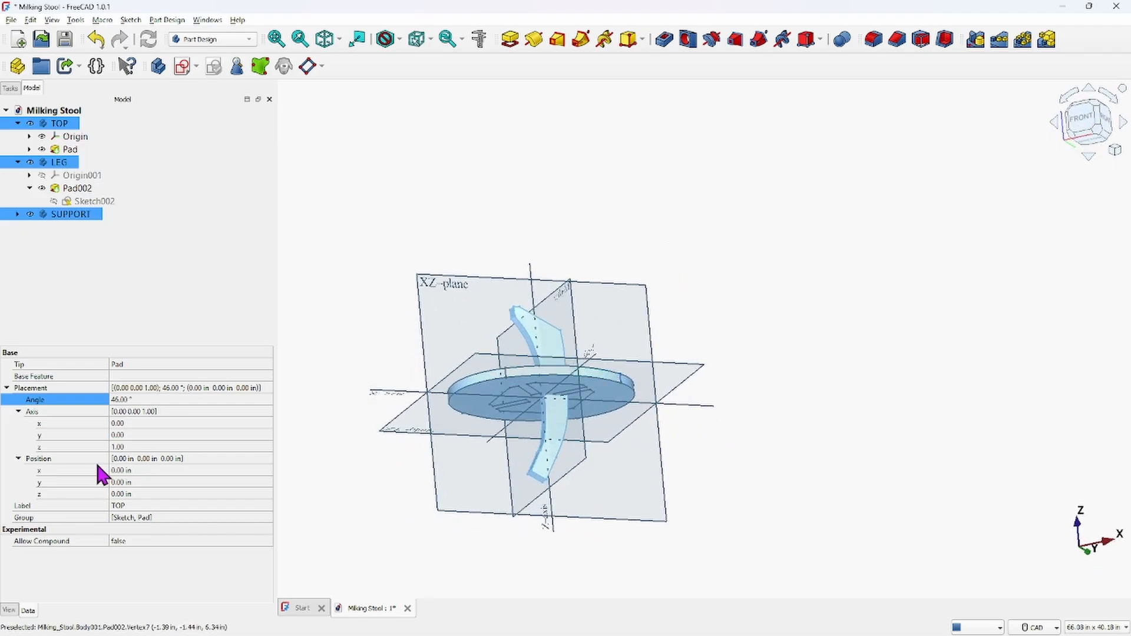
Step the shared placement angle up and down with the spinner and apply the rotation
left_click(181, 399)
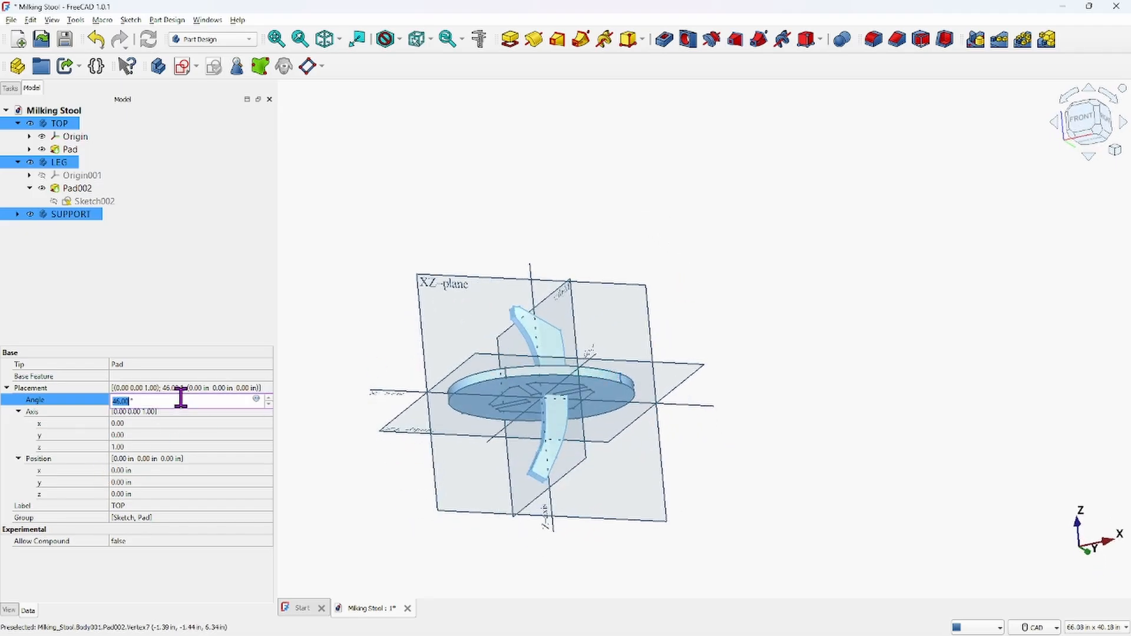
left_click(269, 399)
left_click(269, 399)
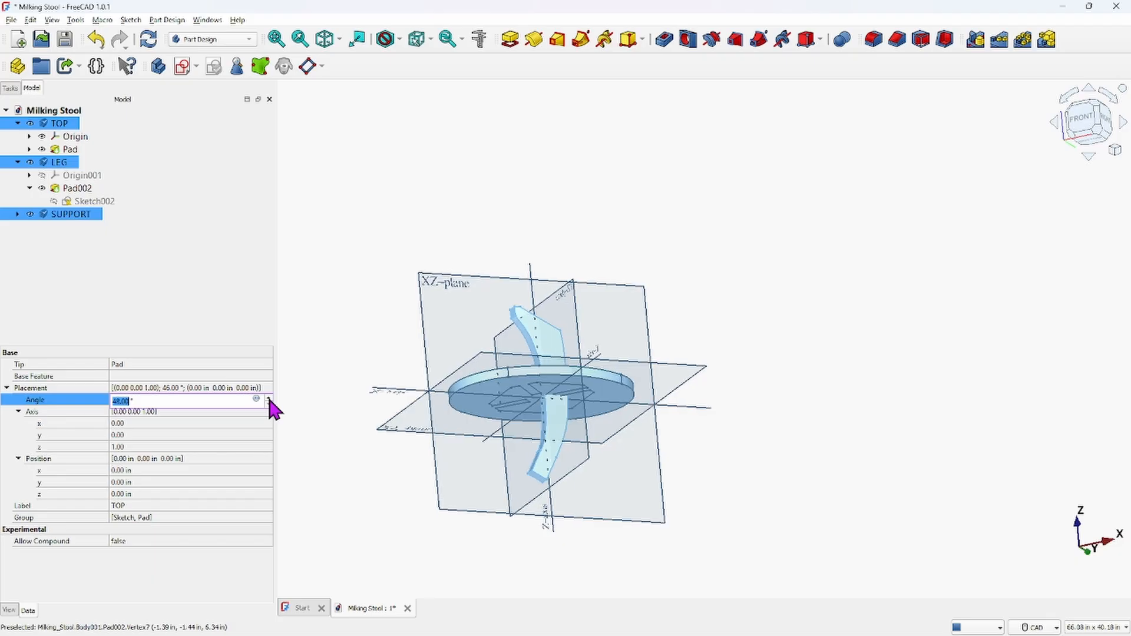
left_click(269, 399)
left_click(269, 399)
left_click(269, 399)
left_click(269, 399)
left_click(269, 399)
left_click_drag(269, 400, 270, 399)
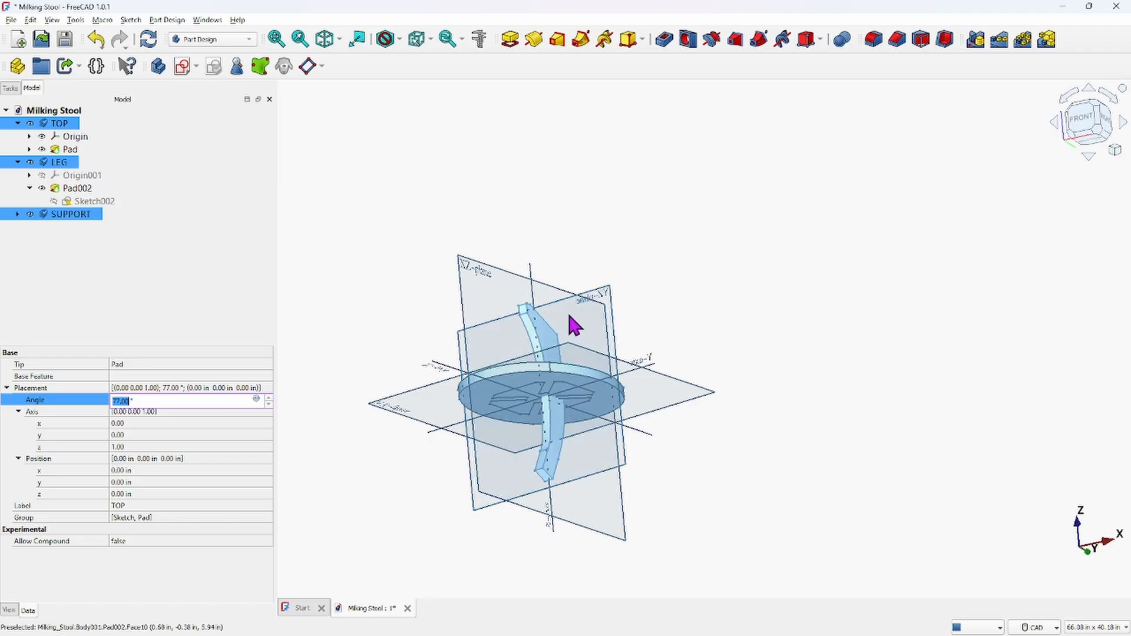
left_click_drag(269, 405, 270, 404)
left_click(269, 405)
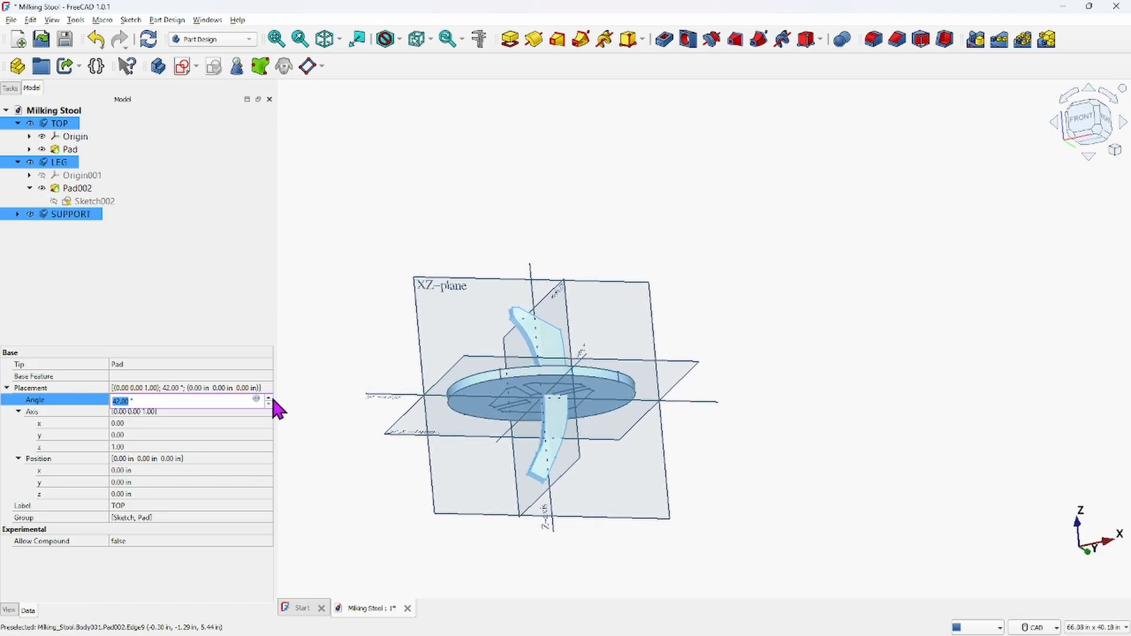
left_click(269, 398)
left_click(269, 398)
left_click(269, 398)
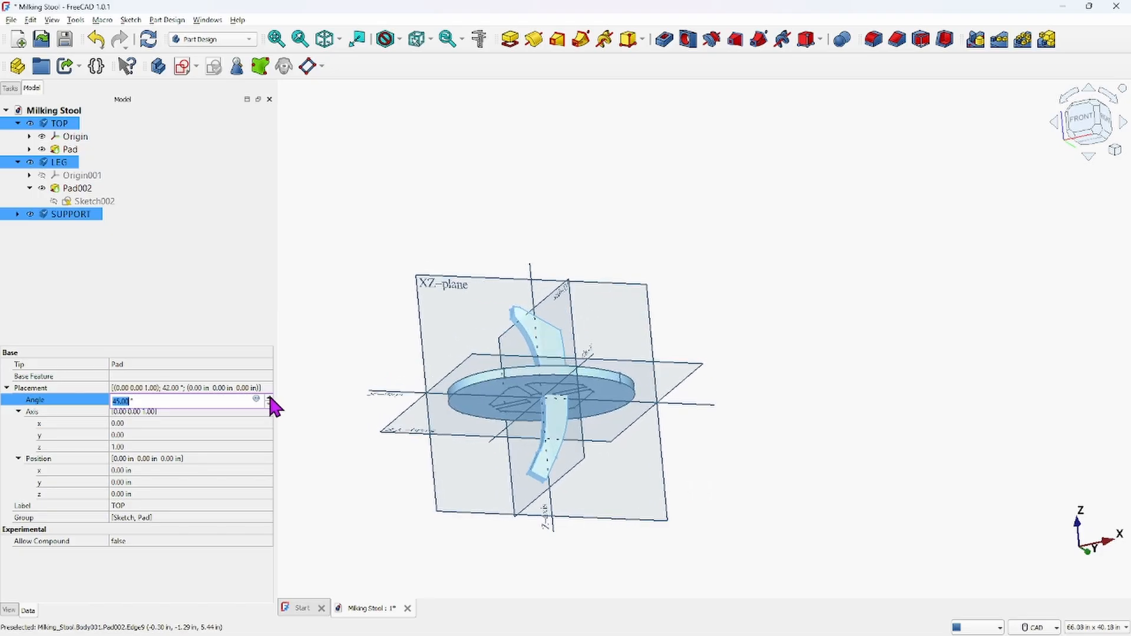
left_click(359, 398)
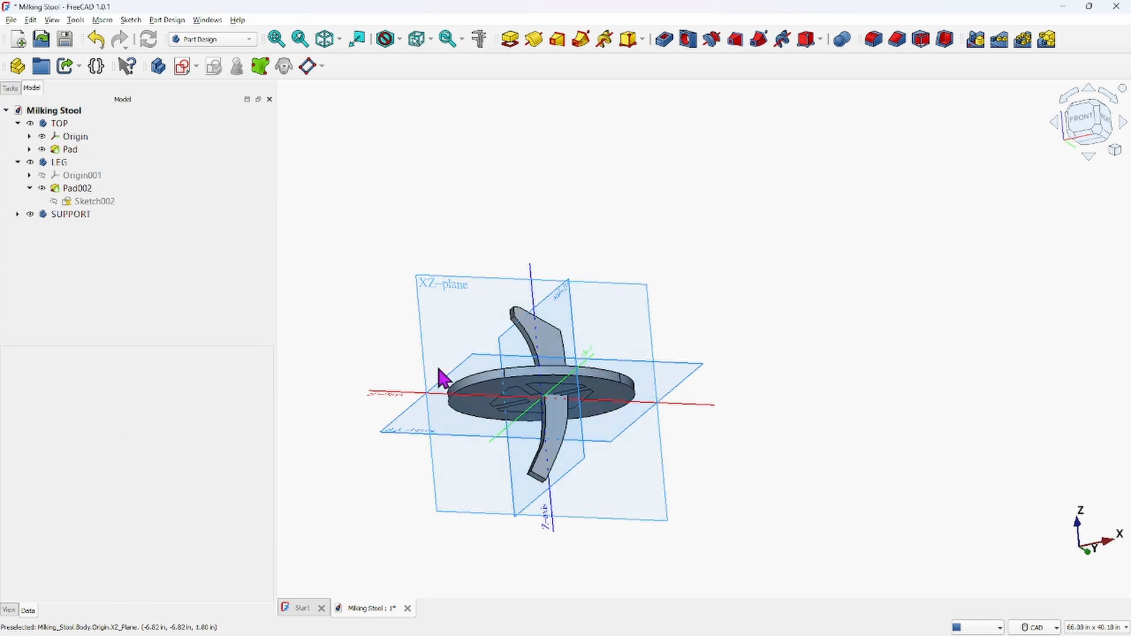
Undo the placement angle change, undoing one edit too many and redoing it
scroll(661, 293, "down", 2)
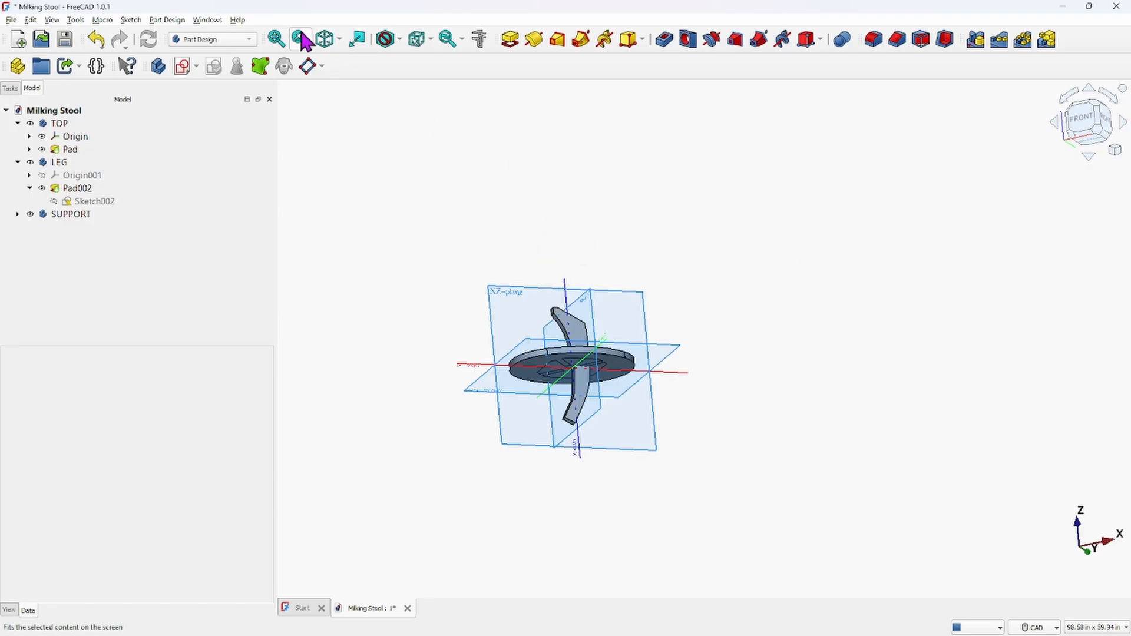
left_click(328, 43)
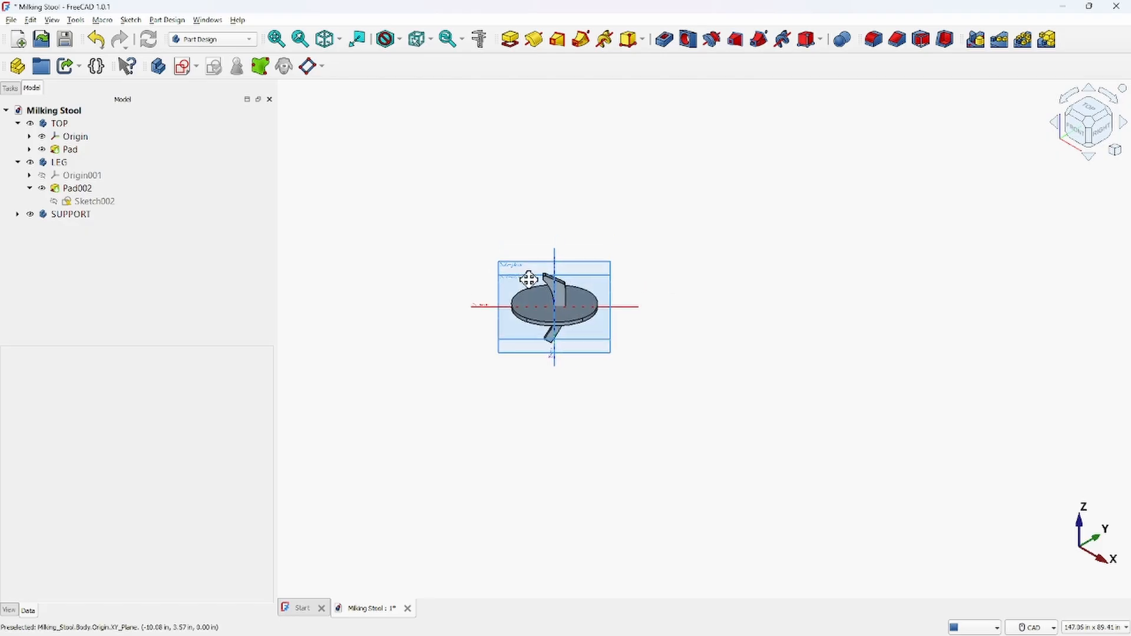
scroll(528, 277, "up", 6)
middle_click_drag(525, 263, 494, 215)
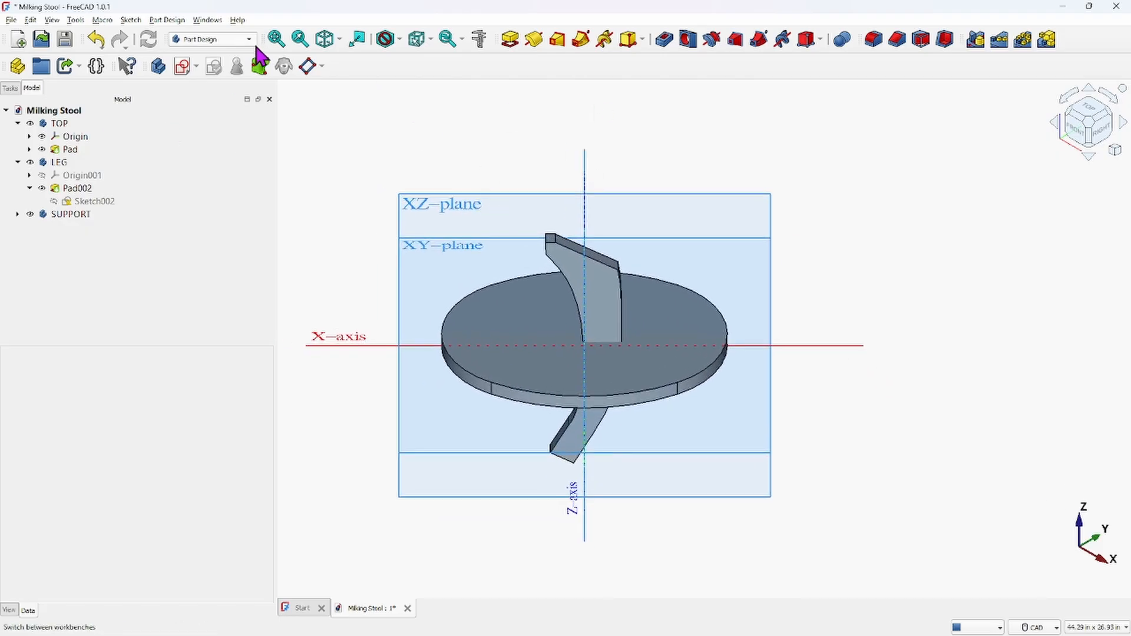
left_click(96, 39)
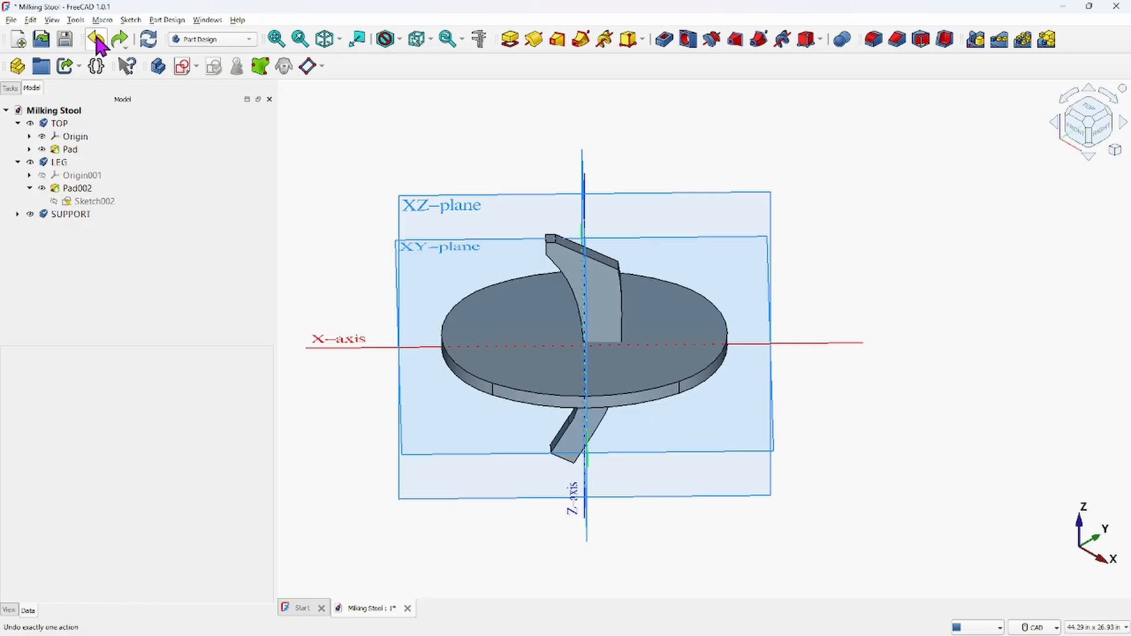
left_click(96, 40)
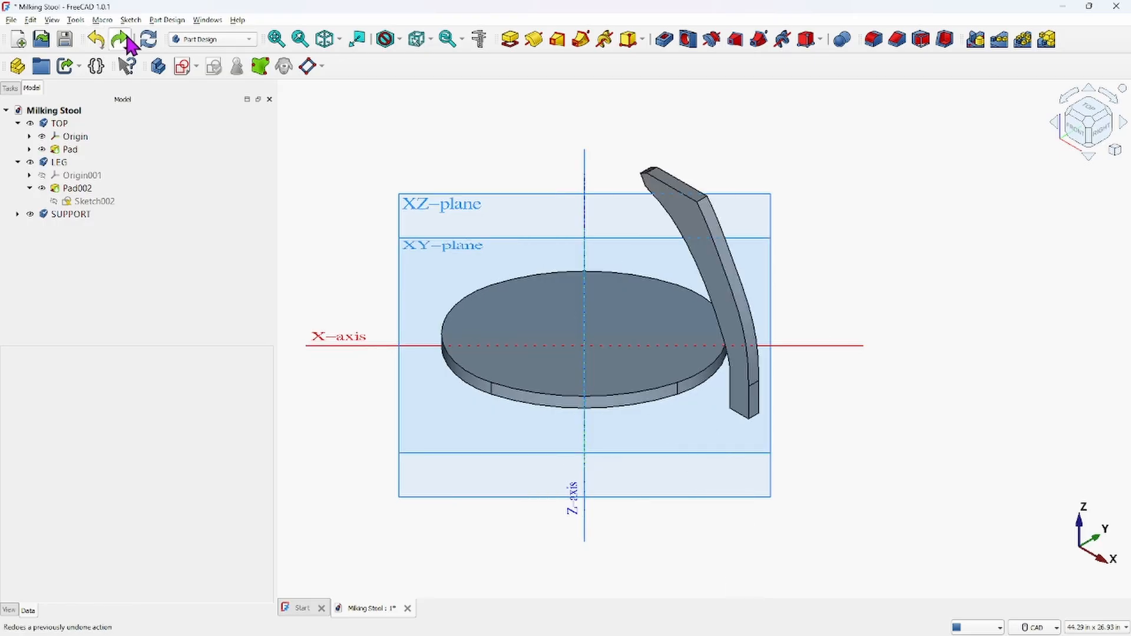
left_click(121, 39)
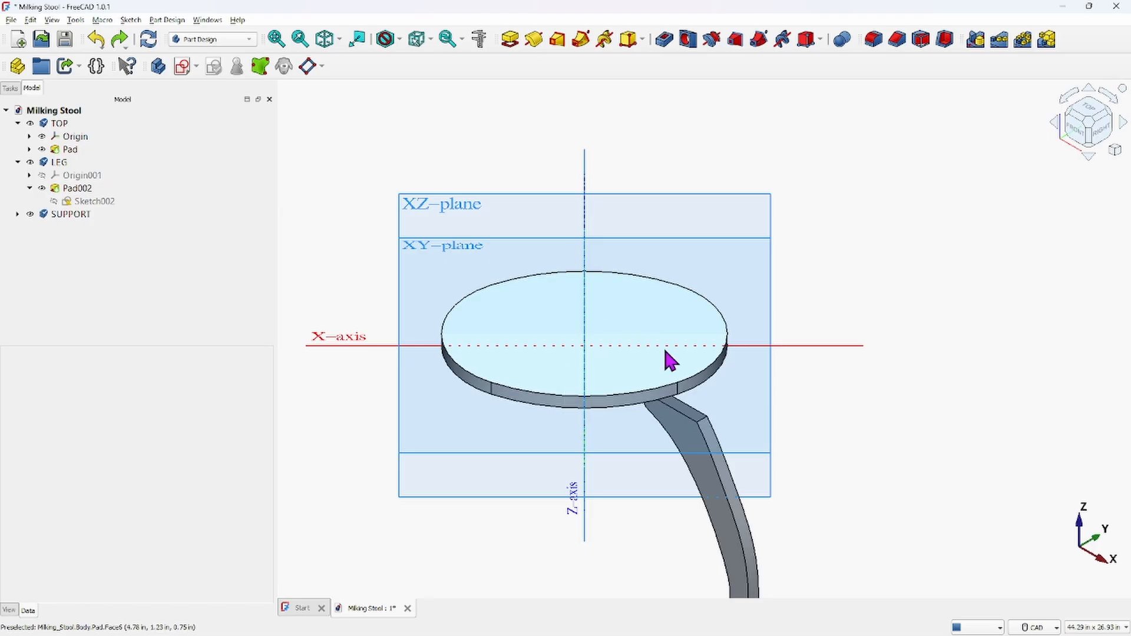
Rotate the SUPPORT body by -45° about its vertical axis with the Transform dragger
mouse_move(596, 370)
middle_mouse_down()
mouse_move(575, 266)
mouse_move(589, 246)
mouse_move(645, 255)
mouse_move(661, 314)
mouse_move(637, 255)
mouse_move(608, 356)
middle_mouse_up()
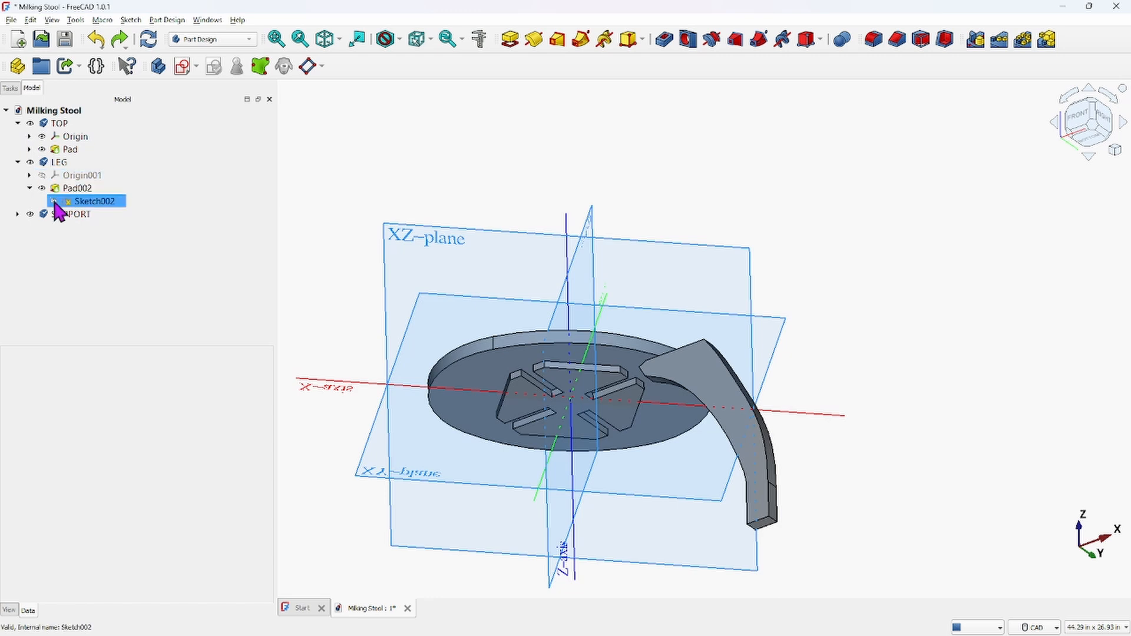
left_click(82, 216)
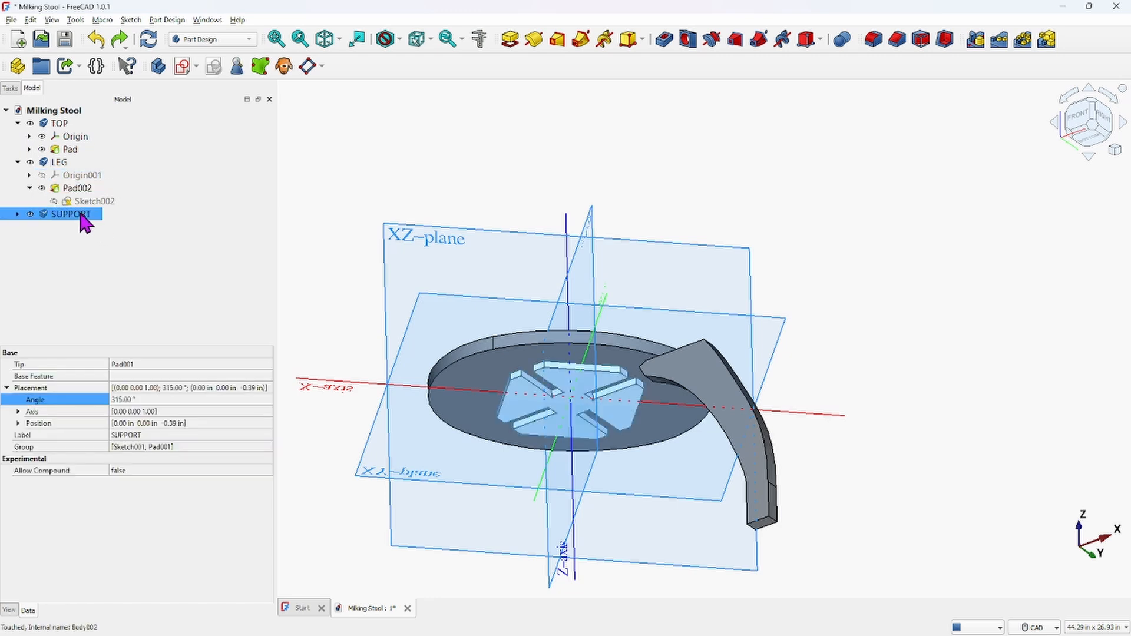
right_click(84, 222)
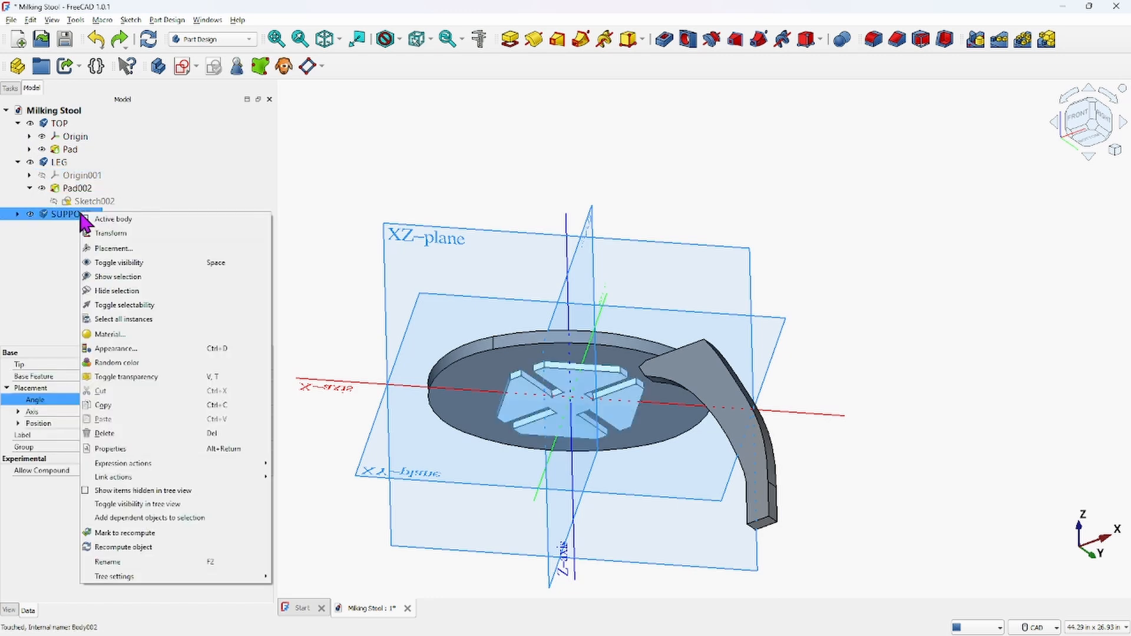
left_click(111, 234)
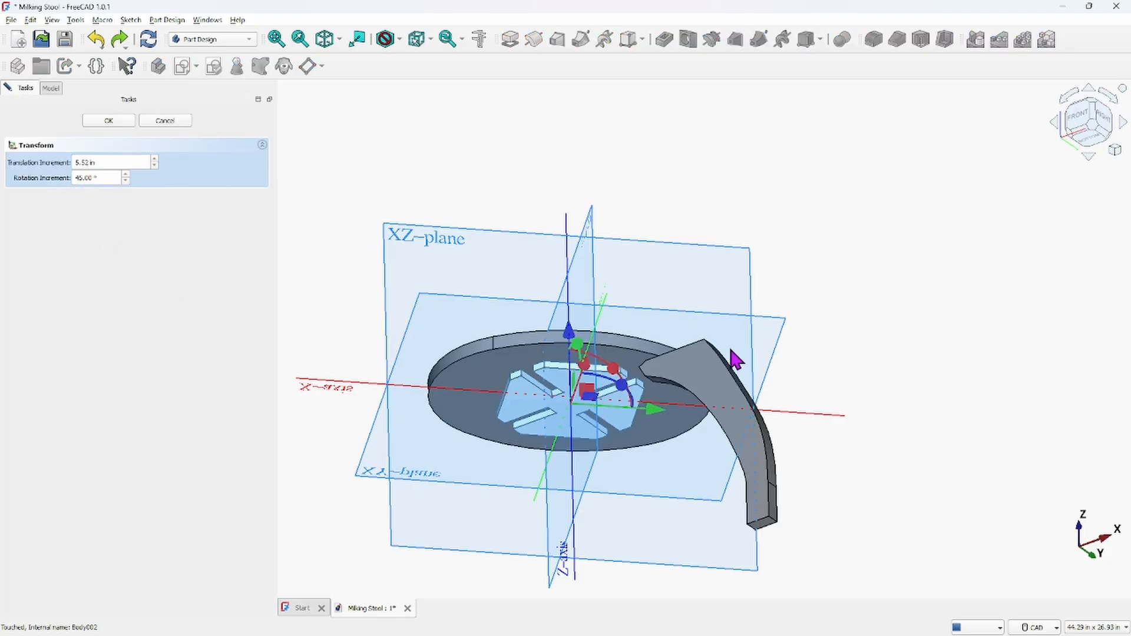
scroll(614, 388, "up", 4)
scroll(614, 387, "down", 4)
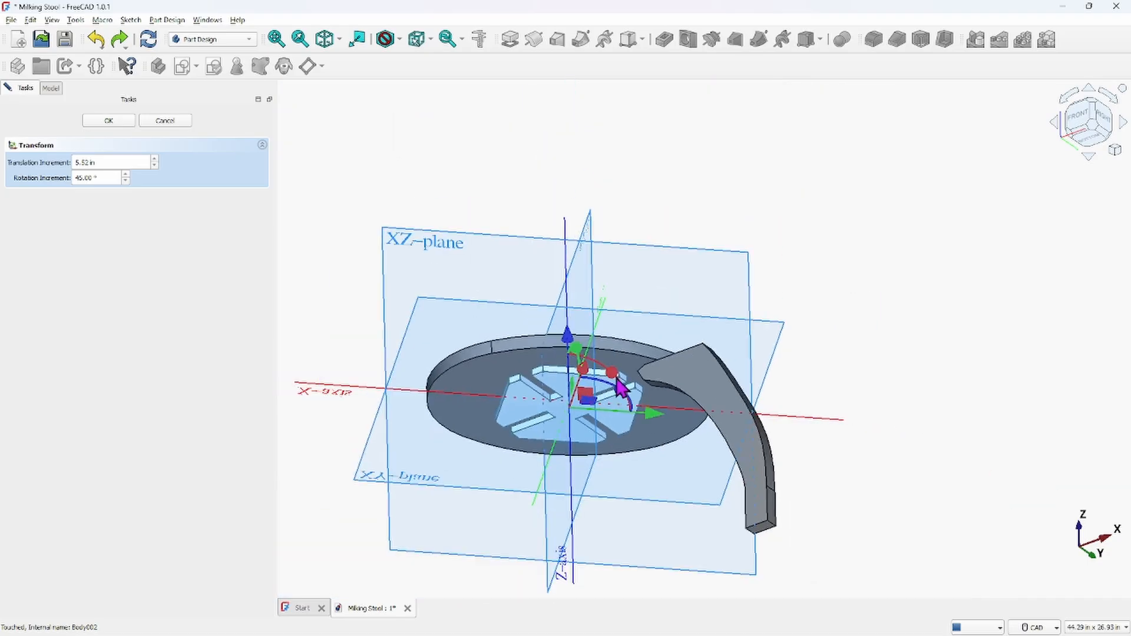
middle_click_drag(614, 389, 601, 268)
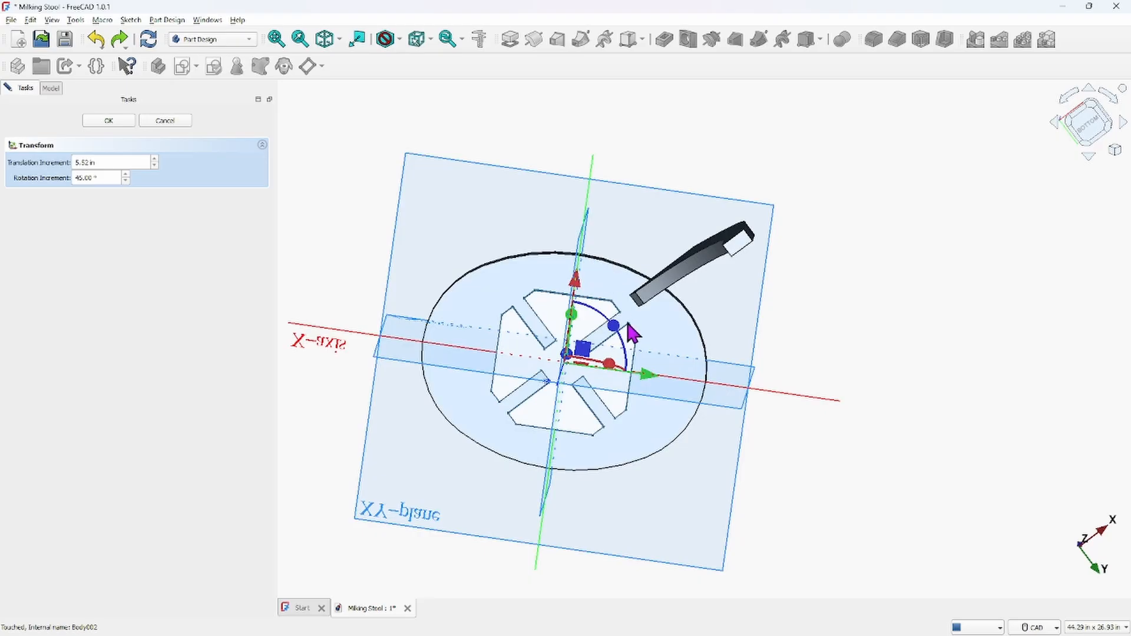
mouse_move(613, 325)
left_mouse_down()
mouse_move(556, 298)
mouse_move(559, 284)
left_mouse_up()
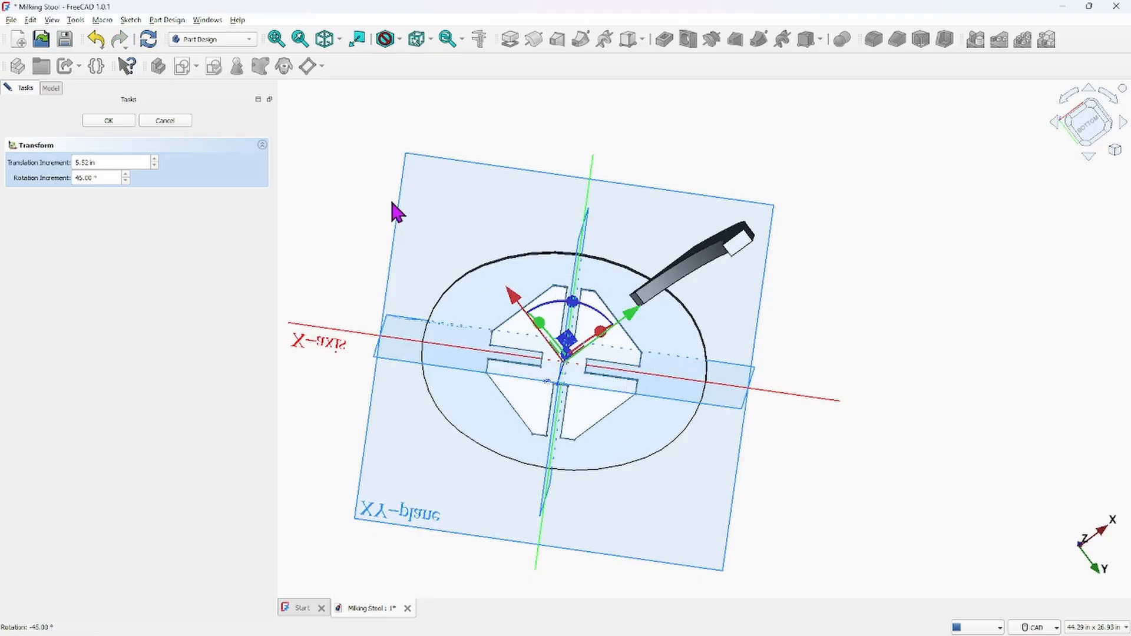
left_click(108, 120)
Rotate the TOP seat body by -45° about its vertical axis with the Transform dragger
middle_click_drag(411, 219, 538, 317)
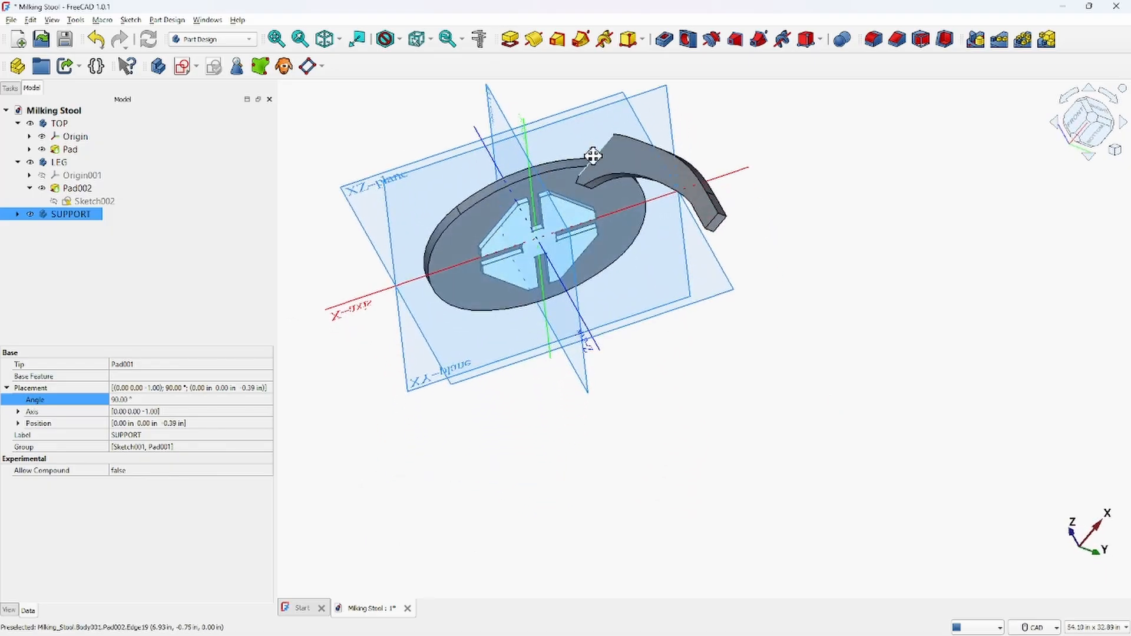
middle_click_drag(589, 156, 662, 209)
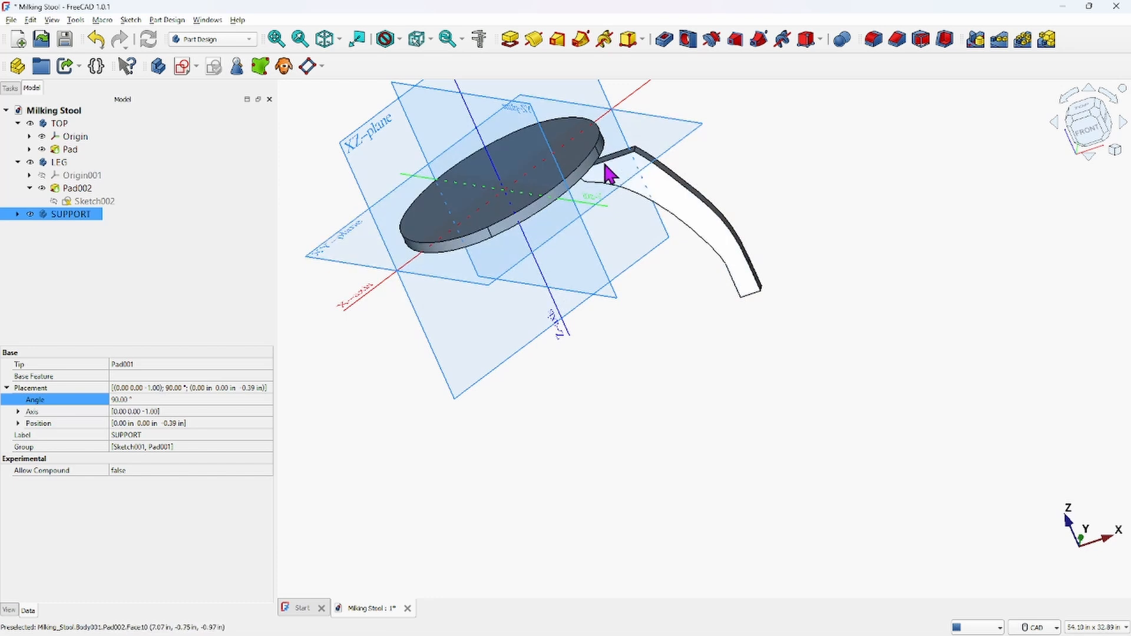
left_click(61, 124)
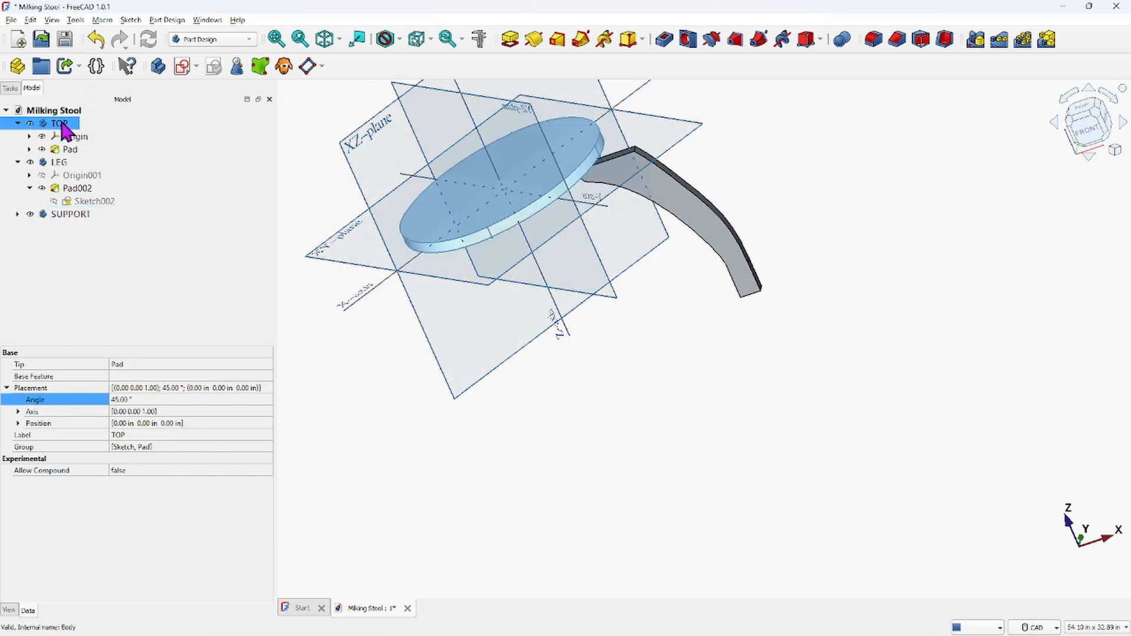
right_click(63, 124)
left_click(106, 146)
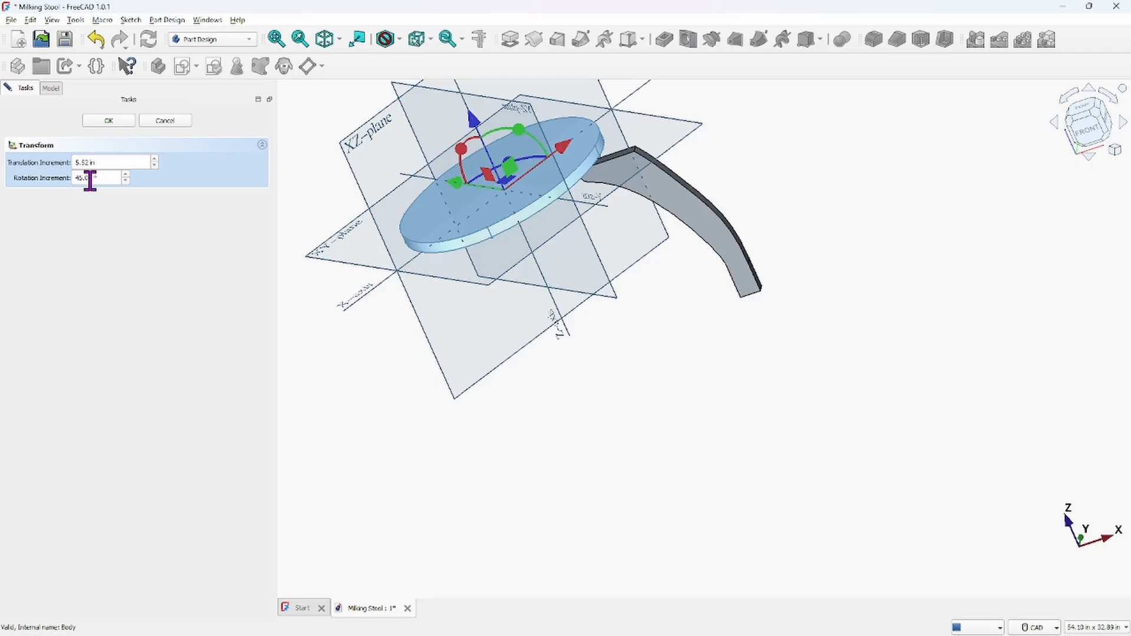
middle_click_drag(649, 273, 681, 353)
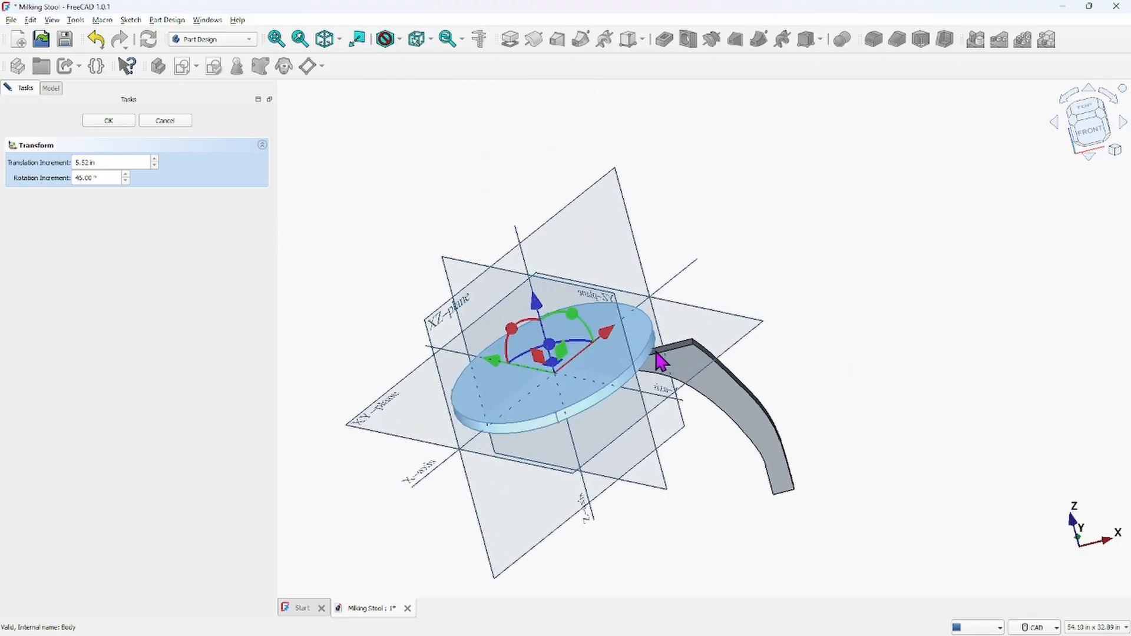
scroll(553, 352, "up", 8)
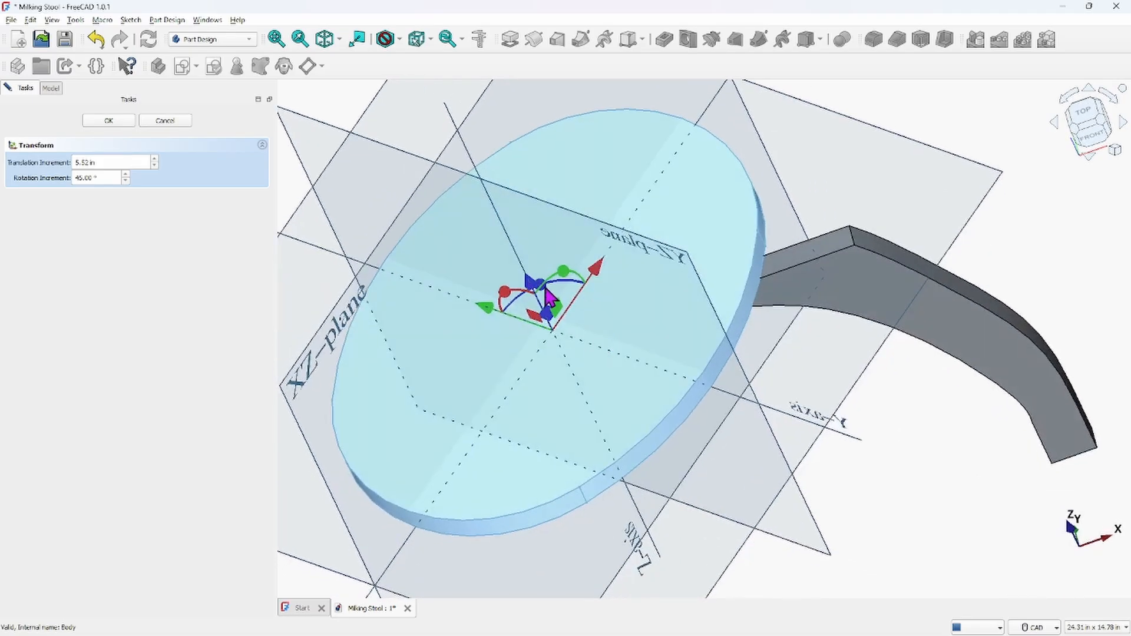
left_click_drag(548, 295, 627, 274)
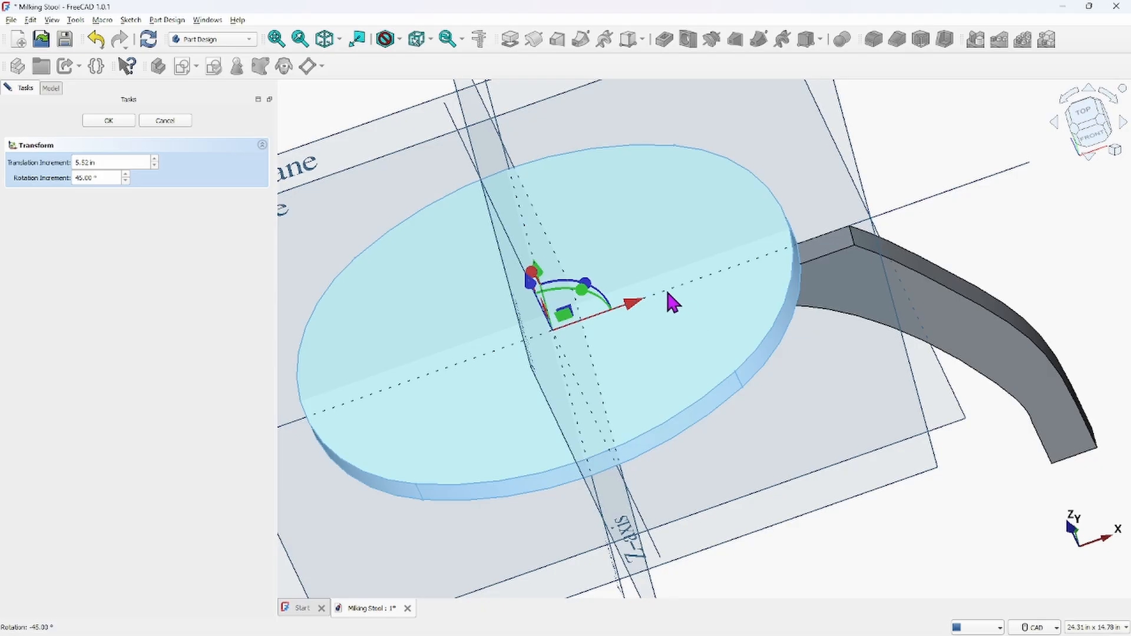
scroll(670, 293, "down", 8)
middle_click_drag(677, 323, 666, 271)
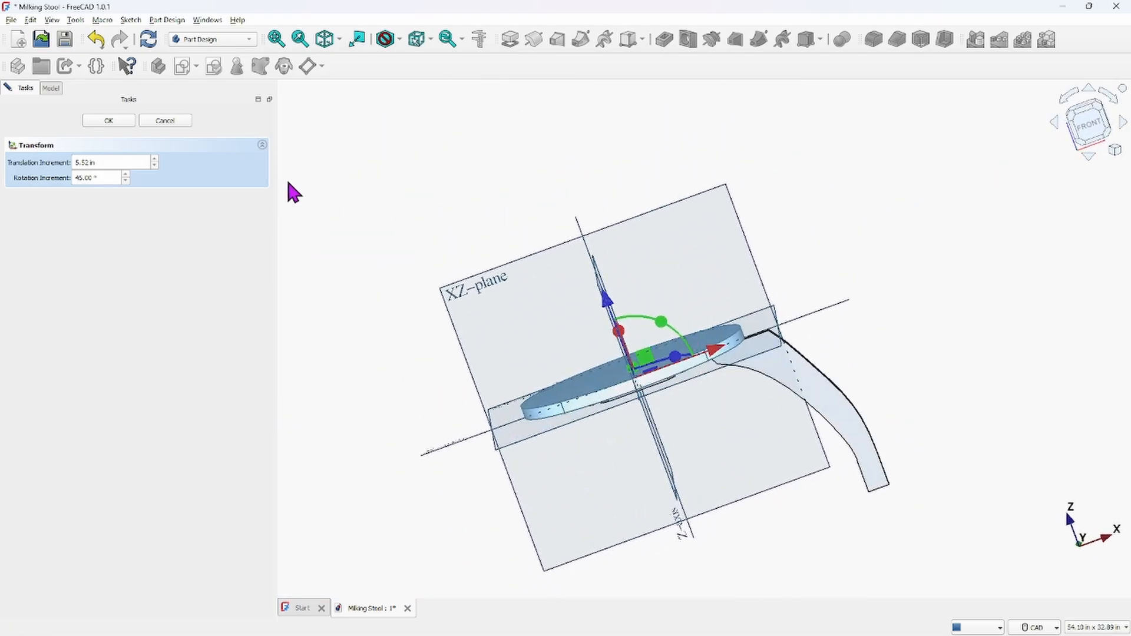
left_click(134, 121)
Select the LEG body and try setting its placement axis to x 0, y 0, z 1
scroll(700, 336, "down", 3)
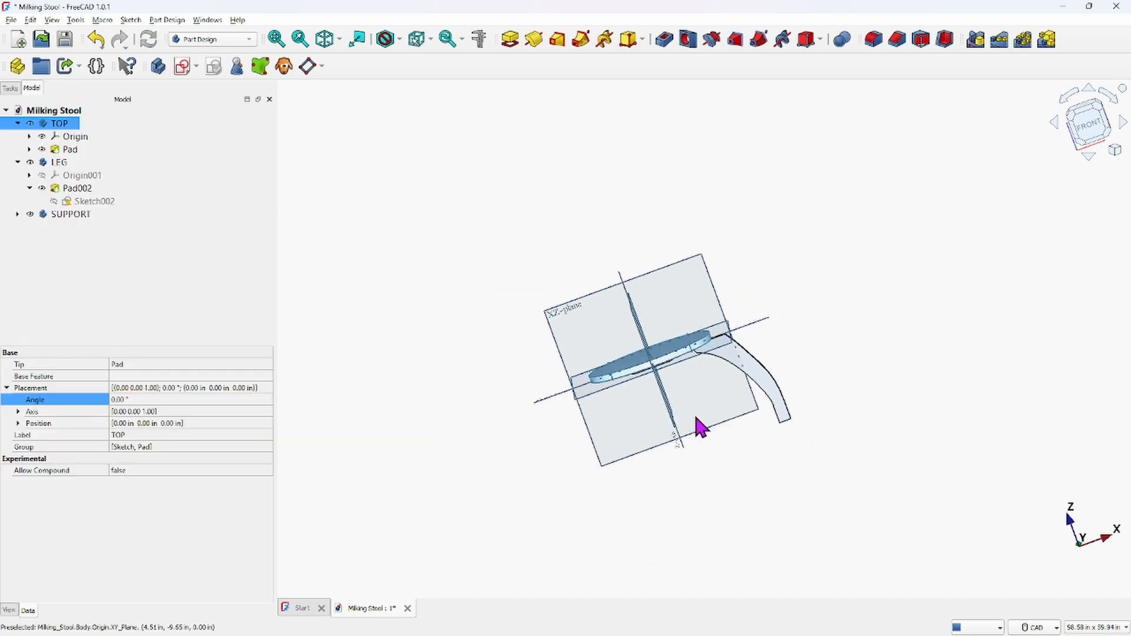
middle_click_drag(698, 427, 634, 333)
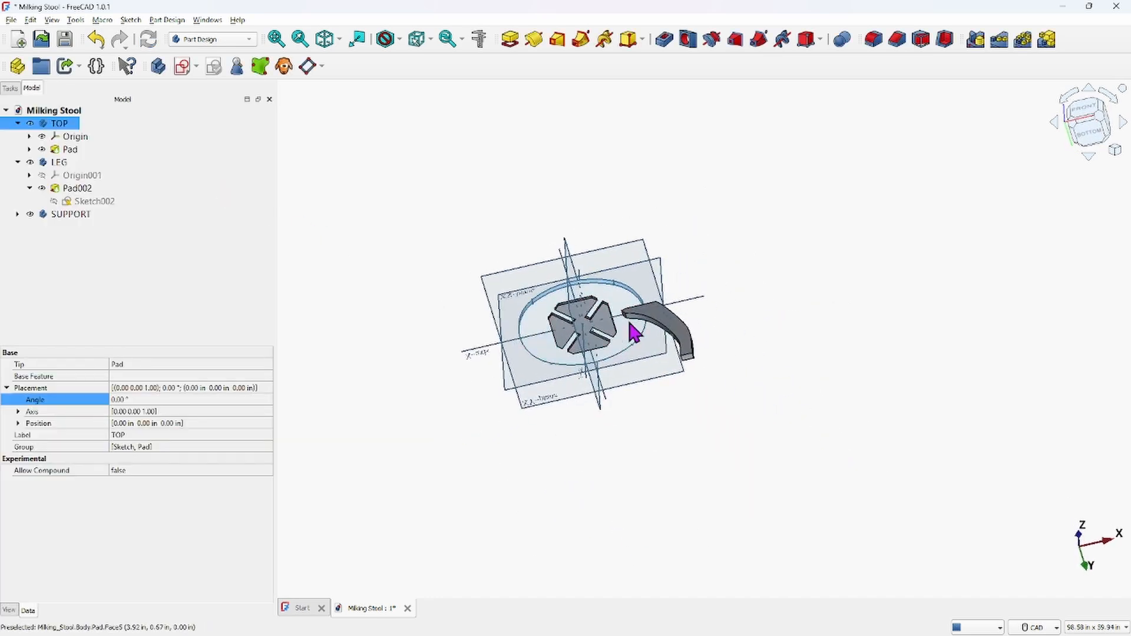
scroll(627, 323, "up", 5)
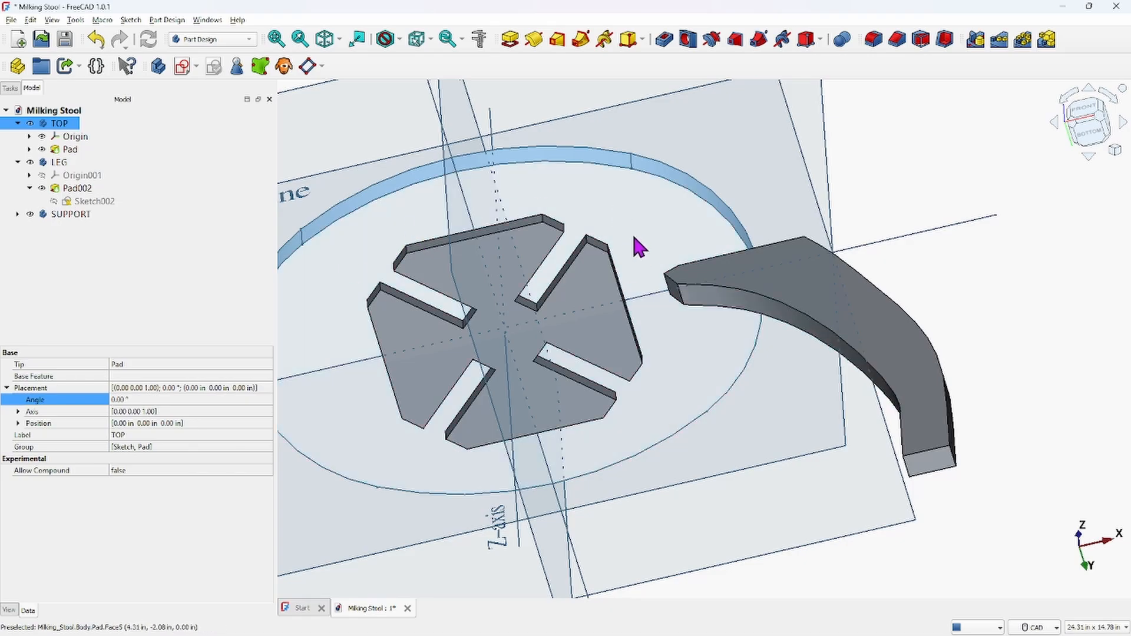
scroll(654, 258, "down", 2)
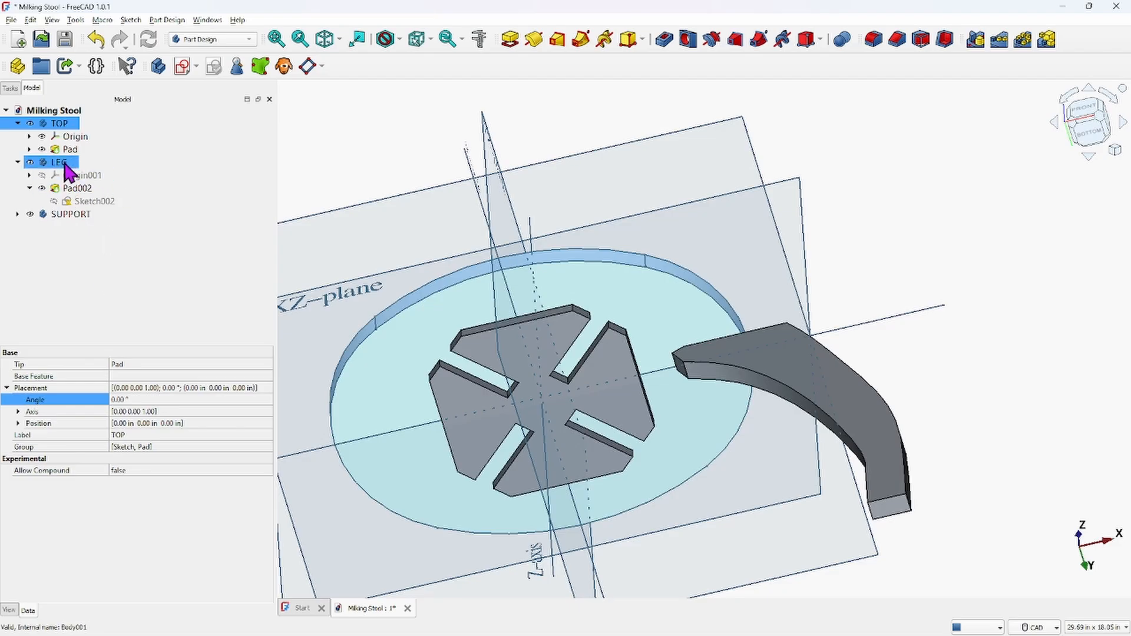
scroll(543, 232, "down", 4)
middle_click_drag(548, 230, 606, 285)
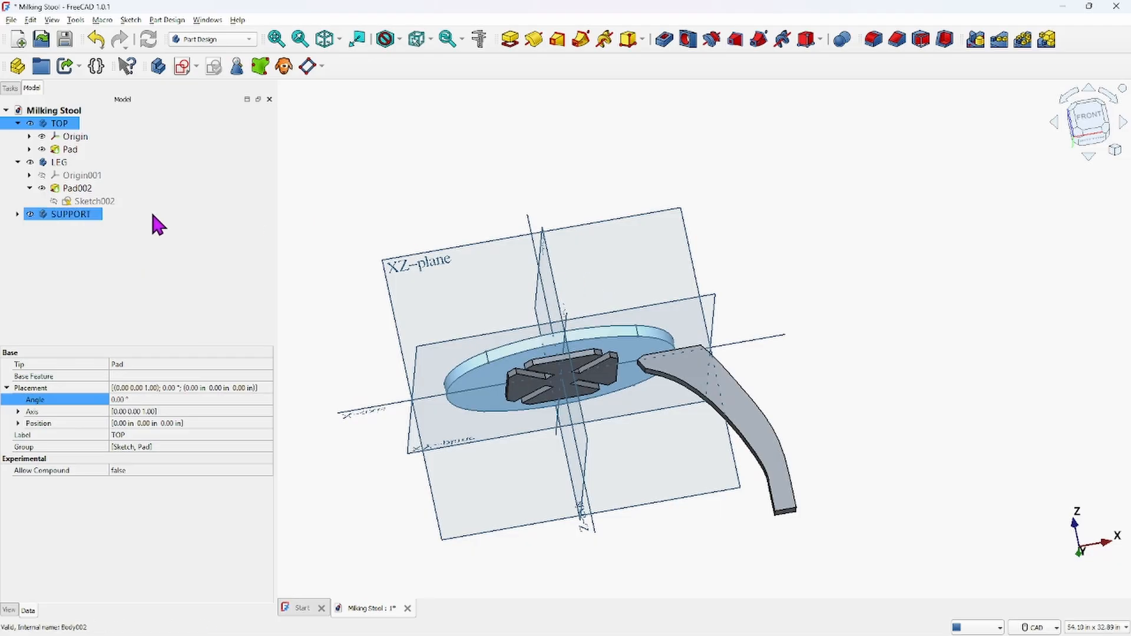
left_click(64, 164)
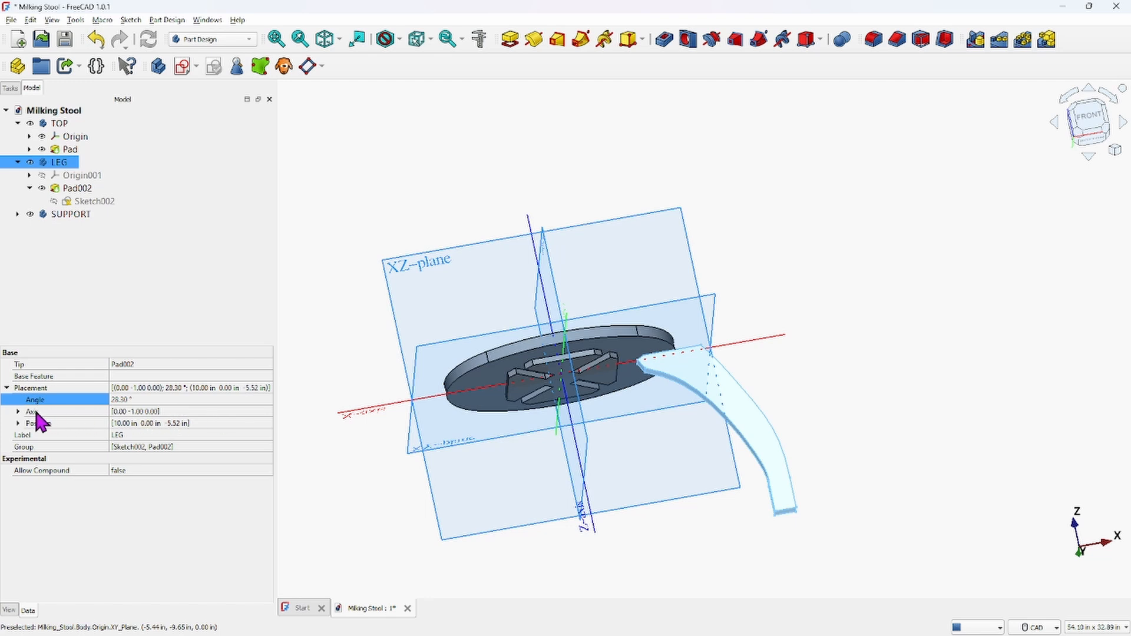
left_click(19, 411)
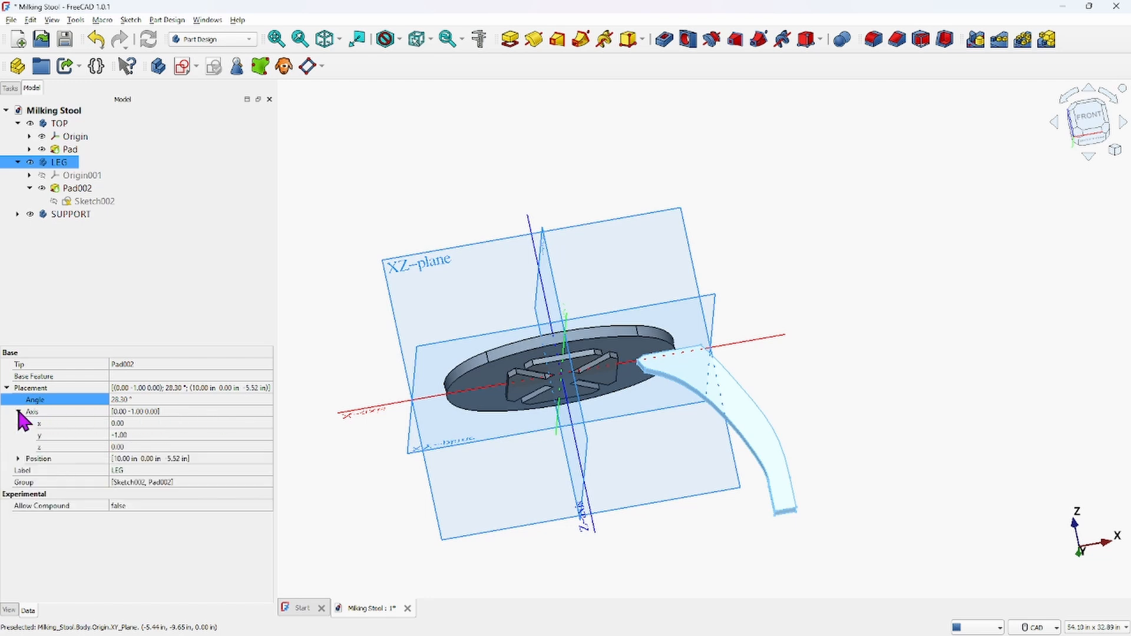
left_click(129, 448)
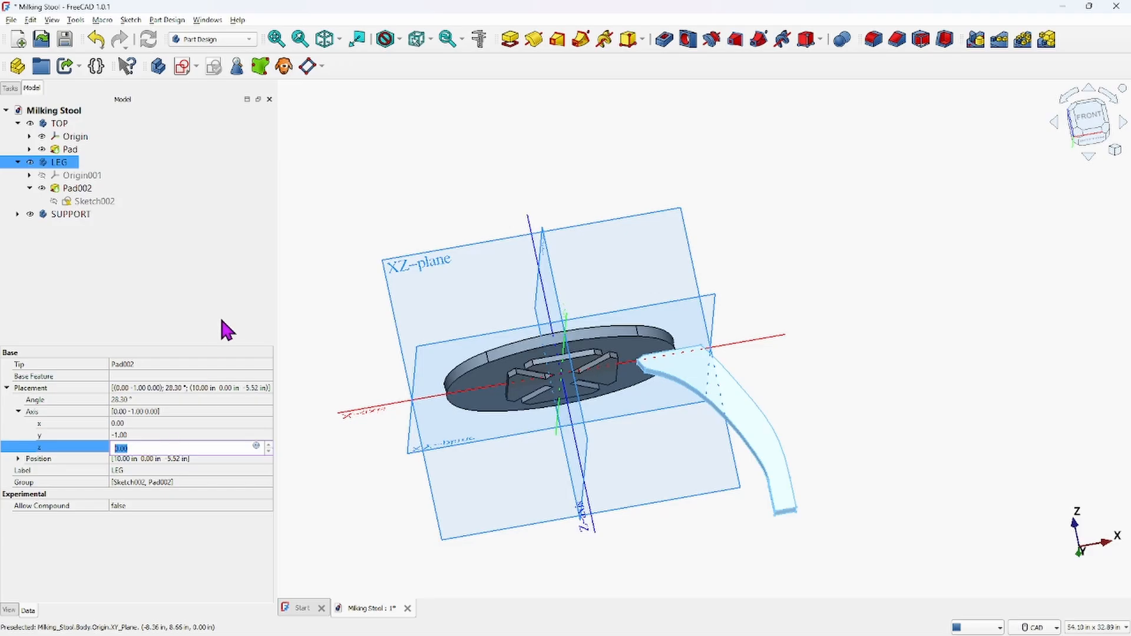
type("1")
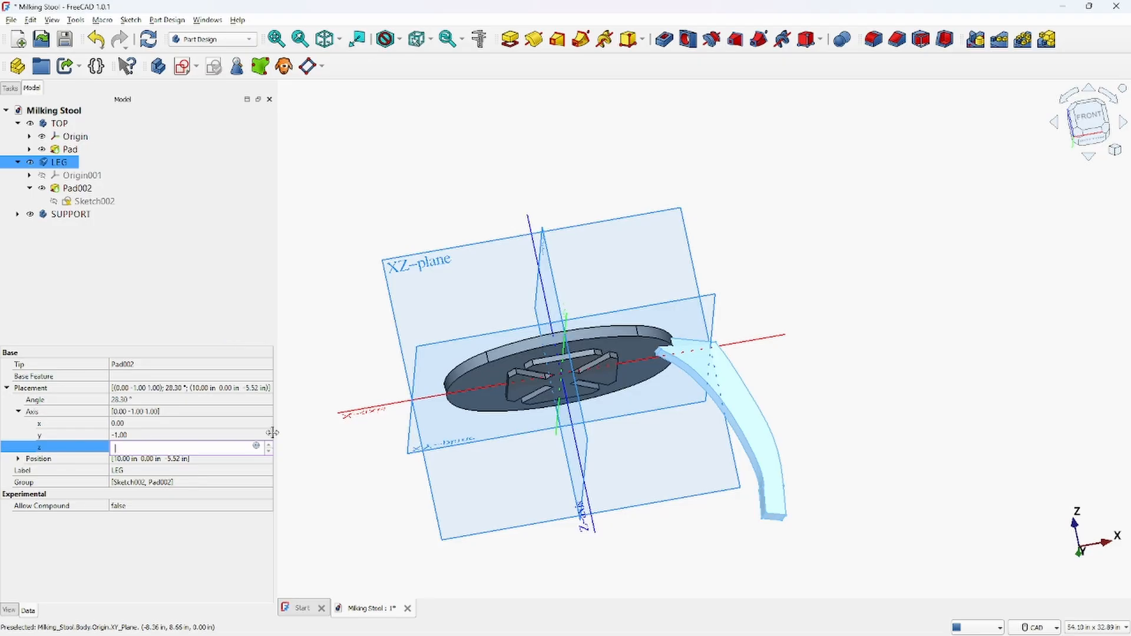
left_click(170, 433)
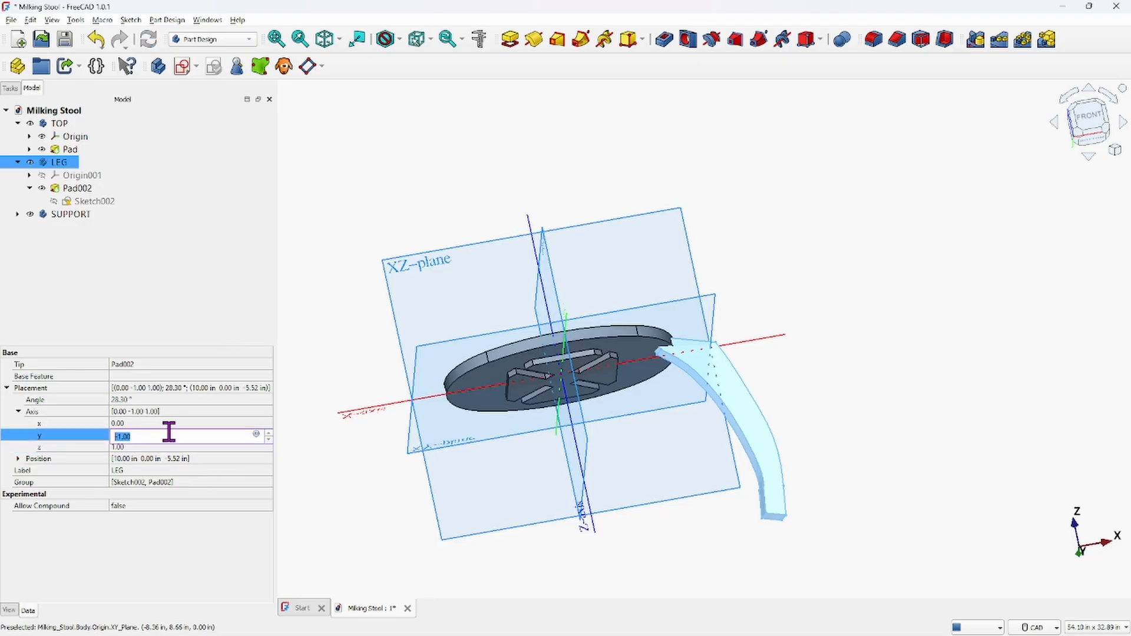
type("0")
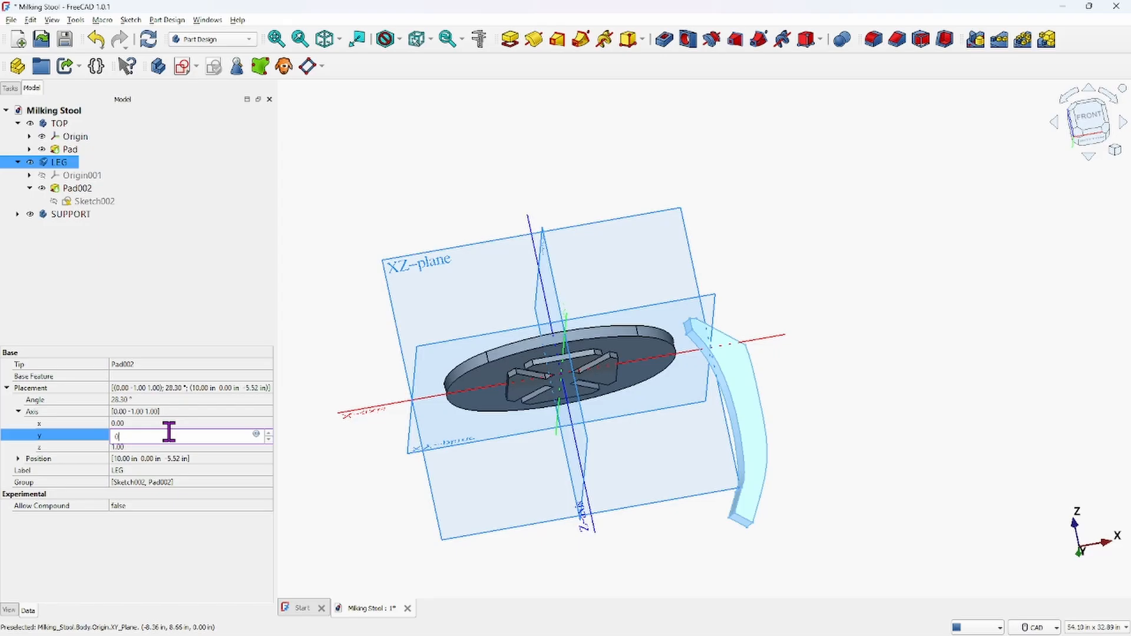
middle_click_drag(872, 248, 869, 293)
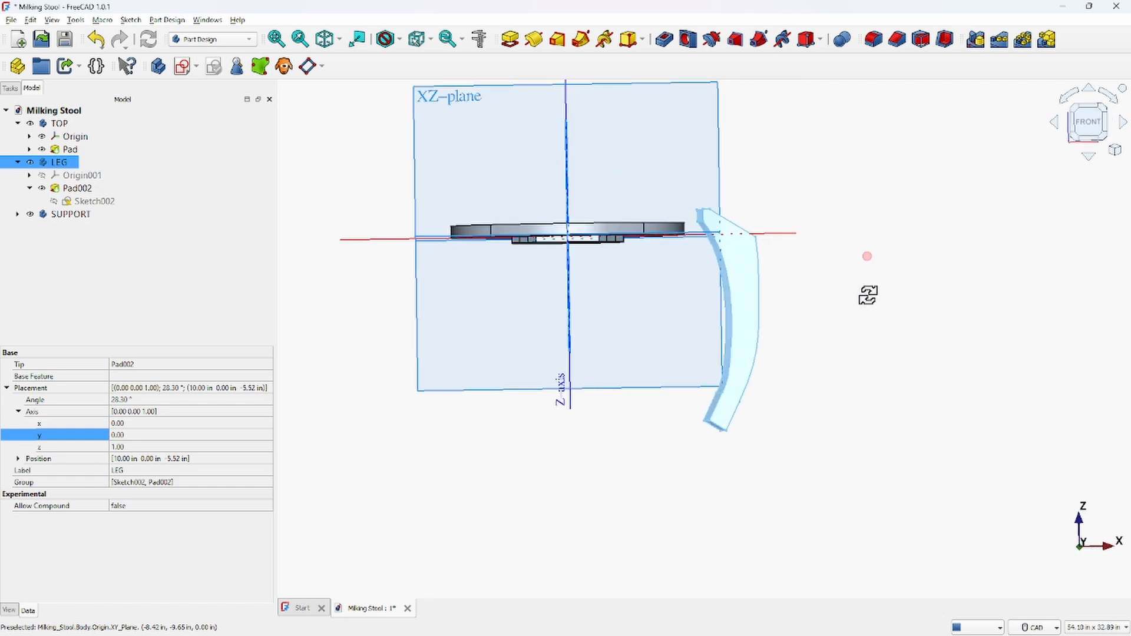
Set the LEG body's placement rotation axis to x 1, y -1, z 0
left_click(135, 436)
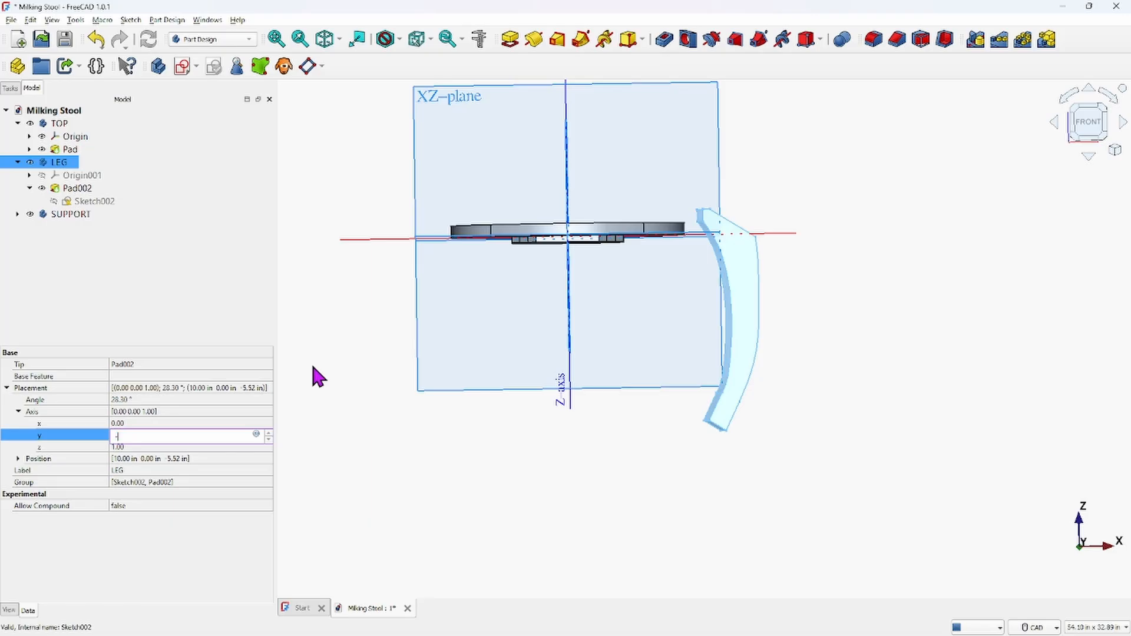
type("-1")
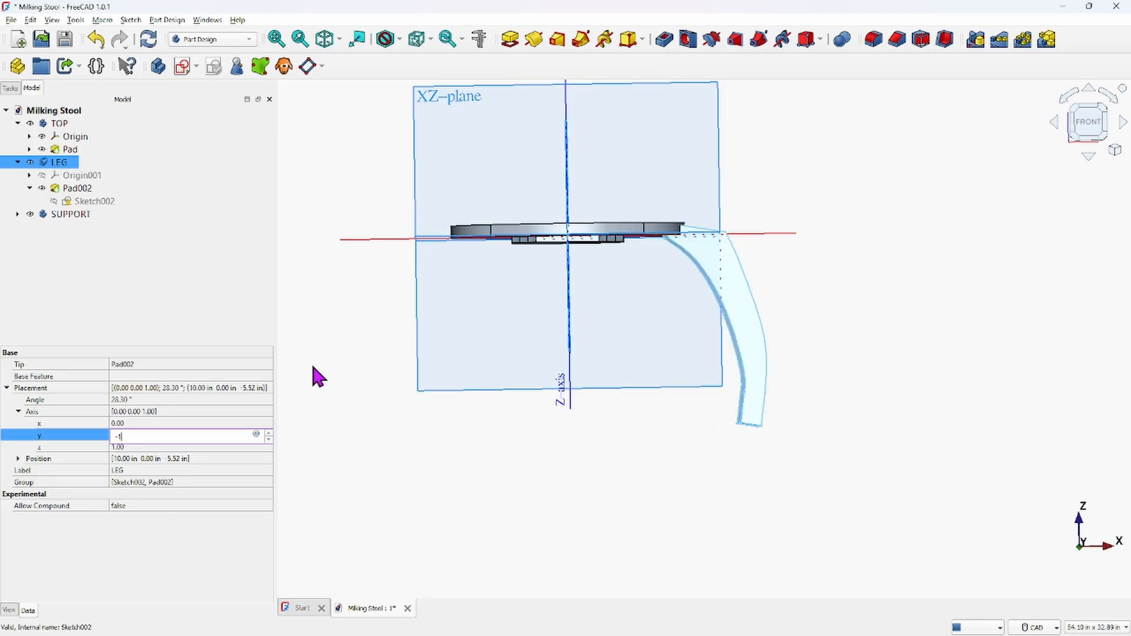
key("Return")
left_click(151, 448)
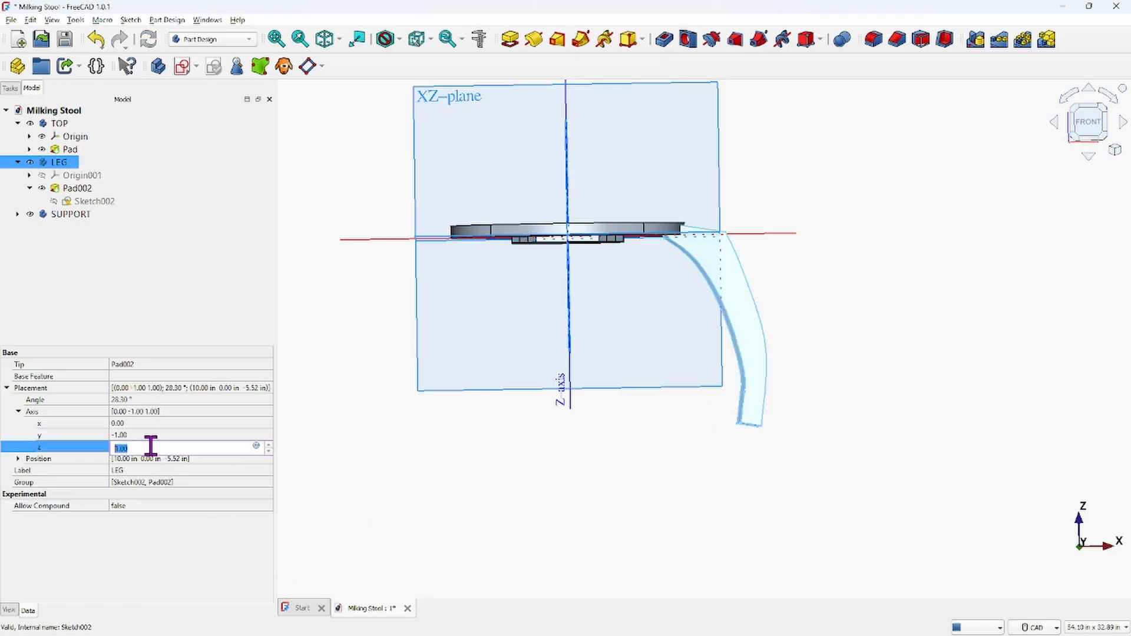
type("0")
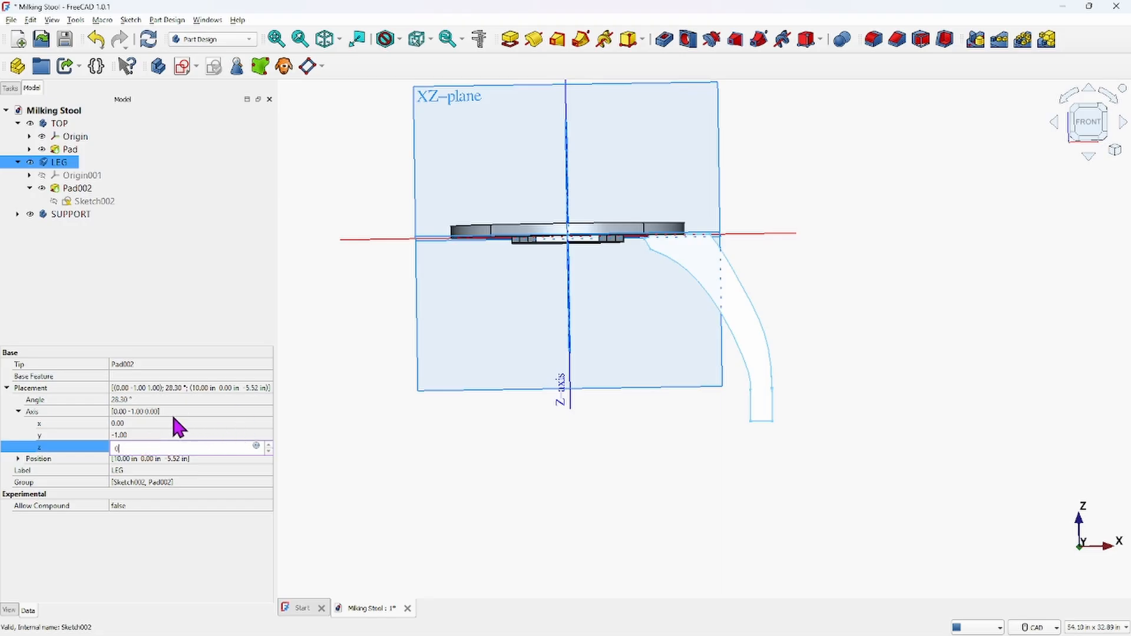
left_click(159, 424)
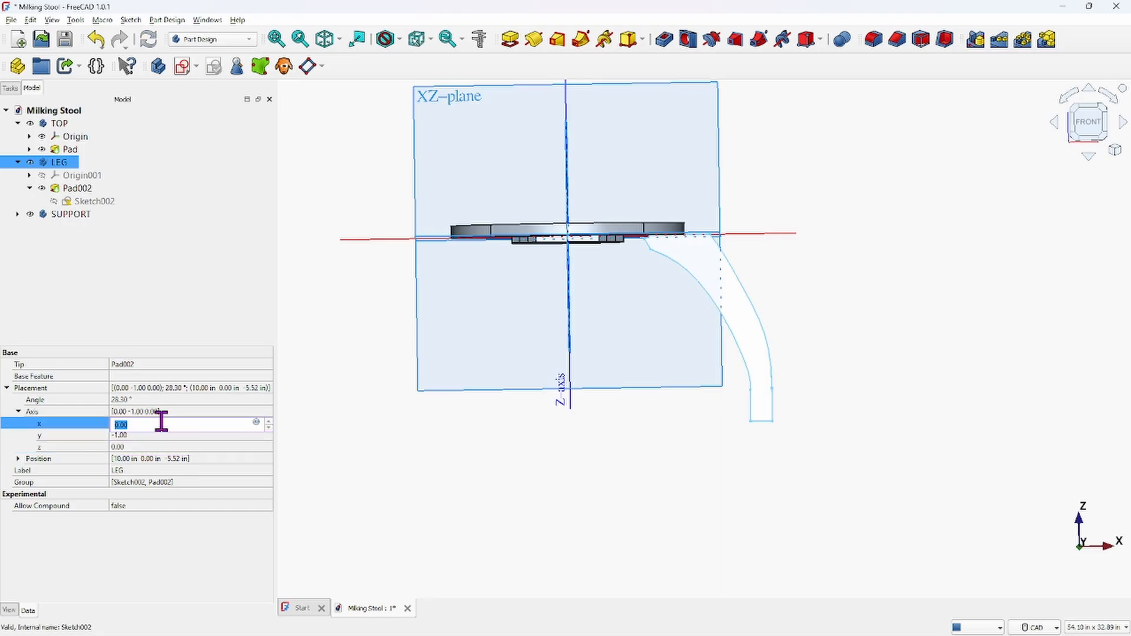
type("1")
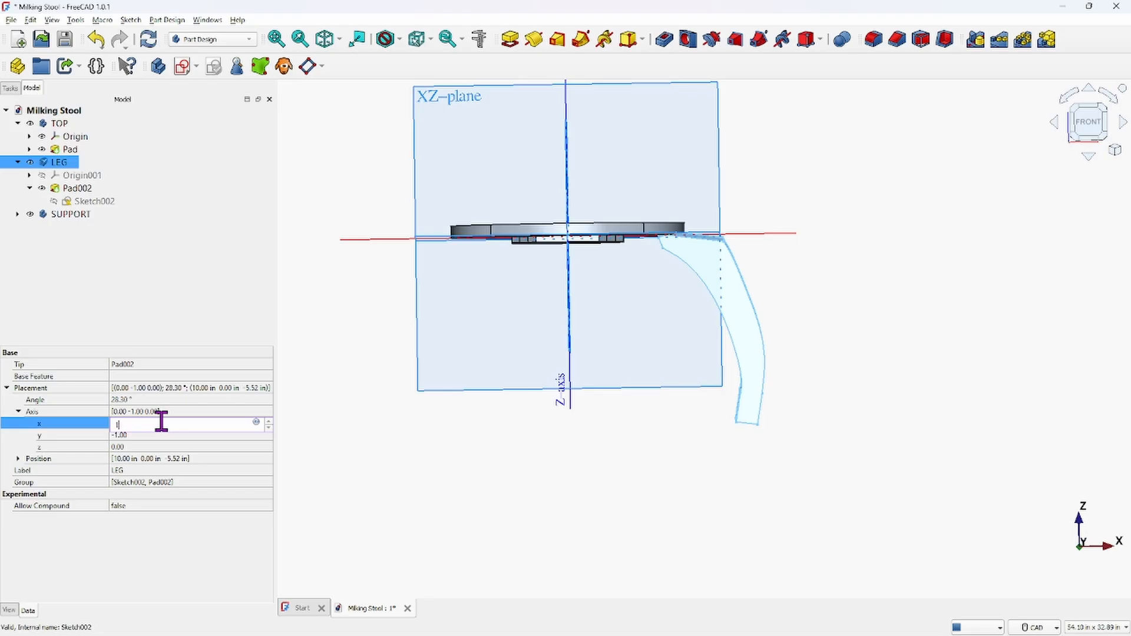
middle_click_drag(917, 275, 793, 293)
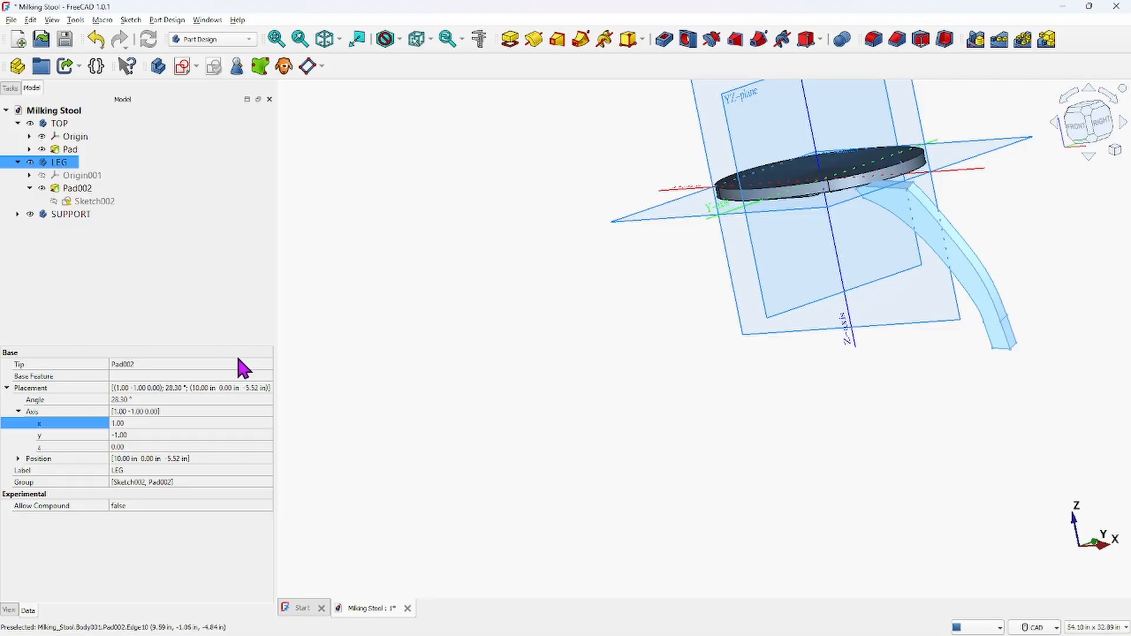
left_click(130, 422)
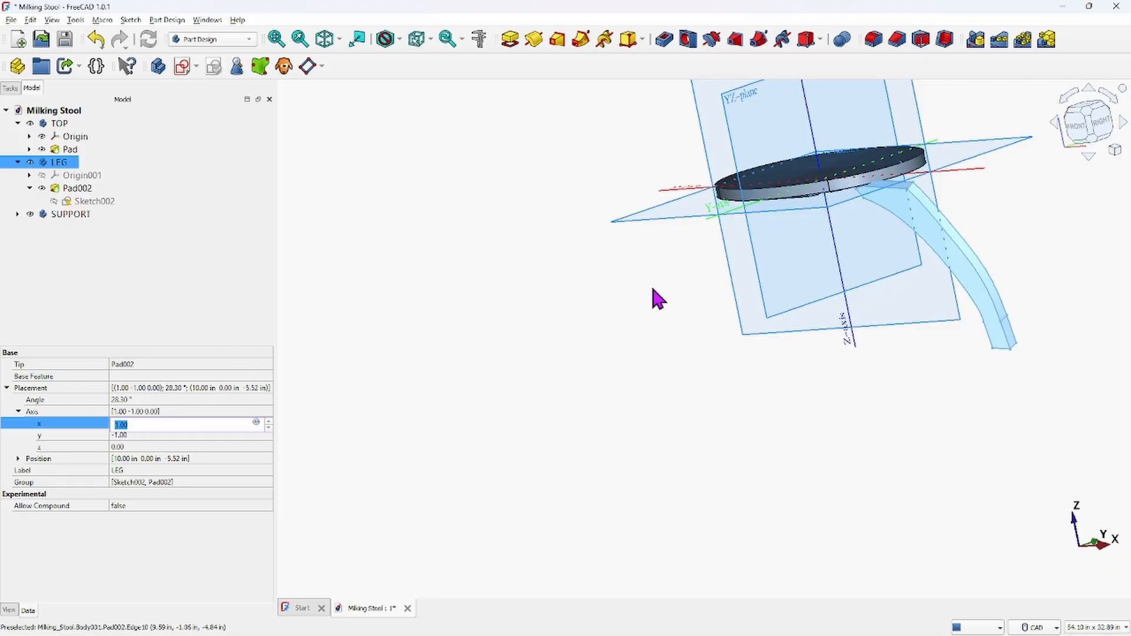
Set the LEG body's placement axis x component to 2
type("2")
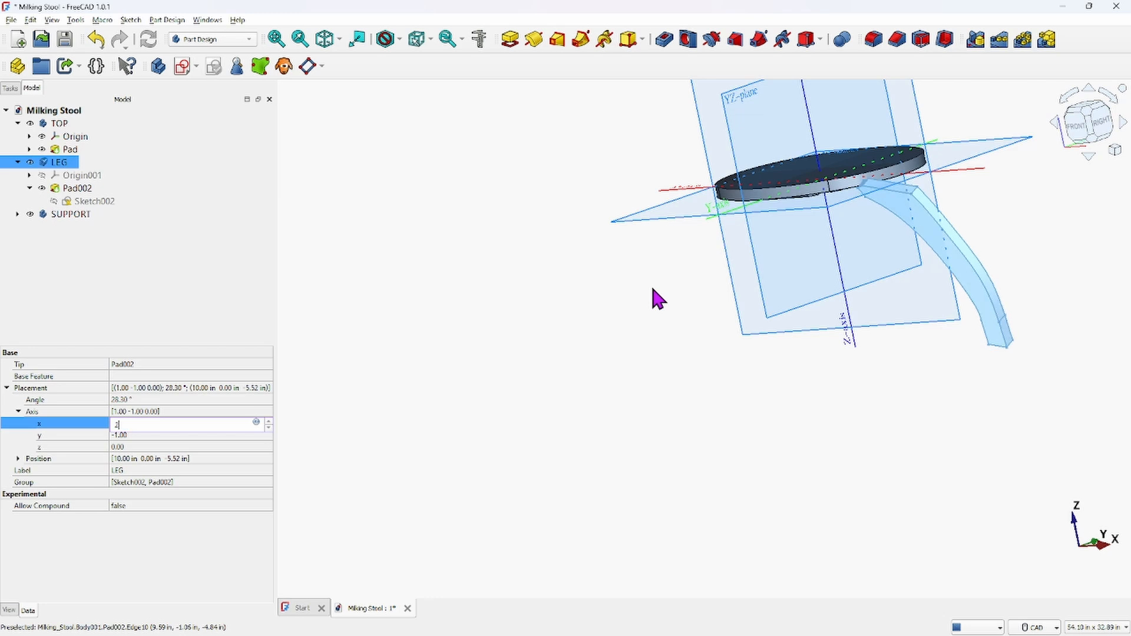
type("2222222")
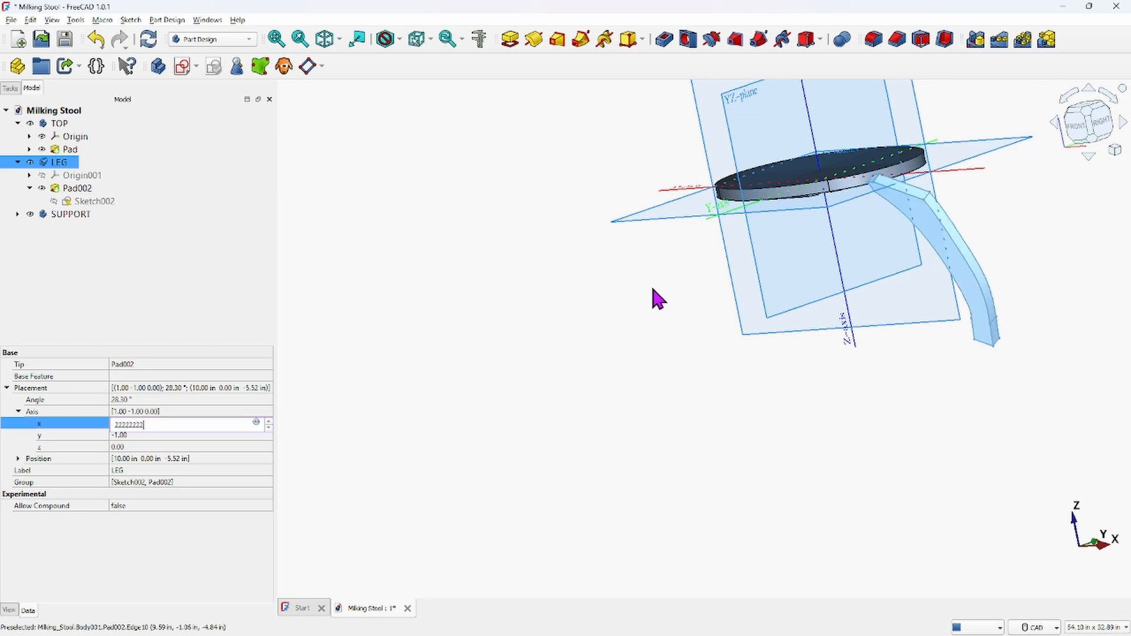
key("BackSpace")
key("BackSpace")
key("BackSpace")
key("BackSpace")
key("BackSpace")
key("BackSpace")
key("BackSpace")
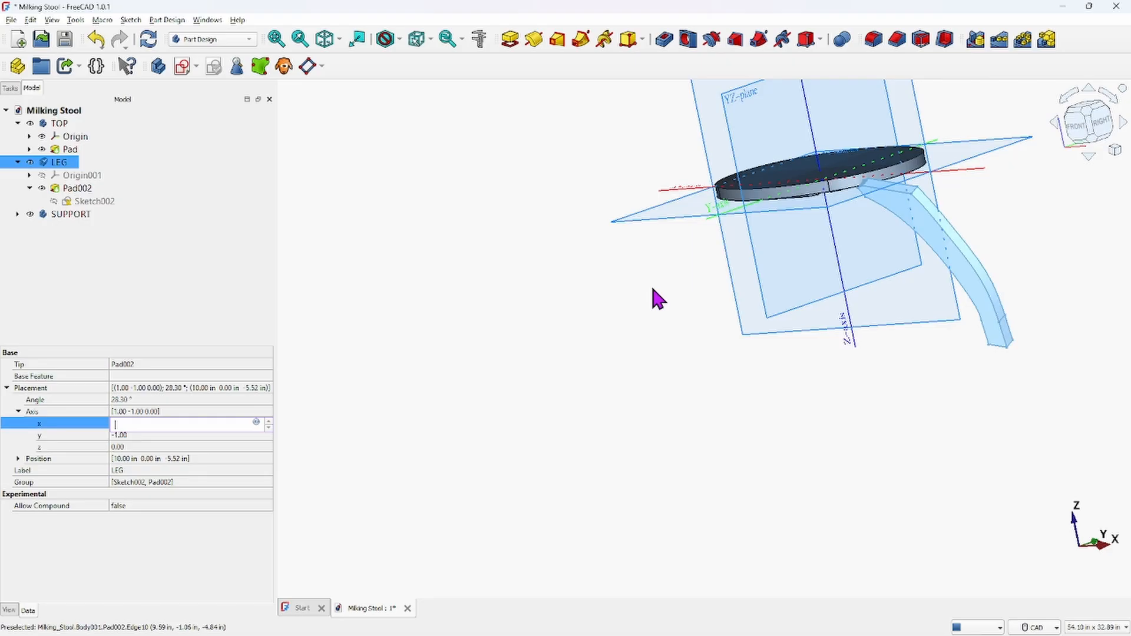
type("2")
key("Return")
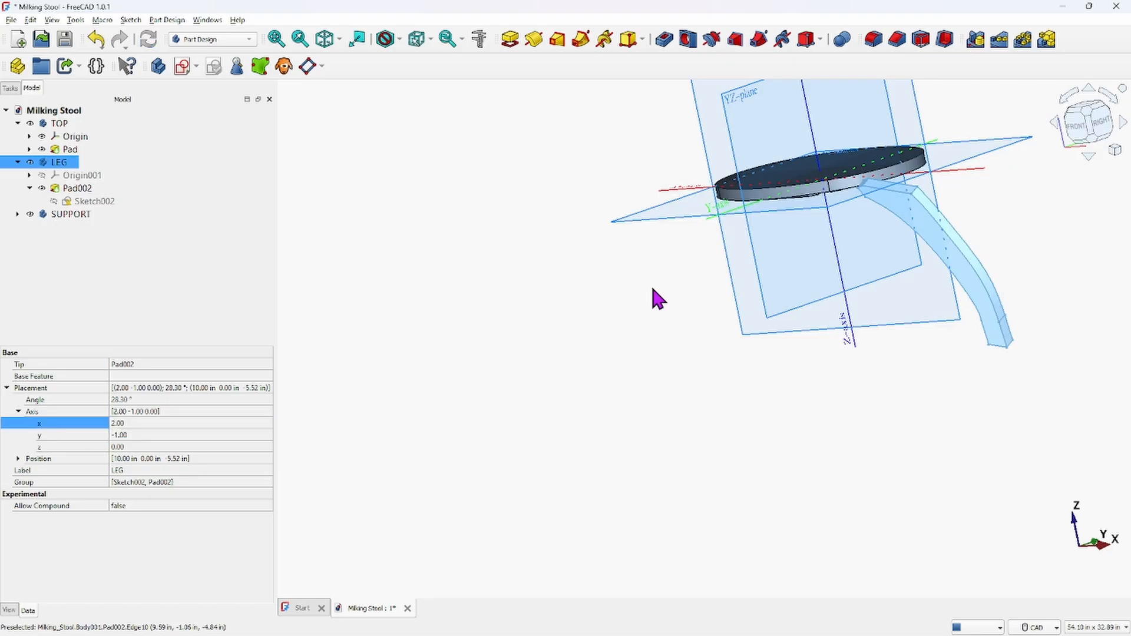
Set the LEG body's placement rotation axis x component to 0
left_click(158, 422)
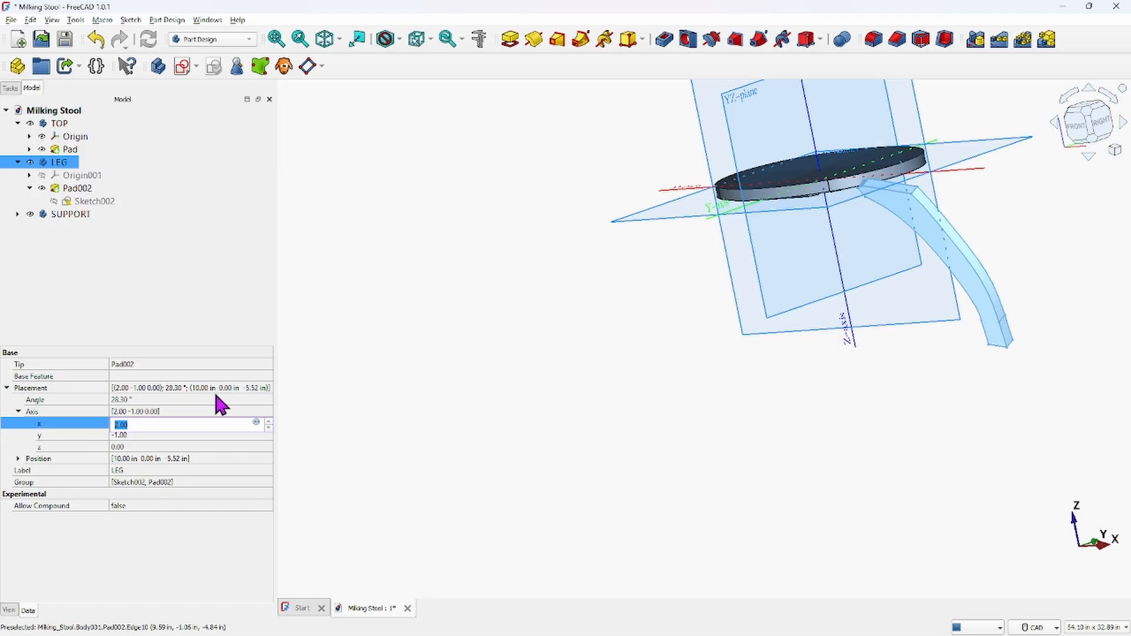
type("0")
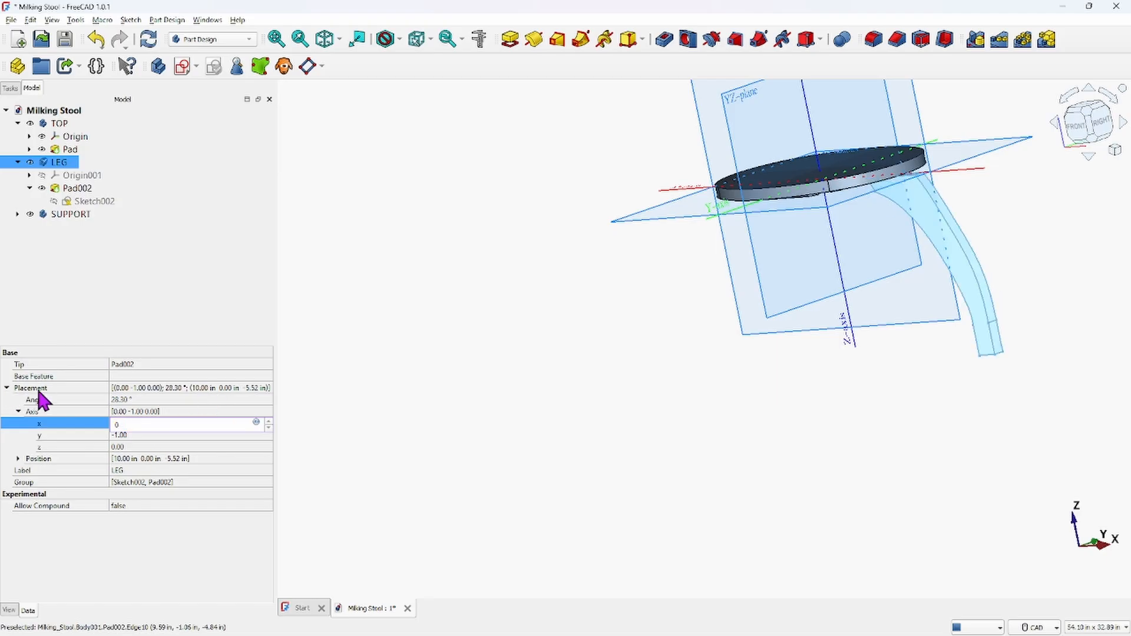
left_click(65, 400)
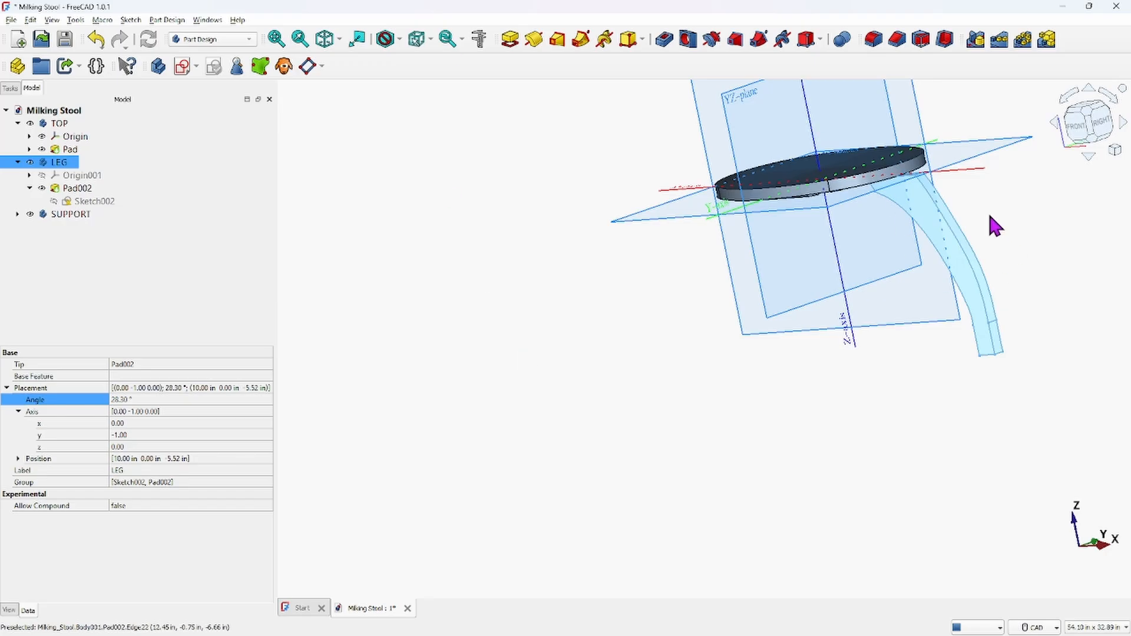
scroll(1055, 208, "down", 1)
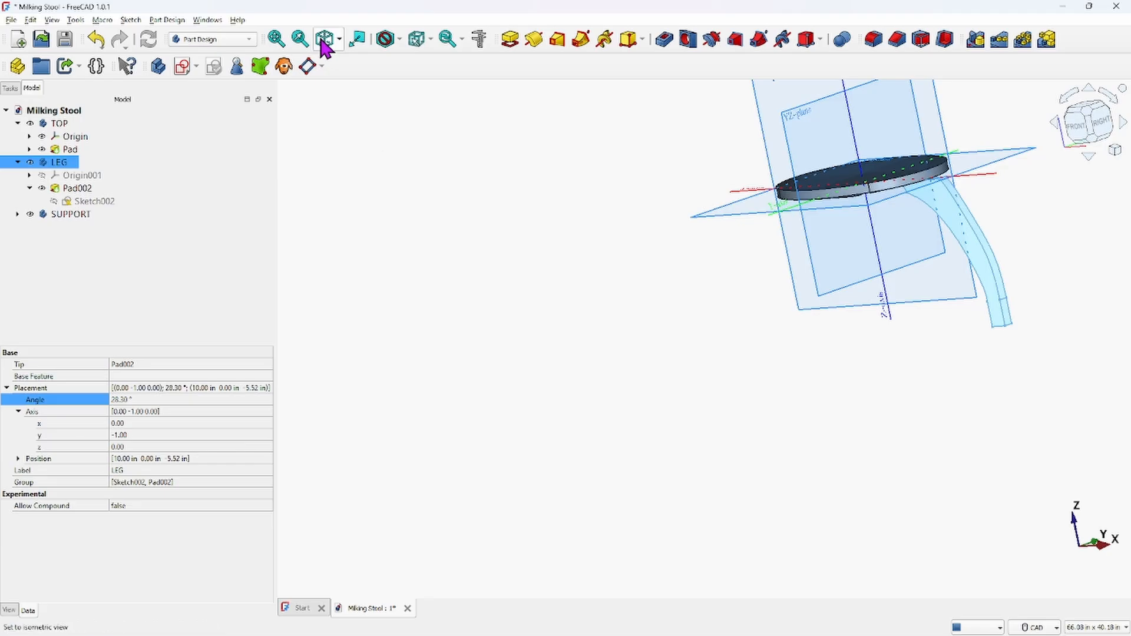
left_click(324, 44)
middle_click_drag(731, 259, 543, 508)
scroll(559, 478, "up", 3)
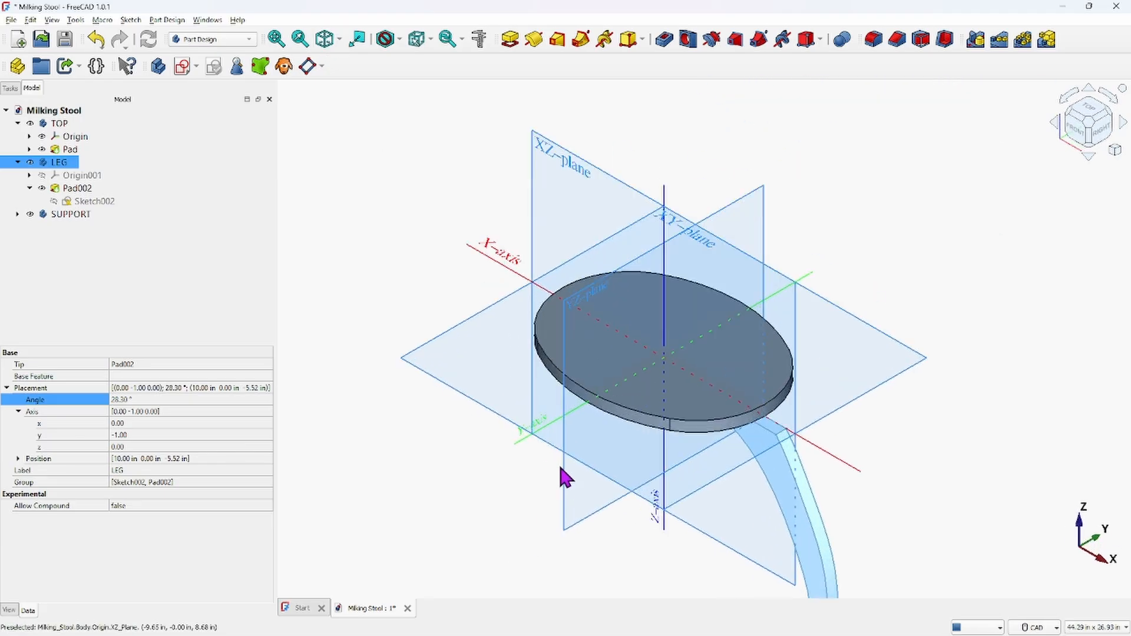
middle_click_drag(699, 392, 657, 292)
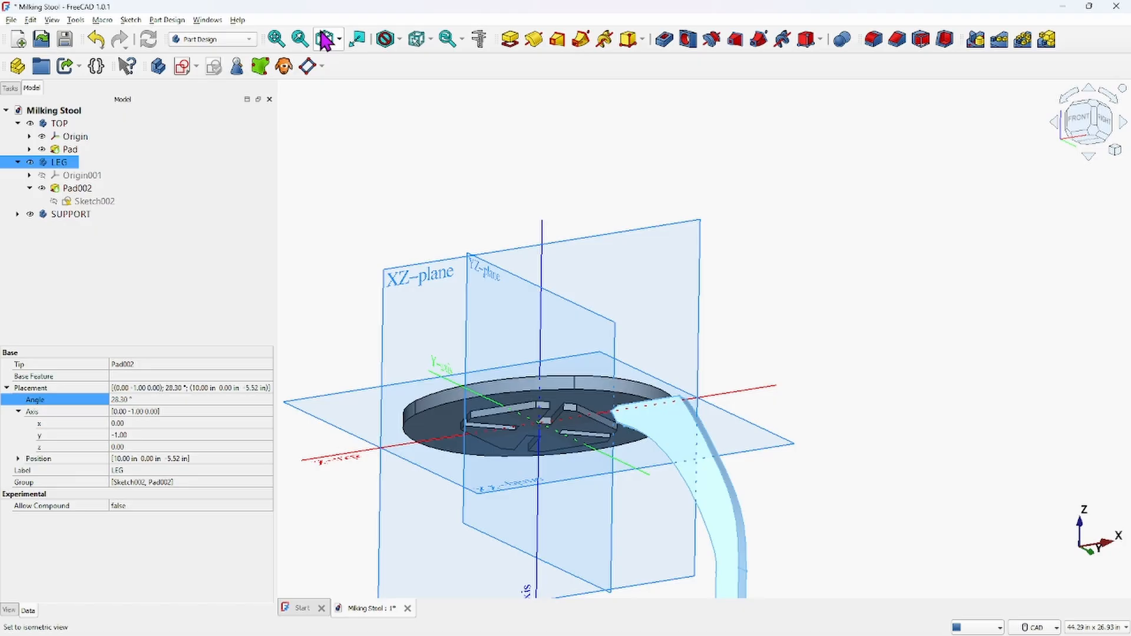
right_click(63, 165)
left_click(97, 181)
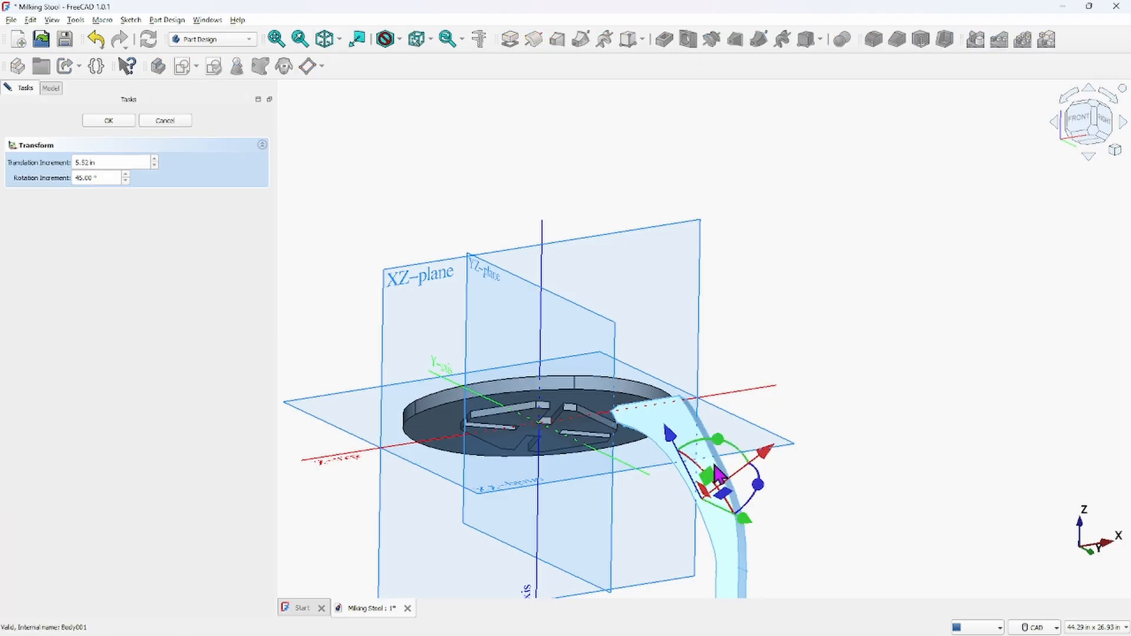
scroll(732, 407, "down", 2)
scroll(792, 424, "down", 2)
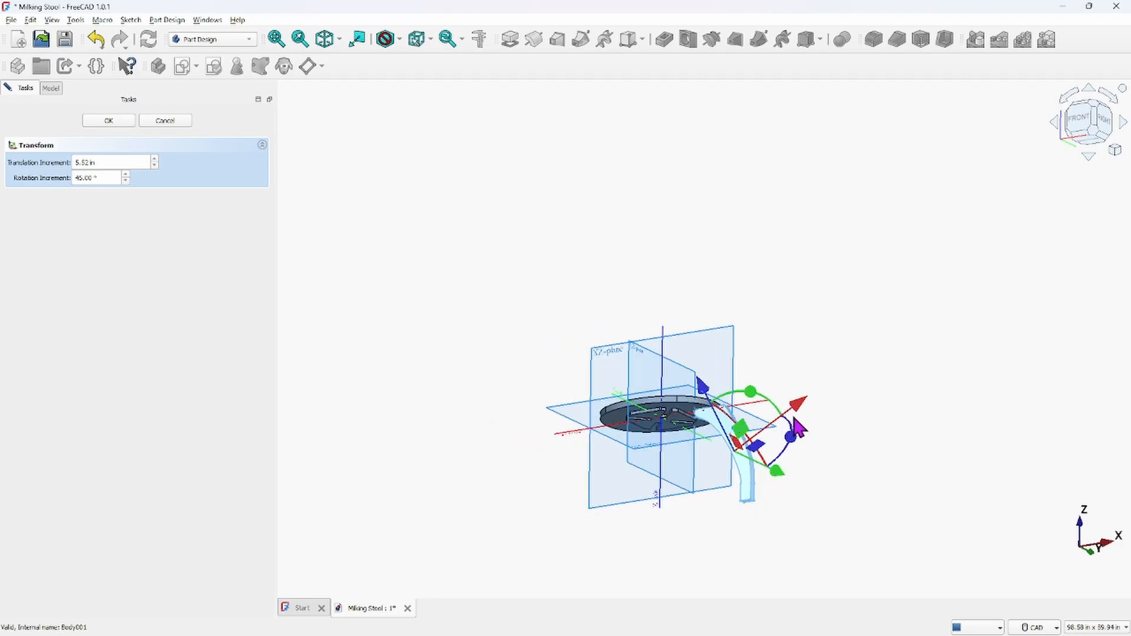
scroll(795, 424, "up", 3)
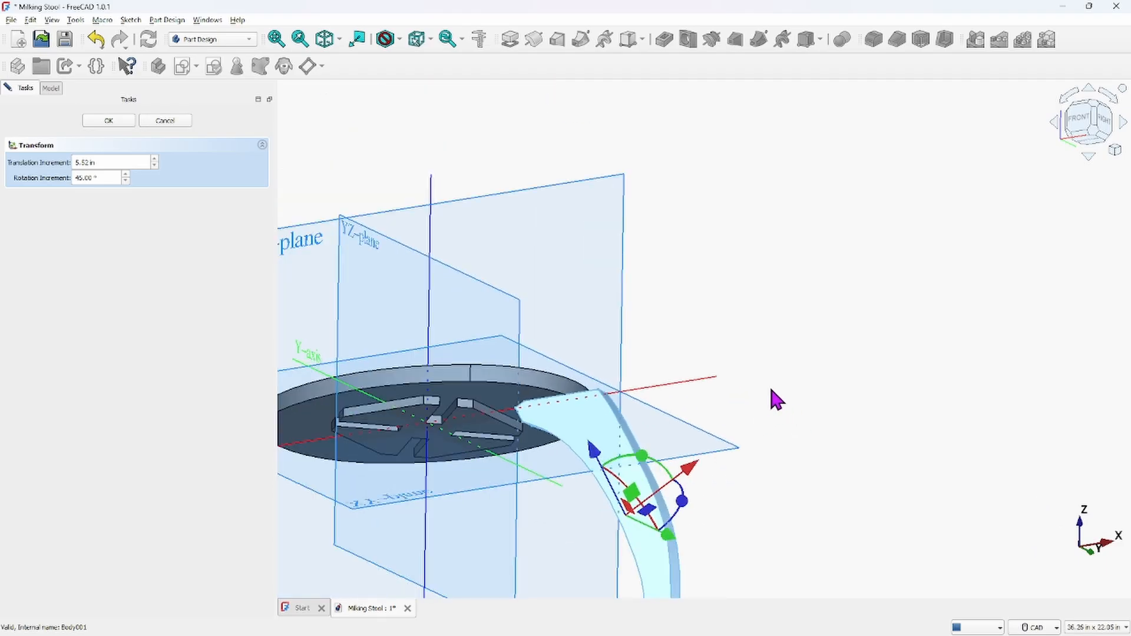
scroll(774, 388, "down", 1)
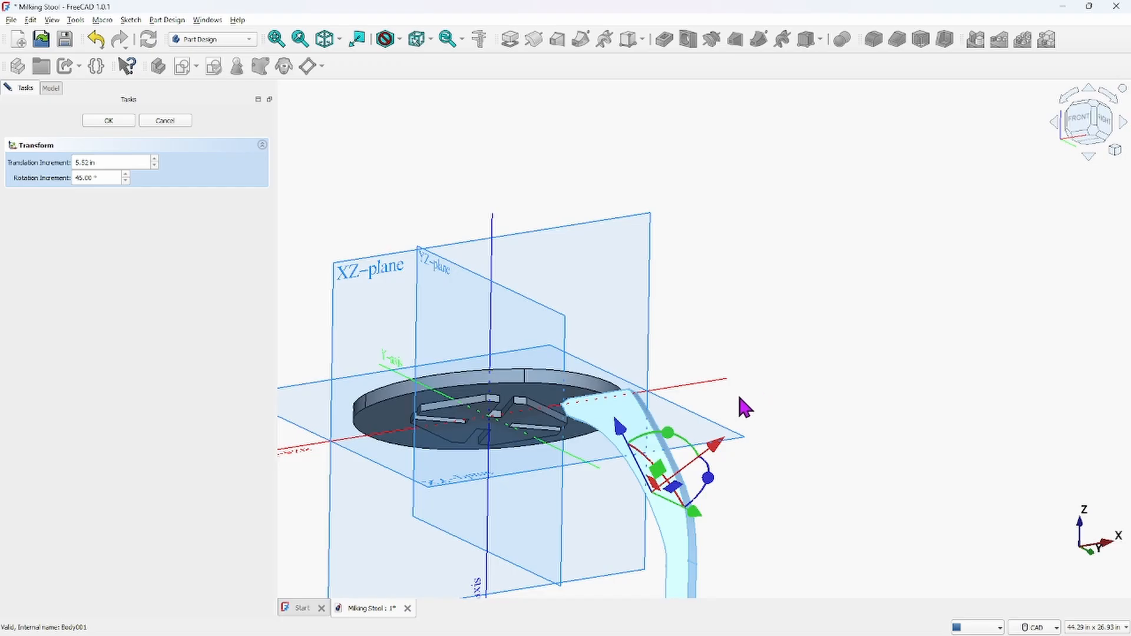
middle_click_drag(740, 396, 793, 348)
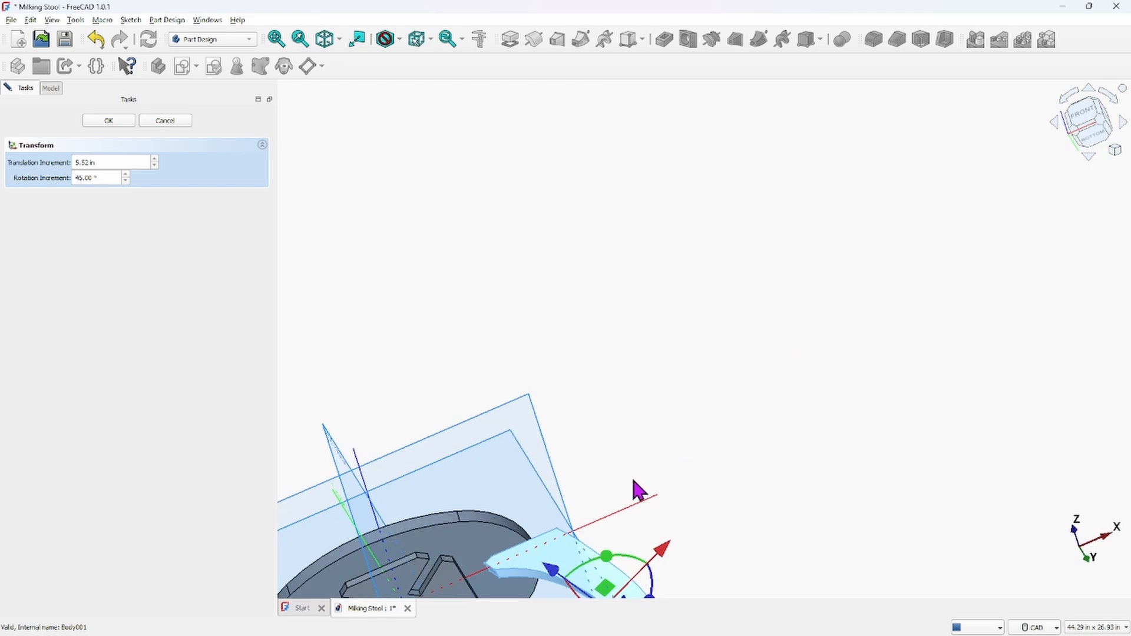
middle_click_drag(600, 478, 685, 193)
middle_click_drag(625, 272, 585, 217)
scroll(615, 286, "up", 1)
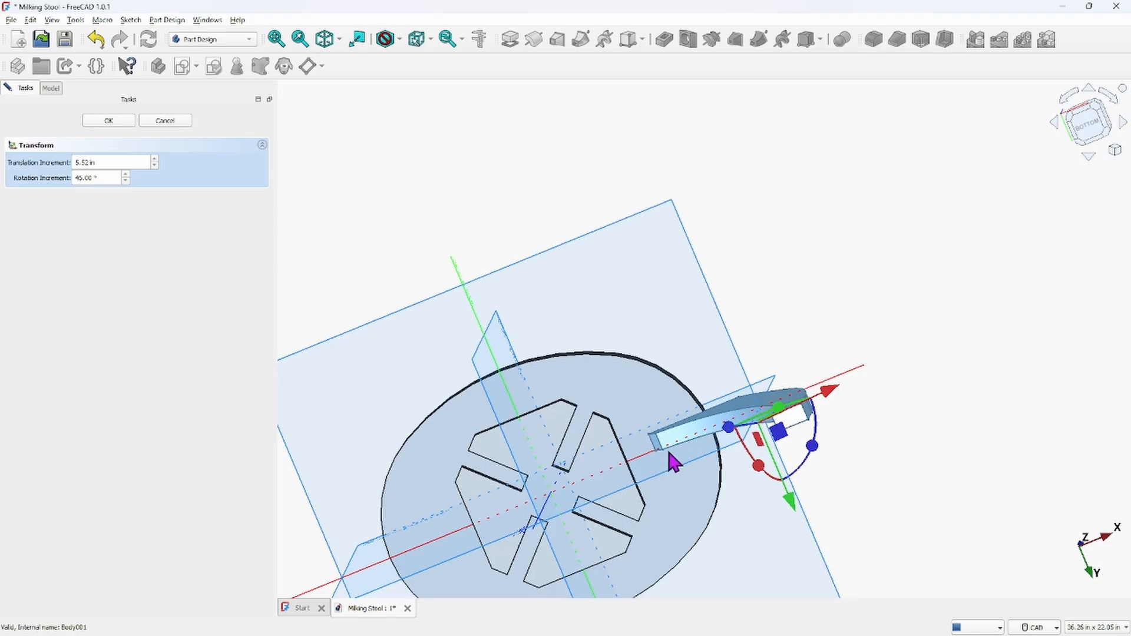
left_click(597, 419)
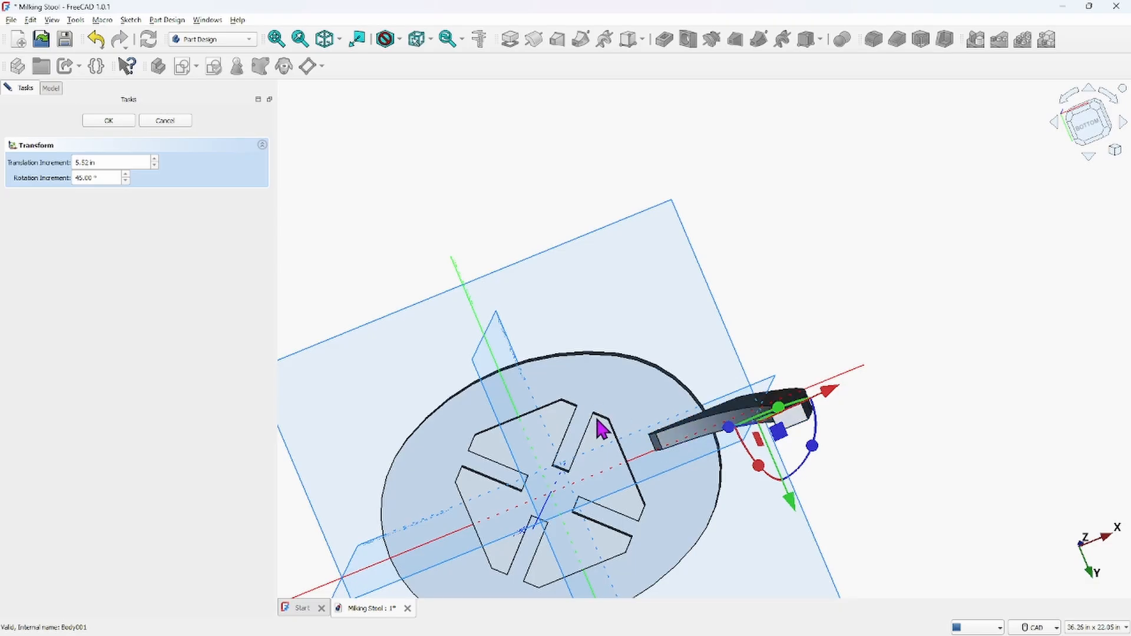
left_click(167, 121)
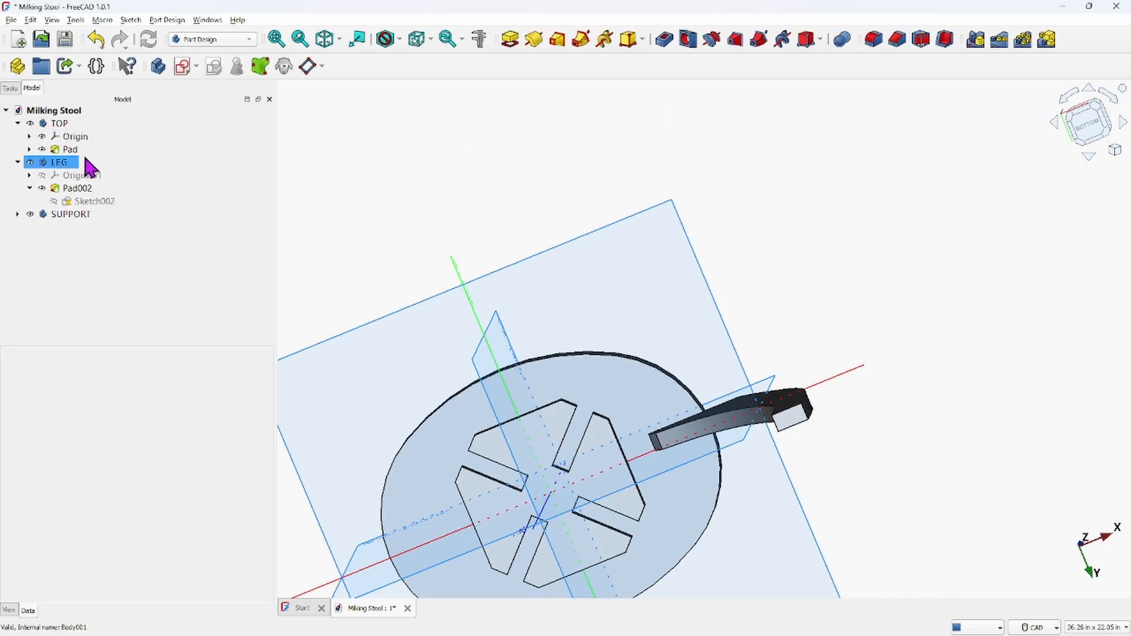
Rotate the SUPPORT body 45° about its vertical axis with the Transform dragger, using a 22.5° rotation increment
left_click(52, 168)
left_click(59, 216)
left_click(59, 111)
left_click(69, 177)
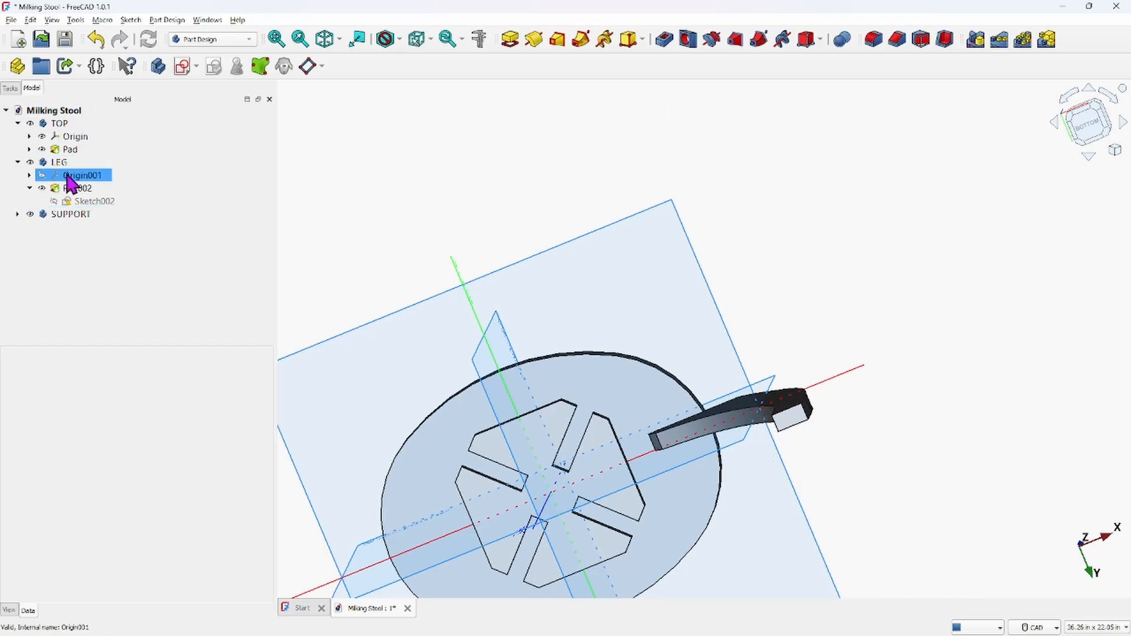
left_click(68, 215)
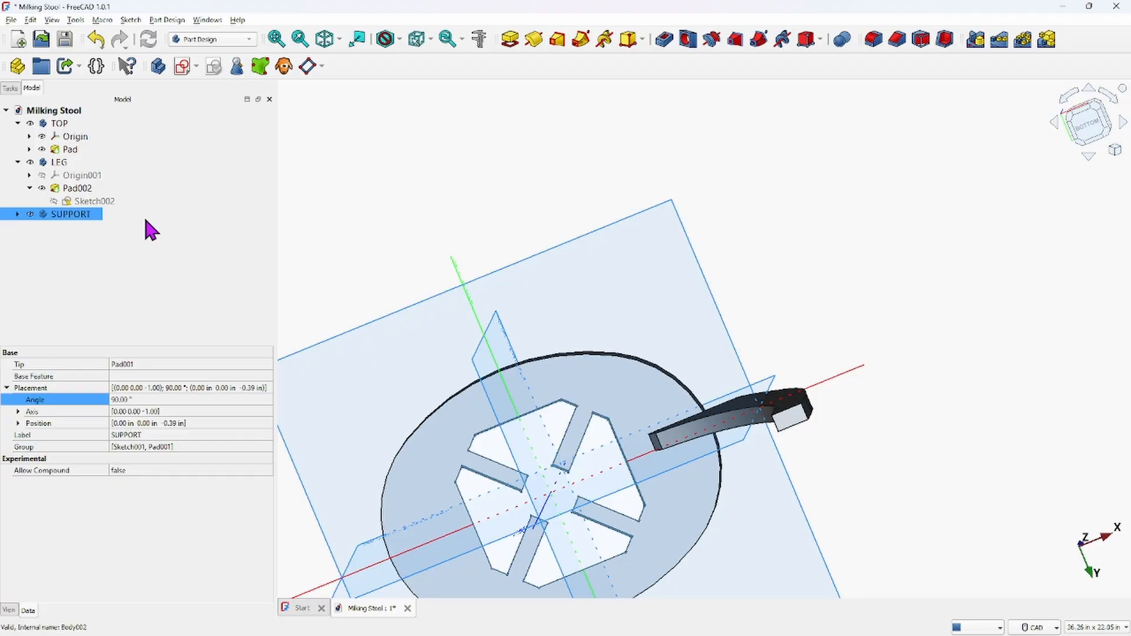
right_click(66, 214)
left_click(101, 237)
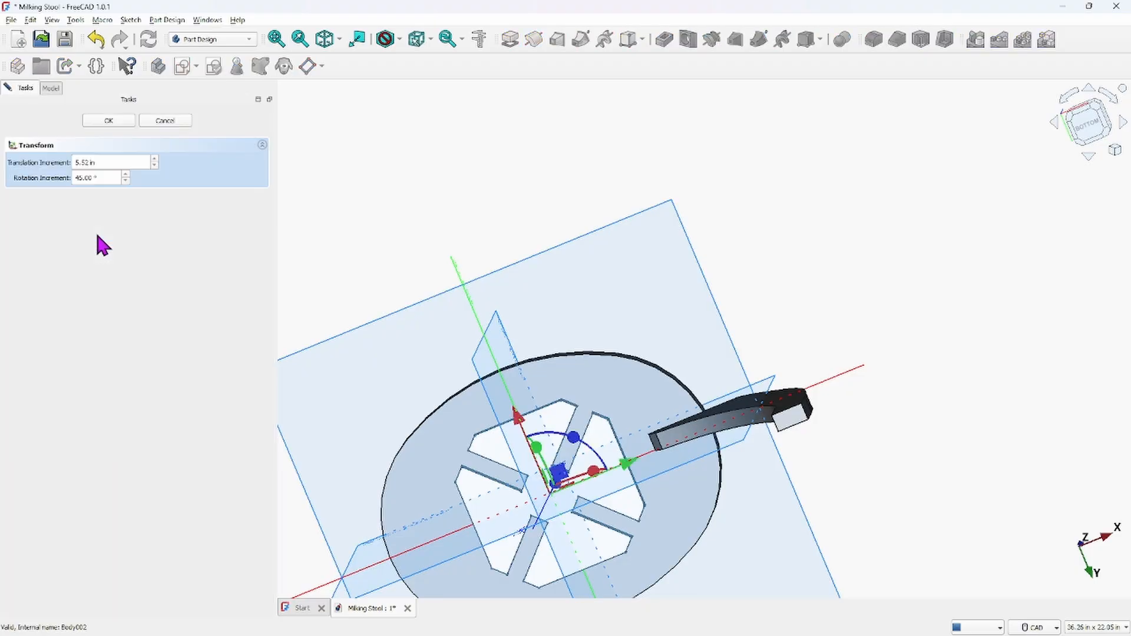
left_click_drag(102, 178, 33, 178)
left_click_drag(577, 440, 606, 474)
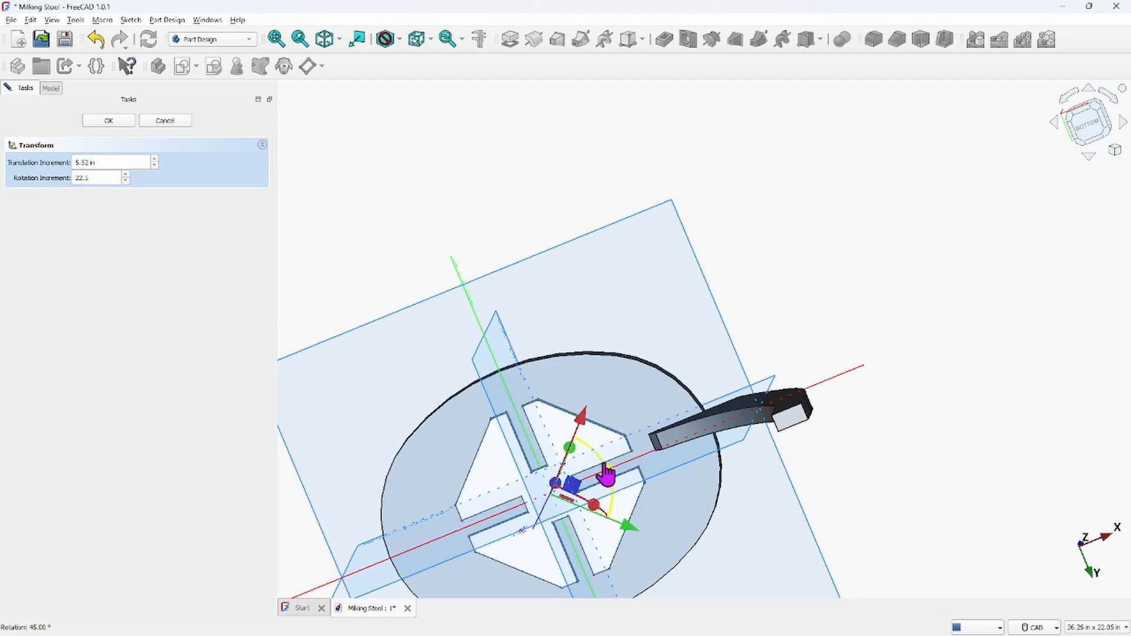
scroll(664, 458, "up", 4)
middle_click_drag(656, 447, 646, 410)
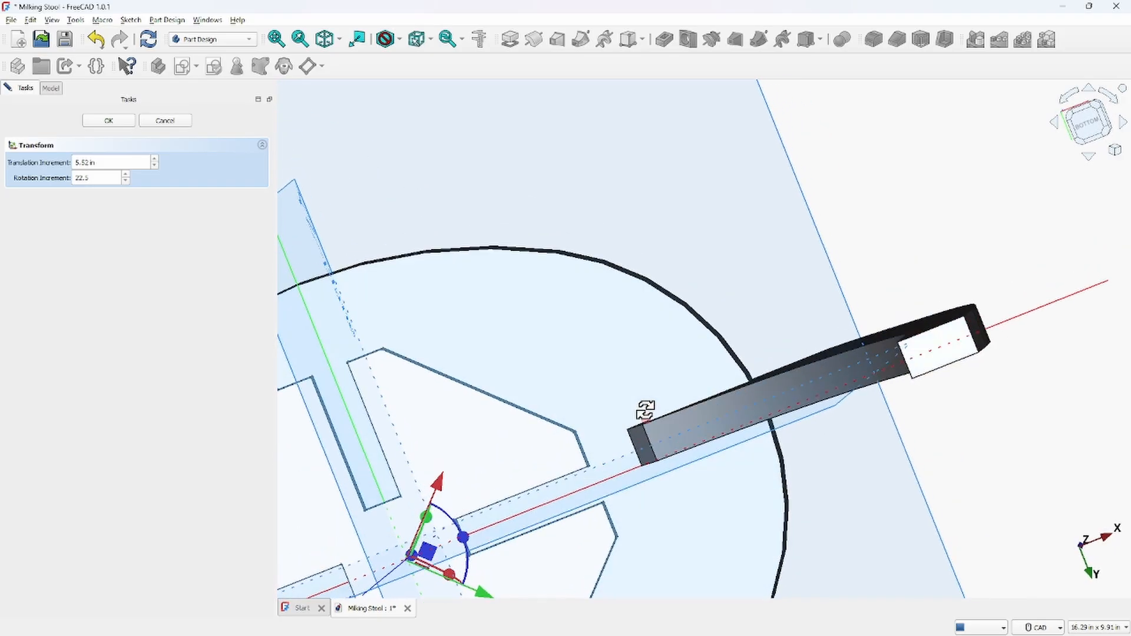
scroll(645, 412, "down", 4)
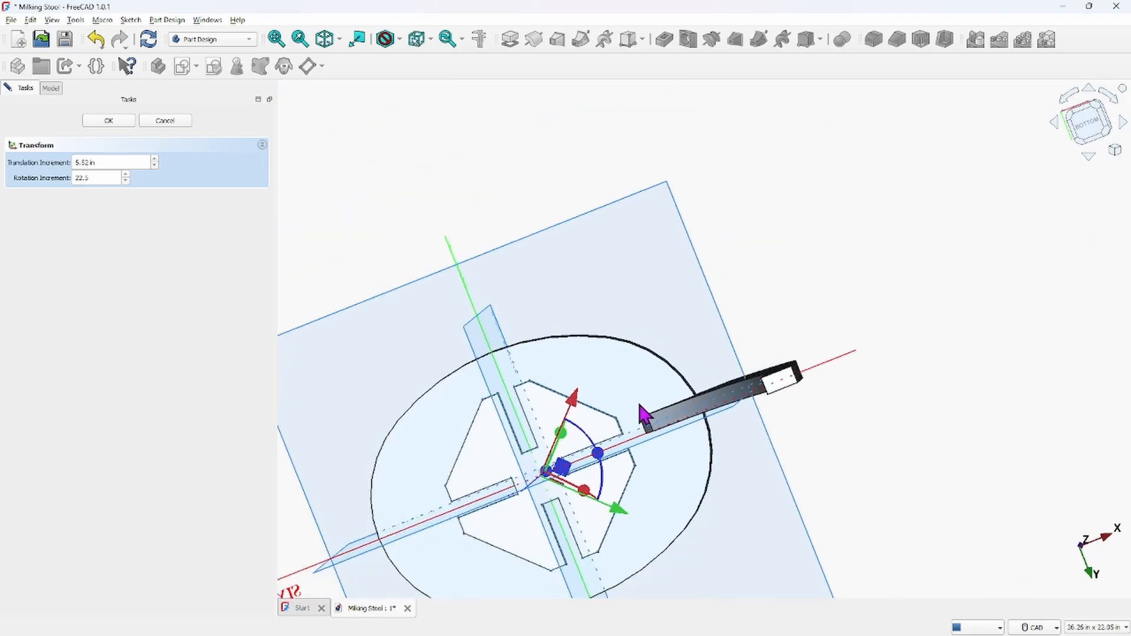
middle_click_drag(646, 415, 632, 341)
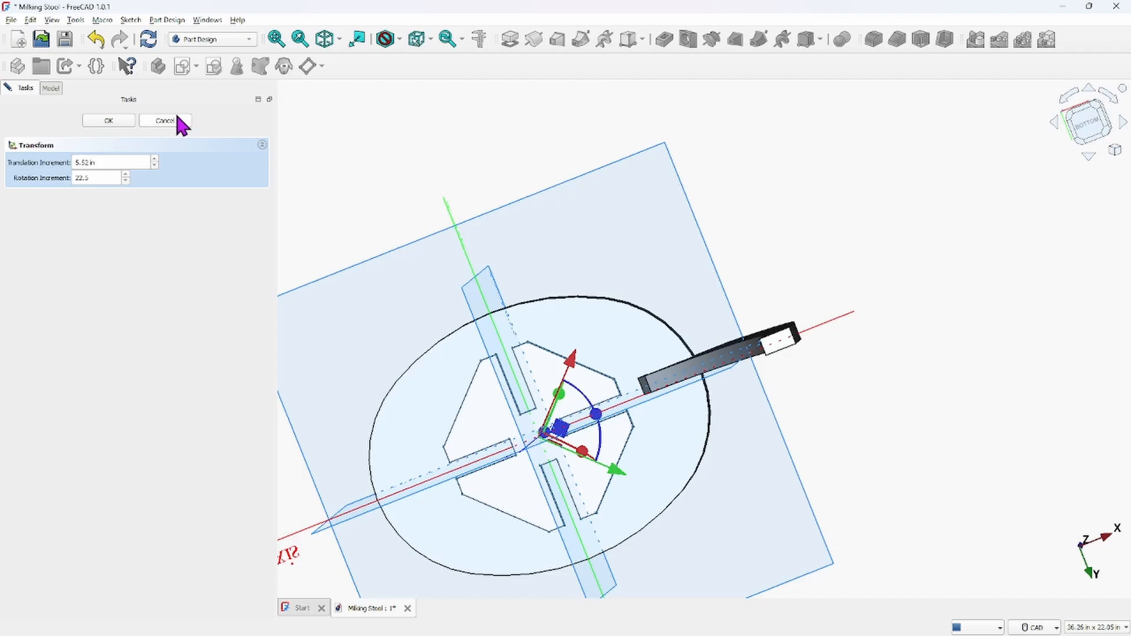
left_click(109, 121)
Rotate the TOP seat body 45° about its vertical axis with the Transform dragger
left_click(60, 124)
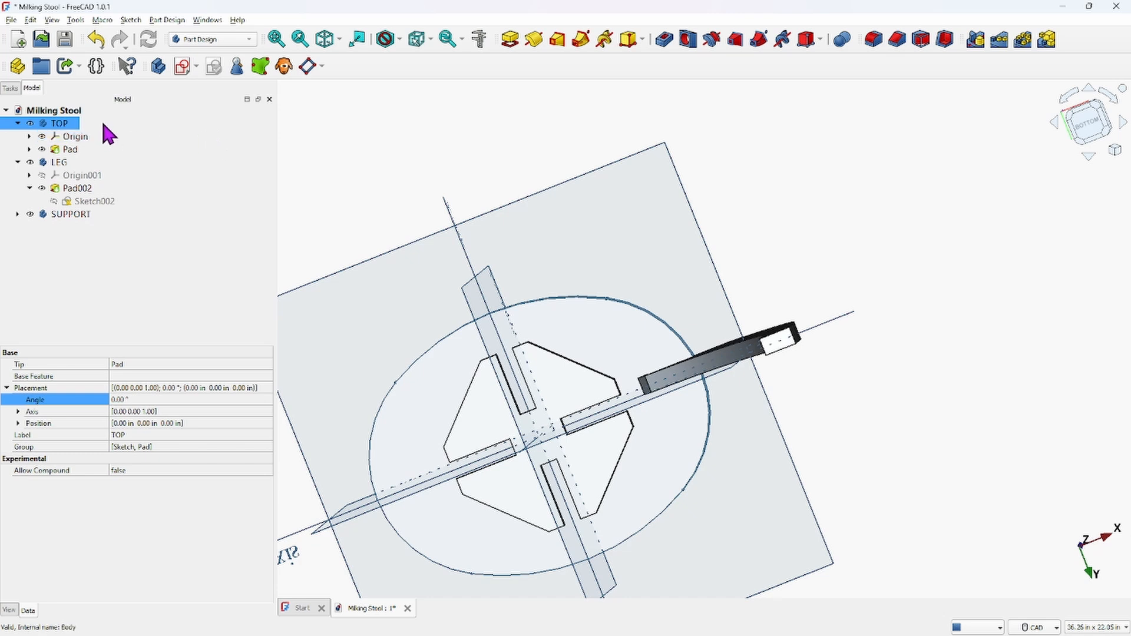
right_click(55, 123)
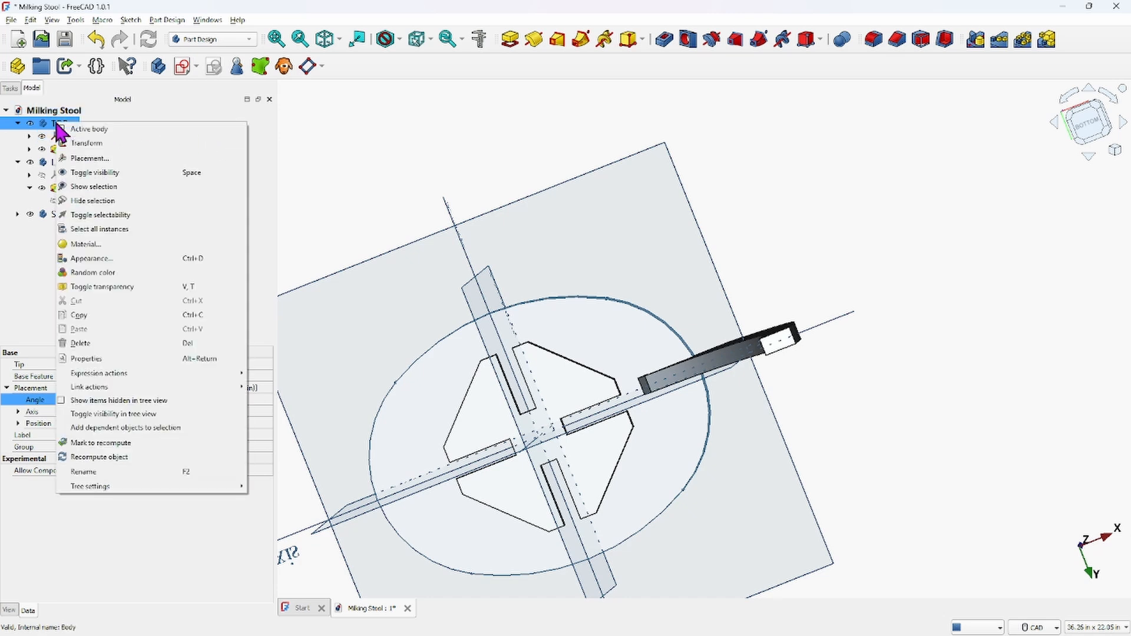
left_click(92, 132)
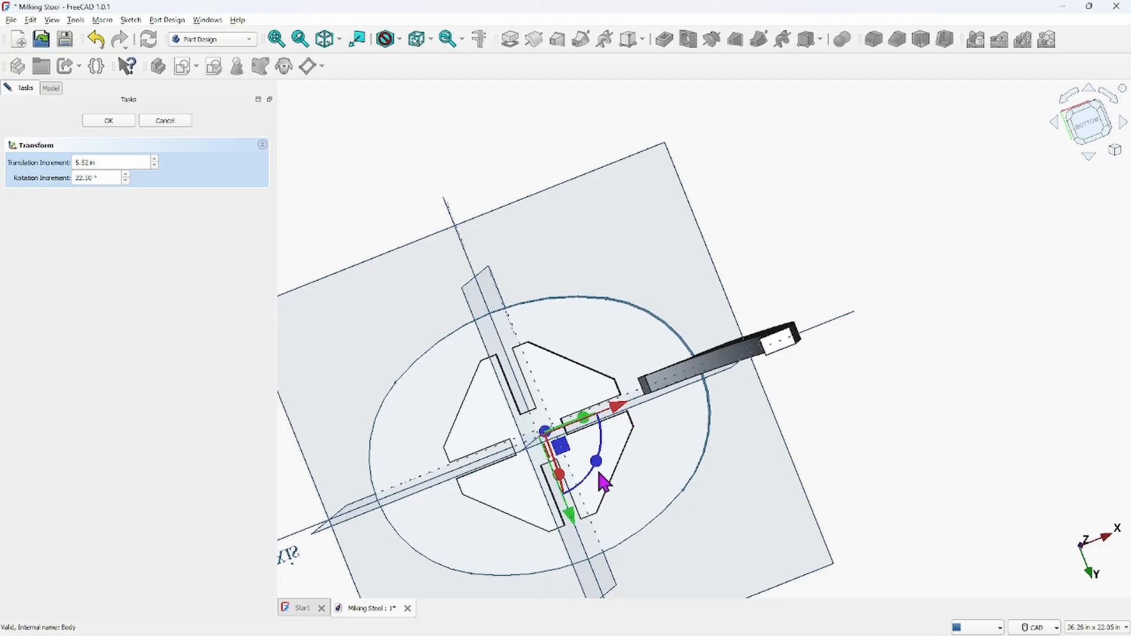
left_click_drag(599, 469, 586, 514)
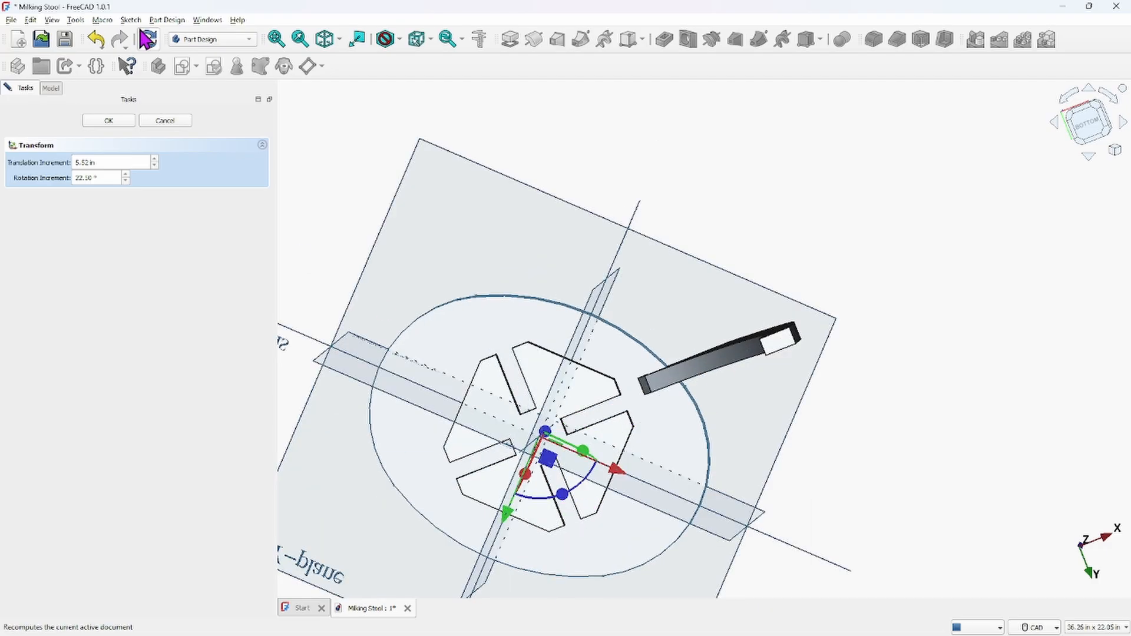
left_click(110, 120)
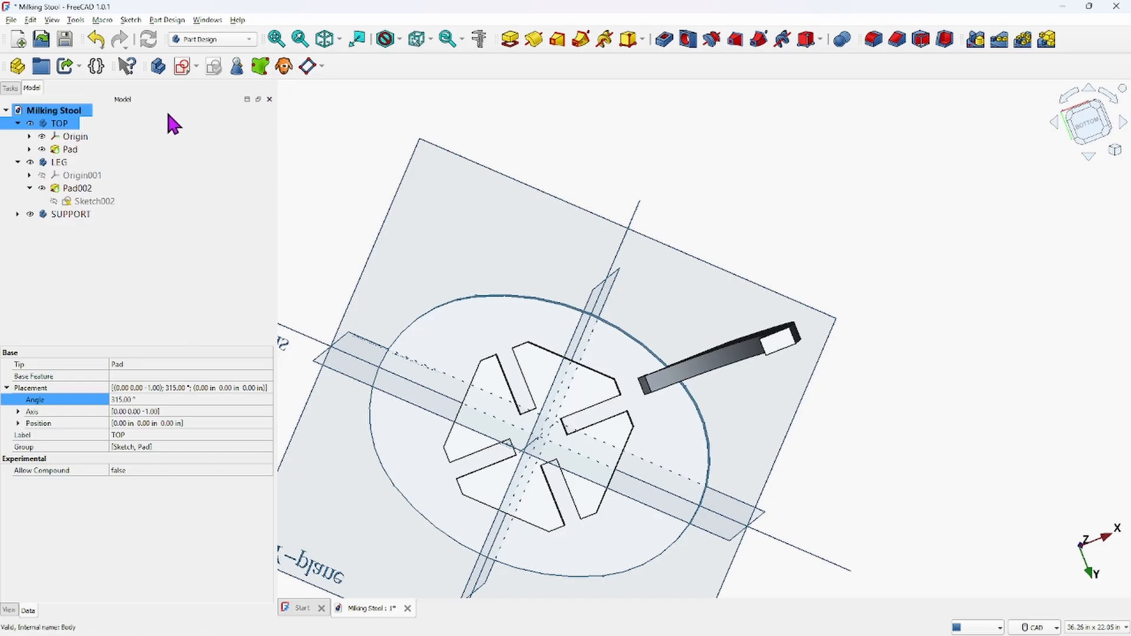
Examine the seat and leg alignment from an isometric view and select the LEG body
left_click(324, 42)
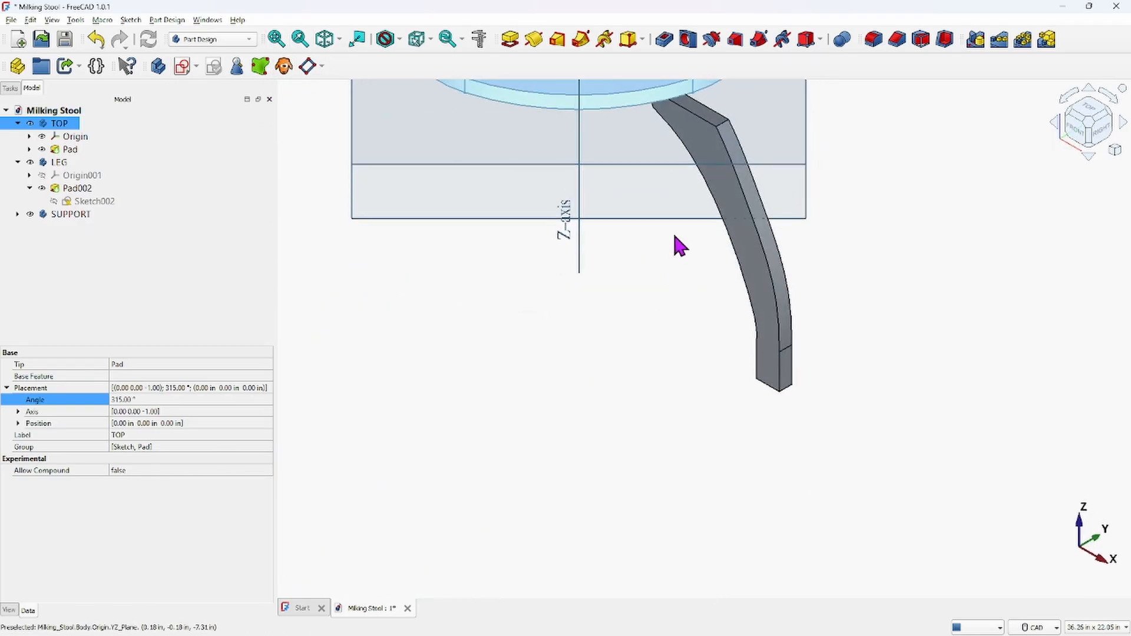
scroll(764, 510, "up", 2)
scroll(762, 405, "down", 4)
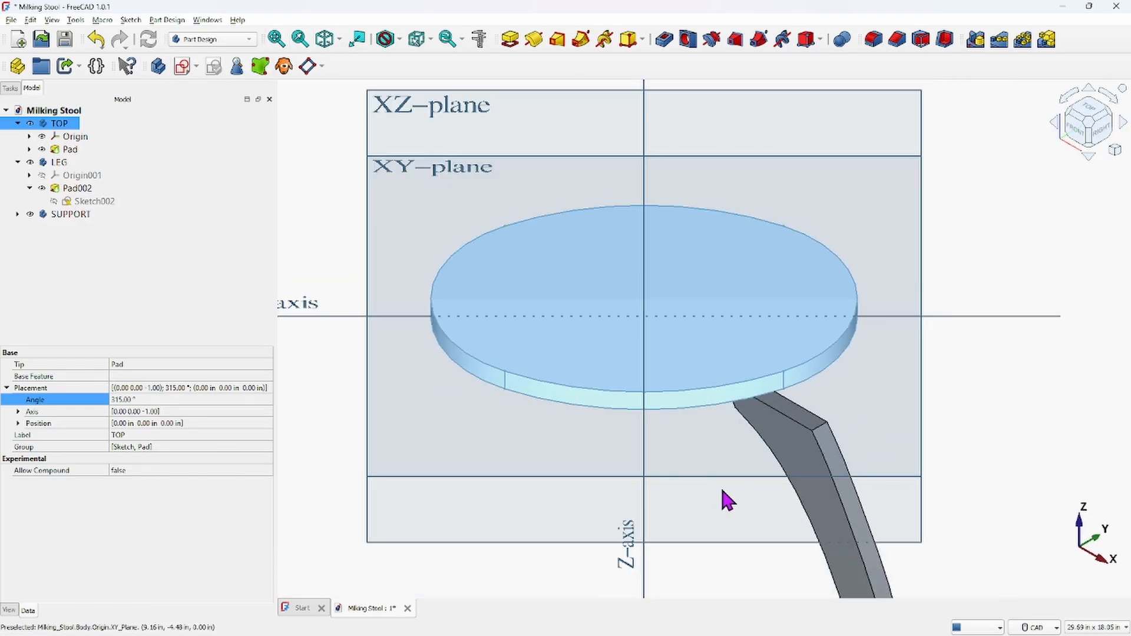
middle_click_drag(725, 498, 813, 461)
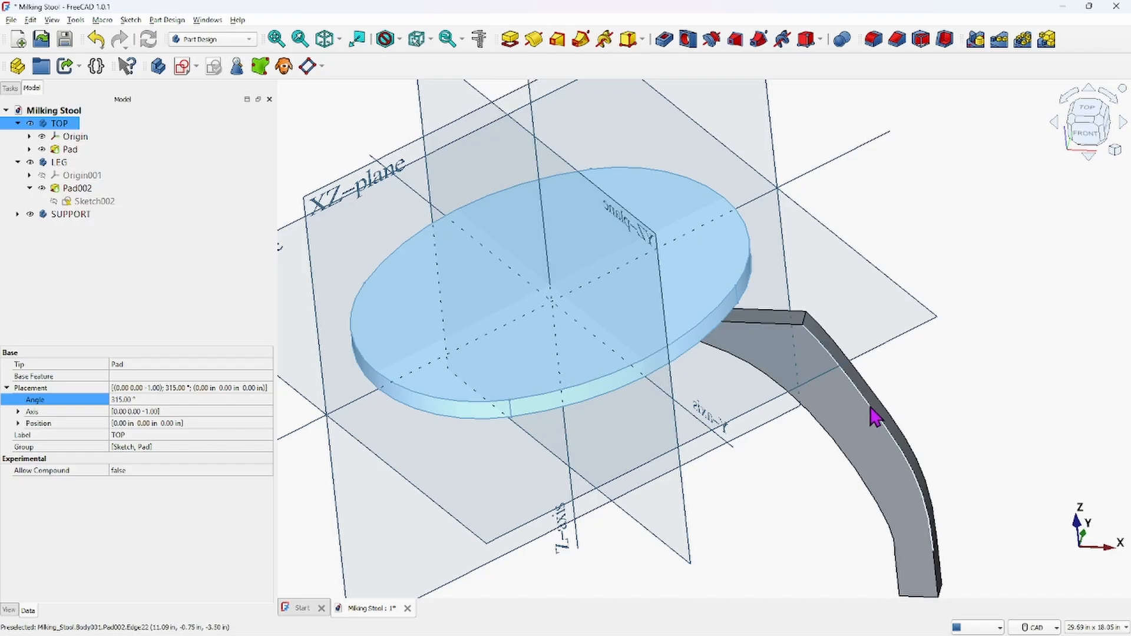
scroll(839, 436, "down", 2)
middle_click_drag(826, 442, 778, 469)
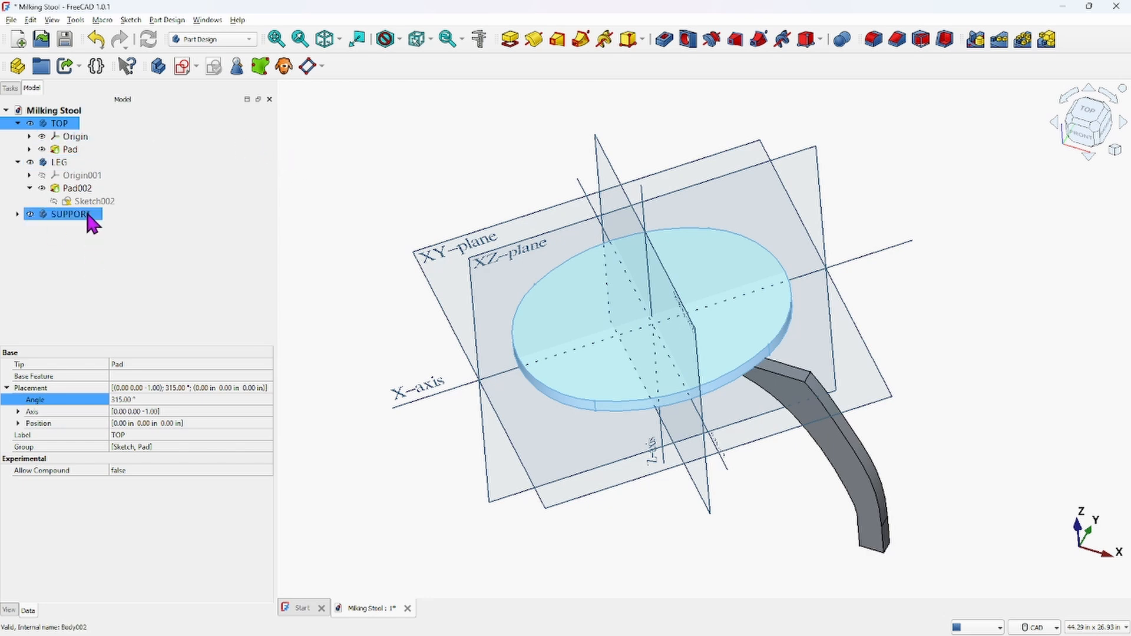
left_click(70, 166)
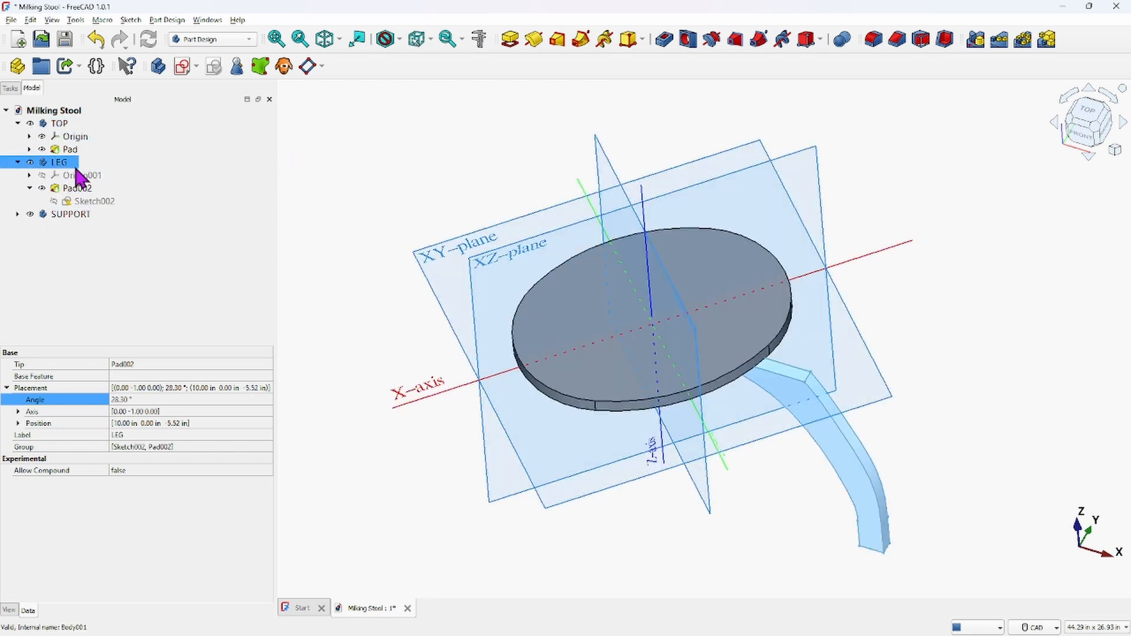
Open the LEG body's Placement and shift its translation to X 8 in, Y 0 in, then confirm
right_click(64, 170)
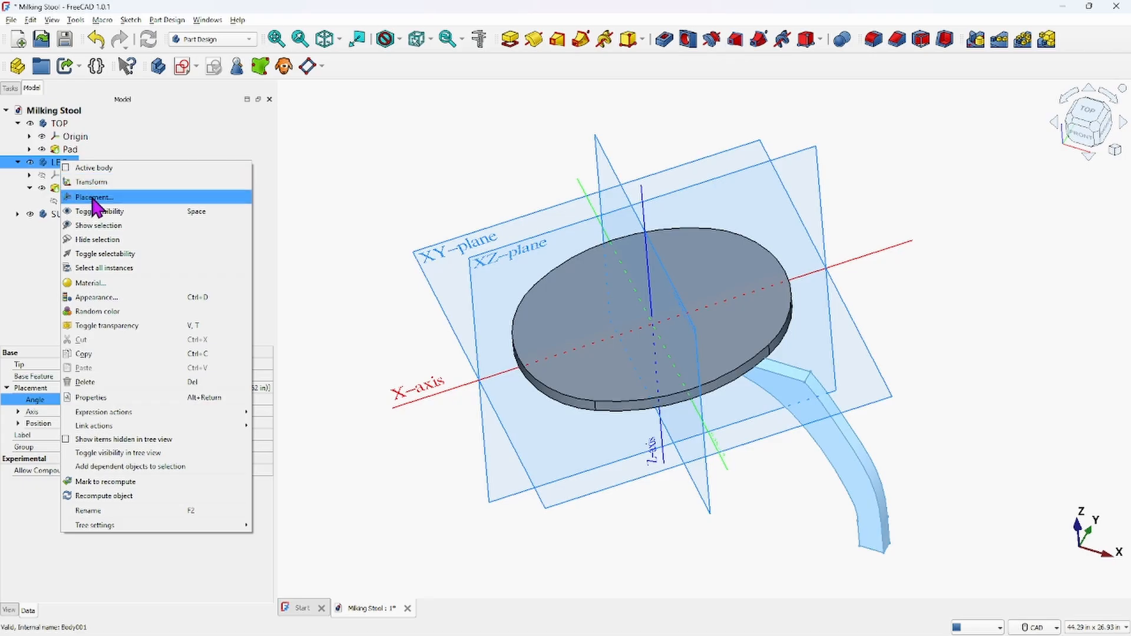
left_click(59, 200)
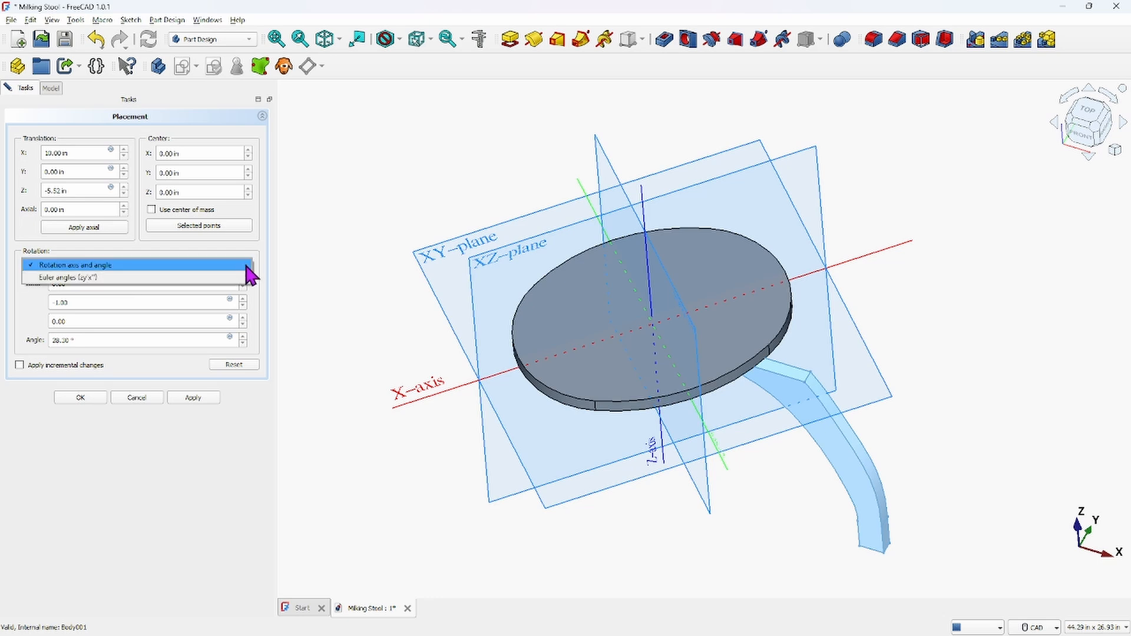
left_click(246, 267)
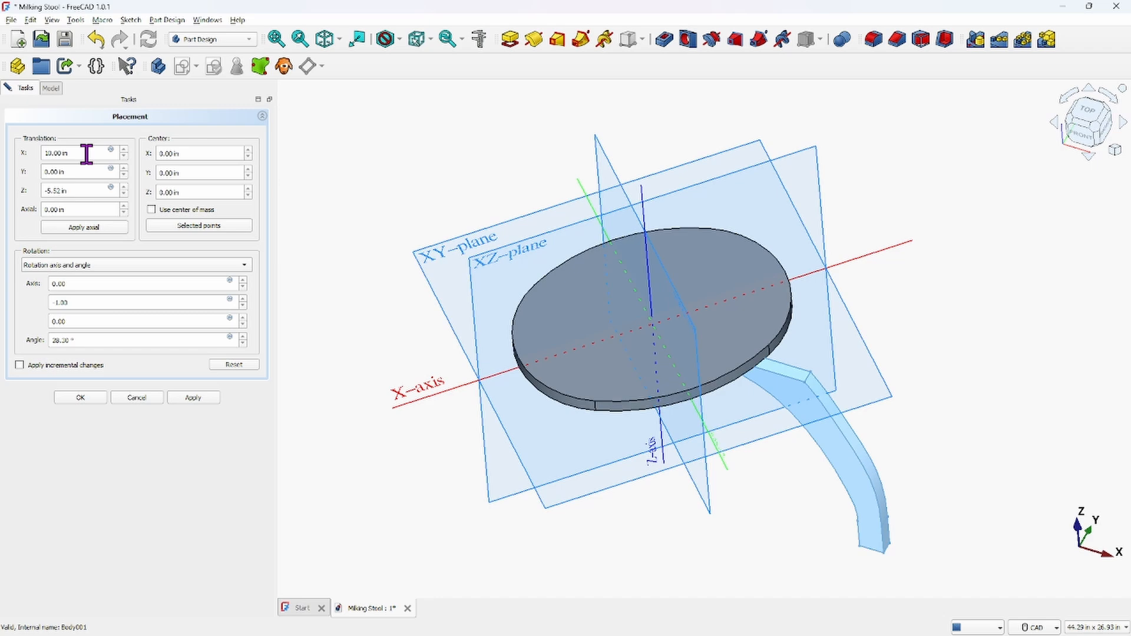
middle_click_drag(712, 442, 494, 108)
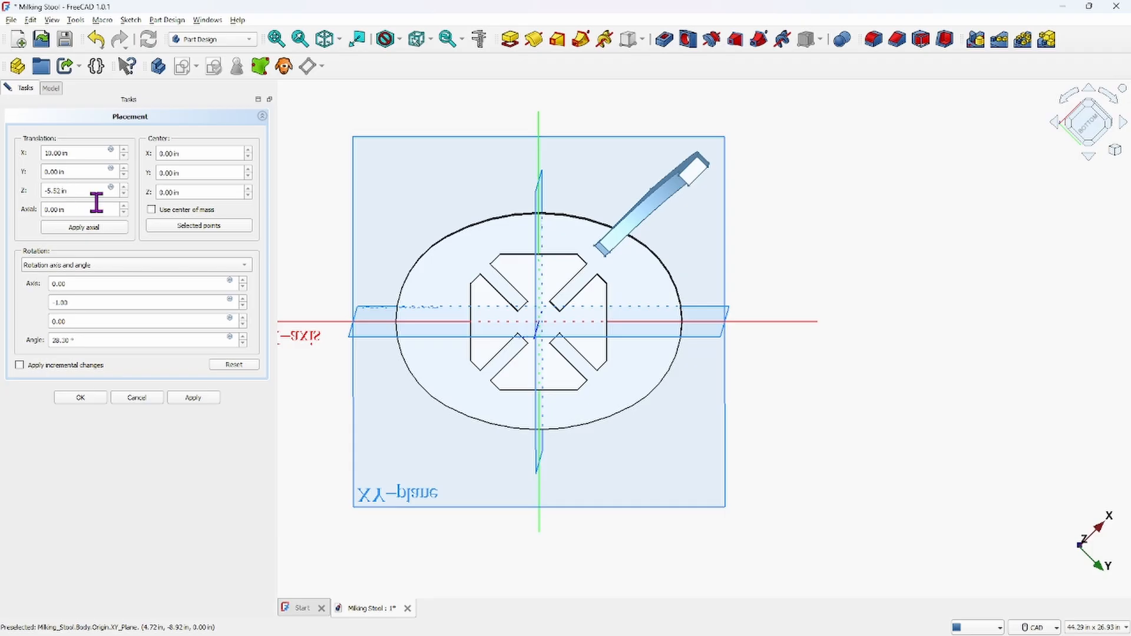
left_click(124, 175)
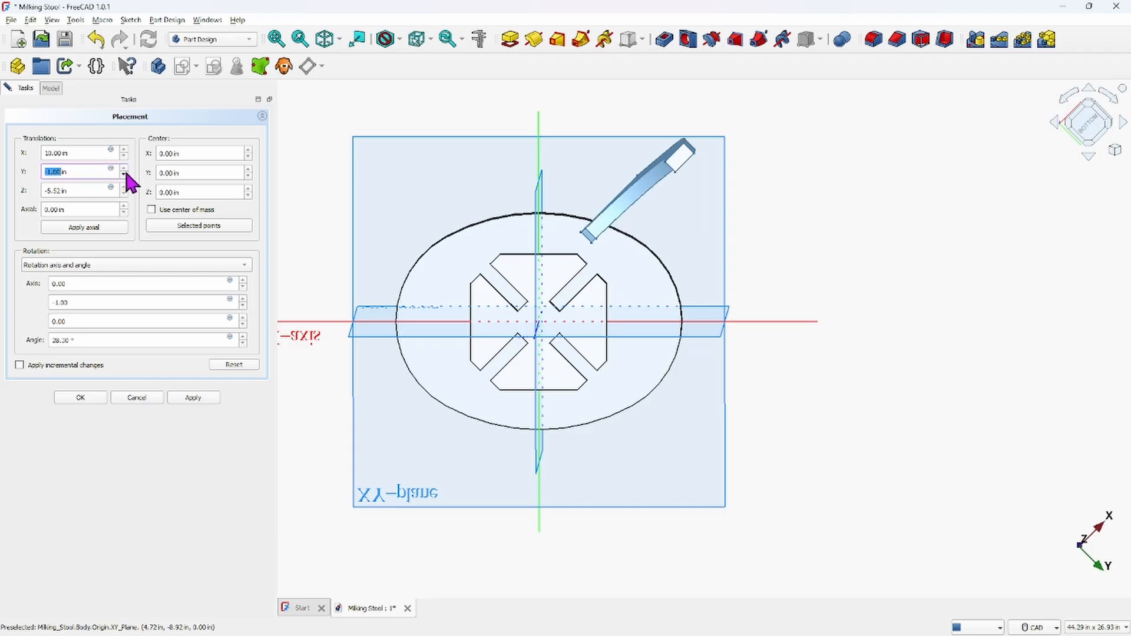
left_click(123, 168)
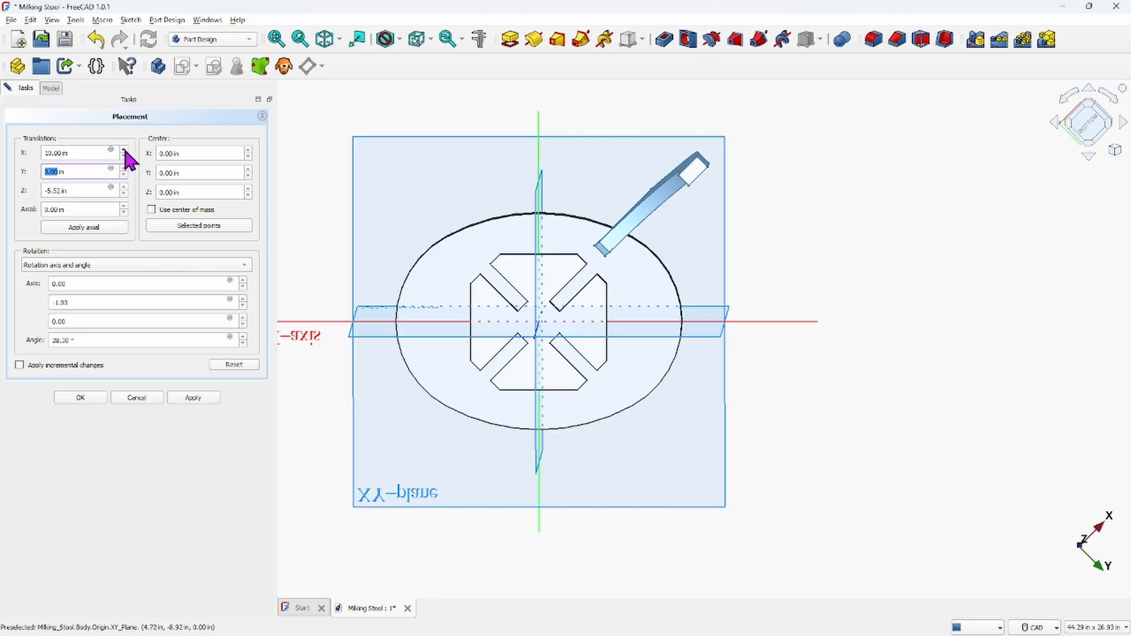
left_click(124, 150)
left_click(124, 157)
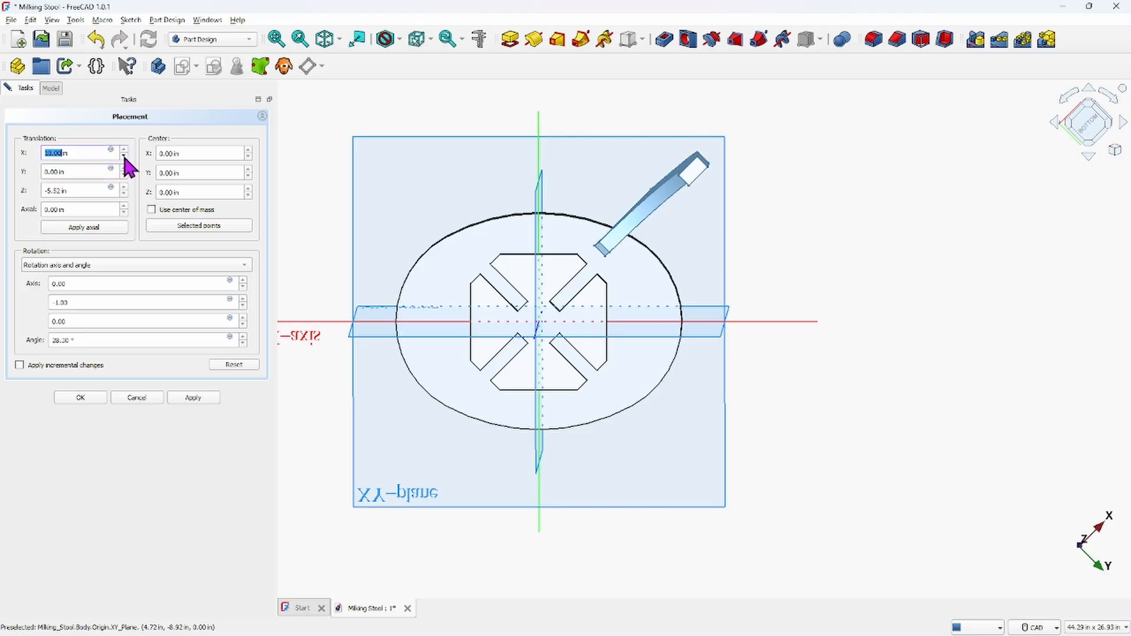
left_click(124, 157)
left_click(124, 158)
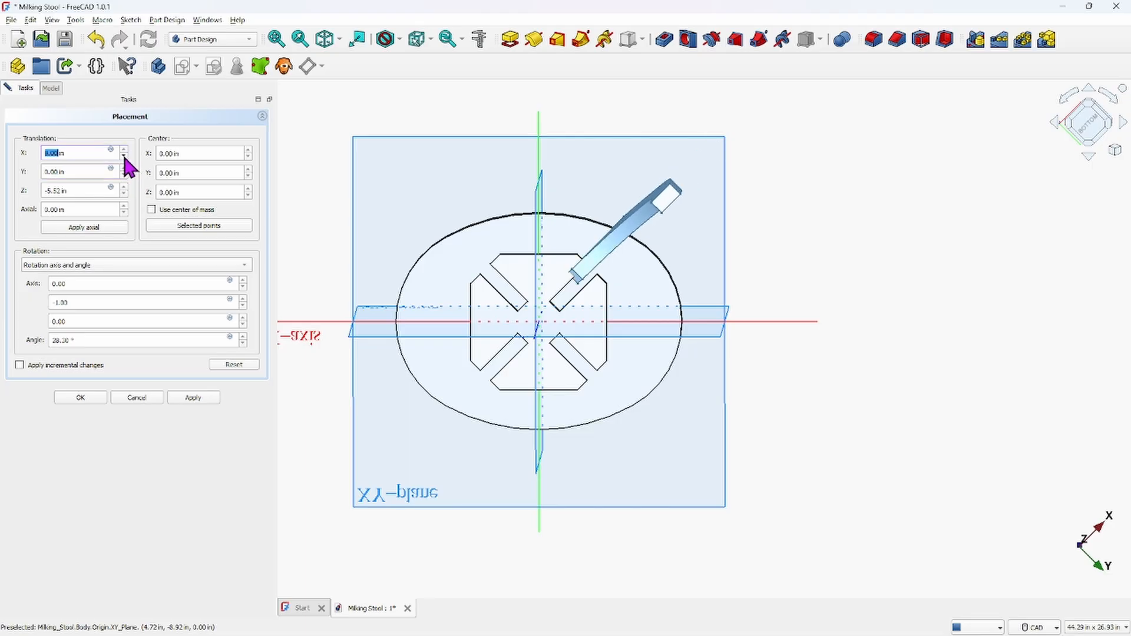
left_click(124, 157)
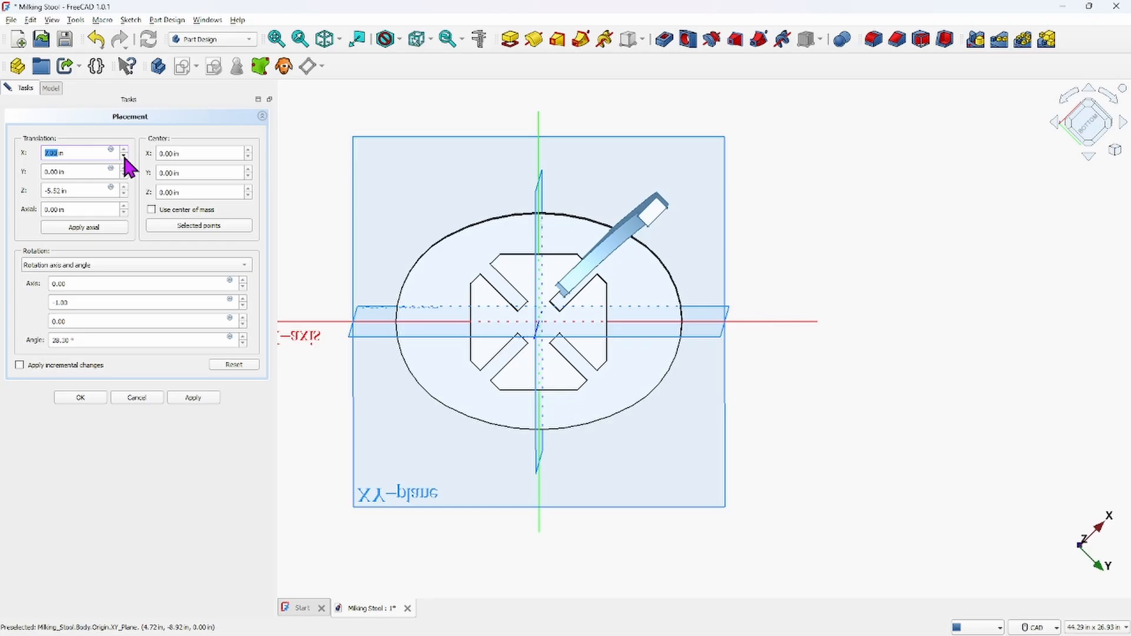
left_click(123, 157)
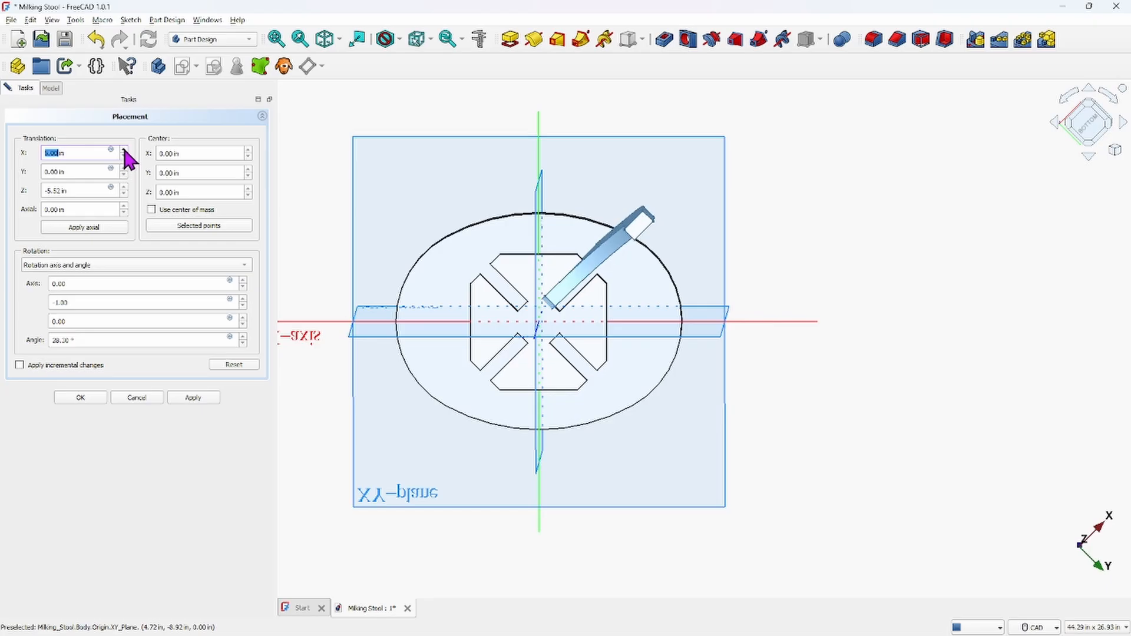
left_click(124, 150)
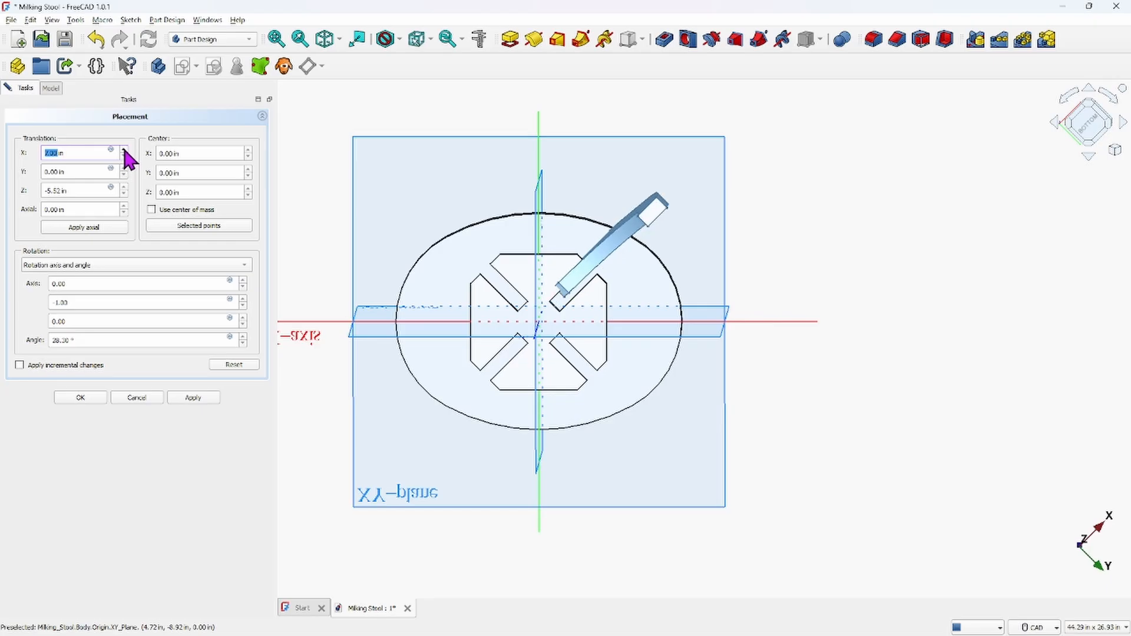
left_click(124, 150)
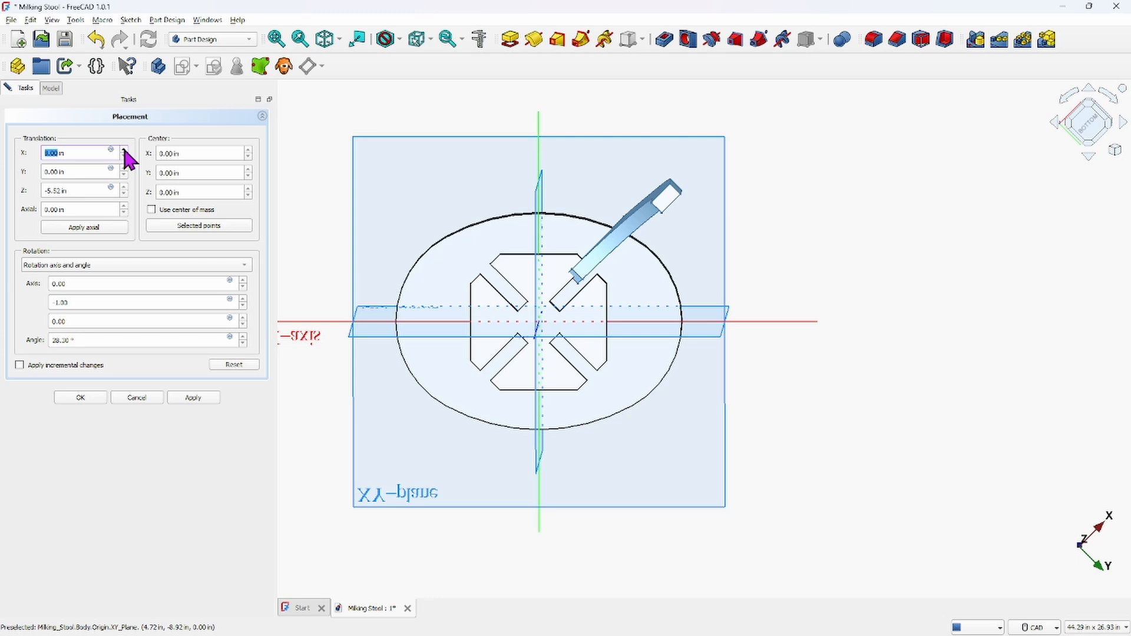
left_click(125, 174)
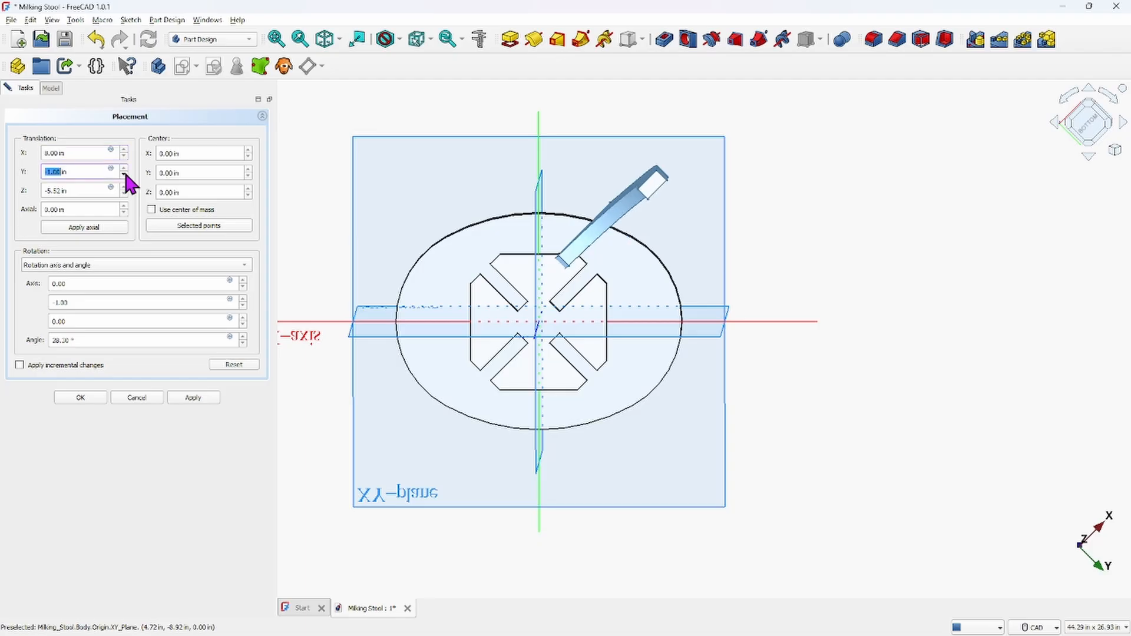
left_click(124, 169)
left_click(124, 169)
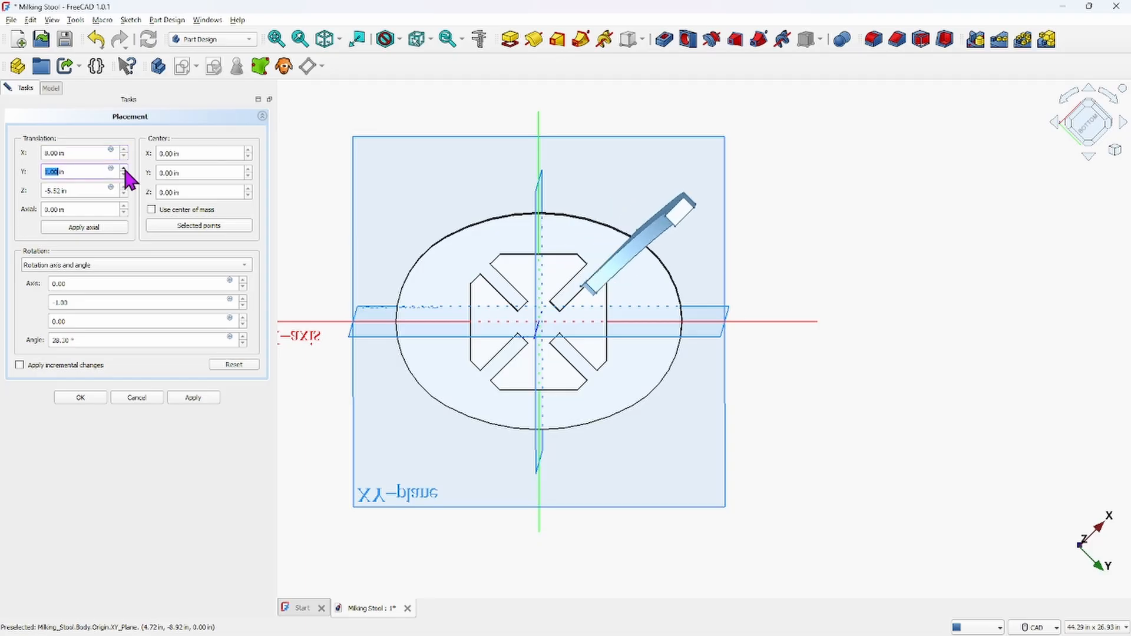
left_click(124, 175)
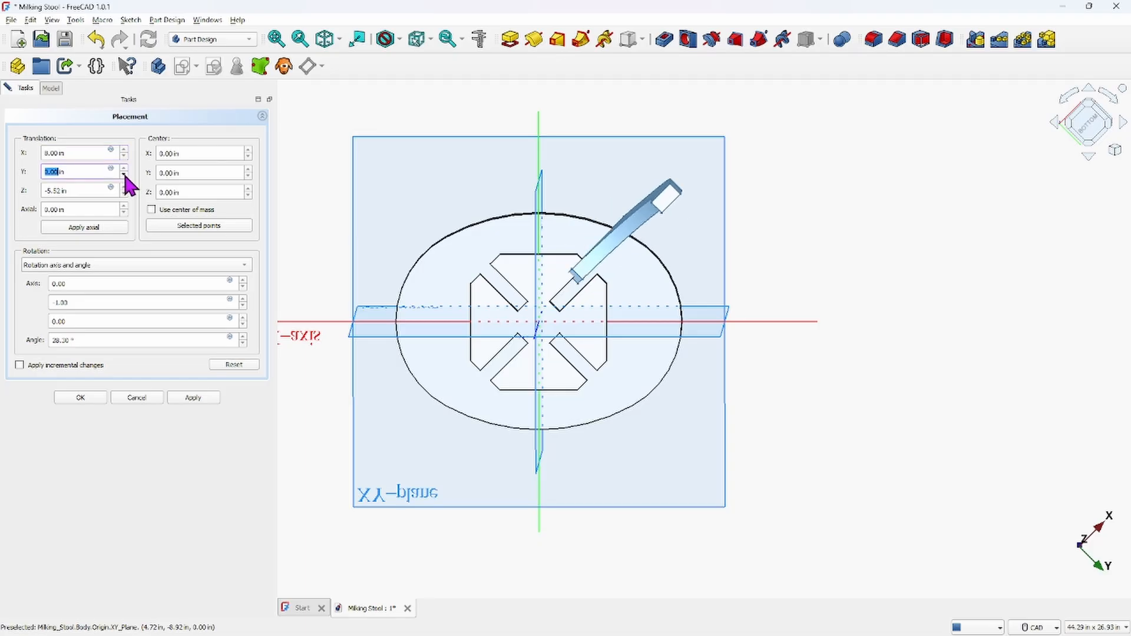
scroll(545, 289, "up", 6)
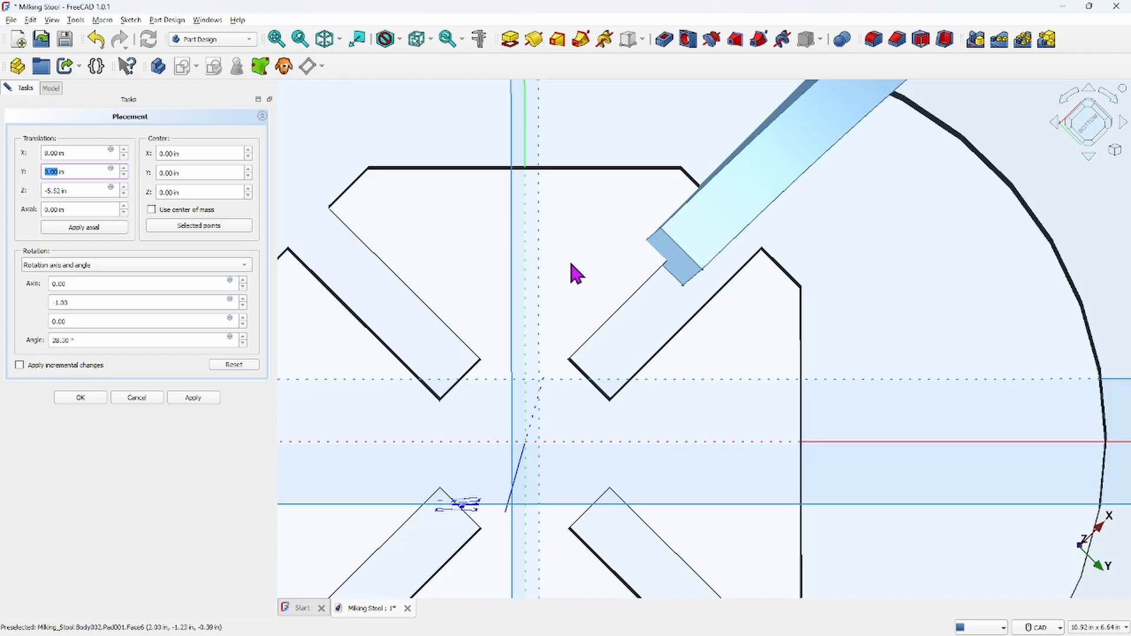
scroll(649, 273, "down", 5)
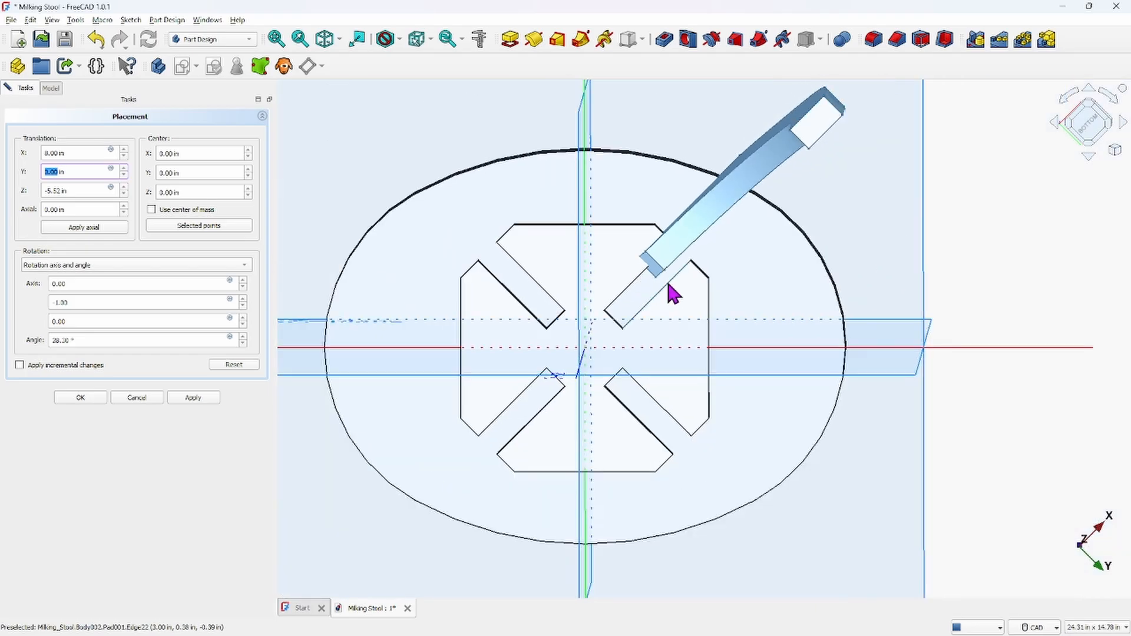
mouse_move(666, 280)
middle_mouse_down()
mouse_move(652, 256)
mouse_move(669, 260)
middle_mouse_up()
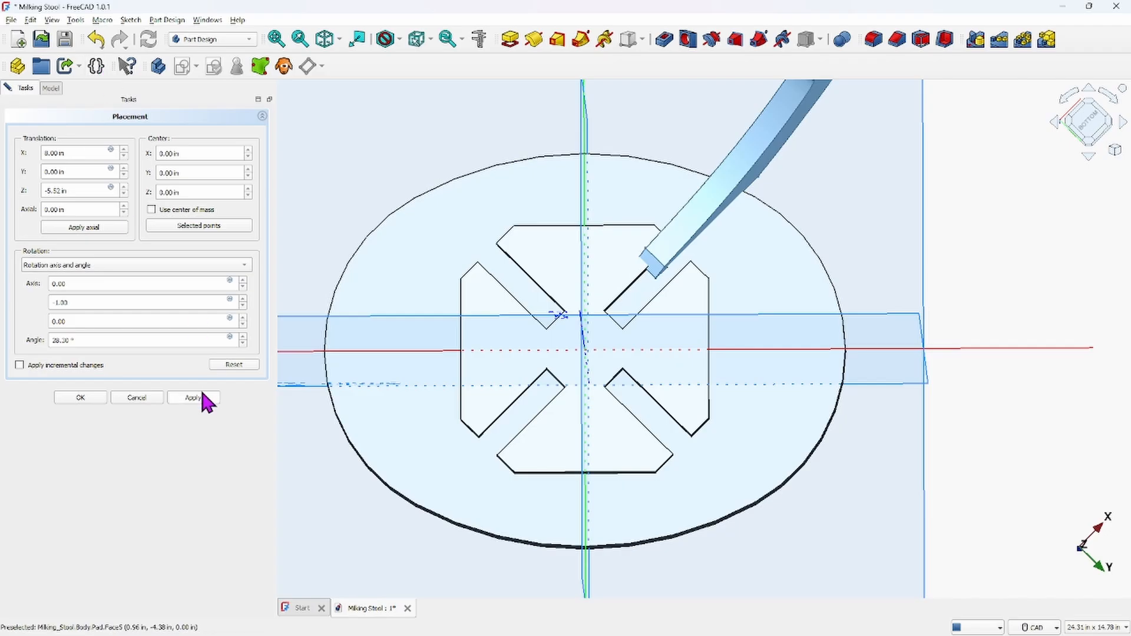
left_click(83, 396)
left_click(864, 179)
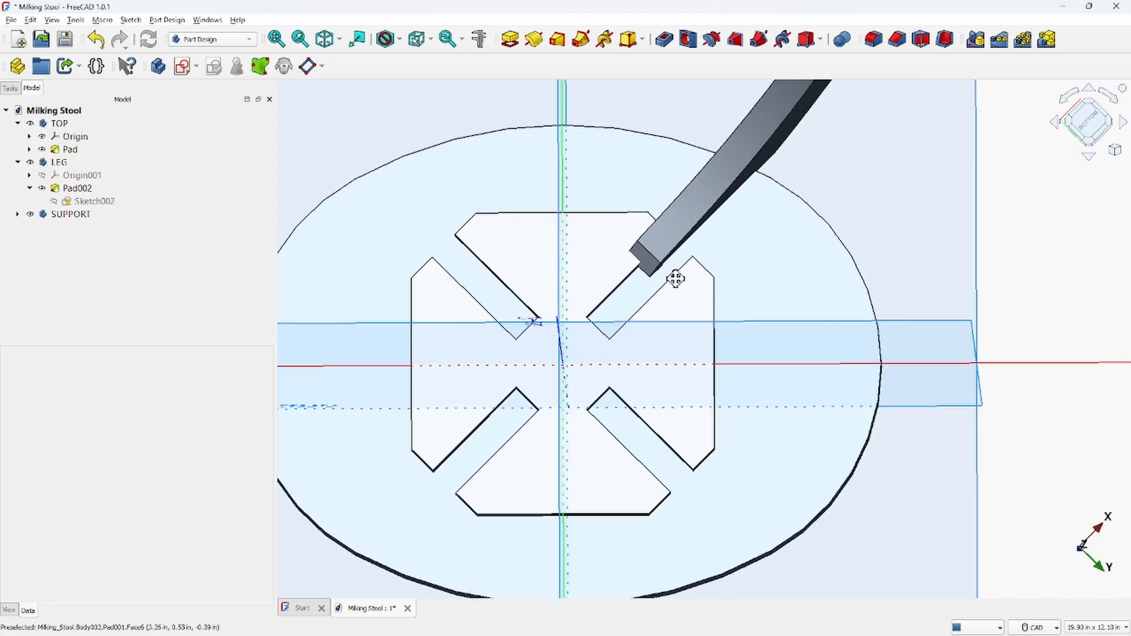
Measure the distance between the leg's tip and the edge of the seat slot it should sit in
middle_click_drag(672, 277, 614, 272)
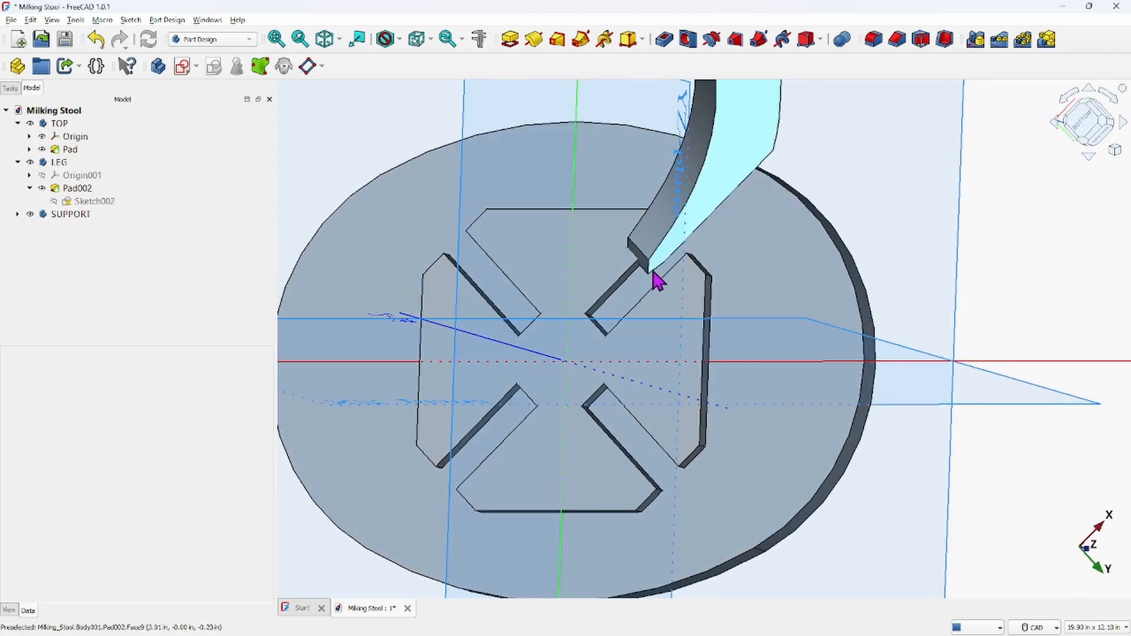
mouse_move(657, 291)
middle_mouse_down()
mouse_move(677, 301)
mouse_move(638, 289)
middle_mouse_up()
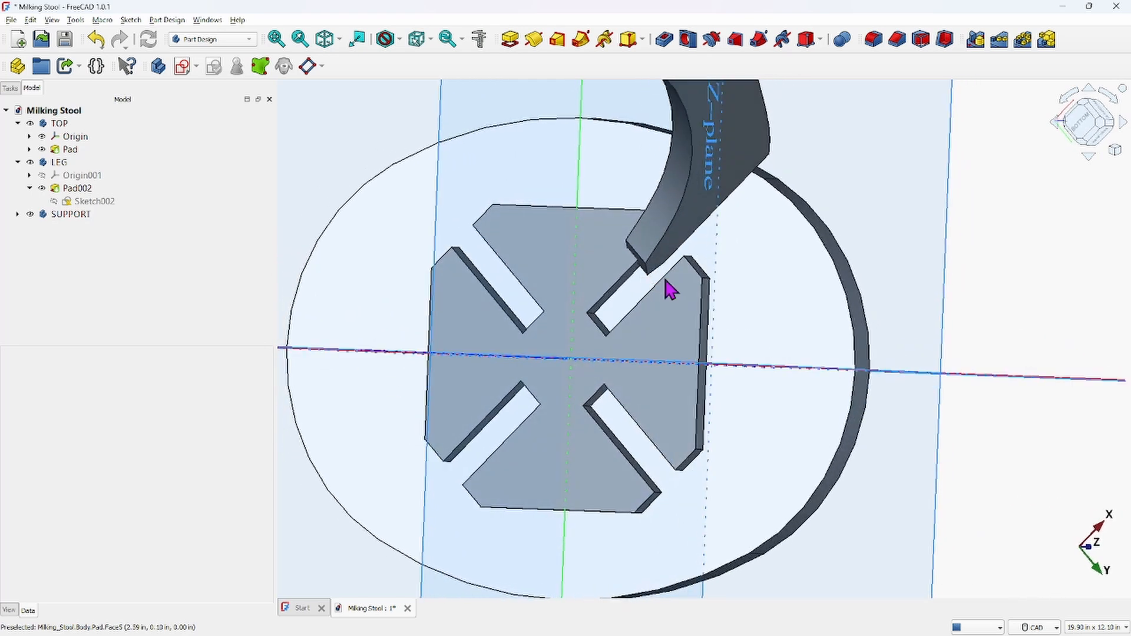
scroll(636, 288, "up", 5)
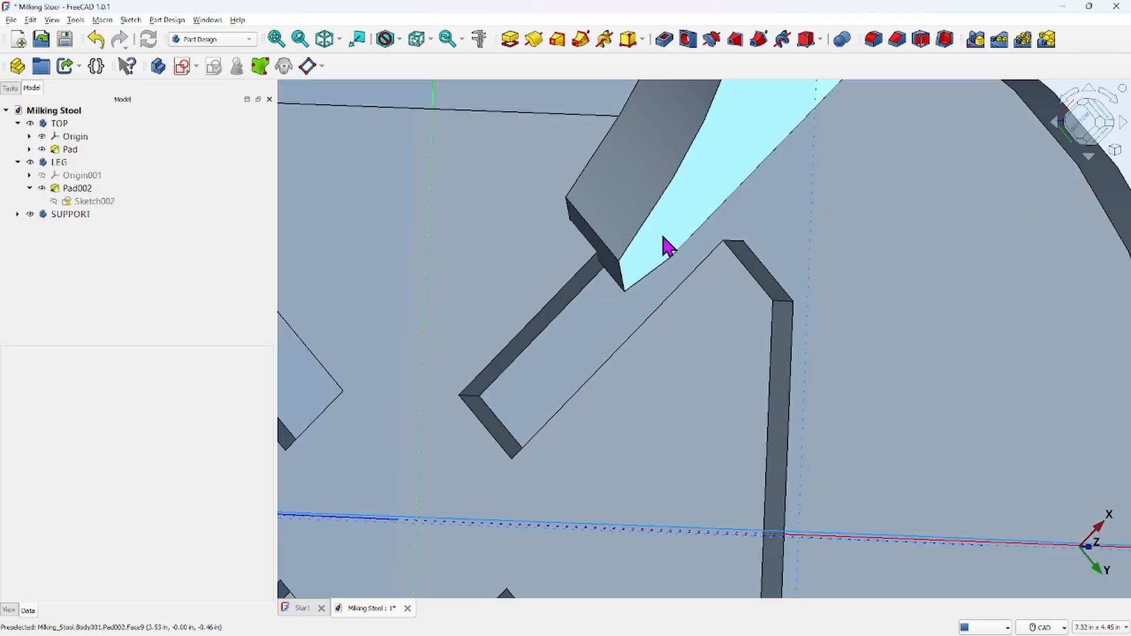
left_click(668, 246)
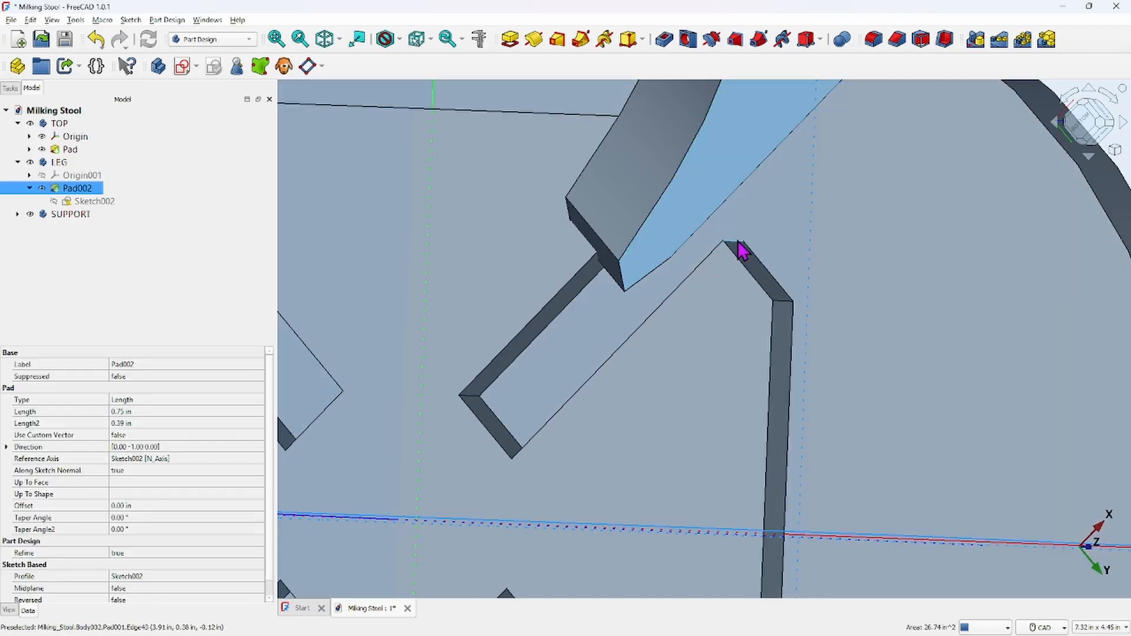
left_click(479, 40)
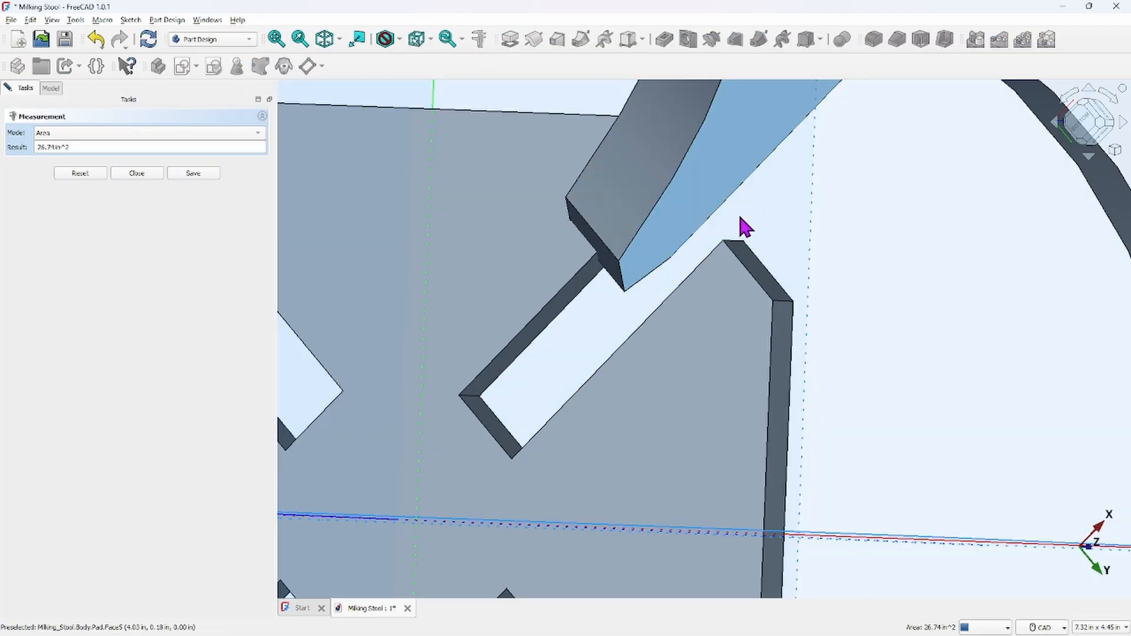
left_click(737, 248)
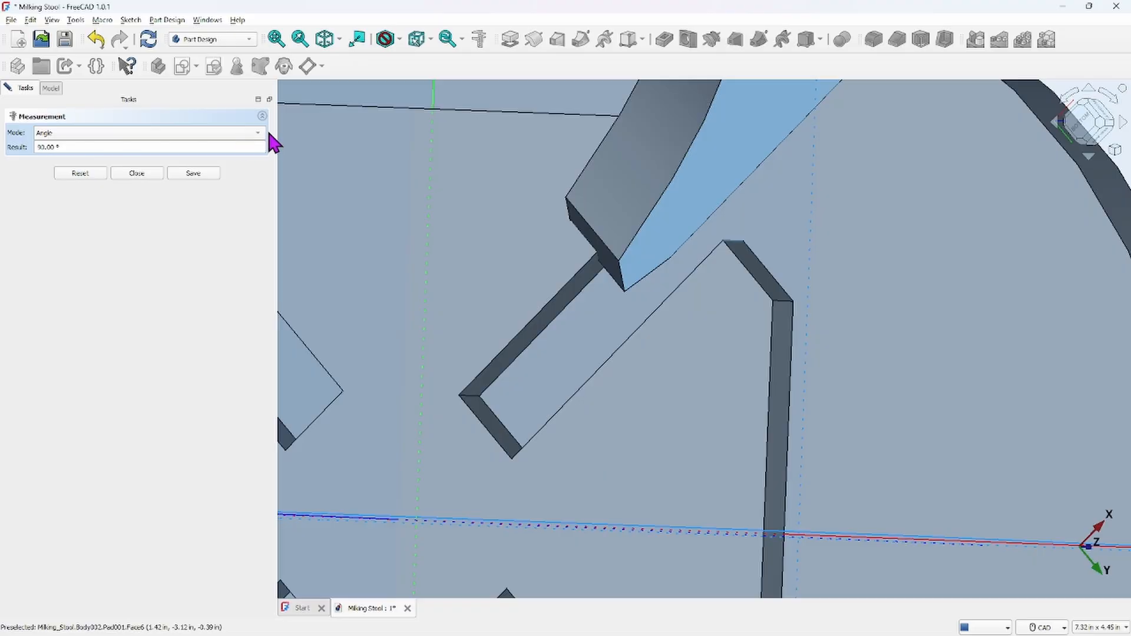
left_click(261, 134)
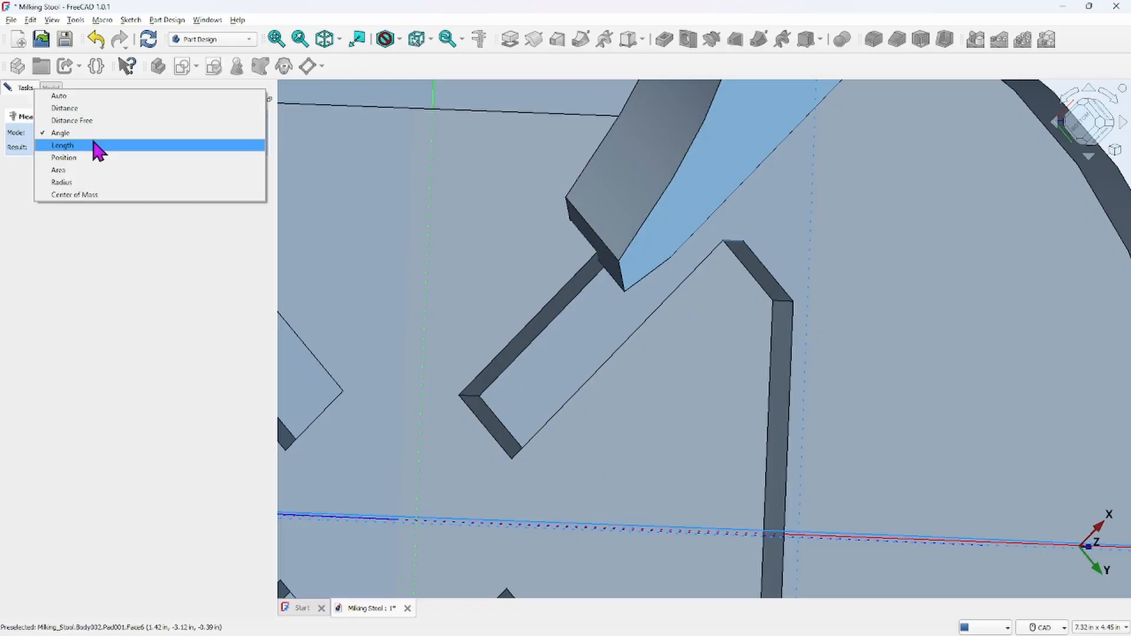
left_click(64, 108)
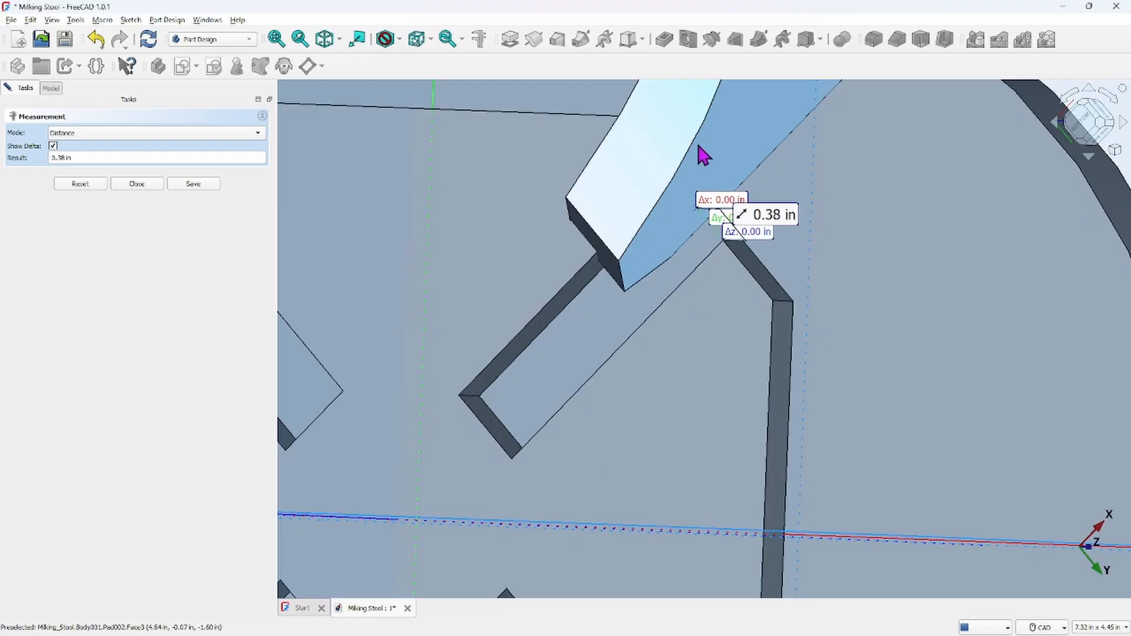
scroll(757, 214, "up", 6)
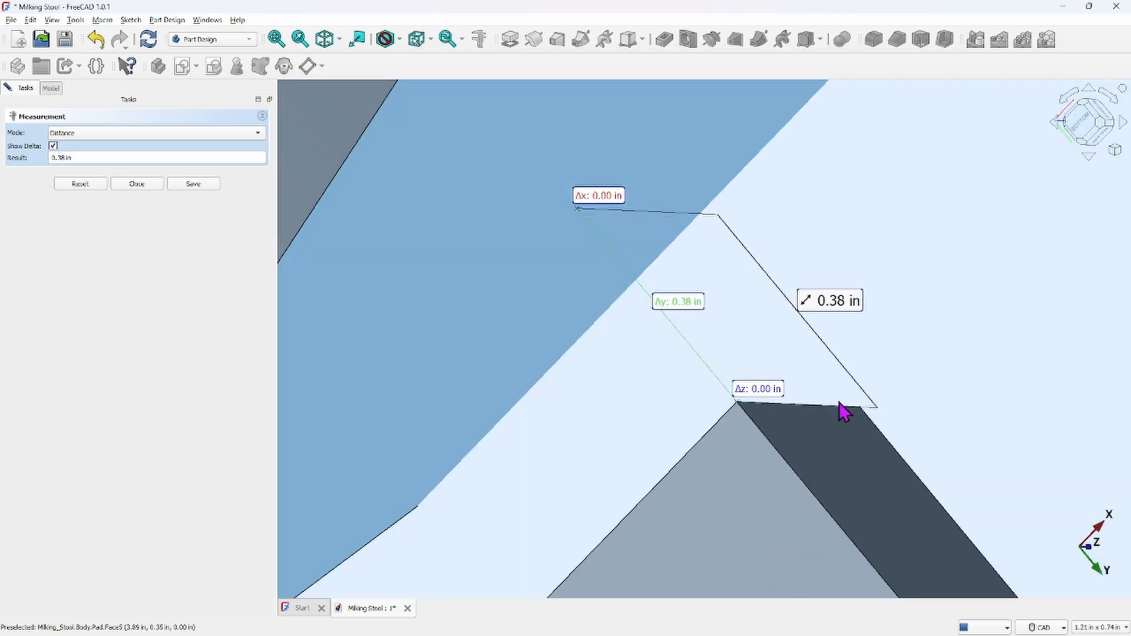
scroll(749, 309, "down", 4)
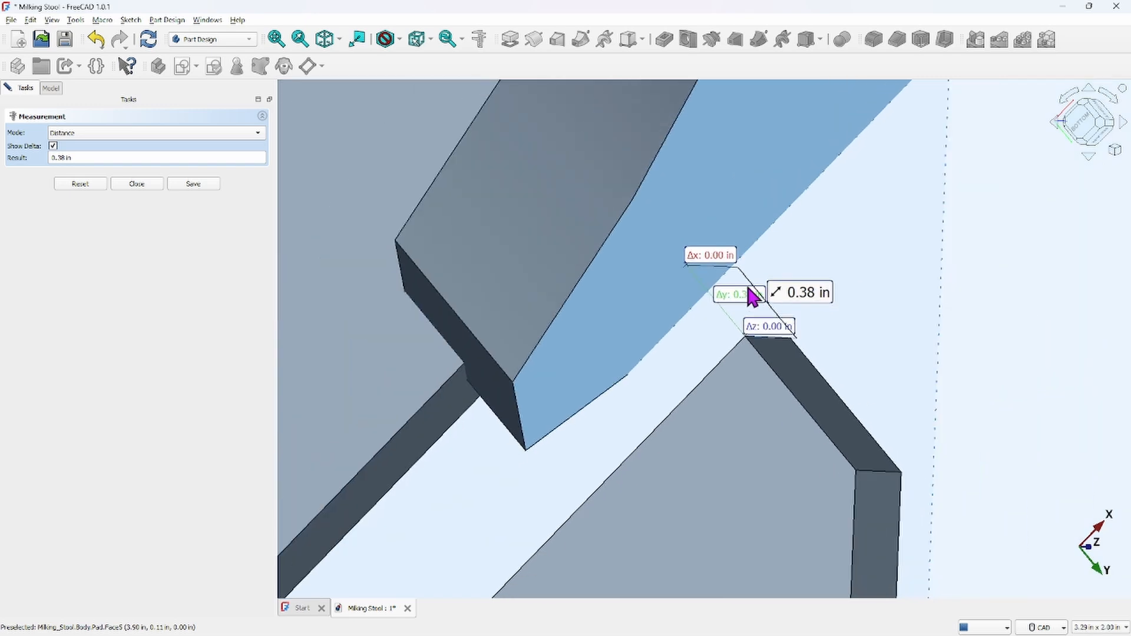
scroll(677, 321, "down", 5)
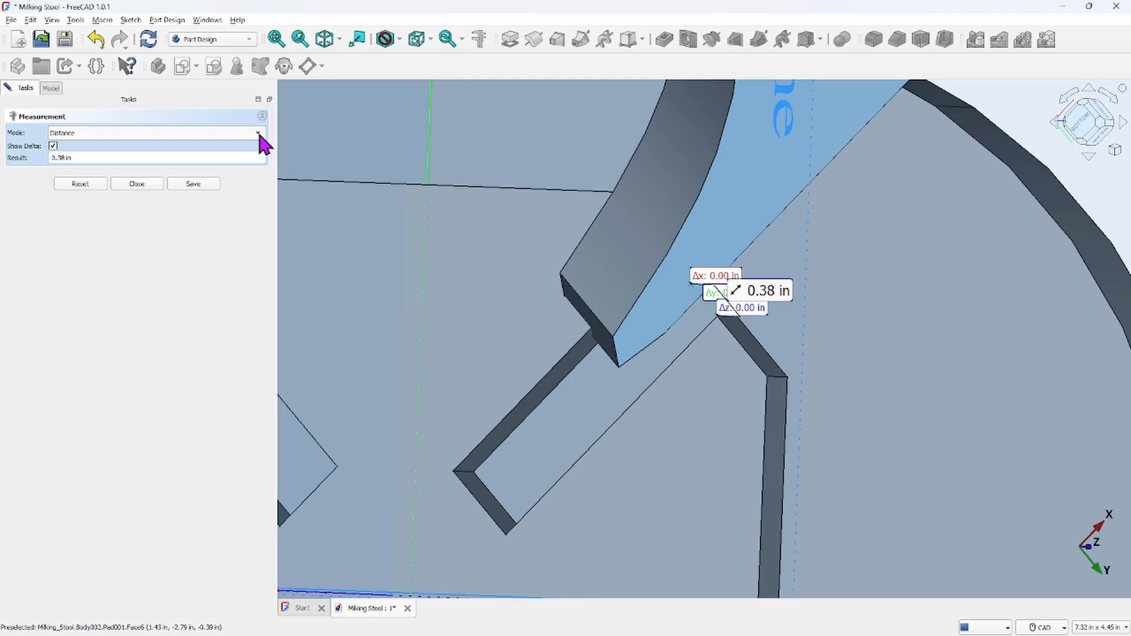
left_click(138, 188)
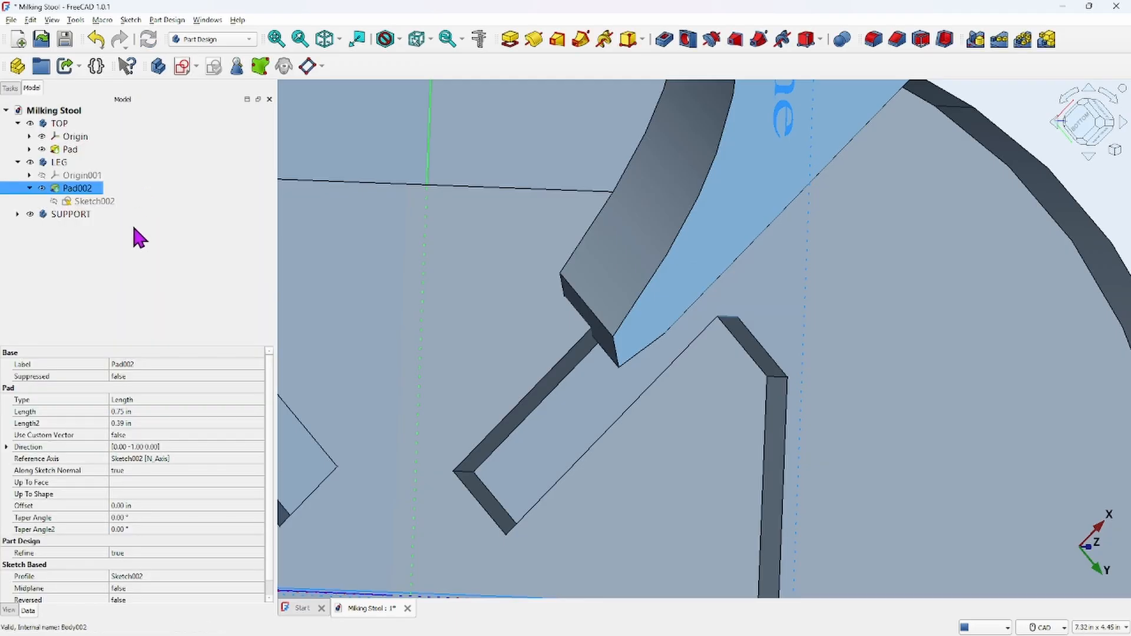
right_click(70, 195)
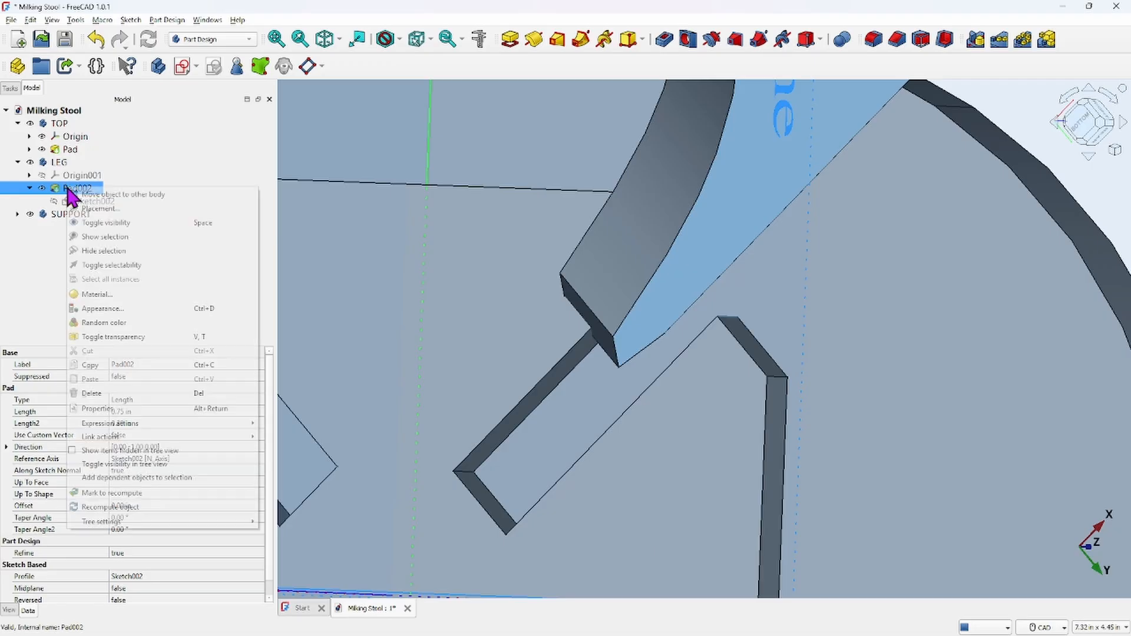
left_click(97, 207)
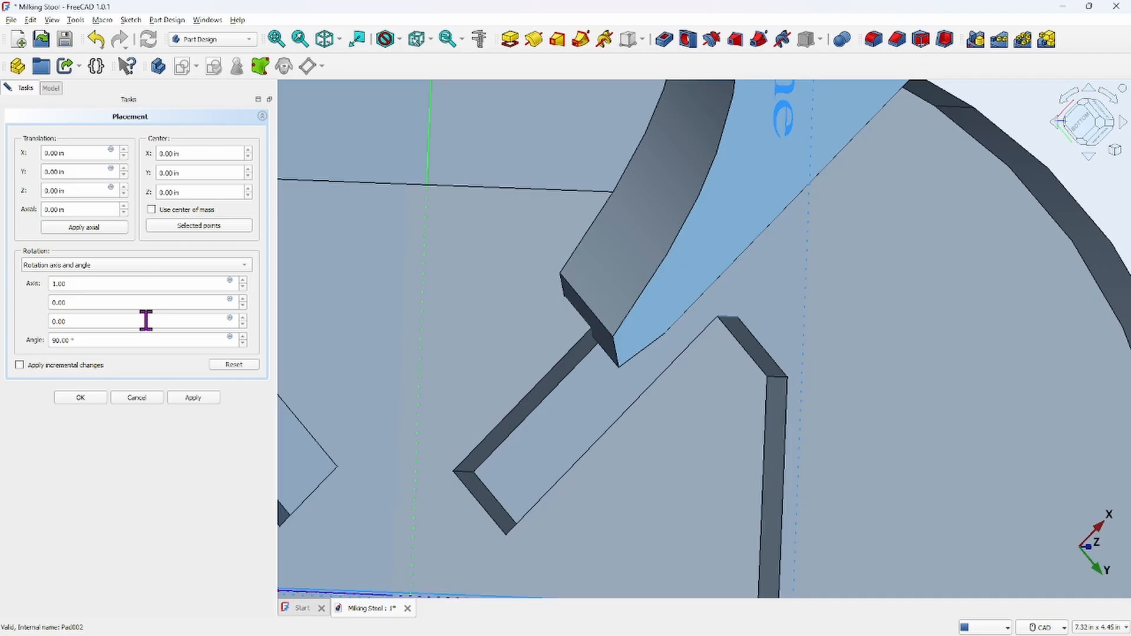
left_click(170, 211)
left_click(148, 396)
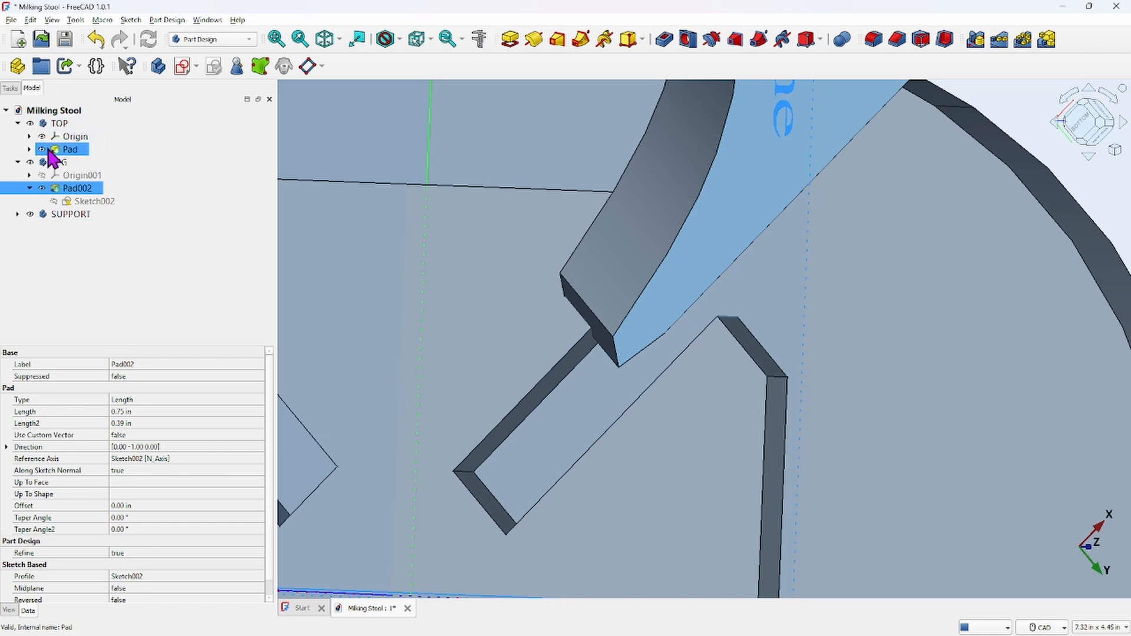
left_click(58, 164)
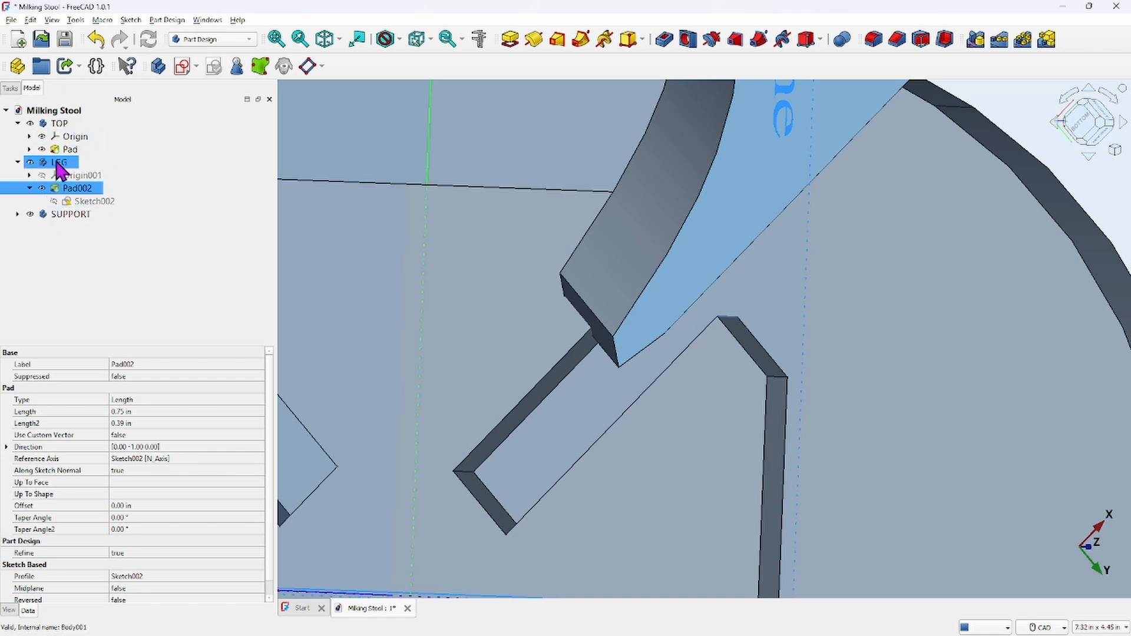
Open the LEG body's Placement and set its Y translation to 0.38 in, then confirm
right_click(59, 165)
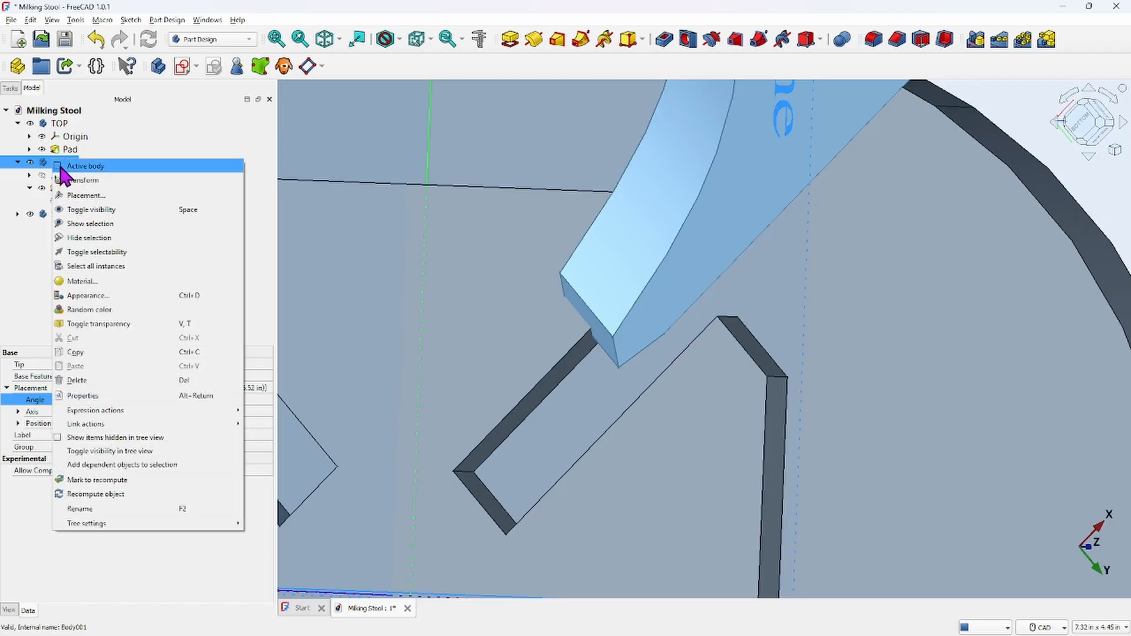
left_click(70, 169)
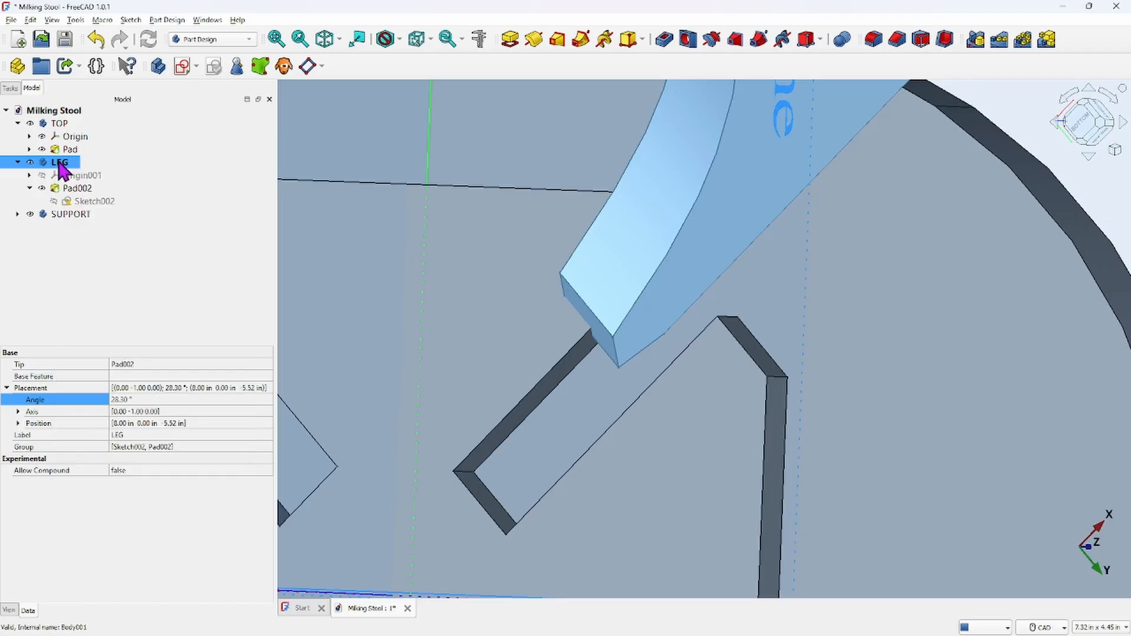
right_click(59, 162)
left_click(103, 200)
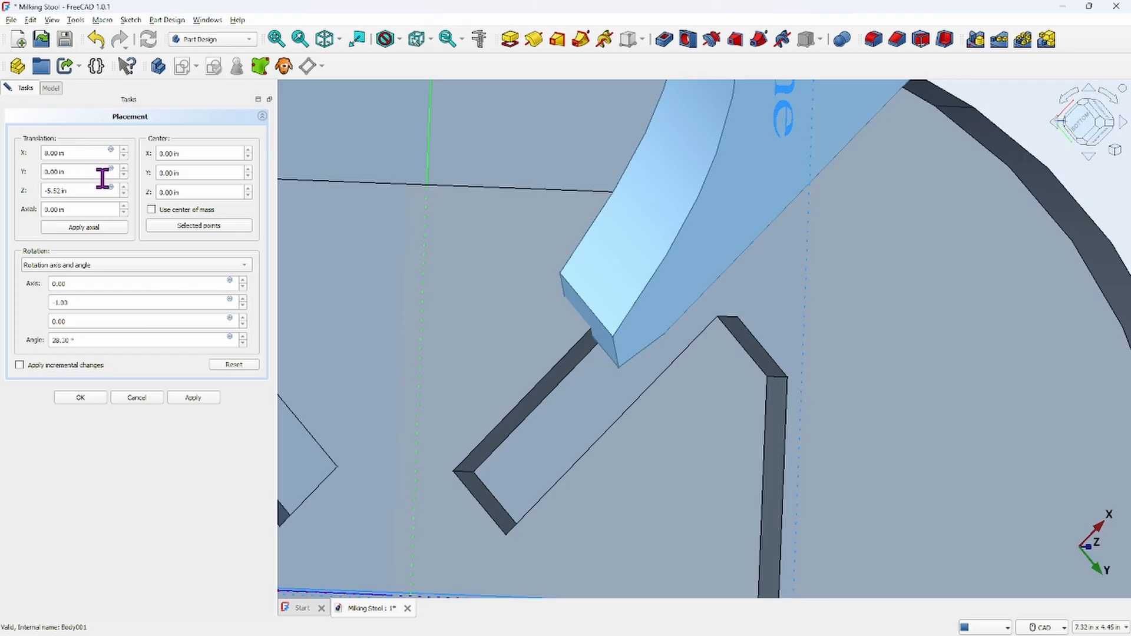
left_click_drag(74, 172, 36, 172)
type("-.3")
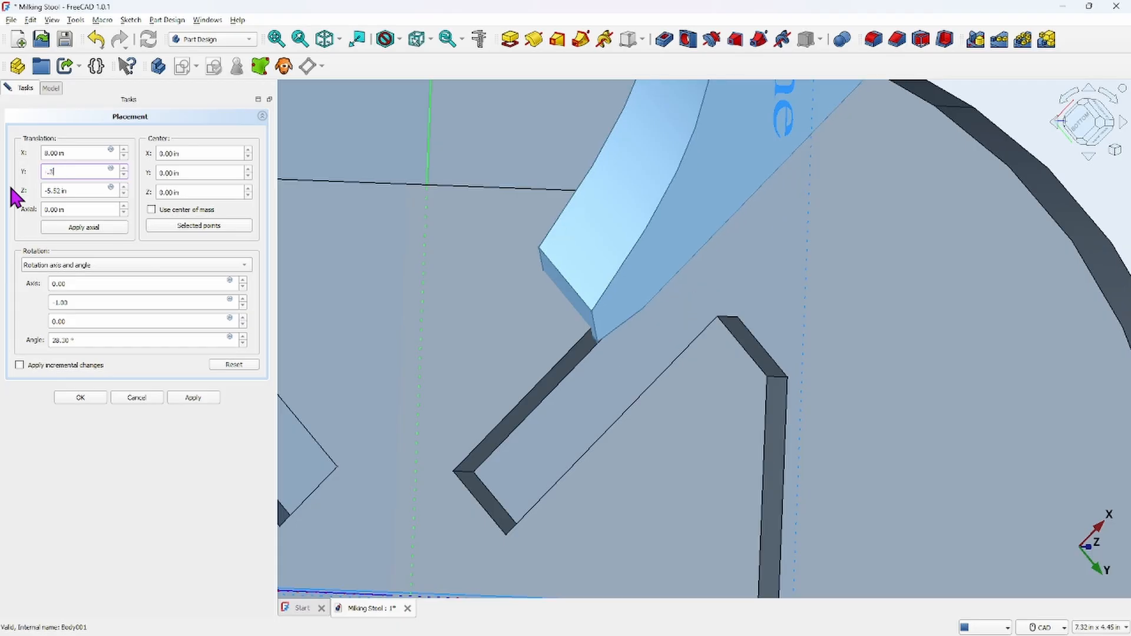
type("8")
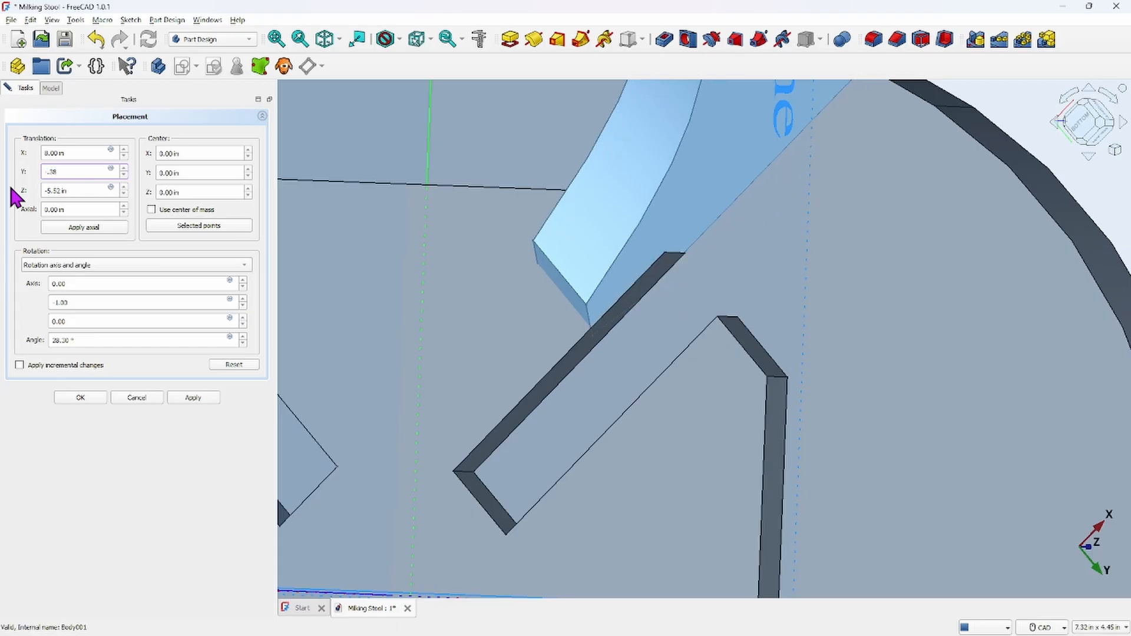
key("BackSpace")
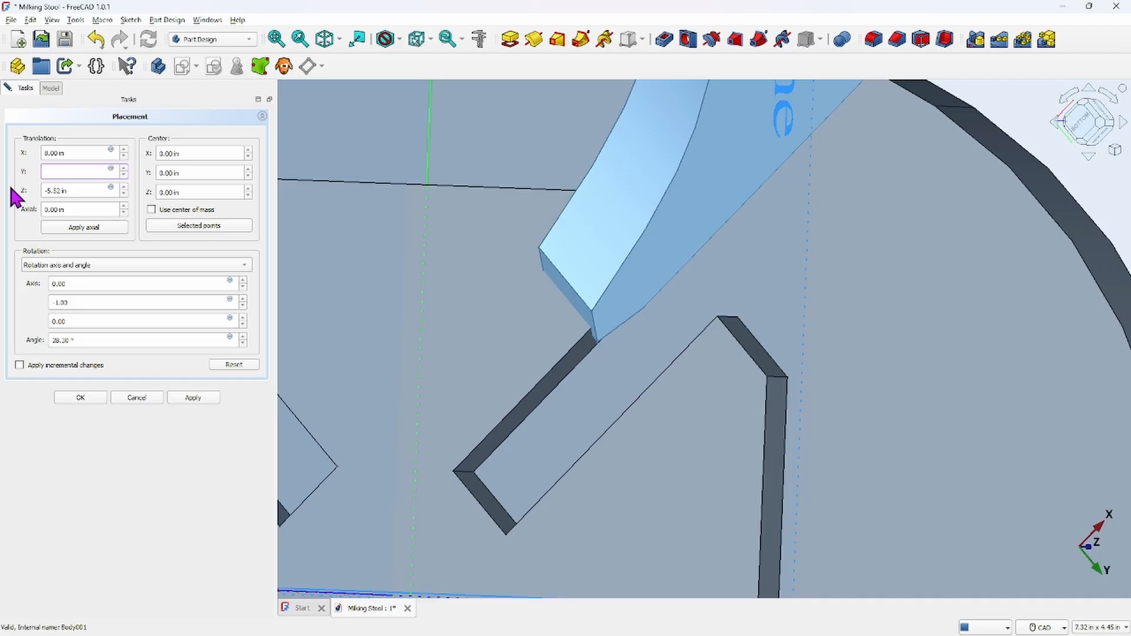
type("38")
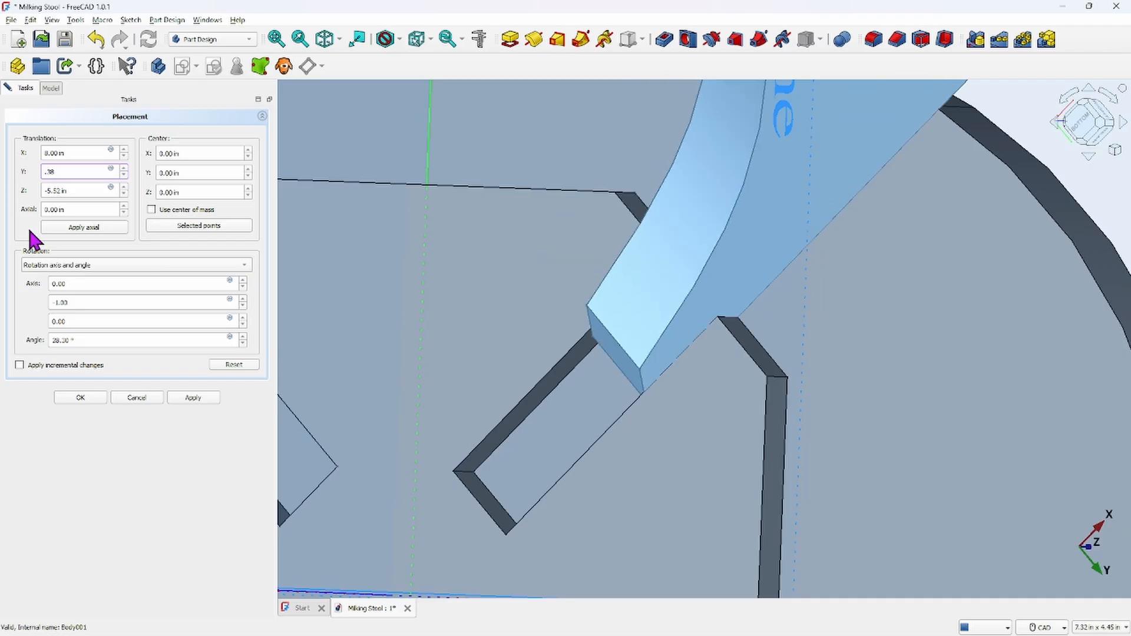
mouse_move(540, 303)
middle_mouse_down()
mouse_move(588, 336)
mouse_move(579, 365)
mouse_move(545, 320)
mouse_move(573, 255)
mouse_move(500, 200)
mouse_move(479, 203)
mouse_move(487, 293)
mouse_move(548, 315)
middle_mouse_up()
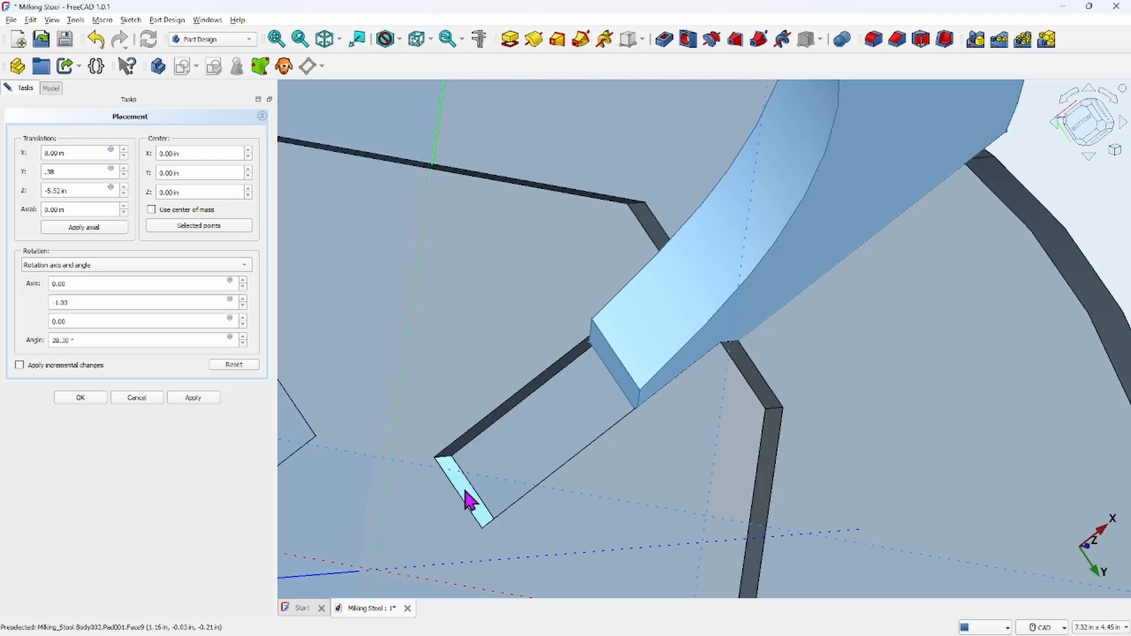
scroll(560, 356, "down", 4)
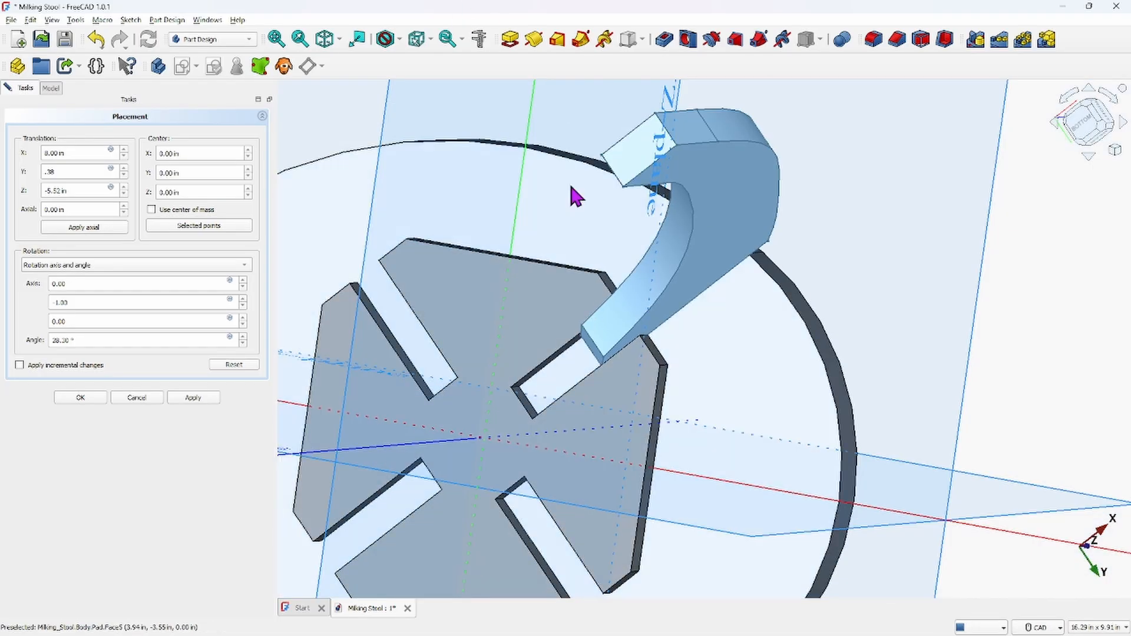
scroll(710, 282, "down", 2)
middle_click_drag(744, 273, 710, 318)
middle_click_drag(702, 298, 729, 316)
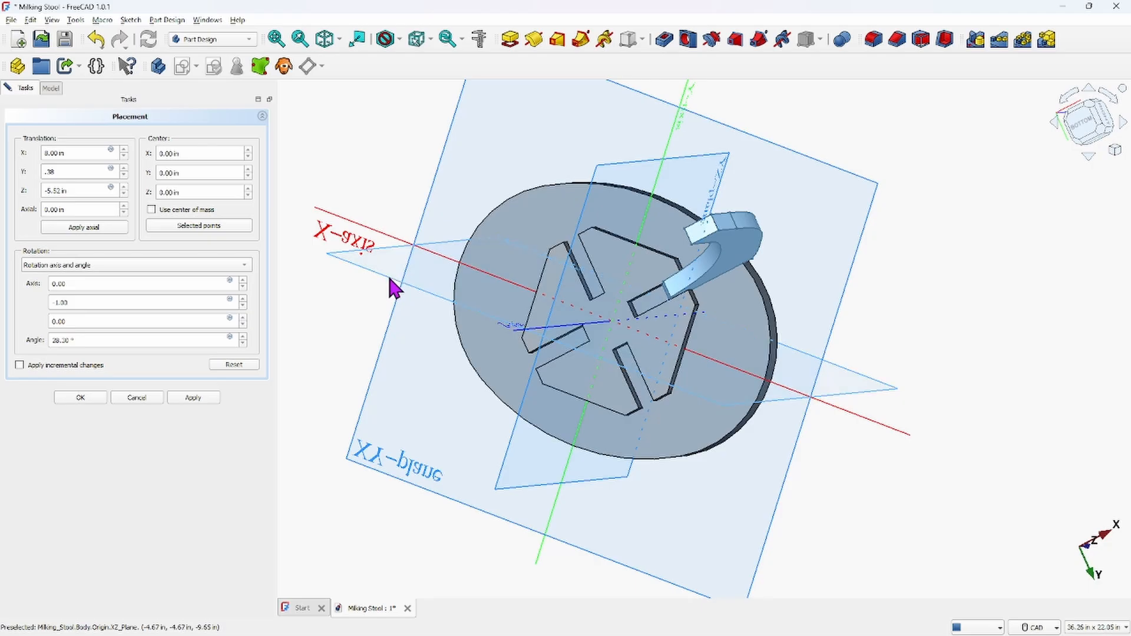
scroll(603, 289, "up", 3)
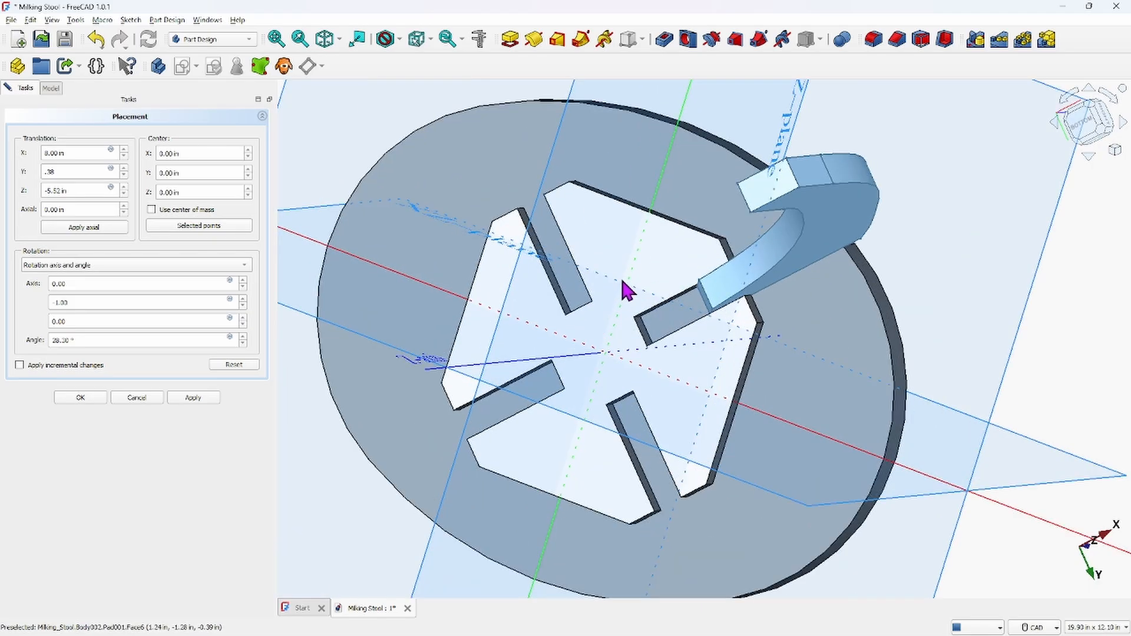
scroll(622, 289, "down", 2)
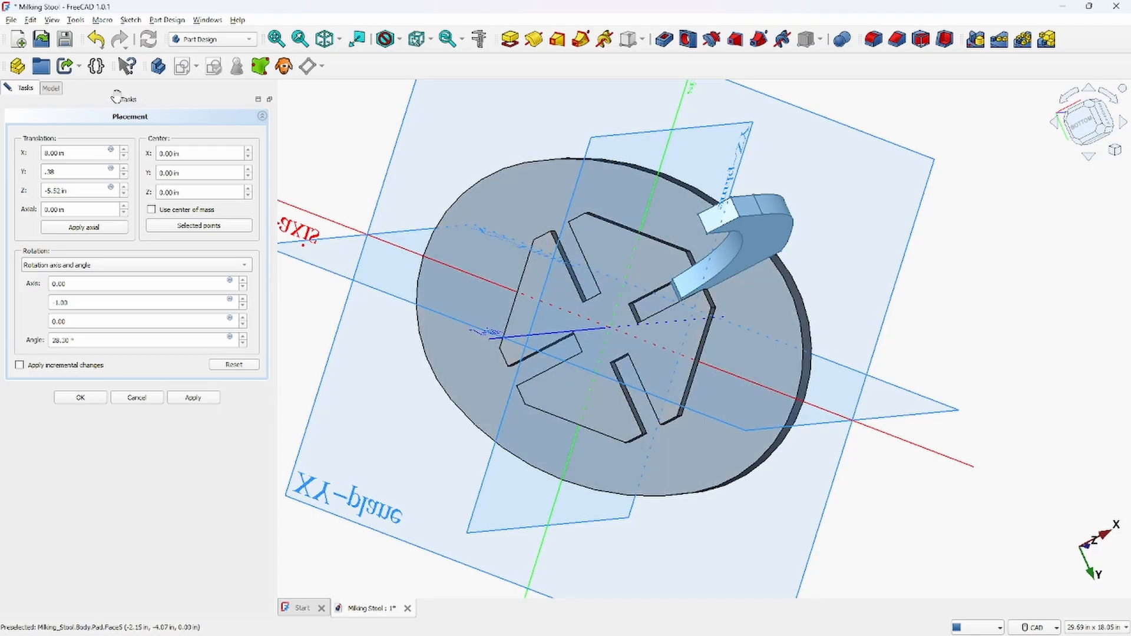
left_click(67, 398)
Measure the distance between the leg's end face and the inner end of the seat slot
scroll(678, 309, "up", 5)
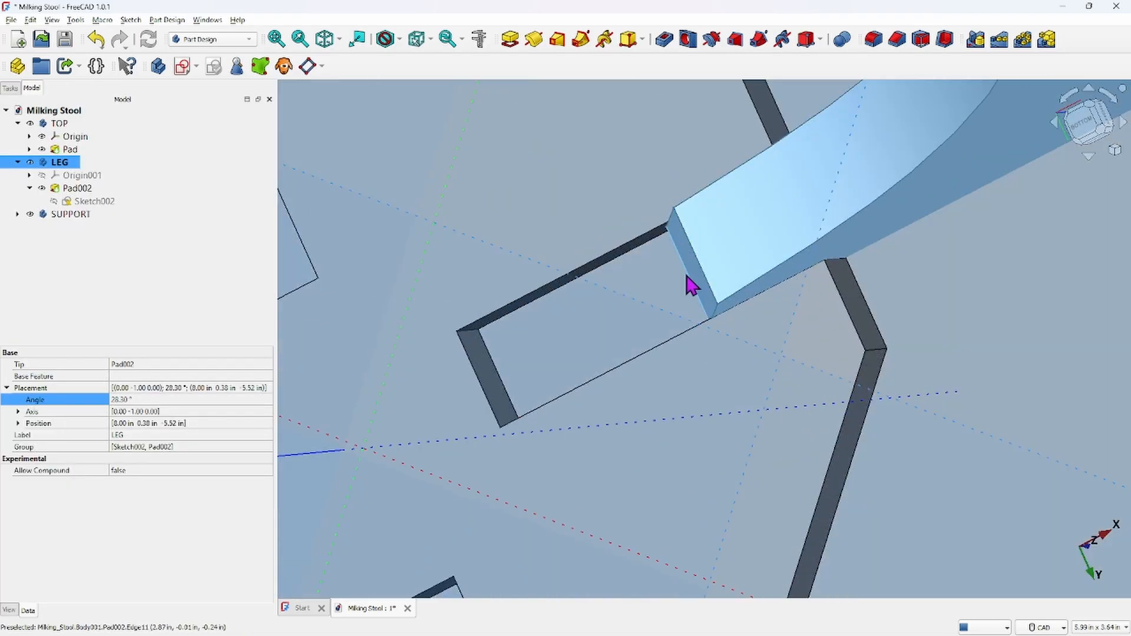
left_click(691, 285)
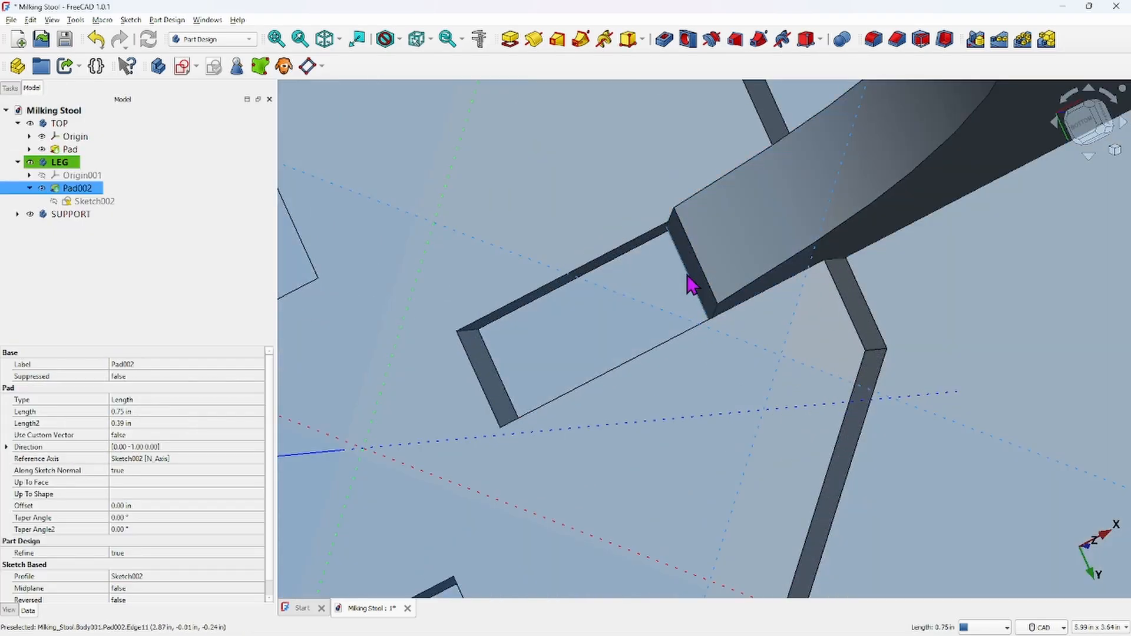
left_click(478, 38)
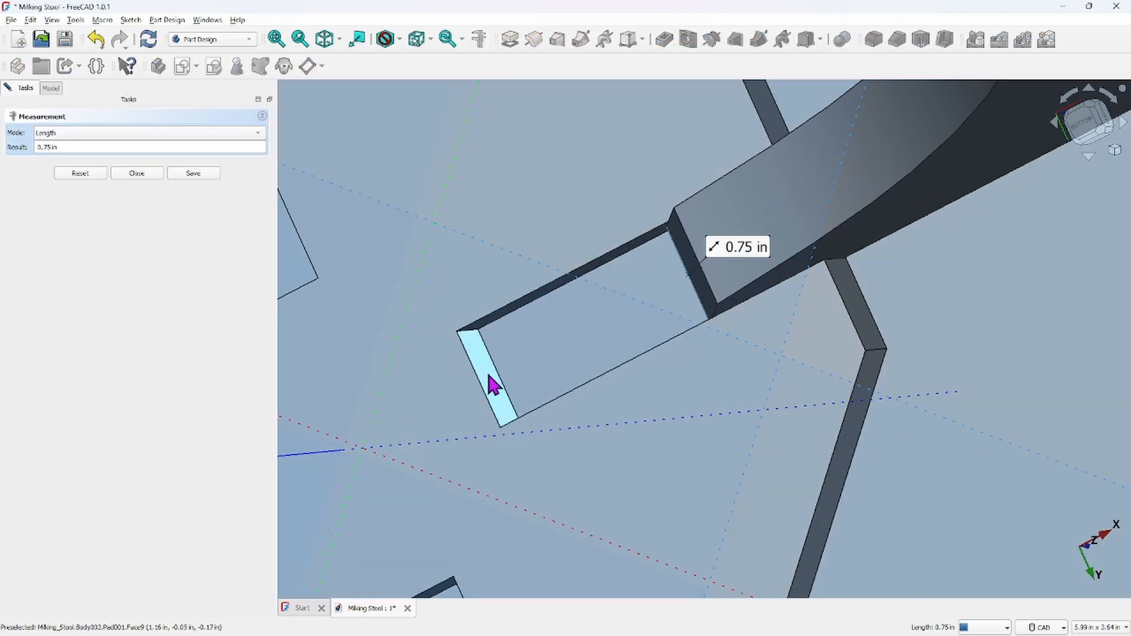
left_click(488, 377)
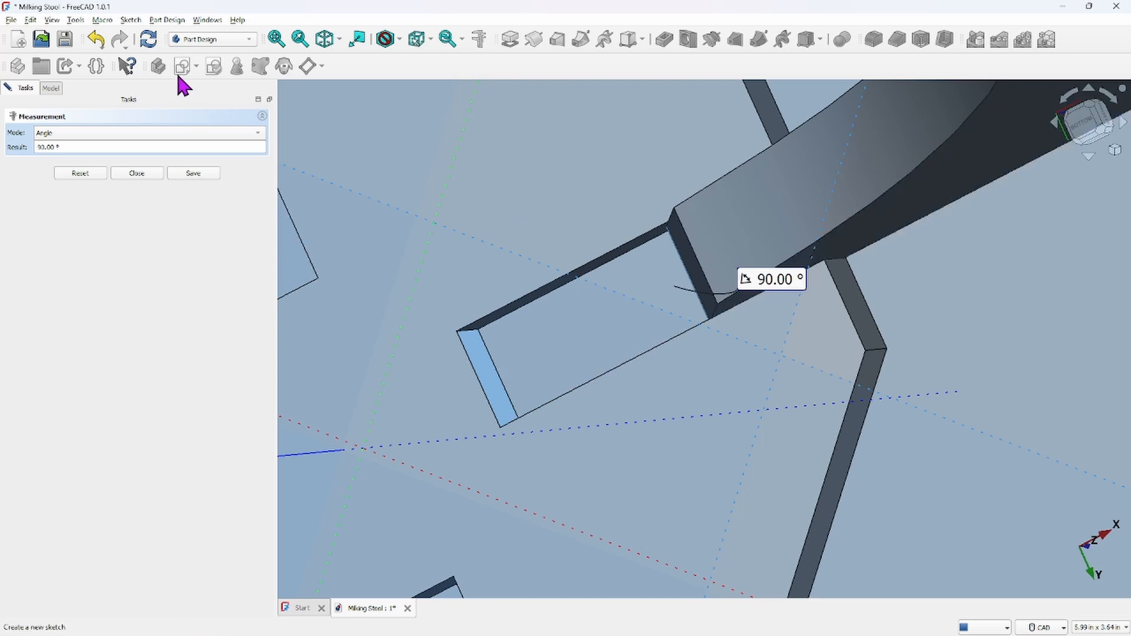
left_click(259, 134)
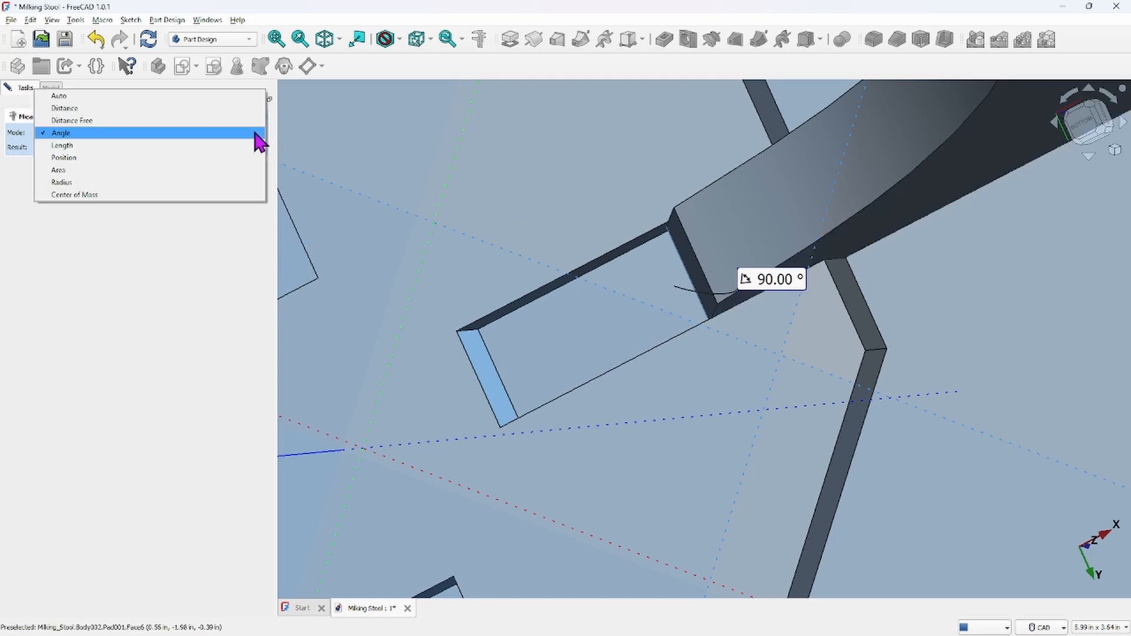
left_click(65, 108)
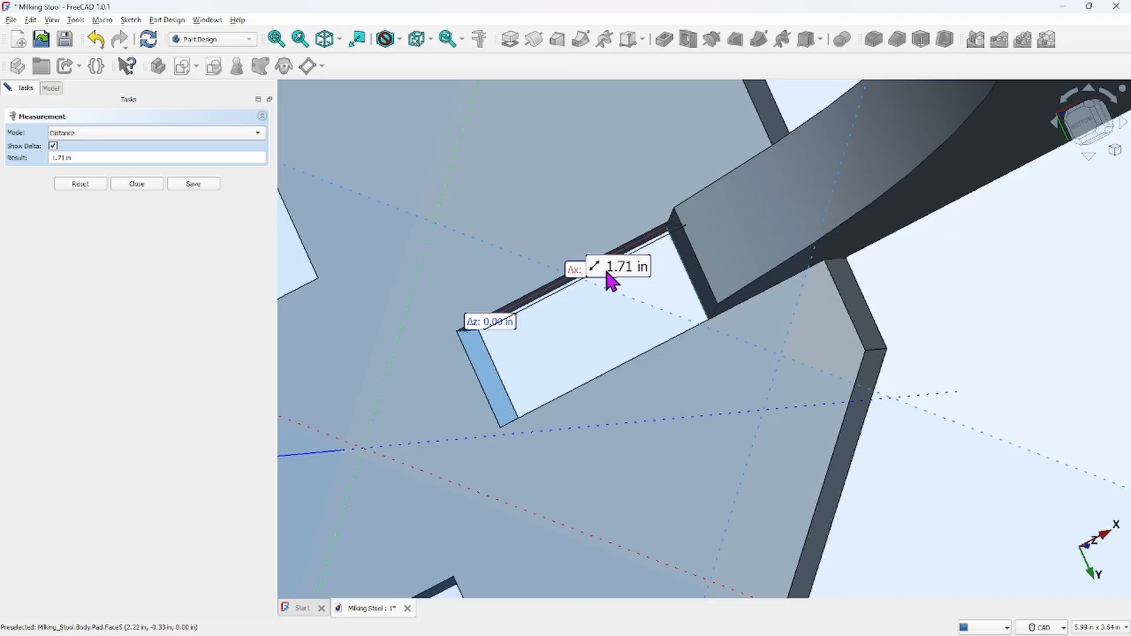
middle_click_drag(608, 271, 773, 366)
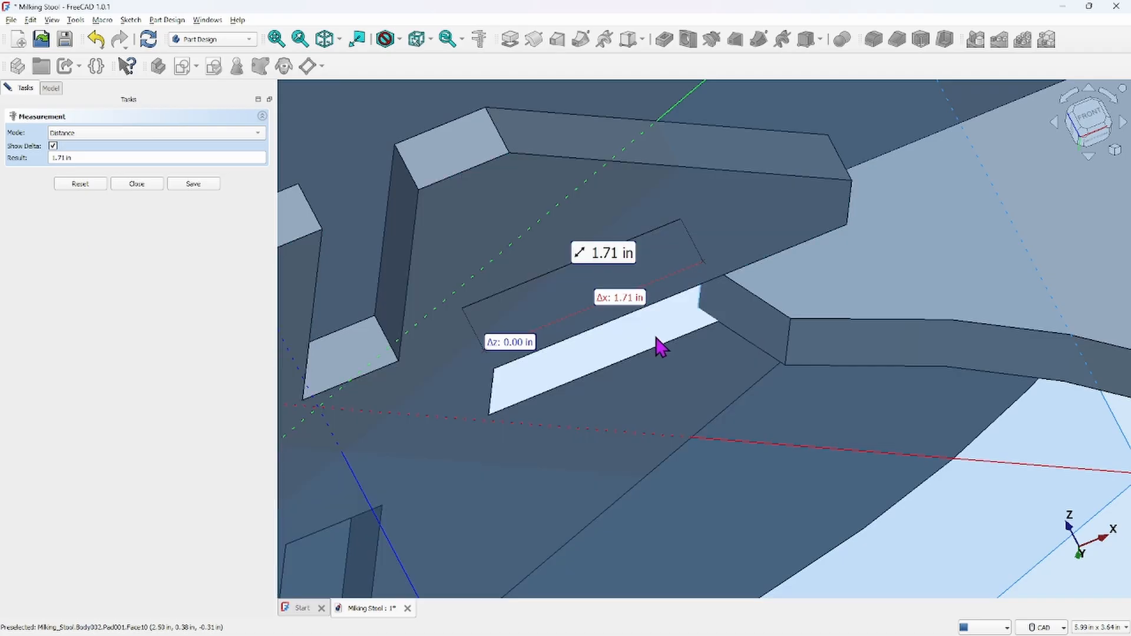
scroll(659, 351, "down", 3)
middle_click_drag(656, 354, 496, 239)
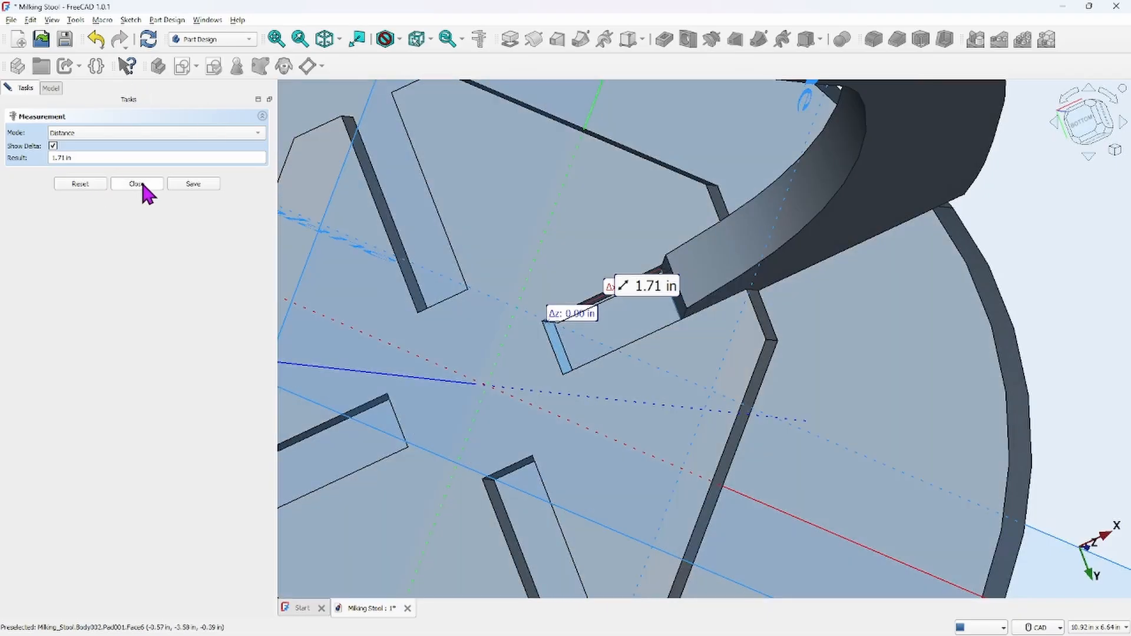
left_click(136, 184)
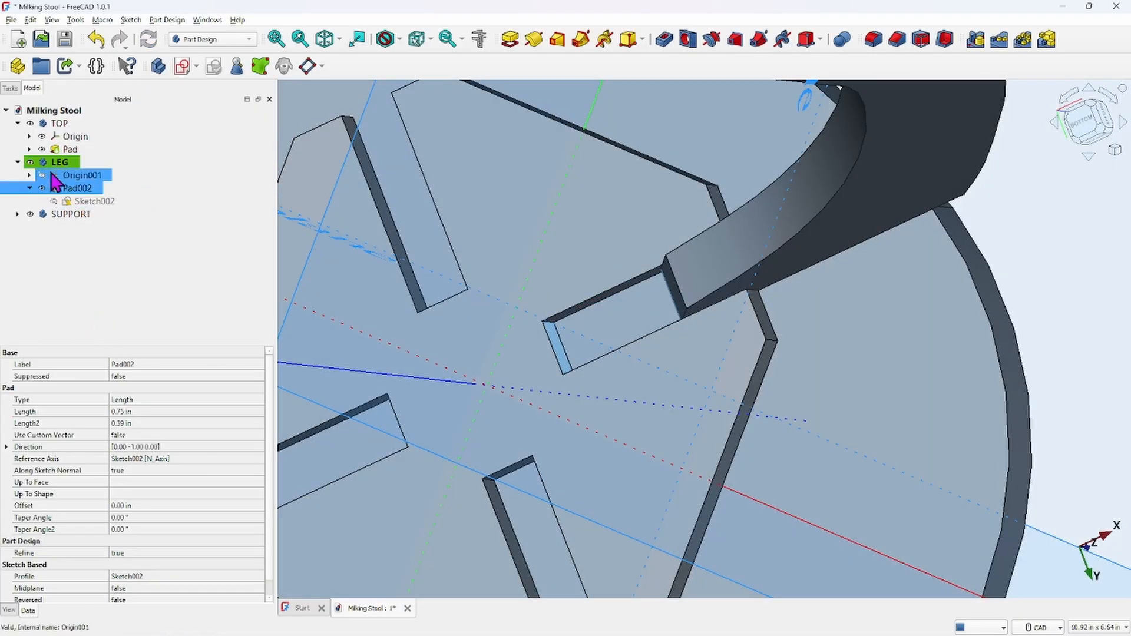
Reopen the LEG body's Placement and set its X translation to 8.00-1.71 in, then confirm
right_click(66, 165)
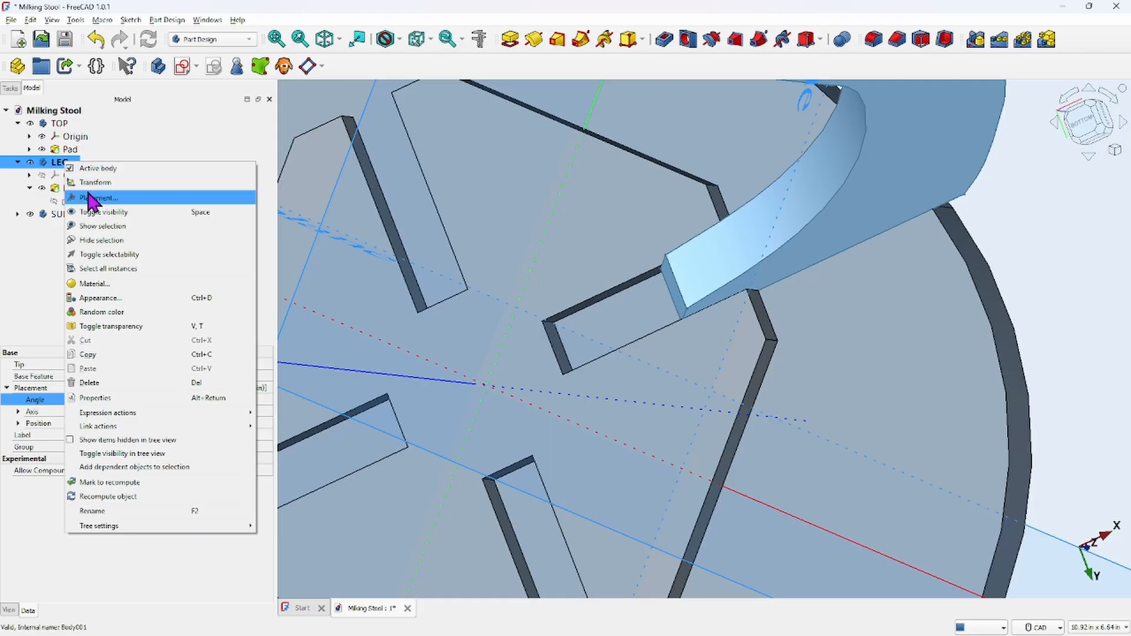
left_click(89, 189)
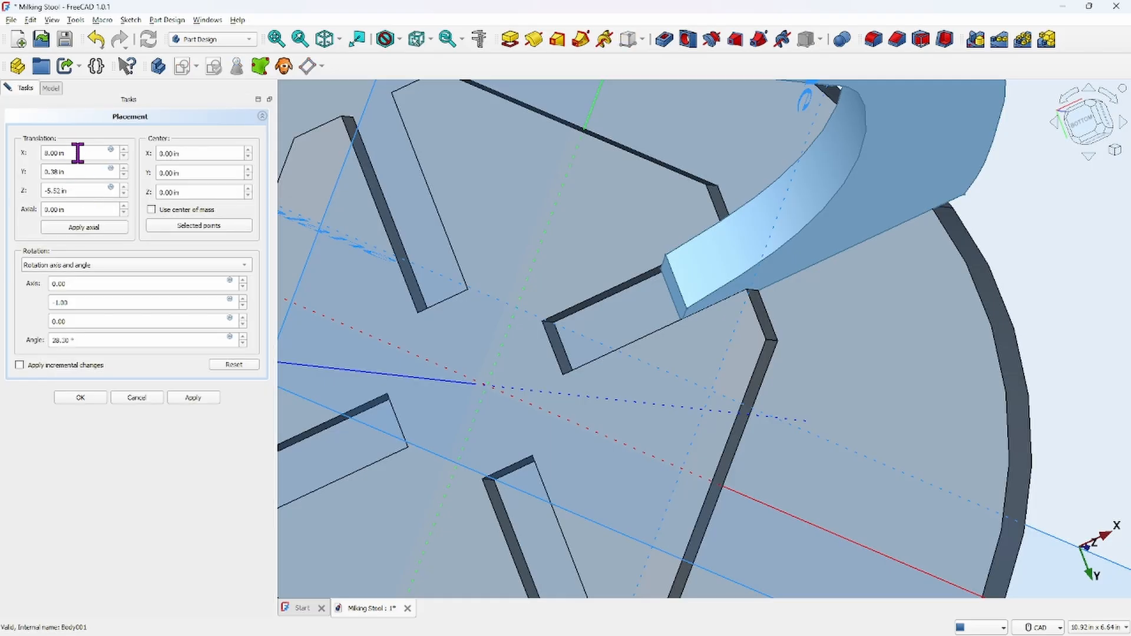
left_click(125, 150)
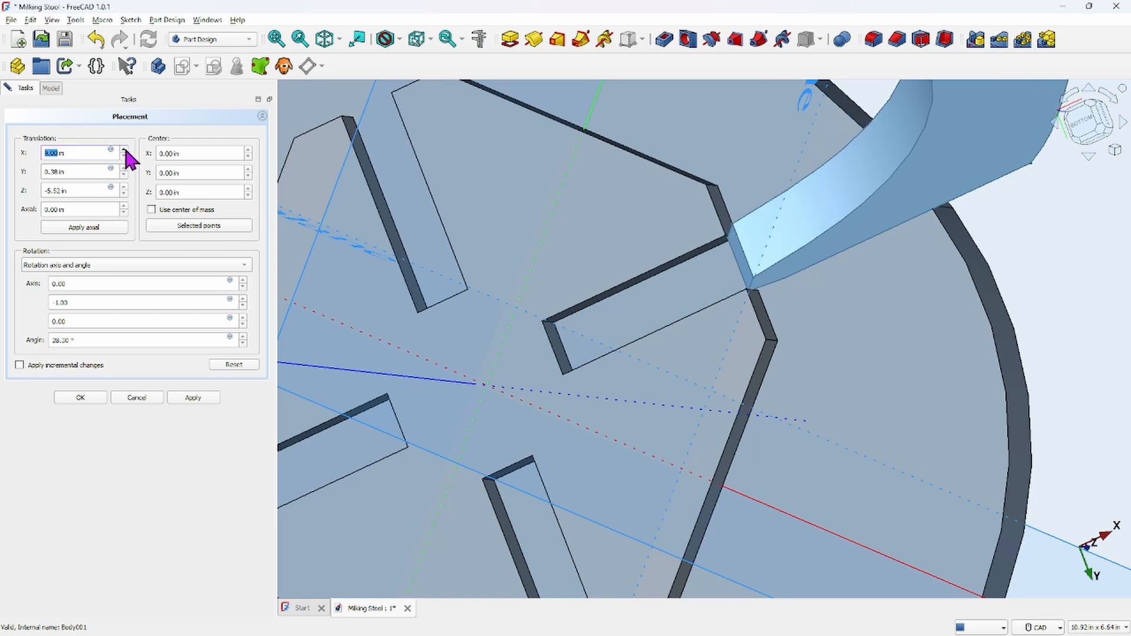
left_click(124, 157)
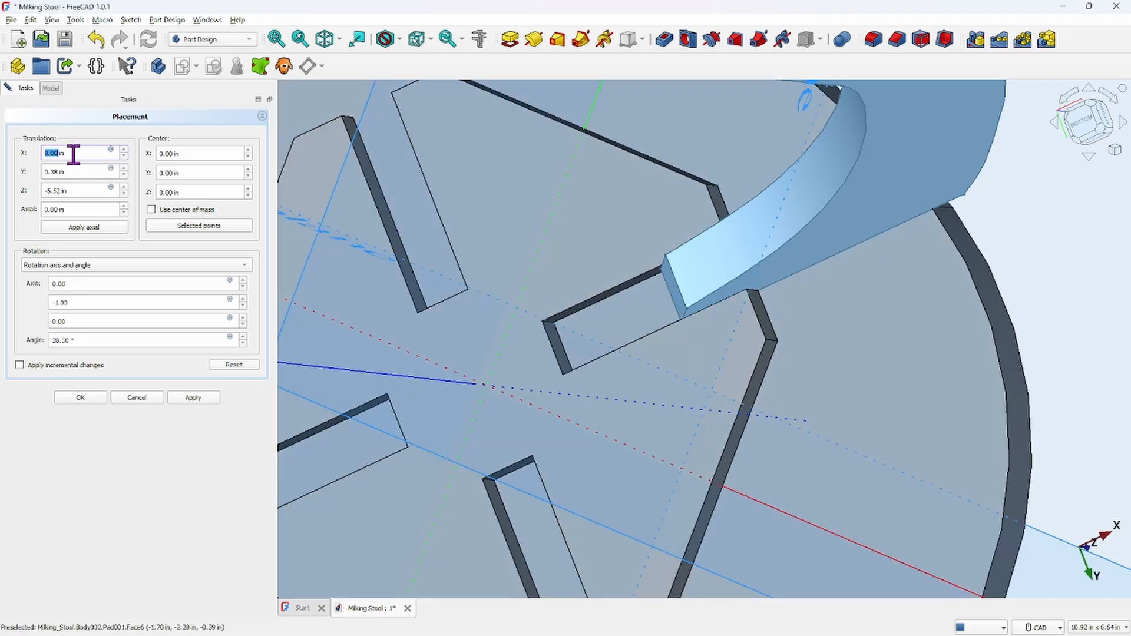
left_click(19, 366)
type("8.00")
type("+1.7")
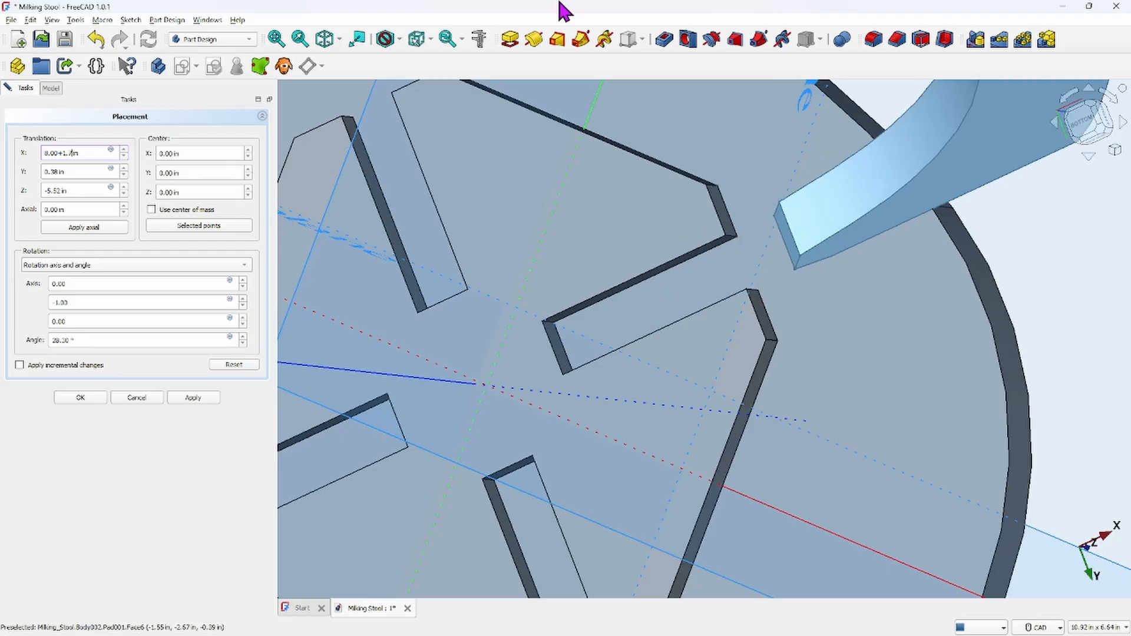
type("1")
key("BackSpace")
key("BackSpace")
key("BackSpace")
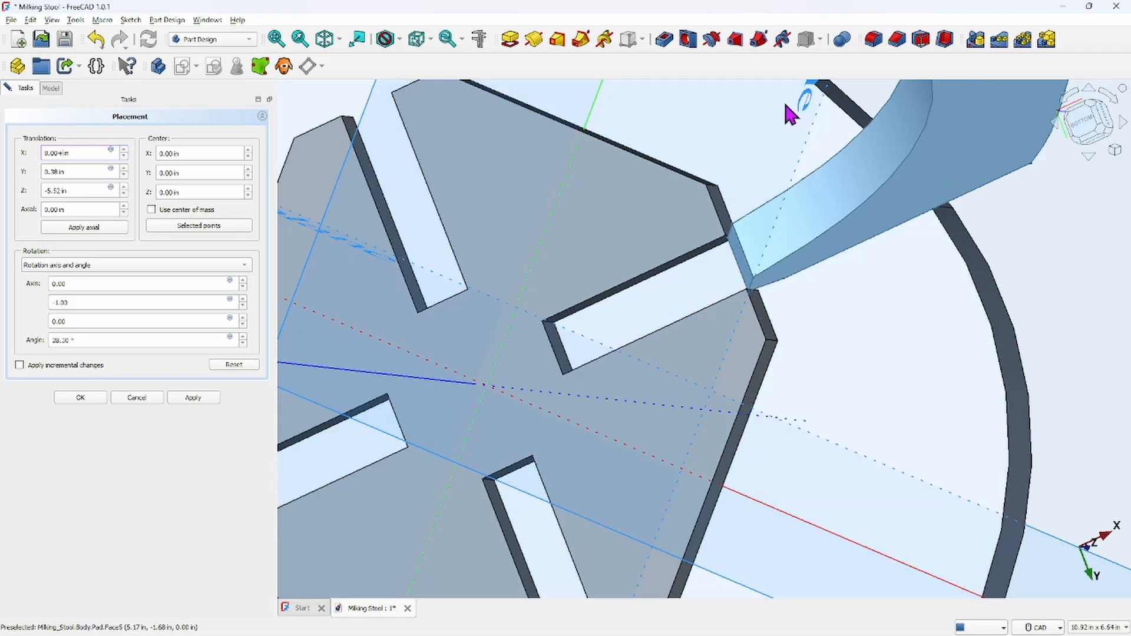
key("BackSpace")
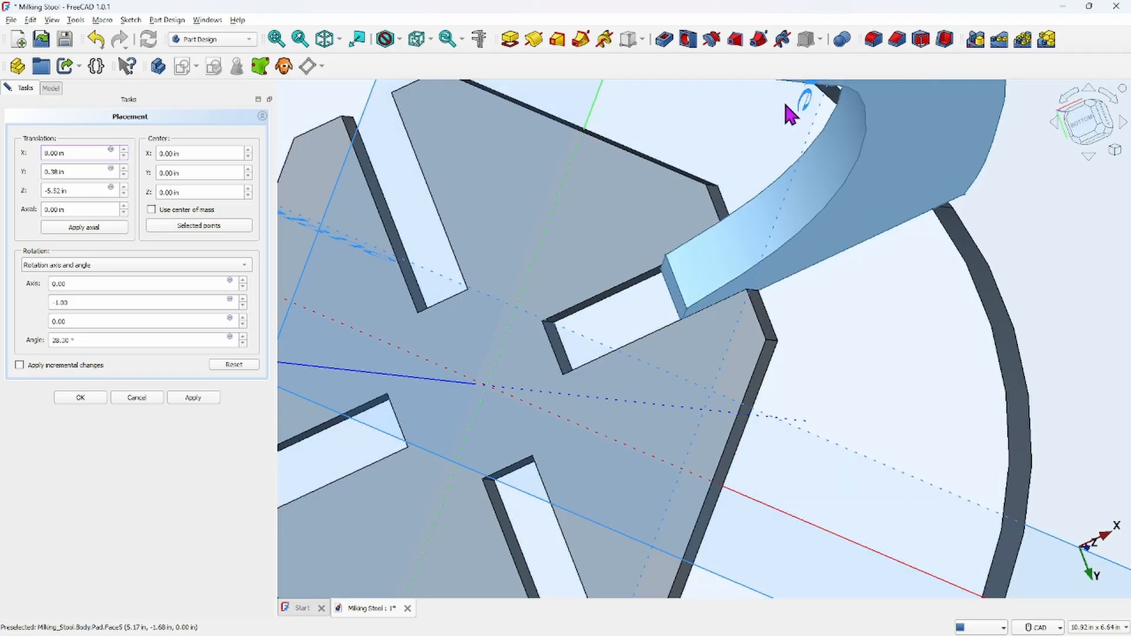
type("-1.7")
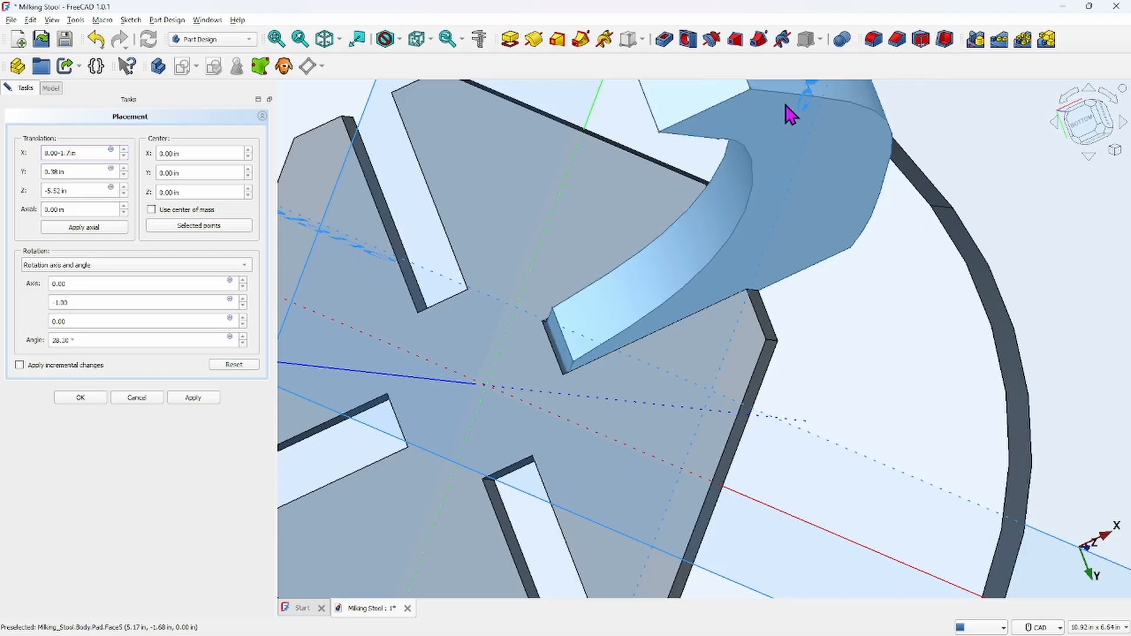
type("1")
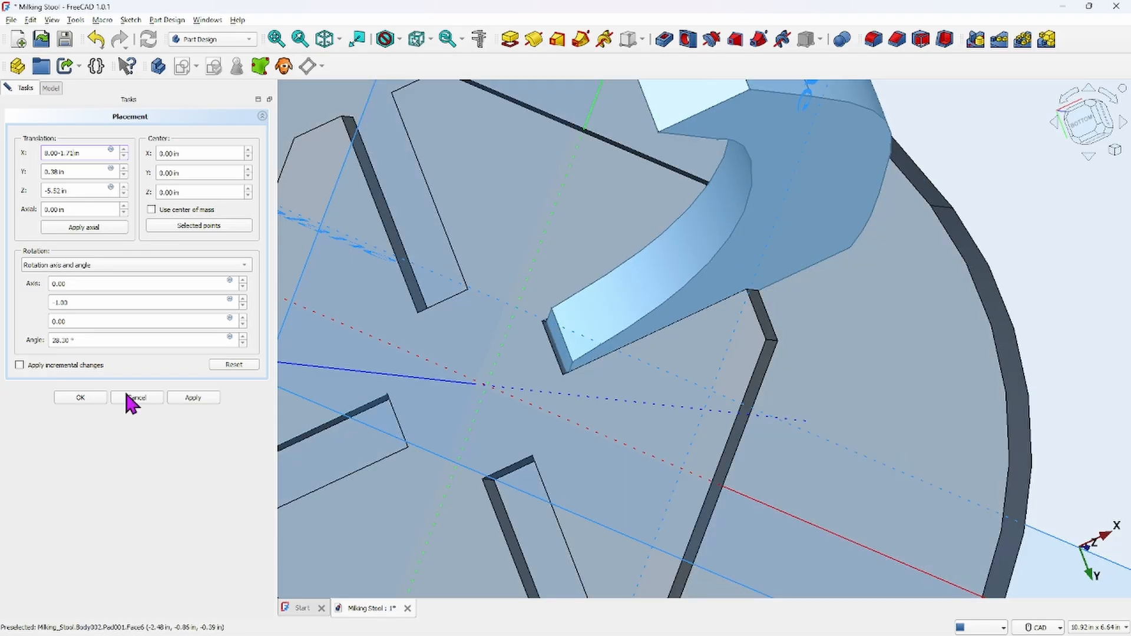
left_click(81, 398)
Inspect the leg's new position relative to the seat from an isometric view
middle_click_drag(637, 429, 735, 460)
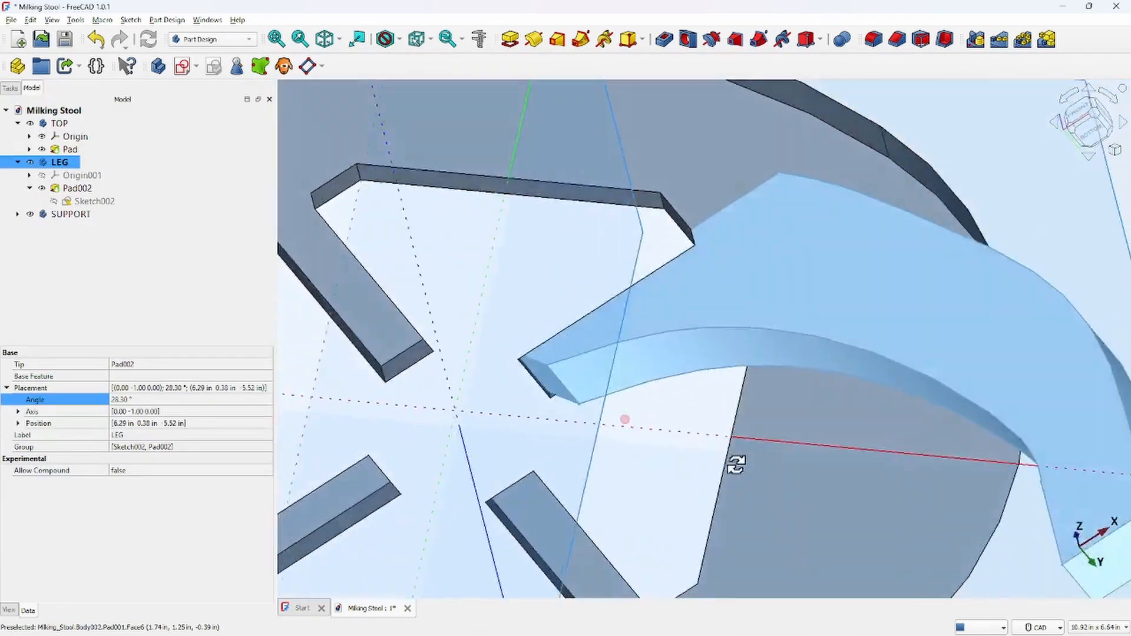
key("0")
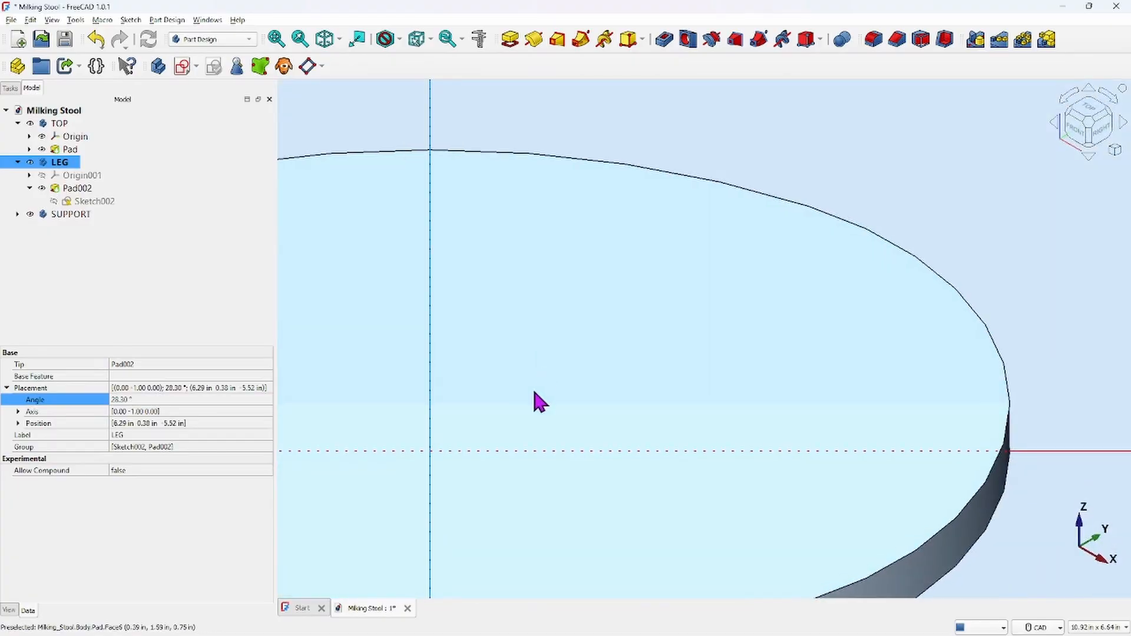
scroll(591, 380, "down", 8)
middle_click_drag(587, 415, 626, 240)
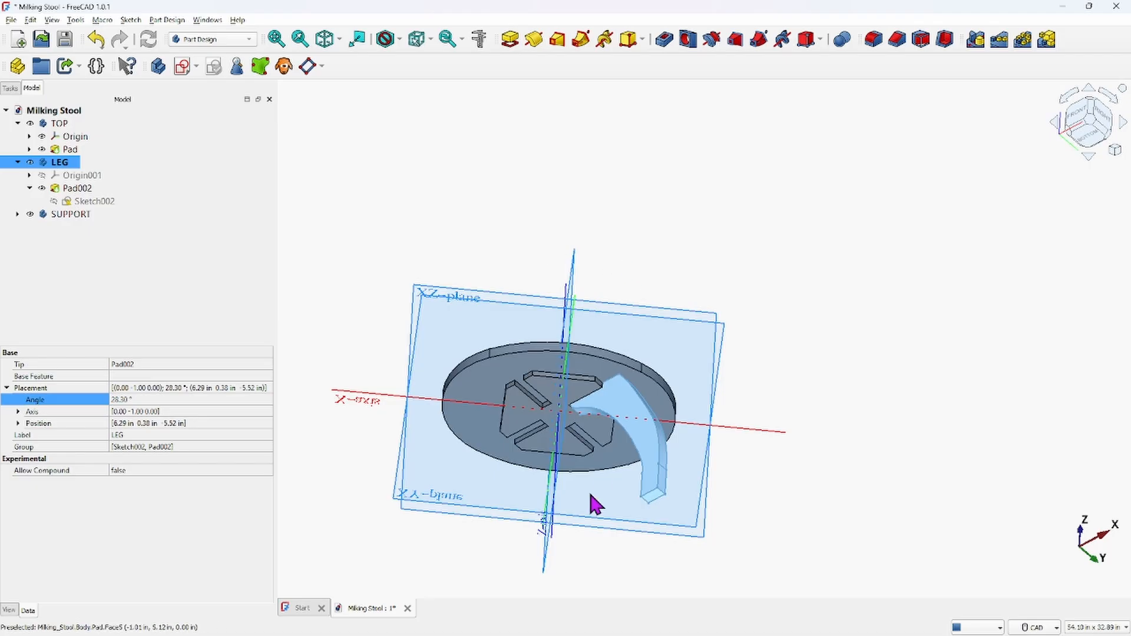
middle_click_drag(596, 503, 752, 413)
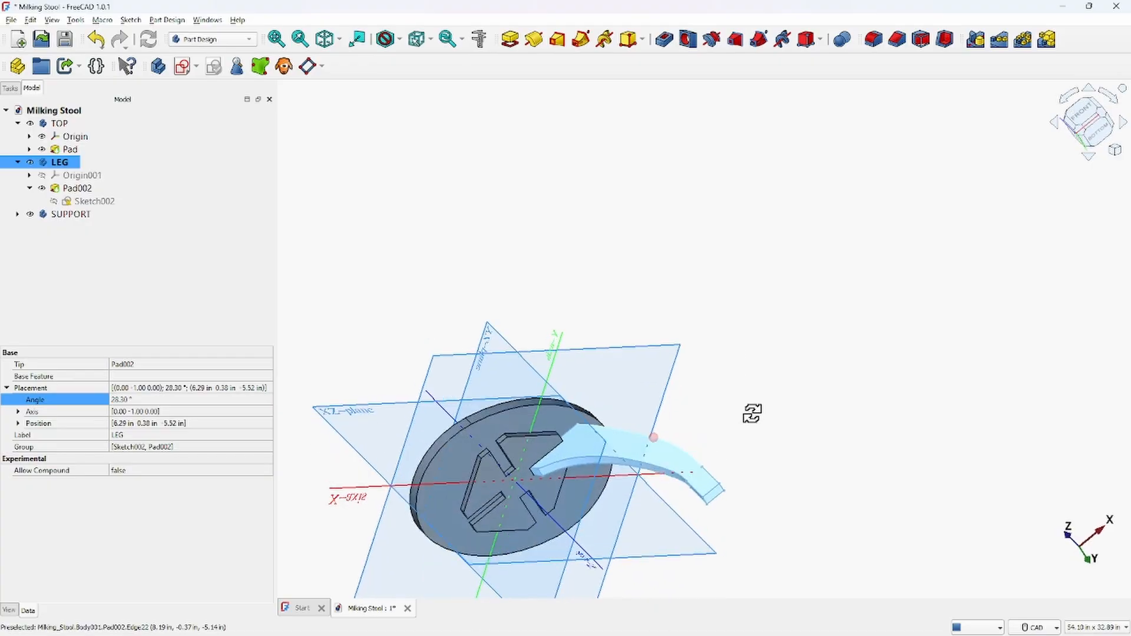
left_click(77, 188)
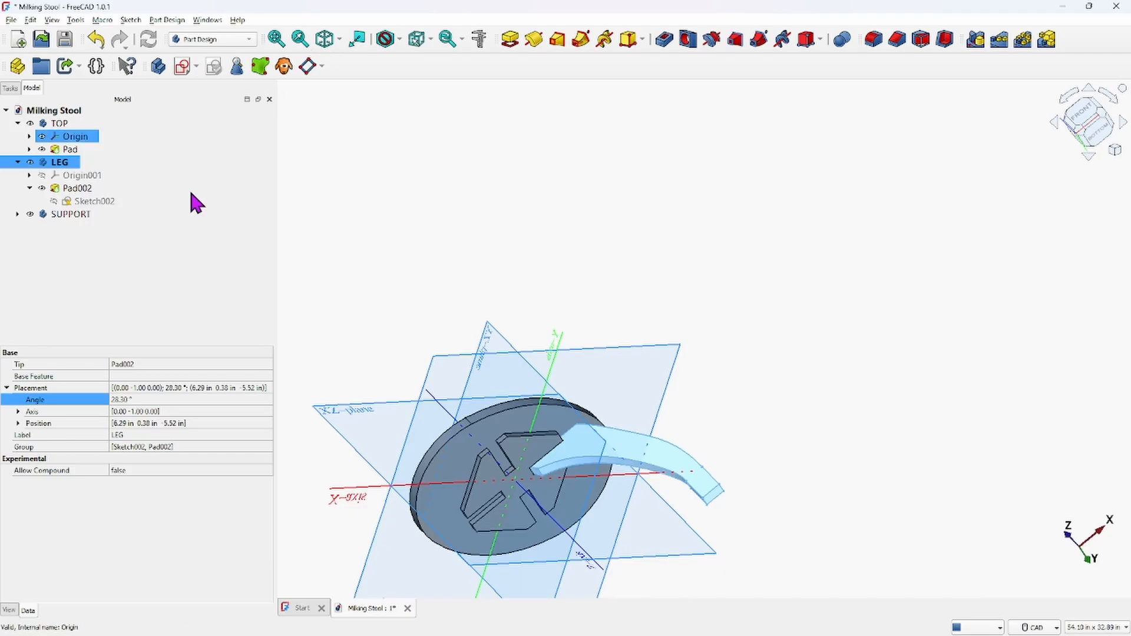
Orbit and zoom around the seat and leg to examine how the leg sits in the slot
middle_click_drag(578, 440, 644, 311)
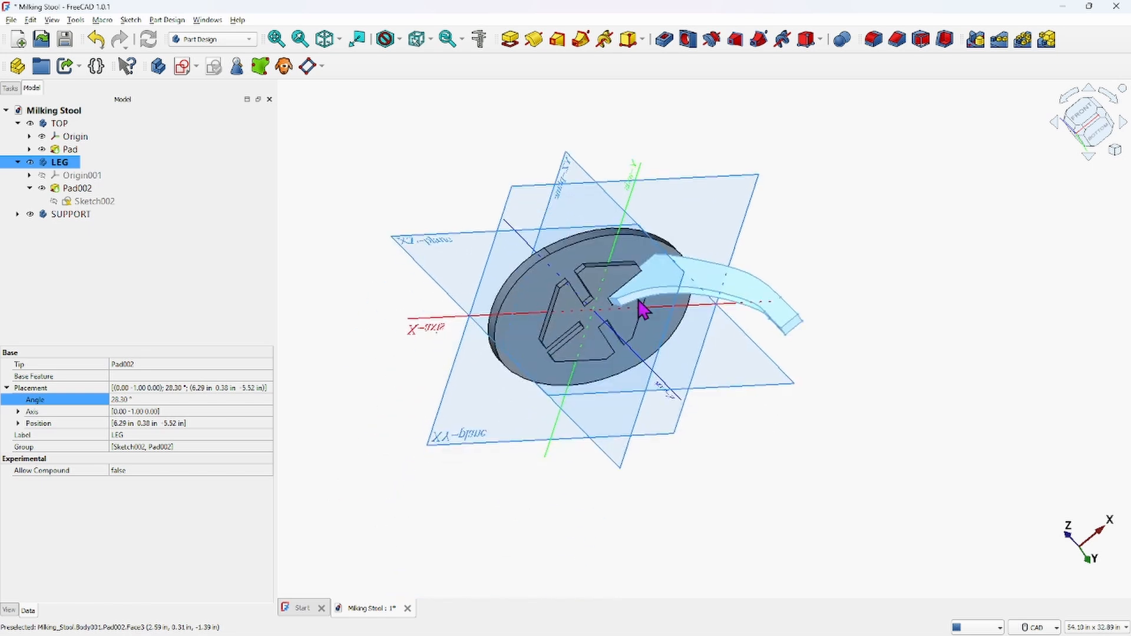
scroll(644, 307, "up", 2)
left_click(72, 190)
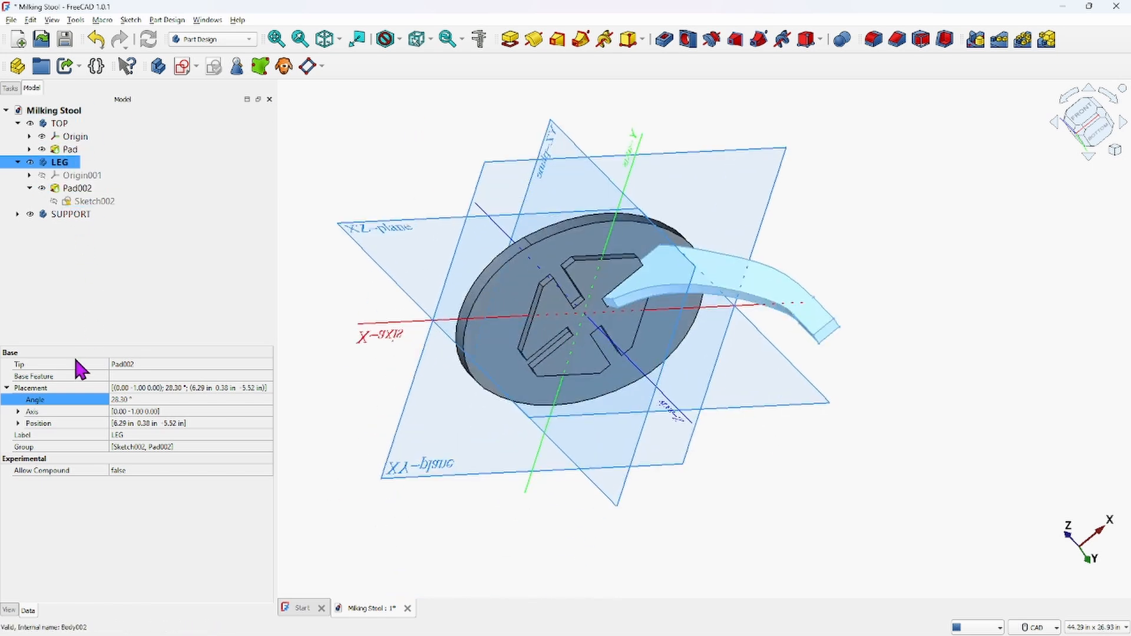
left_click(100, 149)
left_click(56, 139)
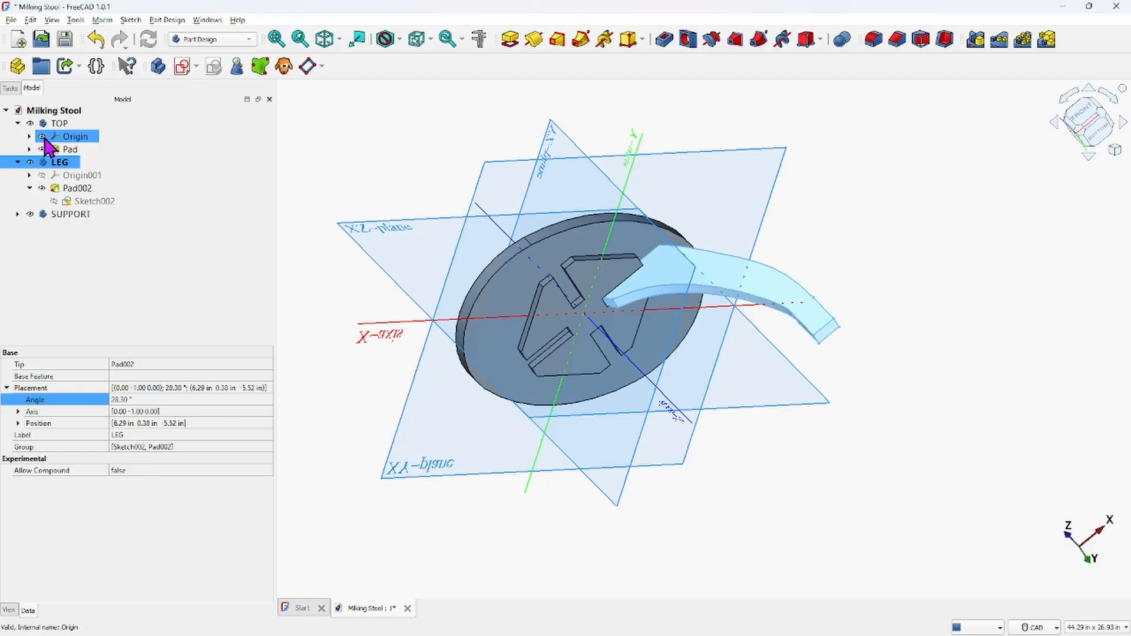
scroll(437, 177, "down", 2)
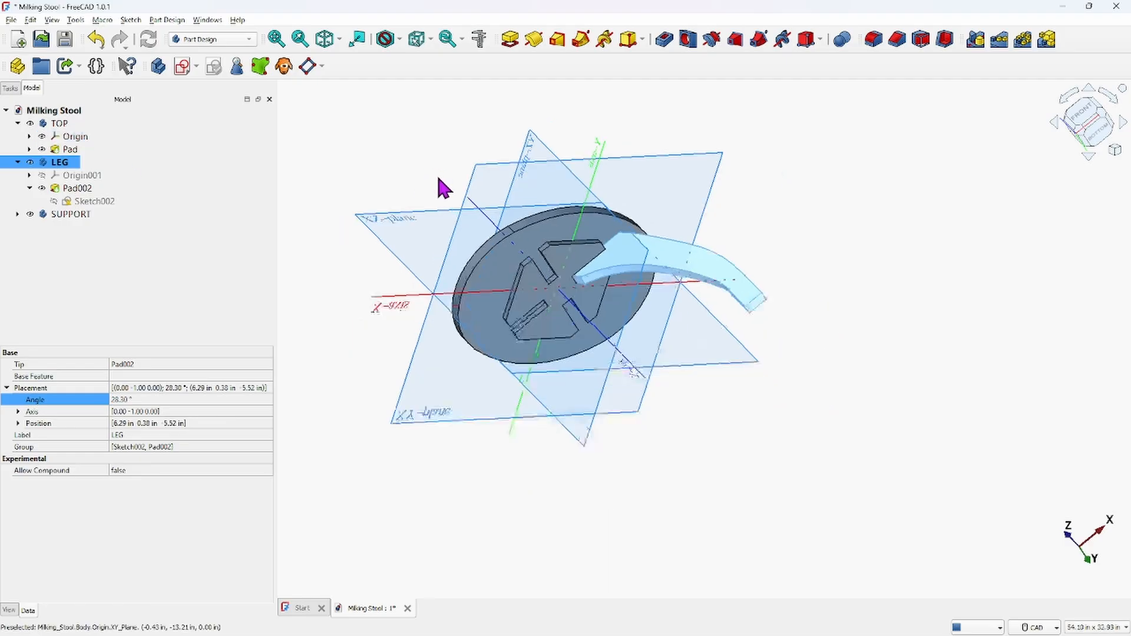
middle_click_drag(443, 182, 463, 221)
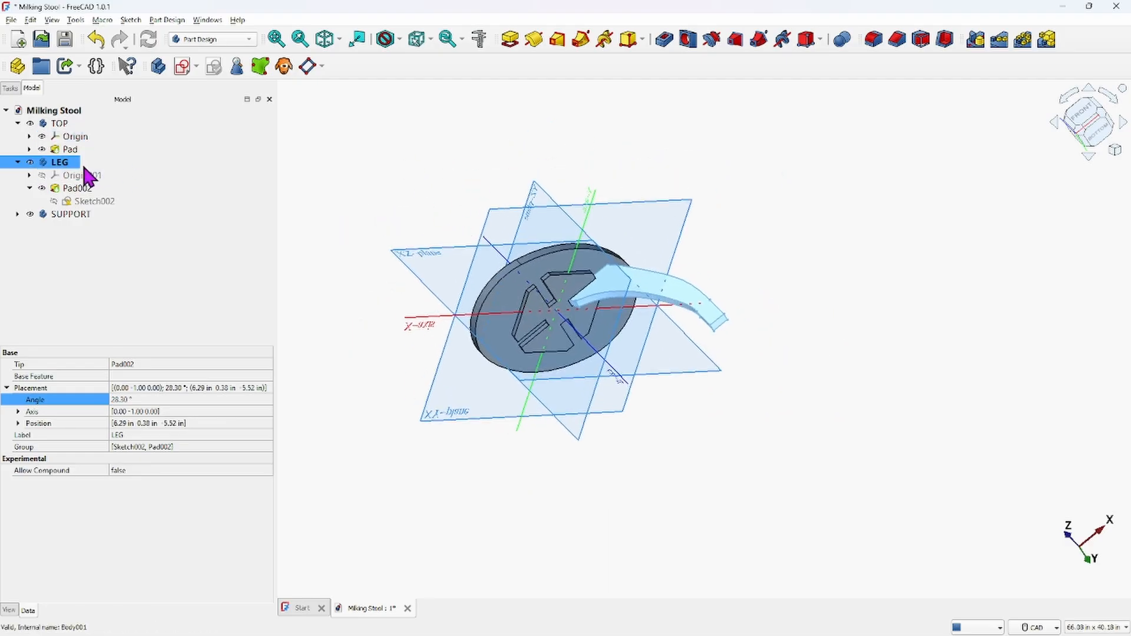
Hide the TOP body's origin and show the LEG body's Origin001, expanding it to list its axes and planes
left_click(43, 139)
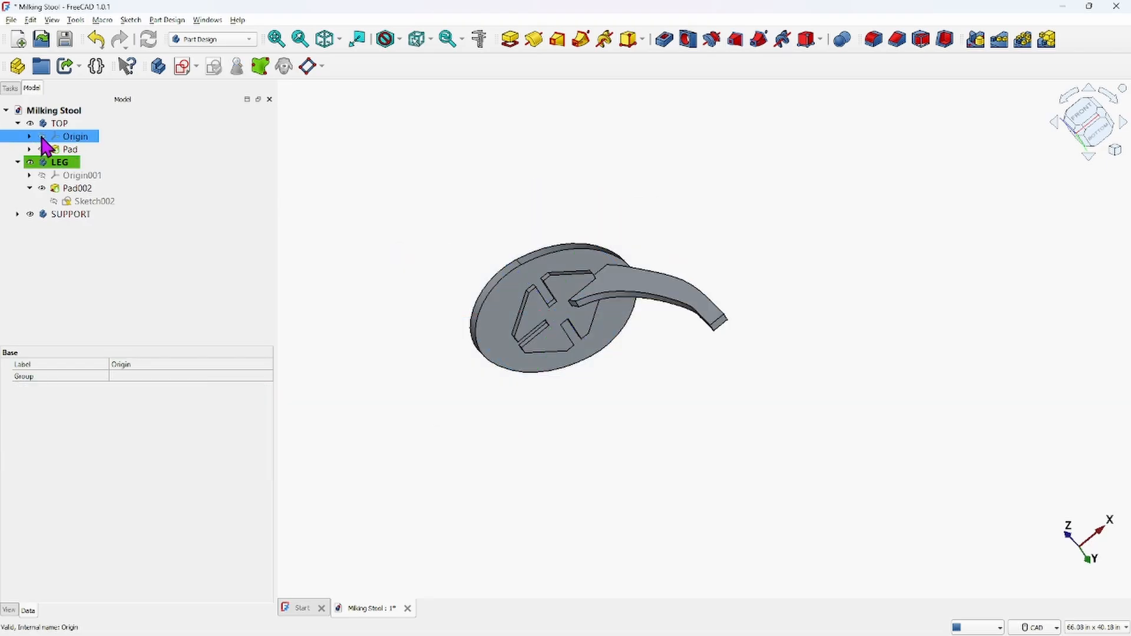
left_click(42, 177)
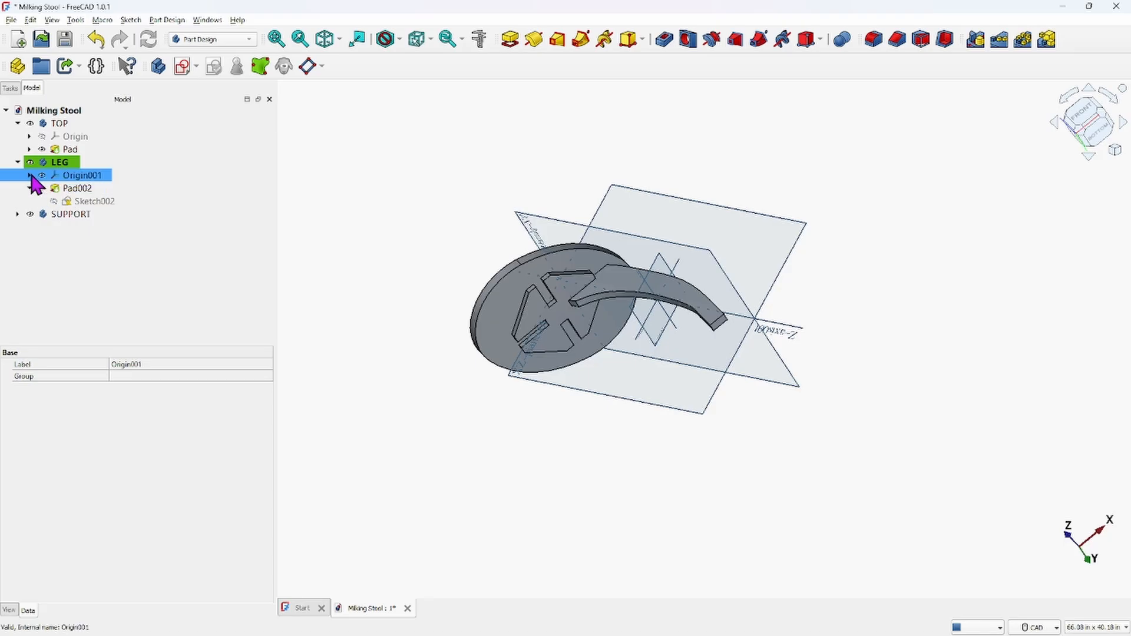
left_click(29, 175)
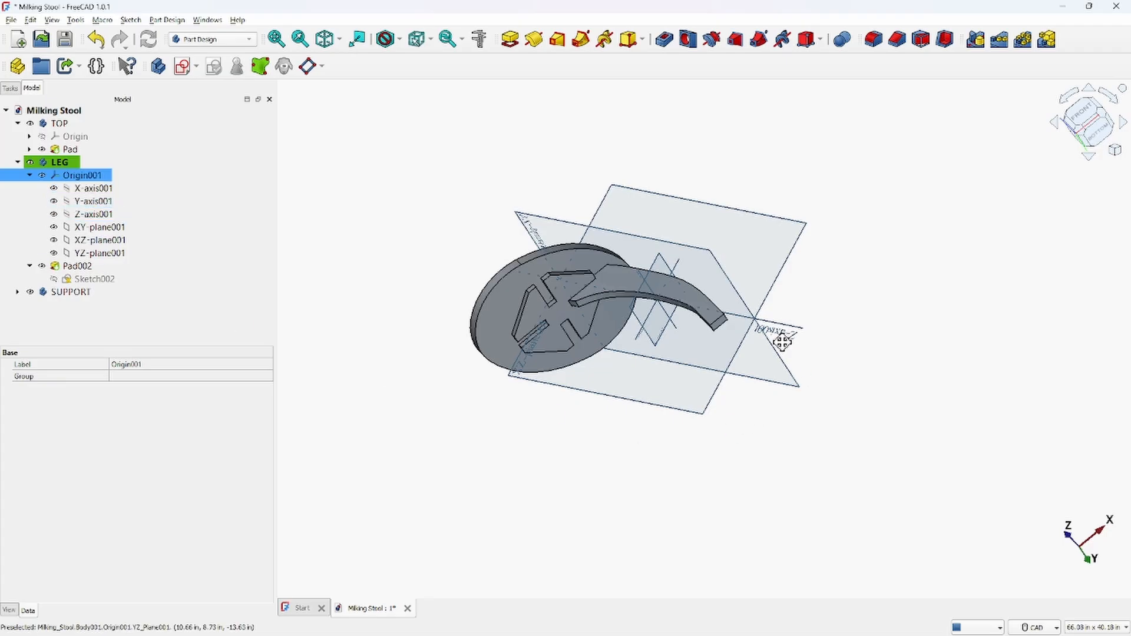
View the leg from the front and select the LEG origin's YZ and XZ planes to check the leg's tilt
middle_click_drag(782, 342, 779, 394)
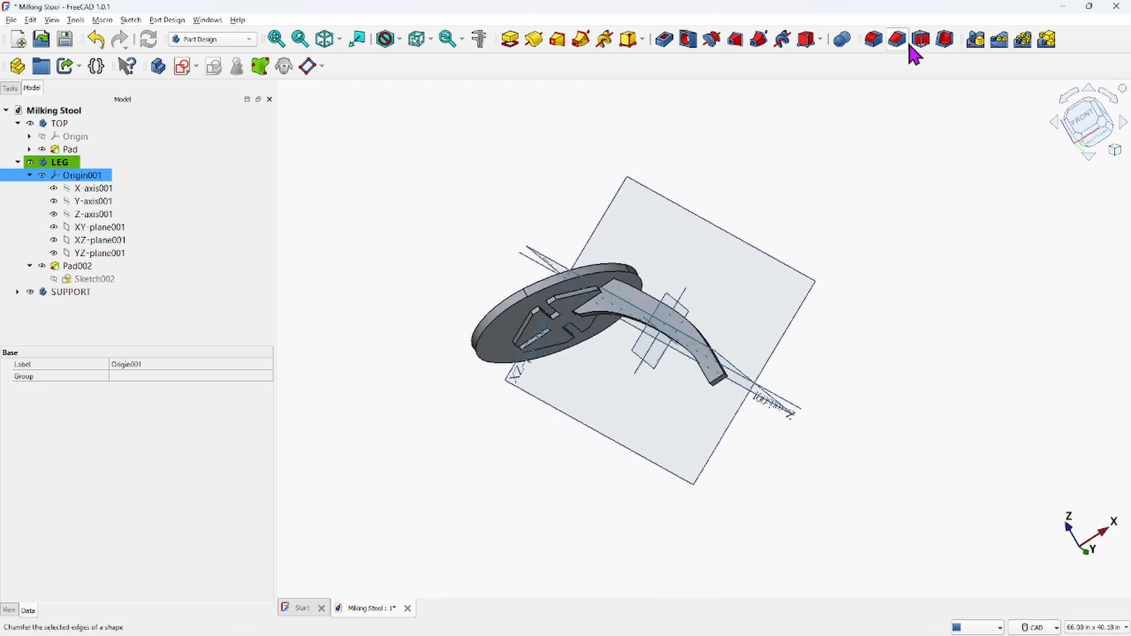
left_click(324, 40)
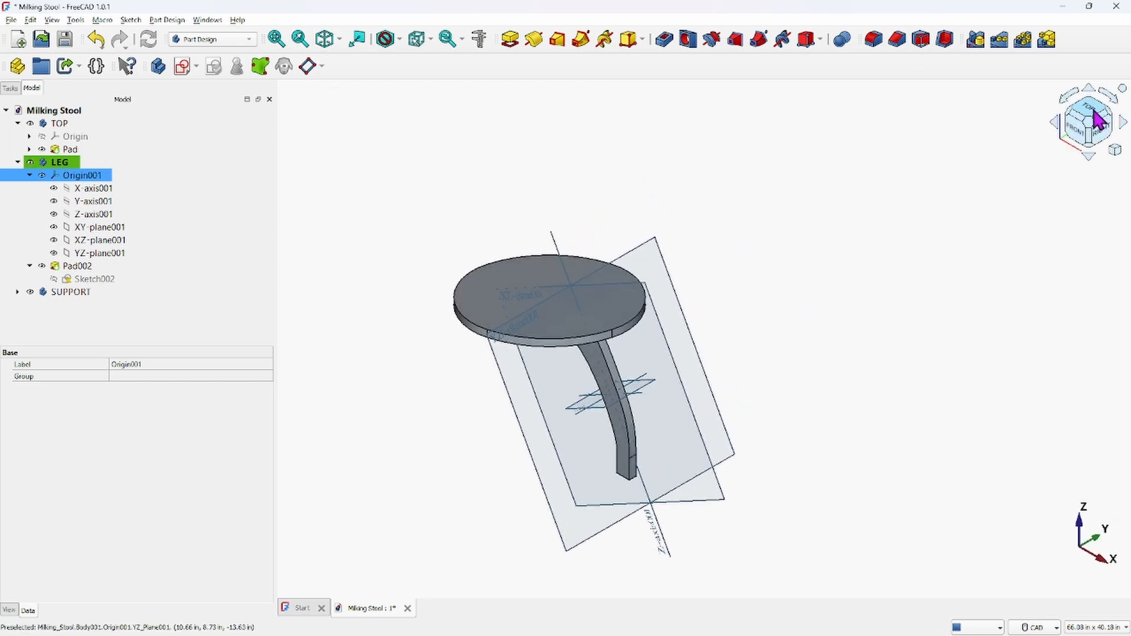
left_click(1083, 130)
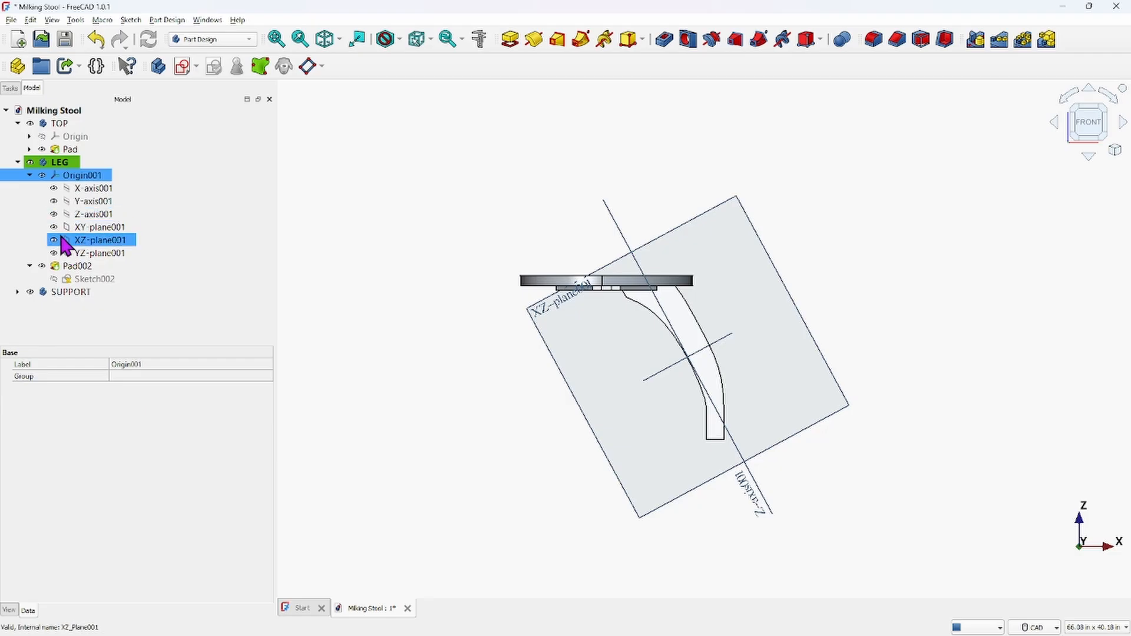
left_click(56, 255)
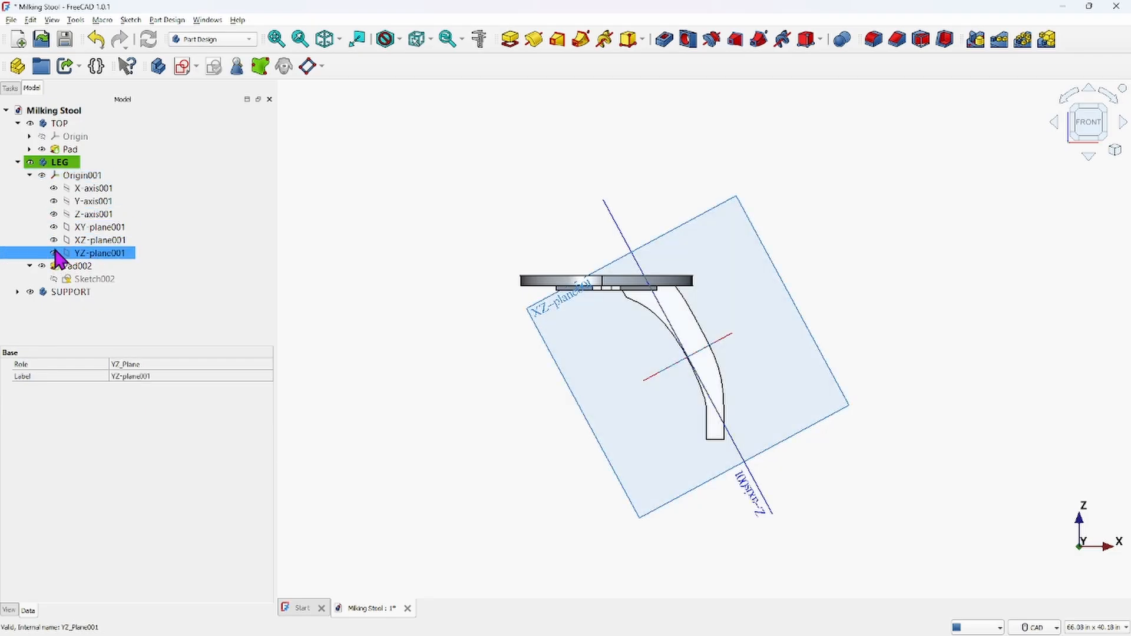
left_click(55, 241)
left_click(54, 241)
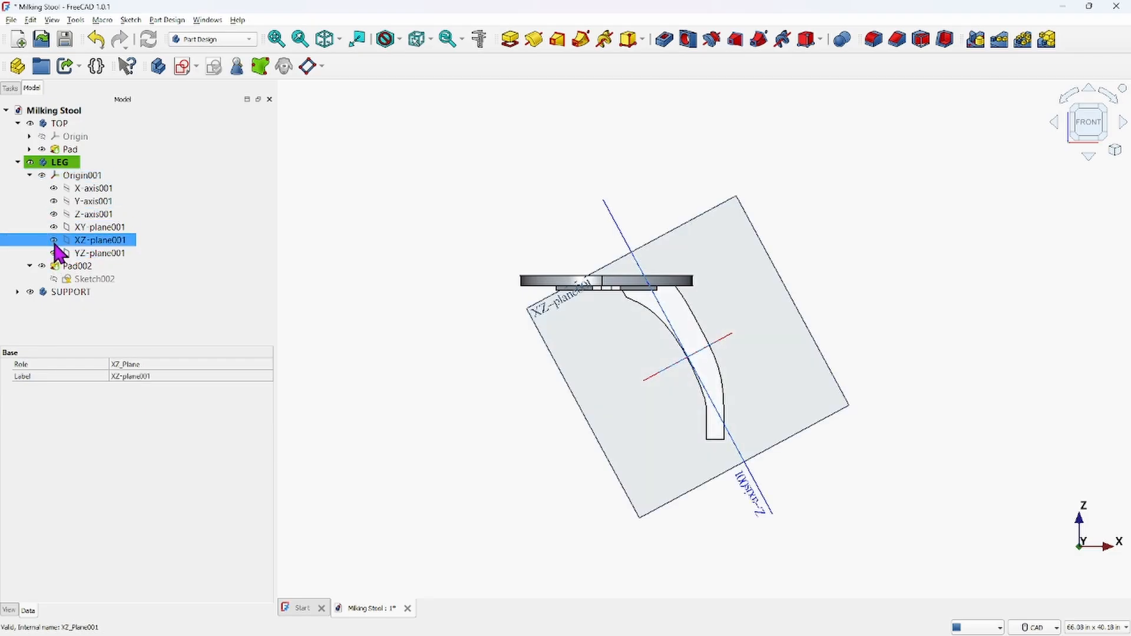
Show the TOP body's origin again alongside the leg's origin planes
left_click(44, 140)
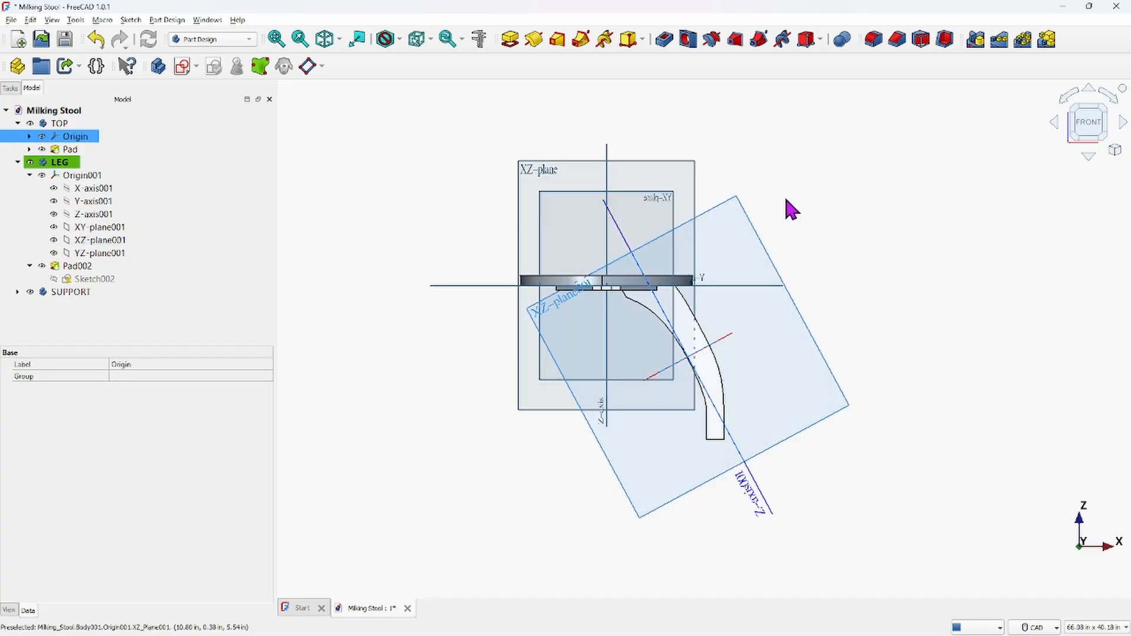
middle_click_drag(765, 255, 709, 328)
scroll(695, 142, "down", 2)
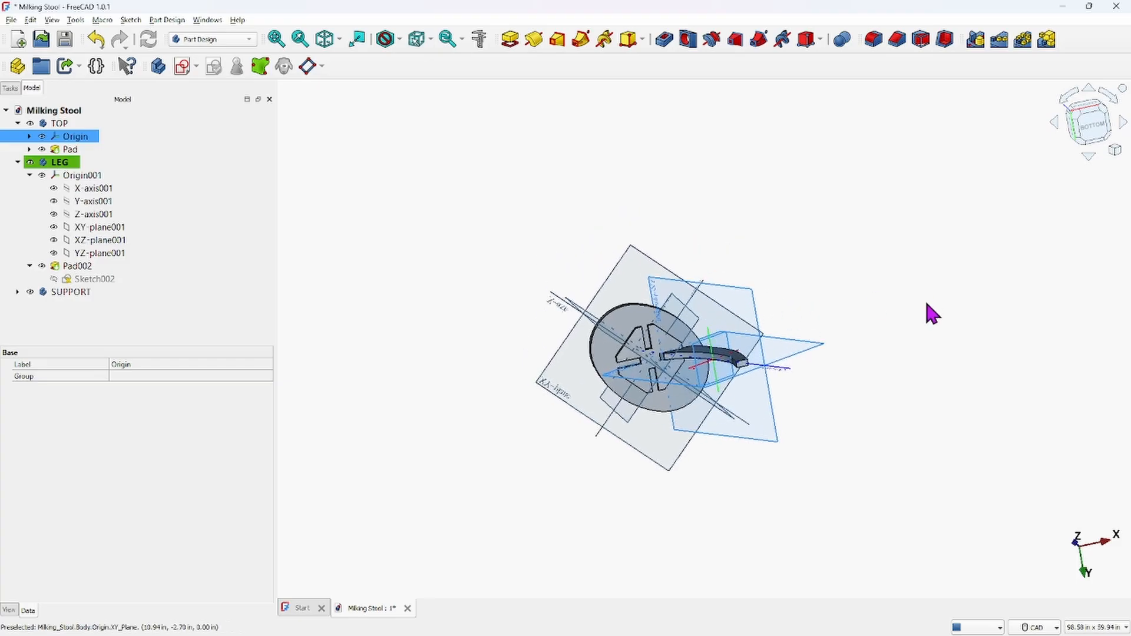
Inspect both origins and the leg's placement from an isometric view, orbiting and zooming around the stool
middle_click_drag(939, 455, 1011, 321)
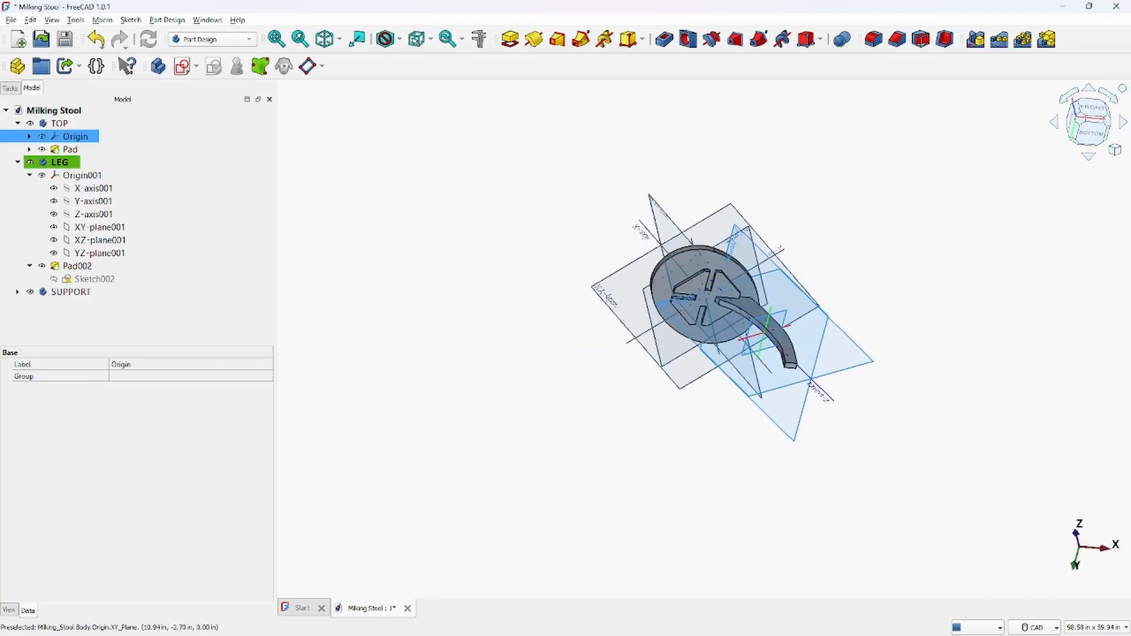
left_click(325, 39)
scroll(598, 429, "up", 4)
middle_click_drag(597, 429, 614, 232)
scroll(614, 232, "down", 2)
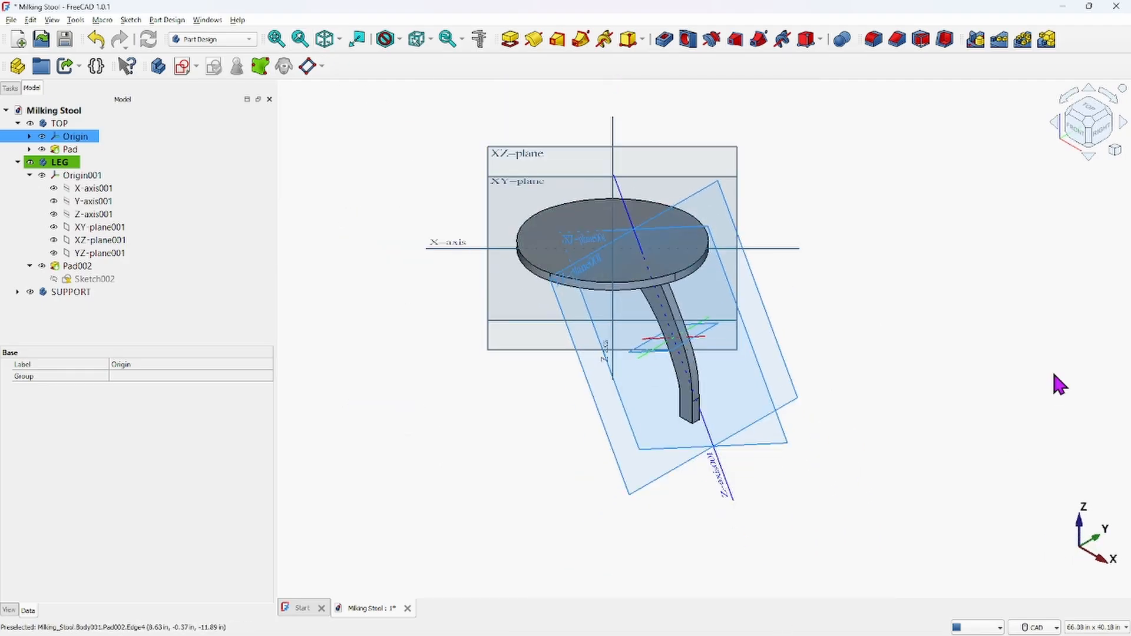
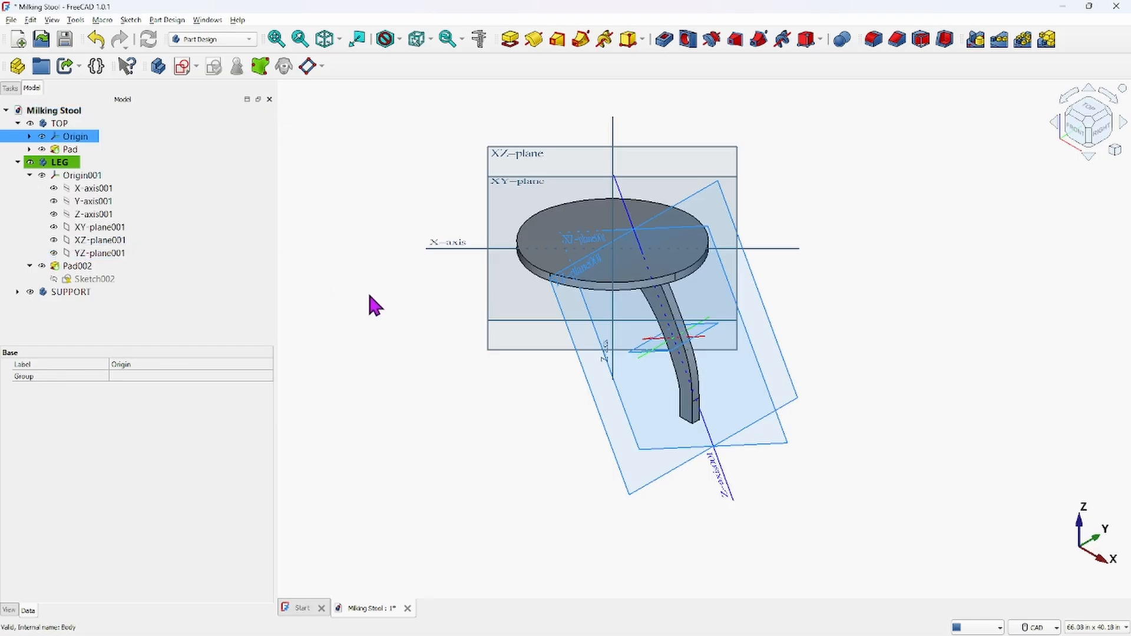
Hide the LEG and TOP origins and orbit to view the seat and leg from underneath
left_click(43, 177)
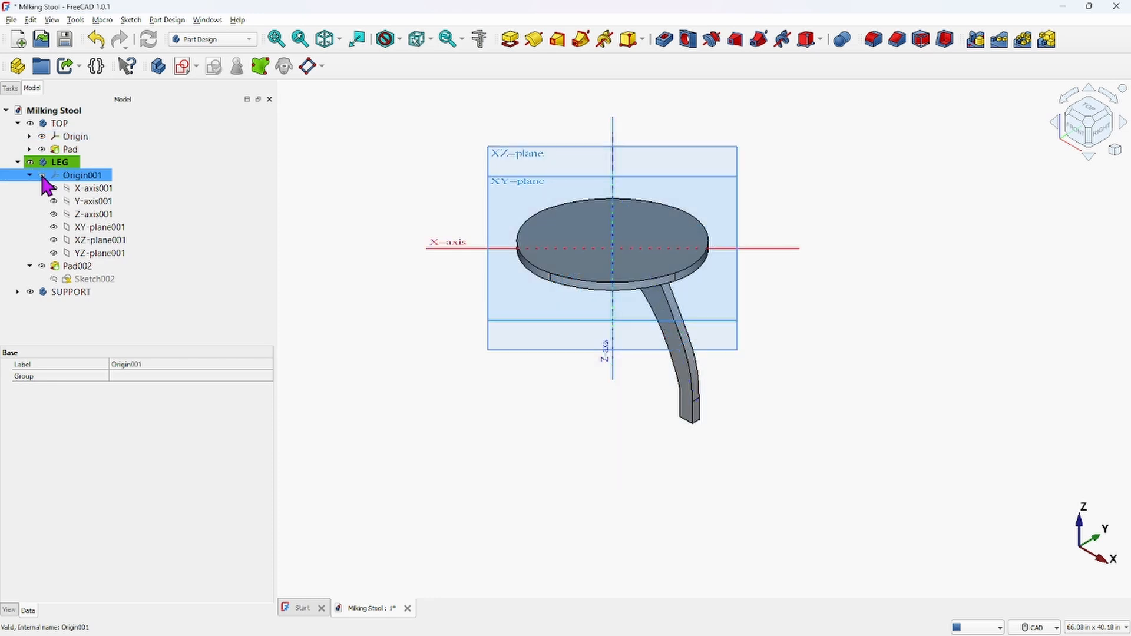
left_click(43, 139)
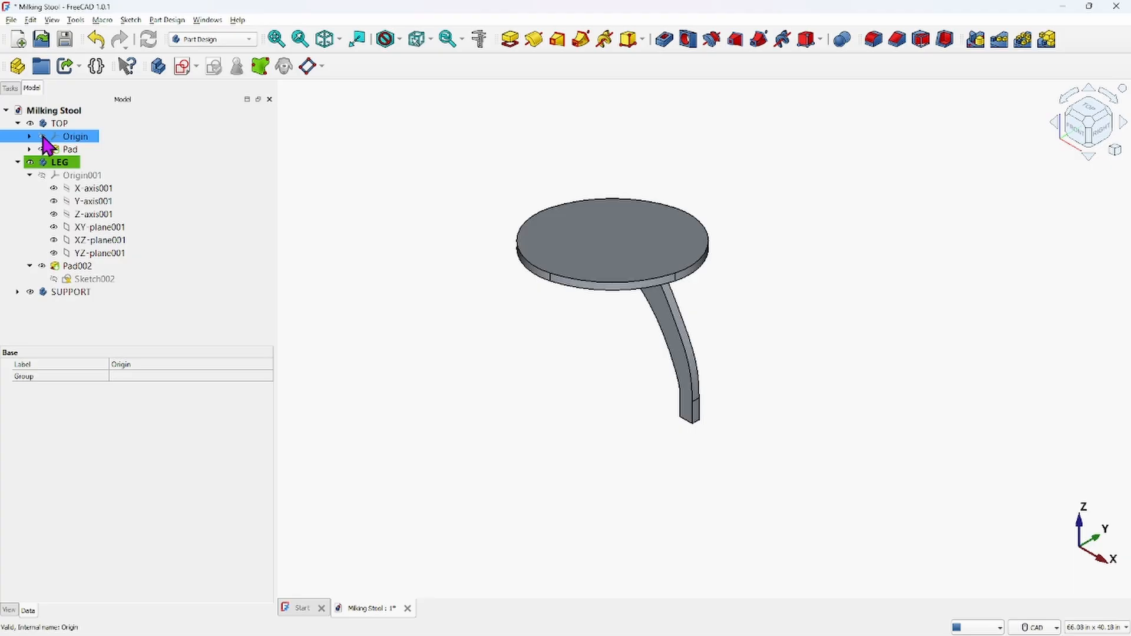
left_click(43, 136)
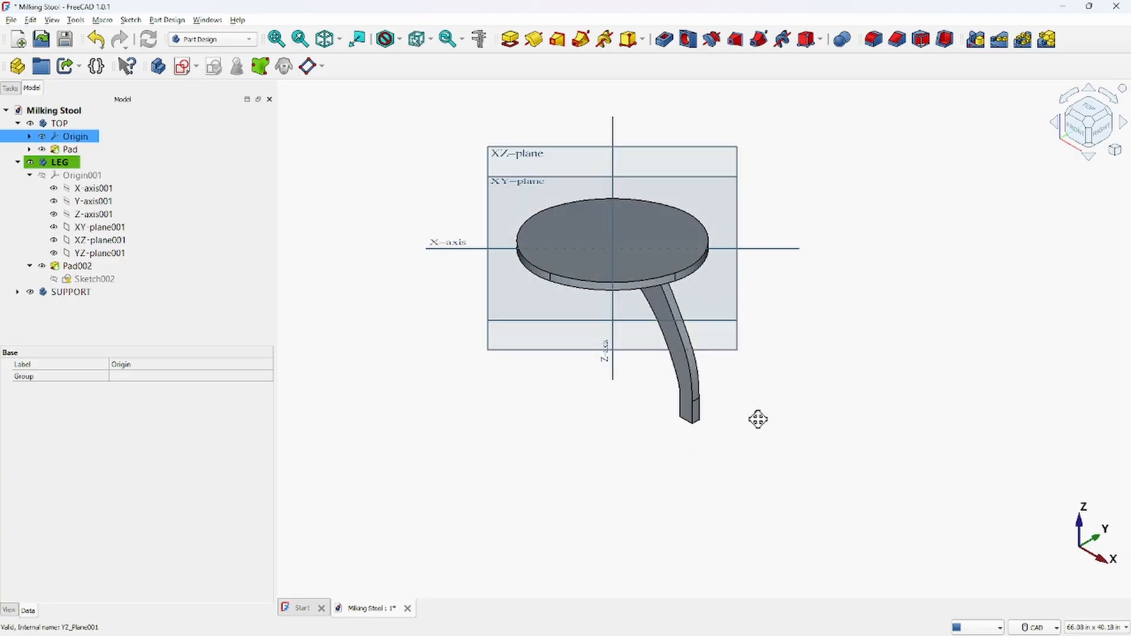
middle_click_drag(742, 407, 696, 372)
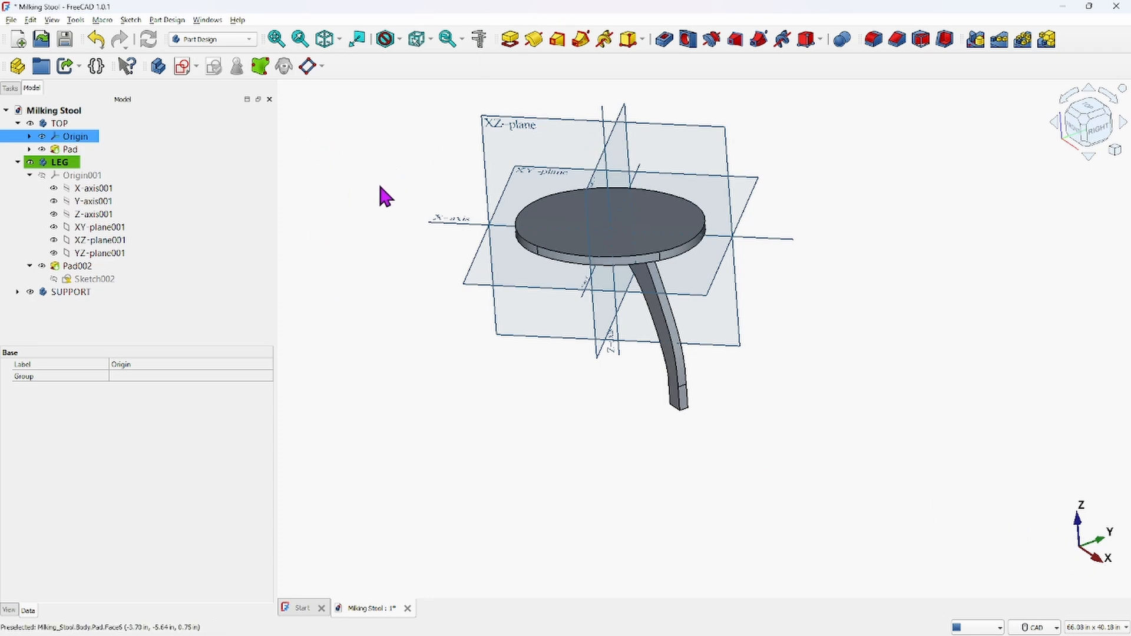
left_click(42, 136)
scroll(531, 256, "down", 2)
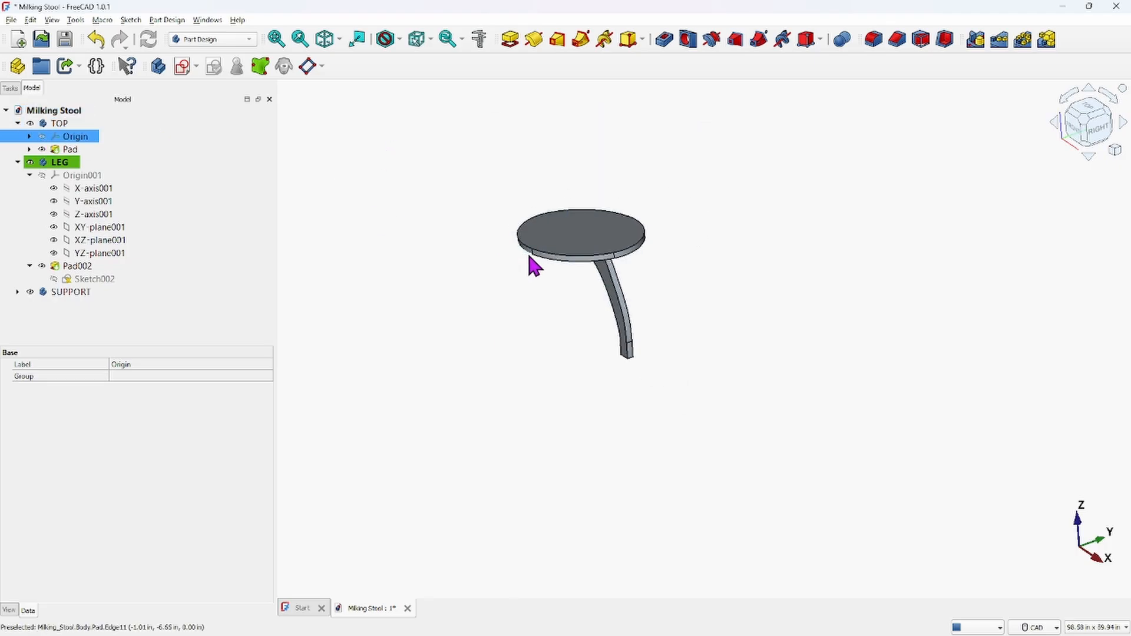
middle_click_drag(552, 363, 720, 202)
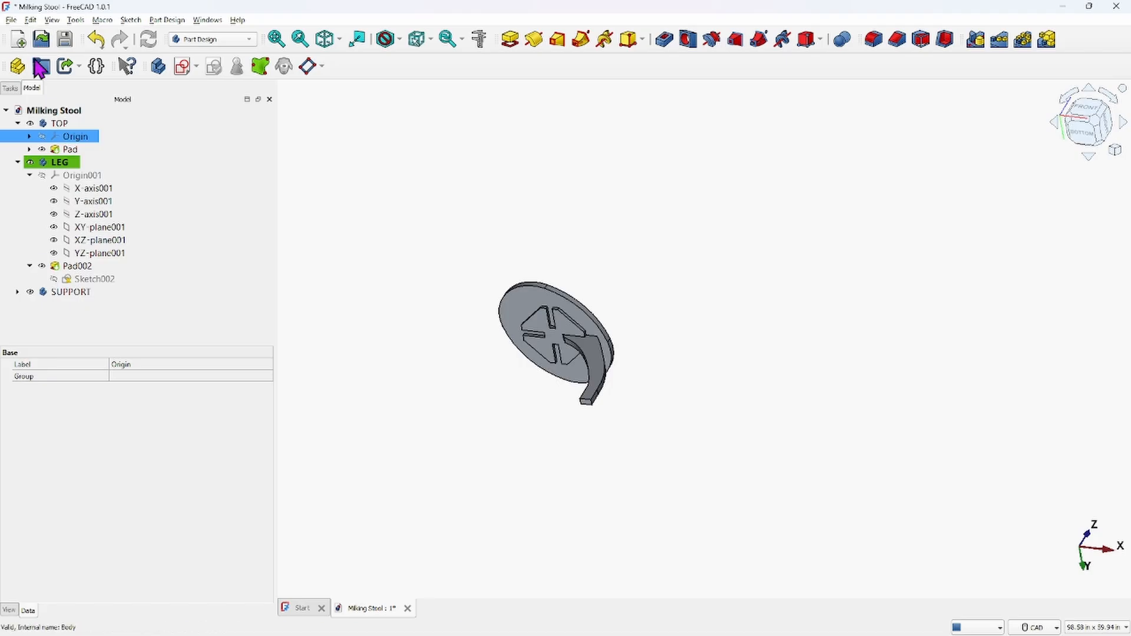
Select the LEG body and create three clones of it
left_click(54, 166)
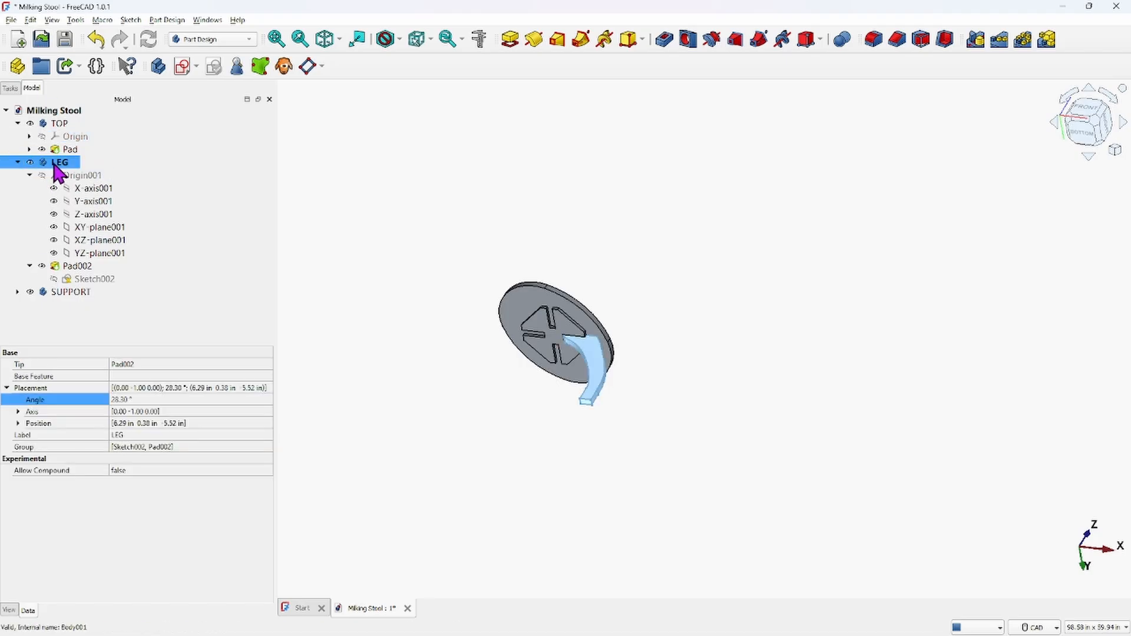
right_click(54, 165)
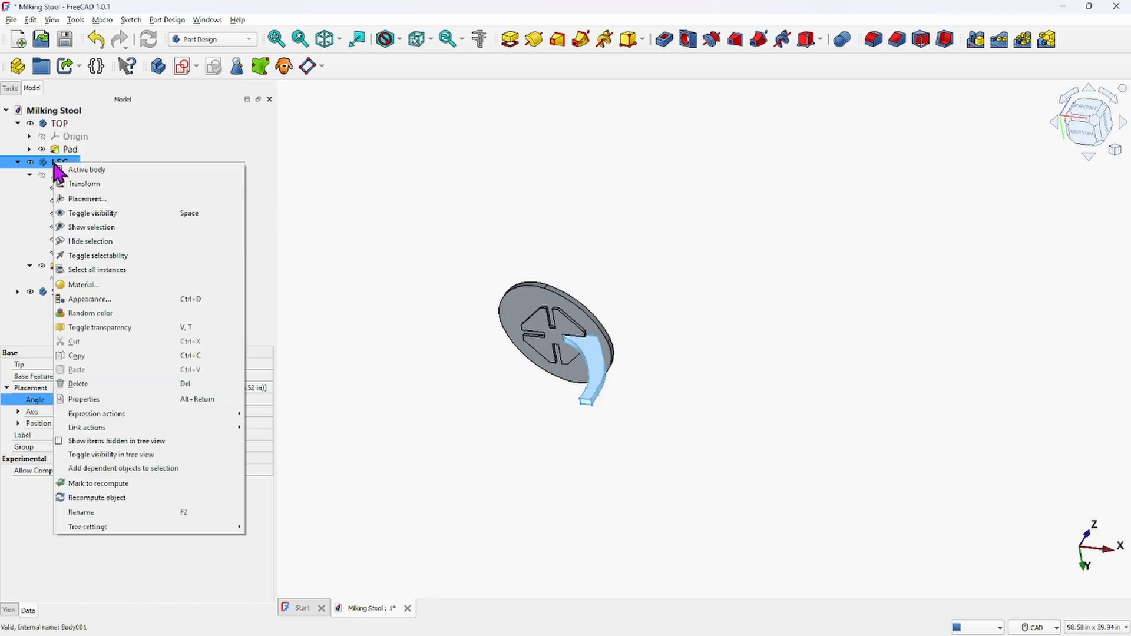
left_click(318, 180)
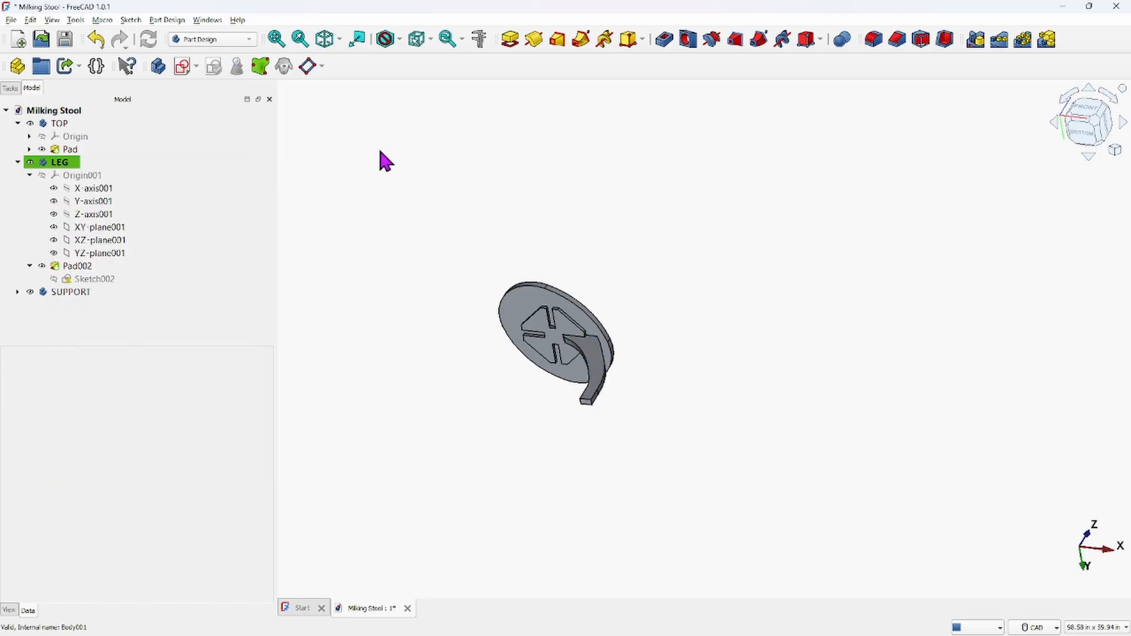
double_click(88, 164)
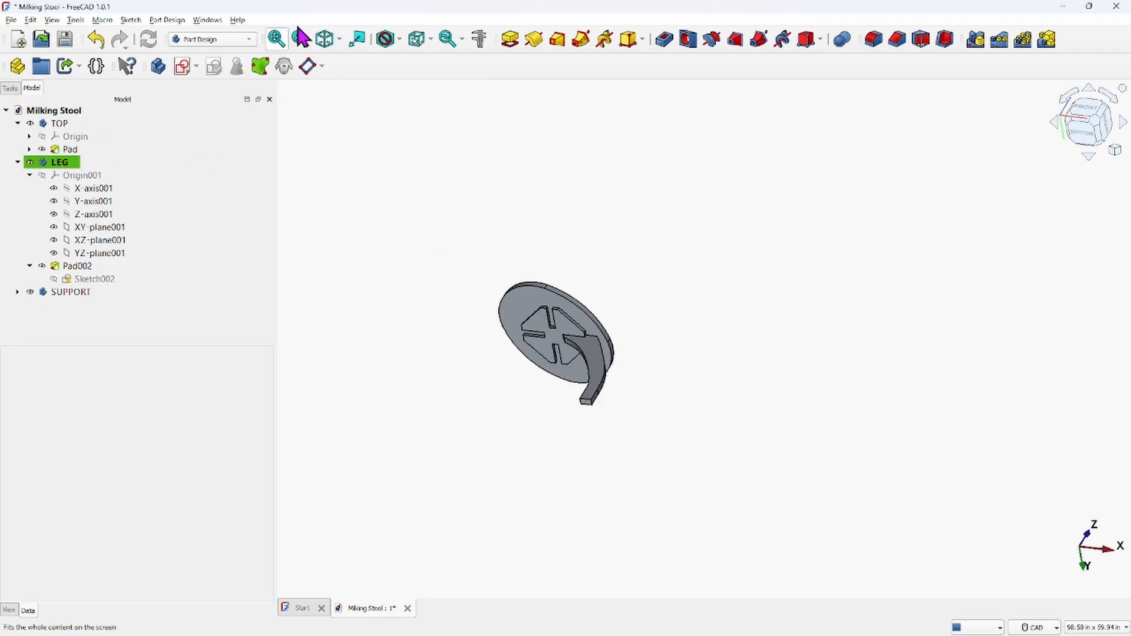
left_click(64, 162)
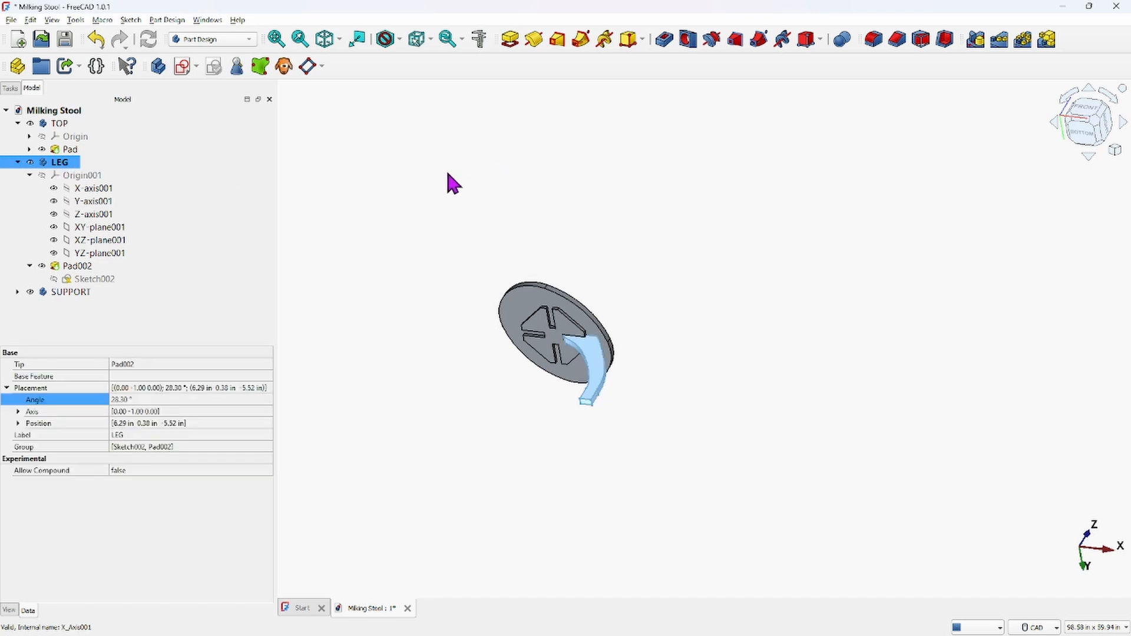
left_click(285, 66)
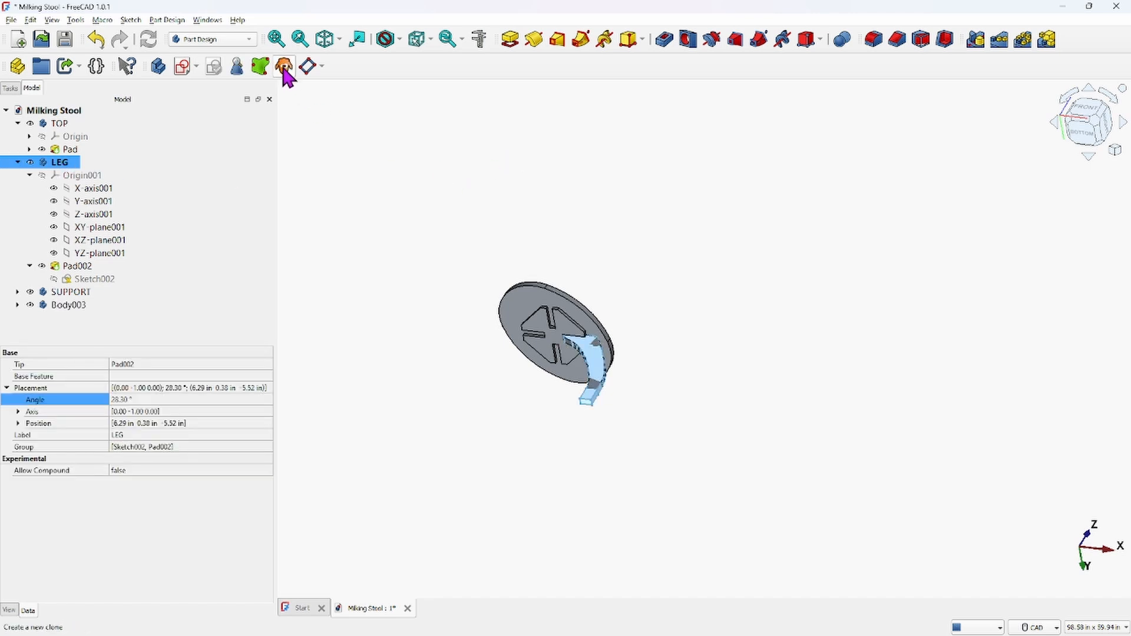
left_click(284, 68)
left_click(284, 68)
Rename the first clone body LEG2
left_click(80, 306)
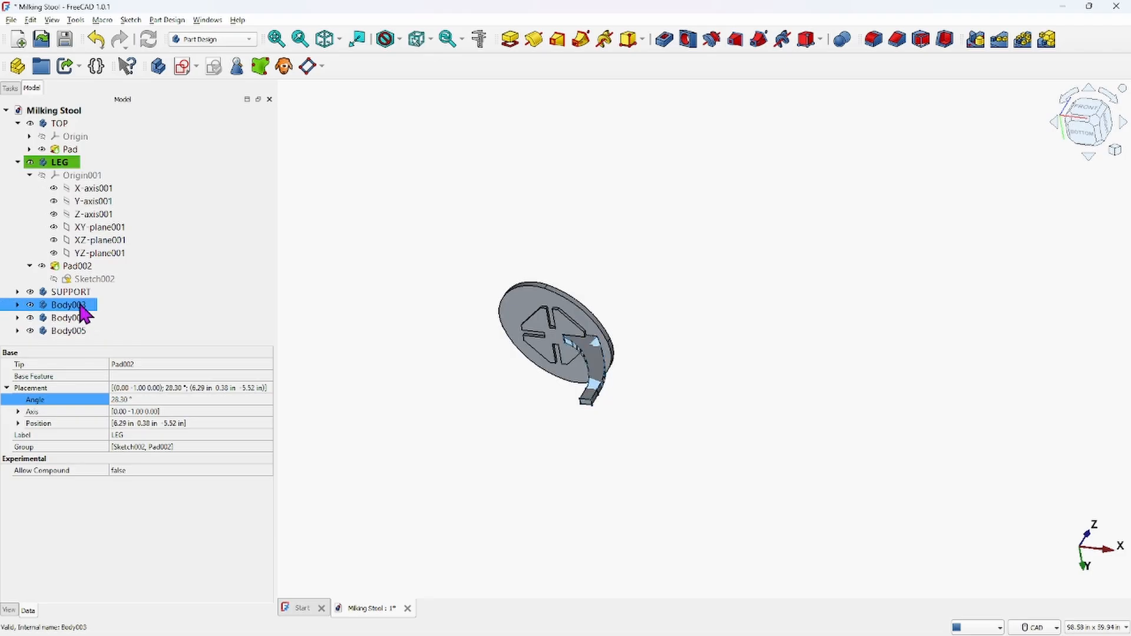
right_click(82, 311)
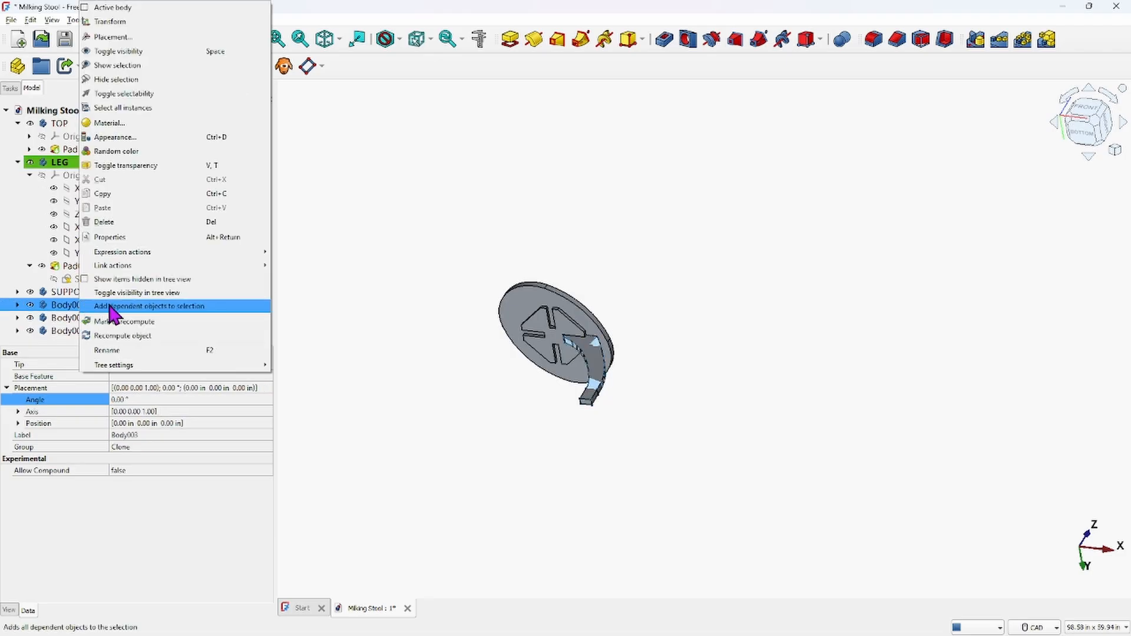
left_click(112, 351)
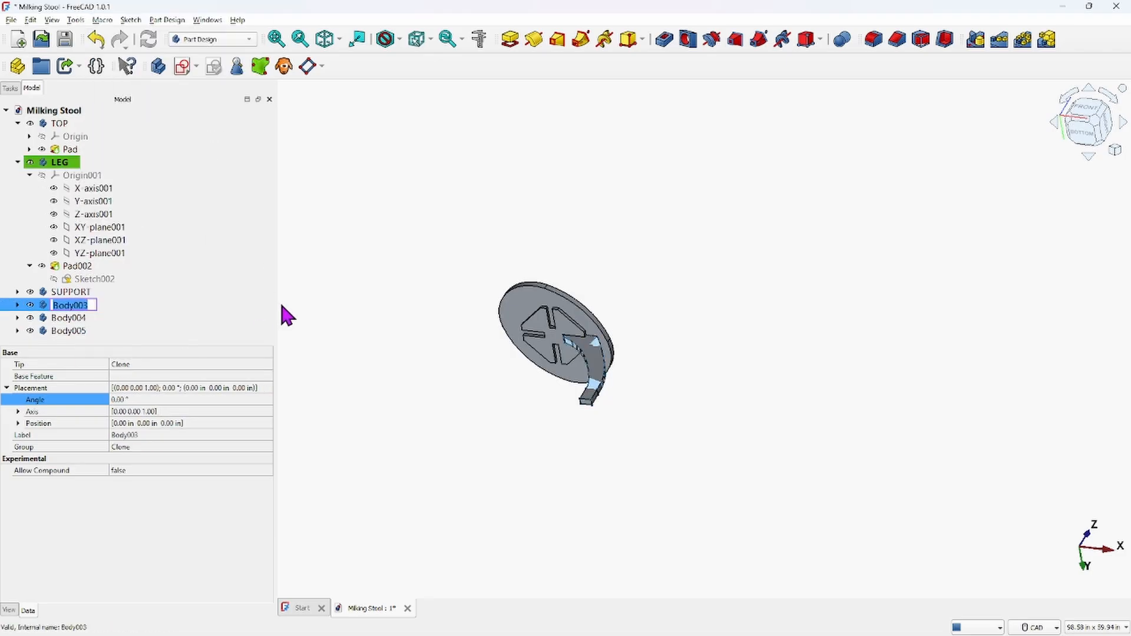
key("BackSpace")
type("LEG2")
key("Return")
Rename the remaining two clone bodies LEG3 and LEG4
key("Down")
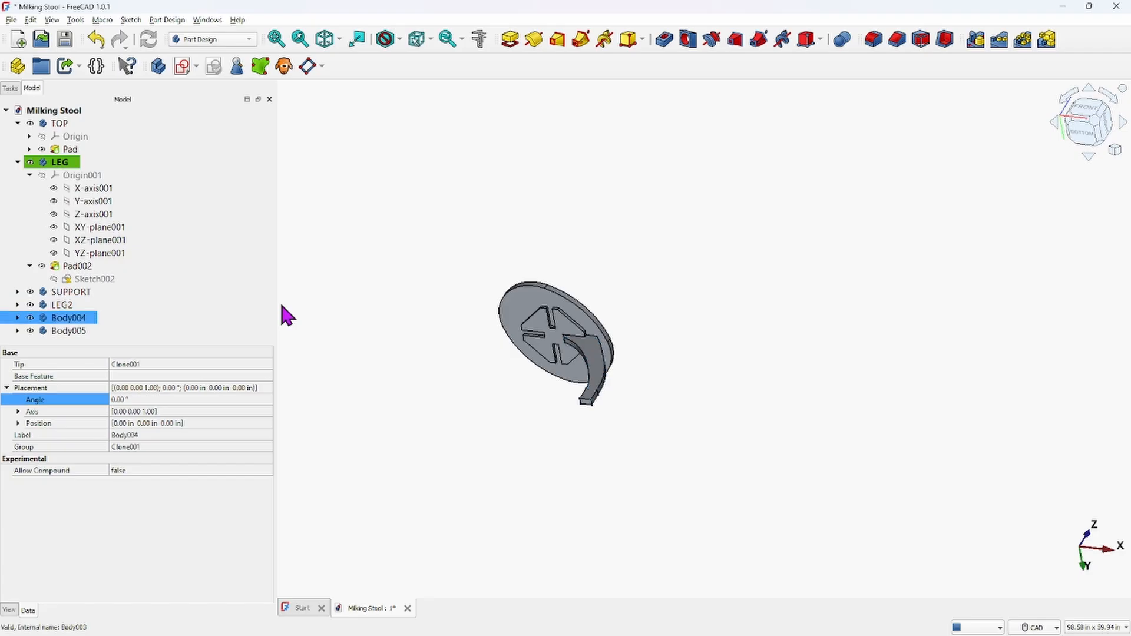
key("F2")
type("LEG3")
key("Return")
key("Down")
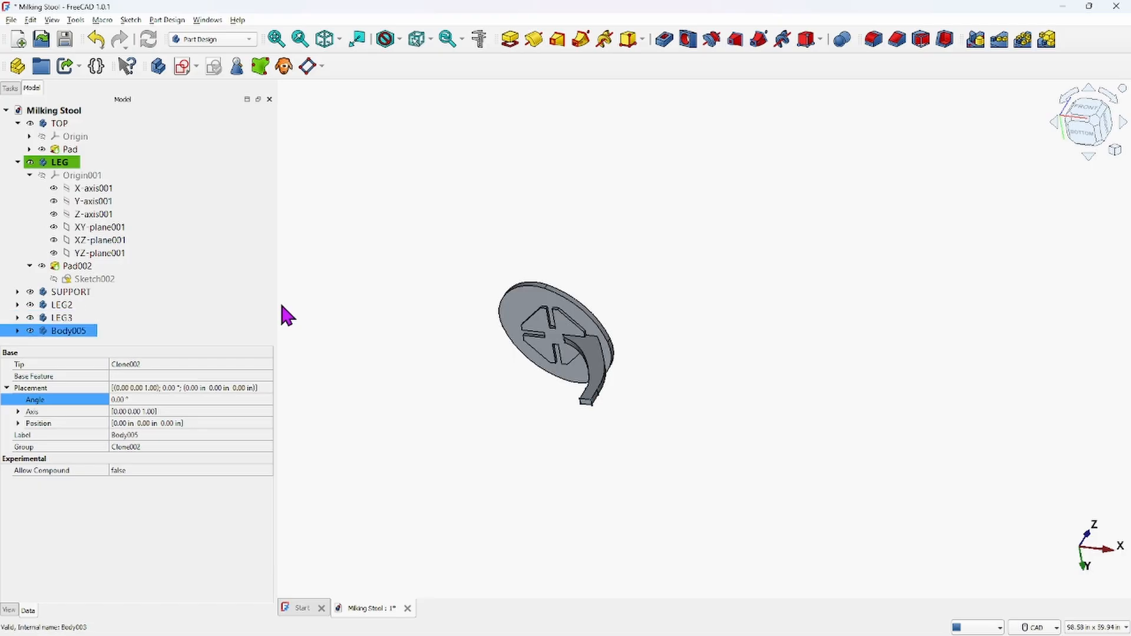
key("F2")
type("LEG4")
key("Return")
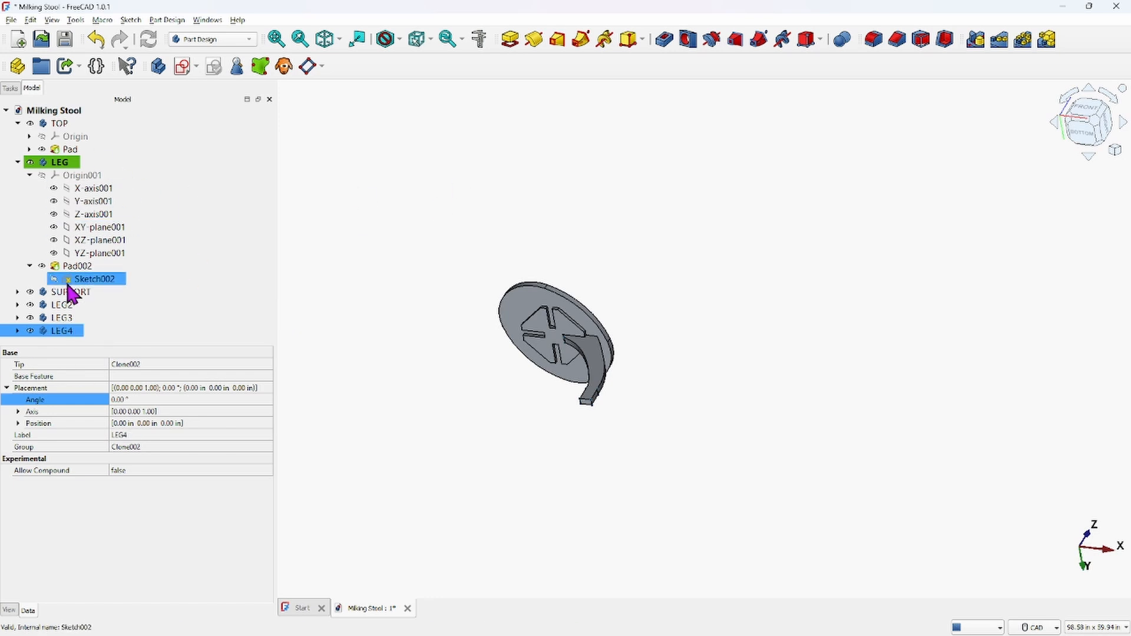
Expand the LEG2, LEG3 and LEG4 bodies in the tree to list their origins and clones
left_click(27, 304, "ctrl")
left_click(28, 305)
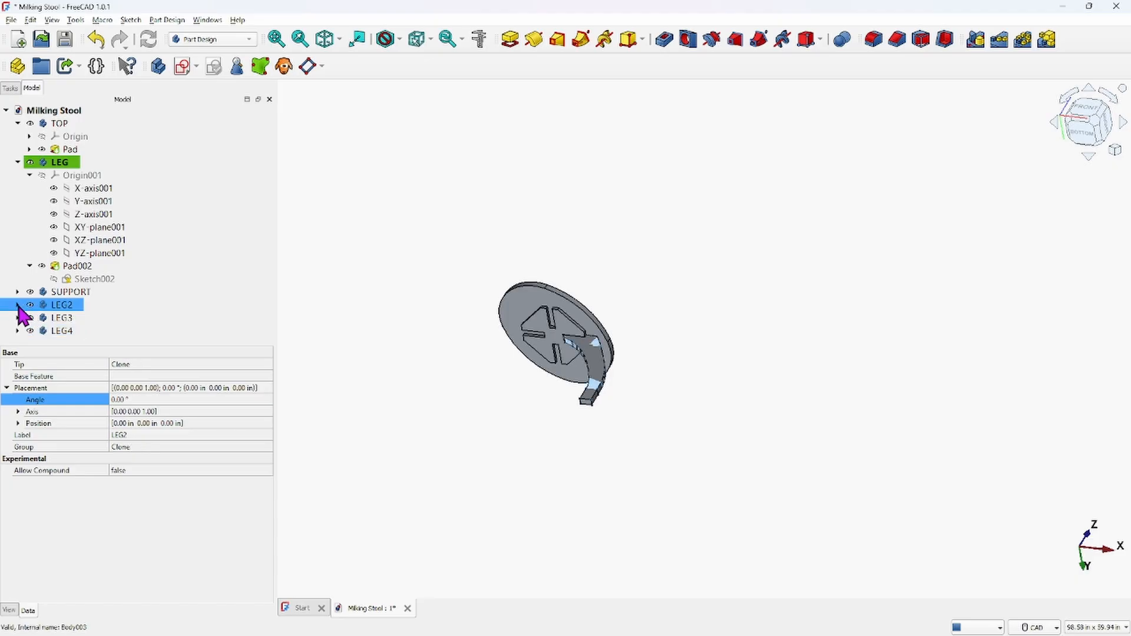
left_click(17, 304)
scroll(188, 250, "down", 1)
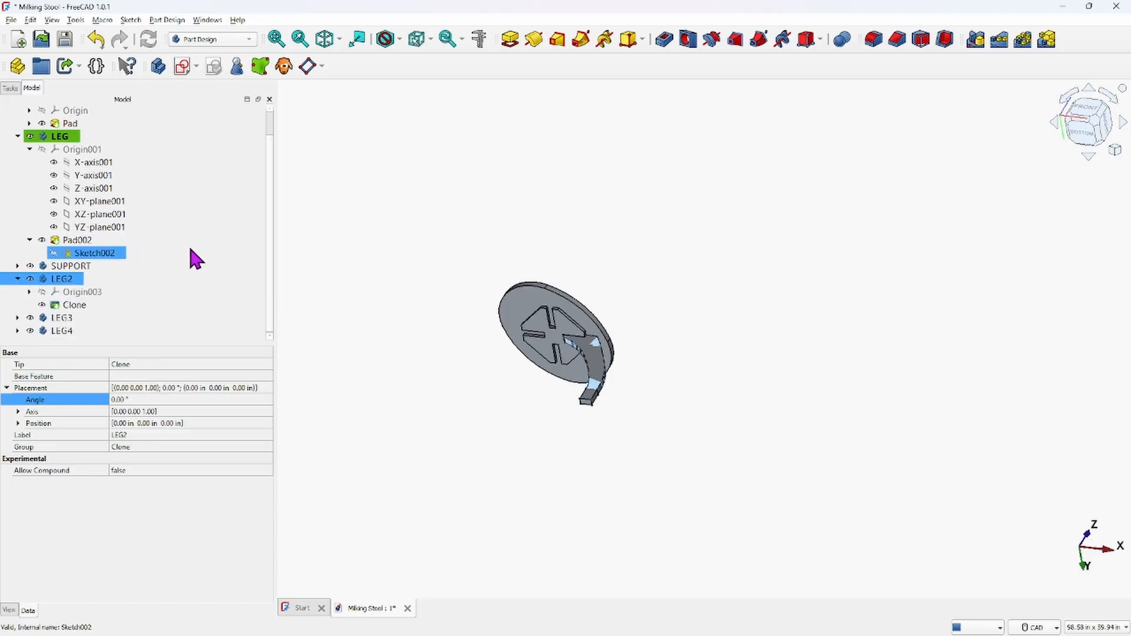
left_click(17, 318)
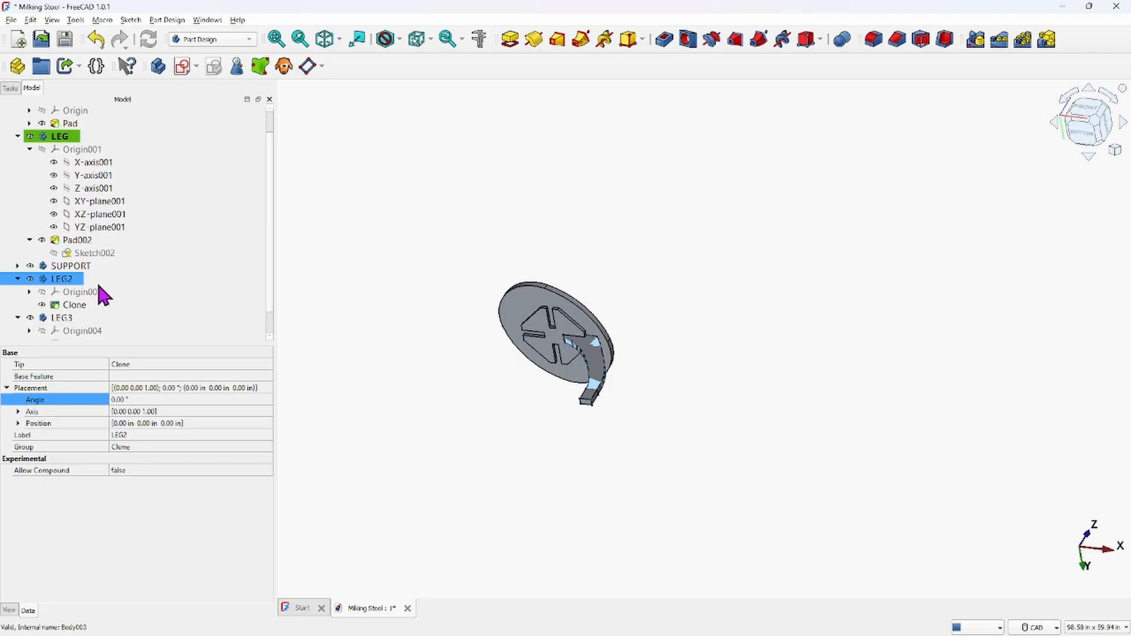
scroll(71, 306, "down", 1)
left_click(18, 331)
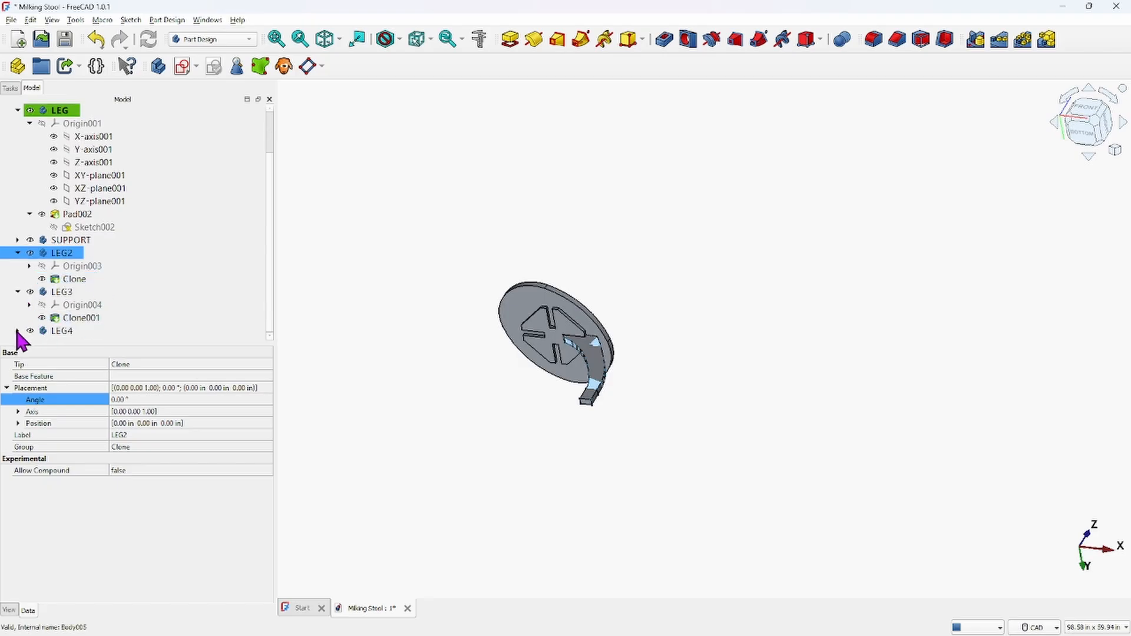
scroll(683, 413, "down", 3)
Show LEG2's Origin003 and inspect the clone's position relative to the seat from several angles
middle_click_drag(655, 387, 614, 379)
scroll(627, 366, "up", 10)
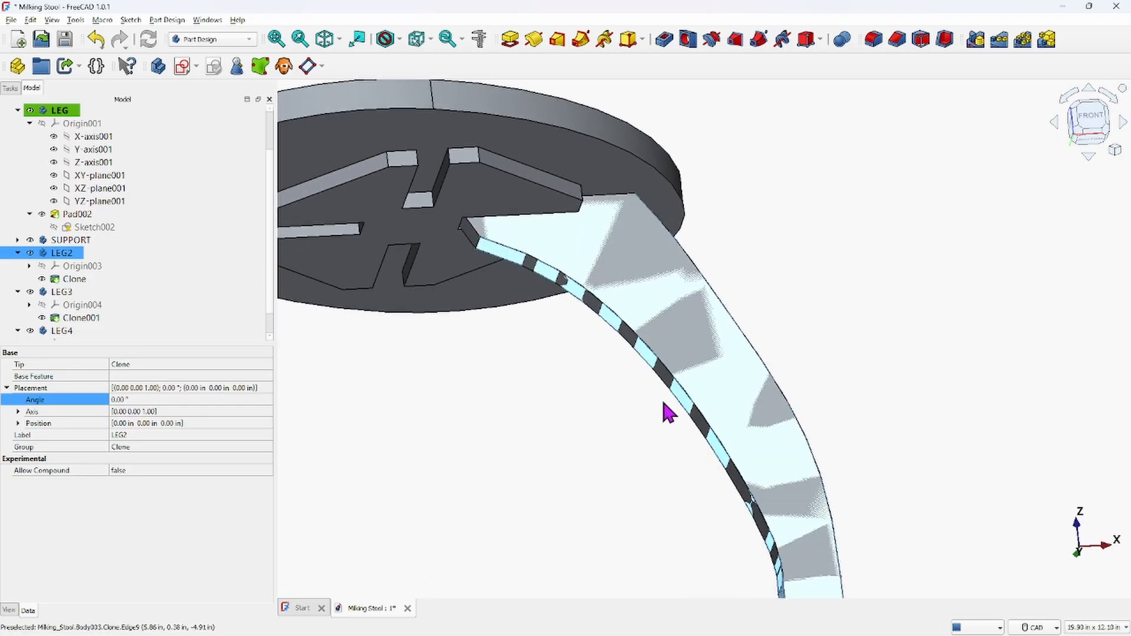
scroll(660, 399, "down", 3)
middle_click_drag(644, 390, 644, 379)
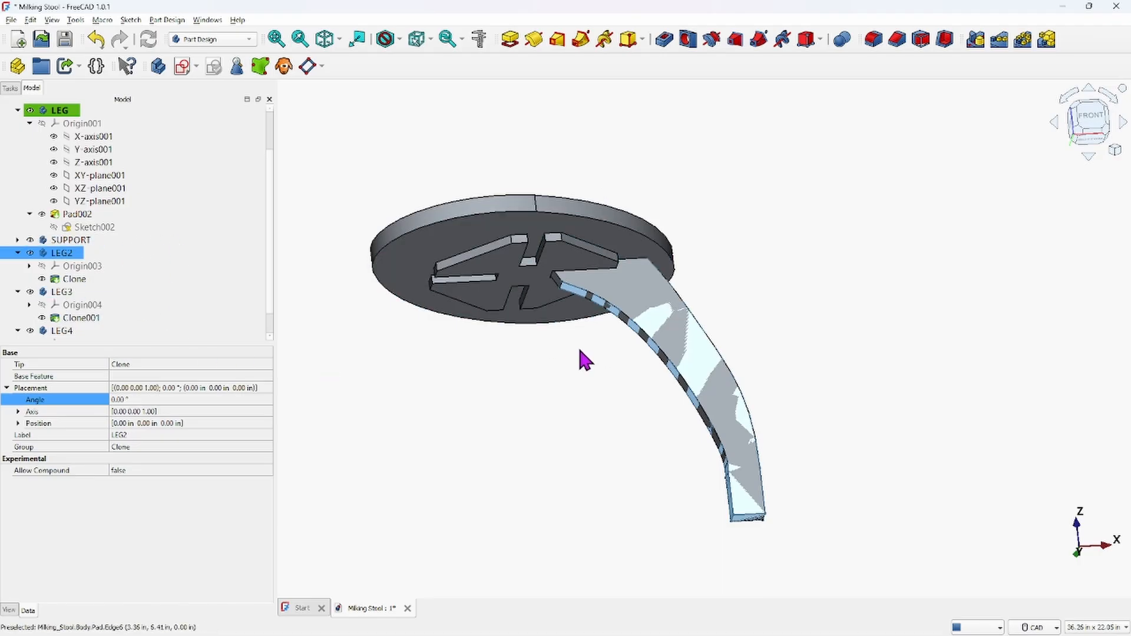
scroll(585, 361, "down", 1)
left_click(66, 279)
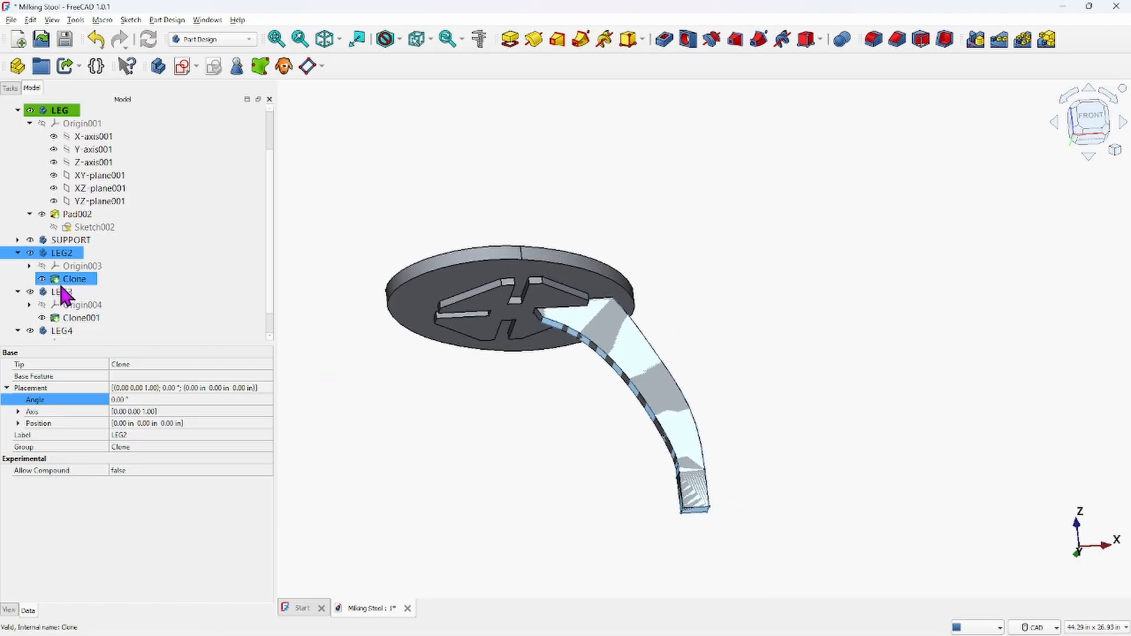
left_click(51, 267)
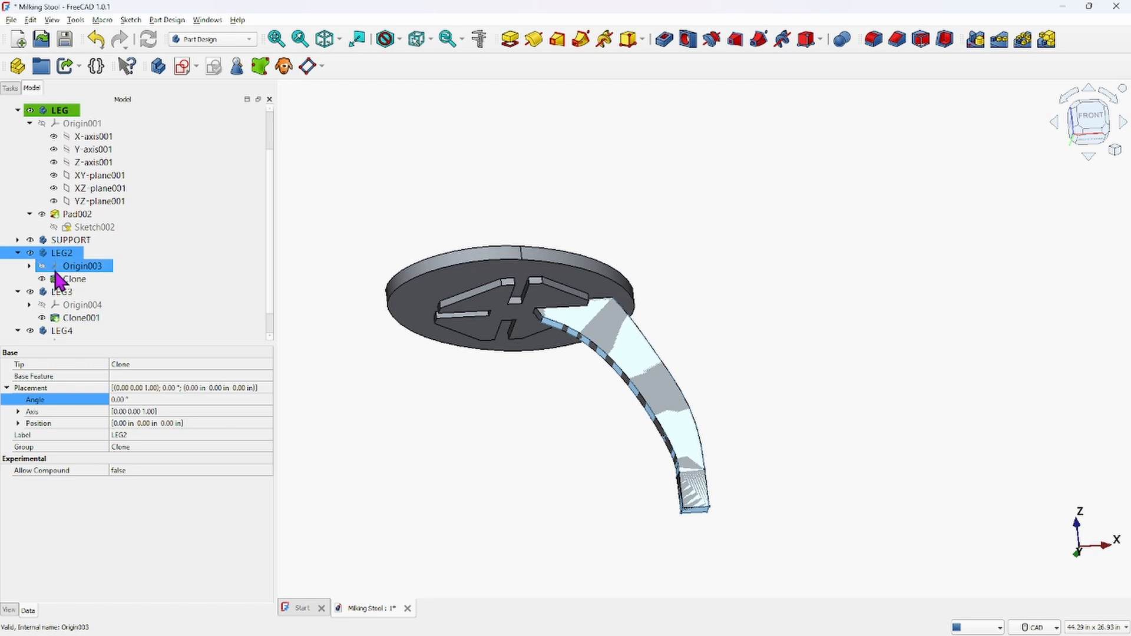
left_click(42, 266)
scroll(739, 312, "down", 2)
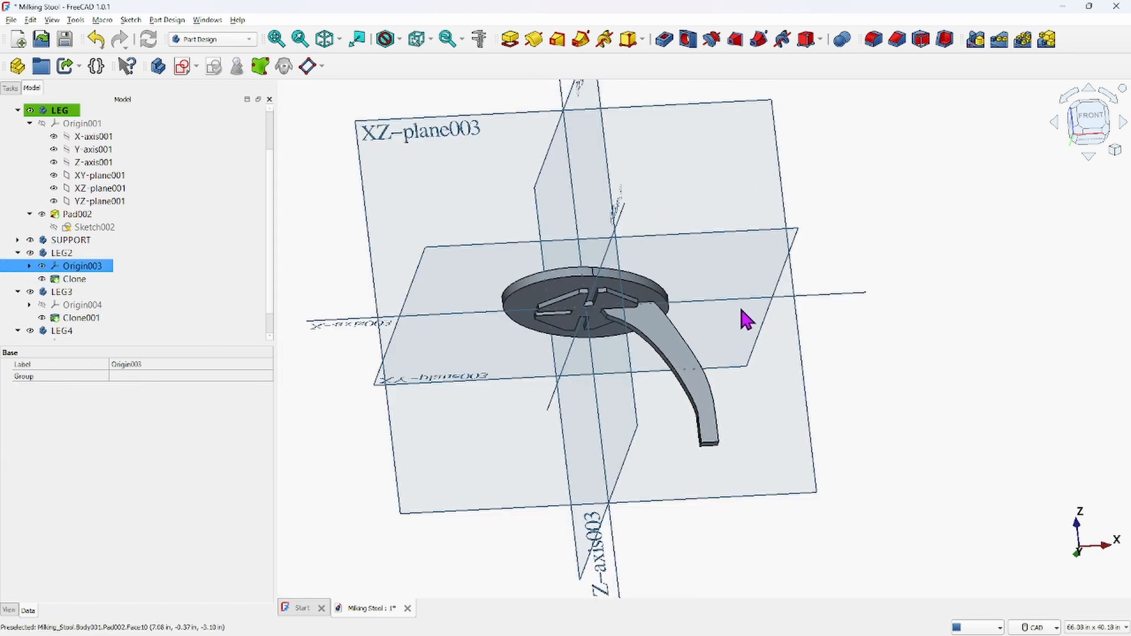
middle_click_drag(846, 386, 858, 489)
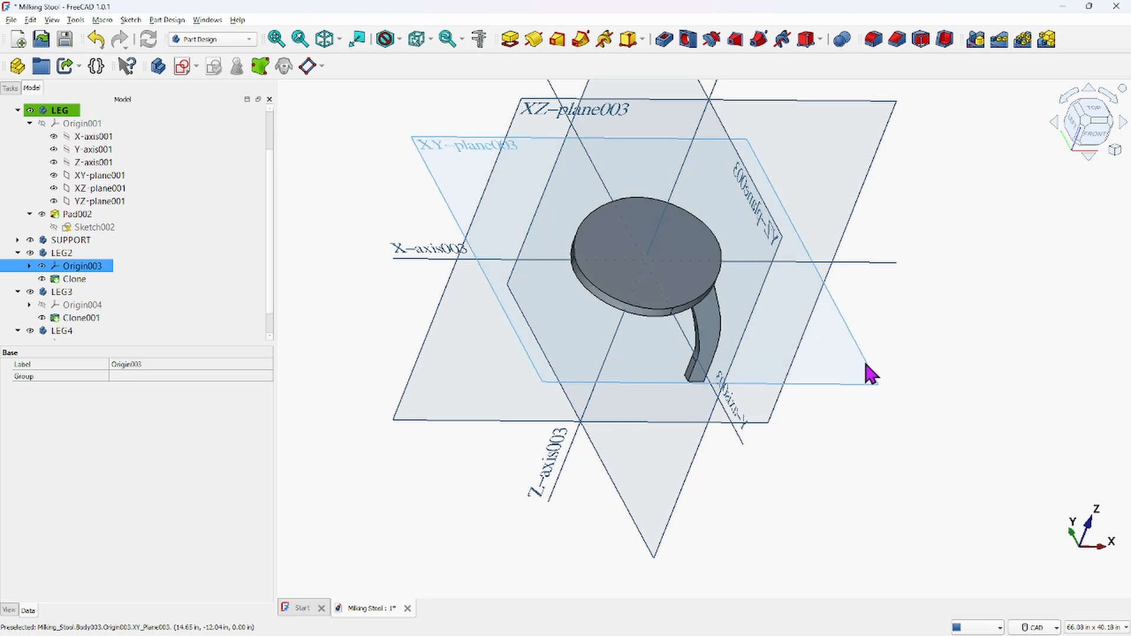
scroll(811, 384, "up", 2)
scroll(816, 386, "down", 2)
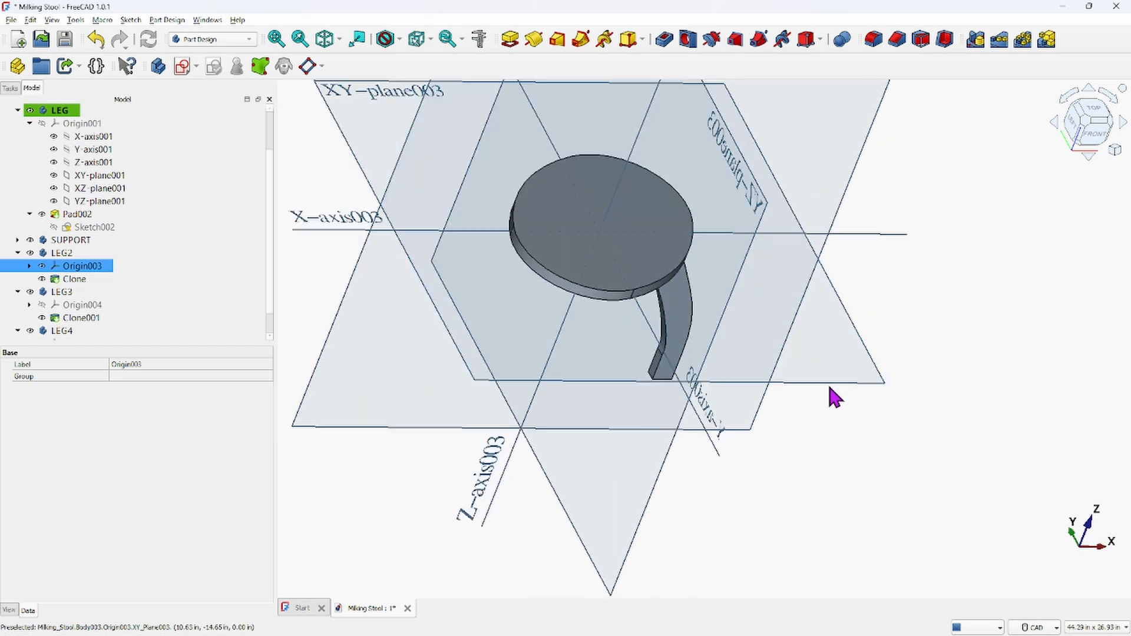
Show the LEG body's Origin001 alongside LEG2's origin and compare them from the front
left_click(55, 112)
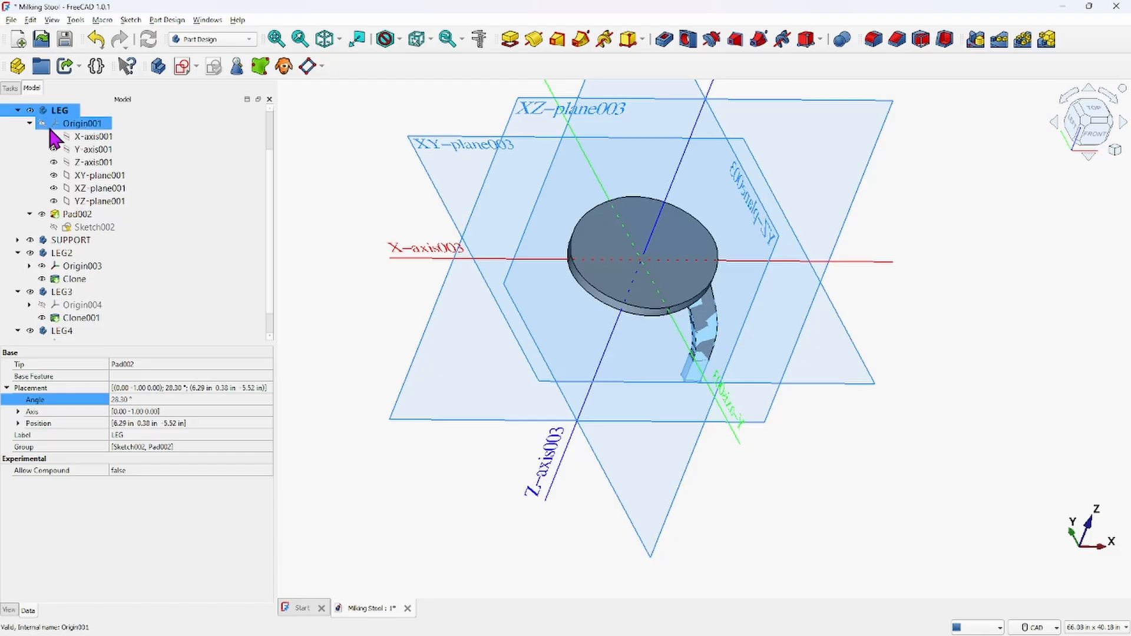
left_click(43, 124)
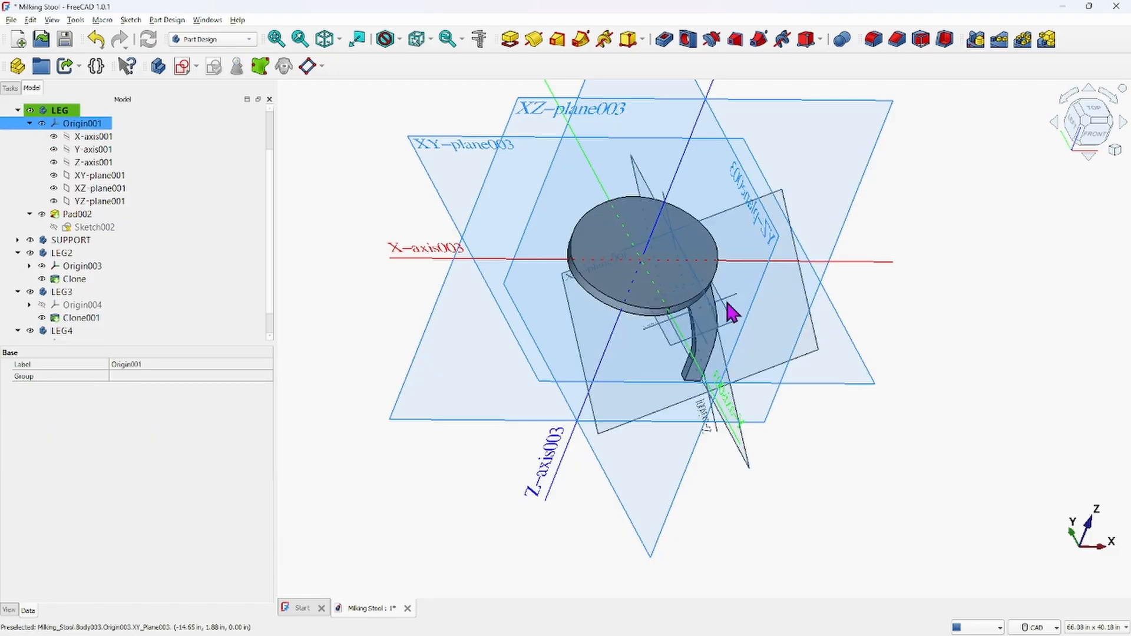
middle_click_drag(881, 462, 843, 394)
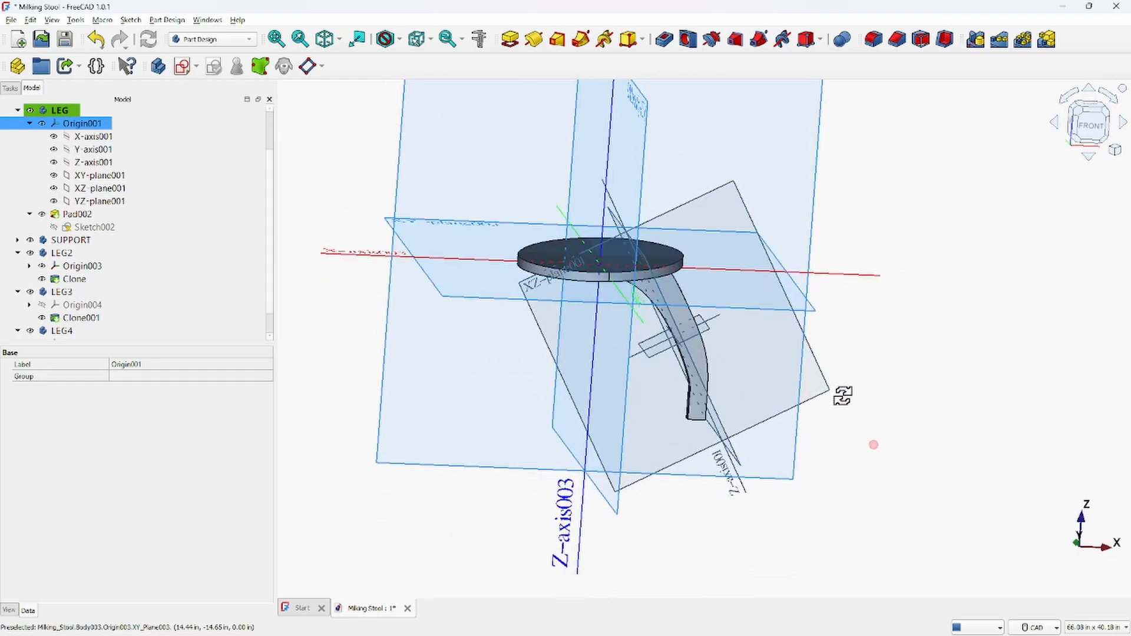
left_click(596, 258)
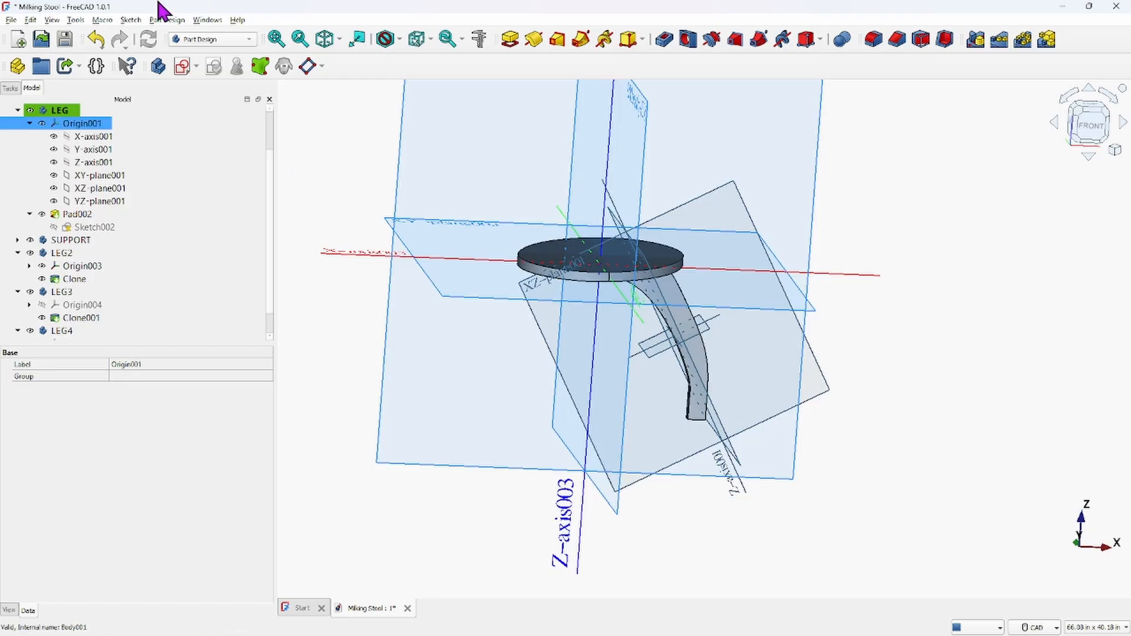
Hide the Origin001 and Origin003 planes again
left_click(42, 124)
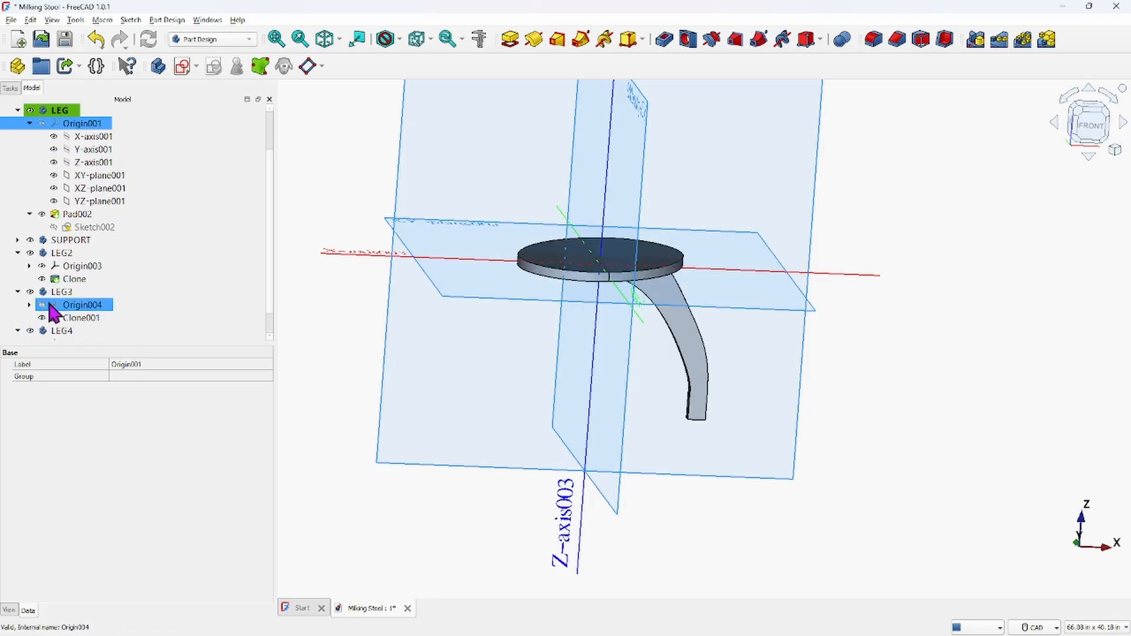
left_click(66, 268)
key("space")
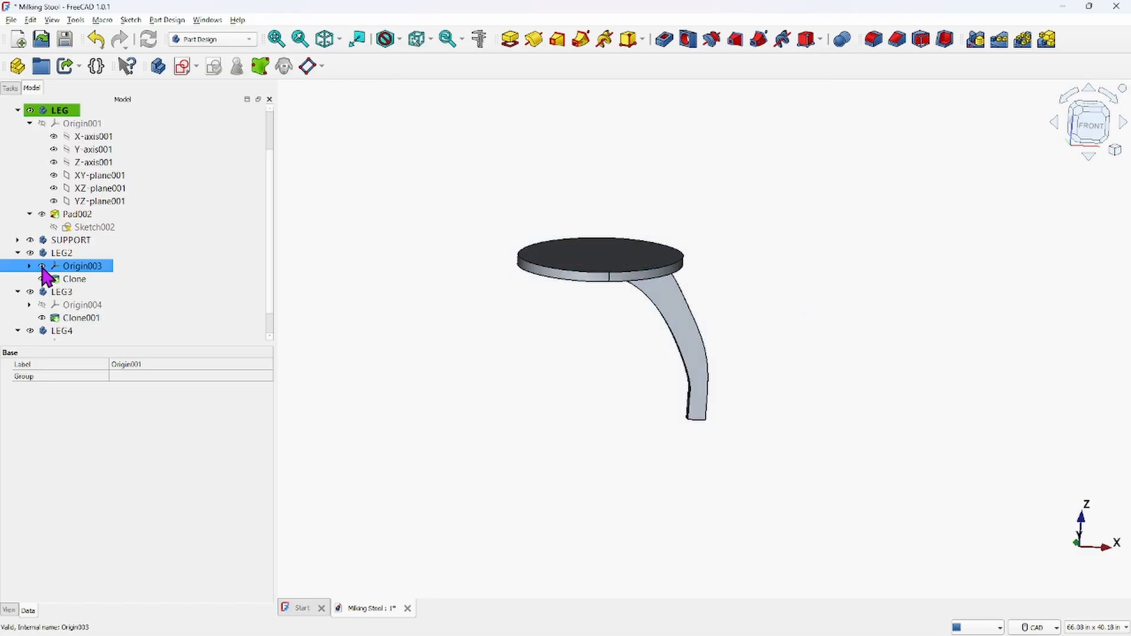
Rotate the LEG2 body 90° about its vertical axis with the Transform tool, using a 90° rotation increment
left_click(470, 346)
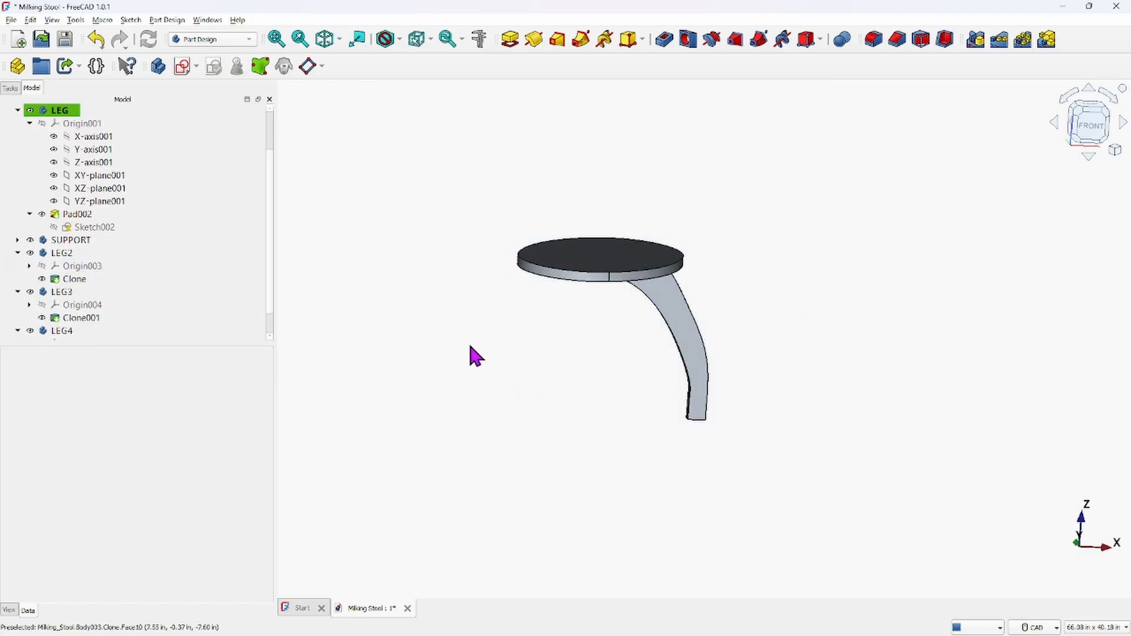
middle_click_drag(588, 357, 497, 336)
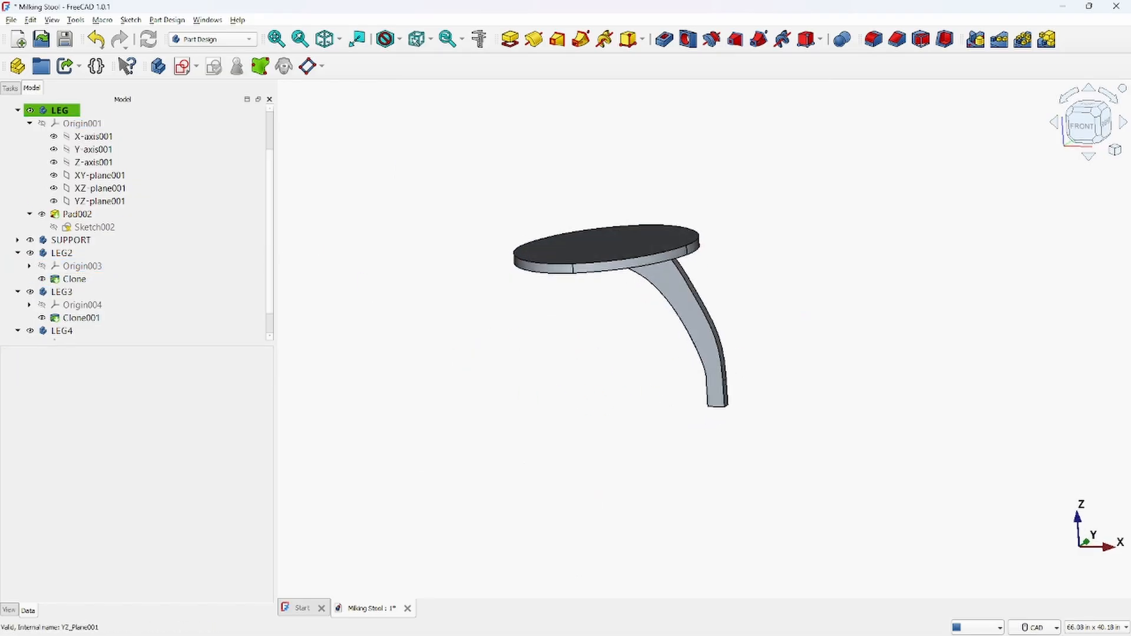
left_click(88, 252)
left_click(66, 253)
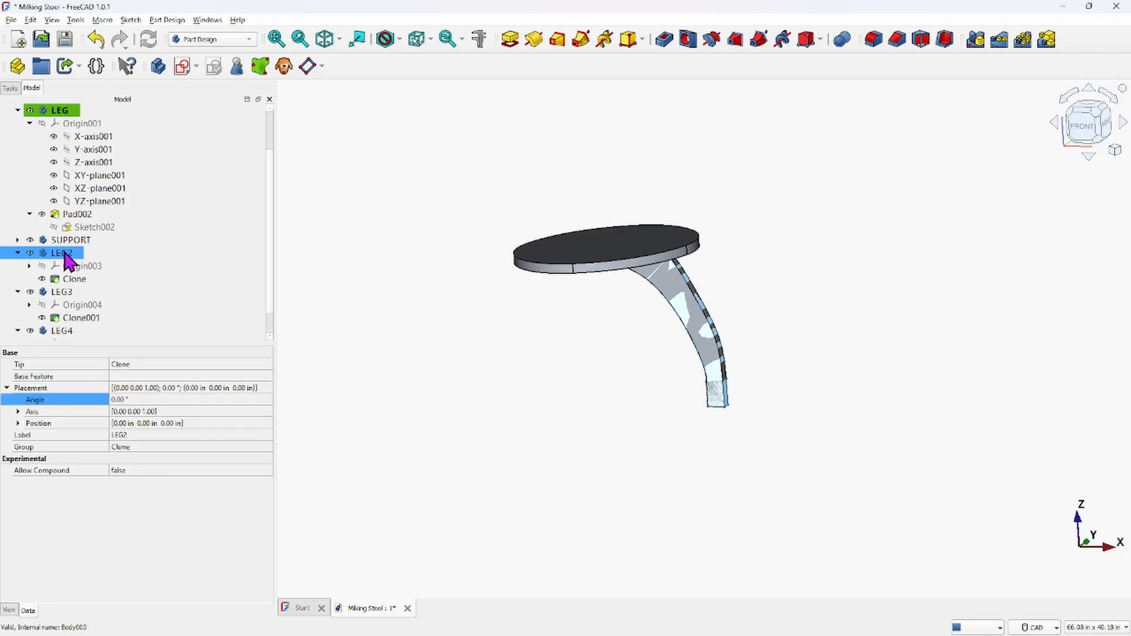
right_click(66, 254)
left_click(70, 277)
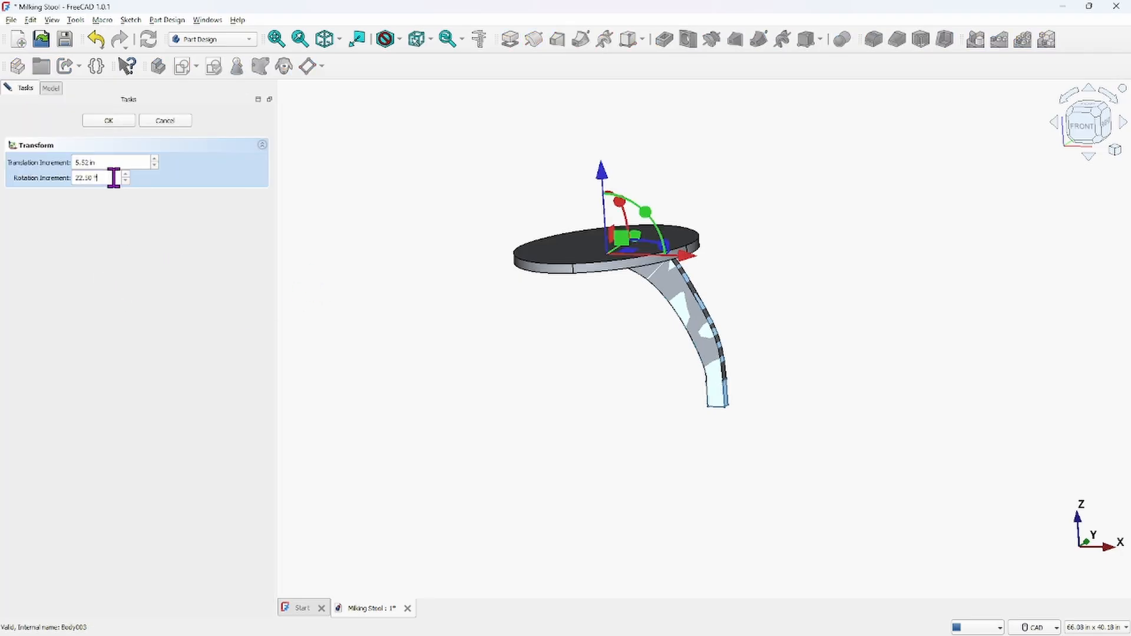
left_click_drag(114, 174, 36, 172)
type("90")
middle_click_drag(684, 336, 680, 177)
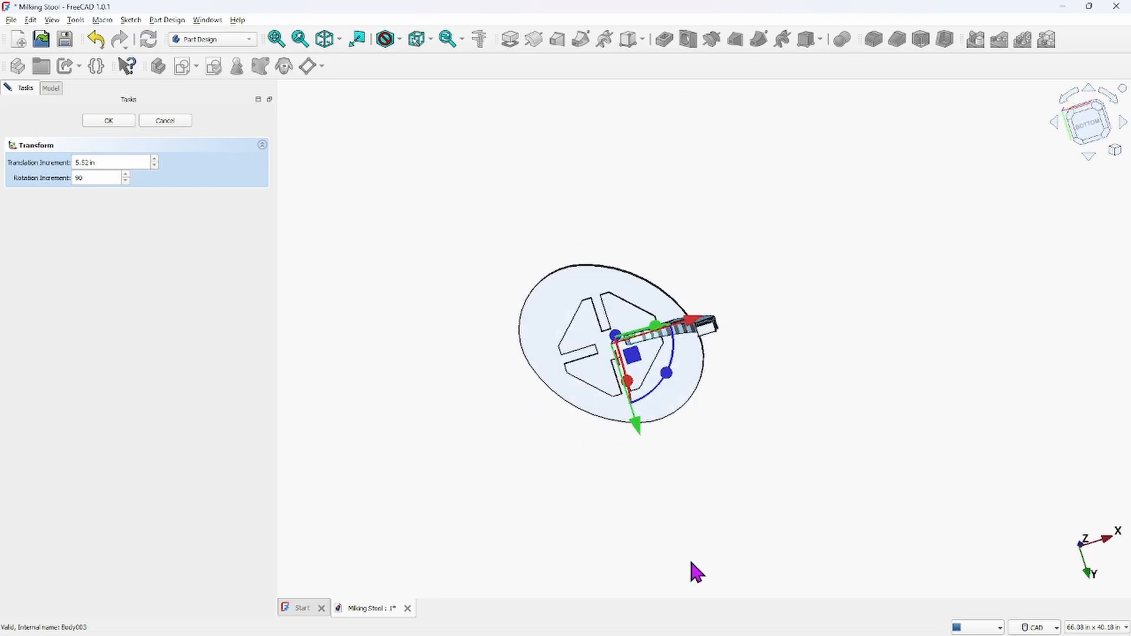
left_click_drag(649, 391, 557, 383)
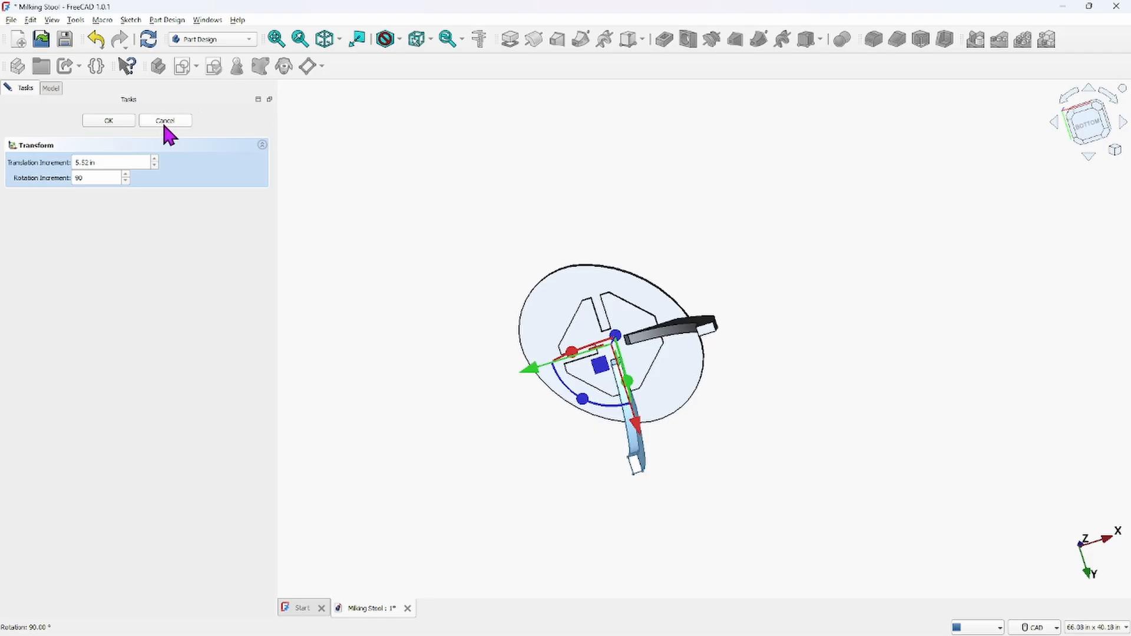
left_click(110, 121)
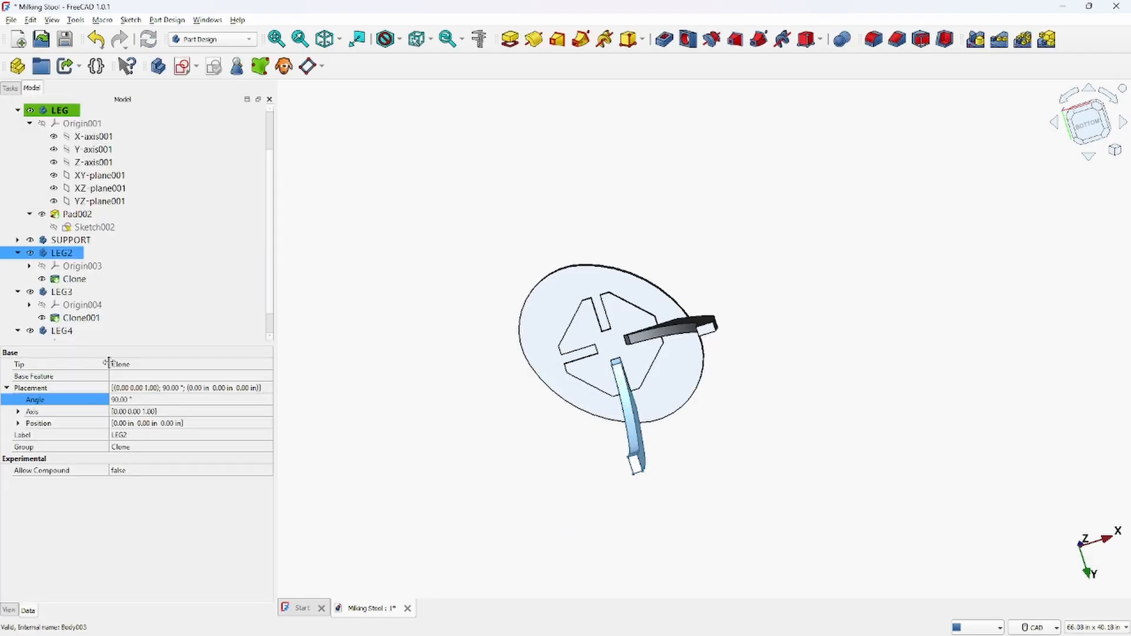
Rotate the LEG3 body 180° about its vertical axis with the Transform tool
left_click(59, 292)
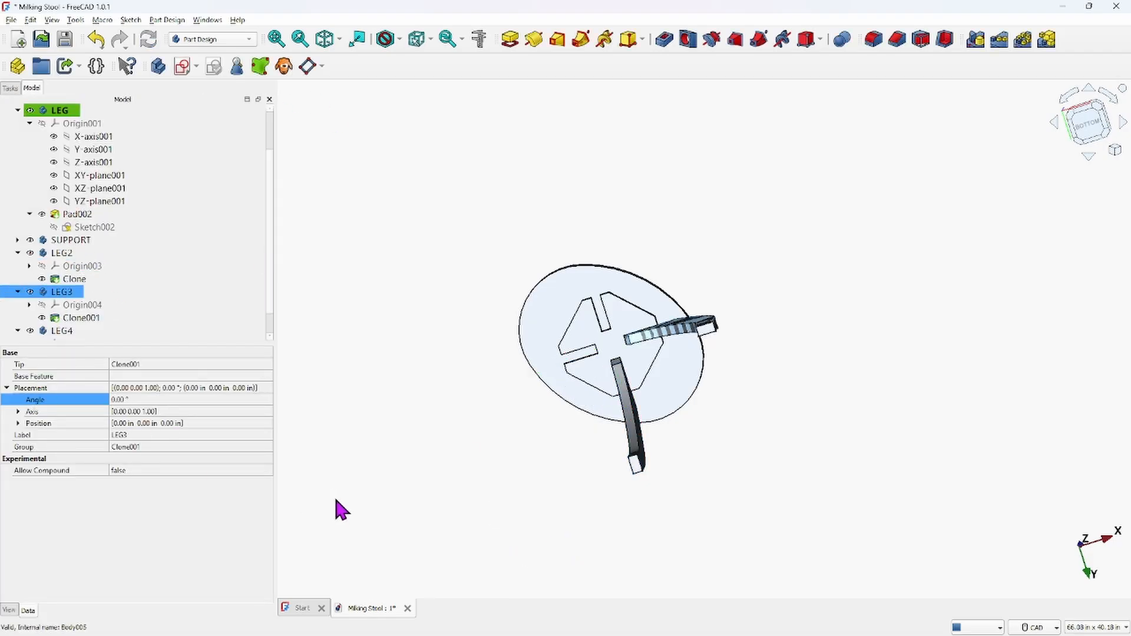
right_click(61, 293)
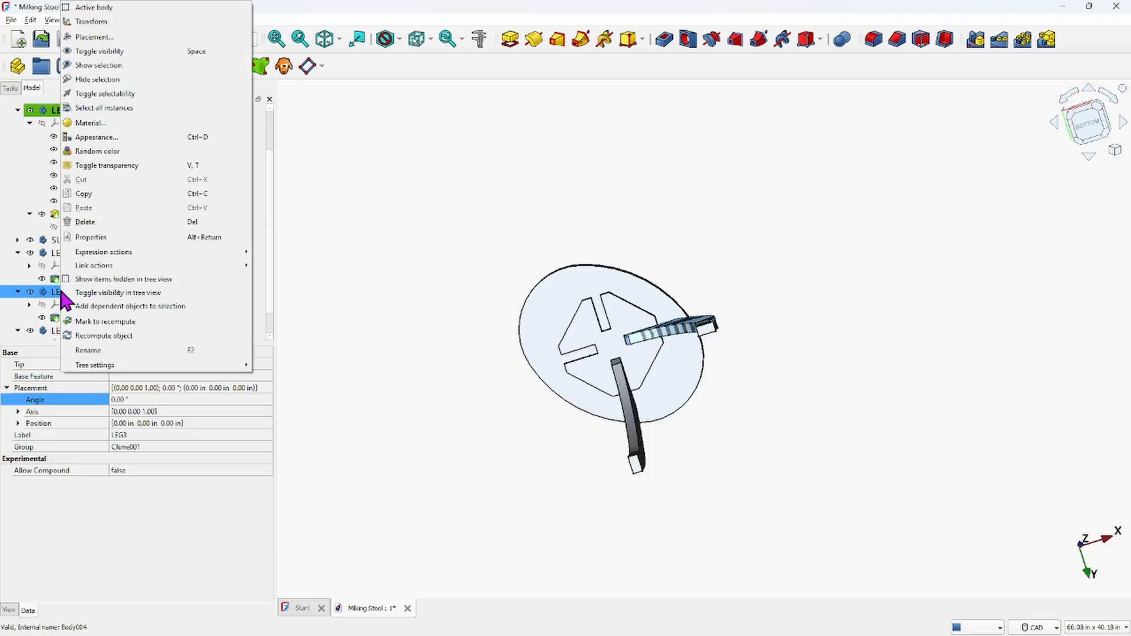
left_click(99, 22)
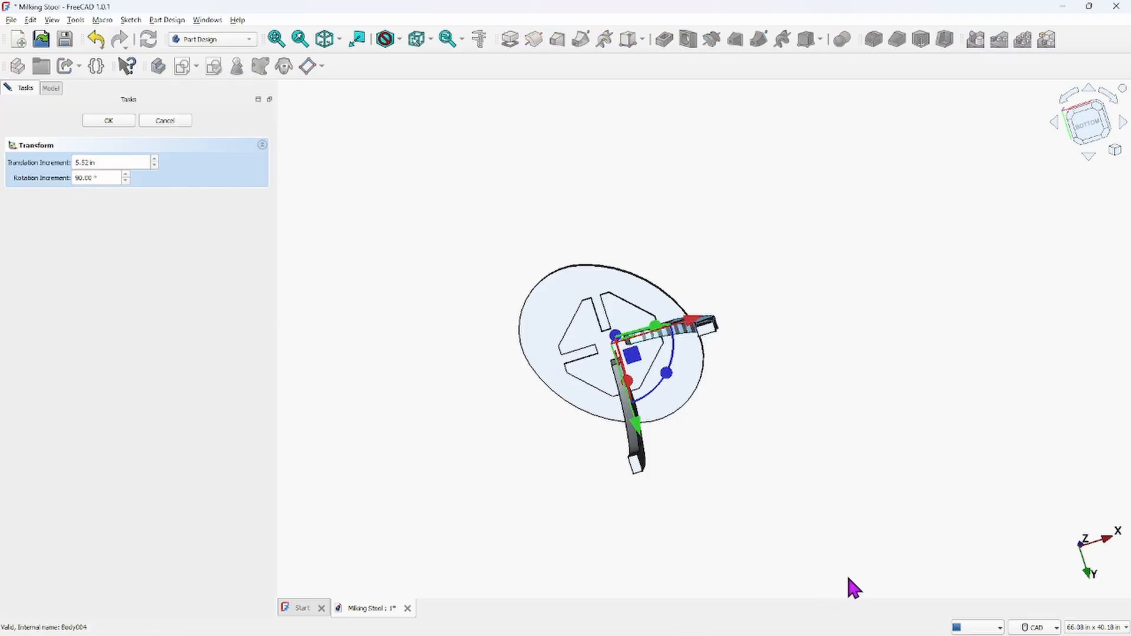
left_click_drag(669, 383, 527, 354)
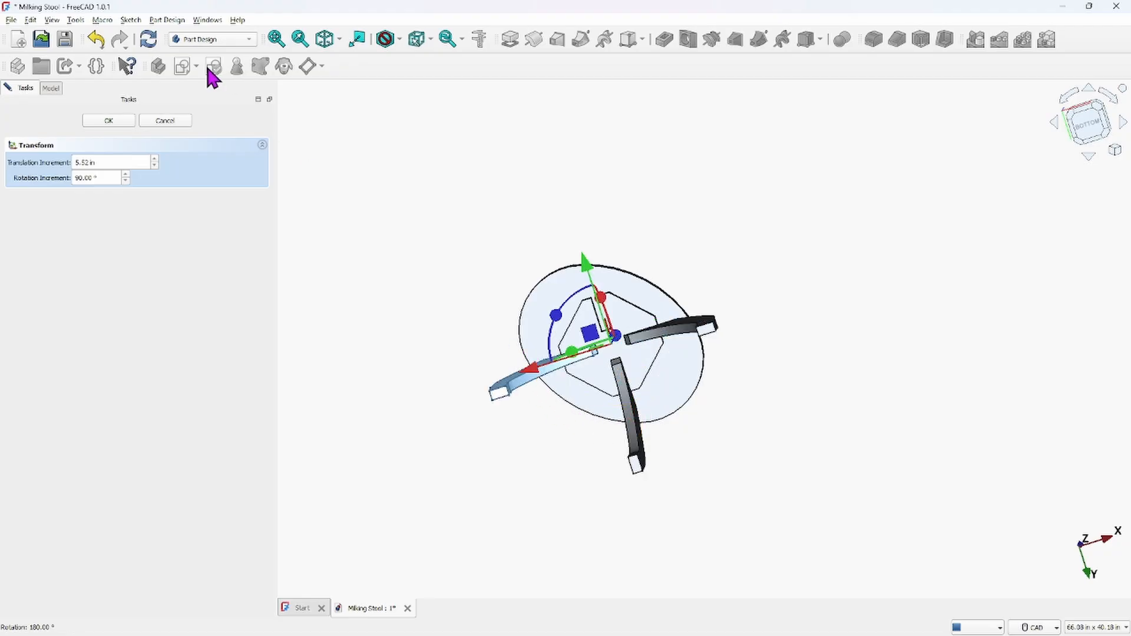
left_click(109, 120)
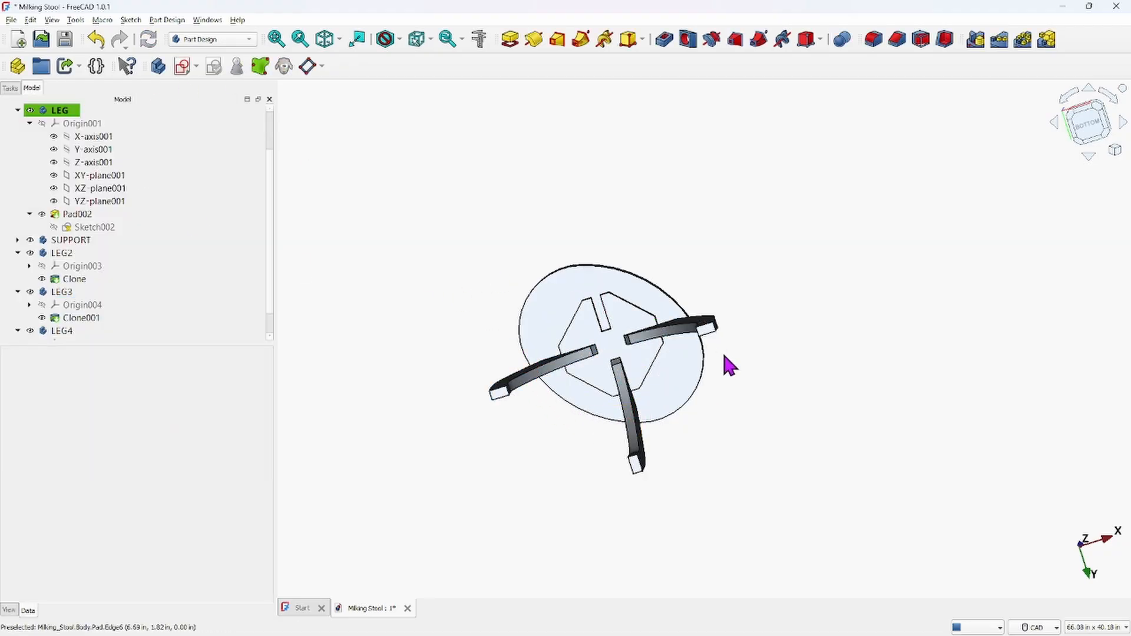
Rotate the LEG4 body -90° about its vertical axis with the Transform tool
left_click(79, 331)
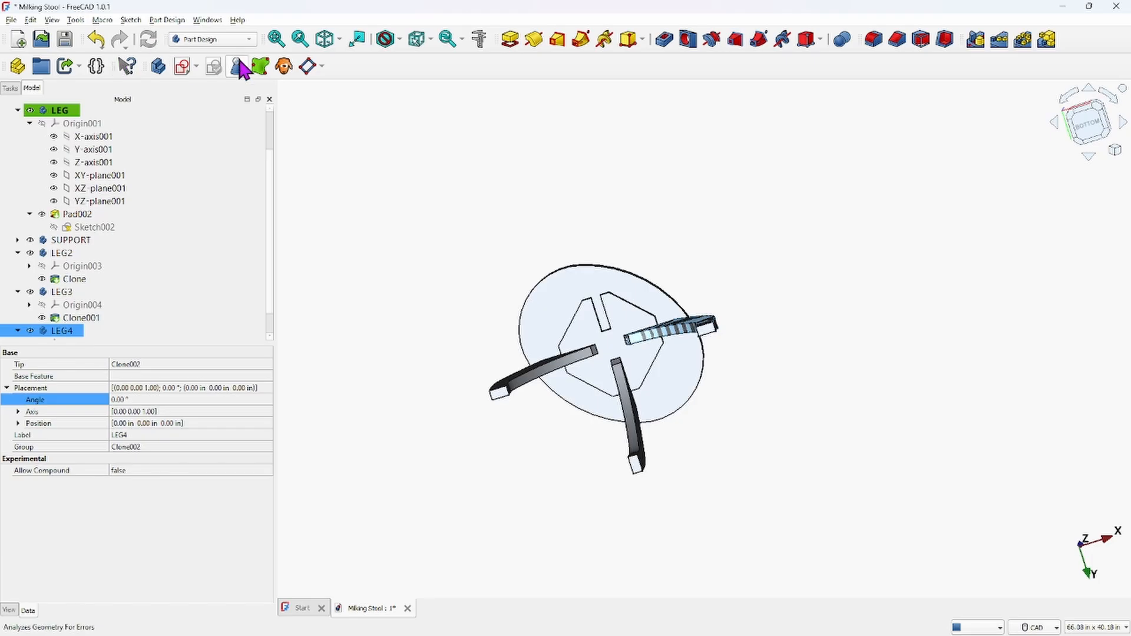
right_click(66, 333)
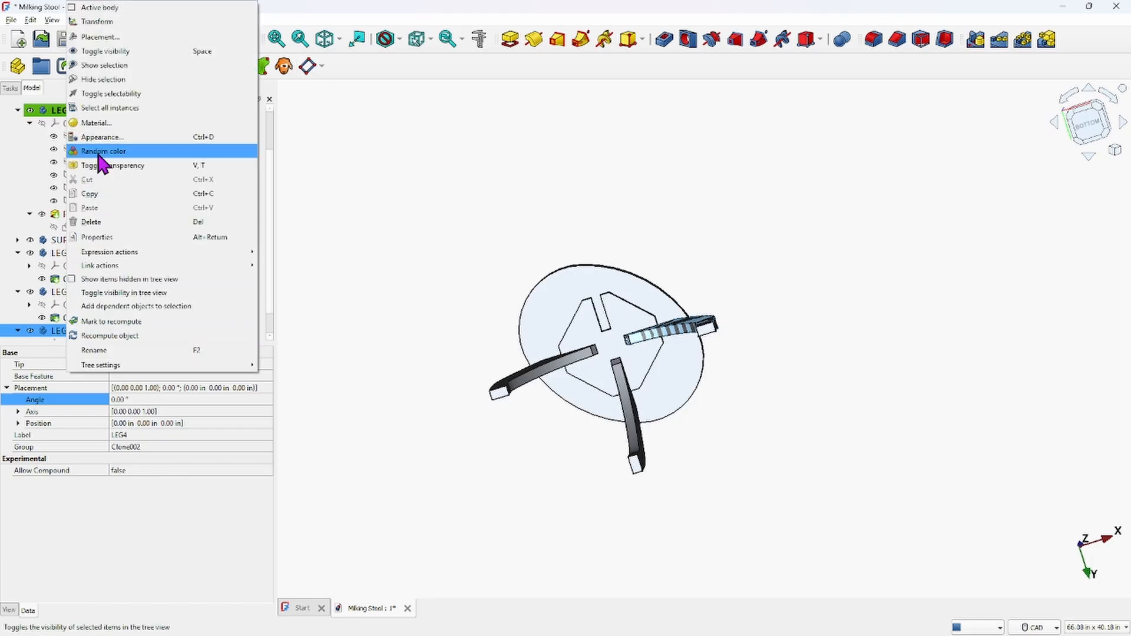
left_click(97, 22)
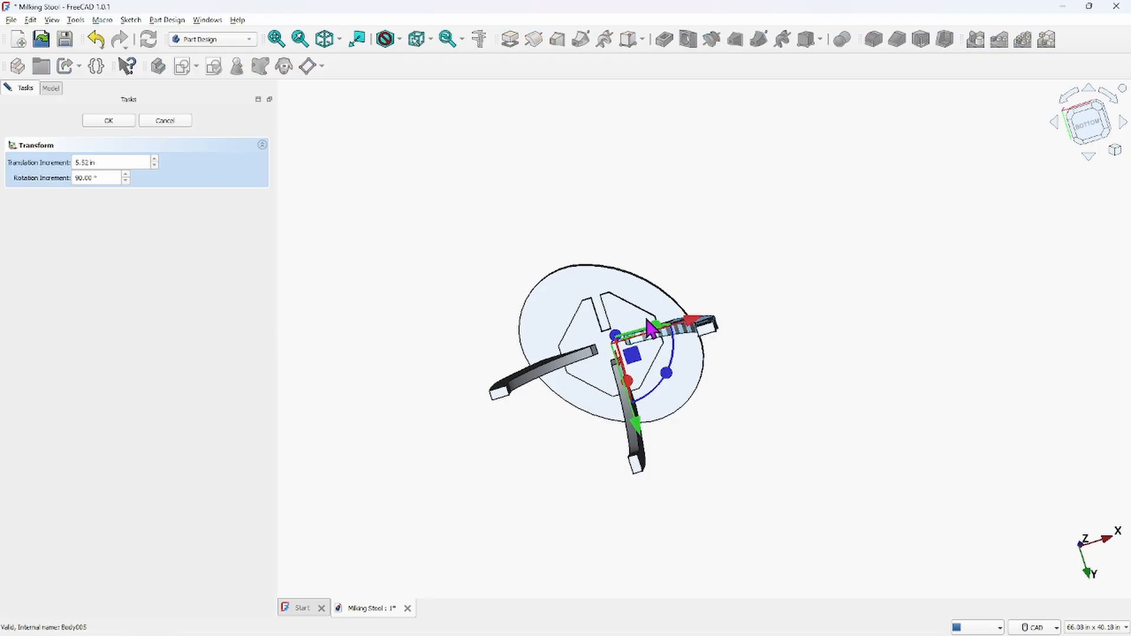
left_click_drag(671, 380, 619, 288)
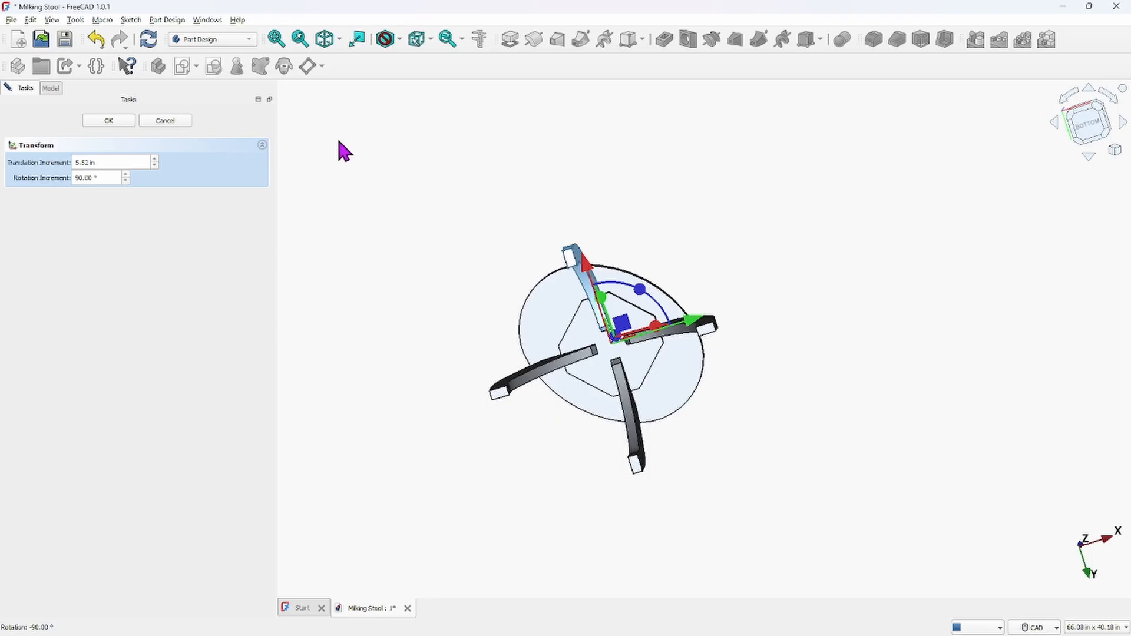
left_click(108, 121)
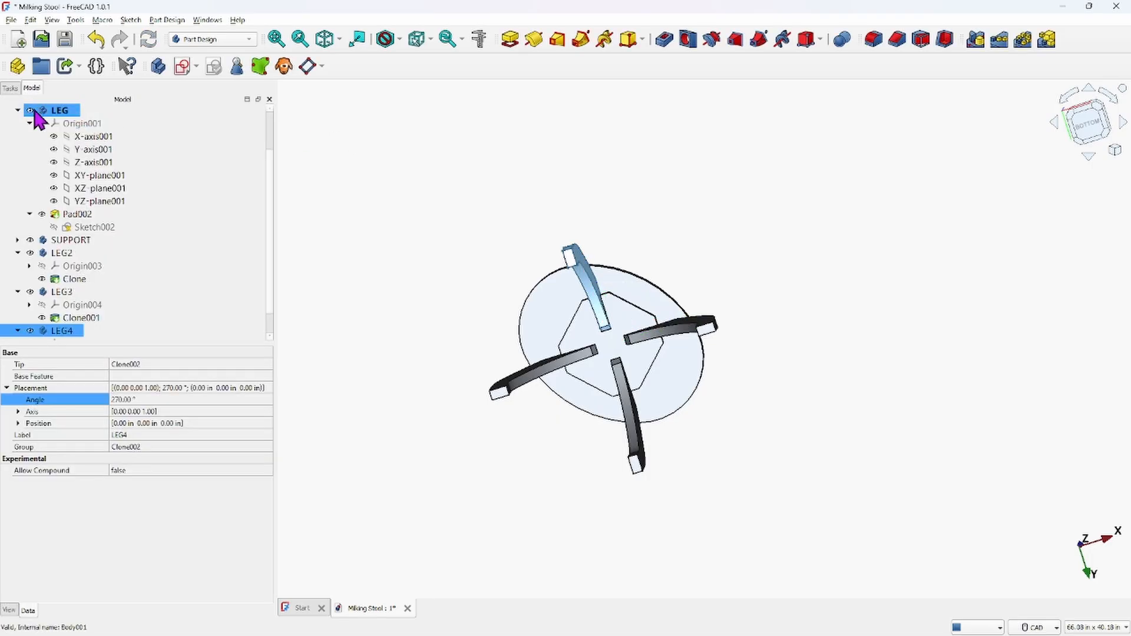
Inspect how the four legs sit in the seat's slots from below and from the front
left_click(505, 240)
middle_click_drag(505, 240, 656, 157)
scroll(575, 353, "up", 6)
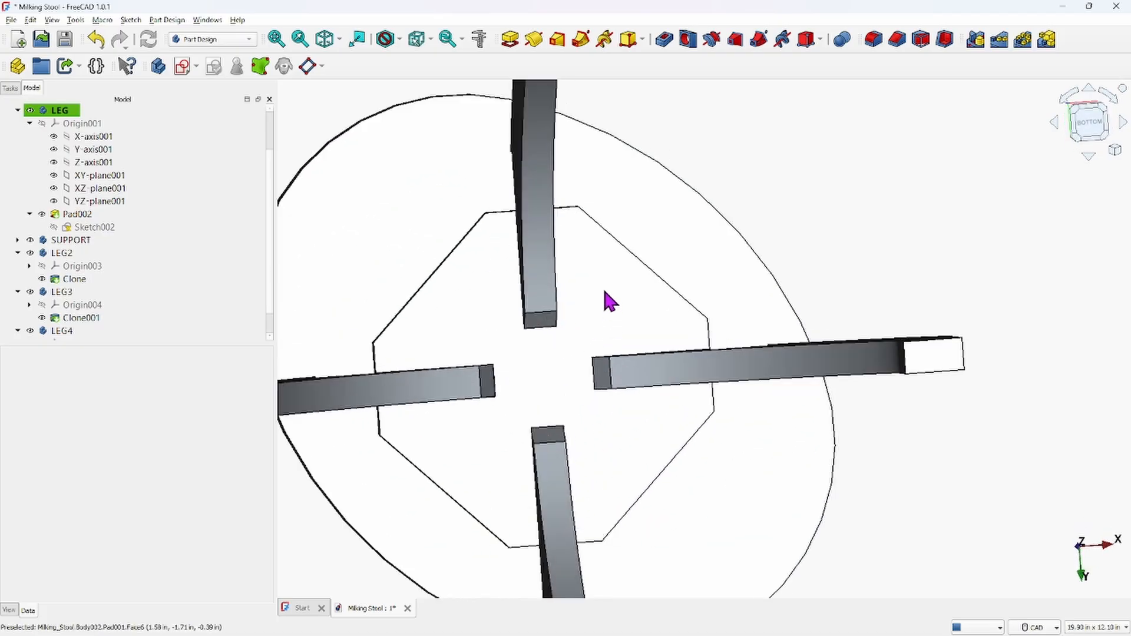
middle_click_drag(666, 250, 622, 404)
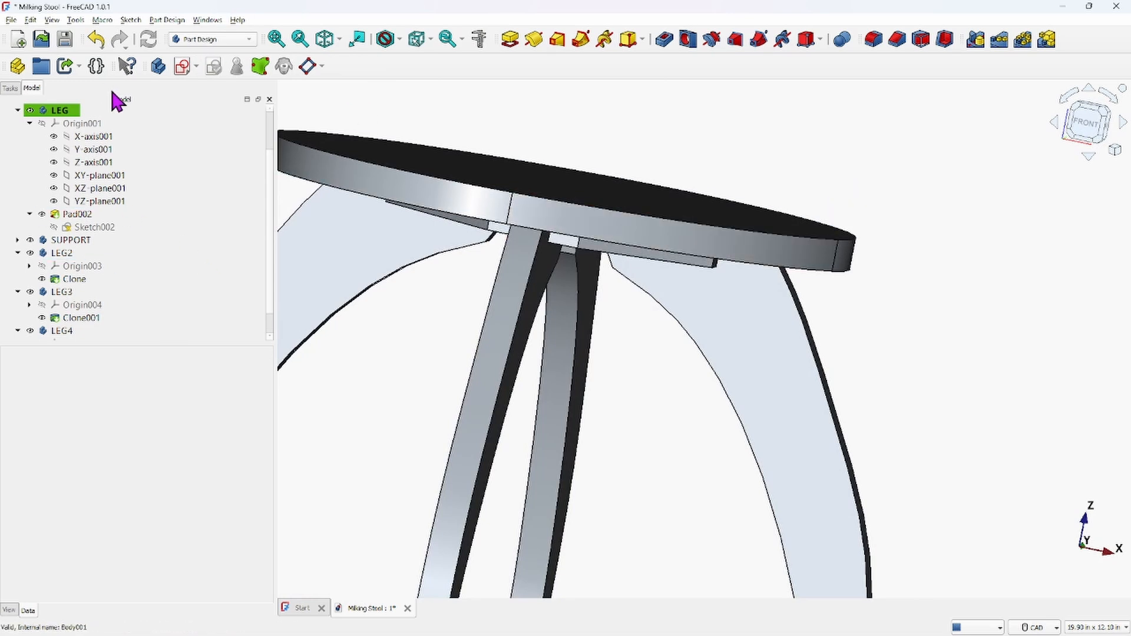
Examine the top and front views of the reference drawing image in the image viewer
left_click(11, 88)
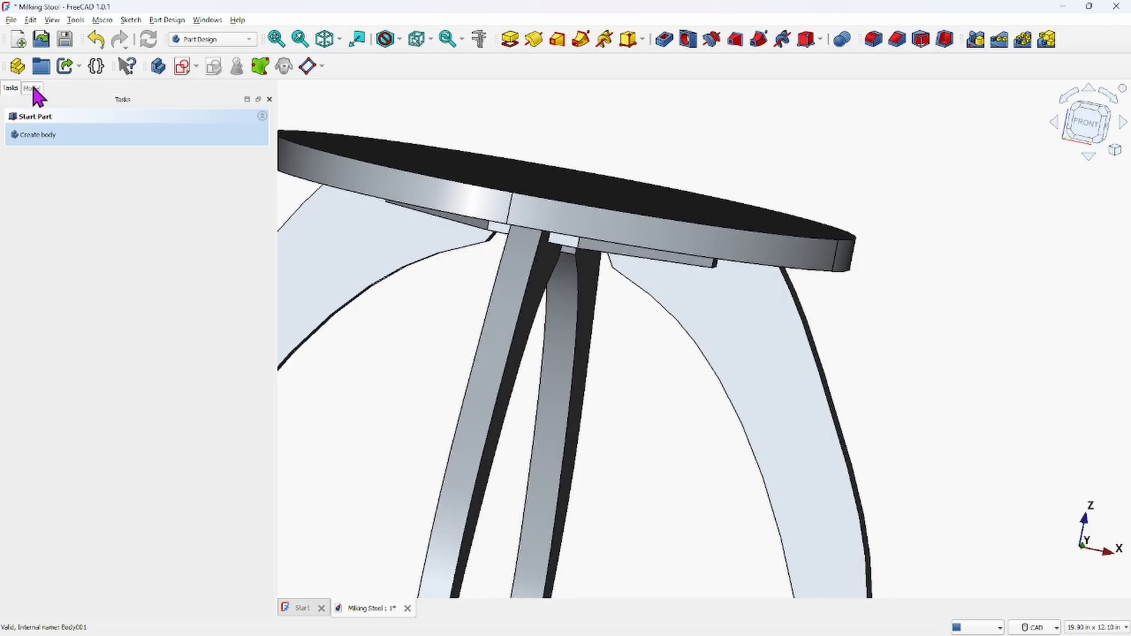
left_click(32, 88)
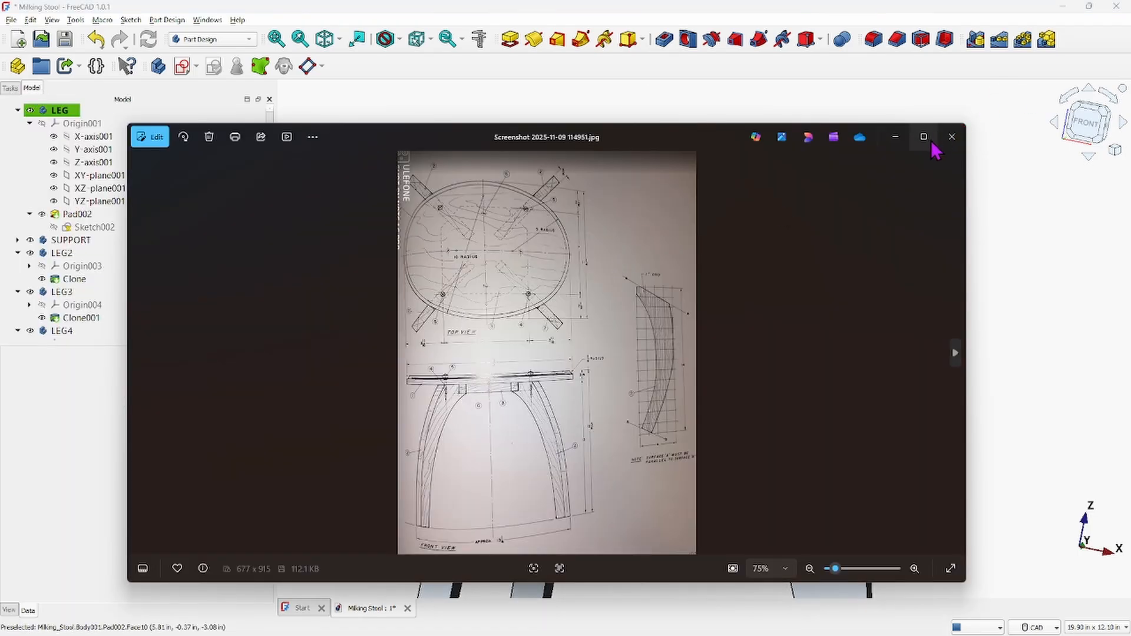
left_click(924, 137)
scroll(566, 320, "up", 8)
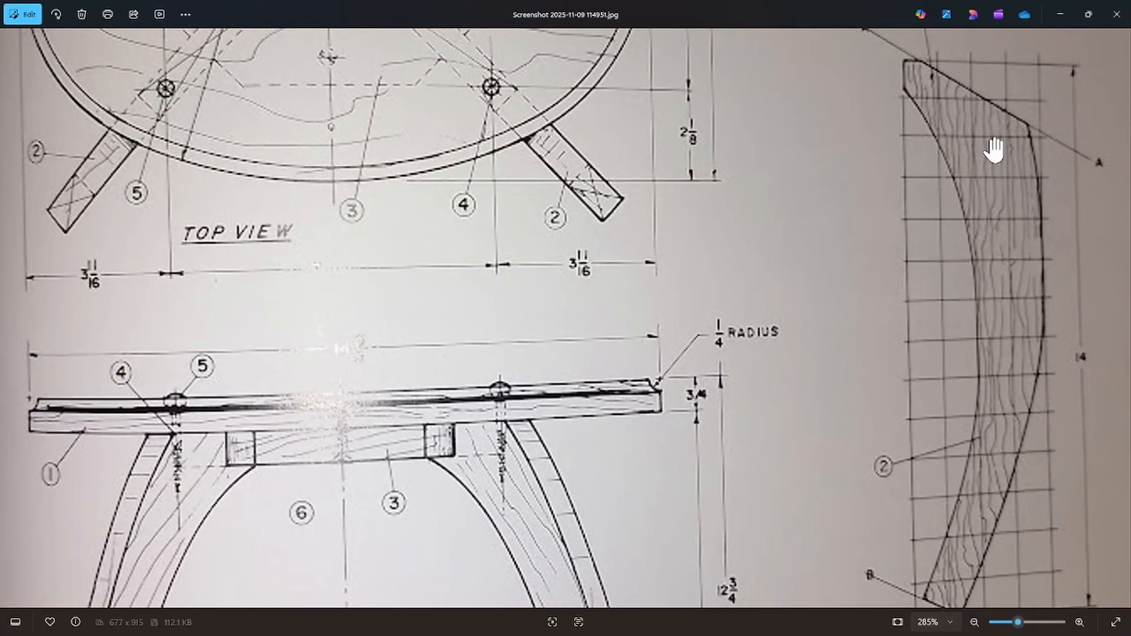
left_click(1117, 22)
scroll(662, 157, "down", 3)
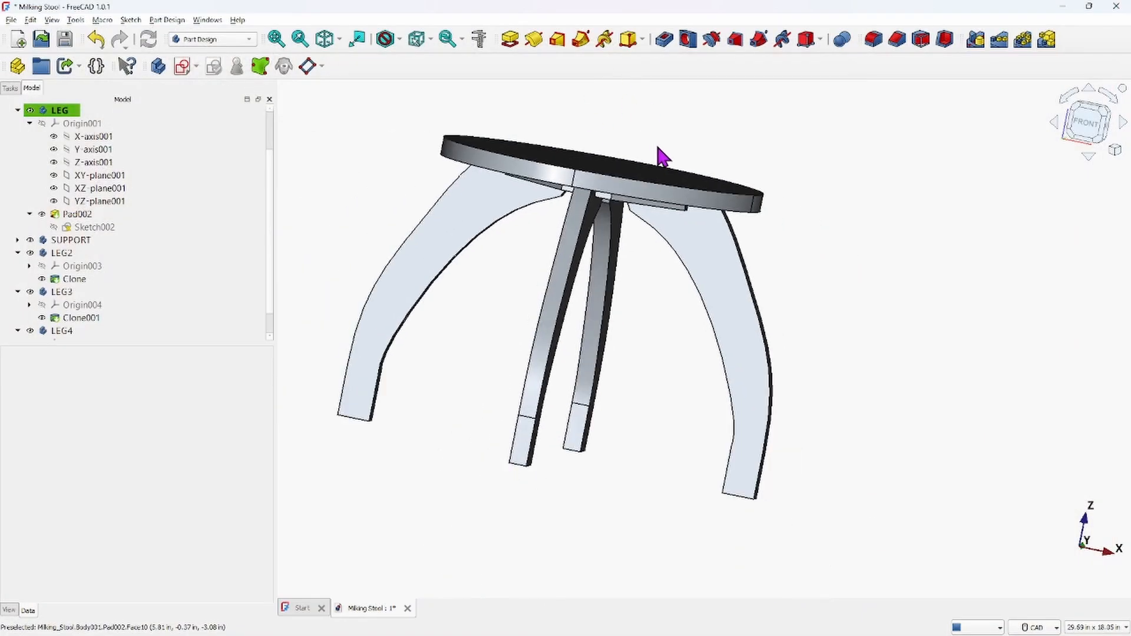
Expand the TOP body's Pad and make TOP the active body
left_click(60, 124)
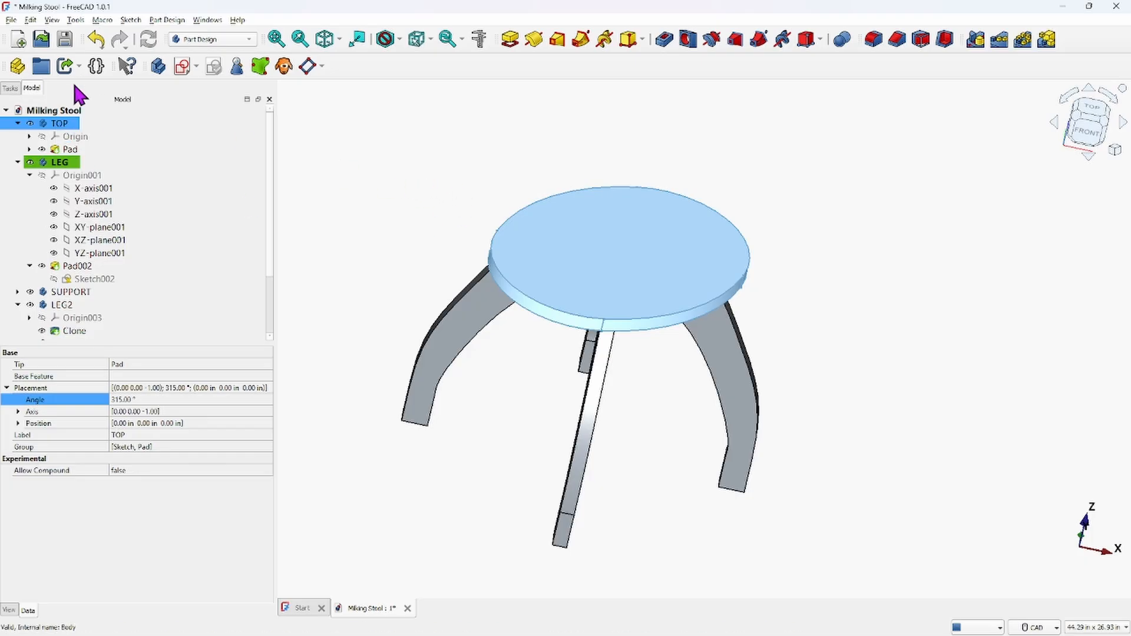
left_click(29, 149)
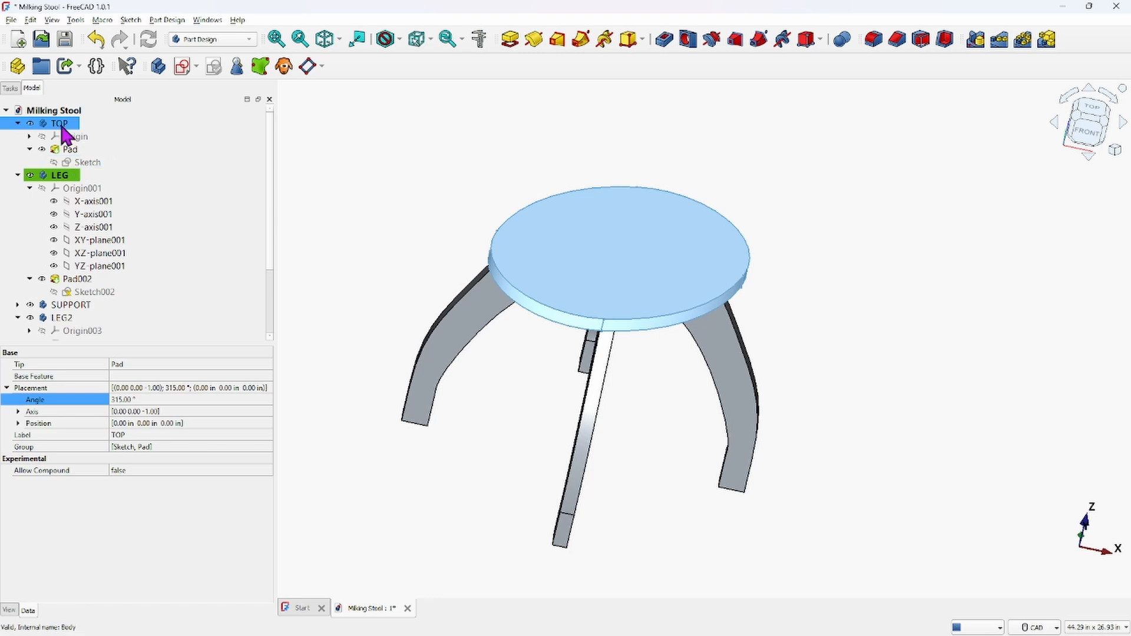
right_click(62, 125)
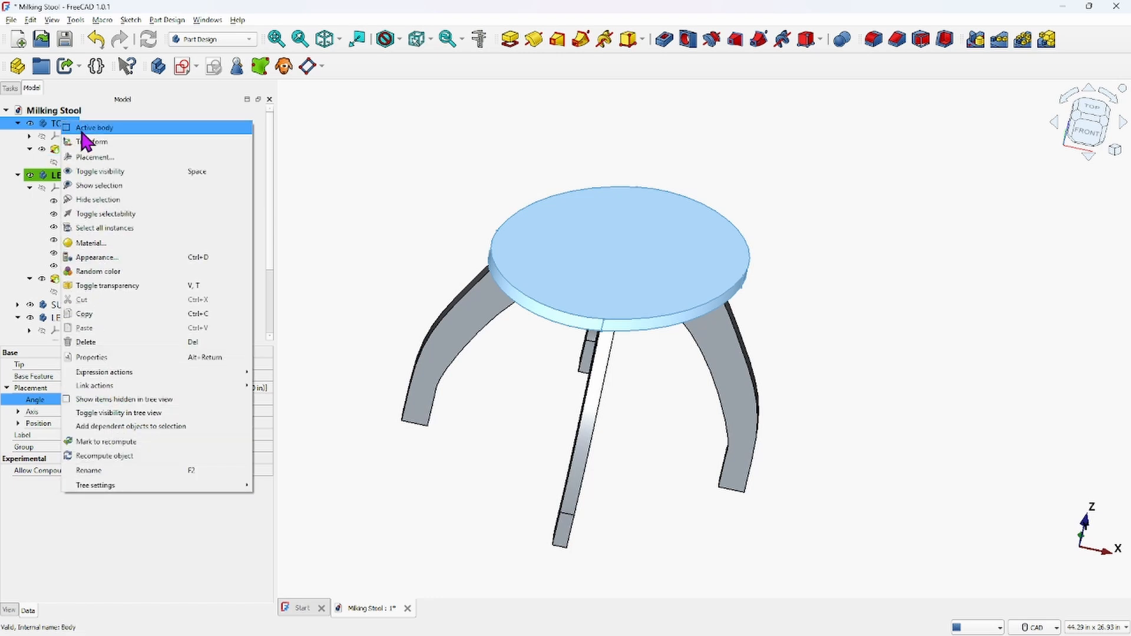
left_click(83, 139)
Open the seat's Sketch and review its arcs and constraints from the top view
double_click(82, 163)
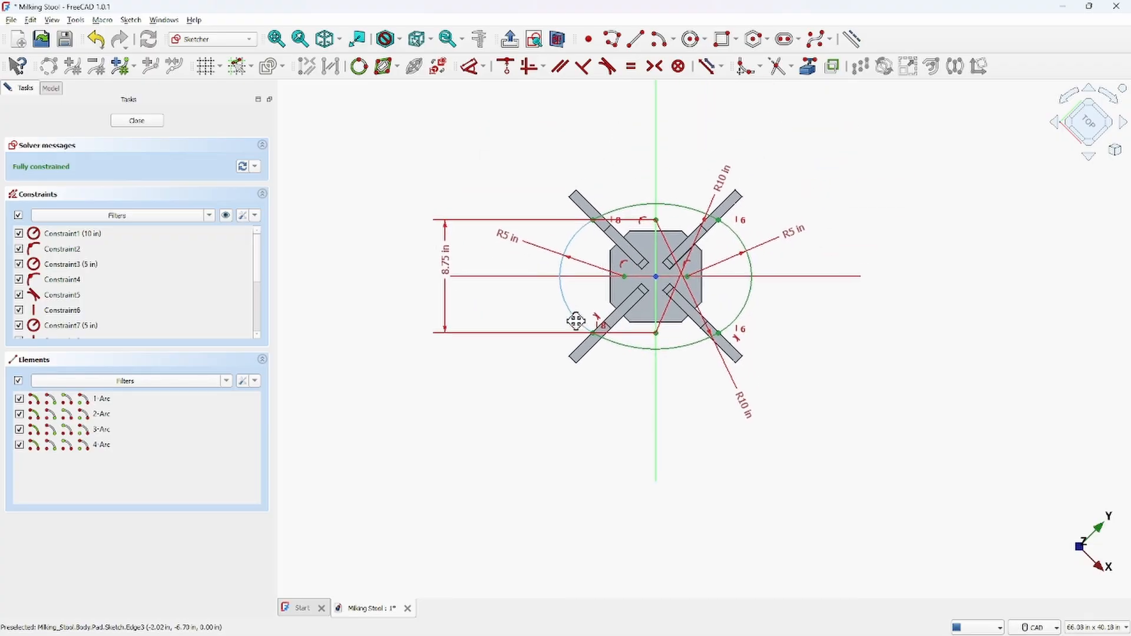
left_click(131, 120)
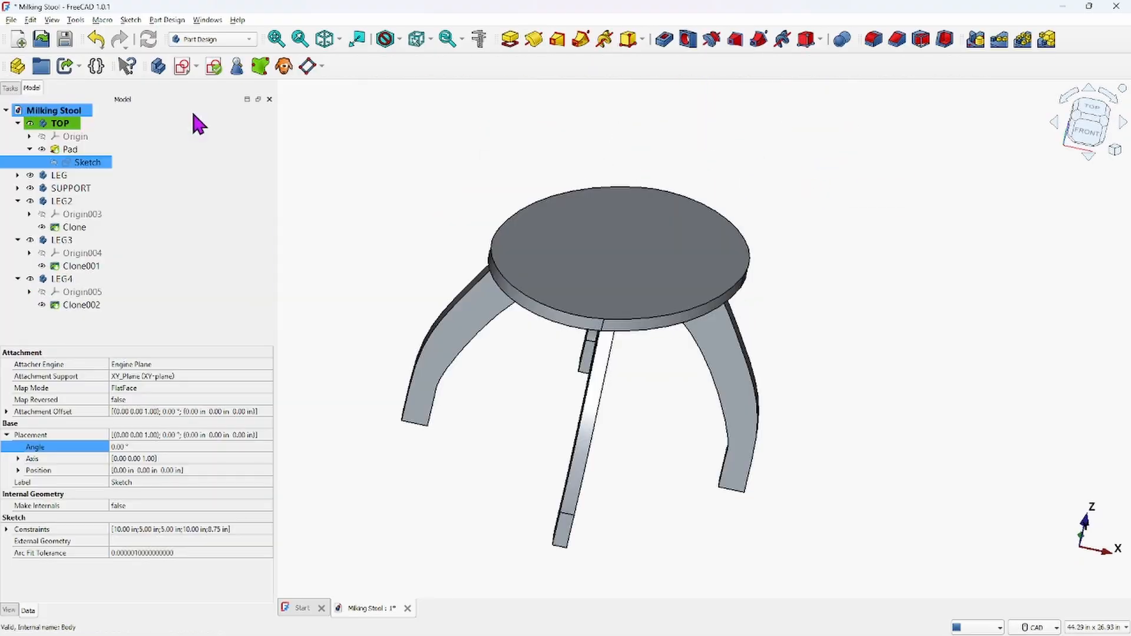
right_click(95, 171)
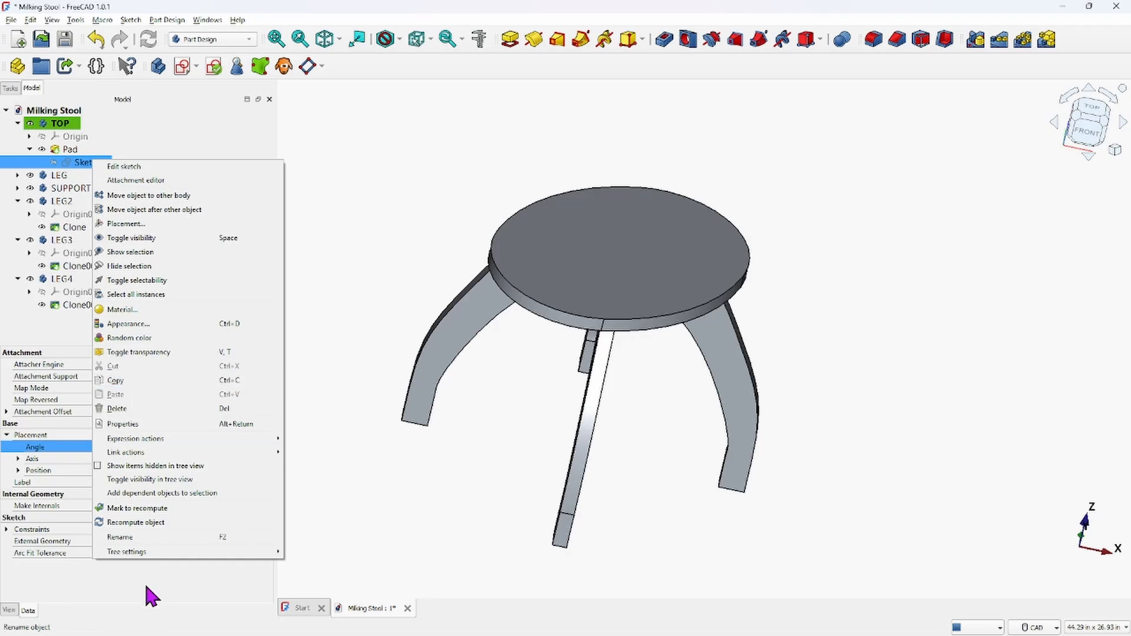
left_click(133, 167)
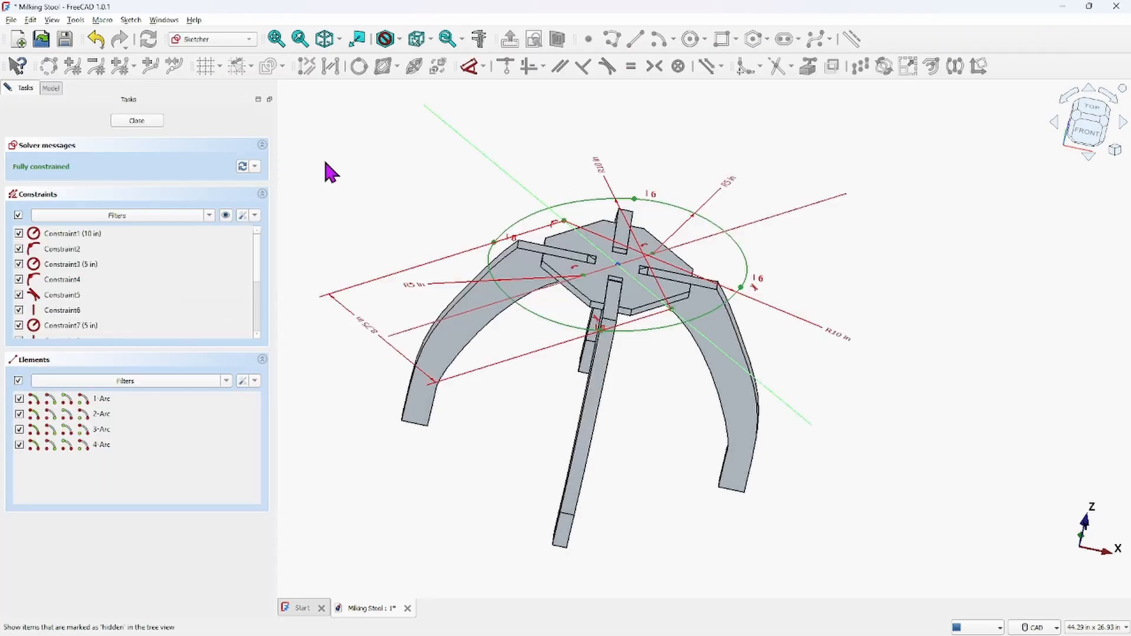
middle_click_drag(644, 219, 499, 346)
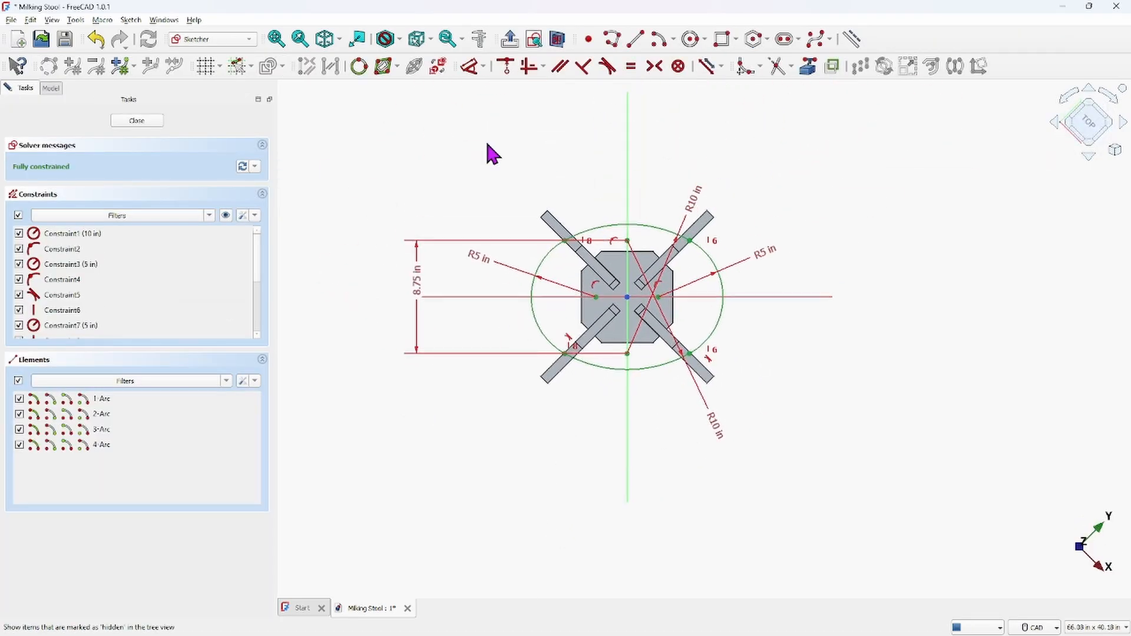
mouse_move(319, 112)
left_mouse_down()
mouse_move(360, 143)
mouse_move(642, 219)
mouse_move(919, 407)
mouse_move(931, 533)
left_mouse_up()
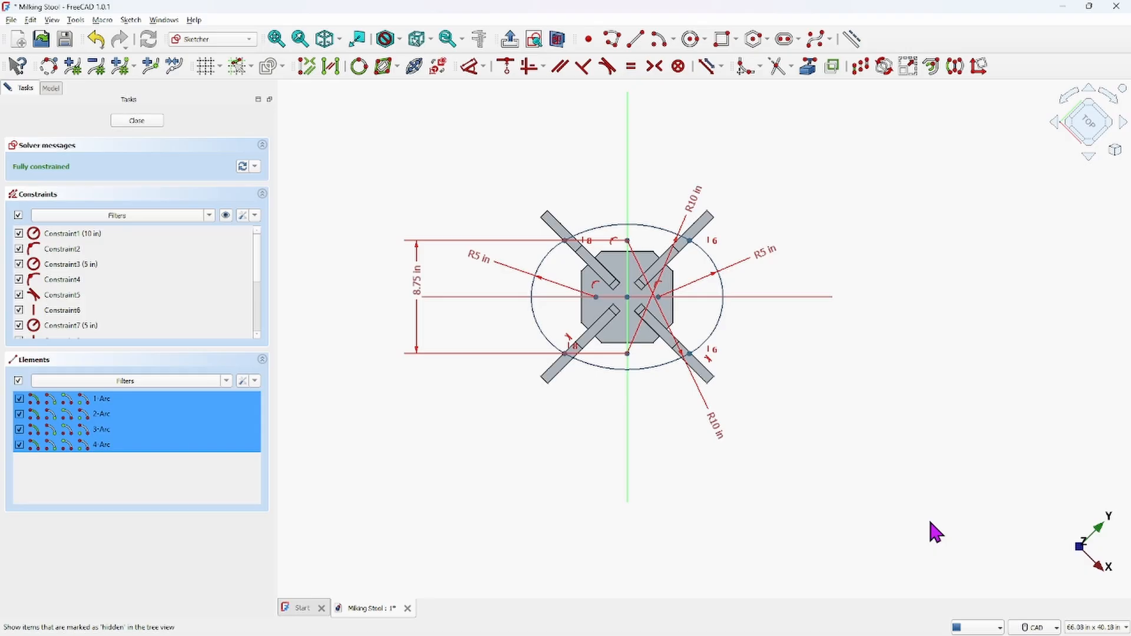
left_click(140, 120)
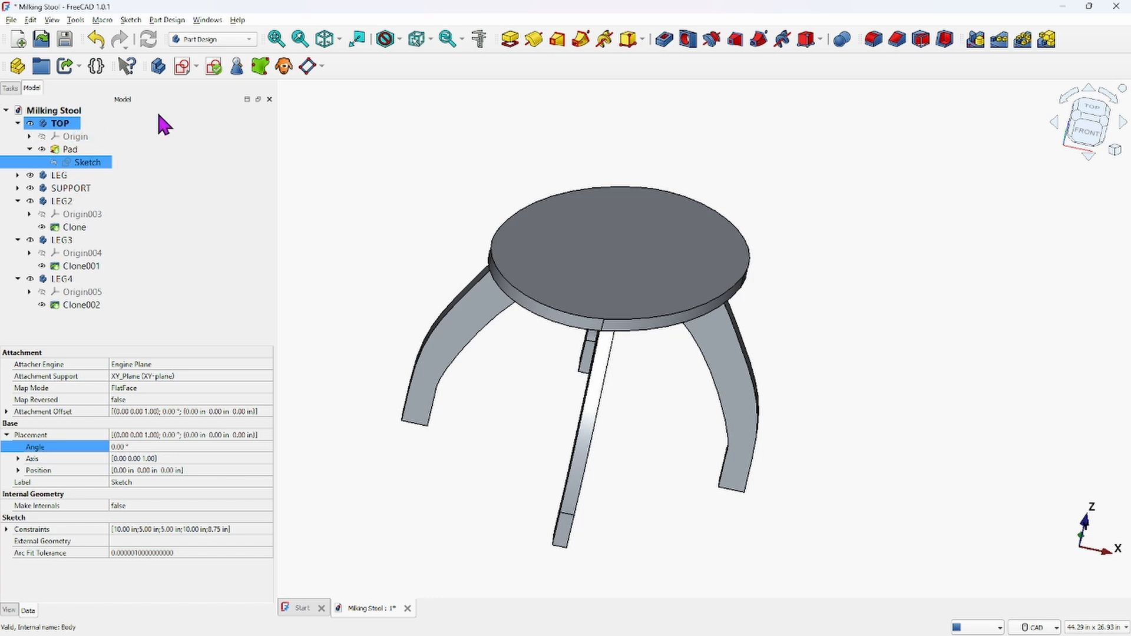
Start a new sketch on the seat's top face
left_click(595, 274)
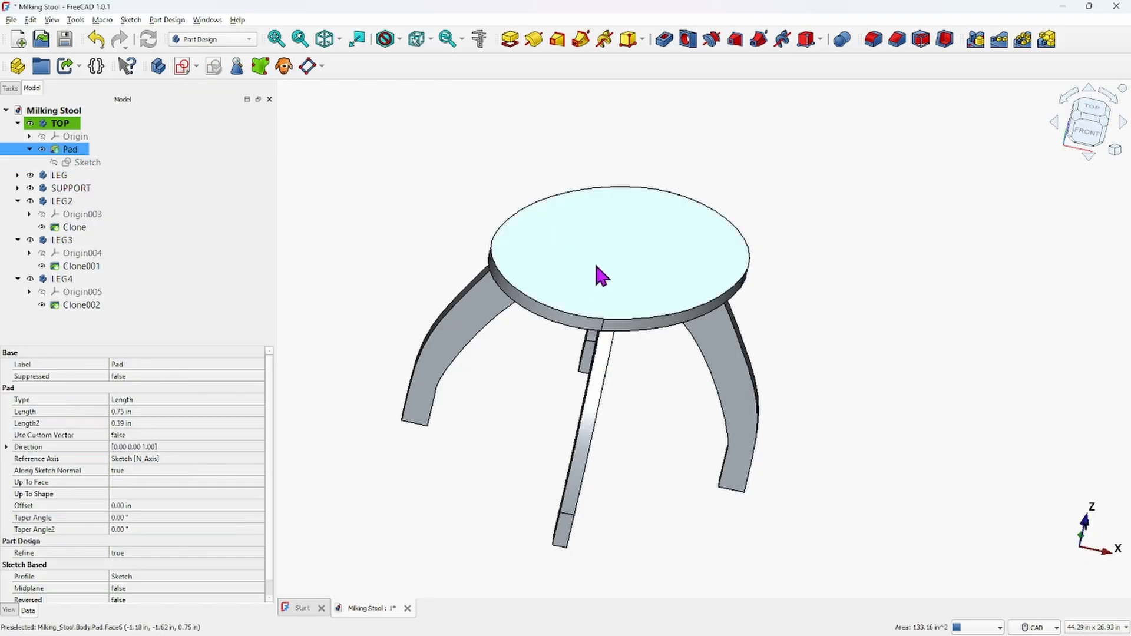
left_click(184, 64)
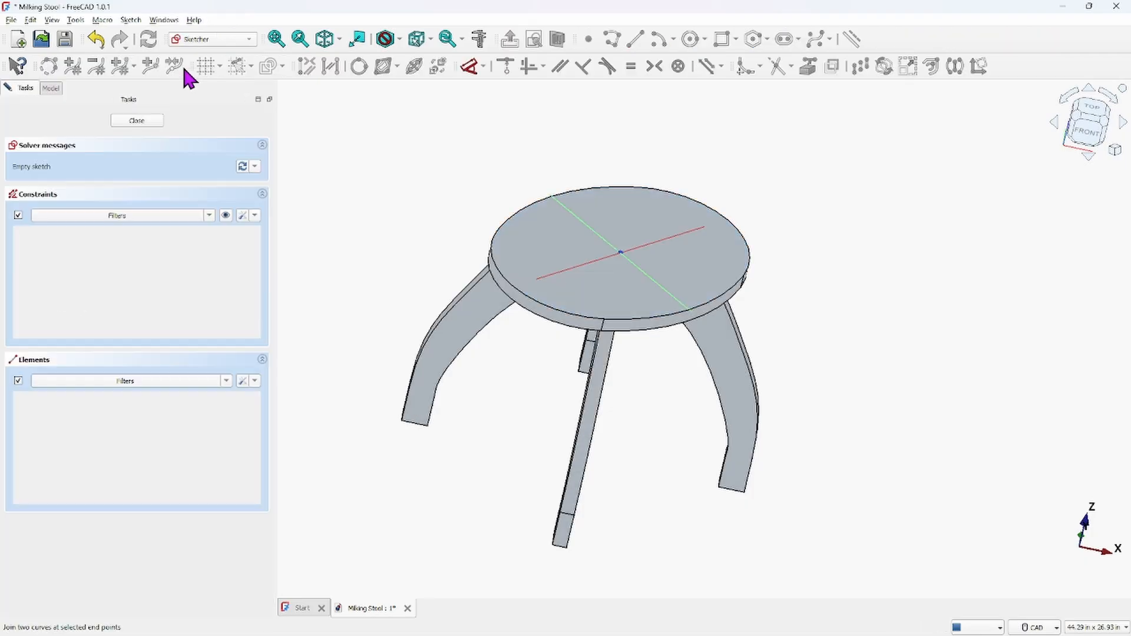
Paste the copied seat outline geometry into the new sketch on the seat's top face and close the sketch
middle_click_drag(560, 299, 478, 345)
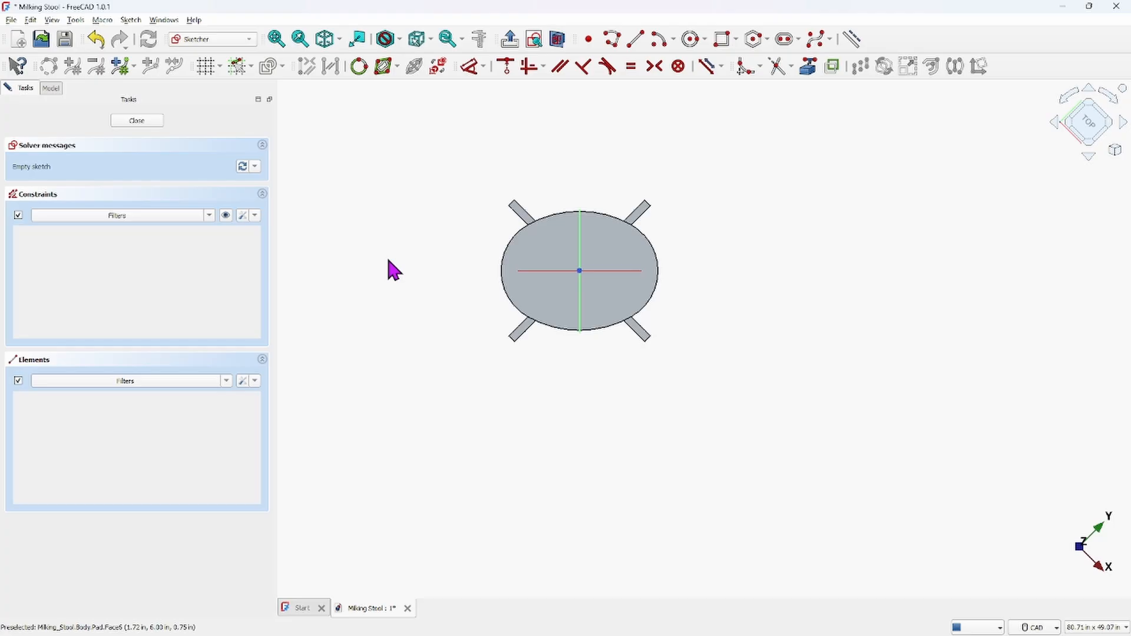
key("ctrl+v")
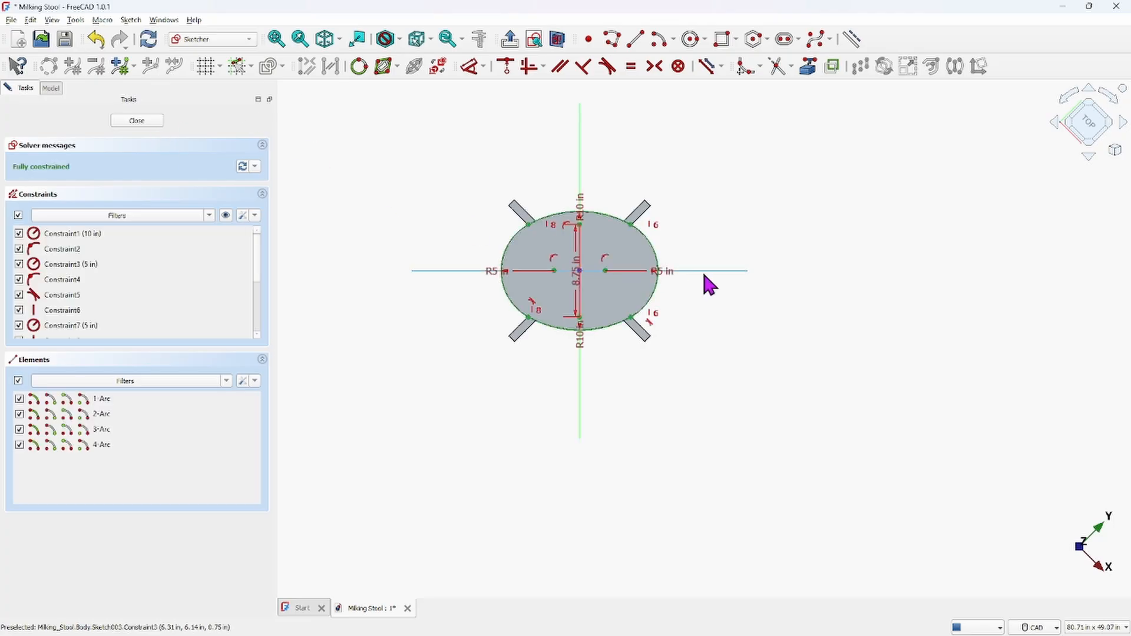
mouse_move(717, 381)
middle_mouse_down()
mouse_move(717, 329)
mouse_move(748, 219)
mouse_move(771, 200)
mouse_move(807, 239)
middle_mouse_up()
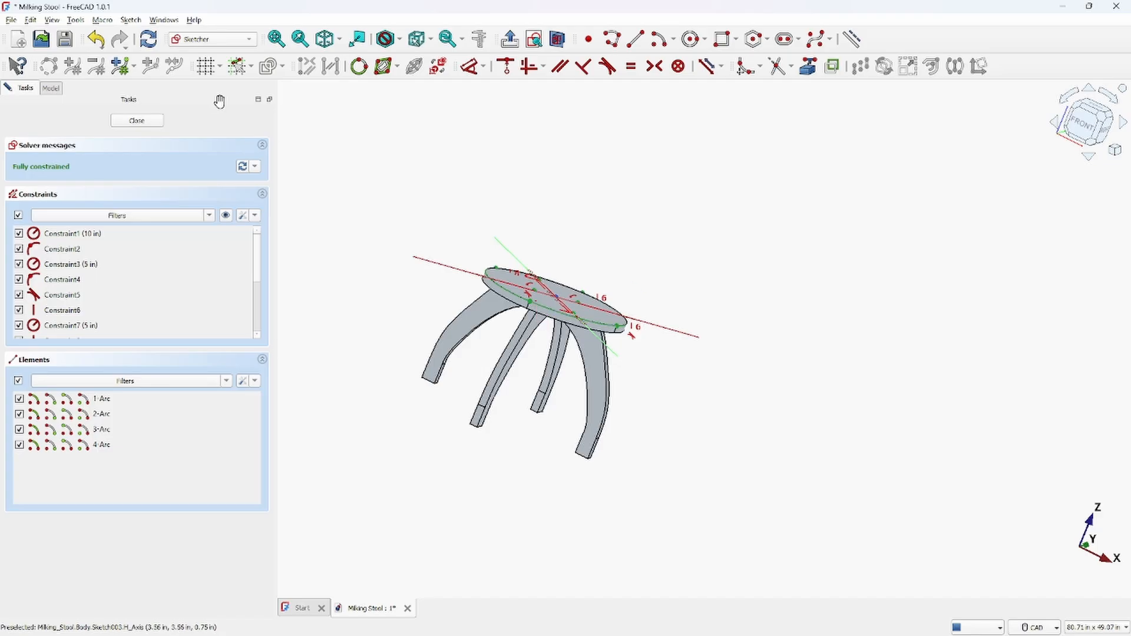
left_click(141, 120)
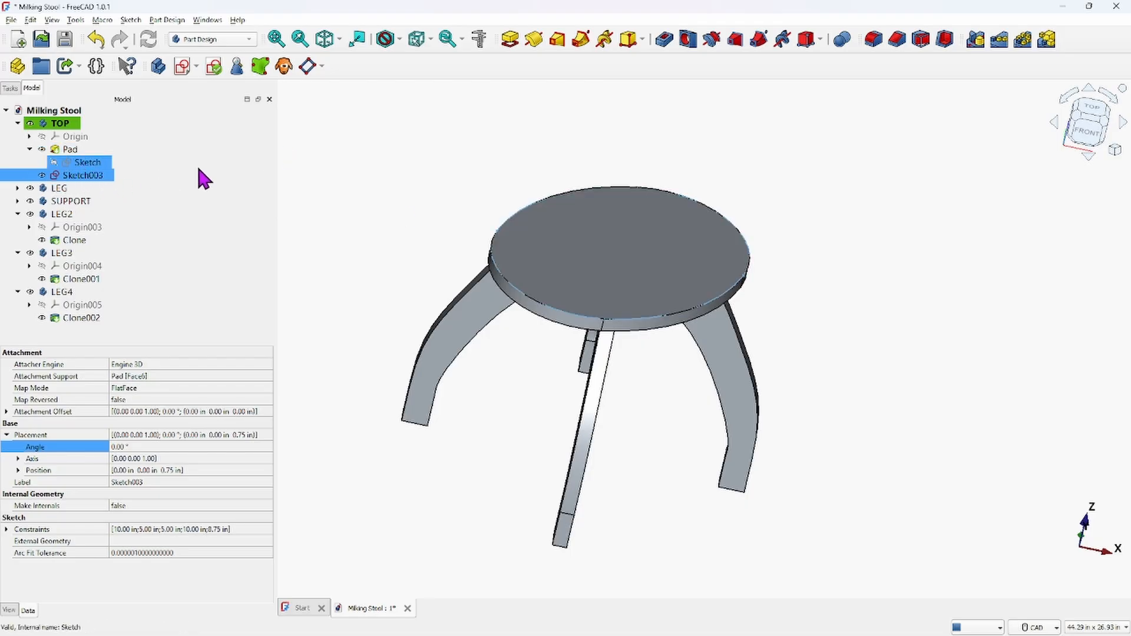
Create a new sketch in the TOP body attached to the YZ plane
left_click(183, 69)
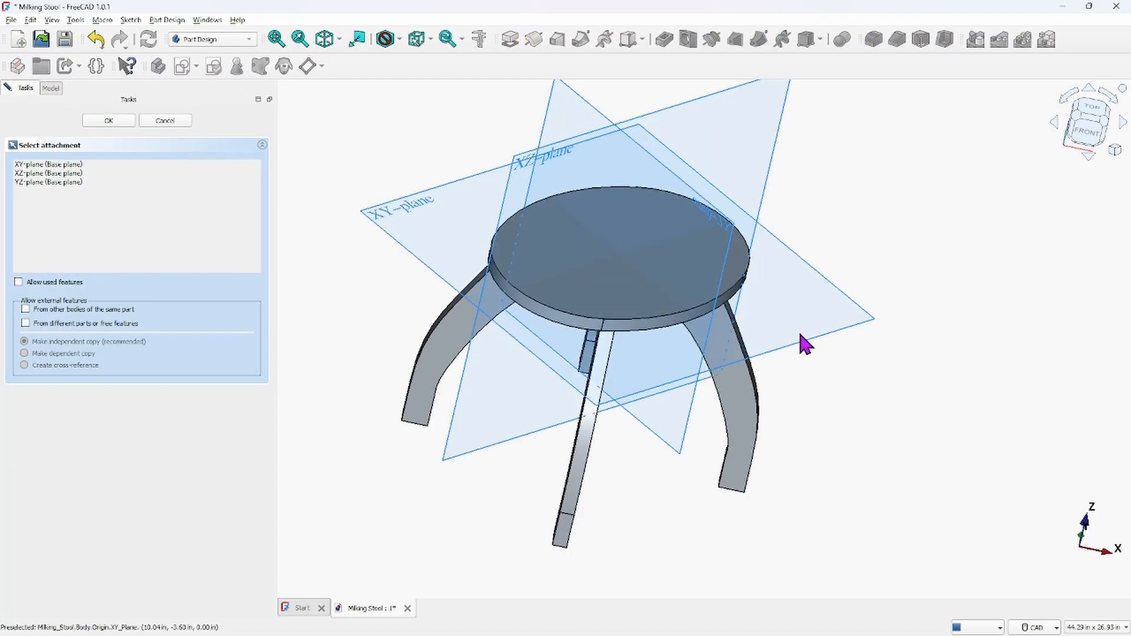
middle_click_drag(865, 333, 747, 225)
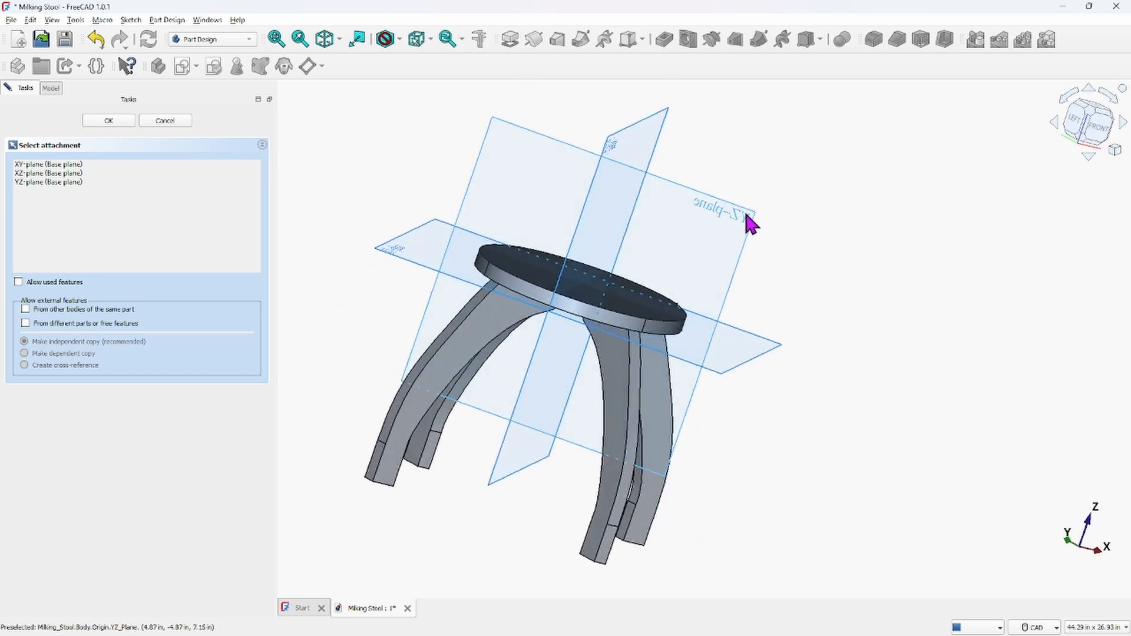
left_click(738, 214)
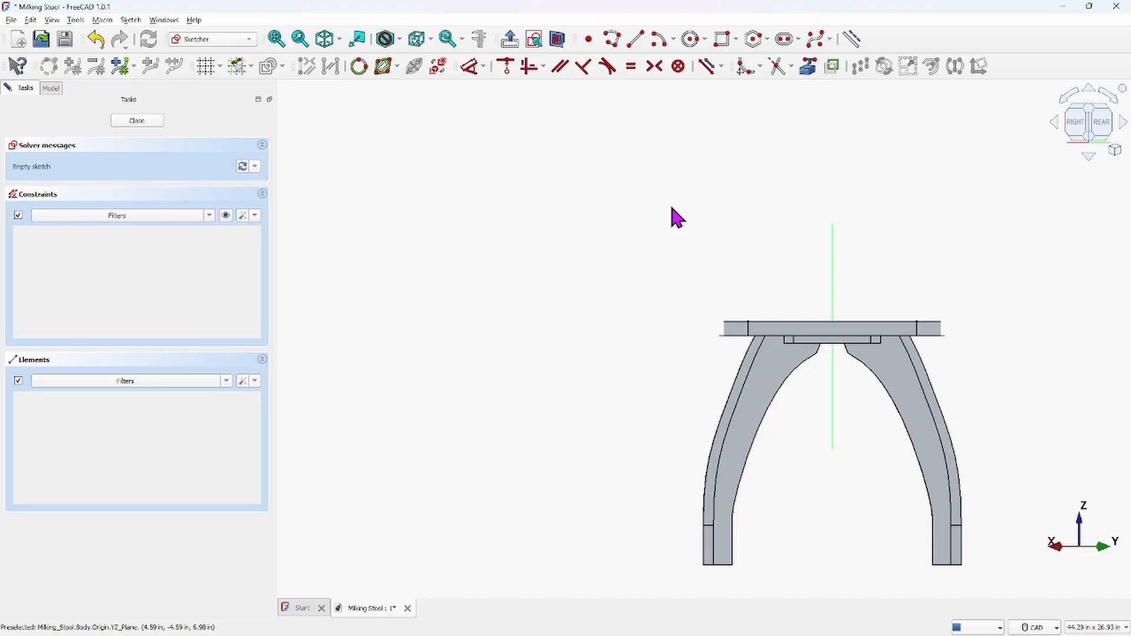
scroll(774, 253, "down", 3)
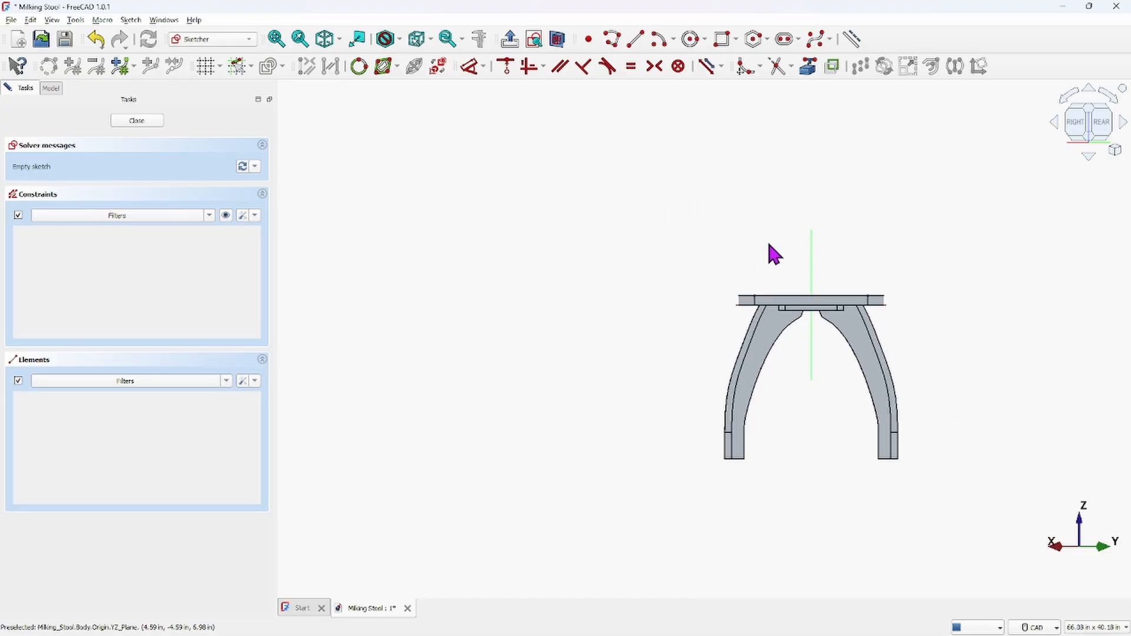
mouse_move(774, 252)
middle_mouse_down()
mouse_move(670, 222)
mouse_move(551, 240)
middle_mouse_up()
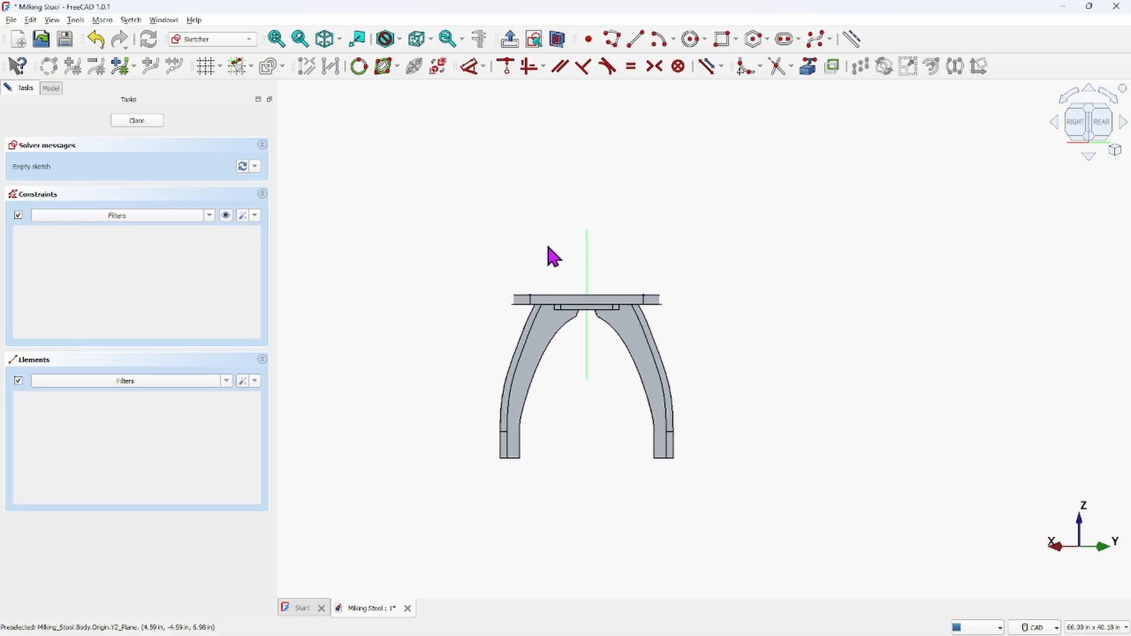
Hide the TOP, LEG, SUPPORT, LEG2, LEG3 and LEG4 bodies
left_click(50, 88)
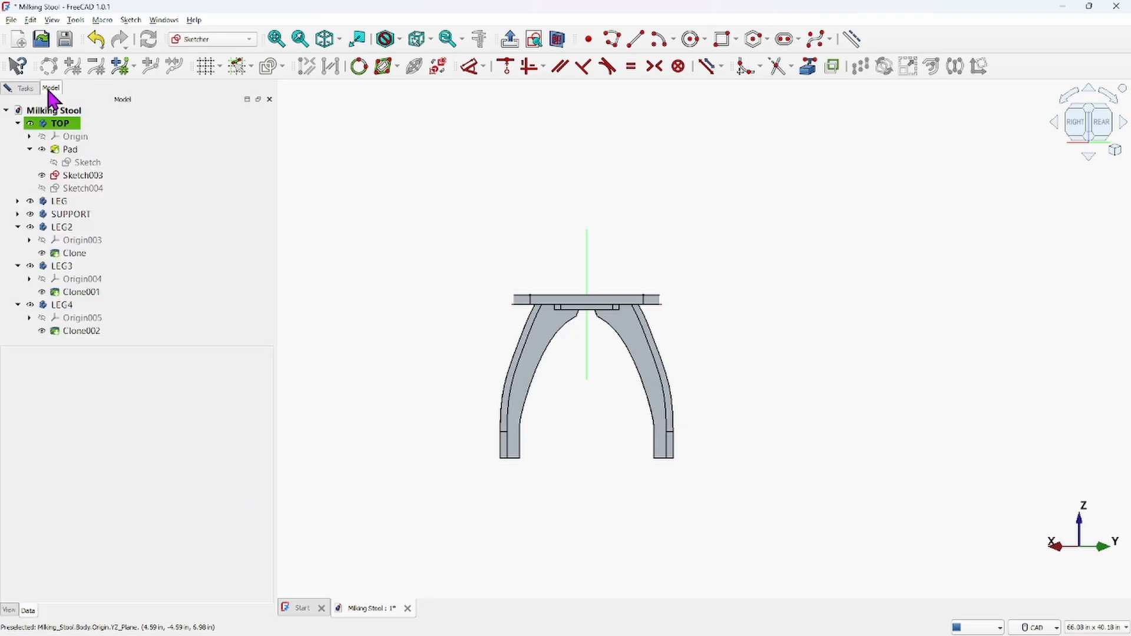
left_click(61, 123)
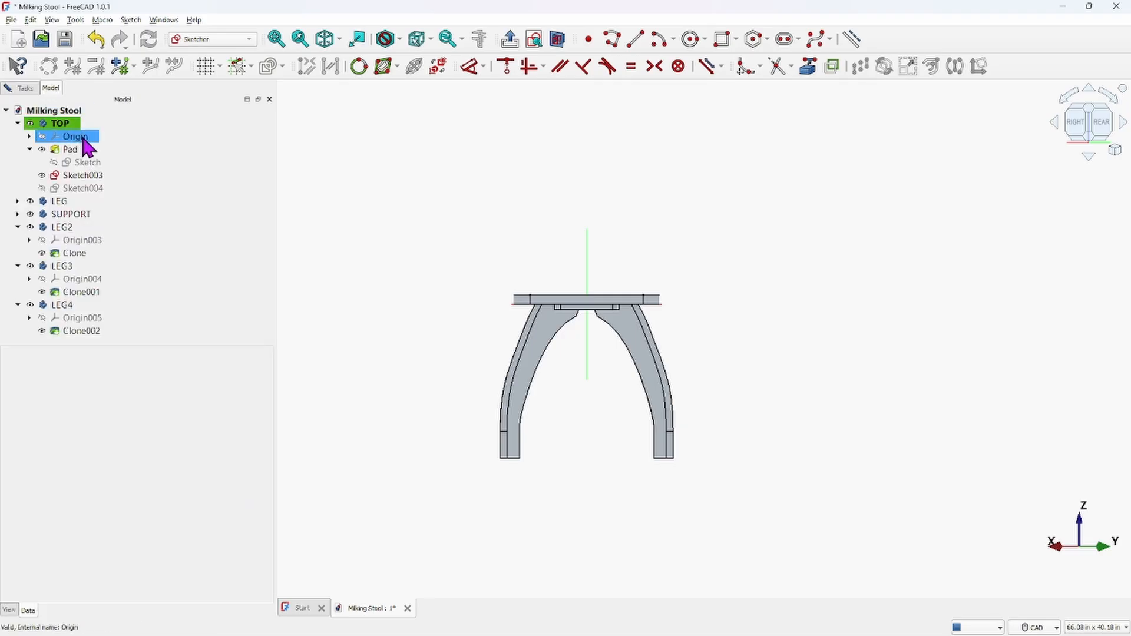
left_click(31, 124)
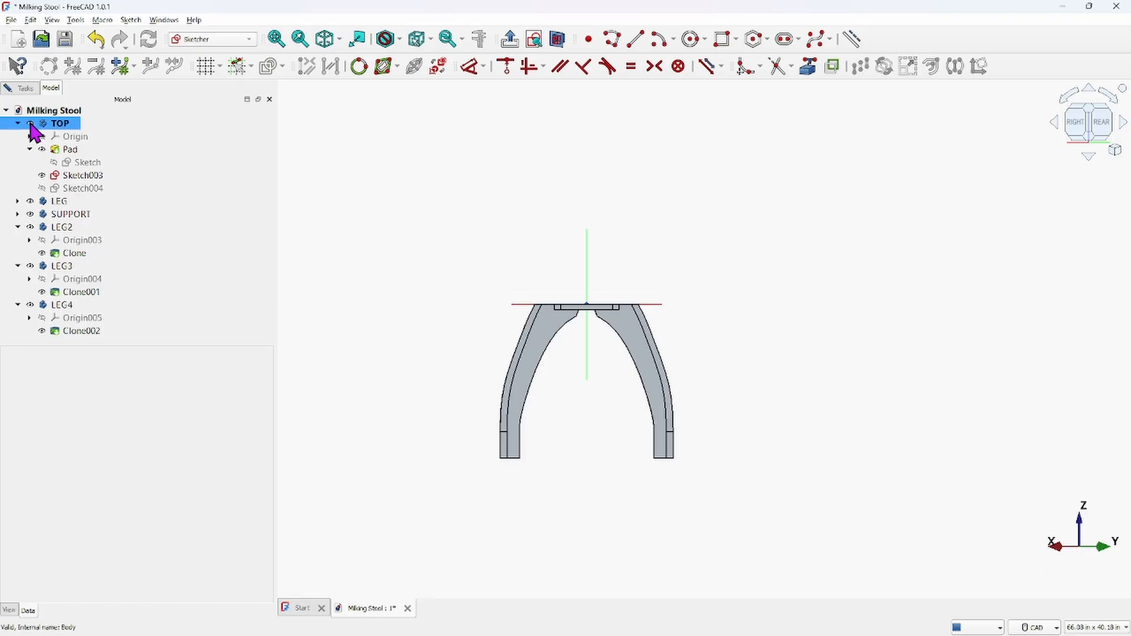
left_click(31, 202)
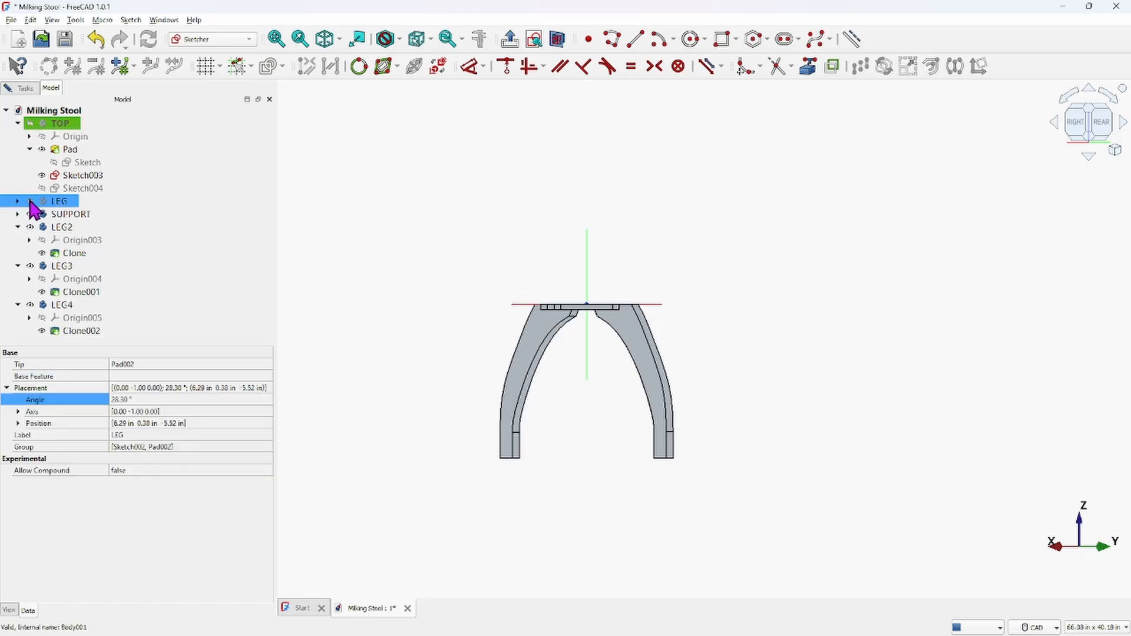
left_click(31, 215)
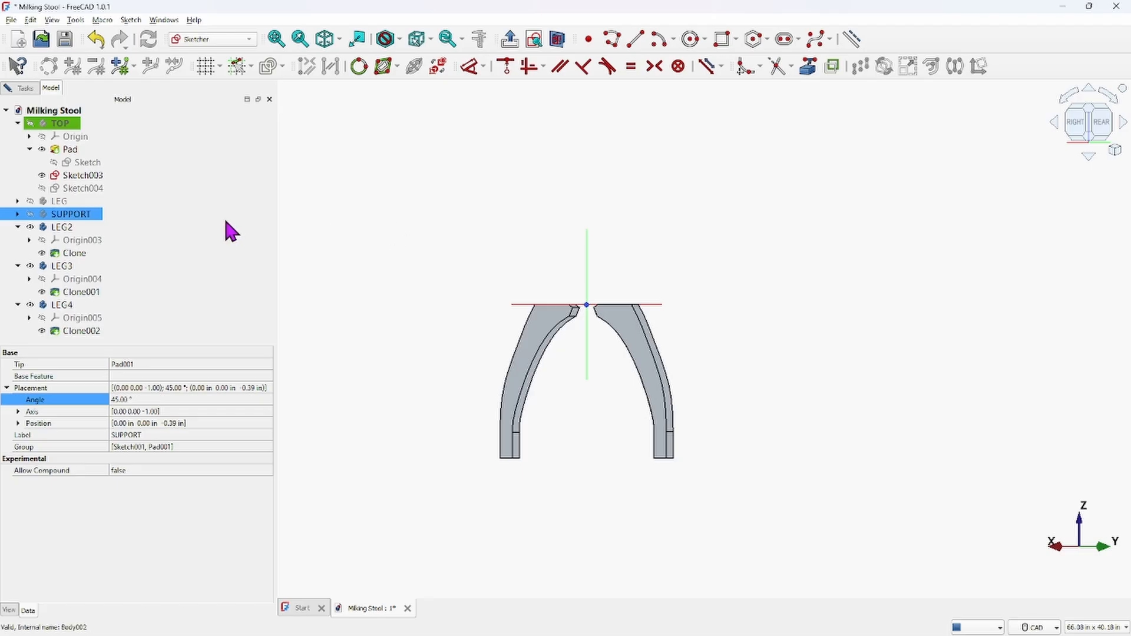
left_click(30, 228)
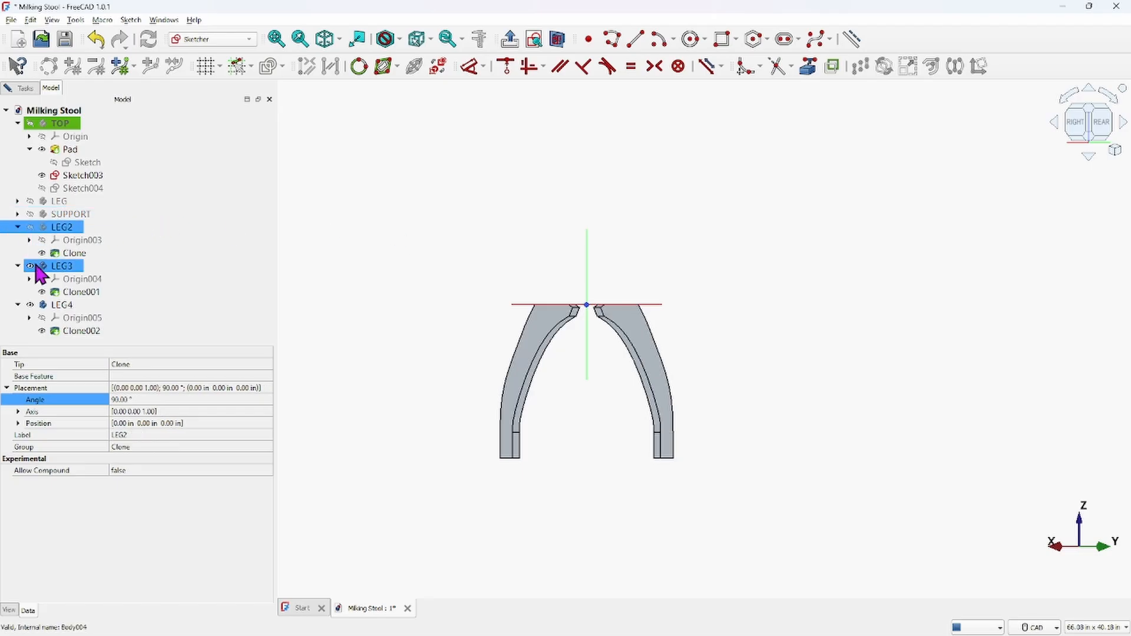
left_click(31, 266)
left_click(31, 305)
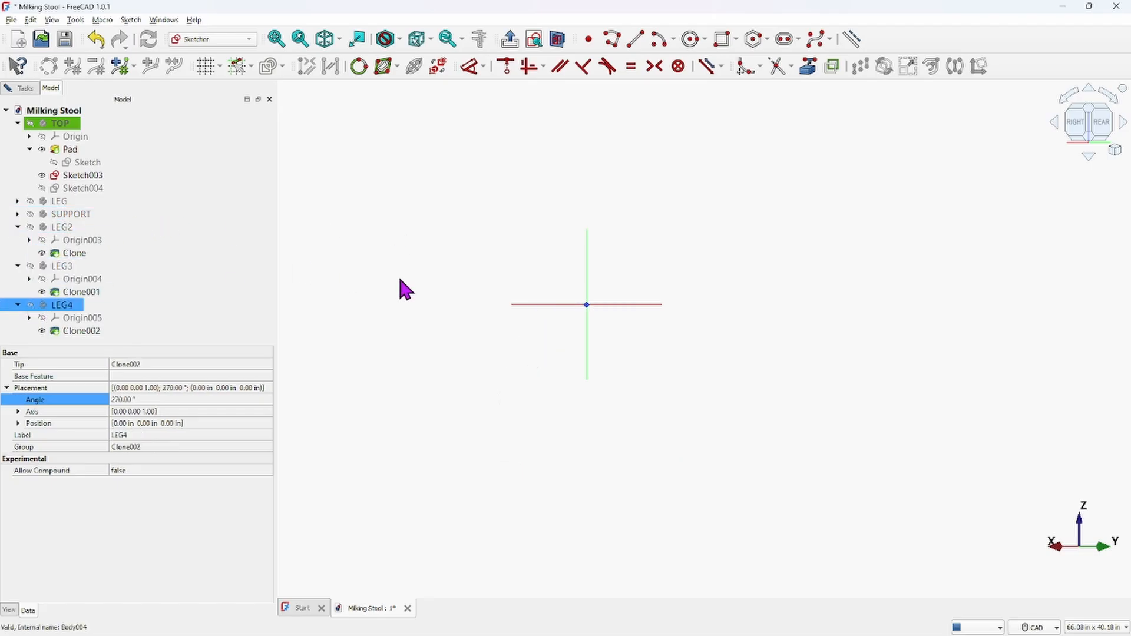
Toggle the visibility of the seat's Sketch, Sketch003 and Sketch004, then close the YZ-plane sketch
left_click(85, 188)
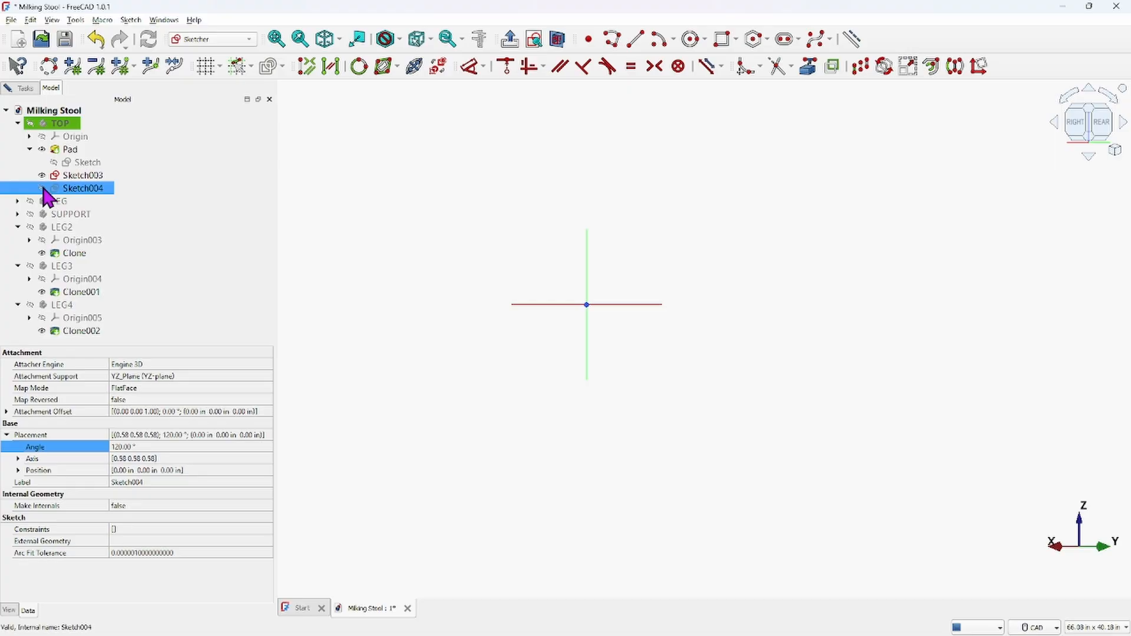
mouse_move(644, 210)
middle_mouse_down()
mouse_move(659, 237)
mouse_move(655, 302)
middle_mouse_up()
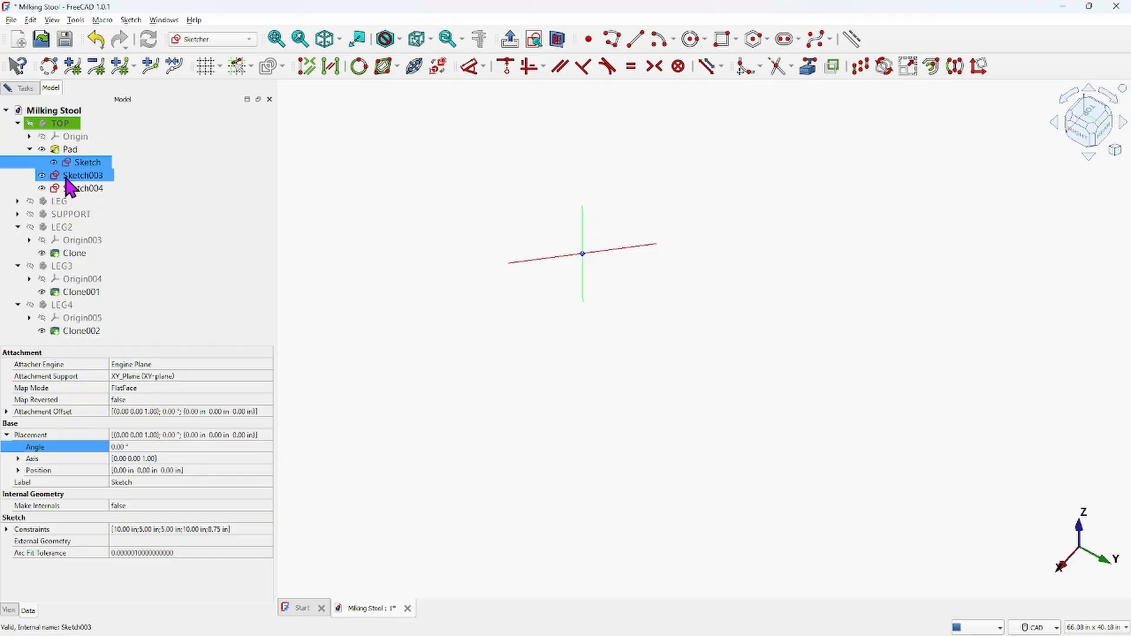
left_click(54, 163)
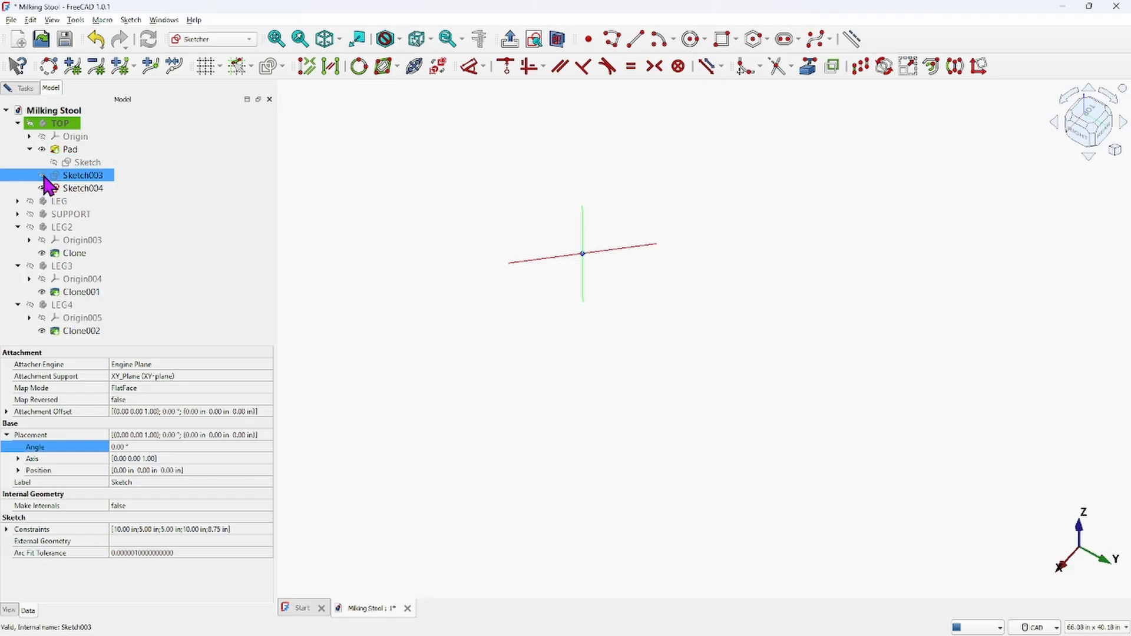
left_click(42, 175)
left_click(42, 188)
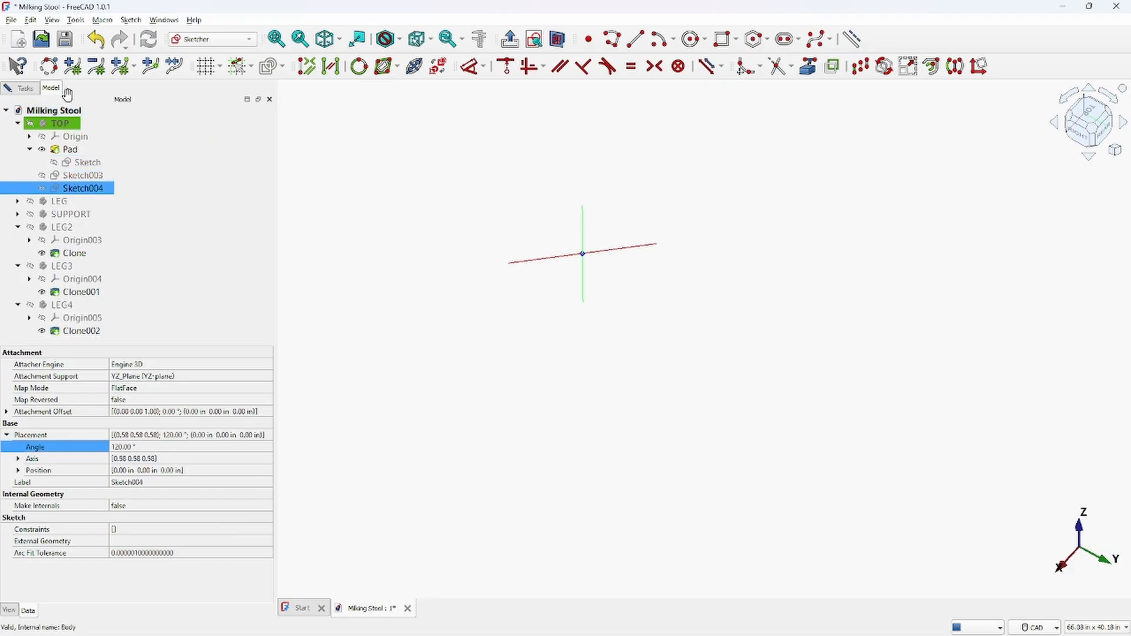
left_click(24, 87)
left_click(136, 121)
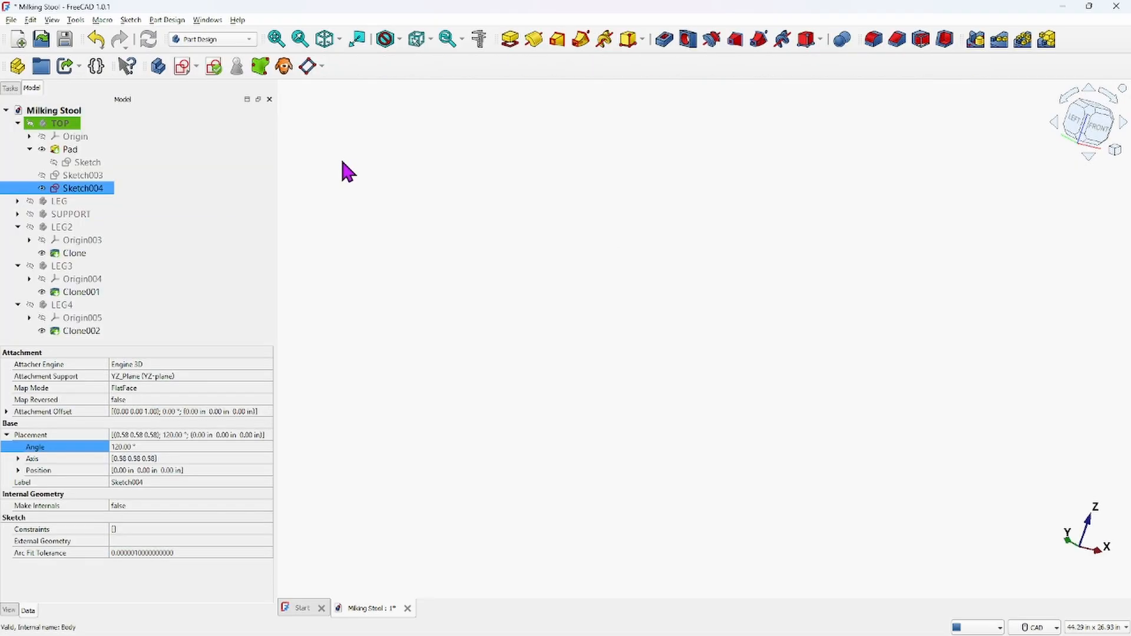
Open the seat's Sketch and Sketch003 in turn to inspect their geometry, closing each afterwards
left_click(87, 165)
double_click(86, 166)
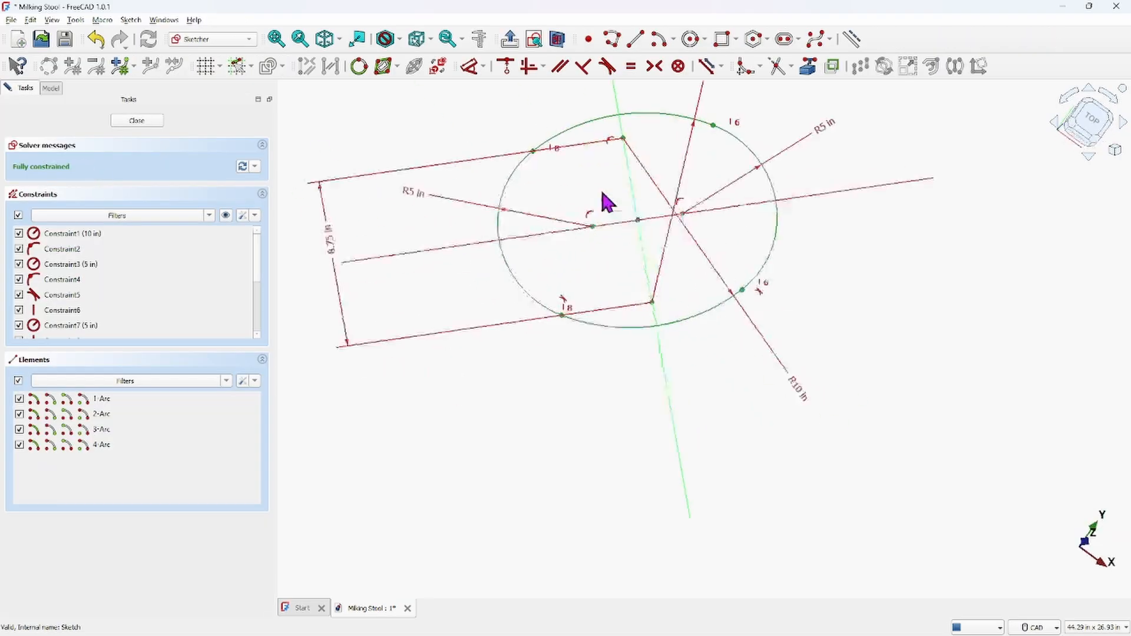
left_click(160, 121)
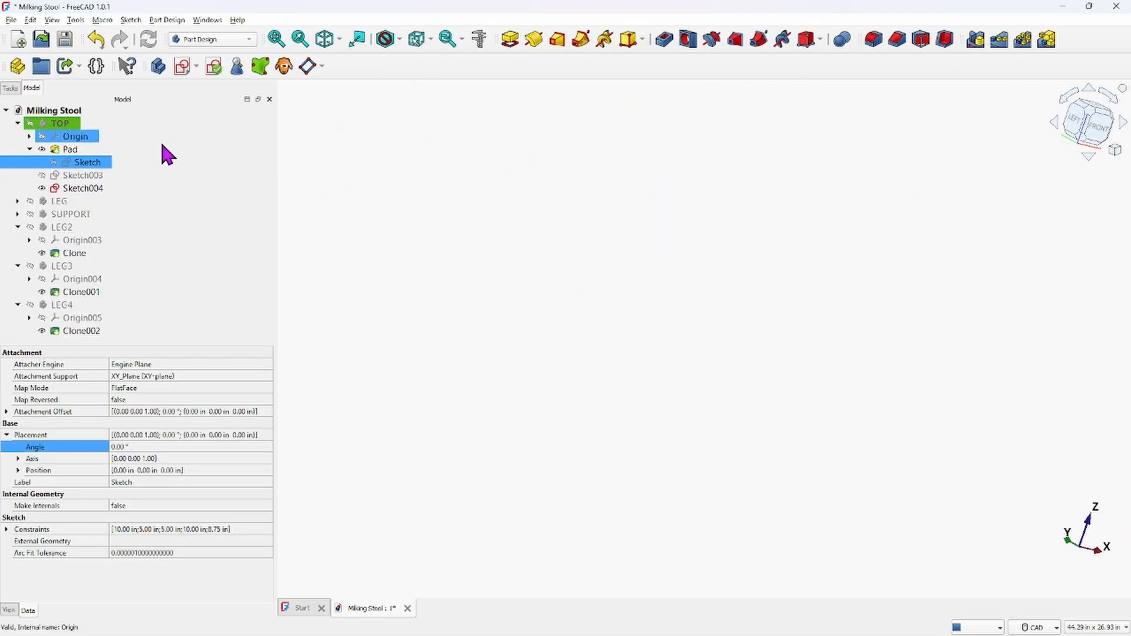
left_click(92, 176)
double_click(94, 176)
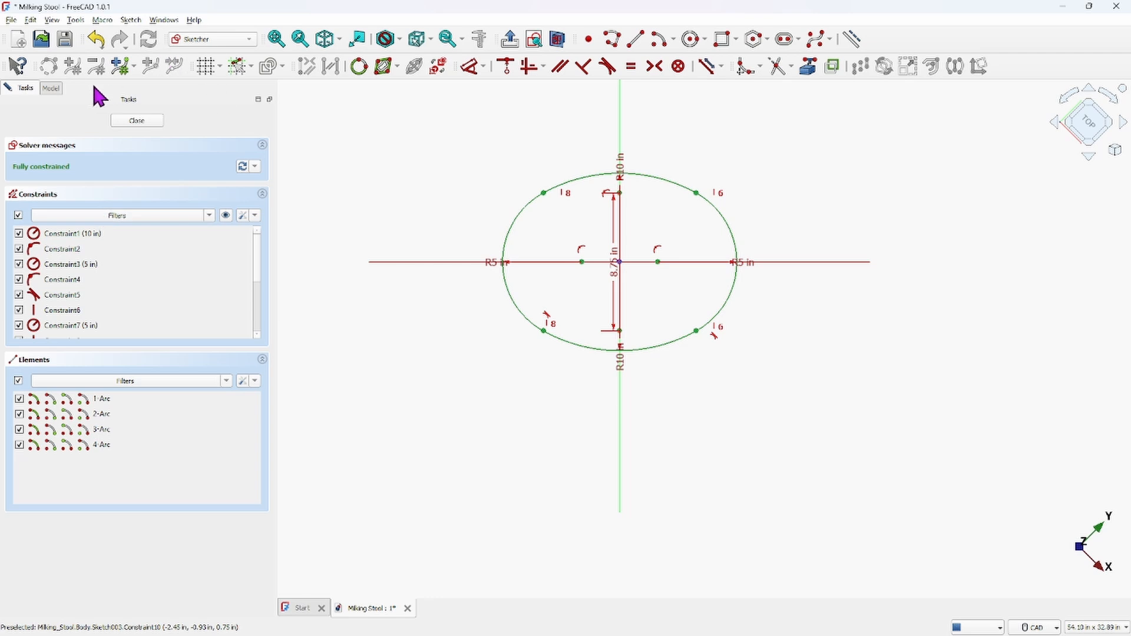
left_click(140, 121)
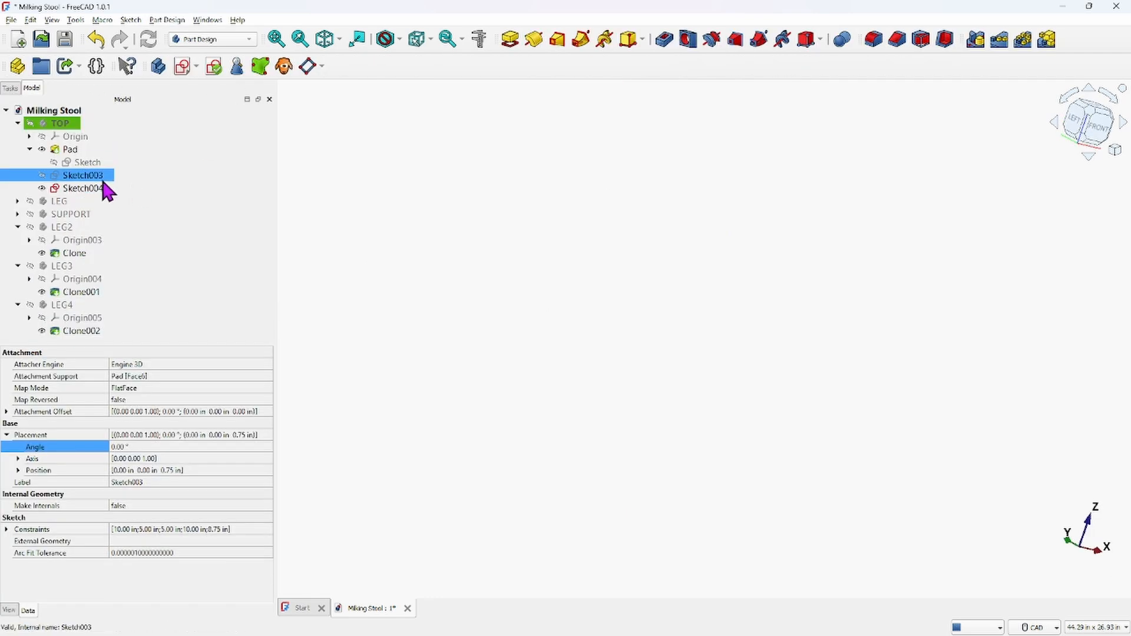
Reopen Sketch004, switch the visibility of Sketch003 and Sketch004, and close the sketch again
double_click(81, 186)
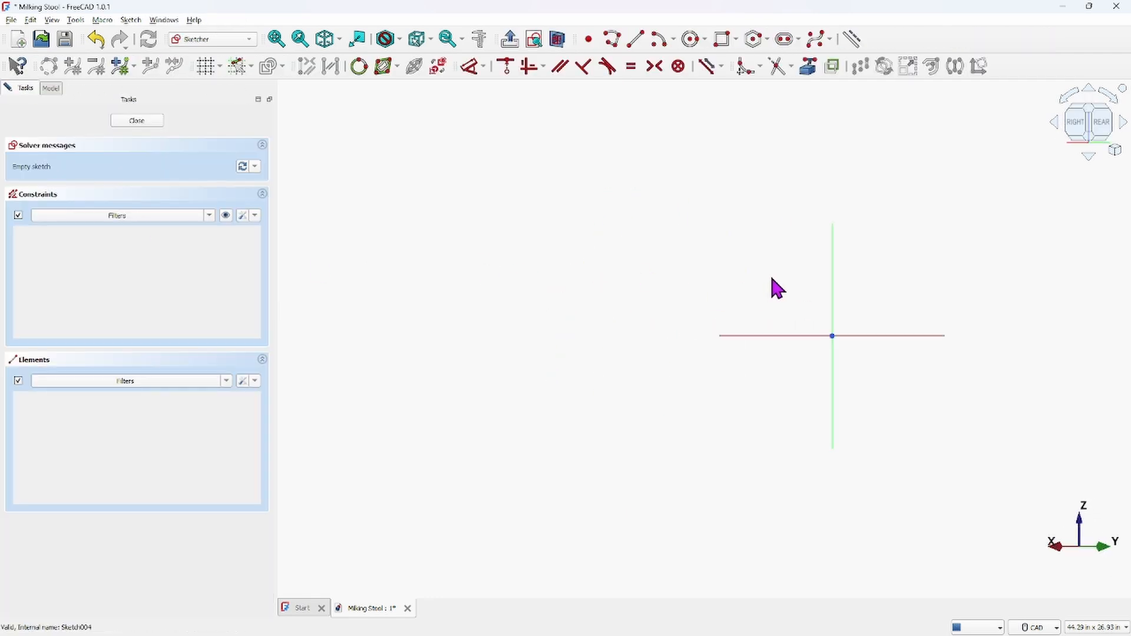
scroll(754, 266, "down", 2)
middle_click_drag(754, 268, 465, 272)
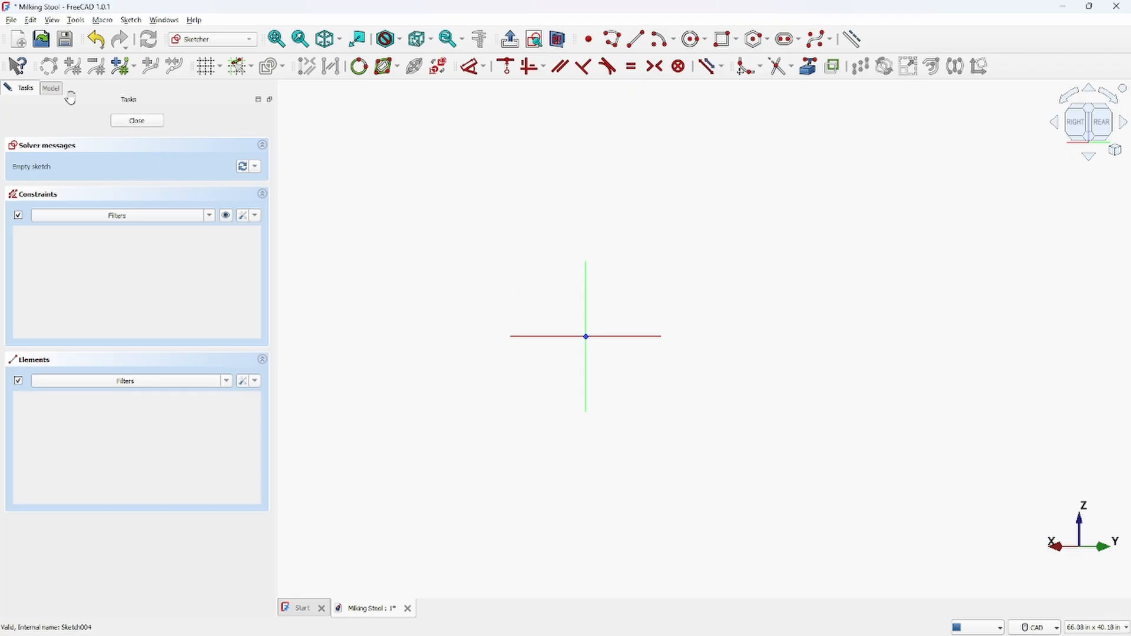
left_click(51, 88)
left_click(86, 175, "ctrl")
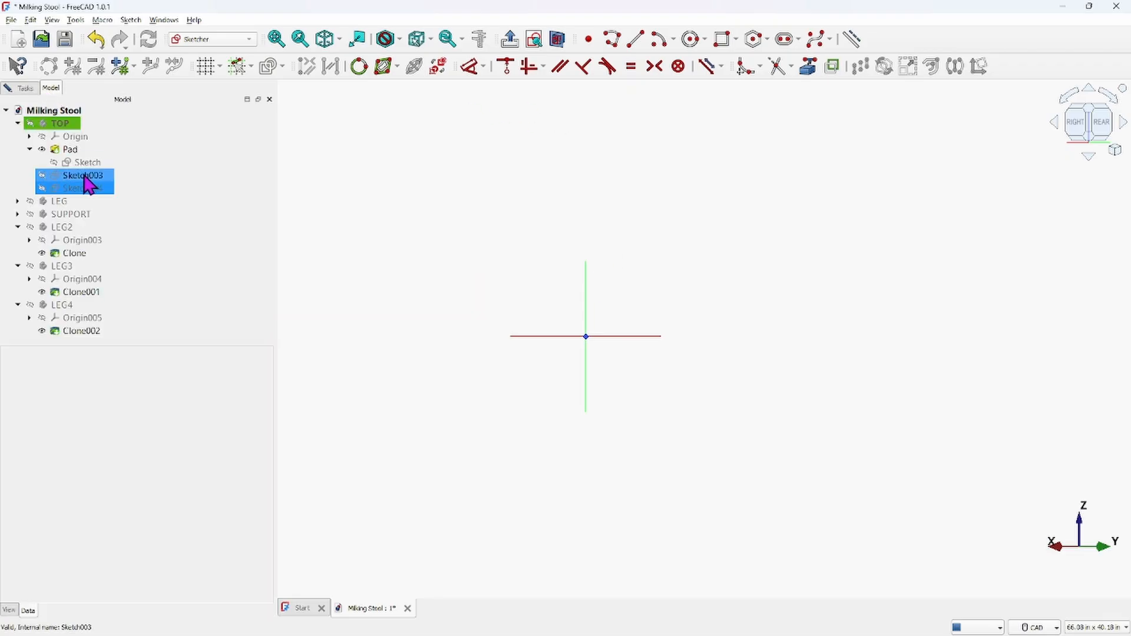
left_click(42, 176)
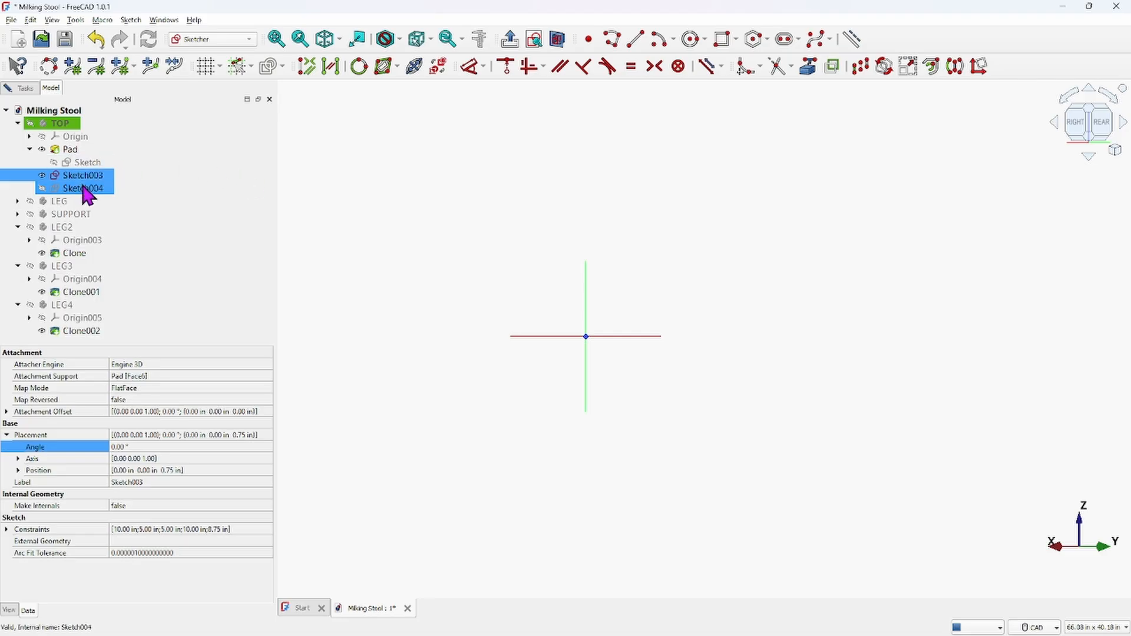
left_click(41, 188)
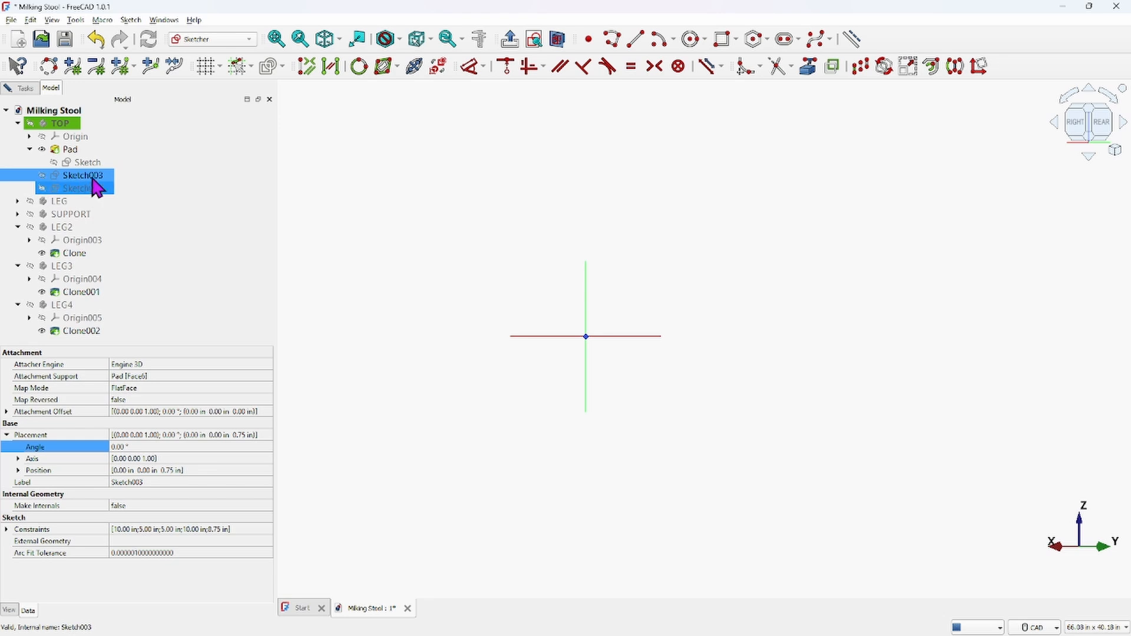
left_click(27, 88)
left_click(137, 121)
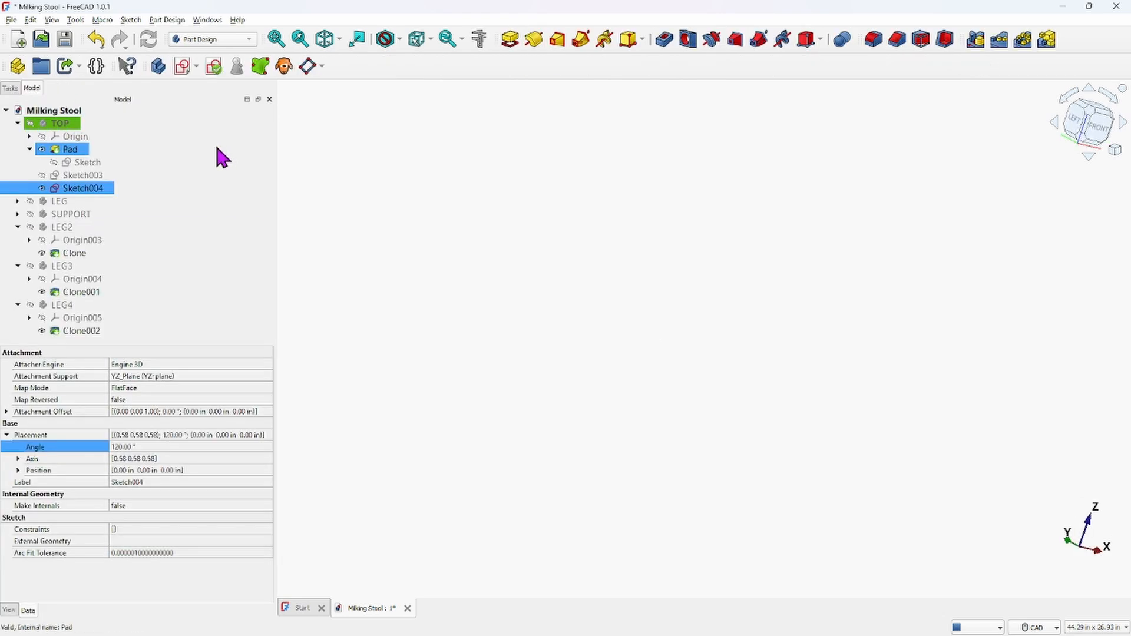
Open Sketch004 and draw a circle centred on the horizontal axis to the right of the origin
double_click(69, 189)
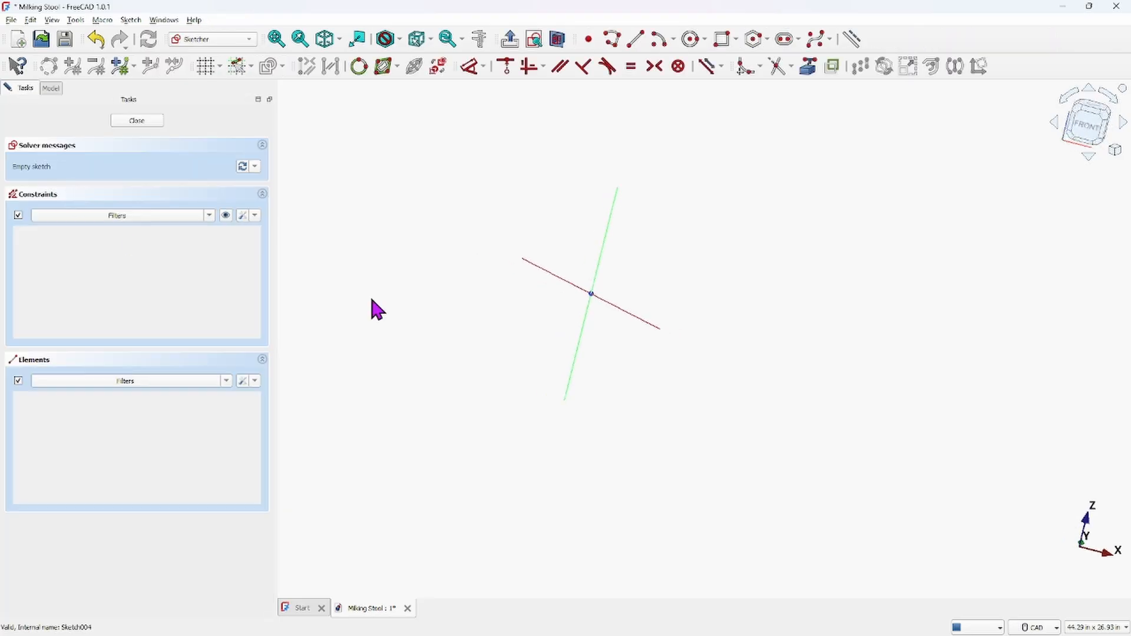
mouse_move(781, 335)
middle_mouse_down()
mouse_move(550, 298)
mouse_move(427, 298)
middle_mouse_up()
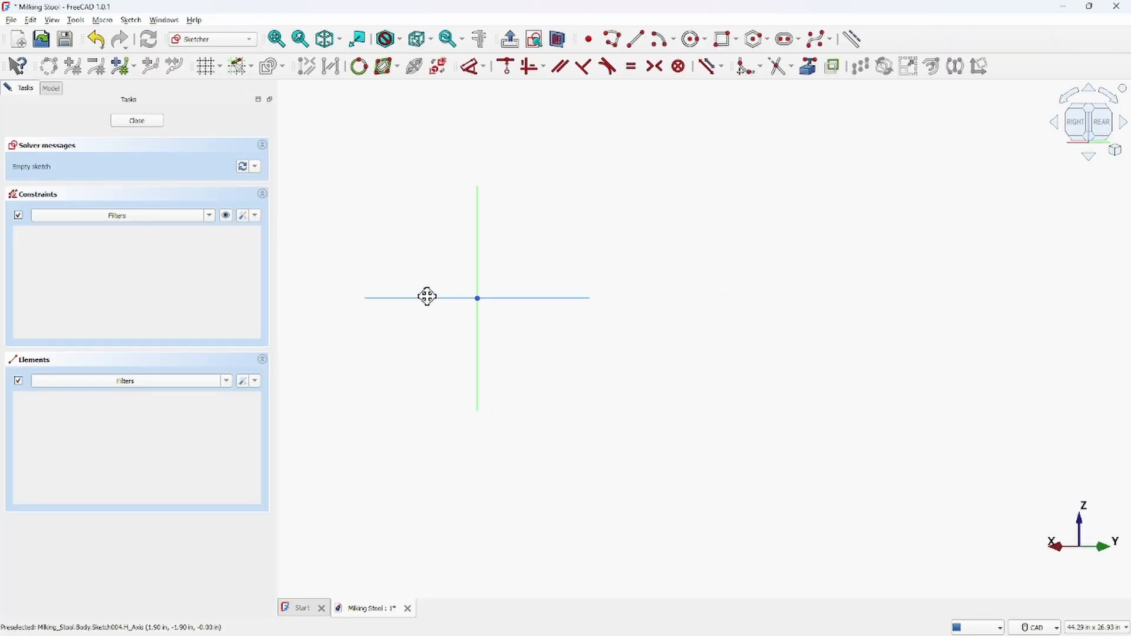
left_click(691, 39)
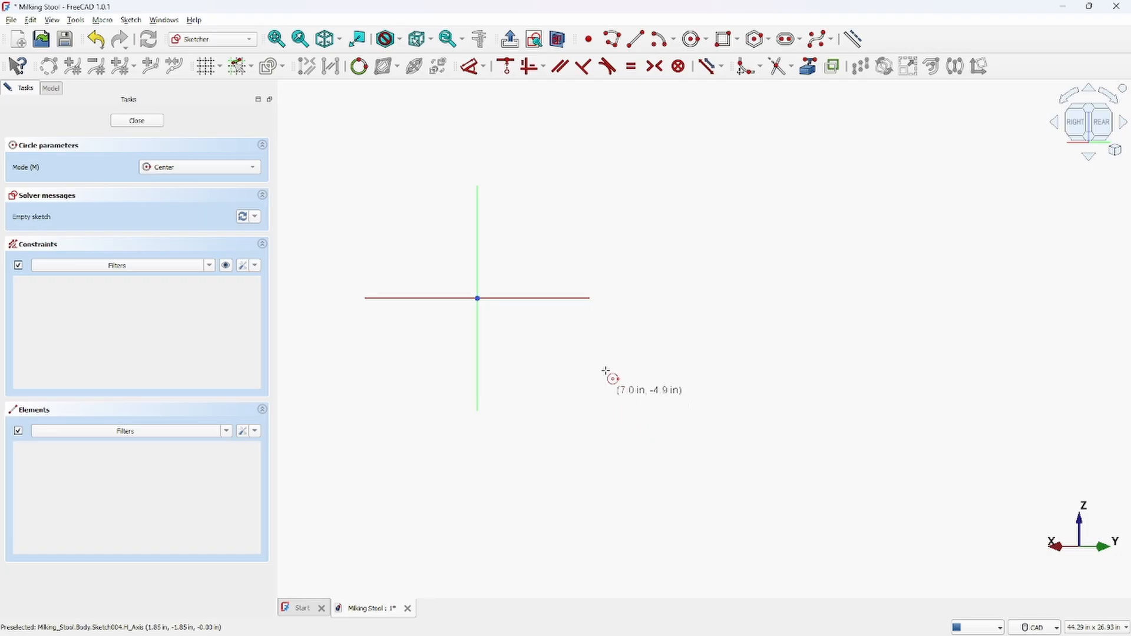
left_click(563, 298)
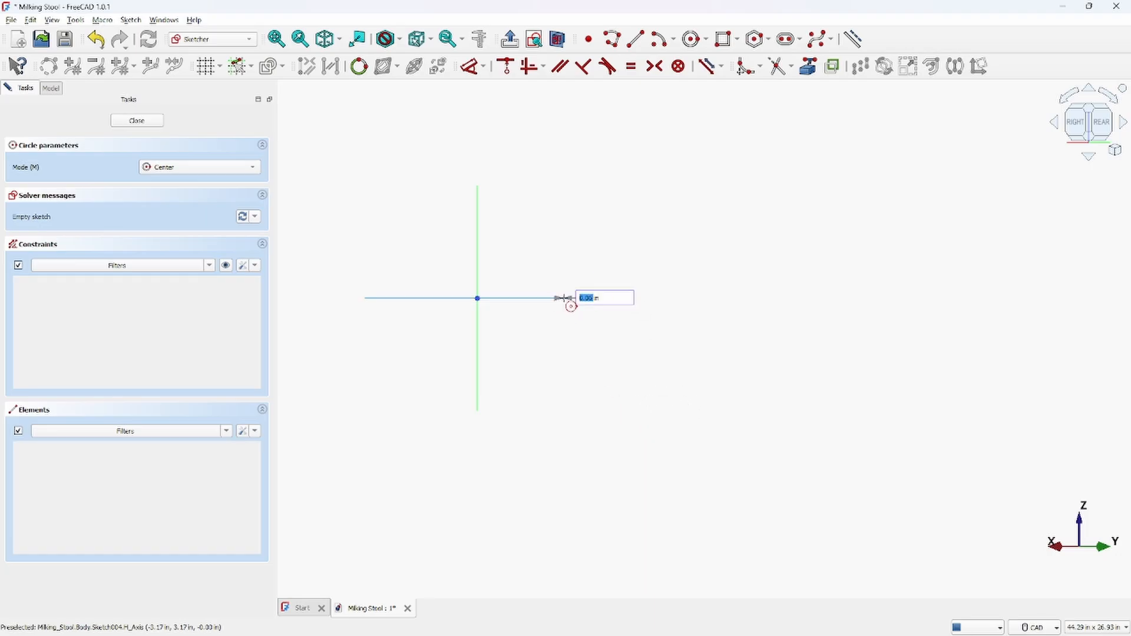
left_click(563, 284)
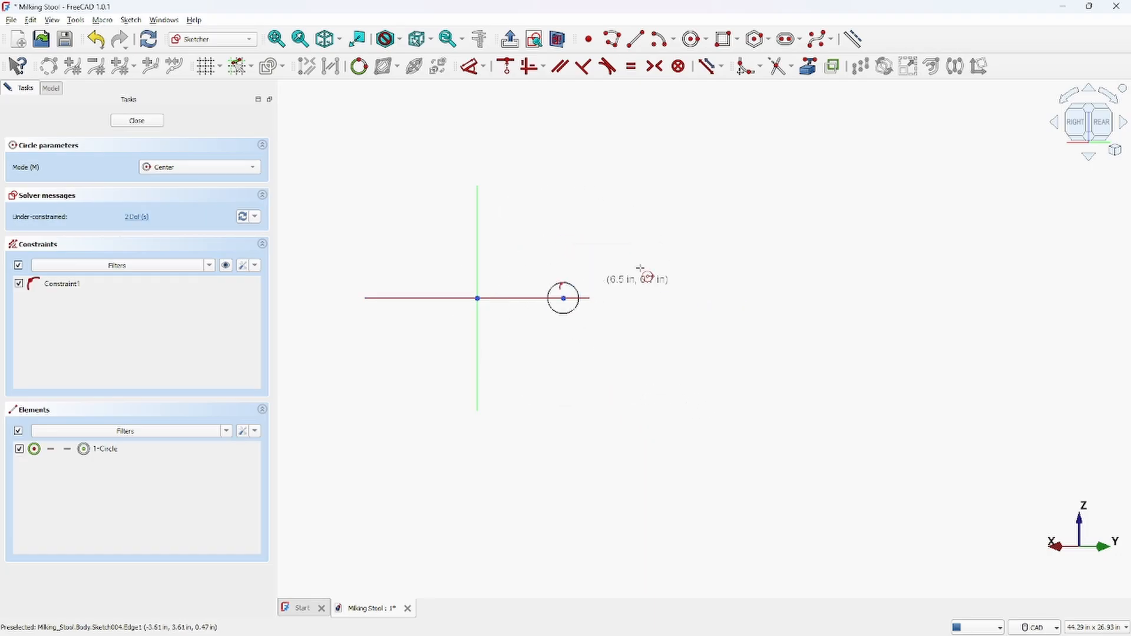
right_click(670, 258)
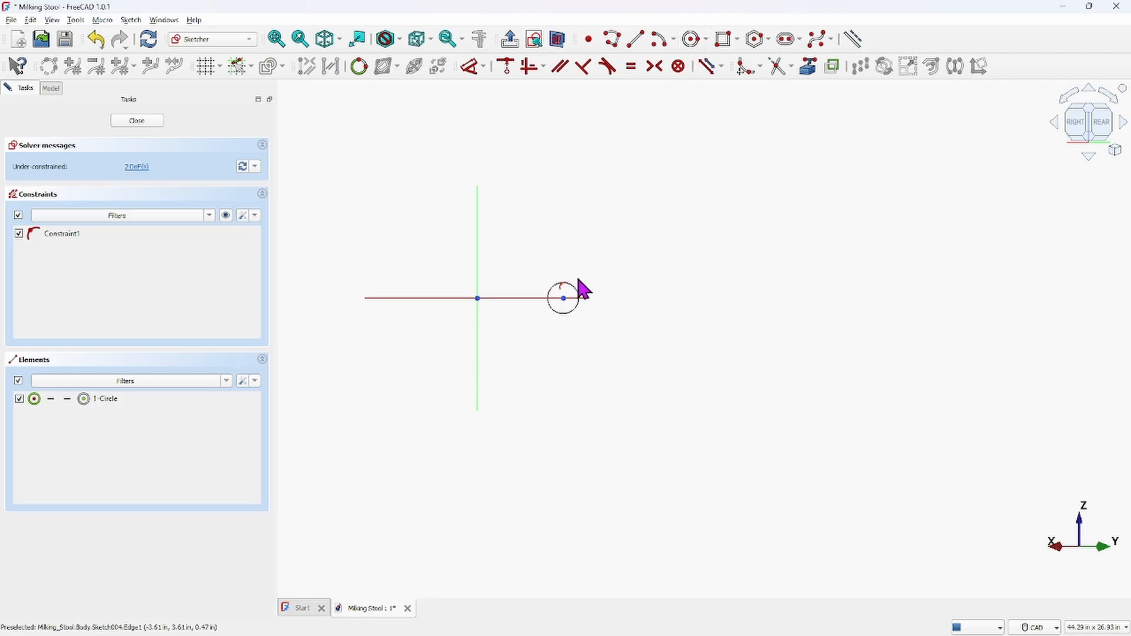
Constrain the circle's diameter to 0.5 in and close the sketch
left_click(578, 289)
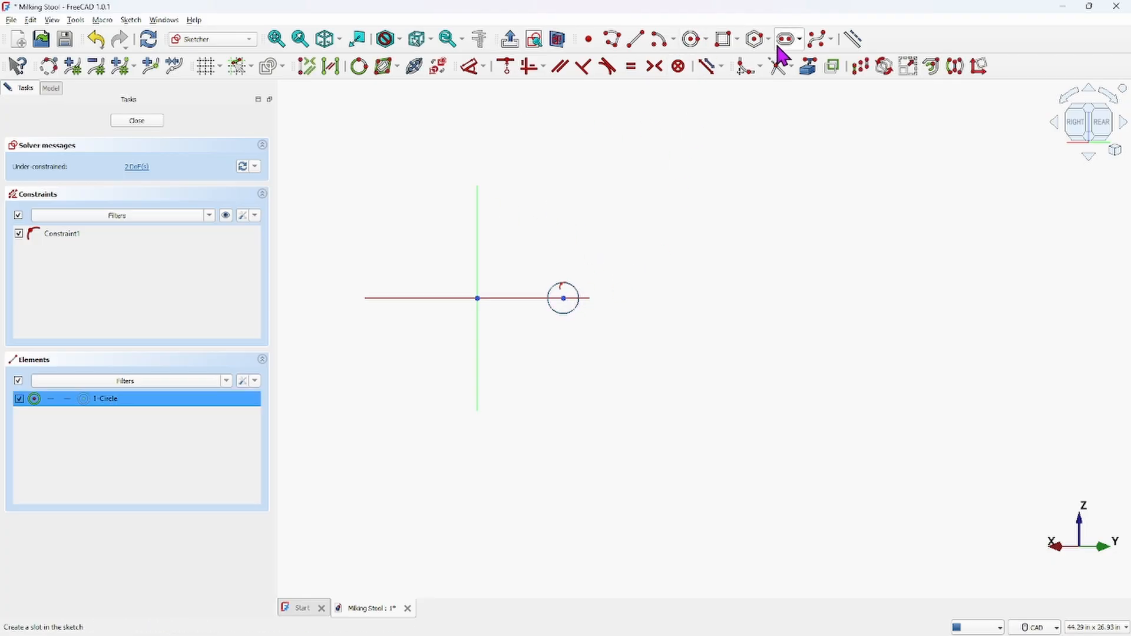
left_click(473, 66)
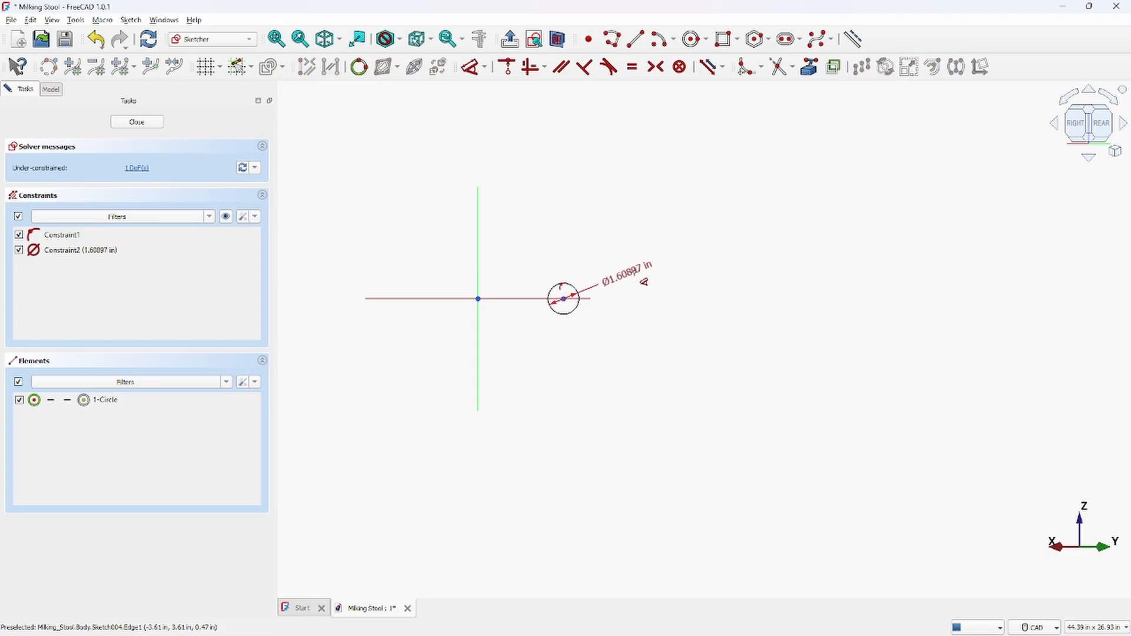
left_click(634, 259)
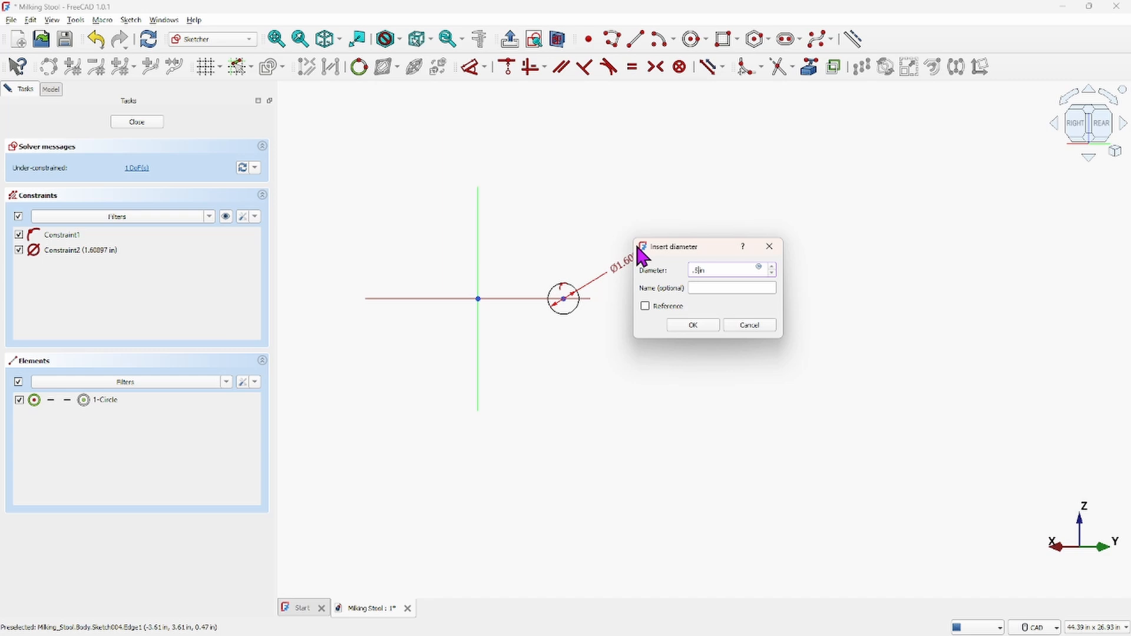
key("Return")
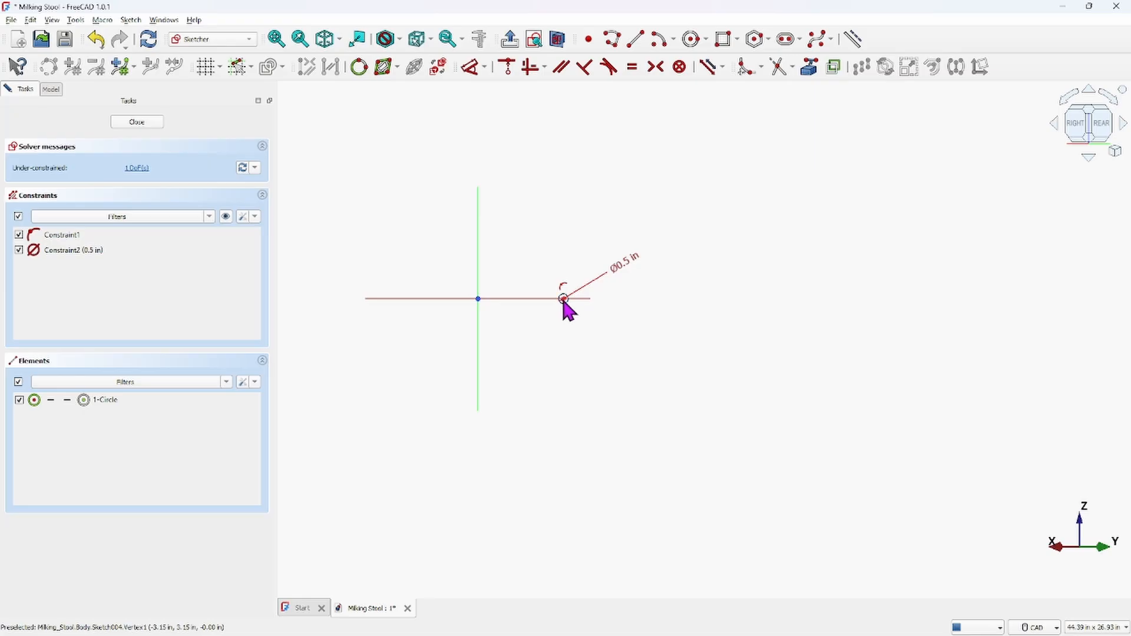
scroll(562, 298, "up", 5)
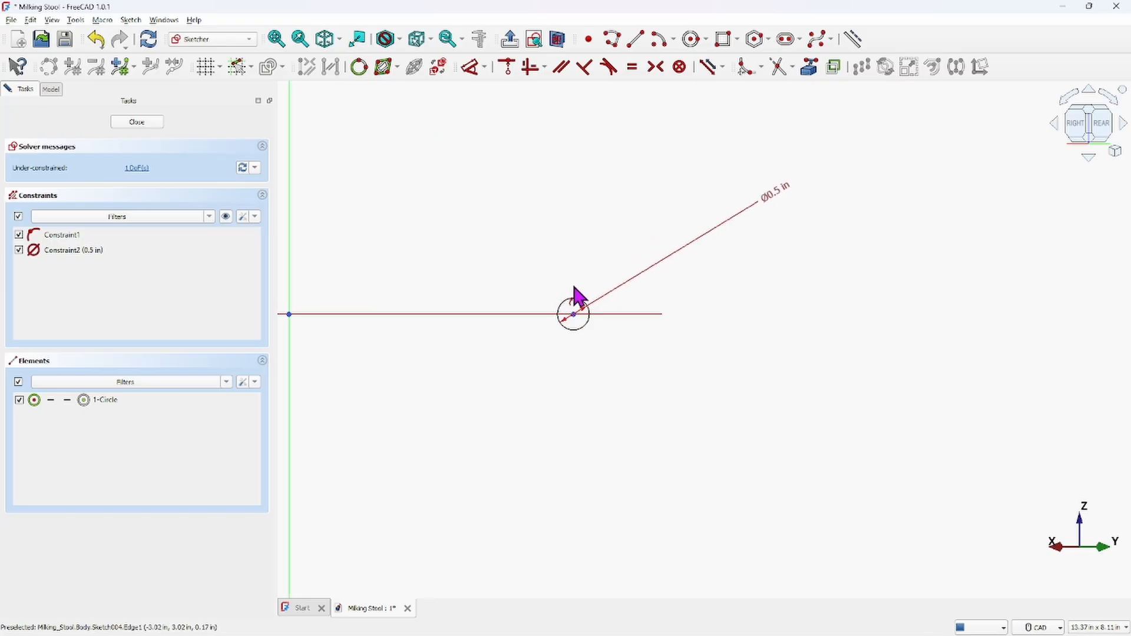
scroll(519, 239, "down", 3)
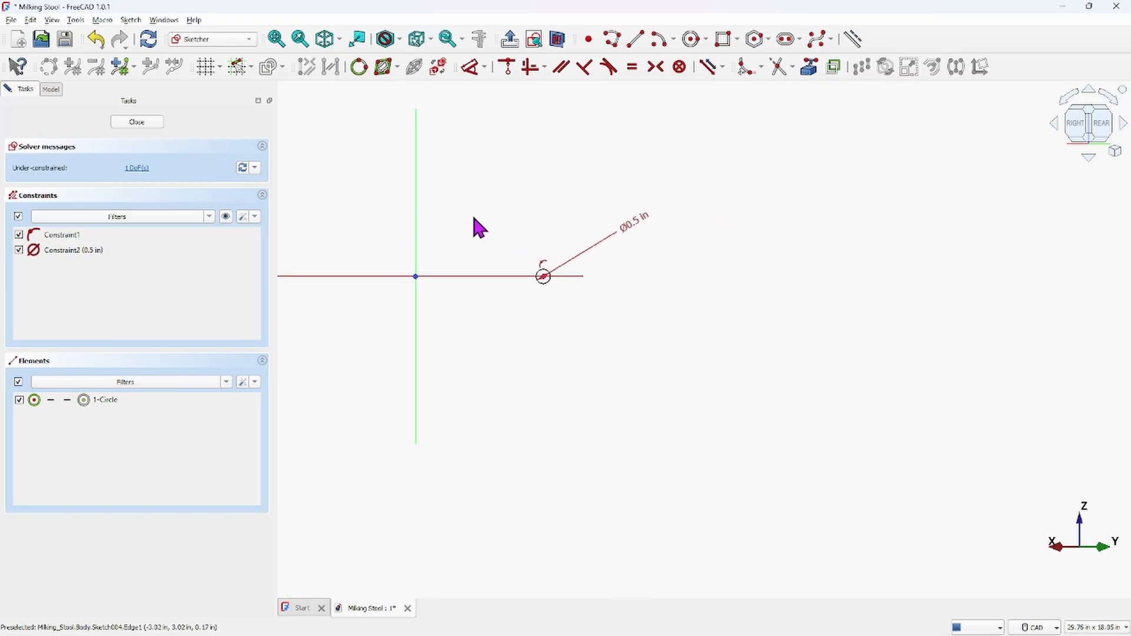
left_click(137, 122)
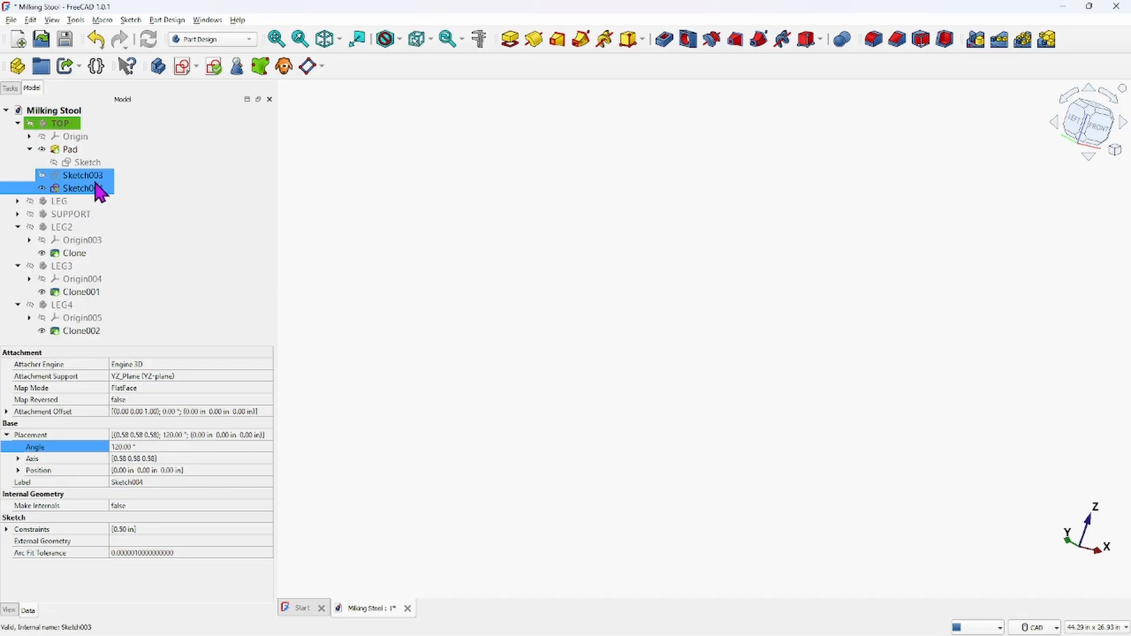
Toggle the TOP body's visibility until it is shown again
left_click(33, 125)
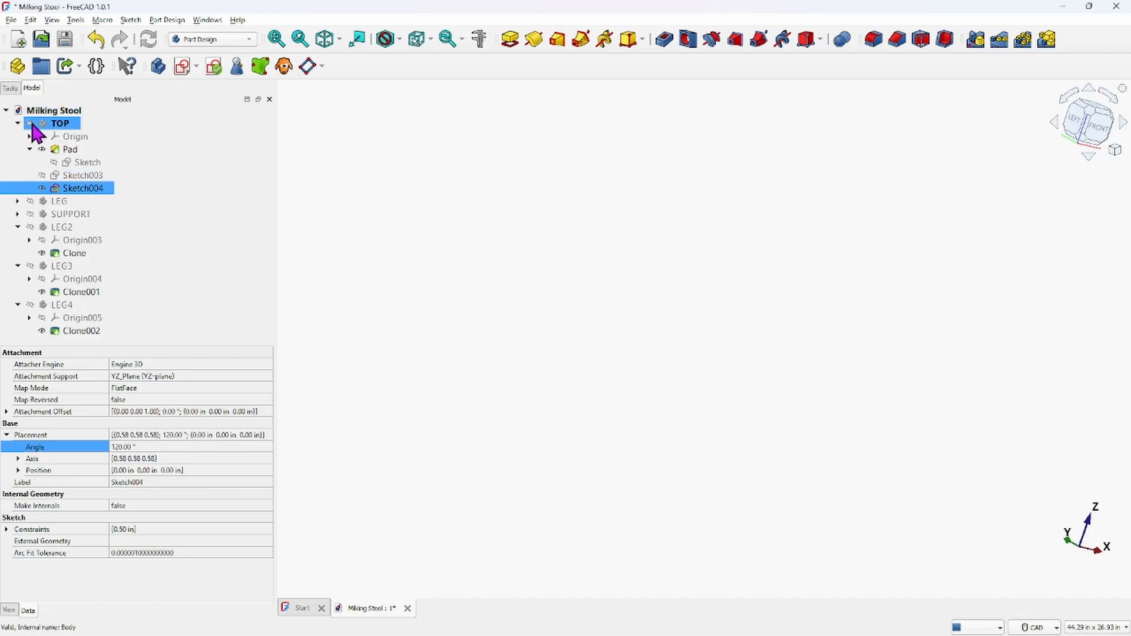
left_click(31, 123)
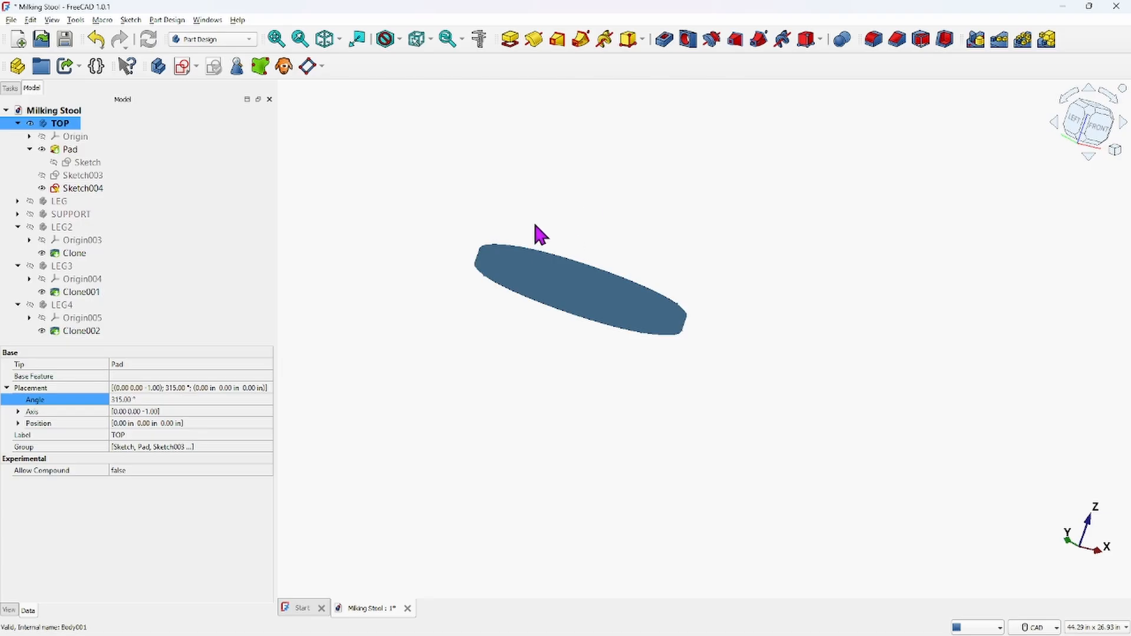
left_click(30, 124)
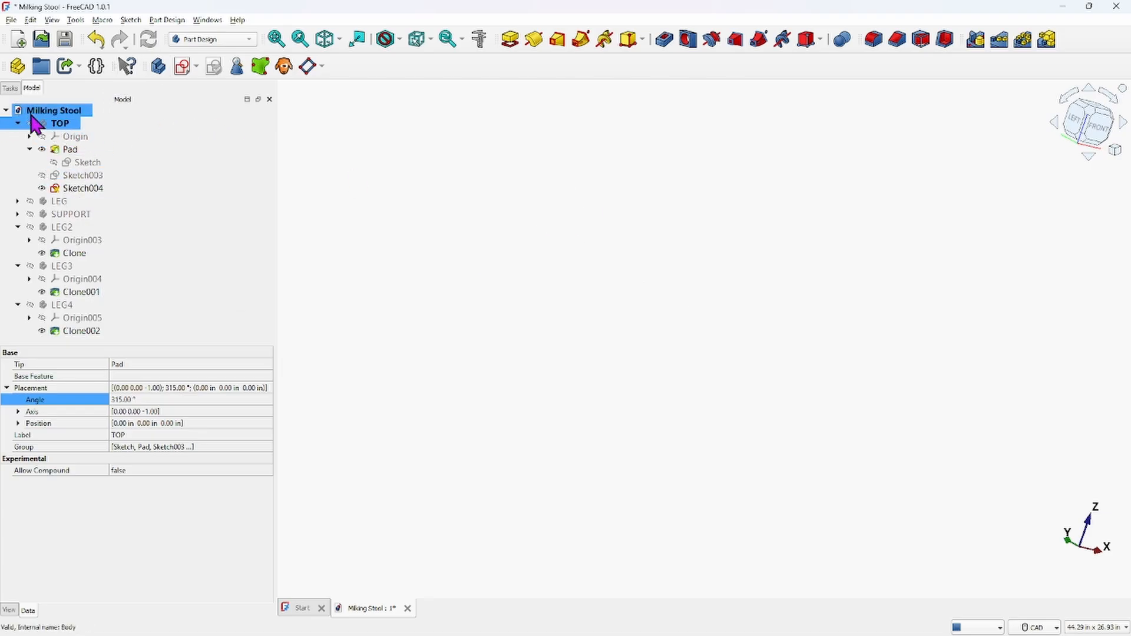
left_click(72, 187)
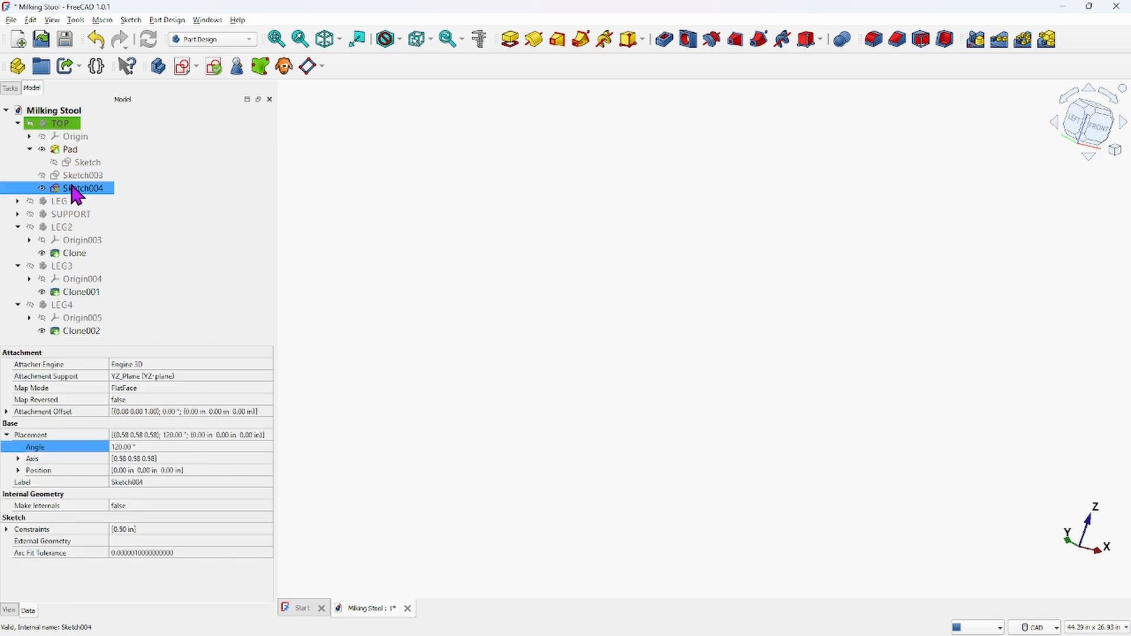
left_click(35, 125, "ctrl")
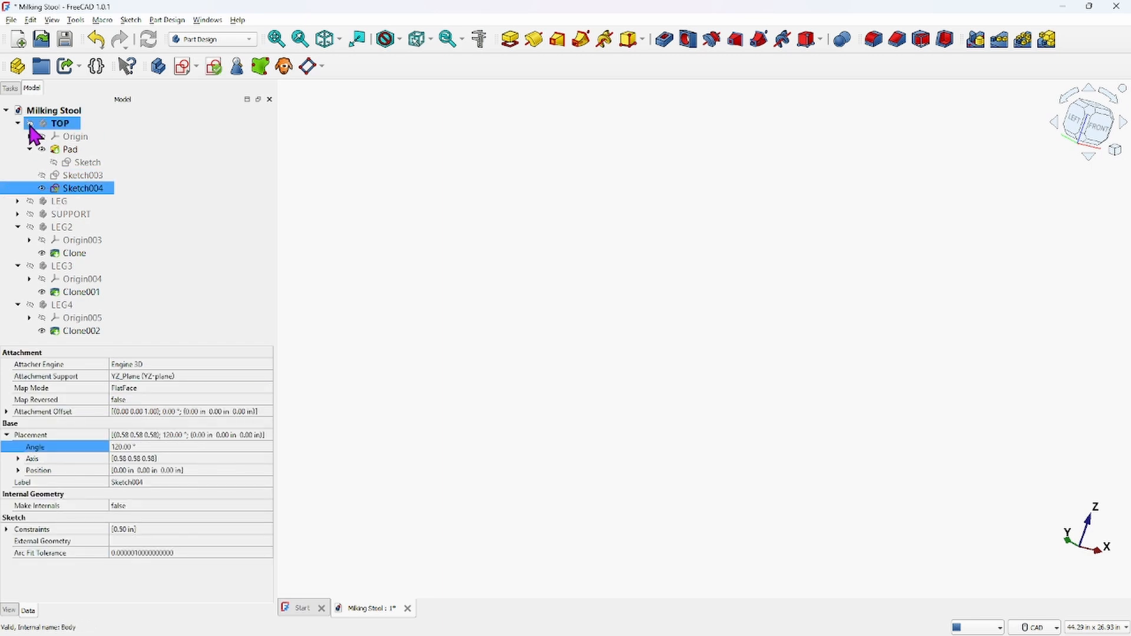
left_click(30, 123)
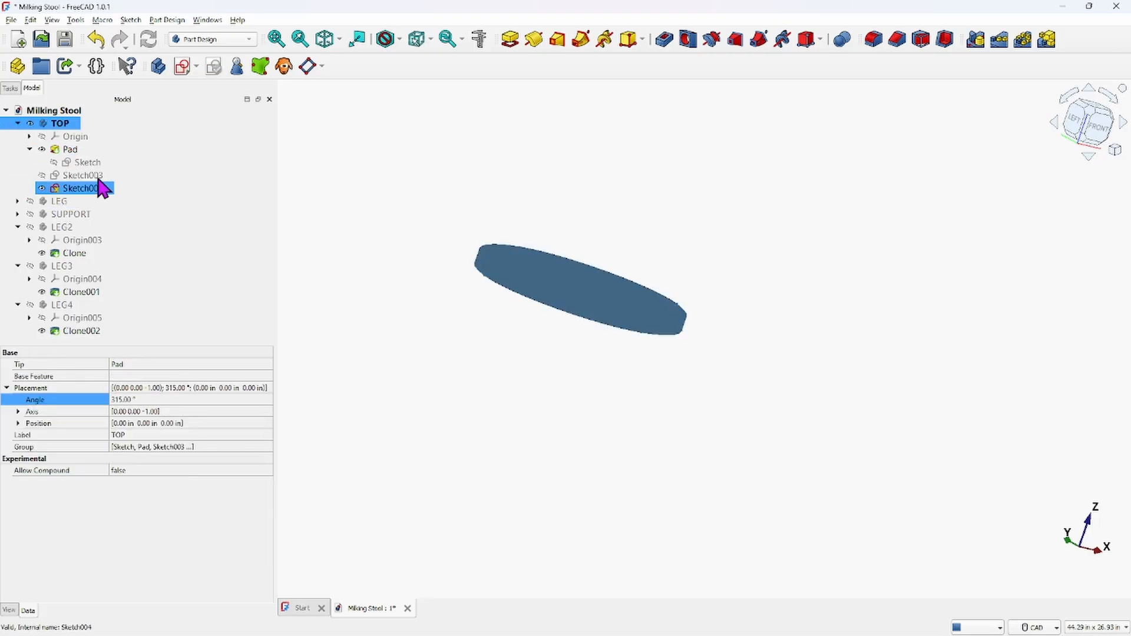
Hide the Pad and show Sketch003, viewing the seat sketches from the front and side
left_click(41, 149)
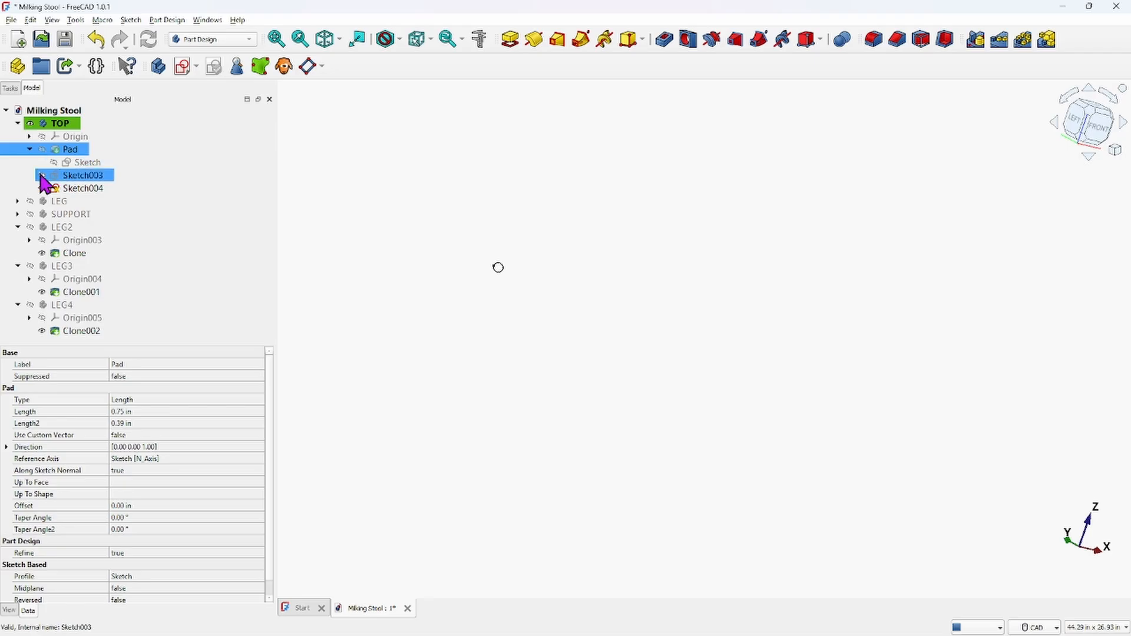
left_click(41, 175)
mouse_move(594, 214)
middle_mouse_down()
mouse_move(613, 250)
mouse_move(702, 302)
mouse_move(768, 291)
mouse_move(536, 267)
mouse_move(574, 195)
mouse_move(591, 208)
middle_mouse_up()
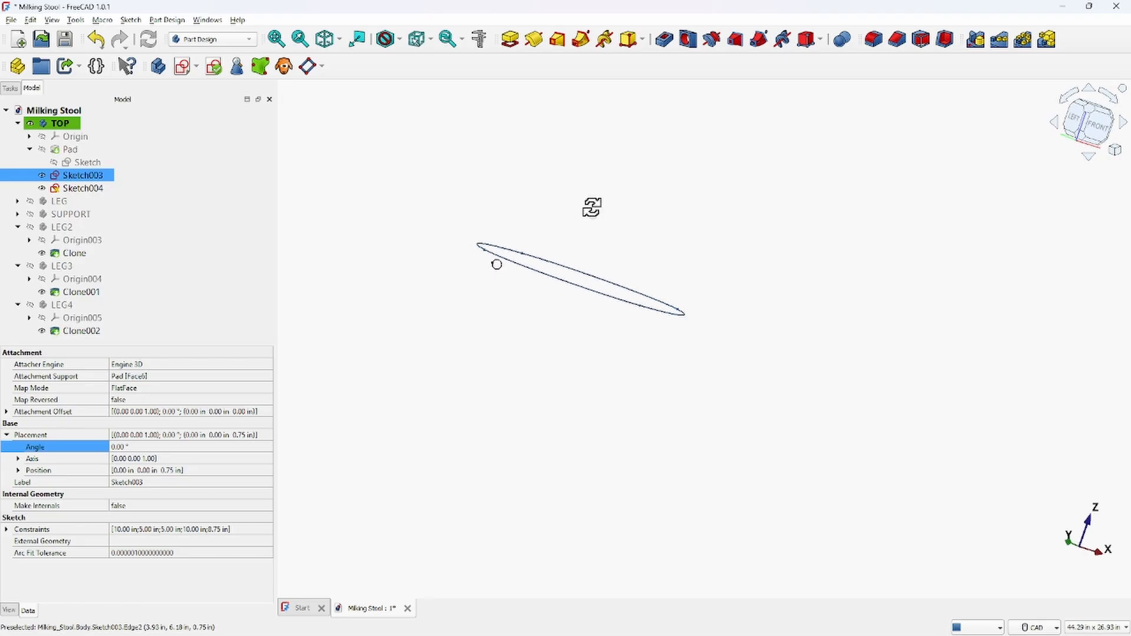
left_click(1096, 125)
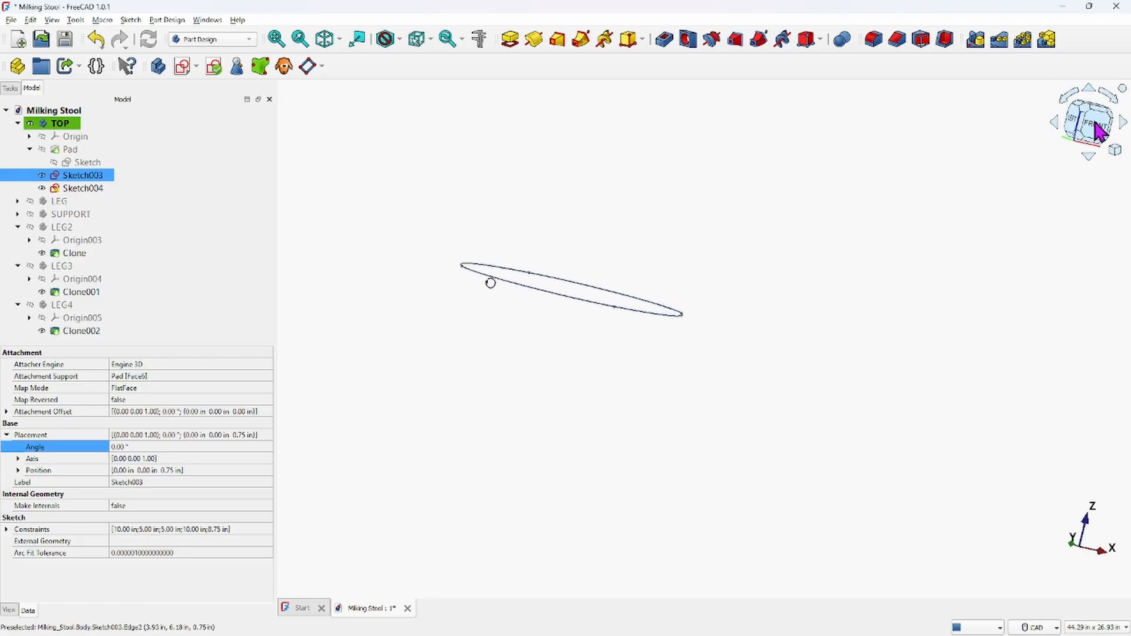
middle_click_drag(799, 237, 854, 231)
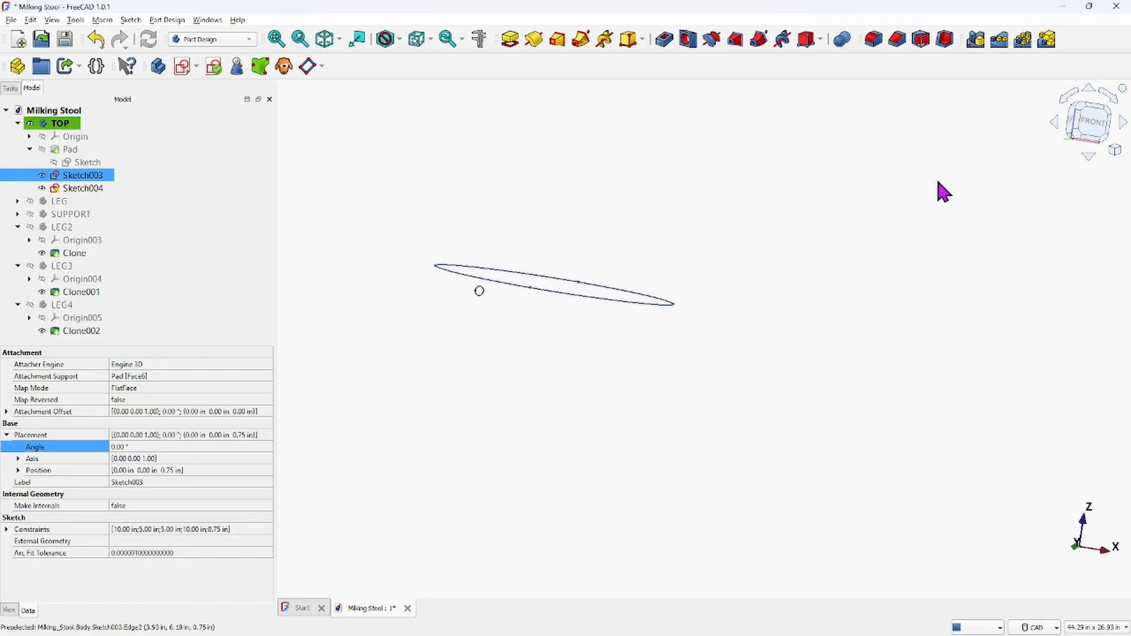
left_click(1080, 131)
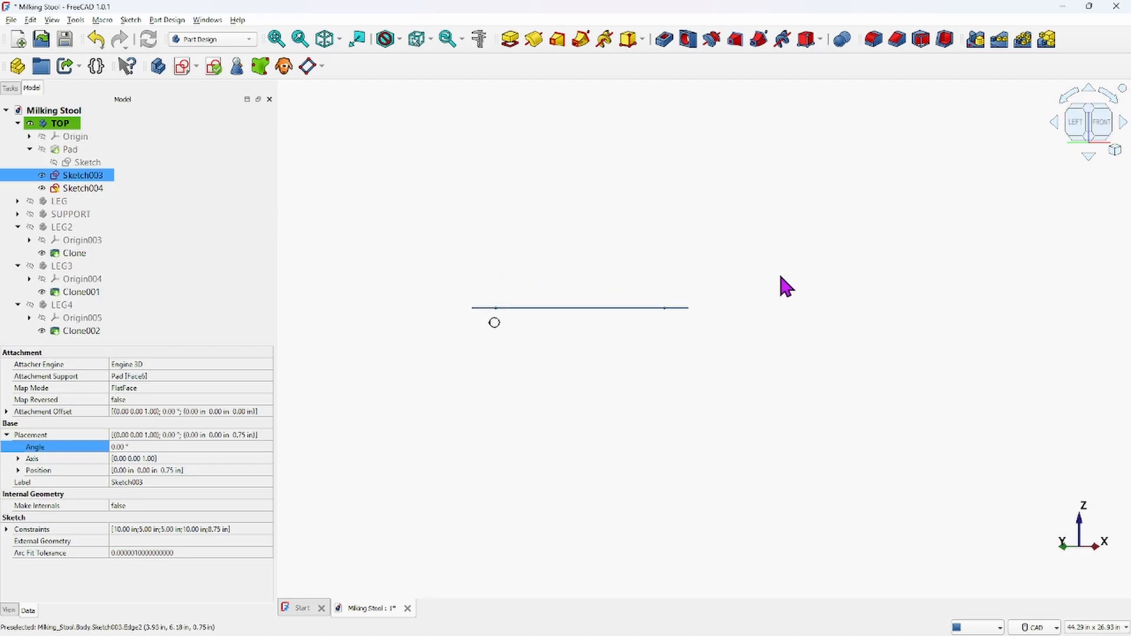
scroll(549, 319, "up", 2)
middle_click_drag(447, 308, 587, 304)
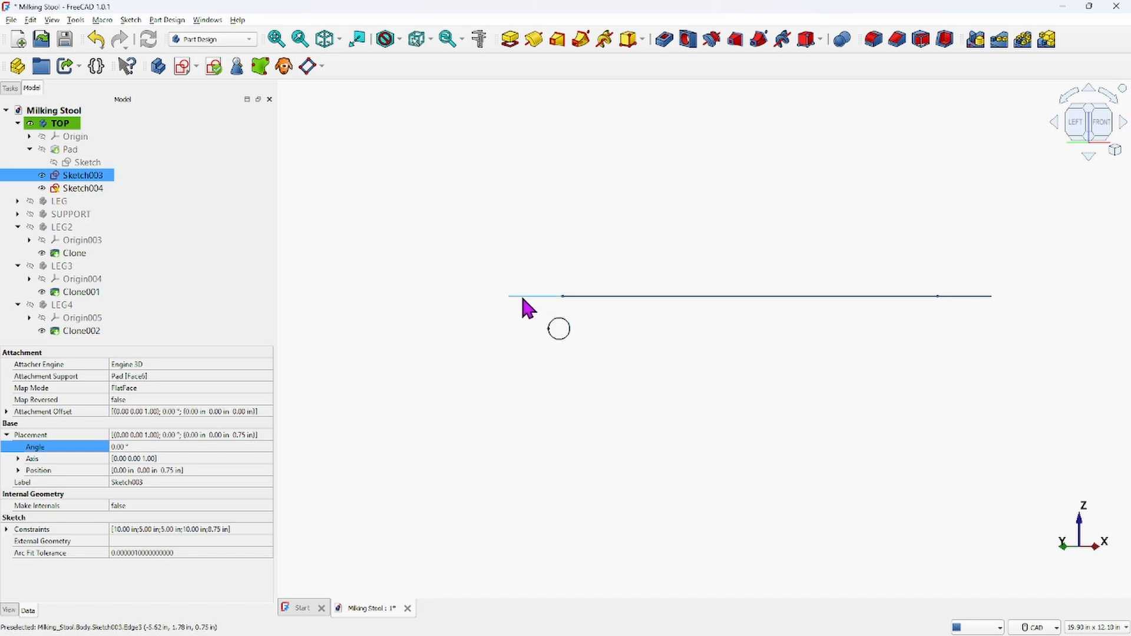
Reopen Sketch004 and orbit around it to examine the circle's position relative to the seat outline
left_click(74, 189, "ctrl")
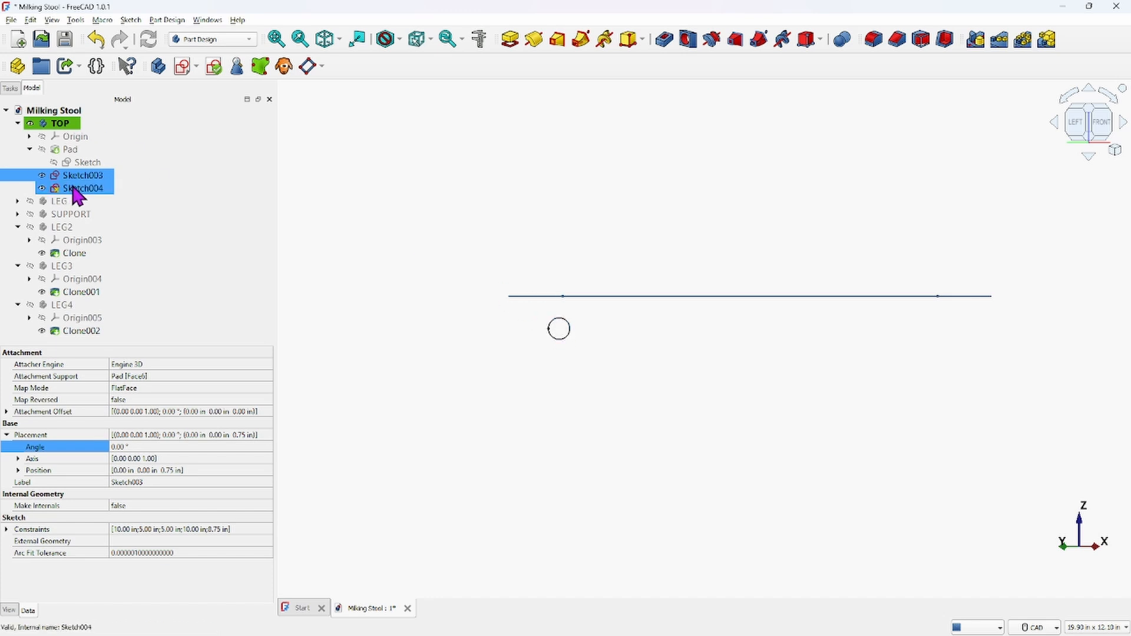
double_click(78, 188)
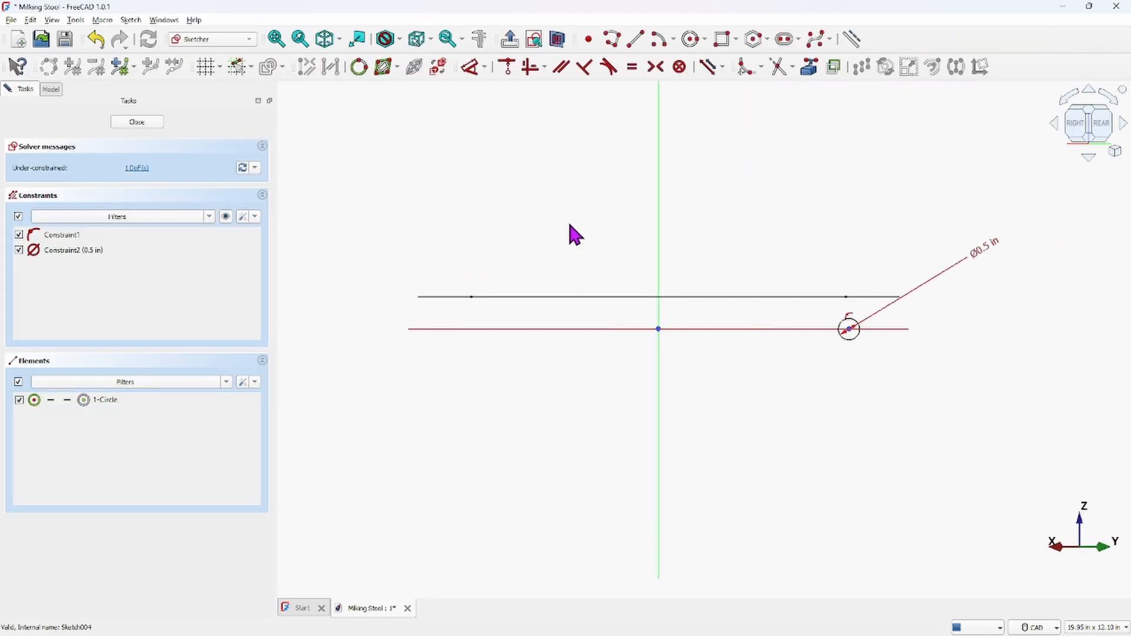
mouse_move(580, 217)
middle_mouse_down()
mouse_move(591, 277)
mouse_move(575, 238)
mouse_move(580, 246)
middle_mouse_up()
middle_click_drag(652, 235, 572, 280)
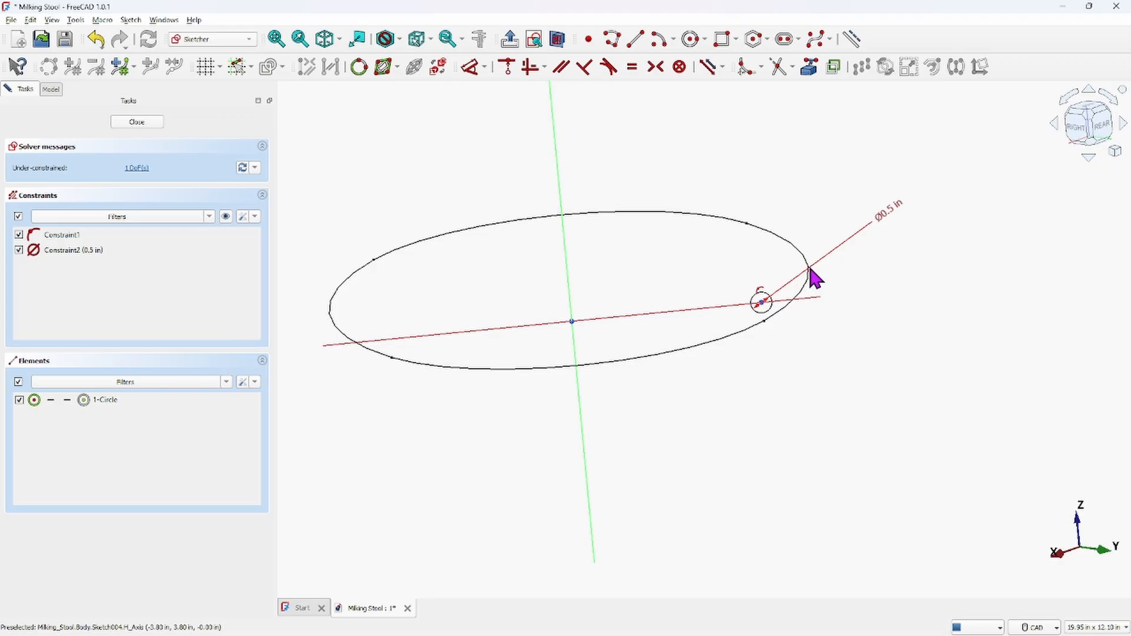
scroll(677, 296, "down", 2)
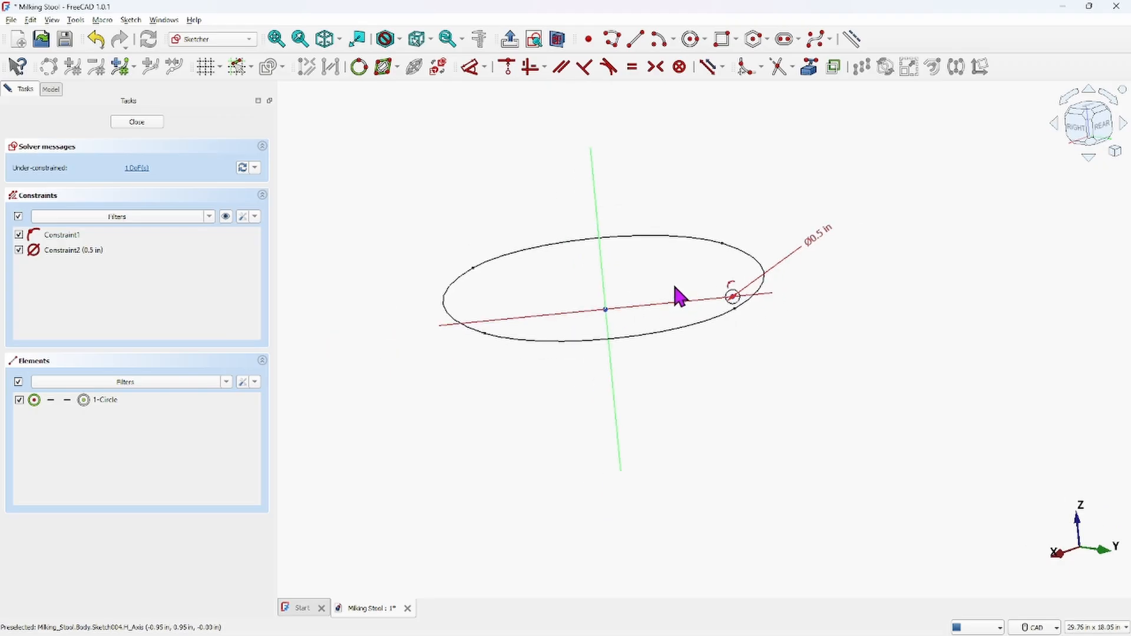
mouse_move(678, 297)
middle_mouse_down()
mouse_move(649, 228)
mouse_move(660, 262)
middle_mouse_up()
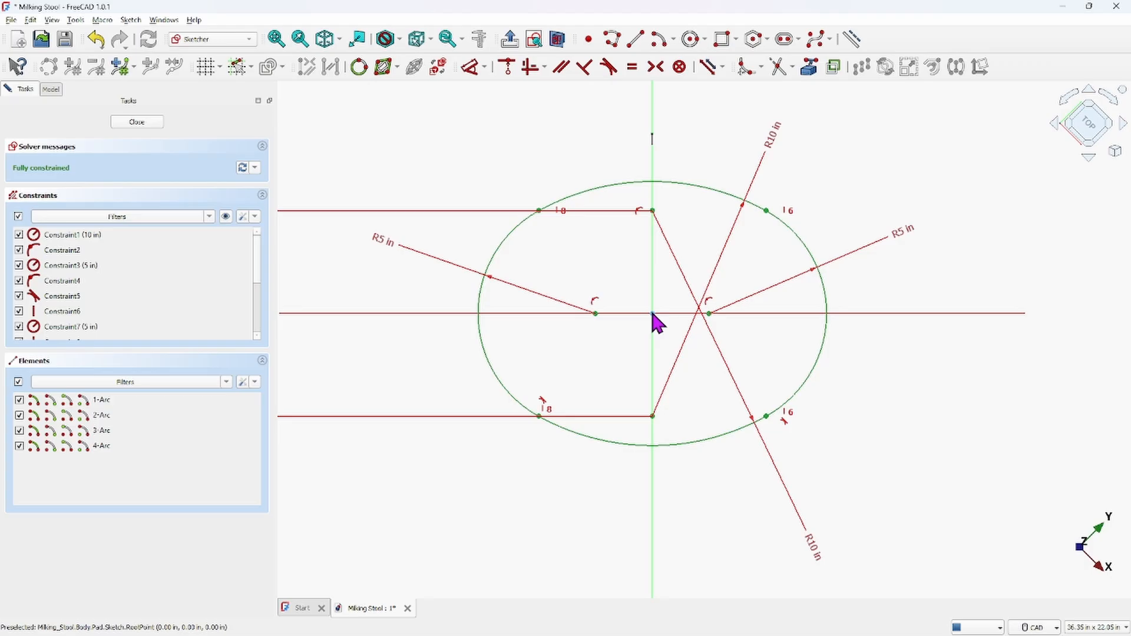
In the image viewer, zoom into the reference drawing's top view to study it, then close the viewer
scroll(654, 320, "down", 4)
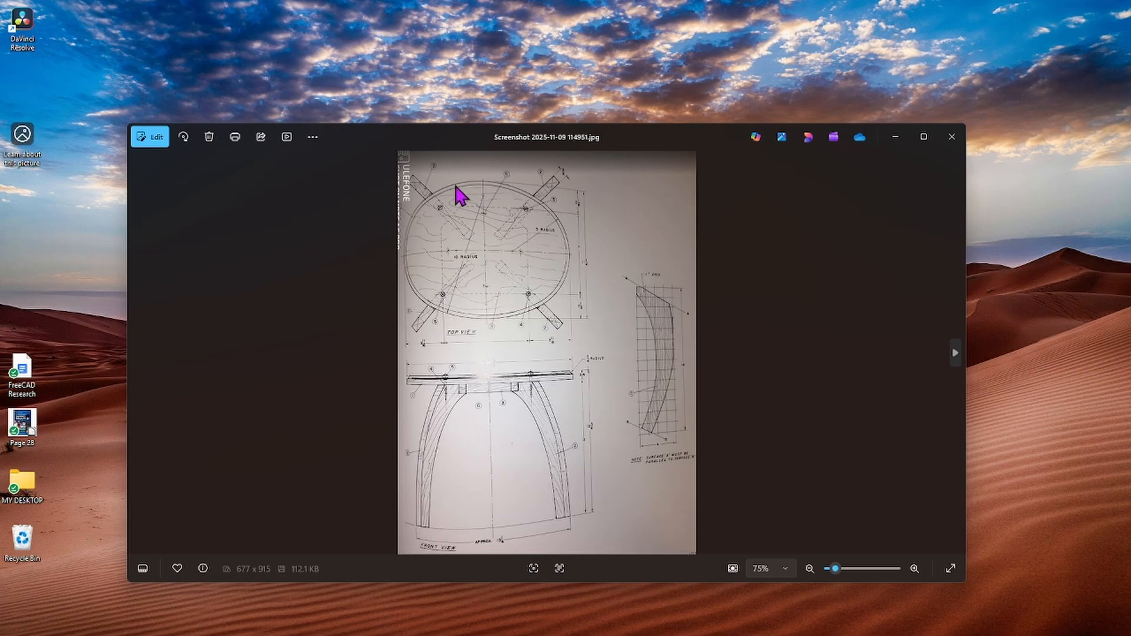
scroll(455, 193, "up", 4)
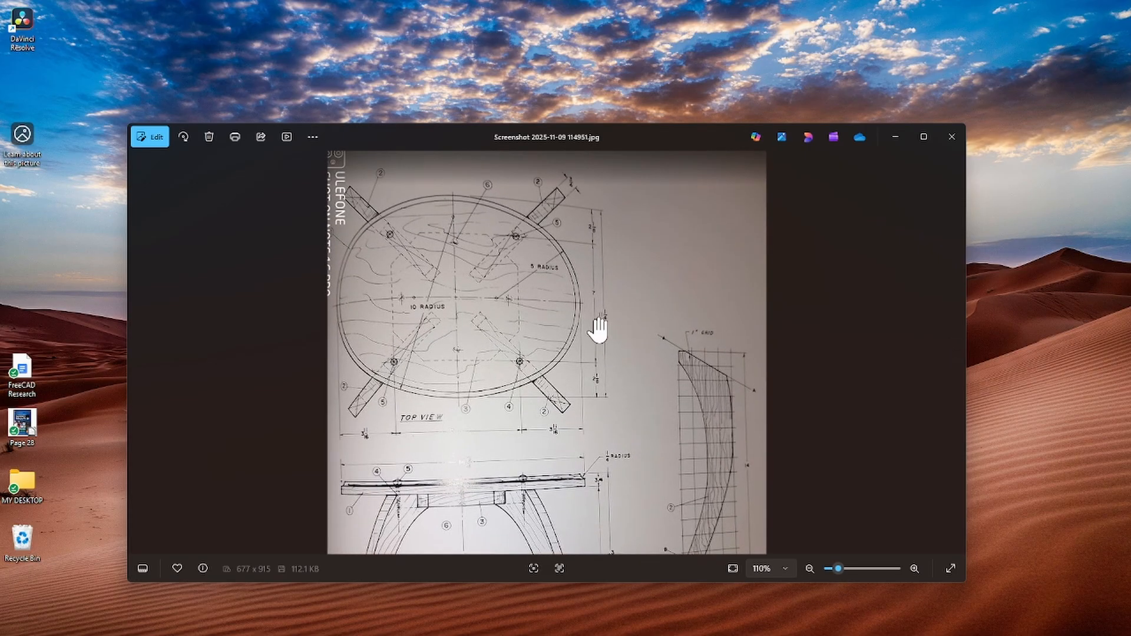
scroll(601, 325, "up", 3)
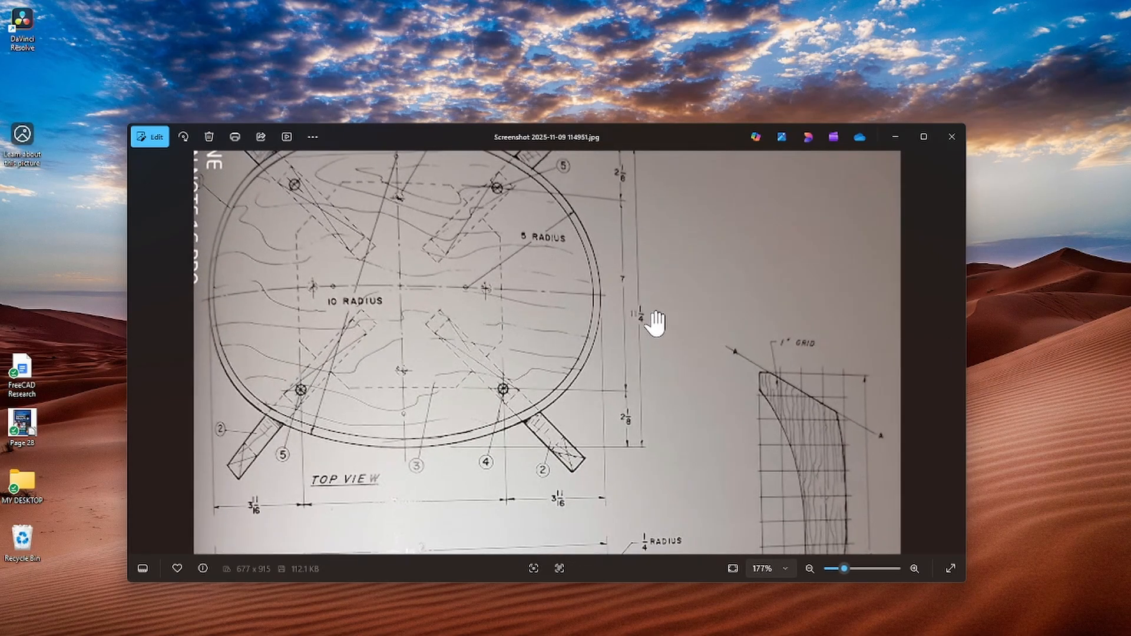
scroll(652, 324, "down", 2)
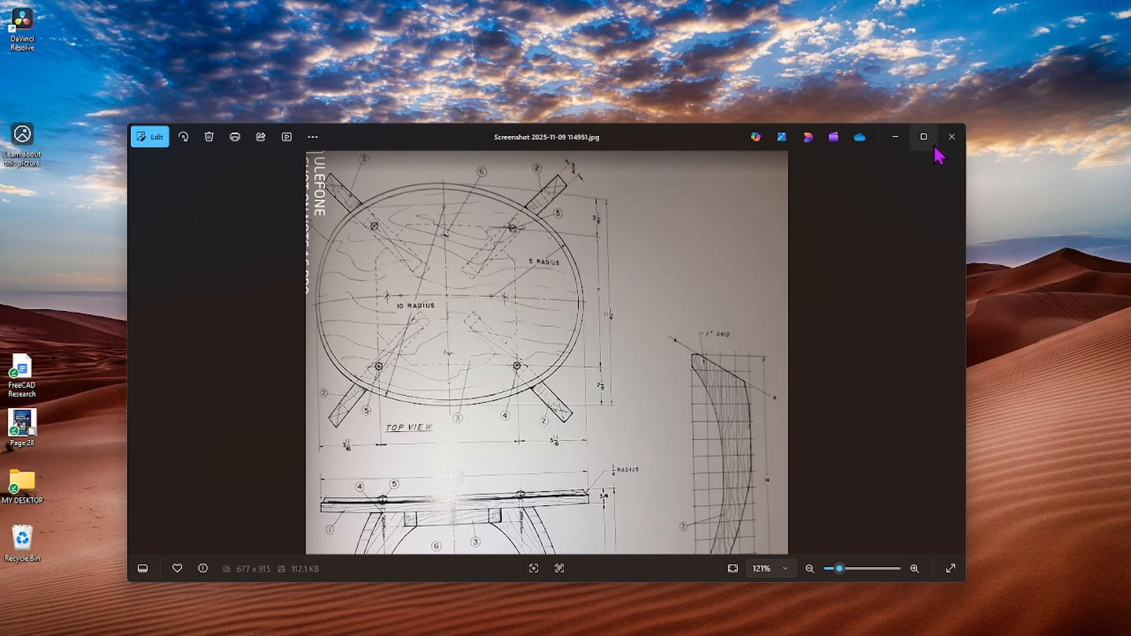
left_click(952, 137)
mouse_move(330, 625)
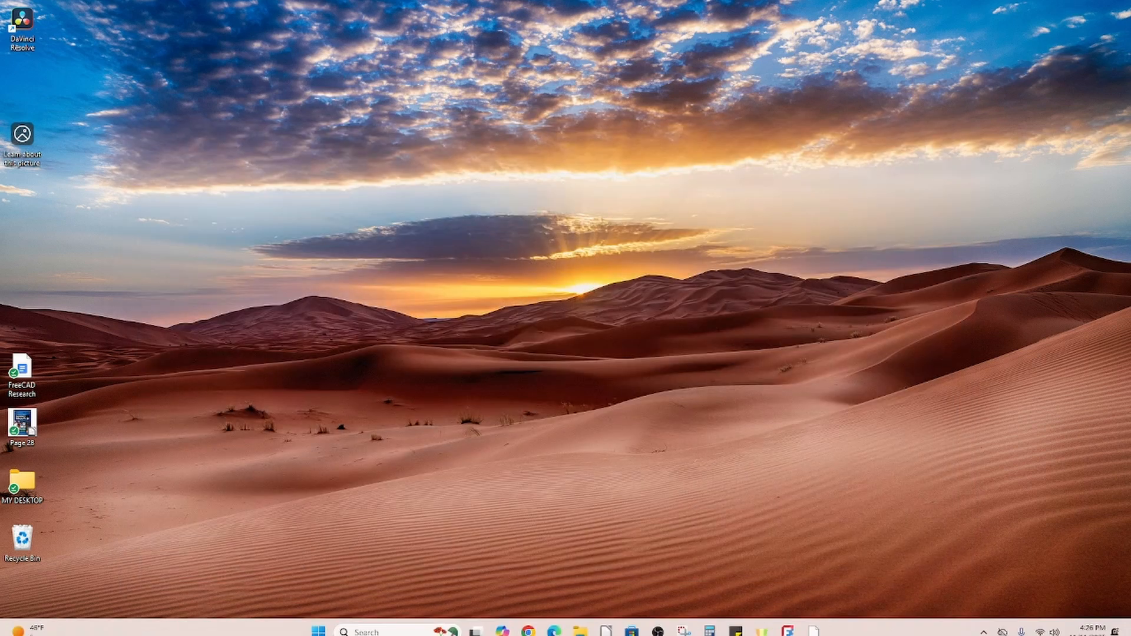
Return to FreeCAD, maximize its window and close the open seat sketch
left_click(790, 624)
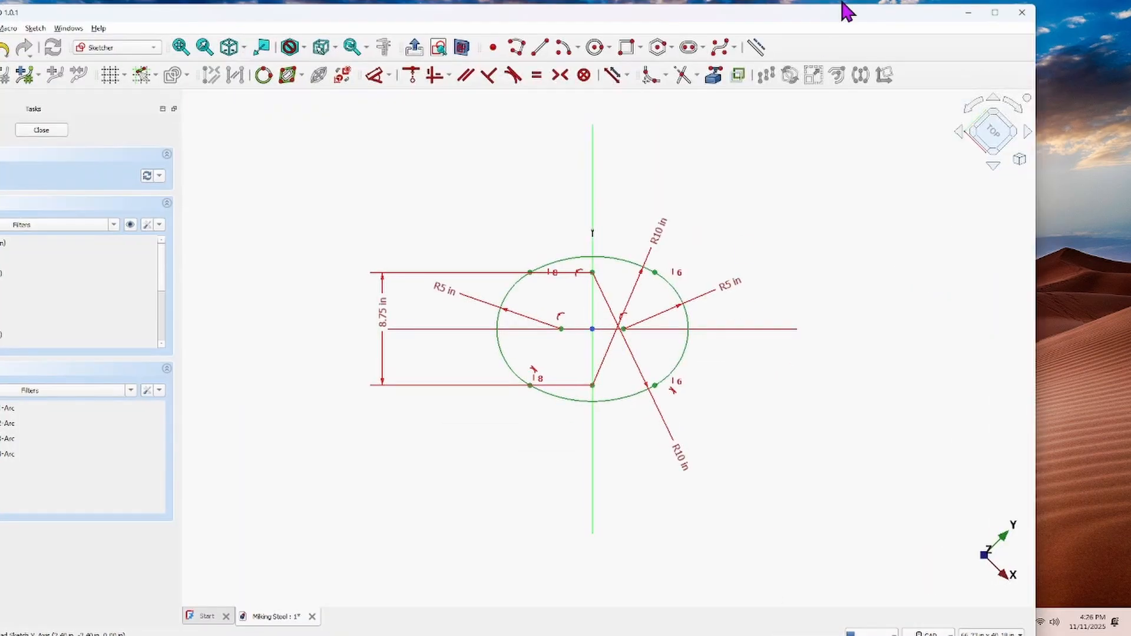
left_click(1002, 14)
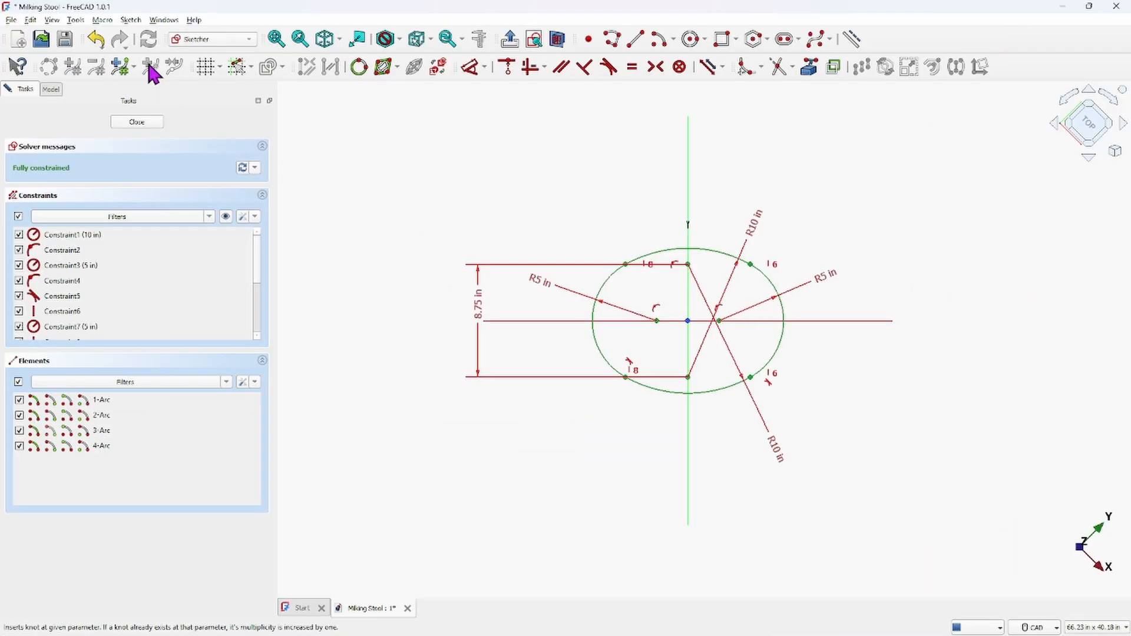
left_click(137, 123)
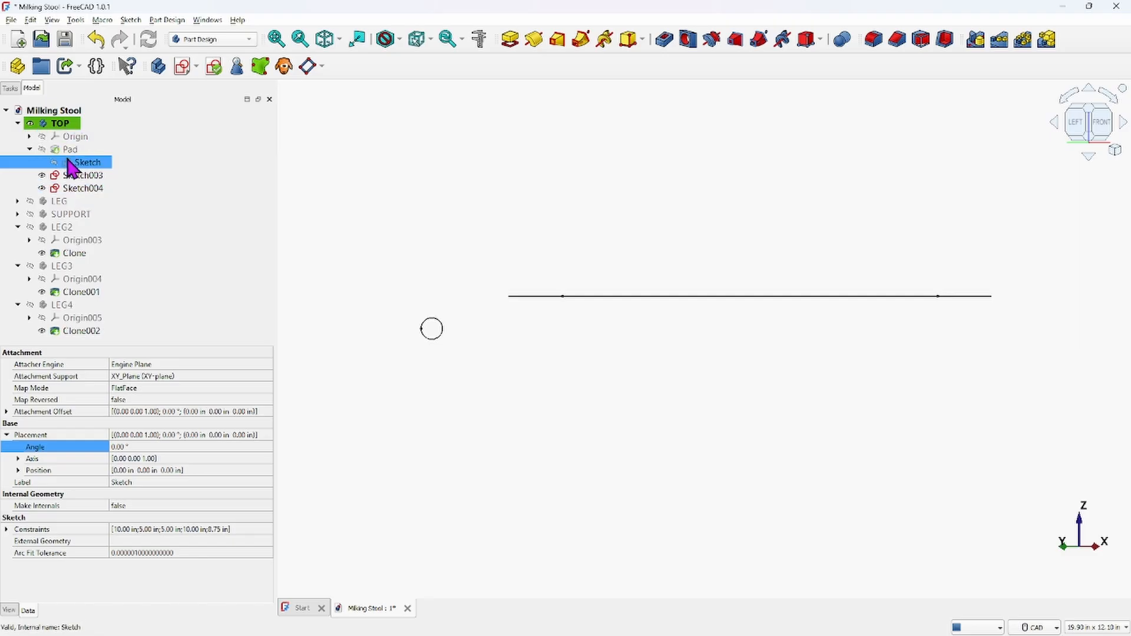
Open Sketch004 and set the circle's horizontal distance from the vertical axis to 5.625 in
double_click(83, 188)
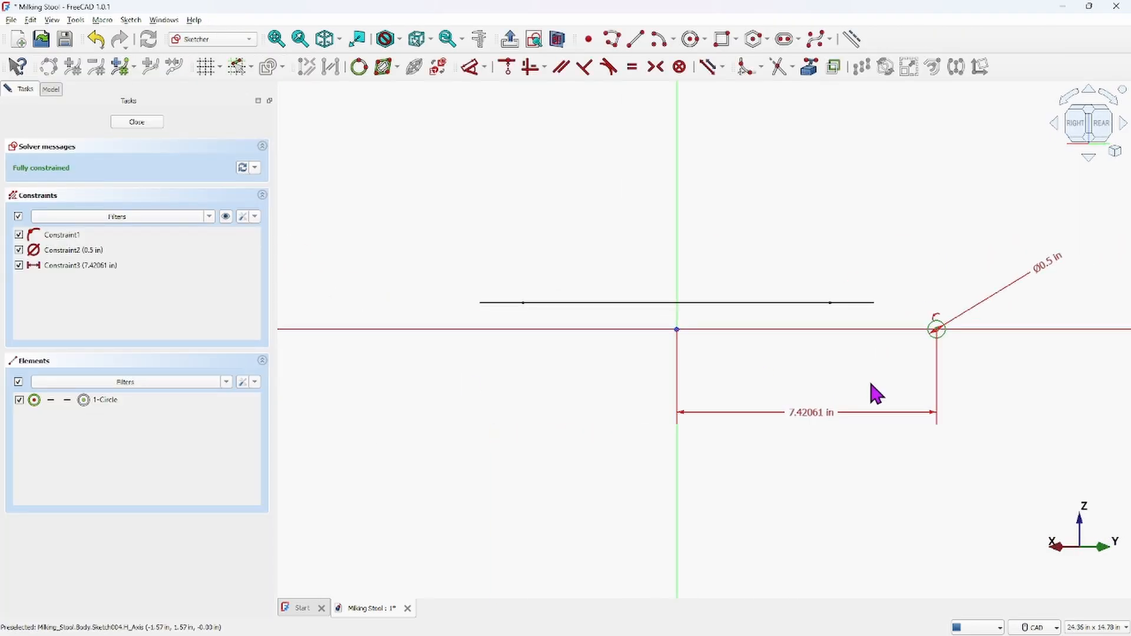
double_click(808, 412)
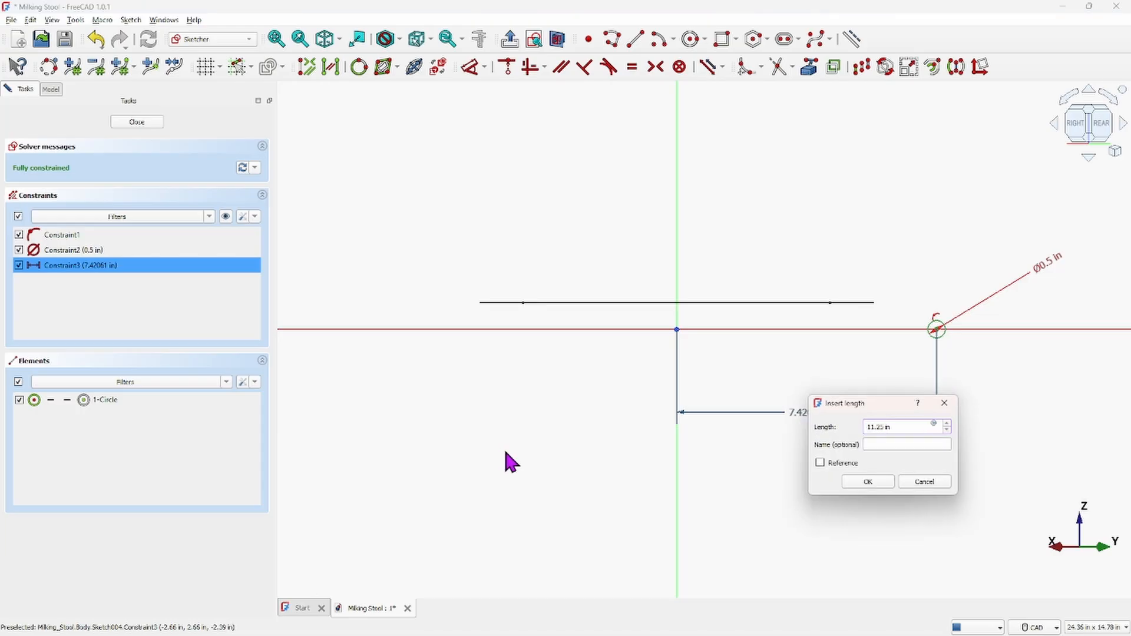
key("Return")
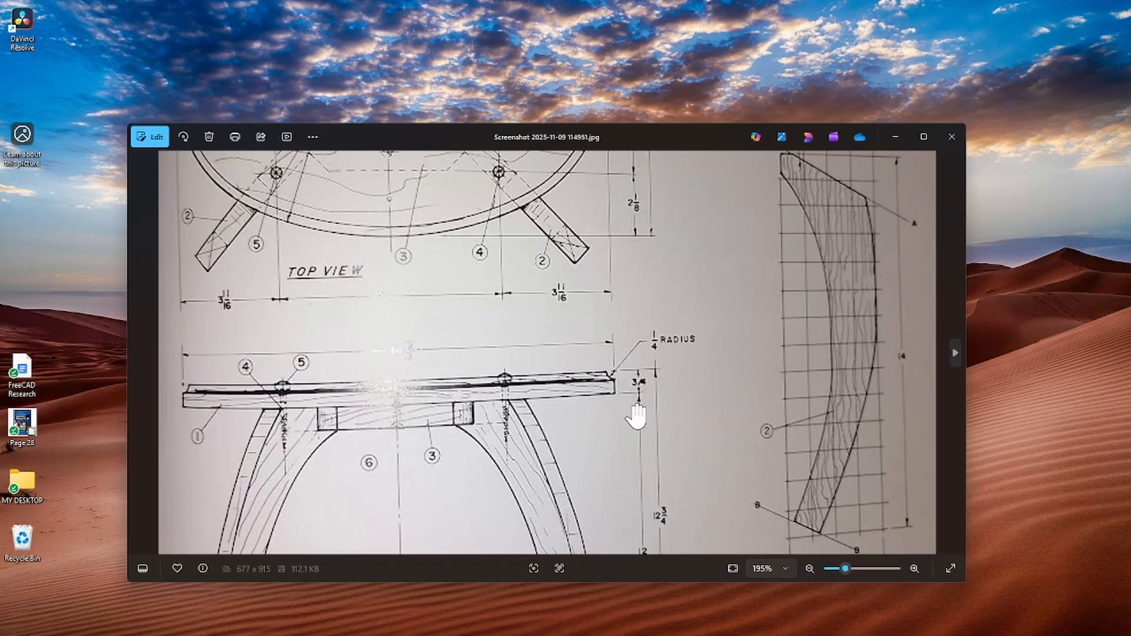
Close the image viewer, reopen Sketch004 and delete the constraint holding the circle's centre on the horizontal axis
left_click(952, 137)
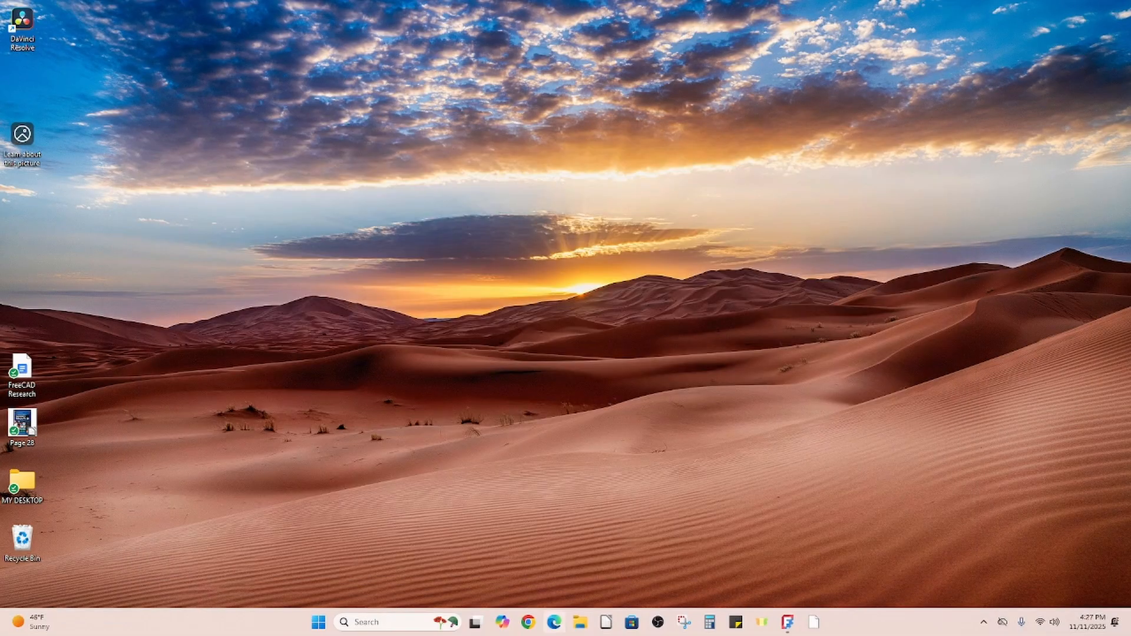
left_click(787, 621)
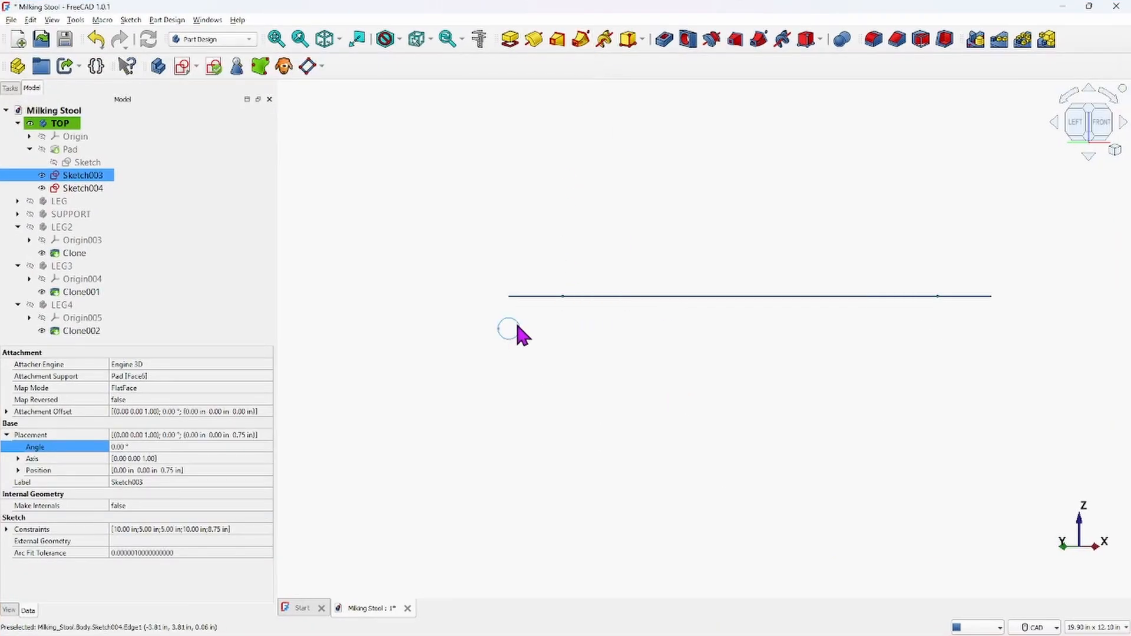
double_click(74, 188)
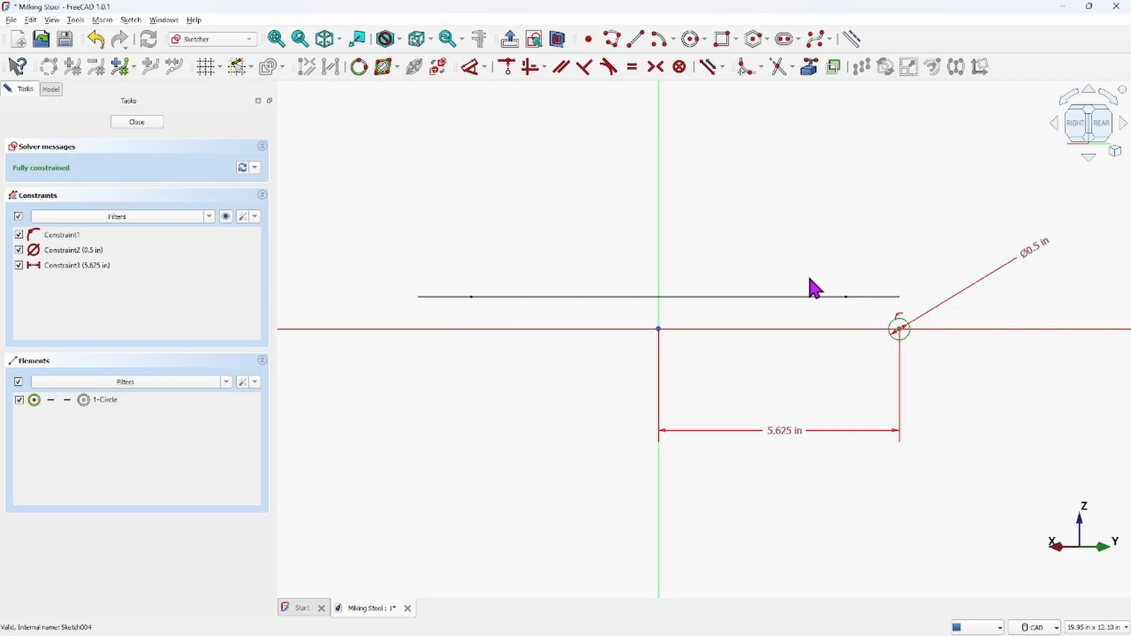
scroll(811, 289, "down", 2)
middle_click_drag(811, 288, 652, 293)
scroll(715, 318, "up", 4)
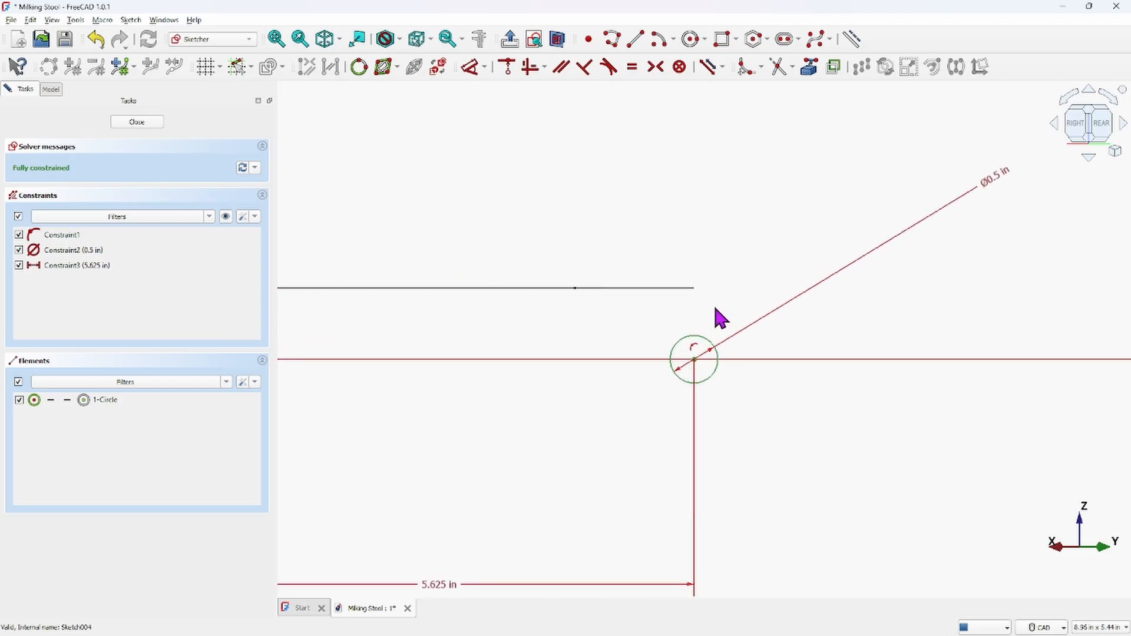
scroll(705, 349, "down", 1)
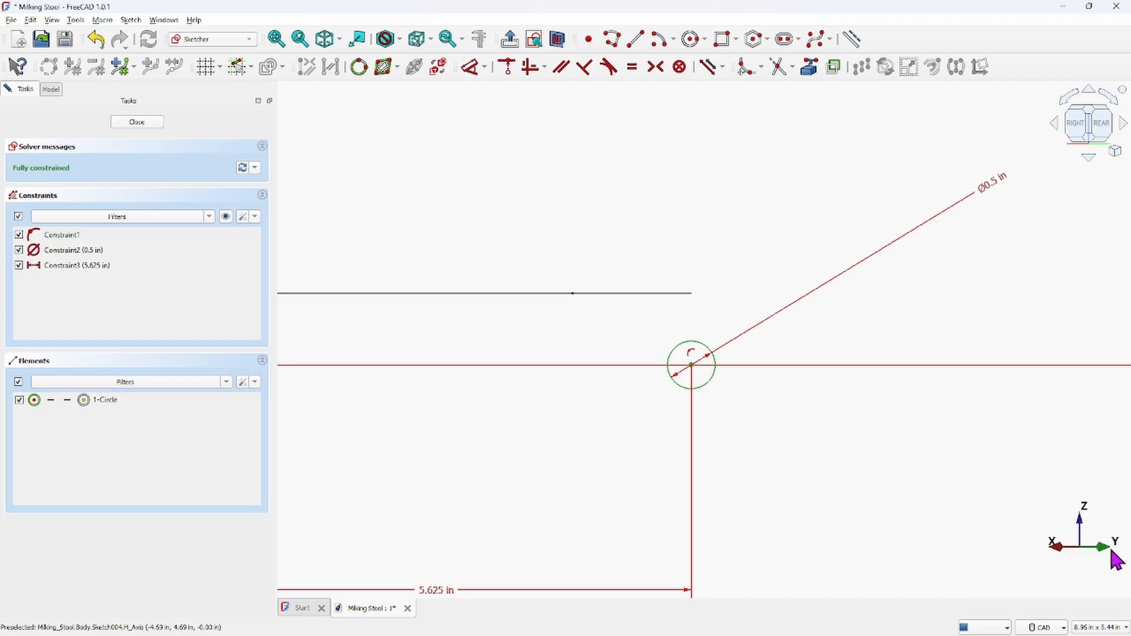
left_click(691, 353)
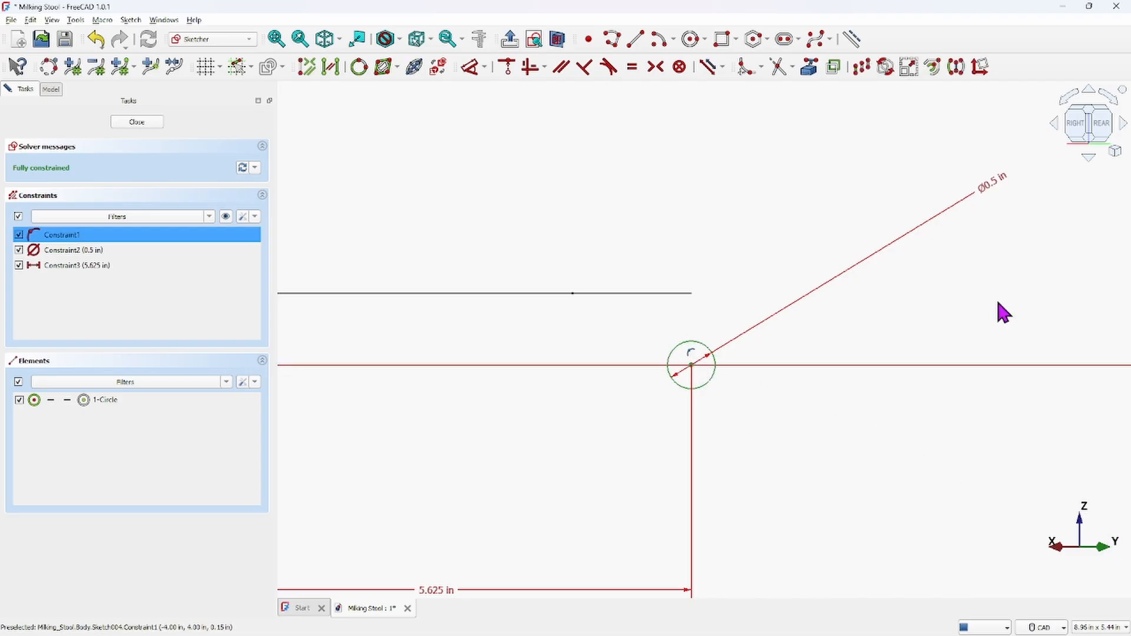
key("Delete")
Move the circle up and dimension its centre's vertical distance from the horizontal axis as 0.75 in
scroll(686, 219, "down", 1)
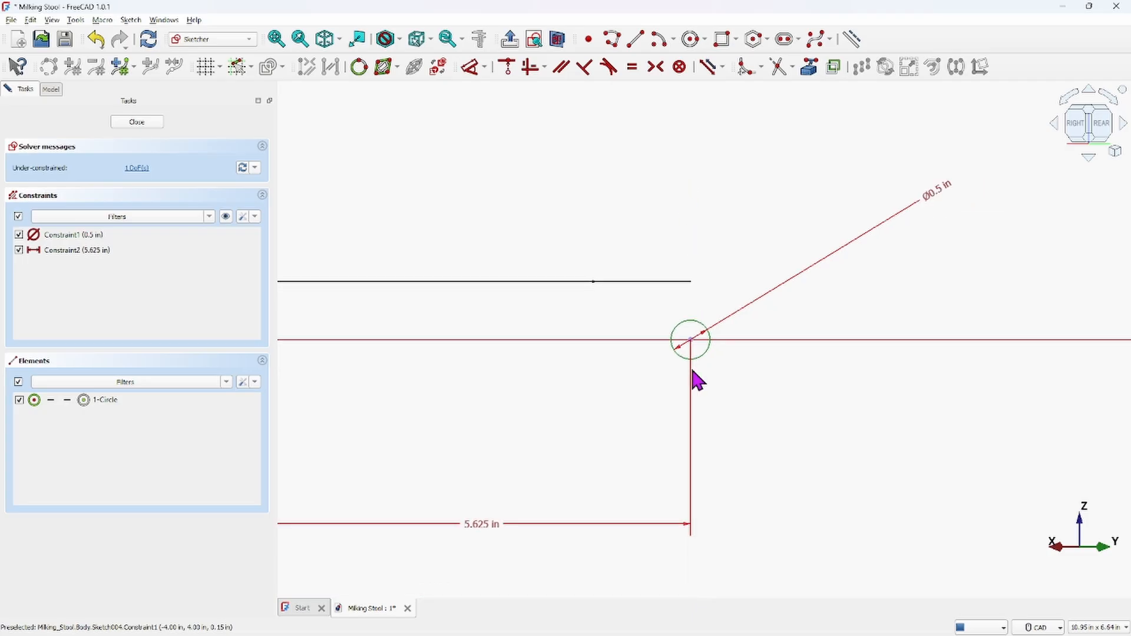
left_click_drag(691, 342, 695, 247)
scroll(748, 349, "down", 3)
middle_click_drag(750, 351, 786, 350)
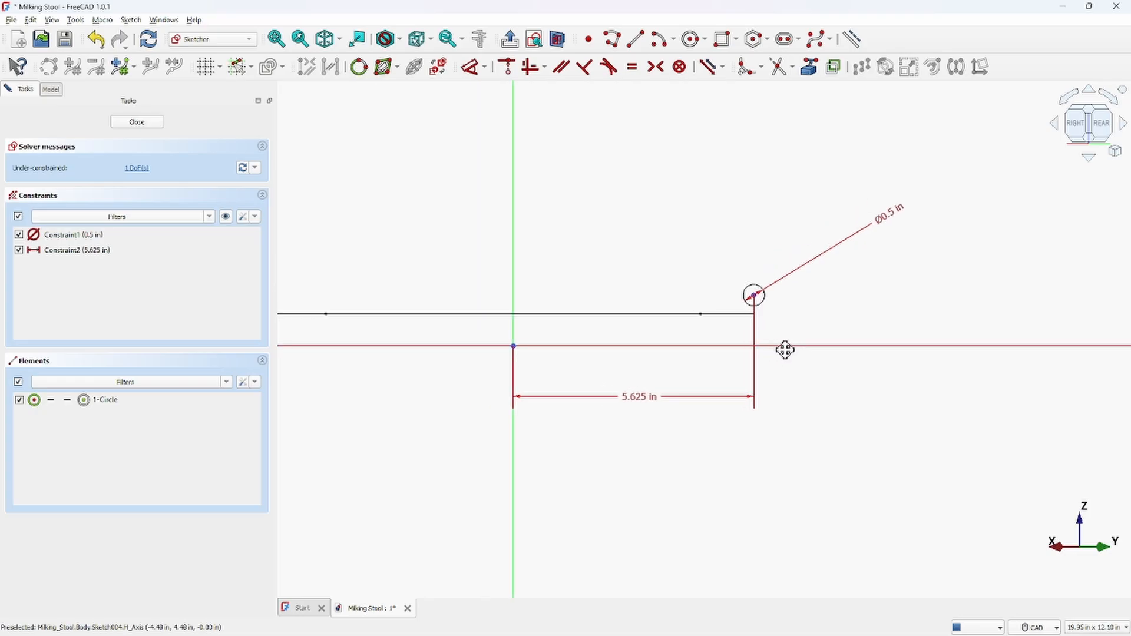
left_click(756, 305)
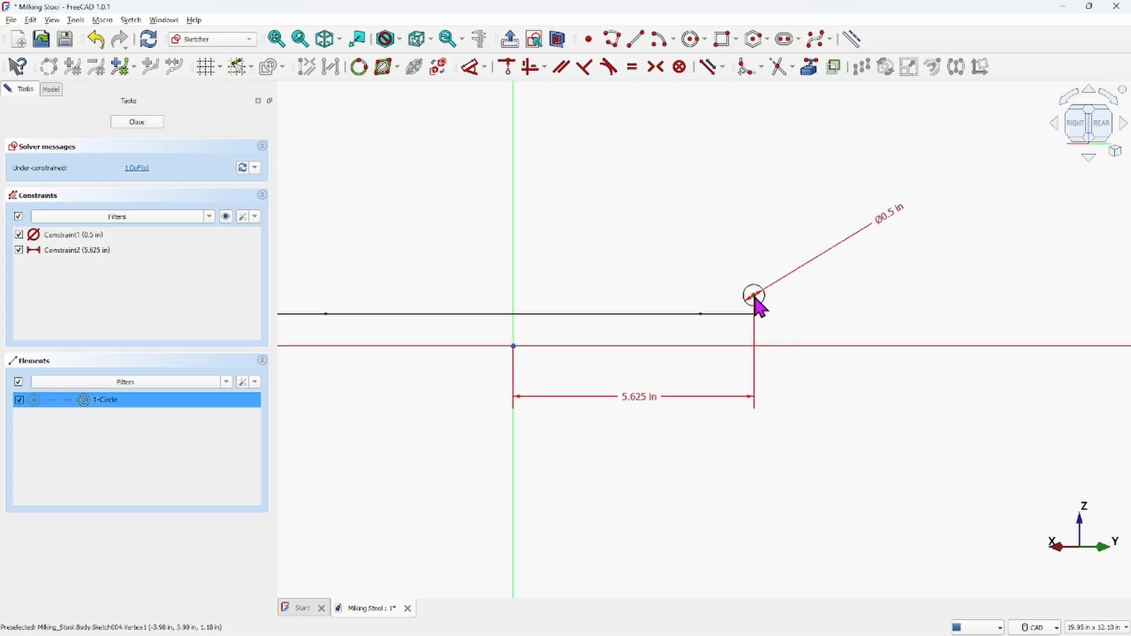
left_click(805, 346)
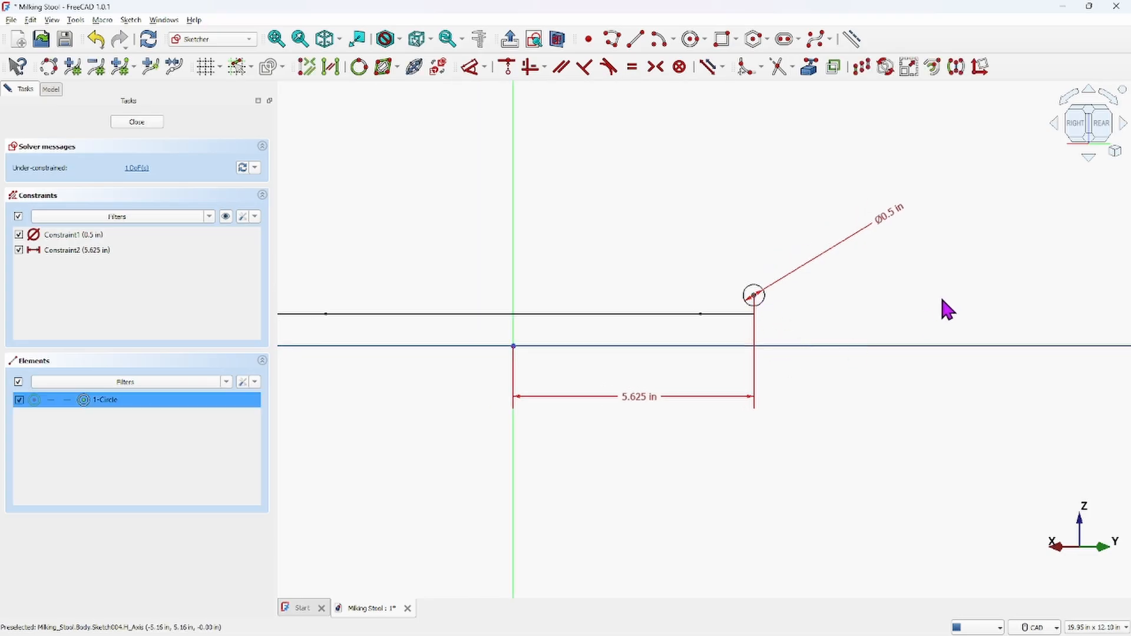
left_click(473, 67)
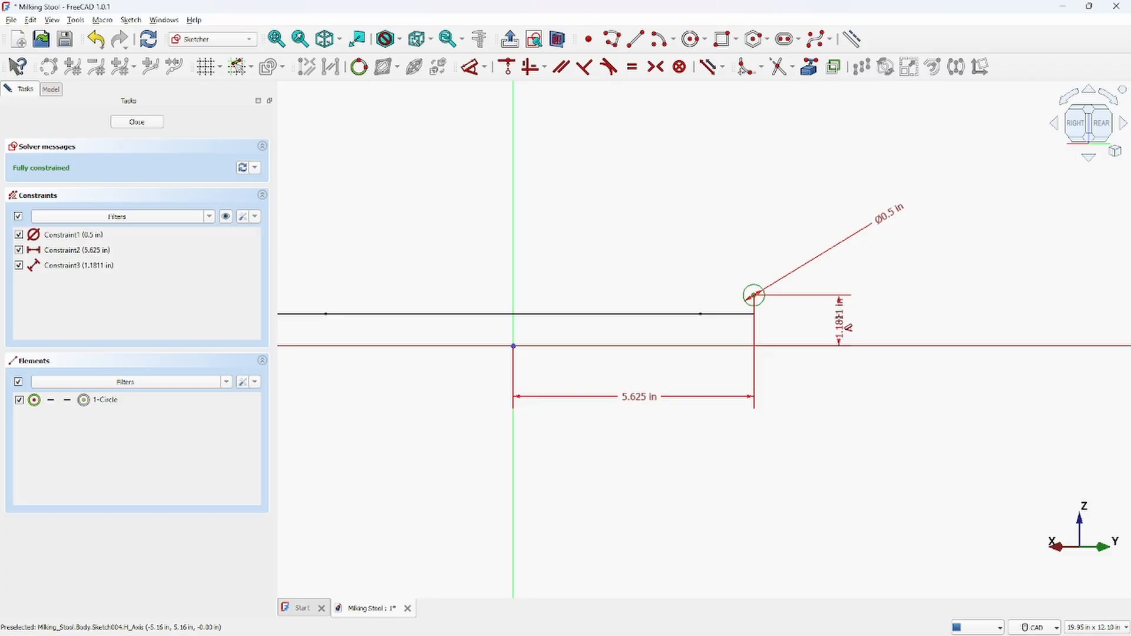
left_click(839, 321)
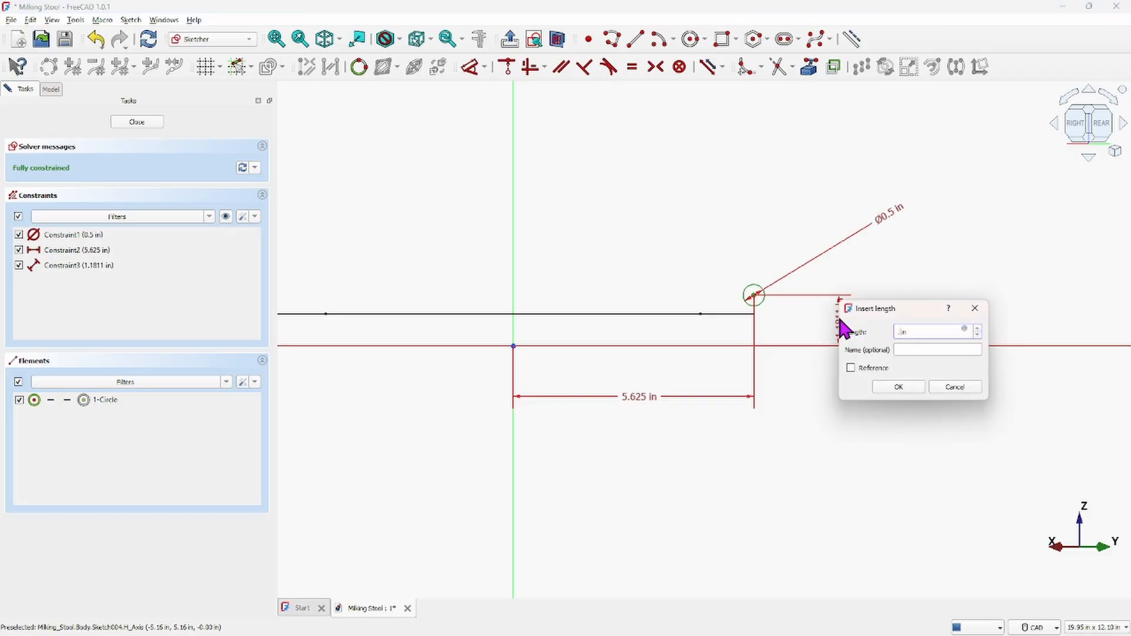
key("Return")
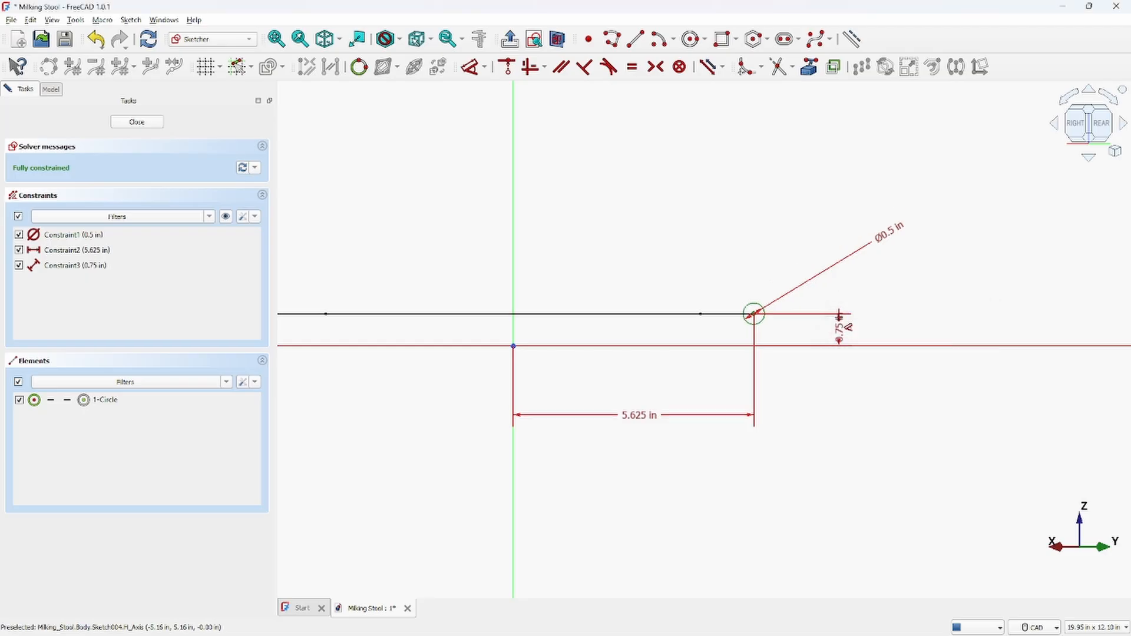
Close Sketch004
scroll(757, 313, "up", 5)
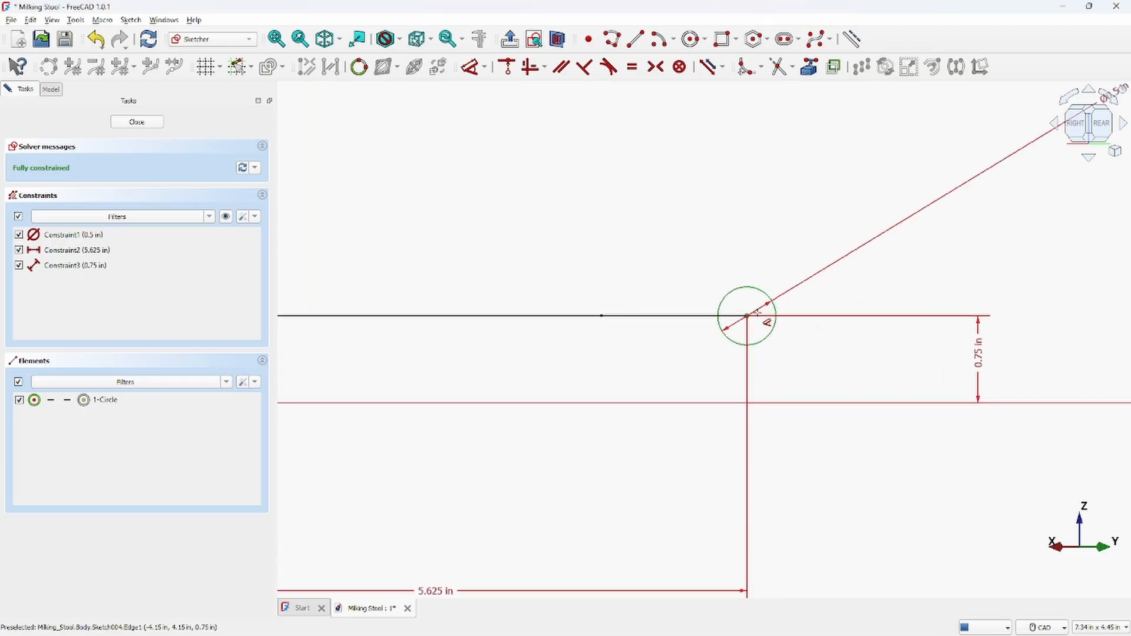
scroll(757, 314, "down", 3)
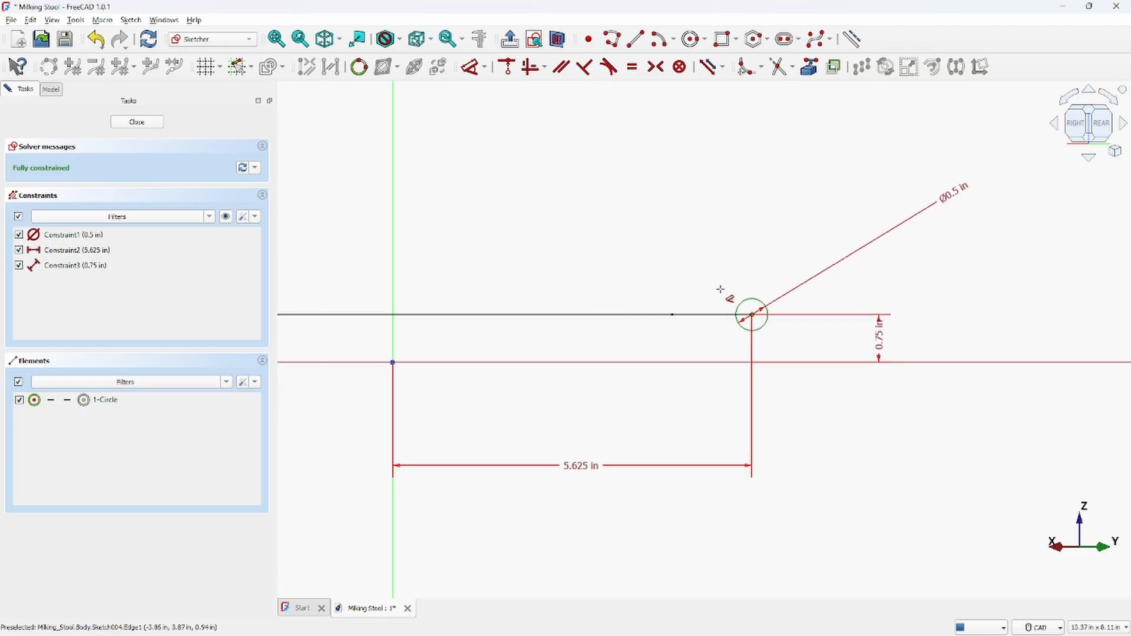
key("Escape")
scroll(757, 314, "up", 7)
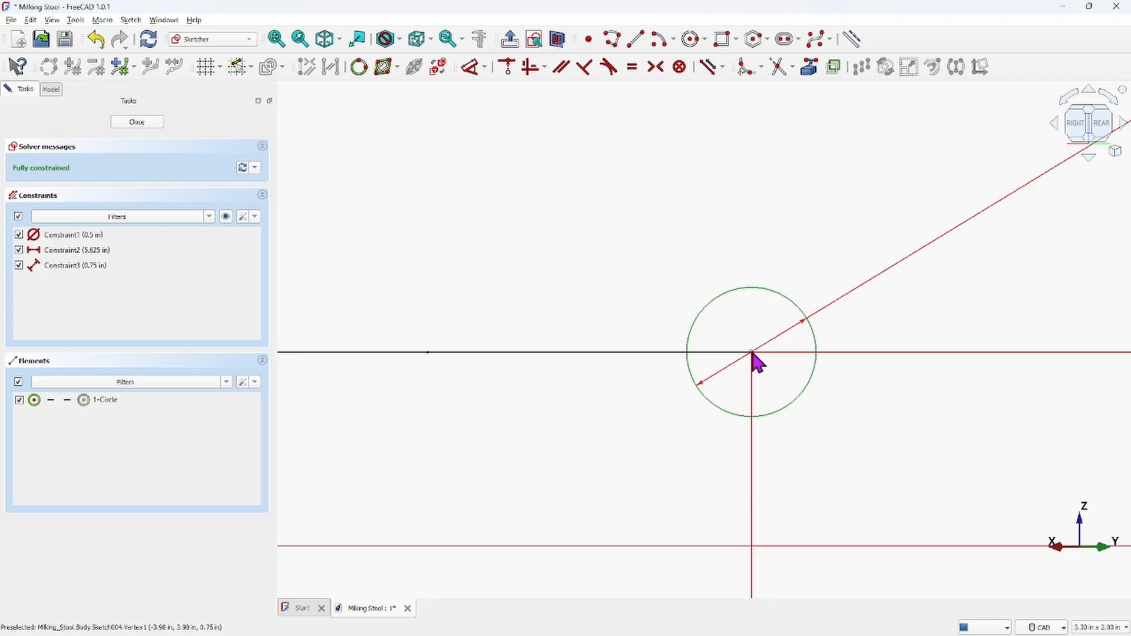
left_click(134, 123)
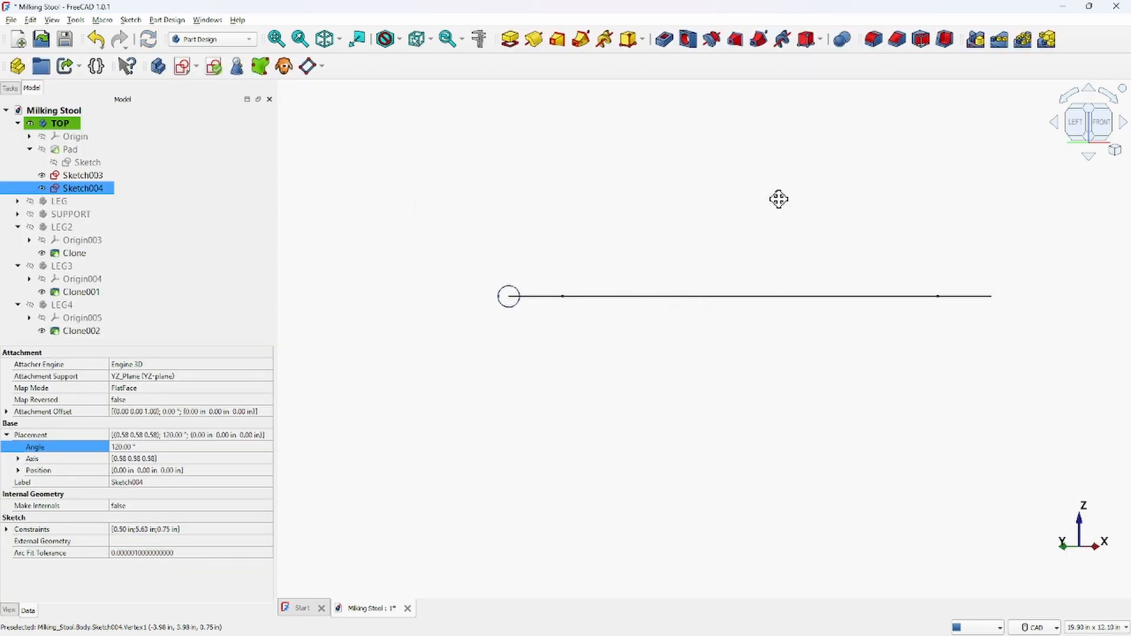
Make the seat Pad visible again
middle_click_drag(779, 200, 790, 264)
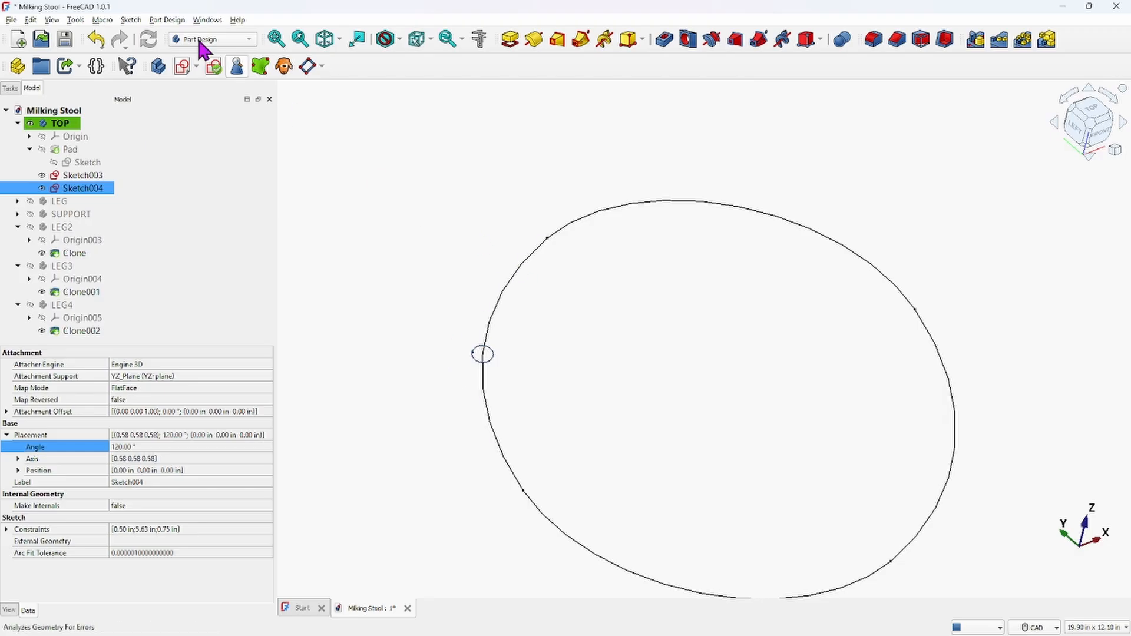
left_click(41, 150)
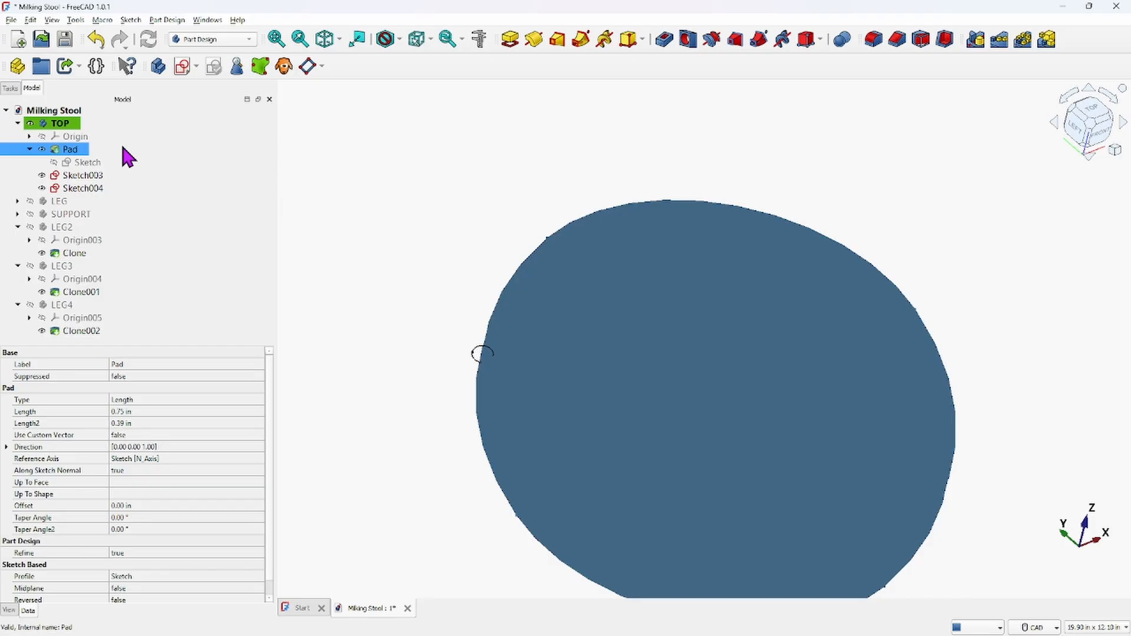
scroll(413, 224, "down", 2)
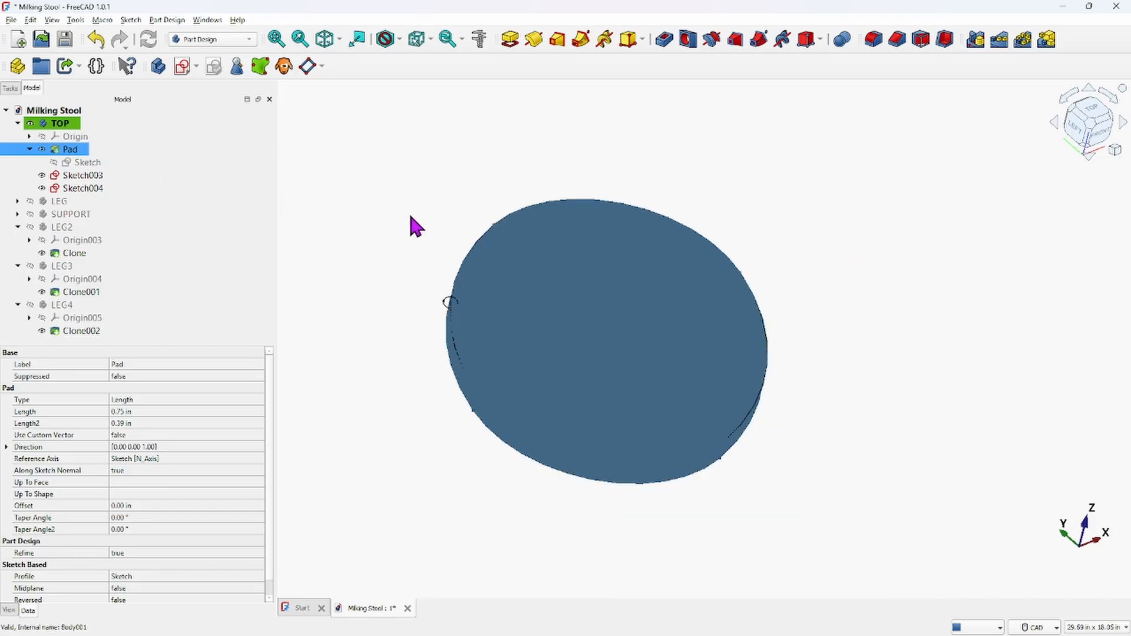
mouse_move(422, 248)
middle_mouse_down()
mouse_move(499, 198)
mouse_move(451, 207)
middle_mouse_up()
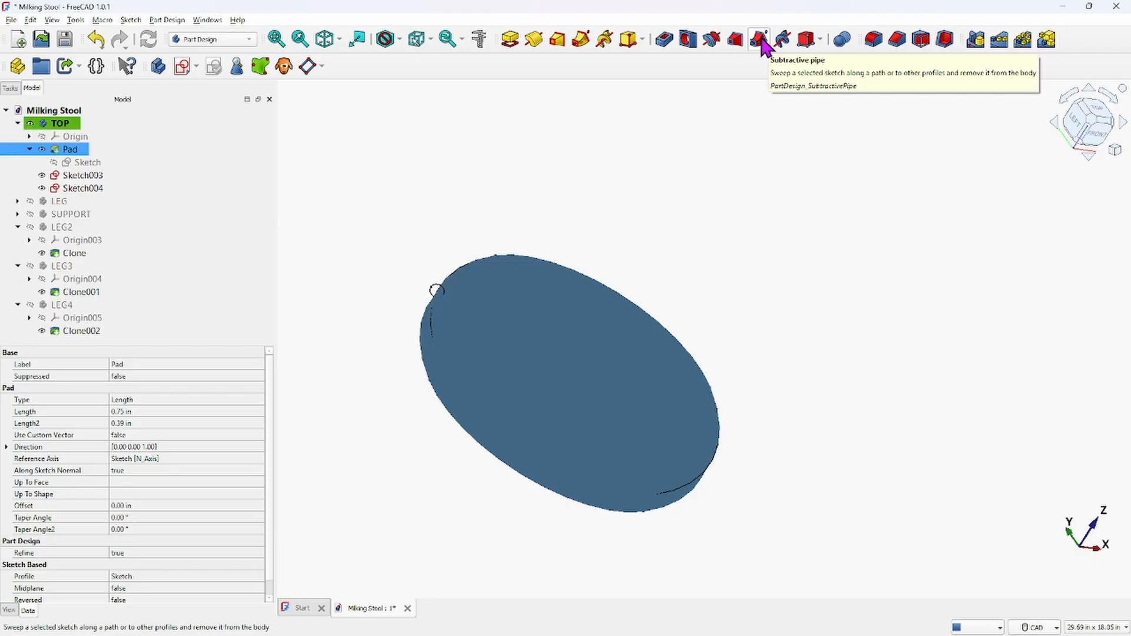
Try a Subtractive Pipe sweeping the Sketch004 circle along the seat's top edge, then cancel it
left_click(436, 291)
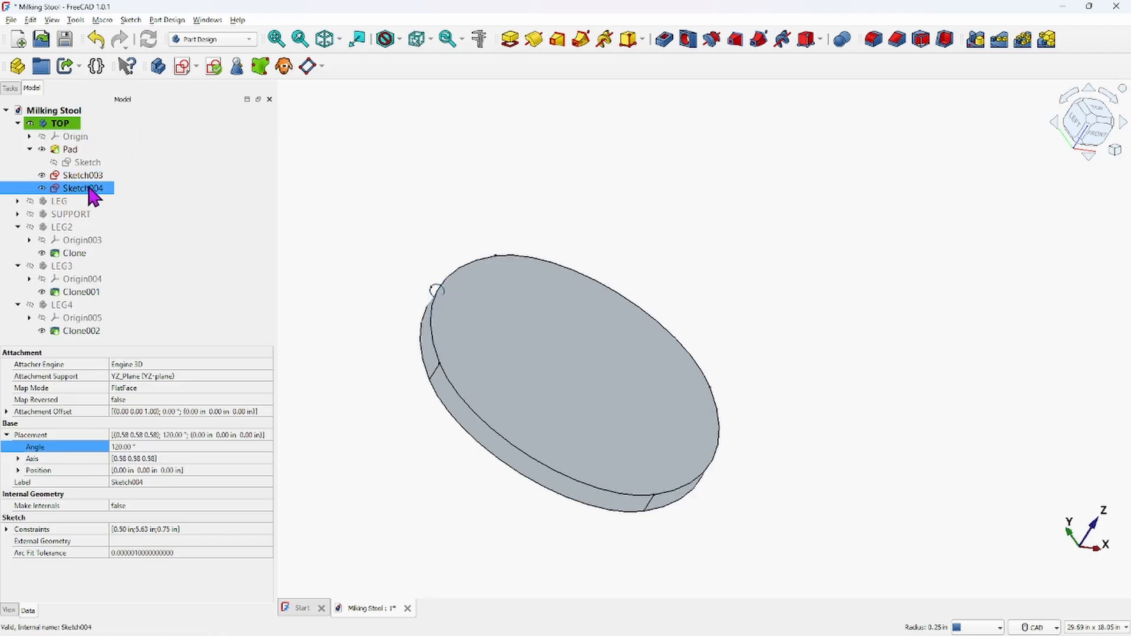
left_click(760, 43)
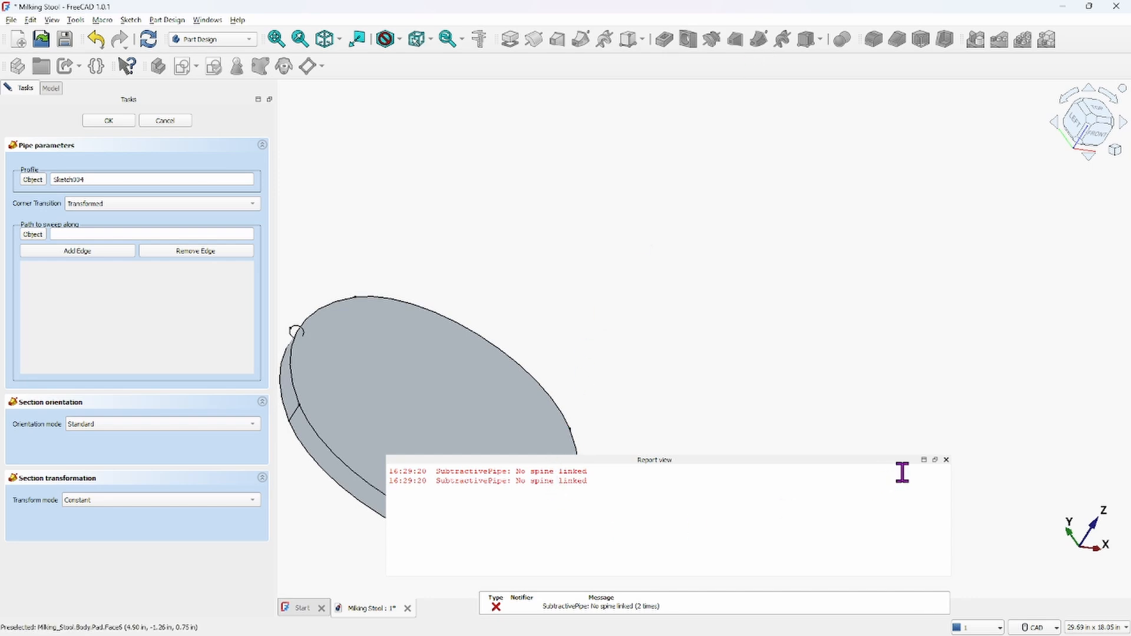
left_click(947, 459)
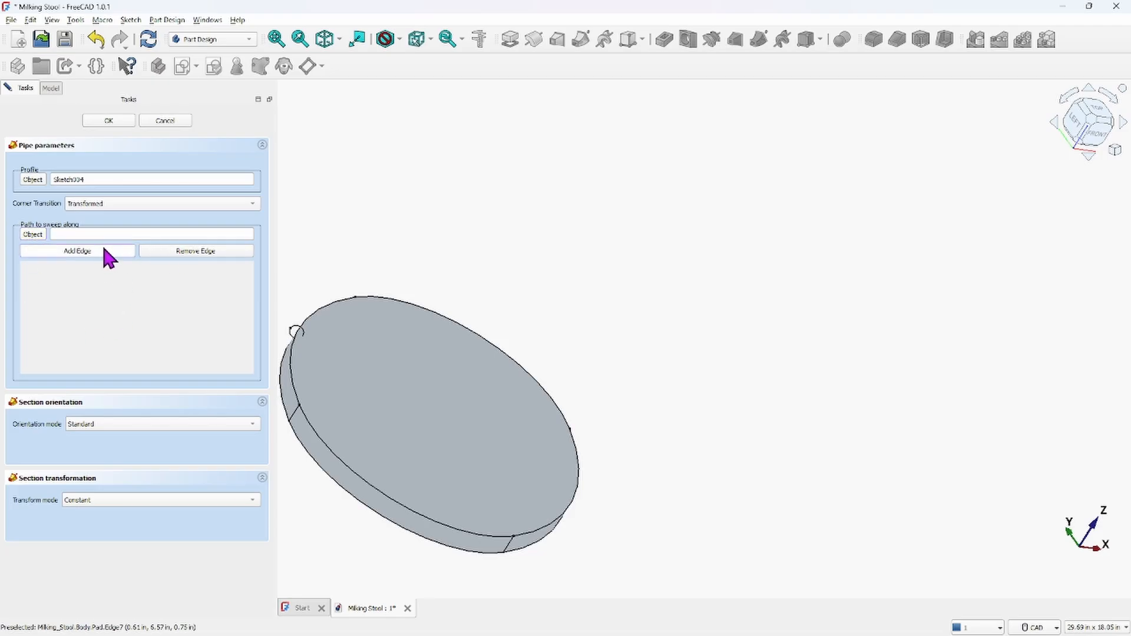
left_click(108, 257)
left_click(292, 382)
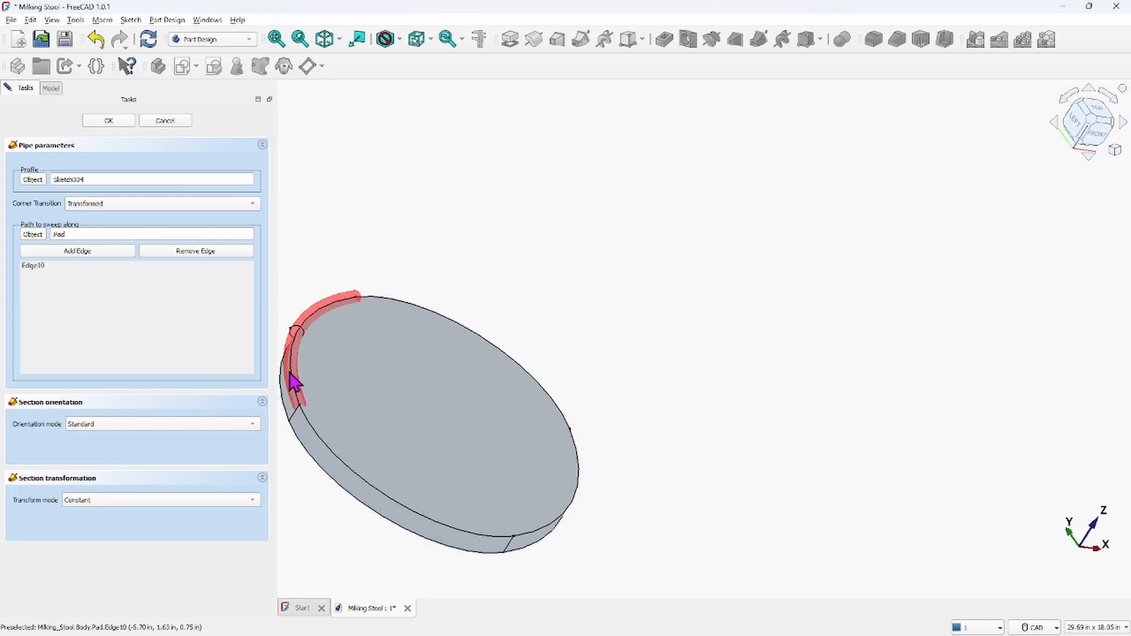
left_click(328, 448)
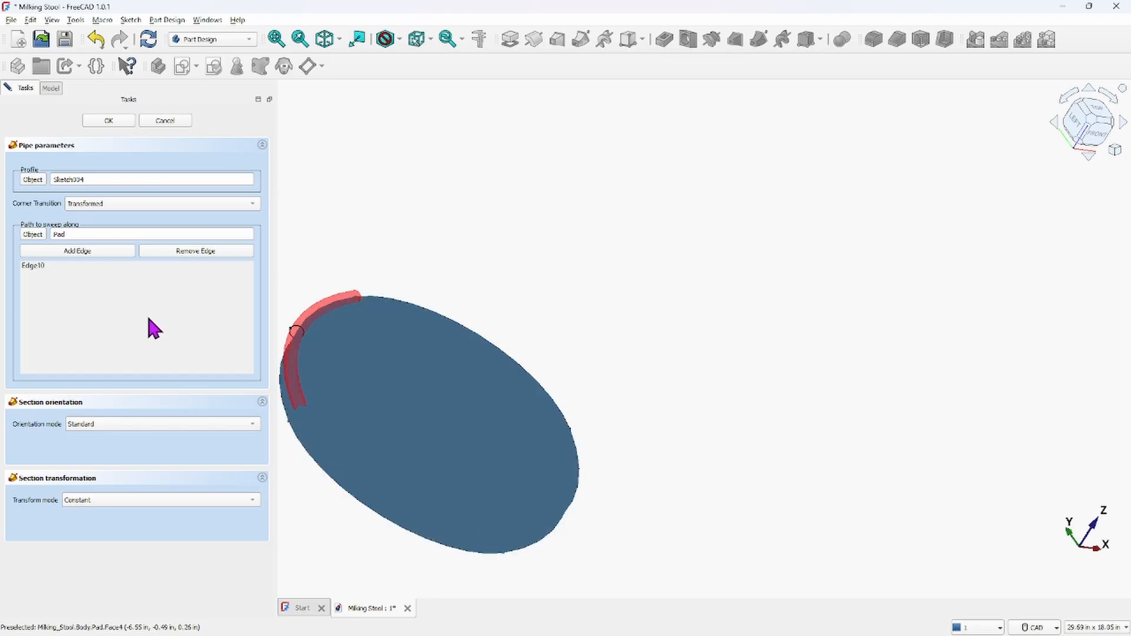
left_click(147, 121)
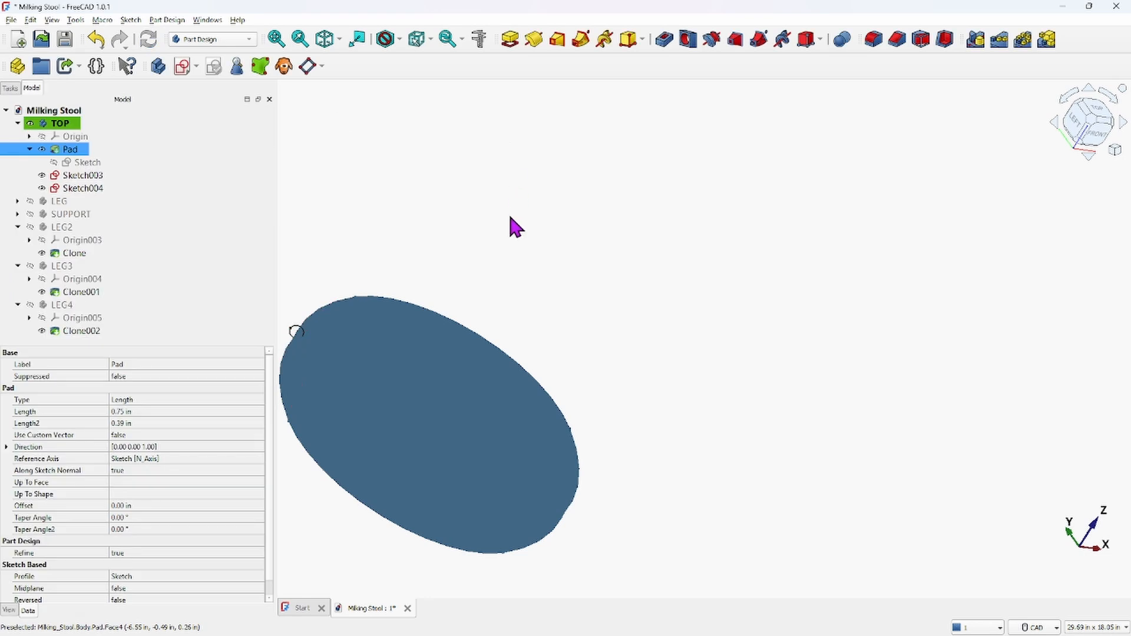
Open Sketch003 and then Sketch004 to review their constraints, closing each without changes
left_click(81, 175)
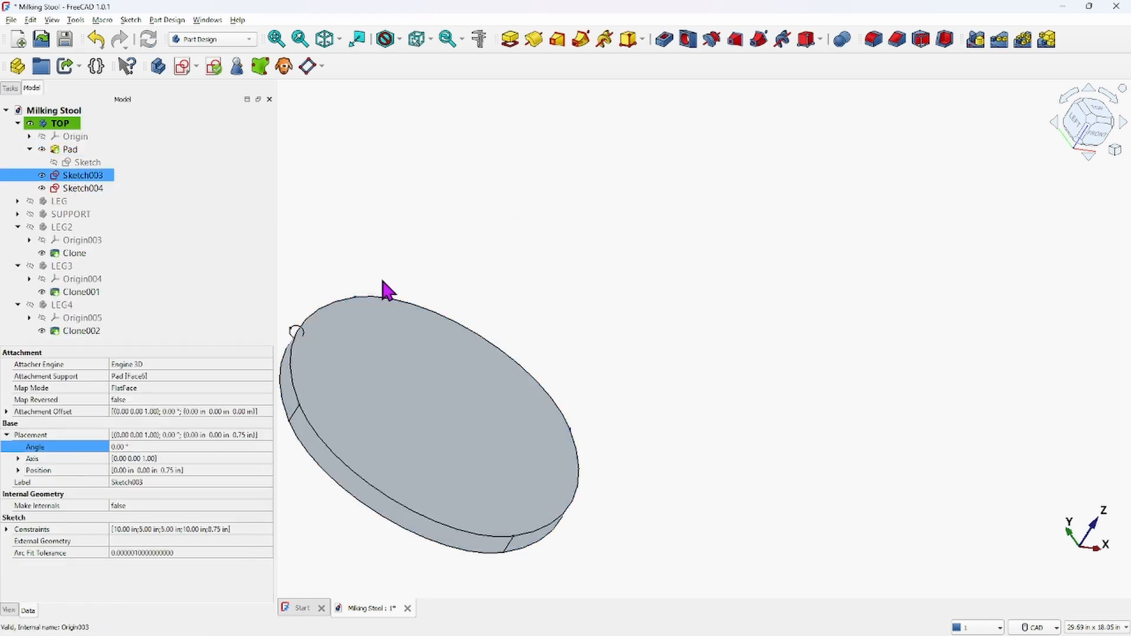
double_click(82, 176)
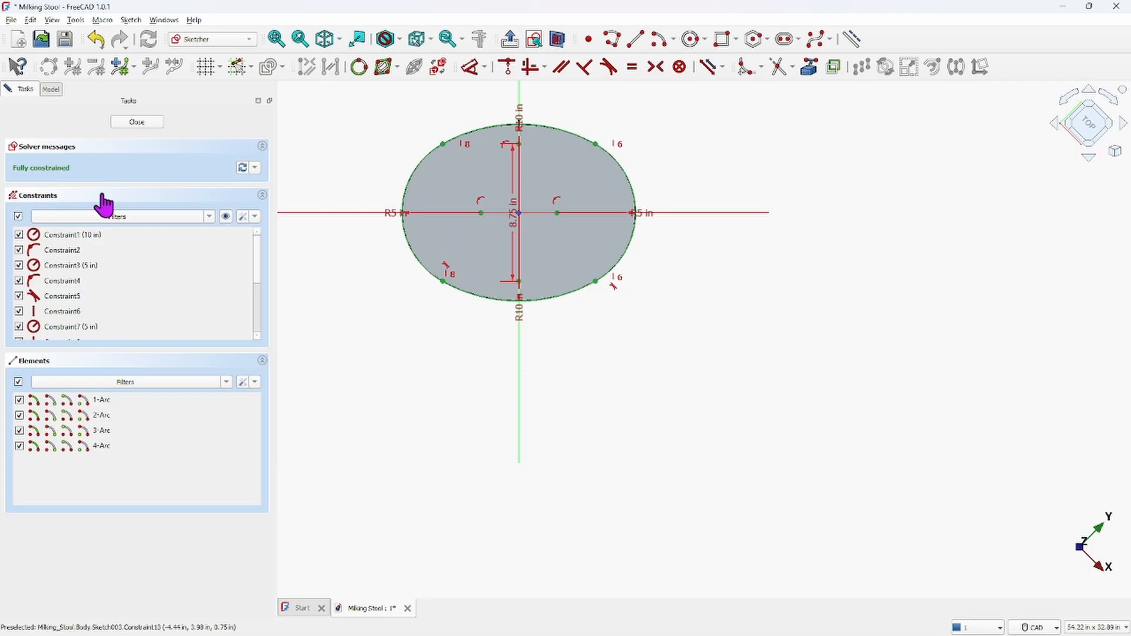
left_click(139, 121)
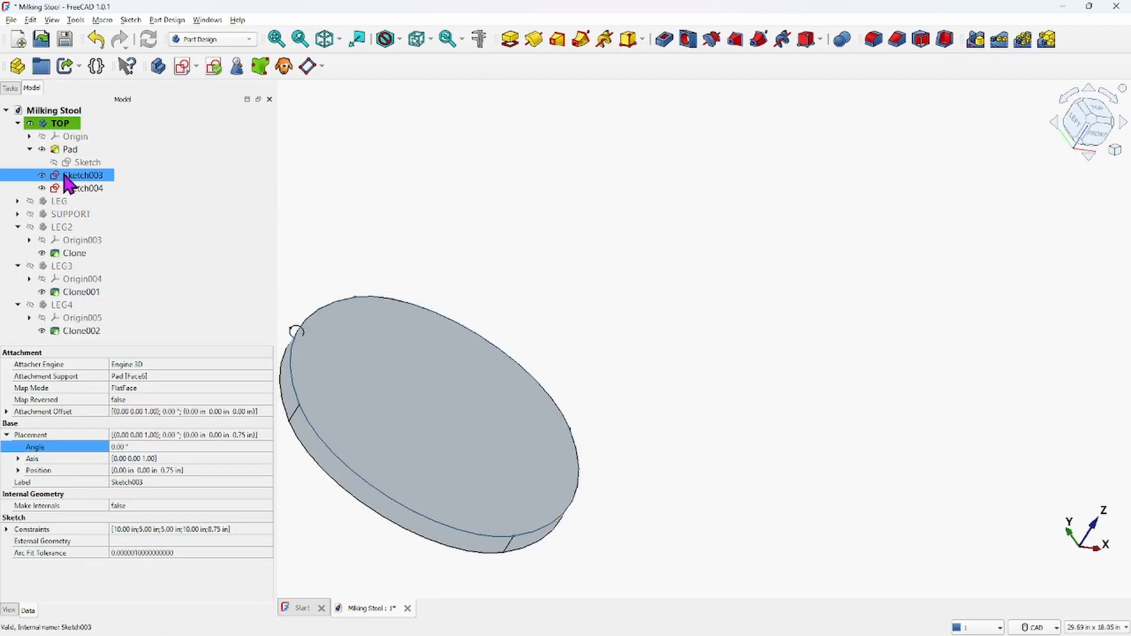
left_click(67, 187)
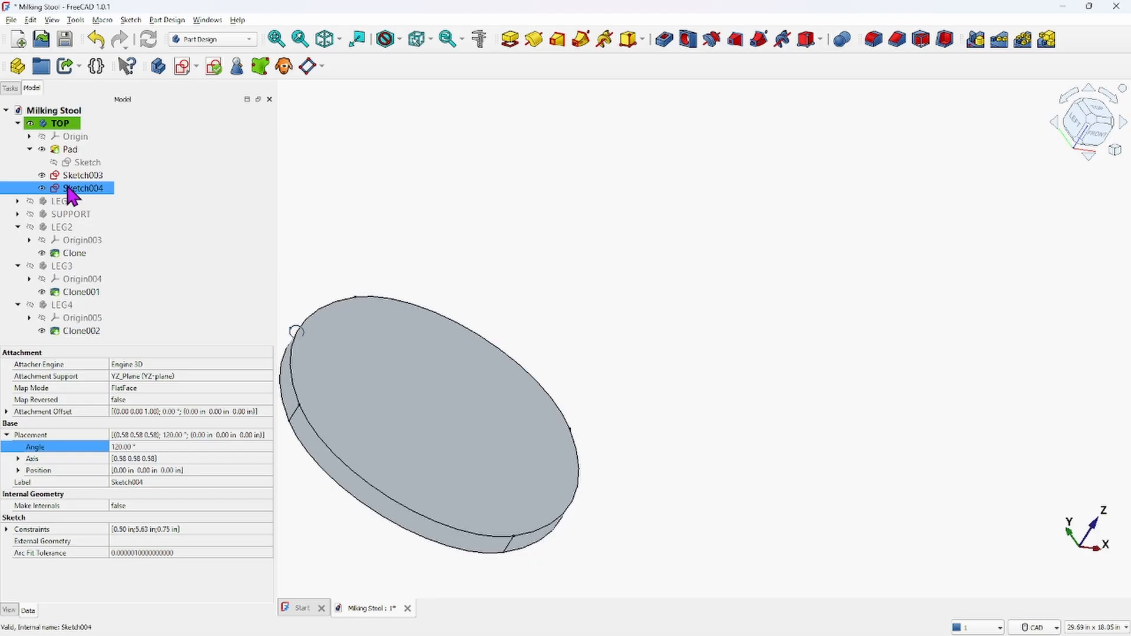
double_click(68, 189)
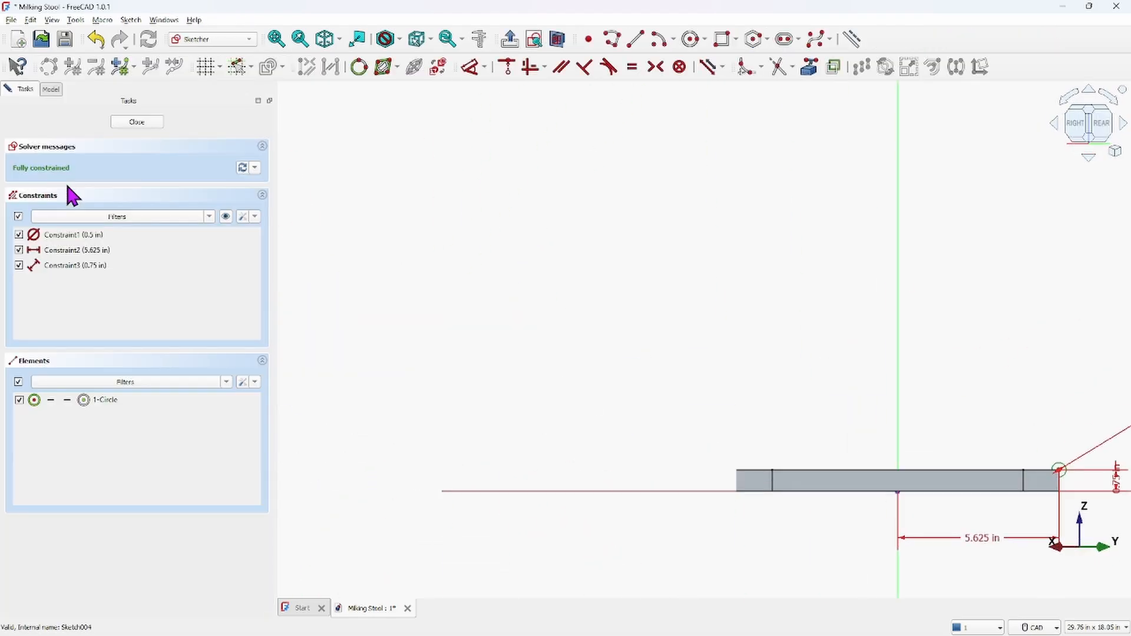
left_click(129, 124)
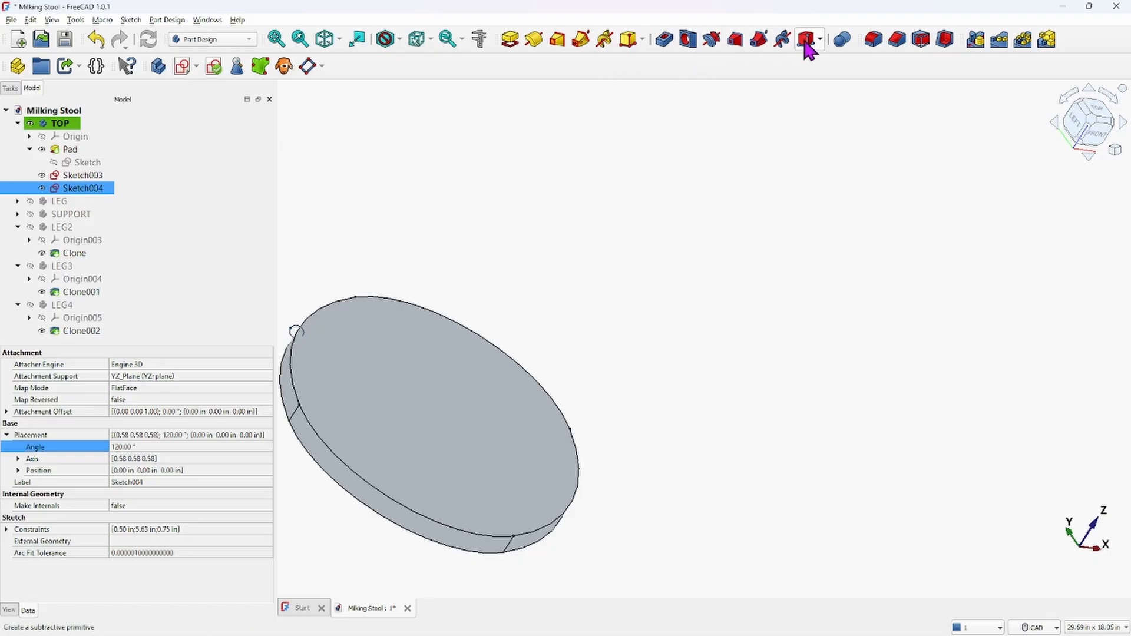
Create a Subtractive Pipe sweeping the Sketch004 circle along all four top edges of the seat Pad
left_click(758, 43)
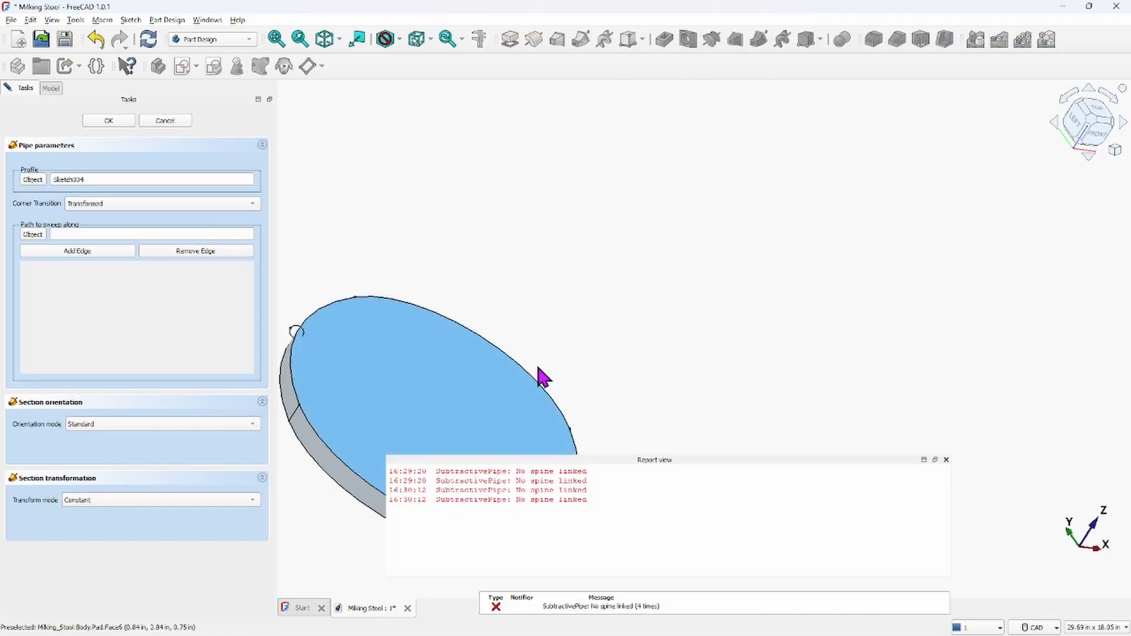
left_click(946, 459)
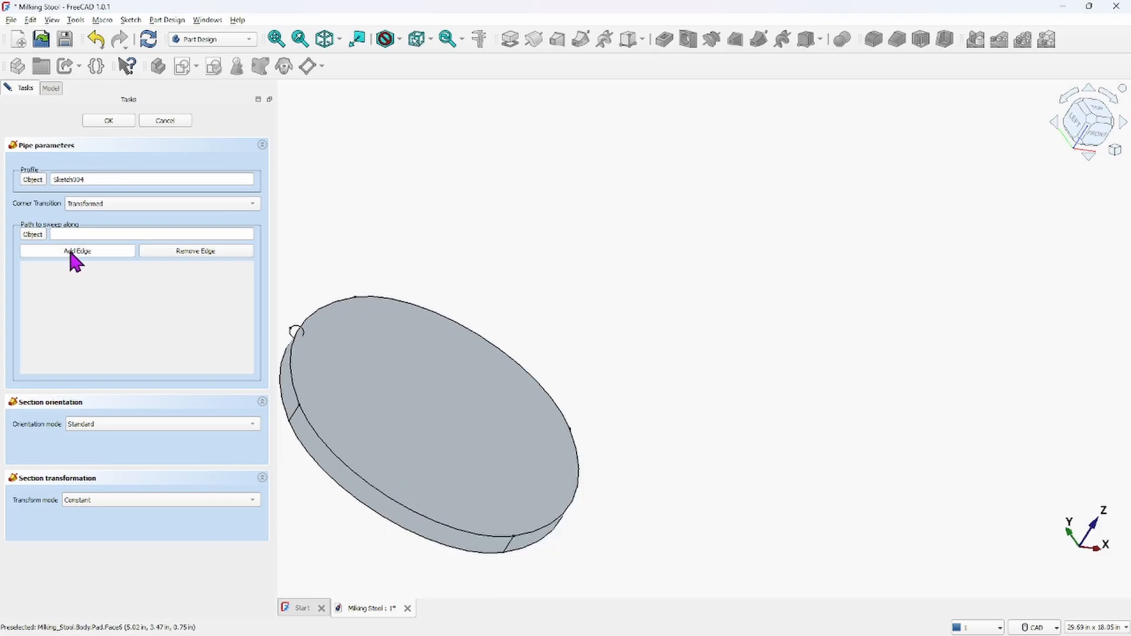
left_click(322, 317)
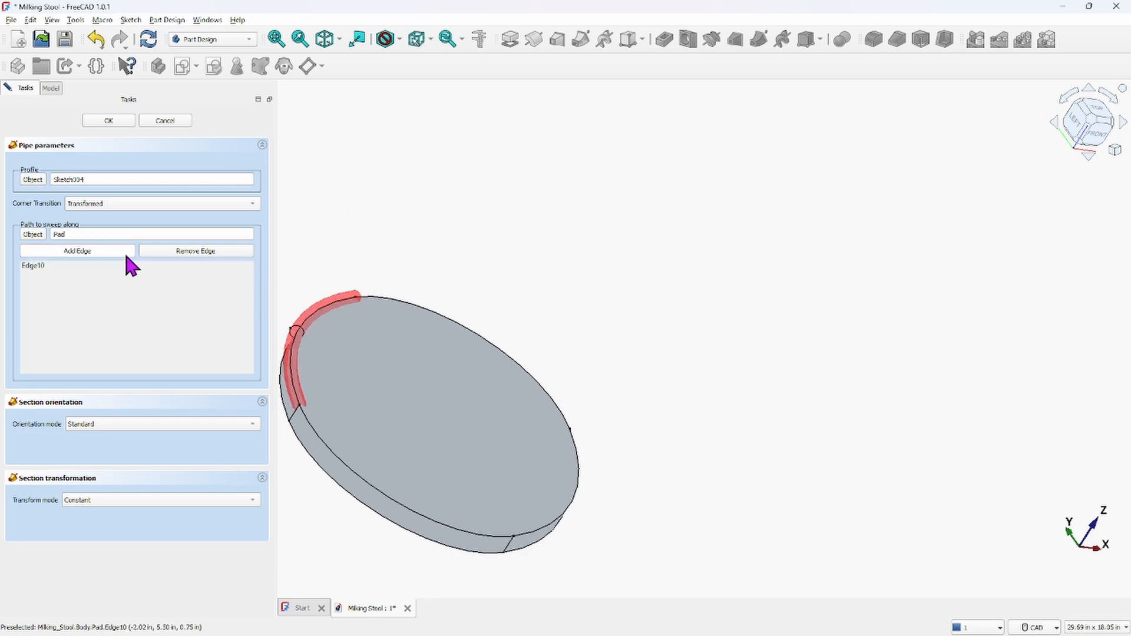
left_click(319, 439)
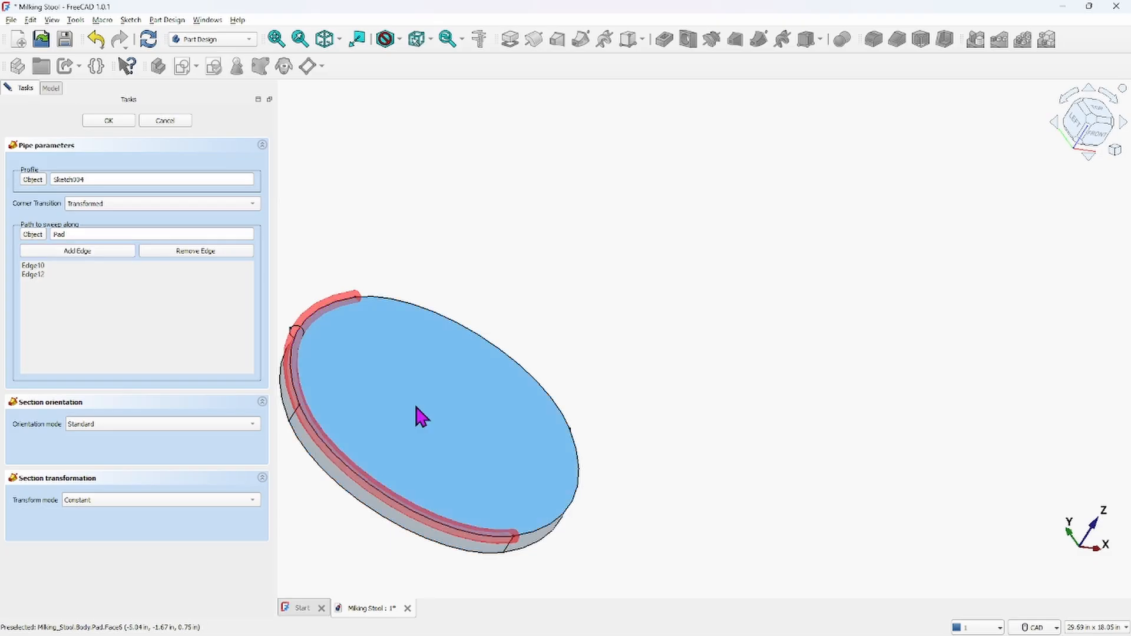
middle_click_drag(518, 399, 406, 330)
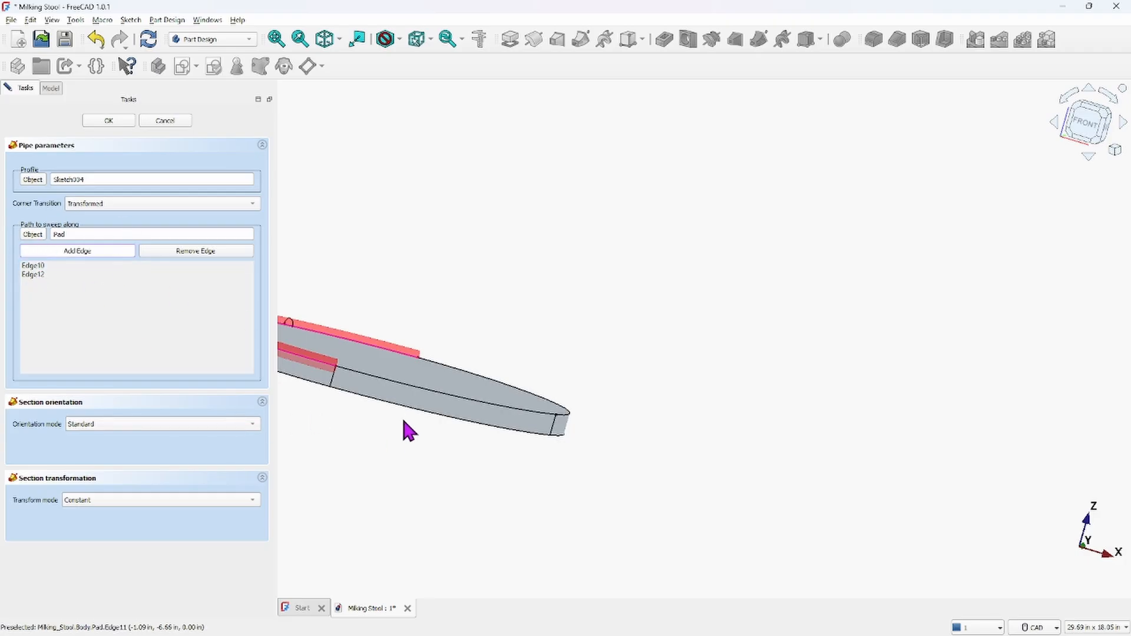
left_click(411, 398)
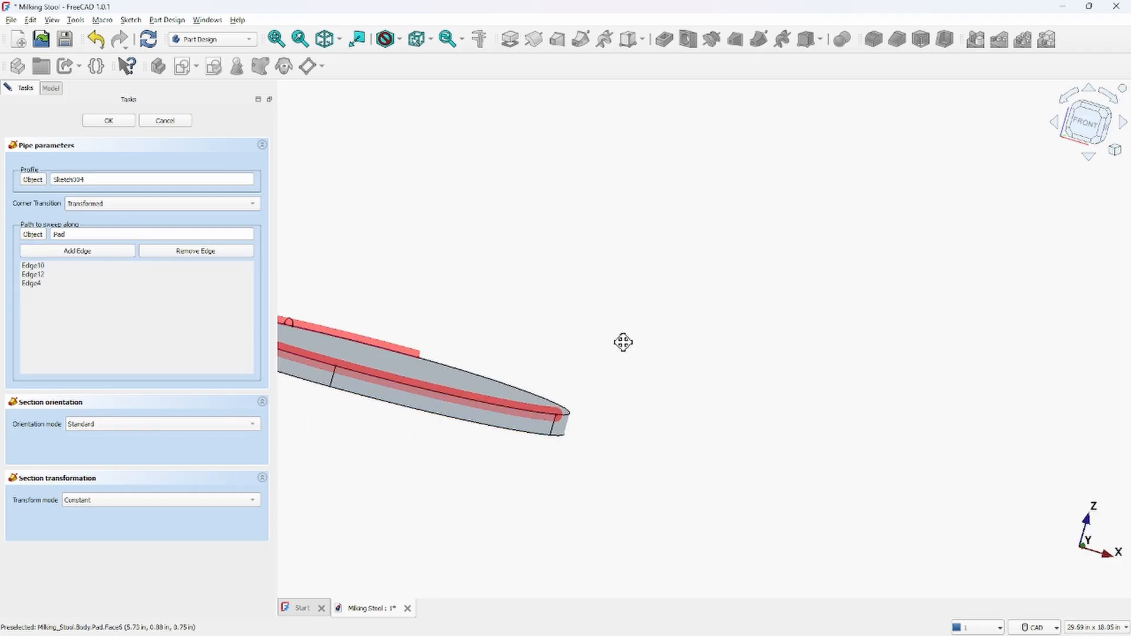
middle_click_drag(624, 341, 460, 417)
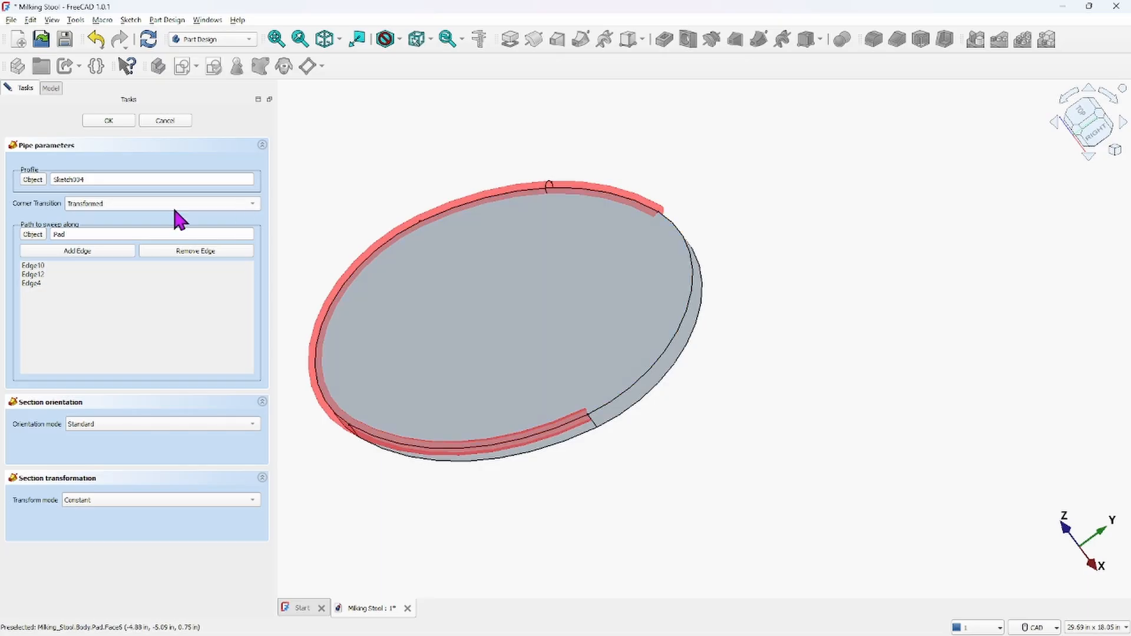
left_click(77, 274)
left_click(74, 250)
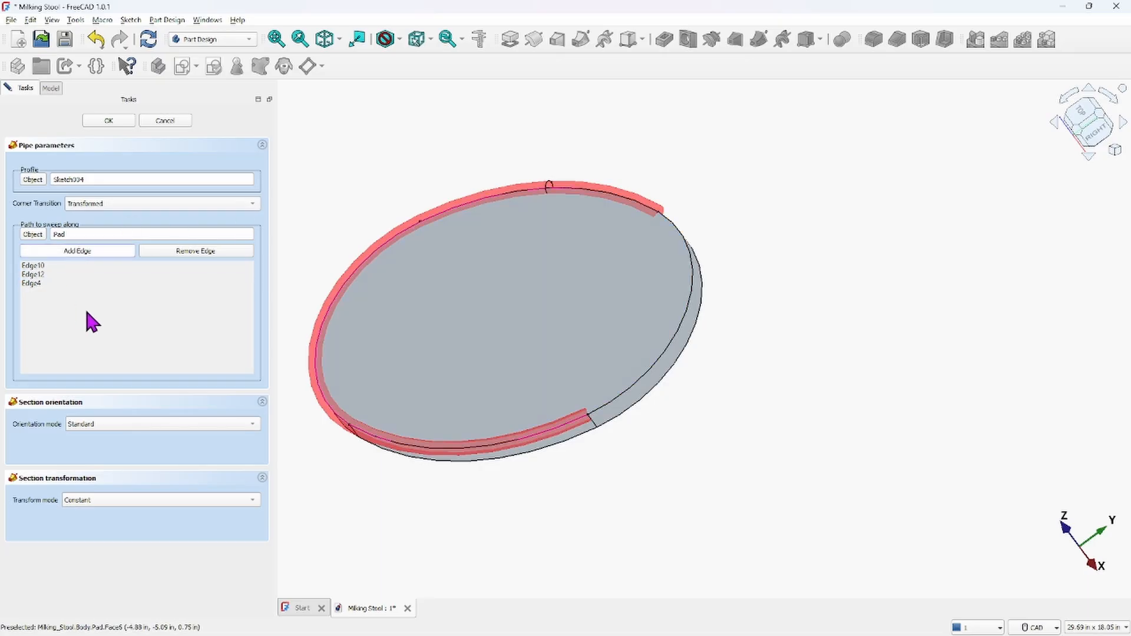
left_click(637, 394)
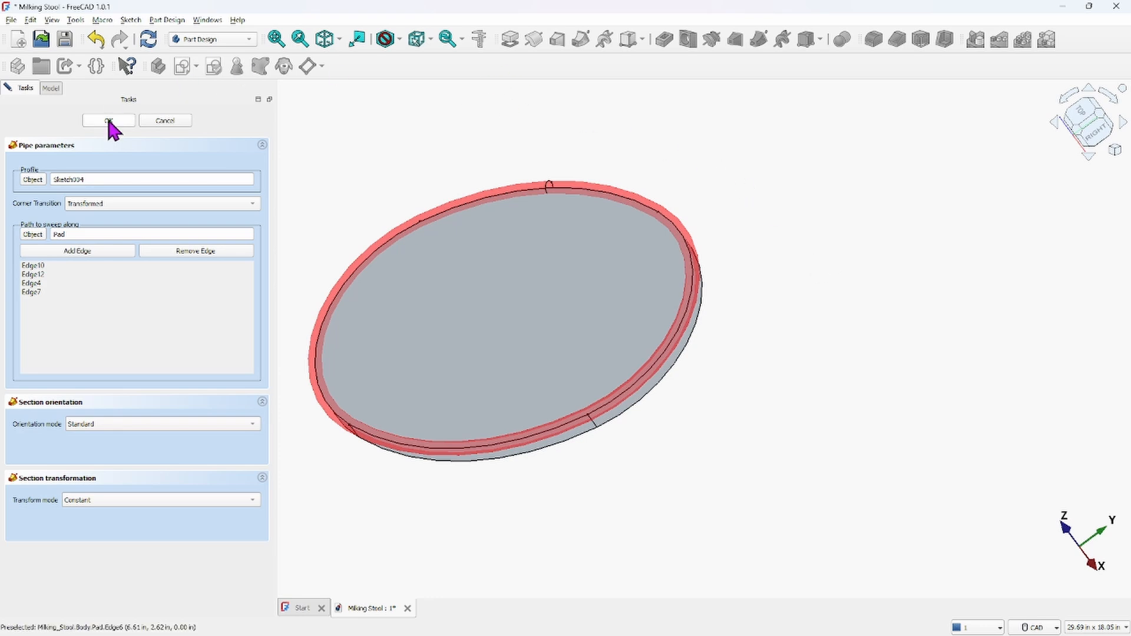
middle_click_drag(751, 337, 727, 346)
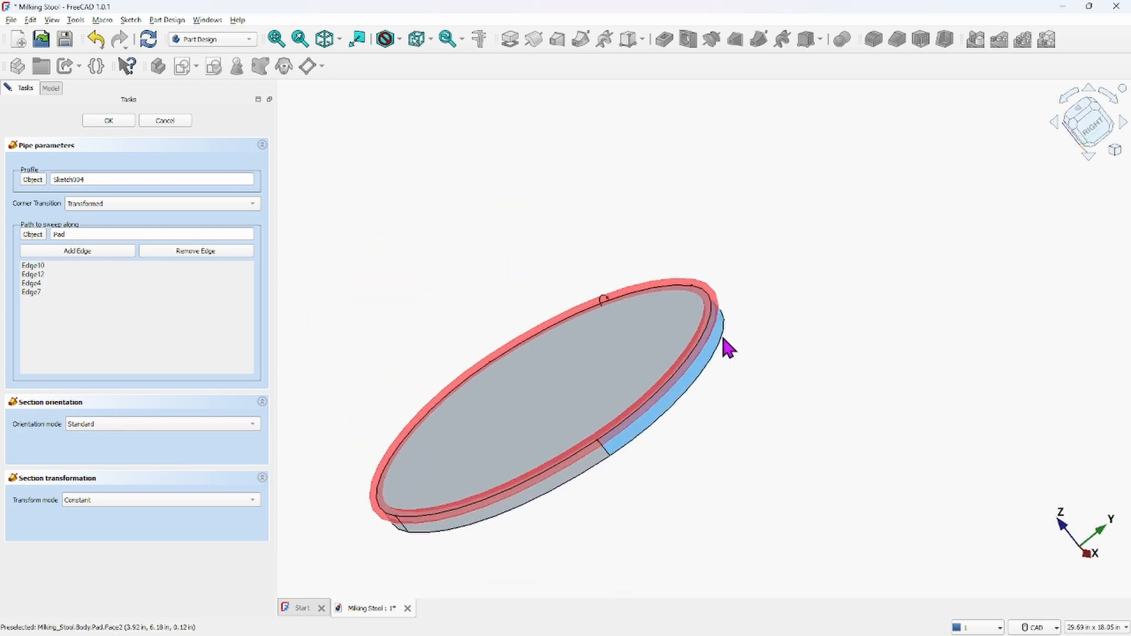
scroll(728, 330, "up", 5)
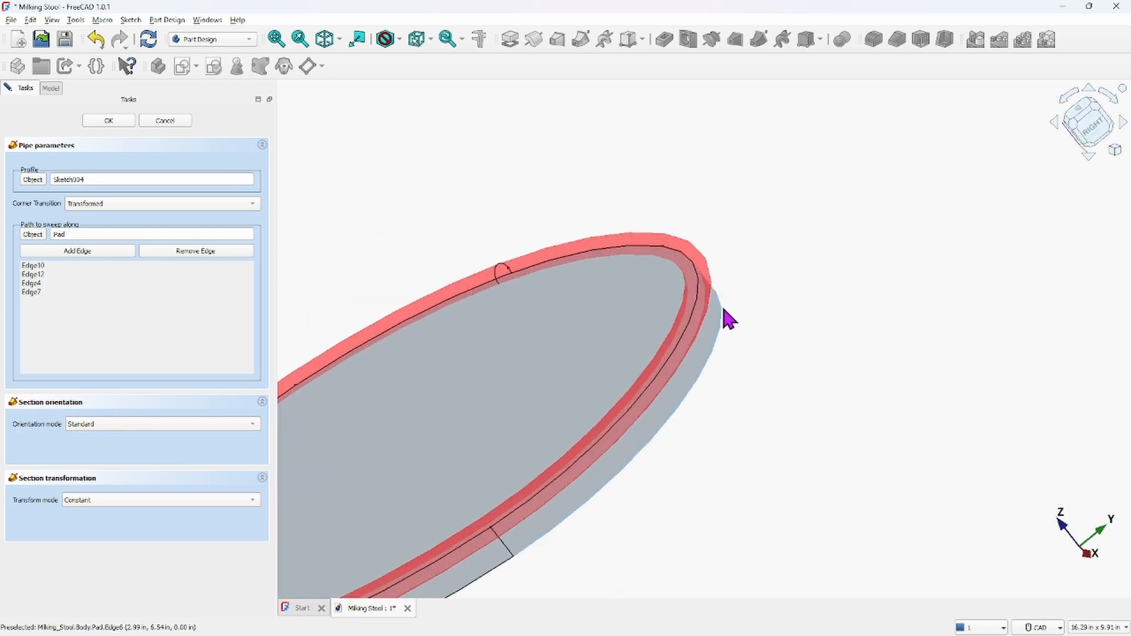
left_click(106, 121)
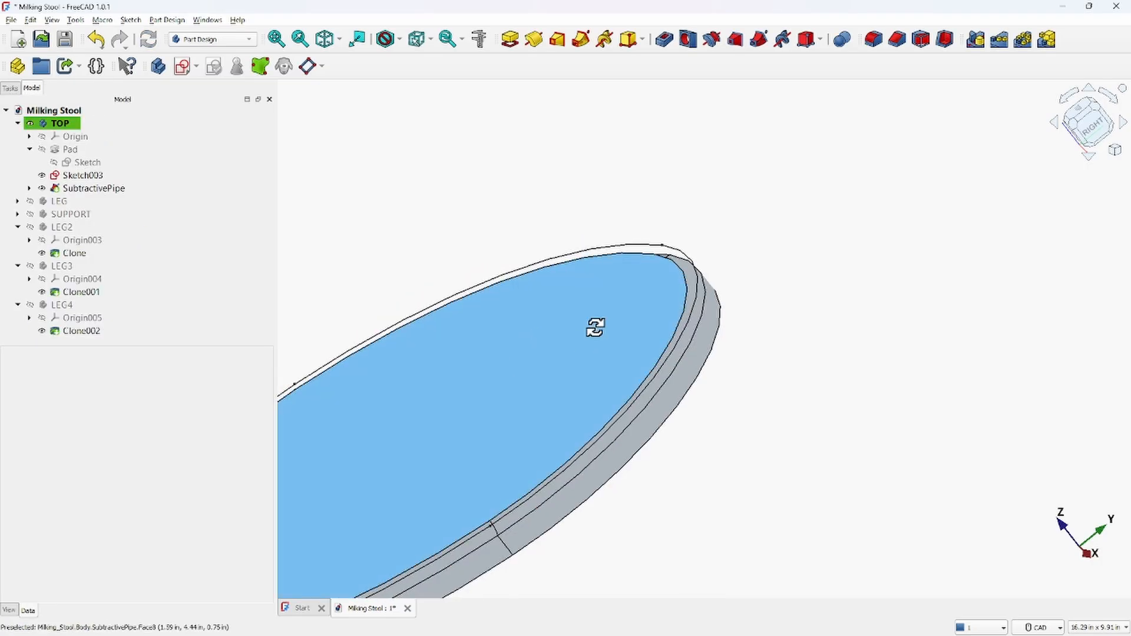
Delete Sketch003 from the seat body
middle_click_drag(595, 328, 823, 260)
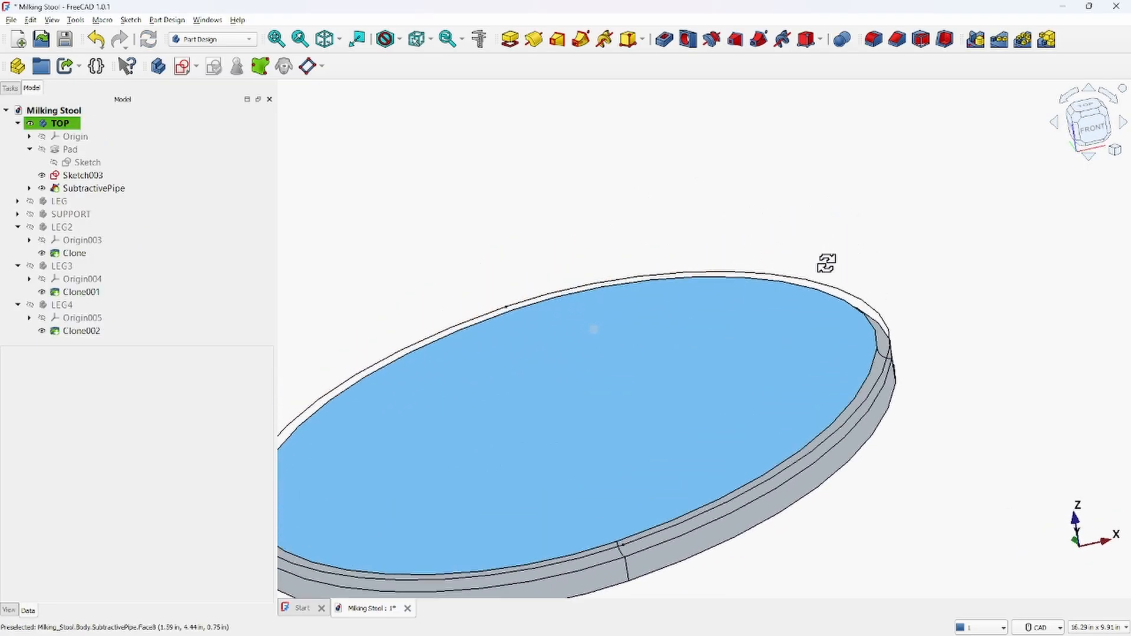
left_click(847, 292)
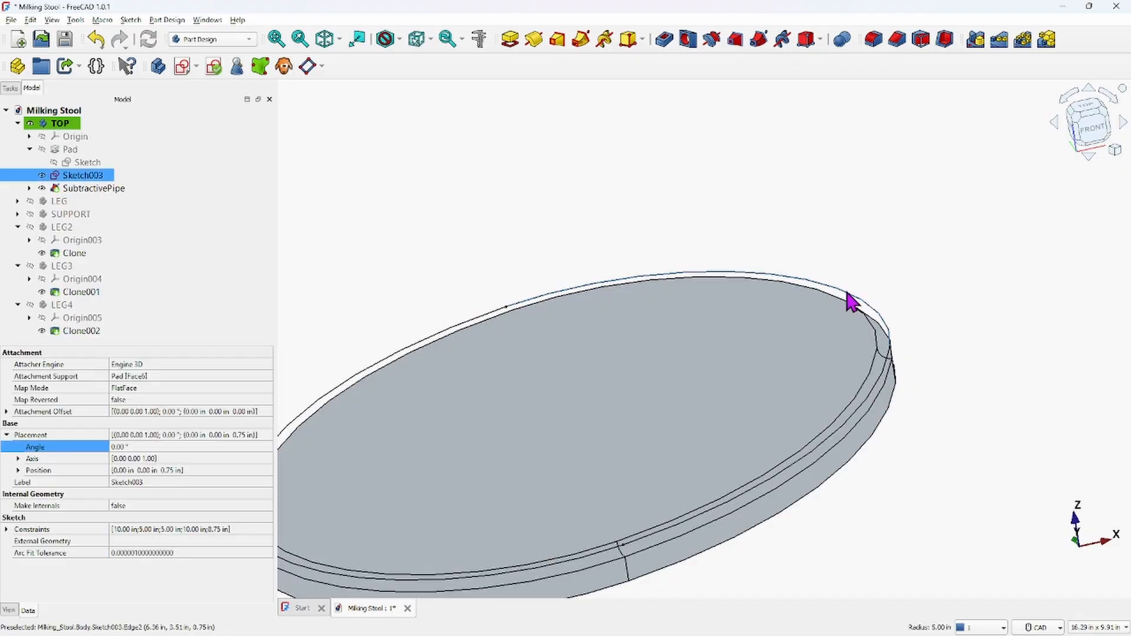
left_click(42, 175)
scroll(664, 217, "down", 2)
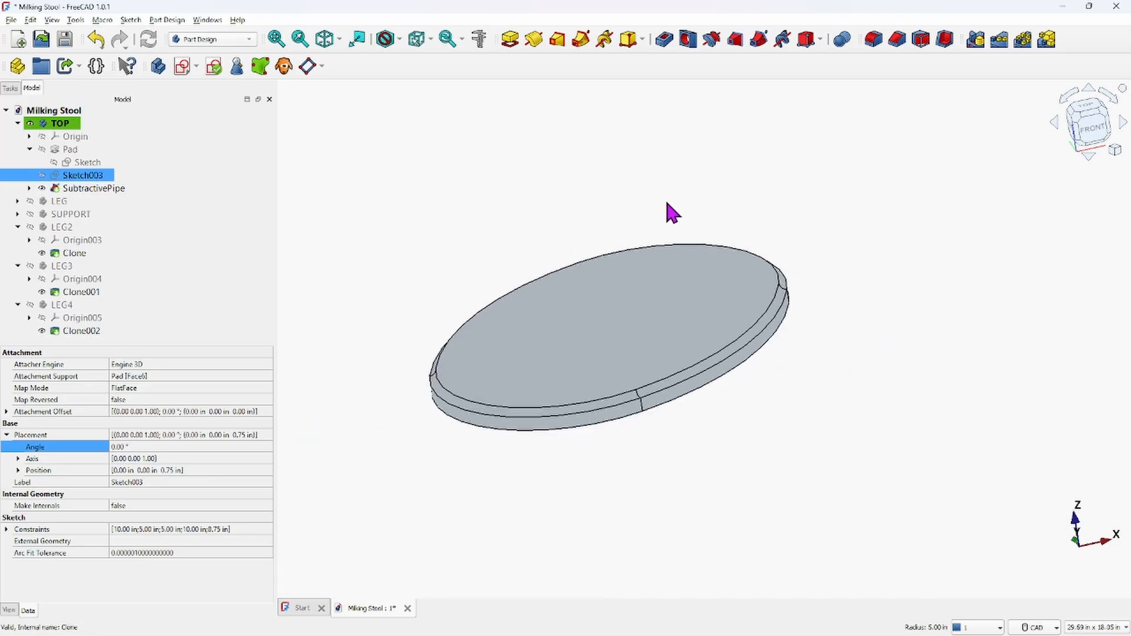
left_click(42, 175)
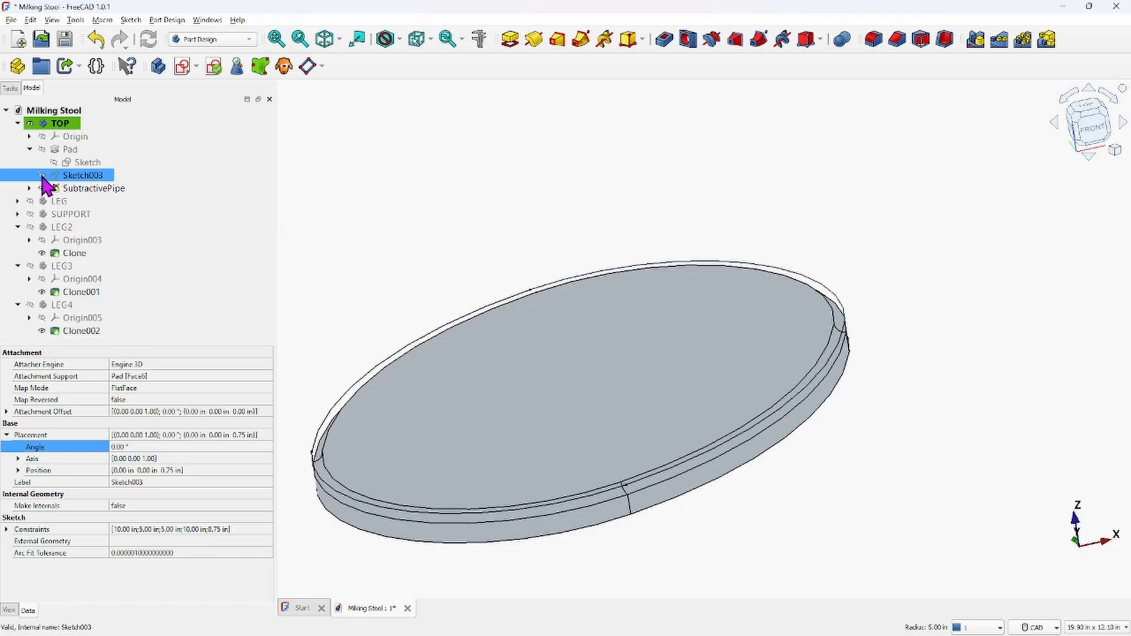
right_click(83, 174)
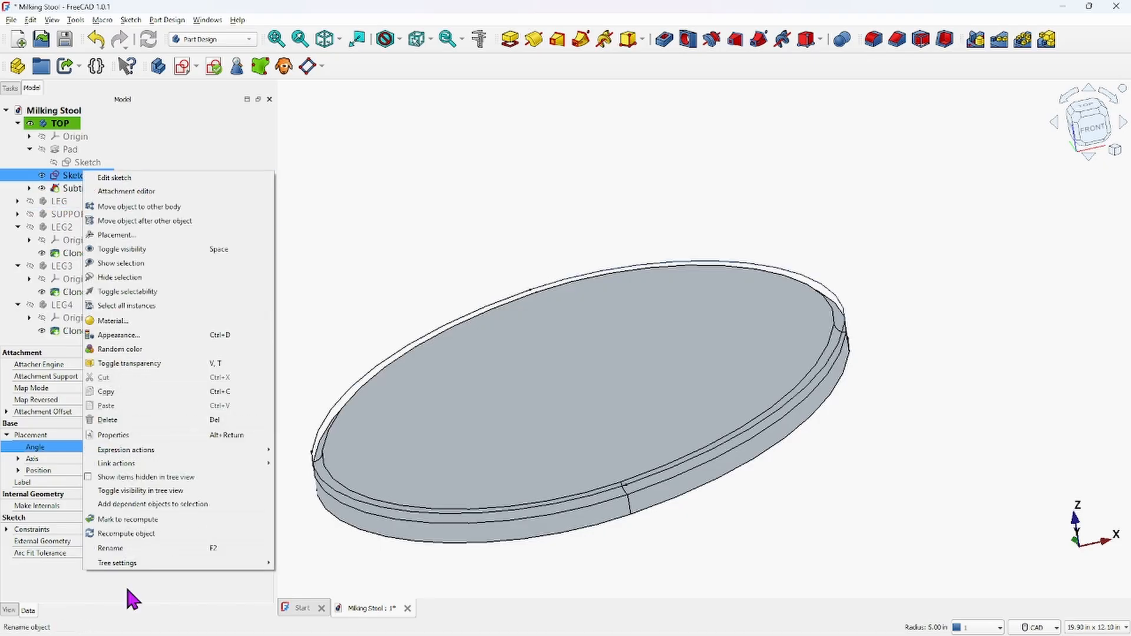
left_click(109, 420)
Collapse the TOP, LEG2, LEG3 and LEG4 groups in the model tree
scroll(887, 323, "down", 3)
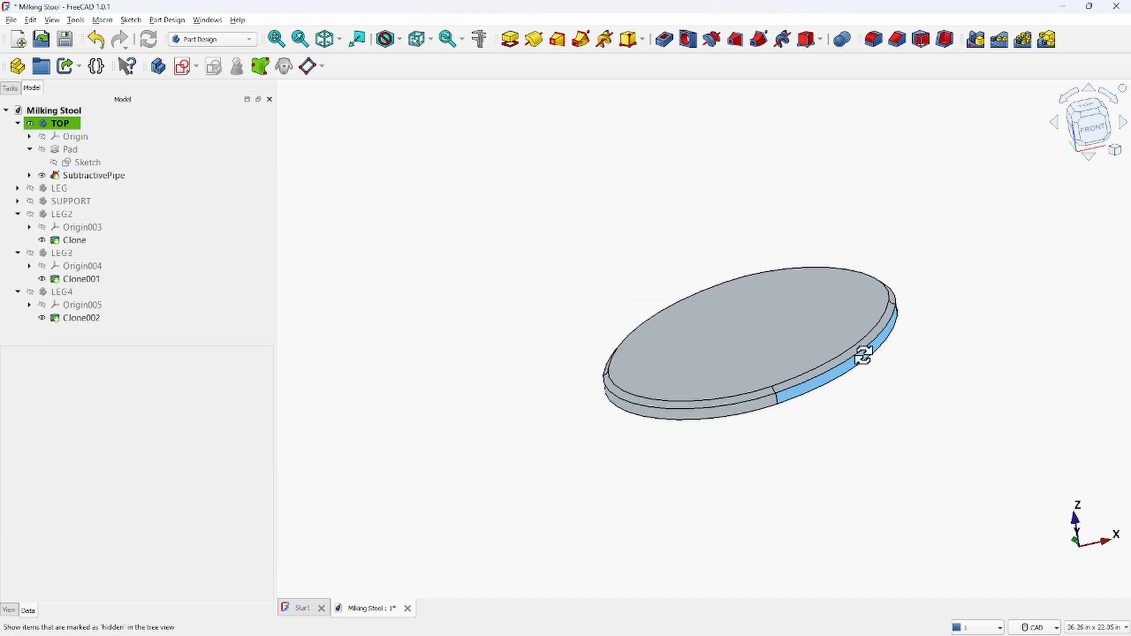
mouse_move(861, 353)
middle_mouse_down()
mouse_move(831, 303)
mouse_move(752, 295)
mouse_move(719, 333)
mouse_move(798, 354)
mouse_move(918, 330)
mouse_move(927, 313)
mouse_move(939, 324)
middle_mouse_up()
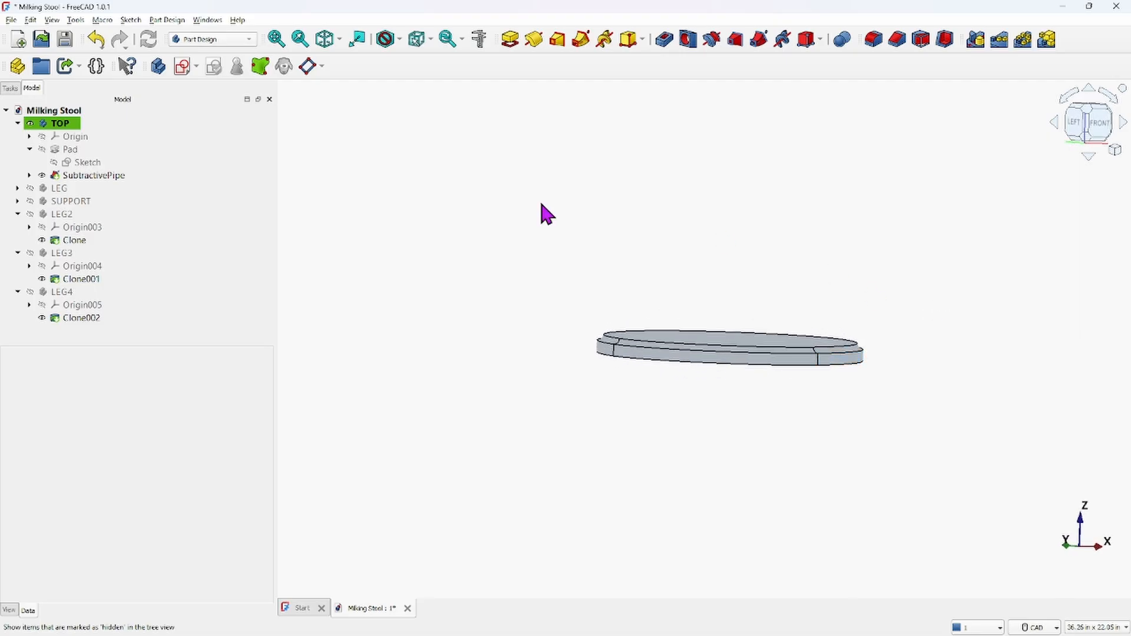
left_click(130, 165)
left_click(31, 125)
left_click(17, 124)
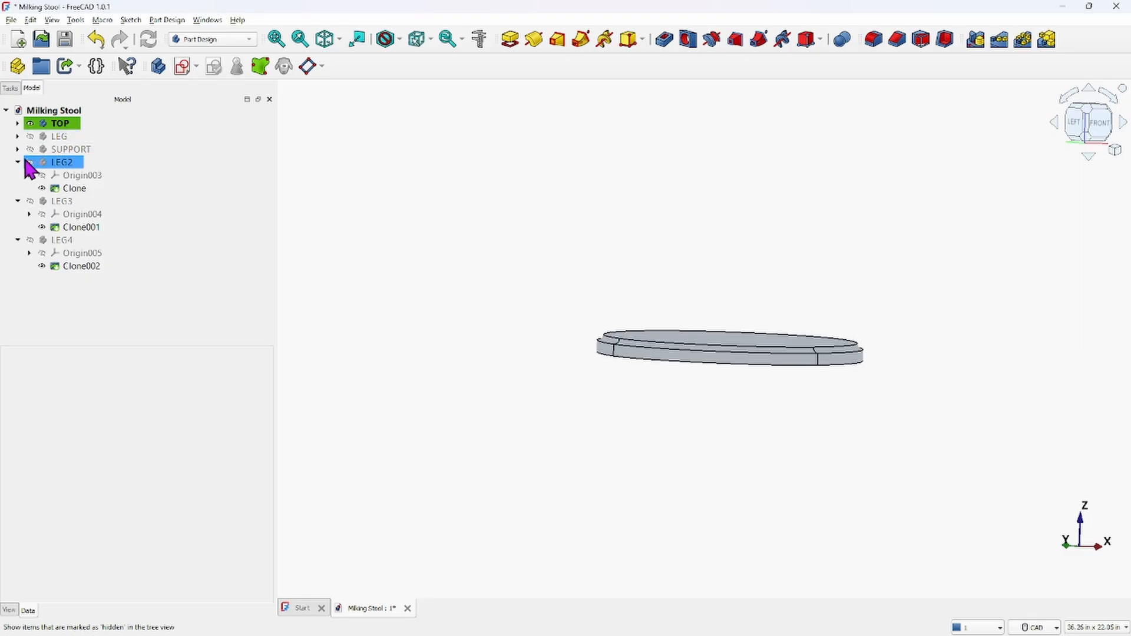
left_click(18, 162)
left_click(18, 176)
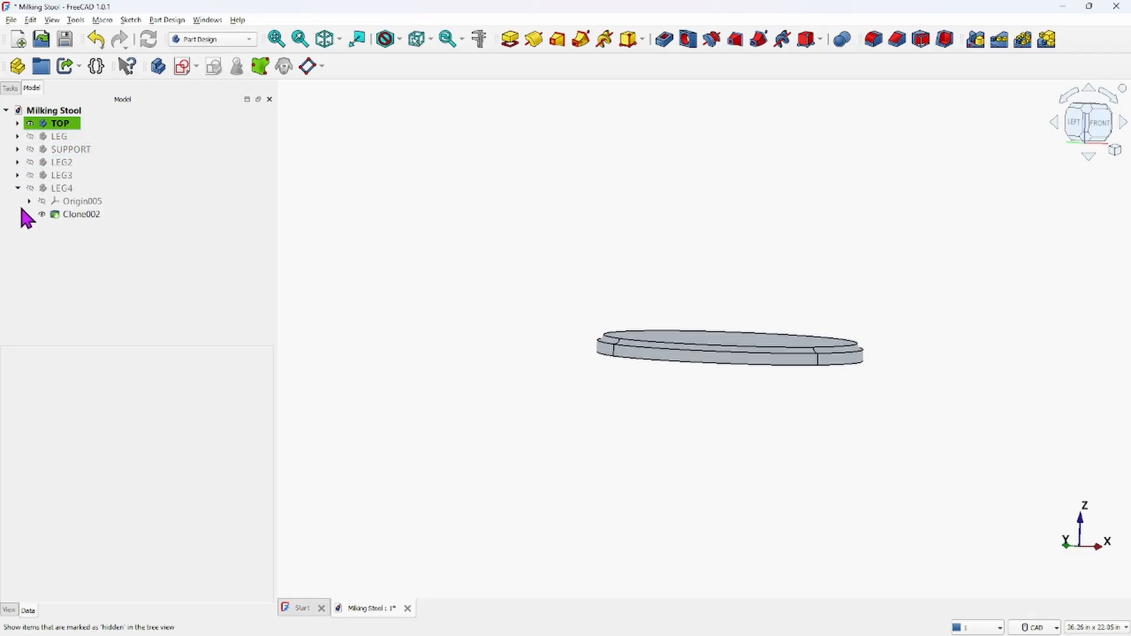
left_click(18, 189)
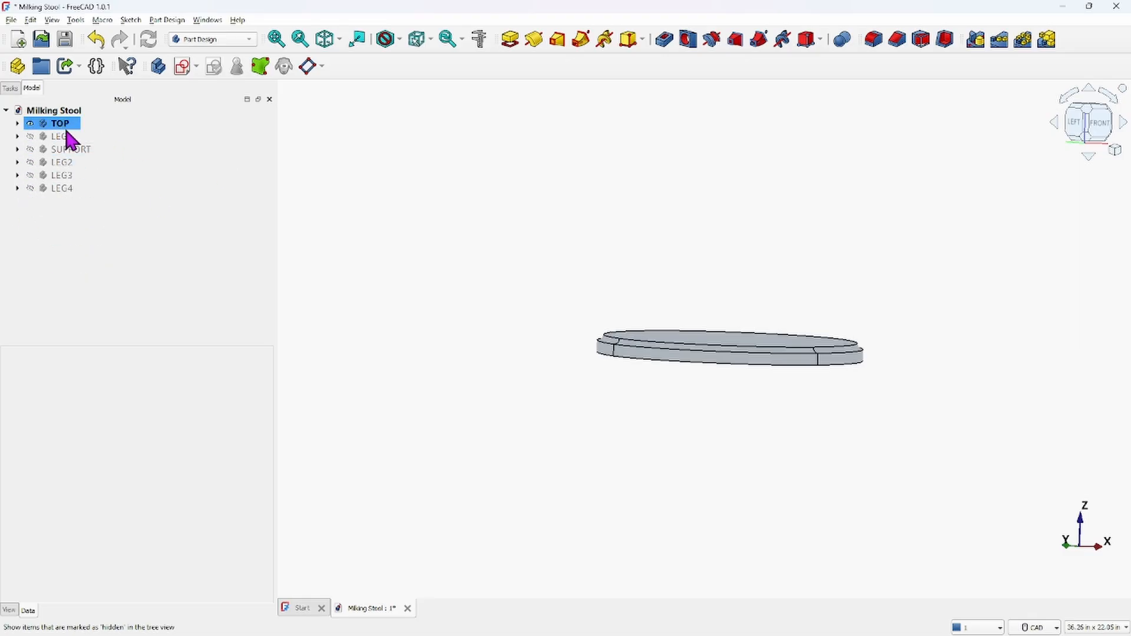
Make the LEG, SUPPORT, LEG2, LEG3 and LEG4 bodies visible again
left_click(30, 136)
left_click(30, 149)
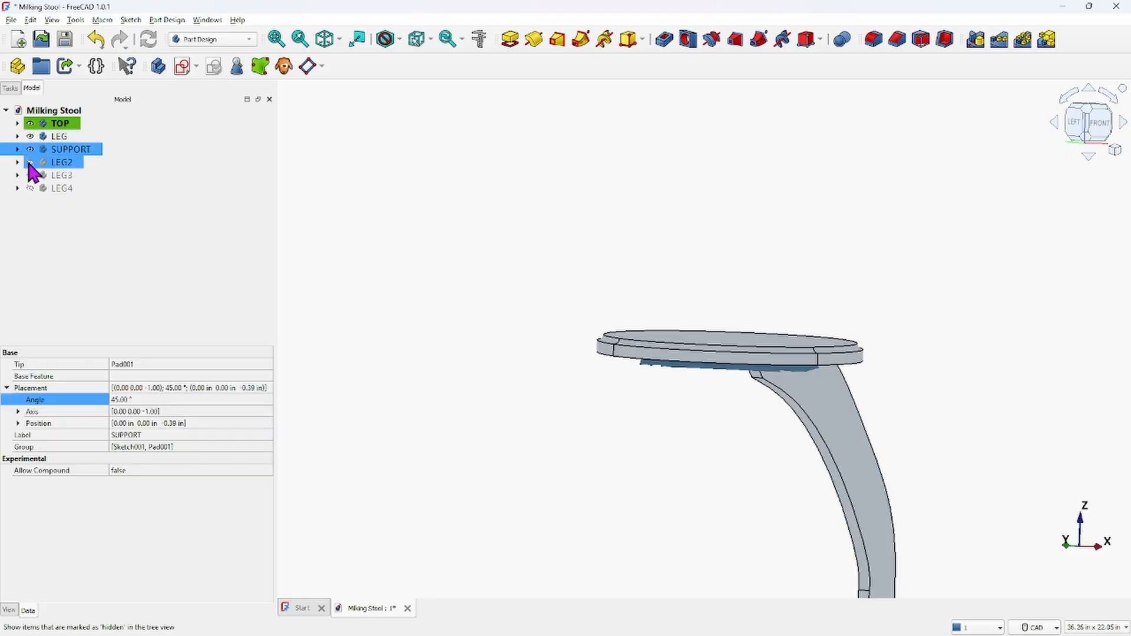
left_click(30, 162)
left_click(30, 175)
left_click(30, 188)
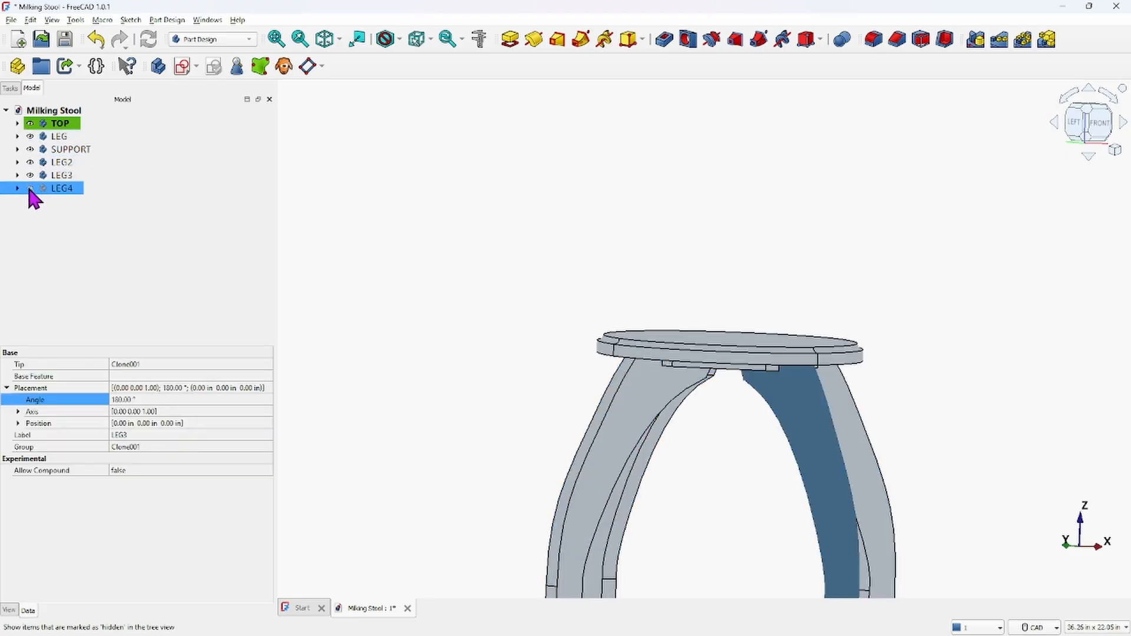
left_click(498, 321)
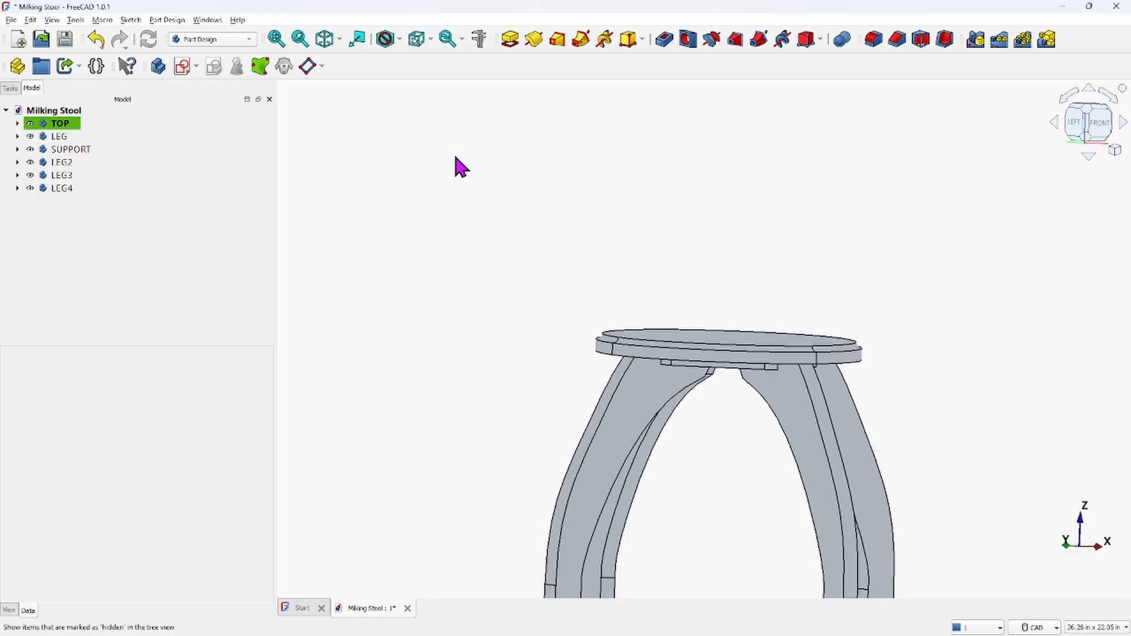
View the whole stool isometrically and inspect the finished seat body
left_click(335, 41)
middle_click_drag(585, 232, 529, 183)
left_click(589, 242)
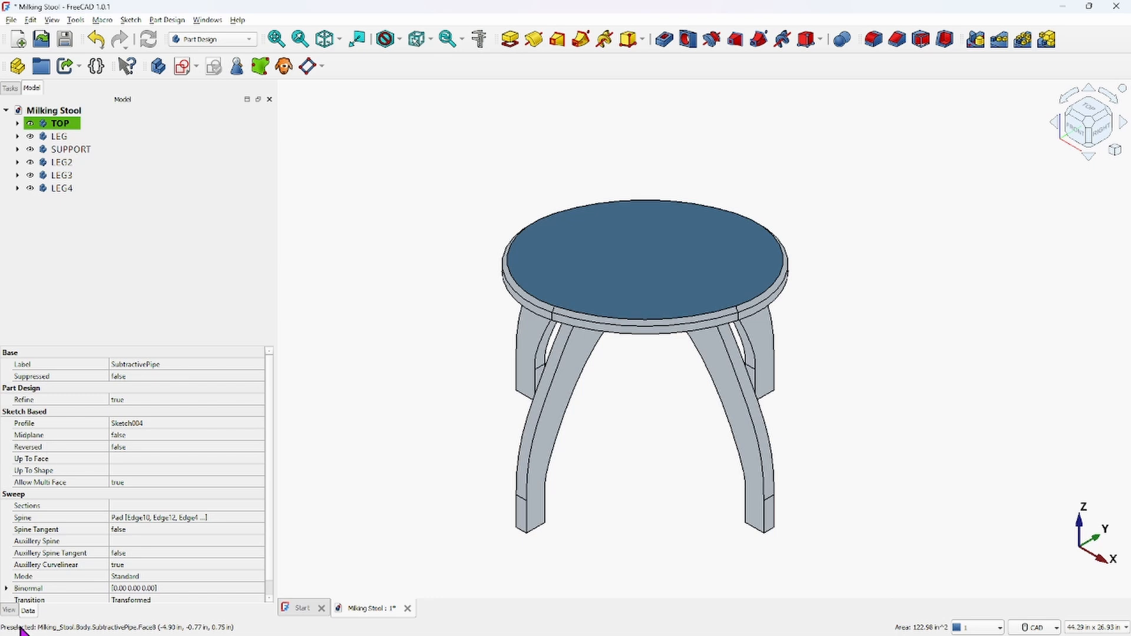
left_click(61, 124)
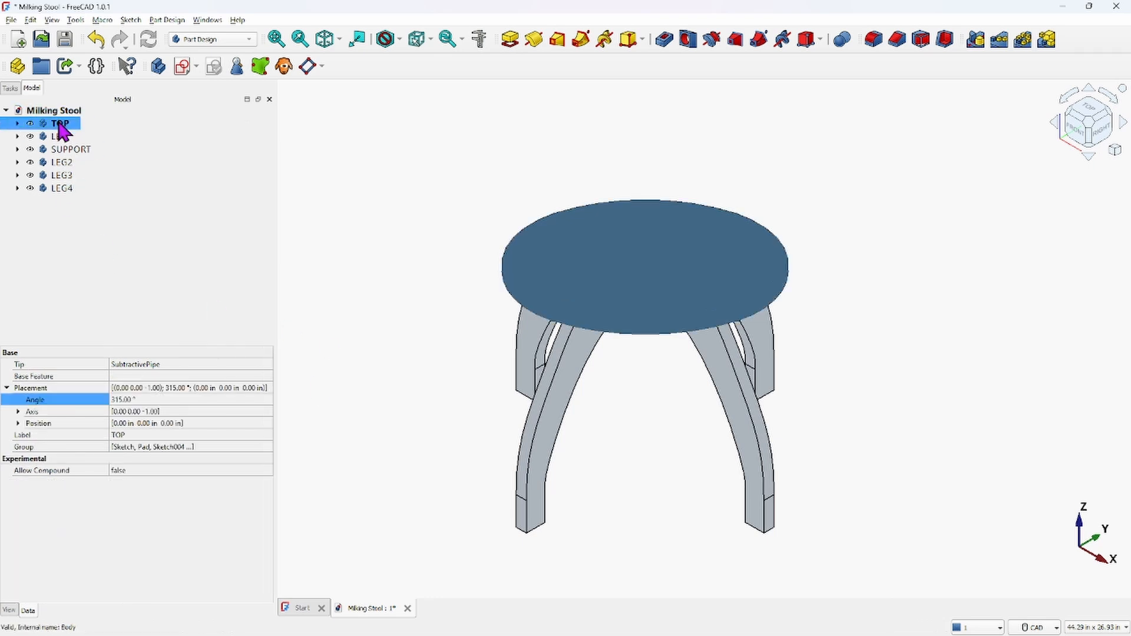
right_click(60, 124)
left_click(205, 124)
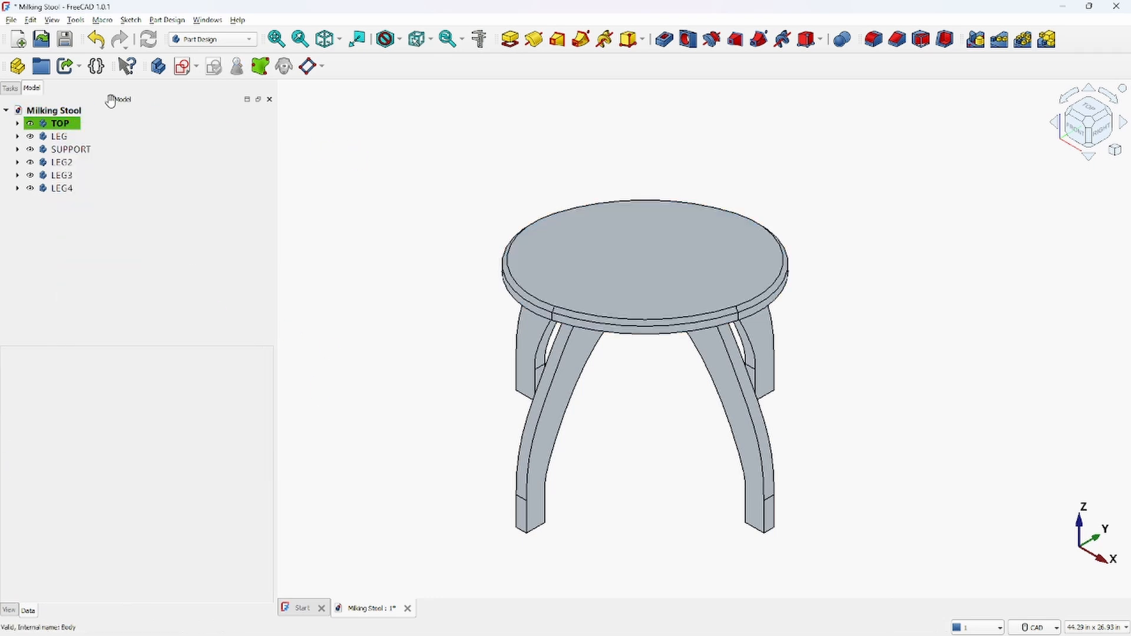
left_click(59, 124)
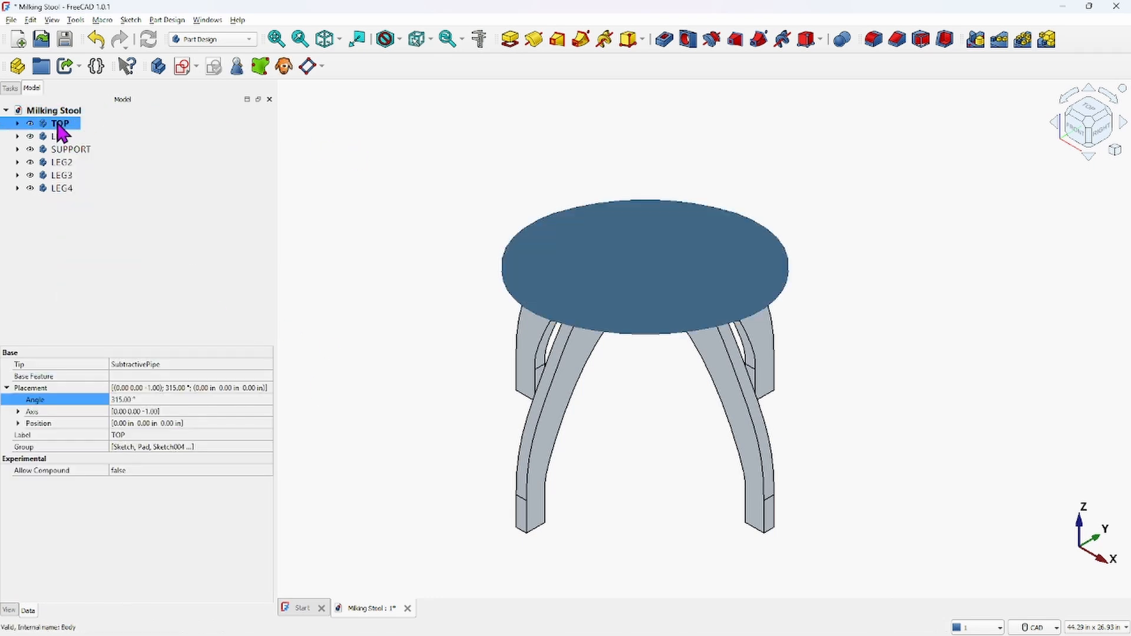
Set the seat body's transparency to 25
left_click(8, 611)
left_click(121, 568)
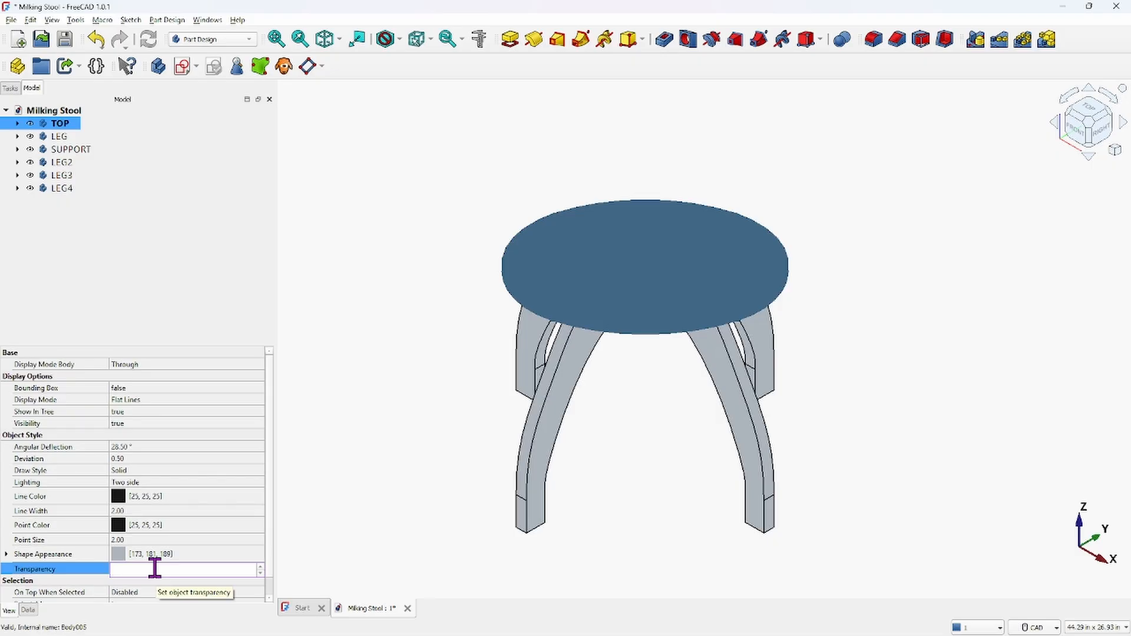
type("5")
key("Return")
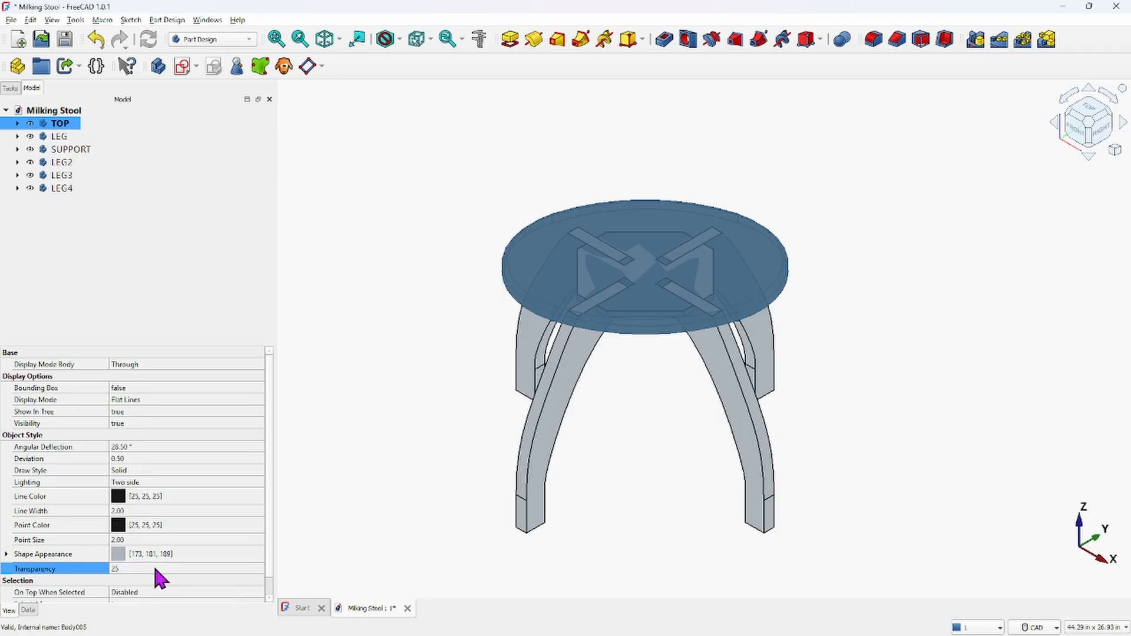
Set the SUPPORT body's transparency to 25
left_click(655, 457)
middle_click_drag(654, 458, 715, 538)
scroll(671, 421, "up", 5)
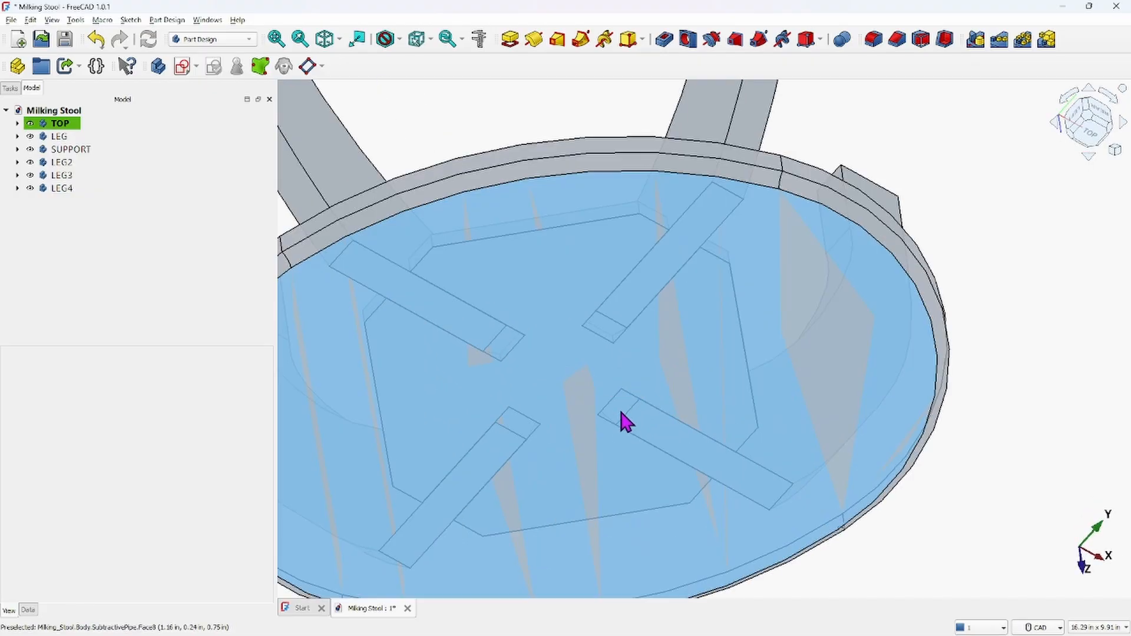
middle_click_drag(622, 413, 614, 374)
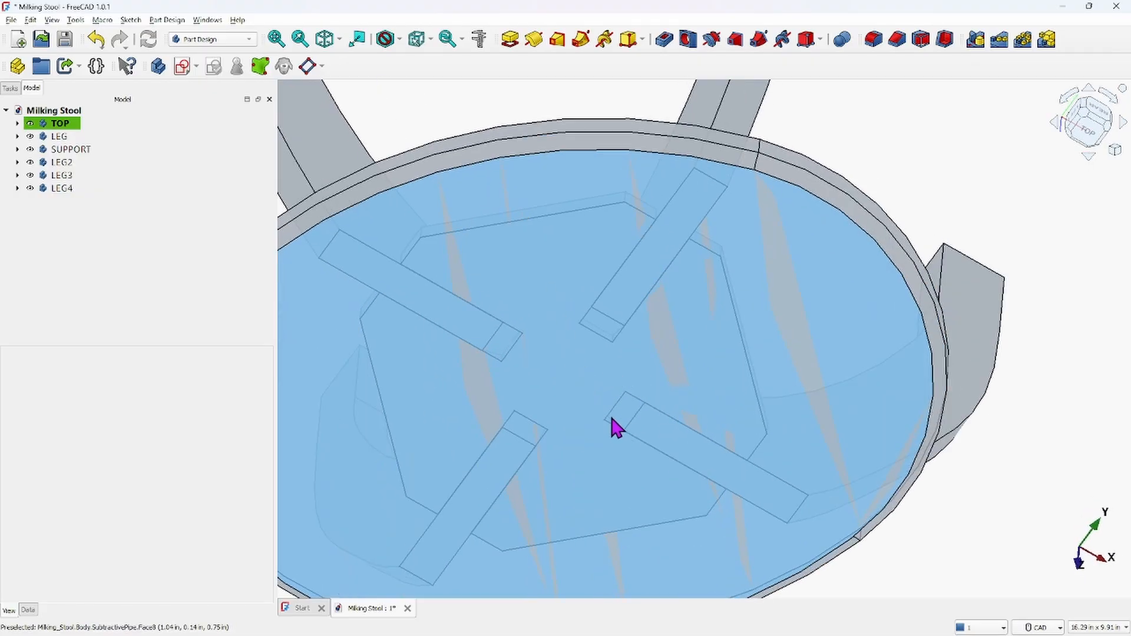
middle_click_drag(649, 421, 742, 219)
left_click(624, 453)
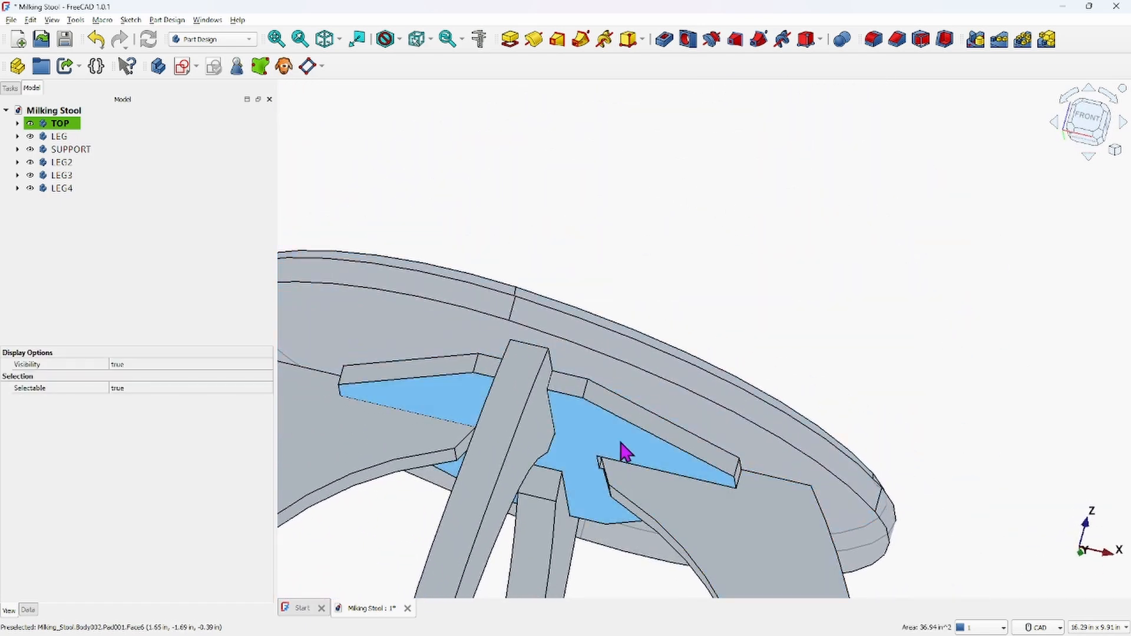
left_click(54, 149)
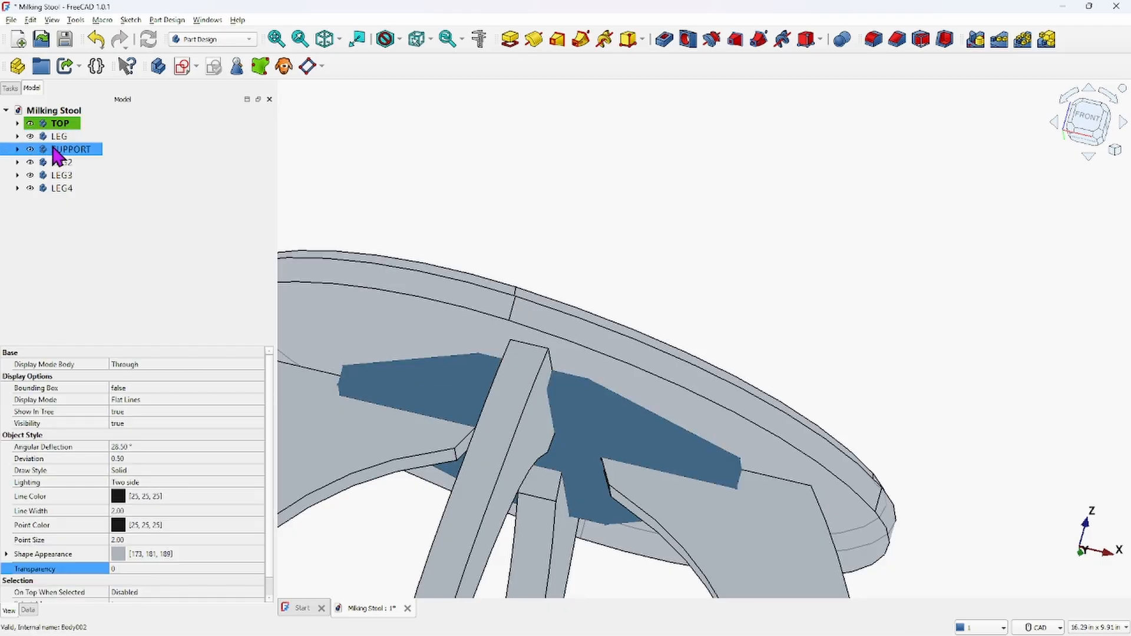
left_click(149, 569)
type("2")
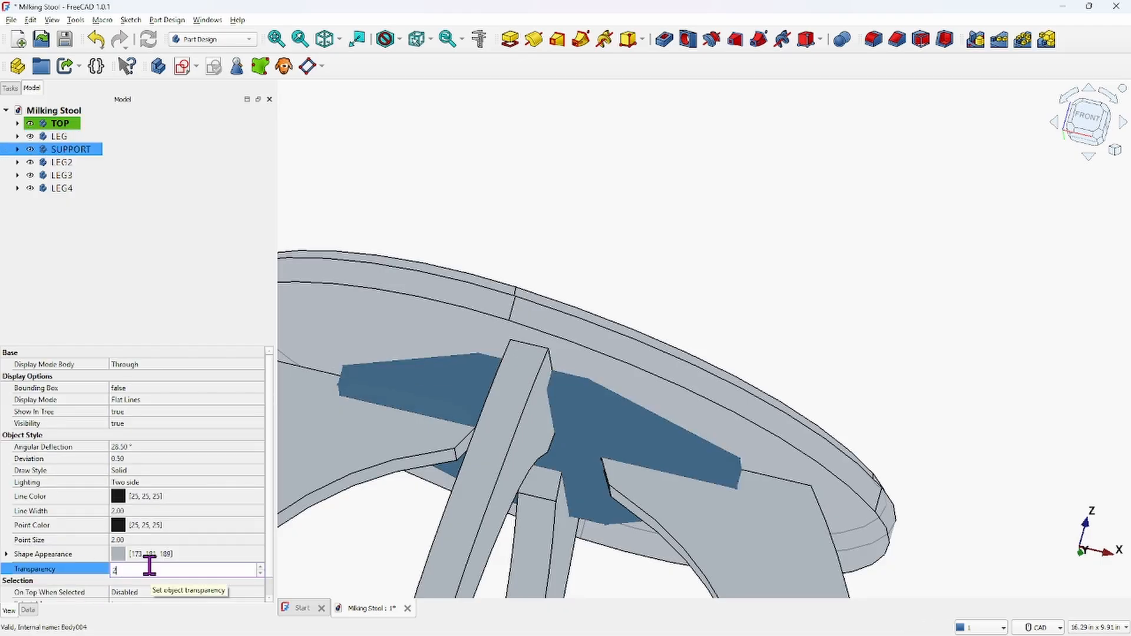
type("5")
key("Return")
left_click(760, 171)
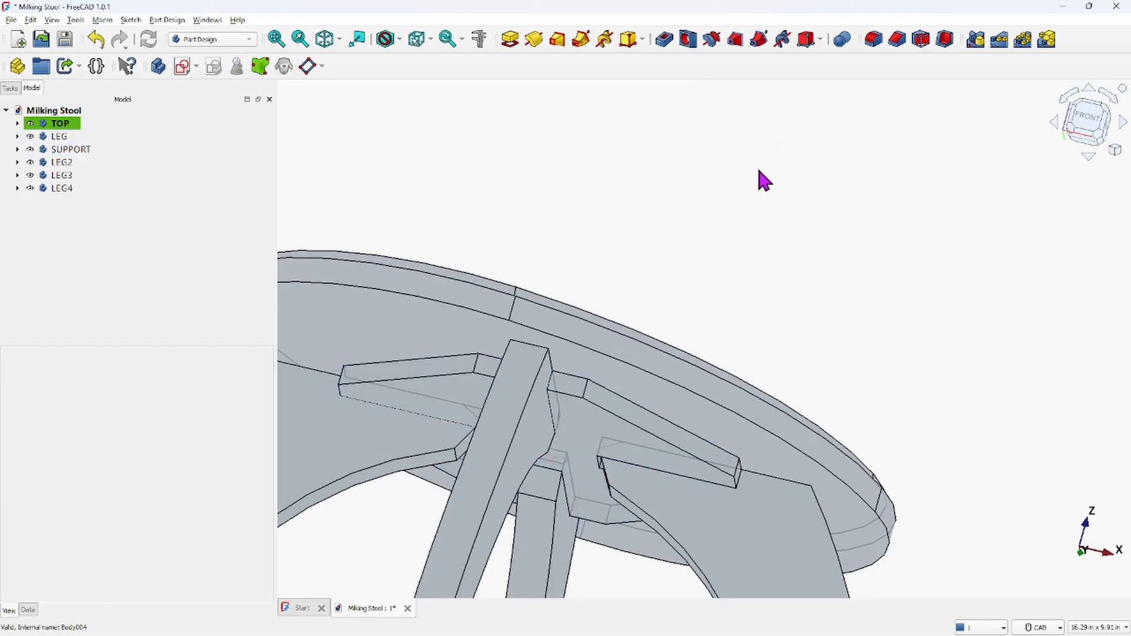
Inspect the joints between the seat, support and legs closely from beneath the seat
middle_click_drag(780, 215, 781, 226)
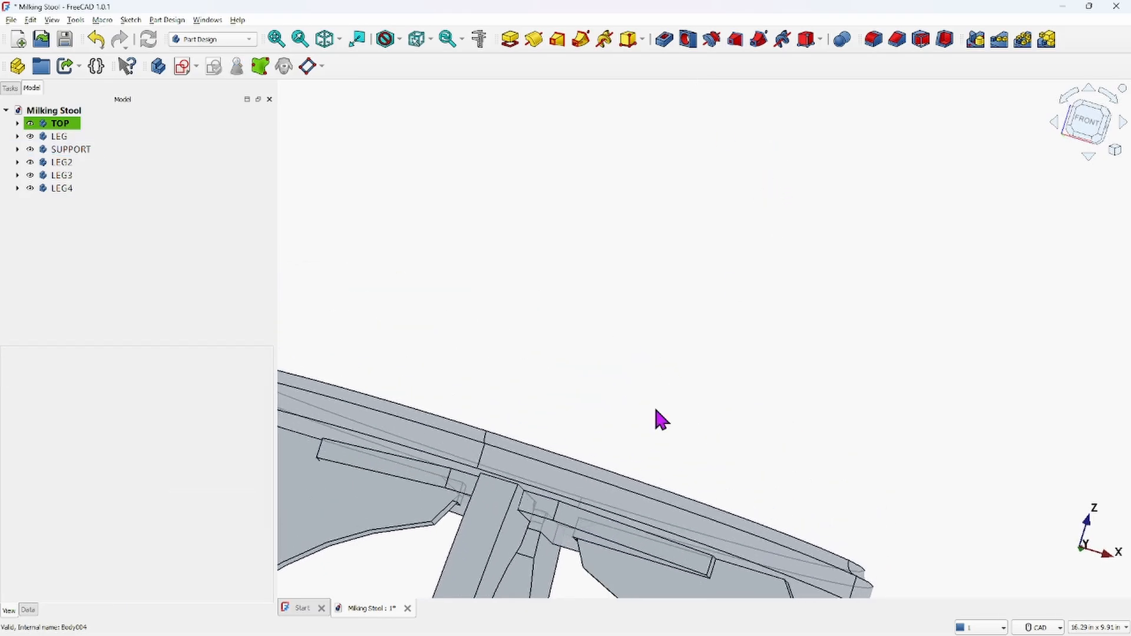
scroll(654, 426, "up", 1)
scroll(552, 531, "up", 1)
middle_click_drag(552, 531, 607, 245)
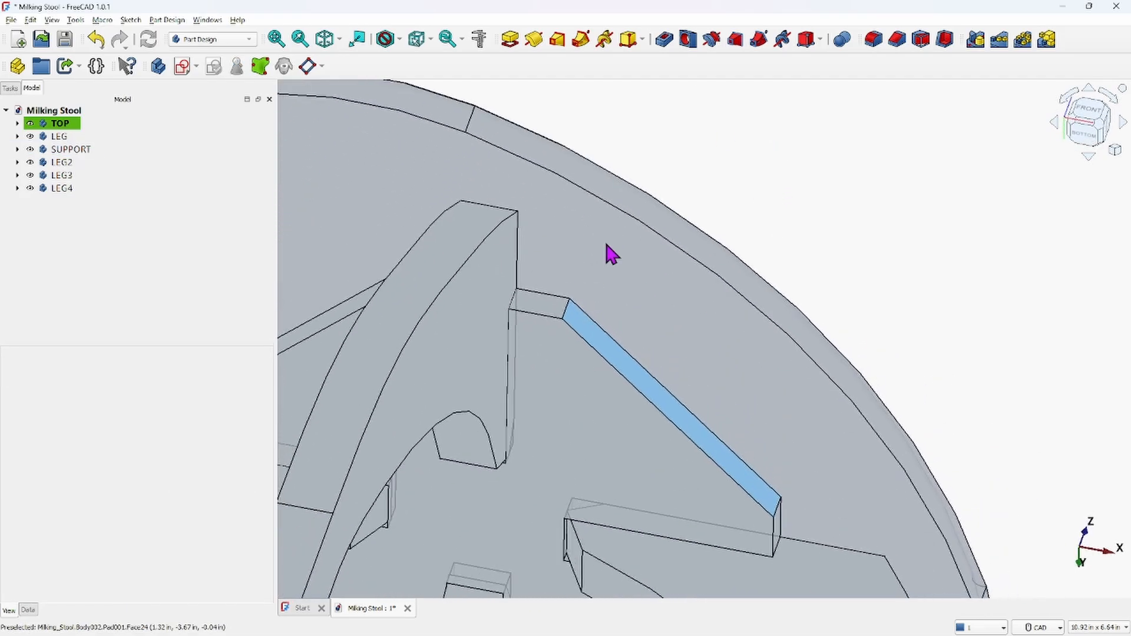
scroll(581, 525, "up", 5)
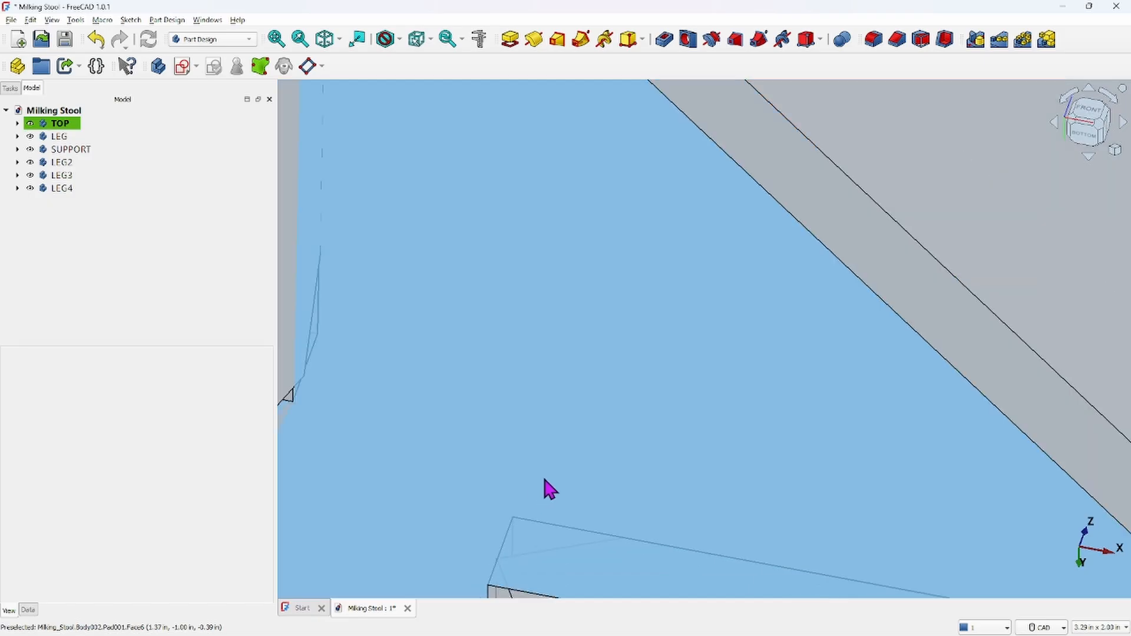
middle_click_drag(544, 479, 812, 496)
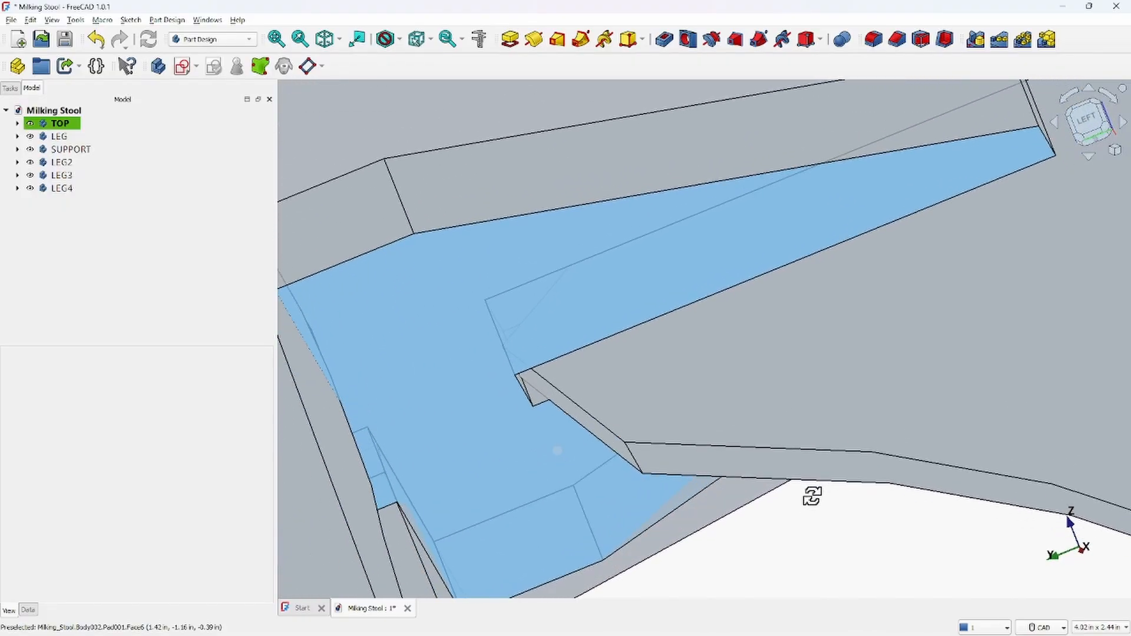
scroll(523, 354, "up", 6)
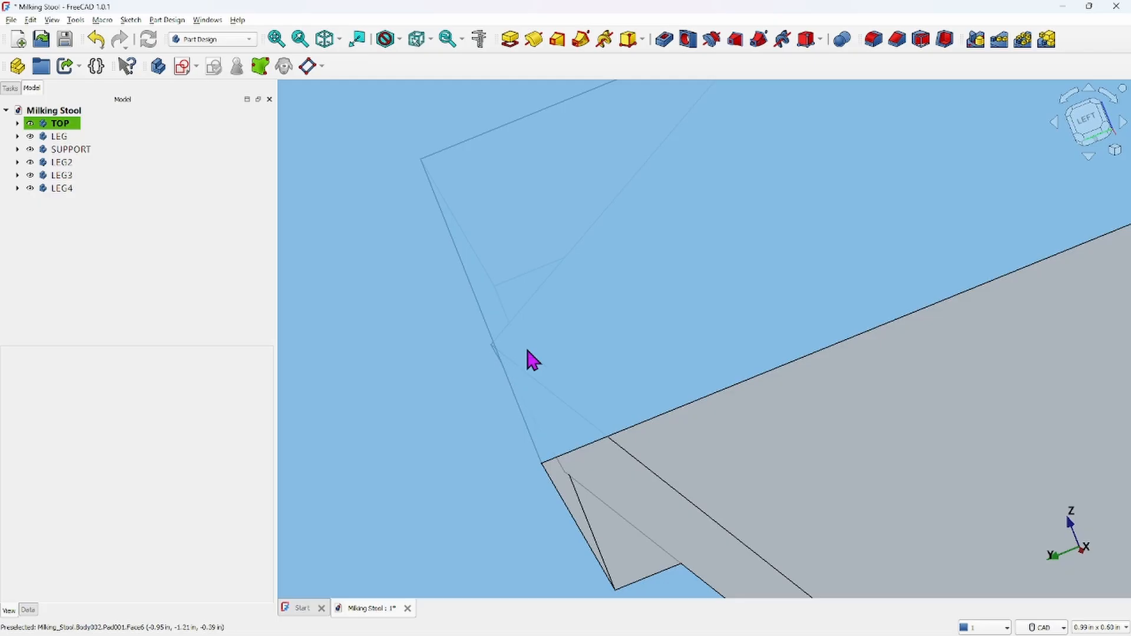
scroll(489, 345, "down", 10)
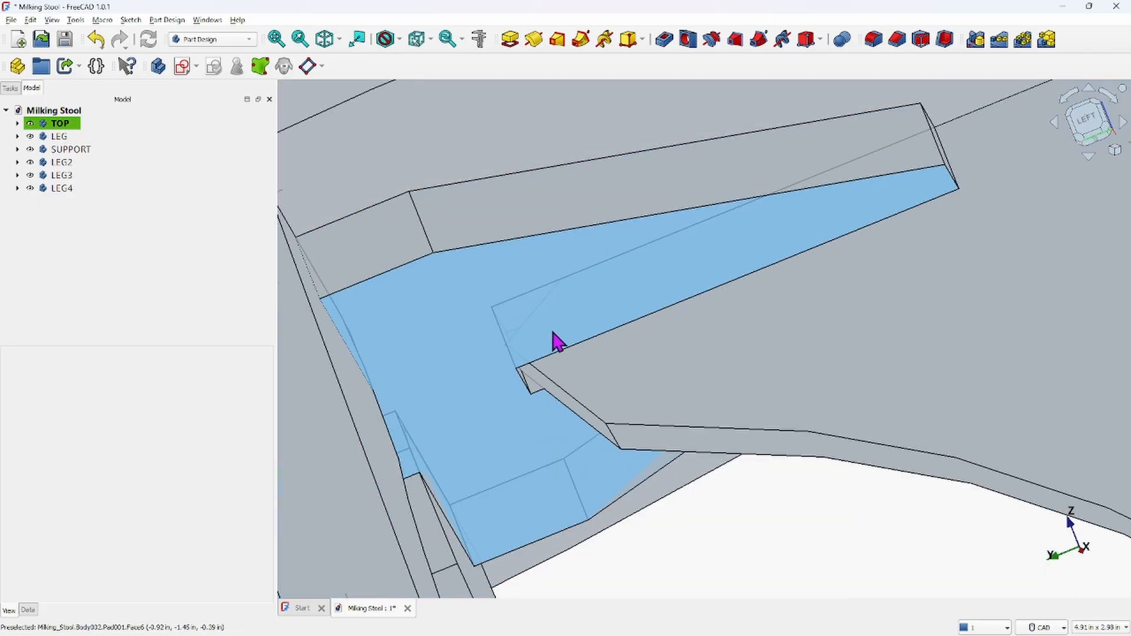
scroll(565, 326, "down", 5)
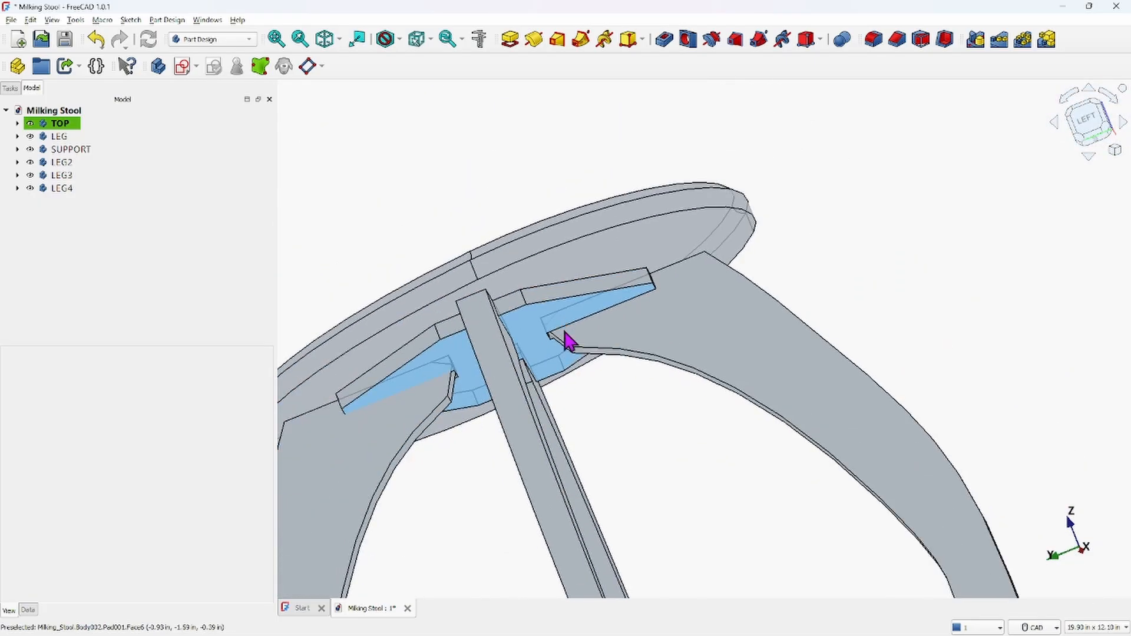
scroll(581, 344, "up", 3)
scroll(581, 344, "down", 3)
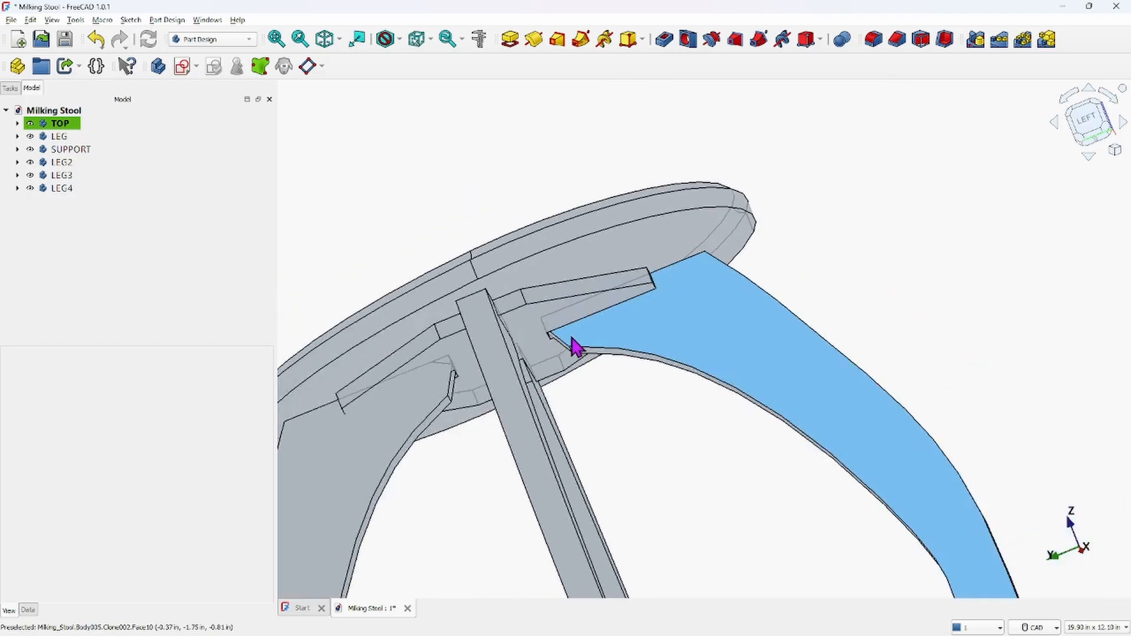
scroll(566, 342, "down", 4)
middle_click_drag(647, 331, 635, 356)
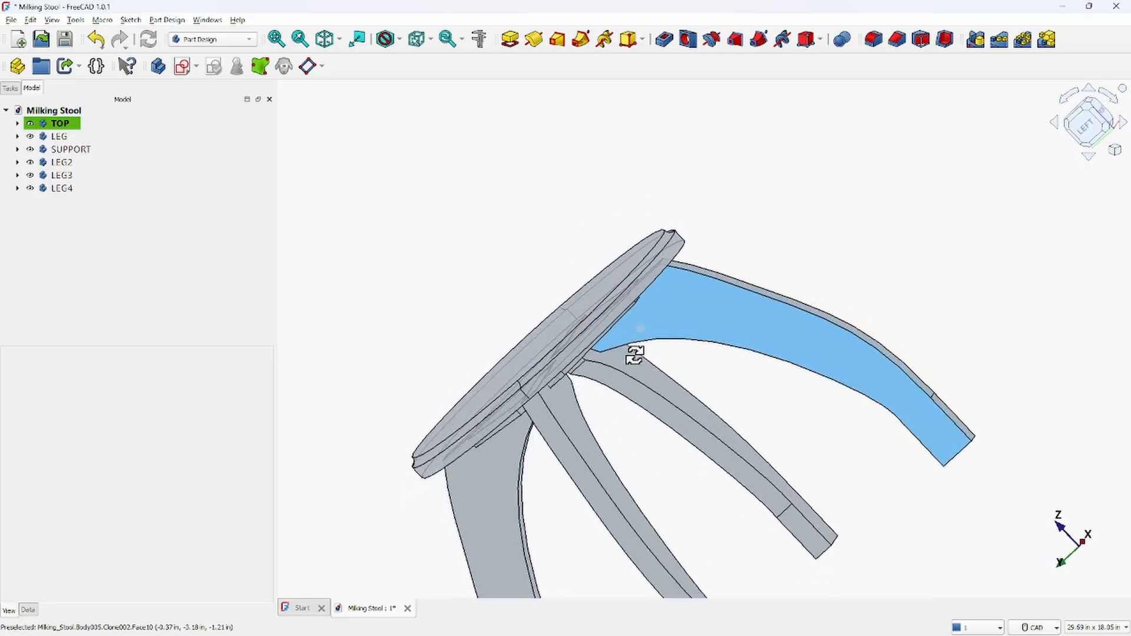
left_click(327, 40)
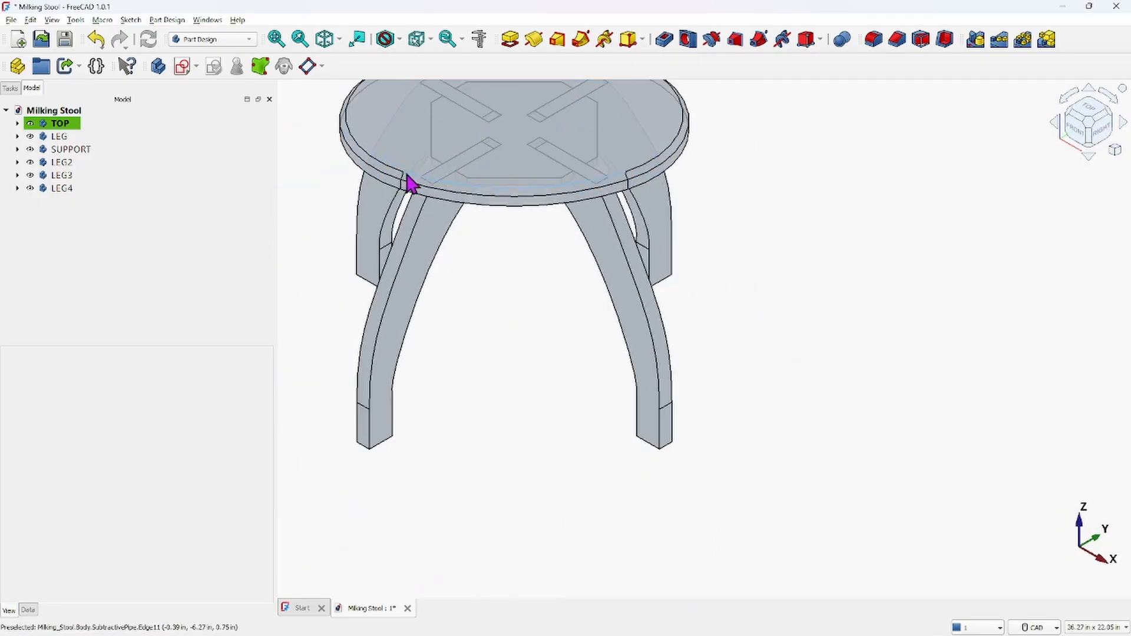
scroll(407, 174, "down", 1)
middle_click_drag(476, 151, 593, 286)
scroll(592, 285, "up", 1)
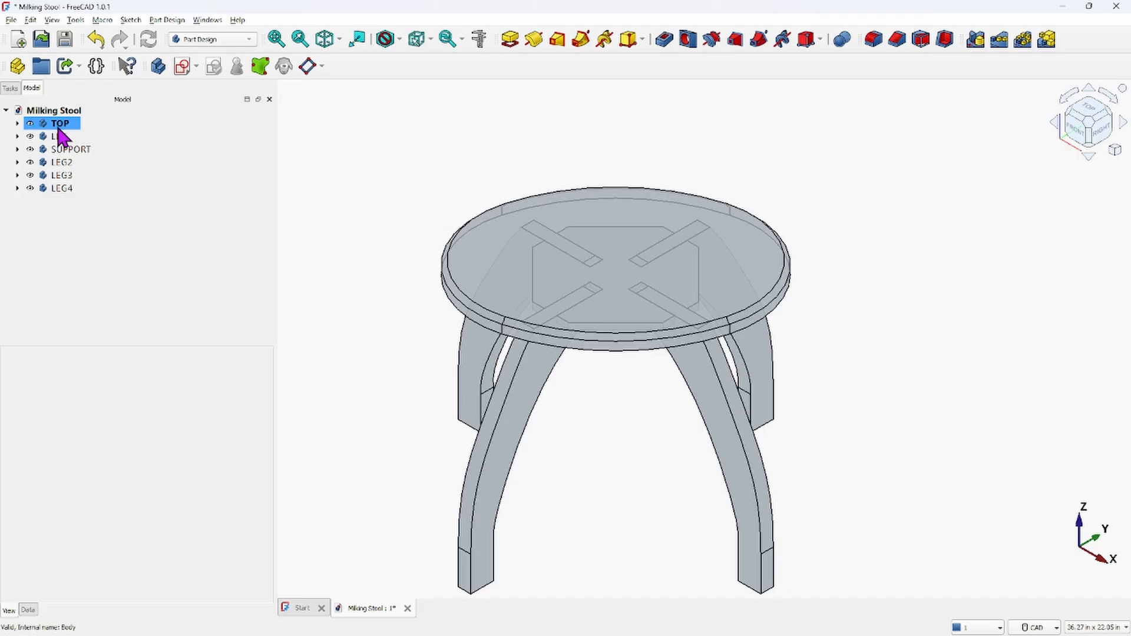
Colour the LEG, SUPPORT, LEG2, LEG3 and LEG4 bodies wood brown, RGB 189, 140, 91
left_click_drag(57, 138, 68, 192)
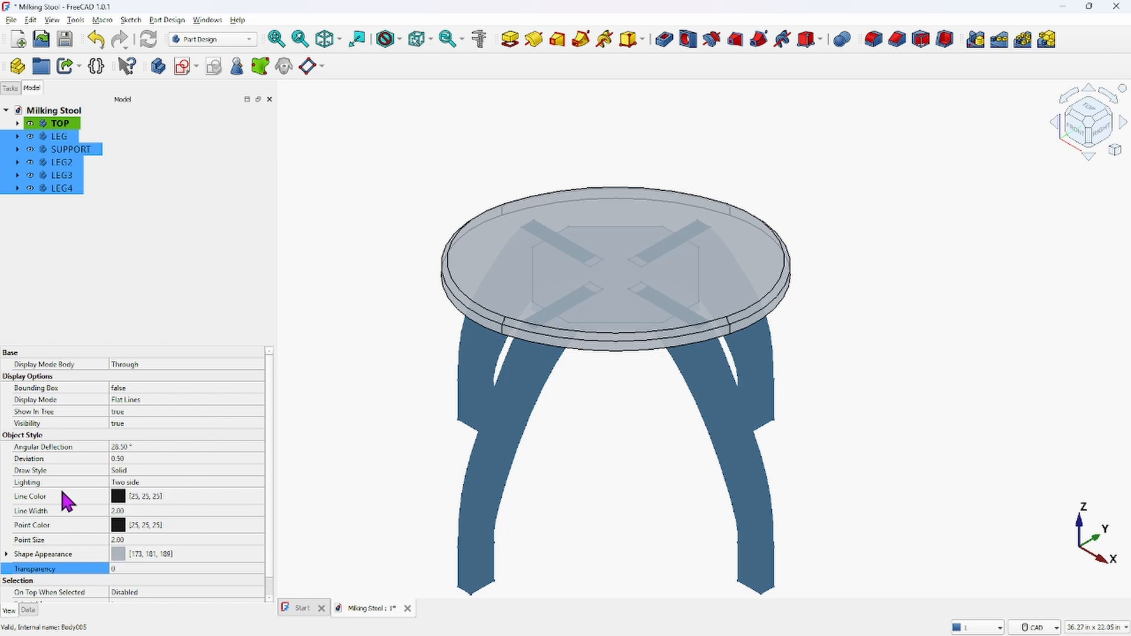
left_click(120, 555)
left_click(176, 556)
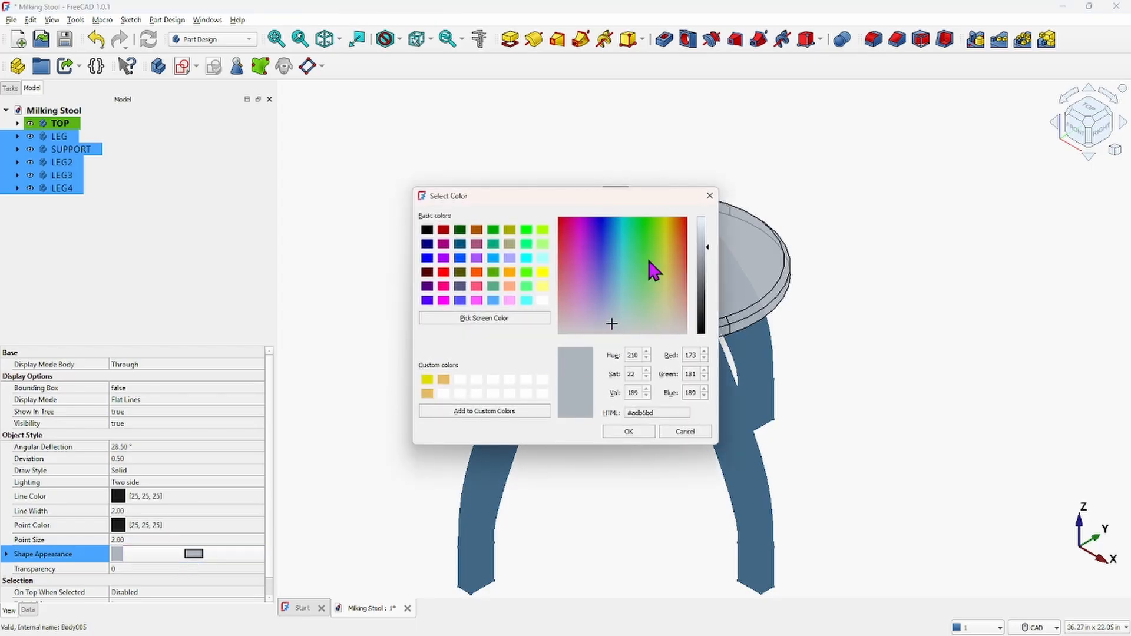
left_click(677, 275)
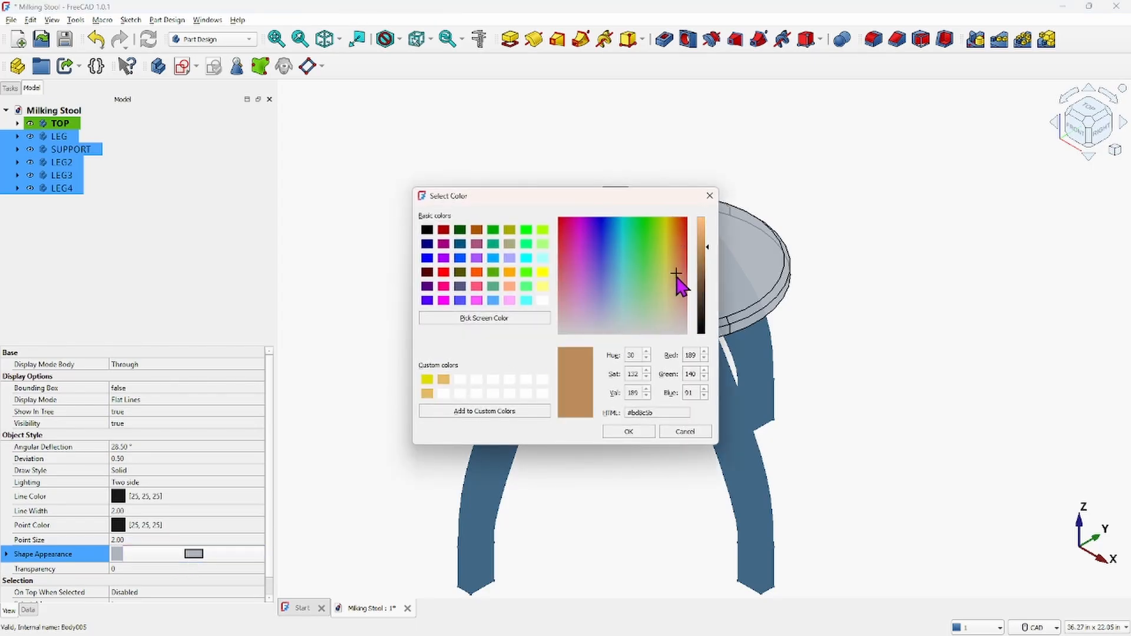
left_click(630, 430)
left_click(615, 522)
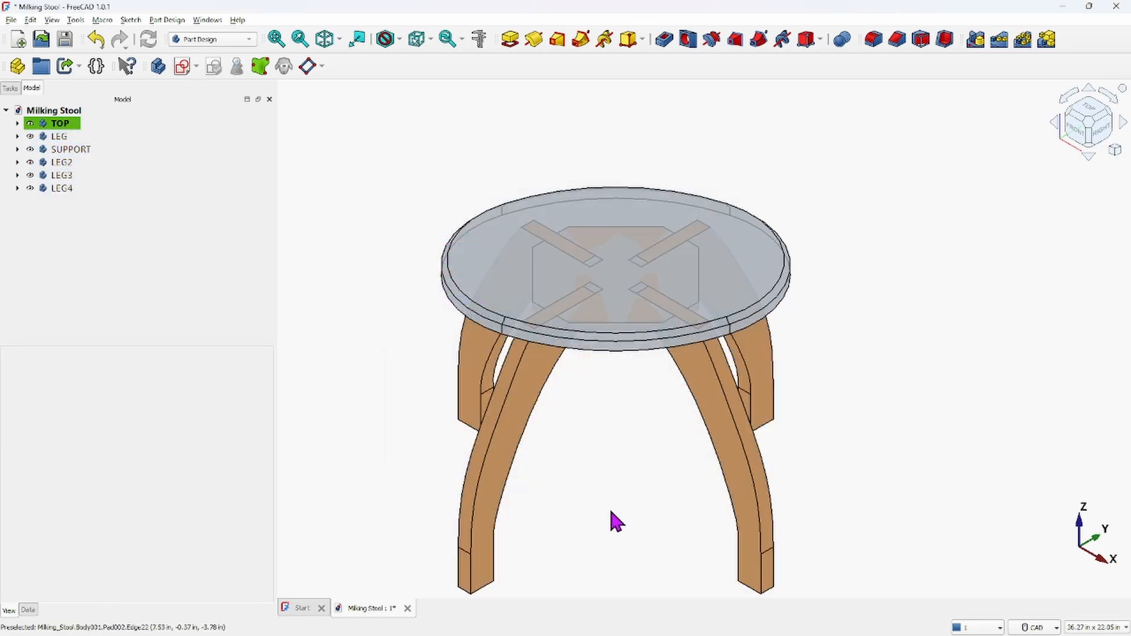
Copy the hex colour code from the LEG body's shape appearance colour
middle_click_drag(613, 482, 550, 477)
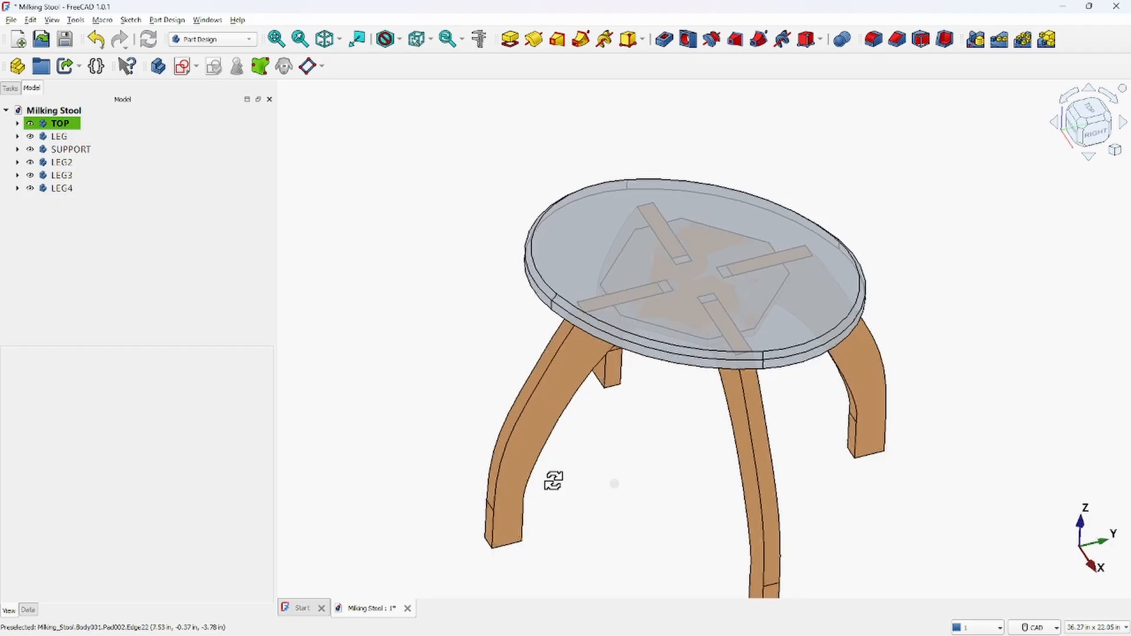
left_click(654, 306)
left_click(324, 152)
middle_click_drag(470, 125, 399, 151)
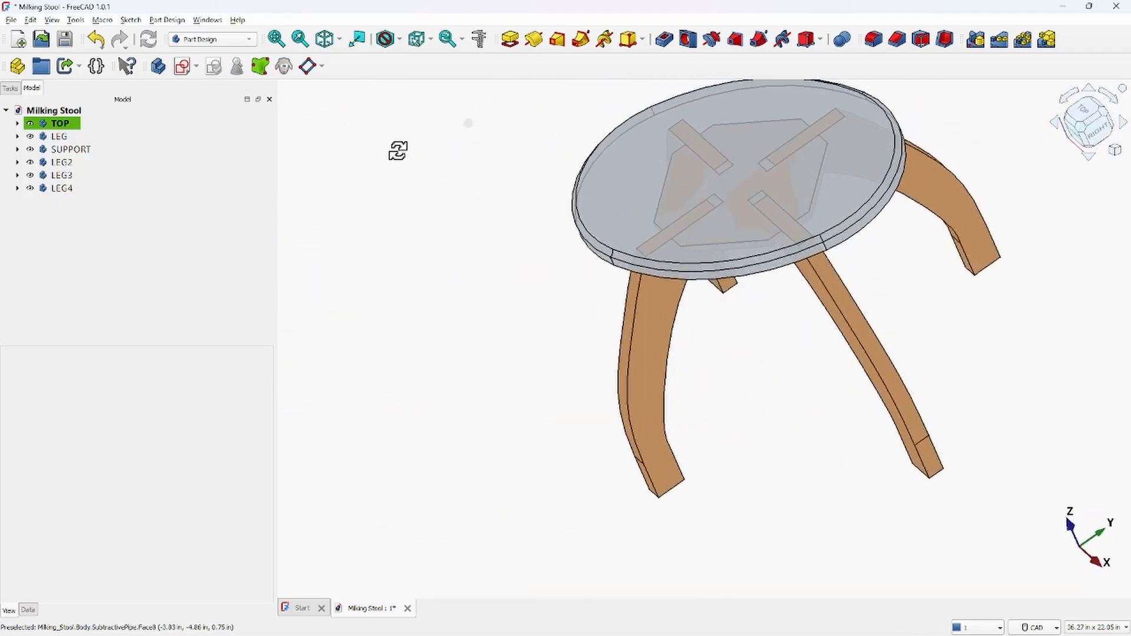
left_click(61, 123)
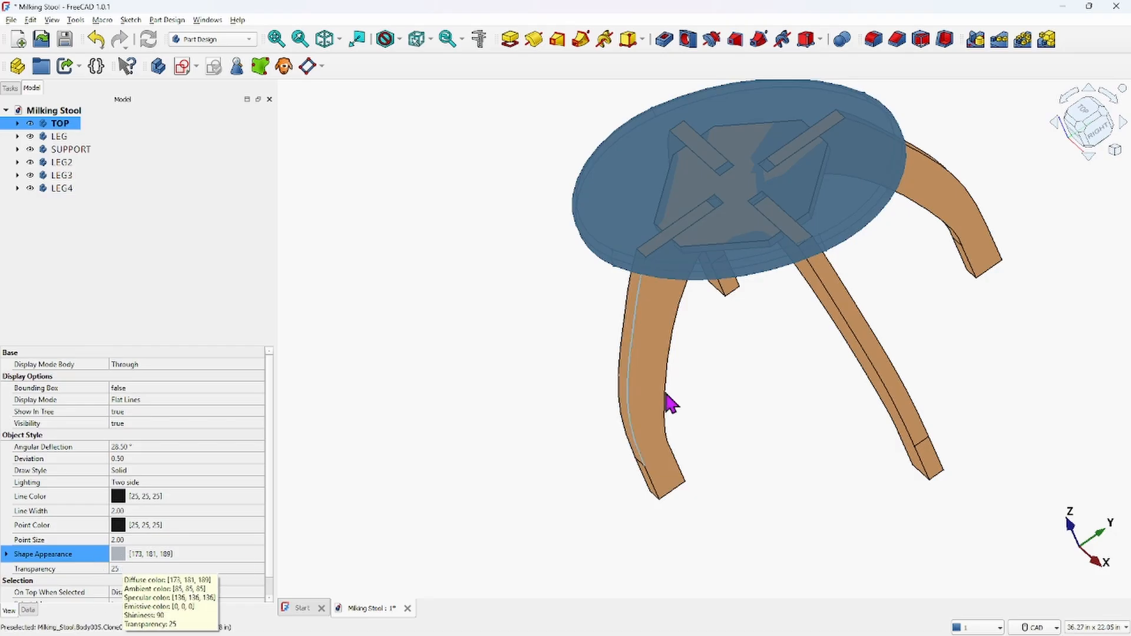
left_click(74, 139)
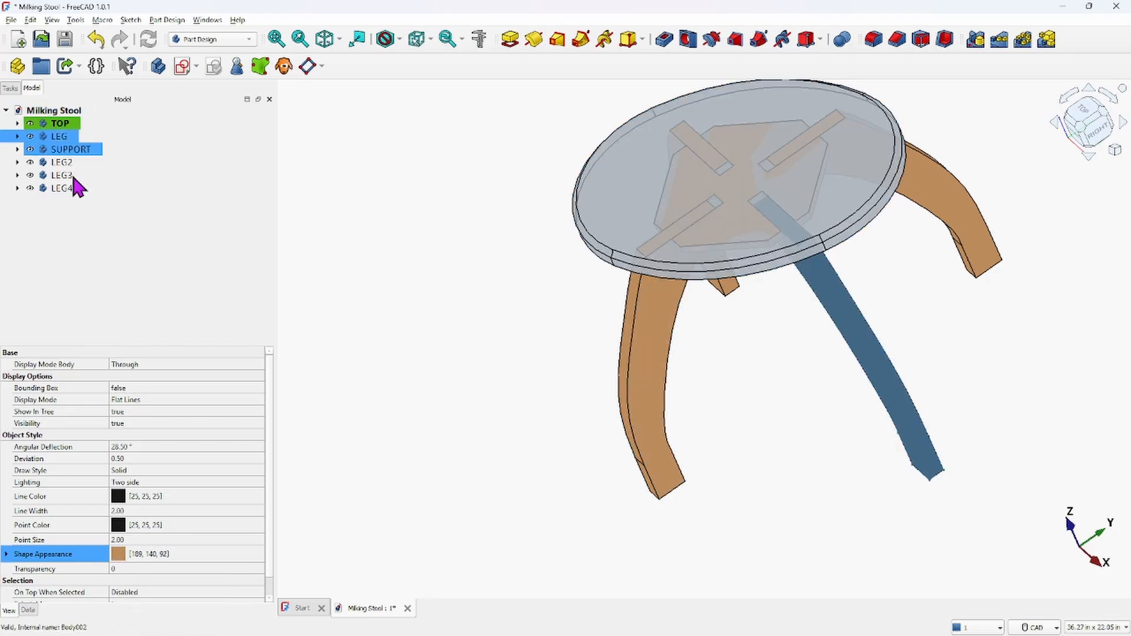
left_click(157, 555)
left_click(194, 554)
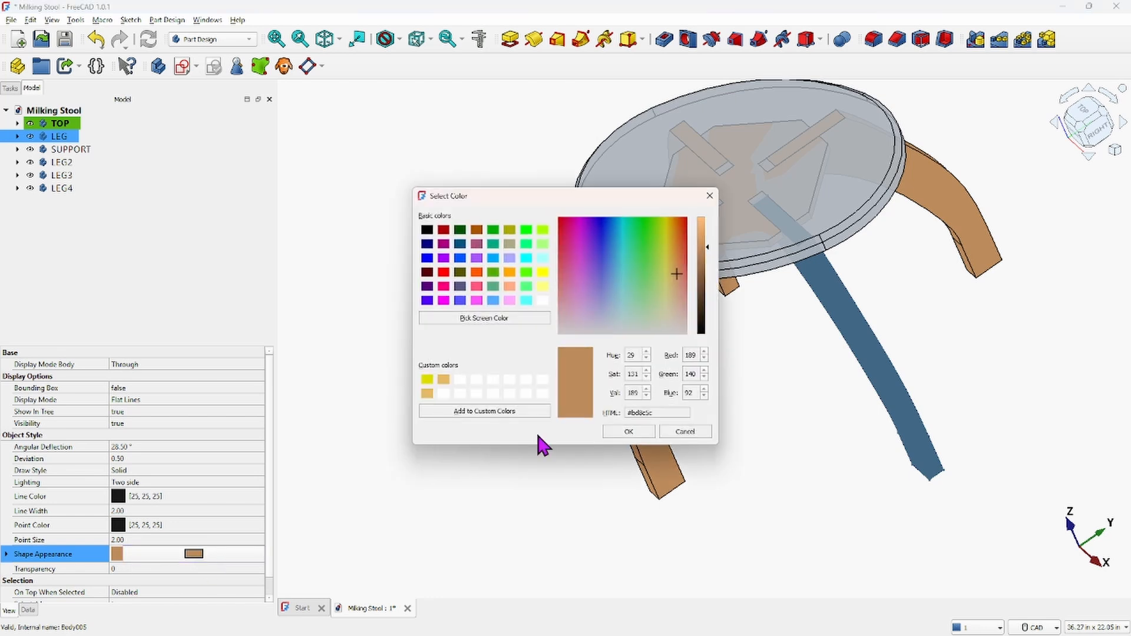
left_click(663, 412)
left_click_drag(650, 411, 608, 411)
key("ctrl+c")
left_click(632, 433)
Paste the copied colour #bd8c5c into the TOP seat body's shape appearance
left_click(60, 123)
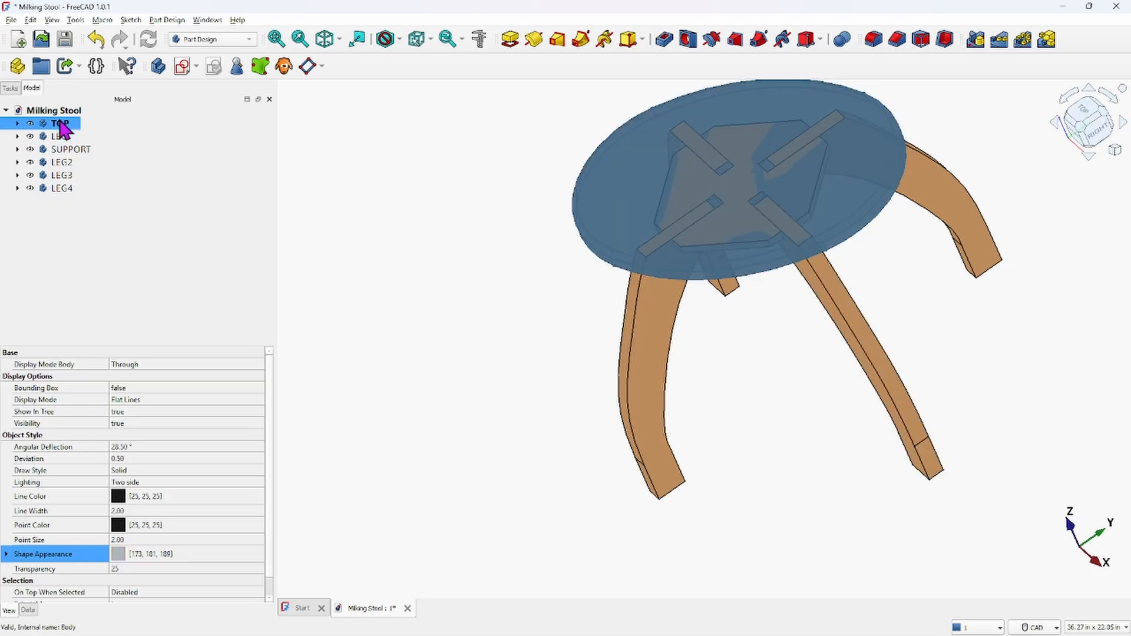
left_click(140, 551)
left_click(194, 554)
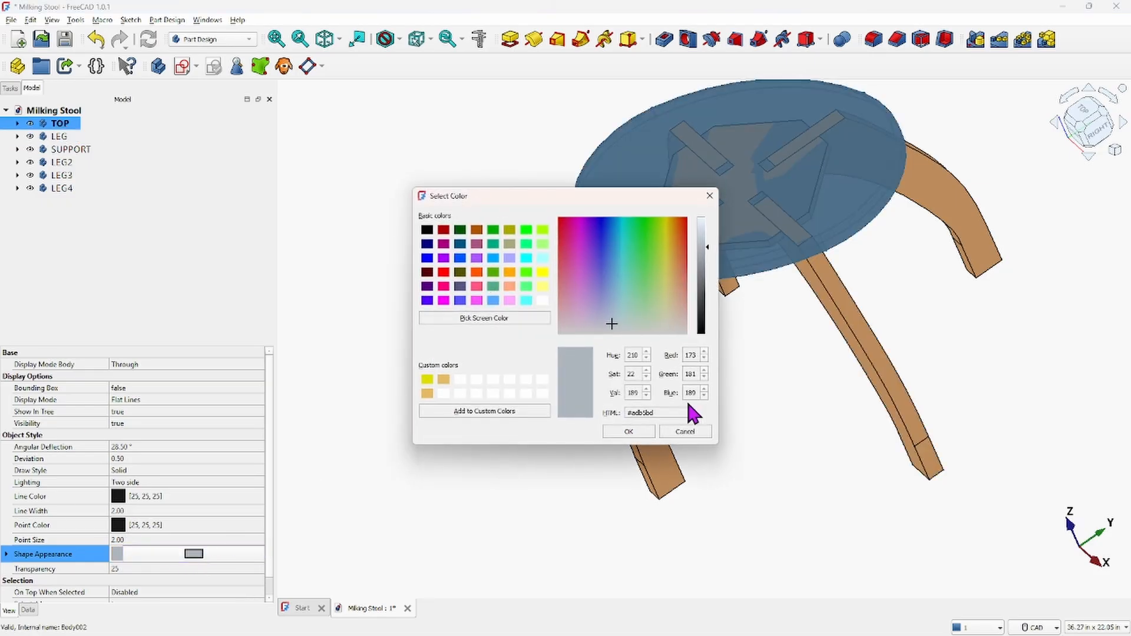
left_click_drag(676, 413, 548, 405)
key("ctrl+v")
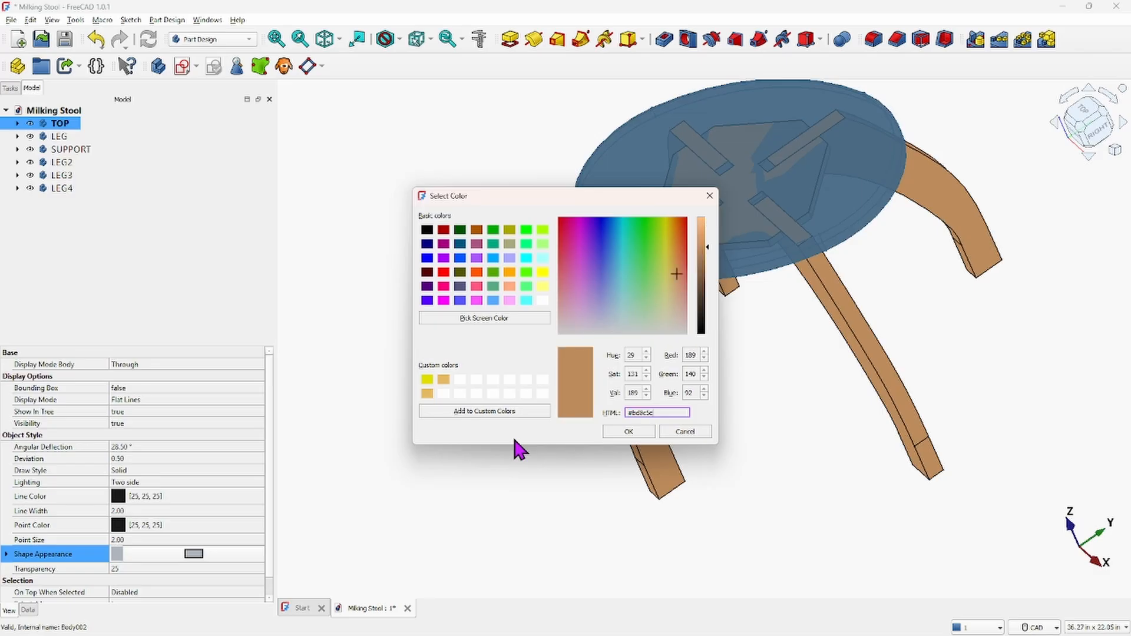
left_click(609, 430)
View the whole coloured stool isometrically
left_click(488, 341)
middle_click_drag(501, 297, 576, 245)
left_click(324, 38)
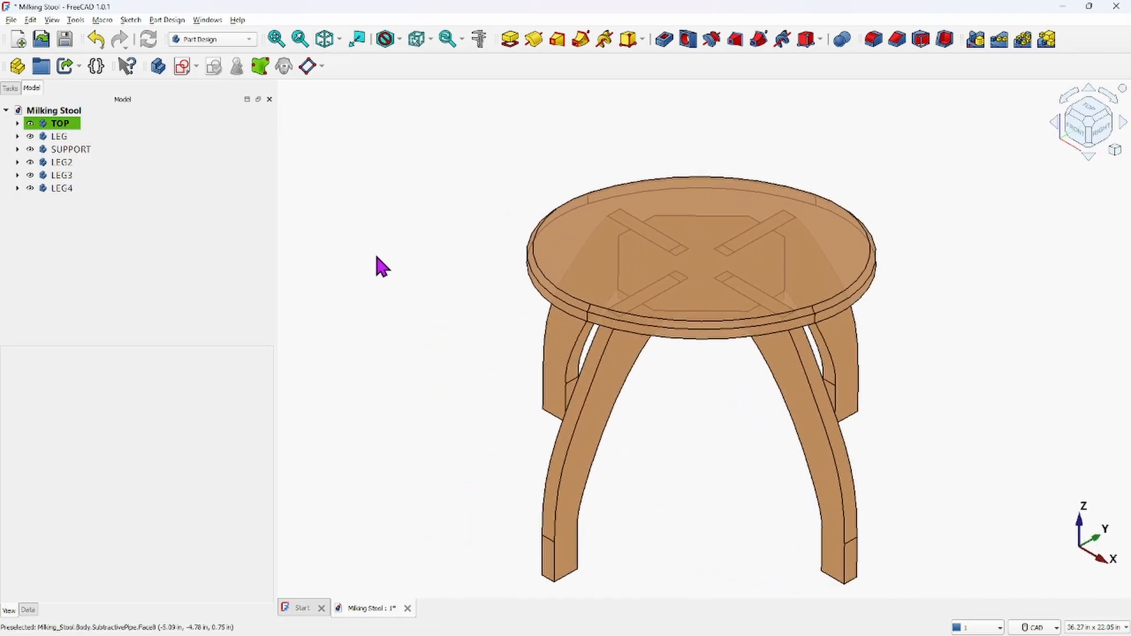
middle_click_drag(408, 258, 375, 261)
scroll(387, 245, "up", 1)
scroll(388, 243, "down", 2)
scroll(387, 294, "up", 1)
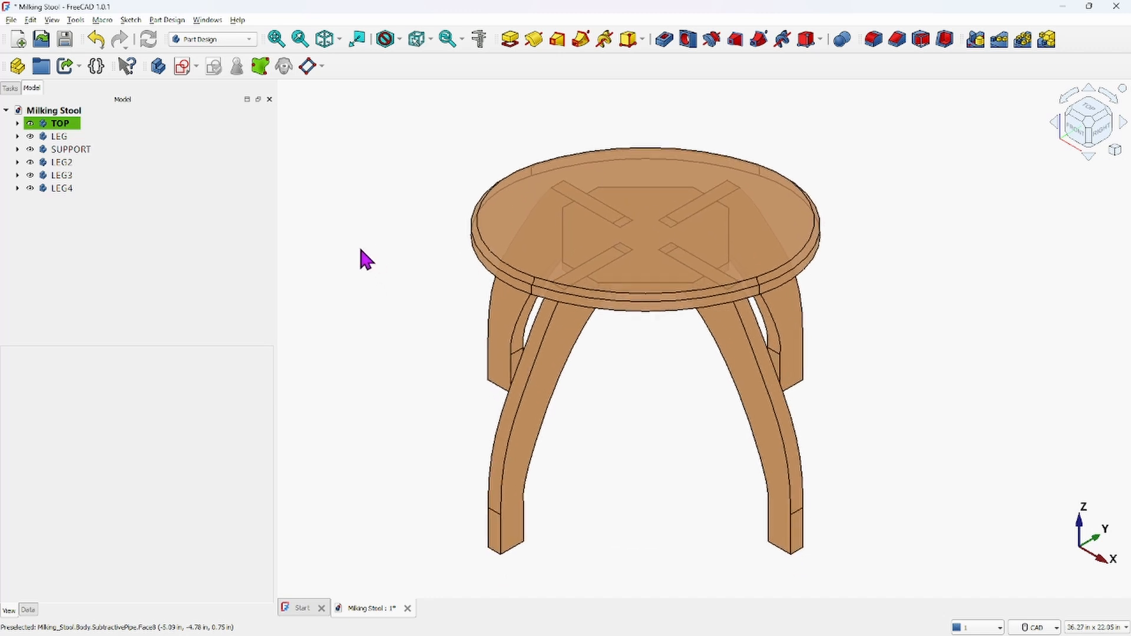